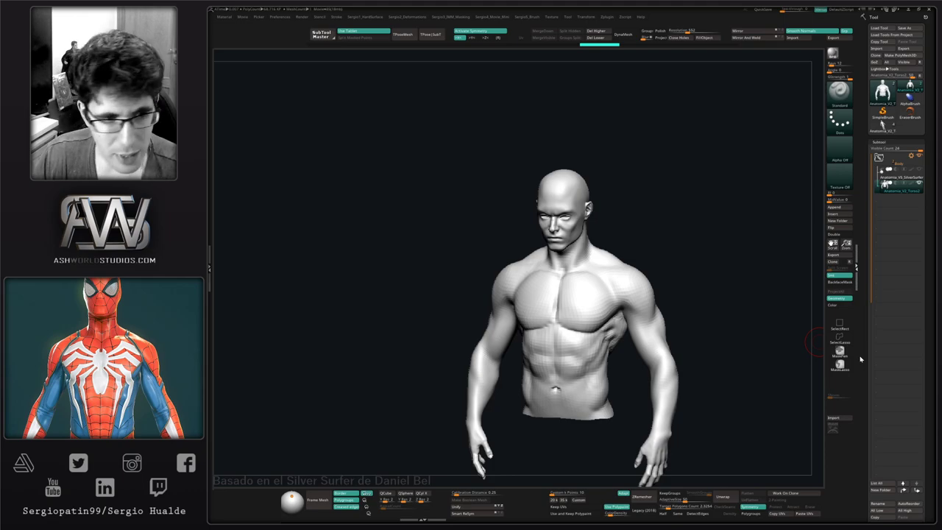
- Examine the visible upper body from the front and the back
{"action": "left_click_drag", "start_coordinate": [646, 230], "coordinate": [651, 224]}
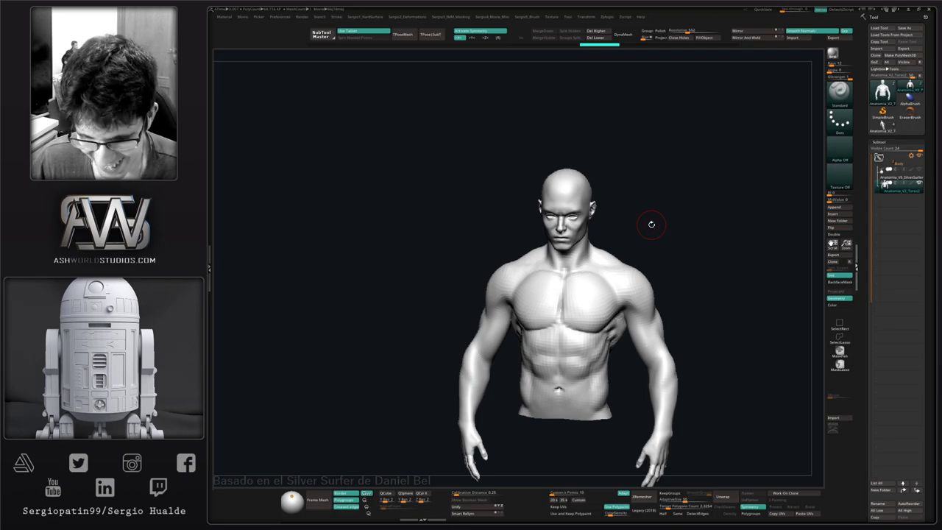
{"action": "mouse_move", "coordinate": [646, 208]}
{"action": "left_mouse_down"}
{"action": "mouse_move", "coordinate": [637, 196]}
{"action": "mouse_move", "coordinate": [580, 234]}
{"action": "mouse_move", "coordinate": [569, 262]}
{"action": "mouse_move", "coordinate": [653, 245]}
{"action": "mouse_move", "coordinate": [659, 257]}
{"action": "mouse_move", "coordinate": [642, 255]}
{"action": "left_mouse_up"}
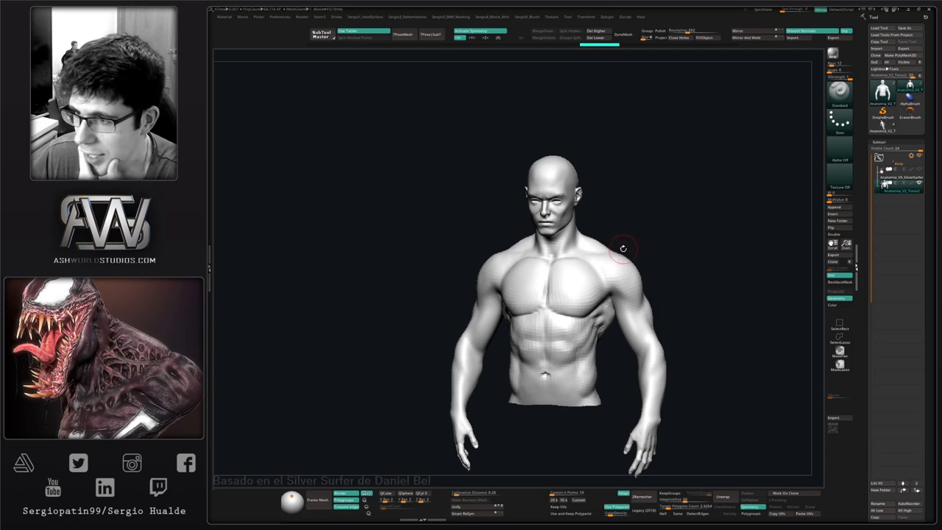
{"action": "left_click_drag", "start_coordinate": [672, 252], "coordinate": [608, 281], "text": "shift"}
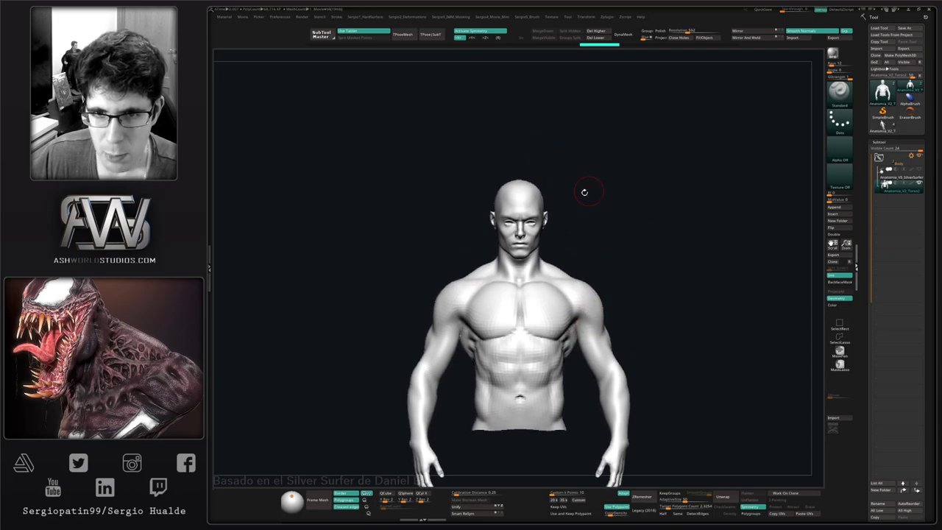
{"action": "mouse_move", "coordinate": [621, 211]}
{"action": "left_mouse_down"}
{"action": "mouse_move", "coordinate": [628, 226]}
{"action": "mouse_move", "coordinate": [595, 245]}
{"action": "mouse_move", "coordinate": [585, 231]}
{"action": "mouse_move", "coordinate": [570, 246]}
{"action": "left_mouse_up"}
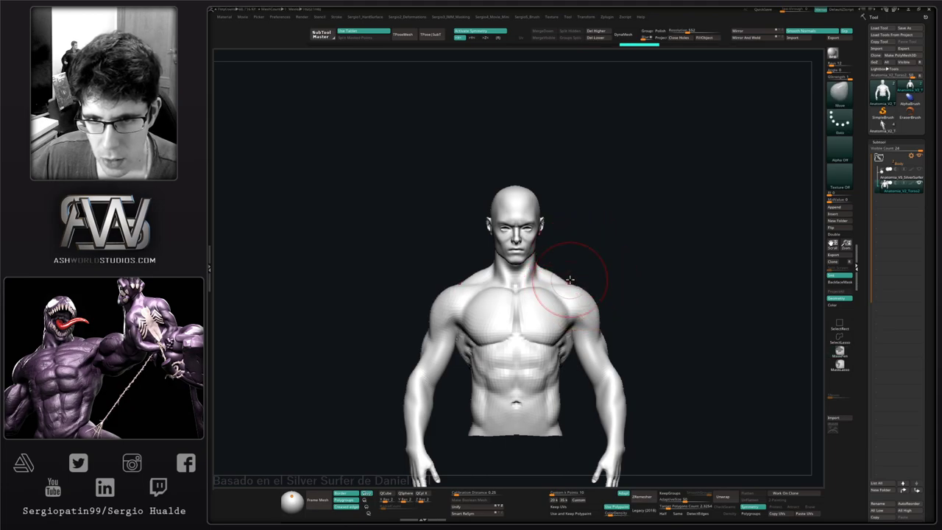
{"action": "left_click_drag", "start_coordinate": [580, 269], "coordinate": [597, 279]}
{"action": "right_click_drag", "start_coordinate": [597, 279], "coordinate": [583, 287], "text": "shift"}
{"action": "left_click_drag", "start_coordinate": [582, 287], "coordinate": [584, 281]}
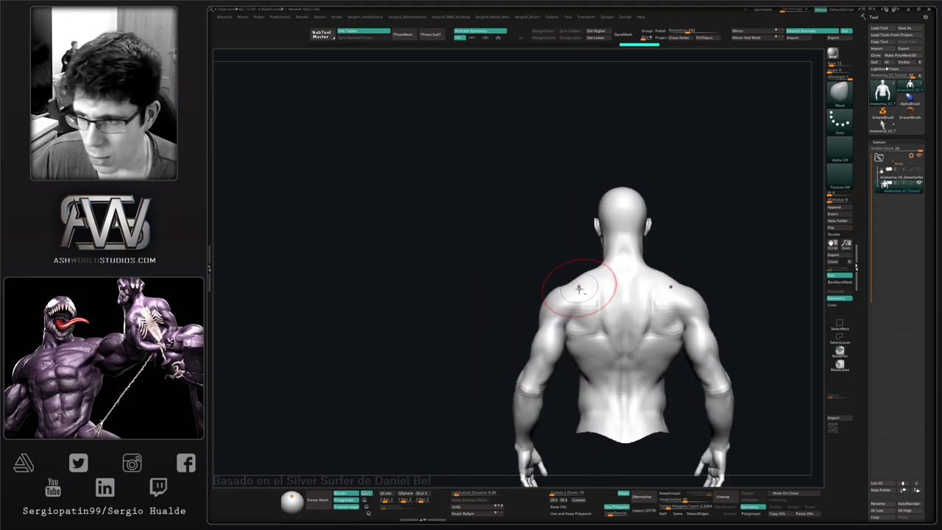
{"action": "right_click_drag", "start_coordinate": [579, 288], "coordinate": [541, 250], "text": "alt"}
{"action": "mouse_move", "coordinate": [538, 331]}
{"action": "left_mouse_down"}
{"action": "mouse_move", "coordinate": [584, 321]}
{"action": "mouse_move", "coordinate": [575, 380]}
{"action": "mouse_move", "coordinate": [575, 344]}
{"action": "mouse_move", "coordinate": [553, 304]}
{"action": "mouse_move", "coordinate": [580, 329]}
{"action": "mouse_move", "coordinate": [593, 326]}
{"action": "mouse_move", "coordinate": [609, 287]}
{"action": "left_mouse_up"}
{"action": "mouse_move", "coordinate": [582, 275]}
{"action": "right_mouse_down", "text": "ctrl"}
{"action": "mouse_move", "coordinate": [571, 321]}
{"action": "mouse_move", "coordinate": [543, 307]}
{"action": "mouse_move", "coordinate": [604, 284]}
{"action": "right_mouse_up", "text": "ctrl"}
- Show the whole body and isolate the hands with the SelectLasso brush
{"action": "left_click", "coordinate": [598, 298], "text": "ctrl+shift"}
{"action": "right_click_drag", "start_coordinate": [574, 326], "coordinate": [500, 322], "text": "ctrl"}
{"action": "right_click_drag", "start_coordinate": [501, 321], "coordinate": [524, 309], "text": "alt"}
{"action": "right_click_drag", "start_coordinate": [524, 309], "coordinate": [547, 327], "text": "ctrl"}
{"action": "scroll", "coordinate": [547, 327], "scroll_direction": "up", "scroll_amount": 2}
{"action": "left_click", "coordinate": [839, 337]}
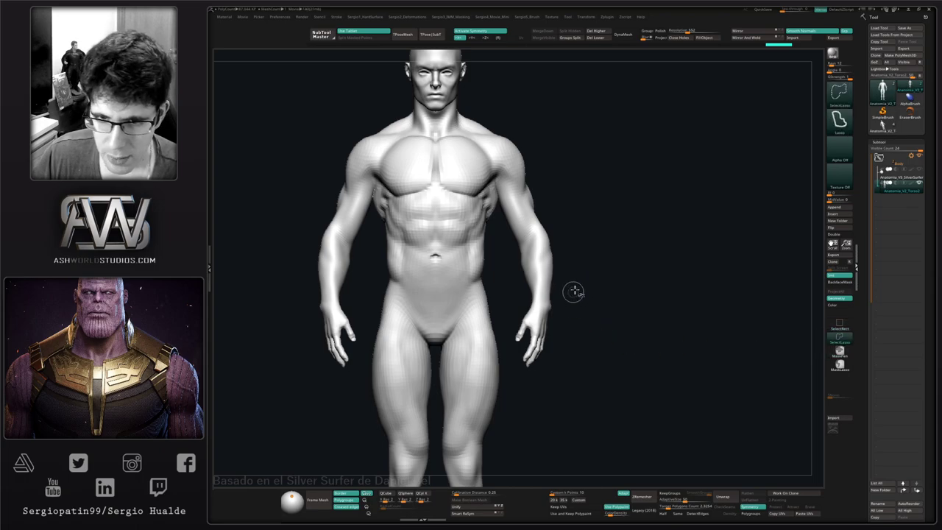
{"action": "left_click_drag", "start_coordinate": [504, 339], "coordinate": [567, 347], "text": "ctrl+shift"}
{"action": "mouse_move", "coordinate": [568, 347]}
{"action": "right_mouse_down"}
{"action": "mouse_move", "coordinate": [567, 330]}
{"action": "mouse_move", "coordinate": [557, 347]}
{"action": "mouse_move", "coordinate": [564, 377]}
{"action": "mouse_move", "coordinate": [541, 390]}
{"action": "mouse_move", "coordinate": [521, 364]}
{"action": "right_mouse_up"}
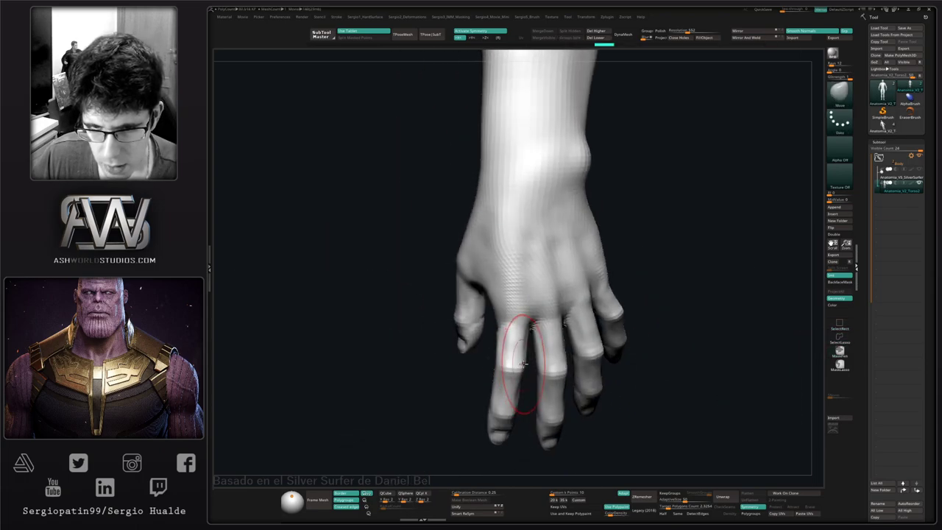
- Lower the body's subdivision level and turn on the polyframe display
{"action": "key", "text": "shift+d"}
{"action": "left_click_drag", "start_coordinate": [521, 357], "coordinate": [504, 376]}
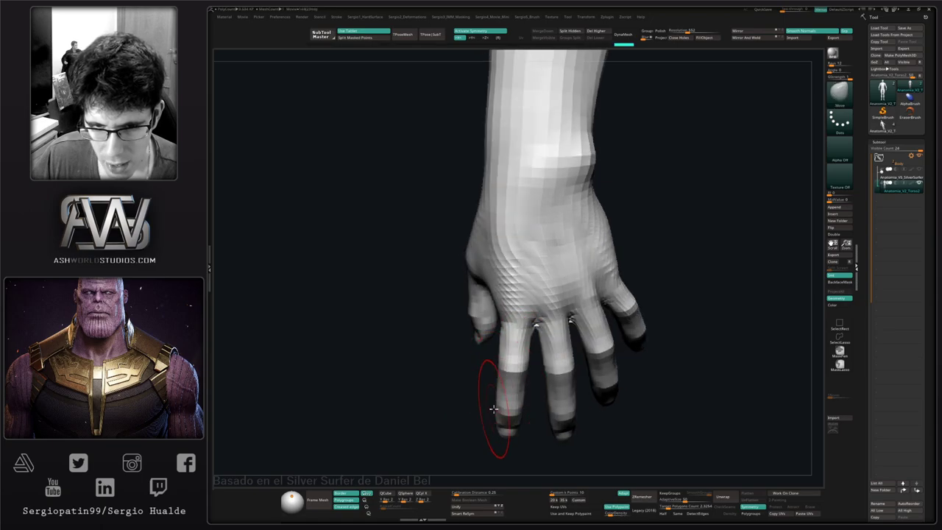
{"action": "right_click_drag", "start_coordinate": [494, 409], "coordinate": [548, 339]}
{"action": "key", "text": "shift+f"}
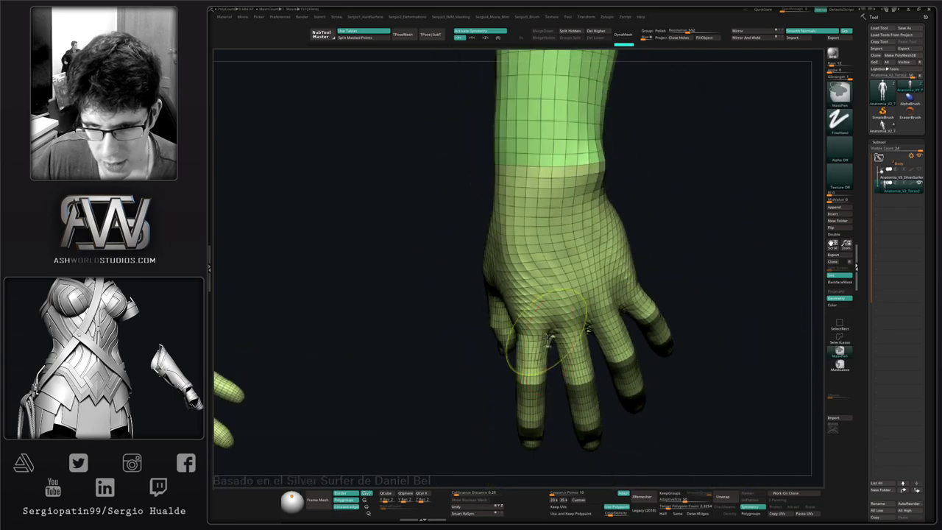
- Set MaskLasso as the masking brush and try out masks on the fingers, clearing them
{"action": "left_click_drag", "start_coordinate": [519, 348], "coordinate": [497, 435], "text": "ctrl"}
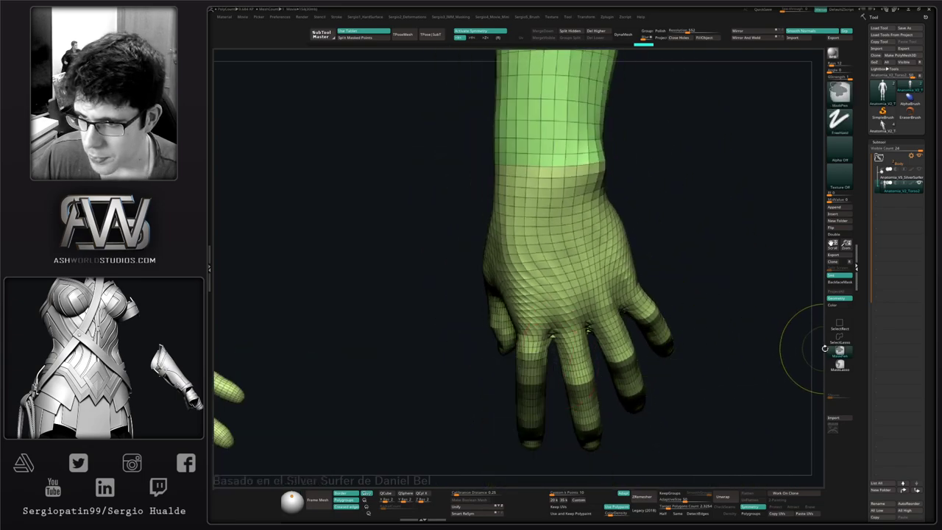
{"action": "left_click", "coordinate": [839, 364], "text": "ctrl"}
{"action": "mouse_move", "coordinate": [530, 398]}
{"action": "right_mouse_down", "text": "alt"}
{"action": "mouse_move", "coordinate": [594, 370]}
{"action": "mouse_move", "coordinate": [574, 358]}
{"action": "mouse_move", "coordinate": [572, 333]}
{"action": "right_mouse_up", "text": "alt"}
{"action": "mouse_move", "coordinate": [619, 335]}
{"action": "left_mouse_down", "text": "ctrl"}
{"action": "mouse_move", "coordinate": [555, 444]}
{"action": "mouse_move", "coordinate": [553, 421]}
{"action": "left_mouse_up", "text": "ctrl"}
{"action": "right_click_drag", "start_coordinate": [582, 362], "coordinate": [677, 359]}
{"action": "mouse_move", "coordinate": [676, 358]}
{"action": "left_mouse_down"}
{"action": "mouse_move", "coordinate": [687, 322]}
{"action": "mouse_move", "coordinate": [666, 365]}
{"action": "left_mouse_up"}
{"action": "mouse_move", "coordinate": [667, 366]}
{"action": "right_mouse_down"}
{"action": "mouse_move", "coordinate": [714, 297]}
{"action": "mouse_move", "coordinate": [728, 309]}
{"action": "mouse_move", "coordinate": [643, 370]}
{"action": "mouse_move", "coordinate": [485, 357]}
{"action": "mouse_move", "coordinate": [521, 336]}
{"action": "right_mouse_up"}
{"action": "left_click", "coordinate": [694, 361], "text": "ctrl"}
{"action": "left_click", "coordinate": [484, 357], "text": "ctrl"}
{"action": "mouse_move", "coordinate": [543, 345]}
{"action": "left_mouse_down"}
{"action": "mouse_move", "coordinate": [552, 320]}
{"action": "mouse_move", "coordinate": [540, 333]}
{"action": "mouse_move", "coordinate": [565, 318]}
{"action": "left_mouse_up"}
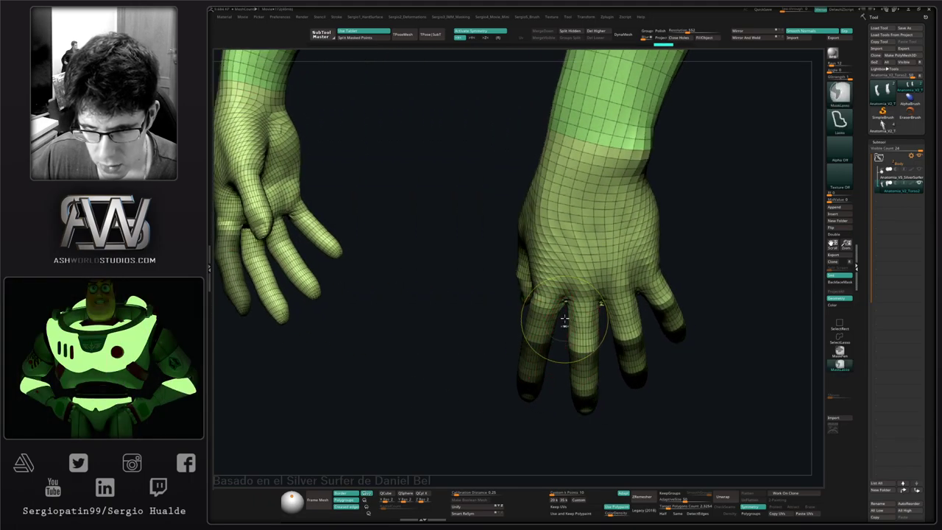
- Try to turn the lasso-masked index finger into its own polygroup, and undo the grouping
{"action": "left_click_drag", "start_coordinate": [513, 370], "coordinate": [521, 372], "text": "ctrl"}
{"action": "key", "text": "ctrl+w"}
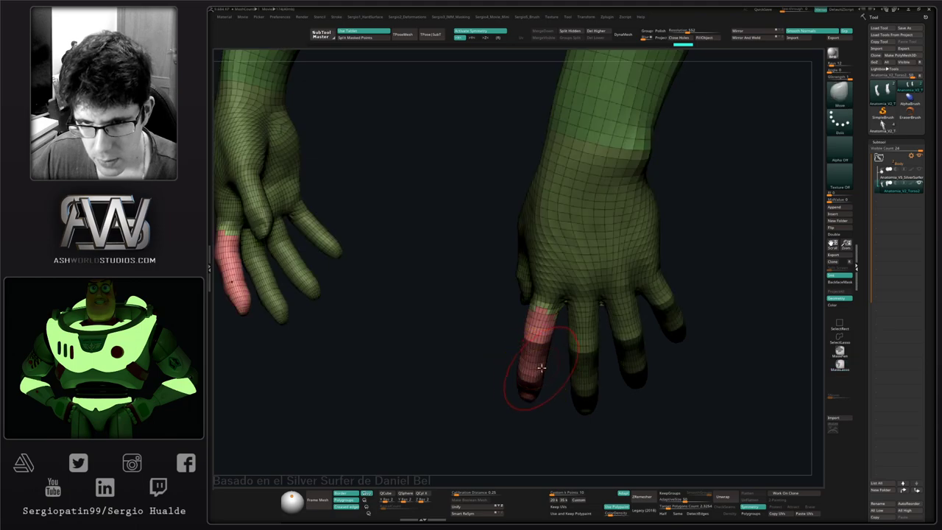
{"action": "key", "text": "ctrl+z"}
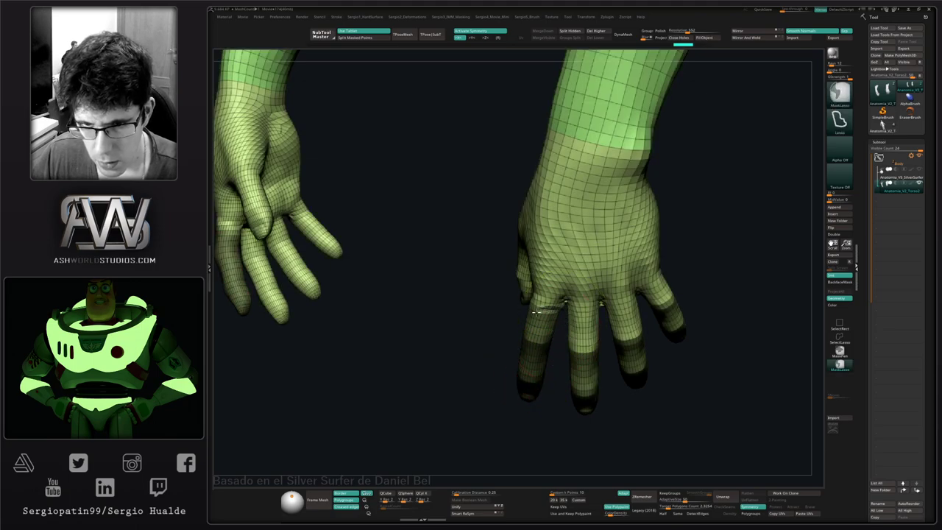
{"action": "key", "text": "ctrl+shift+z"}
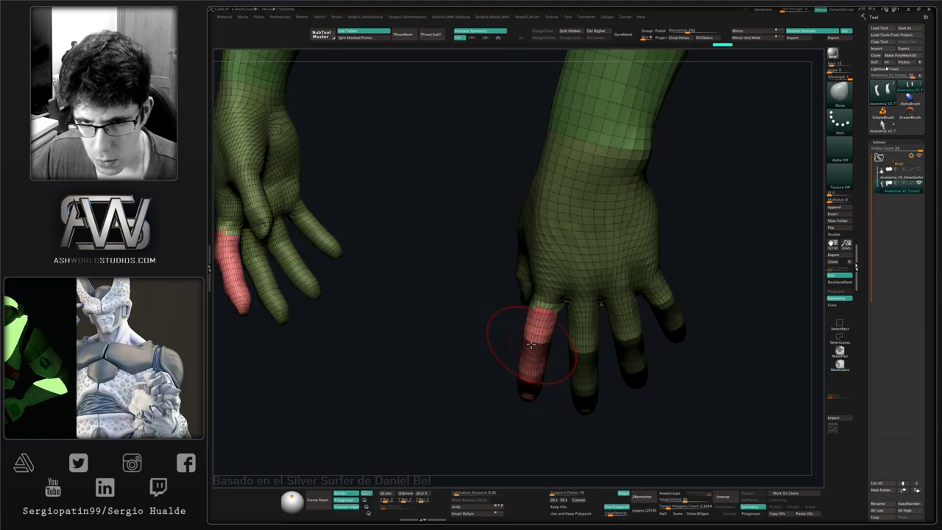
{"action": "mouse_move", "coordinate": [515, 338]}
{"action": "right_mouse_down"}
{"action": "mouse_move", "coordinate": [547, 347]}
{"action": "mouse_move", "coordinate": [515, 346]}
{"action": "right_mouse_up"}
{"action": "key", "text": "ctrl+z"}
- Mask the index finger from its base, make it its own polygroup and hide it
{"action": "right_click_drag", "start_coordinate": [600, 337], "coordinate": [557, 335], "text": "alt"}
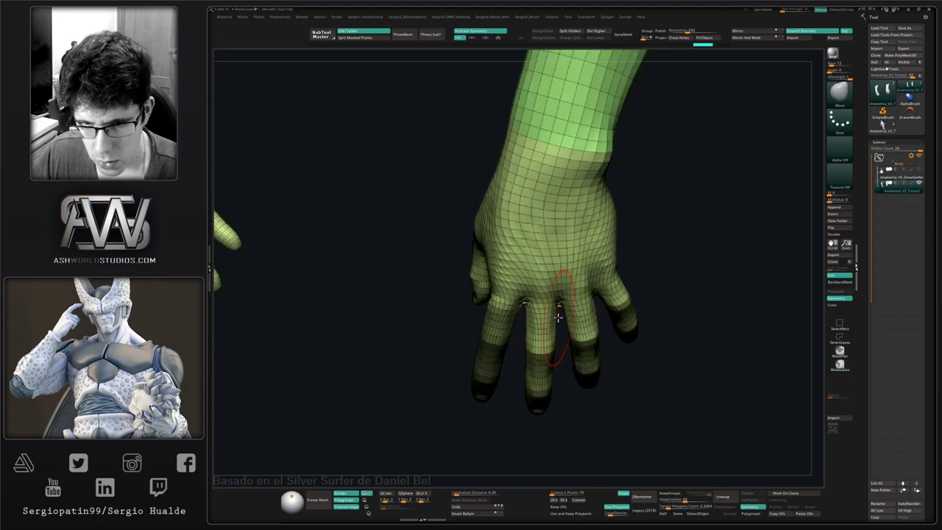
{"action": "left_click_drag", "start_coordinate": [558, 318], "coordinate": [561, 313], "text": "ctrl"}
{"action": "key", "text": "shift+f"}
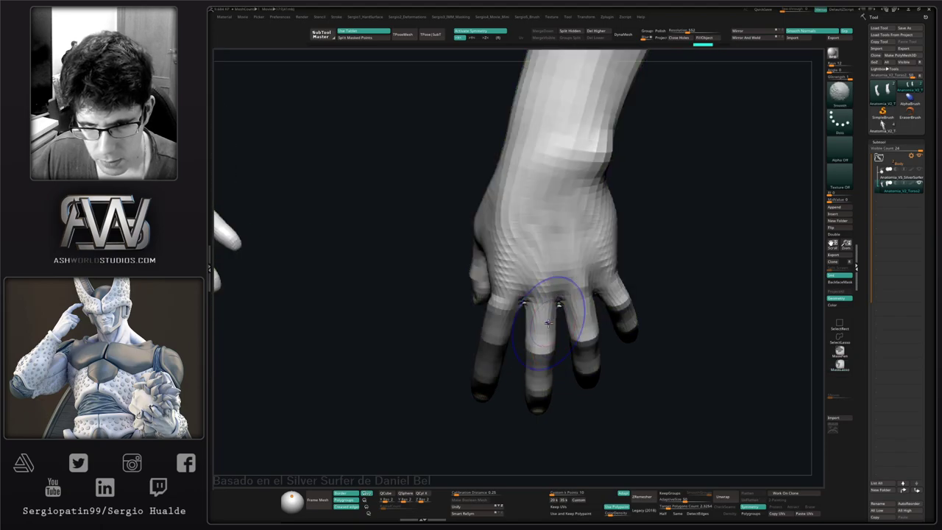
{"action": "key", "text": "shift+f"}
{"action": "key", "text": "ctrl+i"}
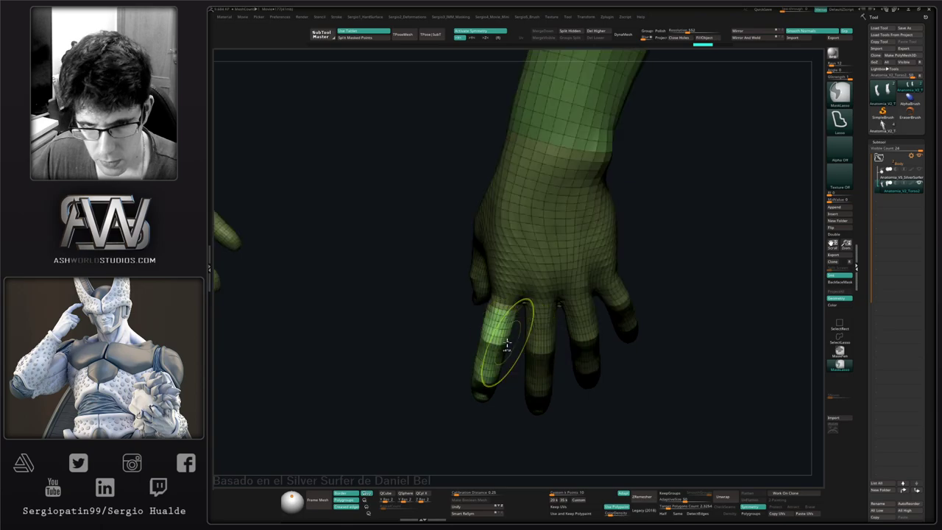
{"action": "key", "text": "ctrl+w"}
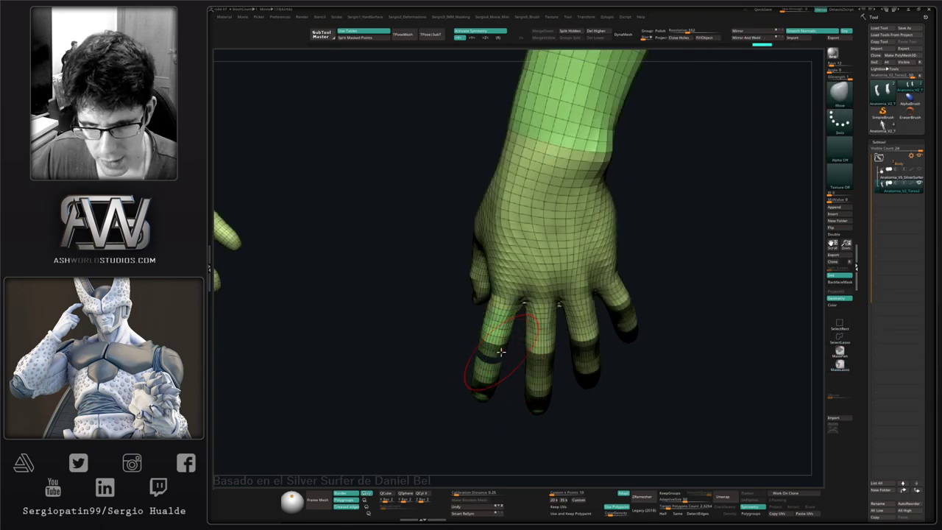
{"action": "double_click", "coordinate": [503, 348], "text": "ctrl+shift"}
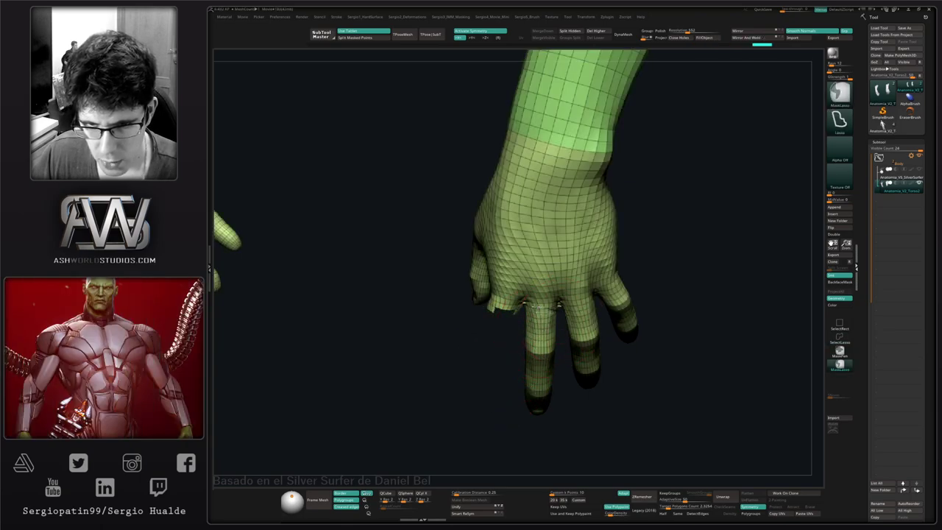
- Lasso-mask the middle finger, assign it a separate polygroup and hide it
{"action": "left_click_drag", "start_coordinate": [563, 333], "coordinate": [560, 315], "text": "ctrl"}
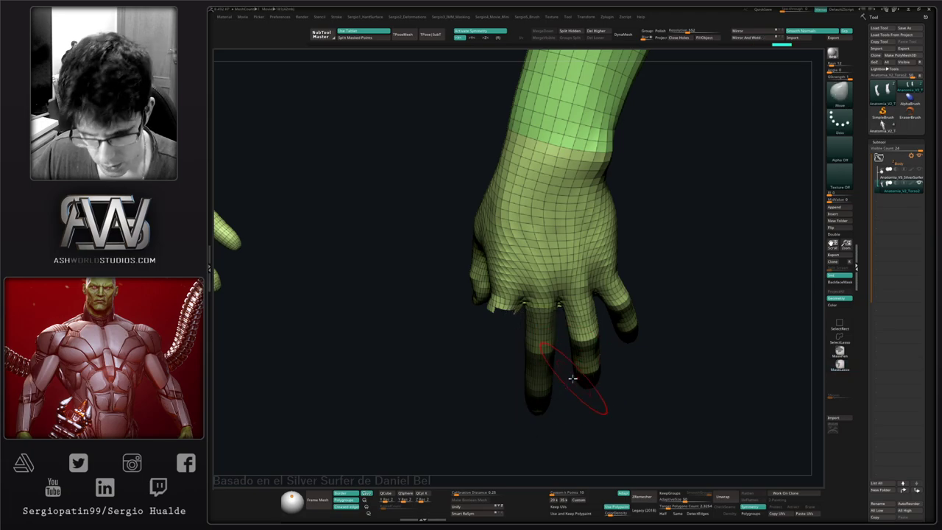
{"action": "key", "text": "ctrl+w"}
{"action": "key", "text": "ctrl+i"}
{"action": "double_click", "coordinate": [539, 354], "text": "ctrl+shift"}
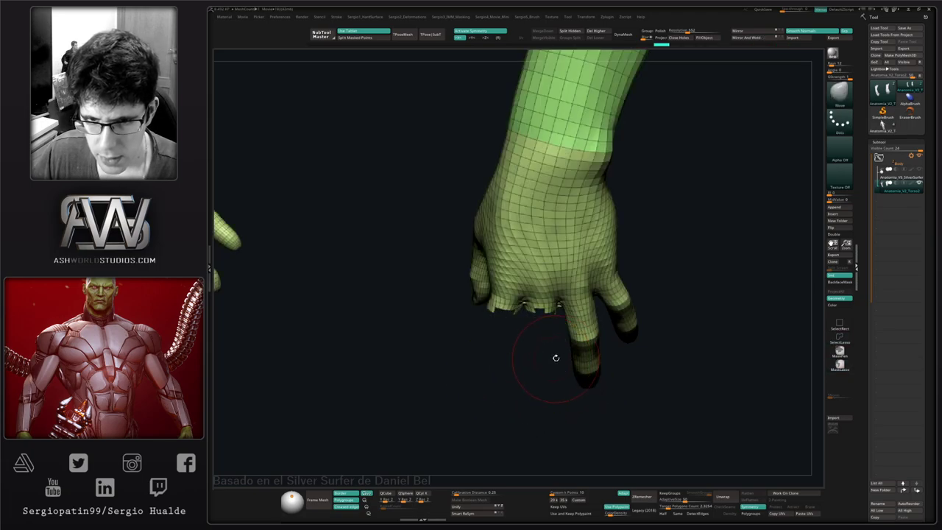
- Lasso-mask the ring finger from its base and give it its own polygroup
{"action": "right_click_drag", "start_coordinate": [555, 358], "coordinate": [549, 324]}
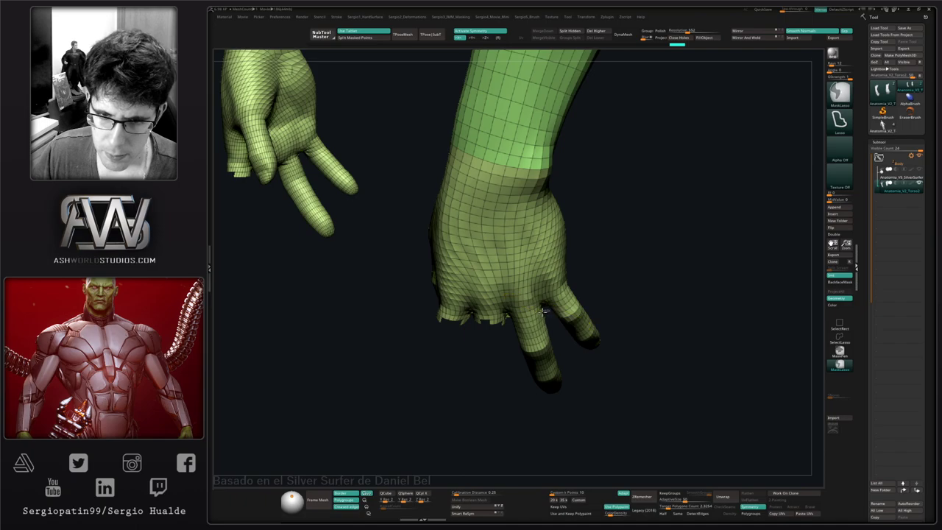
{"action": "mouse_move", "coordinate": [507, 327]}
{"action": "left_mouse_down", "text": "ctrl"}
{"action": "mouse_move", "coordinate": [587, 414]}
{"action": "mouse_move", "coordinate": [551, 318]}
{"action": "left_mouse_up", "text": "ctrl"}
{"action": "mouse_move", "coordinate": [555, 340]}
{"action": "right_mouse_down"}
{"action": "mouse_move", "coordinate": [545, 322]}
{"action": "mouse_move", "coordinate": [535, 345]}
{"action": "right_mouse_up"}
{"action": "left_click_drag", "start_coordinate": [534, 346], "coordinate": [566, 343]}
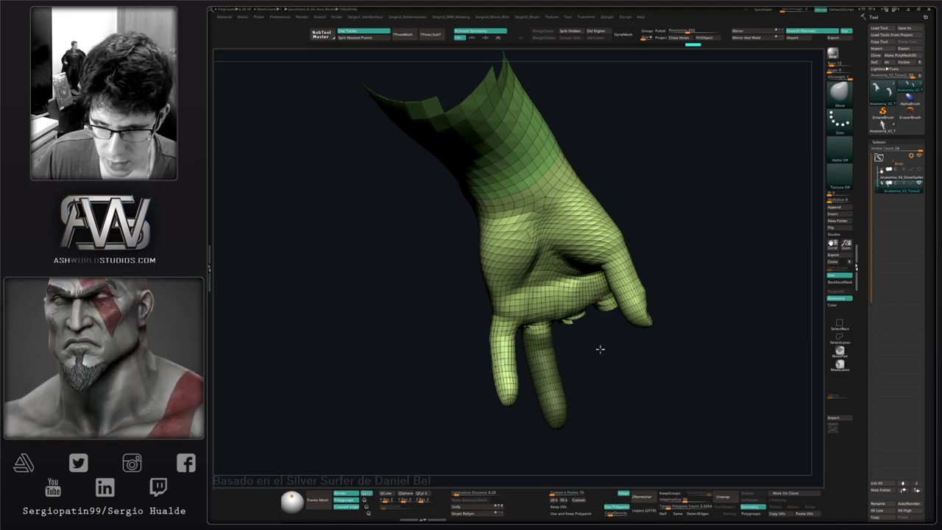
{"action": "mouse_move", "coordinate": [600, 349]}
{"action": "left_mouse_down"}
{"action": "mouse_move", "coordinate": [567, 330]}
{"action": "mouse_move", "coordinate": [540, 335]}
{"action": "left_mouse_up"}
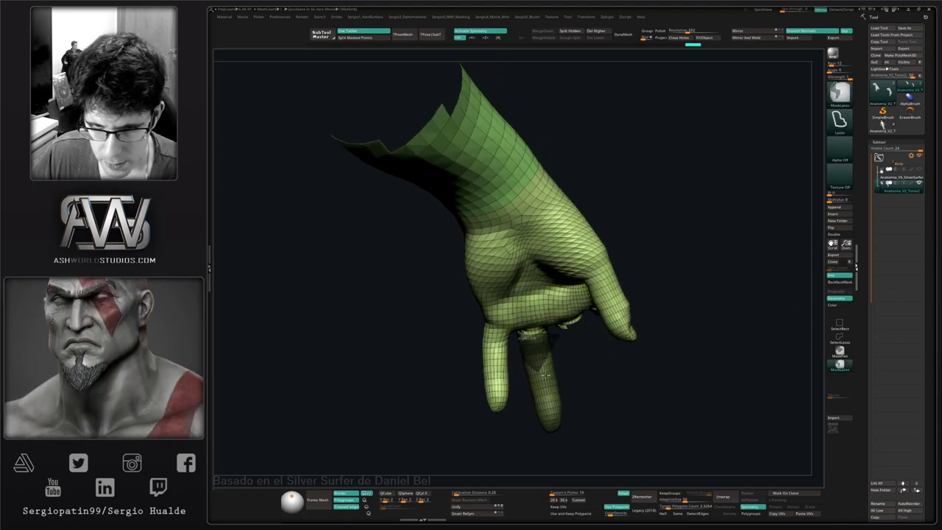
{"action": "left_click_drag", "start_coordinate": [546, 374], "coordinate": [551, 383], "text": "ctrl"}
{"action": "key", "text": "ctrl+w"}
{"action": "right_click_drag", "start_coordinate": [545, 365], "coordinate": [604, 364]}
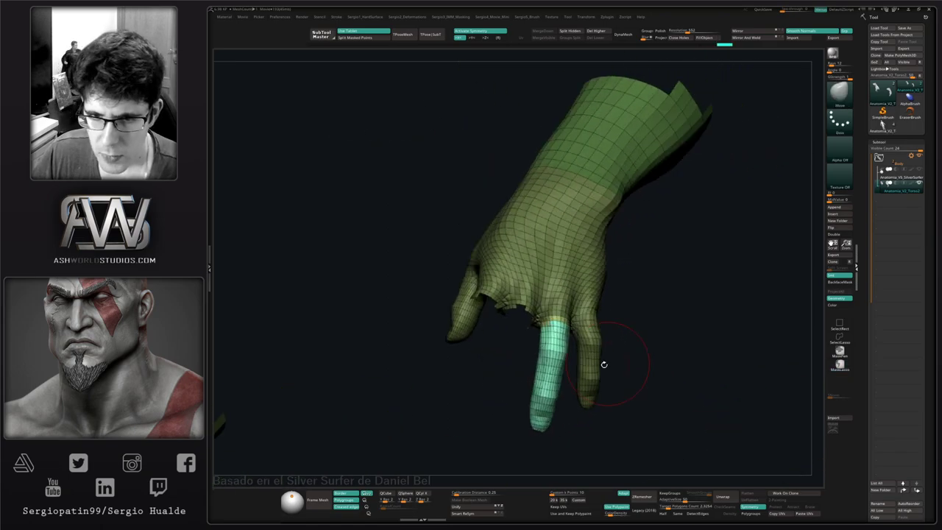
- Hide the ring finger, and separate the little finger into its own hidden polygroup
{"action": "left_click_drag", "start_coordinate": [603, 364], "coordinate": [579, 395]}
{"action": "left_click", "coordinate": [501, 387], "text": "ctrl"}
{"action": "left_click", "coordinate": [523, 374], "text": "ctrl+shift"}
{"action": "left_click_drag", "start_coordinate": [585, 354], "coordinate": [537, 320]}
{"action": "mouse_move", "coordinate": [537, 320]}
{"action": "right_mouse_down"}
{"action": "mouse_move", "coordinate": [549, 310]}
{"action": "mouse_move", "coordinate": [507, 318]}
{"action": "mouse_move", "coordinate": [498, 373]}
{"action": "mouse_move", "coordinate": [508, 361]}
{"action": "right_mouse_up"}
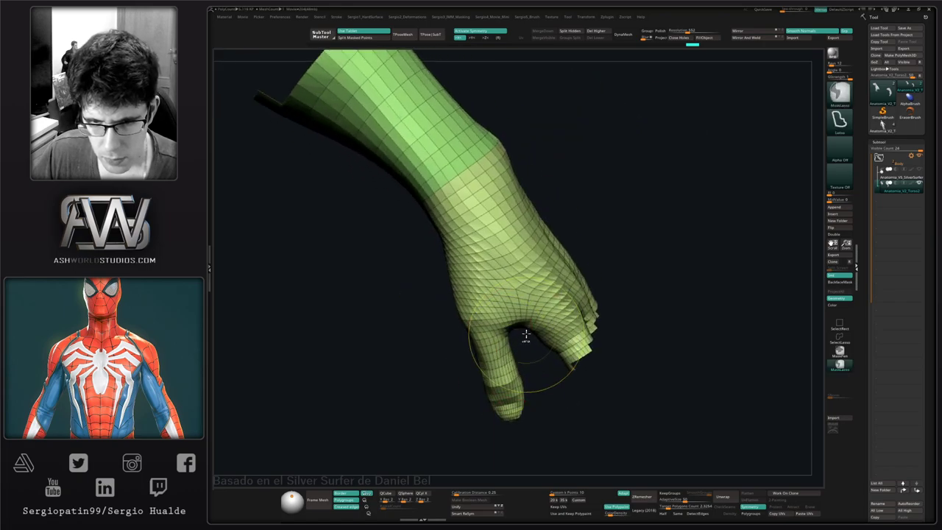
- Mask the thumb cleanly from its base and give it its own polygroup
{"action": "left_click_drag", "start_coordinate": [476, 428], "coordinate": [532, 407], "text": "ctrl"}
{"action": "mouse_move", "coordinate": [504, 385]}
{"action": "right_mouse_down"}
{"action": "mouse_move", "coordinate": [585, 364]}
{"action": "mouse_move", "coordinate": [497, 383]}
{"action": "mouse_move", "coordinate": [545, 364]}
{"action": "mouse_move", "coordinate": [487, 382]}
{"action": "mouse_move", "coordinate": [484, 352]}
{"action": "right_mouse_up"}
{"action": "key", "text": "ctrl+w"}
{"action": "key", "text": "ctrl+i"}
{"action": "left_click", "coordinate": [456, 334], "text": "ctrl"}
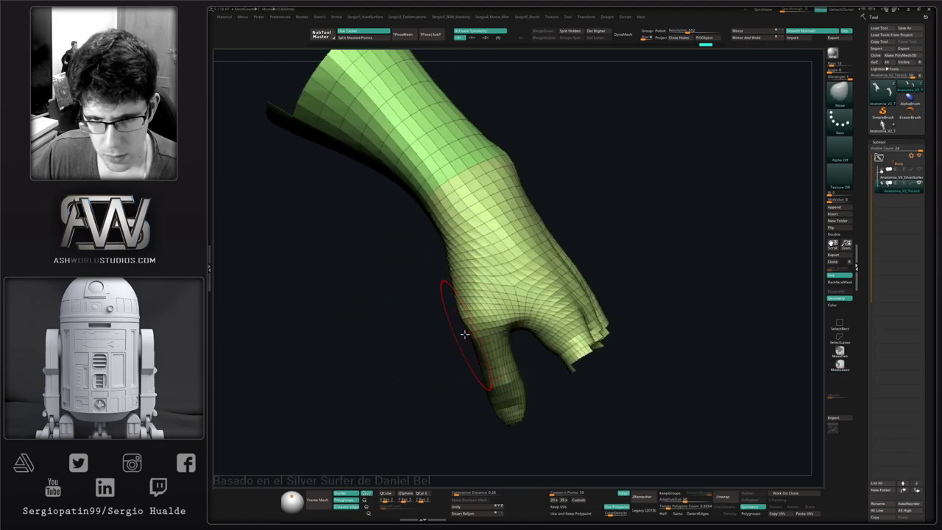
{"action": "left_click_drag", "start_coordinate": [498, 272], "coordinate": [435, 315], "text": "ctrl+alt"}
{"action": "left_click", "coordinate": [520, 370], "text": "ctrl"}
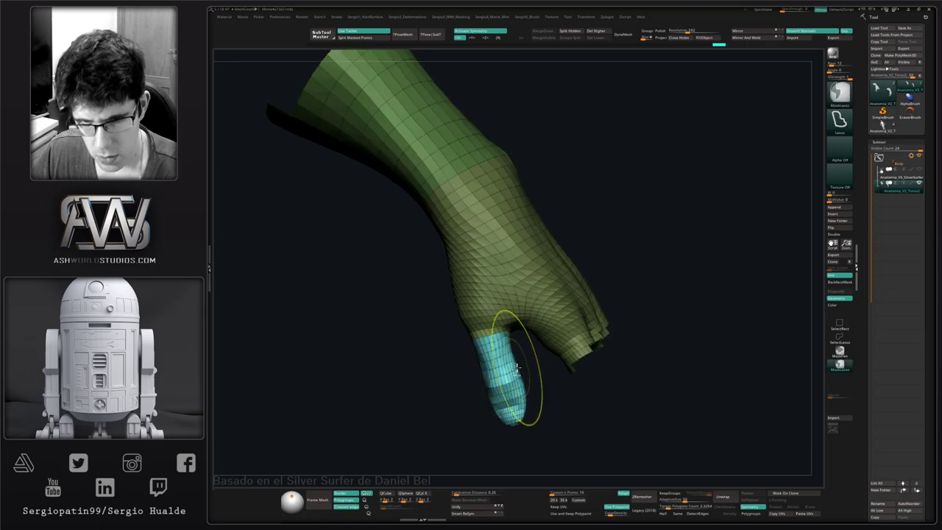
{"action": "mouse_move", "coordinate": [482, 396]}
{"action": "right_mouse_down"}
{"action": "mouse_move", "coordinate": [473, 412]}
{"action": "mouse_move", "coordinate": [527, 380]}
{"action": "mouse_move", "coordinate": [508, 331]}
{"action": "mouse_move", "coordinate": [534, 326]}
{"action": "mouse_move", "coordinate": [531, 280]}
{"action": "mouse_move", "coordinate": [521, 350]}
{"action": "right_mouse_up"}
{"action": "right_click_drag", "start_coordinate": [574, 307], "coordinate": [571, 335], "text": "ctrl"}
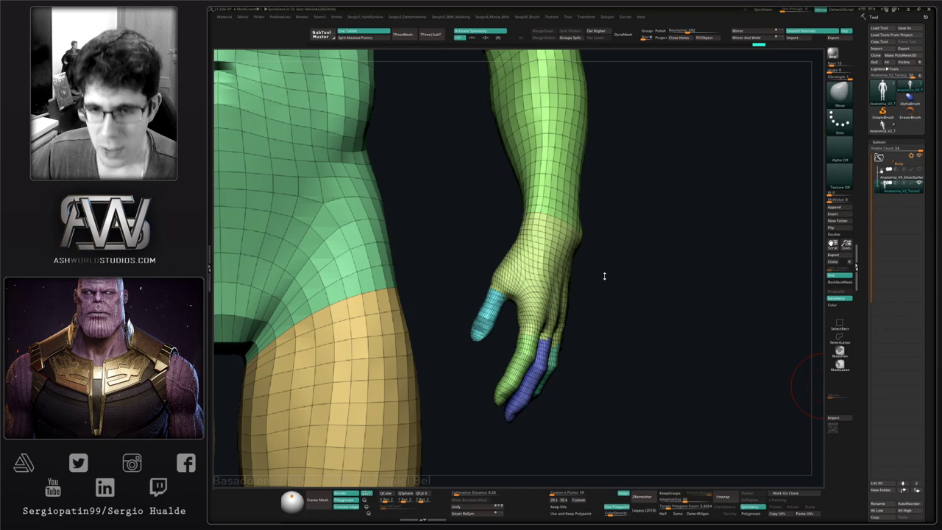
- Isolate the hands and wrists from the rest of the body
{"action": "right_click_drag", "start_coordinate": [604, 276], "coordinate": [607, 324]}
{"action": "right_click_drag", "start_coordinate": [607, 324], "coordinate": [603, 269], "text": "ctrl"}
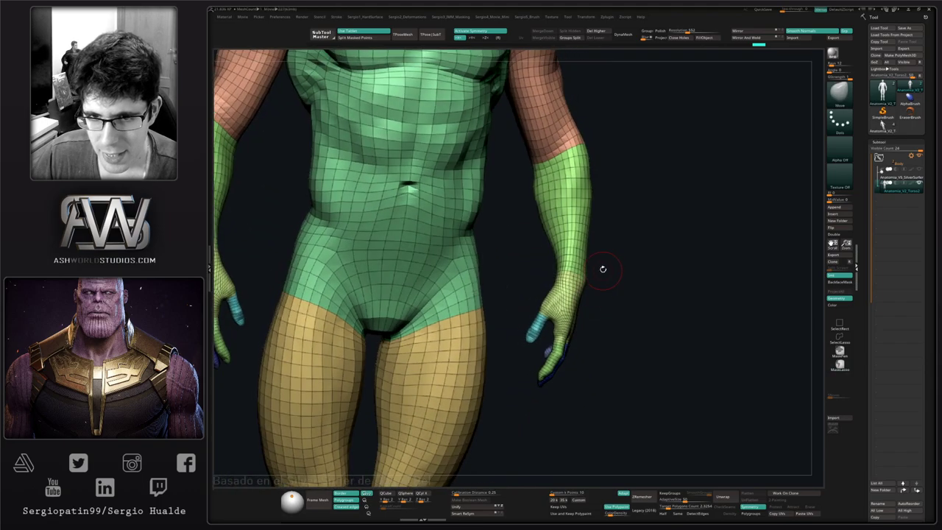
{"action": "mouse_move", "coordinate": [620, 258]}
{"action": "left_mouse_down", "text": "ctrl+shift"}
{"action": "mouse_move", "coordinate": [515, 316]}
{"action": "mouse_move", "coordinate": [624, 334]}
{"action": "left_mouse_up", "text": "ctrl+shift"}
{"action": "scroll", "coordinate": [587, 378], "scroll_direction": "up", "scroll_amount": 5}
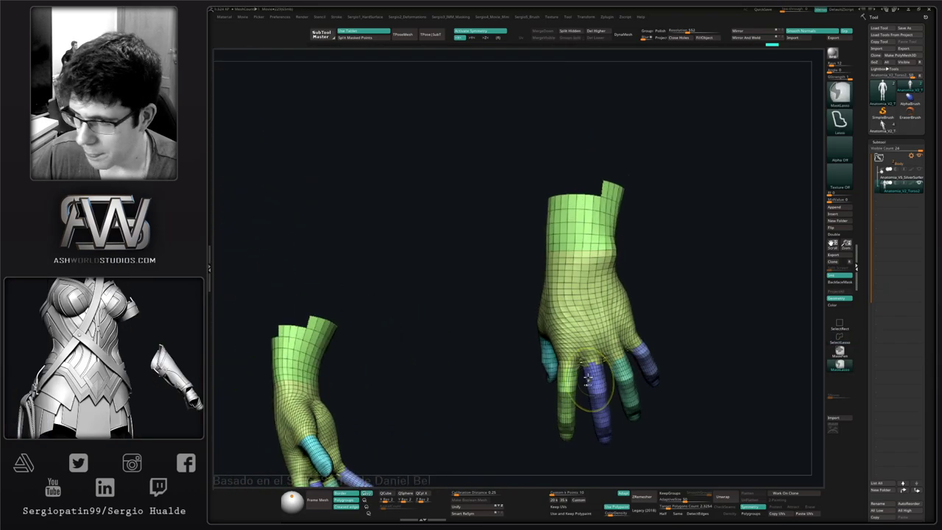
- Mask everything on the hand except the index finger's polygroup
{"action": "mouse_move", "coordinate": [588, 380]}
{"action": "right_mouse_down"}
{"action": "mouse_move", "coordinate": [575, 370]}
{"action": "mouse_move", "coordinate": [584, 393]}
{"action": "mouse_move", "coordinate": [661, 392]}
{"action": "mouse_move", "coordinate": [642, 393]}
{"action": "mouse_move", "coordinate": [653, 384]}
{"action": "right_mouse_up"}
{"action": "key", "text": "shift+f"}
{"action": "key", "text": "shift+f"}
{"action": "key", "text": "r"}
{"action": "left_click", "coordinate": [617, 395], "text": "ctrl"}
{"action": "key", "text": "q"}
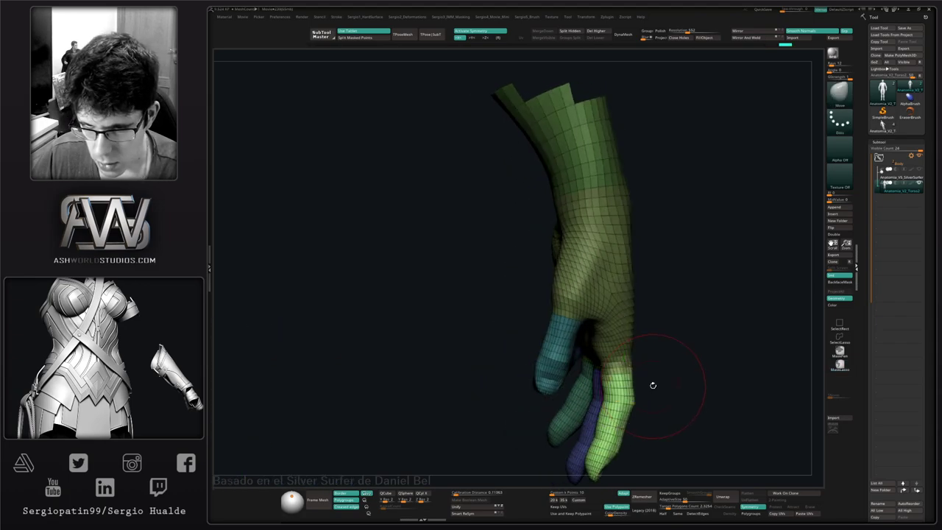
- Place the transform gizmo at the index finger's base knuckle
{"action": "key", "text": "w"}
{"action": "mouse_move", "coordinate": [640, 366]}
{"action": "left_mouse_down", "text": "alt"}
{"action": "mouse_move", "coordinate": [643, 329]}
{"action": "mouse_move", "coordinate": [645, 381]}
{"action": "left_mouse_up", "text": "alt"}
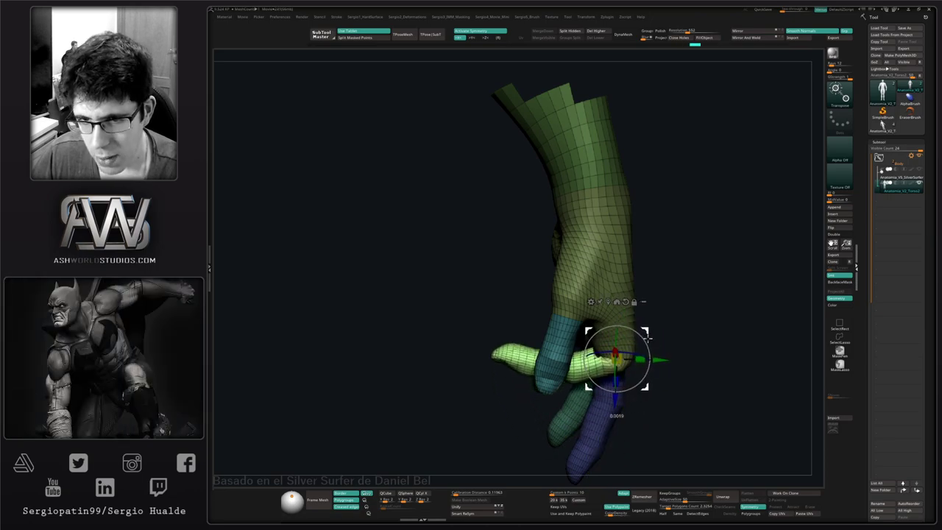
{"action": "right_click_drag", "start_coordinate": [675, 349], "coordinate": [664, 291]}
{"action": "right_click_drag", "start_coordinate": [652, 368], "coordinate": [569, 364]}
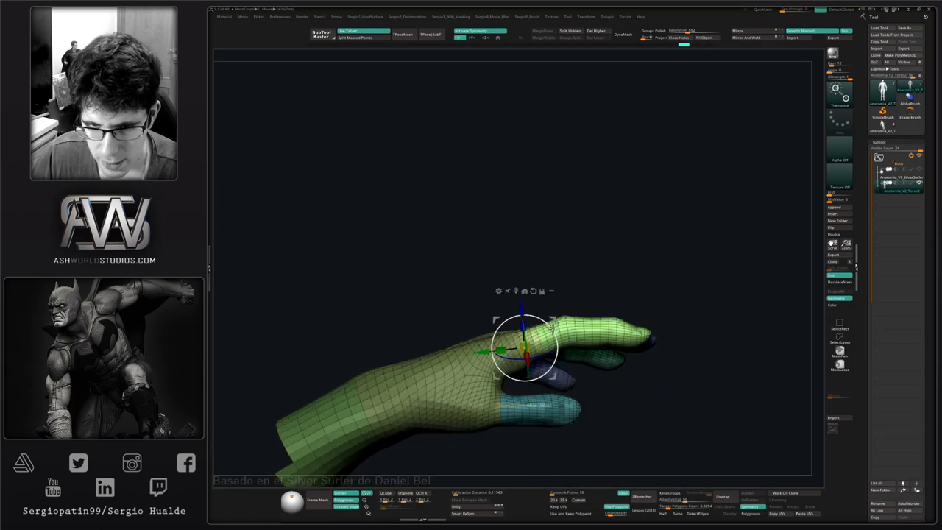
- Rotate the index finger down toward the palm from its base knuckle
{"action": "right_click_drag", "start_coordinate": [560, 335], "coordinate": [566, 339]}
{"action": "left_click_drag", "start_coordinate": [557, 335], "coordinate": [535, 396]}
{"action": "right_click_drag", "start_coordinate": [535, 397], "coordinate": [633, 366]}
{"action": "left_click_drag", "start_coordinate": [645, 355], "coordinate": [656, 348]}
{"action": "right_click_drag", "start_coordinate": [657, 347], "coordinate": [583, 348], "text": "alt"}
{"action": "right_click_drag", "start_coordinate": [583, 347], "coordinate": [544, 343]}
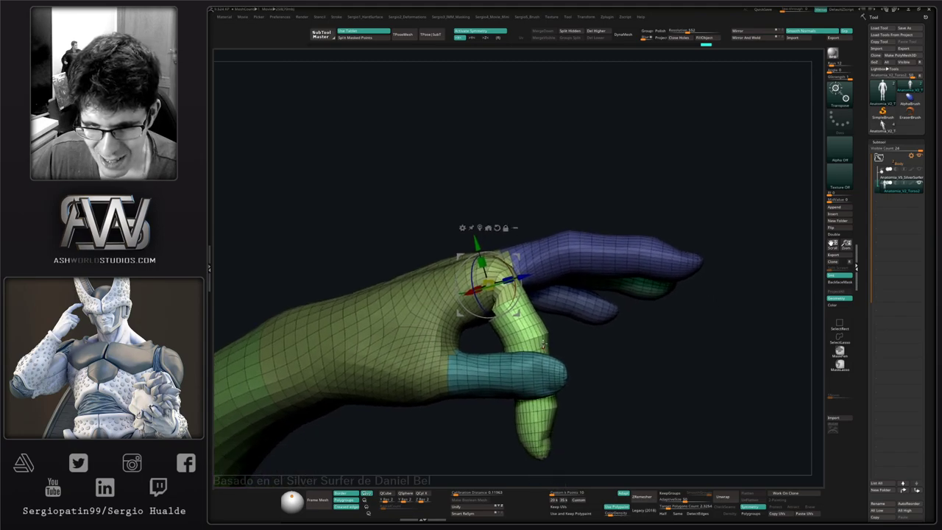
- Mask the index finger's base segment and bend the rest of the finger inward at its middle knuckle
{"action": "key", "text": "q"}
{"action": "key", "text": "w"}
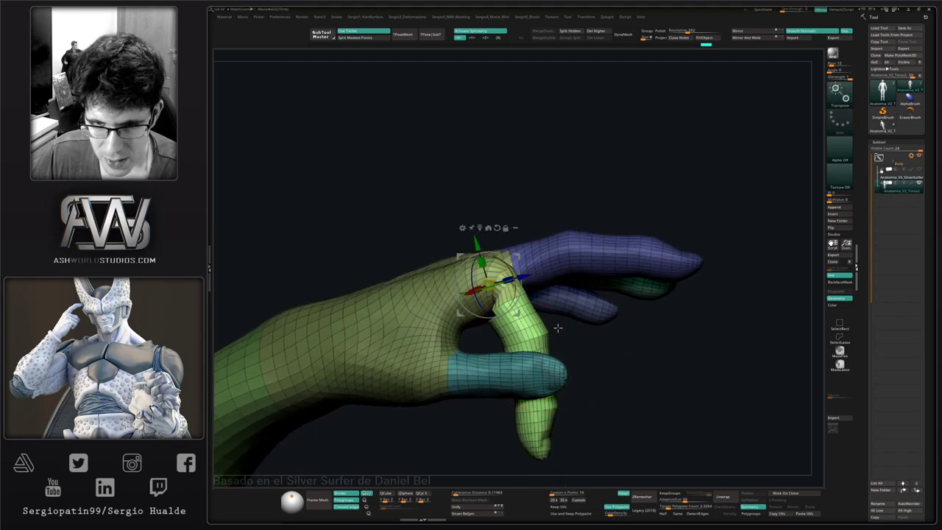
{"action": "mouse_move", "coordinate": [419, 327]}
{"action": "left_mouse_down", "text": "ctrl"}
{"action": "mouse_move", "coordinate": [626, 293]}
{"action": "mouse_move", "coordinate": [557, 340]}
{"action": "mouse_move", "coordinate": [565, 314]}
{"action": "mouse_move", "coordinate": [569, 344]}
{"action": "mouse_move", "coordinate": [707, 352]}
{"action": "mouse_move", "coordinate": [729, 342]}
{"action": "left_mouse_up", "text": "ctrl"}
{"action": "left_click", "coordinate": [535, 339]}
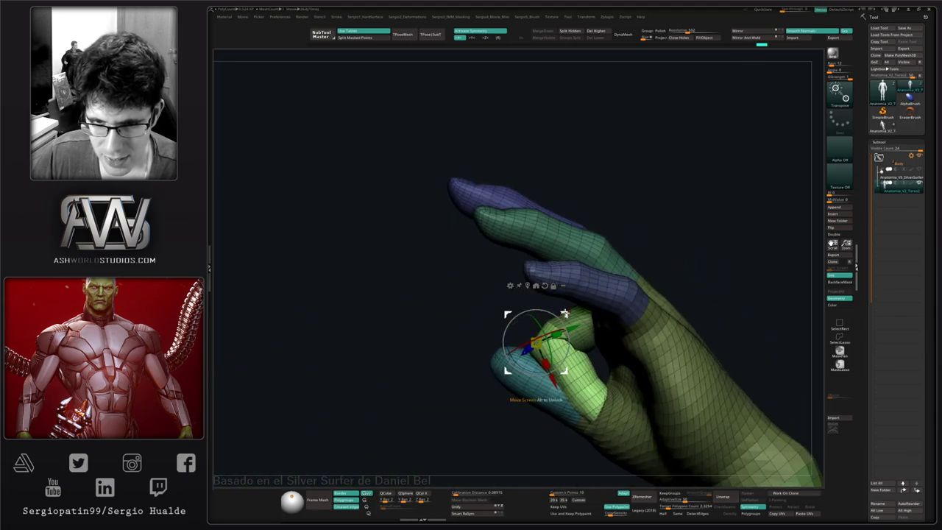
{"action": "mouse_move", "coordinate": [565, 313]}
{"action": "left_mouse_down"}
{"action": "mouse_move", "coordinate": [682, 322]}
{"action": "mouse_move", "coordinate": [705, 336]}
{"action": "left_mouse_up"}
- Hide the thumb's polygroup, leaving the palm and the other fingers in view
{"action": "key", "text": "q"}
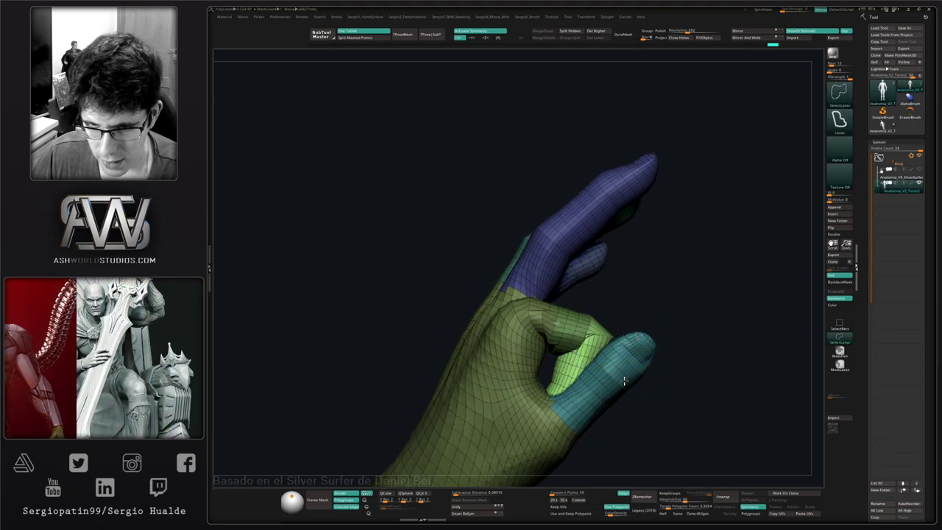
{"action": "left_click", "coordinate": [637, 383], "text": "ctrl+shift"}
{"action": "left_click_drag", "start_coordinate": [620, 381], "coordinate": [647, 376]}
{"action": "left_click_drag", "start_coordinate": [656, 338], "coordinate": [535, 311], "text": "ctrl"}
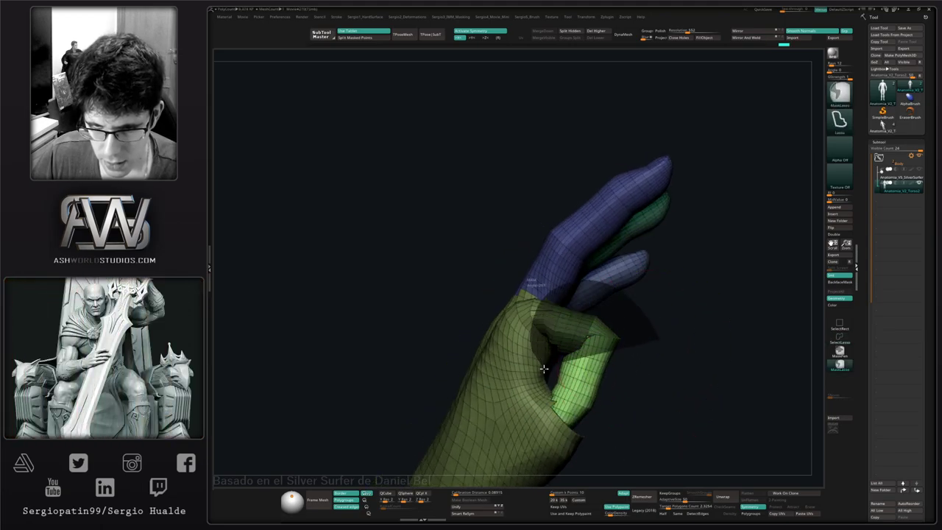
{"action": "left_click_drag", "start_coordinate": [544, 368], "coordinate": [651, 379], "text": "ctrl"}
{"action": "key", "text": "ctrl+z"}
{"action": "left_click", "coordinate": [632, 391], "text": "ctrl+shift"}
{"action": "right_click_drag", "start_coordinate": [628, 388], "coordinate": [635, 399]}
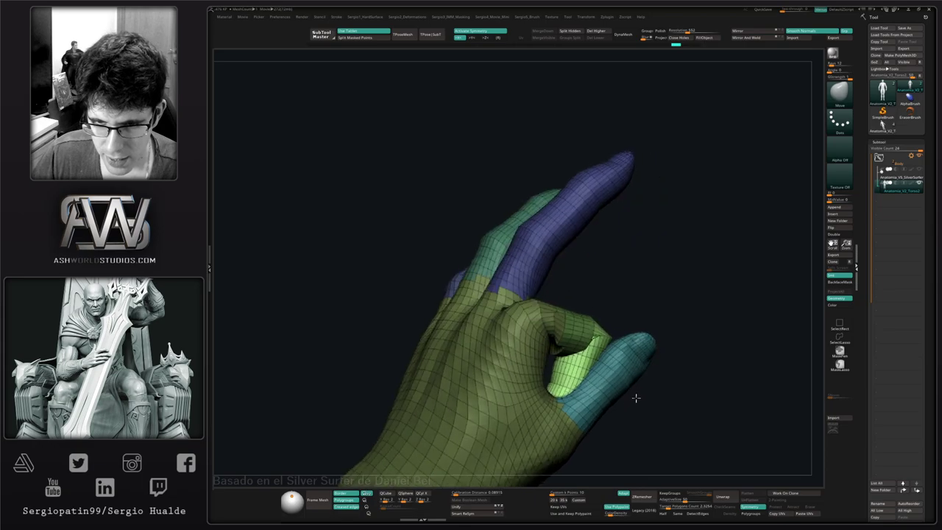
{"action": "key", "text": "ctrl+z"}
{"action": "key", "text": "ctrl+z"}
{"action": "key", "text": "ctrl+z"}
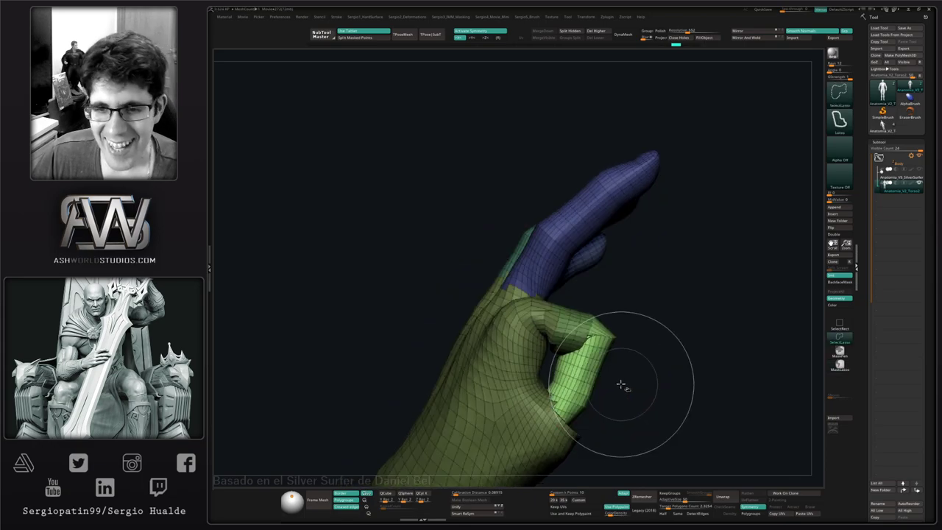
{"action": "key", "text": "ctrl+z"}
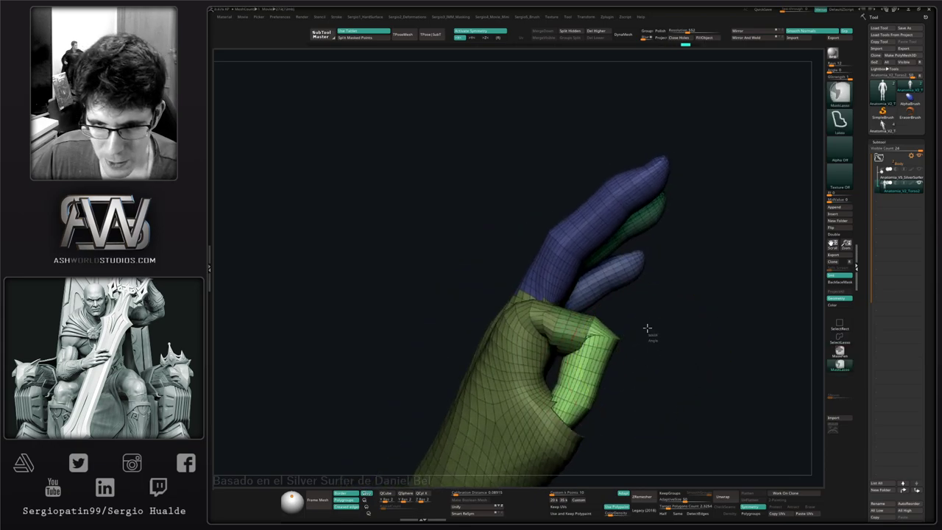
- Curl the index fingertip inward toward the palm from its last knuckle
{"action": "key", "text": "w"}
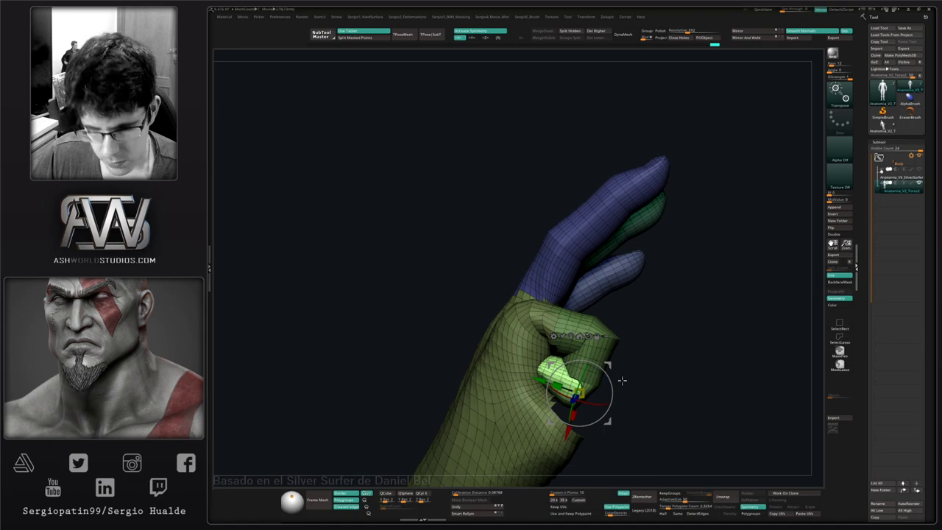
{"action": "left_click_drag", "start_coordinate": [636, 380], "coordinate": [644, 393]}
- Unmask the whole index finger and rotate it slightly outward from its base knuckle
{"action": "left_click", "coordinate": [609, 354], "text": "ctrl"}
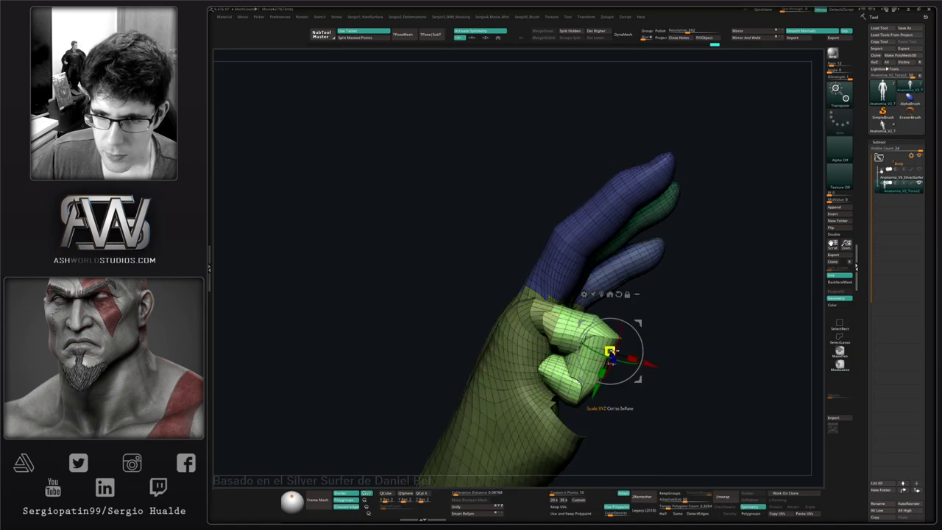
{"action": "key", "text": "q"}
{"action": "left_click_drag", "start_coordinate": [642, 351], "coordinate": [663, 348]}
{"action": "key", "text": "w"}
{"action": "left_click", "coordinate": [527, 313], "text": "alt"}
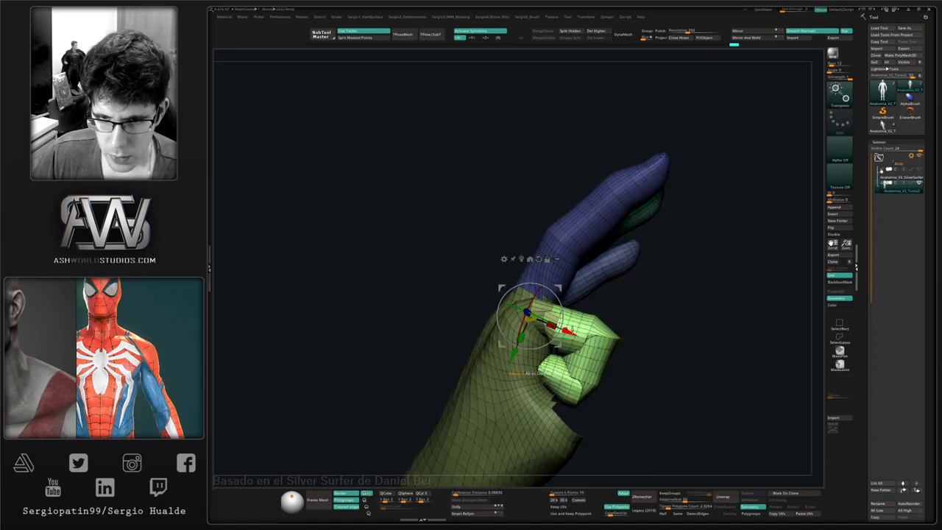
{"action": "left_click_drag", "start_coordinate": [573, 330], "coordinate": [561, 303]}
- Mask everything except the middle finger and rotate it down toward the palm from its base knuckle
{"action": "key", "text": "q"}
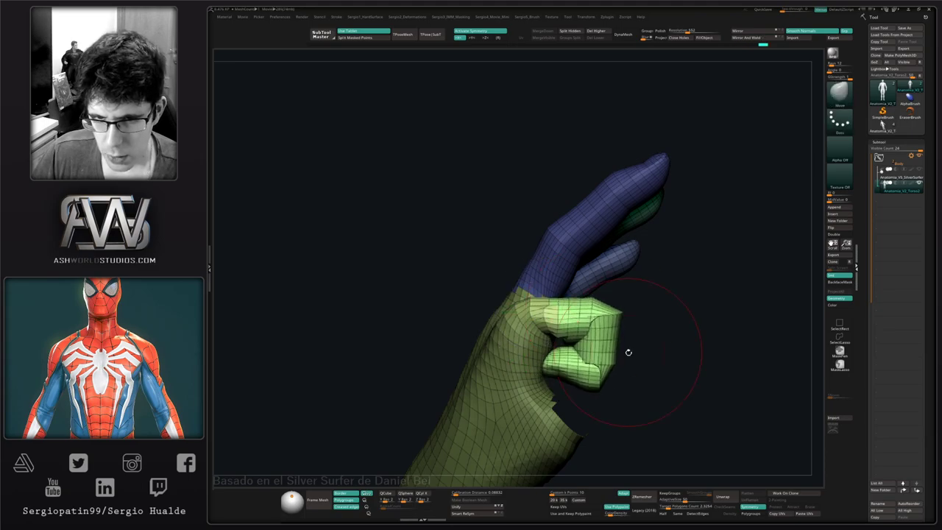
{"action": "mouse_move", "coordinate": [627, 354]}
{"action": "left_mouse_down"}
{"action": "mouse_move", "coordinate": [631, 360]}
{"action": "mouse_move", "coordinate": [507, 334]}
{"action": "mouse_move", "coordinate": [514, 320]}
{"action": "mouse_move", "coordinate": [524, 370]}
{"action": "mouse_move", "coordinate": [511, 392]}
{"action": "left_mouse_up"}
{"action": "key", "text": "w"}
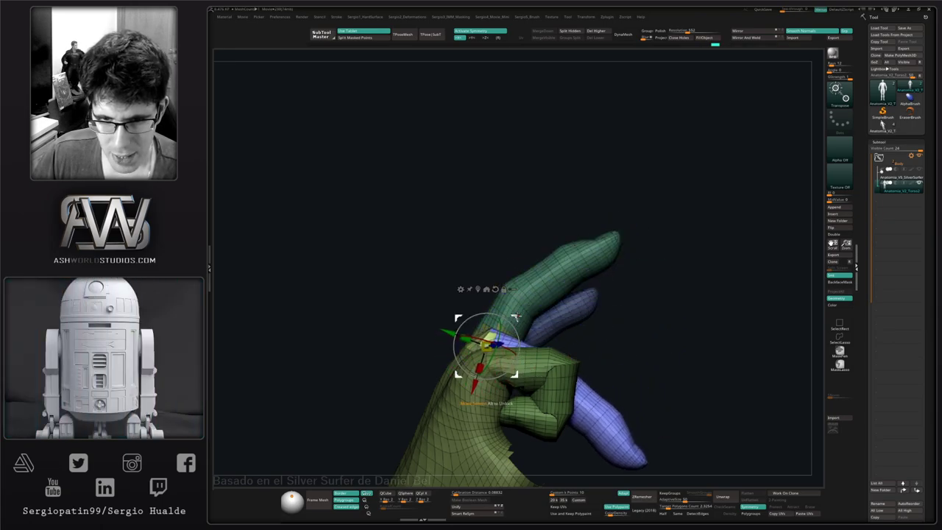
{"action": "left_click_drag", "start_coordinate": [516, 316], "coordinate": [515, 317]}
{"action": "right_click_drag", "start_coordinate": [516, 319], "coordinate": [504, 290], "text": "alt"}
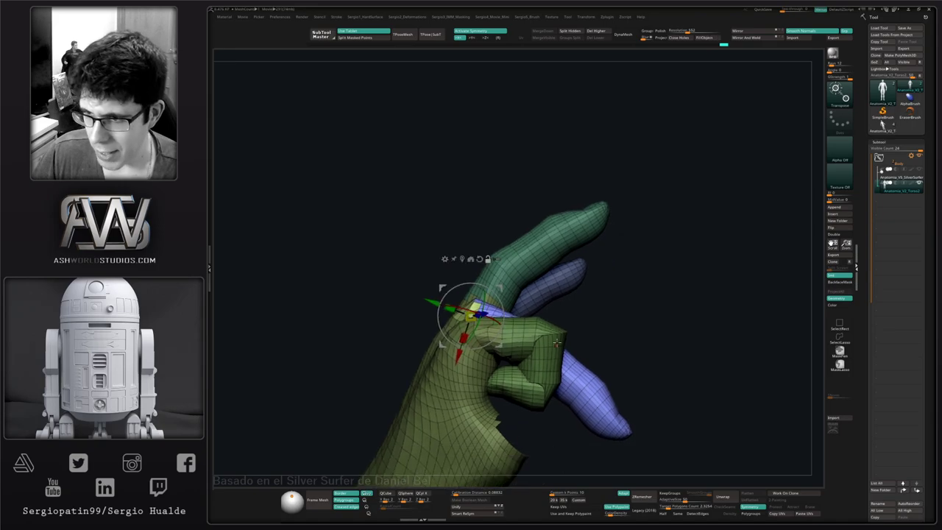
{"action": "right_click_drag", "start_coordinate": [493, 331], "coordinate": [538, 346]}
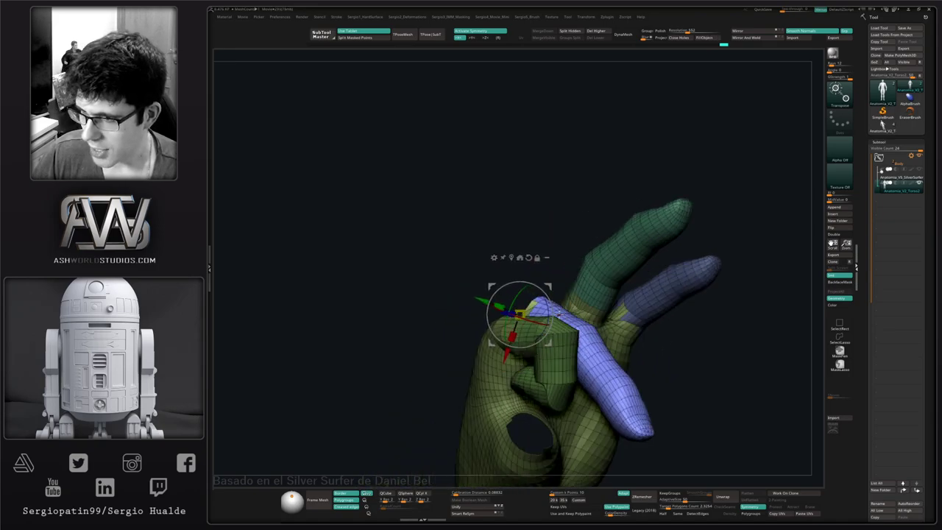
{"action": "mouse_move", "coordinate": [575, 357]}
{"action": "right_mouse_down"}
{"action": "mouse_move", "coordinate": [604, 346]}
{"action": "mouse_move", "coordinate": [594, 363]}
{"action": "mouse_move", "coordinate": [616, 339]}
{"action": "mouse_move", "coordinate": [587, 325]}
{"action": "right_mouse_up"}
- Hide the index finger's polygroup and mask the middle finger's base segment up to its middle knuckle
{"action": "key", "text": "q"}
{"action": "key", "text": "ctrl"}
{"action": "left_click_drag", "start_coordinate": [586, 325], "coordinate": [556, 353], "text": "ctrl"}
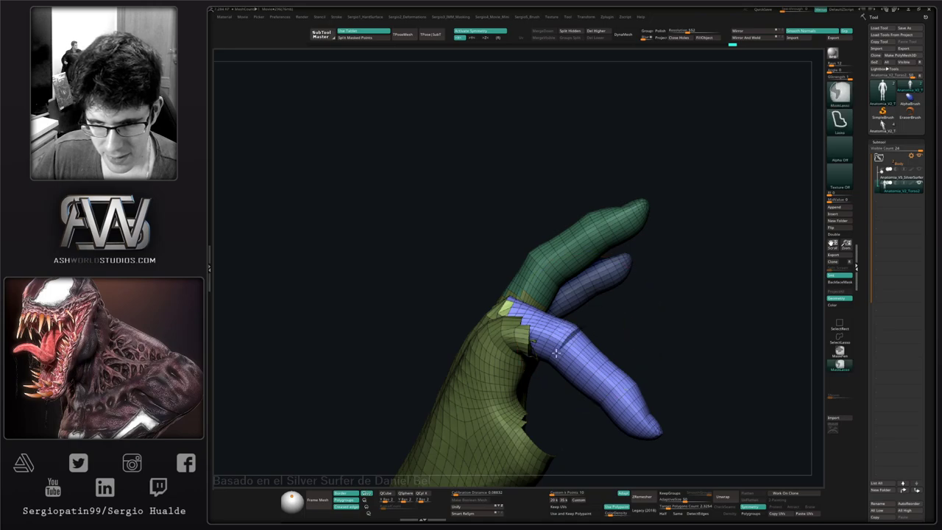
{"action": "left_click_drag", "start_coordinate": [497, 390], "coordinate": [570, 269], "text": "ctrl"}
{"action": "key", "text": "w"}
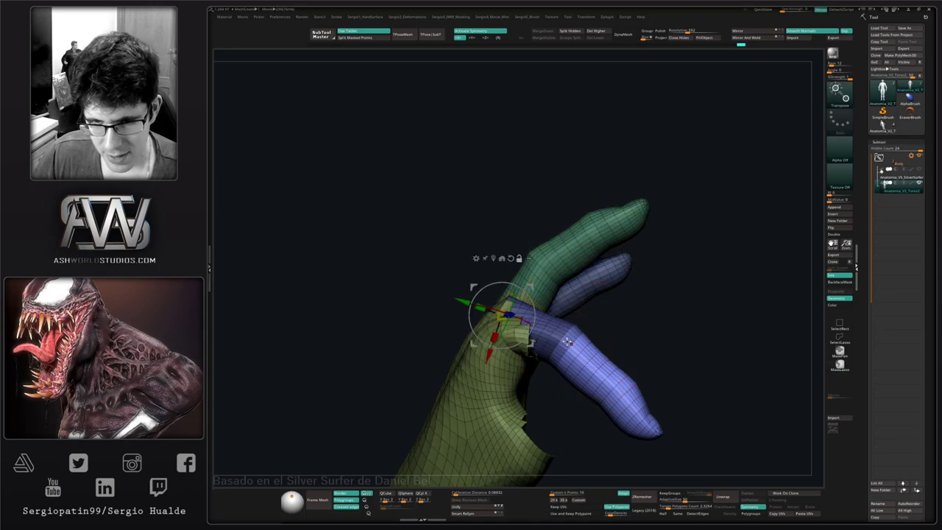
- Place the transform gizmo at the middle finger's middle knuckle and bend the unmasked segments inward
{"action": "left_click", "coordinate": [571, 343], "text": "alt"}
{"action": "mouse_move", "coordinate": [647, 340]}
{"action": "right_mouse_down"}
{"action": "mouse_move", "coordinate": [605, 344]}
{"action": "mouse_move", "coordinate": [647, 342]}
{"action": "right_mouse_up"}
{"action": "left_click_drag", "start_coordinate": [603, 341], "coordinate": [591, 366]}
{"action": "right_click_drag", "start_coordinate": [634, 354], "coordinate": [583, 338]}
{"action": "mouse_move", "coordinate": [601, 303]}
{"action": "right_mouse_down"}
{"action": "mouse_move", "coordinate": [588, 317]}
{"action": "mouse_move", "coordinate": [589, 304]}
{"action": "right_mouse_up"}
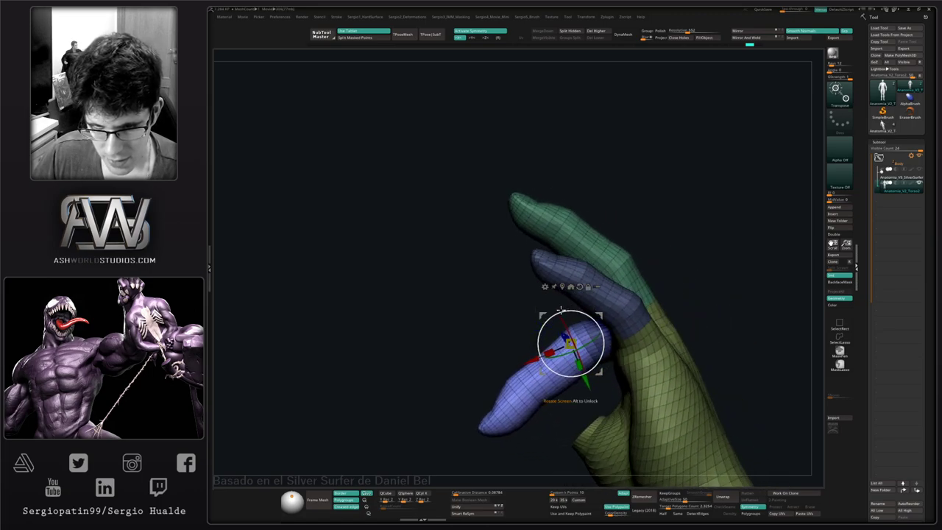
{"action": "key", "text": "ctrl"}
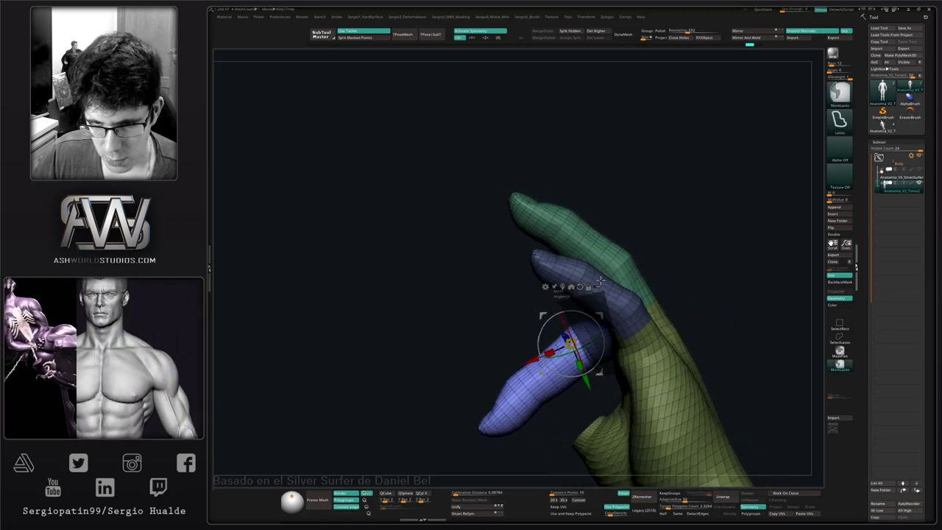
{"action": "mouse_move", "coordinate": [569, 321]}
{"action": "right_mouse_down"}
{"action": "mouse_move", "coordinate": [658, 341]}
{"action": "mouse_move", "coordinate": [651, 337]}
{"action": "right_mouse_up"}
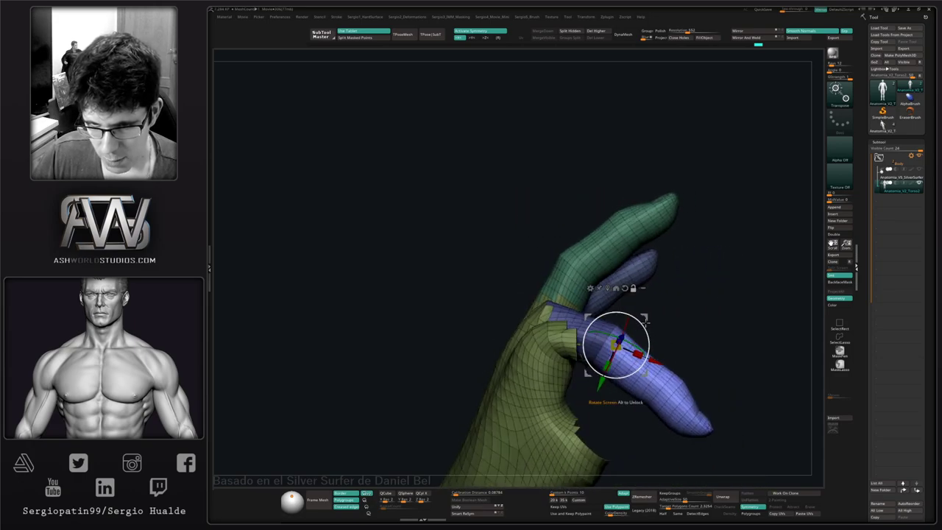
{"action": "left_click_drag", "start_coordinate": [637, 315], "coordinate": [622, 359]}
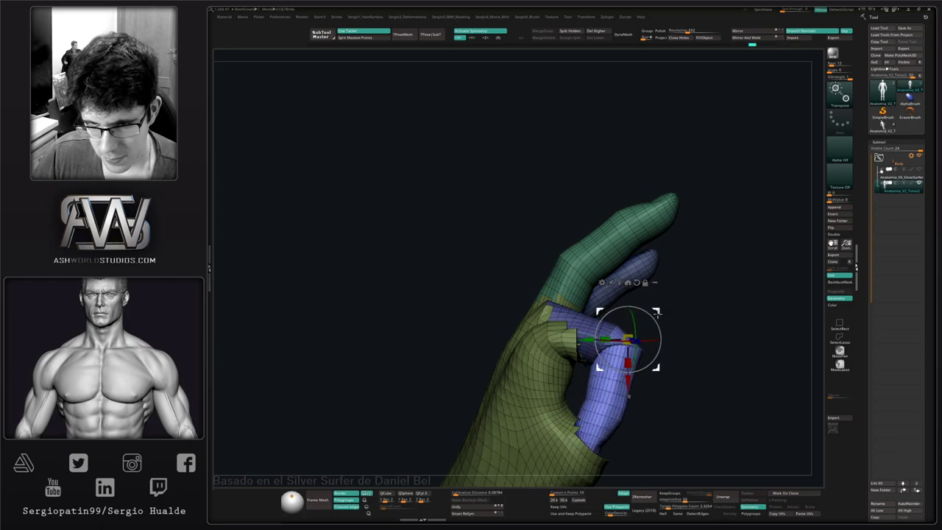
- Mask the middle finger down to its last knuckle and curl the fingertip toward the palm
{"action": "right_click_drag", "start_coordinate": [667, 328], "coordinate": [683, 341]}
{"action": "key", "text": "ctrl"}
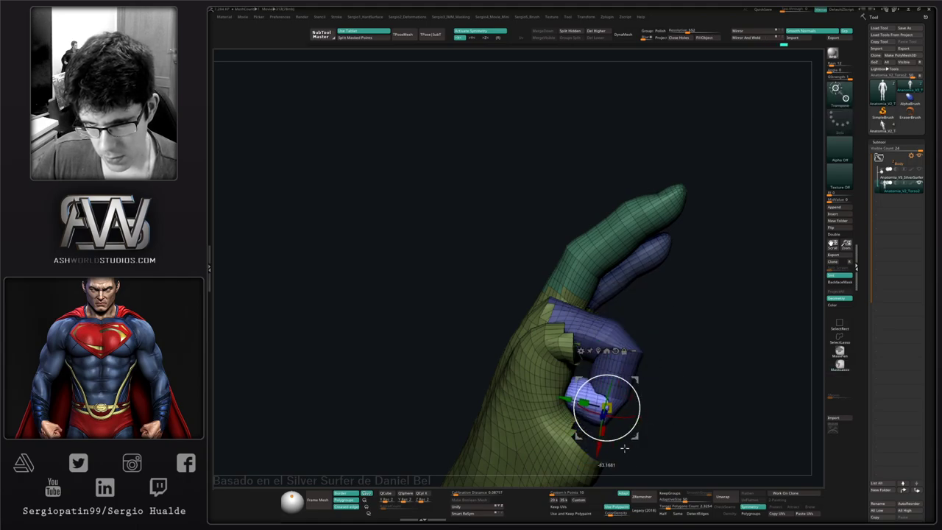
{"action": "left_click_drag", "start_coordinate": [633, 378], "coordinate": [636, 379]}
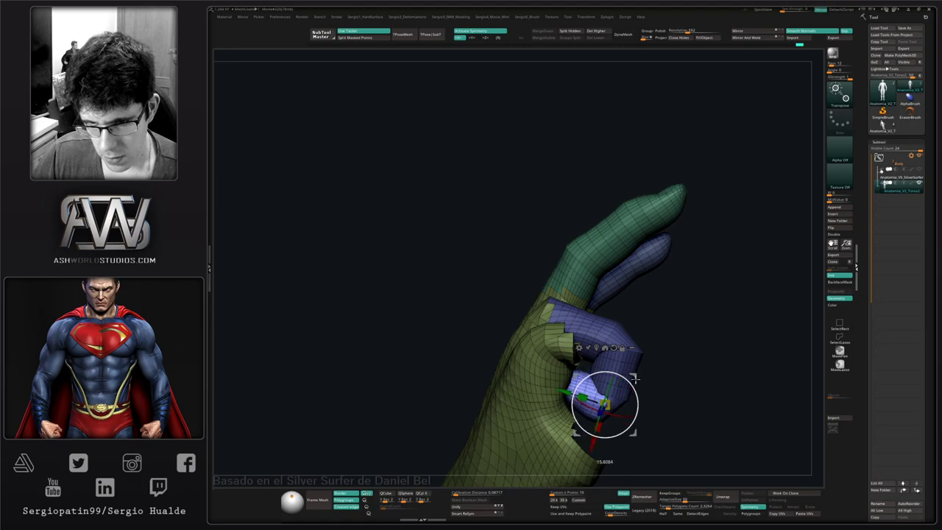
- Hide the middle finger's polygroup and mask everything except the ring finger and its base knuckle
{"action": "mouse_move", "coordinate": [672, 381]}
{"action": "right_mouse_down"}
{"action": "mouse_move", "coordinate": [608, 386]}
{"action": "mouse_move", "coordinate": [604, 360]}
{"action": "right_mouse_up"}
{"action": "key", "text": "q"}
{"action": "left_click_drag", "start_coordinate": [679, 370], "coordinate": [689, 389], "text": "ctrl"}
{"action": "mouse_move", "coordinate": [600, 367]}
{"action": "right_mouse_down"}
{"action": "mouse_move", "coordinate": [631, 383]}
{"action": "mouse_move", "coordinate": [623, 390]}
{"action": "mouse_move", "coordinate": [560, 360]}
{"action": "mouse_move", "coordinate": [557, 391]}
{"action": "mouse_move", "coordinate": [551, 376]}
{"action": "right_mouse_up"}
{"action": "left_click", "coordinate": [623, 390], "text": "ctrl+shift"}
{"action": "key", "text": "w"}
{"action": "left_click_drag", "start_coordinate": [552, 375], "coordinate": [547, 385], "text": "ctrl"}
{"action": "right_click_drag", "start_coordinate": [550, 379], "coordinate": [541, 380]}
{"action": "key", "text": "q"}
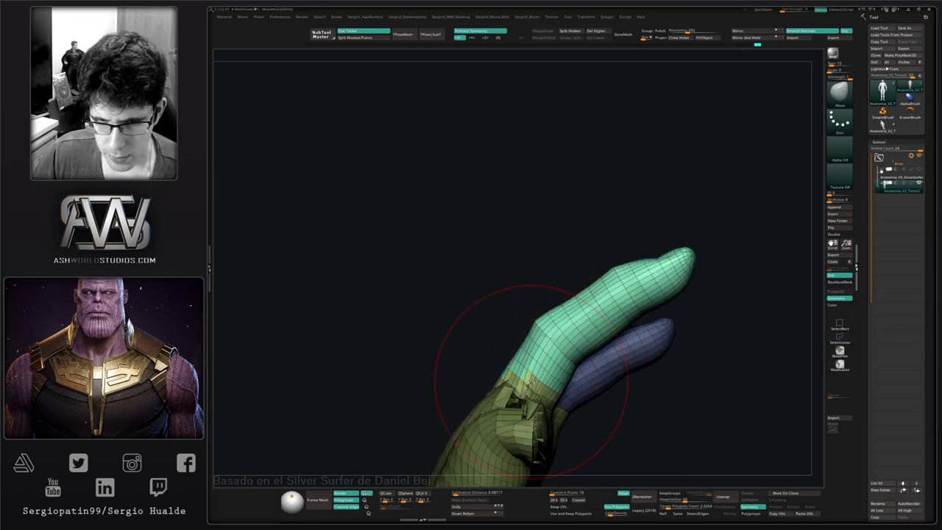
- Place the transform gizmo at the ring finger's base knuckle and rotate the finger down toward the palm
{"action": "key", "text": "w"}
{"action": "left_click_drag", "start_coordinate": [540, 378], "coordinate": [529, 391]}
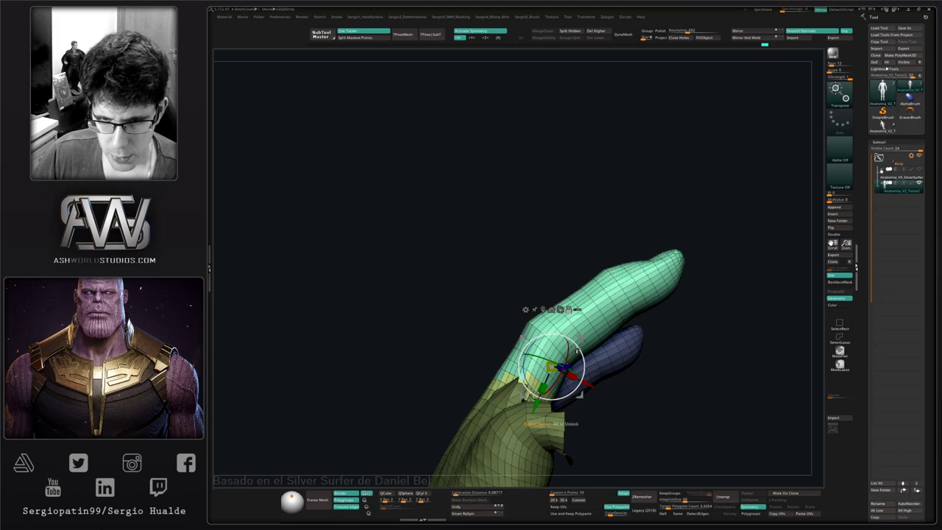
{"action": "left_click_drag", "start_coordinate": [579, 341], "coordinate": [535, 367], "text": "alt"}
{"action": "right_click_drag", "start_coordinate": [593, 393], "coordinate": [603, 413]}
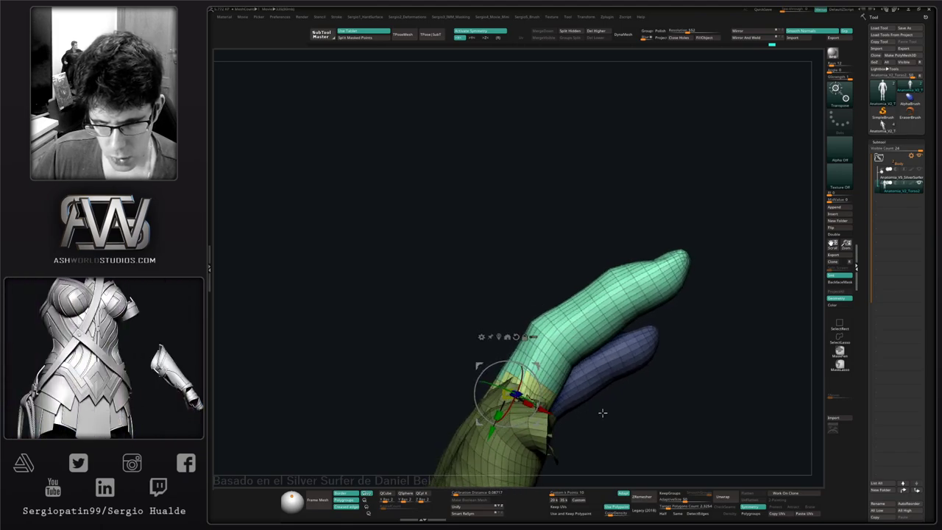
{"action": "left_click_drag", "start_coordinate": [602, 413], "coordinate": [501, 412]}
{"action": "left_click_drag", "start_coordinate": [507, 338], "coordinate": [611, 340]}
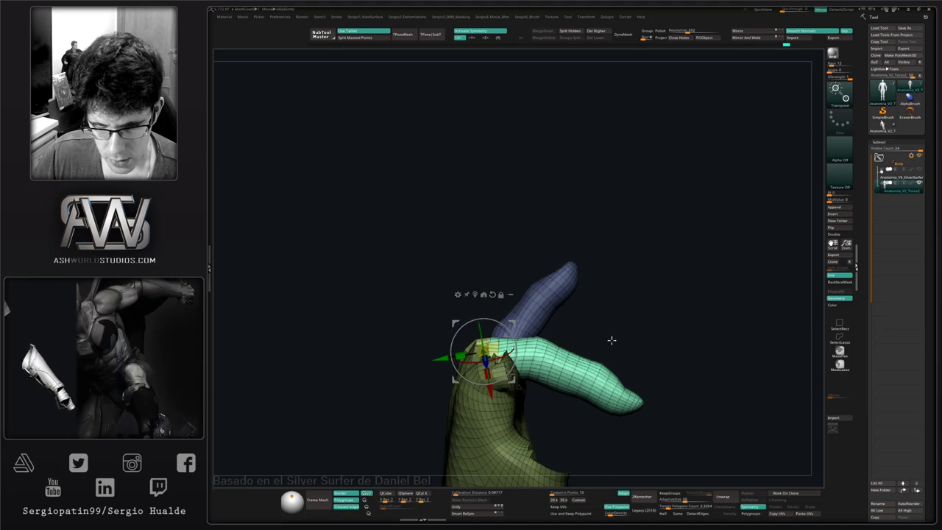
- Mask the ring finger's base segment and bend the rest inward at the middle knuckle
{"action": "key", "text": "ctrl"}
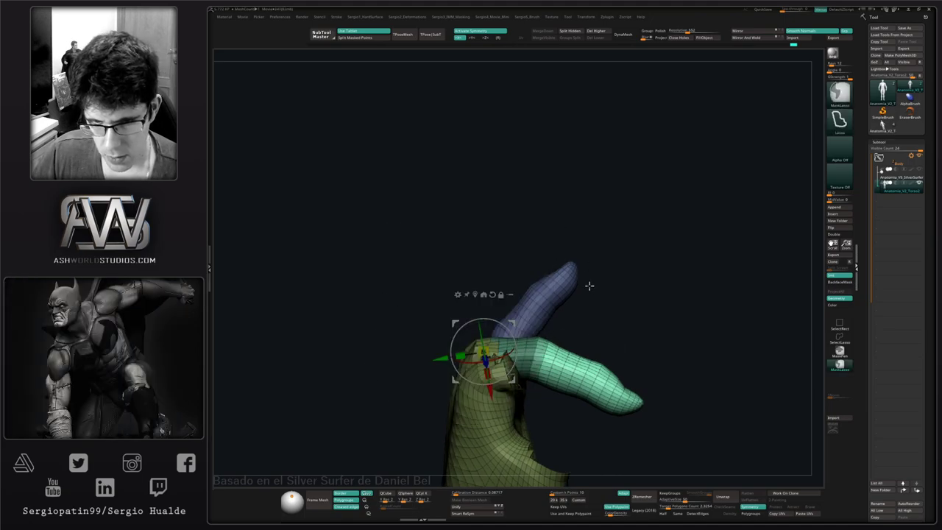
{"action": "left_click_drag", "start_coordinate": [534, 357], "coordinate": [563, 368]}
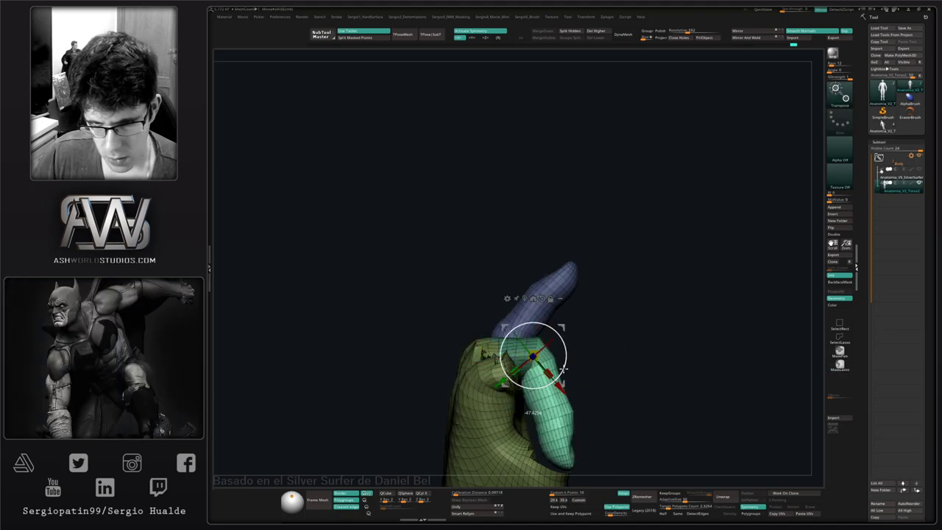
{"action": "left_click_drag", "start_coordinate": [562, 328], "coordinate": [576, 320]}
{"action": "mouse_move", "coordinate": [617, 348]}
{"action": "left_mouse_down"}
{"action": "mouse_move", "coordinate": [576, 355]}
{"action": "mouse_move", "coordinate": [610, 351]}
{"action": "mouse_move", "coordinate": [586, 398]}
{"action": "left_mouse_up"}
- Mask the ring finger down to its last knuckle and curl the fingertip toward the palm
{"action": "key", "text": "ctrl"}
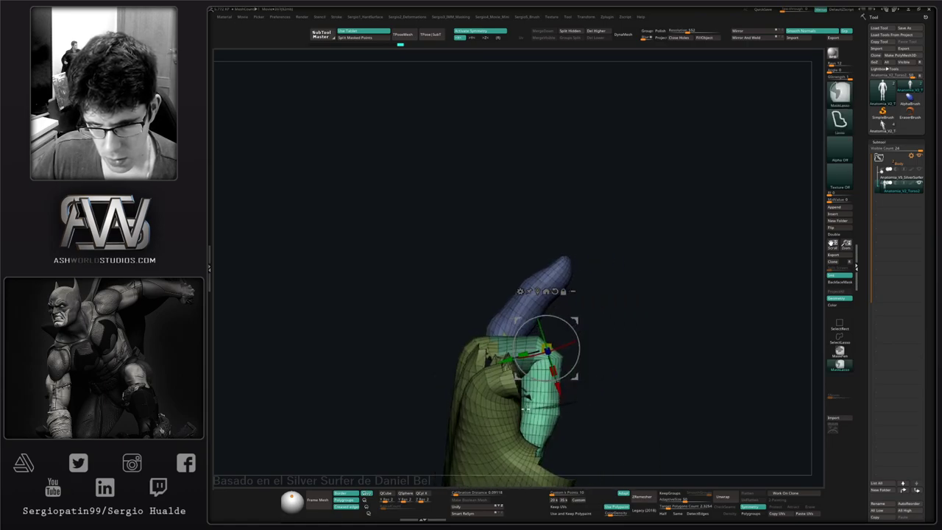
{"action": "mouse_move", "coordinate": [525, 409]}
{"action": "left_mouse_down", "text": "ctrl"}
{"action": "mouse_move", "coordinate": [644, 325]}
{"action": "mouse_move", "coordinate": [642, 332]}
{"action": "left_mouse_up", "text": "ctrl"}
{"action": "left_click", "coordinate": [544, 403], "text": "alt"}
{"action": "left_click_drag", "start_coordinate": [576, 397], "coordinate": [564, 436]}
{"action": "mouse_move", "coordinate": [625, 381]}
{"action": "left_mouse_down"}
{"action": "mouse_move", "coordinate": [610, 398]}
{"action": "mouse_move", "coordinate": [582, 392]}
{"action": "mouse_move", "coordinate": [556, 338]}
{"action": "mouse_move", "coordinate": [610, 404]}
{"action": "mouse_move", "coordinate": [633, 399]}
{"action": "mouse_move", "coordinate": [629, 368]}
{"action": "mouse_move", "coordinate": [603, 374]}
{"action": "mouse_move", "coordinate": [615, 328]}
{"action": "mouse_move", "coordinate": [589, 329]}
{"action": "mouse_move", "coordinate": [599, 324]}
{"action": "mouse_move", "coordinate": [611, 336]}
{"action": "left_mouse_up"}
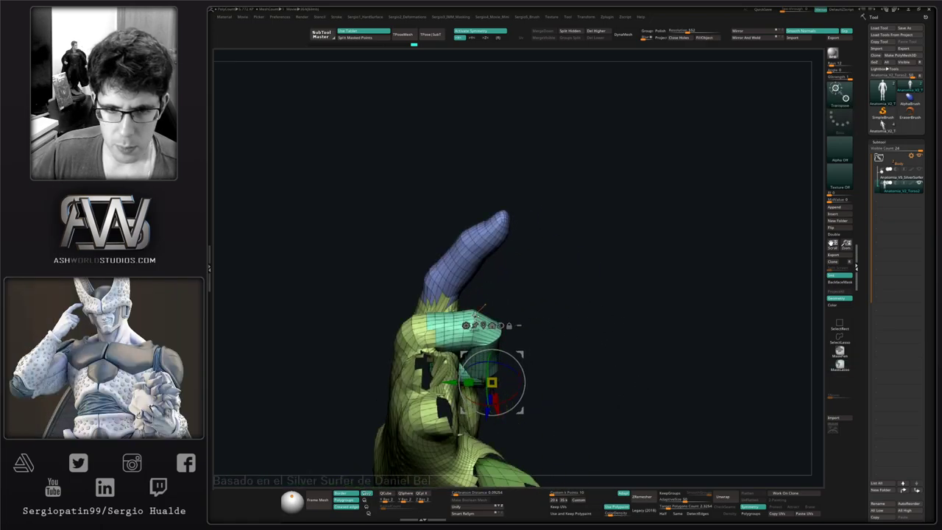
- Hide the ring finger's polygroup and mask everything except the little finger and its base knuckle
{"action": "key", "text": "q"}
{"action": "left_click", "coordinate": [469, 321], "text": "ctrl+shift"}
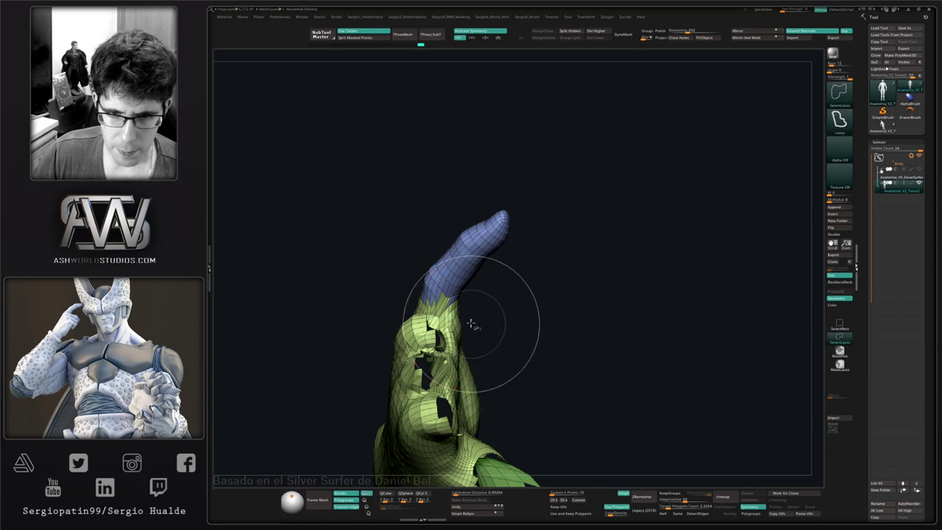
{"action": "key", "text": "w"}
{"action": "left_click", "coordinate": [462, 274], "text": "ctrl"}
{"action": "left_click_drag", "start_coordinate": [502, 286], "coordinate": [506, 257]}
{"action": "key", "text": "q"}
{"action": "left_click", "coordinate": [444, 304], "text": "ctrl"}
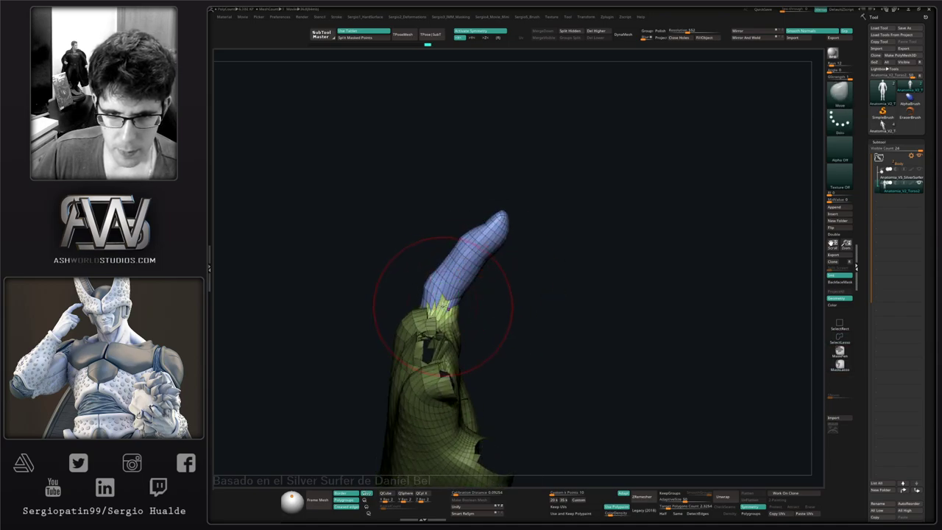
- Place the transform gizmo at the little finger's base knuckle and rotate the finger down toward the palm
{"action": "key", "text": "w"}
{"action": "key", "text": "w"}
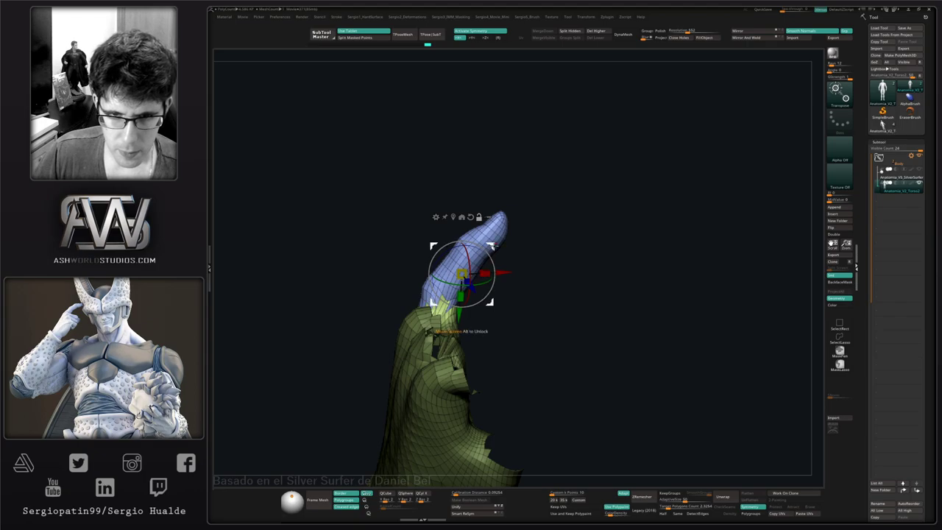
{"action": "left_click_drag", "start_coordinate": [492, 245], "coordinate": [463, 282], "text": "alt"}
{"action": "right_click_drag", "start_coordinate": [477, 288], "coordinate": [464, 282]}
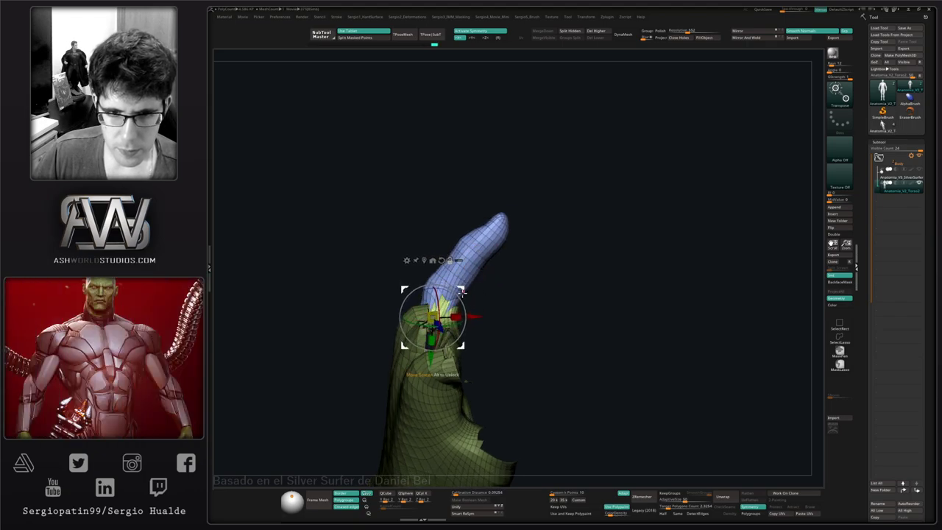
{"action": "left_click_drag", "start_coordinate": [462, 282], "coordinate": [477, 311]}
{"action": "key", "text": "ctrl"}
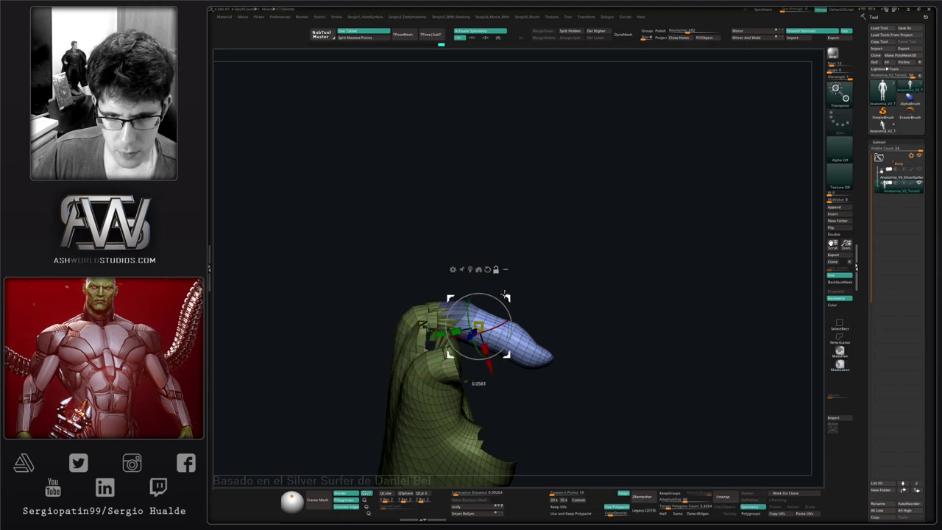
- Bend the little finger's outer segments down toward the palm at its middle knuckle and show the whole body again
{"action": "left_click_drag", "start_coordinate": [497, 292], "coordinate": [492, 327]}
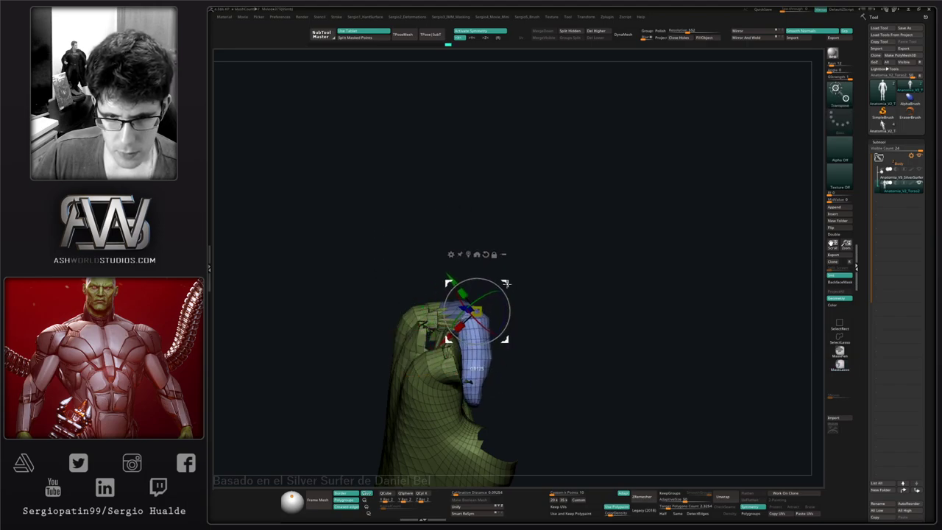
{"action": "mouse_move", "coordinate": [506, 283]}
{"action": "left_mouse_down"}
{"action": "mouse_move", "coordinate": [509, 305]}
{"action": "mouse_move", "coordinate": [511, 284]}
{"action": "mouse_move", "coordinate": [434, 349]}
{"action": "mouse_move", "coordinate": [508, 326]}
{"action": "mouse_move", "coordinate": [505, 390]}
{"action": "mouse_move", "coordinate": [479, 412]}
{"action": "left_mouse_up"}
{"action": "left_click_drag", "start_coordinate": [542, 345], "coordinate": [467, 409]}
{"action": "left_click", "coordinate": [550, 313], "text": "ctrl+shift"}
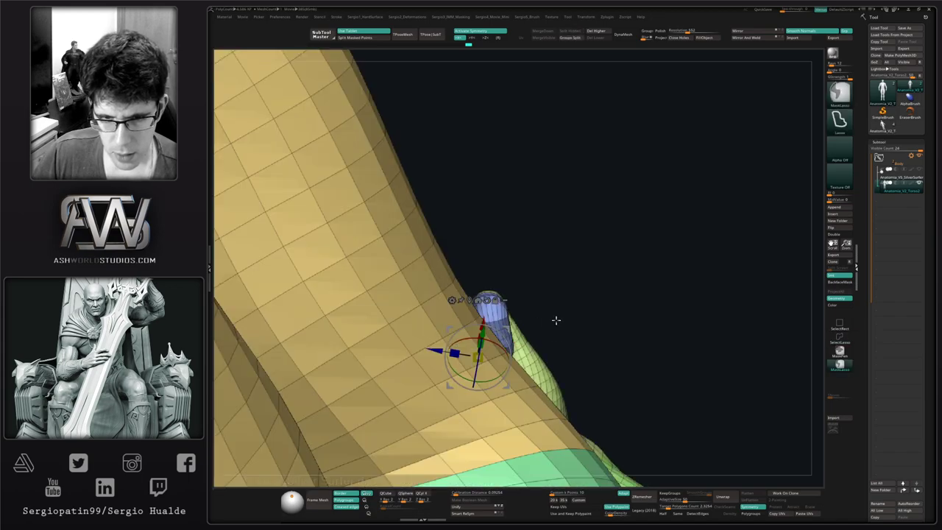
- Isolate the hands from the rest of the body and face the curled fingers from the palm side
{"action": "left_click_drag", "start_coordinate": [557, 320], "coordinate": [545, 294]}
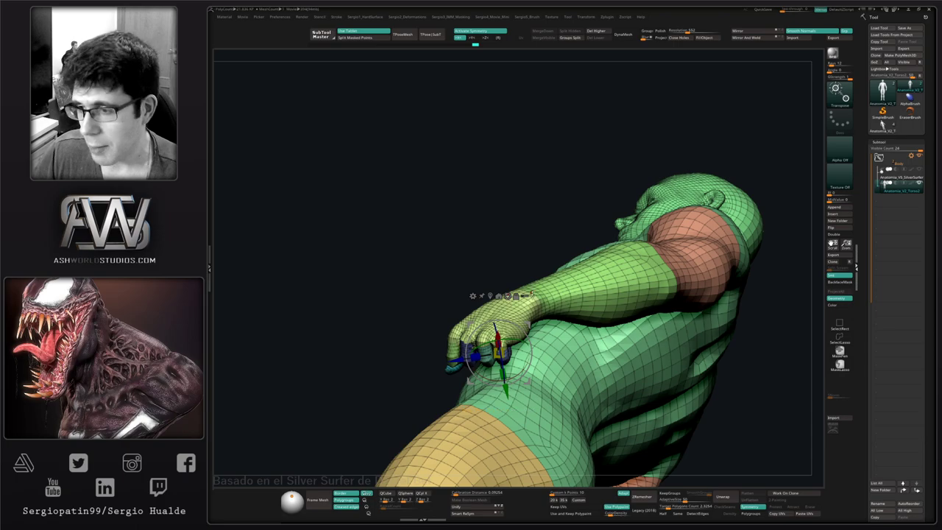
{"action": "mouse_move", "coordinate": [548, 298]}
{"action": "left_mouse_down"}
{"action": "mouse_move", "coordinate": [572, 341]}
{"action": "mouse_move", "coordinate": [567, 319]}
{"action": "mouse_move", "coordinate": [579, 322]}
{"action": "left_mouse_up"}
{"action": "mouse_move", "coordinate": [571, 262]}
{"action": "left_mouse_down", "text": "ctrl+shift"}
{"action": "mouse_move", "coordinate": [509, 239]}
{"action": "mouse_move", "coordinate": [558, 284]}
{"action": "mouse_move", "coordinate": [574, 354]}
{"action": "mouse_move", "coordinate": [586, 323]}
{"action": "mouse_move", "coordinate": [579, 301]}
{"action": "left_mouse_up", "text": "ctrl+shift"}
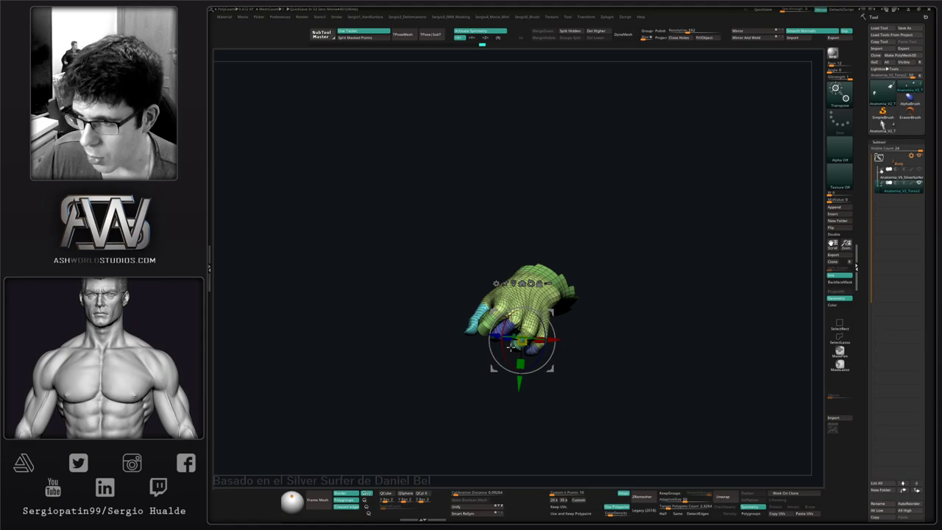
{"action": "left_click_drag", "start_coordinate": [591, 321], "coordinate": [616, 309]}
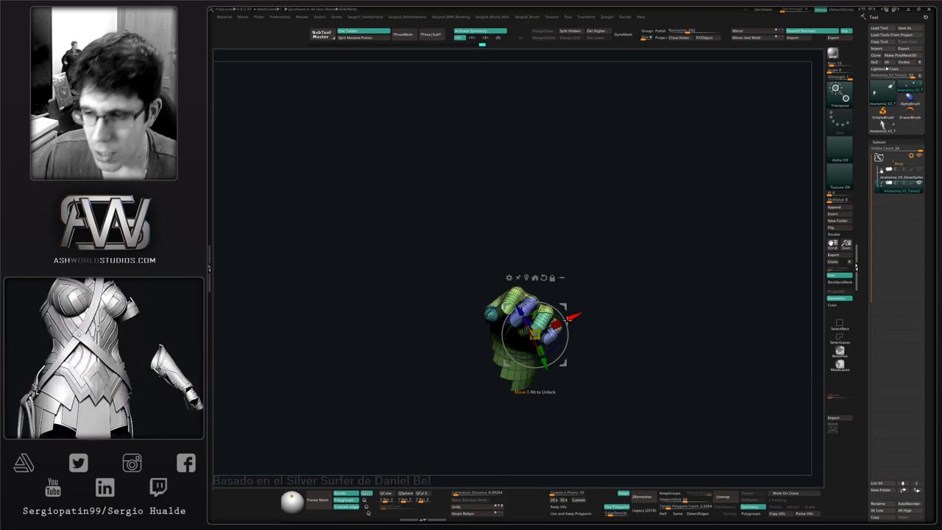
{"action": "left_click_drag", "start_coordinate": [645, 290], "coordinate": [576, 259]}
{"action": "left_click_drag", "start_coordinate": [575, 259], "coordinate": [589, 275]}
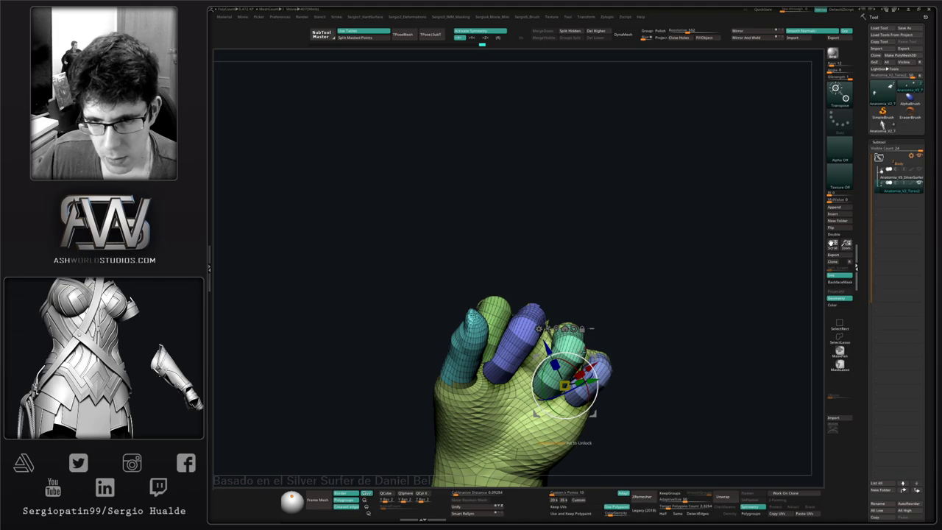
- Mask the hand except the ring and little finger area, then clear the mask and switch to the Move brush
{"action": "left_click", "coordinate": [582, 343], "text": "ctrl"}
{"action": "left_click_drag", "start_coordinate": [637, 326], "coordinate": [611, 280], "text": "alt"}
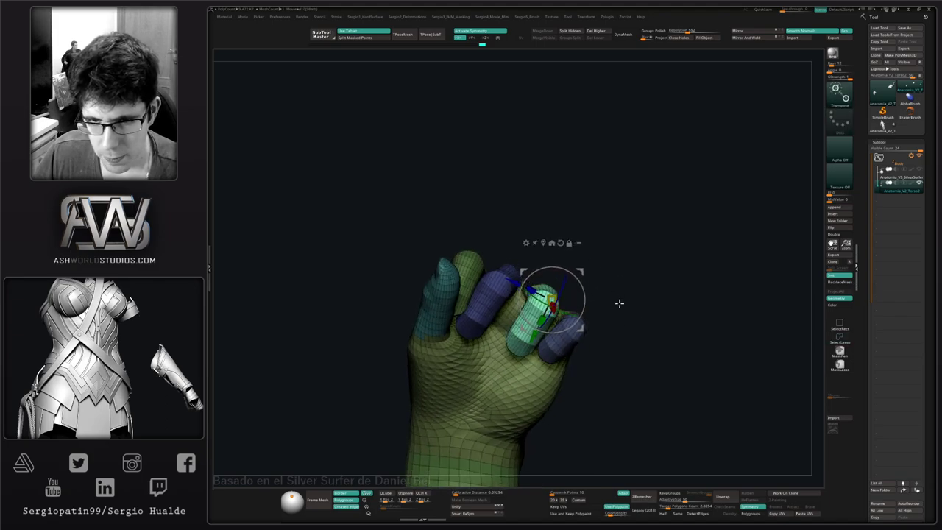
{"action": "mouse_move", "coordinate": [622, 299]}
{"action": "left_mouse_down", "text": "ctrl"}
{"action": "mouse_move", "coordinate": [620, 330]}
{"action": "mouse_move", "coordinate": [571, 243]}
{"action": "mouse_move", "coordinate": [627, 290]}
{"action": "mouse_move", "coordinate": [611, 311]}
{"action": "mouse_move", "coordinate": [585, 414]}
{"action": "mouse_move", "coordinate": [566, 392]}
{"action": "left_mouse_up", "text": "ctrl"}
{"action": "left_click", "coordinate": [566, 393], "text": "ctrl"}
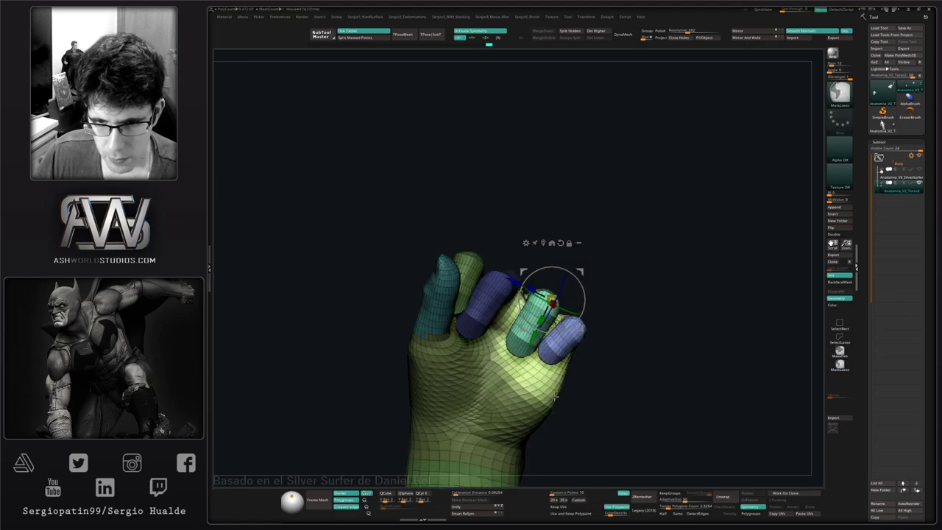
{"action": "mouse_move", "coordinate": [582, 329]}
{"action": "left_mouse_down"}
{"action": "mouse_move", "coordinate": [593, 332]}
{"action": "mouse_move", "coordinate": [582, 347]}
{"action": "mouse_move", "coordinate": [549, 333]}
{"action": "mouse_move", "coordinate": [574, 385]}
{"action": "left_mouse_up"}
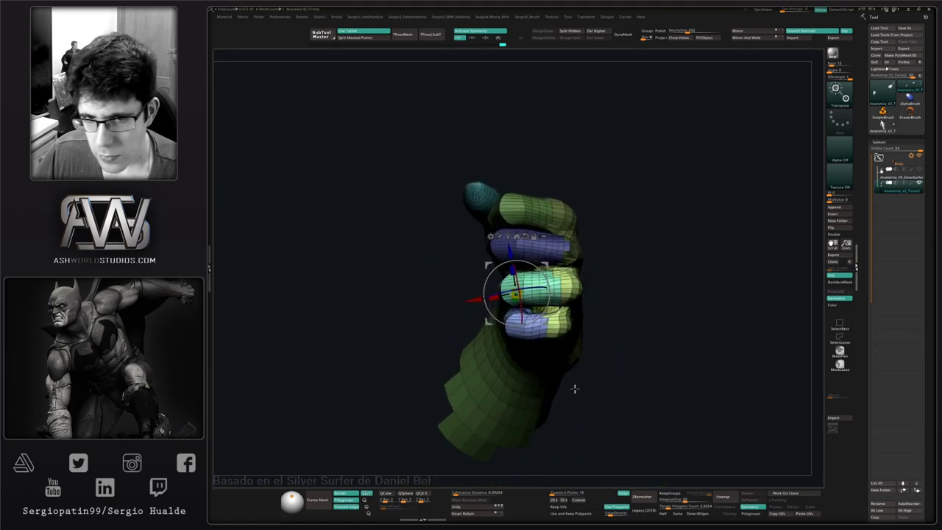
{"action": "key", "text": "q"}
{"action": "mouse_move", "coordinate": [451, 306]}
{"action": "left_mouse_down", "text": "ctrl"}
{"action": "mouse_move", "coordinate": [471, 315]}
{"action": "mouse_move", "coordinate": [494, 301]}
{"action": "left_mouse_up", "text": "ctrl"}
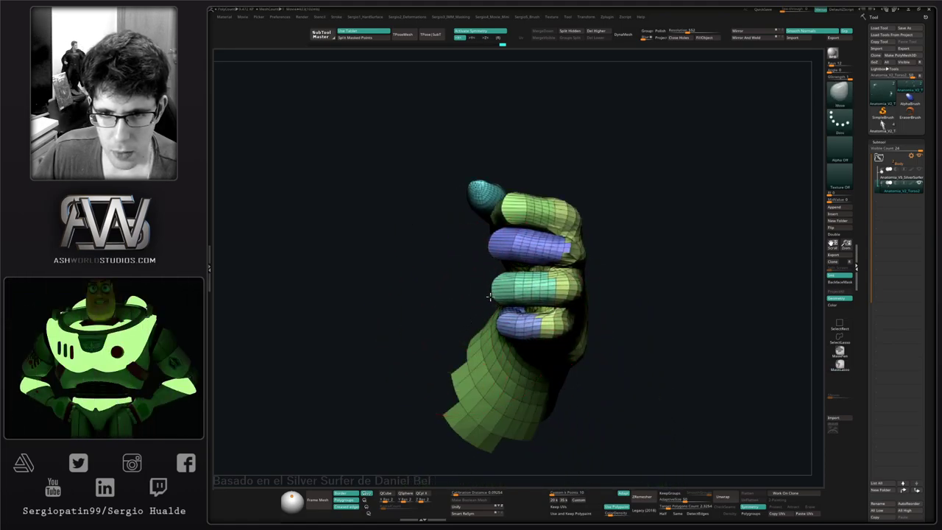
- Mask everything except the thumb, then release that mask and pull the ring finger's tip outward with the Move brush
{"action": "key", "text": "w"}
{"action": "left_click", "coordinate": [483, 195], "text": "ctrl"}
{"action": "key", "text": "q"}
{"action": "left_click", "coordinate": [501, 243], "text": "ctrl"}
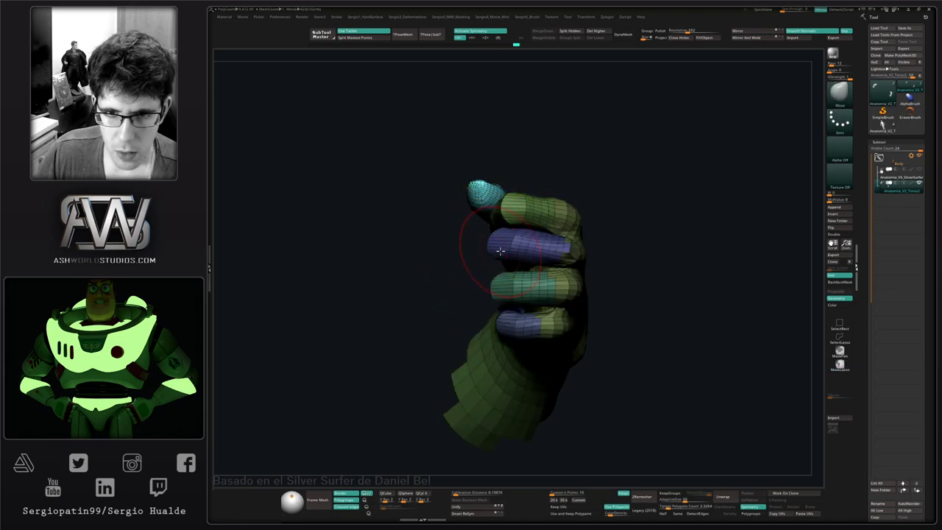
{"action": "left_click", "coordinate": [451, 243], "text": "ctrl"}
{"action": "mouse_move", "coordinate": [502, 283]}
{"action": "left_mouse_down"}
{"action": "mouse_move", "coordinate": [499, 272]}
{"action": "mouse_move", "coordinate": [533, 259]}
{"action": "mouse_move", "coordinate": [562, 334]}
{"action": "mouse_move", "coordinate": [545, 267]}
{"action": "mouse_move", "coordinate": [553, 288]}
{"action": "mouse_move", "coordinate": [471, 292]}
{"action": "left_mouse_up"}
- Switch to the Move Topological brush
{"action": "key", "text": "b"}
{"action": "key", "text": "m"}
{"action": "key", "text": "t"}
{"action": "key", "text": "w"}
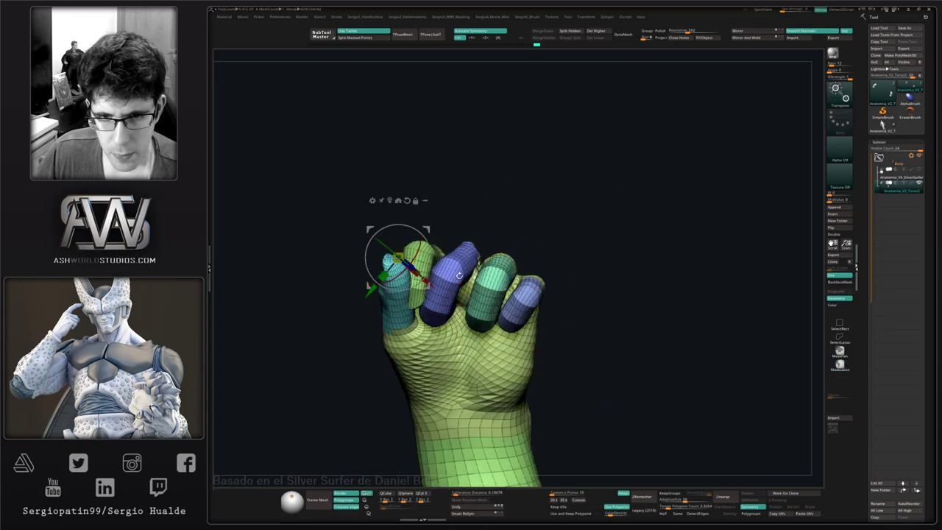
{"action": "key", "text": "q"}
{"action": "left_click", "coordinate": [449, 275], "text": "ctrl+shift"}
{"action": "left_click", "coordinate": [452, 278], "text": "ctrl+shift"}
{"action": "key", "text": "ctrl+z"}
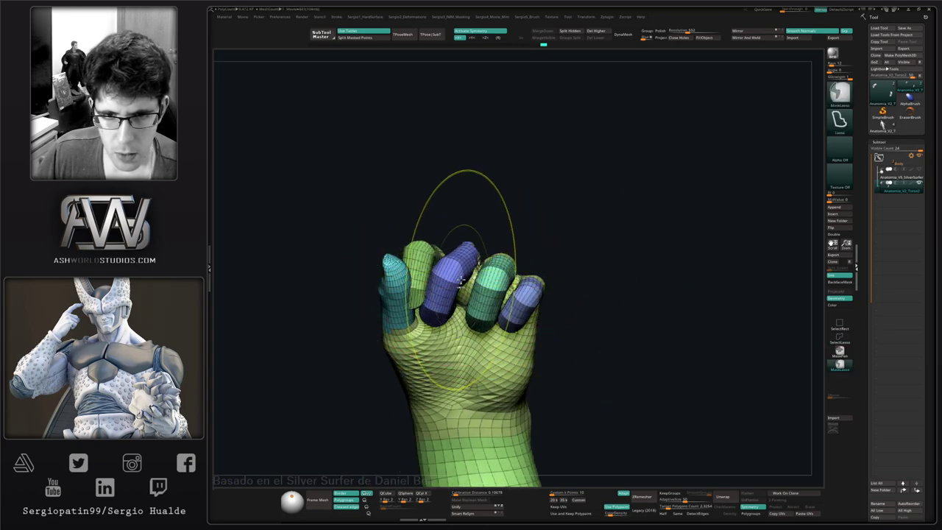
{"action": "key", "text": "w"}
{"action": "left_click", "coordinate": [493, 287], "text": "ctrl"}
{"action": "key", "text": "q"}
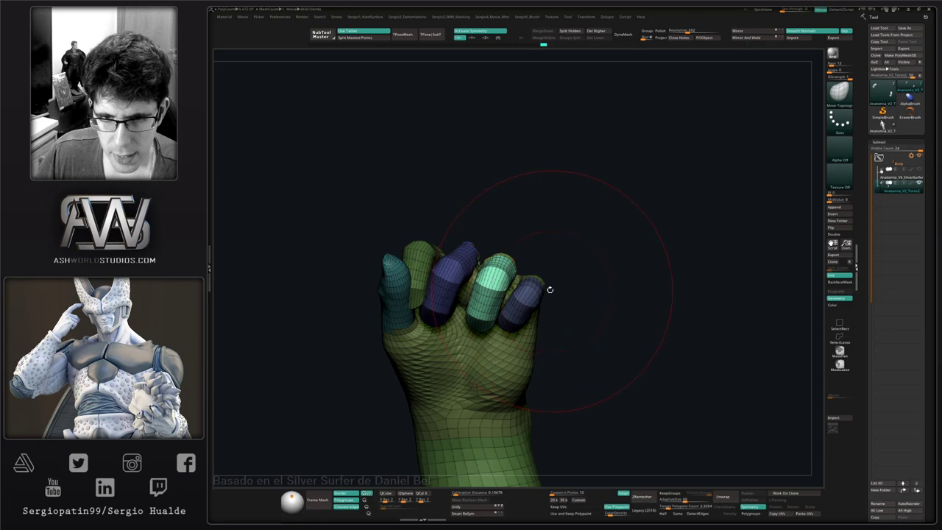
{"action": "key", "text": "ctrl"}
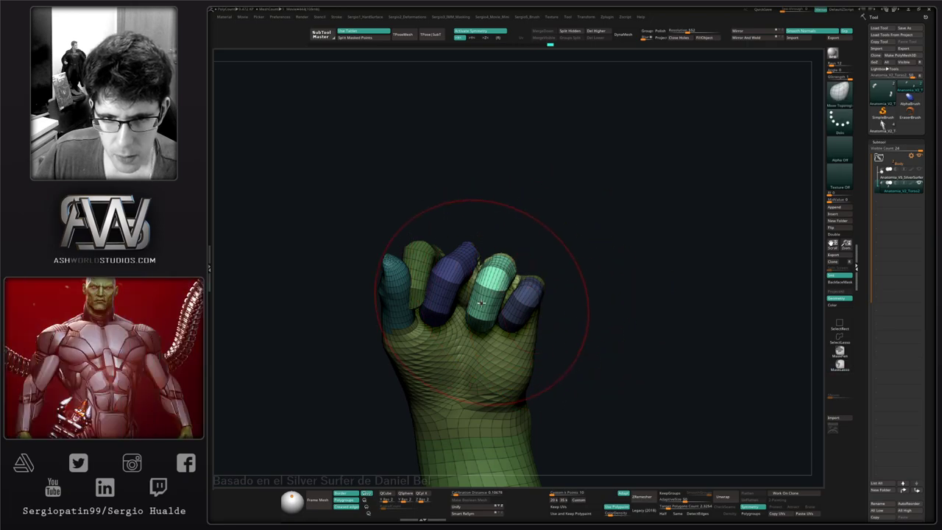
{"action": "left_click", "coordinate": [530, 212], "text": "ctrl"}
- Mask everything except the middle finger, place the gizmo at its bent knuckle and rotate the finger upright beside its neighbors
{"action": "key", "text": "w"}
{"action": "left_click", "coordinate": [458, 269], "text": "ctrl"}
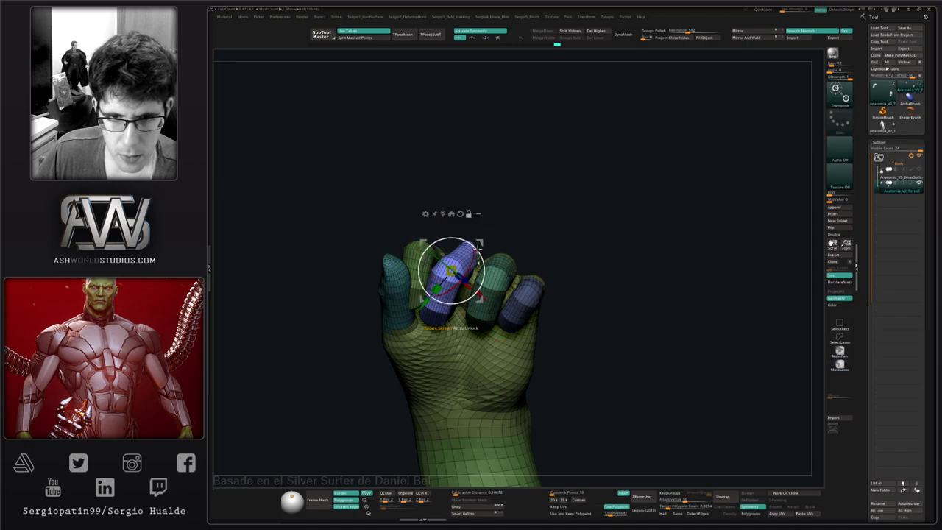
{"action": "left_click_drag", "start_coordinate": [479, 242], "coordinate": [495, 227], "text": "alt"}
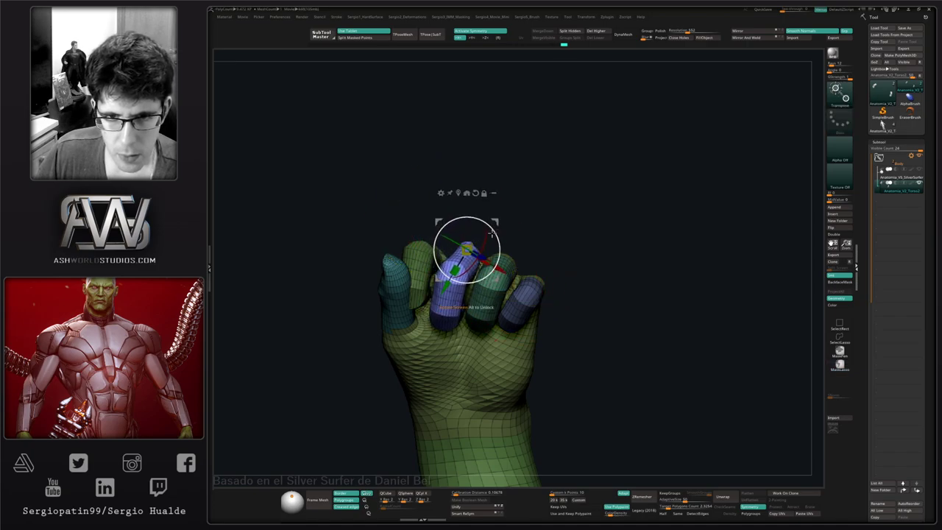
{"action": "left_click", "coordinate": [477, 194], "text": "alt"}
{"action": "left_click_drag", "start_coordinate": [488, 263], "coordinate": [500, 260], "text": "alt"}
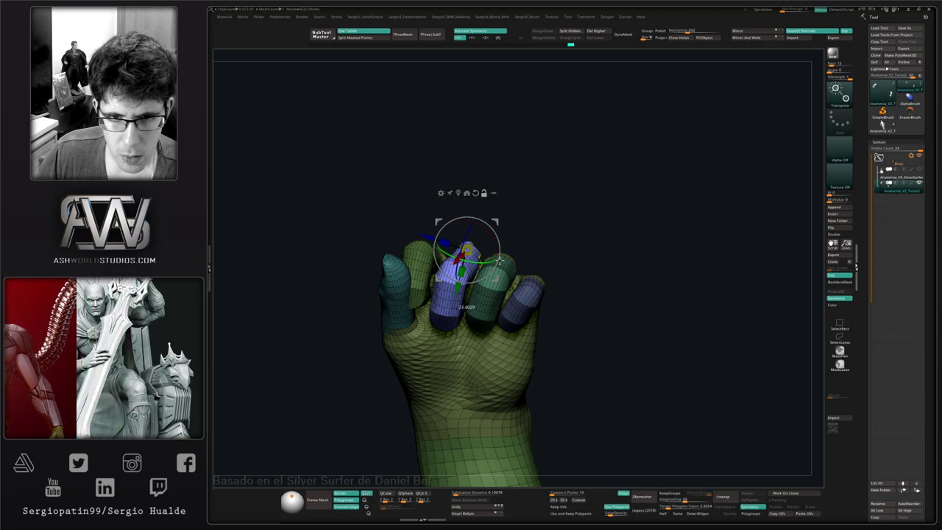
{"action": "left_click_drag", "start_coordinate": [474, 229], "coordinate": [462, 237]}
{"action": "mouse_move", "coordinate": [582, 237]}
{"action": "left_mouse_down"}
{"action": "mouse_move", "coordinate": [486, 233]}
{"action": "mouse_move", "coordinate": [531, 256]}
{"action": "mouse_move", "coordinate": [640, 228]}
{"action": "mouse_move", "coordinate": [599, 240]}
{"action": "left_mouse_up"}
{"action": "left_click_drag", "start_coordinate": [531, 257], "coordinate": [562, 227], "text": "alt"}
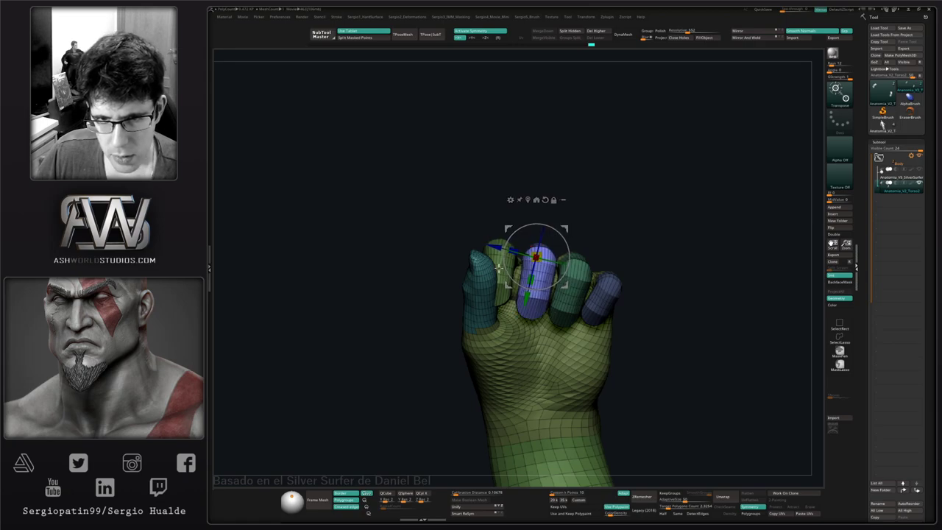
- Clear the middle finger's mask and mask everything except the index finger
{"action": "left_click", "coordinate": [432, 238], "text": "ctrl"}
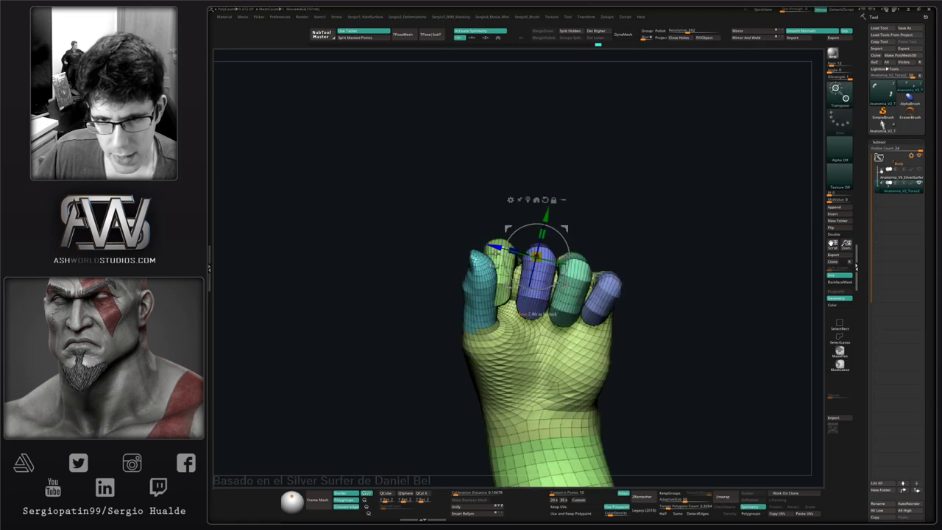
{"action": "left_click", "coordinate": [502, 239], "text": "ctrl"}
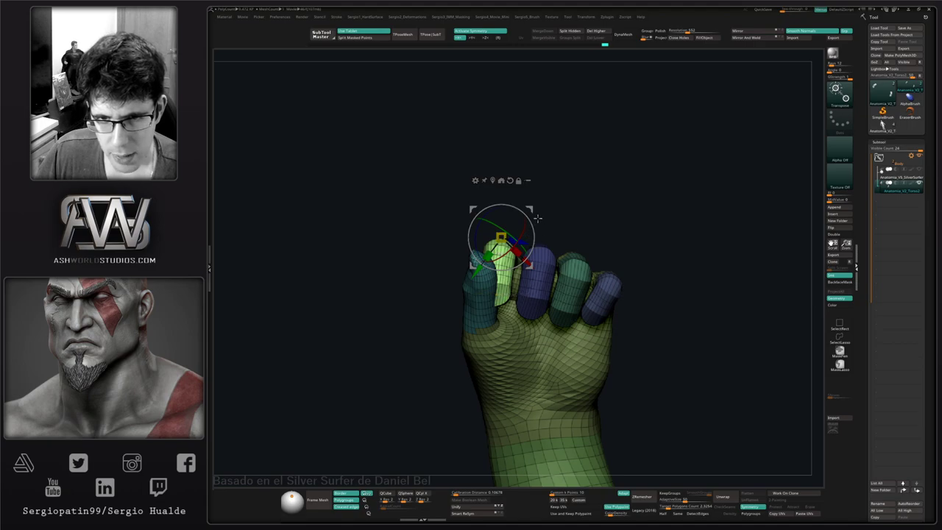
{"action": "left_click", "coordinate": [545, 269], "text": "ctrl"}
{"action": "key", "text": "ctrl+z"}
{"action": "key", "text": "q"}
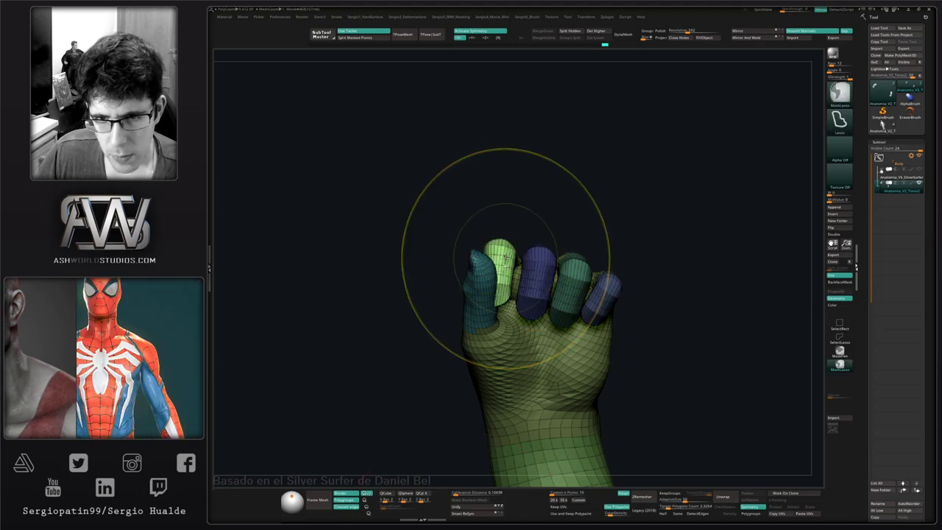
{"action": "left_click", "coordinate": [508, 254], "text": "ctrl"}
- Place the gizmo at the index finger's bent knuckle and rotate the finger to line up with the middle finger
{"action": "key", "text": "w"}
{"action": "mouse_move", "coordinate": [534, 210]}
{"action": "left_mouse_down", "text": "alt"}
{"action": "mouse_move", "coordinate": [531, 230]}
{"action": "mouse_move", "coordinate": [513, 230]}
{"action": "mouse_move", "coordinate": [582, 221]}
{"action": "left_mouse_up", "text": "alt"}
{"action": "left_click_drag", "start_coordinate": [550, 303], "coordinate": [647, 227]}
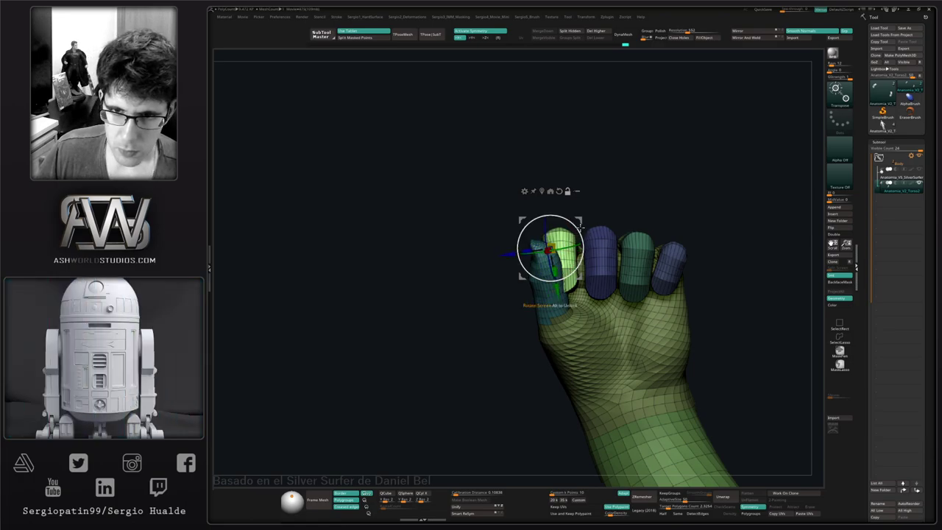
{"action": "left_click_drag", "start_coordinate": [581, 221], "coordinate": [567, 242]}
{"action": "key", "text": "ctrl+z"}
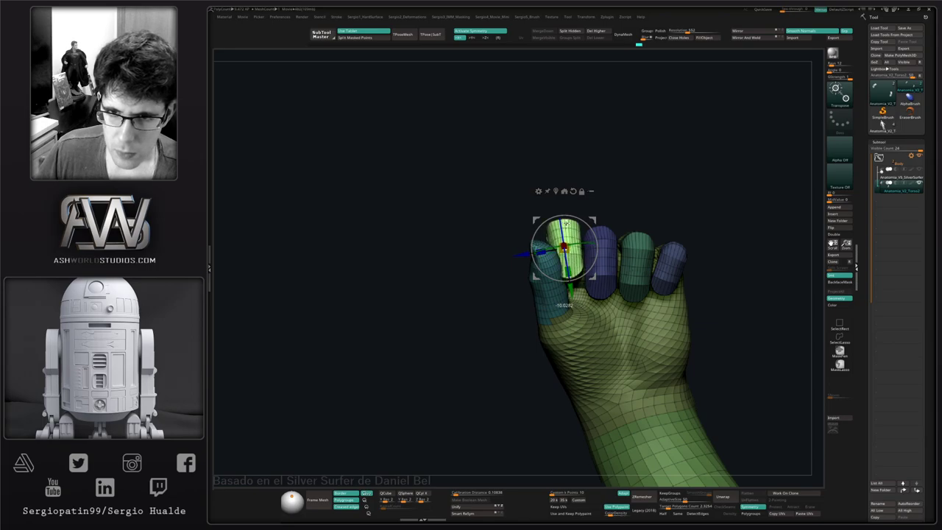
- Clear the index finger's mask and mask everything except the thumb
{"action": "key", "text": "q"}
{"action": "right_click_drag", "start_coordinate": [532, 299], "coordinate": [503, 296], "text": "alt"}
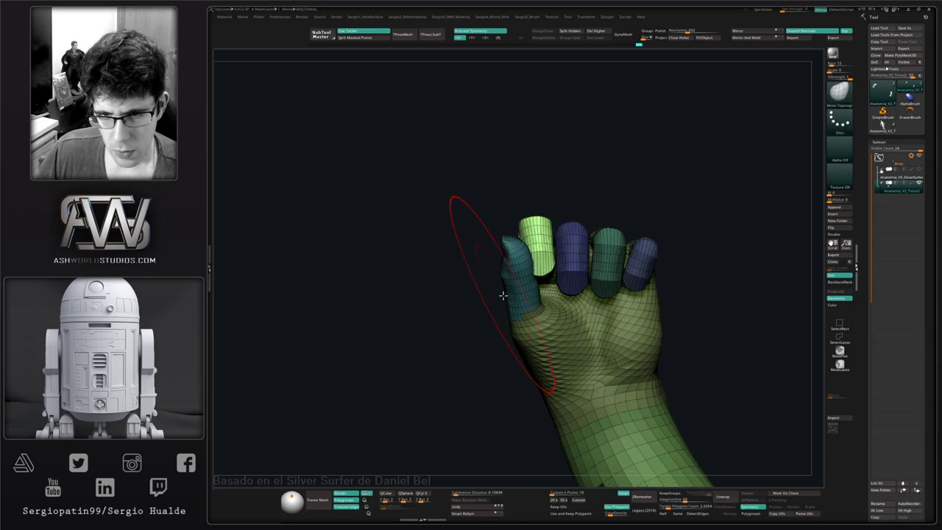
{"action": "key", "text": "w"}
{"action": "left_click_drag", "start_coordinate": [494, 331], "coordinate": [500, 324], "text": "ctrl"}
{"action": "left_click", "coordinate": [518, 298], "text": "ctrl"}
{"action": "key", "text": "q"}
{"action": "right_click_drag", "start_coordinate": [508, 302], "coordinate": [530, 319]}
{"action": "left_click", "coordinate": [530, 319], "text": "ctrl"}
{"action": "key", "text": "w"}
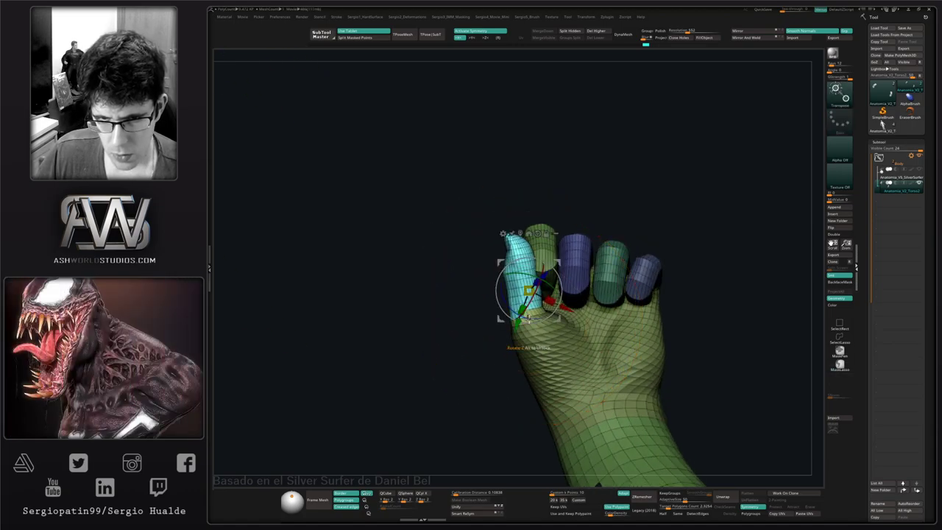
- Place the gizmo at the thumb's base and rotate the thumb toward the index finger
{"action": "left_click_drag", "start_coordinate": [557, 317], "coordinate": [555, 340], "text": "alt"}
{"action": "right_click_drag", "start_coordinate": [555, 340], "coordinate": [543, 327]}
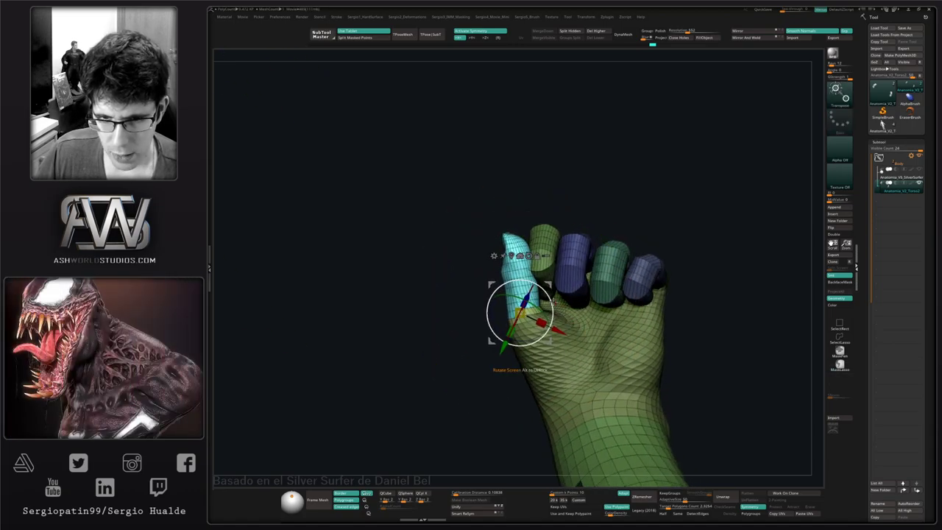
{"action": "left_click_drag", "start_coordinate": [553, 301], "coordinate": [556, 313]}
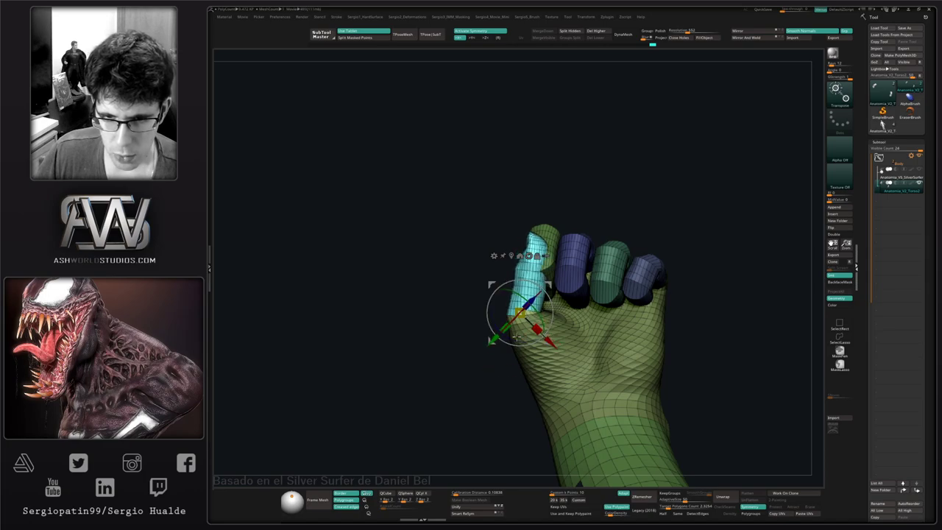
- Clear the mask and adjust the thumb's base with the Move brush
{"action": "key", "text": "q"}
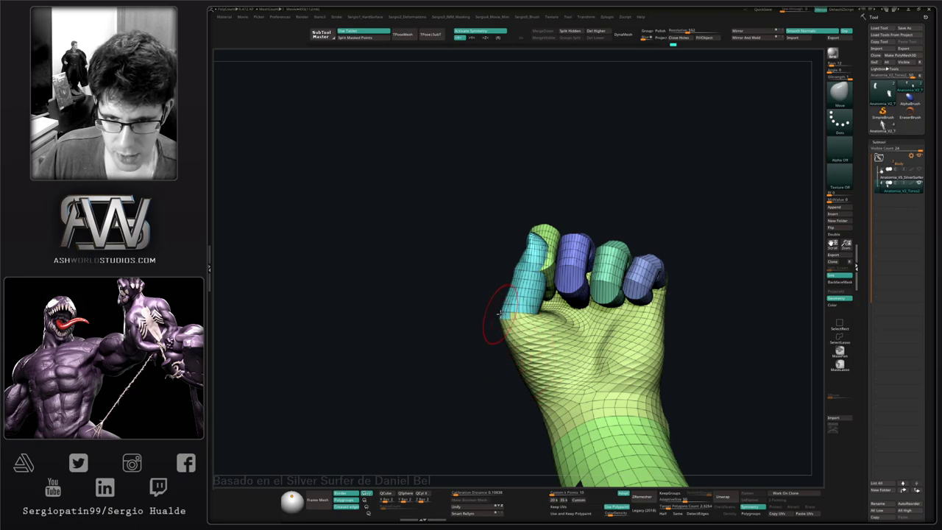
{"action": "mouse_move", "coordinate": [503, 315]}
{"action": "left_mouse_down"}
{"action": "mouse_move", "coordinate": [522, 314]}
{"action": "mouse_move", "coordinate": [527, 353]}
{"action": "left_mouse_up"}
{"action": "mouse_move", "coordinate": [526, 353]}
{"action": "right_mouse_down"}
{"action": "mouse_move", "coordinate": [527, 345]}
{"action": "mouse_move", "coordinate": [513, 411]}
{"action": "right_mouse_up"}
- Mask everything except the thumb, then extend the mask over its lower segment to leave only the outer part free
{"action": "key", "text": "w"}
{"action": "left_click", "coordinate": [502, 342], "text": "ctrl"}
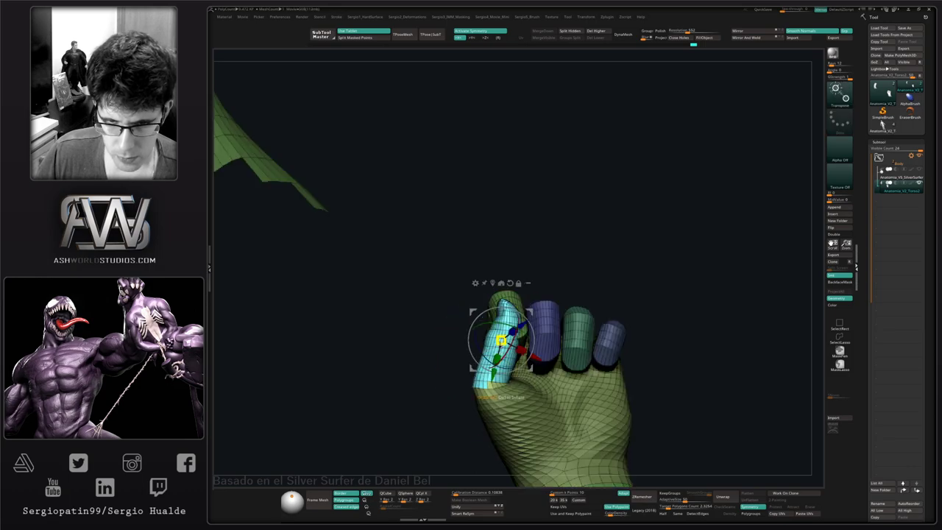
{"action": "key", "text": "q"}
{"action": "right_click_drag", "start_coordinate": [495, 355], "coordinate": [498, 361]}
{"action": "mouse_move", "coordinate": [440, 343]}
{"action": "left_mouse_down", "text": "ctrl"}
{"action": "mouse_move", "coordinate": [497, 442]}
{"action": "mouse_move", "coordinate": [532, 343]}
{"action": "left_mouse_up", "text": "ctrl"}
{"action": "right_click_drag", "start_coordinate": [393, 405], "coordinate": [421, 403]}
{"action": "key", "text": "w"}
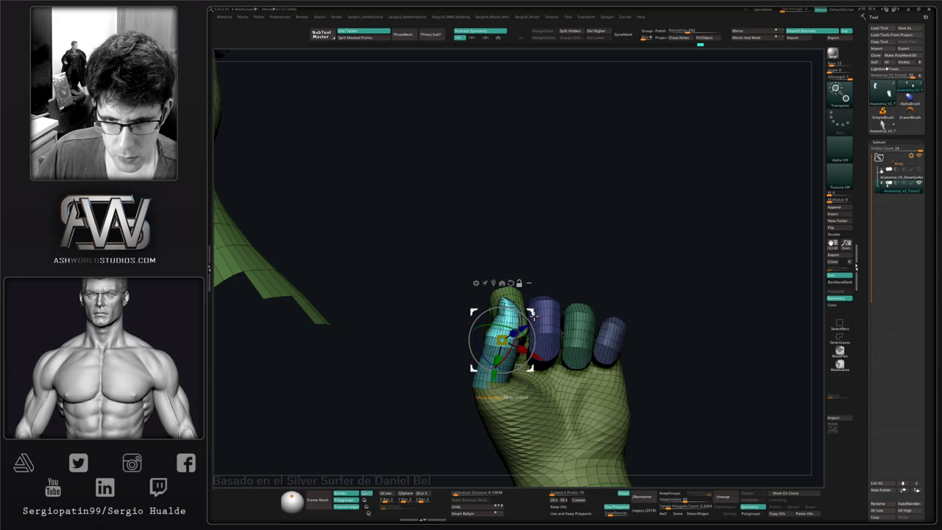
- Nudge the thumb's outer segment toward the fingers and refine its shape with the Move brush
{"action": "left_click_drag", "start_coordinate": [530, 314], "coordinate": [537, 313]}
{"action": "mouse_move", "coordinate": [537, 313]}
{"action": "right_mouse_down"}
{"action": "mouse_move", "coordinate": [545, 339]}
{"action": "mouse_move", "coordinate": [563, 345]}
{"action": "right_mouse_up"}
{"action": "key", "text": "q"}
{"action": "left_click_drag", "start_coordinate": [550, 340], "coordinate": [539, 332]}
{"action": "right_click_drag", "start_coordinate": [541, 339], "coordinate": [541, 376]}
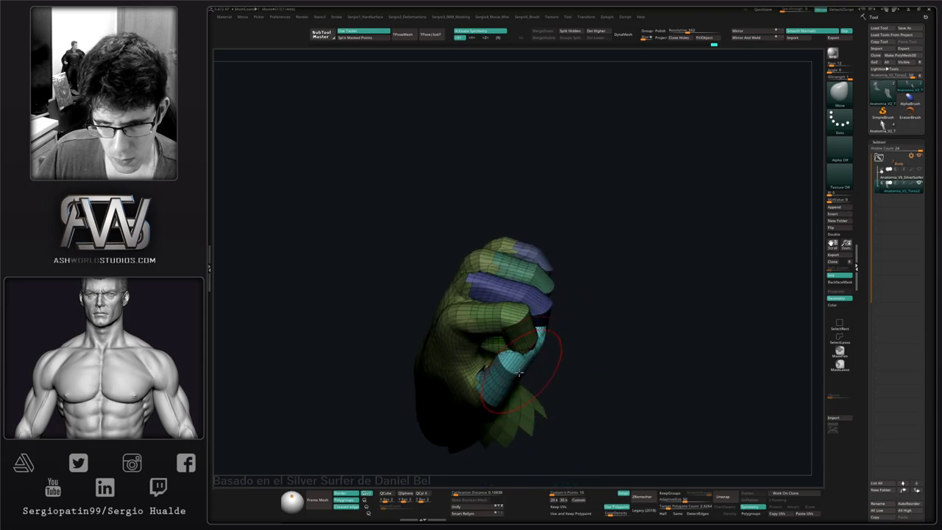
- Clear the mask and hide the index, ring and little fingers, keeping the thumb and middle finger visible
{"action": "left_click_drag", "start_coordinate": [559, 351], "coordinate": [567, 361], "text": "ctrl"}
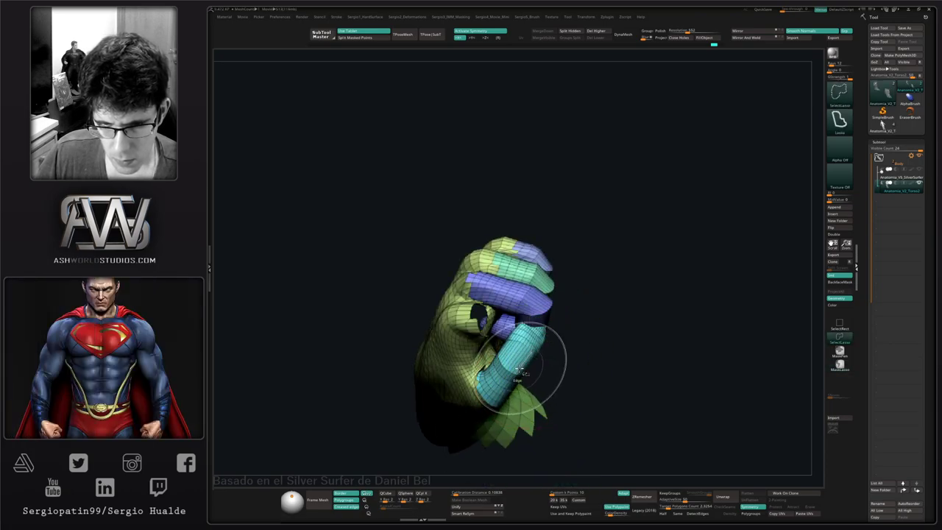
{"action": "mouse_move", "coordinate": [549, 362]}
{"action": "right_mouse_down"}
{"action": "mouse_move", "coordinate": [574, 364]}
{"action": "mouse_move", "coordinate": [548, 354]}
{"action": "mouse_move", "coordinate": [543, 297]}
{"action": "mouse_move", "coordinate": [564, 316]}
{"action": "mouse_move", "coordinate": [504, 373]}
{"action": "mouse_move", "coordinate": [505, 346]}
{"action": "mouse_move", "coordinate": [493, 377]}
{"action": "mouse_move", "coordinate": [538, 359]}
{"action": "mouse_move", "coordinate": [537, 371]}
{"action": "right_mouse_up"}
{"action": "key", "text": "shift"}
{"action": "key", "text": "w"}
{"action": "right_click_drag", "start_coordinate": [581, 335], "coordinate": [614, 326]}
- Mask everything except the thumb and place the transform gizmo at its base
{"action": "left_click", "coordinate": [537, 405], "text": "ctrl"}
{"action": "left_click", "coordinate": [537, 410], "text": "alt"}
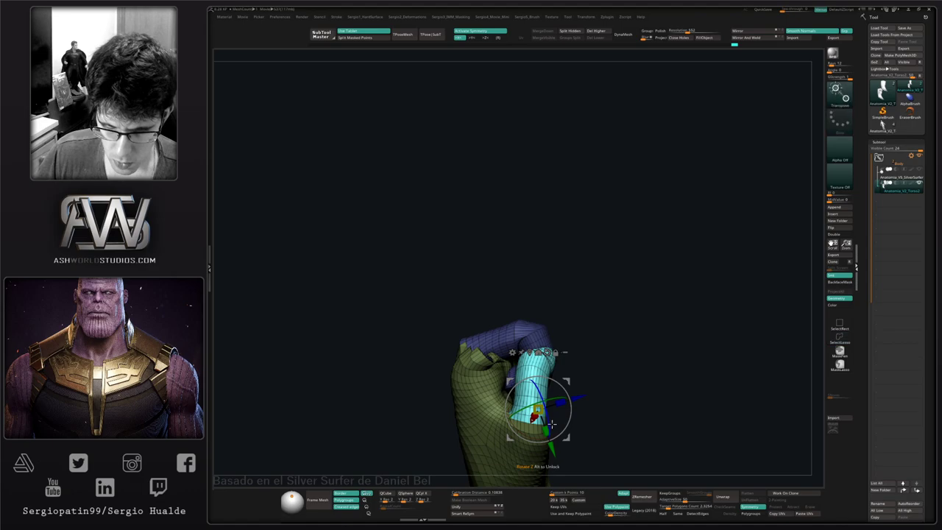
{"action": "right_click_drag", "start_coordinate": [533, 458], "coordinate": [532, 401], "text": "alt"}
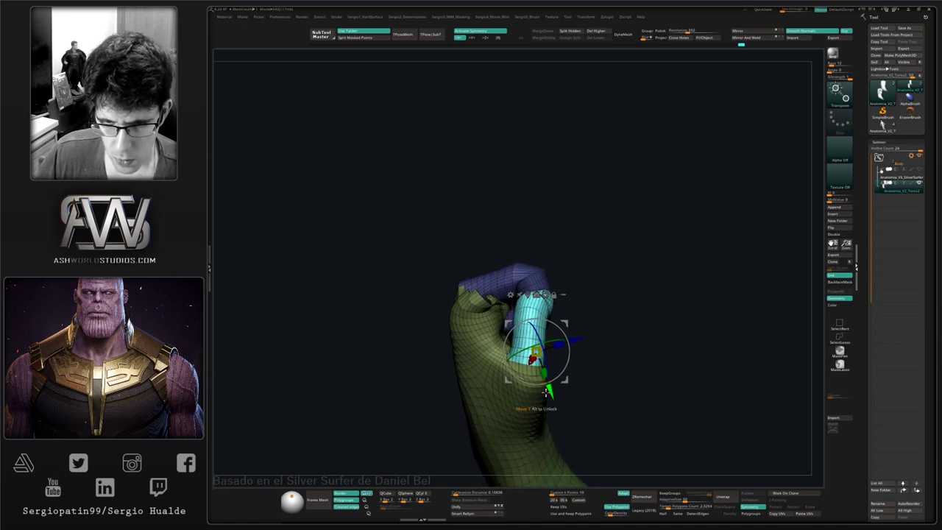
- Shift the unmasked thumb along the gizmo's Y axis, then adjust the hand's mask and visible polygroups
{"action": "left_click_drag", "start_coordinate": [566, 379], "coordinate": [568, 395]}
{"action": "key", "text": "q"}
{"action": "right_click_drag", "start_coordinate": [610, 351], "coordinate": [485, 370]}
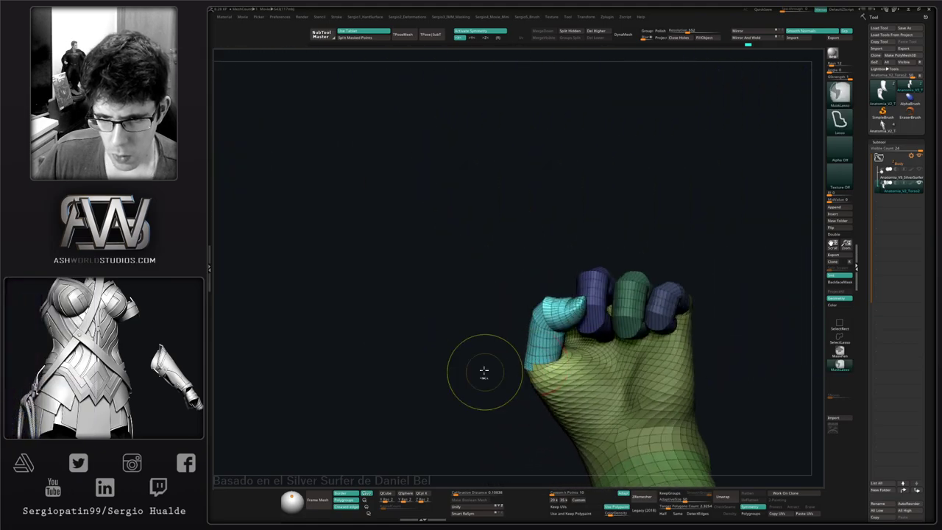
{"action": "left_click", "coordinate": [483, 372], "text": "ctrl"}
{"action": "right_click_drag", "start_coordinate": [548, 418], "coordinate": [551, 372], "text": "ctrl"}
{"action": "right_click_drag", "start_coordinate": [551, 372], "coordinate": [550, 324]}
{"action": "left_click", "coordinate": [593, 350], "text": "ctrl+shift"}
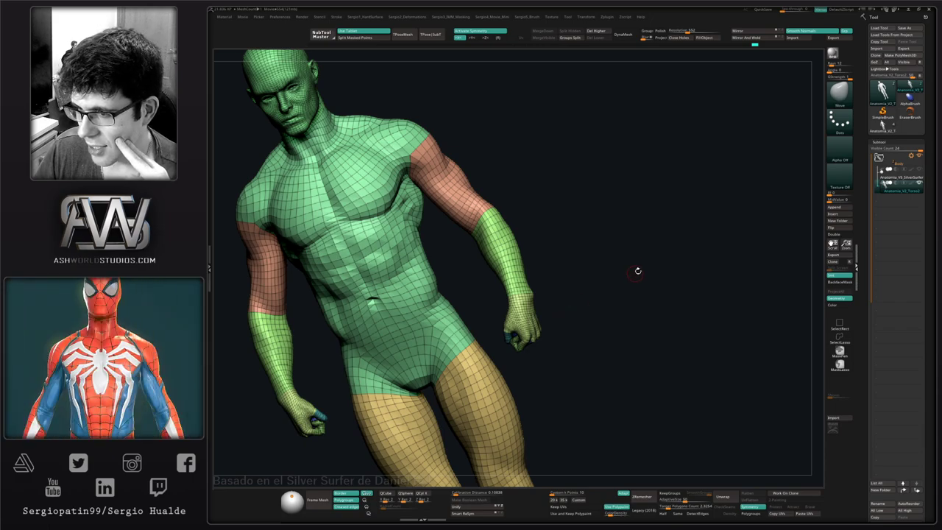
- Reshape the back and little-finger edge of the hand with the Move brush, smoothing between strokes
{"action": "mouse_move", "coordinate": [662, 285]}
{"action": "left_mouse_down"}
{"action": "mouse_move", "coordinate": [631, 313]}
{"action": "mouse_move", "coordinate": [567, 322]}
{"action": "mouse_move", "coordinate": [577, 305]}
{"action": "mouse_move", "coordinate": [499, 333]}
{"action": "mouse_move", "coordinate": [625, 322]}
{"action": "mouse_move", "coordinate": [608, 301]}
{"action": "mouse_move", "coordinate": [585, 322]}
{"action": "left_mouse_up"}
{"action": "key", "text": "f"}
{"action": "mouse_move", "coordinate": [574, 384]}
{"action": "left_mouse_down"}
{"action": "mouse_move", "coordinate": [568, 418]}
{"action": "mouse_move", "coordinate": [562, 370]}
{"action": "left_mouse_up"}
{"action": "left_click_drag", "start_coordinate": [545, 312], "coordinate": [541, 263], "text": "shift"}
{"action": "right_click_drag", "start_coordinate": [554, 276], "coordinate": [552, 262]}
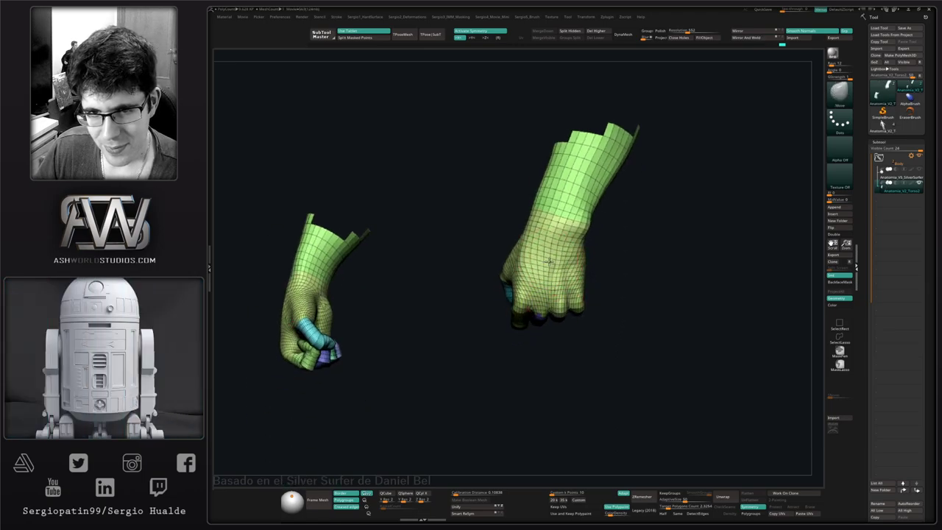
{"action": "left_click_drag", "start_coordinate": [542, 273], "coordinate": [550, 263]}
{"action": "left_click_drag", "start_coordinate": [556, 252], "coordinate": [558, 244], "text": "shift"}
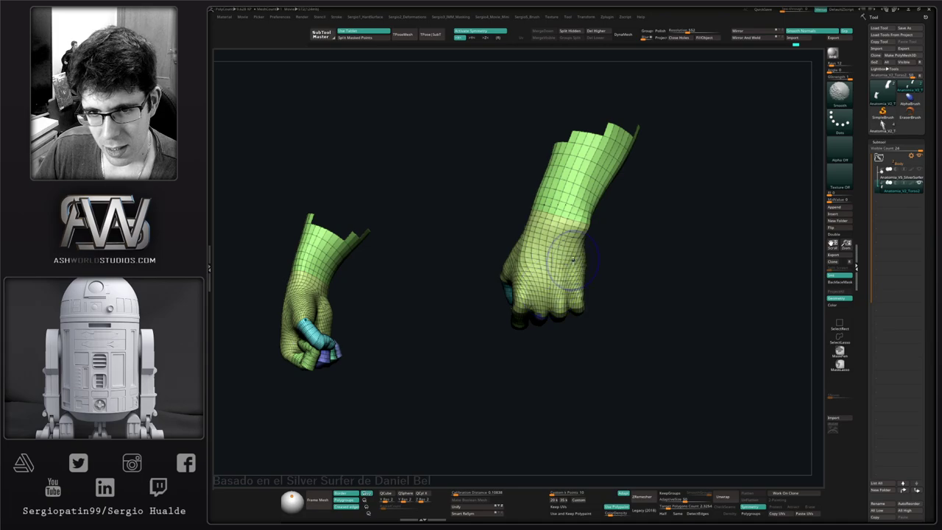
{"action": "mouse_move", "coordinate": [572, 259]}
{"action": "right_mouse_down"}
{"action": "mouse_move", "coordinate": [591, 267]}
{"action": "mouse_move", "coordinate": [595, 294]}
{"action": "right_mouse_up"}
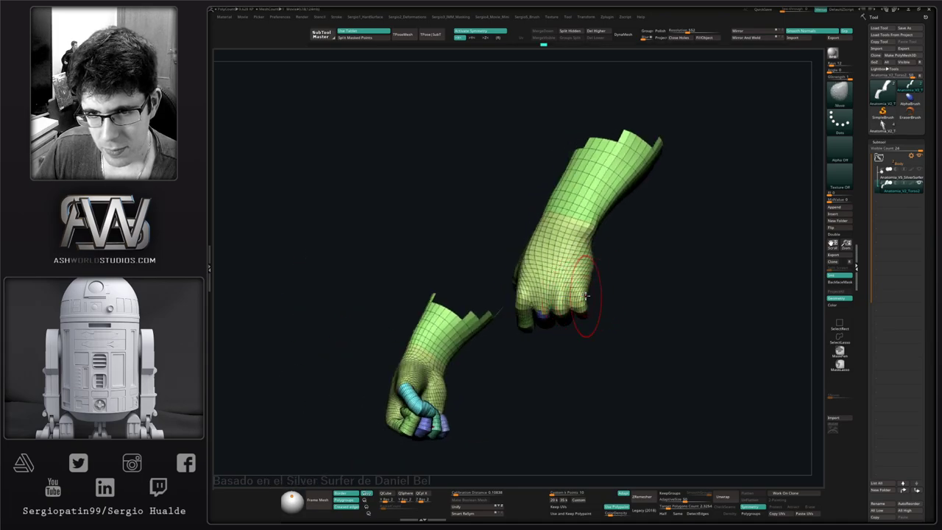
{"action": "left_click_drag", "start_coordinate": [586, 296], "coordinate": [589, 299]}
{"action": "right_click_drag", "start_coordinate": [594, 290], "coordinate": [547, 221]}
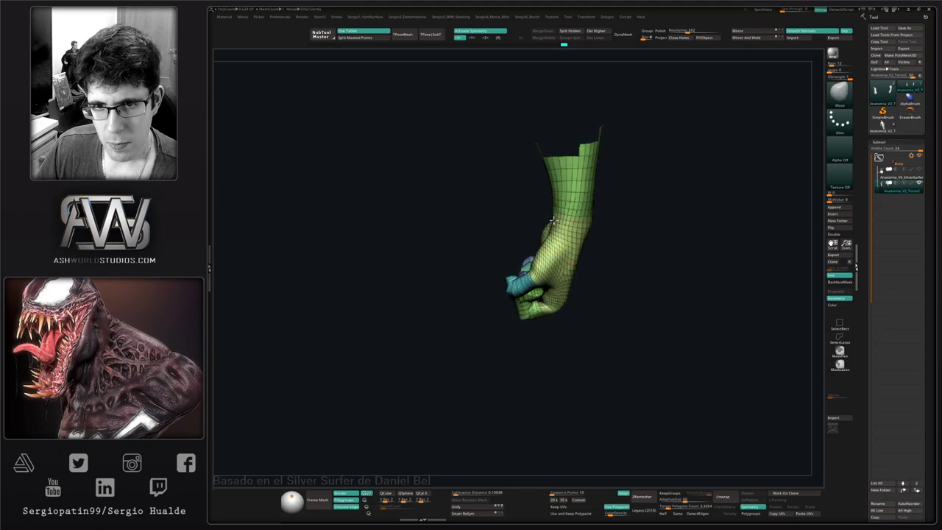
- Hide the thumb and mask the forearm and back of the hand, leaving the knuckles and fingers free
{"action": "mouse_move", "coordinate": [553, 219]}
{"action": "right_mouse_down"}
{"action": "mouse_move", "coordinate": [537, 244]}
{"action": "mouse_move", "coordinate": [578, 248]}
{"action": "mouse_move", "coordinate": [590, 268]}
{"action": "mouse_move", "coordinate": [582, 286]}
{"action": "mouse_move", "coordinate": [611, 275]}
{"action": "mouse_move", "coordinate": [641, 294]}
{"action": "mouse_move", "coordinate": [677, 299]}
{"action": "mouse_move", "coordinate": [677, 290]}
{"action": "right_mouse_up"}
{"action": "left_click", "coordinate": [574, 284], "text": "ctrl+shift"}
{"action": "left_click", "coordinate": [601, 283], "text": "ctrl+shift"}
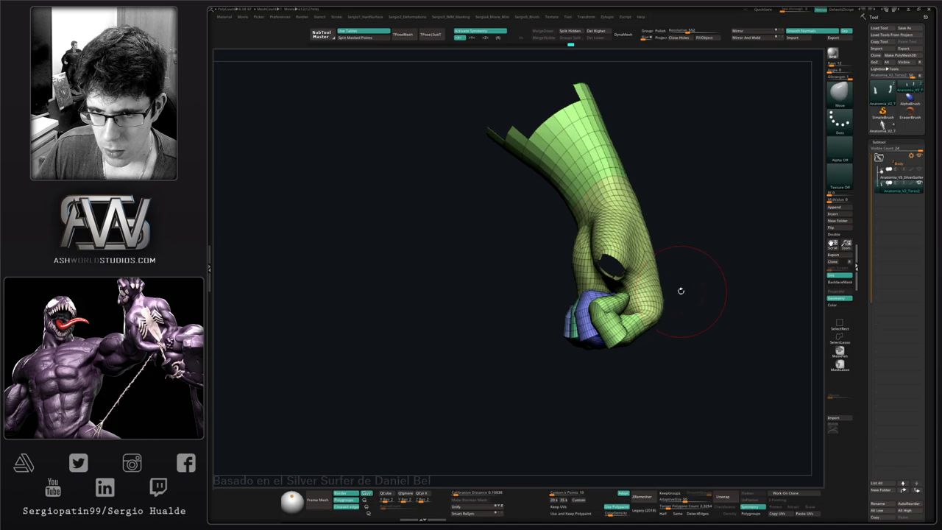
{"action": "key", "text": "ctrl"}
{"action": "mouse_move", "coordinate": [580, 282]}
{"action": "left_mouse_down", "text": "ctrl"}
{"action": "mouse_move", "coordinate": [704, 345]}
{"action": "mouse_move", "coordinate": [679, 296]}
{"action": "left_mouse_up", "text": "ctrl"}
{"action": "left_click", "coordinate": [675, 300], "text": "ctrl"}
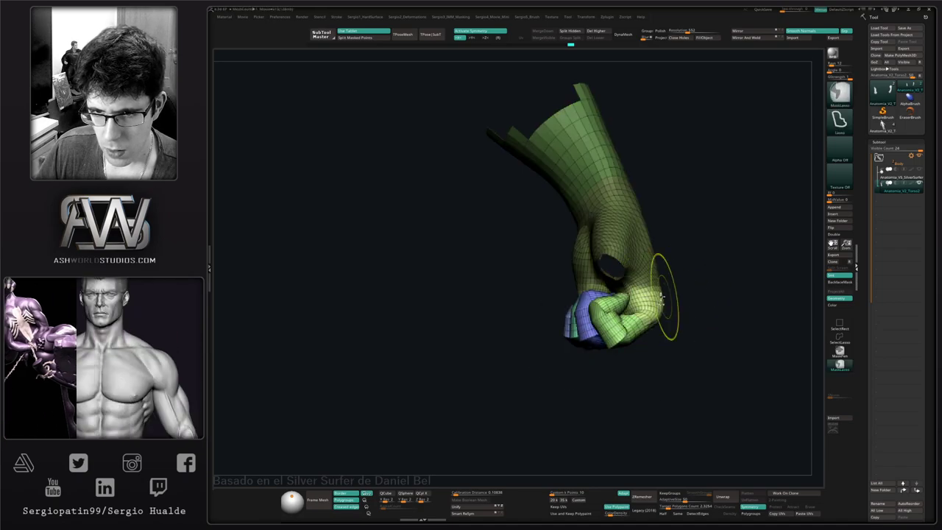
- Try to shift the unmasked knuckles and fingers with the gizmo, and undo the move
{"action": "right_click_drag", "start_coordinate": [672, 299], "coordinate": [581, 316]}
{"action": "key", "text": "w"}
{"action": "left_click", "coordinate": [597, 288], "text": "alt"}
{"action": "left_click_drag", "start_coordinate": [624, 255], "coordinate": [625, 246]}
{"action": "key", "text": "ctrl+z"}
- Show the whole body again, mask everything except the middle finger, and adjust its position with the gizmo
{"action": "key", "text": "q"}
{"action": "key", "text": "f"}
{"action": "mouse_move", "coordinate": [608, 308]}
{"action": "right_mouse_down"}
{"action": "mouse_move", "coordinate": [670, 316]}
{"action": "mouse_move", "coordinate": [665, 326]}
{"action": "mouse_move", "coordinate": [654, 299]}
{"action": "mouse_move", "coordinate": [588, 306]}
{"action": "mouse_move", "coordinate": [603, 363]}
{"action": "mouse_move", "coordinate": [585, 357]}
{"action": "right_mouse_up"}
{"action": "left_click", "coordinate": [638, 324], "text": "ctrl+shift"}
{"action": "key", "text": "w"}
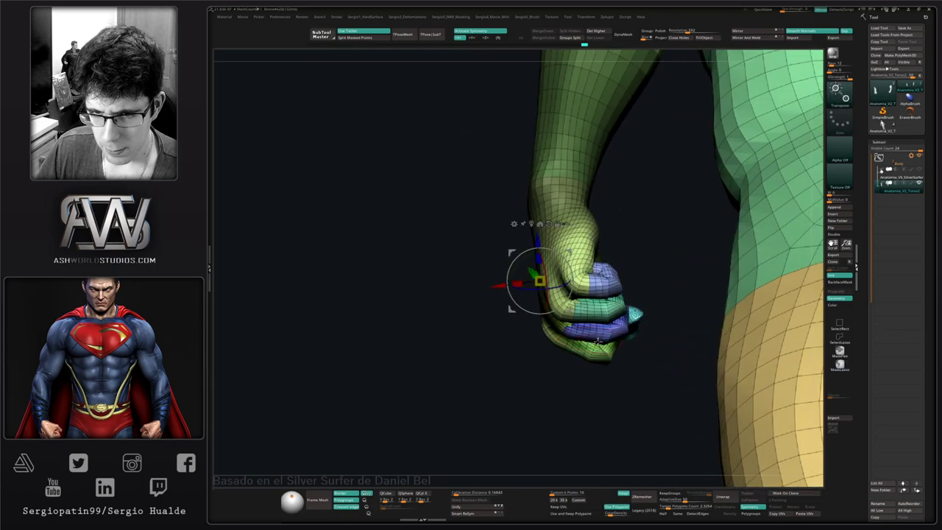
{"action": "left_click", "coordinate": [588, 336], "text": "ctrl"}
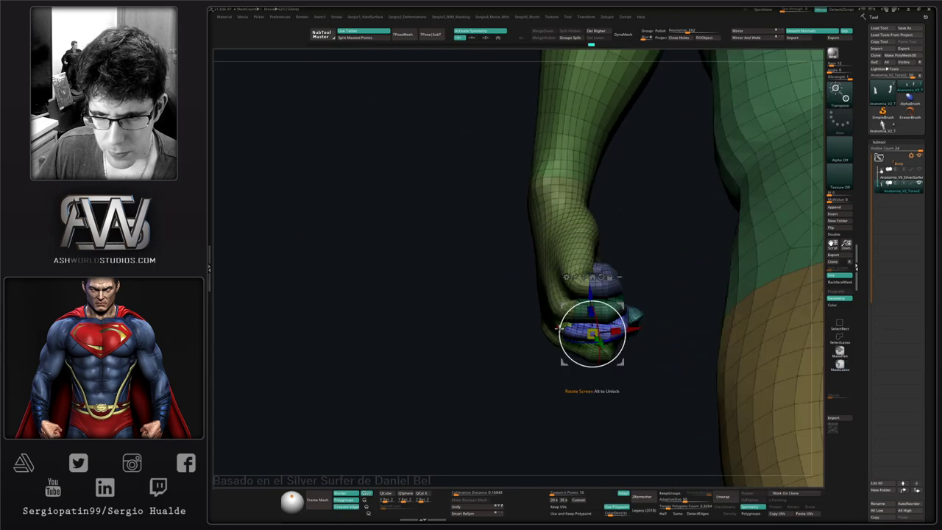
{"action": "left_click_drag", "start_coordinate": [591, 334], "coordinate": [593, 336]}
{"action": "right_click_drag", "start_coordinate": [593, 336], "coordinate": [597, 372]}
{"action": "left_click_drag", "start_coordinate": [623, 304], "coordinate": [594, 295]}
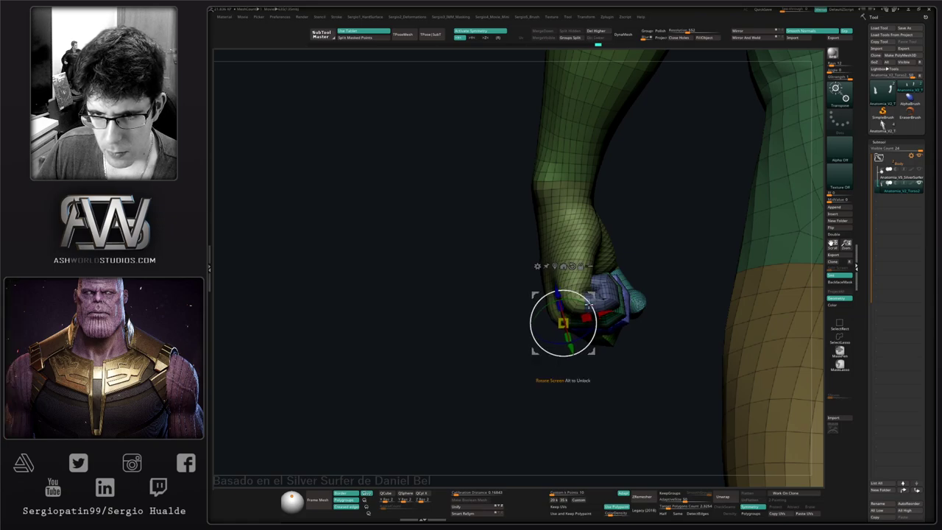
- Refine the curled middle finger's shape with the Move brush
{"action": "key", "text": "q"}
{"action": "left_click_drag", "start_coordinate": [625, 313], "coordinate": [631, 297]}
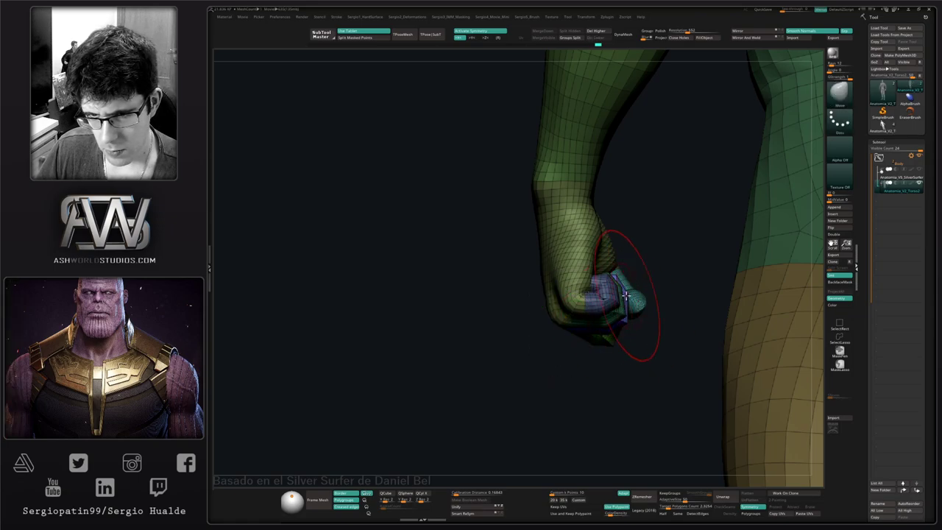
{"action": "mouse_move", "coordinate": [631, 296]}
{"action": "right_mouse_down"}
{"action": "mouse_move", "coordinate": [618, 328]}
{"action": "mouse_move", "coordinate": [630, 312]}
{"action": "right_mouse_up"}
{"action": "left_click_drag", "start_coordinate": [624, 296], "coordinate": [617, 305]}
{"action": "right_click_drag", "start_coordinate": [612, 312], "coordinate": [603, 310]}
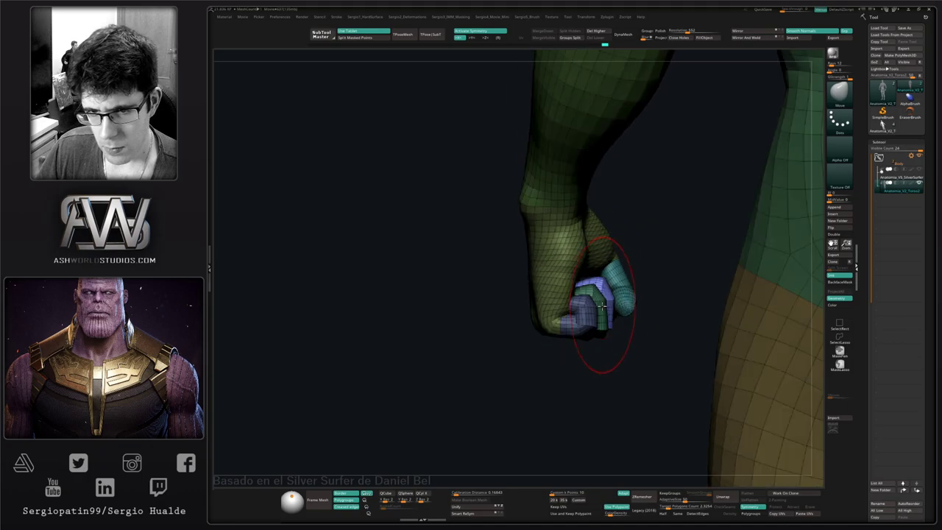
- Clear the mask and mask everything except the little finger, ready for the Move brush
{"action": "left_click_drag", "start_coordinate": [637, 357], "coordinate": [645, 366], "text": "ctrl"}
{"action": "key", "text": "w"}
{"action": "left_click", "coordinate": [588, 317], "text": "ctrl"}
{"action": "key", "text": "q"}
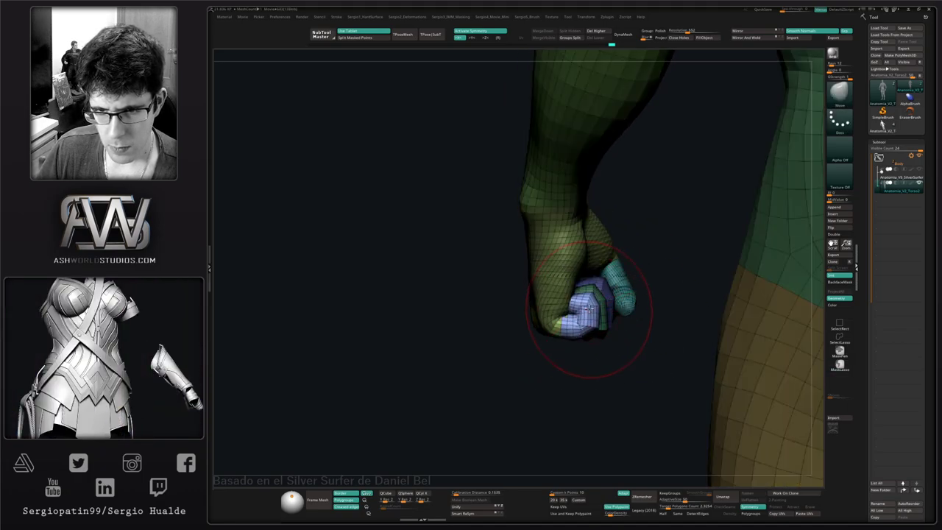
- Reshape and smooth the curled little finger, then clear the mask
{"action": "mouse_move", "coordinate": [585, 298]}
{"action": "left_mouse_down"}
{"action": "mouse_move", "coordinate": [593, 324]}
{"action": "mouse_move", "coordinate": [580, 336]}
{"action": "mouse_move", "coordinate": [589, 336]}
{"action": "left_mouse_up"}
{"action": "right_click_drag", "start_coordinate": [590, 336], "coordinate": [597, 330]}
{"action": "left_click_drag", "start_coordinate": [597, 330], "coordinate": [599, 334], "text": "shift"}
{"action": "mouse_move", "coordinate": [598, 331]}
{"action": "right_mouse_down"}
{"action": "mouse_move", "coordinate": [591, 318]}
{"action": "mouse_move", "coordinate": [581, 342]}
{"action": "right_mouse_up"}
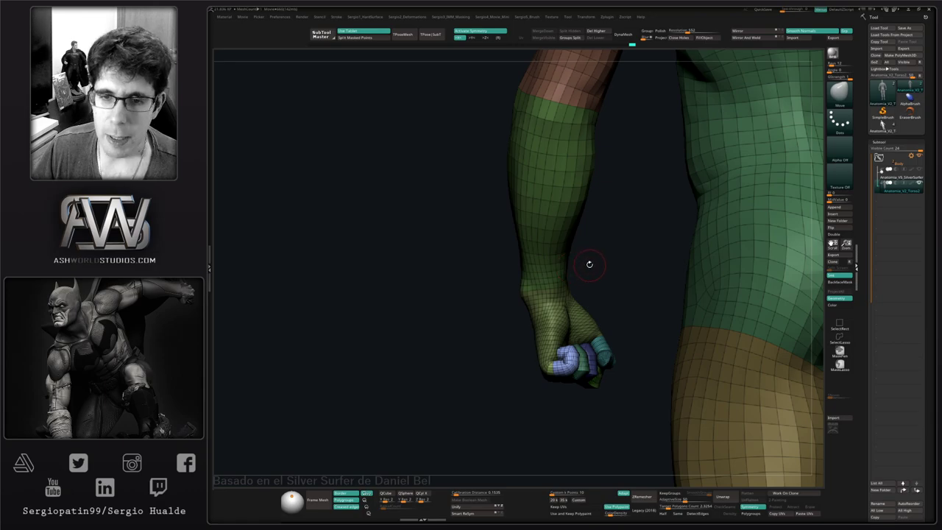
{"action": "left_click", "coordinate": [598, 290], "text": "ctrl"}
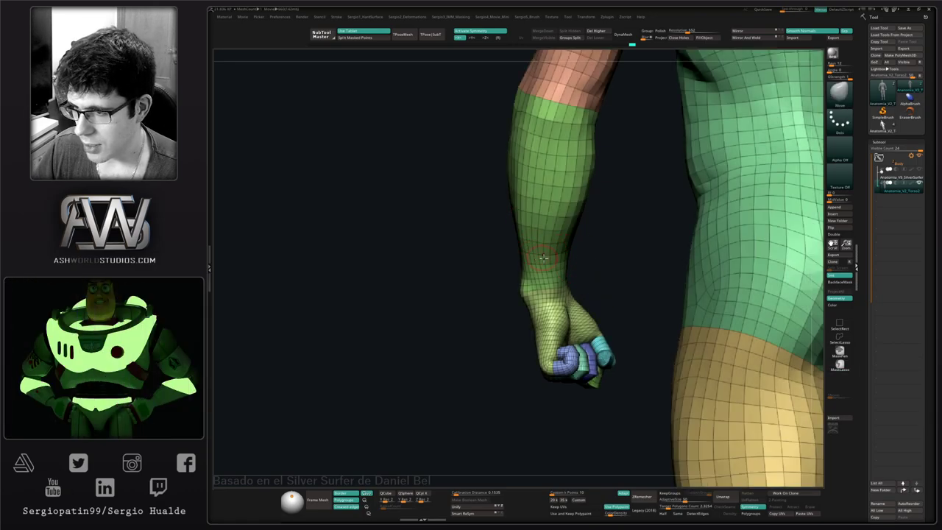
- Adjust the contours of the wrist and forearm from behind with a resized Move brush
{"action": "right_click_drag", "start_coordinate": [538, 246], "coordinate": [564, 301], "text": "ctrl"}
{"action": "key", "text": "s"}
{"action": "left_click", "coordinate": [563, 306]}
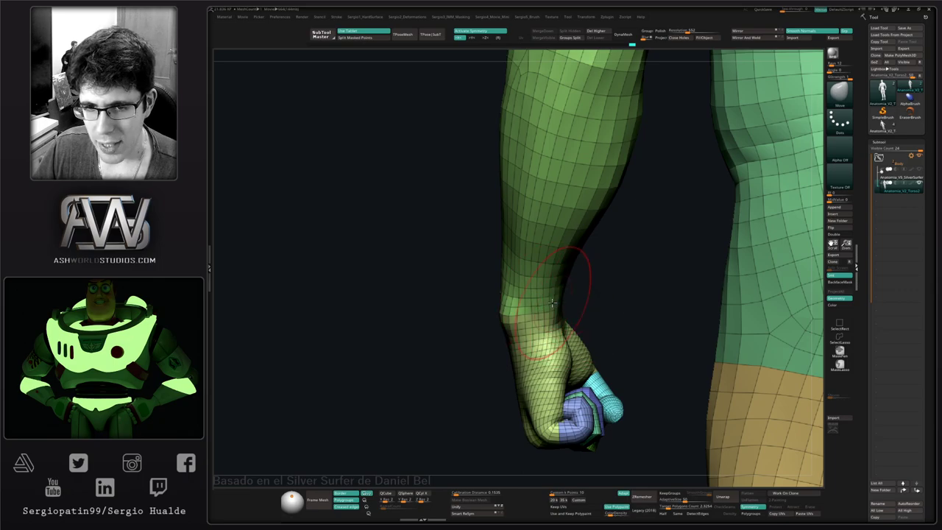
{"action": "right_click_drag", "start_coordinate": [600, 221], "coordinate": [563, 274]}
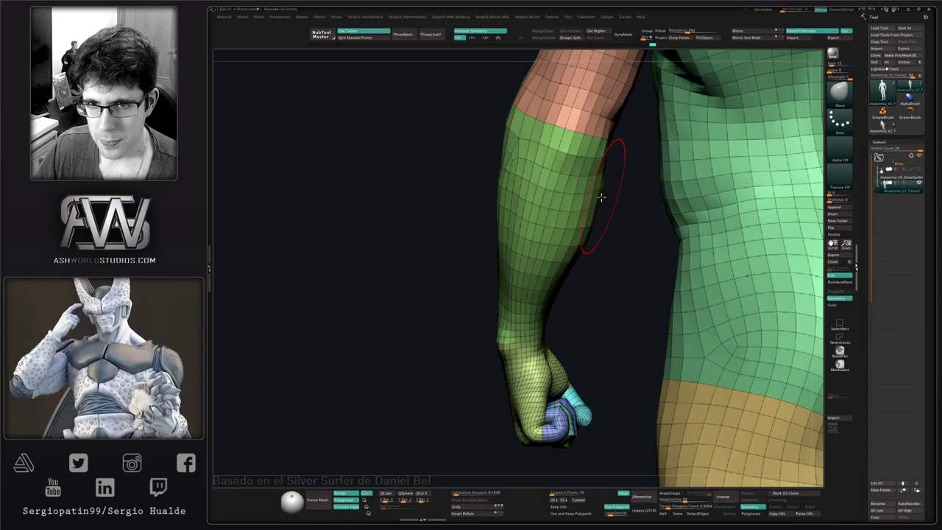
{"action": "right_click_drag", "start_coordinate": [601, 194], "coordinate": [563, 275]}
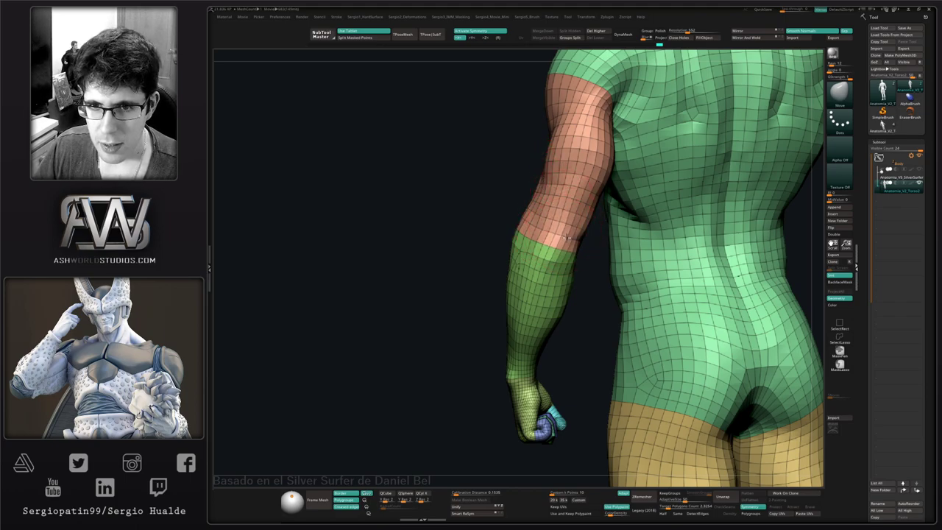
{"action": "right_click_drag", "start_coordinate": [575, 242], "coordinate": [562, 241]}
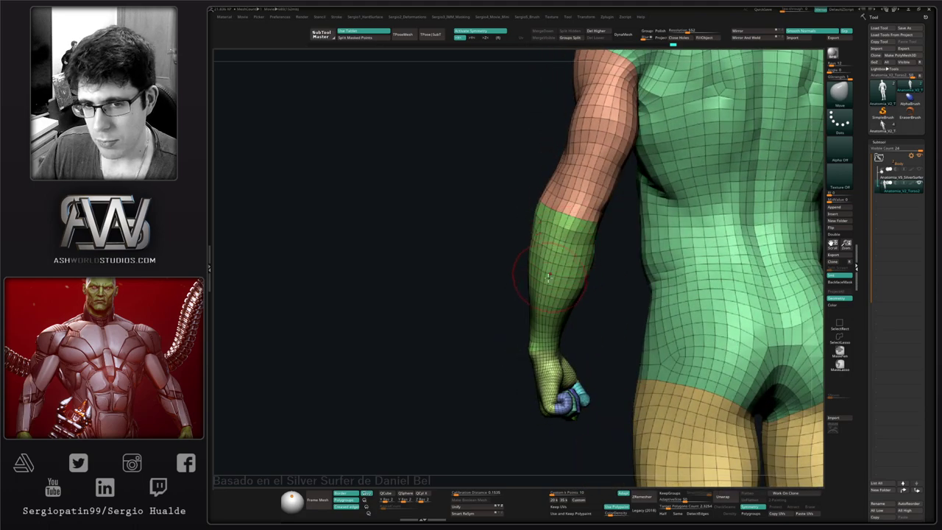
- Refine the forearm and elbow volumes with the Move brush from the front, side and back
{"action": "mouse_move", "coordinate": [549, 311]}
{"action": "right_mouse_down"}
{"action": "mouse_move", "coordinate": [577, 317]}
{"action": "mouse_move", "coordinate": [582, 295]}
{"action": "right_mouse_up"}
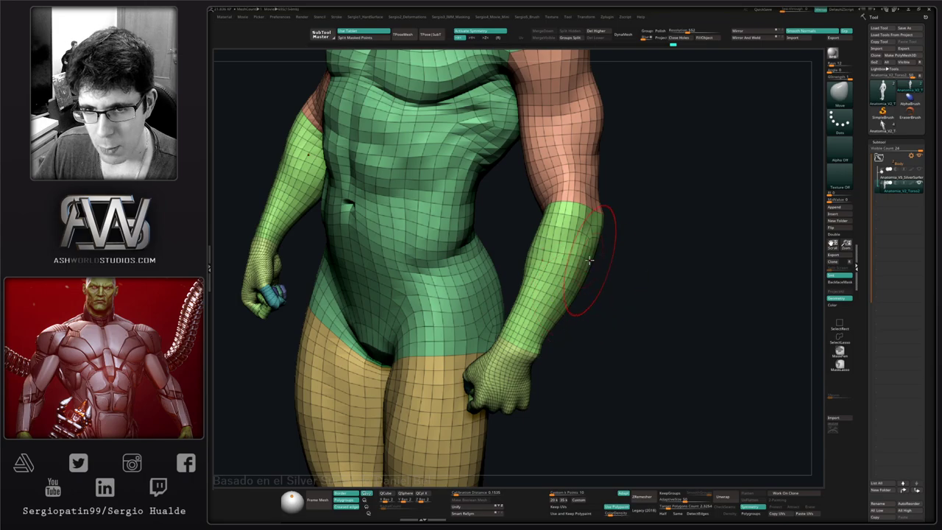
{"action": "right_click_drag", "start_coordinate": [590, 260], "coordinate": [554, 237]}
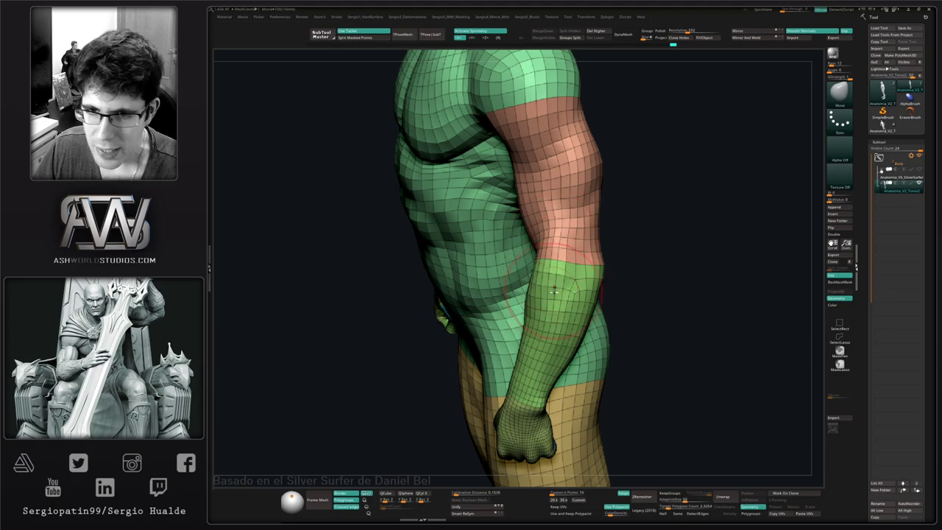
{"action": "mouse_move", "coordinate": [551, 302]}
{"action": "right_mouse_down"}
{"action": "mouse_move", "coordinate": [522, 284]}
{"action": "mouse_move", "coordinate": [535, 309]}
{"action": "mouse_move", "coordinate": [593, 282]}
{"action": "mouse_move", "coordinate": [574, 302]}
{"action": "right_mouse_up"}
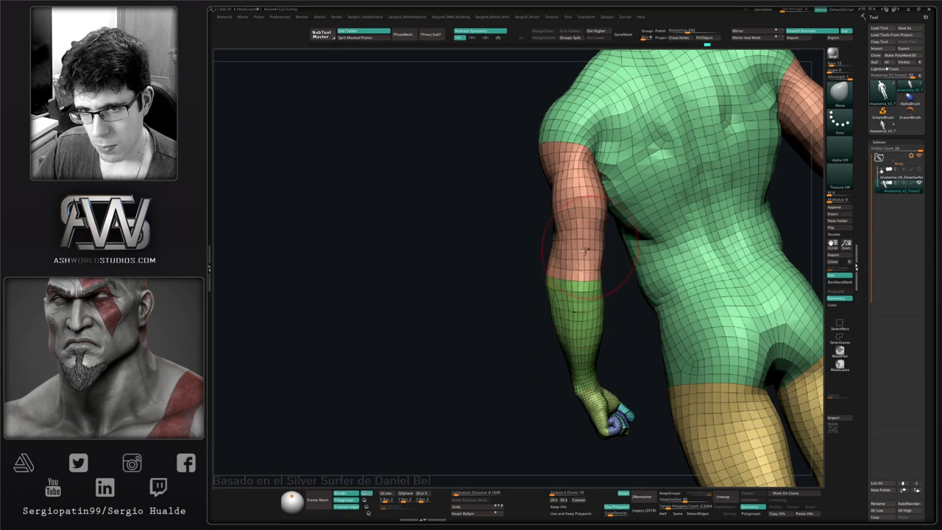
{"action": "right_click_drag", "start_coordinate": [586, 251], "coordinate": [610, 273]}
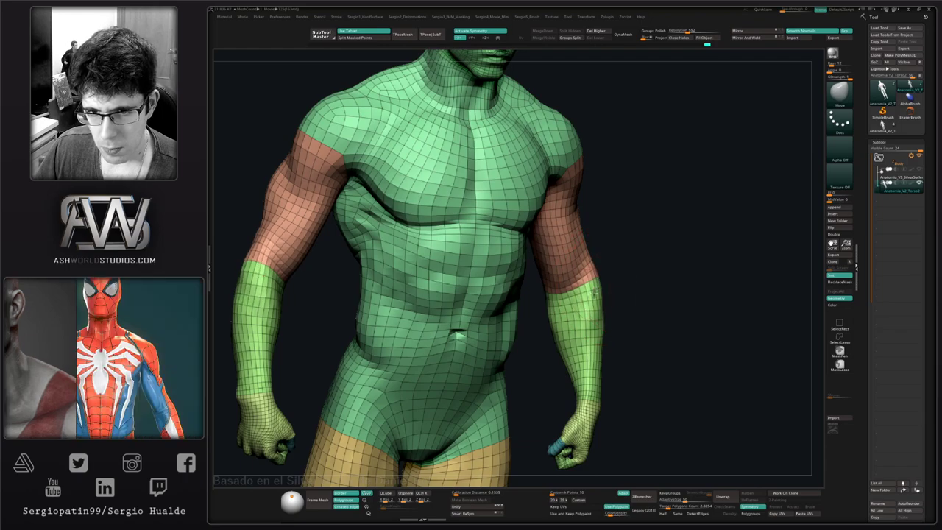
{"action": "mouse_move", "coordinate": [563, 347]}
{"action": "right_mouse_down"}
{"action": "mouse_move", "coordinate": [593, 282]}
{"action": "mouse_move", "coordinate": [580, 300]}
{"action": "mouse_move", "coordinate": [541, 296]}
{"action": "right_mouse_up"}
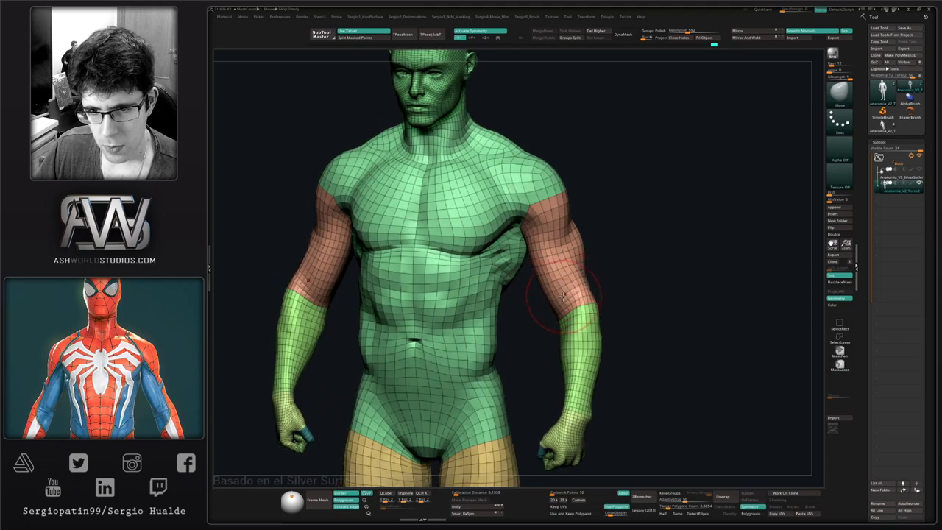
- From below the fist, mask everything except the middle finger with the transform gizmo active
{"action": "right_click_drag", "start_coordinate": [614, 311], "coordinate": [526, 343]}
{"action": "mouse_move", "coordinate": [579, 312]}
{"action": "right_mouse_down"}
{"action": "mouse_move", "coordinate": [612, 353]}
{"action": "mouse_move", "coordinate": [604, 298]}
{"action": "mouse_move", "coordinate": [559, 278]}
{"action": "mouse_move", "coordinate": [575, 259]}
{"action": "right_mouse_up"}
{"action": "key", "text": "w"}
{"action": "left_click", "coordinate": [535, 279], "text": "ctrl"}
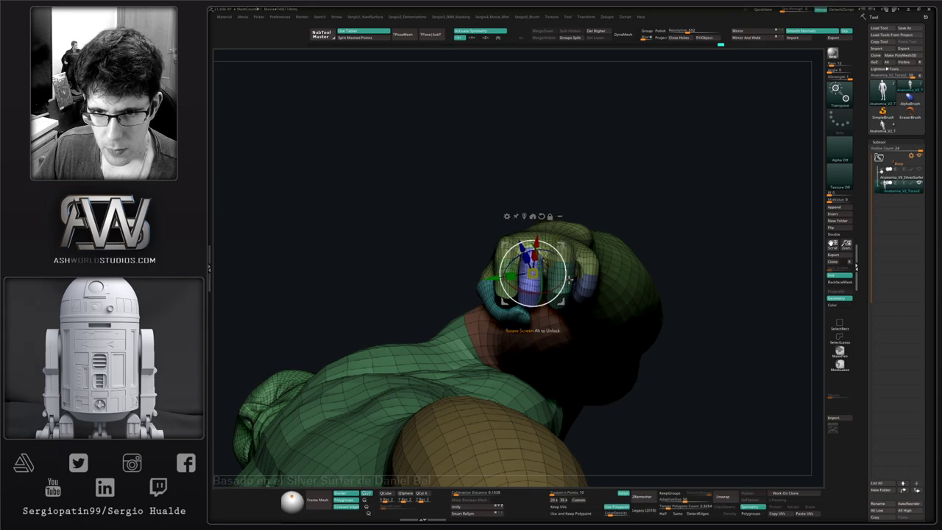
- Clear the mask, leave only the ring finger unmasked, and shift it toward the middle finger with the gizmo
{"action": "left_click_drag", "start_coordinate": [655, 237], "coordinate": [676, 257], "text": "ctrl"}
{"action": "left_click", "coordinate": [568, 272], "text": "ctrl"}
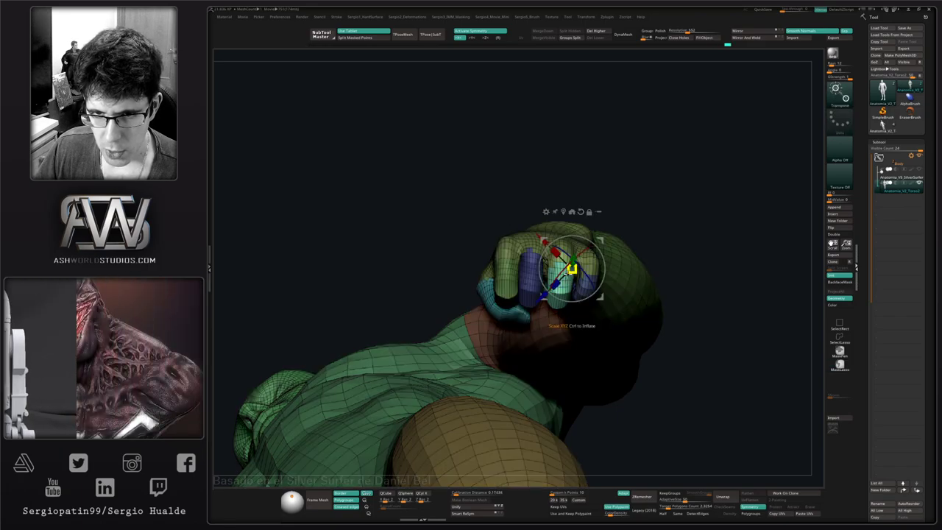
{"action": "left_click_drag", "start_coordinate": [603, 244], "coordinate": [585, 236], "text": "alt"}
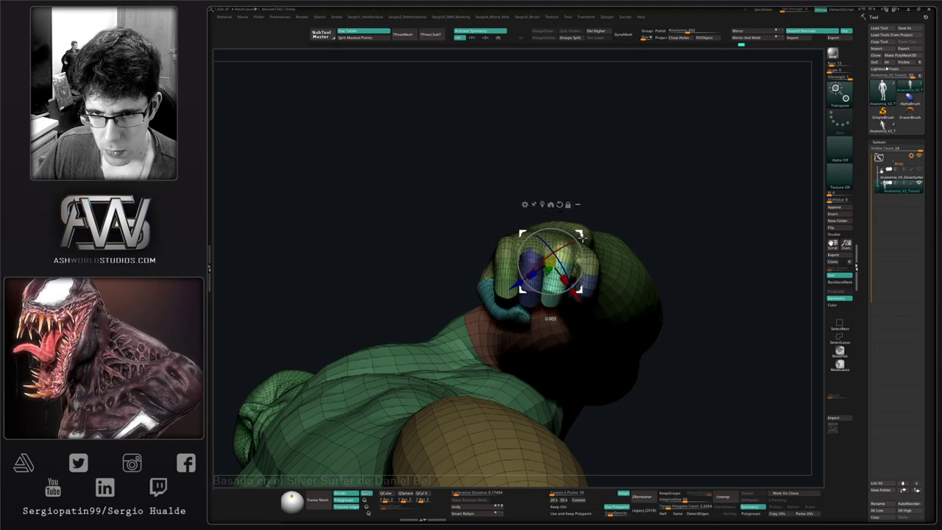
- Mask everything except the little finger, move it closer to the ring finger with the gizmo, and clear the mask
{"action": "left_click", "coordinate": [588, 285], "text": "ctrl"}
{"action": "key", "text": "q"}
{"action": "left_click", "coordinate": [586, 288], "text": "ctrl"}
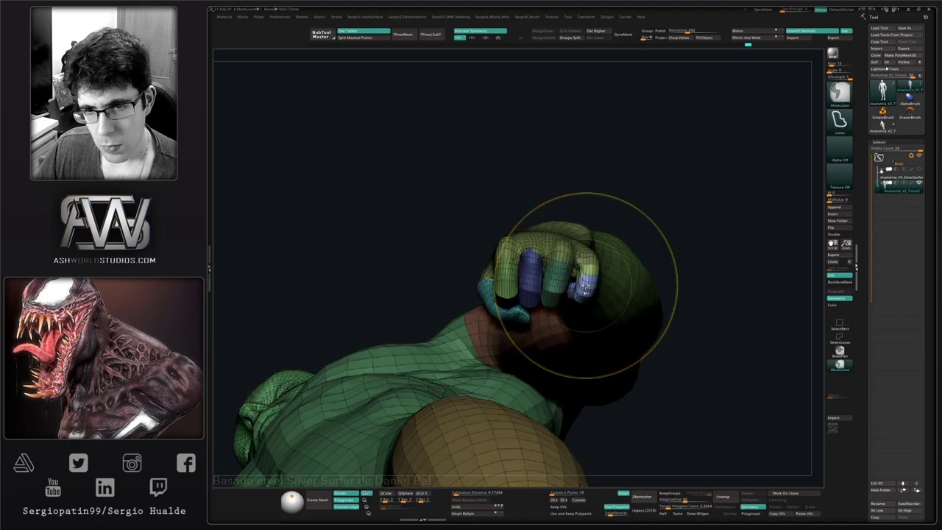
{"action": "key", "text": "w"}
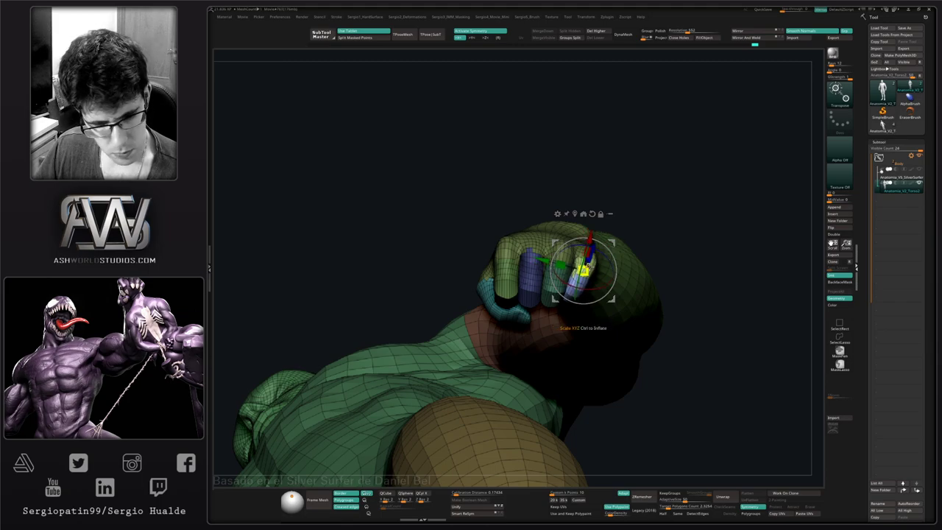
{"action": "right_click_drag", "start_coordinate": [586, 276], "coordinate": [572, 207]}
{"action": "left_click_drag", "start_coordinate": [572, 207], "coordinate": [613, 310]}
{"action": "mouse_move", "coordinate": [612, 310]}
{"action": "right_mouse_down"}
{"action": "mouse_move", "coordinate": [602, 306]}
{"action": "mouse_move", "coordinate": [612, 322]}
{"action": "mouse_move", "coordinate": [655, 271]}
{"action": "right_mouse_up"}
{"action": "left_click_drag", "start_coordinate": [656, 269], "coordinate": [672, 288], "text": "ctrl"}
{"action": "key", "text": "q"}
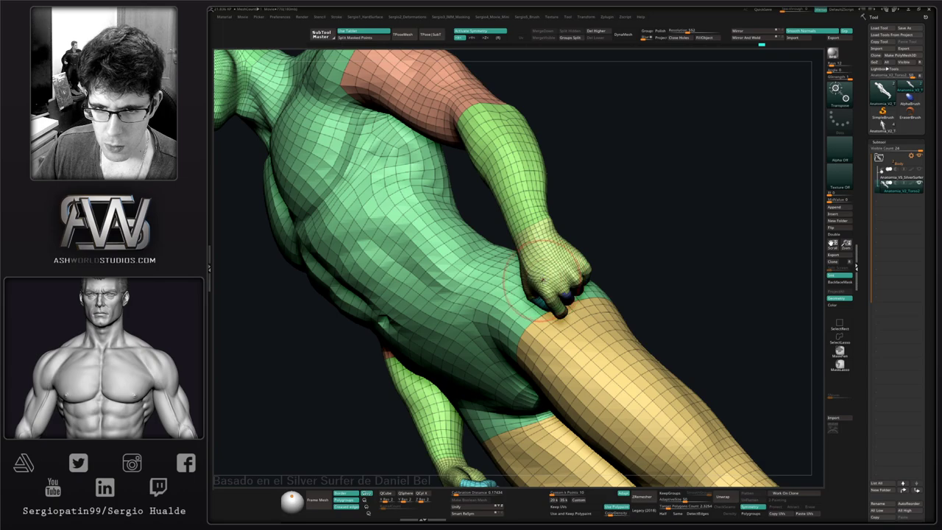
- Reshape the thumb side of the hand with the Move brush
{"action": "mouse_move", "coordinate": [538, 287]}
{"action": "right_mouse_down"}
{"action": "mouse_move", "coordinate": [541, 278]}
{"action": "mouse_move", "coordinate": [548, 302]}
{"action": "mouse_move", "coordinate": [556, 295]}
{"action": "right_mouse_up"}
{"action": "left_click_drag", "start_coordinate": [540, 280], "coordinate": [530, 277]}
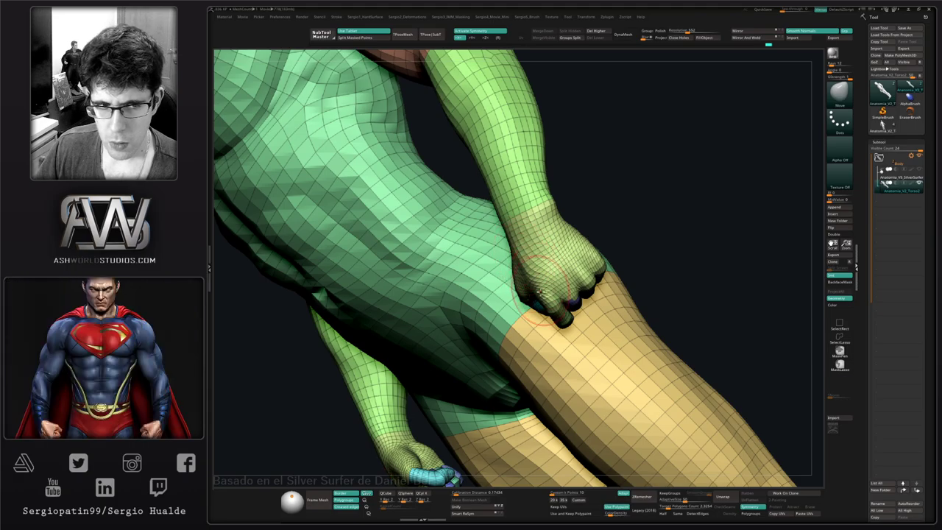
{"action": "mouse_move", "coordinate": [540, 292]}
{"action": "right_mouse_down", "text": "ctrl"}
{"action": "mouse_move", "coordinate": [541, 262]}
{"action": "mouse_move", "coordinate": [449, 273]}
{"action": "mouse_move", "coordinate": [549, 274]}
{"action": "mouse_move", "coordinate": [543, 248]}
{"action": "mouse_move", "coordinate": [561, 274]}
{"action": "mouse_move", "coordinate": [608, 288]}
{"action": "right_mouse_up", "text": "ctrl"}
{"action": "right_click", "coordinate": [520, 315]}
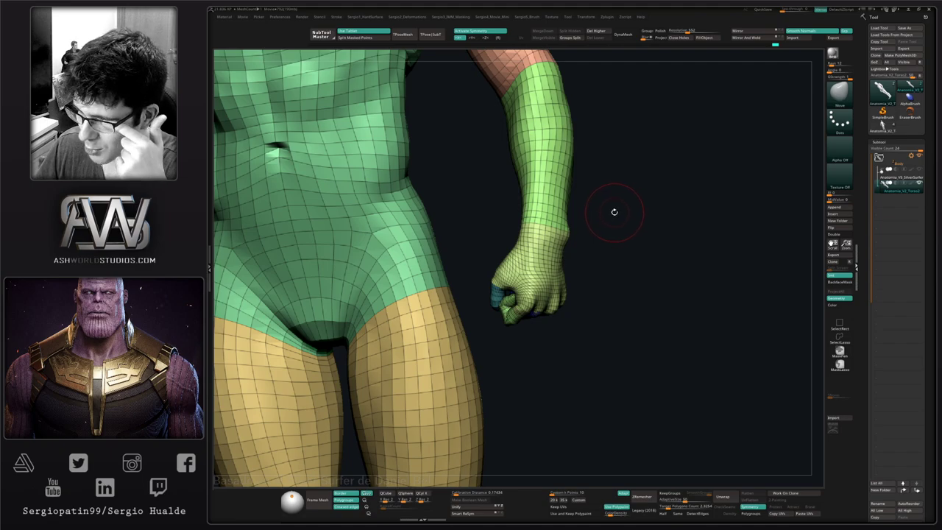
- Mask everything except the index finger and place the transform gizmo near its base knuckle
{"action": "right_click_drag", "start_coordinate": [565, 254], "coordinate": [553, 320]}
{"action": "key", "text": "w"}
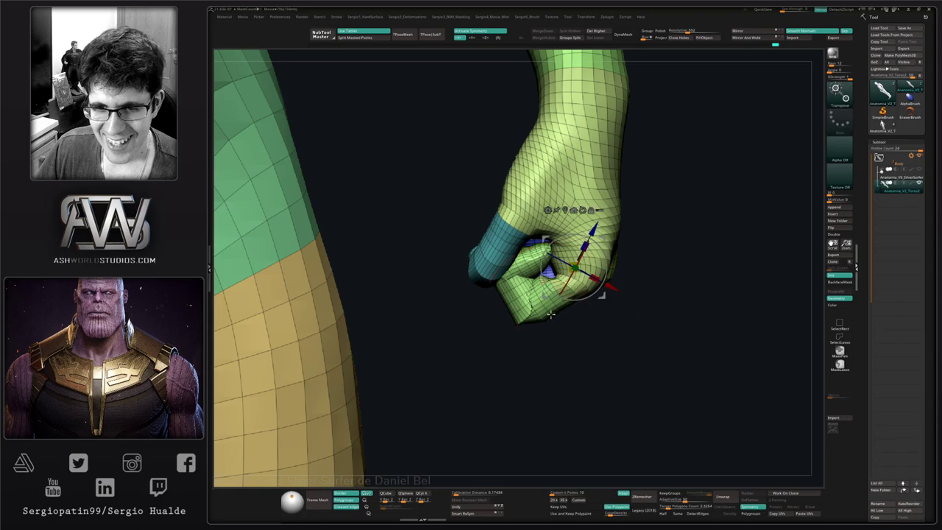
{"action": "left_click", "coordinate": [543, 308], "text": "ctrl"}
{"action": "left_click_drag", "start_coordinate": [576, 278], "coordinate": [604, 272], "text": "alt"}
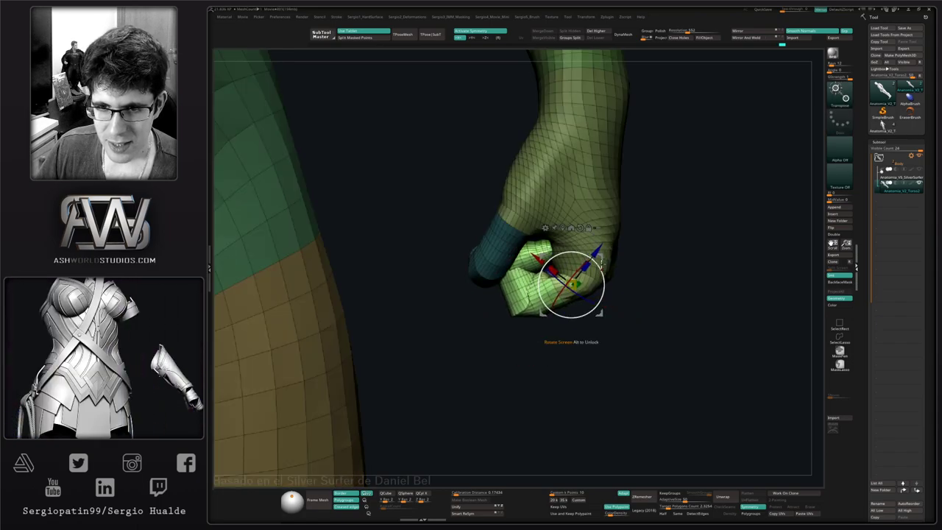
- Leave only the hand group unmasked and reshape it around the base of the index finger with the Move brush
{"action": "key", "text": "q"}
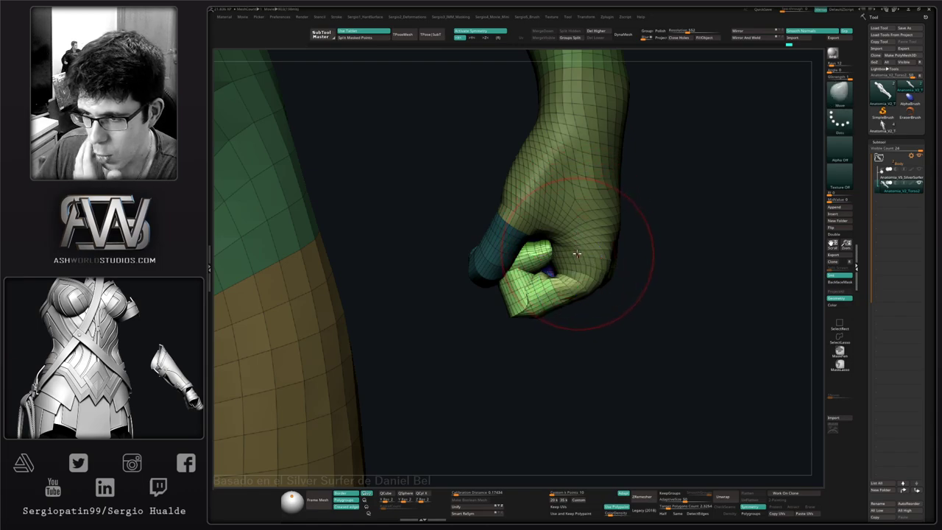
{"action": "mouse_move", "coordinate": [578, 261]}
{"action": "right_mouse_down", "text": "ctrl"}
{"action": "mouse_move", "coordinate": [573, 269]}
{"action": "mouse_move", "coordinate": [606, 284]}
{"action": "mouse_move", "coordinate": [560, 259]}
{"action": "right_mouse_up", "text": "ctrl"}
{"action": "key", "text": "w"}
{"action": "left_click", "coordinate": [557, 258], "text": "ctrl"}
{"action": "key", "text": "q"}
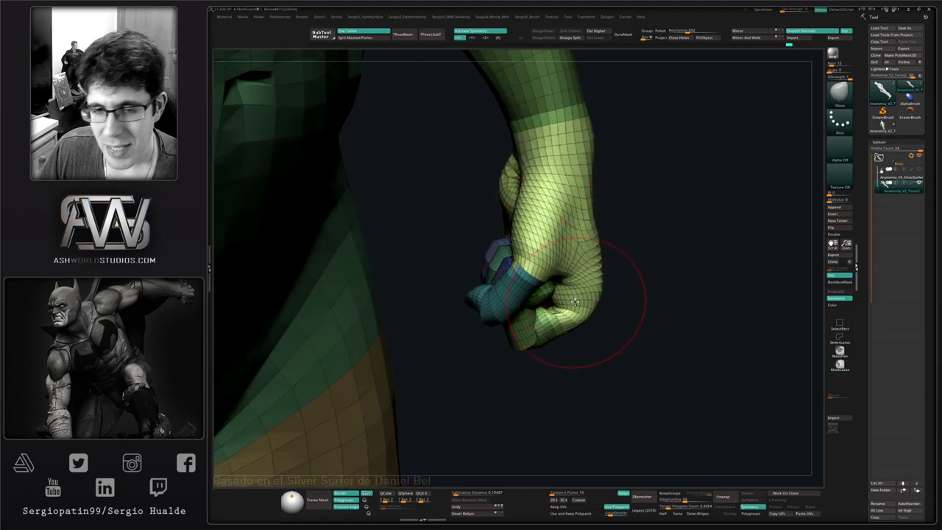
{"action": "left_click_drag", "start_coordinate": [610, 337], "coordinate": [569, 259]}
{"action": "right_click_drag", "start_coordinate": [569, 259], "coordinate": [563, 296]}
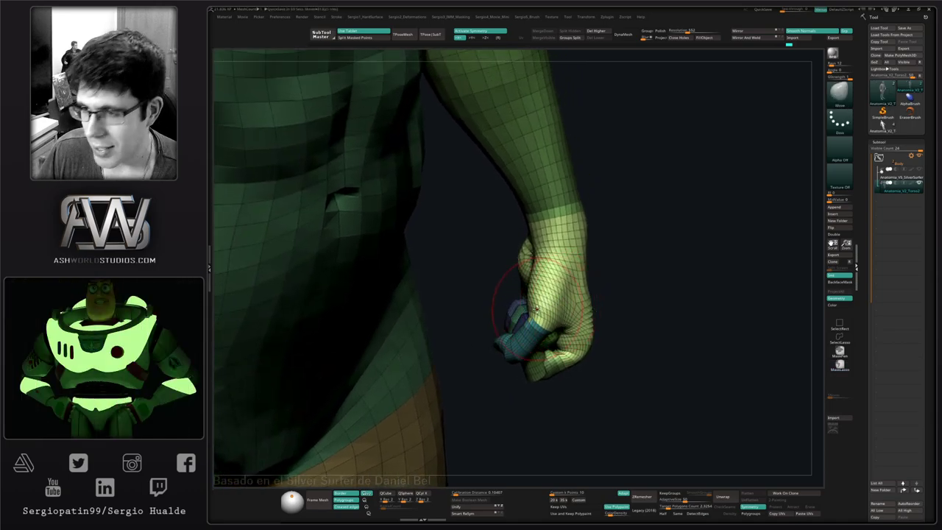
- Refine the hand near the thumb base and index knuckle with the Move brush, and clear the mask
{"action": "right_click_drag", "start_coordinate": [545, 296], "coordinate": [575, 330]}
{"action": "left_click_drag", "start_coordinate": [576, 331], "coordinate": [564, 326]}
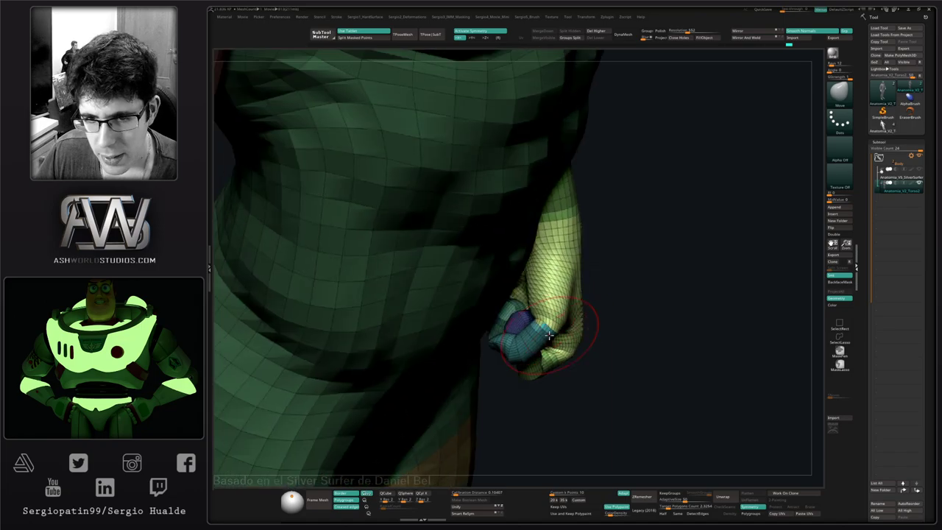
{"action": "right_click_drag", "start_coordinate": [547, 333], "coordinate": [518, 347]}
{"action": "left_click_drag", "start_coordinate": [519, 347], "coordinate": [536, 366]}
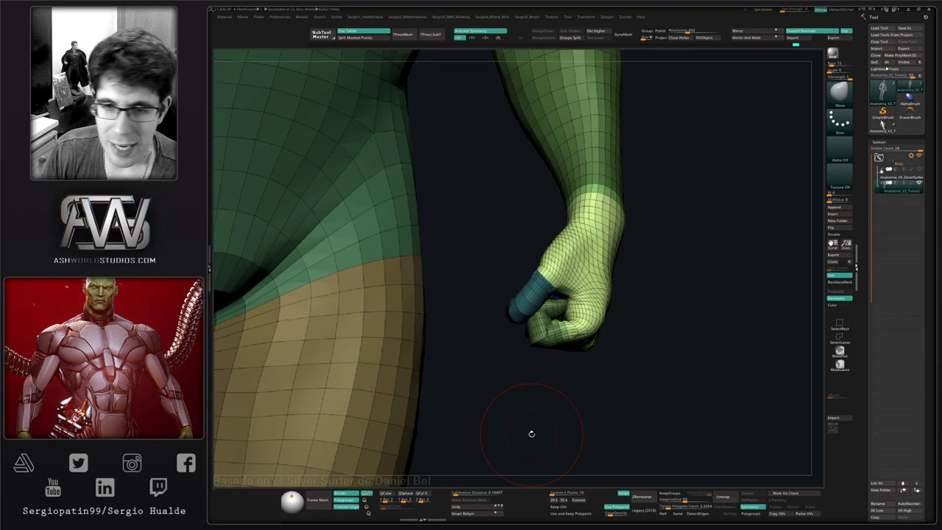
{"action": "left_click_drag", "start_coordinate": [678, 304], "coordinate": [673, 342]}
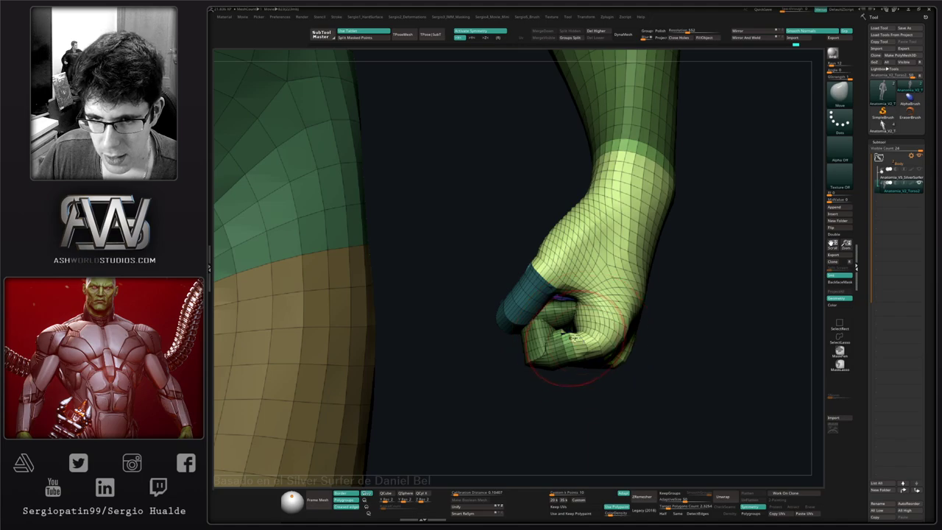
{"action": "right_click_drag", "start_coordinate": [580, 341], "coordinate": [588, 343]}
{"action": "left_click_drag", "start_coordinate": [582, 400], "coordinate": [589, 347]}
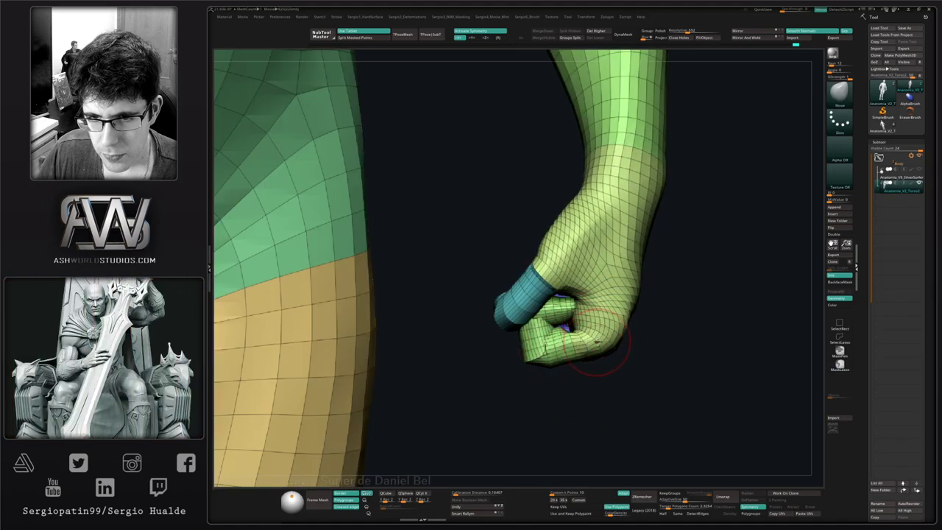
- Mask everything except the hand group, soften the mask edge, smooth the index finger's base knuckle, and clear the mask
{"action": "key", "text": "w"}
{"action": "left_click", "coordinate": [597, 341], "text": "ctrl"}
{"action": "key", "text": "q"}
{"action": "left_click", "coordinate": [597, 351], "text": "ctrl"}
{"action": "left_click", "coordinate": [597, 350], "text": "ctrl"}
{"action": "left_click_drag", "start_coordinate": [587, 340], "coordinate": [570, 329], "text": "shift"}
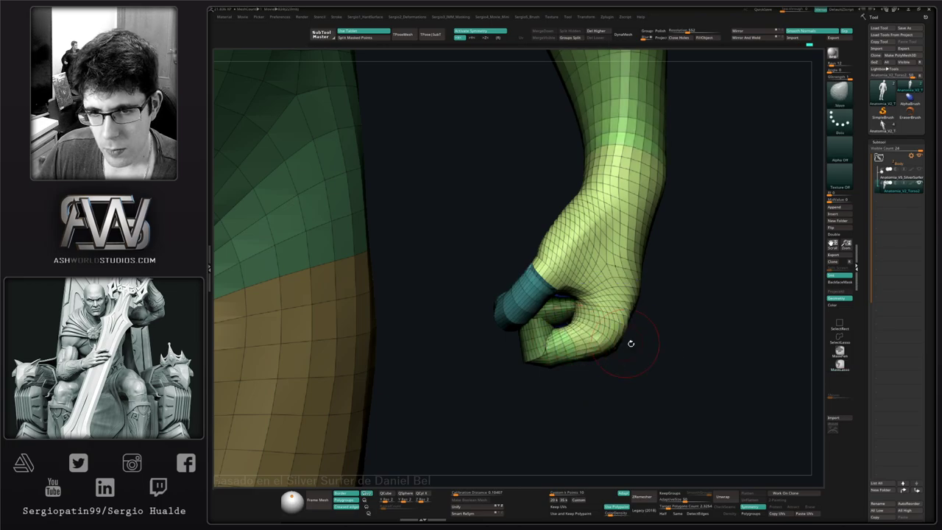
{"action": "left_click_drag", "start_coordinate": [631, 343], "coordinate": [642, 356], "text": "ctrl"}
- Choose the Standard brush, mask all groups except the hand, and soften the mask border around the index finger
{"action": "right_click_drag", "start_coordinate": [595, 329], "coordinate": [565, 328]}
{"action": "key", "text": "b"}
{"action": "key", "text": "s"}
{"action": "key", "text": "t"}
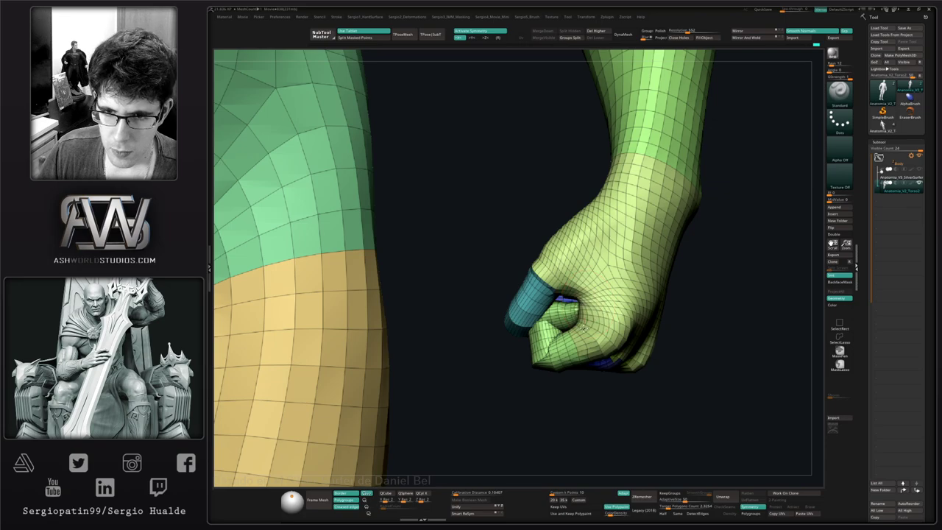
{"action": "key", "text": "w"}
{"action": "left_click", "coordinate": [611, 302], "text": "ctrl"}
{"action": "key", "text": "q"}
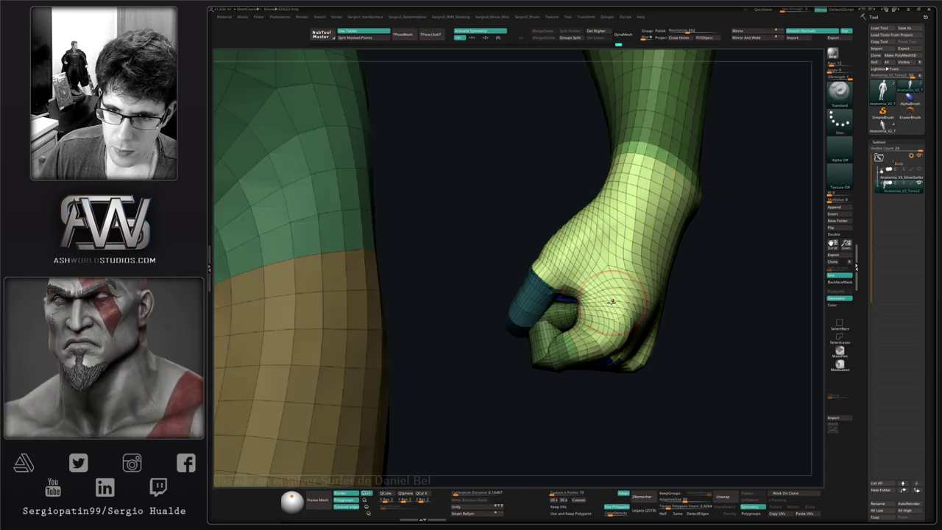
{"action": "mouse_move", "coordinate": [612, 301]}
{"action": "right_mouse_down"}
{"action": "mouse_move", "coordinate": [602, 311]}
{"action": "mouse_move", "coordinate": [579, 295]}
{"action": "right_mouse_up"}
{"action": "left_click", "coordinate": [587, 320], "text": "ctrl"}
{"action": "left_click", "coordinate": [587, 319], "text": "ctrl"}
- Smooth the inner edge of the hand between thumb and index finger and adjust its shape with the Move brush
{"action": "key", "text": "b"}
{"action": "key", "text": "m"}
{"action": "key", "text": "v"}
{"action": "key", "text": "shift"}
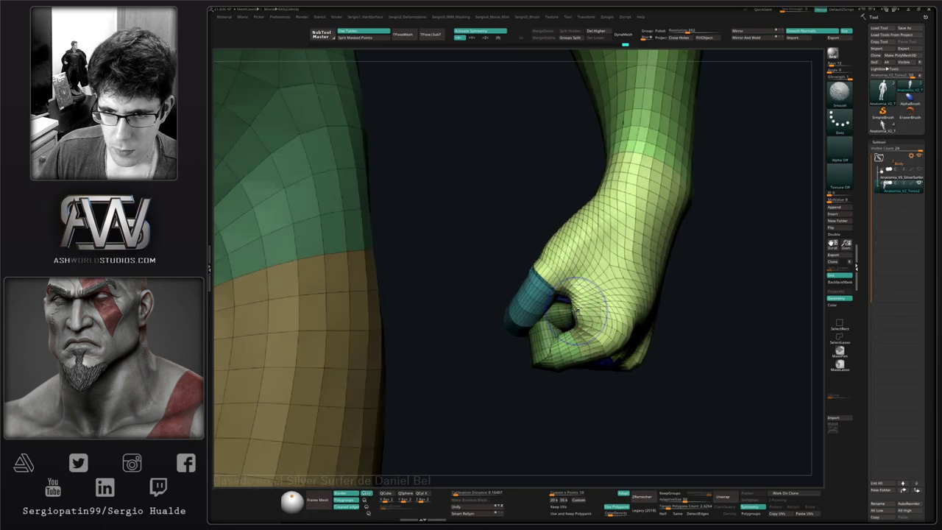
{"action": "mouse_move", "coordinate": [580, 315]}
{"action": "left_mouse_down"}
{"action": "mouse_move", "coordinate": [574, 300]}
{"action": "mouse_move", "coordinate": [596, 336]}
{"action": "mouse_move", "coordinate": [575, 323]}
{"action": "left_mouse_up"}
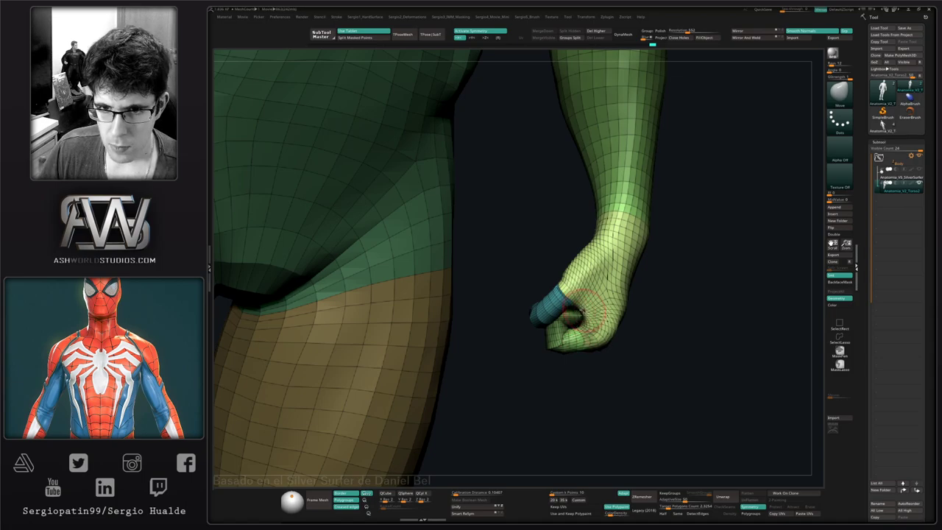
{"action": "left_click_drag", "start_coordinate": [578, 309], "coordinate": [571, 335]}
{"action": "mouse_move", "coordinate": [572, 337]}
{"action": "right_mouse_down", "text": "ctrl"}
{"action": "mouse_move", "coordinate": [617, 324]}
{"action": "mouse_move", "coordinate": [583, 318]}
{"action": "right_mouse_up", "text": "ctrl"}
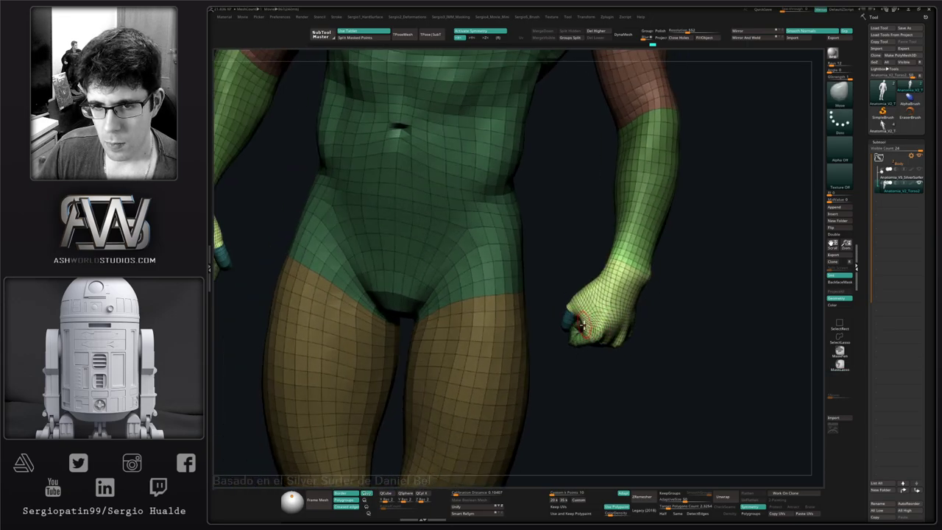
{"action": "left_click_drag", "start_coordinate": [574, 312], "coordinate": [595, 313]}
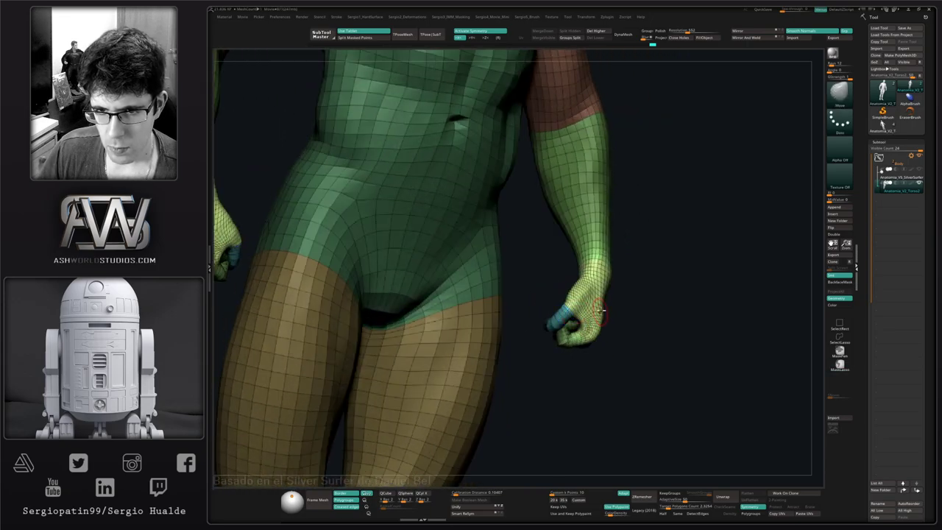
{"action": "right_click_drag", "start_coordinate": [594, 316], "coordinate": [587, 287]}
- Turn off the polygroup wireframe display, clear the mask, and isolate the hands by hiding the rest of the body
{"action": "key", "text": "shift+f"}
{"action": "left_click_drag", "start_coordinate": [587, 286], "coordinate": [612, 352]}
{"action": "left_click_drag", "start_coordinate": [679, 362], "coordinate": [583, 415], "text": "ctrl"}
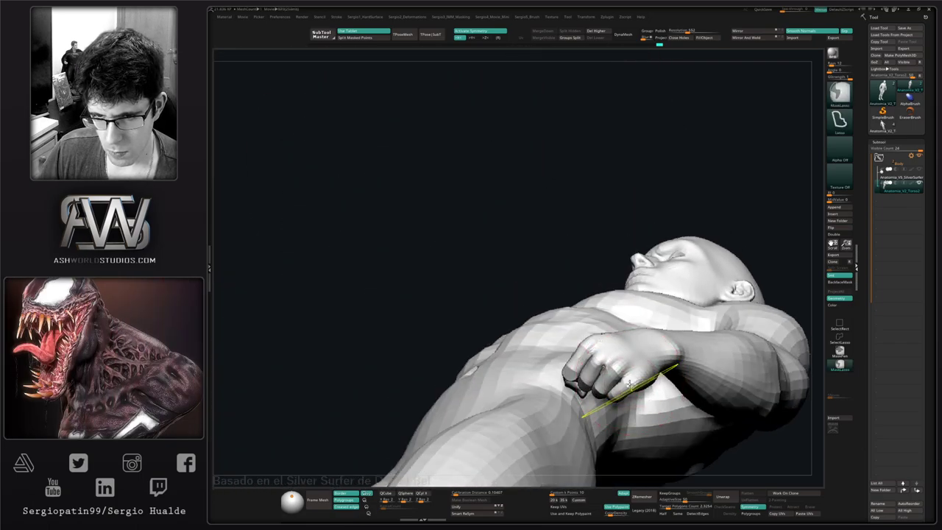
{"action": "right_click_drag", "start_coordinate": [633, 456], "coordinate": [648, 407]}
{"action": "mouse_move", "coordinate": [648, 407]}
{"action": "left_mouse_down"}
{"action": "mouse_move", "coordinate": [615, 328]}
{"action": "mouse_move", "coordinate": [651, 344]}
{"action": "left_mouse_up"}
{"action": "mouse_move", "coordinate": [661, 230]}
{"action": "left_mouse_down", "text": "ctrl+shift"}
{"action": "mouse_move", "coordinate": [621, 225]}
{"action": "mouse_move", "coordinate": [661, 345]}
{"action": "left_mouse_up", "text": "ctrl+shift"}
- Enlarge the brush and refine the volume of the curled fingers with the Inflat brush and smoothing
{"action": "mouse_move", "coordinate": [647, 324]}
{"action": "left_mouse_down"}
{"action": "mouse_move", "coordinate": [631, 287]}
{"action": "mouse_move", "coordinate": [599, 359]}
{"action": "mouse_move", "coordinate": [576, 335]}
{"action": "left_mouse_up"}
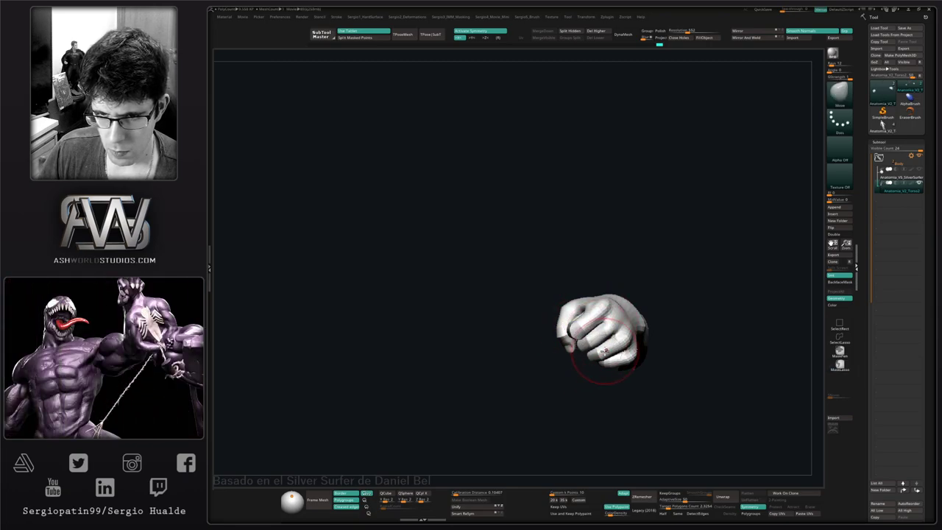
{"action": "right_click_drag", "start_coordinate": [608, 356], "coordinate": [599, 346]}
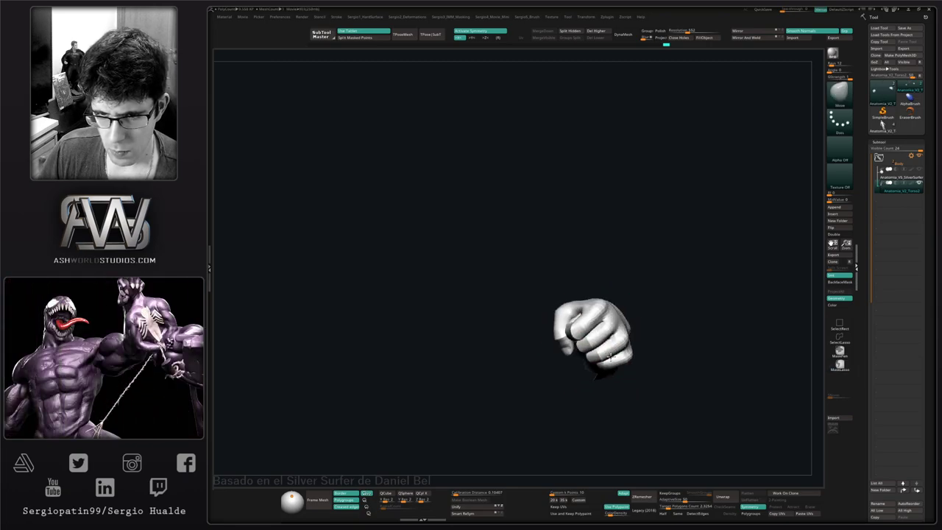
{"action": "key", "text": "l"}
{"action": "left_click", "coordinate": [605, 363]}
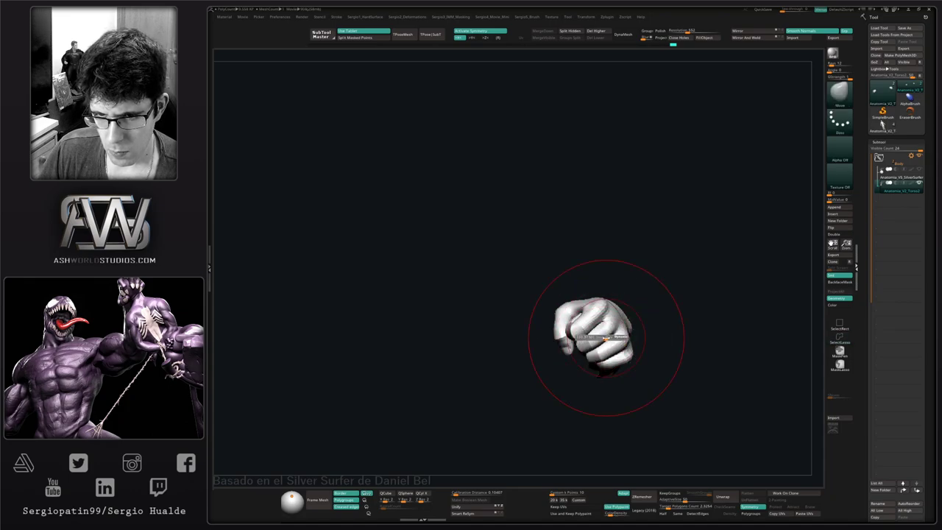
{"action": "key", "text": "b"}
{"action": "key", "text": "i"}
{"action": "key", "text": "n"}
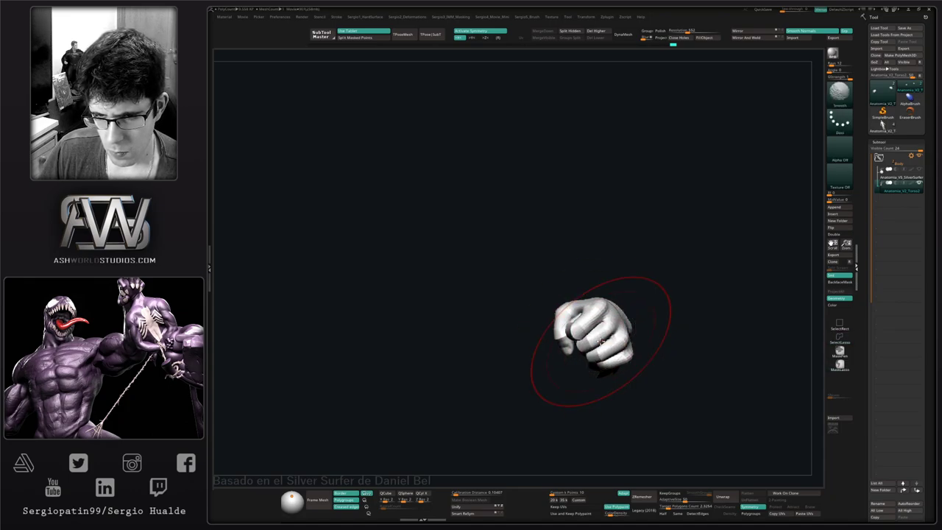
{"action": "mouse_move", "coordinate": [602, 335]}
{"action": "right_mouse_down"}
{"action": "mouse_move", "coordinate": [598, 354]}
{"action": "mouse_move", "coordinate": [610, 356]}
{"action": "mouse_move", "coordinate": [605, 346]}
{"action": "right_mouse_up"}
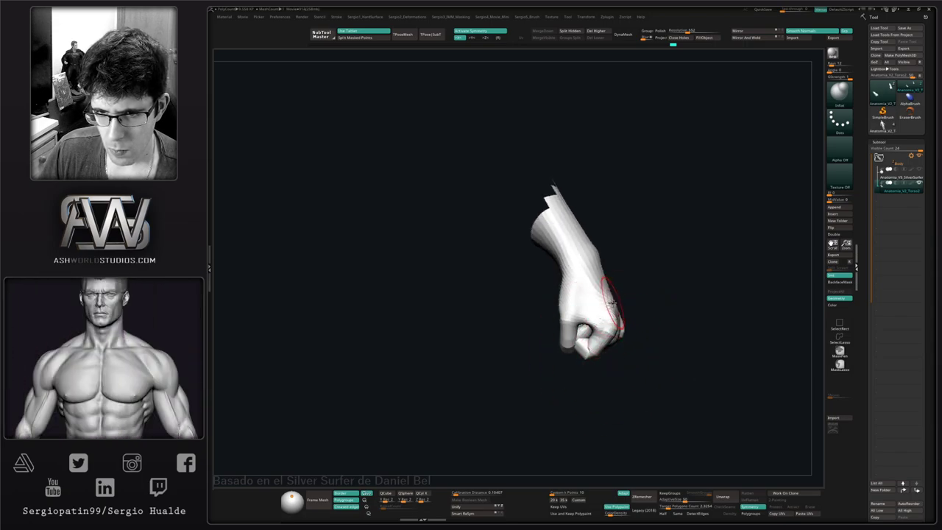
- Adjust the outline of the knuckles and the back of the hand with the Move brush
{"action": "key", "text": "b"}
{"action": "key", "text": "m"}
{"action": "key", "text": "v"}
{"action": "mouse_move", "coordinate": [612, 303]}
{"action": "right_mouse_down"}
{"action": "mouse_move", "coordinate": [624, 308]}
{"action": "mouse_move", "coordinate": [616, 310]}
{"action": "right_mouse_up"}
{"action": "mouse_move", "coordinate": [617, 326]}
{"action": "right_mouse_down"}
{"action": "mouse_move", "coordinate": [604, 322]}
{"action": "mouse_move", "coordinate": [610, 280]}
{"action": "mouse_move", "coordinate": [598, 296]}
{"action": "right_mouse_up"}
- Flatten the planes on the back of the hand between thumb and index knuckle with TrimDynamic, and smooth them
{"action": "key", "text": "ctrl+shift+t"}
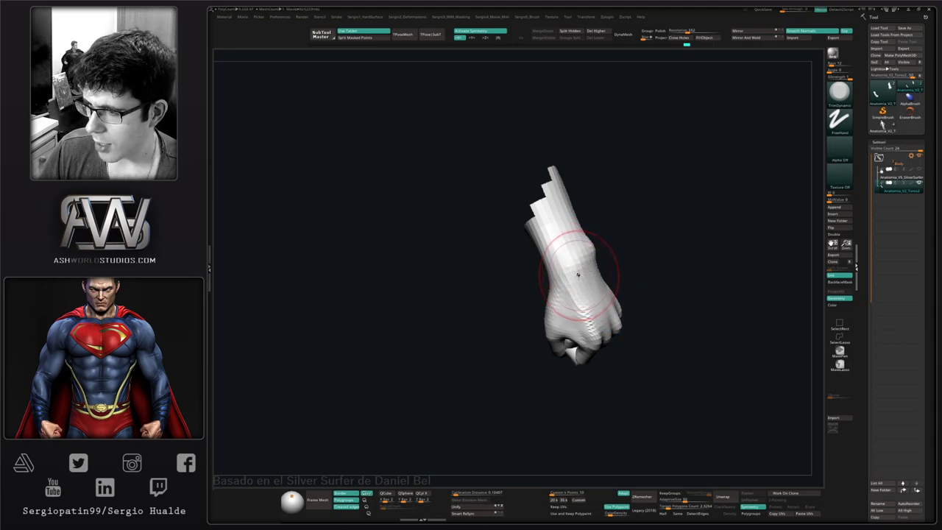
{"action": "right_click_drag", "start_coordinate": [580, 289], "coordinate": [578, 326]}
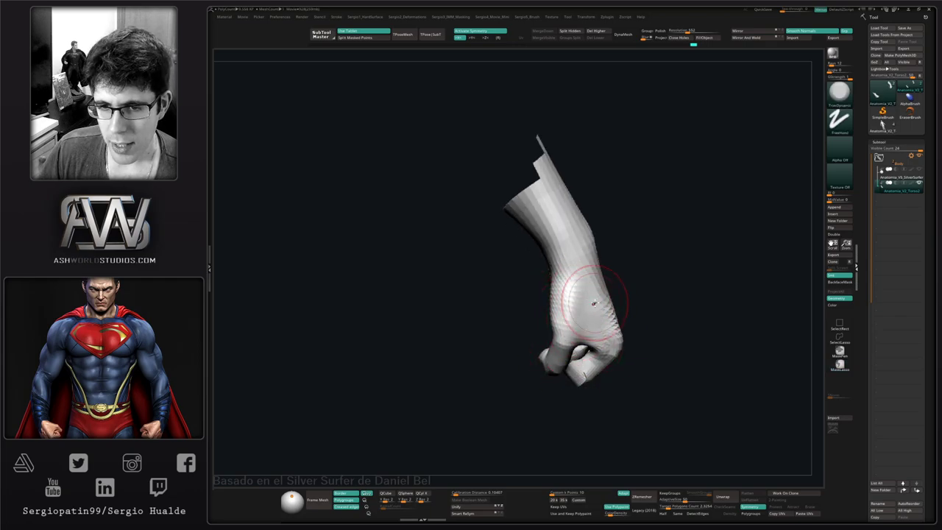
{"action": "right_click_drag", "start_coordinate": [615, 356], "coordinate": [599, 289]}
{"action": "right_click_drag", "start_coordinate": [611, 337], "coordinate": [575, 311]}
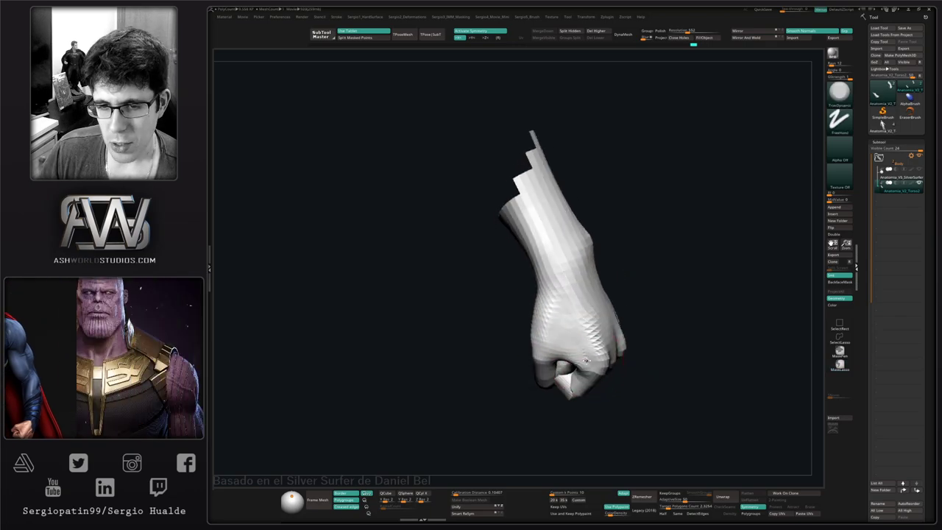
{"action": "key", "text": "shift"}
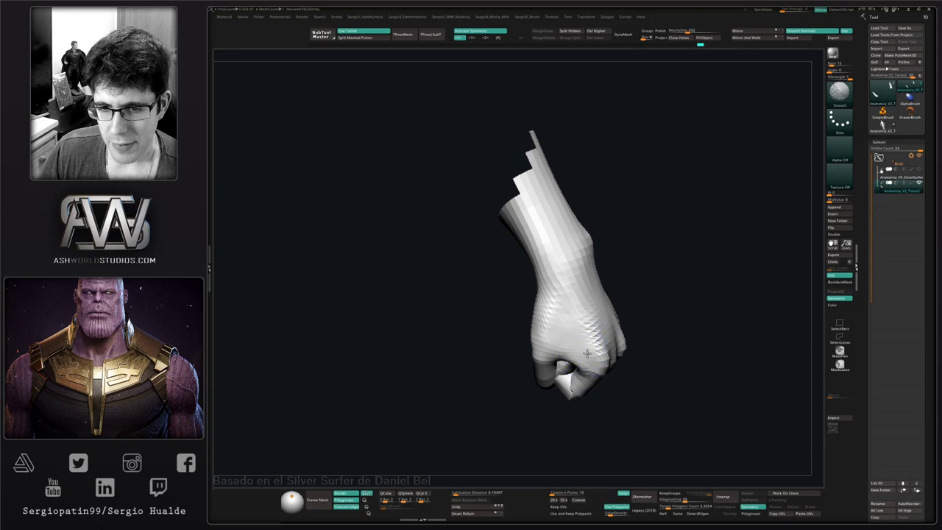
{"action": "right_click_drag", "start_coordinate": [587, 353], "coordinate": [602, 356]}
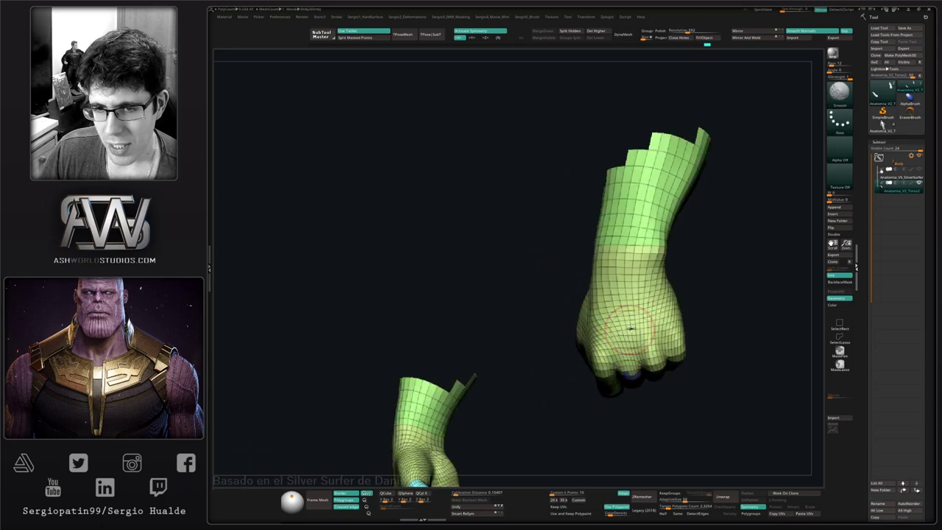
- Refine the wrist and the back of the hand with the Move brush, with the polygroup wireframe hidden
{"action": "key", "text": "shift+f"}
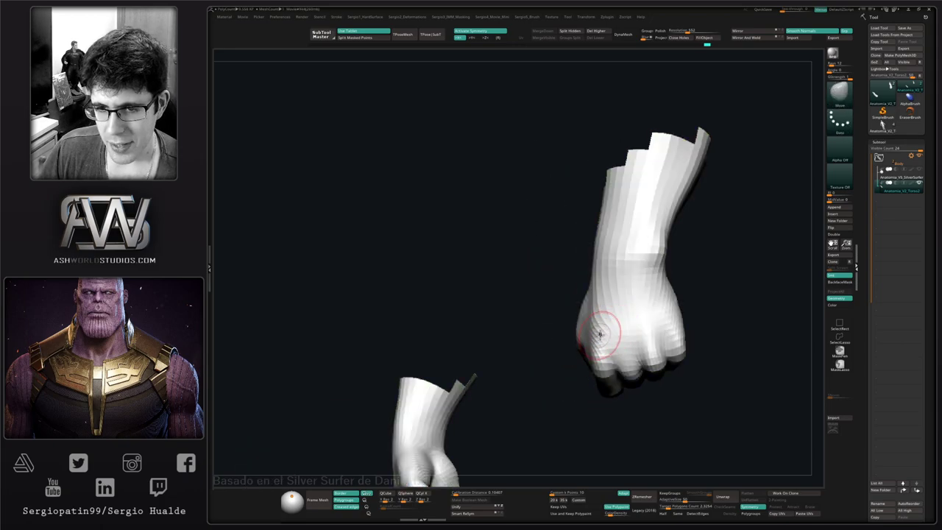
{"action": "mouse_move", "coordinate": [600, 334]}
{"action": "right_mouse_down"}
{"action": "mouse_move", "coordinate": [623, 301]}
{"action": "mouse_move", "coordinate": [617, 324]}
{"action": "right_mouse_up"}
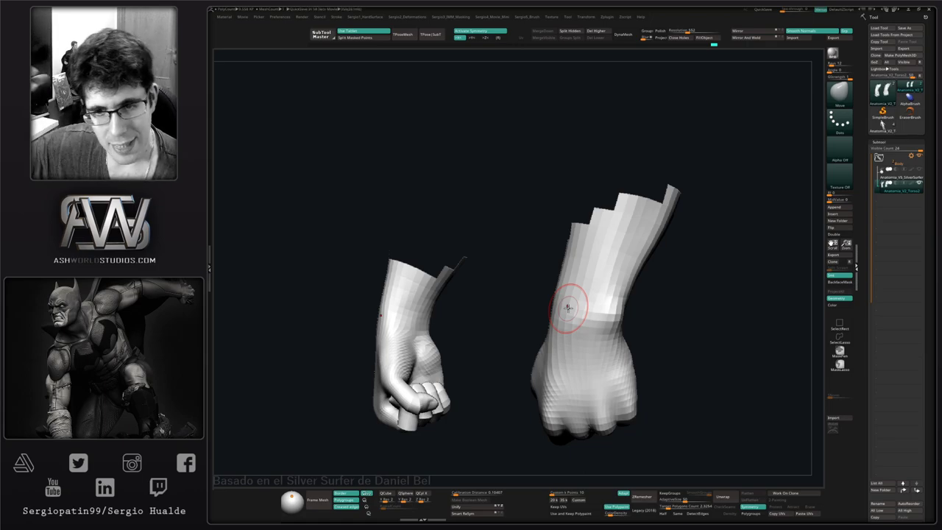
{"action": "mouse_move", "coordinate": [667, 284]}
{"action": "left_mouse_down"}
{"action": "mouse_move", "coordinate": [582, 343]}
{"action": "mouse_move", "coordinate": [545, 307]}
{"action": "mouse_move", "coordinate": [525, 309]}
{"action": "left_mouse_up"}
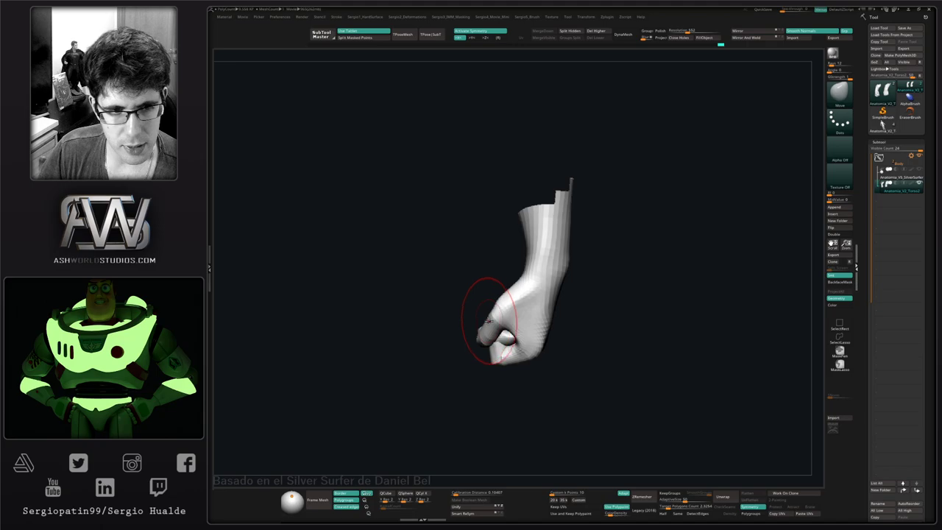
- Mask everything except the thumb group and scale the thumb up slightly with the gizmo
{"action": "mouse_move", "coordinate": [488, 321]}
{"action": "left_mouse_down"}
{"action": "mouse_move", "coordinate": [475, 346]}
{"action": "mouse_move", "coordinate": [473, 332]}
{"action": "mouse_move", "coordinate": [508, 324]}
{"action": "left_mouse_up"}
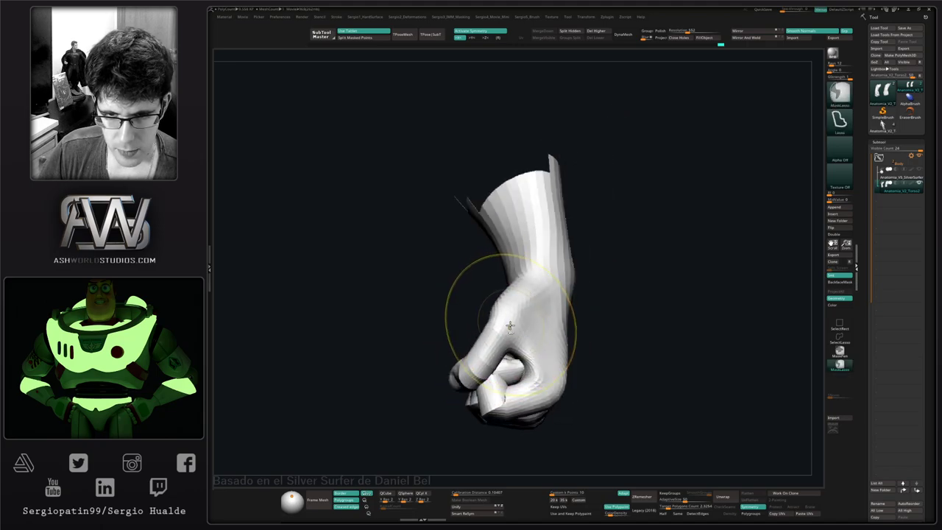
{"action": "key", "text": "w"}
{"action": "left_click", "coordinate": [492, 353], "text": "ctrl"}
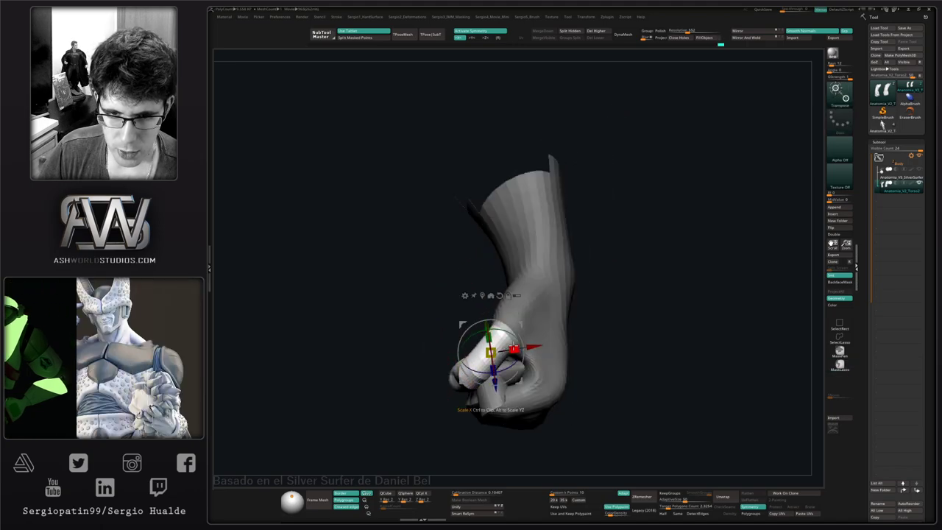
{"action": "key", "text": "q"}
{"action": "mouse_move", "coordinate": [505, 315]}
{"action": "left_mouse_down"}
{"action": "mouse_move", "coordinate": [591, 276]}
{"action": "mouse_move", "coordinate": [572, 305]}
{"action": "mouse_move", "coordinate": [550, 310]}
{"action": "left_mouse_up"}
{"action": "key", "text": "w"}
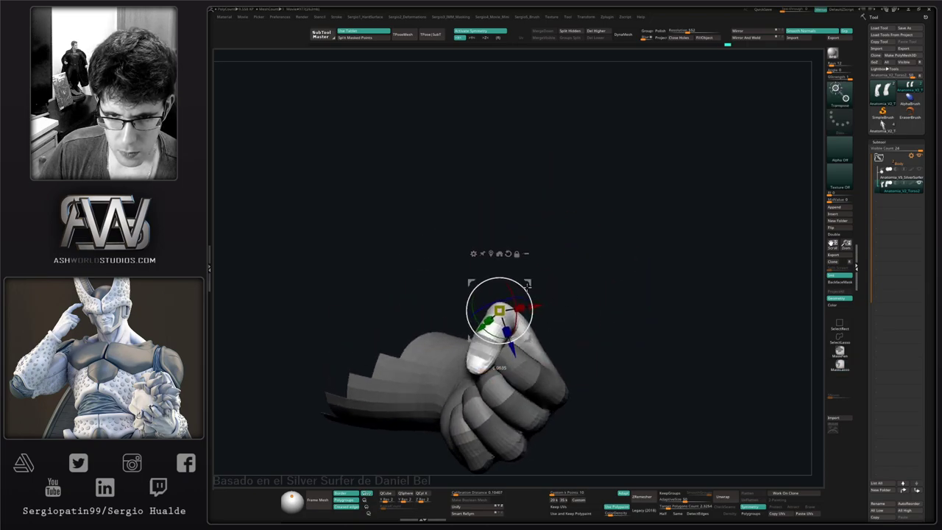
{"action": "left_click_drag", "start_coordinate": [569, 287], "coordinate": [528, 295]}
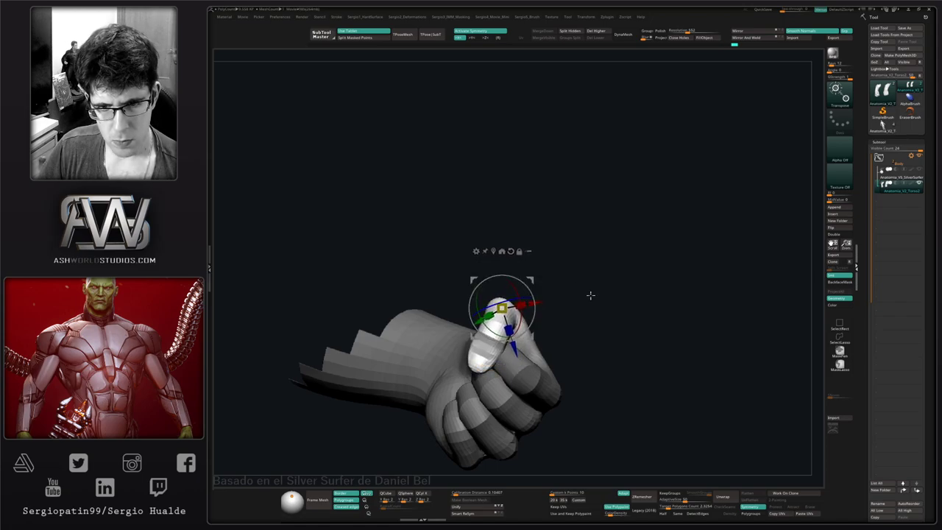
- Mask the thumb while leaving the hand free, and soften the mask border at the thumb's base
{"action": "left_click_drag", "start_coordinate": [590, 295], "coordinate": [622, 332]}
{"action": "key", "text": "q"}
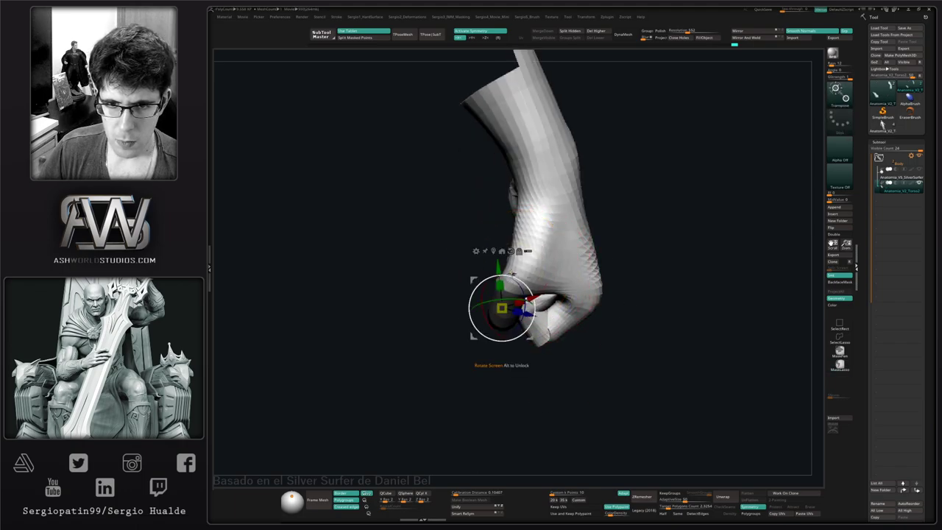
{"action": "key", "text": "q"}
{"action": "right_click_drag", "start_coordinate": [508, 272], "coordinate": [519, 278]}
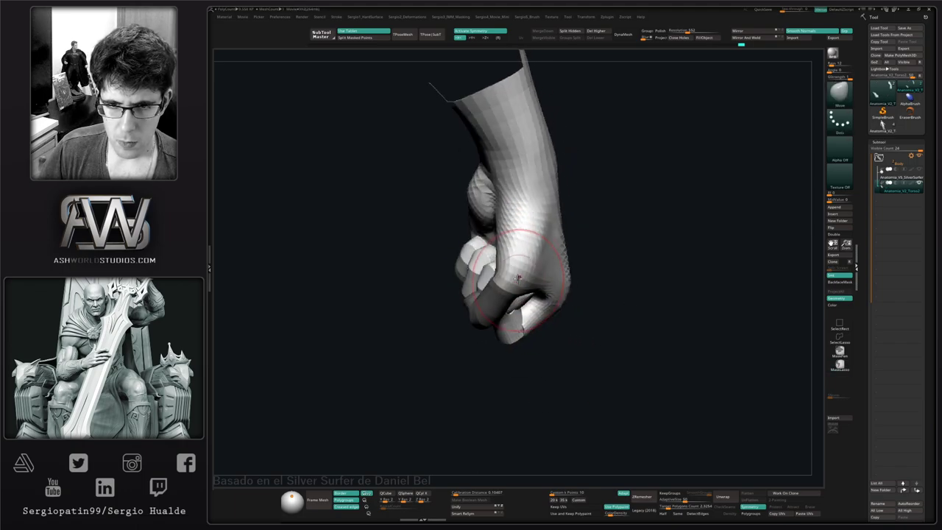
{"action": "left_click", "coordinate": [515, 273], "text": "ctrl"}
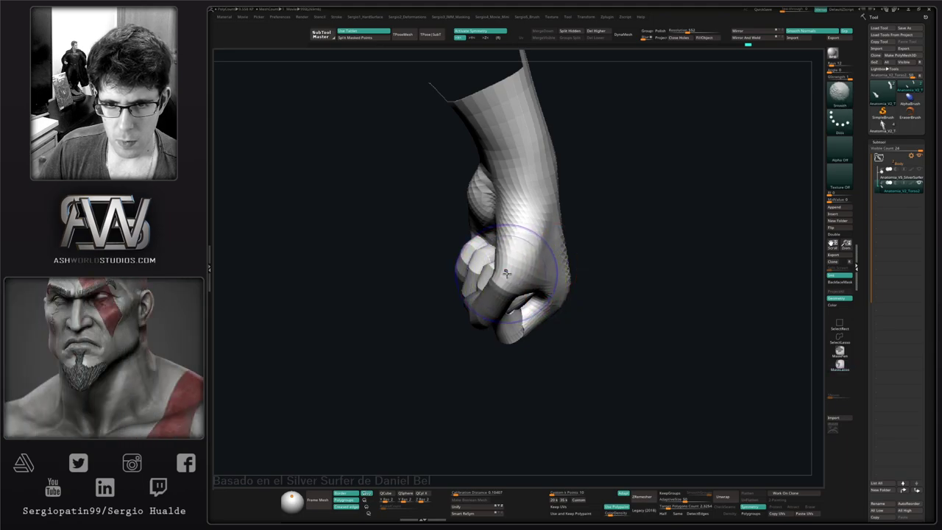
- Reshape the base of the thumb and the web toward the index finger with the Move brush, keeping the thumb masked
{"action": "right_click_drag", "start_coordinate": [499, 247], "coordinate": [502, 259]}
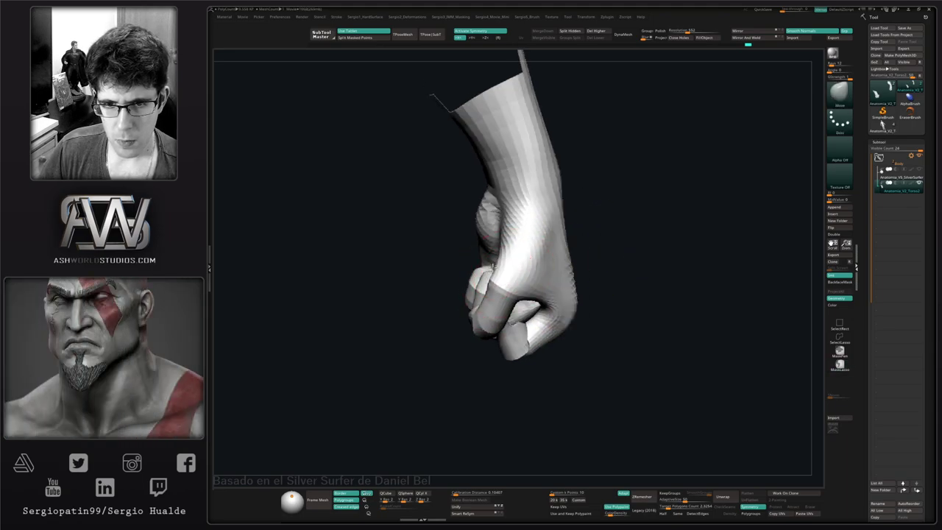
{"action": "left_click_drag", "start_coordinate": [494, 258], "coordinate": [491, 265]}
{"action": "right_click_drag", "start_coordinate": [501, 300], "coordinate": [514, 265]}
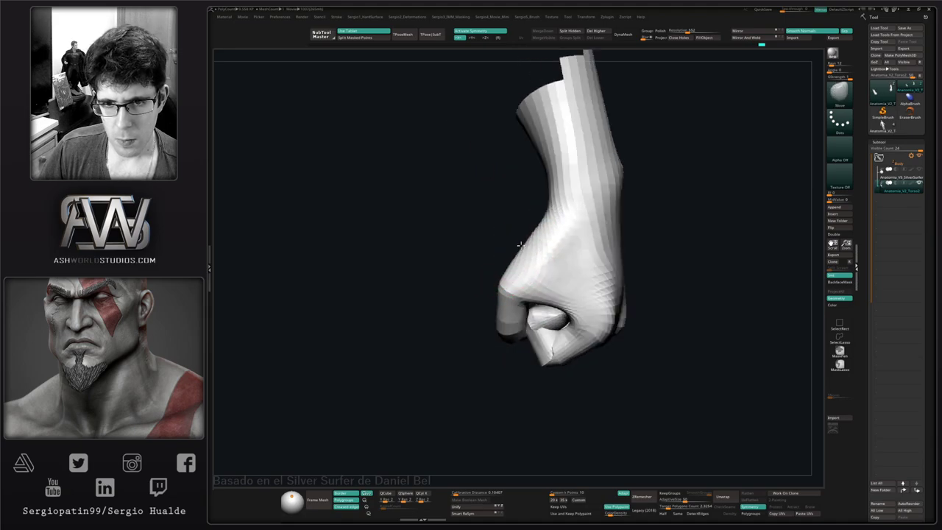
{"action": "mouse_move", "coordinate": [521, 245]}
{"action": "left_mouse_down"}
{"action": "mouse_move", "coordinate": [515, 257]}
{"action": "mouse_move", "coordinate": [551, 277]}
{"action": "mouse_move", "coordinate": [538, 297]}
{"action": "mouse_move", "coordinate": [525, 289]}
{"action": "left_mouse_up"}
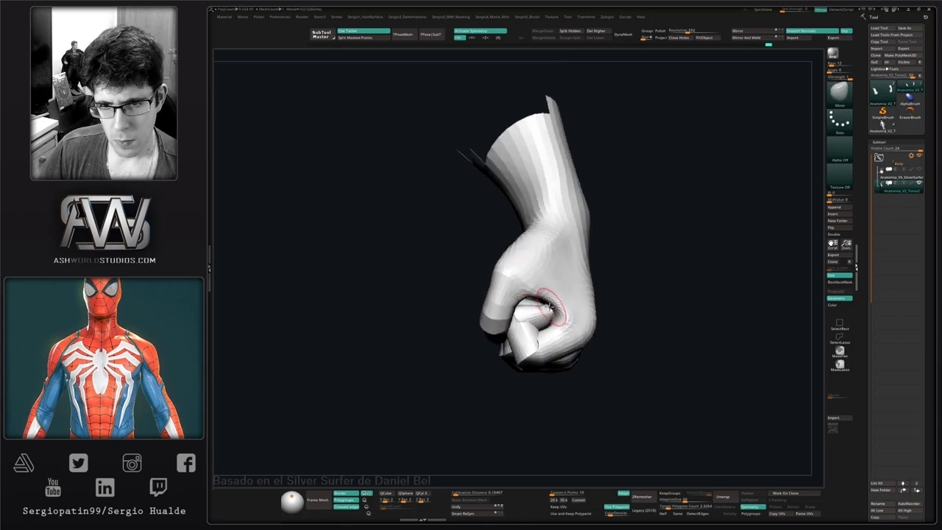
{"action": "left_click_drag", "start_coordinate": [567, 326], "coordinate": [531, 289]}
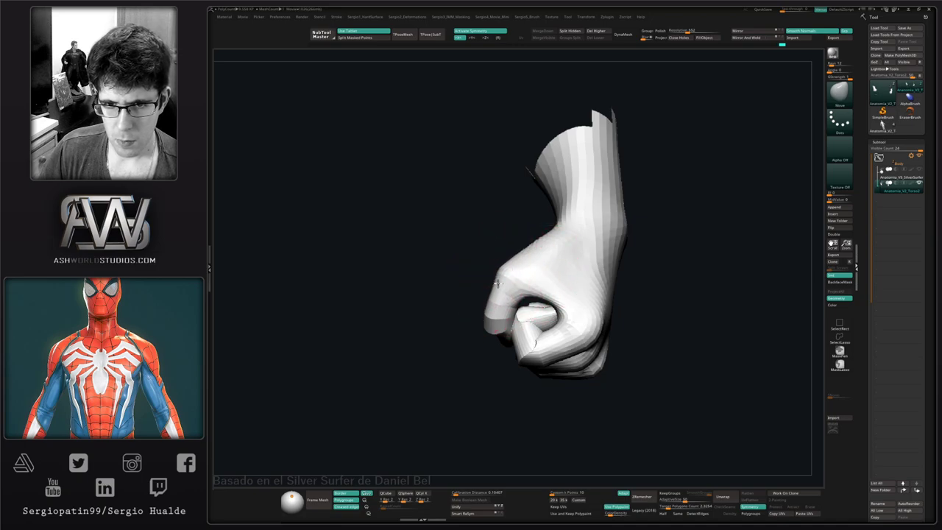
{"action": "mouse_move", "coordinate": [499, 283]}
{"action": "left_mouse_down"}
{"action": "mouse_move", "coordinate": [582, 313]}
{"action": "mouse_move", "coordinate": [591, 301]}
{"action": "mouse_move", "coordinate": [537, 303]}
{"action": "mouse_move", "coordinate": [481, 435]}
{"action": "mouse_move", "coordinate": [486, 394]}
{"action": "mouse_move", "coordinate": [524, 367]}
{"action": "left_mouse_up"}
{"action": "mouse_move", "coordinate": [524, 367]}
{"action": "right_mouse_down"}
{"action": "mouse_move", "coordinate": [540, 345]}
{"action": "mouse_move", "coordinate": [505, 331]}
{"action": "mouse_move", "coordinate": [484, 377]}
{"action": "mouse_move", "coordinate": [479, 347]}
{"action": "mouse_move", "coordinate": [498, 309]}
{"action": "mouse_move", "coordinate": [507, 336]}
{"action": "right_mouse_up"}
- Mask everything except the thumb group, extend the free area over the thumb's base with a lasso, and soften the mask border
{"action": "key", "text": "w"}
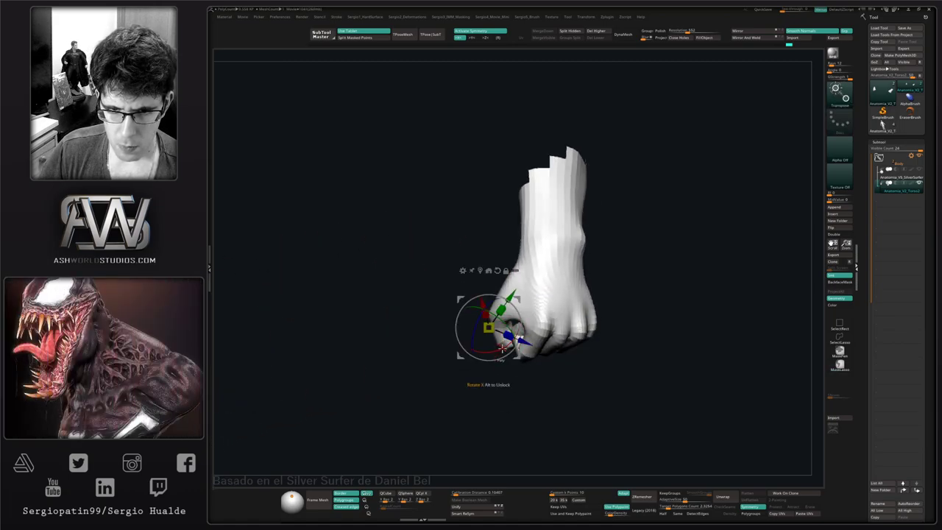
{"action": "left_click_drag", "start_coordinate": [520, 306], "coordinate": [479, 307], "text": "alt"}
{"action": "left_click", "coordinate": [475, 312], "text": "ctrl"}
{"action": "key", "text": "q"}
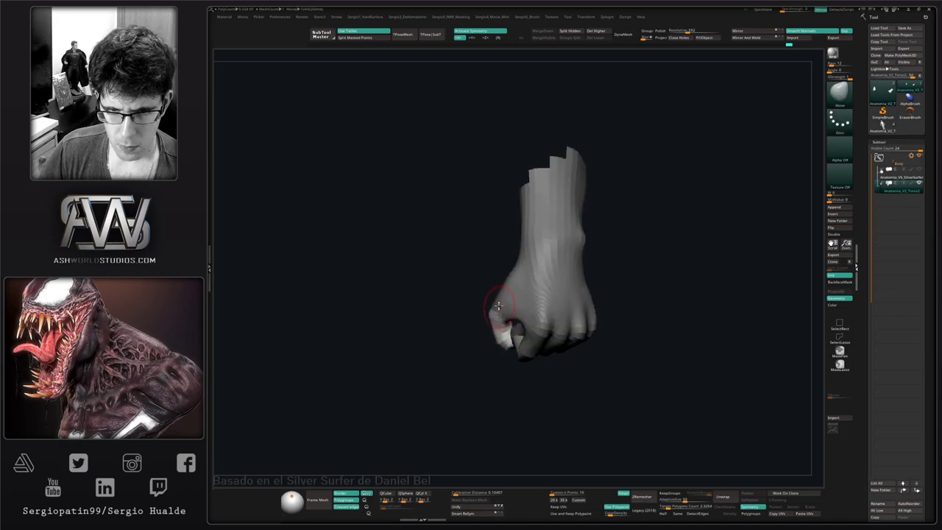
{"action": "right_click_drag", "start_coordinate": [498, 313], "coordinate": [497, 334], "text": "ctrl"}
{"action": "left_click_drag", "start_coordinate": [497, 335], "coordinate": [468, 318]}
{"action": "key", "text": "ctrl"}
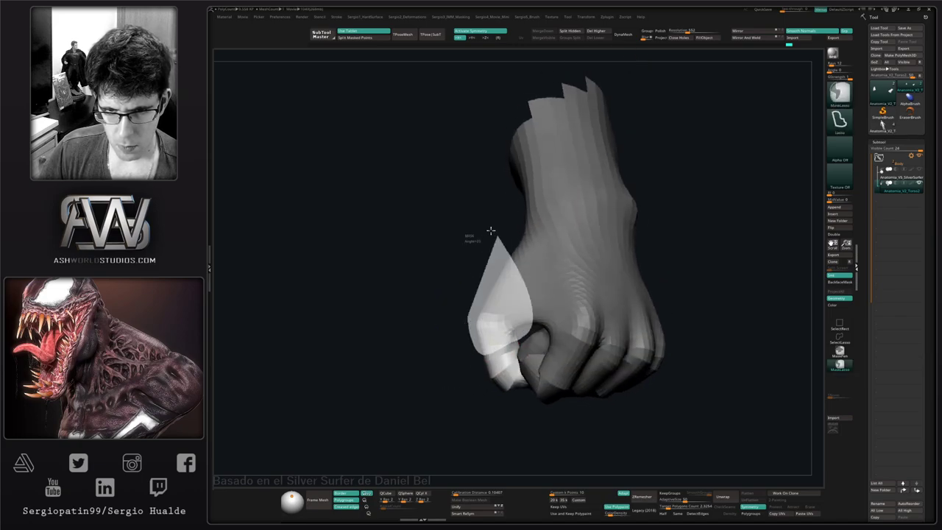
{"action": "left_click", "coordinate": [518, 312], "text": "ctrl"}
- Resize the Move brush and reshape the unmasked thumb and its knuckle
{"action": "right_click_drag", "start_coordinate": [515, 326], "coordinate": [519, 336]}
{"action": "key", "text": "bracketright"}
{"action": "key", "text": "bracketright"}
{"action": "key", "text": "bracketright"}
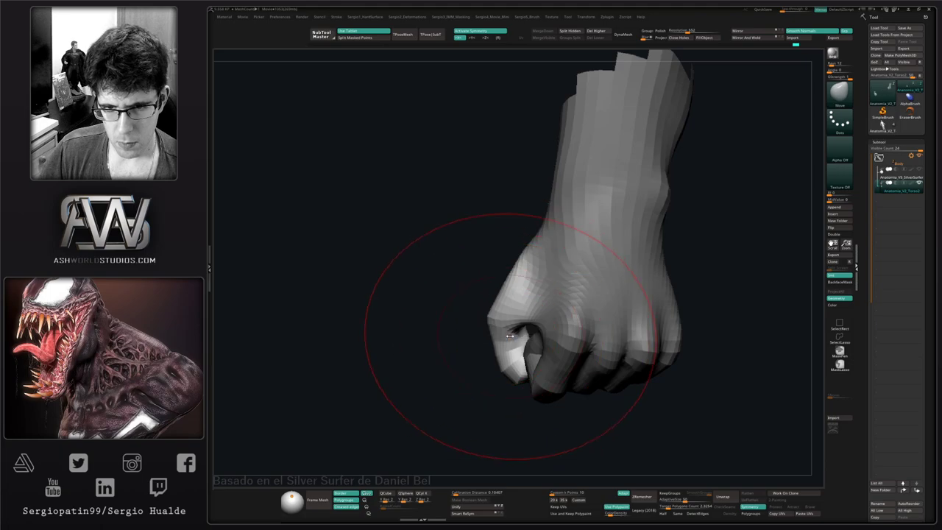
{"action": "key", "text": "bracketleft"}
{"action": "key", "text": "bracketleft"}
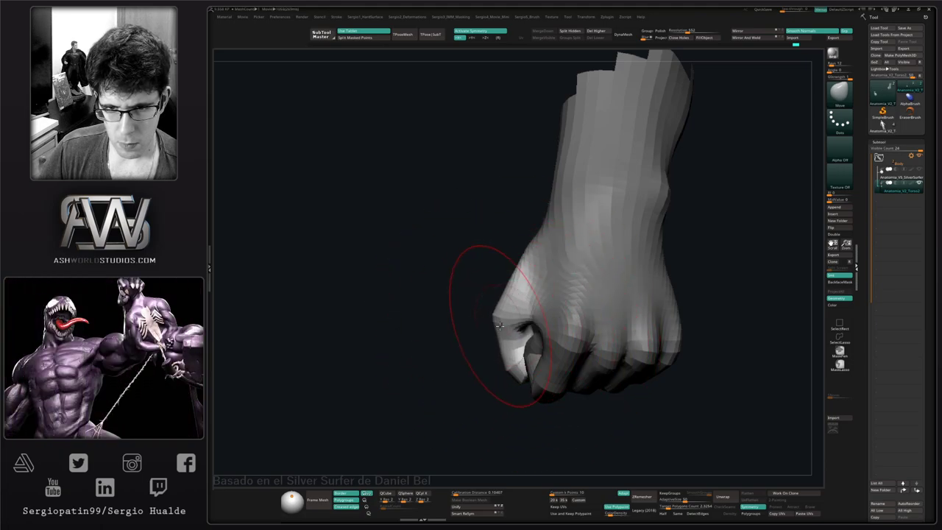
{"action": "mouse_move", "coordinate": [505, 314]}
{"action": "left_mouse_down"}
{"action": "mouse_move", "coordinate": [471, 309]}
{"action": "mouse_move", "coordinate": [517, 280]}
{"action": "mouse_move", "coordinate": [505, 263]}
{"action": "left_mouse_up"}
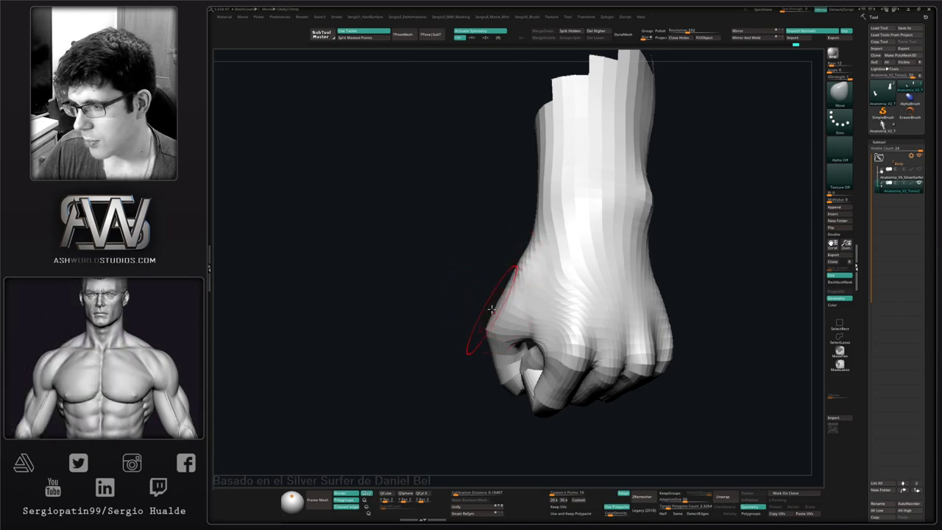
- Refine the palm and the thumb side of the hand with the Move brush, keeping the fingers and forearm masked
{"action": "mouse_move", "coordinate": [482, 304]}
{"action": "left_mouse_down"}
{"action": "mouse_move", "coordinate": [510, 315]}
{"action": "mouse_move", "coordinate": [508, 296]}
{"action": "mouse_move", "coordinate": [420, 294]}
{"action": "mouse_move", "coordinate": [452, 263]}
{"action": "mouse_move", "coordinate": [488, 333]}
{"action": "mouse_move", "coordinate": [478, 313]}
{"action": "left_mouse_up"}
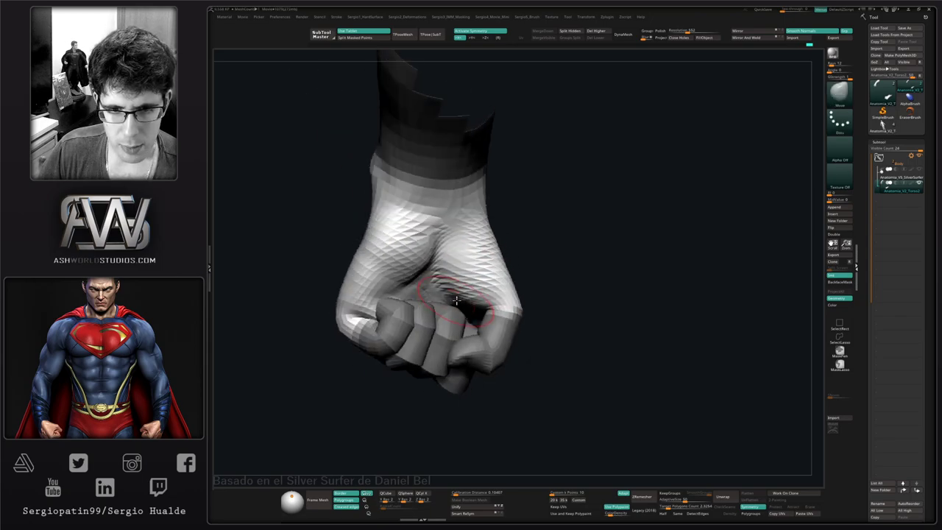
{"action": "right_click_drag", "start_coordinate": [479, 312], "coordinate": [488, 303], "text": "ctrl"}
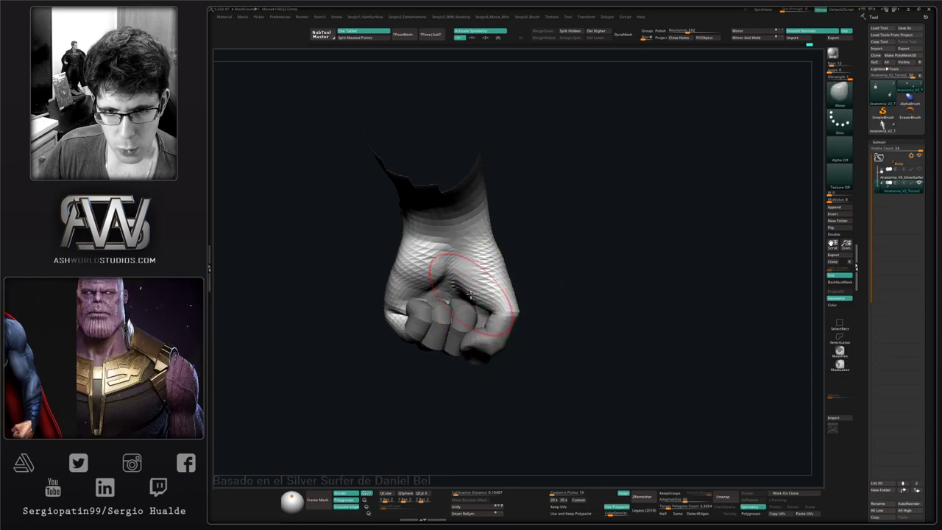
{"action": "mouse_move", "coordinate": [476, 302]}
{"action": "left_mouse_down"}
{"action": "mouse_move", "coordinate": [491, 294]}
{"action": "mouse_move", "coordinate": [472, 280]}
{"action": "mouse_move", "coordinate": [545, 262]}
{"action": "mouse_move", "coordinate": [513, 265]}
{"action": "mouse_move", "coordinate": [496, 310]}
{"action": "mouse_move", "coordinate": [479, 315]}
{"action": "mouse_move", "coordinate": [489, 265]}
{"action": "mouse_move", "coordinate": [515, 336]}
{"action": "mouse_move", "coordinate": [544, 320]}
{"action": "left_mouse_up"}
{"action": "key", "text": "ctrl"}
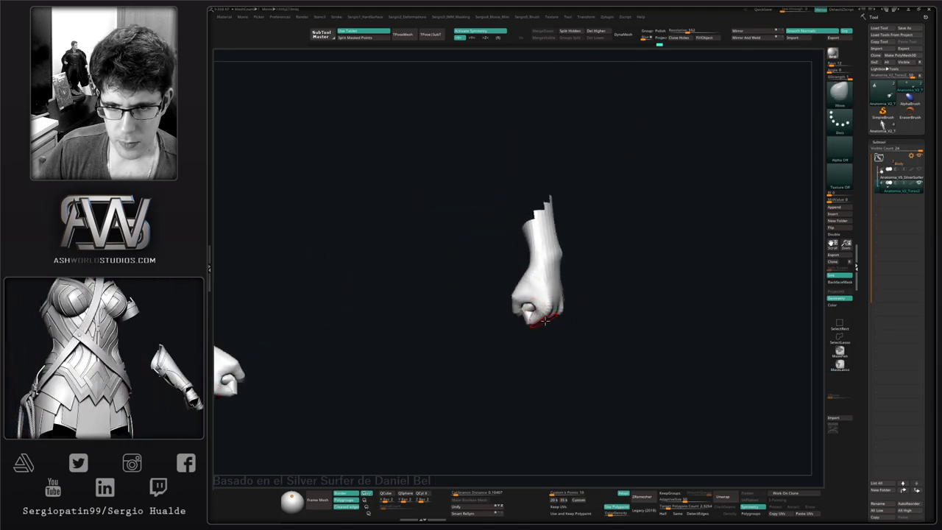
- Unhide the whole body, isolate a single bent digit of the fist, and show its polygroup wireframe
{"action": "mouse_move", "coordinate": [582, 292]}
{"action": "left_mouse_down"}
{"action": "mouse_move", "coordinate": [538, 270]}
{"action": "mouse_move", "coordinate": [513, 317]}
{"action": "mouse_move", "coordinate": [511, 254]}
{"action": "mouse_move", "coordinate": [493, 303]}
{"action": "mouse_move", "coordinate": [475, 280]}
{"action": "left_mouse_up"}
{"action": "key", "text": "ctrl"}
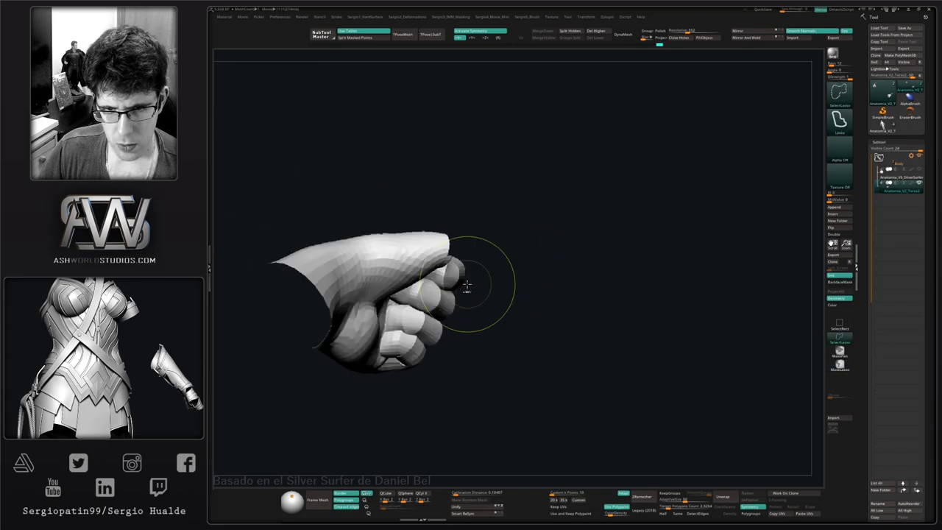
{"action": "left_click", "coordinate": [493, 282], "text": "ctrl+shift"}
{"action": "left_click_drag", "start_coordinate": [466, 398], "coordinate": [463, 330]}
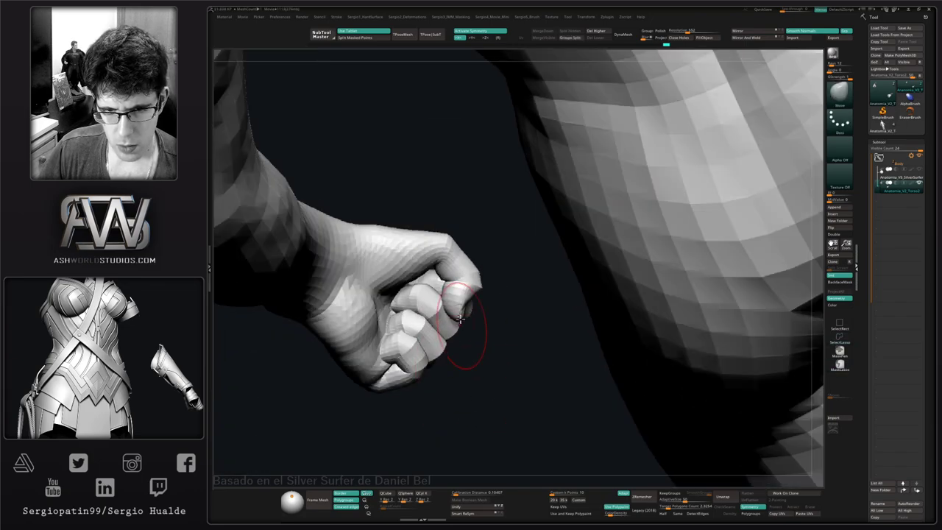
{"action": "left_click", "coordinate": [463, 297], "text": "ctrl+shift"}
{"action": "mouse_move", "coordinate": [463, 297]}
{"action": "right_mouse_down", "text": "ctrl"}
{"action": "mouse_move", "coordinate": [496, 317]}
{"action": "mouse_move", "coordinate": [466, 262]}
{"action": "mouse_move", "coordinate": [469, 368]}
{"action": "right_mouse_up", "text": "ctrl"}
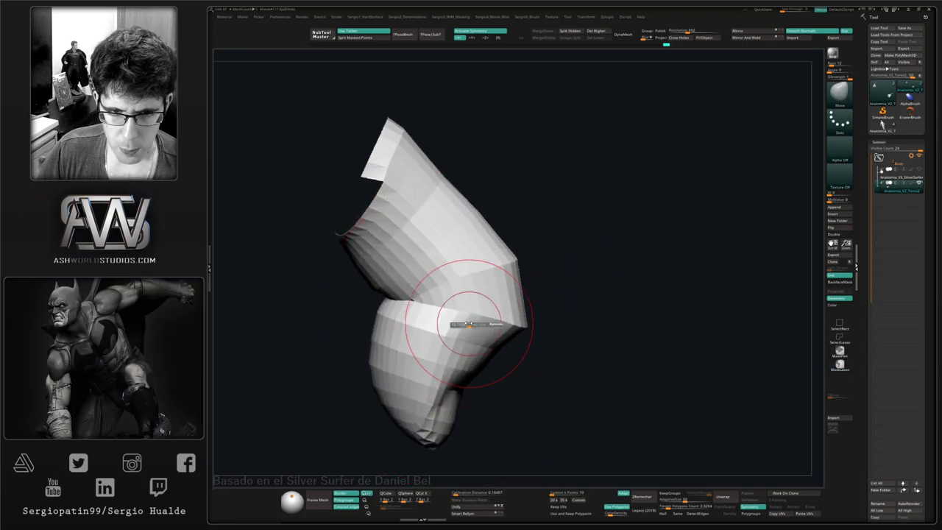
{"action": "key", "text": "shift+f"}
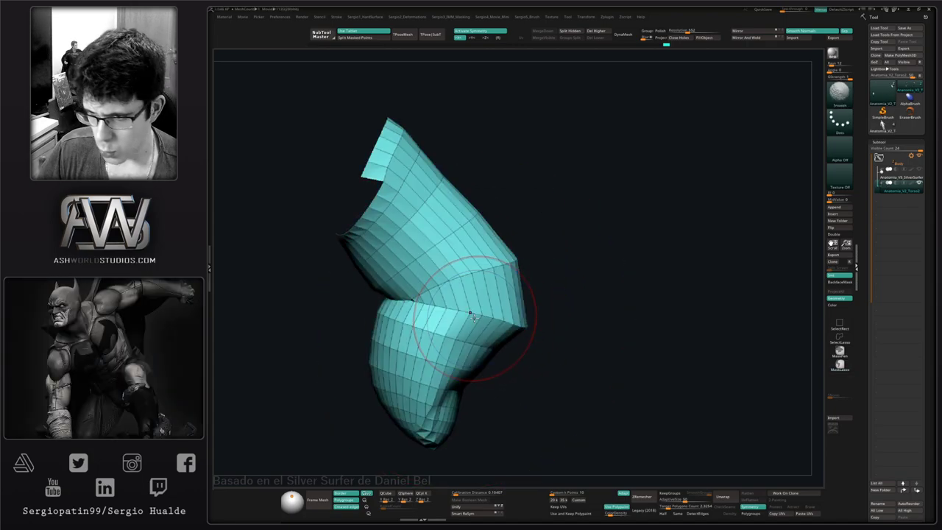
{"action": "mouse_move", "coordinate": [475, 319]}
{"action": "right_mouse_down", "text": "alt"}
{"action": "mouse_move", "coordinate": [508, 313]}
{"action": "mouse_move", "coordinate": [535, 282]}
{"action": "mouse_move", "coordinate": [525, 269]}
{"action": "mouse_move", "coordinate": [528, 303]}
{"action": "right_mouse_up", "text": "alt"}
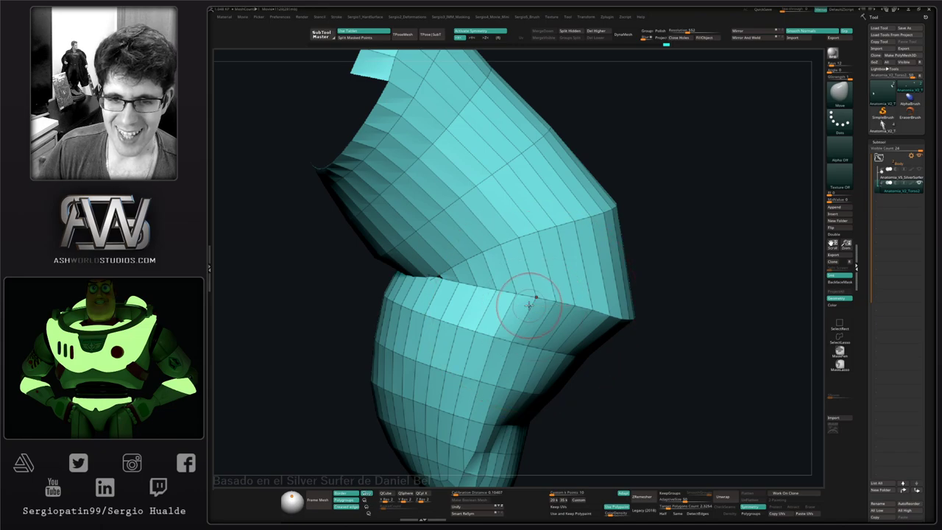
- Switch to ZModeler with the edge action Mask EdgeLoop Complete and mask the loops around the isolated digit's bend
{"action": "key", "text": "b"}
{"action": "key", "text": "z"}
{"action": "key", "text": "m"}
{"action": "key", "text": "space"}
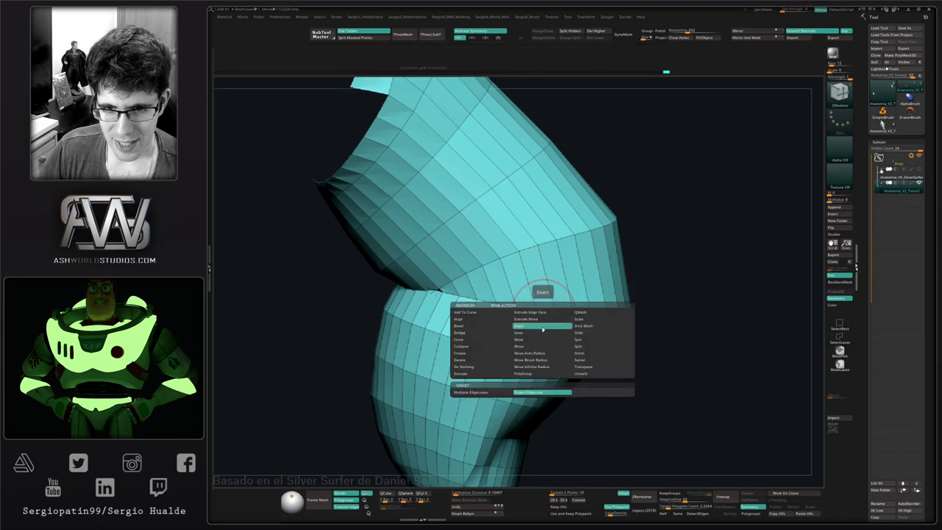
{"action": "left_click", "coordinate": [538, 340]}
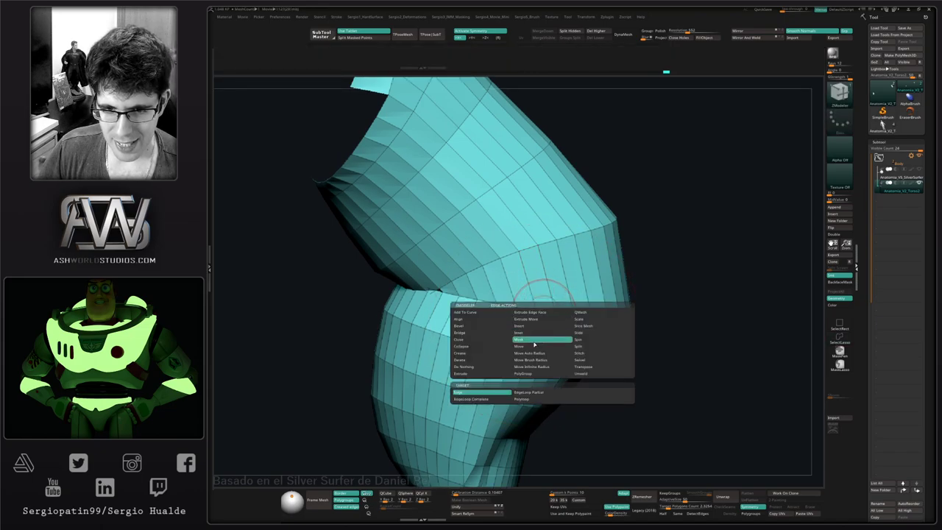
{"action": "left_click", "coordinate": [480, 400]}
{"action": "left_click", "coordinate": [543, 314]}
{"action": "left_click", "coordinate": [509, 363]}
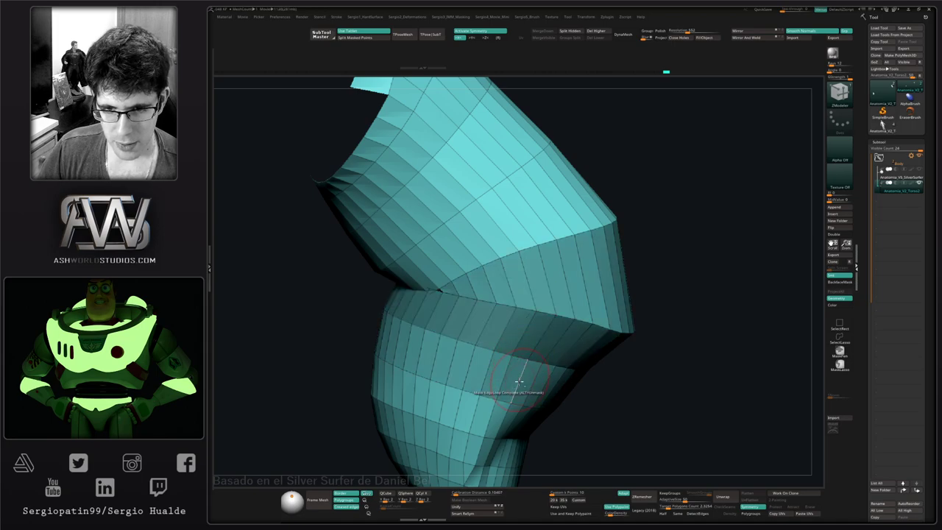
- Invert the mask so the bent joint is free, and soften the mask border
{"action": "right_click_drag", "start_coordinate": [509, 390], "coordinate": [555, 334], "text": "ctrl"}
{"action": "mouse_move", "coordinate": [595, 349]}
{"action": "left_mouse_down", "text": "ctrl"}
{"action": "mouse_move", "coordinate": [446, 309]}
{"action": "mouse_move", "coordinate": [594, 376]}
{"action": "mouse_move", "coordinate": [598, 365]}
{"action": "left_mouse_up", "text": "ctrl"}
{"action": "mouse_move", "coordinate": [541, 379]}
{"action": "right_mouse_down", "text": "ctrl"}
{"action": "mouse_move", "coordinate": [529, 325]}
{"action": "mouse_move", "coordinate": [545, 337]}
{"action": "right_mouse_up", "text": "ctrl"}
{"action": "left_click", "coordinate": [561, 361], "text": "ctrl"}
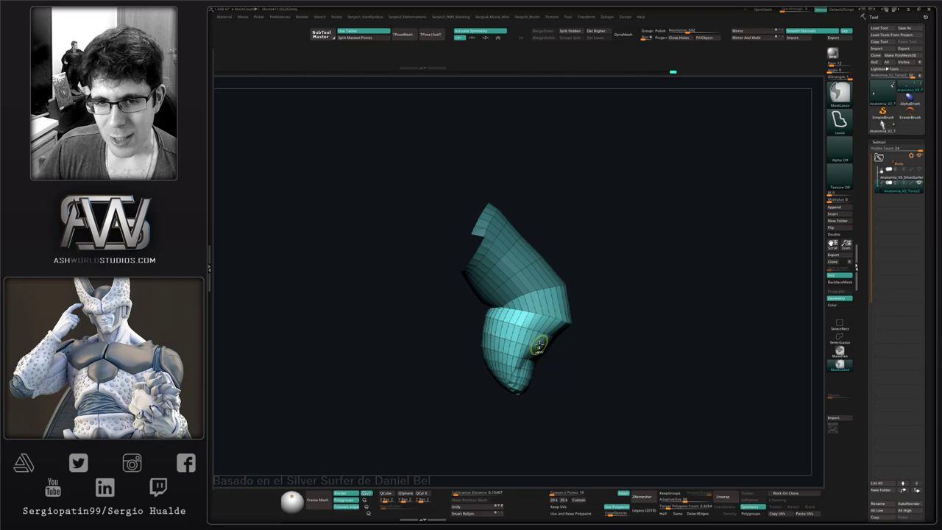
{"action": "left_click", "coordinate": [539, 341], "text": "ctrl"}
- Center the gizmo on the bent joint, adjust the joint slightly, and unhide the rest of the body
{"action": "key", "text": "w"}
{"action": "right_click_drag", "start_coordinate": [597, 307], "coordinate": [608, 307]}
{"action": "left_click", "coordinate": [541, 293], "text": "alt"}
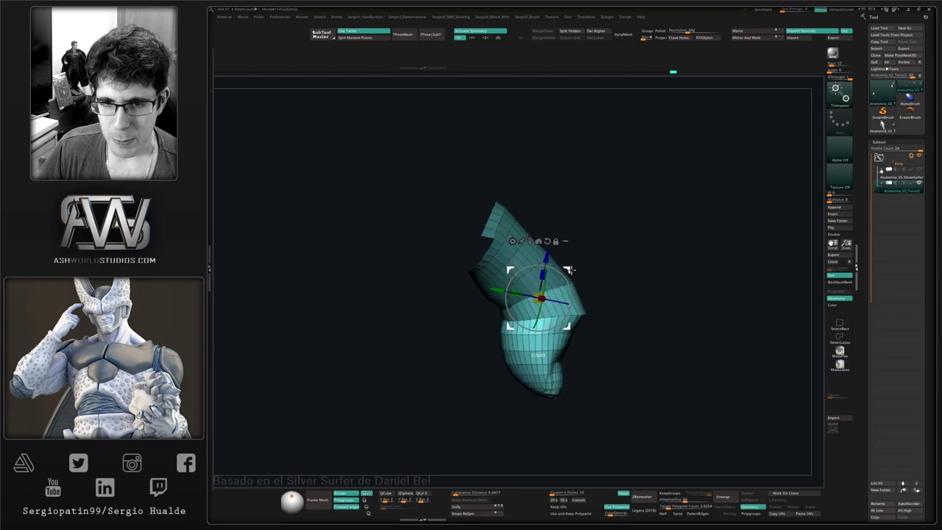
{"action": "left_click_drag", "start_coordinate": [571, 270], "coordinate": [575, 274]}
{"action": "right_click_drag", "start_coordinate": [574, 274], "coordinate": [488, 193], "text": "ctrl"}
{"action": "left_click", "coordinate": [605, 318], "text": "ctrl+shift"}
{"action": "right_click_drag", "start_coordinate": [637, 277], "coordinate": [612, 314]}
{"action": "right_click_drag", "start_coordinate": [566, 343], "coordinate": [562, 300], "text": "alt"}
{"action": "right_click_drag", "start_coordinate": [562, 300], "coordinate": [563, 426], "text": "ctrl"}
{"action": "key", "text": "q"}
{"action": "right_click_drag", "start_coordinate": [434, 315], "coordinate": [479, 326], "text": "ctrl"}
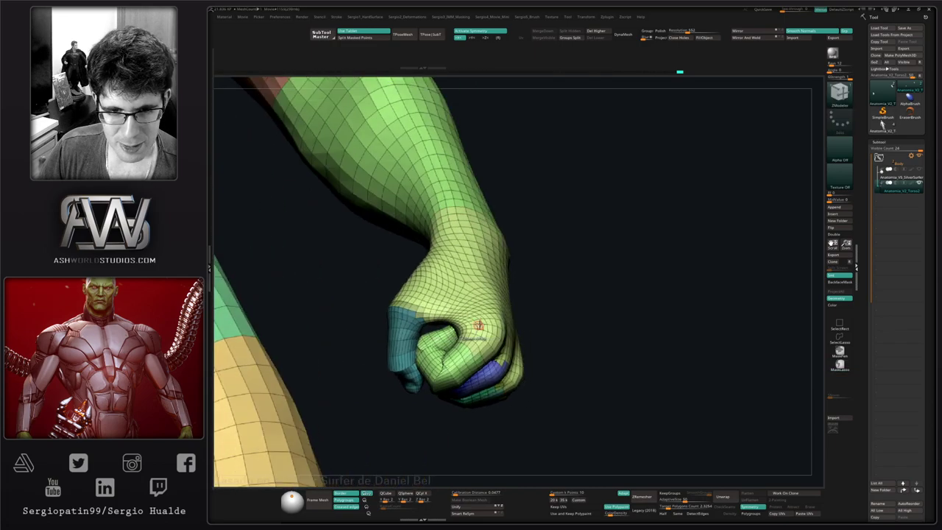
- Switch to the Clay brush and clear the mask
{"action": "key", "text": "b"}
{"action": "key", "text": "c"}
{"action": "key", "text": "l"}
{"action": "left_click_drag", "start_coordinate": [533, 340], "coordinate": [541, 346], "text": "ctrl"}
{"action": "right_click_drag", "start_coordinate": [540, 347], "coordinate": [509, 273]}
- Mask everything except the palm and back-of-hand group, and soften the mask border
{"action": "key", "text": "w"}
{"action": "left_click", "coordinate": [512, 304], "text": "ctrl"}
{"action": "key", "text": "q"}
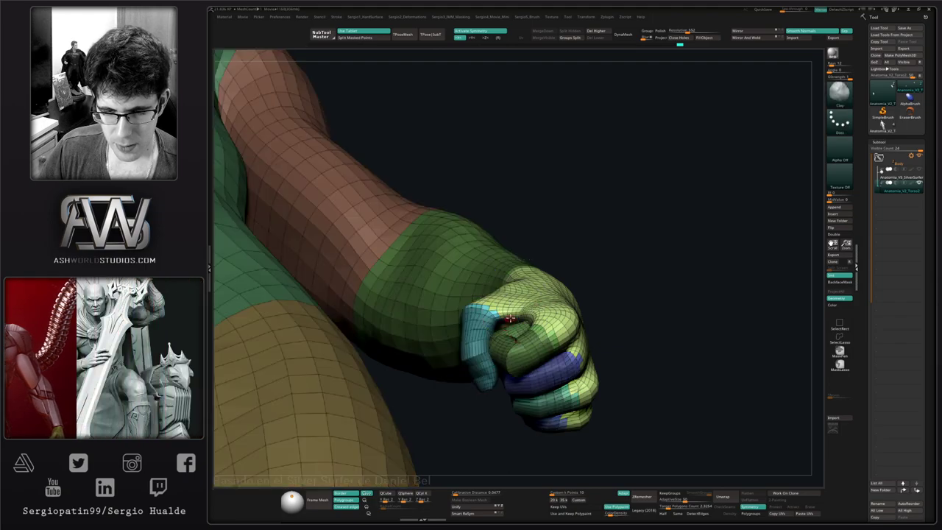
{"action": "right_click_drag", "start_coordinate": [510, 318], "coordinate": [504, 367]}
{"action": "left_click", "coordinate": [513, 339], "text": "ctrl"}
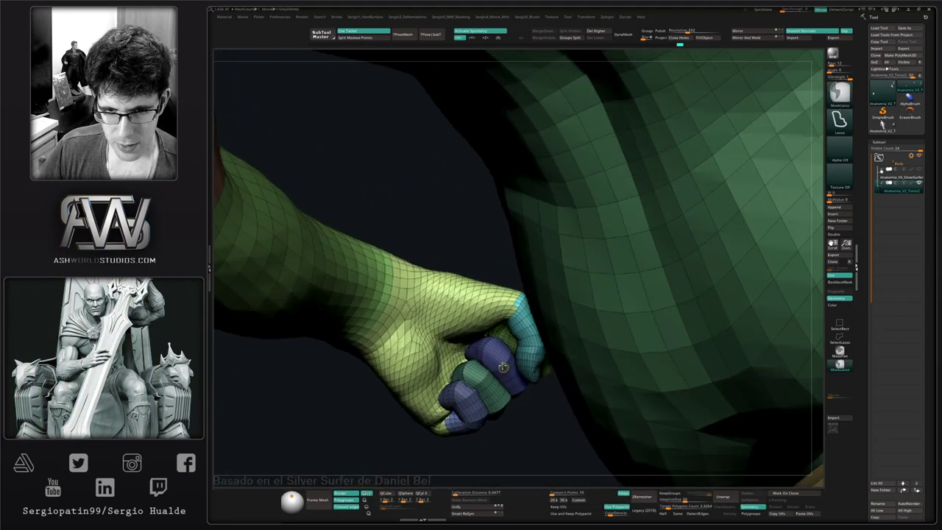
- Refine the thumb base, palm and wrist of the isolated hand from several angles with the Move brush
{"action": "mouse_move", "coordinate": [503, 366]}
{"action": "left_mouse_down"}
{"action": "mouse_move", "coordinate": [490, 269]}
{"action": "mouse_move", "coordinate": [393, 419]}
{"action": "mouse_move", "coordinate": [518, 312]}
{"action": "left_mouse_up"}
{"action": "mouse_move", "coordinate": [518, 316]}
{"action": "right_mouse_down"}
{"action": "mouse_move", "coordinate": [441, 391]}
{"action": "mouse_move", "coordinate": [521, 404]}
{"action": "right_mouse_up"}
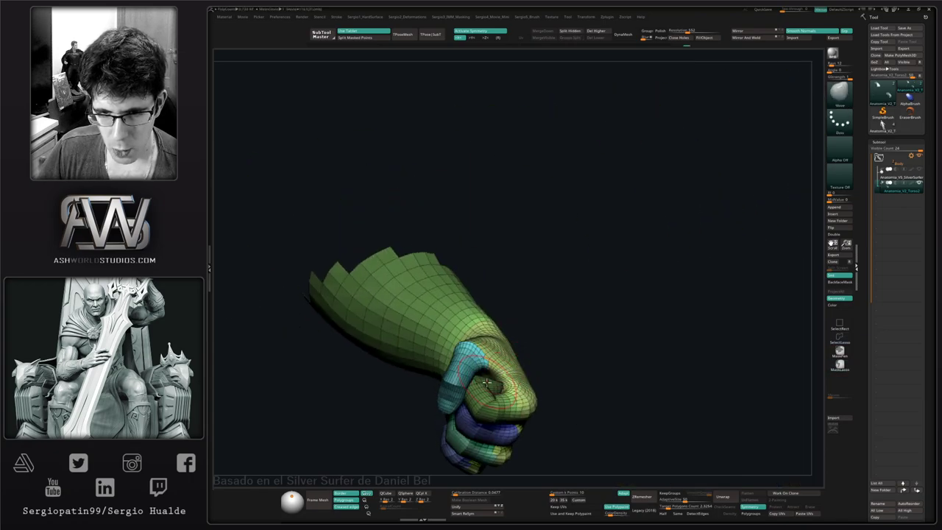
{"action": "right_click_drag", "start_coordinate": [486, 382], "coordinate": [501, 387]}
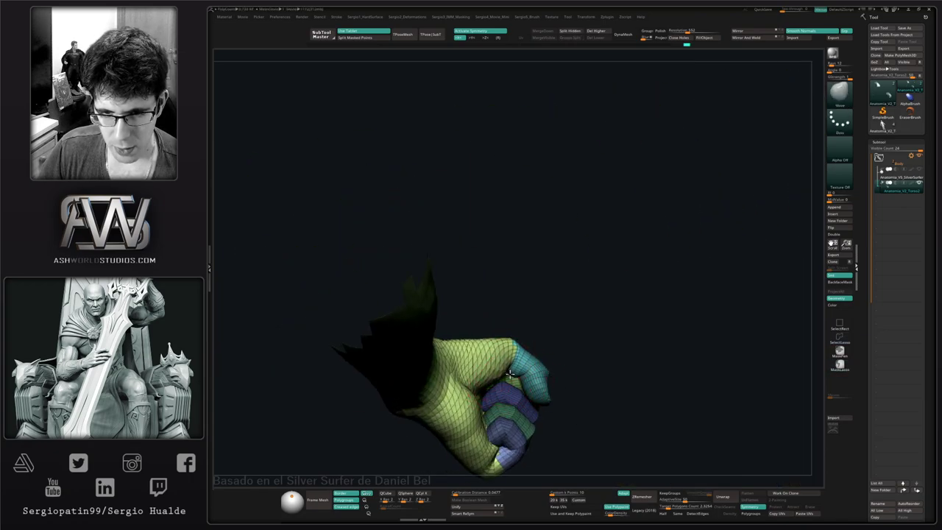
{"action": "mouse_move", "coordinate": [507, 377]}
{"action": "right_mouse_down"}
{"action": "mouse_move", "coordinate": [444, 391]}
{"action": "mouse_move", "coordinate": [520, 375]}
{"action": "mouse_move", "coordinate": [568, 426]}
{"action": "mouse_move", "coordinate": [574, 358]}
{"action": "mouse_move", "coordinate": [500, 379]}
{"action": "mouse_move", "coordinate": [517, 365]}
{"action": "mouse_move", "coordinate": [508, 383]}
{"action": "mouse_move", "coordinate": [485, 382]}
{"action": "mouse_move", "coordinate": [551, 315]}
{"action": "mouse_move", "coordinate": [476, 346]}
{"action": "right_mouse_up"}
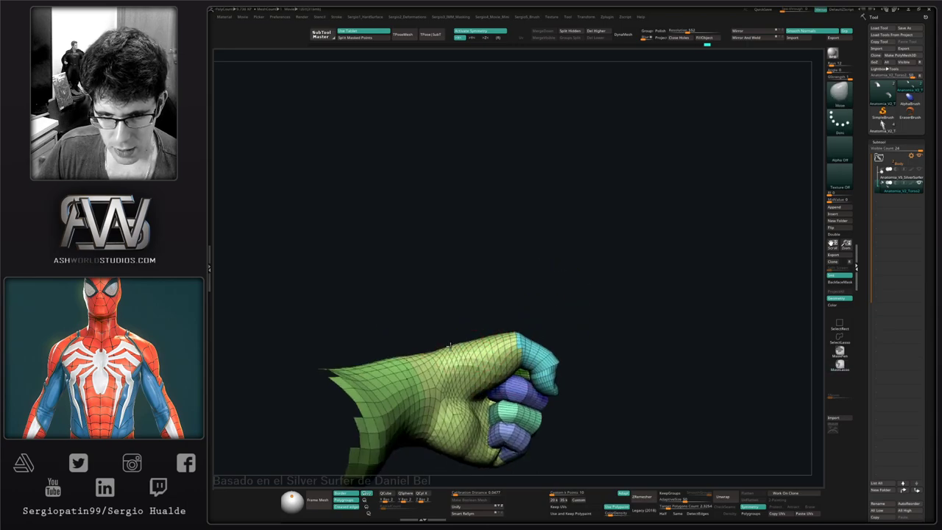
{"action": "mouse_move", "coordinate": [474, 335]}
{"action": "right_mouse_down"}
{"action": "mouse_move", "coordinate": [472, 324]}
{"action": "mouse_move", "coordinate": [470, 371]}
{"action": "mouse_move", "coordinate": [477, 346]}
{"action": "right_mouse_up"}
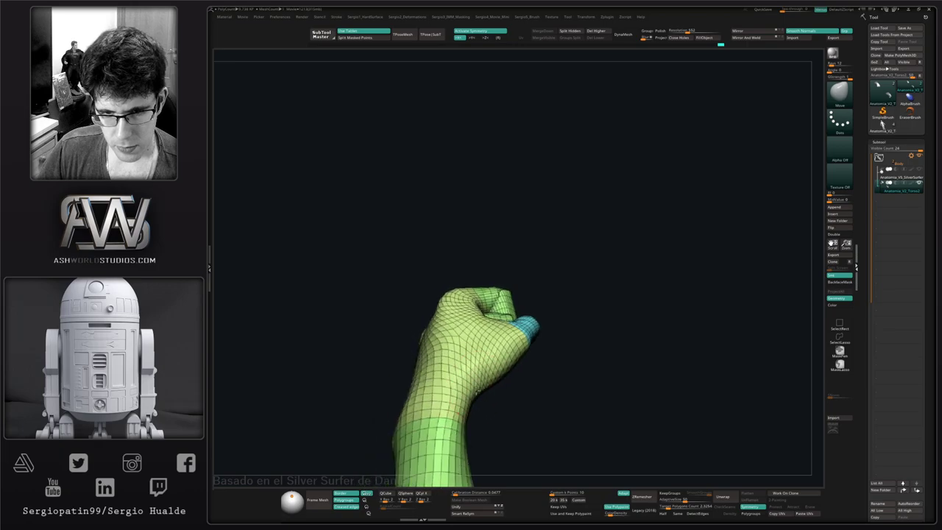
{"action": "mouse_move", "coordinate": [488, 381]}
{"action": "right_mouse_down"}
{"action": "mouse_move", "coordinate": [502, 366]}
{"action": "mouse_move", "coordinate": [497, 381]}
{"action": "mouse_move", "coordinate": [473, 380]}
{"action": "mouse_move", "coordinate": [482, 390]}
{"action": "mouse_move", "coordinate": [456, 373]}
{"action": "right_mouse_up"}
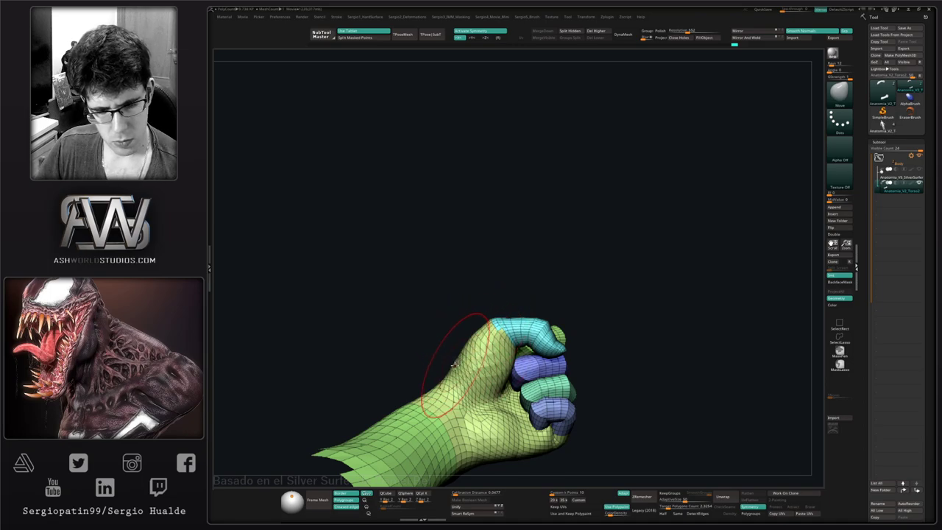
{"action": "mouse_move", "coordinate": [441, 376]}
{"action": "right_mouse_down"}
{"action": "mouse_move", "coordinate": [433, 402]}
{"action": "mouse_move", "coordinate": [391, 377]}
{"action": "right_mouse_up"}
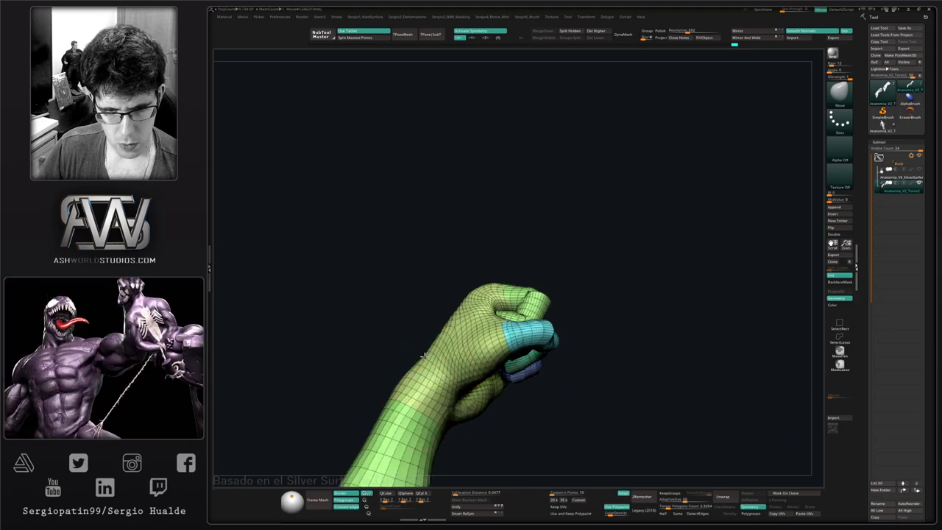
{"action": "right_click_drag", "start_coordinate": [443, 423], "coordinate": [396, 399]}
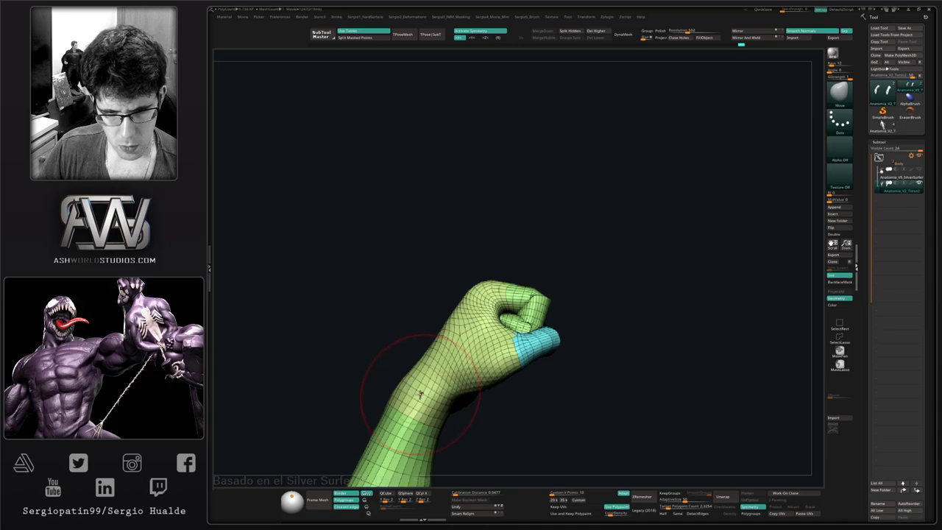
- Undo the last Move stroke on the wrist and show the whole body again
{"action": "key", "text": "ctrl+z"}
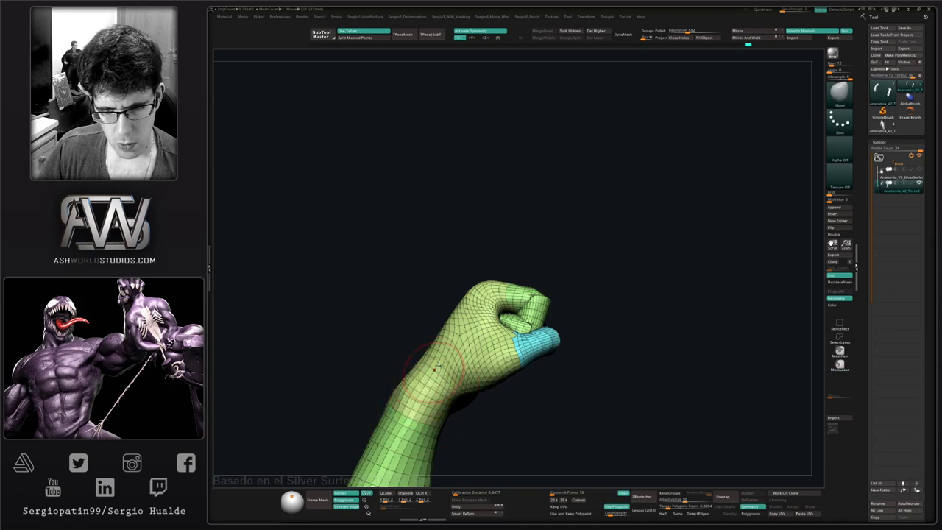
{"action": "right_click_drag", "start_coordinate": [435, 368], "coordinate": [494, 335]}
{"action": "left_click", "coordinate": [493, 405], "text": "ctrl+shift"}
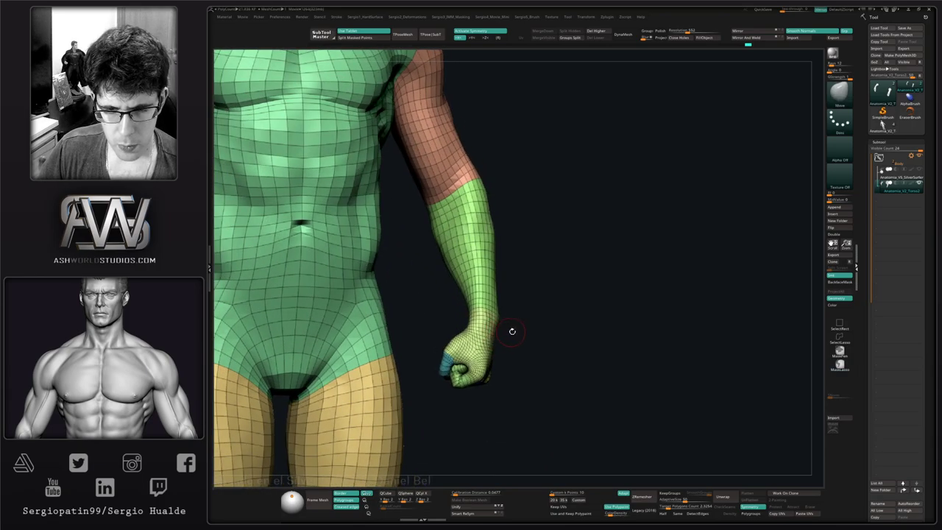
- Mask the body and arms except the hand, and soften the mask border at the wrist
{"action": "mouse_move", "coordinate": [515, 318]}
{"action": "left_mouse_down", "text": "ctrl"}
{"action": "mouse_move", "coordinate": [420, 366]}
{"action": "mouse_move", "coordinate": [532, 409]}
{"action": "left_mouse_up", "text": "ctrl"}
{"action": "left_click", "coordinate": [531, 408], "text": "ctrl"}
{"action": "left_click", "coordinate": [488, 336], "text": "ctrl"}
{"action": "left_click", "coordinate": [488, 337], "text": "ctrl"}
{"action": "left_click_drag", "start_coordinate": [511, 357], "coordinate": [525, 382], "text": "ctrl"}
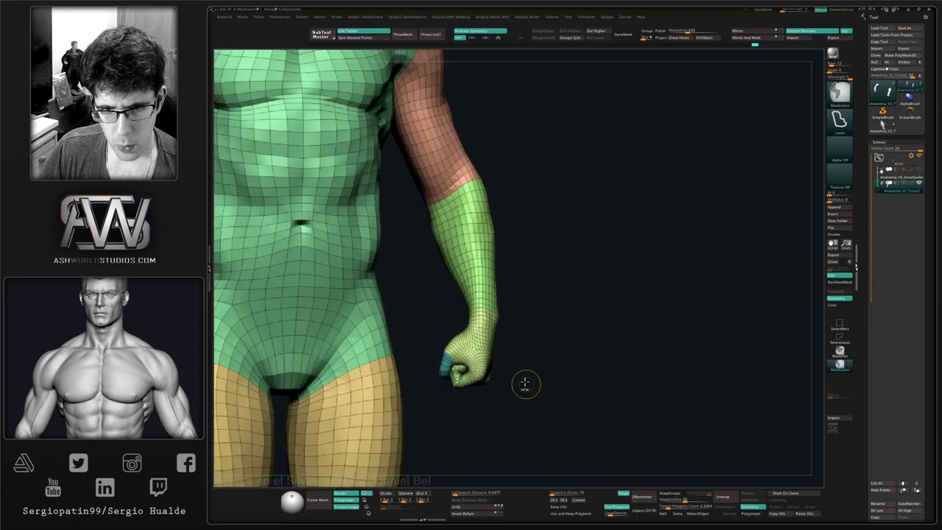
{"action": "left_click", "coordinate": [519, 340], "text": "ctrl"}
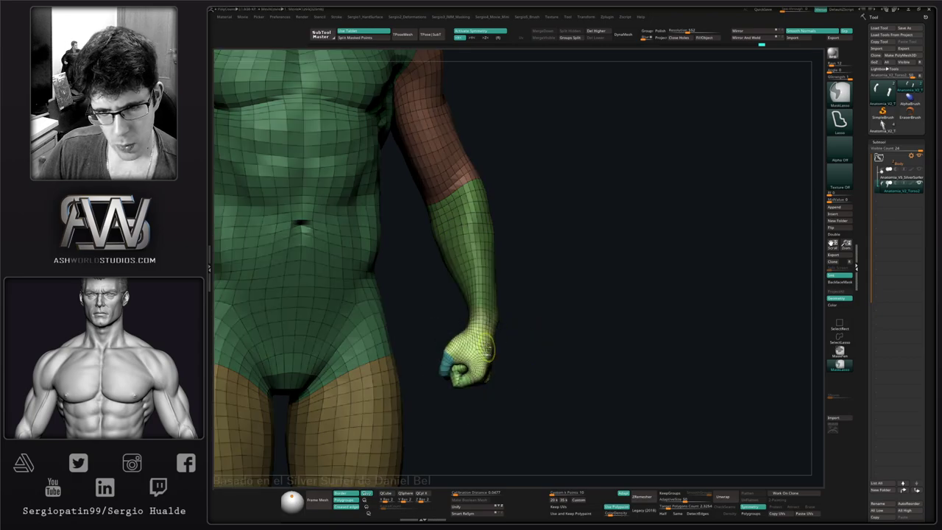
- Adjust the unmasked hand's position relative to the forearm with the gizmo centred at the wrist
{"action": "key", "text": "w"}
{"action": "right_click_drag", "start_coordinate": [527, 338], "coordinate": [498, 321]}
{"action": "left_click", "coordinate": [498, 321]}
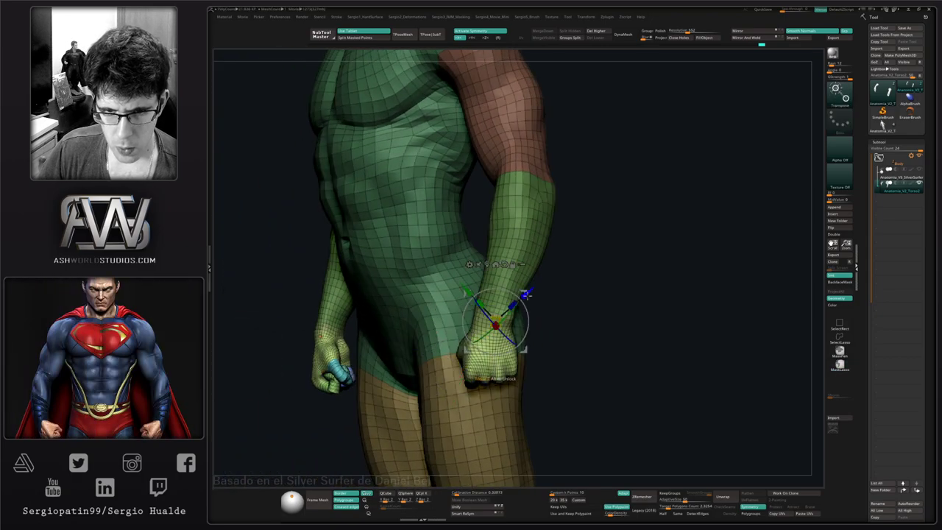
{"action": "left_click_drag", "start_coordinate": [506, 314], "coordinate": [521, 309]}
{"action": "key", "text": "q"}
{"action": "mouse_move", "coordinate": [541, 317]}
{"action": "right_mouse_down"}
{"action": "mouse_move", "coordinate": [589, 309]}
{"action": "mouse_move", "coordinate": [553, 311]}
{"action": "mouse_move", "coordinate": [523, 368]}
{"action": "mouse_move", "coordinate": [499, 358]}
{"action": "right_mouse_up"}
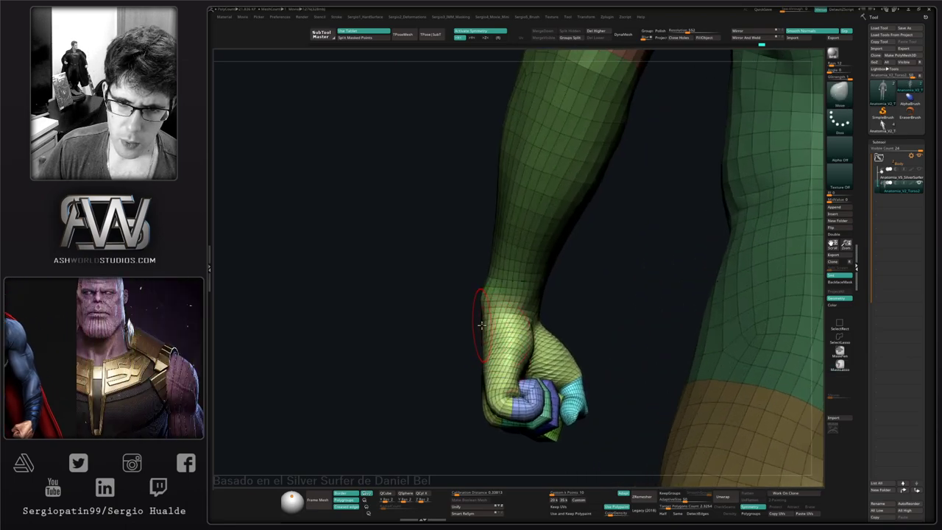
- Clear the mask and refine the transition from forearm to hand with the Clay, Smooth and Move brushes
{"action": "right_click_drag", "start_coordinate": [446, 337], "coordinate": [499, 320]}
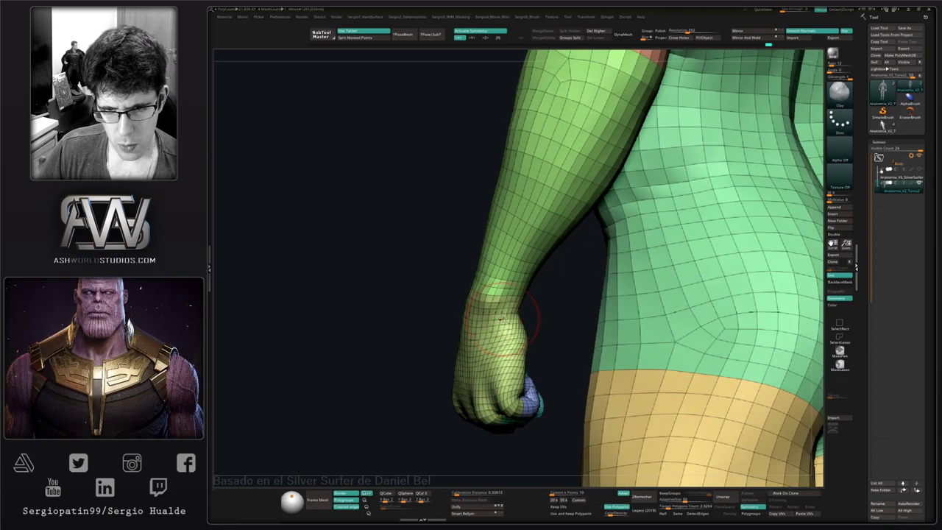
{"action": "right_click_drag", "start_coordinate": [488, 385], "coordinate": [508, 331]}
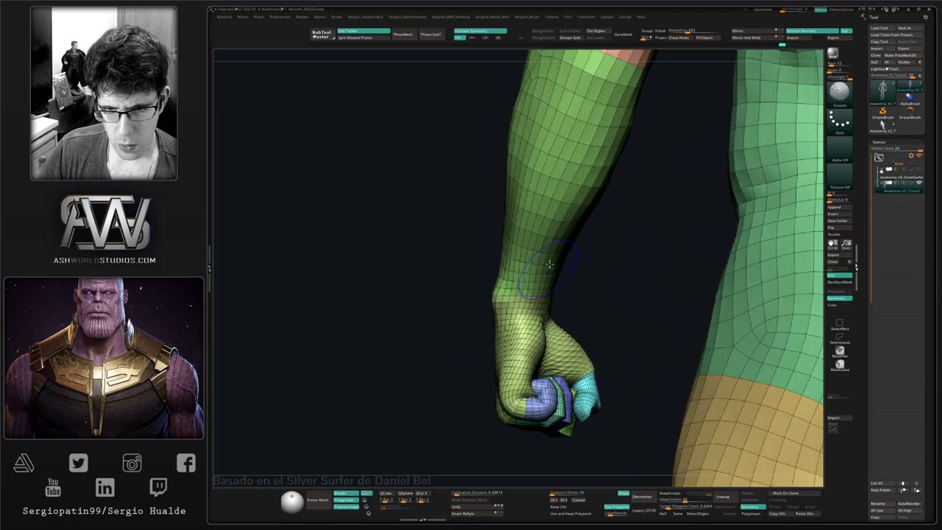
{"action": "right_click_drag", "start_coordinate": [550, 264], "coordinate": [539, 315]}
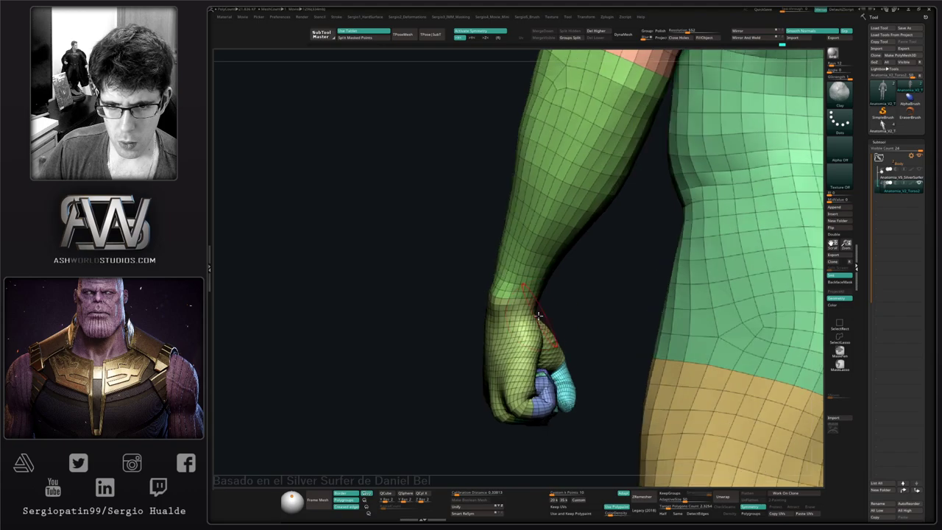
{"action": "key", "text": "b"}
{"action": "key", "text": "m"}
{"action": "key", "text": "v"}
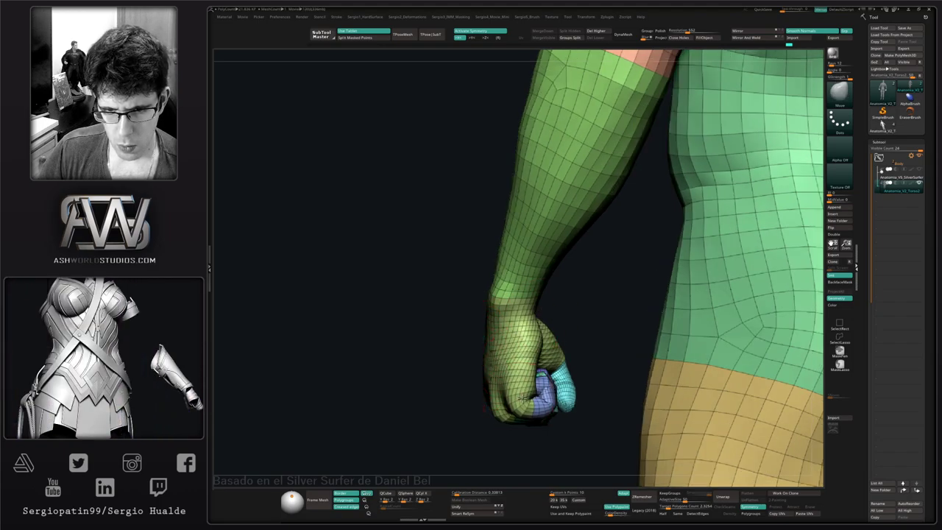
{"action": "mouse_move", "coordinate": [516, 403]}
{"action": "right_mouse_down"}
{"action": "mouse_move", "coordinate": [462, 394]}
{"action": "mouse_move", "coordinate": [467, 412]}
{"action": "right_mouse_up"}
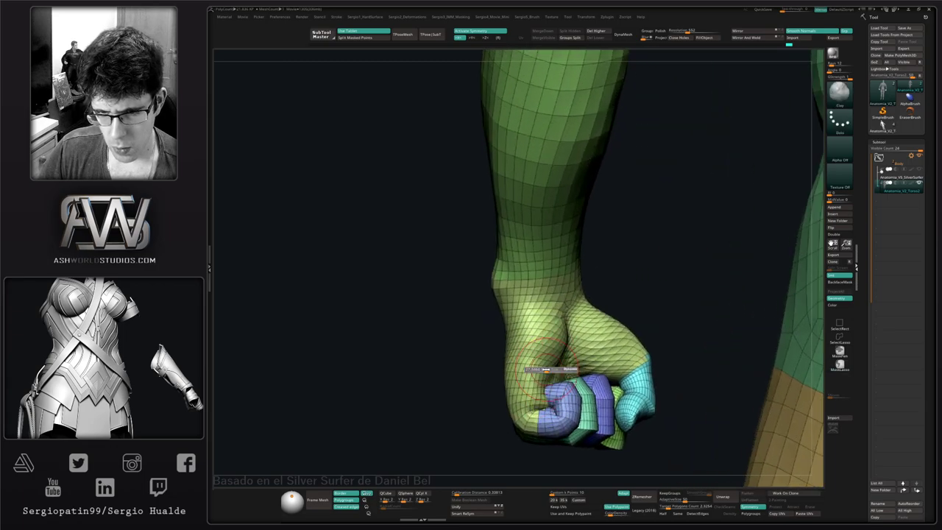
- Sculpt the volume of the palm heel on the little-finger side with the Clay brush
{"action": "key", "text": "b"}
{"action": "key", "text": "c"}
{"action": "key", "text": "l"}
{"action": "left_click_drag", "start_coordinate": [560, 349], "coordinate": [541, 386]}
{"action": "right_click_drag", "start_coordinate": [560, 354], "coordinate": [552, 333]}
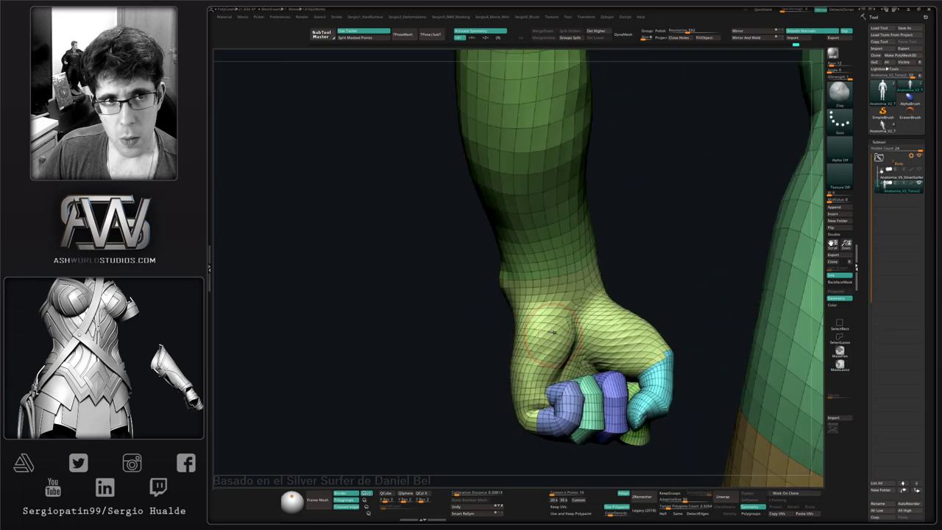
{"action": "left_click_drag", "start_coordinate": [559, 342], "coordinate": [548, 384]}
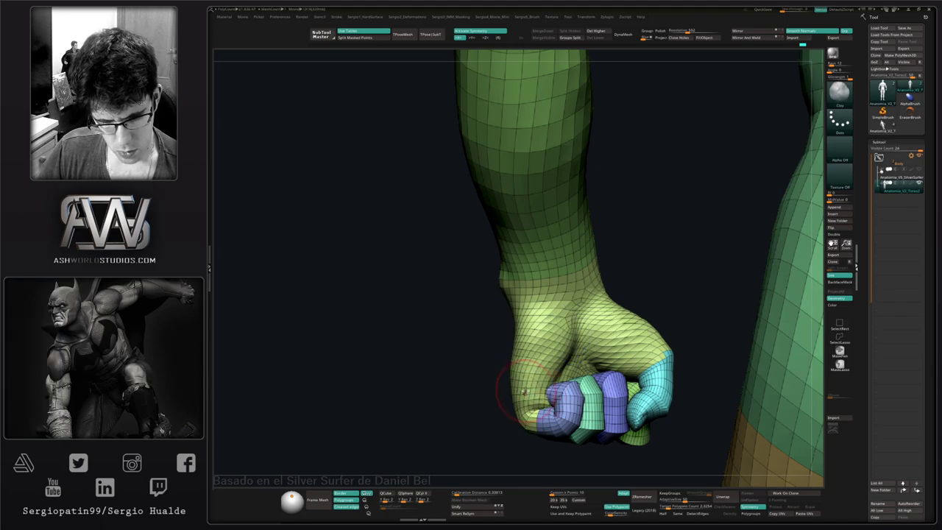
{"action": "right_click_drag", "start_coordinate": [527, 380], "coordinate": [552, 317]}
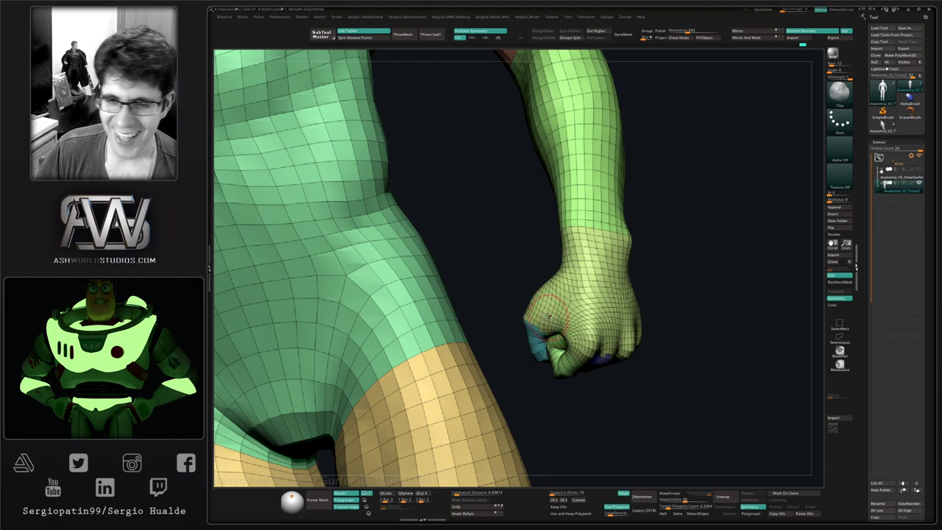
- Isolate the hands with a lasso selection and hide the thumb tip polygroup to expose the fingers
{"action": "mouse_move", "coordinate": [705, 179]}
{"action": "left_mouse_down", "text": "ctrl+shift"}
{"action": "mouse_move", "coordinate": [529, 180]}
{"action": "mouse_move", "coordinate": [671, 412]}
{"action": "left_mouse_up", "text": "ctrl+shift"}
{"action": "right_click_drag", "start_coordinate": [667, 286], "coordinate": [633, 265]}
{"action": "right_click_drag", "start_coordinate": [563, 345], "coordinate": [581, 391]}
{"action": "left_click", "coordinate": [635, 317], "text": "ctrl+shift"}
{"action": "key", "text": "ctrl+z"}
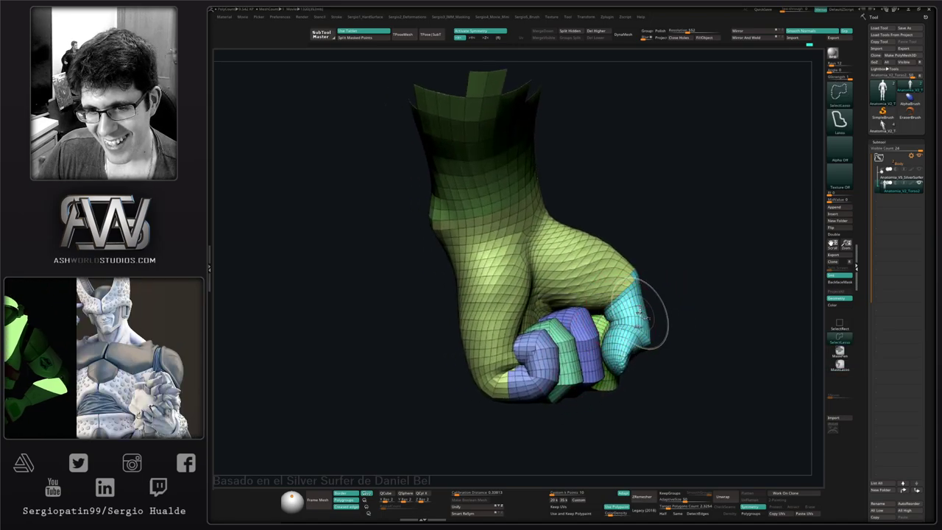
{"action": "left_click", "coordinate": [633, 317], "text": "ctrl+shift"}
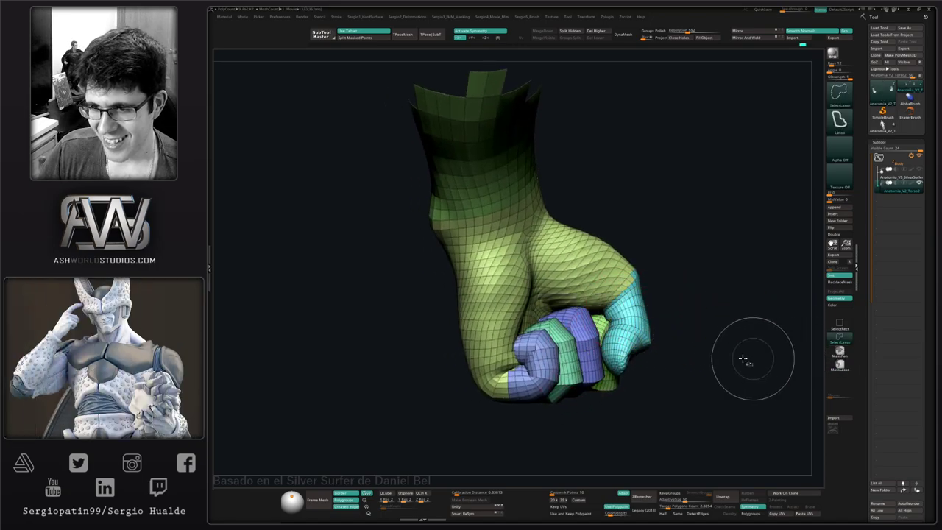
{"action": "left_click", "coordinate": [839, 324]}
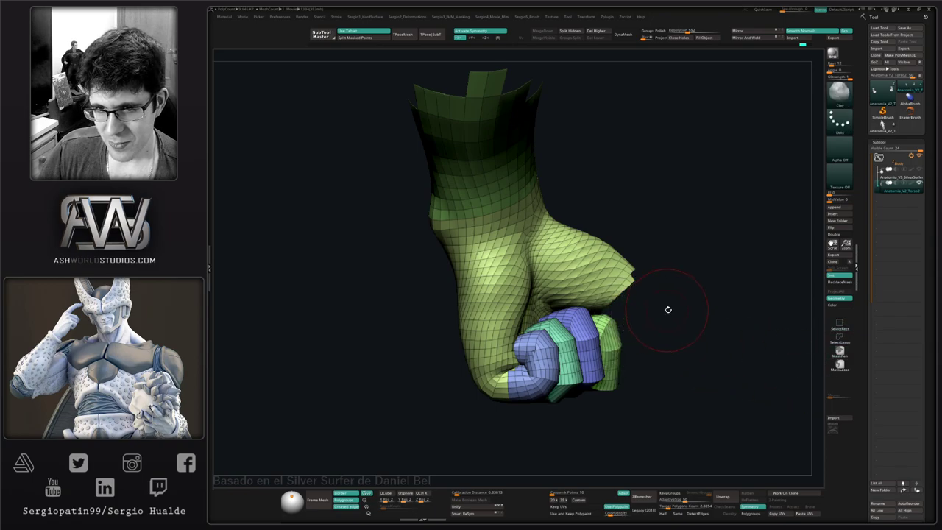
{"action": "mouse_move", "coordinate": [669, 311]}
{"action": "right_mouse_down"}
{"action": "mouse_move", "coordinate": [641, 330]}
{"action": "mouse_move", "coordinate": [646, 313]}
{"action": "mouse_move", "coordinate": [591, 351]}
{"action": "mouse_move", "coordinate": [624, 355]}
{"action": "right_mouse_up"}
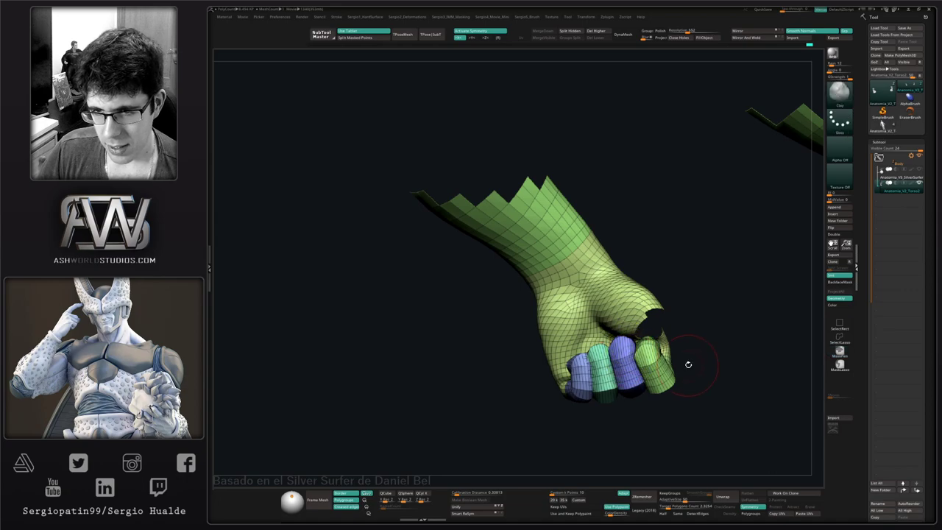
{"action": "right_click_drag", "start_coordinate": [688, 365], "coordinate": [689, 336]}
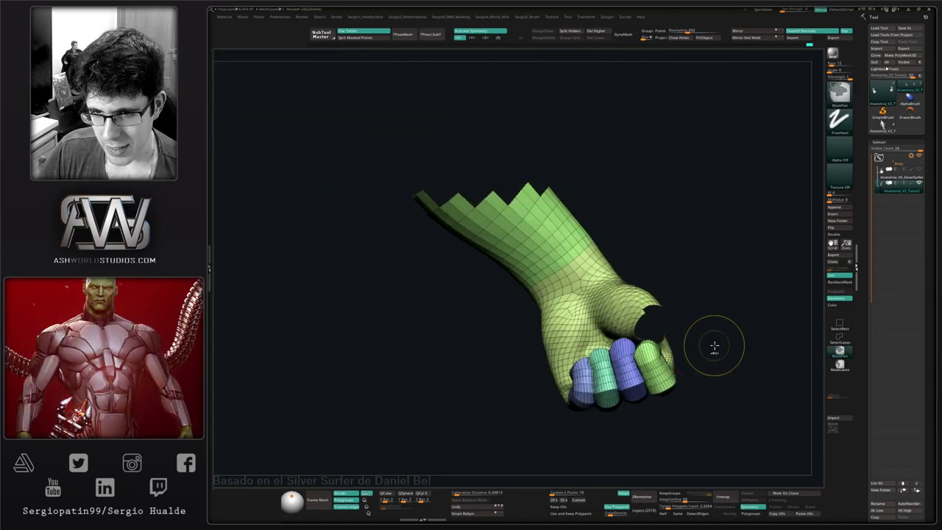
- Lasso-mask the fingers, invert the mask, and adjust the curled fingers slightly with the gizmo
{"action": "mouse_move", "coordinate": [714, 342]}
{"action": "left_mouse_down", "text": "ctrl"}
{"action": "mouse_move", "coordinate": [631, 326]}
{"action": "mouse_move", "coordinate": [538, 420]}
{"action": "left_mouse_up", "text": "ctrl"}
{"action": "left_click", "coordinate": [839, 363], "text": "ctrl"}
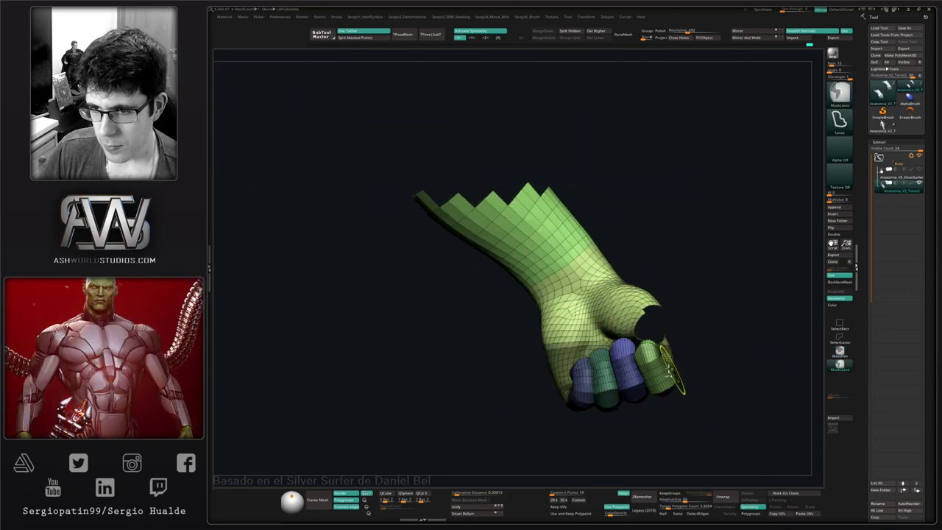
{"action": "mouse_move", "coordinate": [617, 331]}
{"action": "left_mouse_down", "text": "ctrl"}
{"action": "mouse_move", "coordinate": [530, 383]}
{"action": "mouse_move", "coordinate": [711, 391]}
{"action": "mouse_move", "coordinate": [641, 371]}
{"action": "left_mouse_up", "text": "ctrl"}
{"action": "left_click", "coordinate": [681, 401], "text": "ctrl"}
{"action": "key", "text": "w"}
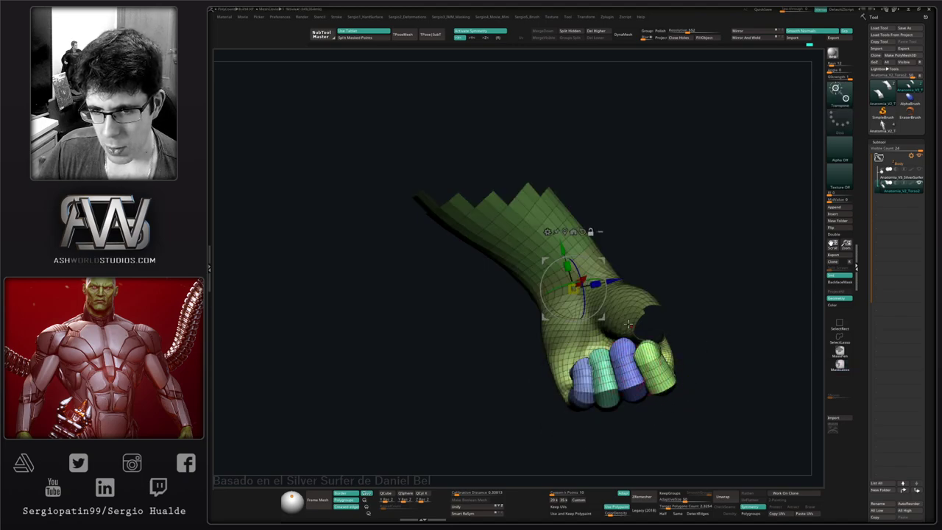
{"action": "left_click", "coordinate": [624, 346]}
{"action": "left_click_drag", "start_coordinate": [654, 338], "coordinate": [656, 342]}
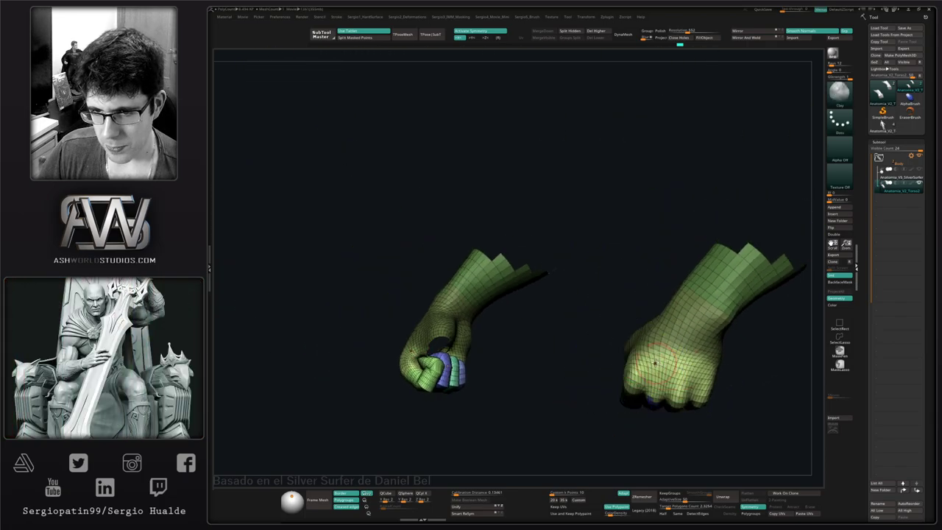
- Clear the mask and show the whole body again
{"action": "left_click_drag", "start_coordinate": [743, 368], "coordinate": [684, 398]}
{"action": "left_click", "coordinate": [683, 399], "text": "ctrl+shift"}
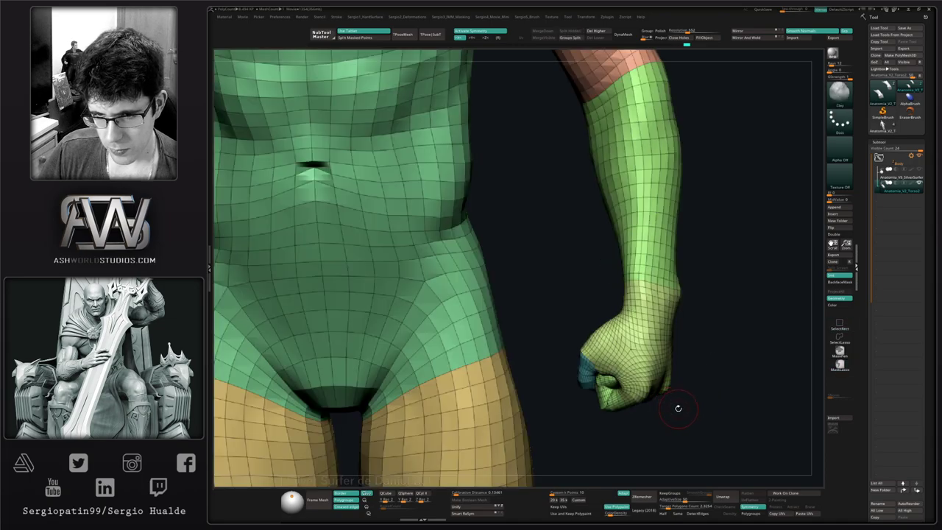
{"action": "right_click_drag", "start_coordinate": [678, 409], "coordinate": [626, 375]}
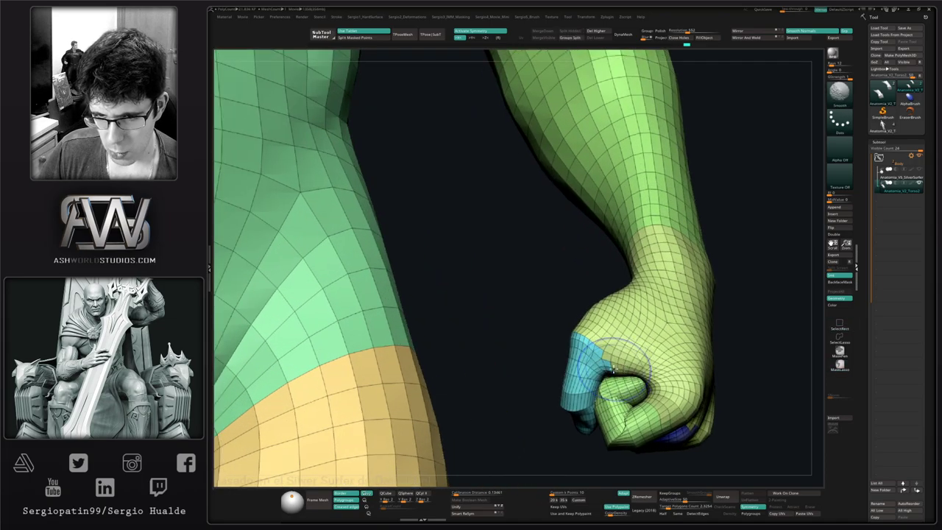
- Reshape the thumb base, knuckles and outer edge of the fist with the Move brush from several angles
{"action": "key", "text": "b"}
{"action": "key", "text": "m"}
{"action": "key", "text": "t"}
{"action": "mouse_move", "coordinate": [618, 373]}
{"action": "right_mouse_down"}
{"action": "mouse_move", "coordinate": [632, 366]}
{"action": "mouse_move", "coordinate": [617, 357]}
{"action": "mouse_move", "coordinate": [602, 295]}
{"action": "mouse_move", "coordinate": [607, 321]}
{"action": "mouse_move", "coordinate": [648, 279]}
{"action": "mouse_move", "coordinate": [672, 315]}
{"action": "right_mouse_up"}
{"action": "key", "text": "s"}
{"action": "mouse_move", "coordinate": [676, 357]}
{"action": "right_mouse_down"}
{"action": "mouse_move", "coordinate": [666, 366]}
{"action": "mouse_move", "coordinate": [700, 361]}
{"action": "mouse_move", "coordinate": [665, 358]}
{"action": "mouse_move", "coordinate": [672, 441]}
{"action": "mouse_move", "coordinate": [652, 425]}
{"action": "mouse_move", "coordinate": [646, 376]}
{"action": "mouse_move", "coordinate": [692, 388]}
{"action": "right_mouse_up"}
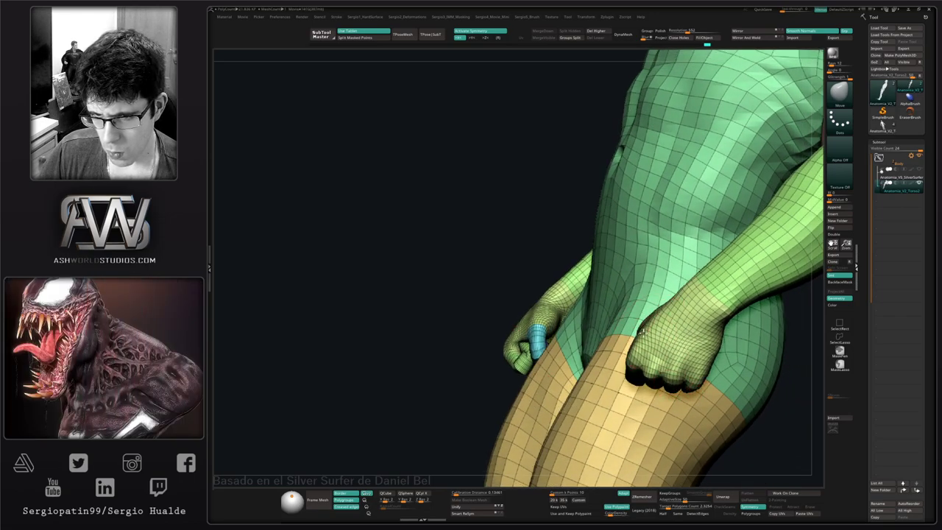
{"action": "mouse_move", "coordinate": [677, 344]}
{"action": "right_mouse_down"}
{"action": "mouse_move", "coordinate": [633, 361]}
{"action": "mouse_move", "coordinate": [732, 335]}
{"action": "right_mouse_up"}
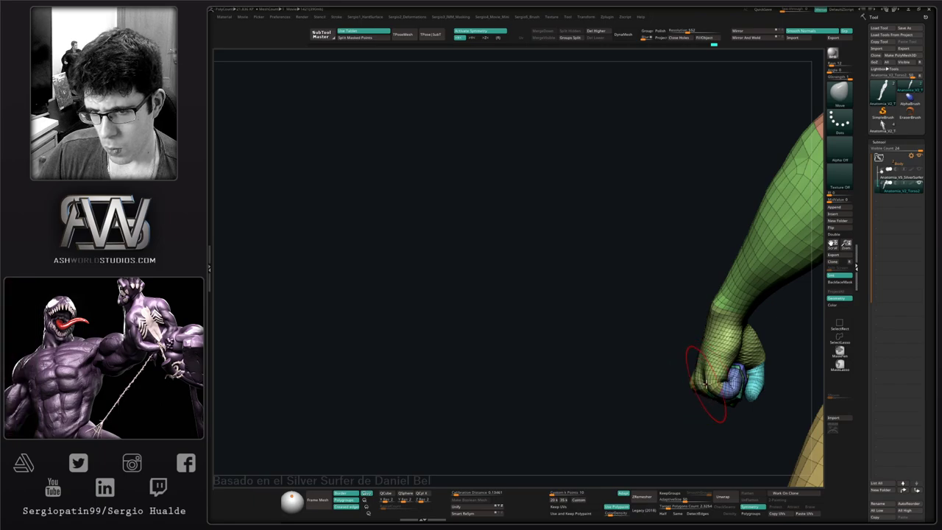
{"action": "right_click_drag", "start_coordinate": [699, 388], "coordinate": [714, 378]}
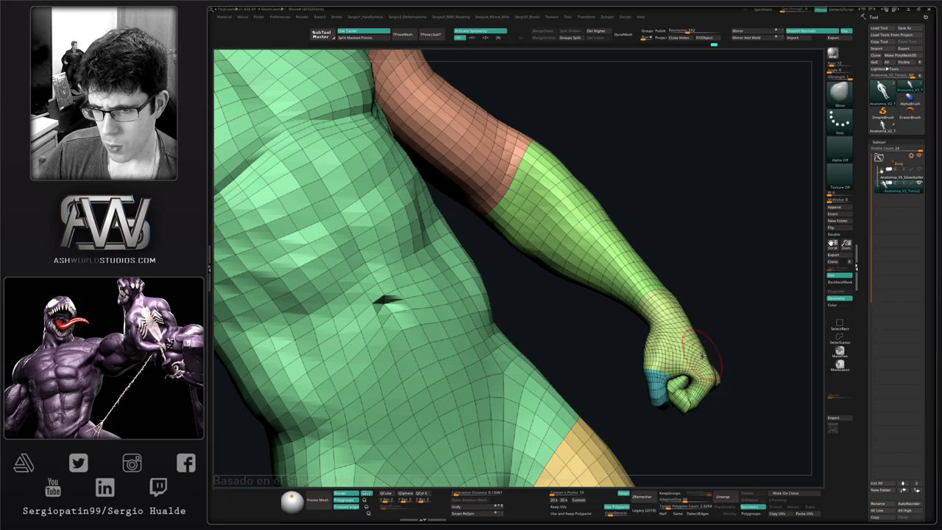
- Isolate the hands without the polygroup wireframe and sculpt the knuckles with the Clay brush
{"action": "mouse_move", "coordinate": [701, 355]}
{"action": "right_mouse_down", "text": "ctrl"}
{"action": "mouse_move", "coordinate": [694, 347]}
{"action": "mouse_move", "coordinate": [707, 349]}
{"action": "right_mouse_up", "text": "ctrl"}
{"action": "left_click_drag", "start_coordinate": [738, 276], "coordinate": [663, 404], "text": "ctrl+shift"}
{"action": "mouse_move", "coordinate": [662, 404]}
{"action": "right_mouse_down"}
{"action": "mouse_move", "coordinate": [658, 389]}
{"action": "mouse_move", "coordinate": [688, 359]}
{"action": "mouse_move", "coordinate": [700, 360]}
{"action": "mouse_move", "coordinate": [690, 387]}
{"action": "mouse_move", "coordinate": [664, 382]}
{"action": "right_mouse_up"}
{"action": "key", "text": "shift+f"}
{"action": "key", "text": "b"}
{"action": "key", "text": "c"}
{"action": "key", "text": "l"}
{"action": "left_click_drag", "start_coordinate": [670, 388], "coordinate": [661, 390]}
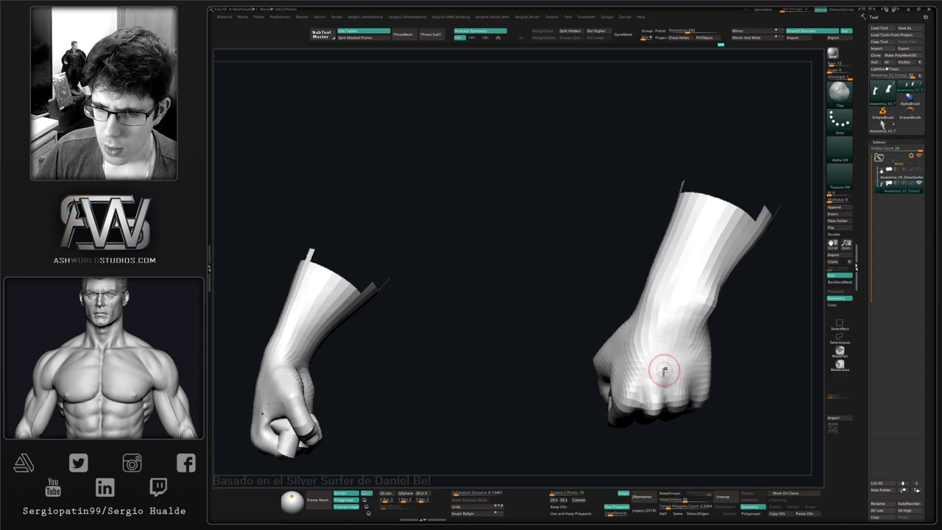
- Show the whole body and raise its subdivision level to review the fists
{"action": "right_click_drag", "start_coordinate": [667, 339], "coordinate": [697, 387], "text": "ctrl"}
{"action": "left_click", "coordinate": [696, 387], "text": "ctrl+shift"}
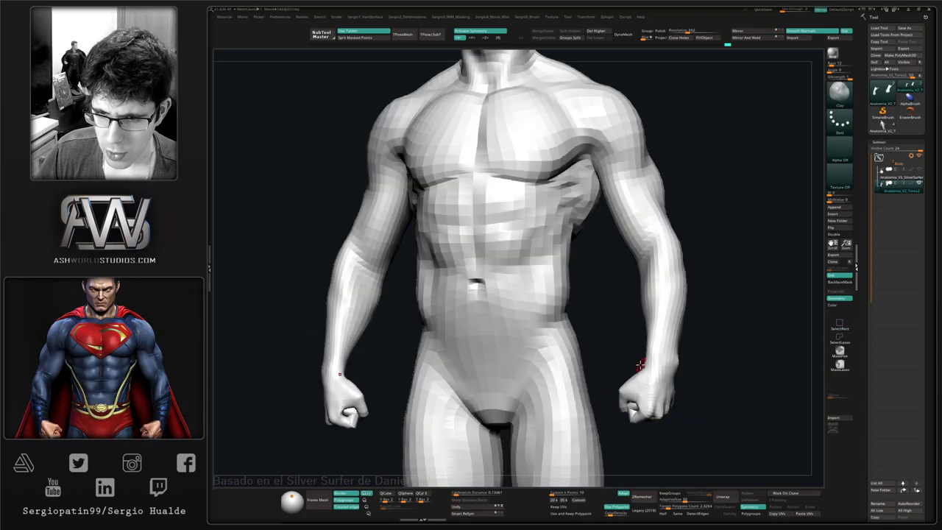
{"action": "right_click_drag", "start_coordinate": [640, 365], "coordinate": [616, 345]}
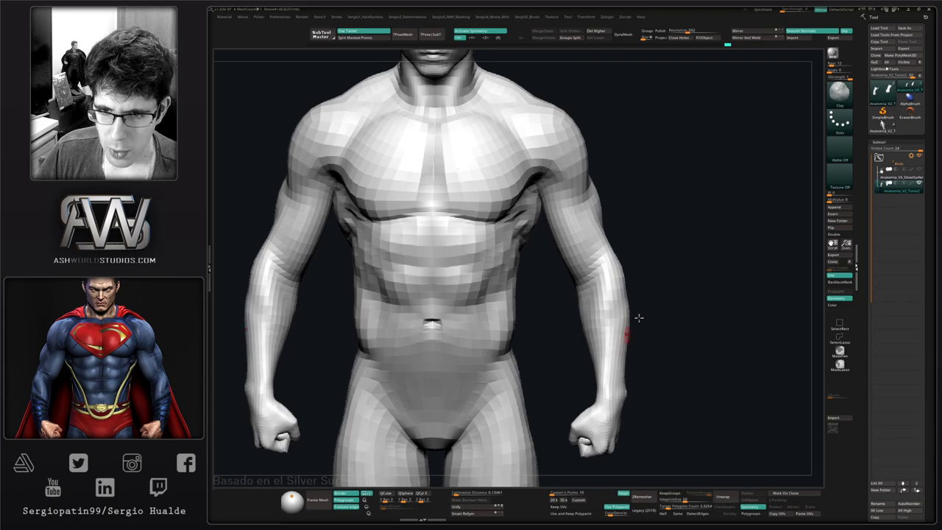
{"action": "key", "text": "d"}
{"action": "key", "text": "f"}
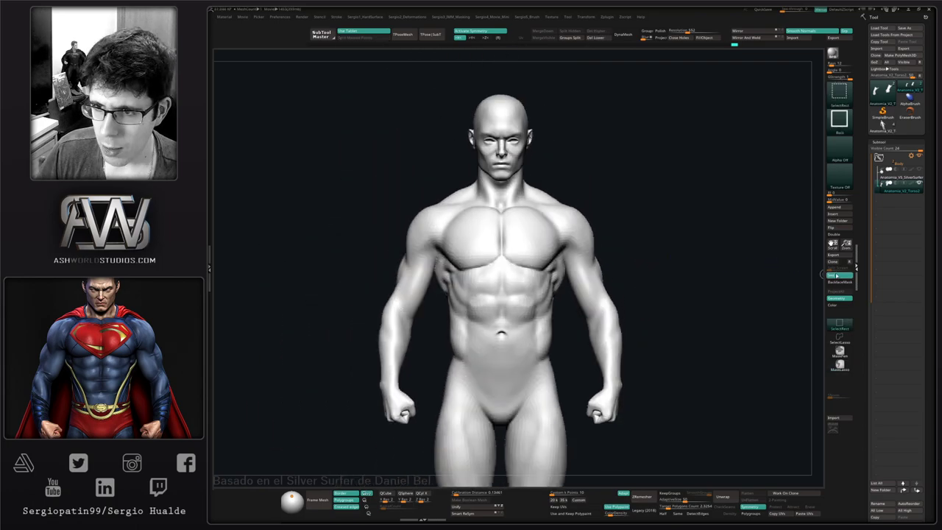
- Isolate both arms with a lasso selection and check their polygroups with the wireframe display
{"action": "left_click", "coordinate": [839, 339]}
{"action": "mouse_move", "coordinate": [553, 180]}
{"action": "left_mouse_down", "text": "ctrl+shift"}
{"action": "mouse_move", "coordinate": [635, 193]}
{"action": "mouse_move", "coordinate": [551, 281]}
{"action": "mouse_move", "coordinate": [565, 360]}
{"action": "mouse_move", "coordinate": [673, 243]}
{"action": "mouse_move", "coordinate": [647, 206]}
{"action": "left_mouse_up", "text": "ctrl+shift"}
{"action": "mouse_move", "coordinate": [627, 312]}
{"action": "right_mouse_down"}
{"action": "mouse_move", "coordinate": [595, 298]}
{"action": "mouse_move", "coordinate": [571, 242]}
{"action": "mouse_move", "coordinate": [566, 288]}
{"action": "right_mouse_up"}
{"action": "key", "text": "shift+f"}
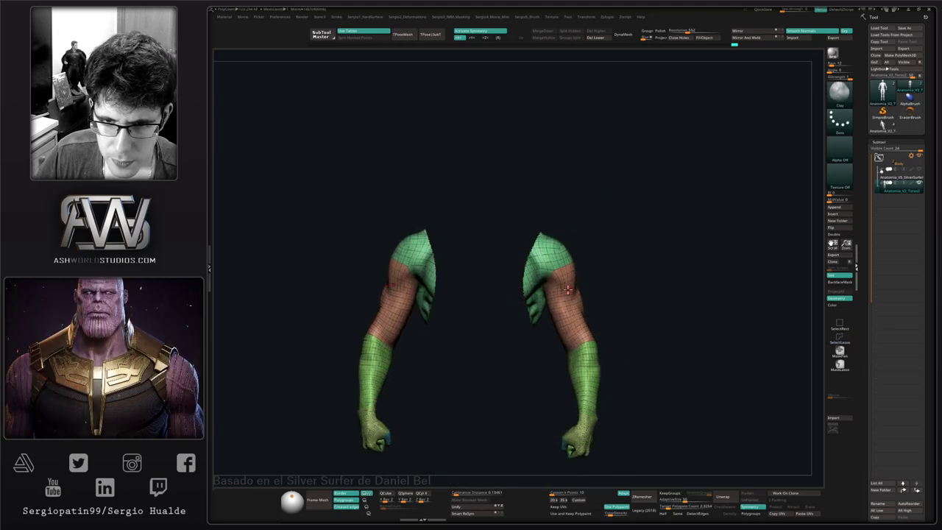
{"action": "key", "text": "shift+f"}
{"action": "key", "text": "w"}
{"action": "left_click", "coordinate": [567, 306], "text": "ctrl"}
{"action": "key", "text": "q"}
{"action": "mouse_move", "coordinate": [639, 319]}
{"action": "left_mouse_down", "text": "ctrl+alt"}
{"action": "mouse_move", "coordinate": [526, 402]}
{"action": "mouse_move", "coordinate": [642, 434]}
{"action": "left_mouse_up", "text": "ctrl+alt"}
{"action": "key", "text": "shift+d"}
{"action": "key", "text": "shift+d"}
{"action": "left_click", "coordinate": [583, 329], "text": "ctrl"}
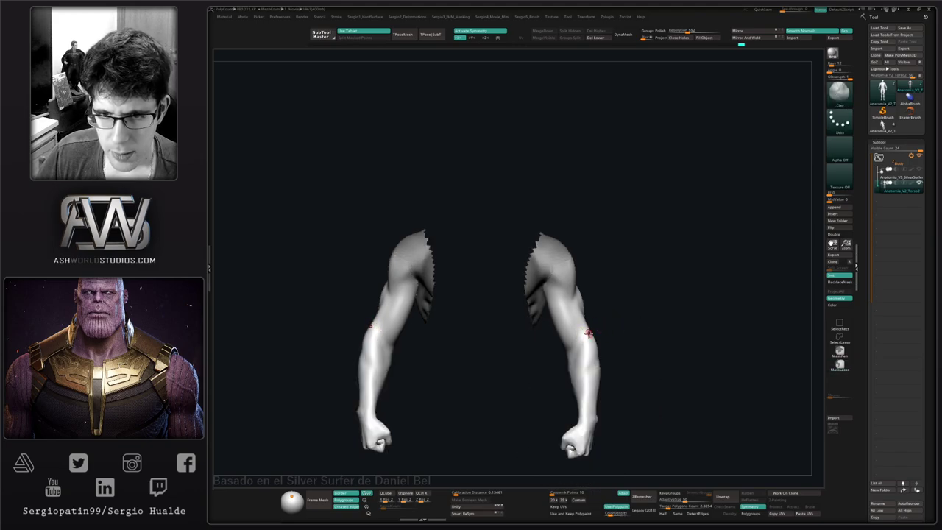
- Build up and smooth the area where the deltoid meets the upper arm on the isolated arms, using the Clay brush
{"action": "right_click_drag", "start_coordinate": [588, 333], "coordinate": [574, 317]}
{"action": "right_click_drag", "start_coordinate": [555, 270], "coordinate": [578, 274]}
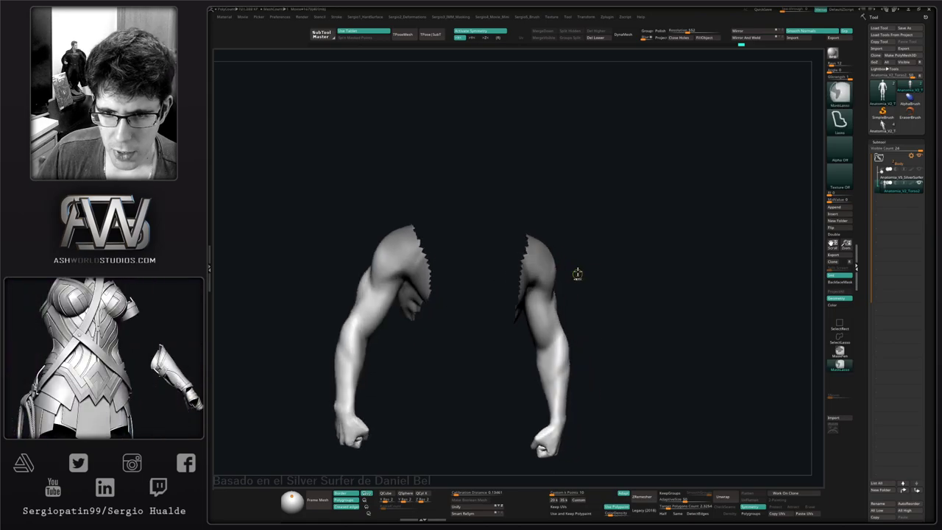
{"action": "left_click_drag", "start_coordinate": [578, 273], "coordinate": [568, 267], "text": "ctrl"}
{"action": "right_click_drag", "start_coordinate": [567, 267], "coordinate": [570, 291], "text": "ctrl"}
{"action": "right_click_drag", "start_coordinate": [570, 291], "coordinate": [561, 295]}
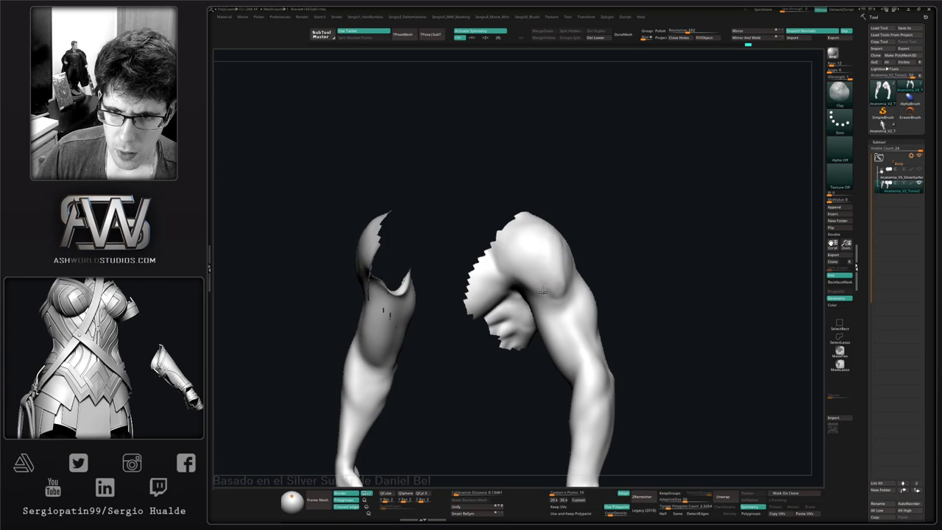
{"action": "left_click_drag", "start_coordinate": [543, 292], "coordinate": [547, 254]}
{"action": "mouse_move", "coordinate": [545, 313]}
{"action": "left_mouse_down"}
{"action": "mouse_move", "coordinate": [542, 257]}
{"action": "mouse_move", "coordinate": [554, 311]}
{"action": "left_mouse_up"}
{"action": "key", "text": "shift"}
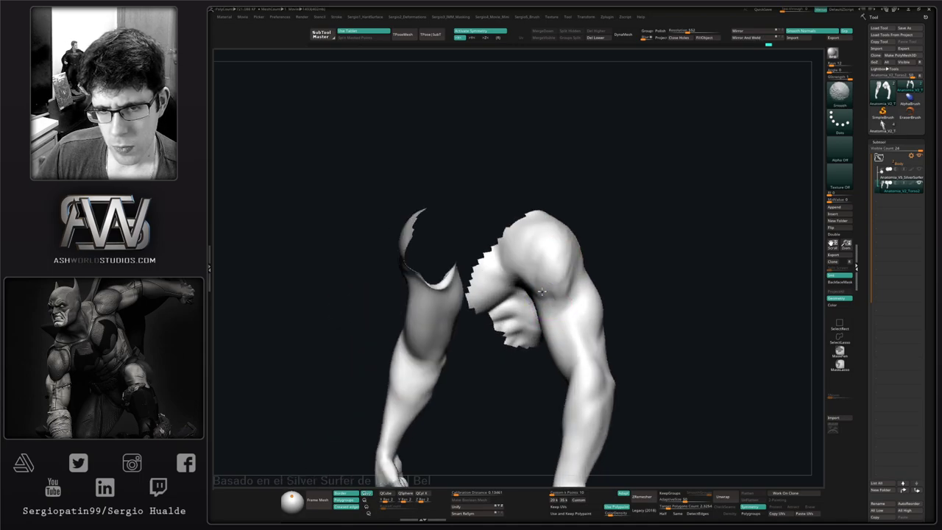
{"action": "right_click_drag", "start_coordinate": [536, 299], "coordinate": [549, 293]}
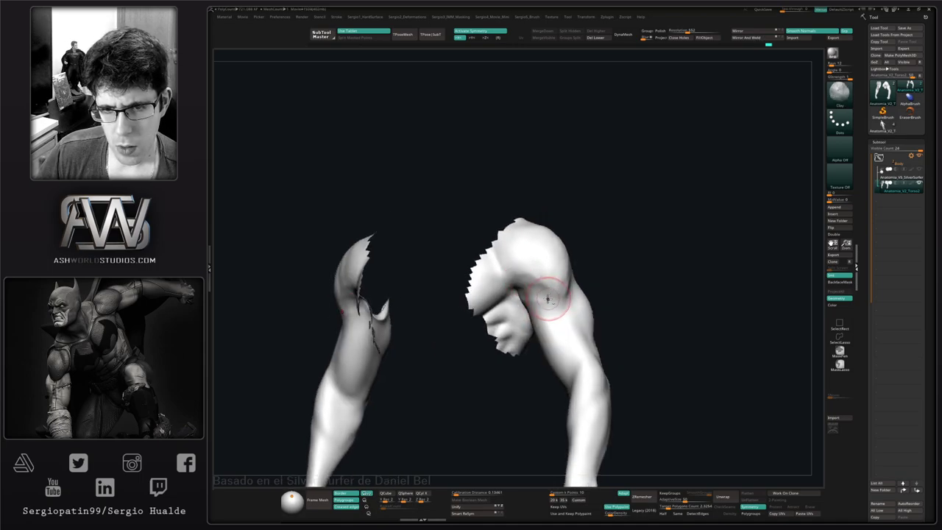
{"action": "mouse_move", "coordinate": [548, 298]}
{"action": "left_mouse_down"}
{"action": "mouse_move", "coordinate": [555, 289]}
{"action": "mouse_move", "coordinate": [541, 304]}
{"action": "left_mouse_up"}
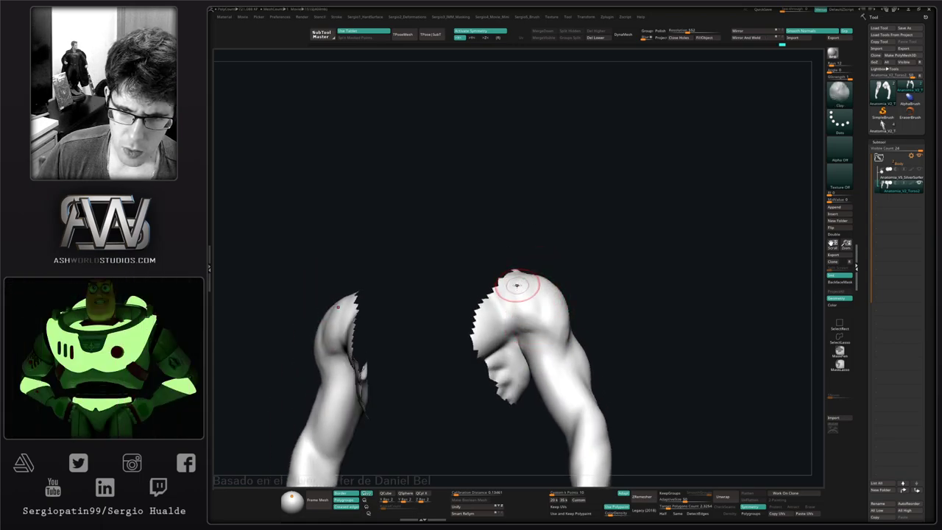
- Reveal the hidden parts of the body and isolate the torso and arms with lasso selections
{"action": "mouse_move", "coordinate": [538, 296]}
{"action": "left_mouse_down"}
{"action": "mouse_move", "coordinate": [551, 314]}
{"action": "mouse_move", "coordinate": [582, 290]}
{"action": "mouse_move", "coordinate": [582, 317]}
{"action": "mouse_move", "coordinate": [549, 322]}
{"action": "mouse_move", "coordinate": [608, 325]}
{"action": "mouse_move", "coordinate": [589, 294]}
{"action": "left_mouse_up"}
{"action": "left_click", "coordinate": [579, 319], "text": "ctrl+shift"}
{"action": "mouse_move", "coordinate": [557, 244]}
{"action": "left_mouse_down", "text": "ctrl+shift"}
{"action": "mouse_move", "coordinate": [489, 350]}
{"action": "mouse_move", "coordinate": [562, 456]}
{"action": "mouse_move", "coordinate": [608, 292]}
{"action": "left_mouse_up", "text": "ctrl+shift"}
{"action": "mouse_move", "coordinate": [536, 374]}
{"action": "left_mouse_down", "text": "ctrl+alt+shift"}
{"action": "mouse_move", "coordinate": [522, 439]}
{"action": "mouse_move", "coordinate": [538, 365]}
{"action": "left_mouse_up", "text": "ctrl+alt+shift"}
{"action": "mouse_move", "coordinate": [538, 328]}
{"action": "left_mouse_down", "text": "alt"}
{"action": "mouse_move", "coordinate": [500, 378]}
{"action": "mouse_move", "coordinate": [508, 427]}
{"action": "mouse_move", "coordinate": [517, 338]}
{"action": "left_mouse_up", "text": "alt"}
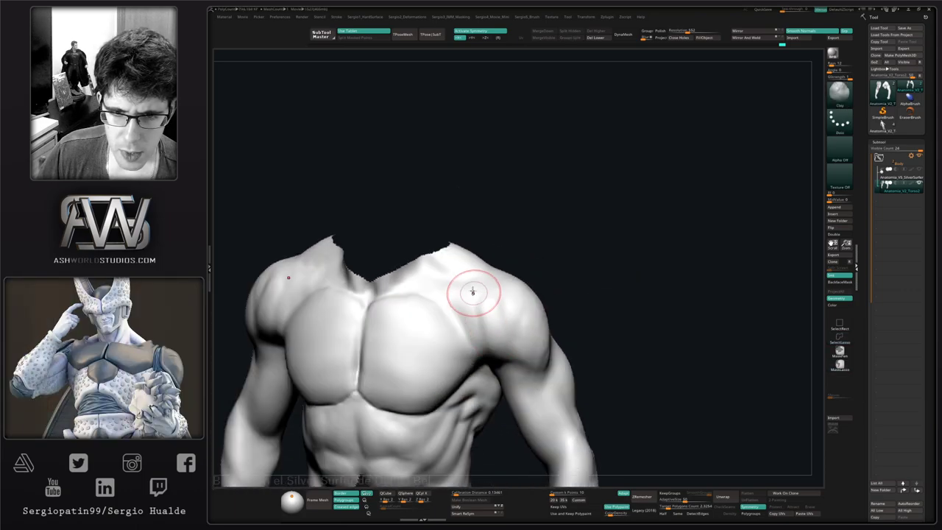
- Sculpt the front of the deltoid and the armpit fold beside the chest with the Clay brush and smooth them
{"action": "left_click_drag", "start_coordinate": [463, 304], "coordinate": [473, 286]}
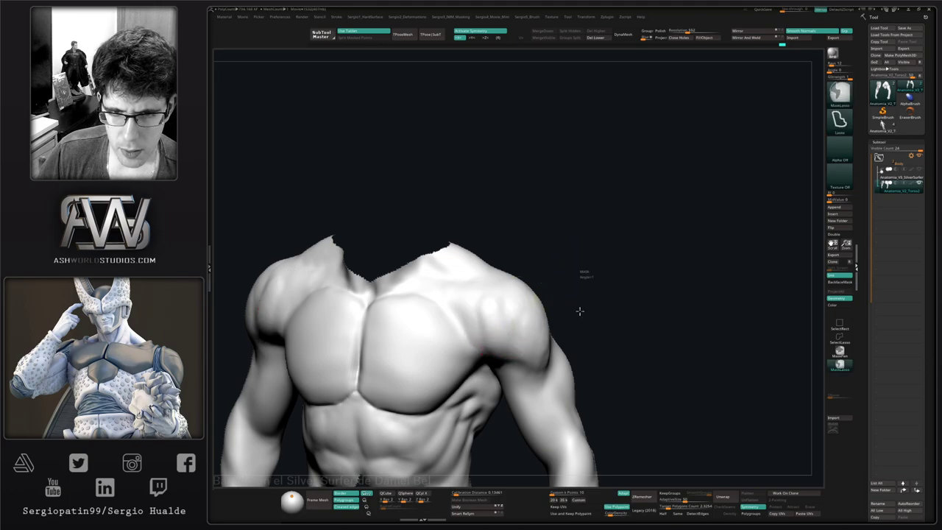
{"action": "left_click_drag", "start_coordinate": [478, 319], "coordinate": [486, 331]}
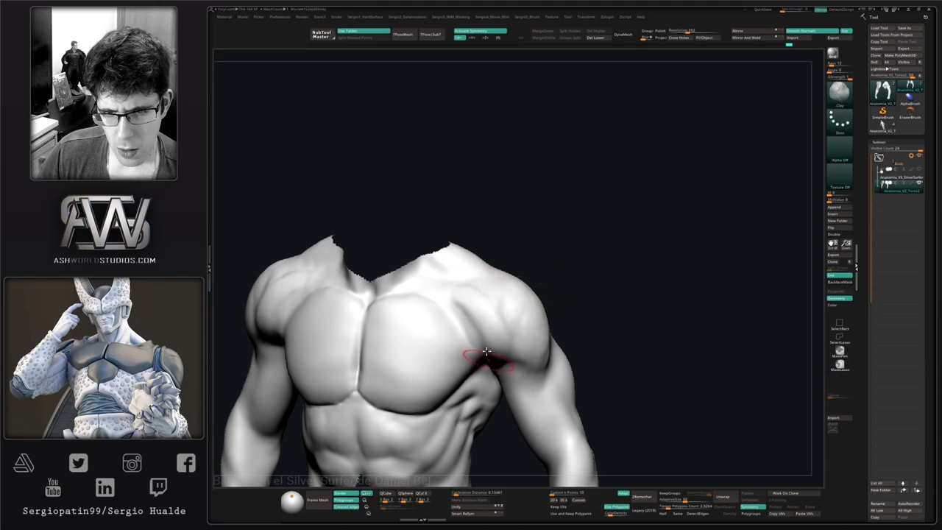
{"action": "right_click_drag", "start_coordinate": [505, 350], "coordinate": [498, 315]}
{"action": "mouse_move", "coordinate": [495, 311]}
{"action": "left_mouse_down"}
{"action": "mouse_move", "coordinate": [510, 393]}
{"action": "mouse_move", "coordinate": [509, 374]}
{"action": "left_mouse_up"}
{"action": "mouse_move", "coordinate": [528, 350]}
{"action": "right_mouse_down"}
{"action": "mouse_move", "coordinate": [524, 333]}
{"action": "mouse_move", "coordinate": [575, 359]}
{"action": "mouse_move", "coordinate": [605, 317]}
{"action": "right_mouse_up"}
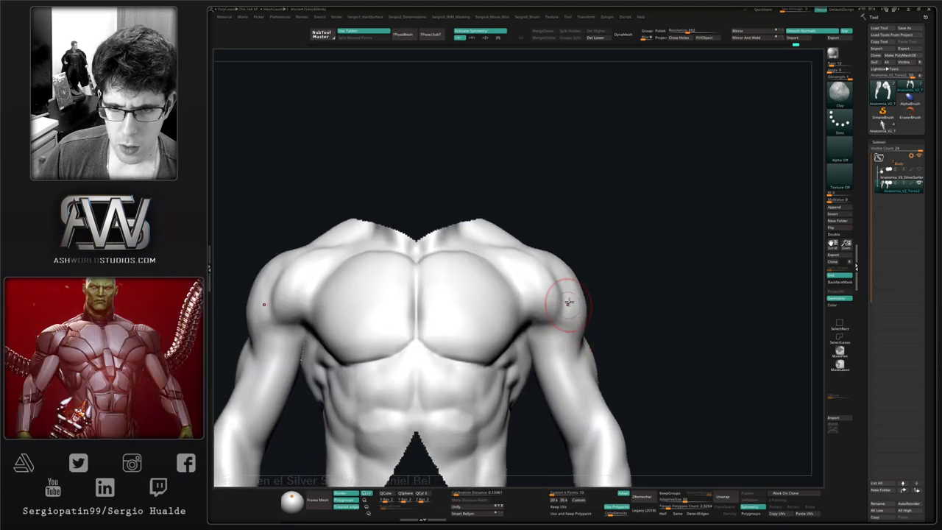
{"action": "key", "text": "shift"}
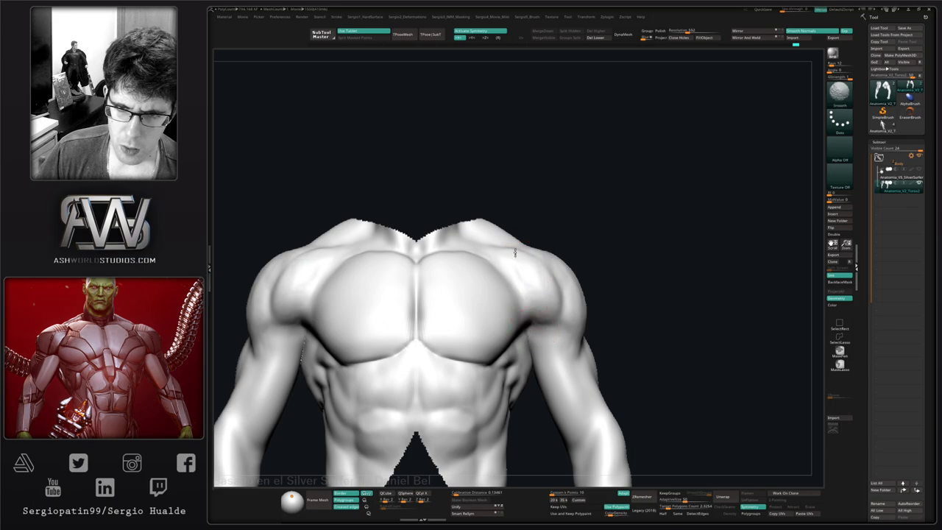
- Soften the transition between armpit, upper arm and chest, working from several angles with the Smooth and Clay brushes
{"action": "right_click_drag", "start_coordinate": [545, 309], "coordinate": [589, 309]}
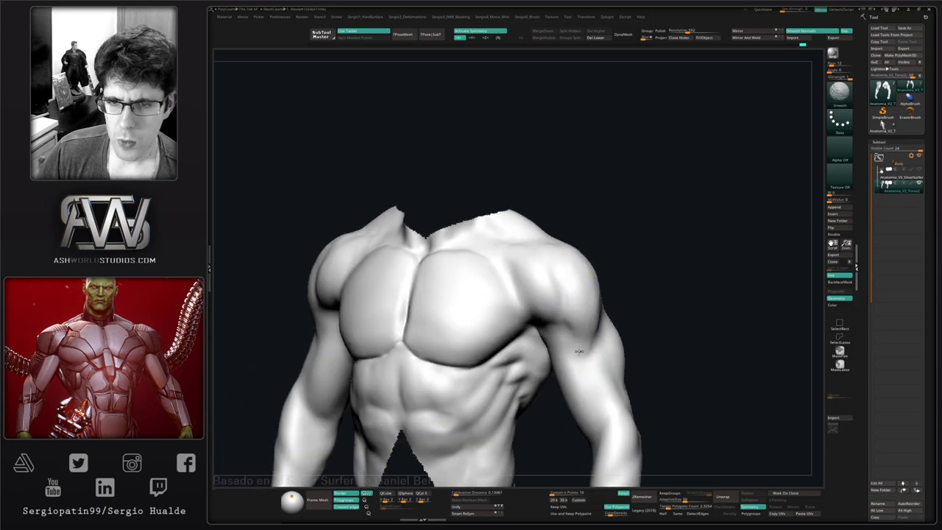
{"action": "mouse_move", "coordinate": [579, 351]}
{"action": "right_mouse_down"}
{"action": "mouse_move", "coordinate": [560, 346]}
{"action": "mouse_move", "coordinate": [565, 306]}
{"action": "right_mouse_up"}
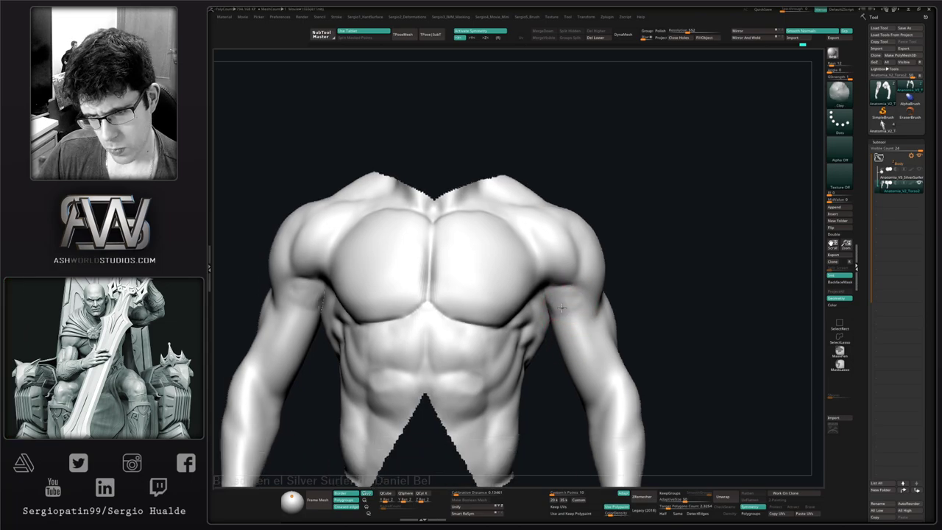
{"action": "mouse_move", "coordinate": [561, 307]}
{"action": "left_mouse_down", "text": "shift"}
{"action": "mouse_move", "coordinate": [578, 316]}
{"action": "mouse_move", "coordinate": [563, 303]}
{"action": "left_mouse_up", "text": "shift"}
{"action": "mouse_move", "coordinate": [589, 343]}
{"action": "right_mouse_down"}
{"action": "mouse_move", "coordinate": [586, 317]}
{"action": "mouse_move", "coordinate": [572, 349]}
{"action": "right_mouse_up"}
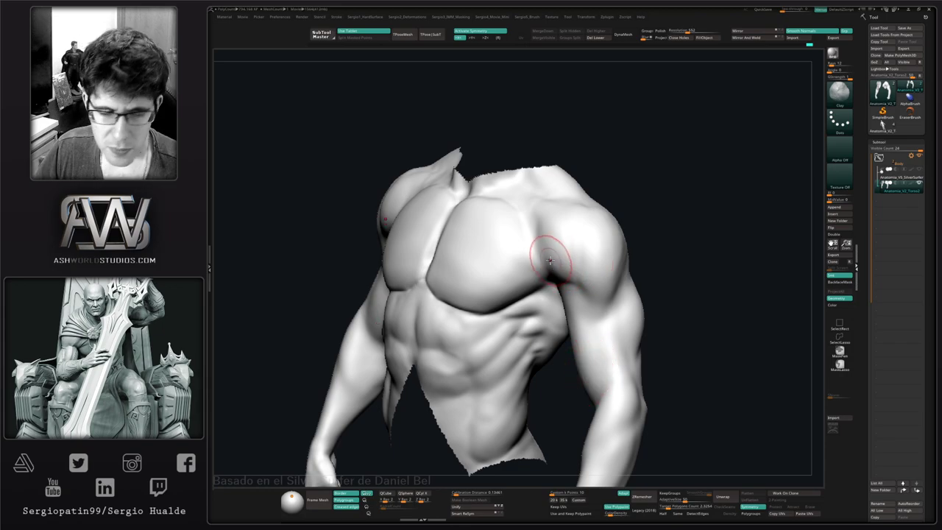
{"action": "right_click_drag", "start_coordinate": [543, 284], "coordinate": [537, 312]}
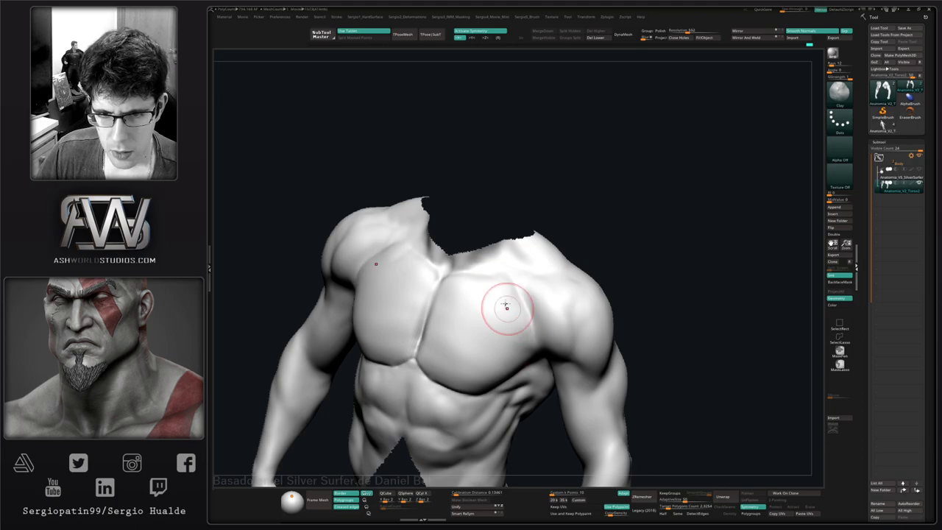
{"action": "mouse_move", "coordinate": [488, 330]}
{"action": "right_mouse_down"}
{"action": "mouse_move", "coordinate": [571, 339]}
{"action": "mouse_move", "coordinate": [577, 354]}
{"action": "right_mouse_up"}
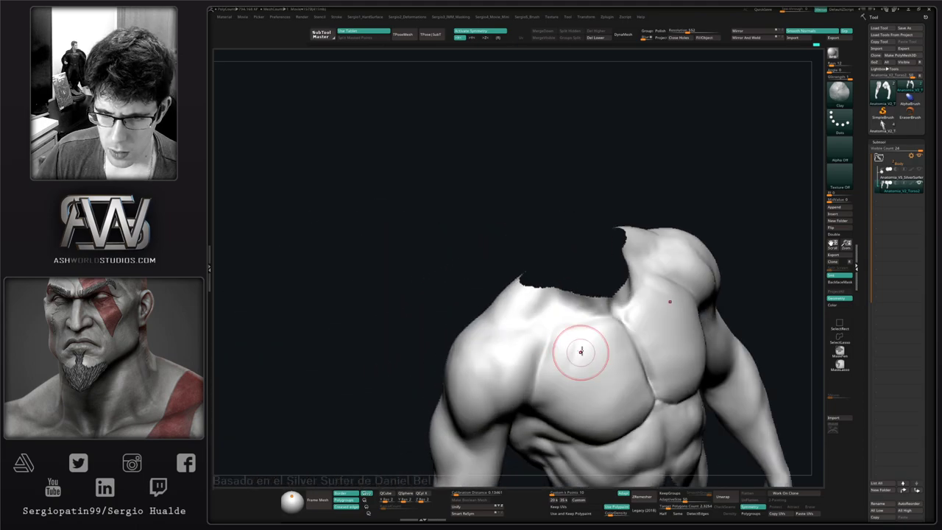
- Adjust the outer contour of the deltoids with the Move brush
{"action": "mouse_move", "coordinate": [563, 398]}
{"action": "right_mouse_down"}
{"action": "mouse_move", "coordinate": [579, 336]}
{"action": "mouse_move", "coordinate": [599, 358]}
{"action": "mouse_move", "coordinate": [610, 385]}
{"action": "mouse_move", "coordinate": [515, 336]}
{"action": "mouse_move", "coordinate": [580, 306]}
{"action": "mouse_move", "coordinate": [622, 321]}
{"action": "right_mouse_up"}
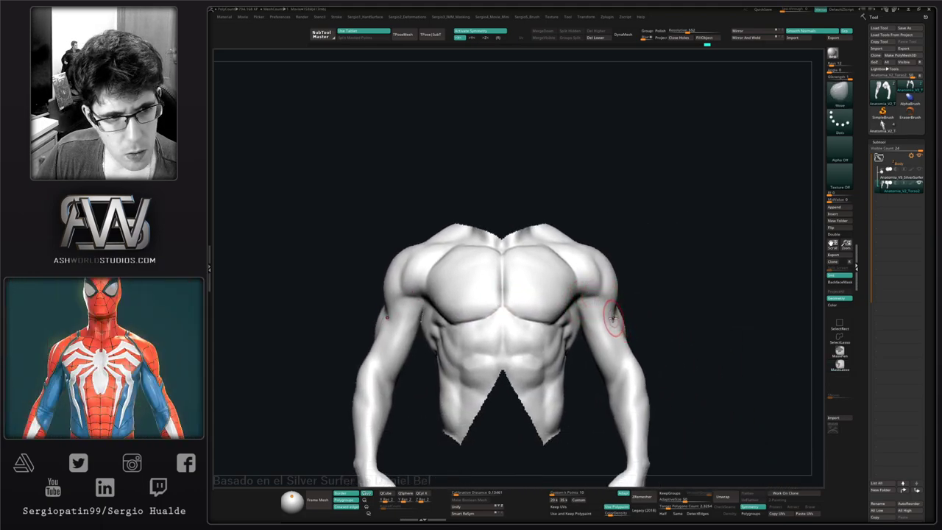
{"action": "left_click_drag", "start_coordinate": [613, 279], "coordinate": [616, 283]}
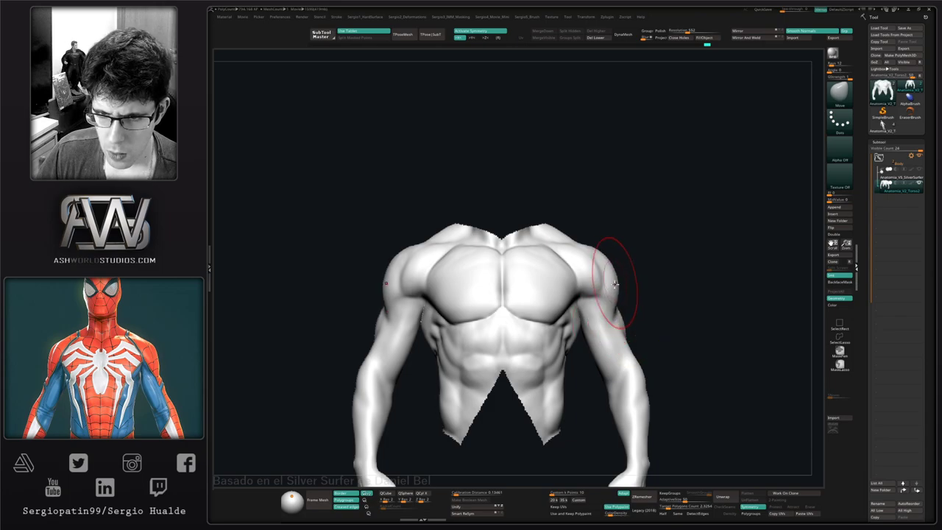
{"action": "mouse_move", "coordinate": [605, 295]}
{"action": "right_mouse_down", "text": "ctrl"}
{"action": "mouse_move", "coordinate": [612, 322]}
{"action": "mouse_move", "coordinate": [595, 303]}
{"action": "right_mouse_up", "text": "ctrl"}
- Switch to the DamStandard brush and try carving the deltoid's lower edge, undoing the stroke
{"action": "key", "text": "b"}
{"action": "key", "text": "d"}
{"action": "key", "text": "s"}
{"action": "left_click_drag", "start_coordinate": [603, 303], "coordinate": [622, 328]}
{"action": "right_click_drag", "start_coordinate": [625, 329], "coordinate": [600, 313]}
{"action": "key", "text": "ctrl+z"}
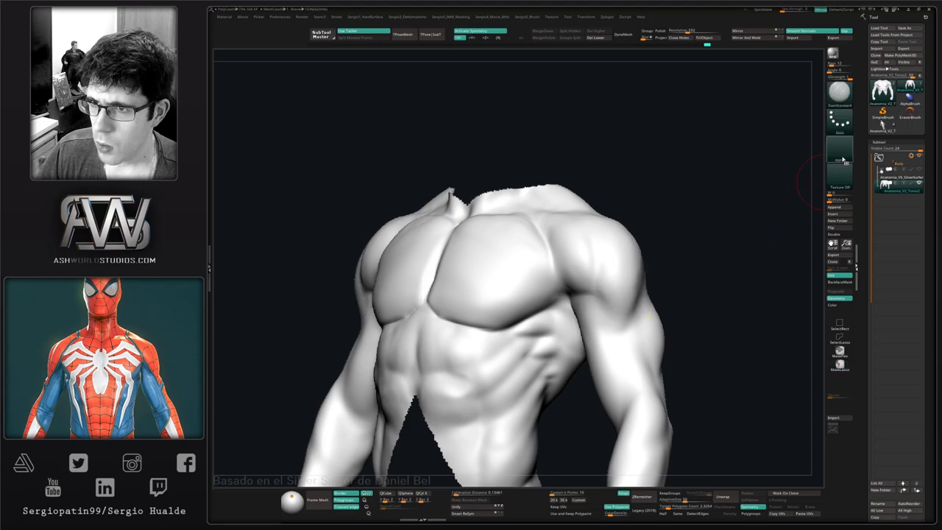
- Assign BrushAlpha to the DamStandard brush and turn off the alpha of the SelectLasso brush
{"action": "left_click", "coordinate": [837, 157]}
{"action": "left_click", "coordinate": [611, 156]}
{"action": "left_click", "coordinate": [848, 155]}
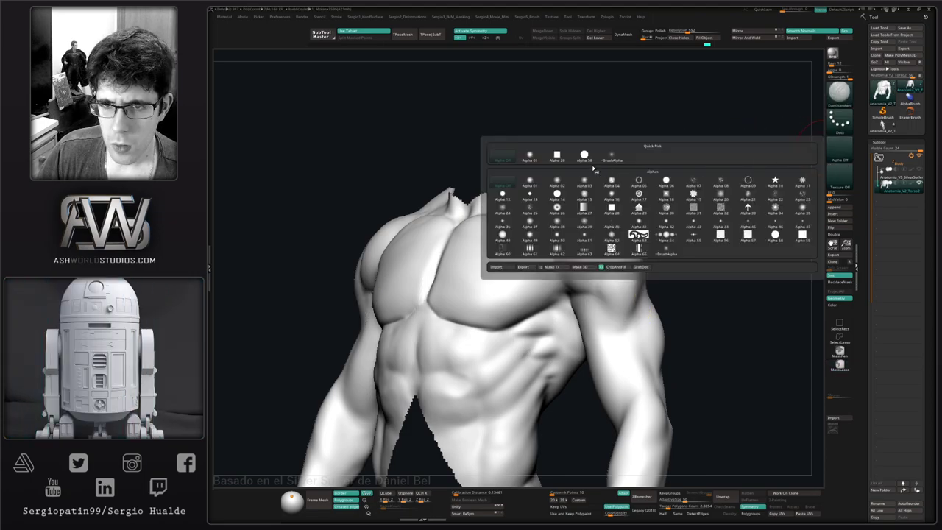
{"action": "left_click", "coordinate": [611, 156]}
{"action": "left_click", "coordinate": [842, 159], "text": "ctrl+shift"}
{"action": "left_click", "coordinate": [503, 156], "text": "ctrl+shift"}
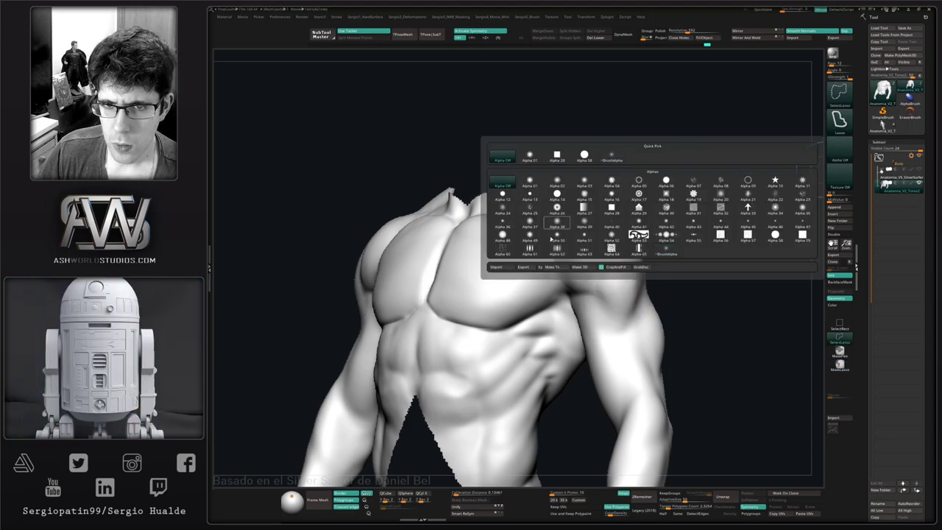
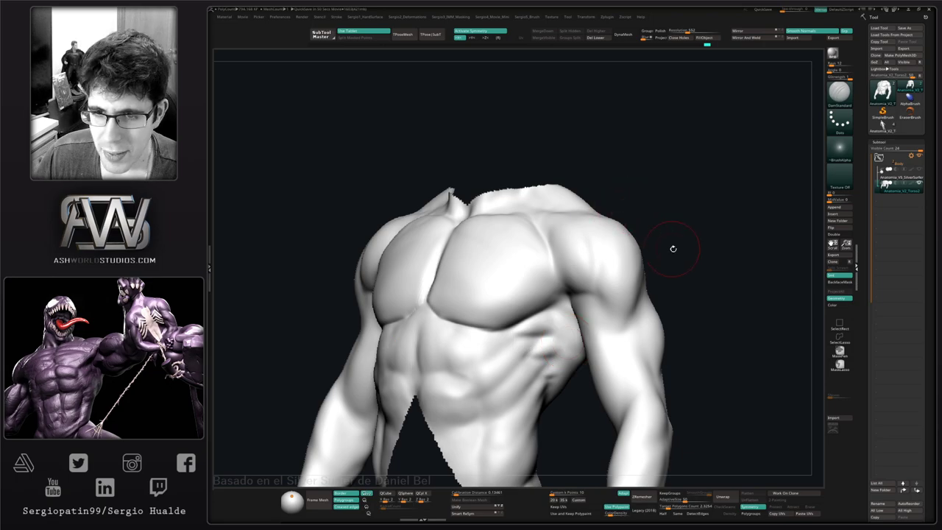
- Carve the crease along the deltoid's lower edge where it runs into the upper arm with the DamStandard brush
{"action": "left_click_drag", "start_coordinate": [673, 248], "coordinate": [695, 254]}
{"action": "right_click_drag", "start_coordinate": [610, 295], "coordinate": [593, 315], "text": "ctrl"}
{"action": "left_click_drag", "start_coordinate": [592, 310], "coordinate": [625, 337]}
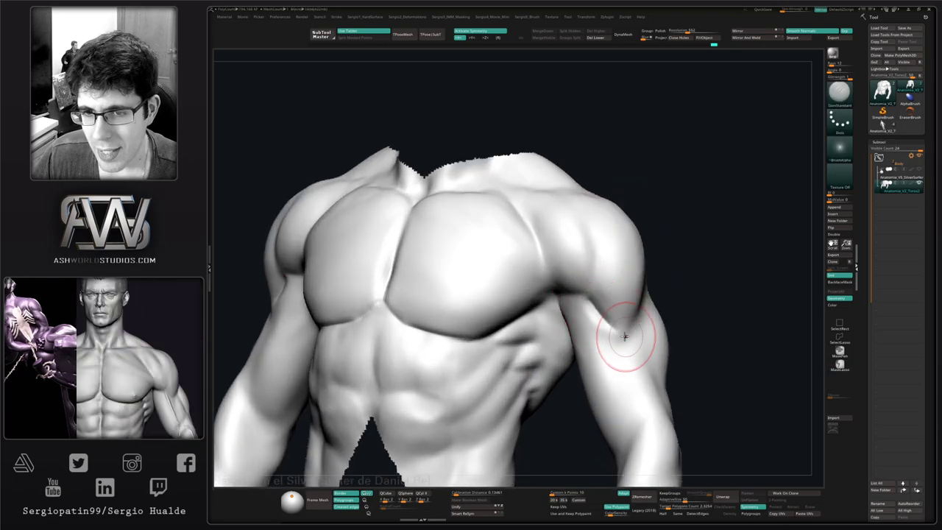
{"action": "mouse_move", "coordinate": [625, 338]}
{"action": "right_mouse_down"}
{"action": "mouse_move", "coordinate": [611, 330]}
{"action": "mouse_move", "coordinate": [669, 270]}
{"action": "right_mouse_up"}
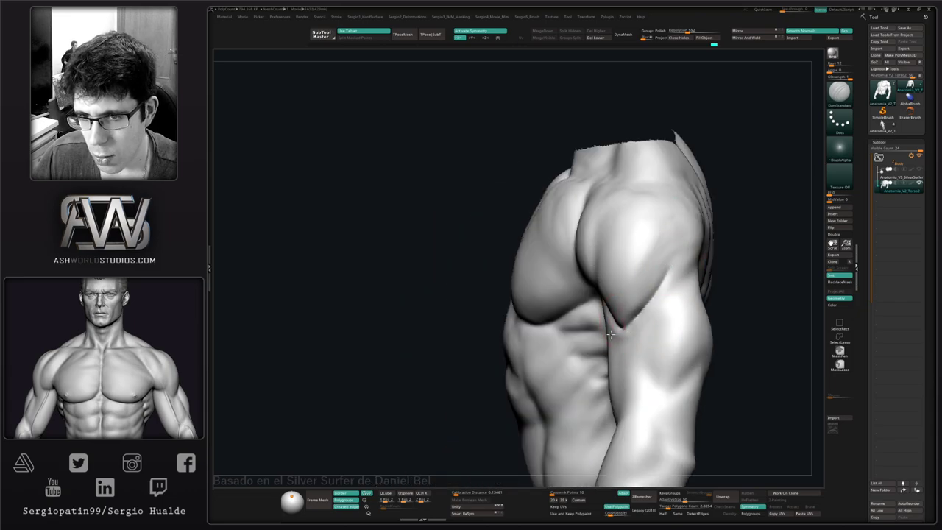
- Smooth the carved deltoid crease and refine its lower tip around the side of the upper arm
{"action": "mouse_move", "coordinate": [648, 312]}
{"action": "right_mouse_down"}
{"action": "mouse_move", "coordinate": [603, 343]}
{"action": "mouse_move", "coordinate": [620, 333]}
{"action": "right_mouse_up"}
{"action": "key", "text": "shift"}
{"action": "left_click_drag", "start_coordinate": [619, 332], "coordinate": [591, 382], "text": "shift"}
{"action": "right_click_drag", "start_coordinate": [593, 379], "coordinate": [582, 378]}
{"action": "mouse_move", "coordinate": [578, 355]}
{"action": "left_mouse_down", "text": "shift"}
{"action": "mouse_move", "coordinate": [558, 363]}
{"action": "mouse_move", "coordinate": [567, 366]}
{"action": "mouse_move", "coordinate": [553, 347]}
{"action": "mouse_move", "coordinate": [564, 339]}
{"action": "left_mouse_up", "text": "shift"}
{"action": "mouse_move", "coordinate": [584, 374]}
{"action": "right_mouse_down"}
{"action": "mouse_move", "coordinate": [595, 382]}
{"action": "mouse_move", "coordinate": [608, 354]}
{"action": "mouse_move", "coordinate": [616, 375]}
{"action": "mouse_move", "coordinate": [582, 381]}
{"action": "mouse_move", "coordinate": [586, 333]}
{"action": "mouse_move", "coordinate": [566, 345]}
{"action": "mouse_move", "coordinate": [511, 332]}
{"action": "right_mouse_up"}
{"action": "key", "text": "shift"}
{"action": "mouse_move", "coordinate": [524, 368]}
{"action": "left_mouse_down"}
{"action": "mouse_move", "coordinate": [485, 361]}
{"action": "mouse_move", "coordinate": [530, 362]}
{"action": "left_mouse_up"}
{"action": "right_click_drag", "start_coordinate": [530, 362], "coordinate": [515, 362]}
- Switch to the Clay brush and blend the front deltoid into the armpit and outer chest with light smoothing
{"action": "key", "text": "b"}
{"action": "key", "text": "c"}
{"action": "key", "text": "l"}
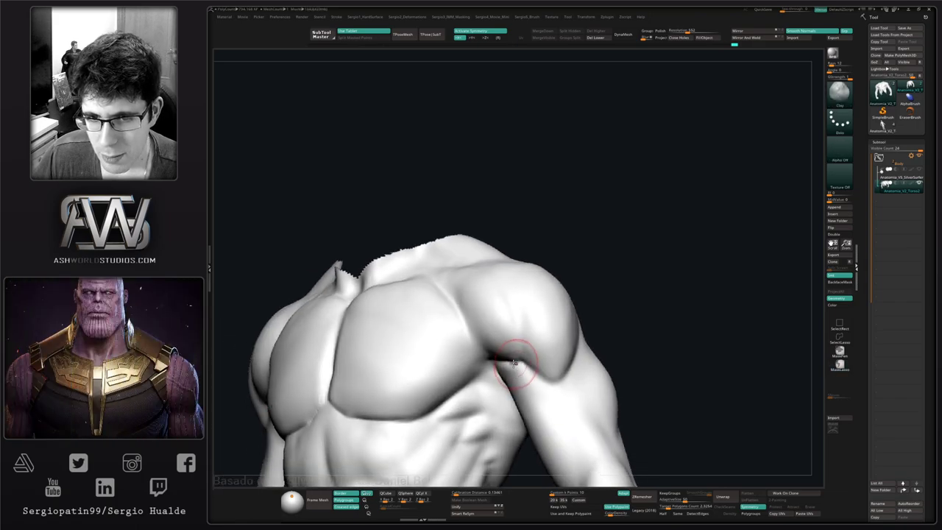
{"action": "mouse_move", "coordinate": [504, 323]}
{"action": "right_mouse_down", "text": "ctrl"}
{"action": "mouse_move", "coordinate": [523, 343]}
{"action": "mouse_move", "coordinate": [548, 340]}
{"action": "right_mouse_up", "text": "ctrl"}
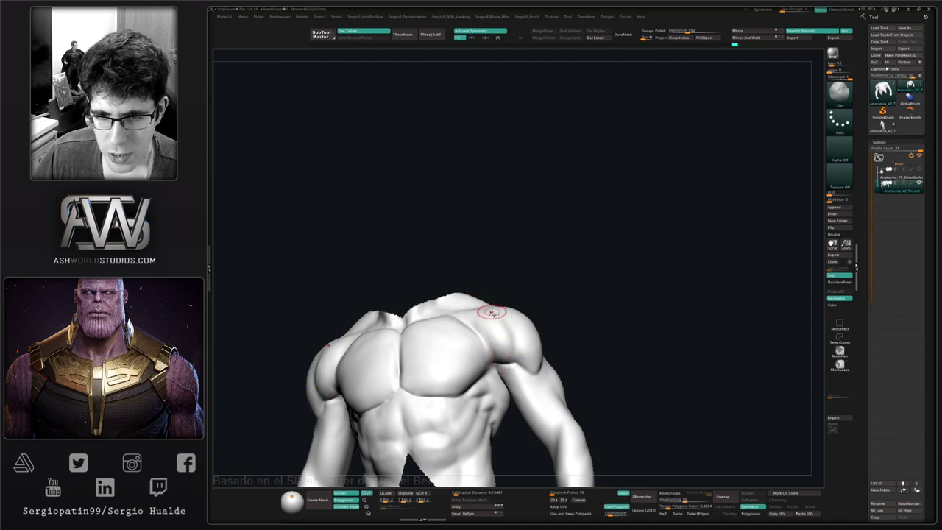
{"action": "mouse_move", "coordinate": [492, 312]}
{"action": "right_mouse_down", "text": "shift"}
{"action": "mouse_move", "coordinate": [485, 361]}
{"action": "mouse_move", "coordinate": [505, 381]}
{"action": "right_mouse_up", "text": "shift"}
{"action": "left_click_drag", "start_coordinate": [495, 361], "coordinate": [486, 343], "text": "shift"}
{"action": "mouse_move", "coordinate": [486, 345]}
{"action": "right_mouse_down"}
{"action": "mouse_move", "coordinate": [489, 324]}
{"action": "mouse_move", "coordinate": [448, 322]}
{"action": "mouse_move", "coordinate": [505, 365]}
{"action": "mouse_move", "coordinate": [437, 357]}
{"action": "right_mouse_up"}
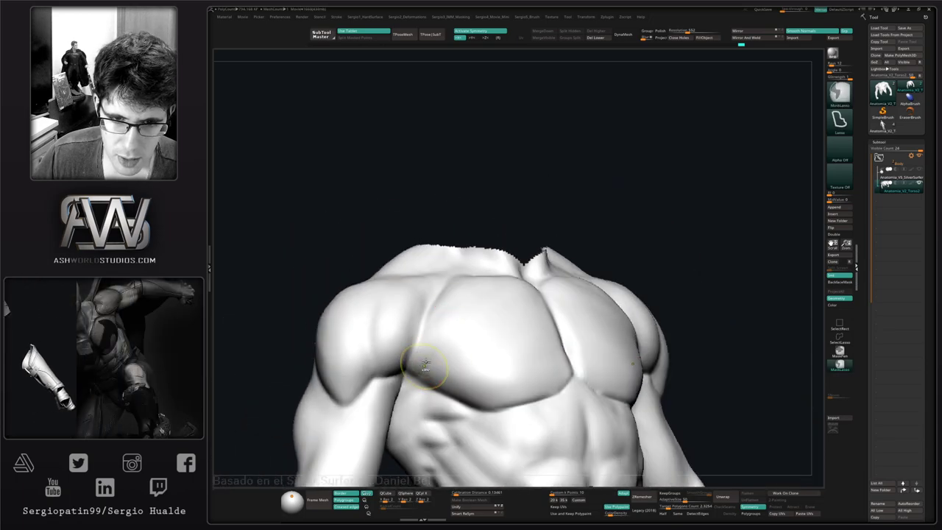
- Sculpt muscle fibre forms across the pectorals with the Clay brush and smooth them
{"action": "right_click_drag", "start_coordinate": [488, 281], "coordinate": [447, 357]}
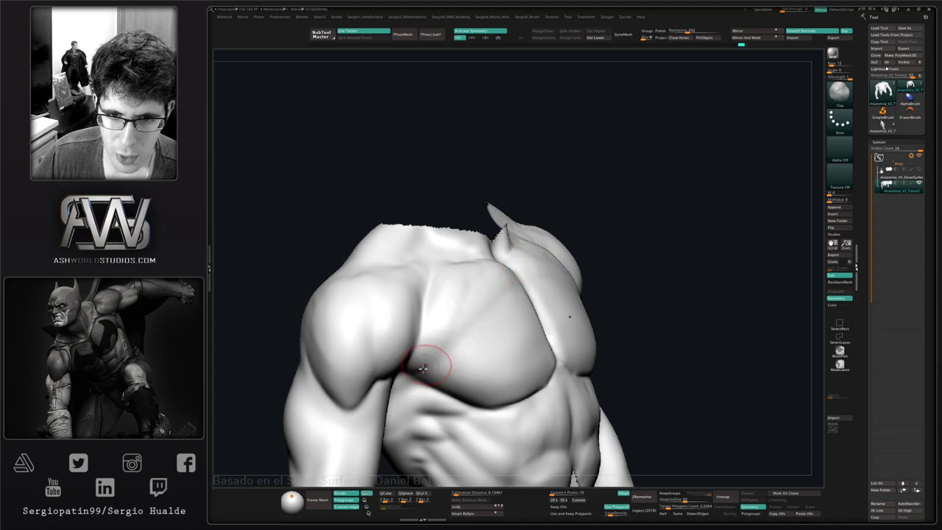
{"action": "right_click_drag", "start_coordinate": [503, 333], "coordinate": [484, 326]}
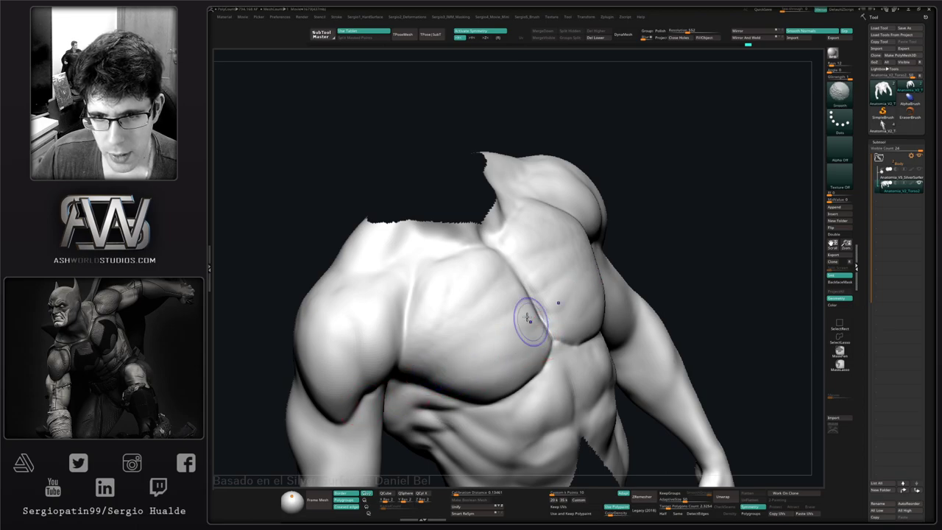
{"action": "mouse_move", "coordinate": [458, 319]}
{"action": "left_mouse_down", "text": "shift"}
{"action": "mouse_move", "coordinate": [441, 293]}
{"action": "mouse_move", "coordinate": [471, 318]}
{"action": "left_mouse_up", "text": "shift"}
{"action": "right_click_drag", "start_coordinate": [497, 337], "coordinate": [450, 328], "text": "ctrl"}
{"action": "right_click_drag", "start_coordinate": [450, 329], "coordinate": [498, 359], "text": "shift"}
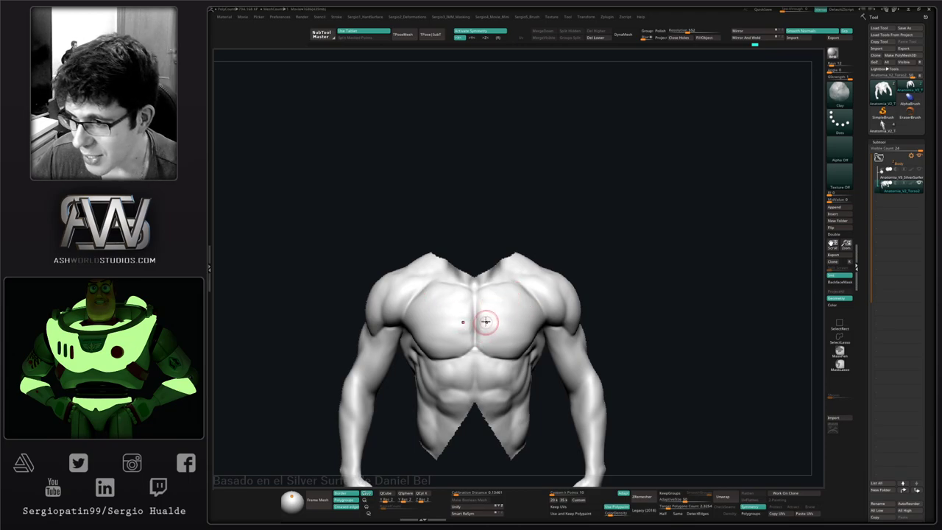
- Deepen the sternum groove between the pectorals with the DamStandard brush and smooth its lower end
{"action": "mouse_move", "coordinate": [479, 339]}
{"action": "right_mouse_down"}
{"action": "mouse_move", "coordinate": [519, 298]}
{"action": "mouse_move", "coordinate": [507, 345]}
{"action": "mouse_move", "coordinate": [481, 355]}
{"action": "mouse_move", "coordinate": [480, 348]}
{"action": "right_mouse_up"}
{"action": "key", "text": "b"}
{"action": "key", "text": "d"}
{"action": "key", "text": "s"}
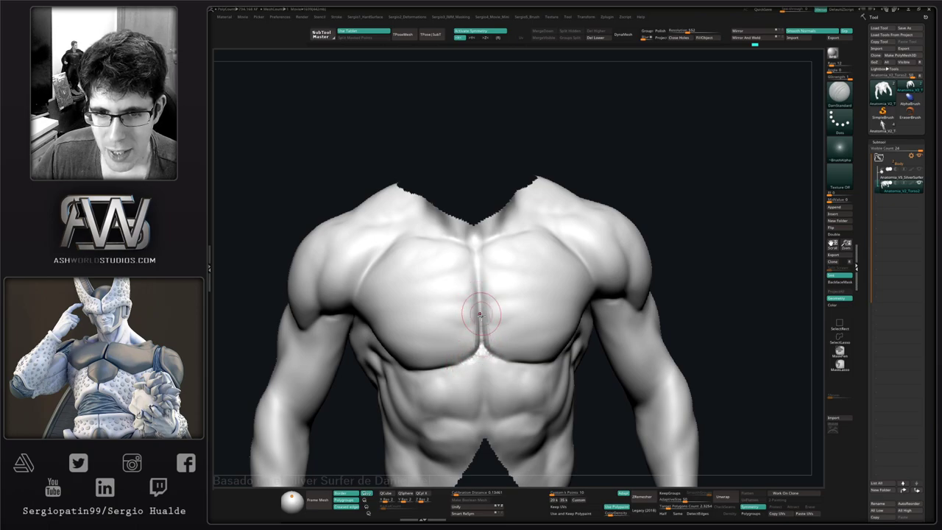
{"action": "key", "text": "shift"}
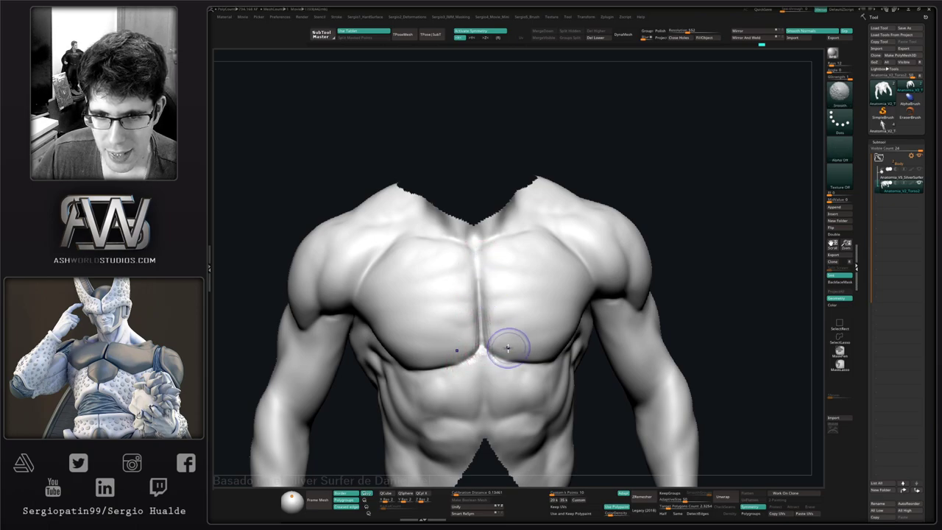
{"action": "right_click_drag", "start_coordinate": [486, 366], "coordinate": [462, 367]}
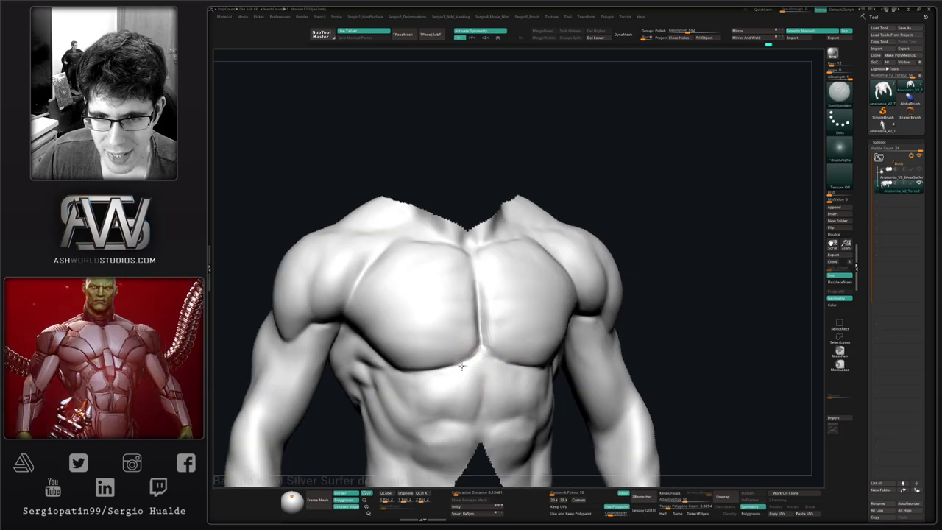
{"action": "key", "text": "shift"}
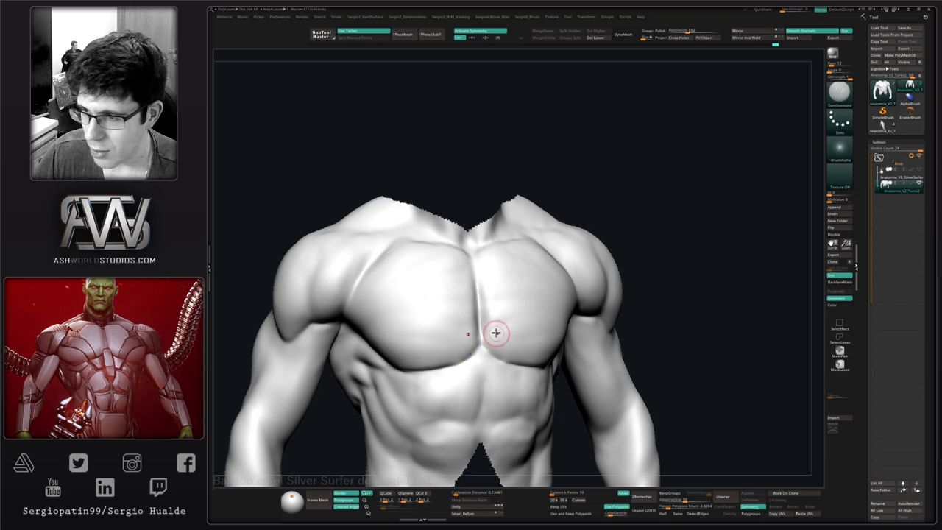
{"action": "mouse_move", "coordinate": [496, 332]}
{"action": "right_mouse_down", "text": "alt"}
{"action": "mouse_move", "coordinate": [480, 355]}
{"action": "mouse_move", "coordinate": [484, 346]}
{"action": "mouse_move", "coordinate": [515, 352]}
{"action": "mouse_move", "coordinate": [479, 336]}
{"action": "mouse_move", "coordinate": [490, 316]}
{"action": "mouse_move", "coordinate": [500, 351]}
{"action": "mouse_move", "coordinate": [523, 343]}
{"action": "mouse_move", "coordinate": [461, 331]}
{"action": "mouse_move", "coordinate": [489, 346]}
{"action": "right_mouse_up", "text": "alt"}
{"action": "key", "text": "shift"}
- Blend the lower edge of the pectorals into the upper abdomen with the Clay brush and light smoothing
{"action": "right_click_drag", "start_coordinate": [490, 346], "coordinate": [475, 341]}
{"action": "key", "text": "1"}
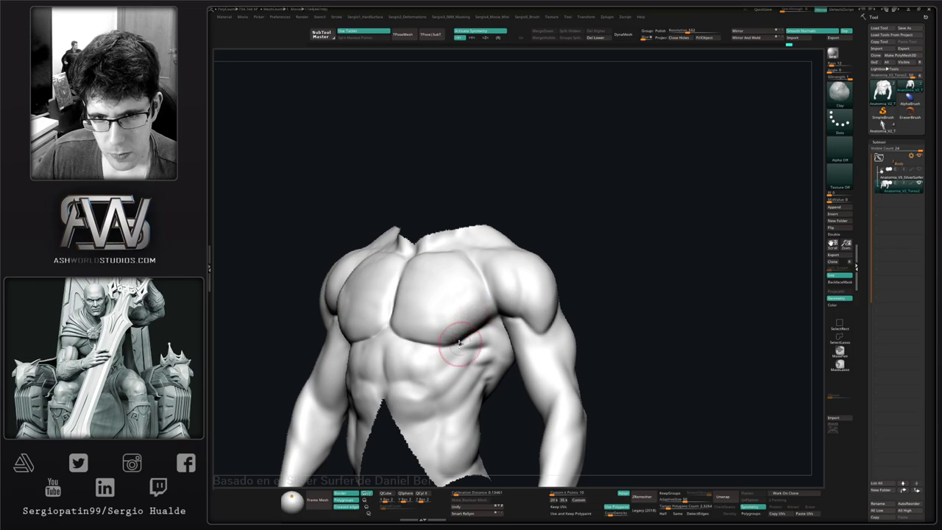
{"action": "right_click_drag", "start_coordinate": [447, 303], "coordinate": [437, 385]}
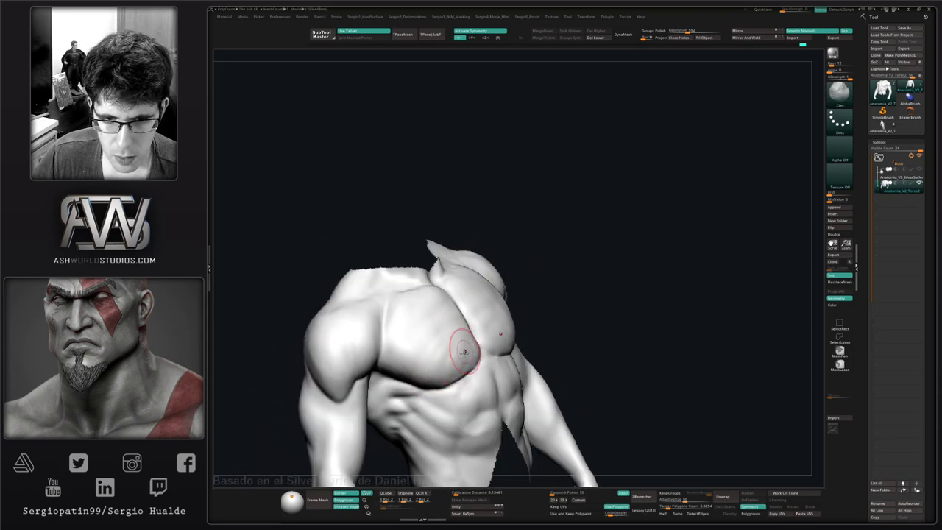
{"action": "right_click_drag", "start_coordinate": [464, 352], "coordinate": [445, 373]}
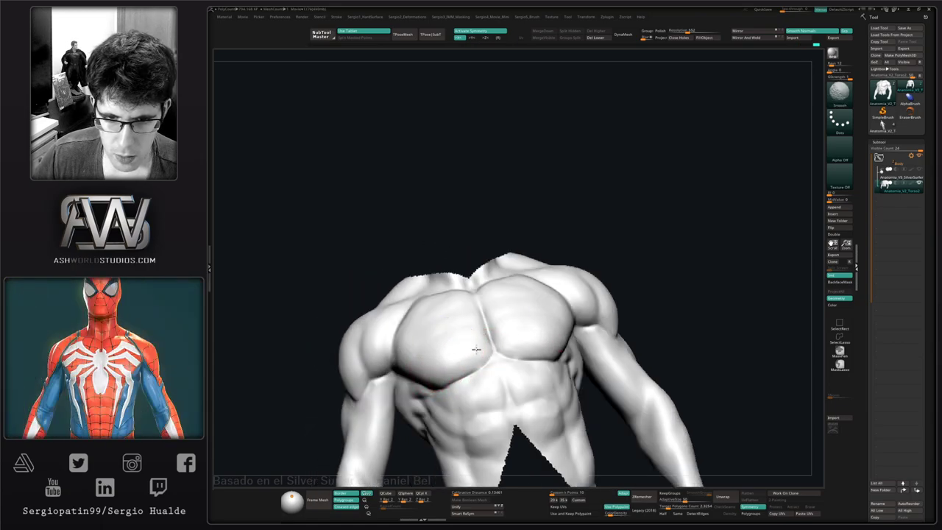
{"action": "mouse_move", "coordinate": [405, 351]}
{"action": "right_mouse_down"}
{"action": "mouse_move", "coordinate": [458, 380]}
{"action": "mouse_move", "coordinate": [440, 399]}
{"action": "mouse_move", "coordinate": [472, 385]}
{"action": "right_mouse_up"}
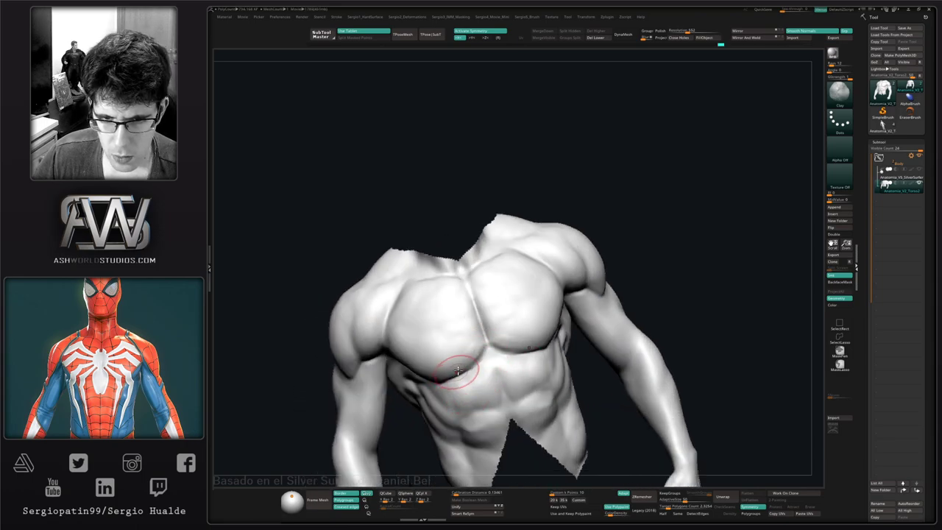
- Reshape the inner lower corners of the pectorals near the sternum with the Move brush
{"action": "key", "text": "b"}
{"action": "key", "text": "m"}
{"action": "key", "text": "v"}
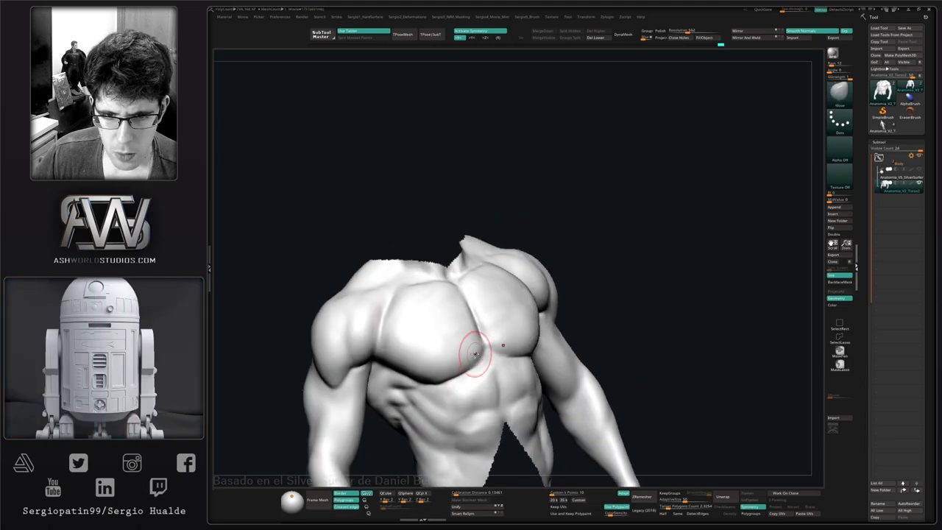
{"action": "right_click_drag", "start_coordinate": [475, 368], "coordinate": [476, 368]}
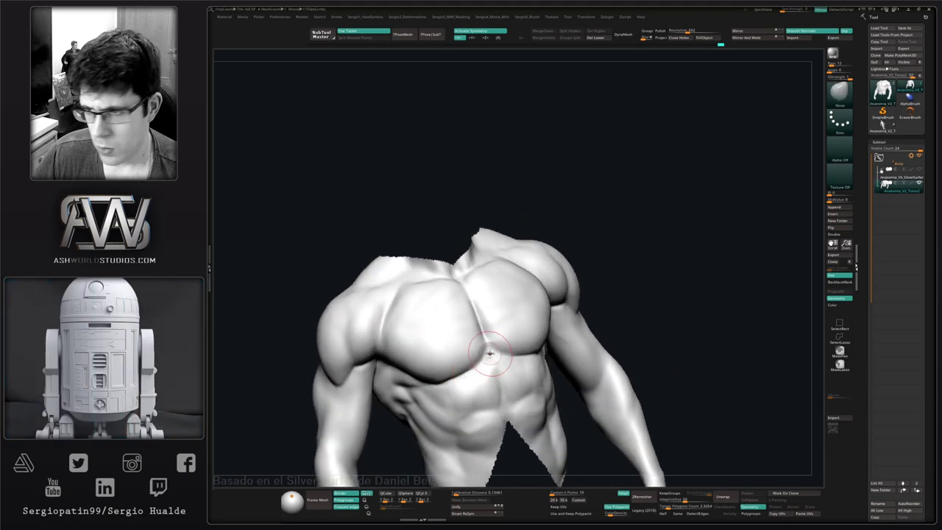
{"action": "left_click_drag", "start_coordinate": [489, 353], "coordinate": [490, 349]}
{"action": "mouse_move", "coordinate": [490, 349]}
{"action": "right_mouse_down"}
{"action": "mouse_move", "coordinate": [495, 318]}
{"action": "mouse_move", "coordinate": [429, 296]}
{"action": "right_mouse_up"}
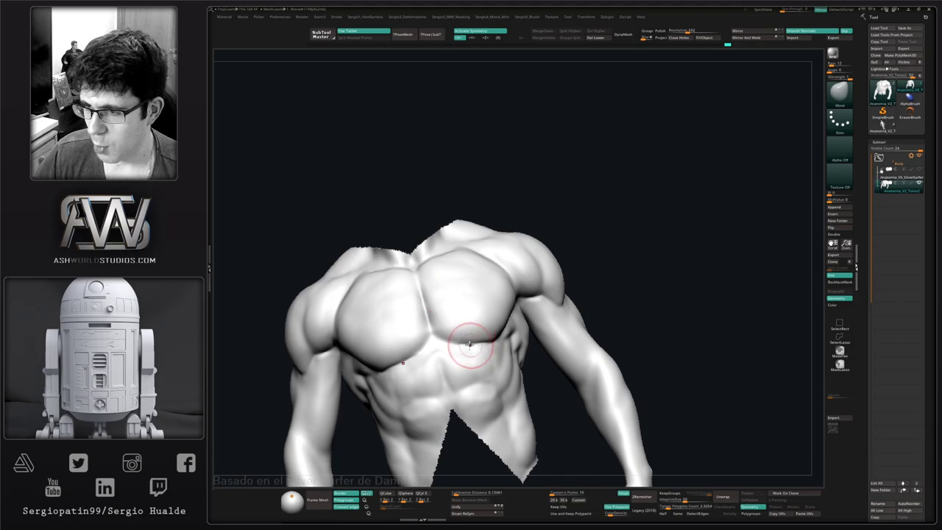
- Sharpen the crease along the underside of the pectorals and at the base of the sternum with the DamStandard brush
{"action": "mouse_move", "coordinate": [482, 322]}
{"action": "right_mouse_down"}
{"action": "mouse_move", "coordinate": [467, 352]}
{"action": "mouse_move", "coordinate": [435, 332]}
{"action": "mouse_move", "coordinate": [428, 340]}
{"action": "right_mouse_up"}
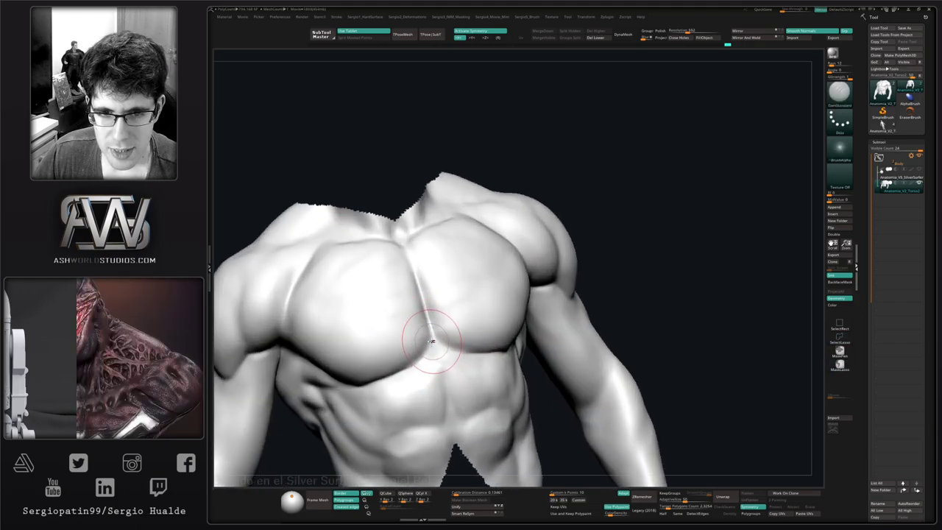
{"action": "right_click_drag", "start_coordinate": [412, 379], "coordinate": [486, 328]}
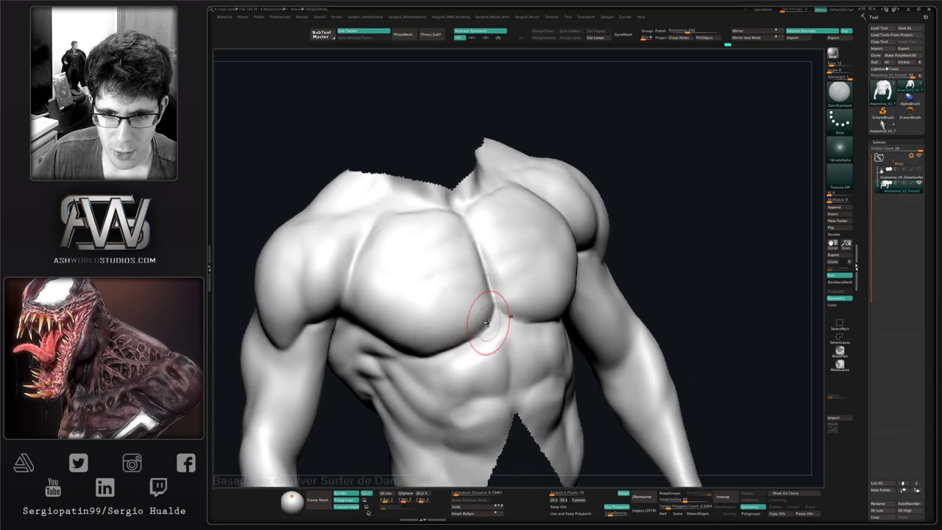
{"action": "mouse_move", "coordinate": [432, 337]}
{"action": "right_mouse_down"}
{"action": "mouse_move", "coordinate": [452, 346]}
{"action": "mouse_move", "coordinate": [530, 341]}
{"action": "mouse_move", "coordinate": [549, 318]}
{"action": "mouse_move", "coordinate": [514, 326]}
{"action": "right_mouse_up"}
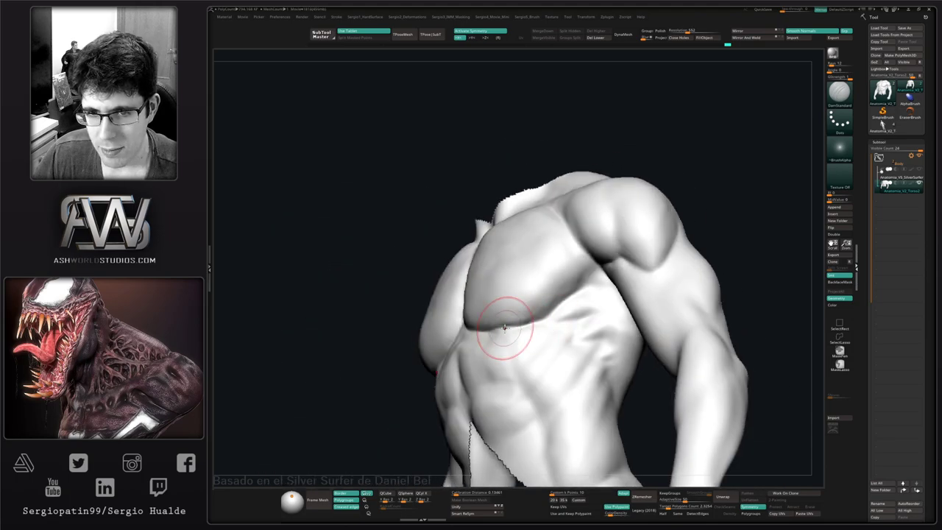
{"action": "left_click_drag", "start_coordinate": [504, 328], "coordinate": [543, 320]}
- Build up the outer pectoral near the armpit with the Clay brush and smooth it
{"action": "key", "text": "2"}
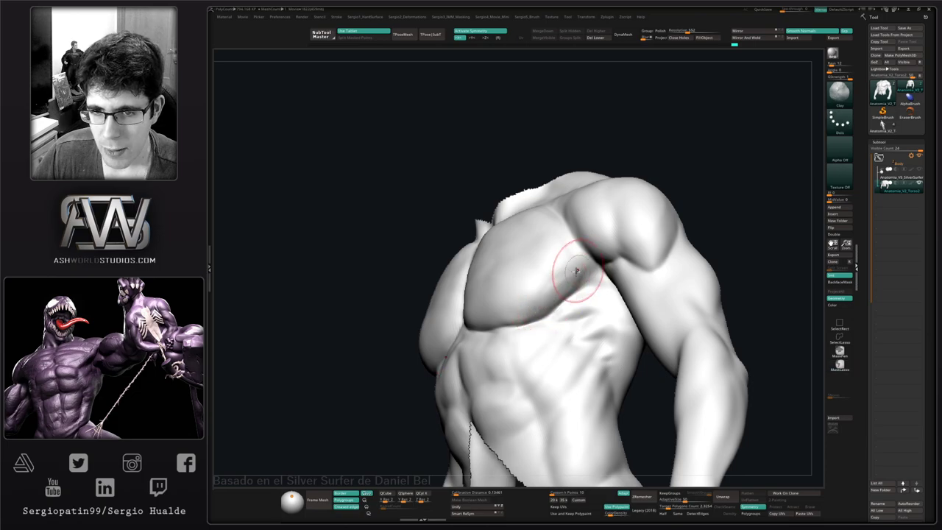
{"action": "right_click_drag", "start_coordinate": [568, 260], "coordinate": [586, 274]}
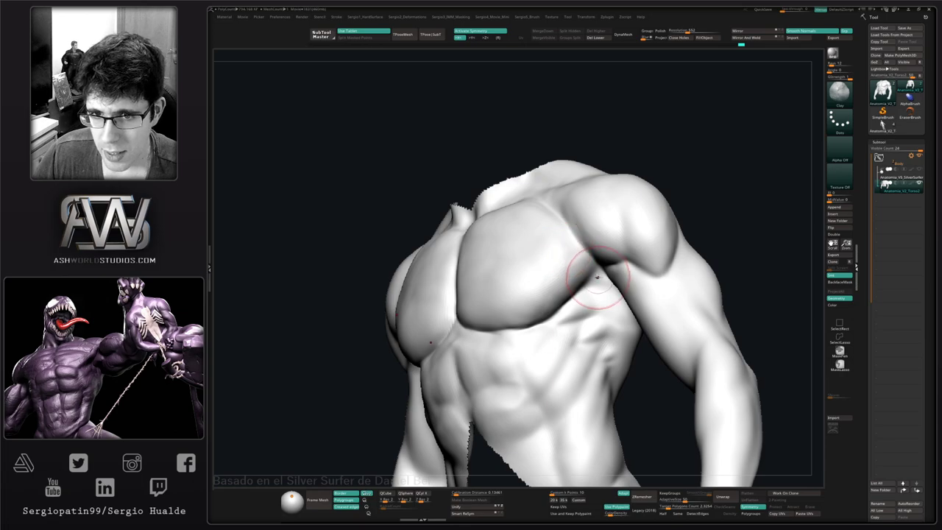
{"action": "key", "text": "shift"}
{"action": "mouse_move", "coordinate": [532, 314]}
{"action": "right_mouse_down"}
{"action": "mouse_move", "coordinate": [550, 315]}
{"action": "mouse_move", "coordinate": [517, 328]}
{"action": "mouse_move", "coordinate": [551, 352]}
{"action": "mouse_move", "coordinate": [536, 326]}
{"action": "mouse_move", "coordinate": [467, 330]}
{"action": "mouse_move", "coordinate": [518, 319]}
{"action": "mouse_move", "coordinate": [498, 343]}
{"action": "right_mouse_up"}
- Refine the outer lower contour of the pectorals with the Standard brush and smooth it toward the armpit
{"action": "key", "text": "space"}
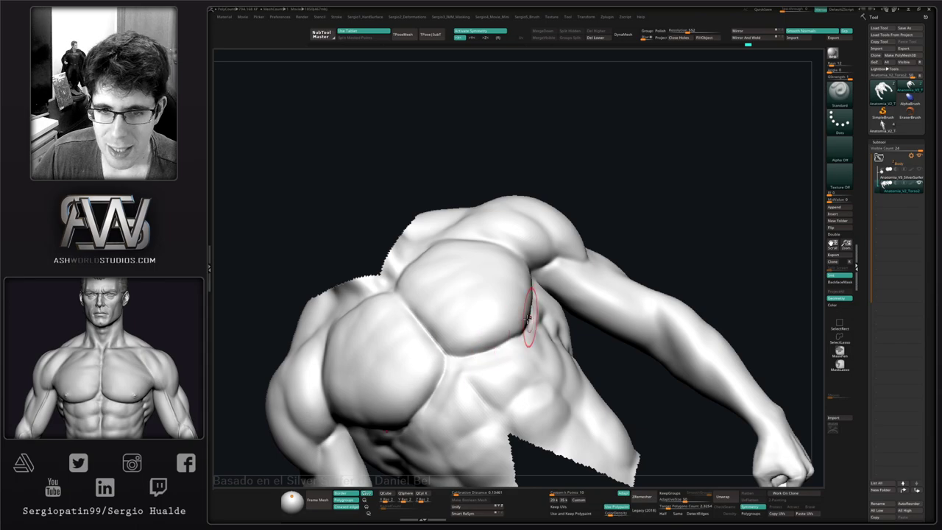
{"action": "right_click_drag", "start_coordinate": [528, 318], "coordinate": [484, 332]}
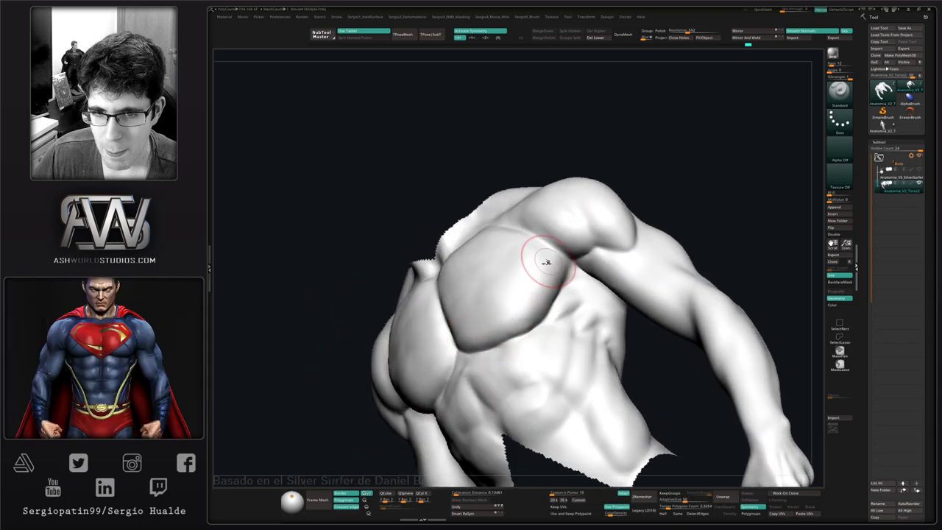
{"action": "right_click_drag", "start_coordinate": [547, 262], "coordinate": [593, 274]}
{"action": "left_click_drag", "start_coordinate": [480, 331], "coordinate": [528, 269], "text": "shift"}
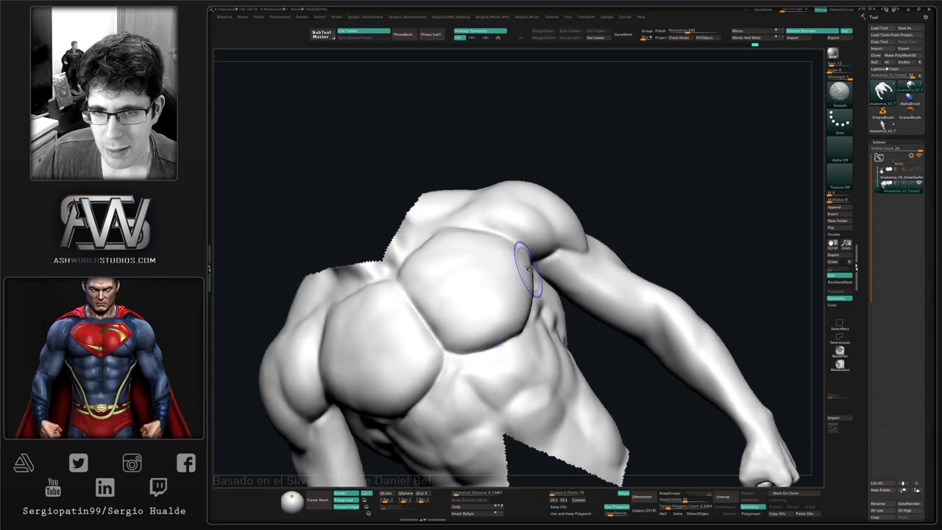
- Define the outer crease beneath the pectorals with the DamStandard brush and soften it with smoothing
{"action": "mouse_move", "coordinate": [515, 294]}
{"action": "right_mouse_down", "text": "ctrl"}
{"action": "mouse_move", "coordinate": [494, 320]}
{"action": "mouse_move", "coordinate": [545, 346]}
{"action": "mouse_move", "coordinate": [526, 344]}
{"action": "mouse_move", "coordinate": [516, 374]}
{"action": "mouse_move", "coordinate": [520, 366]}
{"action": "right_mouse_up", "text": "ctrl"}
{"action": "key", "text": "shift"}
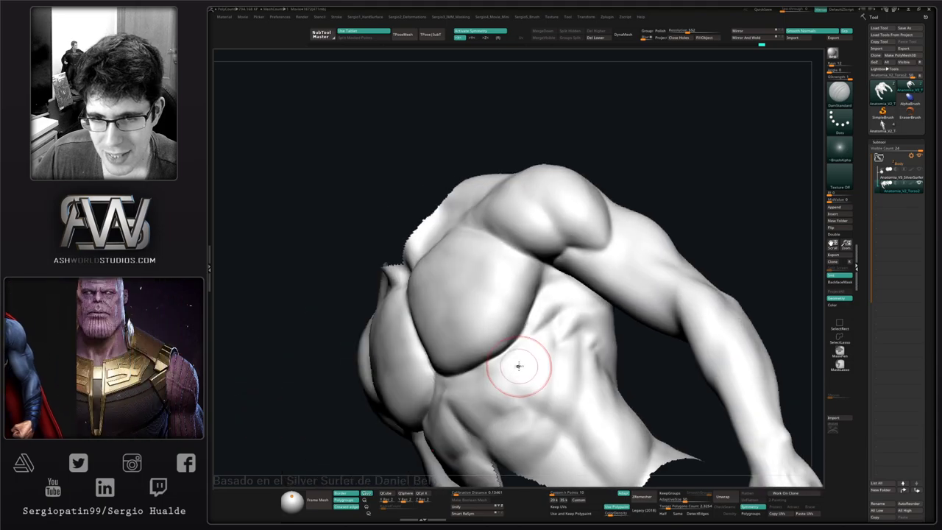
{"action": "left_click_drag", "start_coordinate": [519, 366], "coordinate": [511, 363], "text": "shift"}
{"action": "right_click_drag", "start_coordinate": [505, 400], "coordinate": [482, 384], "text": "ctrl"}
{"action": "mouse_move", "coordinate": [482, 384]}
{"action": "right_mouse_down"}
{"action": "mouse_move", "coordinate": [492, 399]}
{"action": "mouse_move", "coordinate": [514, 361]}
{"action": "mouse_move", "coordinate": [508, 339]}
{"action": "mouse_move", "coordinate": [539, 285]}
{"action": "right_mouse_up"}
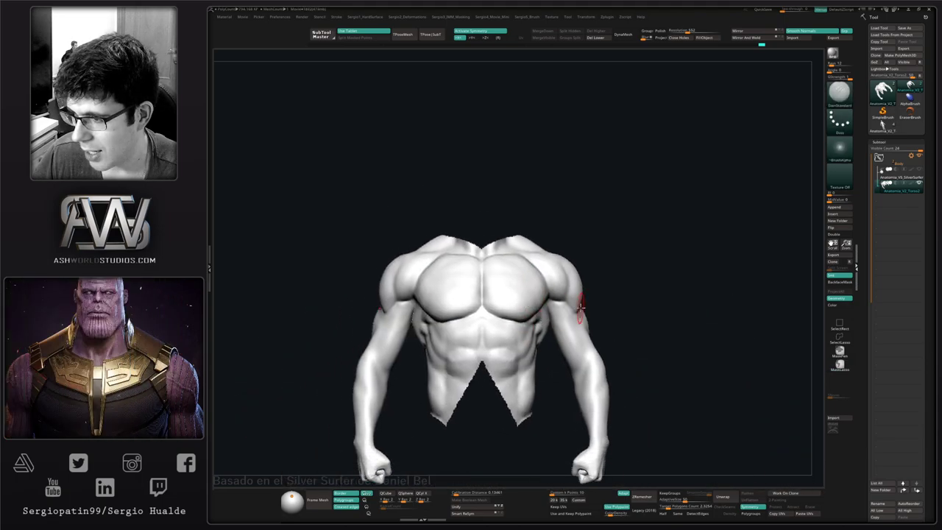
- Unhide the whole body and isolate the torso and arms with the full abdomen down to the waist
{"action": "left_click", "coordinate": [635, 275], "text": "ctrl+shift"}
{"action": "mouse_move", "coordinate": [457, 281]}
{"action": "left_mouse_down", "text": "ctrl+shift"}
{"action": "mouse_move", "coordinate": [404, 365]}
{"action": "mouse_move", "coordinate": [558, 362]}
{"action": "mouse_move", "coordinate": [562, 335]}
{"action": "left_mouse_up", "text": "ctrl+shift"}
{"action": "mouse_move", "coordinate": [550, 202]}
{"action": "right_mouse_down", "text": "alt"}
{"action": "mouse_move", "coordinate": [553, 300]}
{"action": "mouse_move", "coordinate": [516, 309]}
{"action": "right_mouse_up", "text": "alt"}
{"action": "mouse_move", "coordinate": [614, 250]}
{"action": "left_mouse_down", "text": "ctrl+shift"}
{"action": "mouse_move", "coordinate": [563, 259]}
{"action": "mouse_move", "coordinate": [660, 292]}
{"action": "mouse_move", "coordinate": [647, 309]}
{"action": "left_mouse_up", "text": "ctrl+shift"}
{"action": "right_click_drag", "start_coordinate": [549, 331], "coordinate": [585, 329]}
{"action": "right_click_drag", "start_coordinate": [551, 374], "coordinate": [546, 319], "text": "alt"}
{"action": "mouse_move", "coordinate": [546, 320]}
{"action": "right_mouse_down"}
{"action": "mouse_move", "coordinate": [535, 335]}
{"action": "mouse_move", "coordinate": [514, 329]}
{"action": "mouse_move", "coordinate": [507, 292]}
{"action": "mouse_move", "coordinate": [511, 309]}
{"action": "mouse_move", "coordinate": [485, 296]}
{"action": "mouse_move", "coordinate": [500, 293]}
{"action": "right_mouse_up"}
- Add volume to the upper abdominal muscles with the Clay brush and smooth them
{"action": "key", "text": "b"}
{"action": "key", "text": "c"}
{"action": "key", "text": "l"}
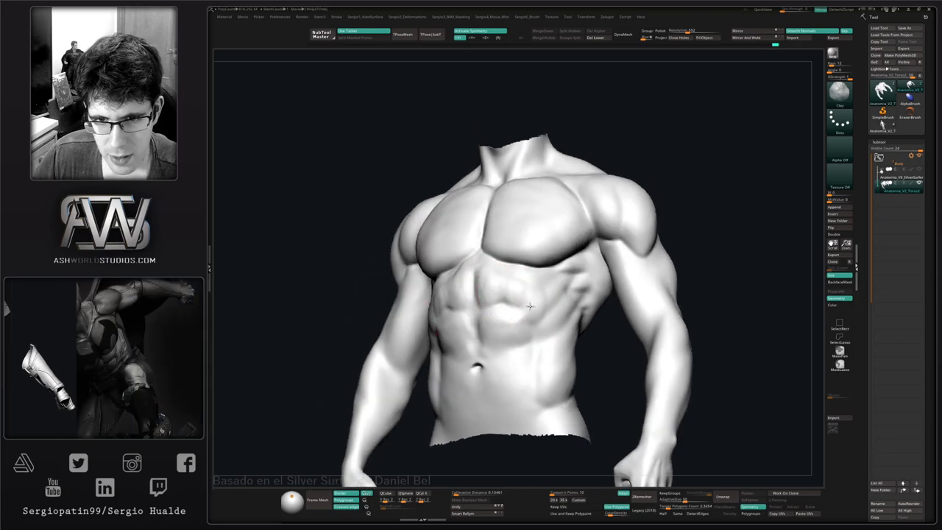
{"action": "right_click_drag", "start_coordinate": [520, 311], "coordinate": [517, 304]}
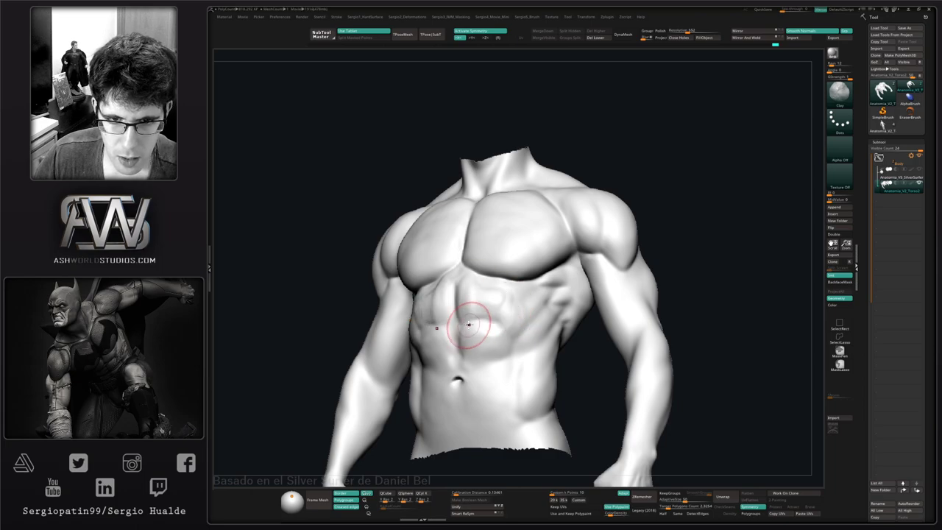
{"action": "left_click_drag", "start_coordinate": [475, 318], "coordinate": [486, 309], "text": "shift"}
{"action": "right_click_drag", "start_coordinate": [486, 309], "coordinate": [515, 320]}
- Carve the midline and the separations around the upper abdominal muscles with the DamStandard brush
{"action": "key", "text": "ctrl+shift+d"}
{"action": "mouse_move", "coordinate": [429, 327]}
{"action": "right_mouse_down"}
{"action": "mouse_move", "coordinate": [427, 363]}
{"action": "mouse_move", "coordinate": [423, 340]}
{"action": "mouse_move", "coordinate": [427, 361]}
{"action": "mouse_move", "coordinate": [505, 336]}
{"action": "right_mouse_up"}
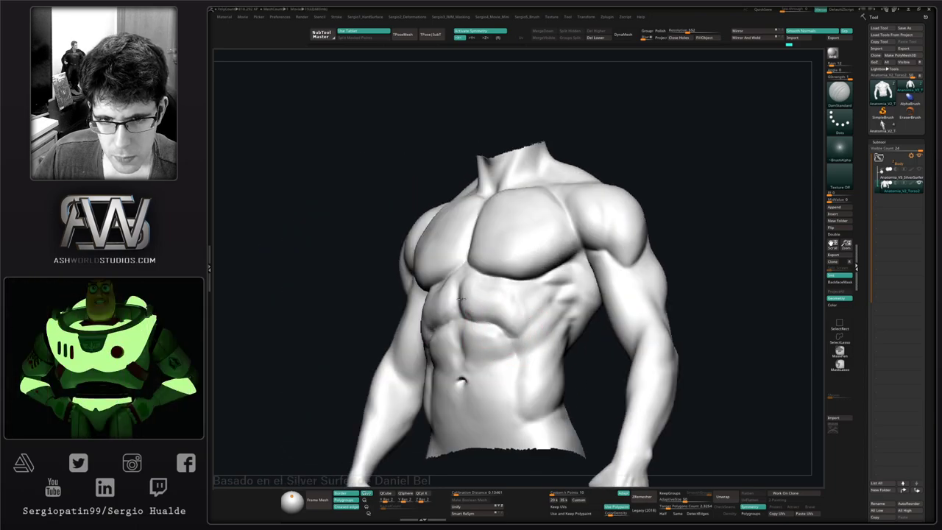
{"action": "right_click_drag", "start_coordinate": [464, 296], "coordinate": [473, 314]}
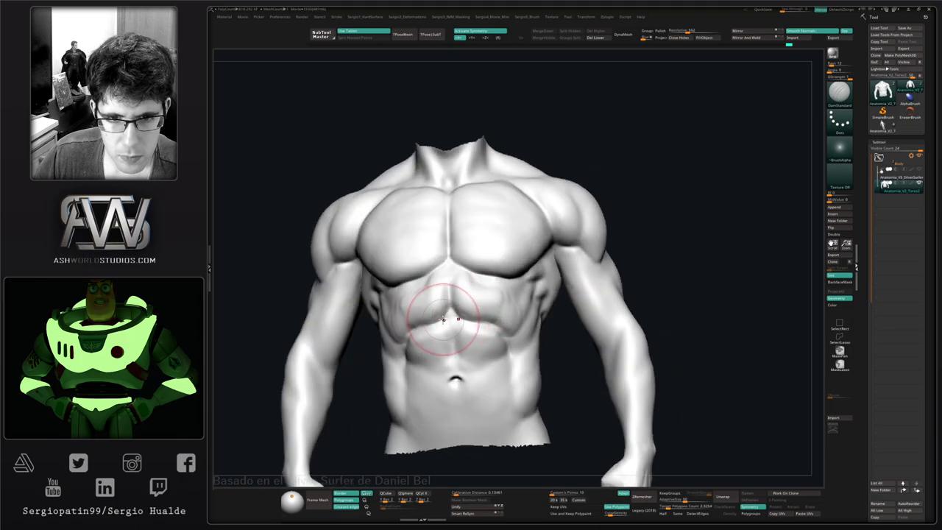
{"action": "right_click_drag", "start_coordinate": [452, 270], "coordinate": [450, 301]}
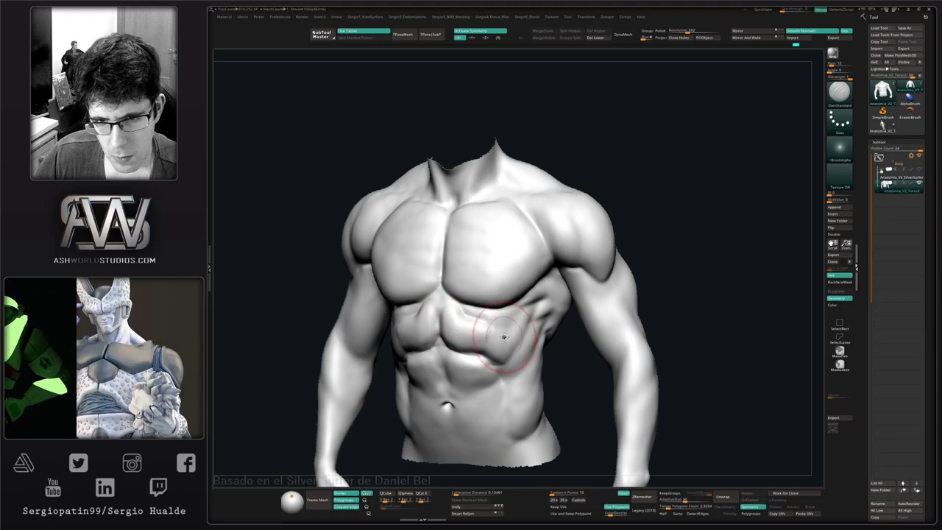
{"action": "right_click_drag", "start_coordinate": [533, 330], "coordinate": [391, 326]}
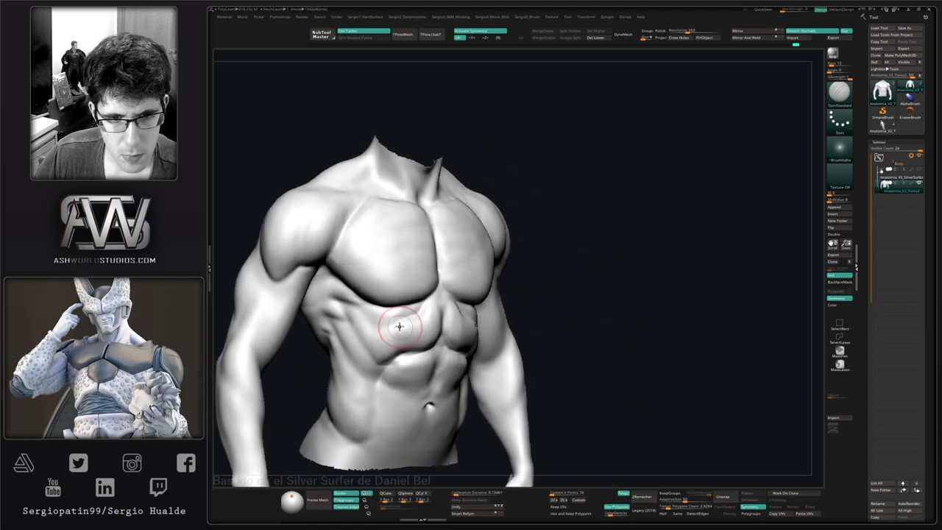
- Sculpt the transition from the upper abdominals to the ribs with the Clay brush and smooth it
{"action": "key", "text": "b"}
{"action": "key", "text": "c"}
{"action": "key", "text": "l"}
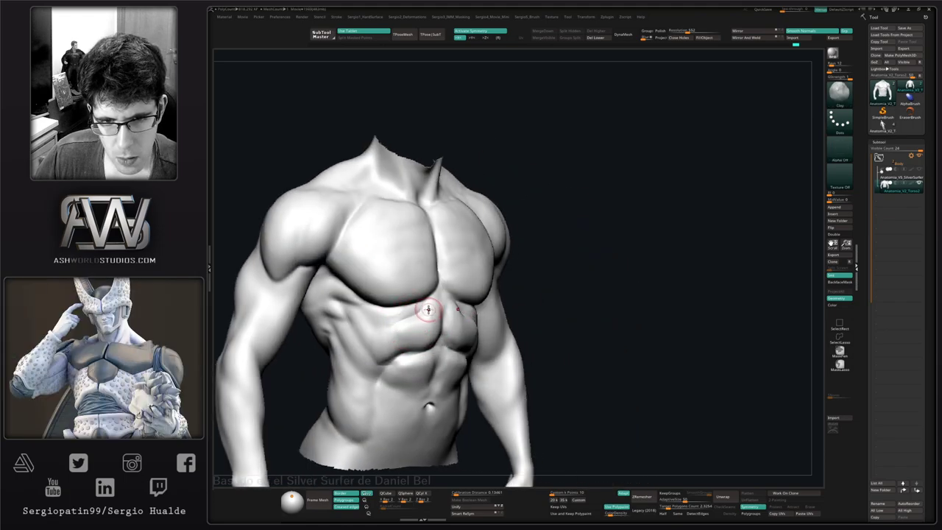
{"action": "key", "text": "shift"}
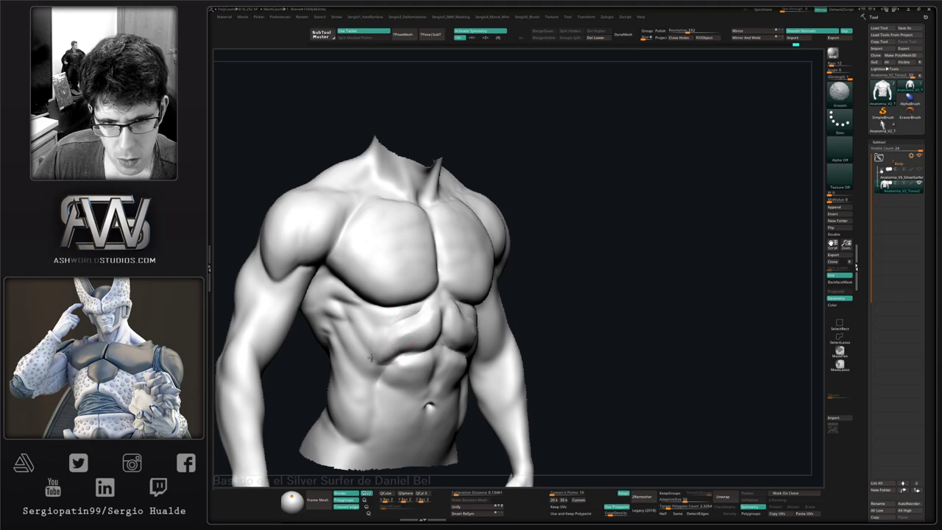
{"action": "left_click_drag", "start_coordinate": [434, 318], "coordinate": [386, 321], "text": "shift"}
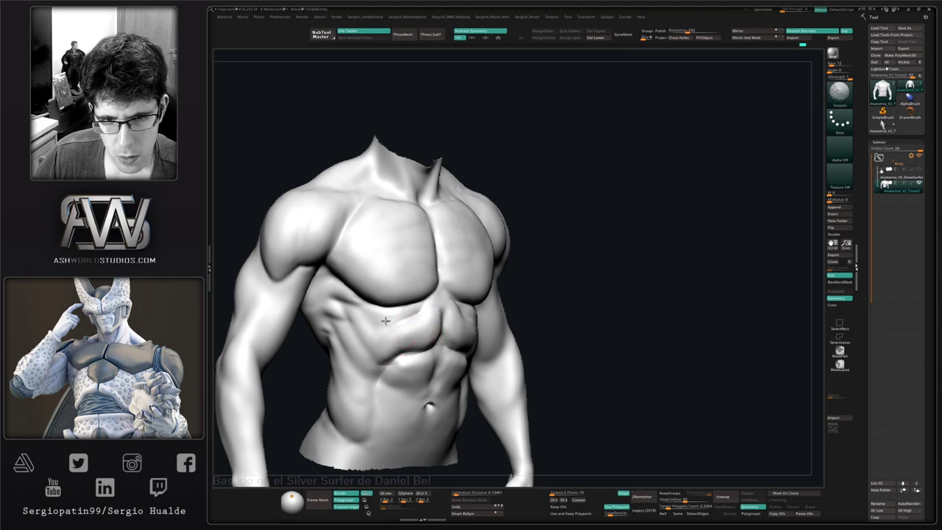
{"action": "right_click_drag", "start_coordinate": [431, 310], "coordinate": [448, 320]}
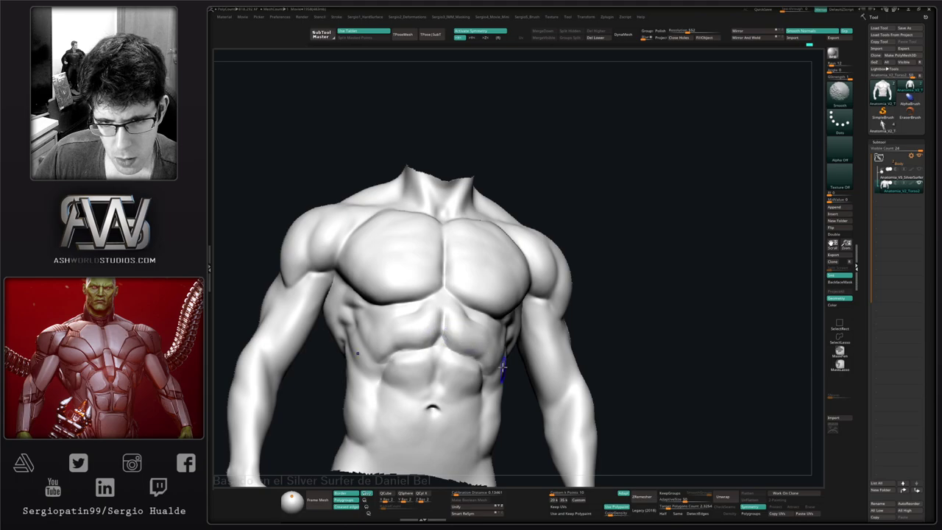
{"action": "right_click_drag", "start_coordinate": [508, 361], "coordinate": [486, 351]}
{"action": "left_click_drag", "start_coordinate": [486, 351], "coordinate": [480, 345], "text": "shift"}
{"action": "right_click_drag", "start_coordinate": [480, 345], "coordinate": [492, 321], "text": "alt"}
- Build up the pair of abdominal muscles above the navel with the Clay brush
{"action": "right_click_drag", "start_coordinate": [431, 340], "coordinate": [449, 346]}
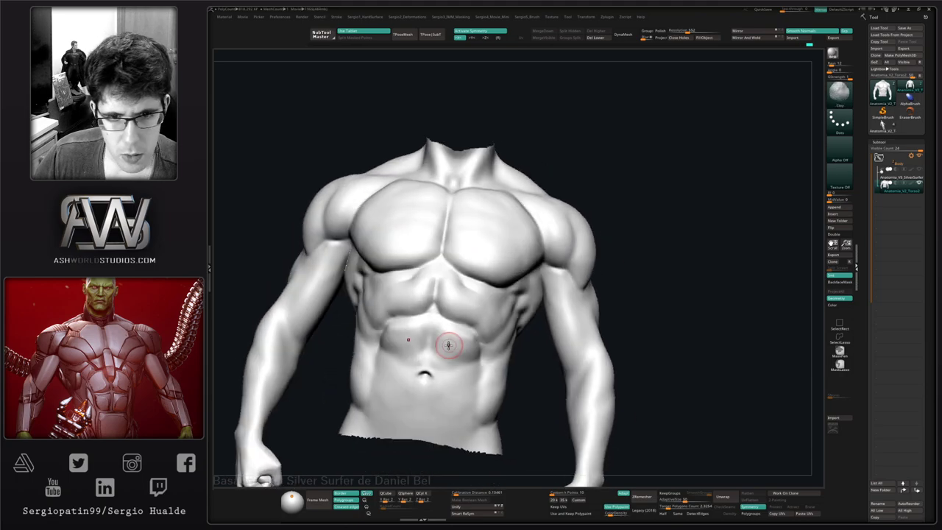
{"action": "left_click_drag", "start_coordinate": [455, 353], "coordinate": [459, 361]}
{"action": "right_click_drag", "start_coordinate": [459, 361], "coordinate": [449, 338], "text": "alt"}
{"action": "left_click_drag", "start_coordinate": [446, 337], "coordinate": [446, 307]}
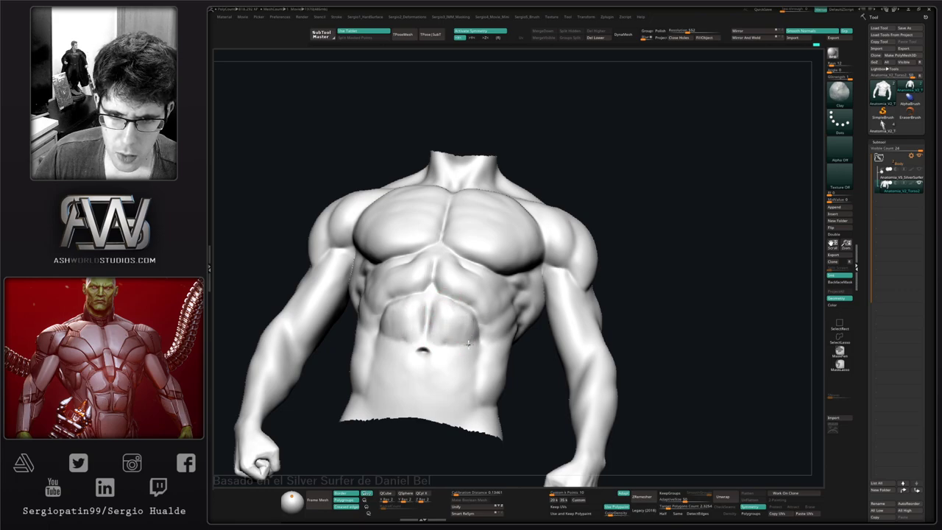
{"action": "right_click_drag", "start_coordinate": [442, 316], "coordinate": [454, 327]}
{"action": "mouse_move", "coordinate": [468, 304]}
{"action": "left_mouse_down"}
{"action": "mouse_move", "coordinate": [465, 314]}
{"action": "mouse_move", "coordinate": [450, 298]}
{"action": "mouse_move", "coordinate": [474, 300]}
{"action": "left_mouse_up"}
- Adjust the shape of the abdominal pair above the navel with the Move brush
{"action": "key", "text": "b"}
{"action": "key", "text": "m"}
{"action": "key", "text": "v"}
{"action": "right_click_drag", "start_coordinate": [471, 326], "coordinate": [459, 324]}
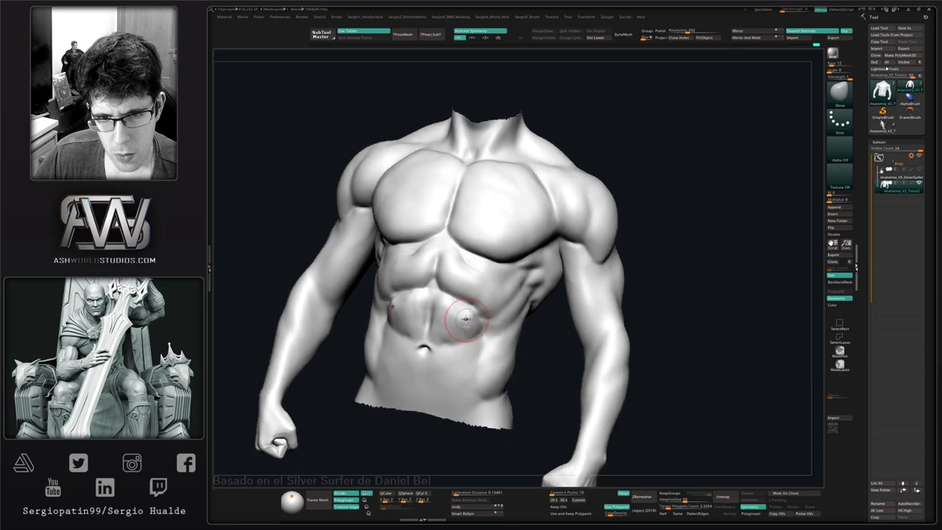
{"action": "left_click_drag", "start_coordinate": [467, 315], "coordinate": [465, 308]}
{"action": "right_click_drag", "start_coordinate": [464, 310], "coordinate": [471, 312]}
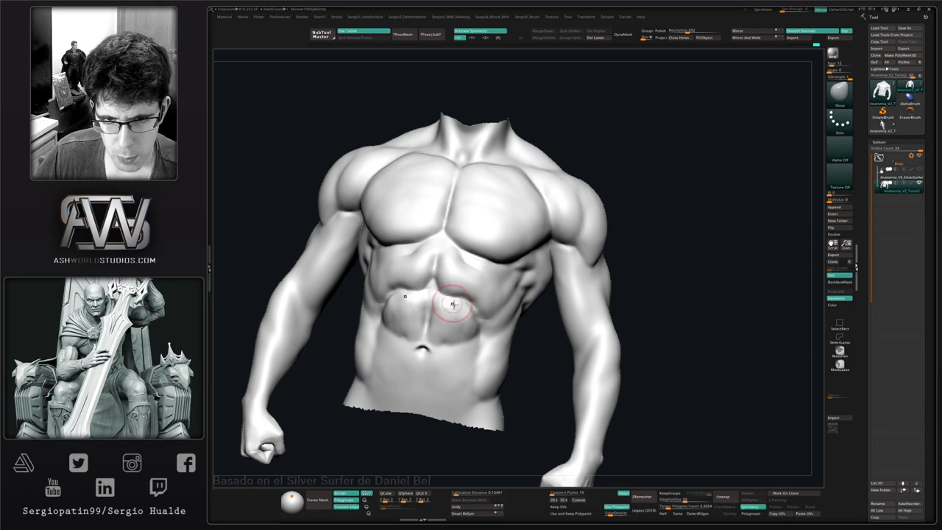
{"action": "left_click_drag", "start_coordinate": [471, 314], "coordinate": [467, 312]}
- Refine the abdominals above the navel with the Clay brush and carve their midline with DamStandard
{"action": "key", "text": "b"}
{"action": "key", "text": "c"}
{"action": "key", "text": "l"}
{"action": "right_click_drag", "start_coordinate": [454, 314], "coordinate": [425, 334]}
{"action": "key", "text": "b"}
{"action": "key", "text": "d"}
{"action": "key", "text": "s"}
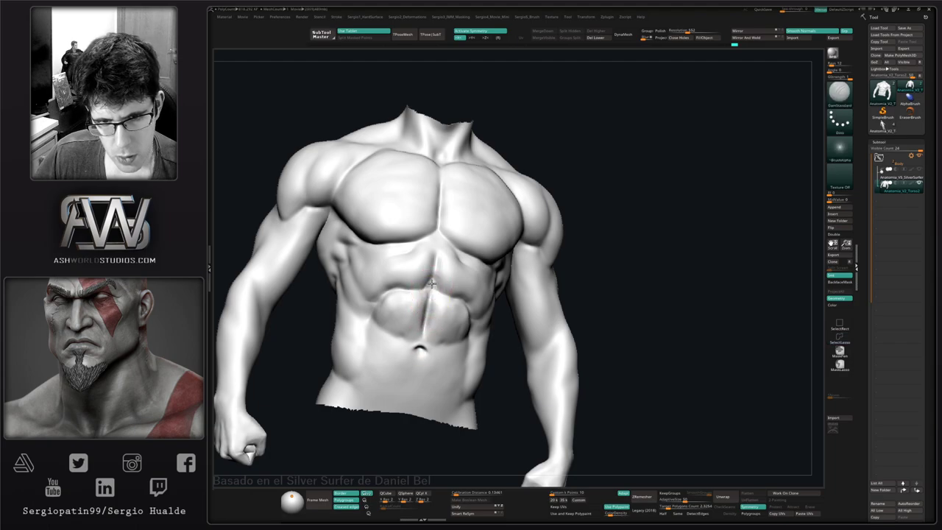
{"action": "mouse_move", "coordinate": [431, 378]}
{"action": "right_mouse_down"}
{"action": "mouse_move", "coordinate": [476, 347]}
{"action": "mouse_move", "coordinate": [431, 336]}
{"action": "right_mouse_up"}
- Round out the lower edge of the abdominals beside the navel with the Clay brush
{"action": "key", "text": "b"}
{"action": "key", "text": "c"}
{"action": "key", "text": "l"}
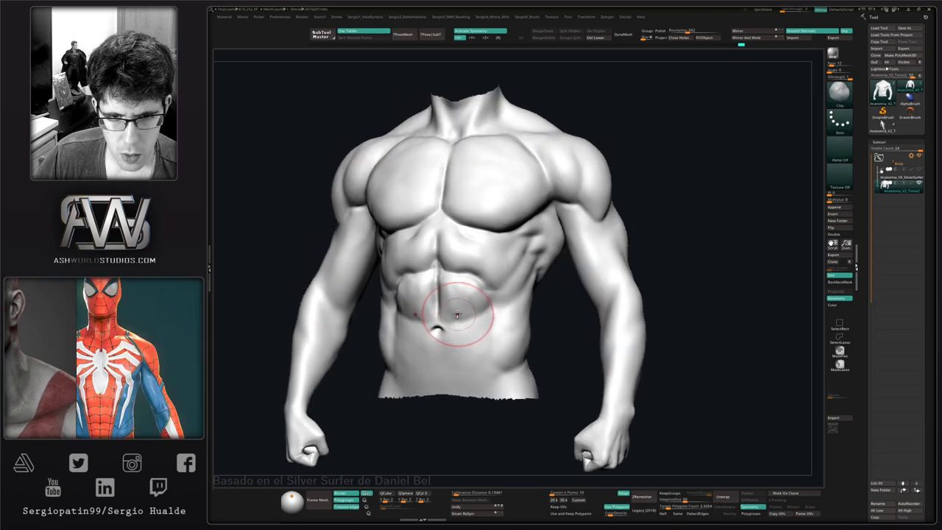
{"action": "left_click_drag", "start_coordinate": [457, 314], "coordinate": [441, 308]}
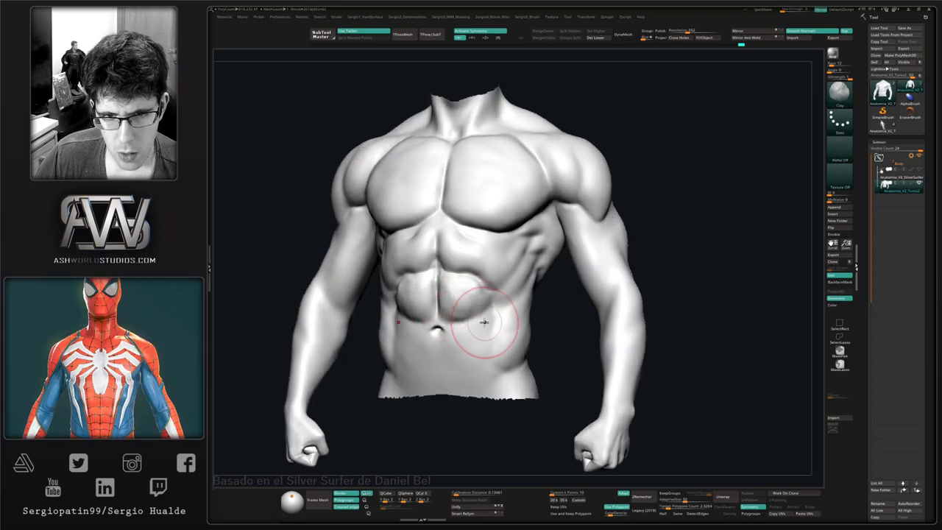
{"action": "right_click_drag", "start_coordinate": [484, 322], "coordinate": [442, 315]}
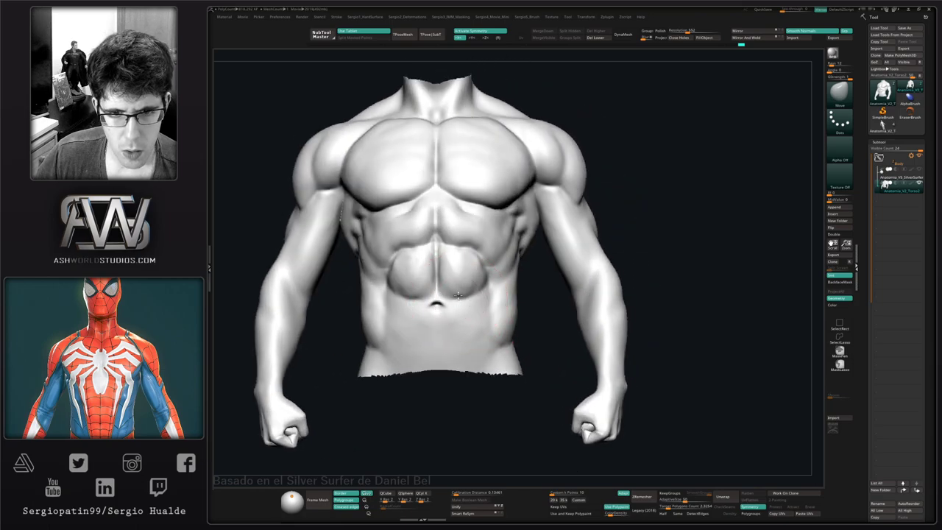
- Build up the rounded lower abdominal mass below the navel with the Clay brush
{"action": "key", "text": "b"}
{"action": "key", "text": "c"}
{"action": "key", "text": "l"}
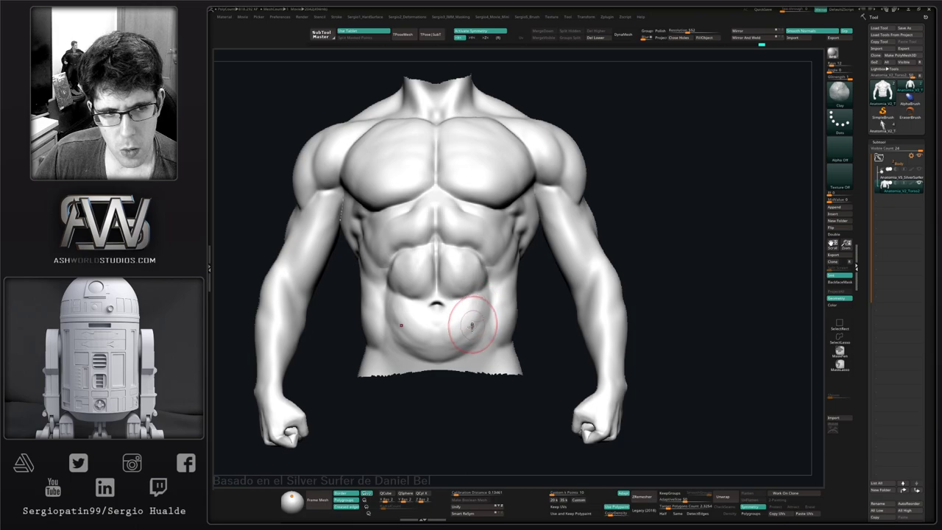
{"action": "right_click_drag", "start_coordinate": [472, 326], "coordinate": [472, 341]}
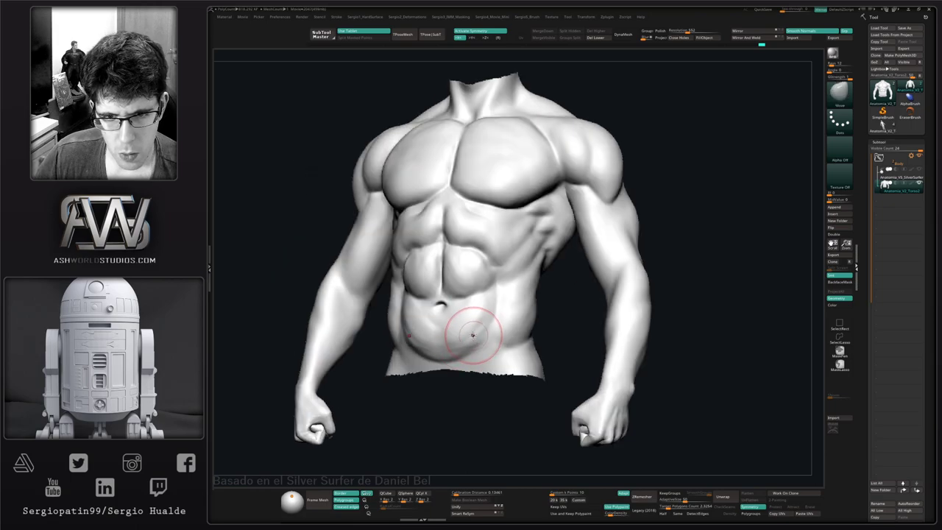
- Adjust the front and side profile of the lower abdomen with the Move brush
{"action": "left_click_drag", "start_coordinate": [473, 335], "coordinate": [447, 339], "text": "shift"}
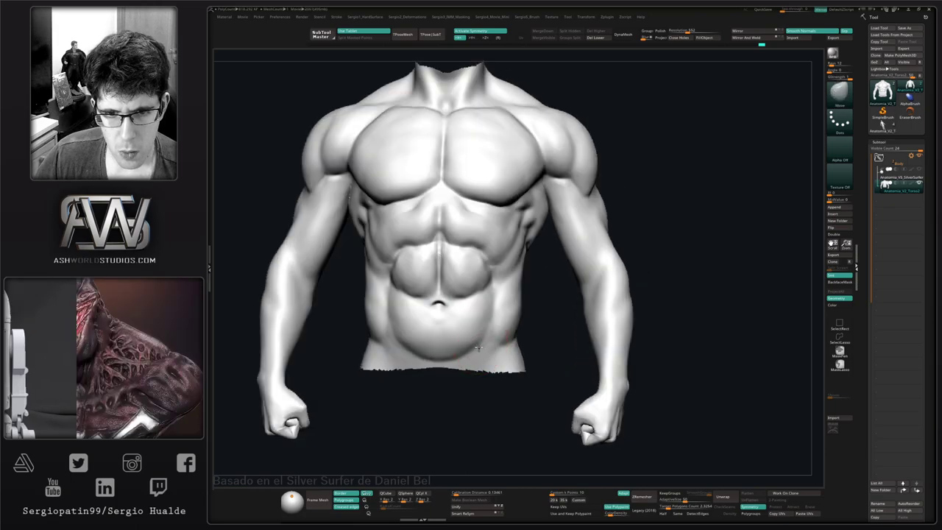
{"action": "mouse_move", "coordinate": [441, 346]}
{"action": "right_mouse_down"}
{"action": "mouse_move", "coordinate": [458, 326]}
{"action": "mouse_move", "coordinate": [448, 344]}
{"action": "right_mouse_up"}
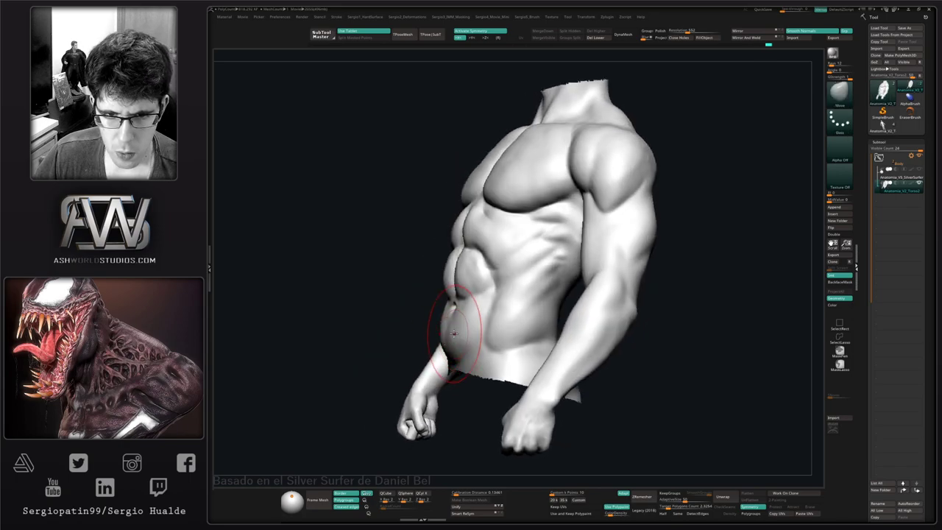
{"action": "left_click_drag", "start_coordinate": [458, 306], "coordinate": [459, 282]}
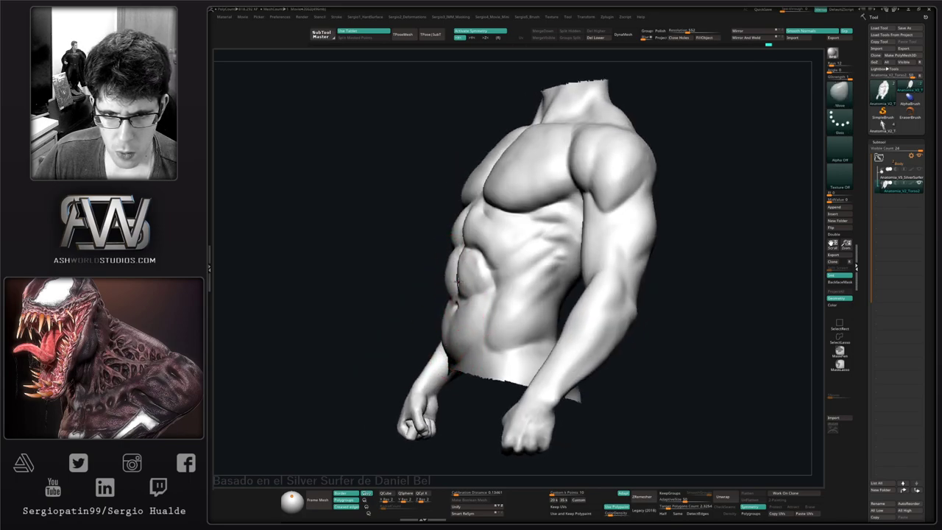
{"action": "mouse_move", "coordinate": [478, 283]}
{"action": "right_mouse_down"}
{"action": "mouse_move", "coordinate": [451, 288]}
{"action": "mouse_move", "coordinate": [481, 281]}
{"action": "right_mouse_up"}
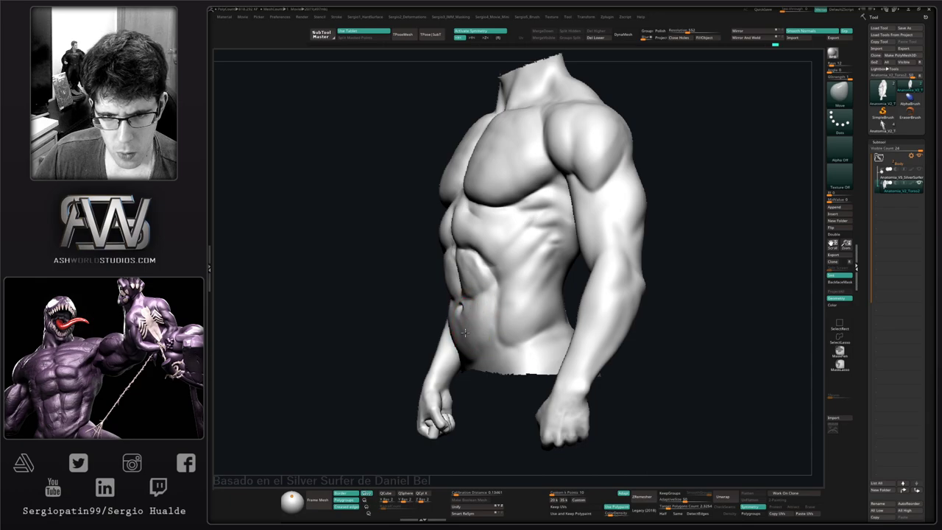
{"action": "mouse_move", "coordinate": [474, 326]}
{"action": "right_mouse_down"}
{"action": "mouse_move", "coordinate": [498, 315]}
{"action": "mouse_move", "coordinate": [486, 297]}
{"action": "mouse_move", "coordinate": [494, 296]}
{"action": "mouse_move", "coordinate": [467, 310]}
{"action": "right_mouse_up"}
{"action": "mouse_move", "coordinate": [466, 310]}
{"action": "right_mouse_down", "text": "ctrl"}
{"action": "mouse_move", "coordinate": [475, 340]}
{"action": "mouse_move", "coordinate": [479, 289]}
{"action": "mouse_move", "coordinate": [458, 333]}
{"action": "right_mouse_up", "text": "ctrl"}
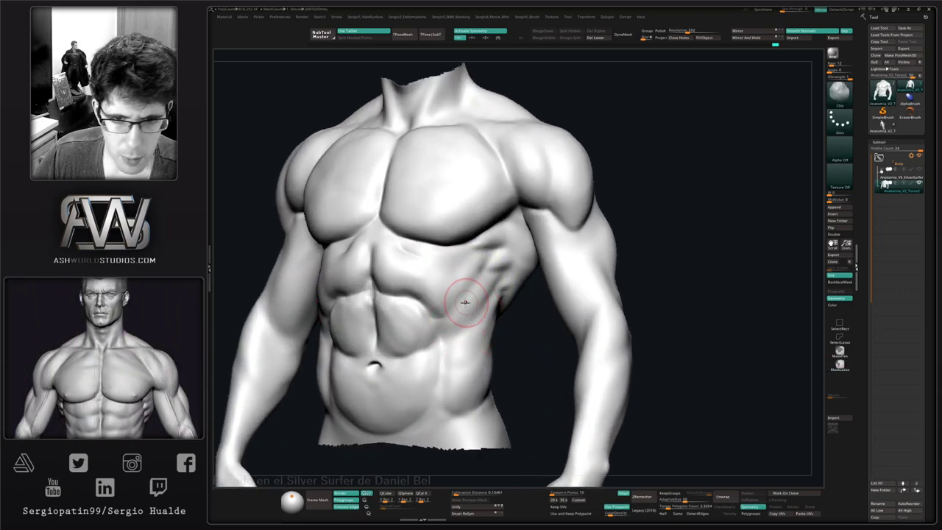
- Build up the serratus and upper oblique forms beside the abdominals with the Clay brush and smooth them
{"action": "right_click_drag", "start_coordinate": [461, 297], "coordinate": [466, 302]}
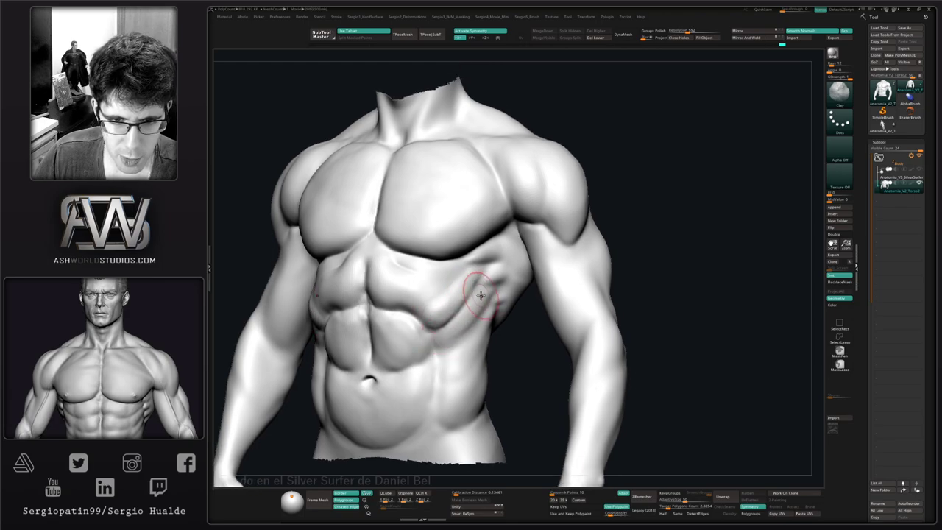
{"action": "right_click_drag", "start_coordinate": [476, 335], "coordinate": [447, 316]}
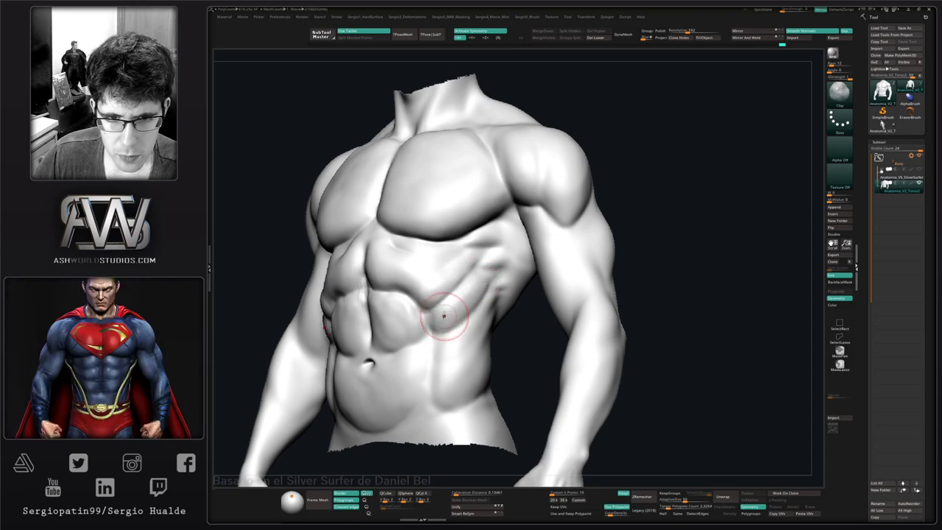
{"action": "right_click_drag", "start_coordinate": [449, 331], "coordinate": [432, 324]}
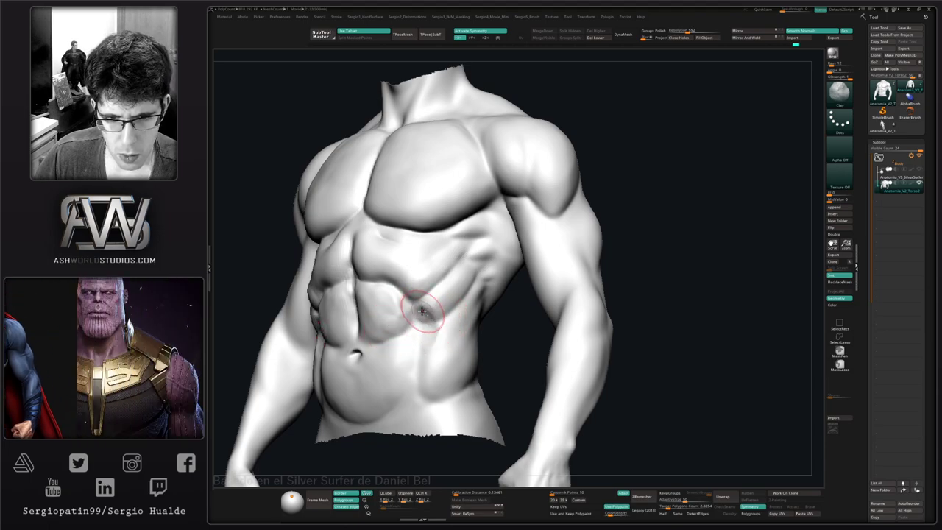
{"action": "key", "text": "shift"}
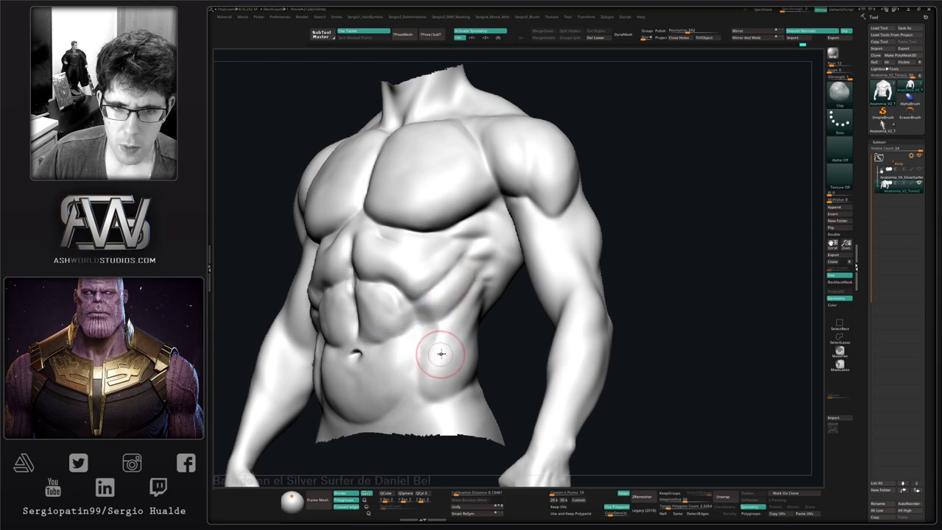
{"action": "right_click_drag", "start_coordinate": [442, 353], "coordinate": [433, 325]}
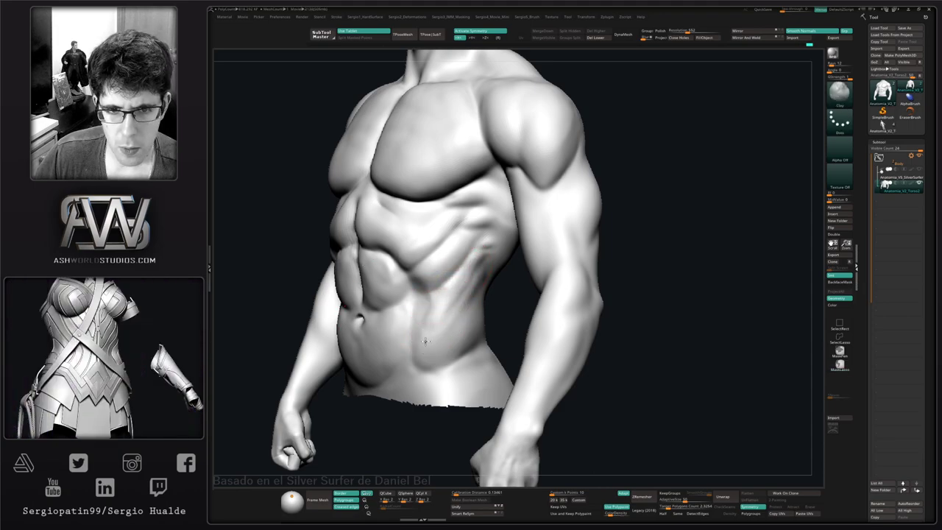
- Adjust the outline of the rib cage and waist with the Move brush
{"action": "mouse_move", "coordinate": [460, 305]}
{"action": "right_mouse_down"}
{"action": "mouse_move", "coordinate": [435, 341]}
{"action": "mouse_move", "coordinate": [456, 343]}
{"action": "mouse_move", "coordinate": [445, 341]}
{"action": "right_mouse_up"}
{"action": "key", "text": "b"}
{"action": "key", "text": "m"}
{"action": "key", "text": "v"}
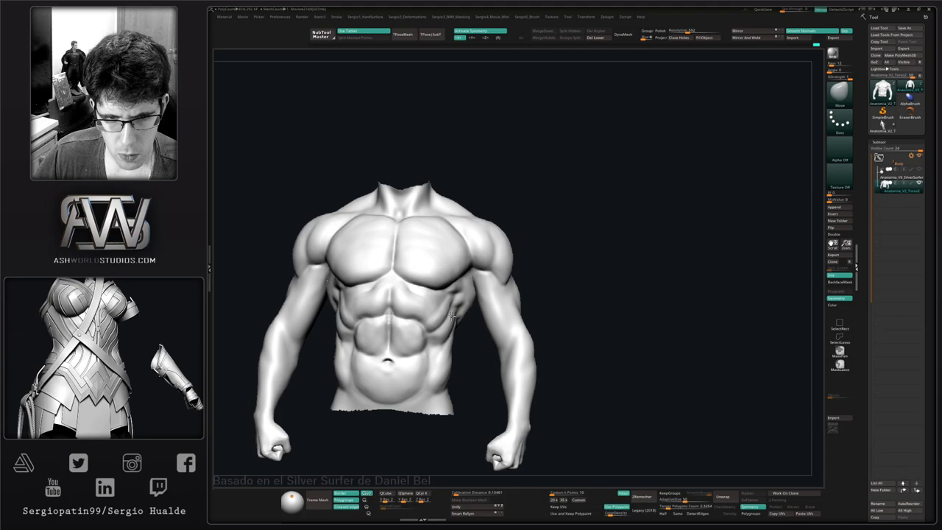
{"action": "mouse_move", "coordinate": [451, 320]}
{"action": "right_mouse_down", "text": "alt"}
{"action": "mouse_move", "coordinate": [519, 280]}
{"action": "mouse_move", "coordinate": [595, 263]}
{"action": "right_mouse_up", "text": "alt"}
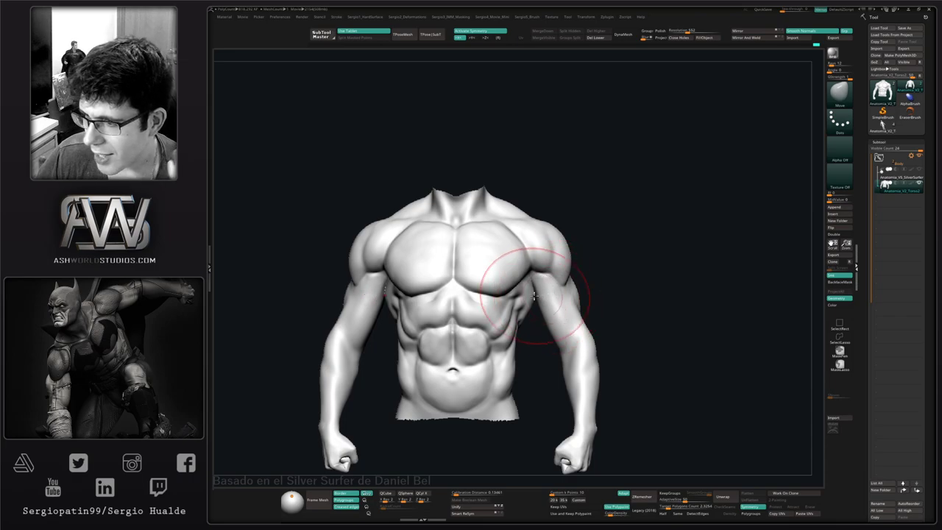
{"action": "left_click_drag", "start_coordinate": [604, 276], "coordinate": [604, 304]}
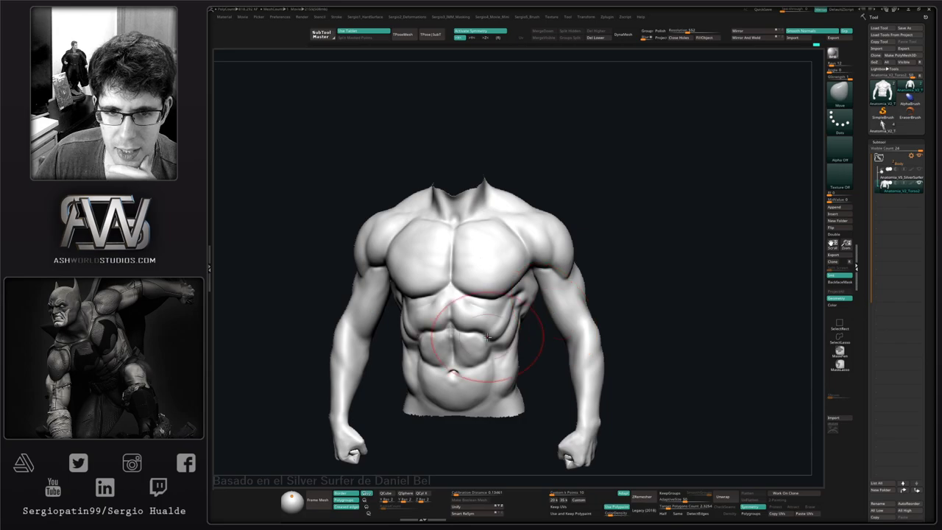
{"action": "left_click_drag", "start_coordinate": [534, 331], "coordinate": [464, 325]}
- Reshape the obliques, lower abdomen and outer rib forms from several angles with the Move brush
{"action": "right_click_drag", "start_coordinate": [464, 324], "coordinate": [402, 340]}
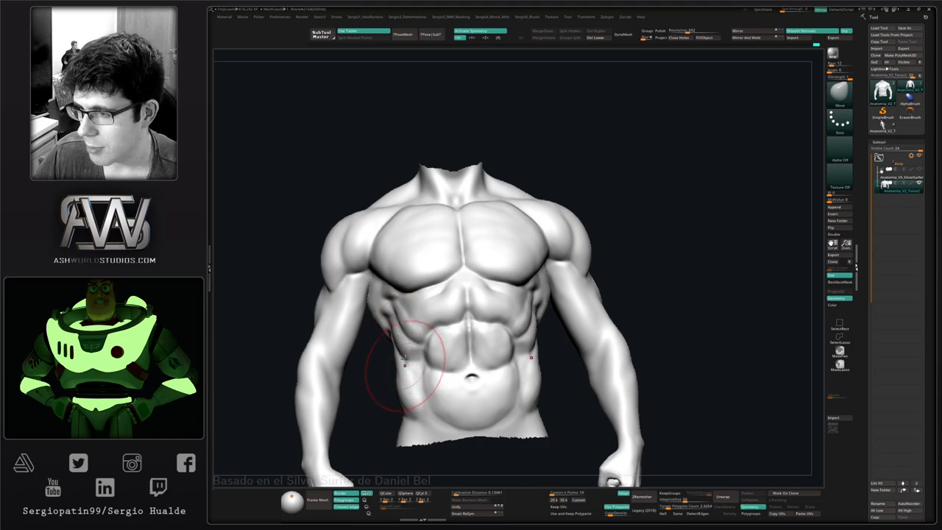
{"action": "right_click_drag", "start_coordinate": [421, 364], "coordinate": [410, 351]}
{"action": "right_click_drag", "start_coordinate": [517, 363], "coordinate": [479, 370], "text": "alt"}
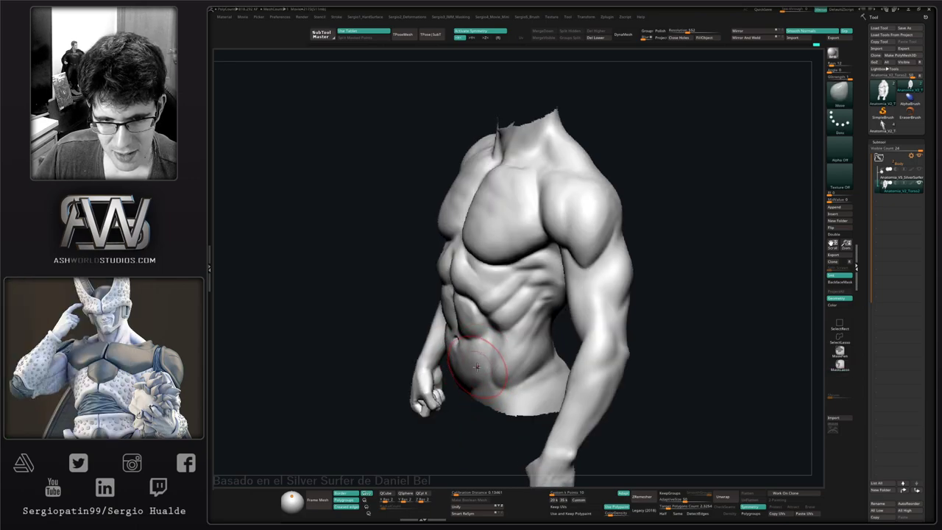
{"action": "mouse_move", "coordinate": [476, 366]}
{"action": "right_mouse_down"}
{"action": "mouse_move", "coordinate": [490, 369]}
{"action": "mouse_move", "coordinate": [486, 358]}
{"action": "right_mouse_up"}
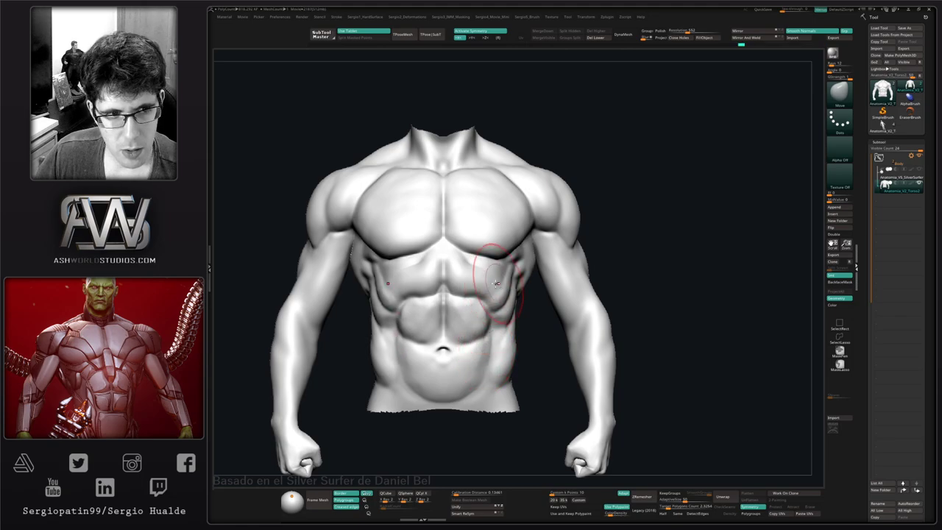
{"action": "mouse_move", "coordinate": [492, 294]}
{"action": "right_mouse_down"}
{"action": "mouse_move", "coordinate": [481, 313]}
{"action": "mouse_move", "coordinate": [495, 305]}
{"action": "right_mouse_up"}
- Refine the upper abdominals below the chest with the Clay brush
{"action": "key", "text": "b"}
{"action": "key", "text": "c"}
{"action": "key", "text": "l"}
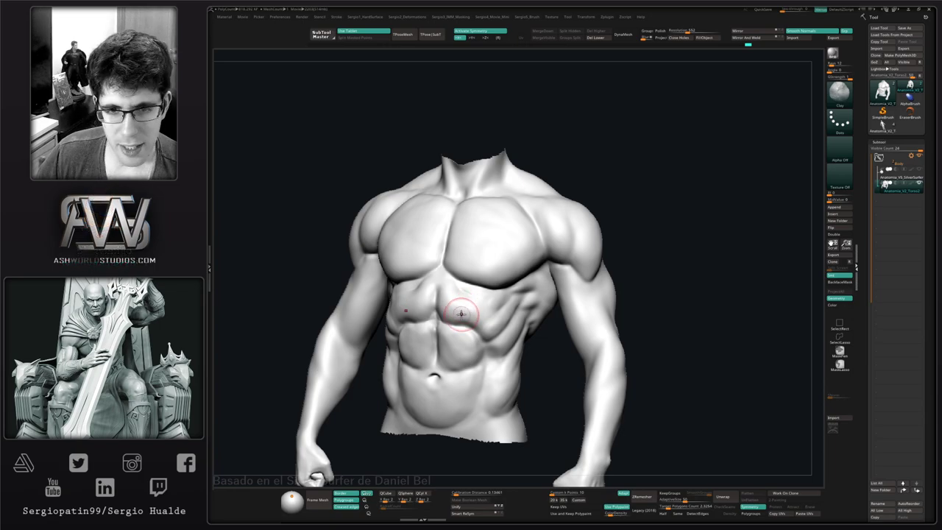
{"action": "right_click_drag", "start_coordinate": [461, 316], "coordinate": [487, 336]}
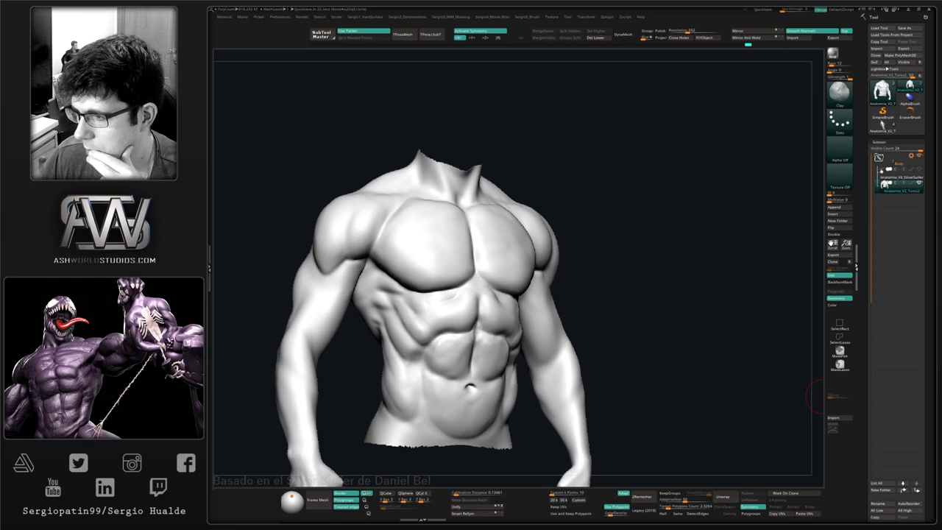
- Refine the pair of abdominals just above the navel with the Clay brush
{"action": "mouse_move", "coordinate": [663, 306]}
{"action": "left_mouse_down"}
{"action": "mouse_move", "coordinate": [647, 319]}
{"action": "mouse_move", "coordinate": [521, 344]}
{"action": "mouse_move", "coordinate": [513, 373]}
{"action": "left_mouse_up"}
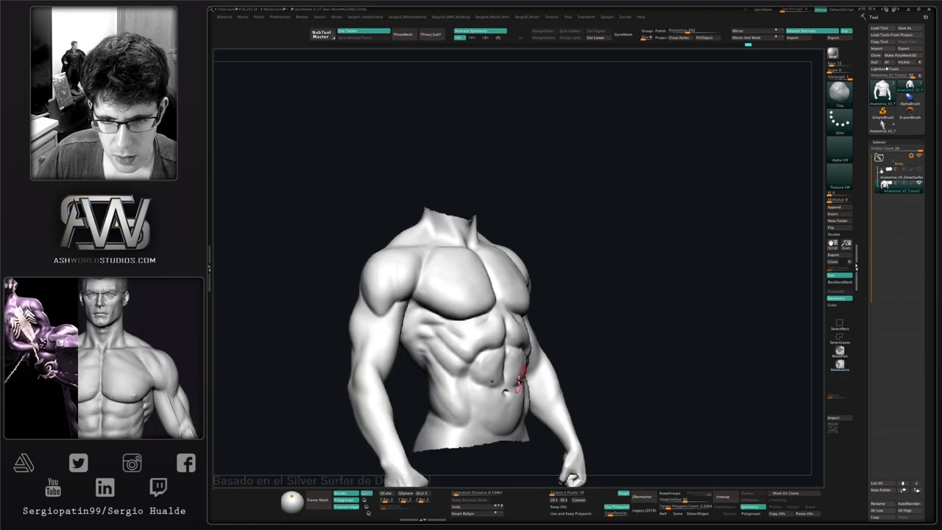
{"action": "right_click_drag", "start_coordinate": [515, 374], "coordinate": [524, 365]}
{"action": "left_click_drag", "start_coordinate": [518, 354], "coordinate": [516, 370]}
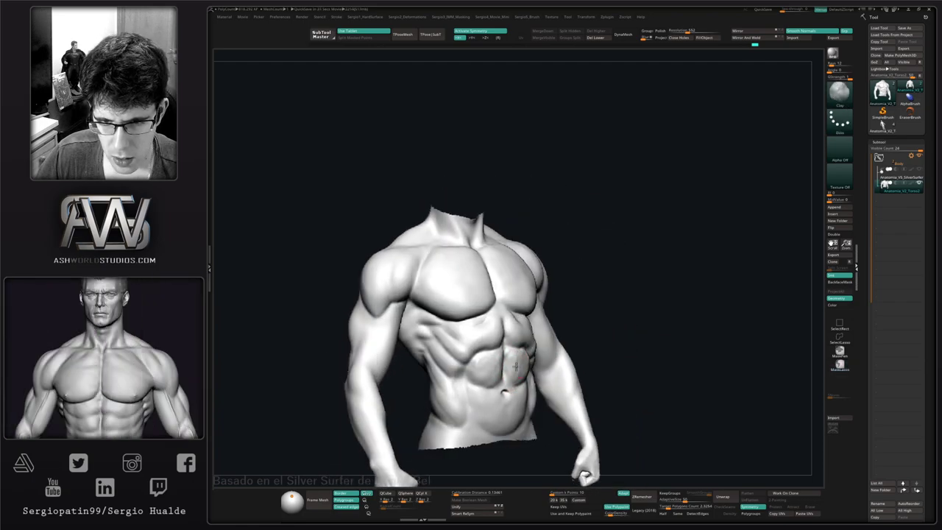
- Smooth the abdominal muscles beside the midline of the torso
{"action": "right_click_drag", "start_coordinate": [528, 362], "coordinate": [545, 368]}
{"action": "left_click_drag", "start_coordinate": [520, 372], "coordinate": [521, 364], "text": "shift"}
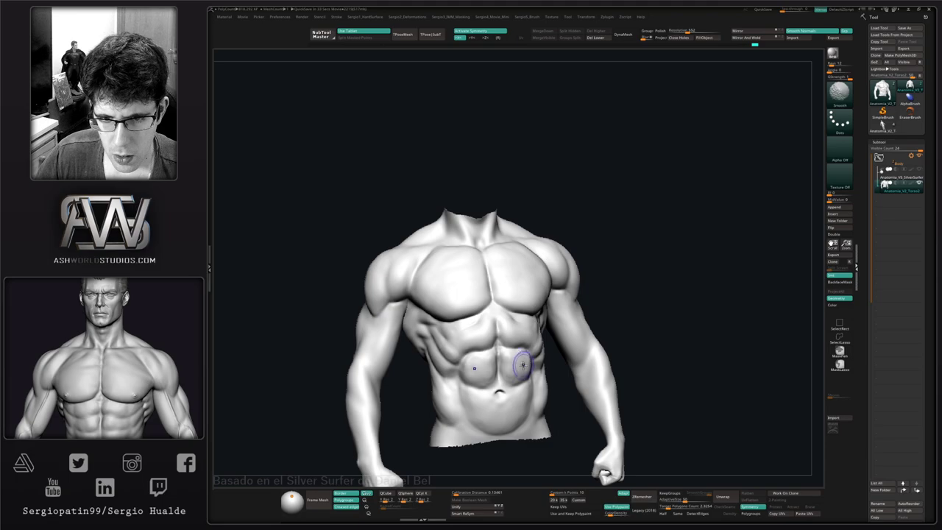
{"action": "mouse_move", "coordinate": [511, 362]}
{"action": "right_mouse_down", "text": "shift"}
{"action": "mouse_move", "coordinate": [509, 353]}
{"action": "mouse_move", "coordinate": [497, 403]}
{"action": "right_mouse_up", "text": "shift"}
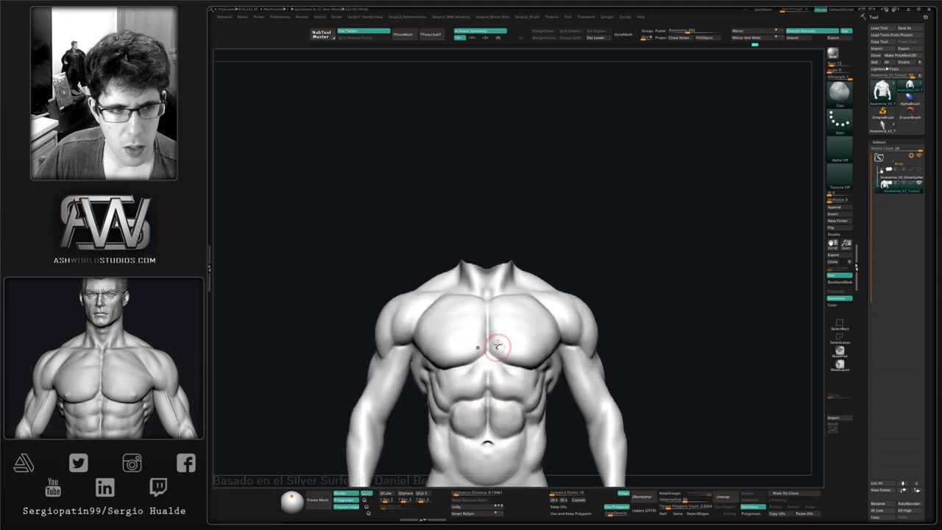
- Carve the sternum line and fine muscle striations across the inner pectorals with the DamStandard brush
{"action": "right_click_drag", "start_coordinate": [468, 288], "coordinate": [483, 327]}
{"action": "key", "text": "b"}
{"action": "key", "text": "d"}
{"action": "key", "text": "s"}
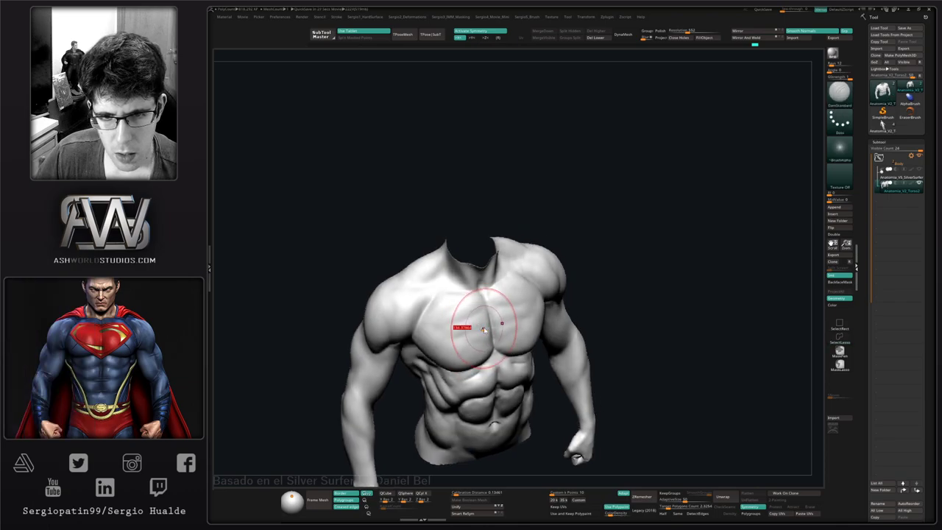
{"action": "key", "text": "space"}
{"action": "left_click_drag", "start_coordinate": [491, 327], "coordinate": [486, 327]}
{"action": "right_click_drag", "start_coordinate": [486, 331], "coordinate": [491, 320]}
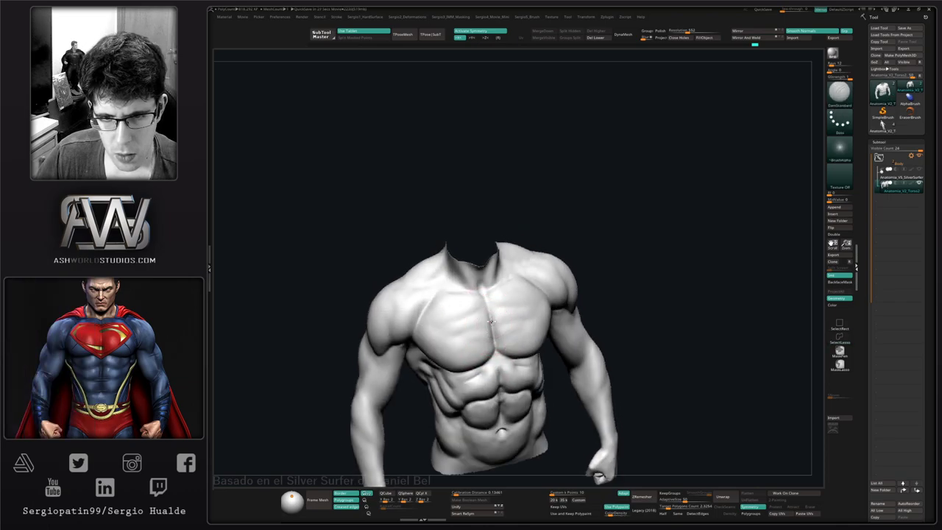
{"action": "left_click_drag", "start_coordinate": [491, 327], "coordinate": [476, 328]}
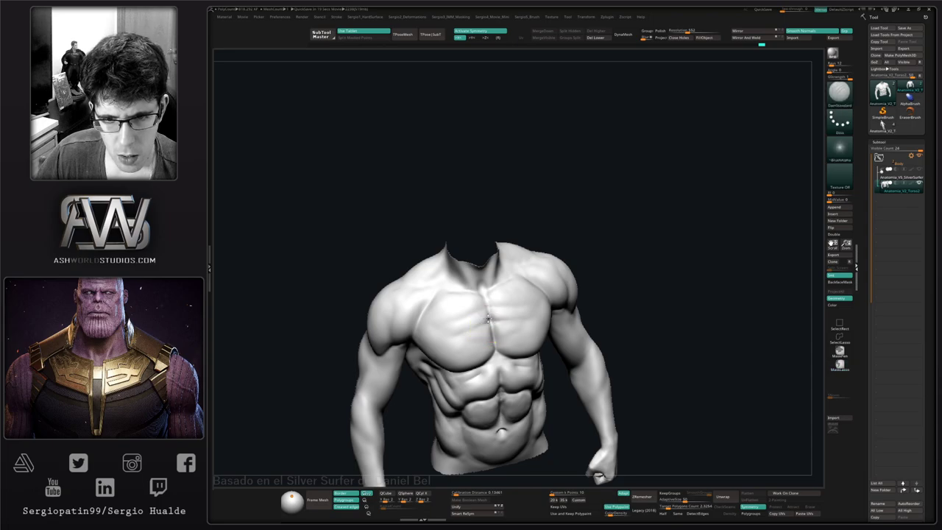
- Smooth the carved pectoral striations and the surface of the chest on both sides
{"action": "key", "text": "shift"}
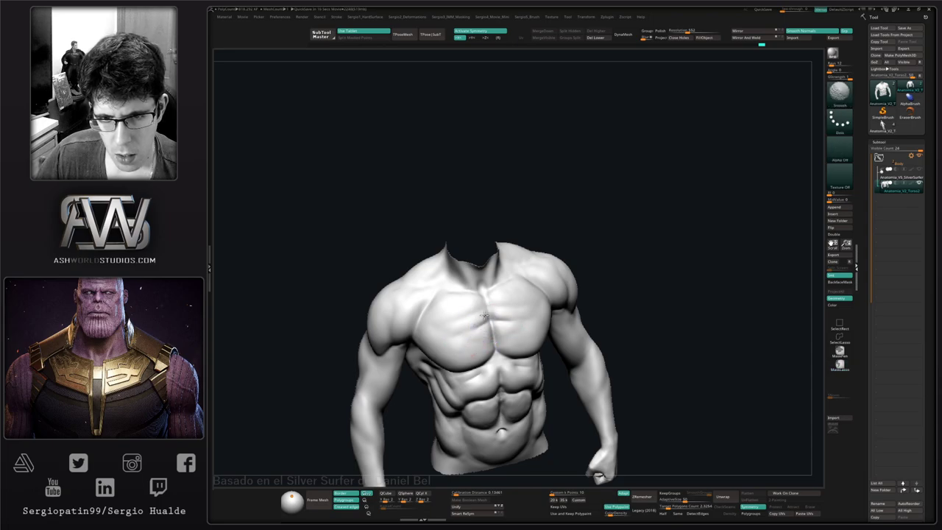
{"action": "right_click_drag", "start_coordinate": [484, 316], "coordinate": [497, 315]}
{"action": "left_click_drag", "start_coordinate": [496, 315], "coordinate": [505, 326], "text": "shift"}
{"action": "right_click_drag", "start_coordinate": [560, 331], "coordinate": [528, 341]}
{"action": "key", "text": "shift"}
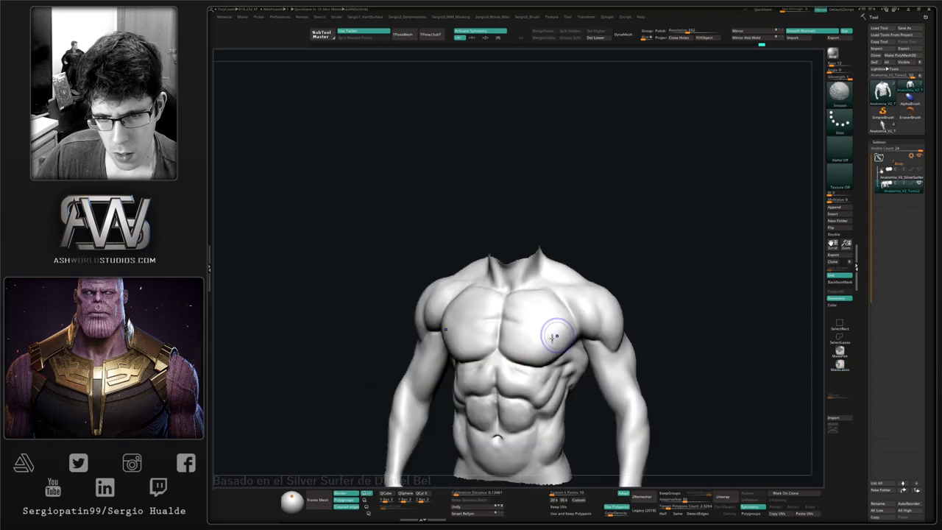
{"action": "left_click_drag", "start_coordinate": [544, 335], "coordinate": [528, 311], "text": "shift"}
{"action": "mouse_move", "coordinate": [528, 312]}
{"action": "right_mouse_down"}
{"action": "mouse_move", "coordinate": [543, 362]}
{"action": "mouse_move", "coordinate": [519, 343]}
{"action": "right_mouse_up"}
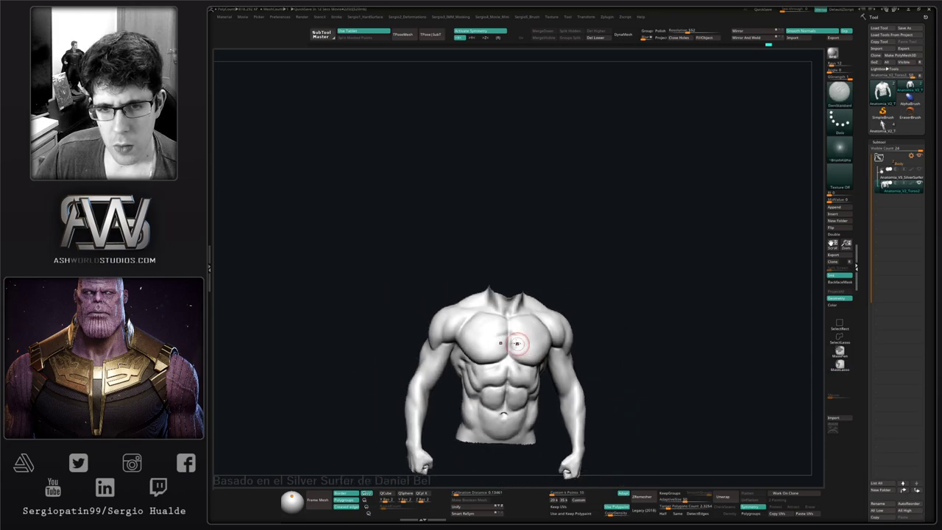
{"action": "left_click_drag", "start_coordinate": [518, 343], "coordinate": [526, 348], "text": "shift"}
{"action": "right_click_drag", "start_coordinate": [525, 349], "coordinate": [540, 350]}
{"action": "left_click_drag", "start_coordinate": [540, 351], "coordinate": [536, 358], "text": "shift"}
- Change the lasso-selected visibility so the torso and arms show together with the pelvis and upper thighs, keeping the head and legs hidden
{"action": "right_click_drag", "start_coordinate": [537, 358], "coordinate": [533, 348], "text": "ctrl"}
{"action": "key", "text": "shift"}
{"action": "mouse_move", "coordinate": [533, 347]}
{"action": "right_mouse_down"}
{"action": "mouse_move", "coordinate": [519, 347]}
{"action": "mouse_move", "coordinate": [507, 318]}
{"action": "mouse_move", "coordinate": [527, 392]}
{"action": "right_mouse_up"}
{"action": "right_click_drag", "start_coordinate": [526, 392], "coordinate": [536, 336], "text": "alt"}
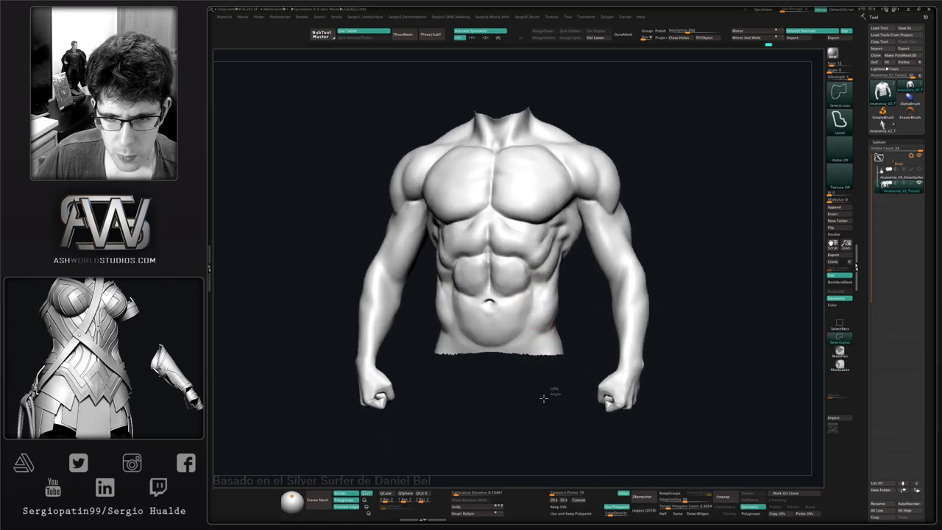
{"action": "left_click_drag", "start_coordinate": [544, 398], "coordinate": [542, 384], "text": "ctrl+shift"}
{"action": "mouse_move", "coordinate": [582, 332]}
{"action": "left_mouse_down", "text": "ctrl+alt+shift"}
{"action": "mouse_move", "coordinate": [407, 373]}
{"action": "mouse_move", "coordinate": [570, 314]}
{"action": "left_mouse_up", "text": "ctrl+alt+shift"}
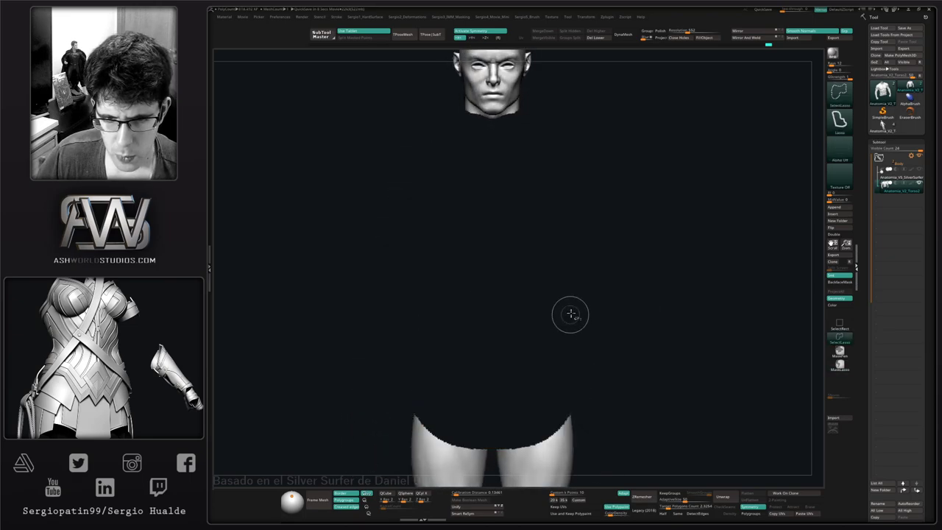
{"action": "left_click_drag", "start_coordinate": [571, 355], "coordinate": [568, 357], "text": "ctrl+shift"}
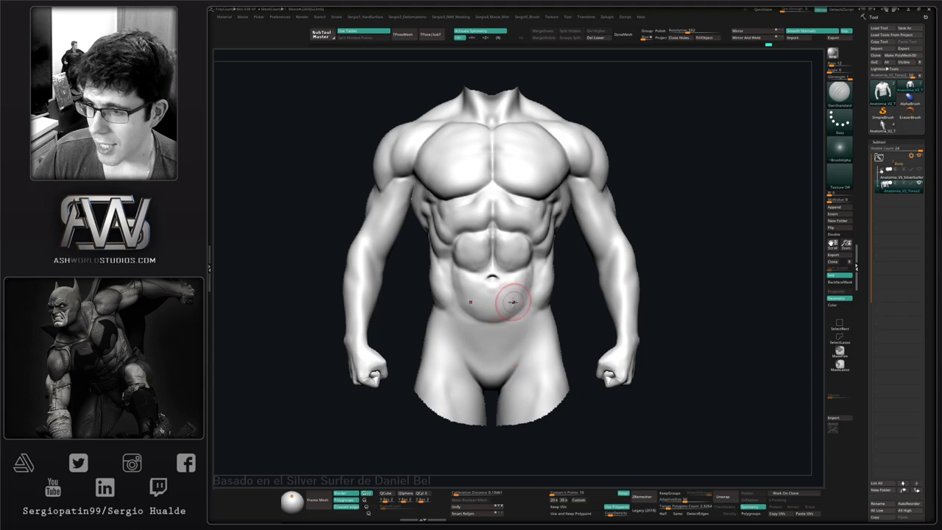
- Build up the inguinal lines from the hips to the groin and the groin volume with the Clay brush
{"action": "mouse_move", "coordinate": [513, 302]}
{"action": "right_mouse_down"}
{"action": "mouse_move", "coordinate": [588, 337]}
{"action": "mouse_move", "coordinate": [504, 332]}
{"action": "mouse_move", "coordinate": [499, 357]}
{"action": "mouse_move", "coordinate": [511, 314]}
{"action": "right_mouse_up"}
{"action": "key", "text": "1"}
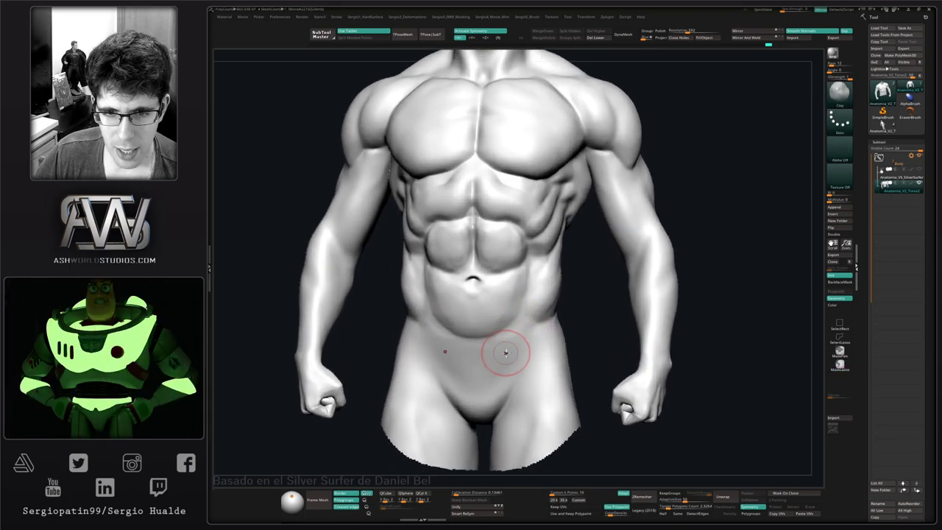
{"action": "right_click_drag", "start_coordinate": [501, 353], "coordinate": [497, 357]}
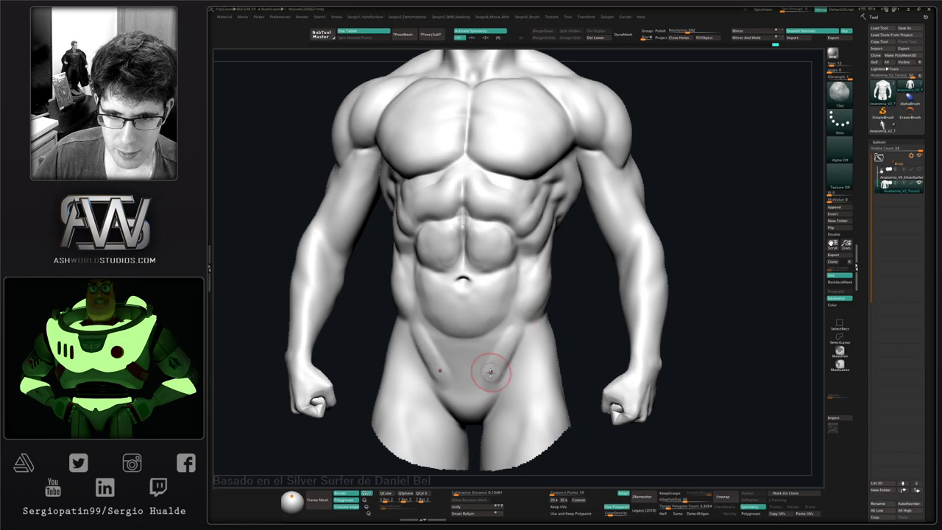
{"action": "right_click_drag", "start_coordinate": [501, 361], "coordinate": [498, 354]}
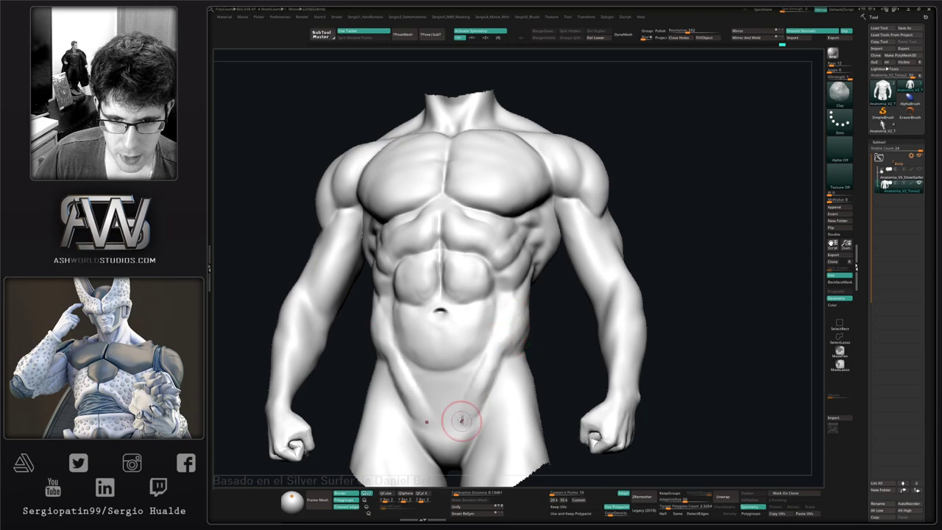
{"action": "mouse_move", "coordinate": [464, 397]}
{"action": "right_mouse_down"}
{"action": "mouse_move", "coordinate": [477, 389]}
{"action": "mouse_move", "coordinate": [490, 339]}
{"action": "mouse_move", "coordinate": [460, 414]}
{"action": "right_mouse_up"}
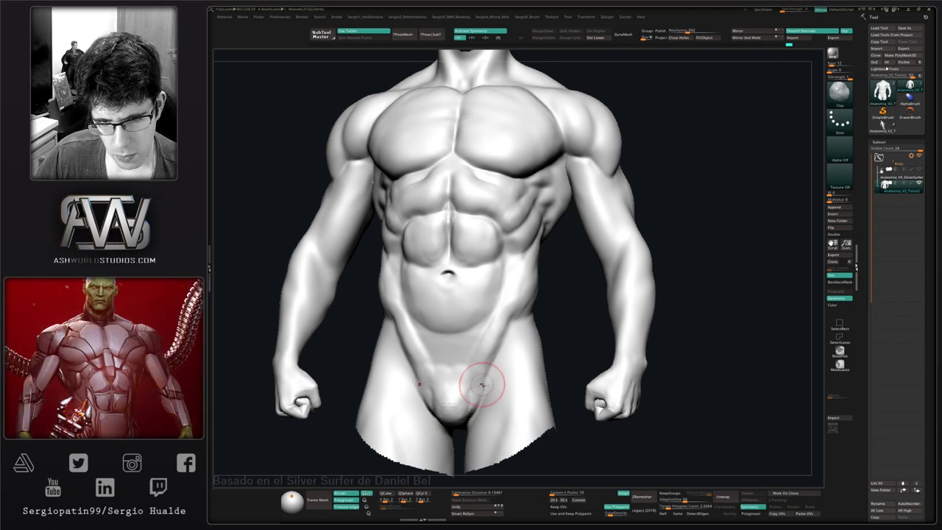
- Smooth the groin and adjust the shape of the pelvis with the Move brush
{"action": "key", "text": "shift"}
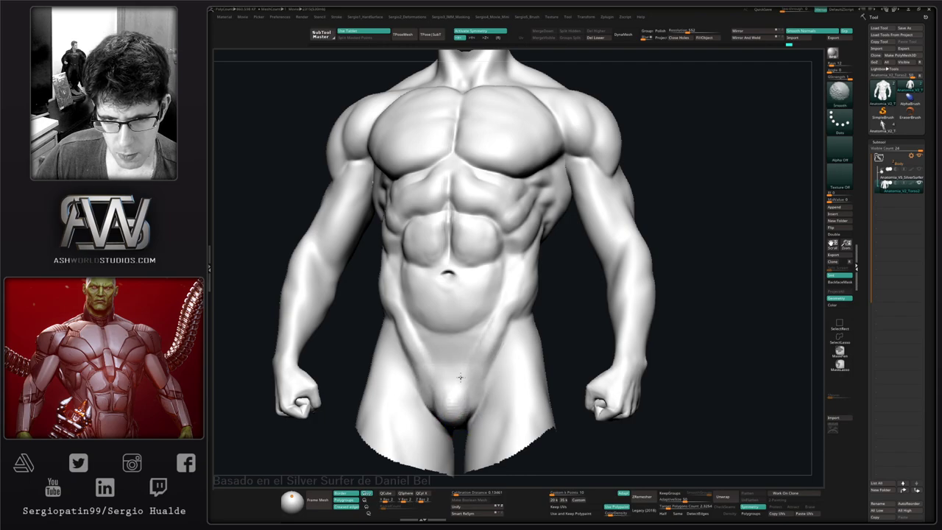
{"action": "right_click_drag", "start_coordinate": [460, 377], "coordinate": [434, 345]}
{"action": "key", "text": "s"}
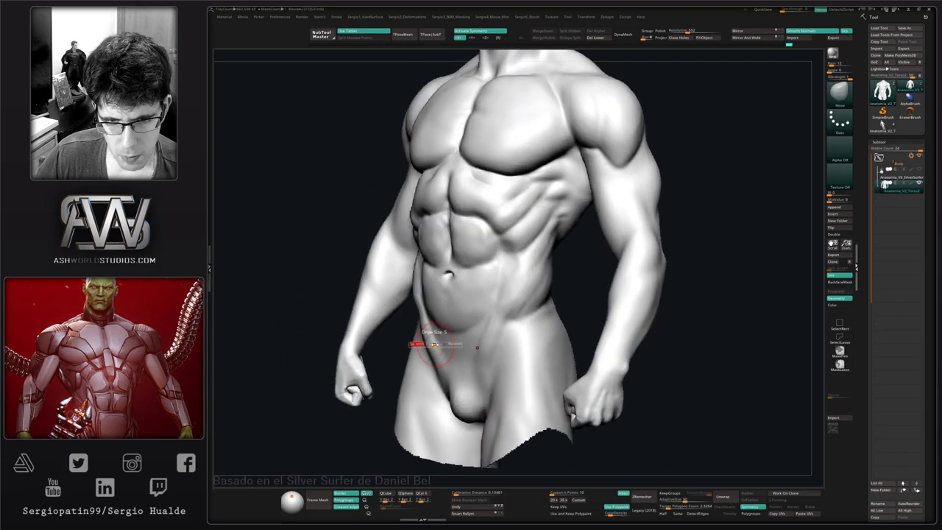
{"action": "left_click_drag", "start_coordinate": [434, 345], "coordinate": [440, 343]}
{"action": "right_click_drag", "start_coordinate": [444, 348], "coordinate": [480, 359]}
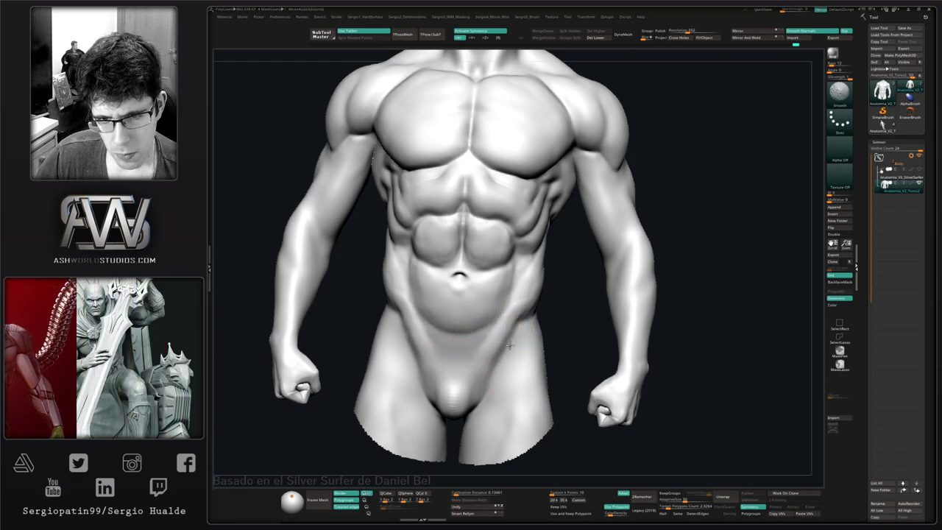
- Build up the muscle volume on the outer side of the upper arm with the Clay brush and smooth it
{"action": "key", "text": "ctrl"}
{"action": "mouse_move", "coordinate": [512, 385]}
{"action": "right_mouse_down", "text": "ctrl"}
{"action": "mouse_move", "coordinate": [508, 354]}
{"action": "mouse_move", "coordinate": [478, 355]}
{"action": "mouse_move", "coordinate": [493, 399]}
{"action": "mouse_move", "coordinate": [508, 343]}
{"action": "mouse_move", "coordinate": [493, 313]}
{"action": "mouse_move", "coordinate": [519, 287]}
{"action": "right_mouse_up", "text": "ctrl"}
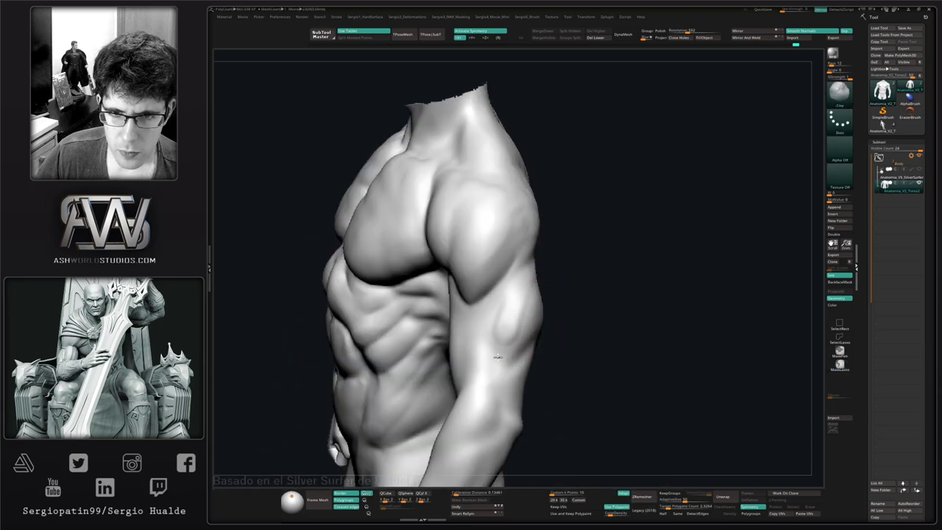
{"action": "mouse_move", "coordinate": [498, 356]}
{"action": "right_mouse_down"}
{"action": "mouse_move", "coordinate": [533, 273]}
{"action": "mouse_move", "coordinate": [508, 315]}
{"action": "mouse_move", "coordinate": [522, 273]}
{"action": "mouse_move", "coordinate": [544, 294]}
{"action": "mouse_move", "coordinate": [538, 313]}
{"action": "right_mouse_up"}
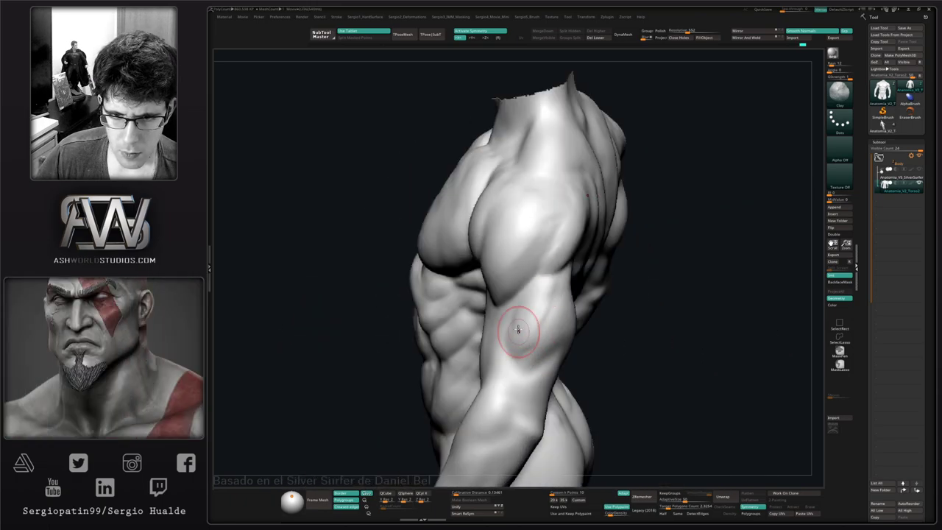
{"action": "right_click_drag", "start_coordinate": [524, 374], "coordinate": [540, 299]}
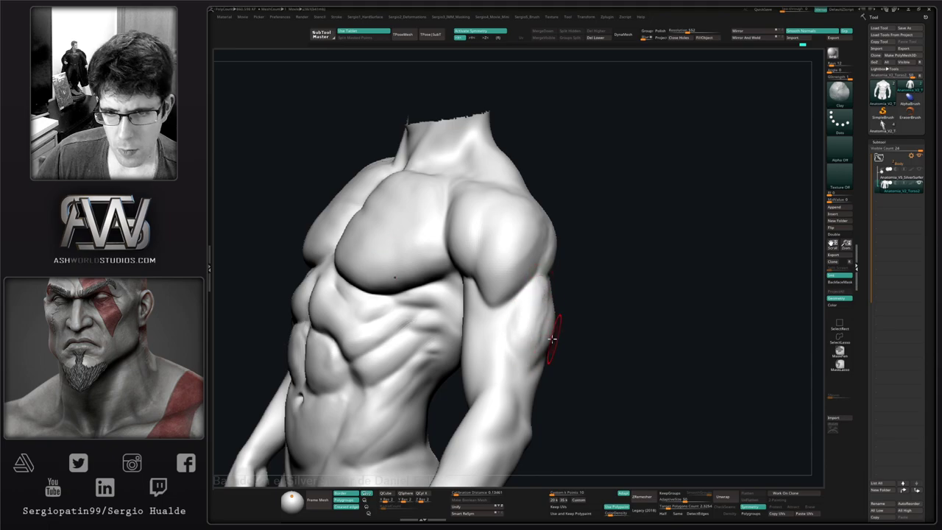
{"action": "mouse_move", "coordinate": [552, 338]}
{"action": "right_mouse_down"}
{"action": "mouse_move", "coordinate": [523, 330]}
{"action": "mouse_move", "coordinate": [530, 318]}
{"action": "mouse_move", "coordinate": [549, 323]}
{"action": "mouse_move", "coordinate": [540, 338]}
{"action": "right_mouse_up"}
{"action": "left_click_drag", "start_coordinate": [537, 335], "coordinate": [546, 305], "text": "shift"}
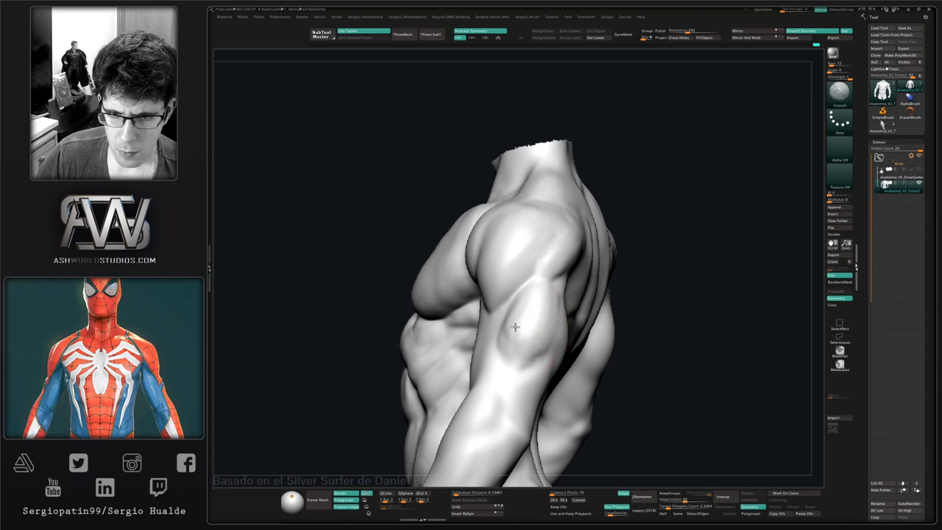
{"action": "mouse_move", "coordinate": [516, 327]}
{"action": "right_mouse_down"}
{"action": "mouse_move", "coordinate": [553, 326]}
{"action": "mouse_move", "coordinate": [505, 330]}
{"action": "mouse_move", "coordinate": [555, 340]}
{"action": "mouse_move", "coordinate": [564, 326]}
{"action": "mouse_move", "coordinate": [536, 330]}
{"action": "mouse_move", "coordinate": [503, 309]}
{"action": "right_mouse_up"}
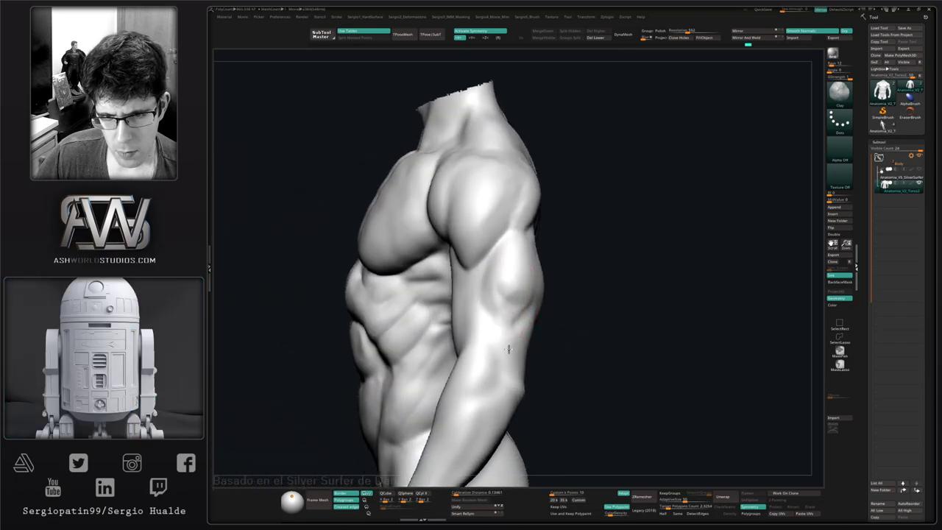
- Refine the outer and back muscles of the upper arm with the Standard brush and smooth their transitions
{"action": "mouse_move", "coordinate": [508, 300]}
{"action": "right_mouse_down"}
{"action": "mouse_move", "coordinate": [545, 332]}
{"action": "mouse_move", "coordinate": [518, 354]}
{"action": "mouse_move", "coordinate": [515, 346]}
{"action": "mouse_move", "coordinate": [511, 361]}
{"action": "mouse_move", "coordinate": [527, 315]}
{"action": "mouse_move", "coordinate": [572, 301]}
{"action": "mouse_move", "coordinate": [544, 289]}
{"action": "right_mouse_up"}
{"action": "right_click_drag", "start_coordinate": [548, 329], "coordinate": [538, 309], "text": "shift"}
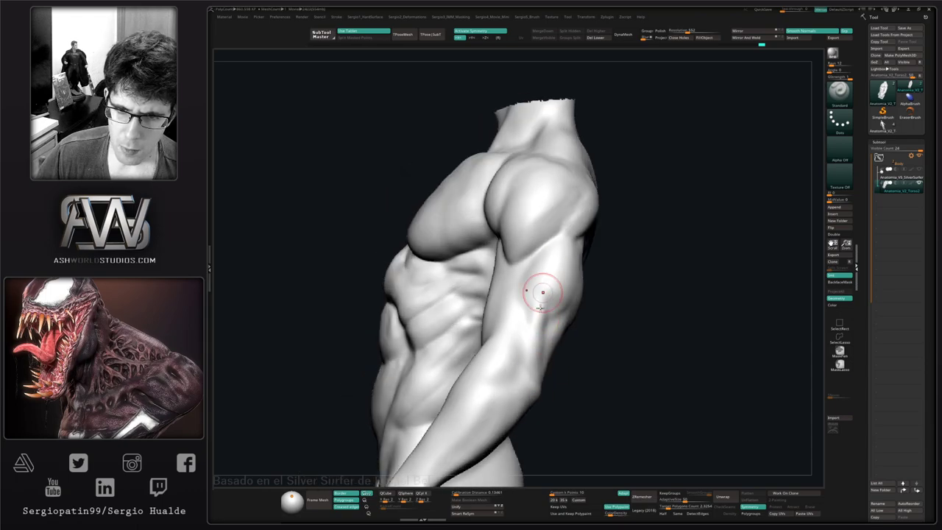
{"action": "key", "text": "shift"}
{"action": "right_click_drag", "start_coordinate": [562, 297], "coordinate": [553, 320]}
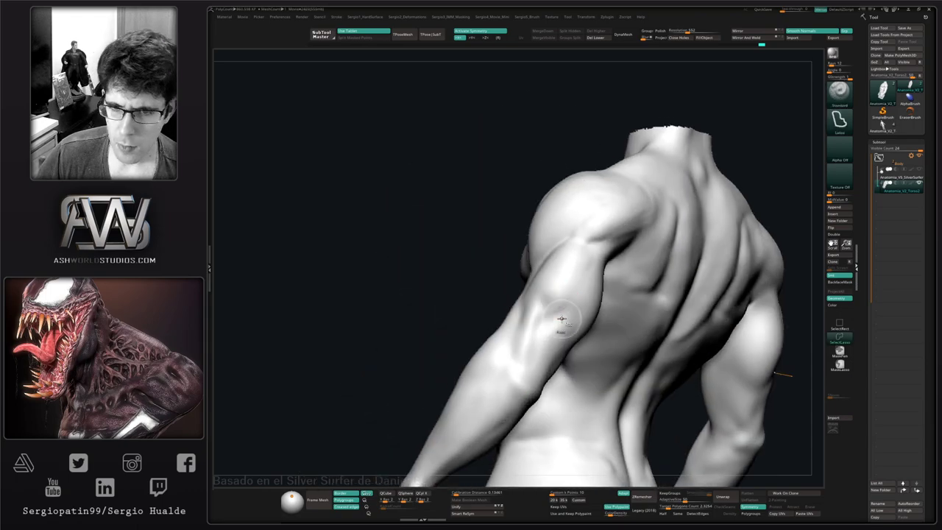
{"action": "key", "text": "shift"}
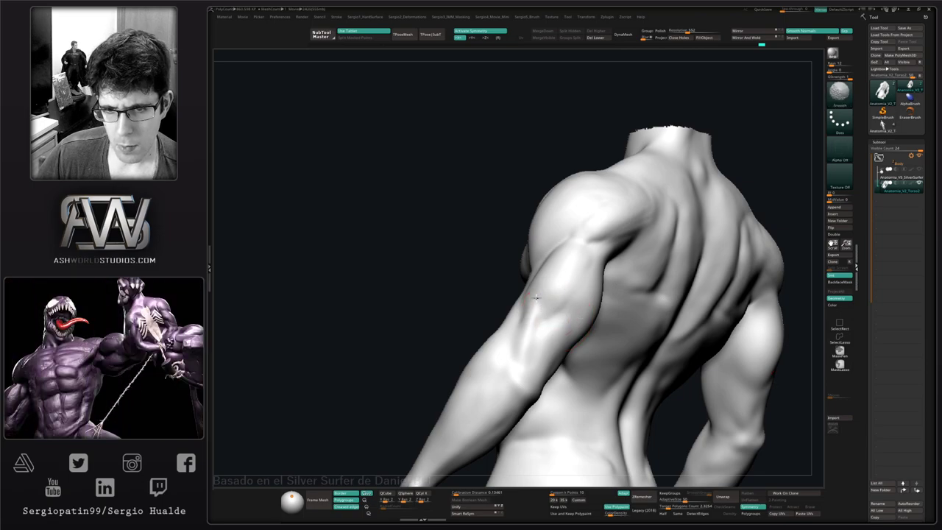
- Carve the muscle separations around the biceps and the inner elbow with the DamStandard brush
{"action": "mouse_move", "coordinate": [539, 286]}
{"action": "right_mouse_down"}
{"action": "mouse_move", "coordinate": [537, 309]}
{"action": "mouse_move", "coordinate": [527, 314]}
{"action": "mouse_move", "coordinate": [522, 302]}
{"action": "right_mouse_up"}
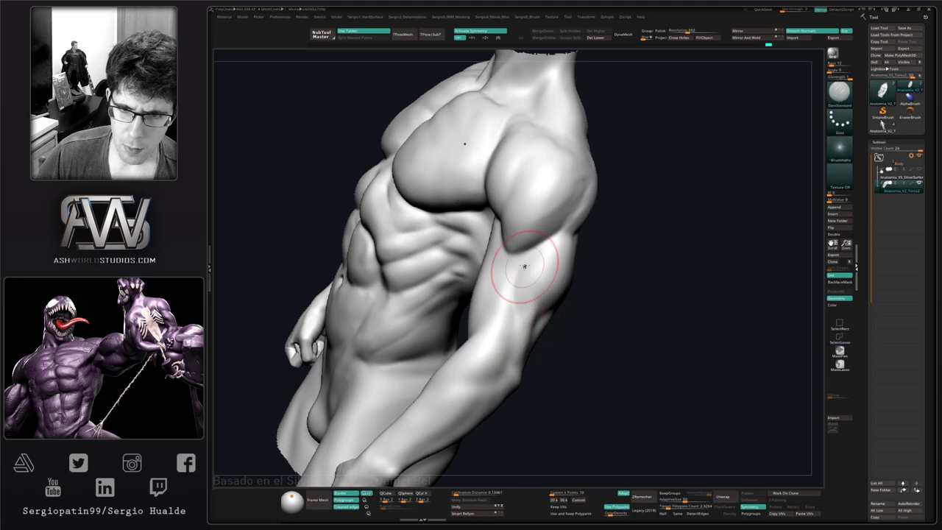
{"action": "mouse_move", "coordinate": [522, 300]}
{"action": "right_mouse_down"}
{"action": "mouse_move", "coordinate": [531, 281]}
{"action": "mouse_move", "coordinate": [516, 326]}
{"action": "mouse_move", "coordinate": [557, 323]}
{"action": "mouse_move", "coordinate": [570, 333]}
{"action": "mouse_move", "coordinate": [536, 329]}
{"action": "mouse_move", "coordinate": [551, 299]}
{"action": "mouse_move", "coordinate": [535, 283]}
{"action": "right_mouse_up"}
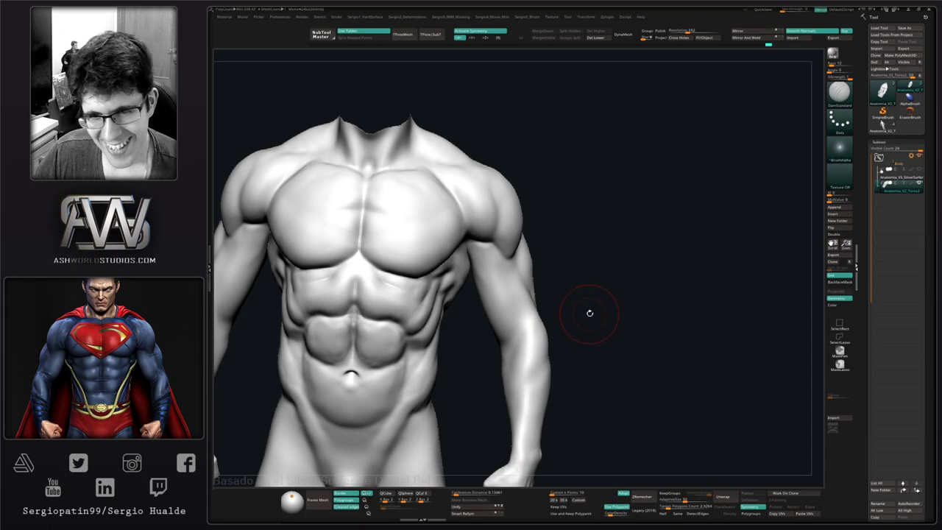
{"action": "mouse_move", "coordinate": [590, 313]}
{"action": "left_mouse_down"}
{"action": "mouse_move", "coordinate": [585, 326]}
{"action": "mouse_move", "coordinate": [530, 324]}
{"action": "left_mouse_up"}
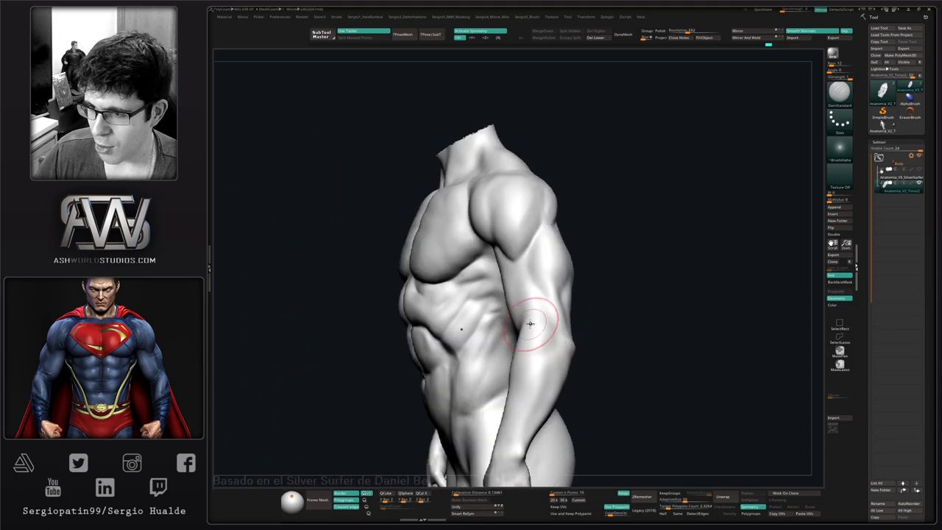
{"action": "mouse_move", "coordinate": [532, 303]}
{"action": "right_mouse_down", "text": "alt"}
{"action": "mouse_move", "coordinate": [551, 301]}
{"action": "mouse_move", "coordinate": [545, 343]}
{"action": "mouse_move", "coordinate": [538, 302]}
{"action": "mouse_move", "coordinate": [549, 322]}
{"action": "mouse_move", "coordinate": [541, 318]}
{"action": "right_mouse_up", "text": "alt"}
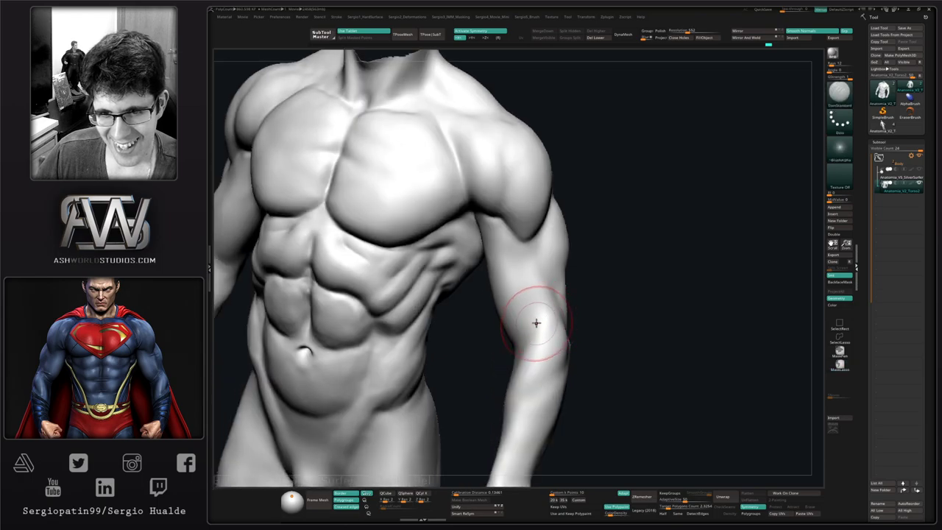
{"action": "mouse_move", "coordinate": [534, 311]}
{"action": "left_mouse_down"}
{"action": "mouse_move", "coordinate": [530, 364]}
{"action": "mouse_move", "coordinate": [564, 326]}
{"action": "mouse_move", "coordinate": [580, 361]}
{"action": "mouse_move", "coordinate": [547, 287]}
{"action": "left_mouse_up"}
{"action": "left_click_drag", "start_coordinate": [536, 356], "coordinate": [530, 355]}
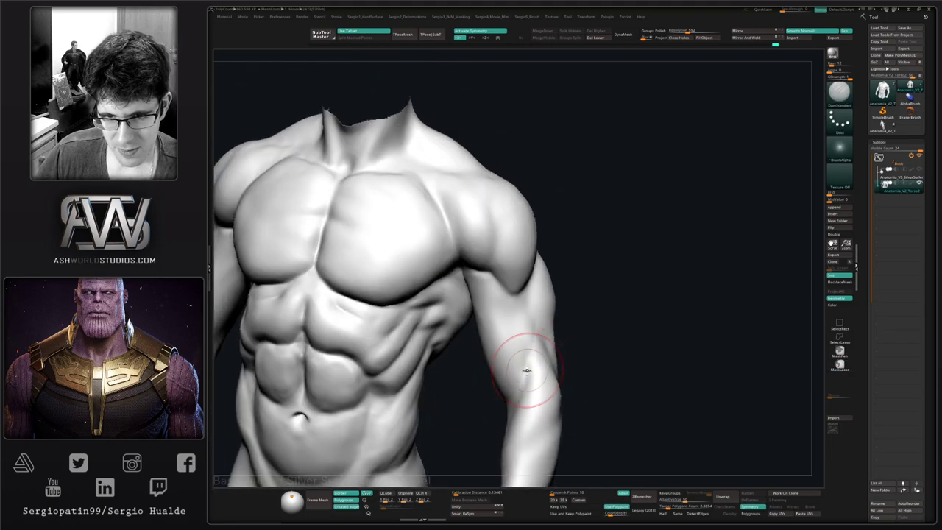
{"action": "left_click_drag", "start_coordinate": [524, 385], "coordinate": [535, 336]}
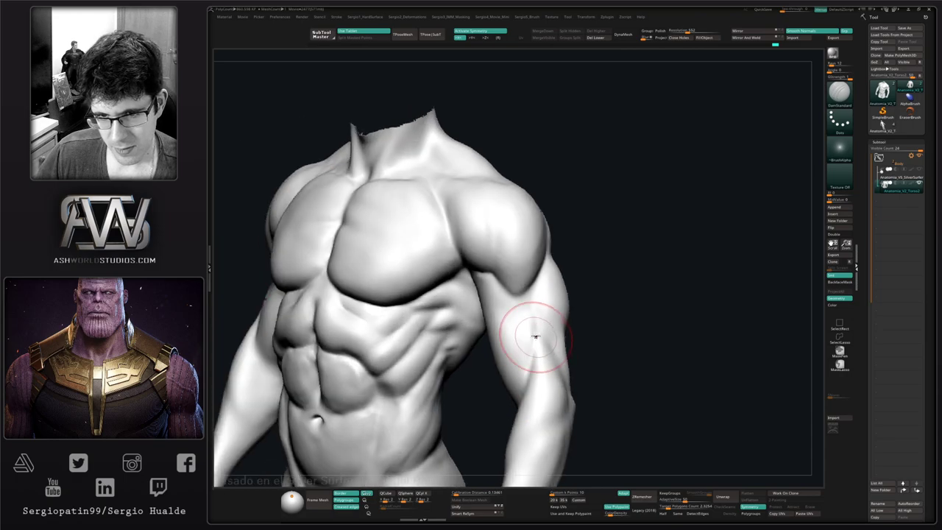
- Build up the biceps and its transition into the forearm at the inner elbow with the Clay brush
{"action": "mouse_move", "coordinate": [535, 334]}
{"action": "right_mouse_down"}
{"action": "mouse_move", "coordinate": [506, 338]}
{"action": "mouse_move", "coordinate": [527, 340]}
{"action": "right_mouse_up"}
{"action": "key", "text": "b"}
{"action": "key", "text": "c"}
{"action": "key", "text": "l"}
{"action": "key", "text": "s"}
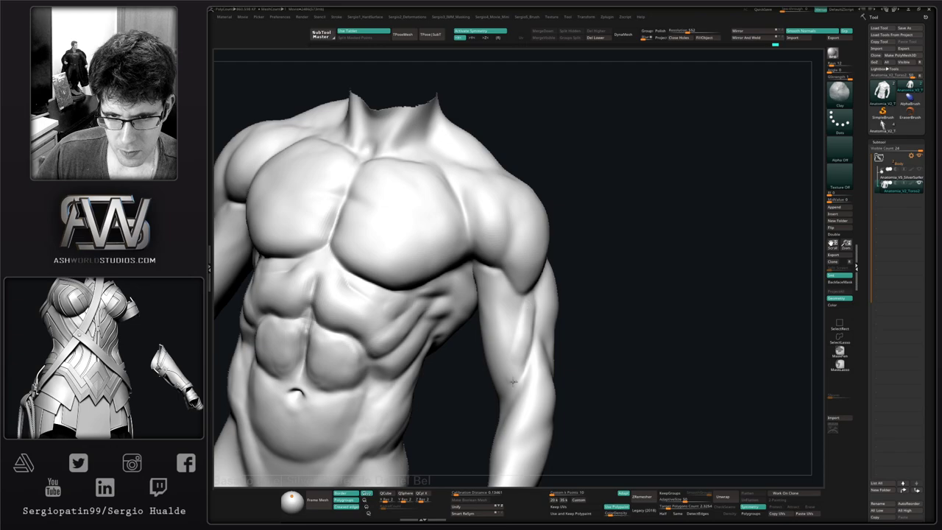
{"action": "left_click_drag", "start_coordinate": [513, 380], "coordinate": [526, 341]}
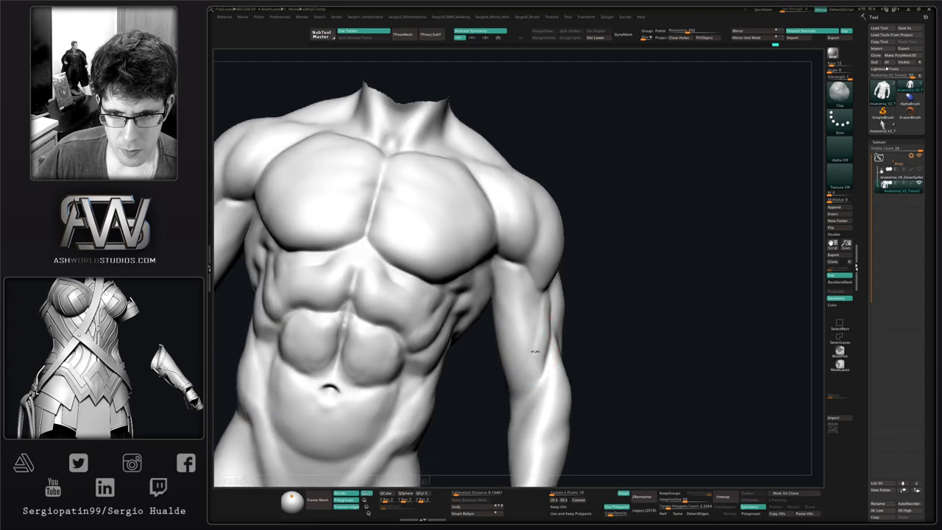
{"action": "left_click_drag", "start_coordinate": [527, 375], "coordinate": [541, 348]}
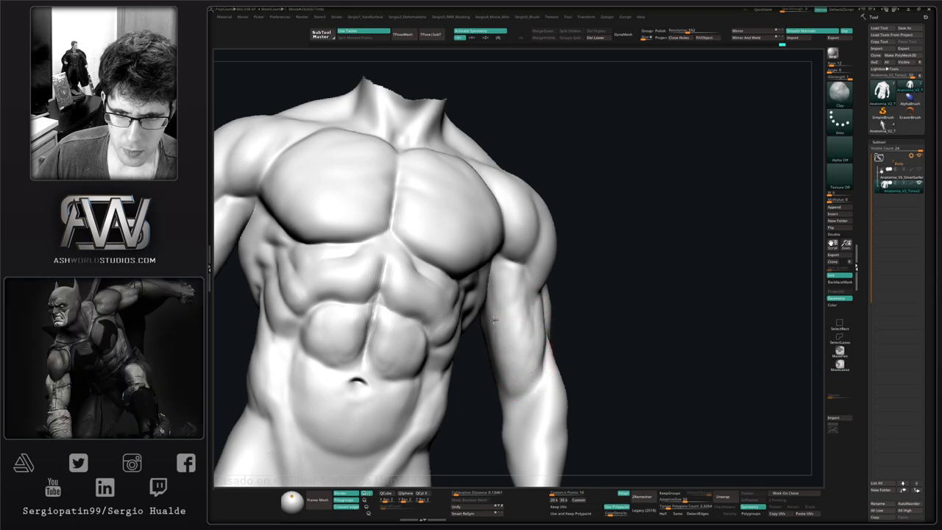
- Refine the inner biceps, the elbow and their transition into the forearm with the Clay brush
{"action": "left_click_drag", "start_coordinate": [512, 336], "coordinate": [506, 350]}
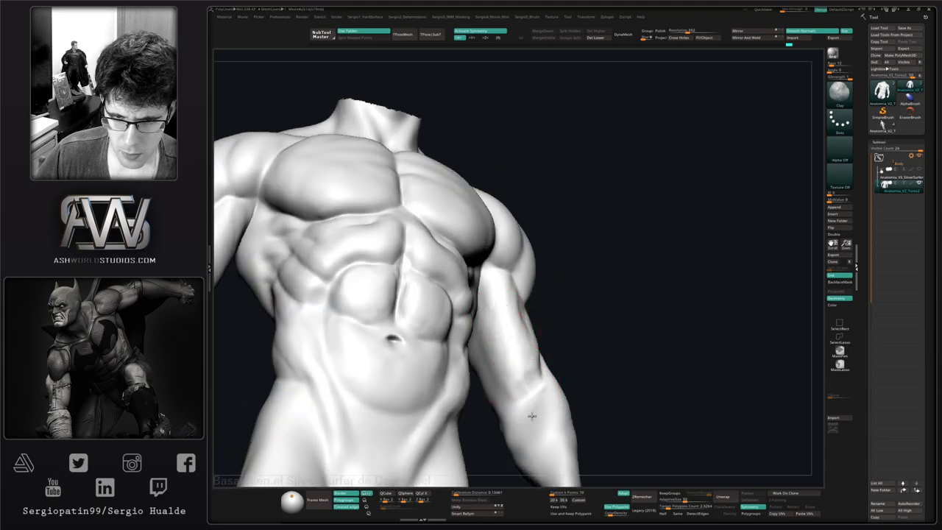
{"action": "mouse_move", "coordinate": [531, 416]}
{"action": "left_mouse_down"}
{"action": "mouse_move", "coordinate": [537, 390]}
{"action": "mouse_move", "coordinate": [523, 364]}
{"action": "mouse_move", "coordinate": [515, 378]}
{"action": "mouse_move", "coordinate": [532, 309]}
{"action": "mouse_move", "coordinate": [518, 267]}
{"action": "mouse_move", "coordinate": [519, 296]}
{"action": "mouse_move", "coordinate": [539, 328]}
{"action": "left_mouse_up"}
{"action": "mouse_move", "coordinate": [543, 371]}
{"action": "left_mouse_down"}
{"action": "mouse_move", "coordinate": [537, 358]}
{"action": "mouse_move", "coordinate": [524, 365]}
{"action": "left_mouse_up"}
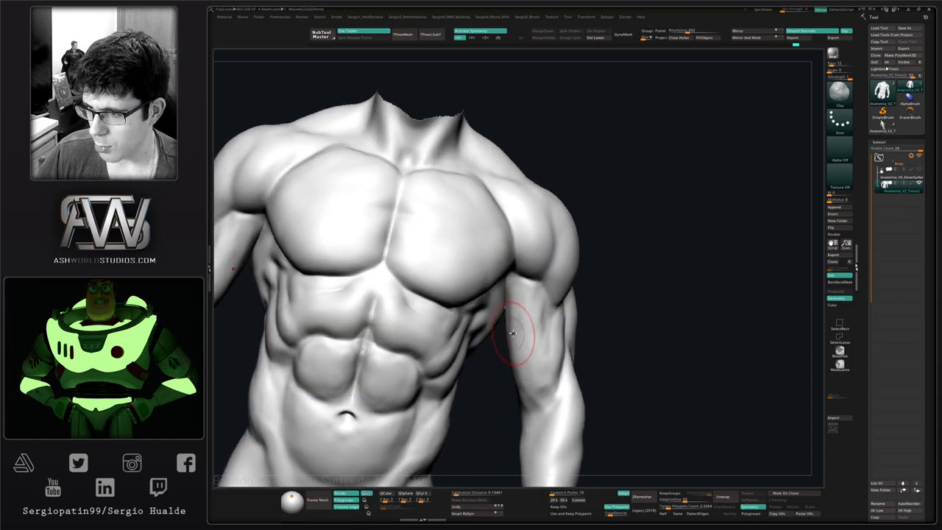
{"action": "mouse_move", "coordinate": [520, 349]}
{"action": "left_mouse_down"}
{"action": "mouse_move", "coordinate": [553, 337]}
{"action": "mouse_move", "coordinate": [542, 339]}
{"action": "mouse_move", "coordinate": [551, 320]}
{"action": "mouse_move", "coordinate": [543, 338]}
{"action": "left_mouse_up"}
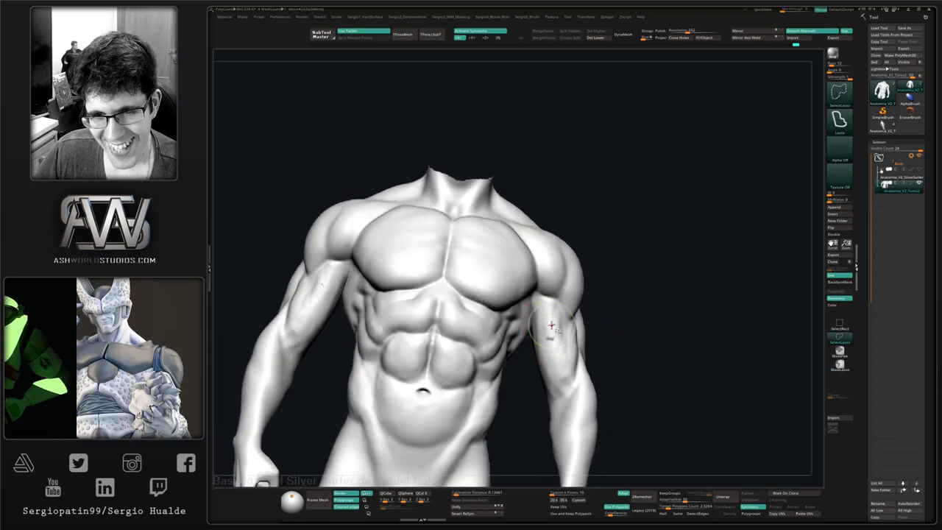
{"action": "right_click_drag", "start_coordinate": [537, 337], "coordinate": [514, 333]}
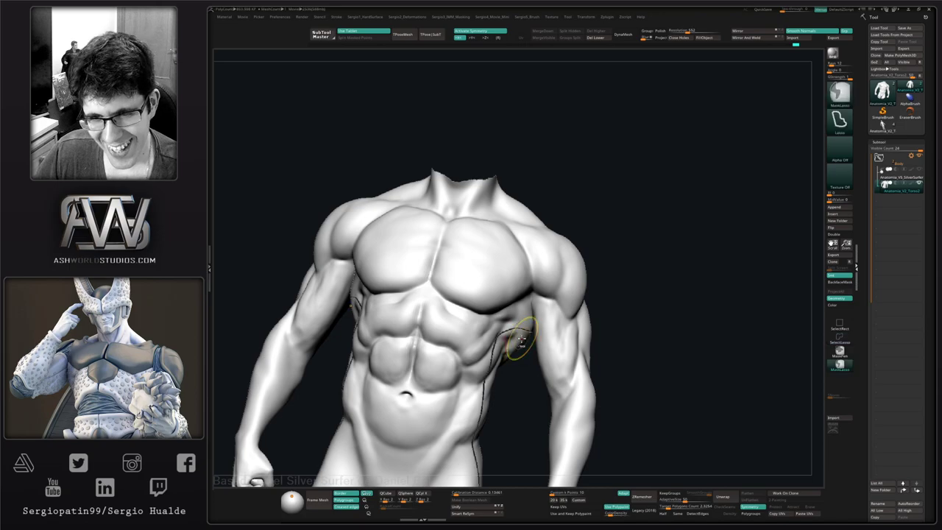
{"action": "left_click", "coordinate": [520, 334], "text": "ctrl+shift"}
{"action": "left_click", "coordinate": [520, 335], "text": "ctrl+shift"}
{"action": "mouse_move", "coordinate": [521, 335]}
{"action": "right_mouse_down"}
{"action": "mouse_move", "coordinate": [546, 335]}
{"action": "mouse_move", "coordinate": [551, 322]}
{"action": "mouse_move", "coordinate": [536, 336]}
{"action": "mouse_move", "coordinate": [533, 399]}
{"action": "right_mouse_up"}
{"action": "left_click_drag", "start_coordinate": [533, 398], "coordinate": [536, 350]}
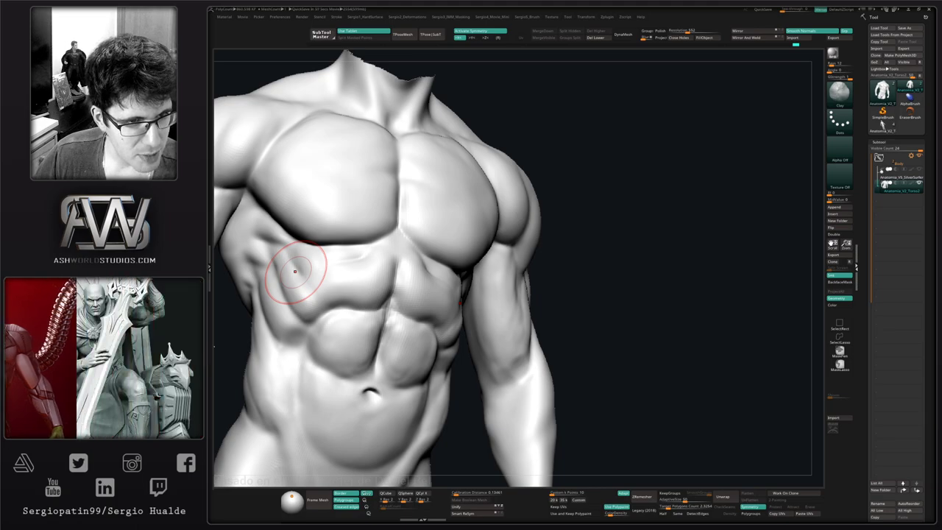
- Adjust the shape of the upper arm just below the deltoid with the Move brush
{"action": "mouse_move", "coordinate": [678, 300]}
{"action": "right_mouse_down"}
{"action": "mouse_move", "coordinate": [564, 336]}
{"action": "mouse_move", "coordinate": [582, 291]}
{"action": "mouse_move", "coordinate": [536, 301]}
{"action": "right_mouse_up"}
{"action": "key", "text": "b"}
{"action": "key", "text": "m"}
{"action": "key", "text": "v"}
{"action": "key", "text": "s"}
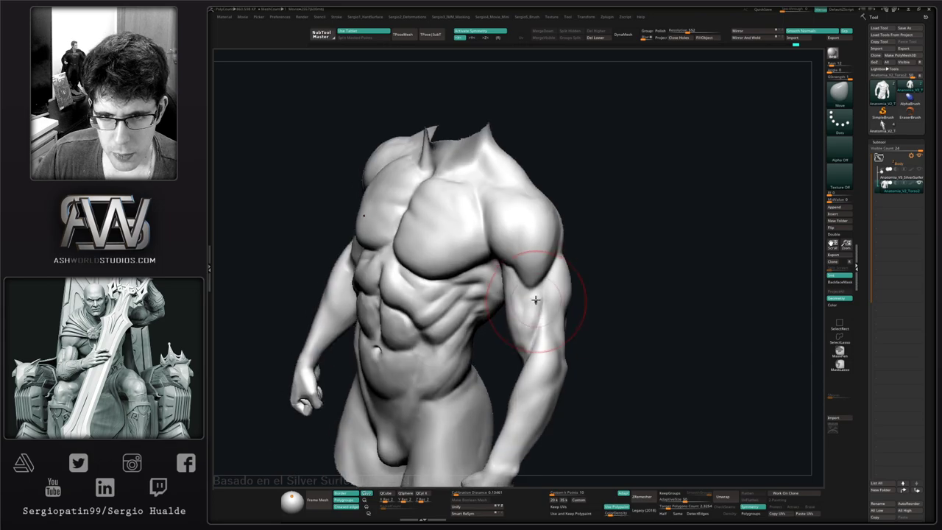
{"action": "left_click_drag", "start_coordinate": [534, 292], "coordinate": [530, 292]}
{"action": "key", "text": "s"}
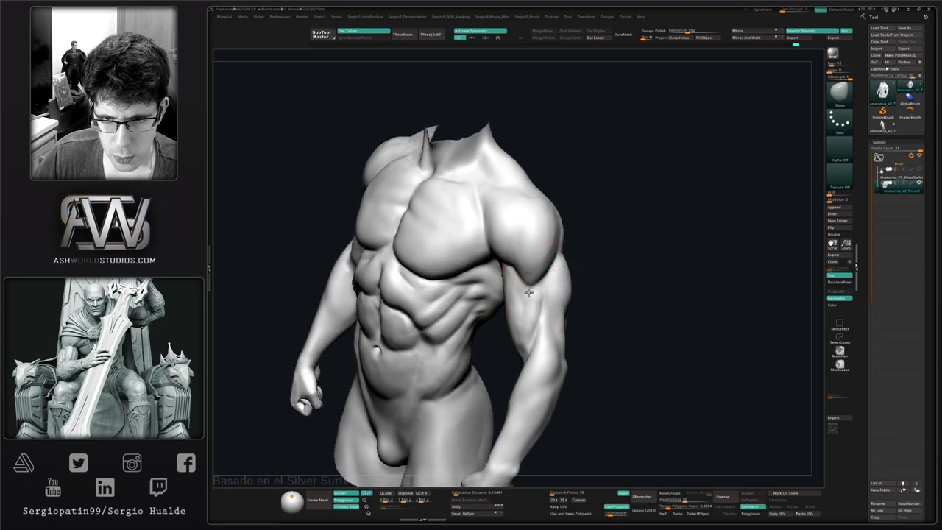
- Define the separation between the deltoid and the biceps with the DamStandard brush
{"action": "mouse_move", "coordinate": [533, 282]}
{"action": "right_mouse_down"}
{"action": "mouse_move", "coordinate": [556, 287]}
{"action": "mouse_move", "coordinate": [527, 283]}
{"action": "right_mouse_up"}
{"action": "key", "text": "b"}
{"action": "key", "text": "d"}
{"action": "key", "text": "s"}
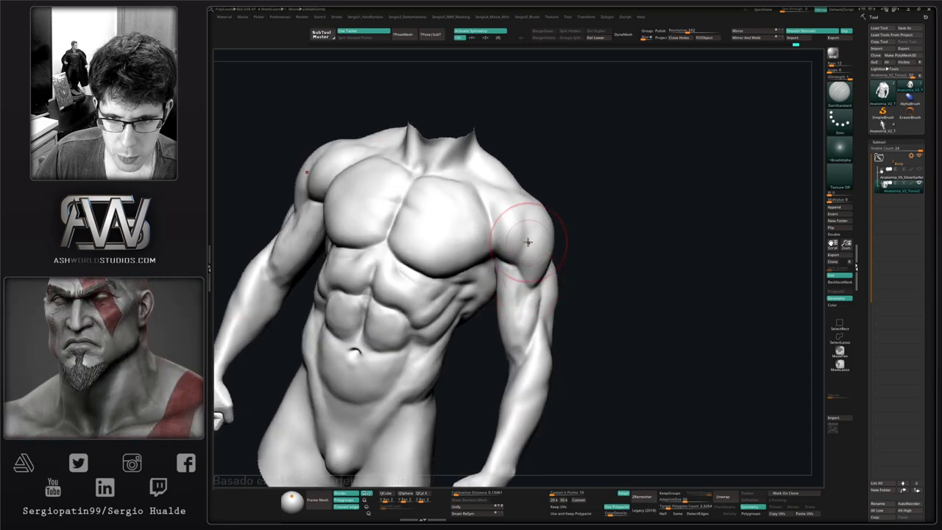
{"action": "mouse_move", "coordinate": [528, 250]}
{"action": "right_mouse_down"}
{"action": "mouse_move", "coordinate": [524, 332]}
{"action": "mouse_move", "coordinate": [536, 330]}
{"action": "right_mouse_up"}
- Build up the lower end of the deltoid where it meets the upper arm with the Clay brush
{"action": "key", "text": "b"}
{"action": "key", "text": "c"}
{"action": "key", "text": "l"}
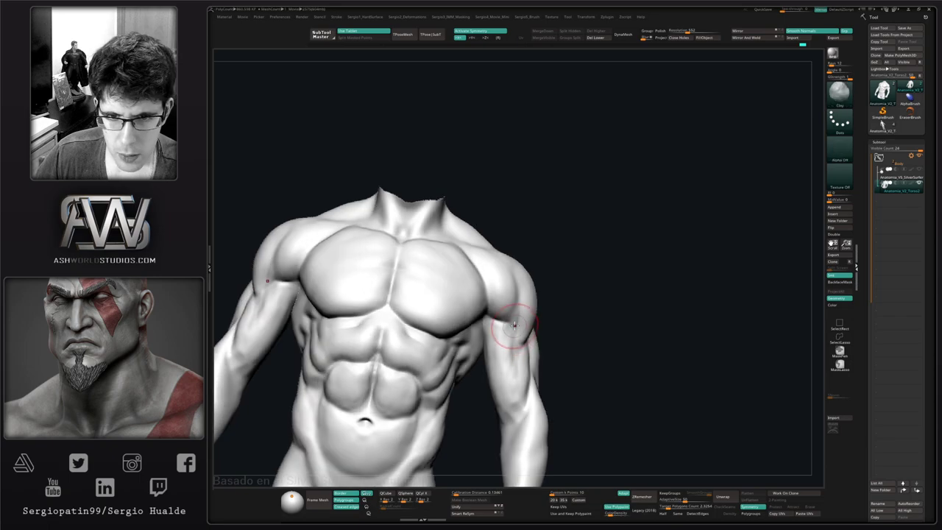
{"action": "left_click_drag", "start_coordinate": [511, 317], "coordinate": [513, 292]}
{"action": "mouse_move", "coordinate": [514, 324]}
{"action": "right_mouse_down"}
{"action": "mouse_move", "coordinate": [497, 326]}
{"action": "mouse_move", "coordinate": [536, 315]}
{"action": "mouse_move", "coordinate": [506, 331]}
{"action": "mouse_move", "coordinate": [513, 322]}
{"action": "mouse_move", "coordinate": [528, 330]}
{"action": "right_mouse_up"}
- Sharpen the crease under the deltoid with DamStandard and adjust the upper arm's contour with the Move brush
{"action": "key", "text": "b"}
{"action": "key", "text": "d"}
{"action": "key", "text": "s"}
{"action": "key", "text": "b"}
{"action": "key", "text": "m"}
{"action": "key", "text": "v"}
{"action": "key", "text": "s"}
{"action": "mouse_move", "coordinate": [520, 337]}
{"action": "left_mouse_down"}
{"action": "mouse_move", "coordinate": [528, 331]}
{"action": "mouse_move", "coordinate": [520, 339]}
{"action": "left_mouse_up"}
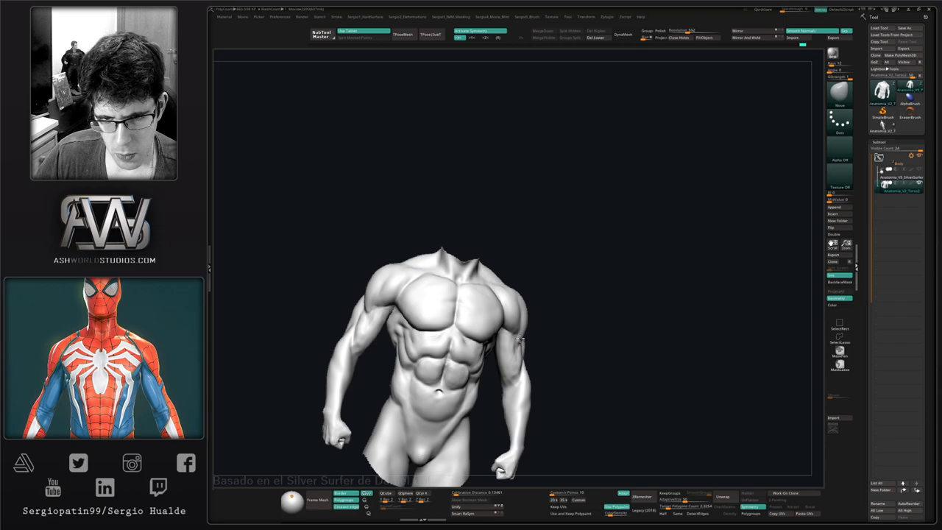
- Refine the side of the waist and its transition to the hip from behind with the Clay brush
{"action": "right_click_drag", "start_coordinate": [529, 335], "coordinate": [589, 322]}
{"action": "mouse_move", "coordinate": [548, 295]}
{"action": "right_mouse_down", "text": "ctrl"}
{"action": "mouse_move", "coordinate": [539, 319]}
{"action": "mouse_move", "coordinate": [488, 335]}
{"action": "mouse_move", "coordinate": [478, 313]}
{"action": "mouse_move", "coordinate": [464, 331]}
{"action": "mouse_move", "coordinate": [449, 303]}
{"action": "mouse_move", "coordinate": [434, 305]}
{"action": "right_mouse_up", "text": "ctrl"}
{"action": "key", "text": "b"}
{"action": "key", "text": "c"}
{"action": "key", "text": "l"}
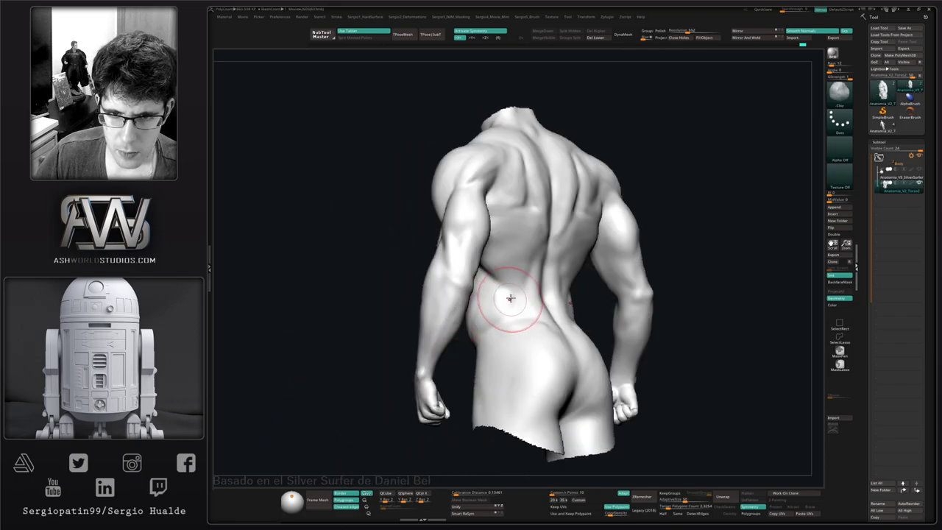
{"action": "right_click_drag", "start_coordinate": [510, 308], "coordinate": [495, 305]}
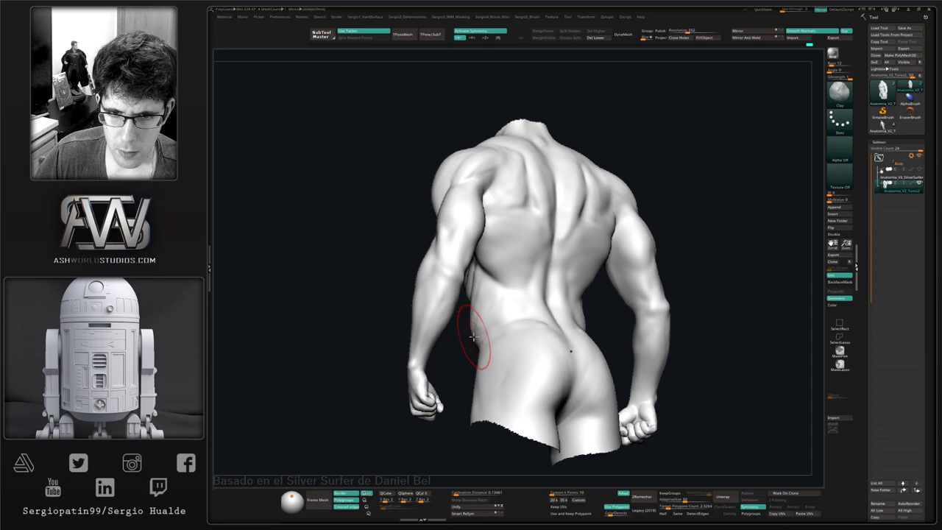
{"action": "mouse_move", "coordinate": [472, 337]}
{"action": "right_mouse_down"}
{"action": "mouse_move", "coordinate": [460, 354]}
{"action": "mouse_move", "coordinate": [495, 339]}
{"action": "mouse_move", "coordinate": [463, 343]}
{"action": "mouse_move", "coordinate": [469, 388]}
{"action": "mouse_move", "coordinate": [488, 385]}
{"action": "mouse_move", "coordinate": [471, 383]}
{"action": "right_mouse_up"}
{"action": "right_click_drag", "start_coordinate": [471, 383], "coordinate": [460, 347], "text": "ctrl"}
- Adjust the profile and placement of the abdominal muscles with the Move brush
{"action": "key", "text": "b"}
{"action": "key", "text": "m"}
{"action": "key", "text": "v"}
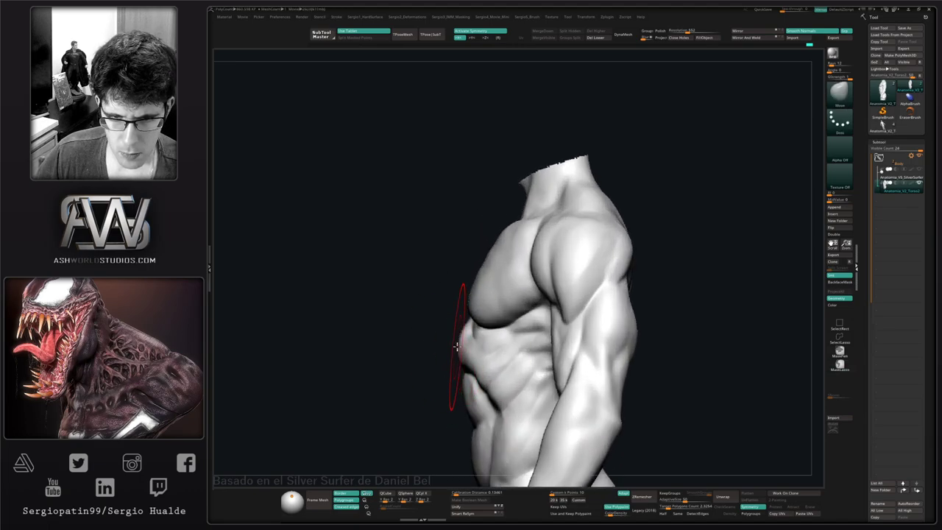
{"action": "key", "text": "s"}
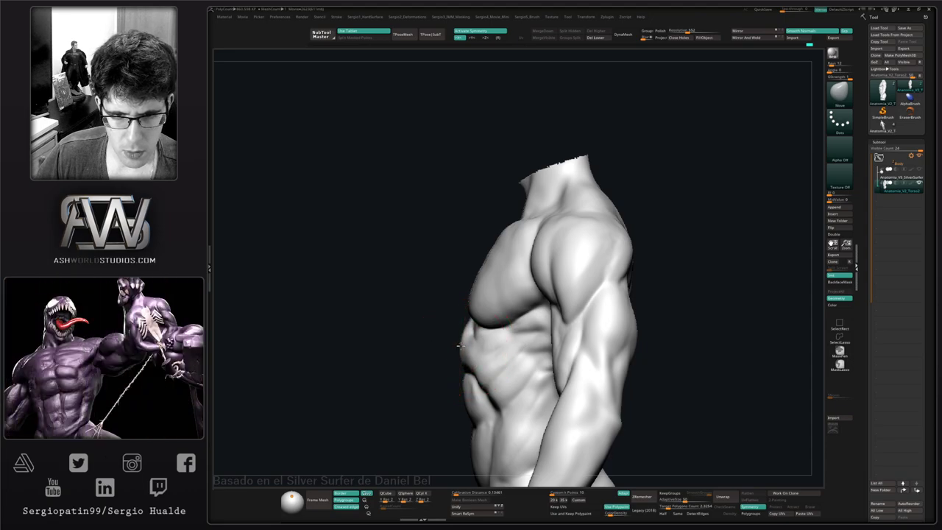
{"action": "mouse_move", "coordinate": [461, 346]}
{"action": "right_mouse_down"}
{"action": "mouse_move", "coordinate": [498, 384]}
{"action": "mouse_move", "coordinate": [471, 357]}
{"action": "mouse_move", "coordinate": [478, 326]}
{"action": "right_mouse_up"}
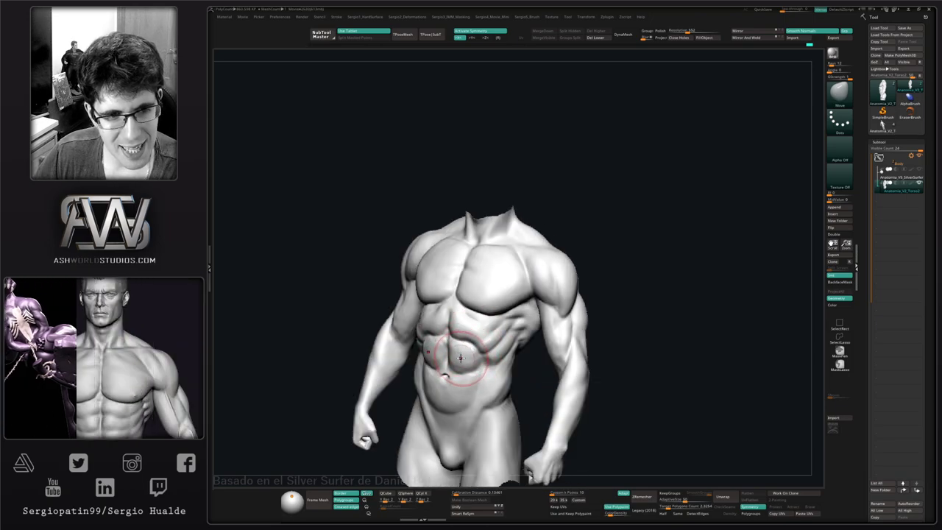
{"action": "mouse_move", "coordinate": [459, 352]}
{"action": "right_mouse_down"}
{"action": "mouse_move", "coordinate": [480, 352]}
{"action": "mouse_move", "coordinate": [449, 343]}
{"action": "right_mouse_up"}
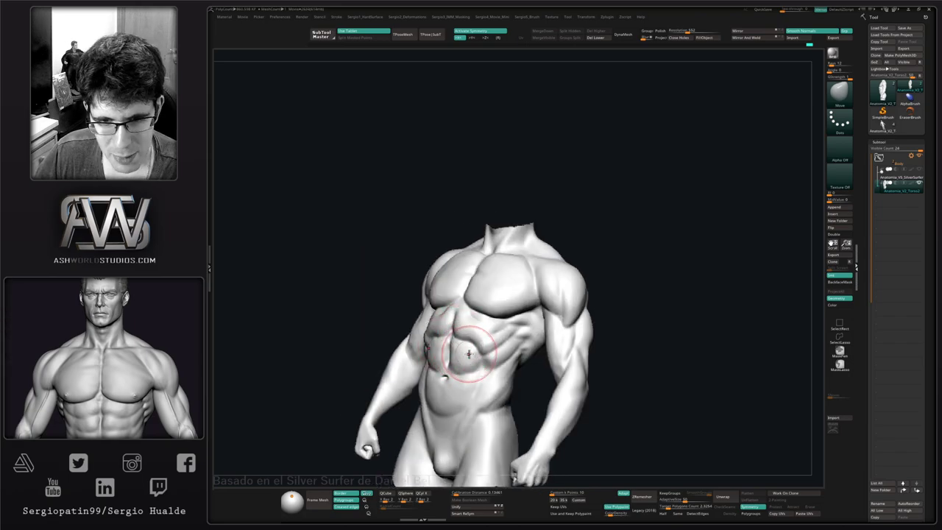
{"action": "right_click_drag", "start_coordinate": [468, 355], "coordinate": [483, 351]}
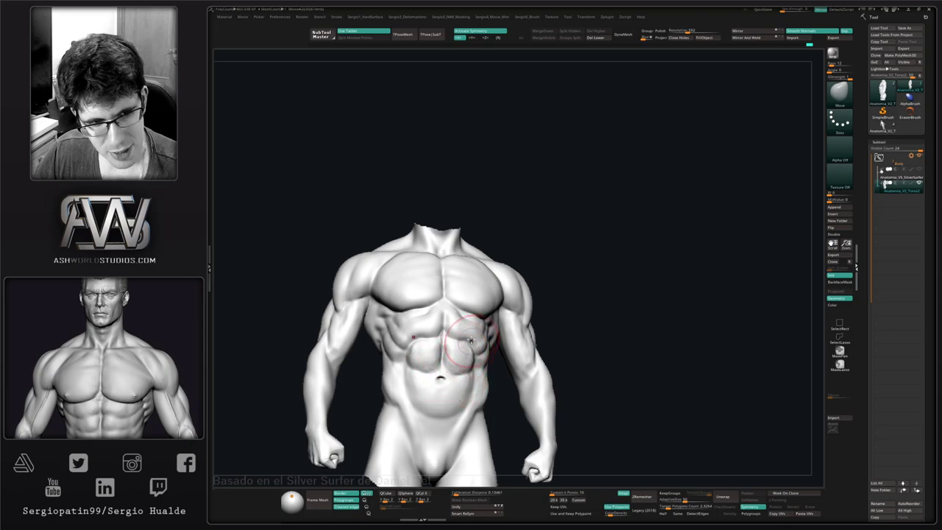
{"action": "mouse_move", "coordinate": [478, 341]}
{"action": "right_mouse_down"}
{"action": "mouse_move", "coordinate": [568, 296]}
{"action": "mouse_move", "coordinate": [480, 316]}
{"action": "mouse_move", "coordinate": [458, 351]}
{"action": "mouse_move", "coordinate": [460, 328]}
{"action": "mouse_move", "coordinate": [452, 353]}
{"action": "mouse_move", "coordinate": [484, 356]}
{"action": "mouse_move", "coordinate": [481, 337]}
{"action": "right_mouse_up"}
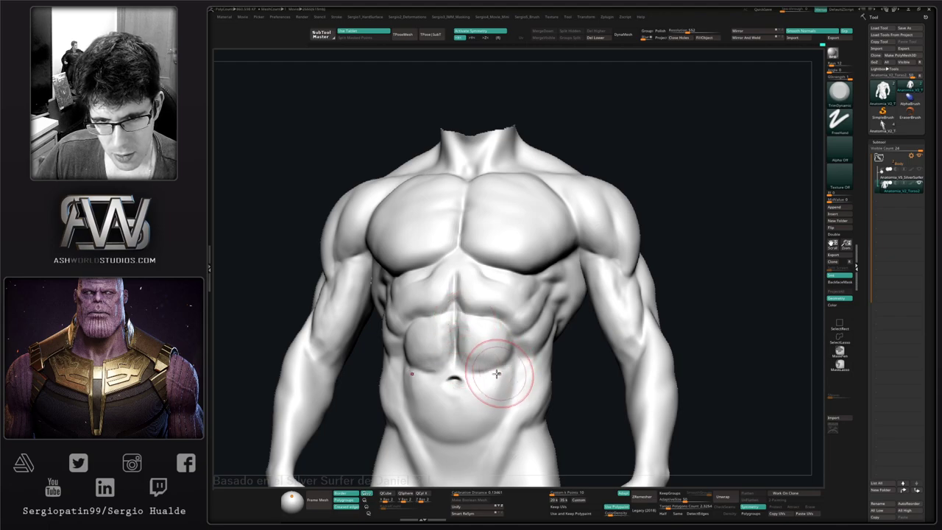
- Flatten the abdominal planes with the TrimDynamic brush and refine the lower abdomen with the Clay brush
{"action": "right_click_drag", "start_coordinate": [504, 382], "coordinate": [499, 341], "text": "alt"}
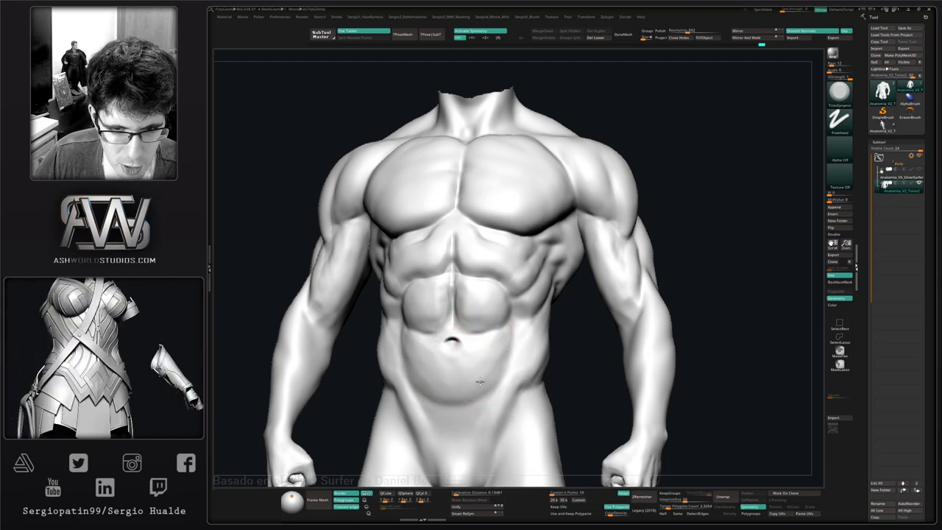
{"action": "key", "text": "b"}
{"action": "key", "text": "c"}
{"action": "key", "text": "l"}
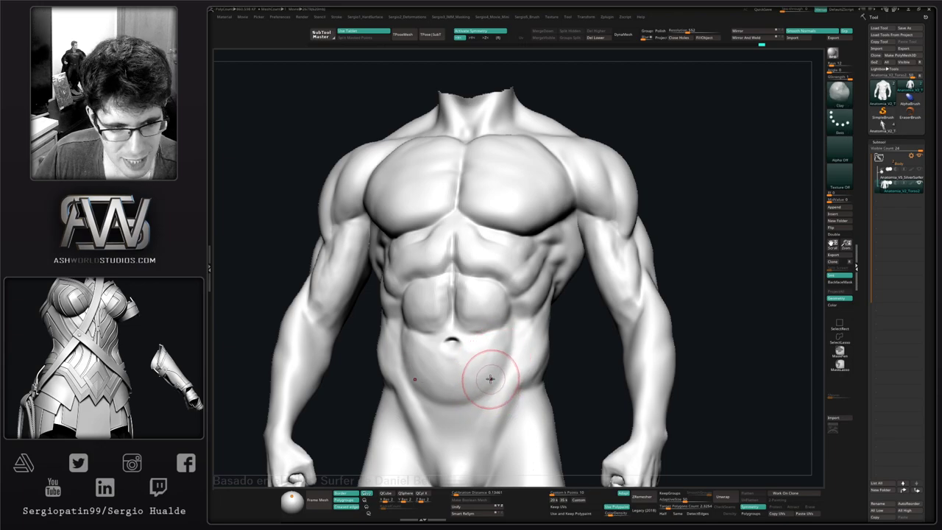
{"action": "right_click_drag", "start_coordinate": [479, 390], "coordinate": [470, 304], "text": "ctrl"}
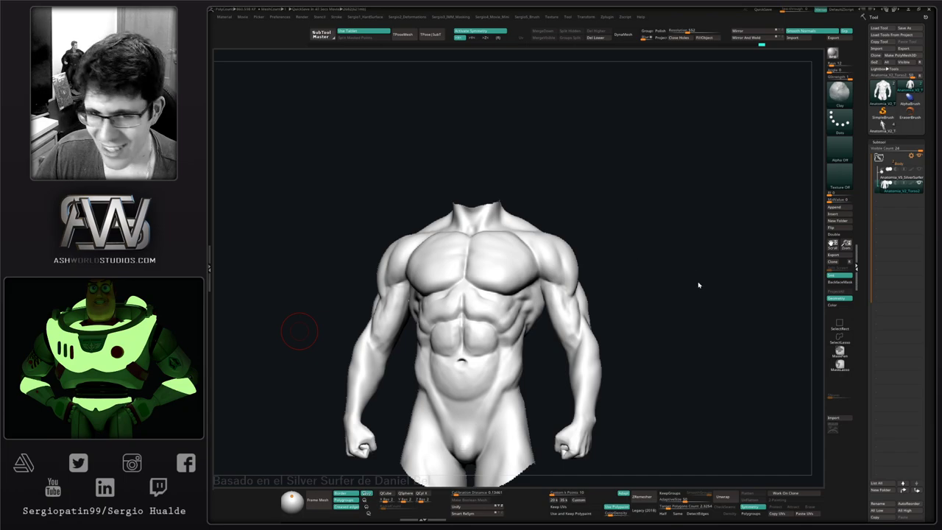
- Reshape the outer contour of the waist beside the abdominals with the Move brush
{"action": "right_click_drag", "start_coordinate": [671, 296], "coordinate": [656, 328]}
{"action": "mouse_move", "coordinate": [499, 309]}
{"action": "right_mouse_down", "text": "ctrl"}
{"action": "mouse_move", "coordinate": [518, 337]}
{"action": "mouse_move", "coordinate": [509, 340]}
{"action": "right_mouse_up", "text": "ctrl"}
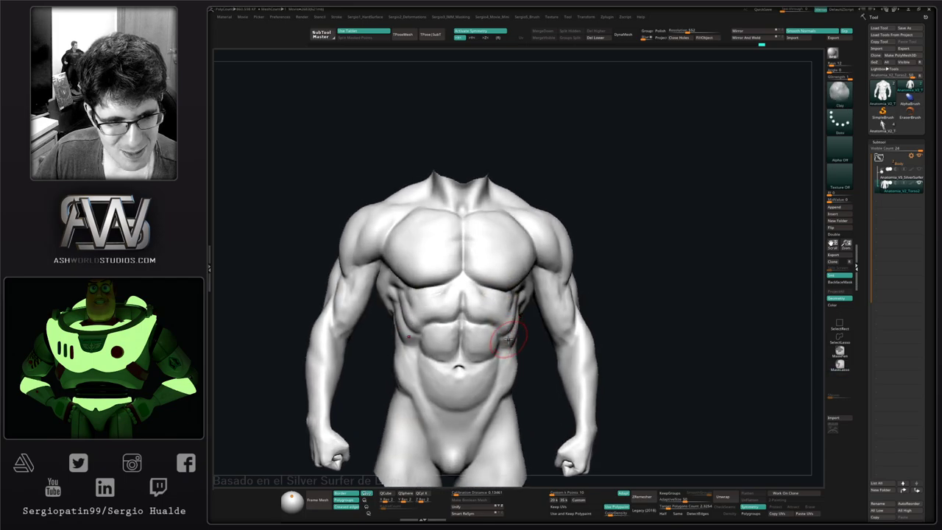
{"action": "key", "text": "b"}
{"action": "key", "text": "m"}
{"action": "key", "text": "v"}
{"action": "key", "text": "s"}
{"action": "left_click_drag", "start_coordinate": [509, 342], "coordinate": [517, 350]}
{"action": "right_click_drag", "start_coordinate": [517, 351], "coordinate": [486, 321]}
{"action": "right_click_drag", "start_coordinate": [486, 321], "coordinate": [502, 331], "text": "ctrl"}
- Flatten the planes of the obliques and the side of the ribcage with the TrimDynamic brush
{"action": "key", "text": "b"}
{"action": "key", "text": "t"}
{"action": "key", "text": "d"}
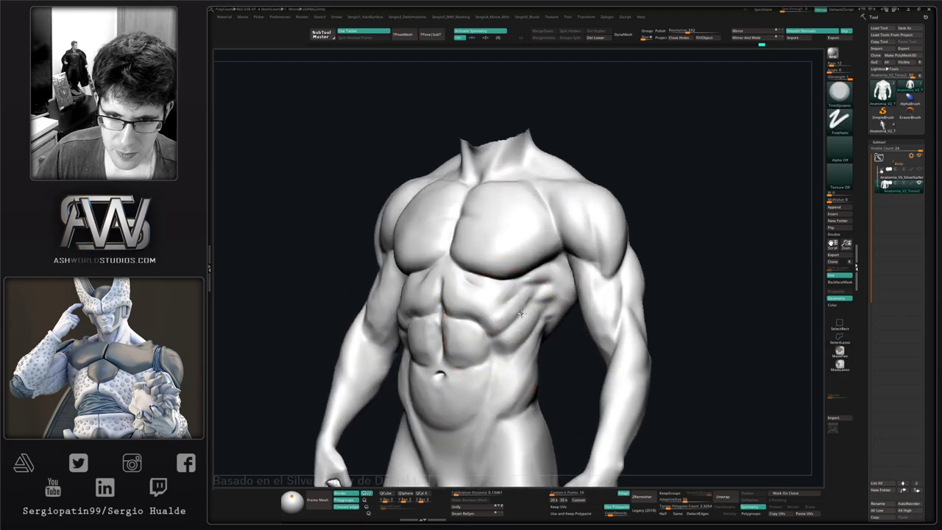
{"action": "mouse_move", "coordinate": [496, 295]}
{"action": "right_mouse_down"}
{"action": "mouse_move", "coordinate": [389, 273]}
{"action": "mouse_move", "coordinate": [317, 286]}
{"action": "right_mouse_up"}
- Adjust the torso's side silhouette along the ribs and outer abdominals with the Move brush
{"action": "key", "text": "b"}
{"action": "key", "text": "m"}
{"action": "key", "text": "v"}
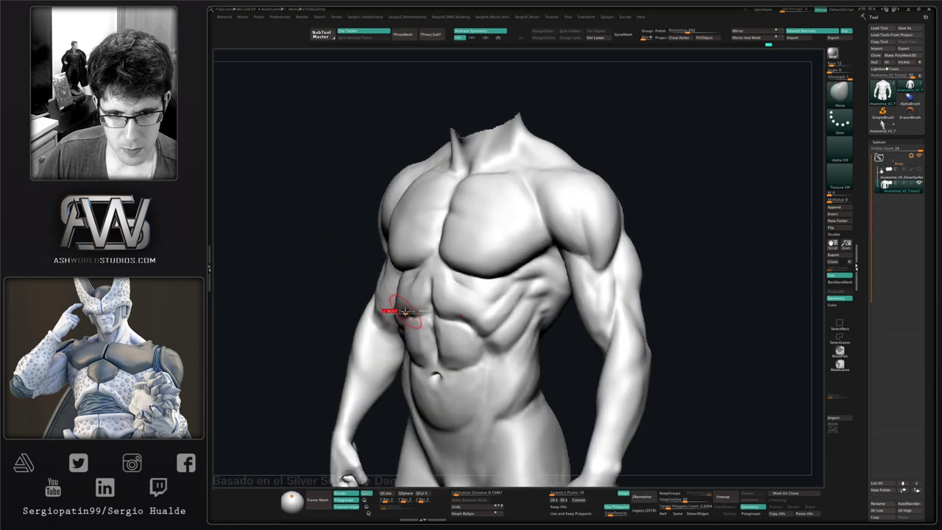
{"action": "left_click_drag", "start_coordinate": [404, 314], "coordinate": [401, 309]}
{"action": "right_click_drag", "start_coordinate": [401, 309], "coordinate": [391, 293], "text": "ctrl"}
{"action": "right_click_drag", "start_coordinate": [391, 293], "coordinate": [403, 317]}
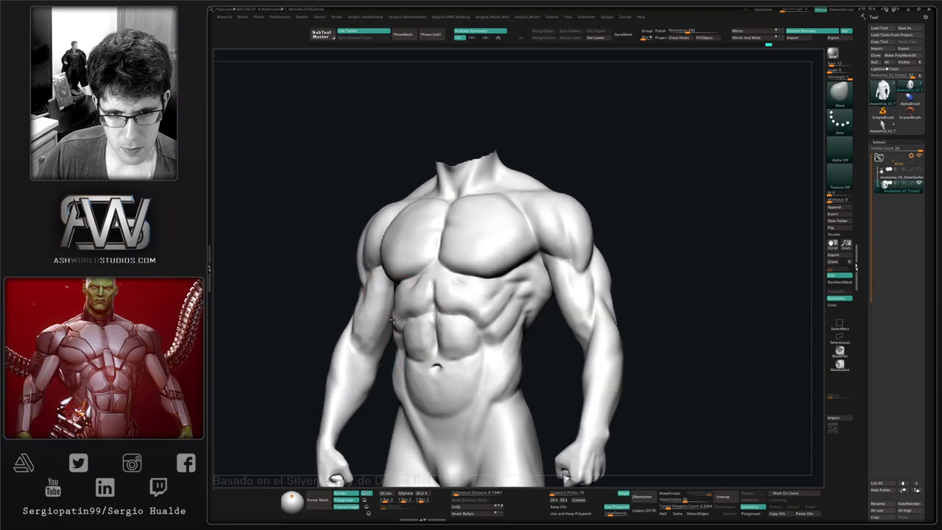
{"action": "left_click_drag", "start_coordinate": [393, 320], "coordinate": [401, 320]}
{"action": "right_click_drag", "start_coordinate": [401, 320], "coordinate": [436, 316]}
{"action": "right_click_drag", "start_coordinate": [436, 316], "coordinate": [452, 298], "text": "ctrl"}
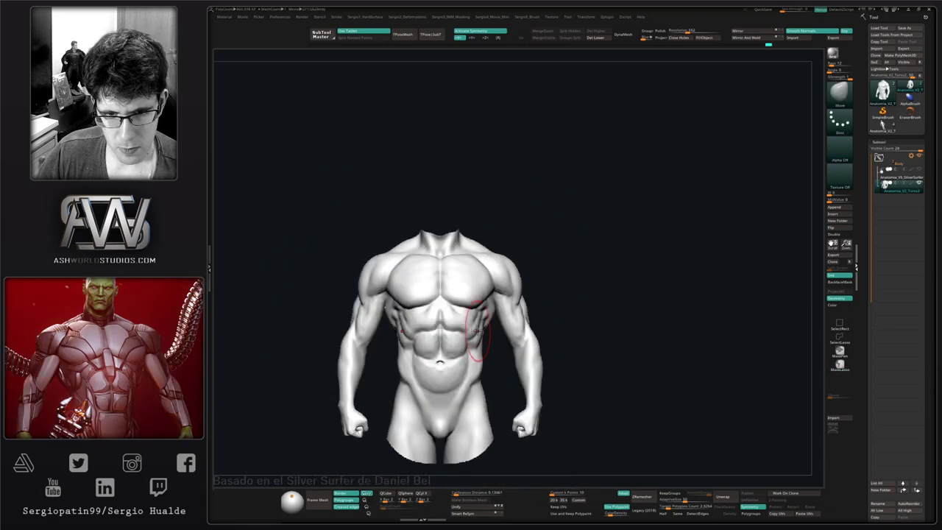
- Adjust the lower biceps and the elbow area with the Move brush
{"action": "mouse_move", "coordinate": [589, 301]}
{"action": "right_mouse_down"}
{"action": "mouse_move", "coordinate": [533, 315]}
{"action": "mouse_move", "coordinate": [552, 374]}
{"action": "mouse_move", "coordinate": [533, 380]}
{"action": "right_mouse_up"}
{"action": "right_click_drag", "start_coordinate": [536, 340], "coordinate": [541, 346]}
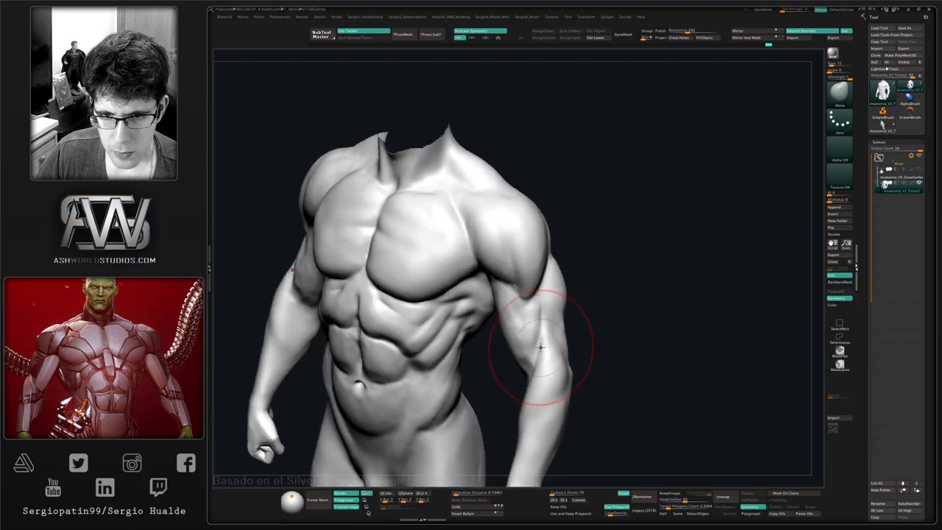
{"action": "left_click_drag", "start_coordinate": [541, 347], "coordinate": [546, 345]}
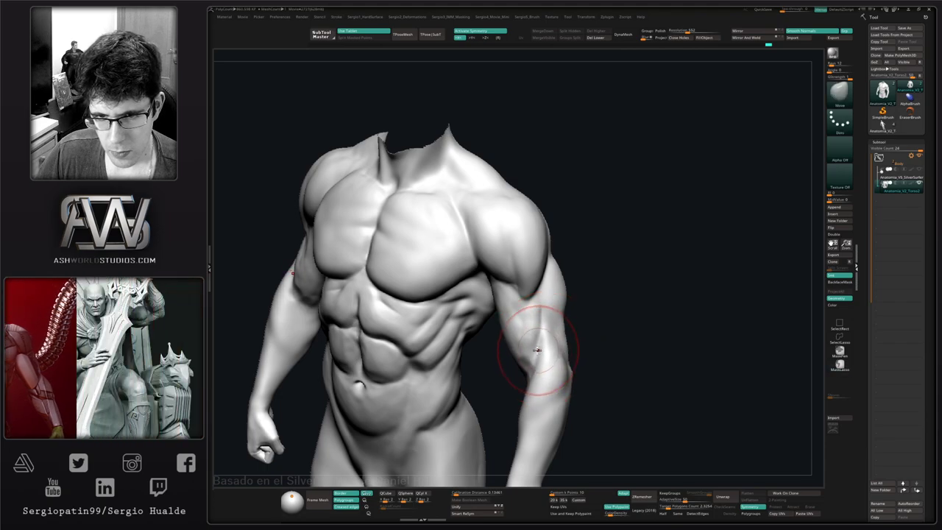
{"action": "mouse_move", "coordinate": [538, 356]}
{"action": "right_mouse_down", "text": "alt"}
{"action": "mouse_move", "coordinate": [557, 316]}
{"action": "mouse_move", "coordinate": [542, 322]}
{"action": "right_mouse_up", "text": "alt"}
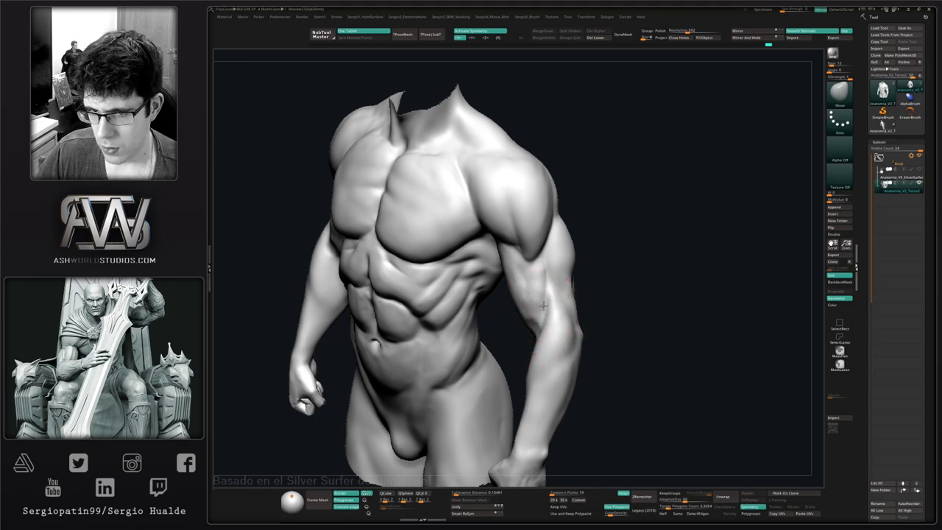
{"action": "right_click_drag", "start_coordinate": [518, 302], "coordinate": [544, 281]}
- Mask everything except the upper arms, soften the mask's edge and reshape the exposed area with the Move brush
{"action": "key", "text": "w"}
{"action": "left_click", "coordinate": [522, 315], "text": "ctrl"}
{"action": "key", "text": "q"}
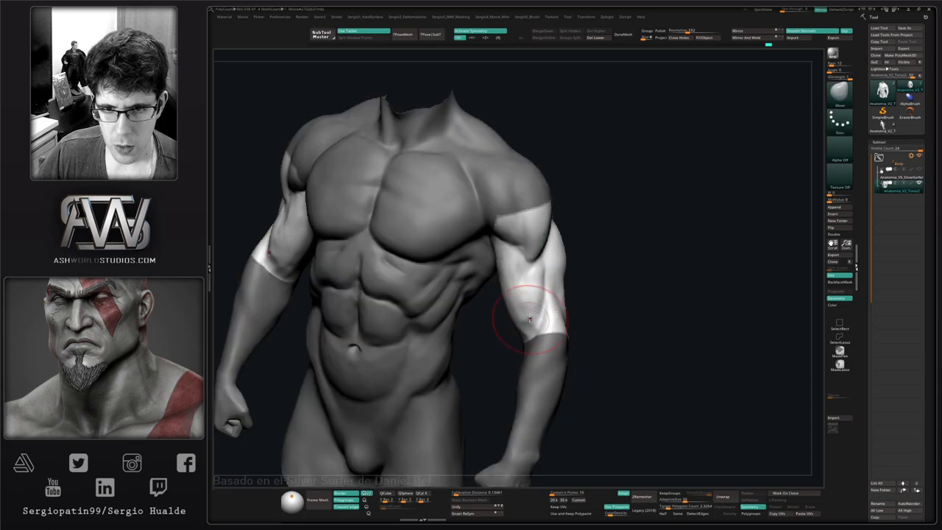
{"action": "mouse_move", "coordinate": [515, 311]}
{"action": "right_mouse_down"}
{"action": "mouse_move", "coordinate": [525, 294]}
{"action": "mouse_move", "coordinate": [511, 284]}
{"action": "mouse_move", "coordinate": [503, 295]}
{"action": "mouse_move", "coordinate": [516, 317]}
{"action": "right_mouse_up"}
{"action": "key", "text": "w"}
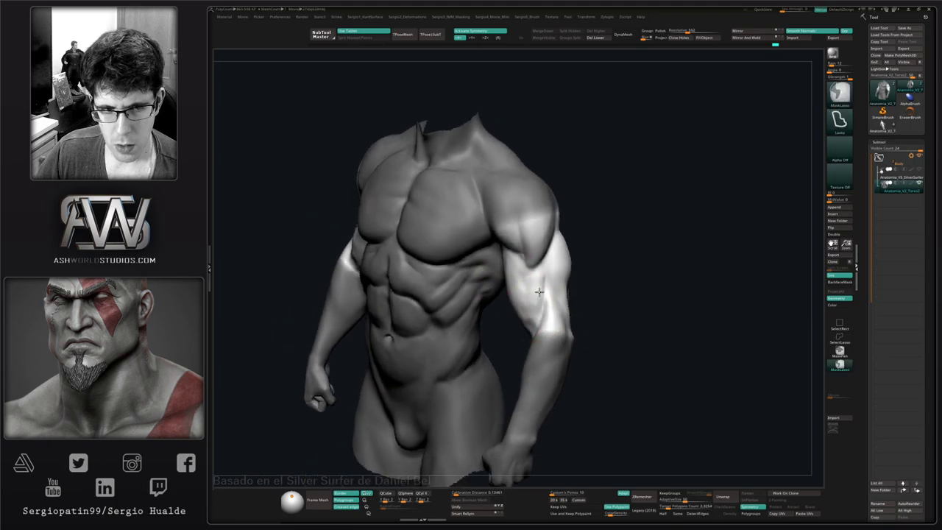
{"action": "key", "text": "q"}
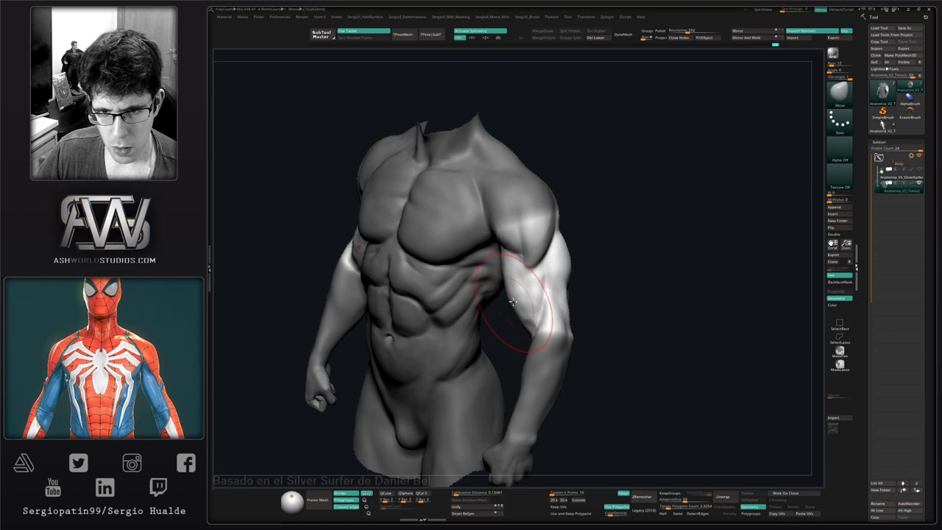
{"action": "mouse_move", "coordinate": [509, 291]}
{"action": "right_mouse_down"}
{"action": "mouse_move", "coordinate": [506, 283]}
{"action": "mouse_move", "coordinate": [512, 300]}
{"action": "mouse_move", "coordinate": [541, 294]}
{"action": "mouse_move", "coordinate": [561, 306]}
{"action": "mouse_move", "coordinate": [551, 322]}
{"action": "mouse_move", "coordinate": [532, 291]}
{"action": "mouse_move", "coordinate": [542, 281]}
{"action": "right_mouse_up"}
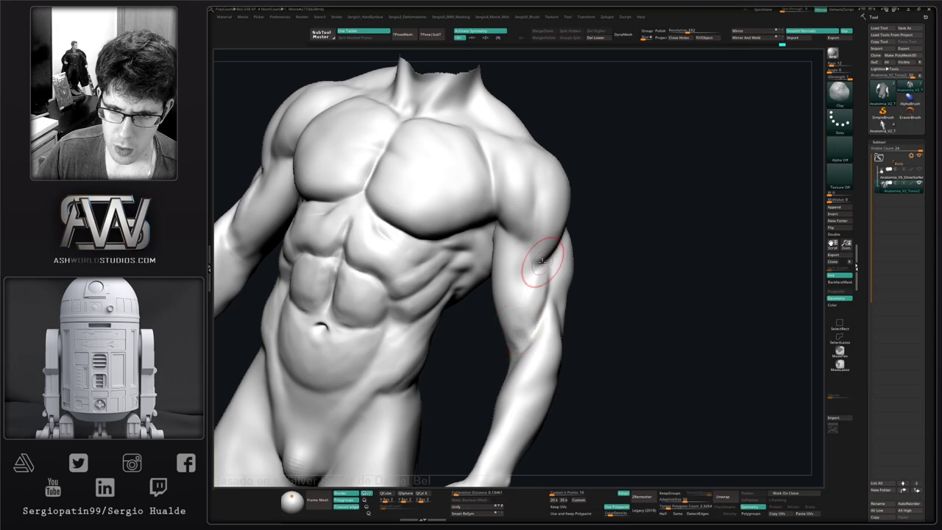
- Undo the last Clay stroke on the upper arm and a trial DamStandard stroke near the elbow
{"action": "key", "text": "ctrl+z"}
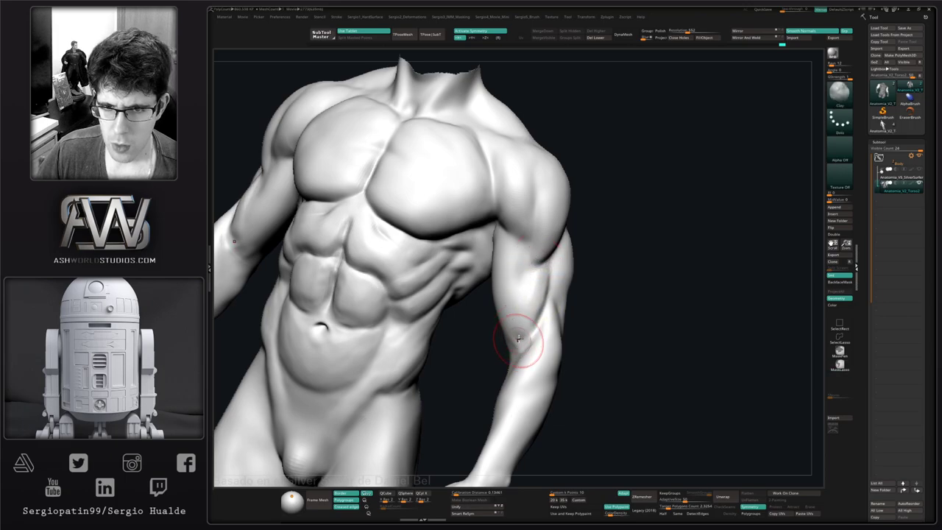
{"action": "mouse_move", "coordinate": [518, 321]}
{"action": "right_mouse_down"}
{"action": "mouse_move", "coordinate": [532, 301]}
{"action": "mouse_move", "coordinate": [540, 326]}
{"action": "mouse_move", "coordinate": [522, 299]}
{"action": "right_mouse_up"}
{"action": "key", "text": "b"}
{"action": "key", "text": "d"}
{"action": "key", "text": "s"}
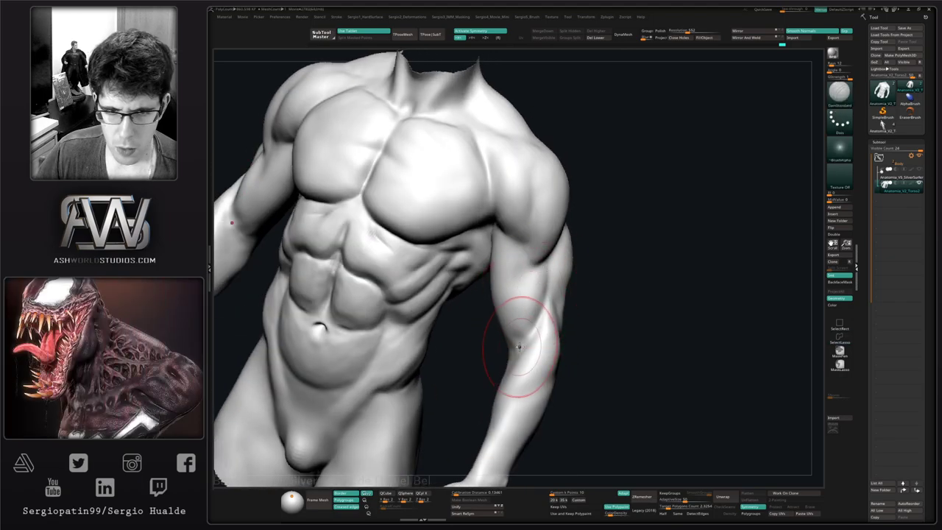
{"action": "key", "text": "ctrl+z"}
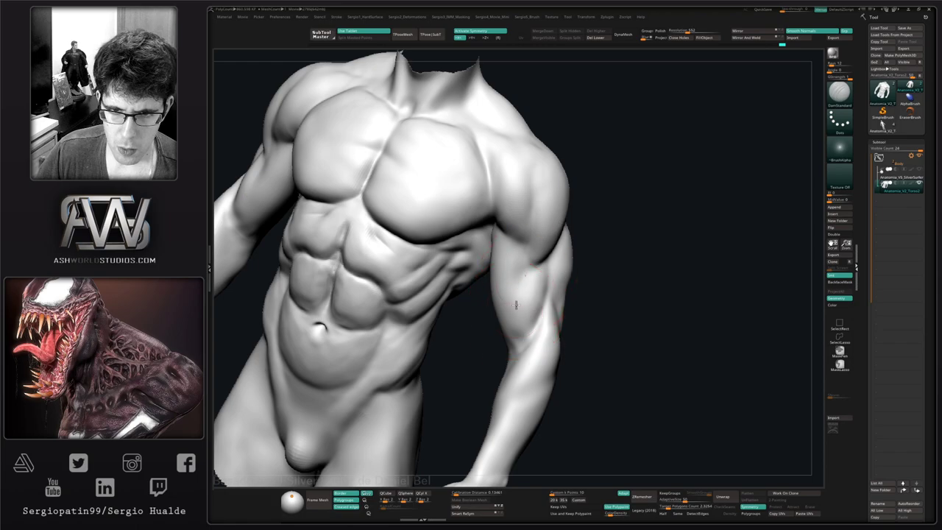
- Smooth the lower biceps toward the elbow and build up its volume with the Clay brush
{"action": "right_click_drag", "start_coordinate": [526, 281], "coordinate": [511, 311]}
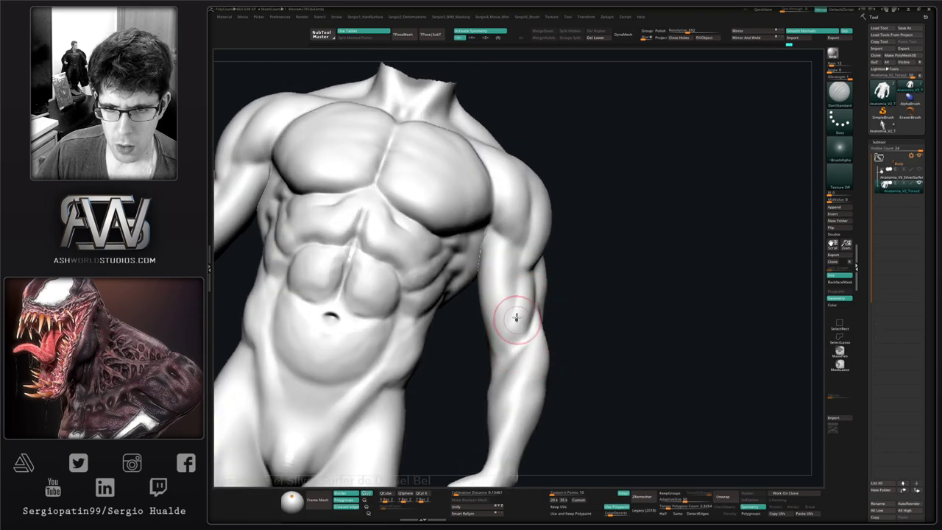
{"action": "key", "text": "shift"}
{"action": "left_click_drag", "start_coordinate": [497, 293], "coordinate": [518, 341], "text": "shift"}
{"action": "mouse_move", "coordinate": [518, 341]}
{"action": "right_mouse_down"}
{"action": "mouse_move", "coordinate": [515, 324]}
{"action": "mouse_move", "coordinate": [526, 337]}
{"action": "mouse_move", "coordinate": [507, 345]}
{"action": "mouse_move", "coordinate": [516, 315]}
{"action": "right_mouse_up"}
{"action": "key", "text": "b"}
{"action": "key", "text": "c"}
{"action": "key", "text": "l"}
- Define the crease at the inner elbow with the DamStandard brush and smooth the surrounding surface
{"action": "key", "text": "b"}
{"action": "key", "text": "d"}
{"action": "key", "text": "s"}
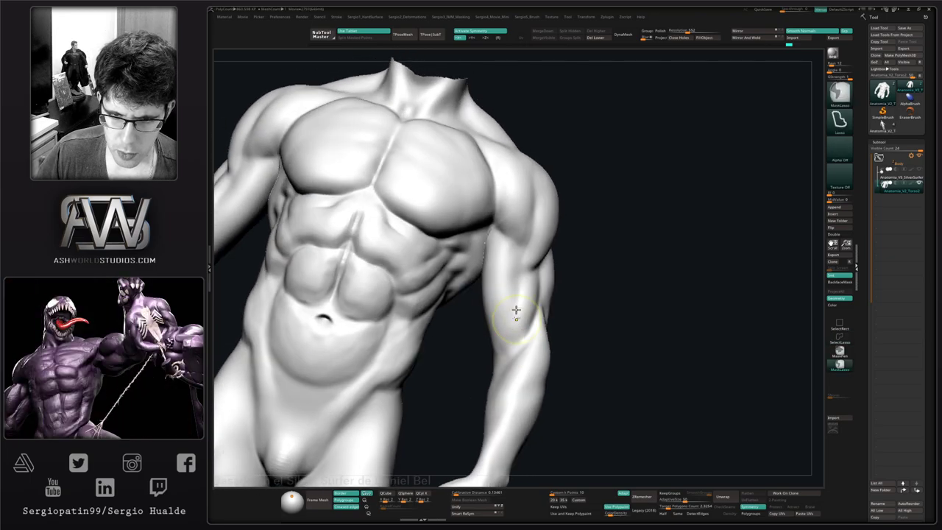
{"action": "left_click_drag", "start_coordinate": [517, 311], "coordinate": [505, 366], "text": "shift"}
{"action": "right_click_drag", "start_coordinate": [507, 362], "coordinate": [515, 338], "text": "ctrl"}
{"action": "mouse_move", "coordinate": [515, 339]}
{"action": "right_mouse_down"}
{"action": "mouse_move", "coordinate": [537, 330]}
{"action": "mouse_move", "coordinate": [527, 288]}
{"action": "right_mouse_up"}
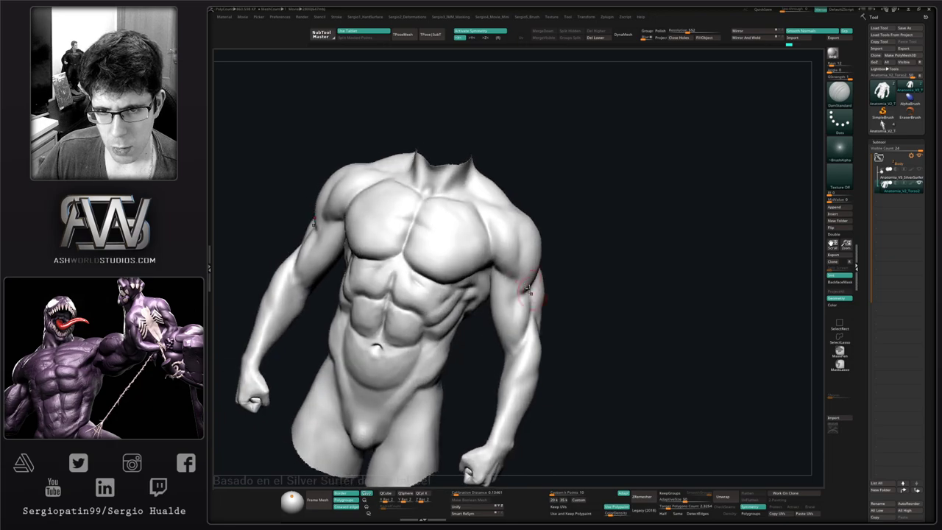
- Smooth the muscle transitions of the upper arm and the front of the shoulder
{"action": "left_click_drag", "start_coordinate": [524, 283], "coordinate": [518, 300], "text": "shift"}
{"action": "right_click_drag", "start_coordinate": [520, 274], "coordinate": [523, 239]}
{"action": "left_click_drag", "start_coordinate": [500, 267], "coordinate": [511, 234], "text": "shift"}
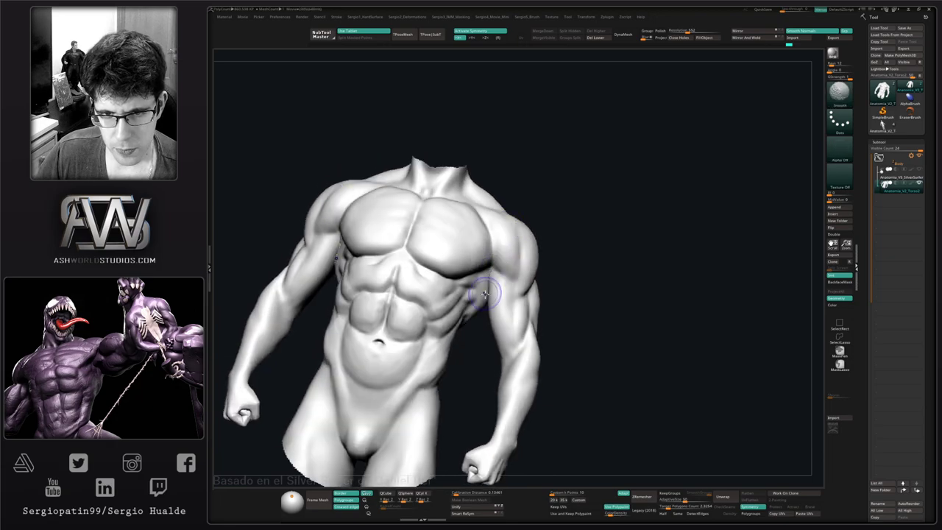
{"action": "right_click_drag", "start_coordinate": [494, 333], "coordinate": [498, 305]}
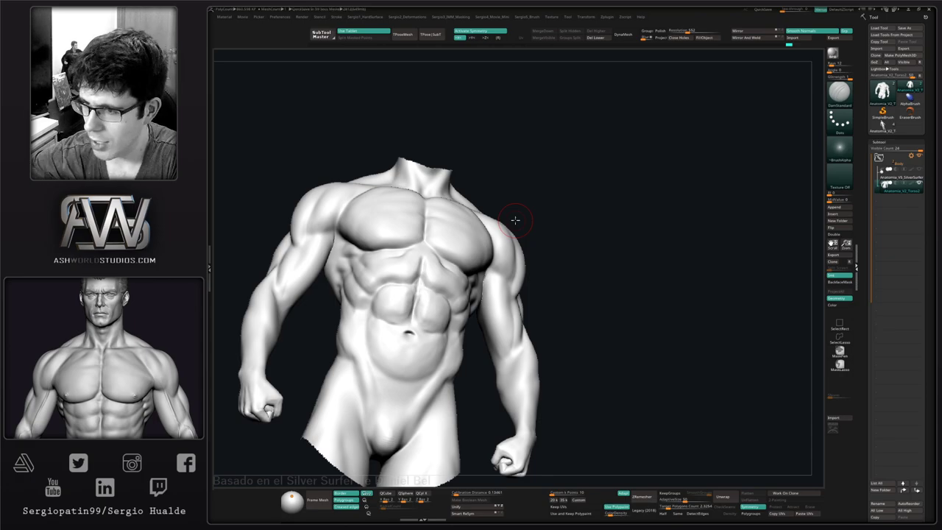
- Lower the torso mesh by three subdivision levels for repositioning the arms
{"action": "right_click_drag", "start_coordinate": [633, 296], "coordinate": [539, 318]}
{"action": "right_click_drag", "start_coordinate": [538, 318], "coordinate": [383, 245], "text": "ctrl"}
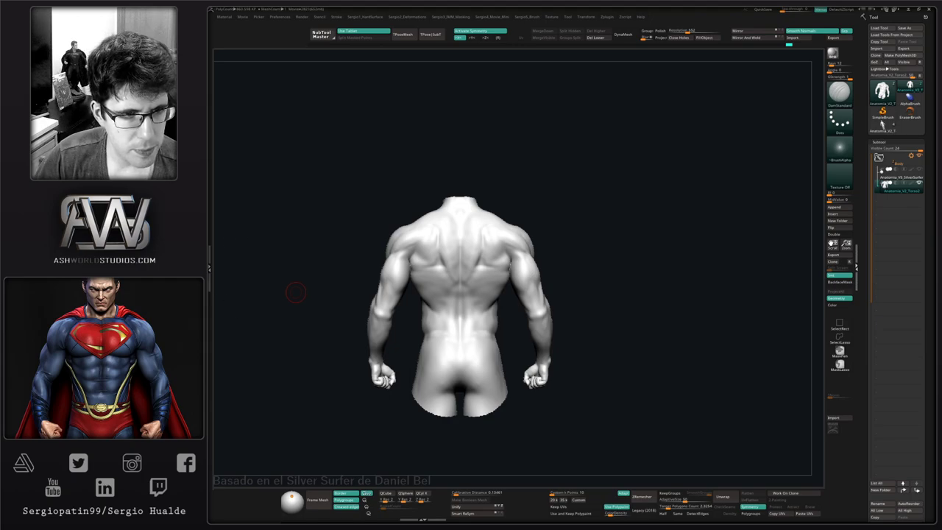
{"action": "right_click_drag", "start_coordinate": [610, 270], "coordinate": [605, 276]}
{"action": "mouse_move", "coordinate": [548, 280]}
{"action": "right_mouse_down", "text": "ctrl"}
{"action": "mouse_move", "coordinate": [546, 298]}
{"action": "mouse_move", "coordinate": [580, 288]}
{"action": "right_mouse_up", "text": "ctrl"}
{"action": "key", "text": "shift+d"}
{"action": "key", "text": "shift+d"}
{"action": "key", "text": "shift+d"}
- Mask the torso so that only the arms stay editable, and soften the mask's edge at the shoulders
{"action": "key", "text": "w"}
{"action": "left_click", "coordinate": [538, 295], "text": "ctrl"}
{"action": "key", "text": "q"}
{"action": "mouse_move", "coordinate": [578, 288]}
{"action": "left_mouse_down", "text": "ctrl+alt"}
{"action": "mouse_move", "coordinate": [515, 374]}
{"action": "mouse_move", "coordinate": [586, 358]}
{"action": "left_mouse_up", "text": "ctrl+alt"}
{"action": "mouse_move", "coordinate": [585, 357]}
{"action": "right_mouse_down", "text": "ctrl"}
{"action": "mouse_move", "coordinate": [544, 313]}
{"action": "mouse_move", "coordinate": [590, 299]}
{"action": "mouse_move", "coordinate": [527, 342]}
{"action": "right_mouse_up", "text": "ctrl"}
{"action": "left_click", "coordinate": [543, 313], "text": "ctrl"}
{"action": "left_click", "coordinate": [543, 313], "text": "ctrl"}
- Place the transform gizmo on the back of the shoulder and try to shift the arms outward
{"action": "key", "text": "w"}
{"action": "left_click", "coordinate": [519, 253], "text": "alt"}
{"action": "left_click", "coordinate": [505, 257], "text": "alt"}
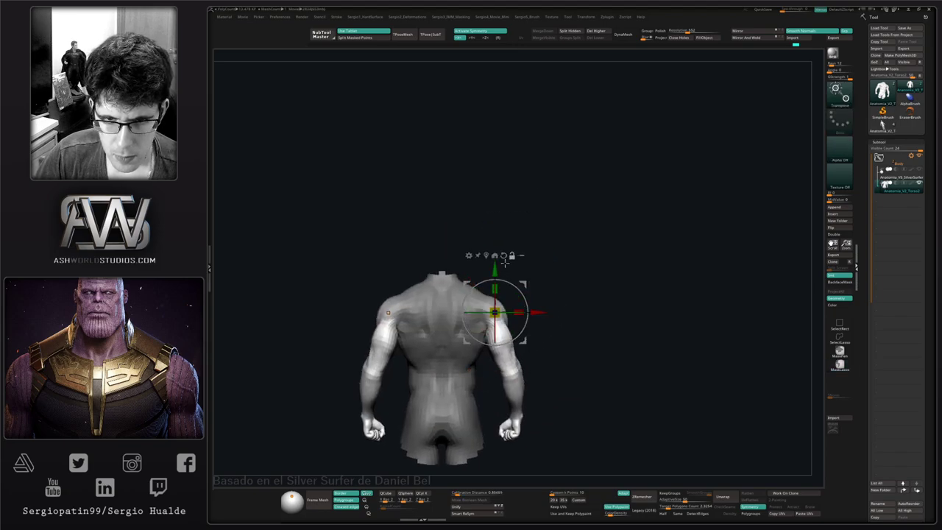
{"action": "left_click_drag", "start_coordinate": [512, 312], "coordinate": [528, 284]}
{"action": "key", "text": "ctrl+z"}
- Recentre the gizmo on the shoulder joint from the front and adjust the mask around the shoulder
{"action": "left_click_drag", "start_coordinate": [626, 317], "coordinate": [540, 361]}
{"action": "left_click_drag", "start_coordinate": [626, 344], "coordinate": [603, 329], "text": "shift"}
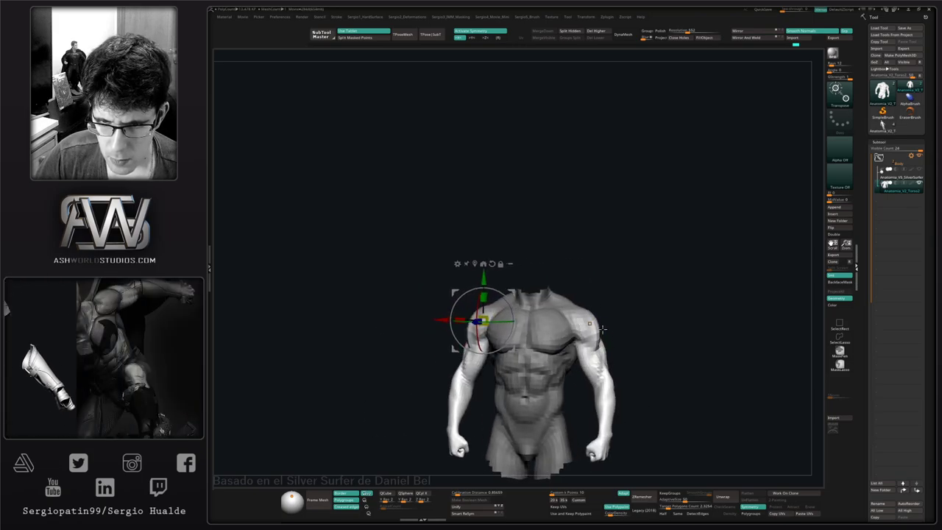
{"action": "right_click_drag", "start_coordinate": [602, 329], "coordinate": [594, 354], "text": "ctrl"}
{"action": "left_click", "coordinate": [586, 315], "text": "alt"}
{"action": "mouse_move", "coordinate": [611, 277]}
{"action": "left_mouse_down"}
{"action": "mouse_move", "coordinate": [603, 260]}
{"action": "mouse_move", "coordinate": [548, 279]}
{"action": "left_mouse_up"}
{"action": "left_click_drag", "start_coordinate": [530, 360], "coordinate": [461, 300], "text": "ctrl"}
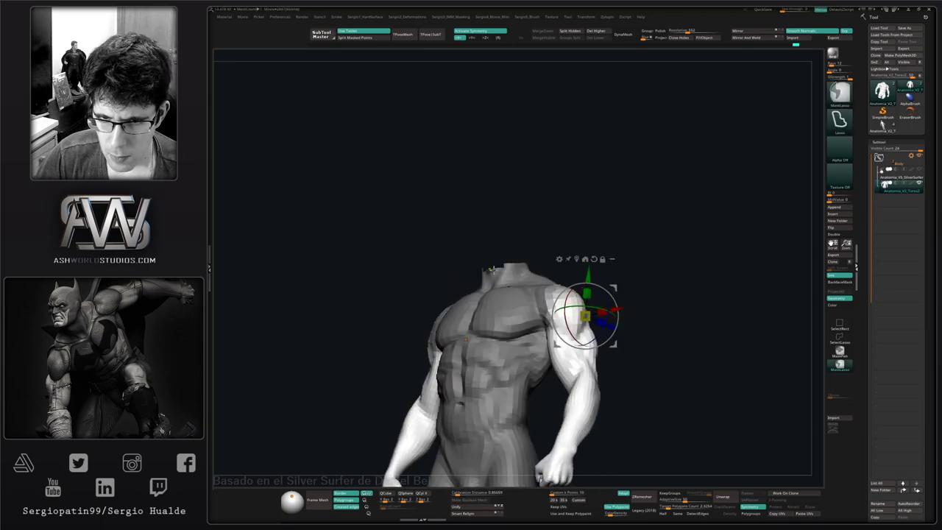
{"action": "key", "text": "ctrl"}
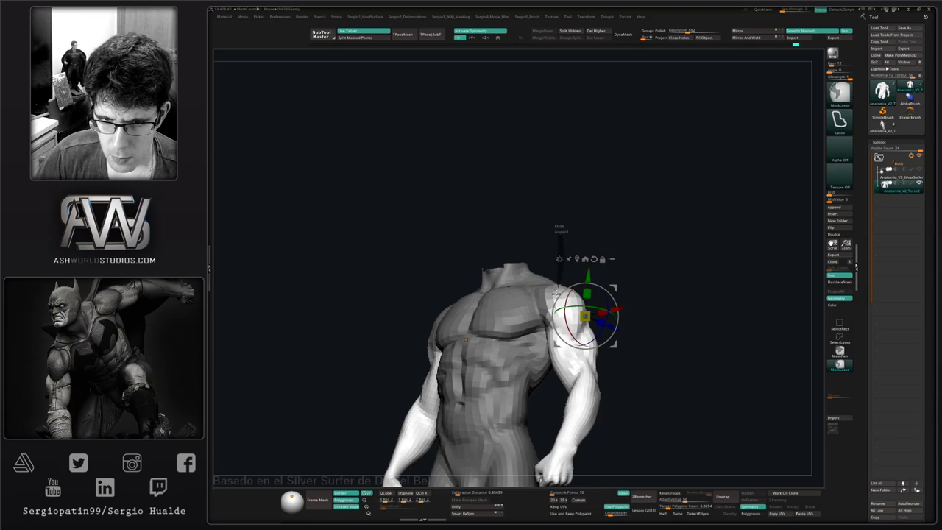
{"action": "left_click_drag", "start_coordinate": [557, 293], "coordinate": [565, 324], "text": "ctrl"}
- Swing both arms outward from the torso with the transform gizmo, checking the pose from several angles
{"action": "mouse_move", "coordinate": [625, 383]}
{"action": "left_mouse_down", "text": "alt"}
{"action": "mouse_move", "coordinate": [600, 368]}
{"action": "mouse_move", "coordinate": [471, 360]}
{"action": "left_mouse_up", "text": "alt"}
{"action": "left_click_drag", "start_coordinate": [518, 303], "coordinate": [636, 289]}
{"action": "left_click_drag", "start_coordinate": [507, 315], "coordinate": [460, 346]}
{"action": "left_click_drag", "start_coordinate": [485, 379], "coordinate": [565, 402]}
{"action": "left_click_drag", "start_coordinate": [566, 402], "coordinate": [522, 367], "text": "alt"}
- Clear the mask and raise the mesh by three subdivision levels
{"action": "key", "text": "q"}
{"action": "mouse_move", "coordinate": [577, 347]}
{"action": "left_mouse_down", "text": "ctrl"}
{"action": "mouse_move", "coordinate": [589, 364]}
{"action": "mouse_move", "coordinate": [583, 402]}
{"action": "left_mouse_up", "text": "ctrl"}
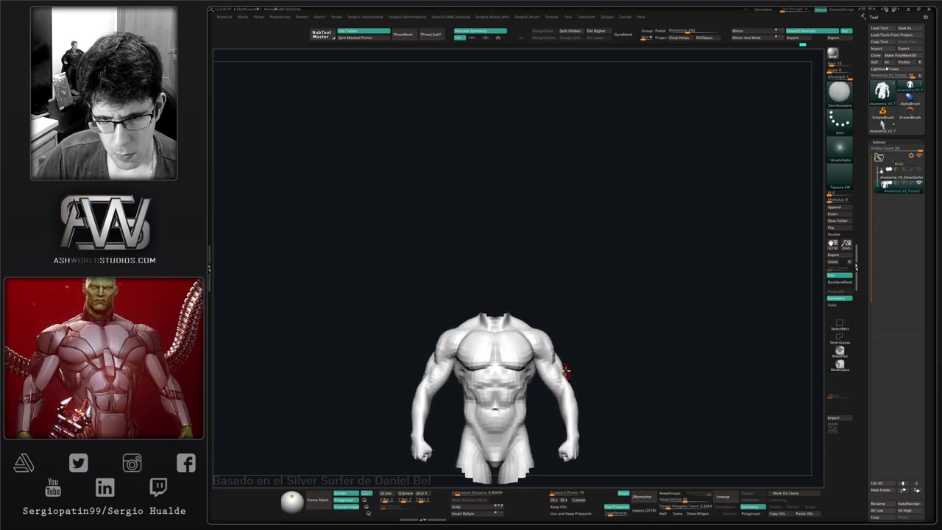
{"action": "key", "text": "d"}
{"action": "key", "text": "d"}
{"action": "key", "text": "d"}
- Rework the transition between the outer pectorals, armpits and shoulders with the Clay brush
{"action": "mouse_move", "coordinate": [550, 391]}
{"action": "right_mouse_down", "text": "ctrl"}
{"action": "mouse_move", "coordinate": [519, 427]}
{"action": "mouse_move", "coordinate": [486, 383]}
{"action": "right_mouse_up", "text": "ctrl"}
{"action": "key", "text": "b"}
{"action": "key", "text": "c"}
{"action": "key", "text": "l"}
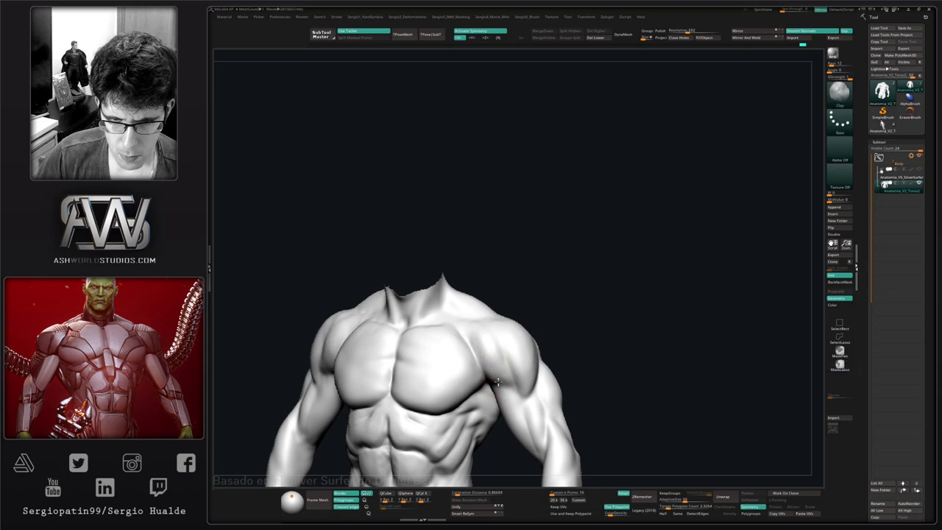
{"action": "right_click_drag", "start_coordinate": [459, 361], "coordinate": [524, 361]}
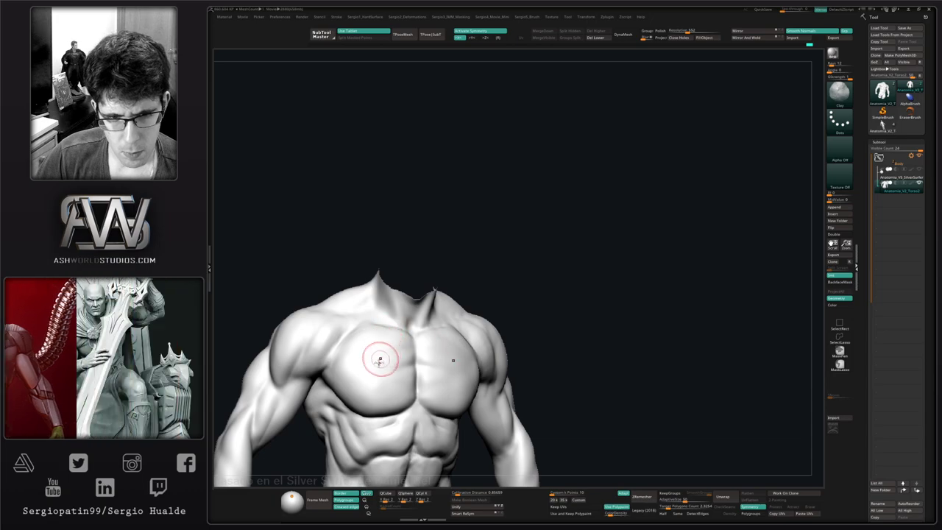
{"action": "mouse_move", "coordinate": [374, 357]}
{"action": "right_mouse_down"}
{"action": "mouse_move", "coordinate": [390, 349]}
{"action": "mouse_move", "coordinate": [397, 309]}
{"action": "right_mouse_up"}
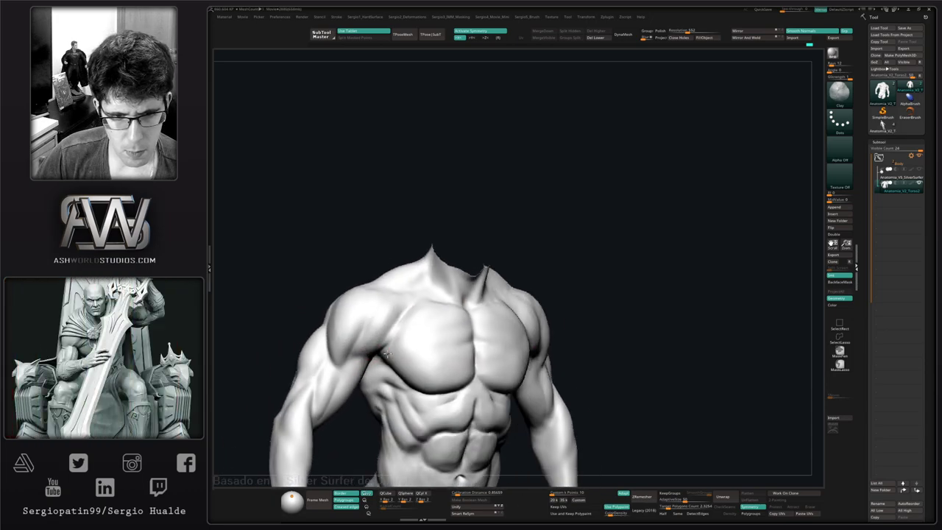
{"action": "mouse_move", "coordinate": [447, 358]}
{"action": "right_mouse_down"}
{"action": "mouse_move", "coordinate": [488, 337]}
{"action": "mouse_move", "coordinate": [567, 332]}
{"action": "mouse_move", "coordinate": [548, 346]}
{"action": "mouse_move", "coordinate": [469, 302]}
{"action": "right_mouse_up"}
- Adjust the shape of the chest and the side of the ribcage with the Move brush
{"action": "left_click_drag", "start_coordinate": [469, 303], "coordinate": [475, 301]}
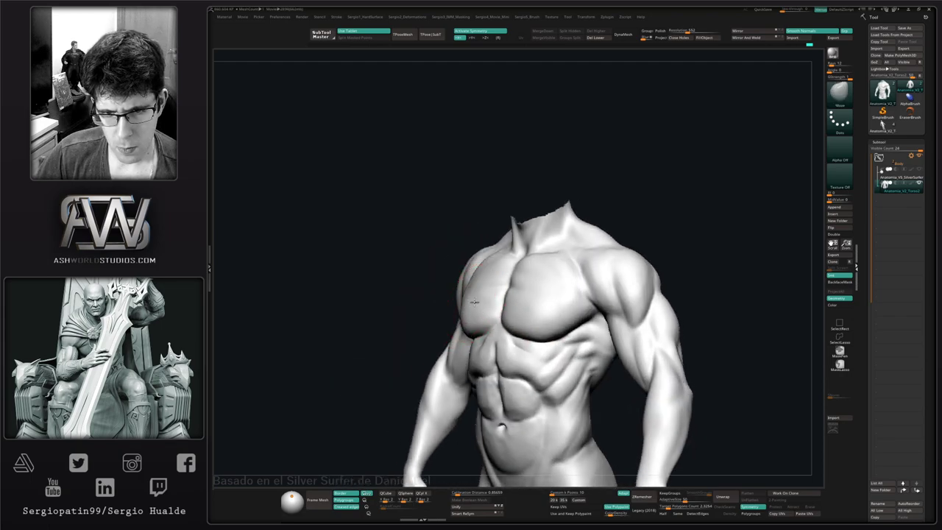
{"action": "mouse_move", "coordinate": [476, 301]}
{"action": "right_mouse_down"}
{"action": "mouse_move", "coordinate": [464, 317]}
{"action": "mouse_move", "coordinate": [462, 304]}
{"action": "mouse_move", "coordinate": [475, 342]}
{"action": "mouse_move", "coordinate": [564, 336]}
{"action": "mouse_move", "coordinate": [572, 316]}
{"action": "right_mouse_up"}
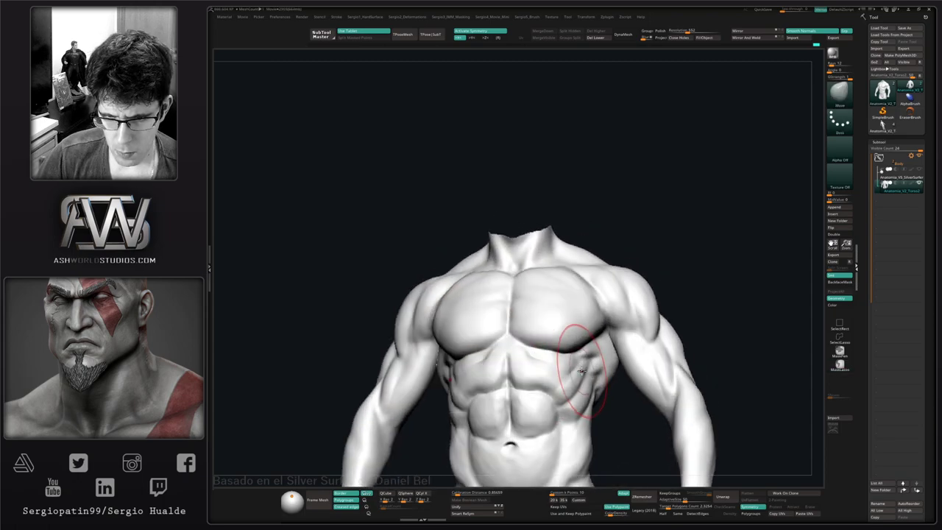
{"action": "mouse_move", "coordinate": [582, 373]}
{"action": "right_mouse_down"}
{"action": "mouse_move", "coordinate": [593, 380]}
{"action": "mouse_move", "coordinate": [549, 366]}
{"action": "right_mouse_up"}
- Carve the separations of the serratus and ribs below the armpit with DamStandard and smooth them
{"action": "key", "text": "b"}
{"action": "key", "text": "d"}
{"action": "key", "text": "s"}
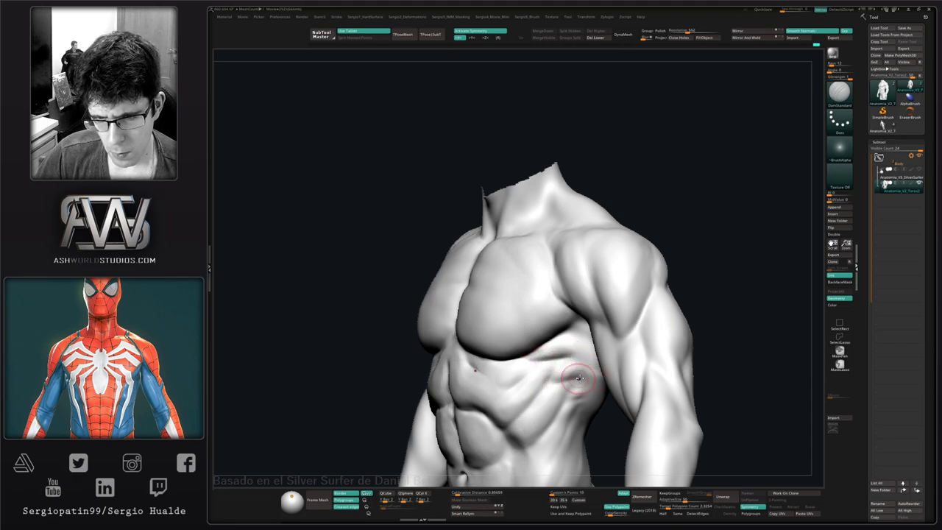
{"action": "right_click_drag", "start_coordinate": [574, 401], "coordinate": [525, 345]}
{"action": "right_click_drag", "start_coordinate": [526, 345], "coordinate": [549, 352]}
{"action": "left_click_drag", "start_coordinate": [513, 373], "coordinate": [523, 358], "text": "shift"}
{"action": "mouse_move", "coordinate": [524, 358]}
{"action": "right_mouse_down", "text": "ctrl"}
{"action": "mouse_move", "coordinate": [528, 392]}
{"action": "mouse_move", "coordinate": [511, 378]}
{"action": "right_mouse_up", "text": "ctrl"}
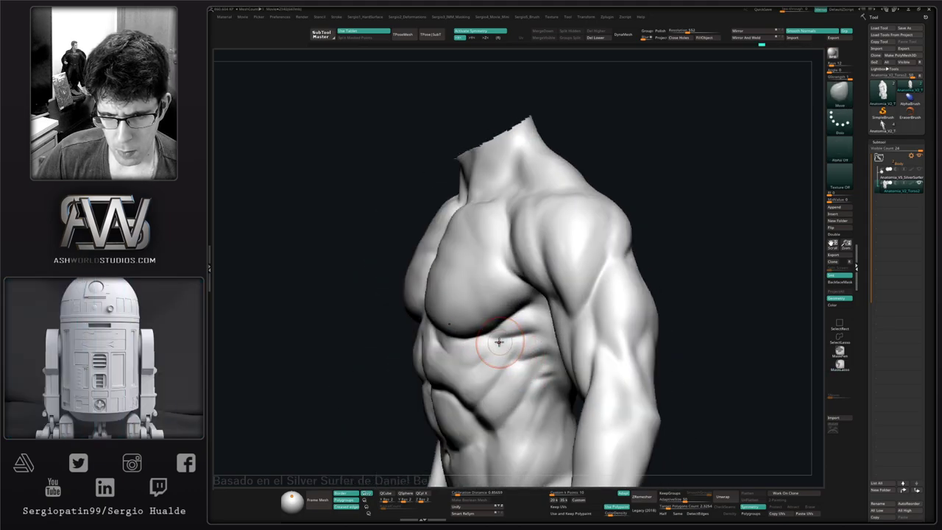
- Mask the lower pectorals, reshape the ribcage area beneath them with the Move brush, and clear the mask
{"action": "right_click_drag", "start_coordinate": [496, 343], "coordinate": [531, 300]}
{"action": "mouse_move", "coordinate": [505, 322]}
{"action": "left_mouse_down", "text": "ctrl"}
{"action": "mouse_move", "coordinate": [413, 323]}
{"action": "mouse_move", "coordinate": [525, 275]}
{"action": "left_mouse_up", "text": "ctrl"}
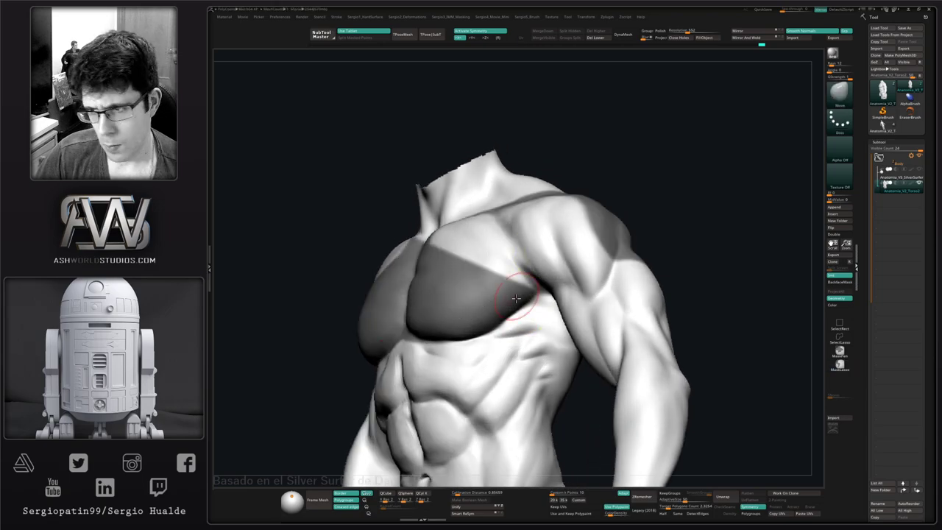
{"action": "right_click_drag", "start_coordinate": [499, 323], "coordinate": [503, 346], "text": "ctrl"}
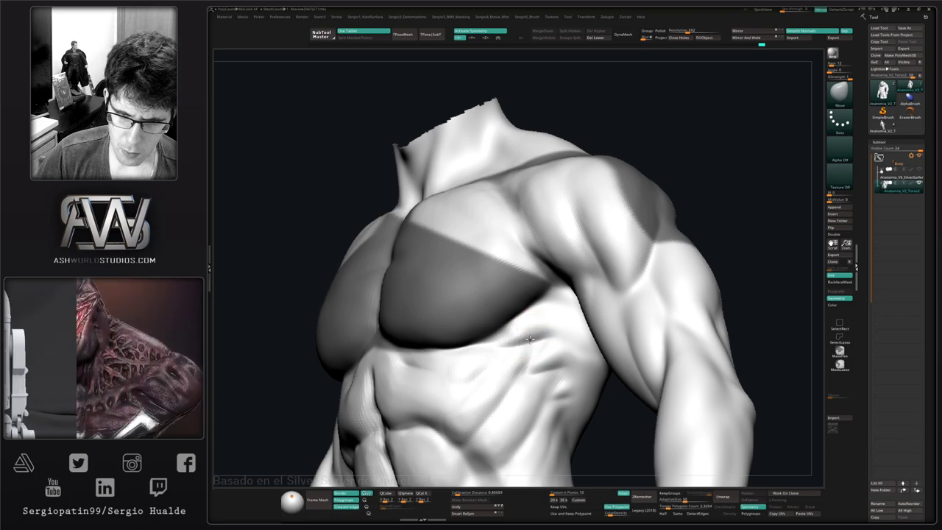
{"action": "right_click_drag", "start_coordinate": [522, 336], "coordinate": [543, 352]}
{"action": "right_click_drag", "start_coordinate": [543, 352], "coordinate": [564, 365]}
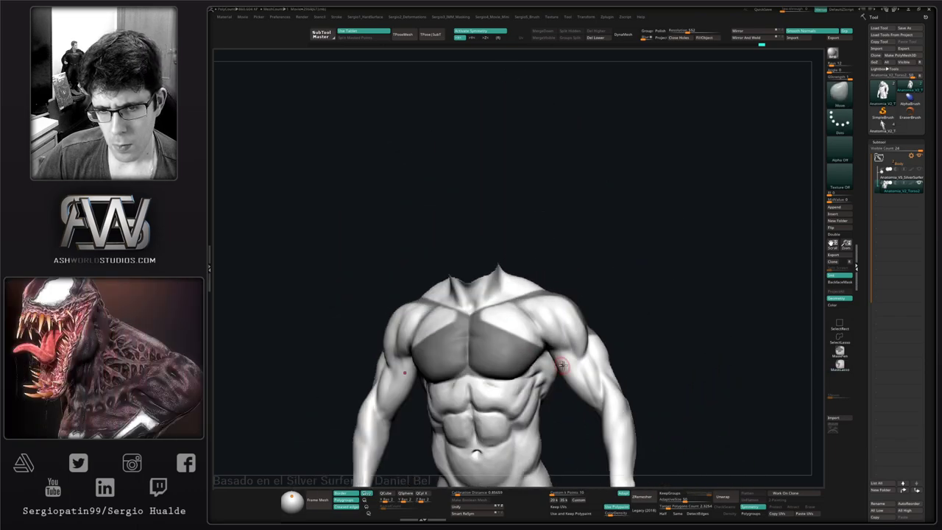
{"action": "left_click", "coordinate": [626, 330], "text": "ctrl"}
{"action": "left_click_drag", "start_coordinate": [628, 295], "coordinate": [643, 312], "text": "ctrl"}
{"action": "right_click_drag", "start_coordinate": [537, 318], "coordinate": [522, 278], "text": "alt"}
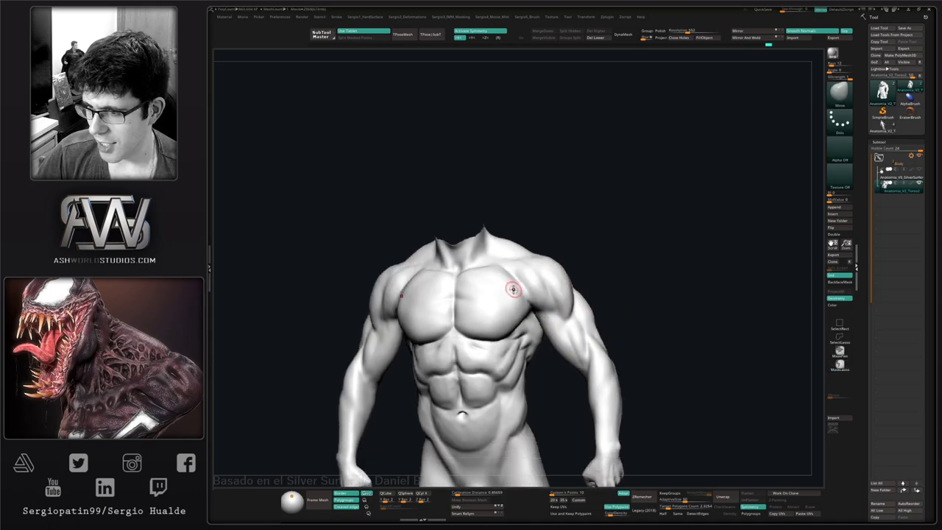
- Build up the area under the pectoral's lower edge with the Clay brush and smooth the transition
{"action": "mouse_move", "coordinate": [513, 289]}
{"action": "right_mouse_down"}
{"action": "mouse_move", "coordinate": [503, 330]}
{"action": "mouse_move", "coordinate": [519, 327]}
{"action": "mouse_move", "coordinate": [490, 339]}
{"action": "mouse_move", "coordinate": [516, 304]}
{"action": "mouse_move", "coordinate": [449, 362]}
{"action": "mouse_move", "coordinate": [474, 352]}
{"action": "mouse_move", "coordinate": [500, 319]}
{"action": "right_mouse_up"}
{"action": "key", "text": "ctrl"}
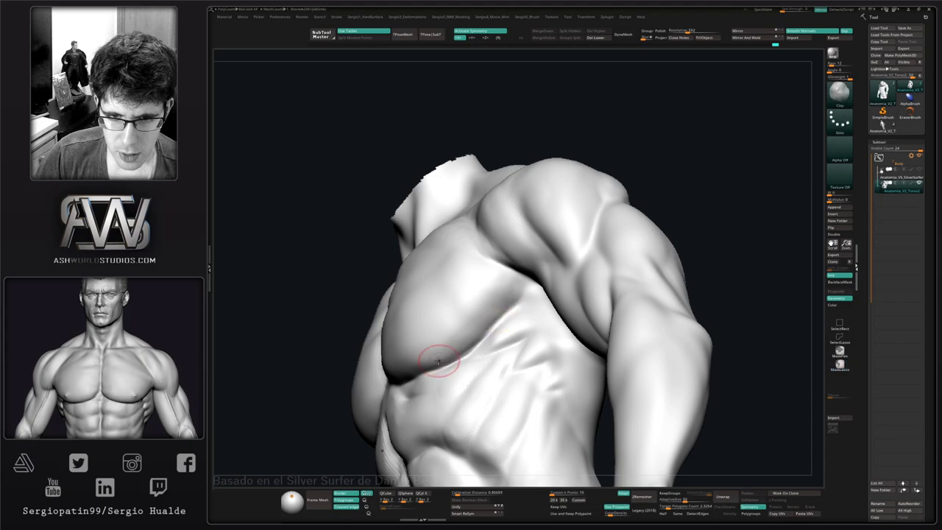
{"action": "key", "text": "shift"}
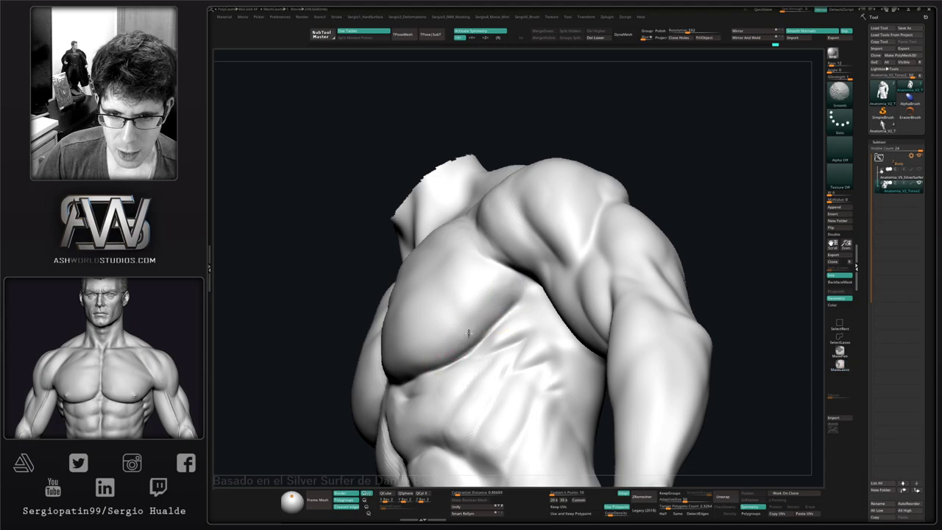
{"action": "mouse_move", "coordinate": [457, 301]}
{"action": "right_mouse_down"}
{"action": "mouse_move", "coordinate": [488, 336]}
{"action": "mouse_move", "coordinate": [507, 279]}
{"action": "right_mouse_up"}
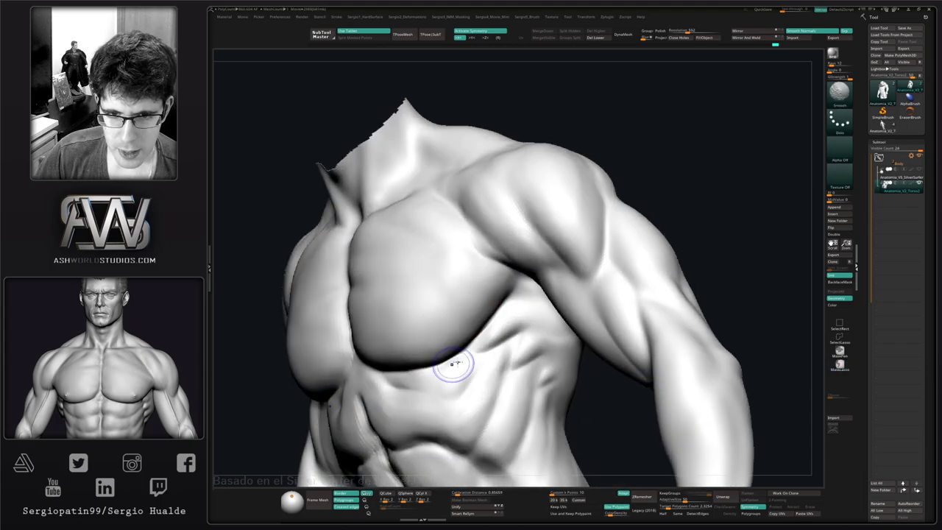
{"action": "mouse_move", "coordinate": [479, 387]}
{"action": "right_mouse_down", "text": "ctrl"}
{"action": "mouse_move", "coordinate": [474, 326]}
{"action": "mouse_move", "coordinate": [494, 400]}
{"action": "right_mouse_up", "text": "ctrl"}
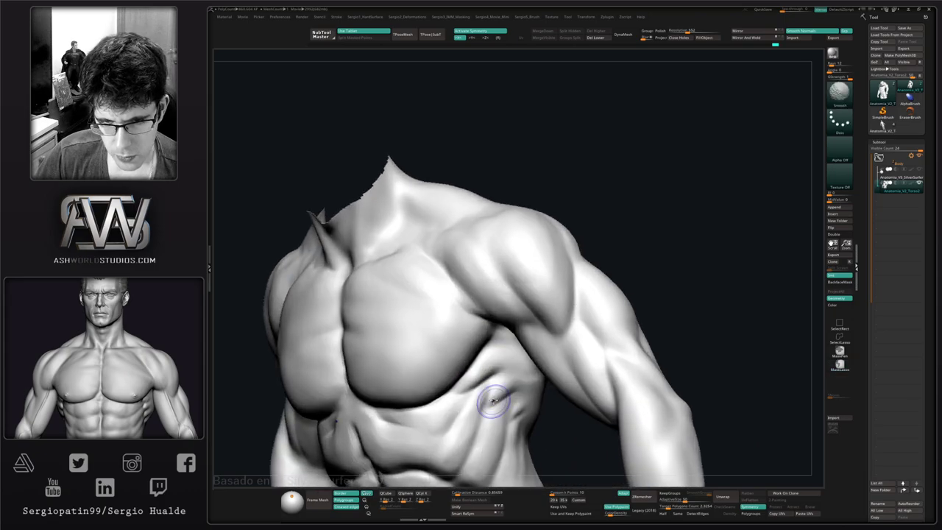
- Add volume to the serratus muscles beside the pectoral with the Standard brush and smooth them
{"action": "key", "text": "b"}
{"action": "key", "text": "s"}
{"action": "key", "text": "t"}
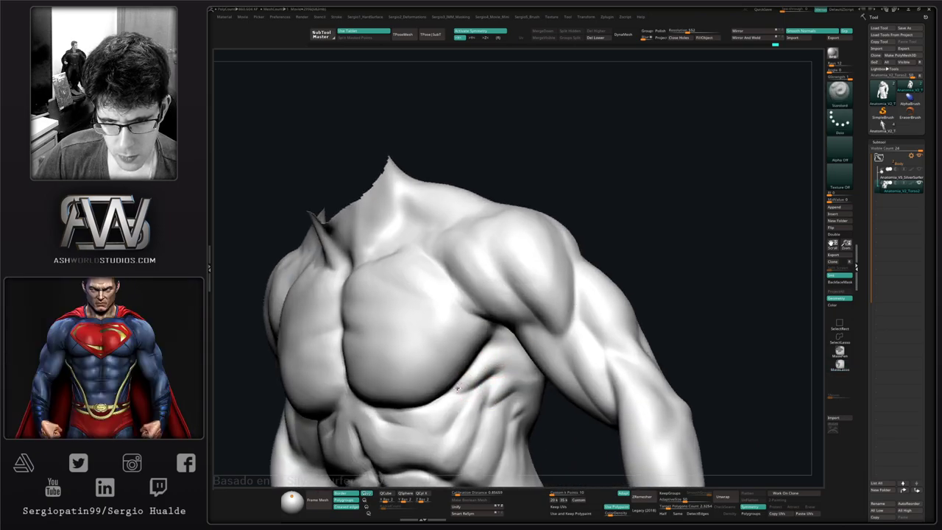
{"action": "left_click_drag", "start_coordinate": [518, 376], "coordinate": [486, 370], "text": "shift"}
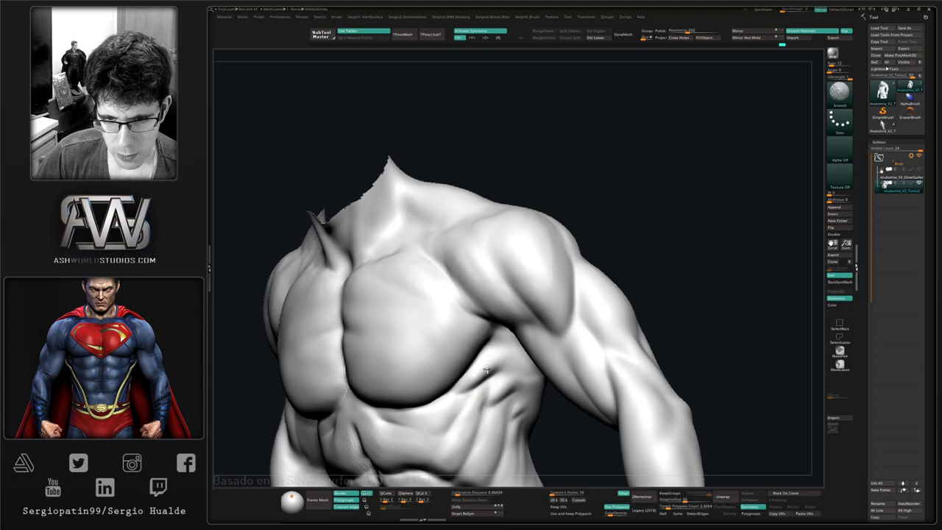
{"action": "mouse_move", "coordinate": [541, 382]}
{"action": "right_mouse_down"}
{"action": "mouse_move", "coordinate": [524, 368]}
{"action": "mouse_move", "coordinate": [535, 399]}
{"action": "mouse_move", "coordinate": [516, 382]}
{"action": "right_mouse_up"}
{"action": "left_click_drag", "start_coordinate": [527, 371], "coordinate": [512, 409]}
- Refine the volume of the lower abdomen below the navel with the Move and Clay brushes
{"action": "mouse_move", "coordinate": [520, 426]}
{"action": "right_mouse_down", "text": "ctrl"}
{"action": "mouse_move", "coordinate": [496, 417]}
{"action": "mouse_move", "coordinate": [511, 440]}
{"action": "mouse_move", "coordinate": [506, 334]}
{"action": "right_mouse_up", "text": "ctrl"}
{"action": "mouse_move", "coordinate": [506, 334]}
{"action": "right_mouse_down", "text": "ctrl"}
{"action": "mouse_move", "coordinate": [511, 375]}
{"action": "mouse_move", "coordinate": [488, 348]}
{"action": "mouse_move", "coordinate": [482, 390]}
{"action": "right_mouse_up", "text": "ctrl"}
{"action": "key", "text": "b"}
{"action": "key", "text": "m"}
{"action": "key", "text": "v"}
{"action": "key", "text": "b"}
{"action": "key", "text": "c"}
{"action": "key", "text": "l"}
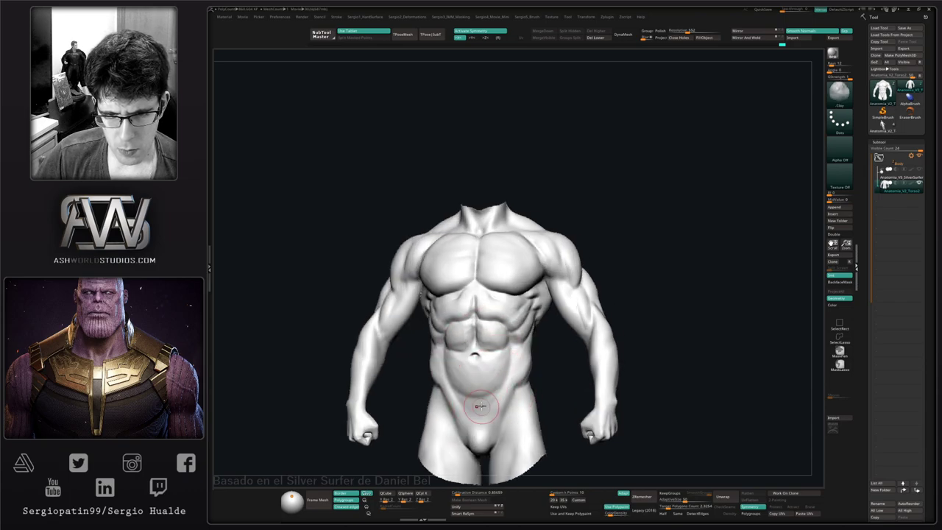
- Define the lower abdomen's edges toward the groin with the DamStandard brush and smooth them
{"action": "key", "text": "b"}
{"action": "key", "text": "d"}
{"action": "key", "text": "s"}
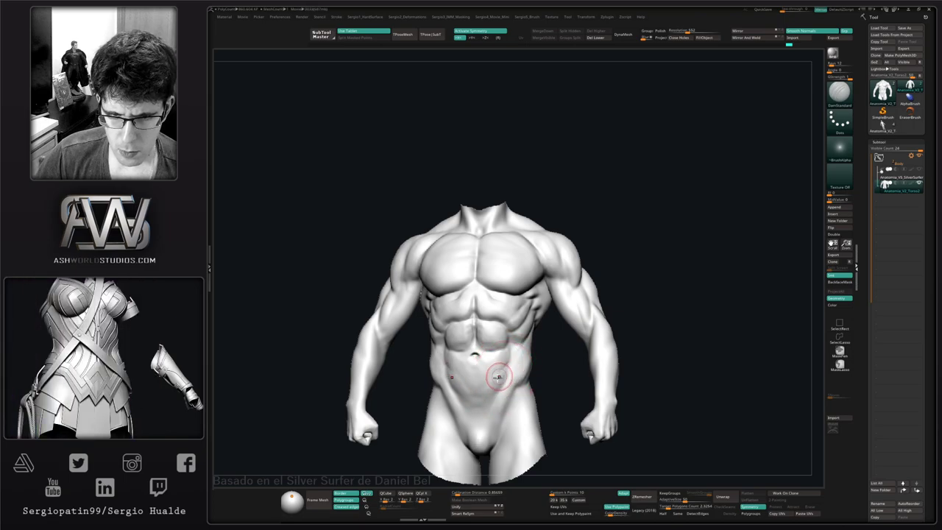
{"action": "key", "text": "shift"}
{"action": "right_click_drag", "start_coordinate": [488, 402], "coordinate": [490, 374]}
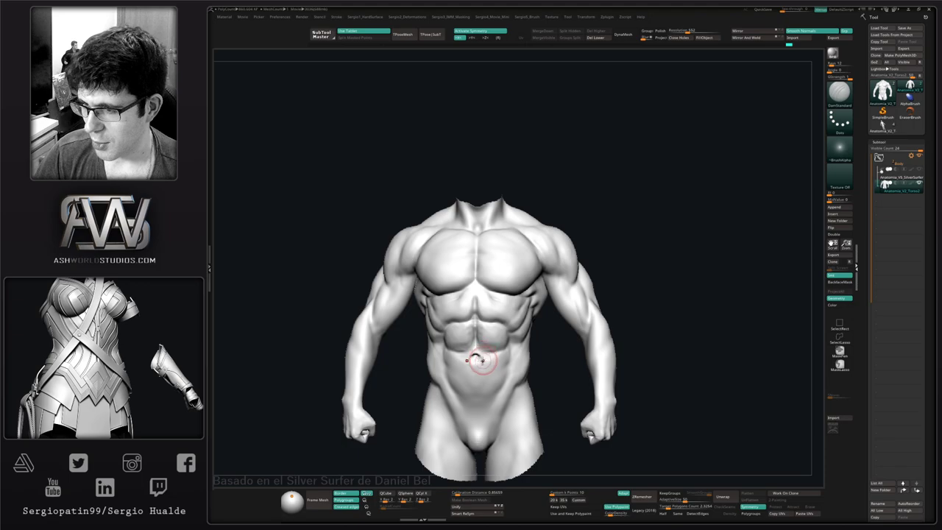
- Adjust the shape of the navel and central abdomen with the Move brush
{"action": "mouse_move", "coordinate": [490, 357]}
{"action": "right_mouse_down"}
{"action": "mouse_move", "coordinate": [478, 375]}
{"action": "mouse_move", "coordinate": [488, 375]}
{"action": "right_mouse_up"}
{"action": "key", "text": "b"}
{"action": "key", "text": "m"}
{"action": "key", "text": "v"}
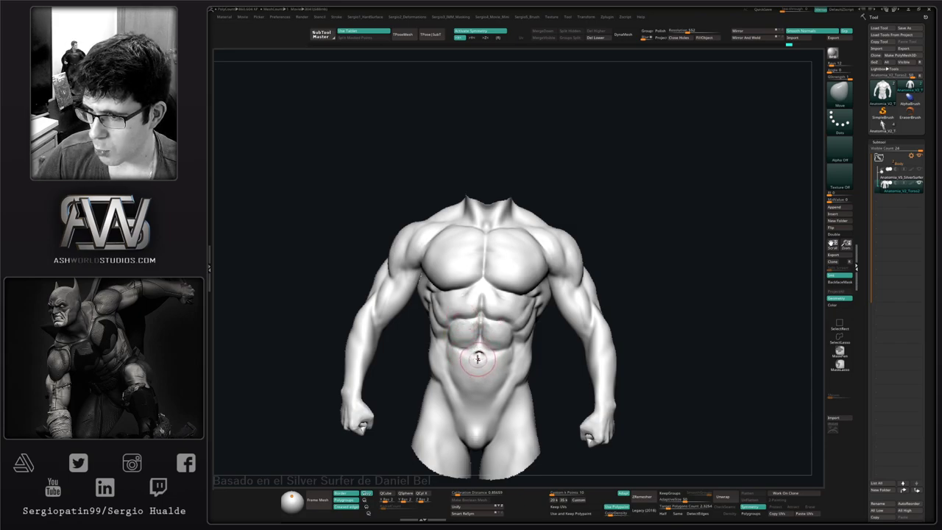
{"action": "right_click_drag", "start_coordinate": [498, 345], "coordinate": [501, 316]}
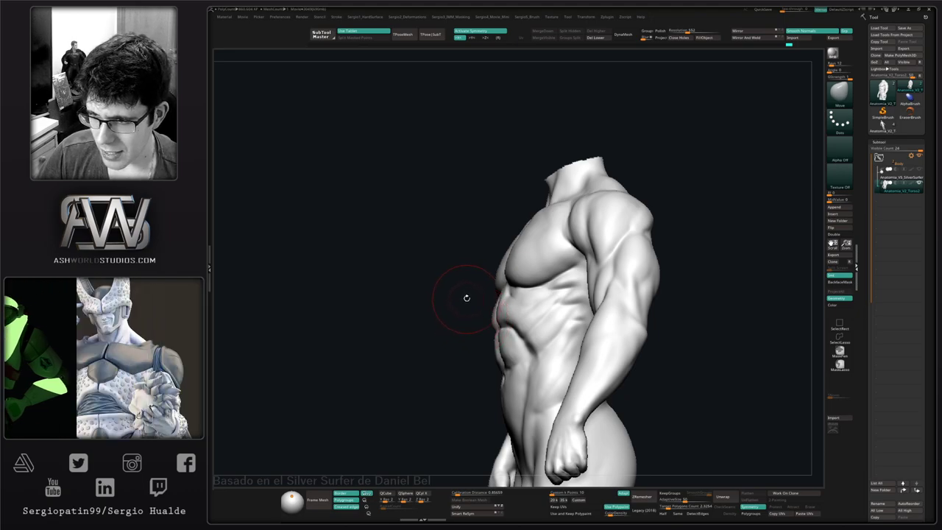
{"action": "mouse_move", "coordinate": [475, 292]}
{"action": "left_mouse_down"}
{"action": "mouse_move", "coordinate": [533, 337]}
{"action": "mouse_move", "coordinate": [524, 318]}
{"action": "left_mouse_up"}
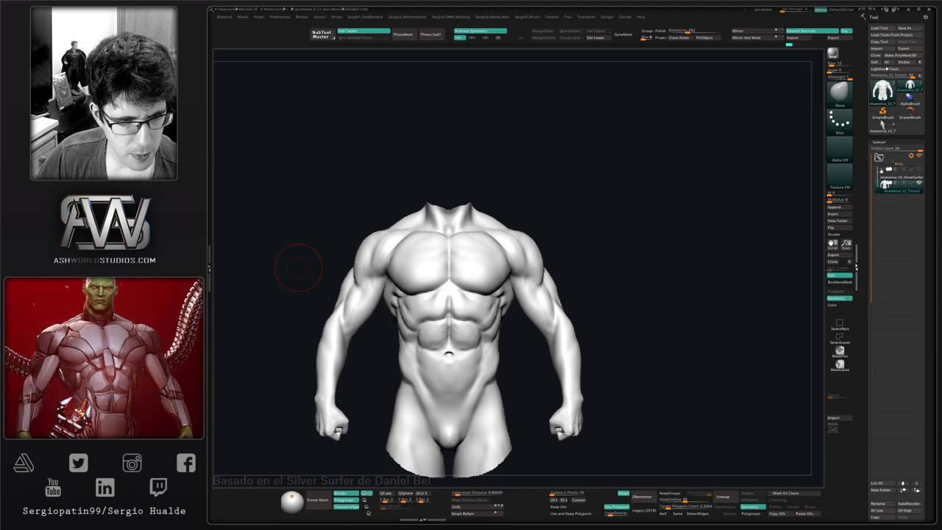
- Define the forearm's muscle separation with the DamStandard brush and adjust its contour with the Move brush
{"action": "right_click_drag", "start_coordinate": [684, 337], "coordinate": [661, 338]}
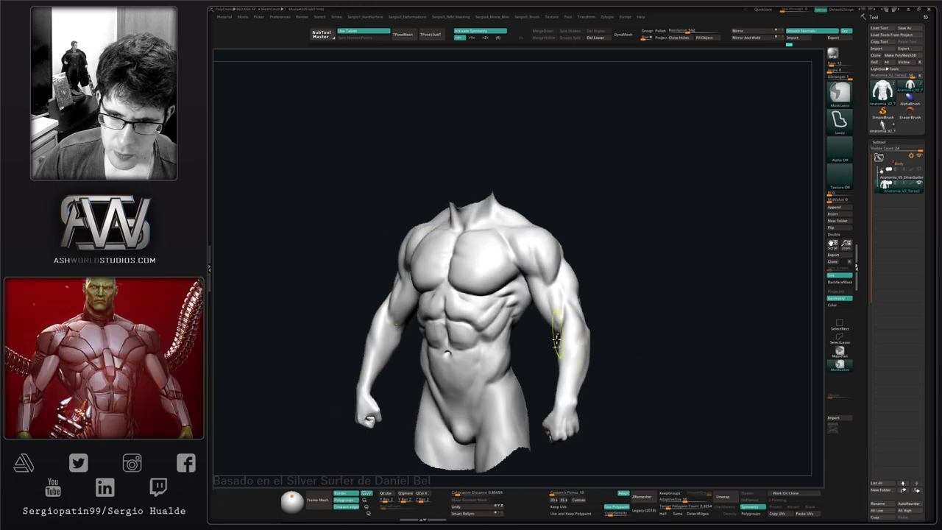
{"action": "mouse_move", "coordinate": [558, 337]}
{"action": "right_mouse_down", "text": "ctrl"}
{"action": "mouse_move", "coordinate": [539, 320]}
{"action": "mouse_move", "coordinate": [549, 336]}
{"action": "right_mouse_up", "text": "ctrl"}
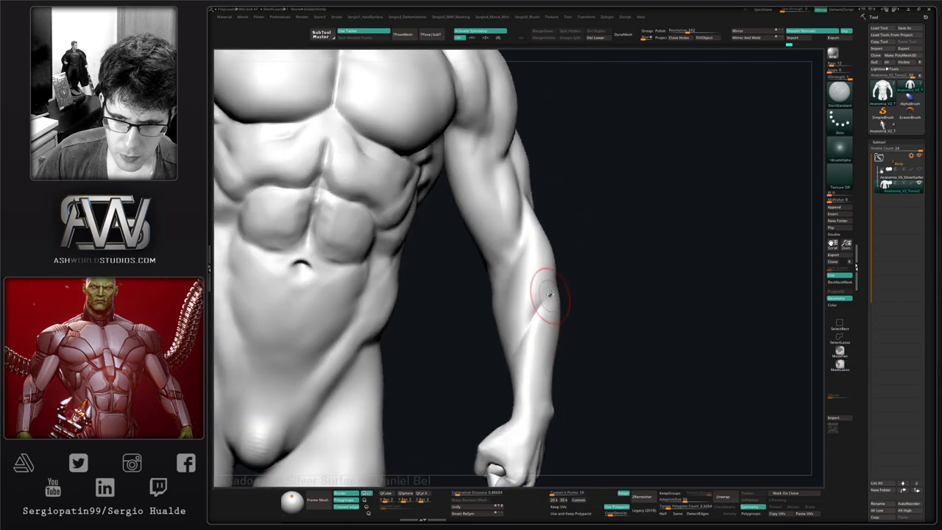
{"action": "left_click_drag", "start_coordinate": [532, 345], "coordinate": [546, 341]}
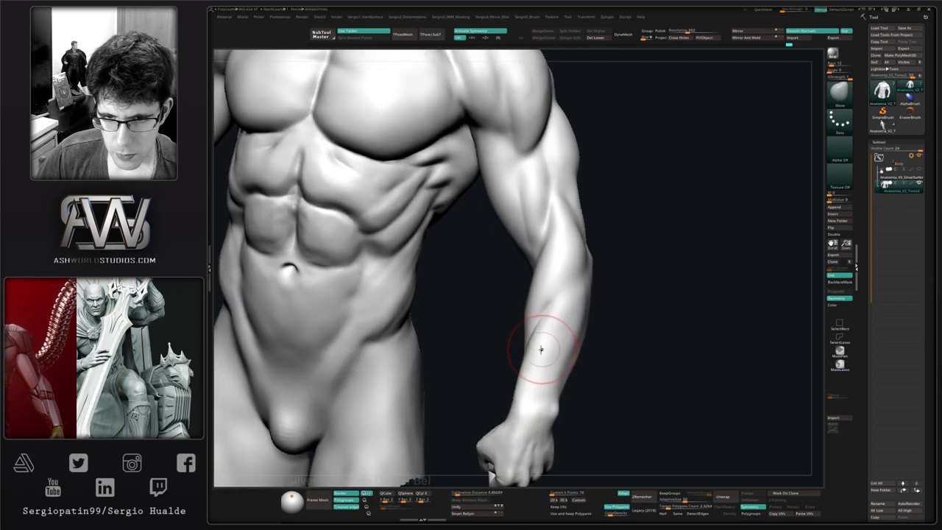
{"action": "key", "text": "space"}
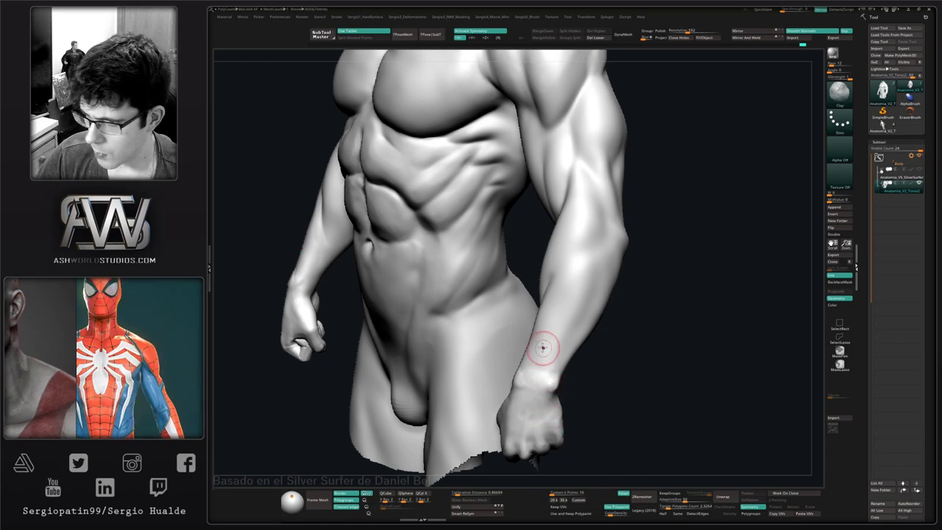
- Build up the lower forearm and wrist with the Clay brush and smooth the transition into the hand
{"action": "right_click_drag", "start_coordinate": [549, 335], "coordinate": [562, 355], "text": "alt"}
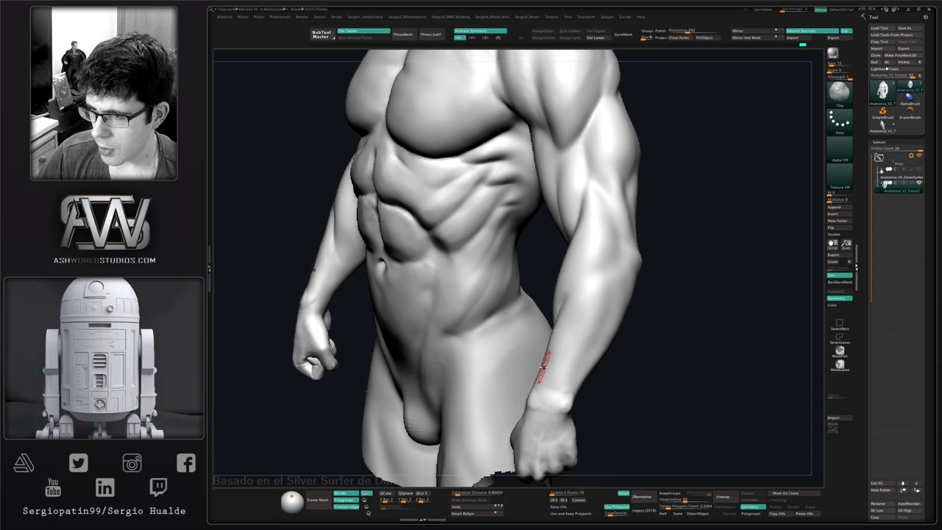
{"action": "mouse_move", "coordinate": [549, 353]}
{"action": "right_mouse_down"}
{"action": "mouse_move", "coordinate": [555, 378]}
{"action": "mouse_move", "coordinate": [558, 358]}
{"action": "right_mouse_up"}
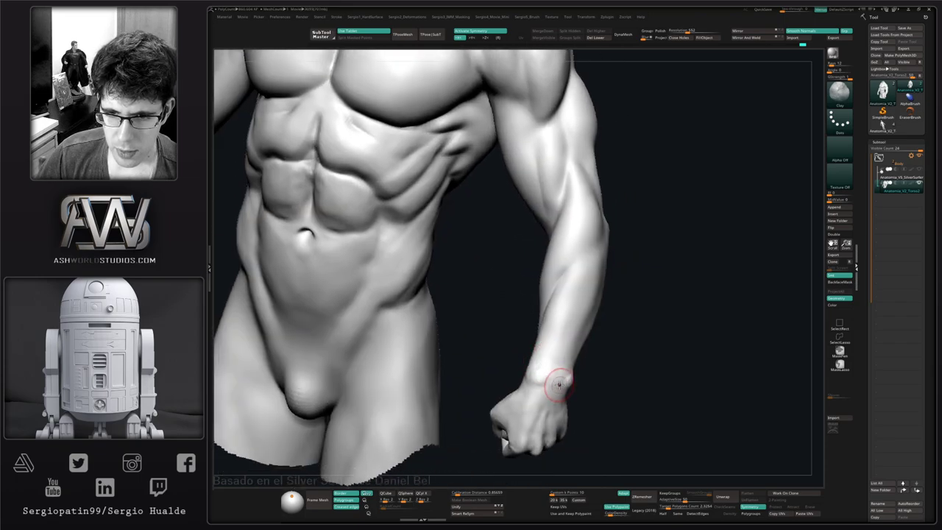
{"action": "key", "text": "shift"}
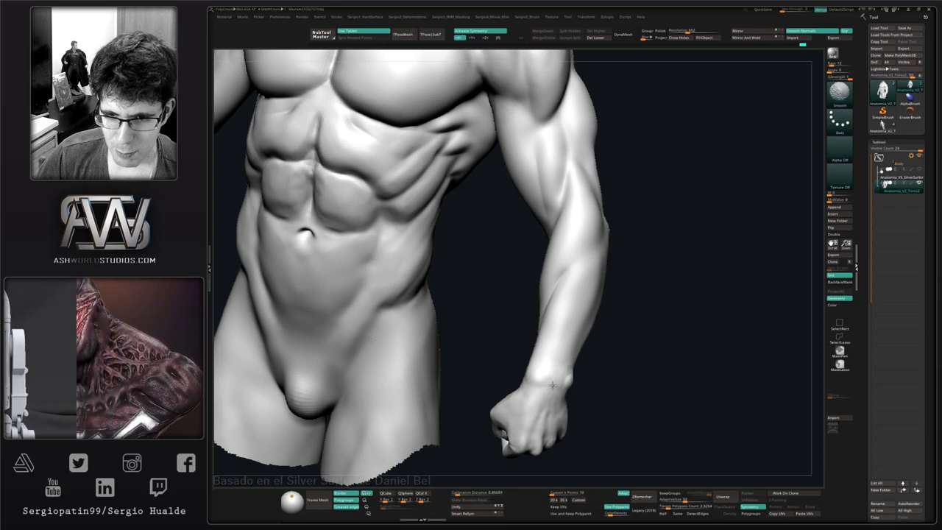
{"action": "mouse_move", "coordinate": [564, 383]}
{"action": "right_mouse_down"}
{"action": "mouse_move", "coordinate": [554, 396]}
{"action": "mouse_move", "coordinate": [566, 392]}
{"action": "right_mouse_up"}
{"action": "left_click_drag", "start_coordinate": [547, 390], "coordinate": [541, 406]}
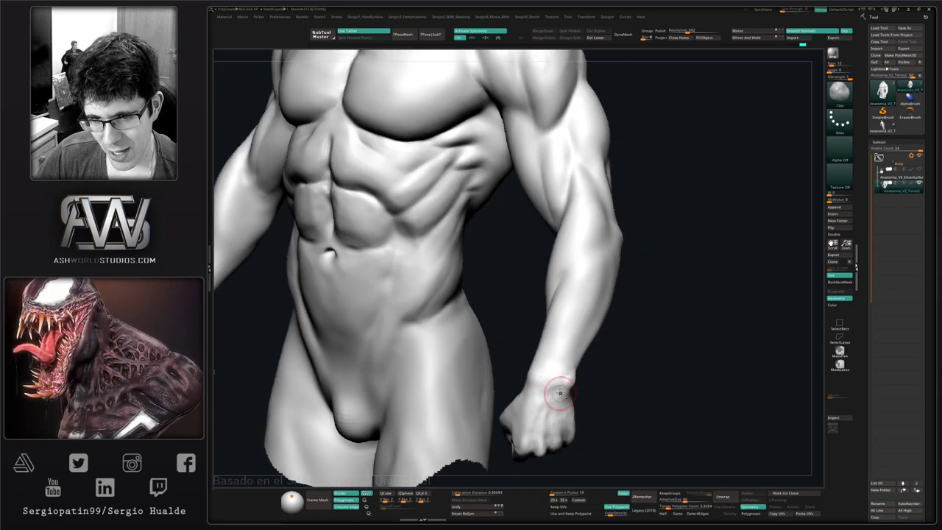
{"action": "mouse_move", "coordinate": [564, 399]}
{"action": "right_mouse_down"}
{"action": "mouse_move", "coordinate": [561, 388]}
{"action": "mouse_move", "coordinate": [573, 394]}
{"action": "mouse_move", "coordinate": [561, 374]}
{"action": "mouse_move", "coordinate": [536, 403]}
{"action": "mouse_move", "coordinate": [551, 359]}
{"action": "right_mouse_up"}
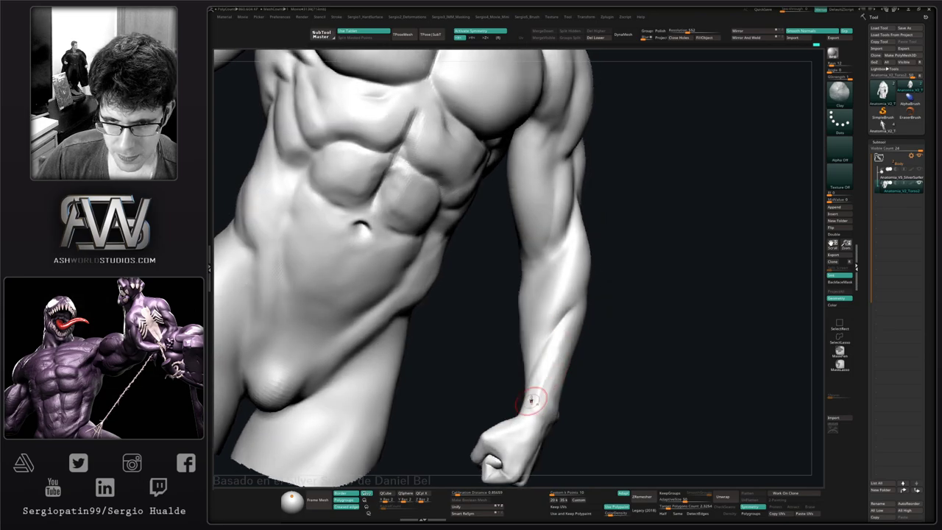
- Flatten the inner side of the wrist with the TrimDynamic brush and smooth it
{"action": "key", "text": "ctrl+shift+t"}
{"action": "left_click_drag", "start_coordinate": [540, 385], "coordinate": [553, 364]}
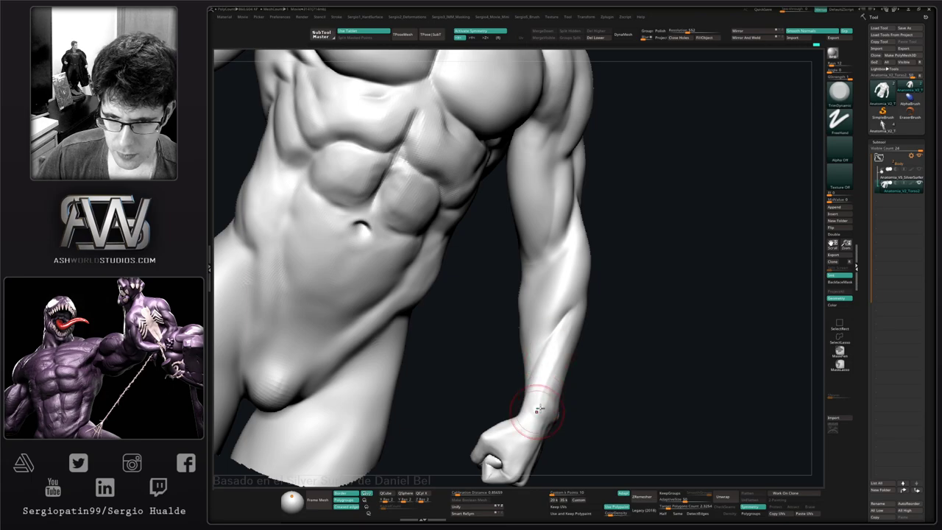
{"action": "mouse_move", "coordinate": [547, 395]}
{"action": "right_mouse_down"}
{"action": "mouse_move", "coordinate": [559, 371]}
{"action": "mouse_move", "coordinate": [558, 401]}
{"action": "mouse_move", "coordinate": [528, 451]}
{"action": "mouse_move", "coordinate": [589, 387]}
{"action": "mouse_move", "coordinate": [599, 393]}
{"action": "mouse_move", "coordinate": [559, 398]}
{"action": "mouse_move", "coordinate": [563, 388]}
{"action": "right_mouse_up"}
{"action": "key", "text": "shift"}
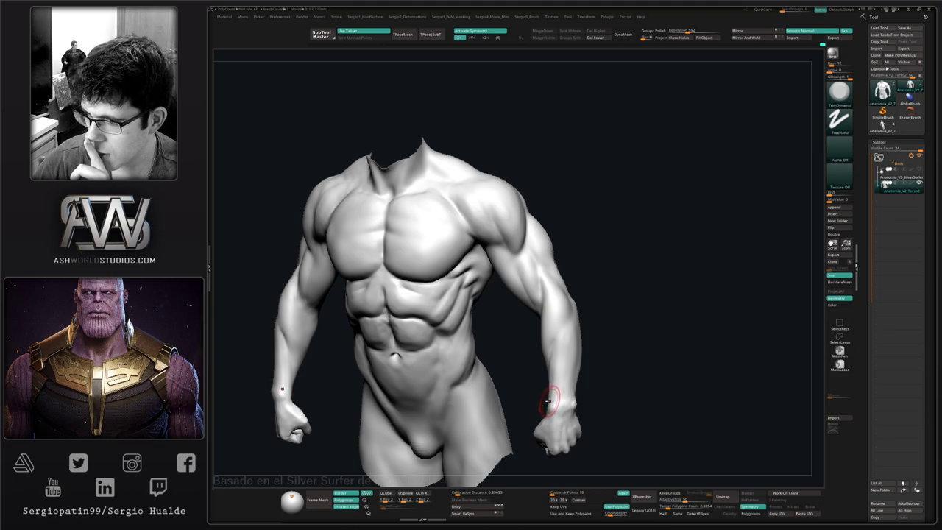
- Reshape the contour of the wrist and lower forearm with a resized Move brush
{"action": "mouse_move", "coordinate": [621, 358]}
{"action": "right_mouse_down"}
{"action": "mouse_move", "coordinate": [564, 357]}
{"action": "mouse_move", "coordinate": [558, 396]}
{"action": "mouse_move", "coordinate": [550, 382]}
{"action": "right_mouse_up"}
{"action": "key", "text": "s"}
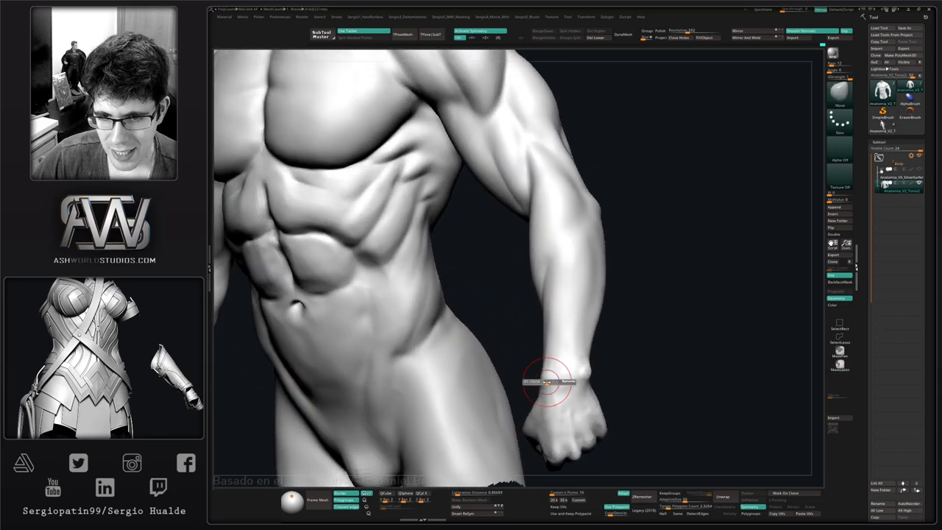
{"action": "left_click_drag", "start_coordinate": [550, 382], "coordinate": [542, 376]}
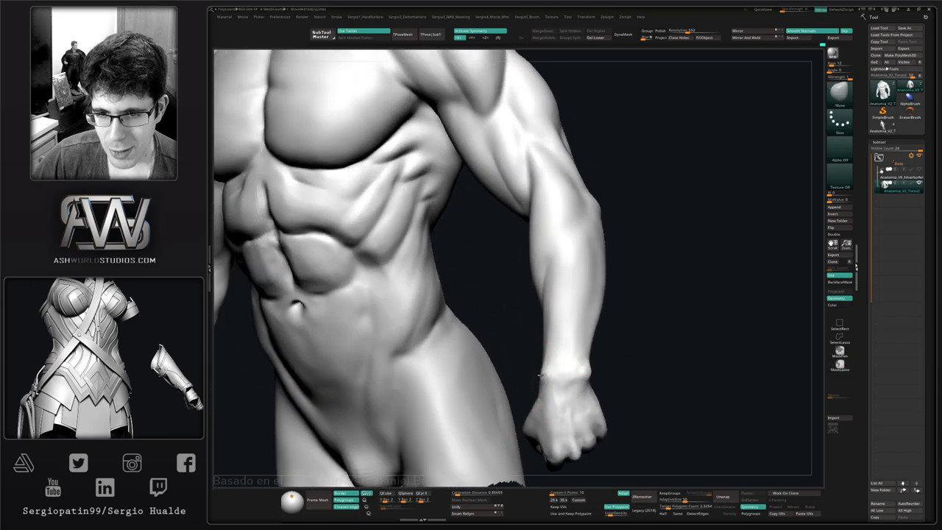
{"action": "mouse_move", "coordinate": [543, 386]}
{"action": "right_mouse_down"}
{"action": "mouse_move", "coordinate": [553, 378]}
{"action": "mouse_move", "coordinate": [546, 406]}
{"action": "mouse_move", "coordinate": [558, 353]}
{"action": "right_mouse_up"}
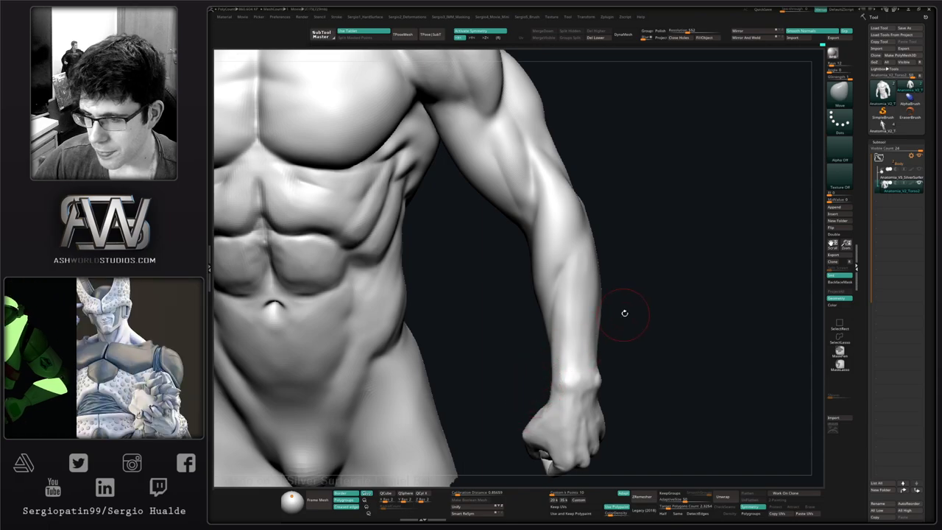
{"action": "mouse_move", "coordinate": [622, 311]}
{"action": "left_mouse_down"}
{"action": "mouse_move", "coordinate": [650, 309]}
{"action": "mouse_move", "coordinate": [640, 317]}
{"action": "left_mouse_up"}
{"action": "left_click_drag", "start_coordinate": [578, 394], "coordinate": [551, 385]}
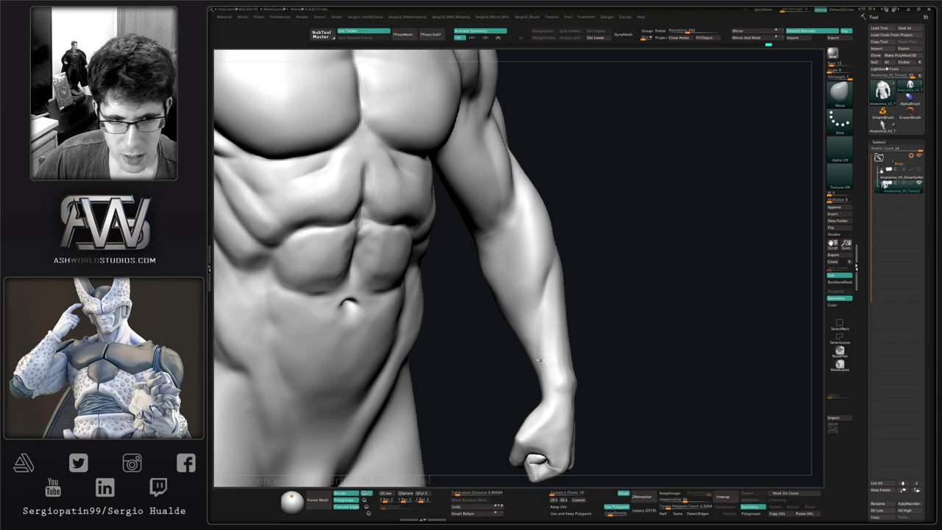
{"action": "mouse_move", "coordinate": [533, 380]}
{"action": "left_mouse_down", "text": "alt"}
{"action": "mouse_move", "coordinate": [534, 400]}
{"action": "mouse_move", "coordinate": [524, 305]}
{"action": "left_mouse_up", "text": "alt"}
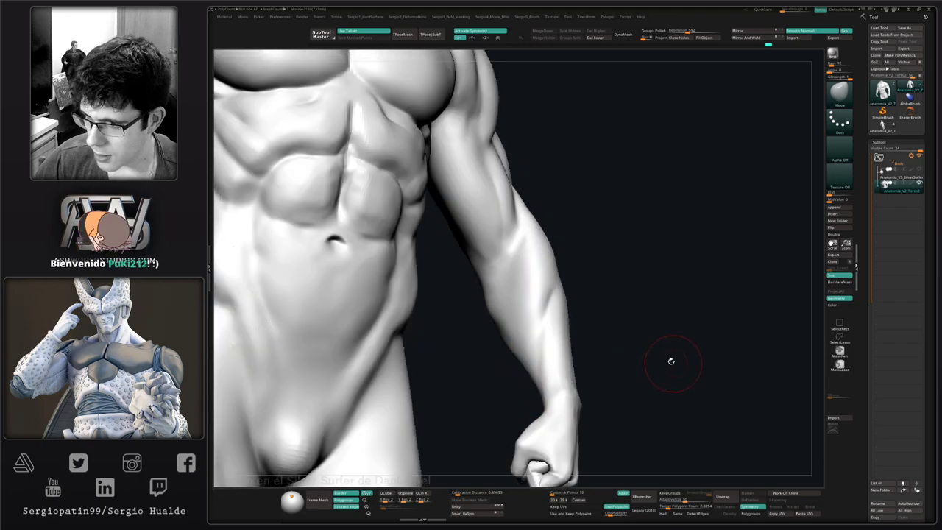
- Build up the lower edge of the latissimus and the flank on the back with the Clay brush
{"action": "mouse_move", "coordinate": [650, 362]}
{"action": "left_mouse_down"}
{"action": "mouse_move", "coordinate": [630, 374]}
{"action": "mouse_move", "coordinate": [677, 370]}
{"action": "mouse_move", "coordinate": [645, 341]}
{"action": "mouse_move", "coordinate": [611, 378]}
{"action": "mouse_move", "coordinate": [426, 341]}
{"action": "left_mouse_up"}
{"action": "key", "text": "f"}
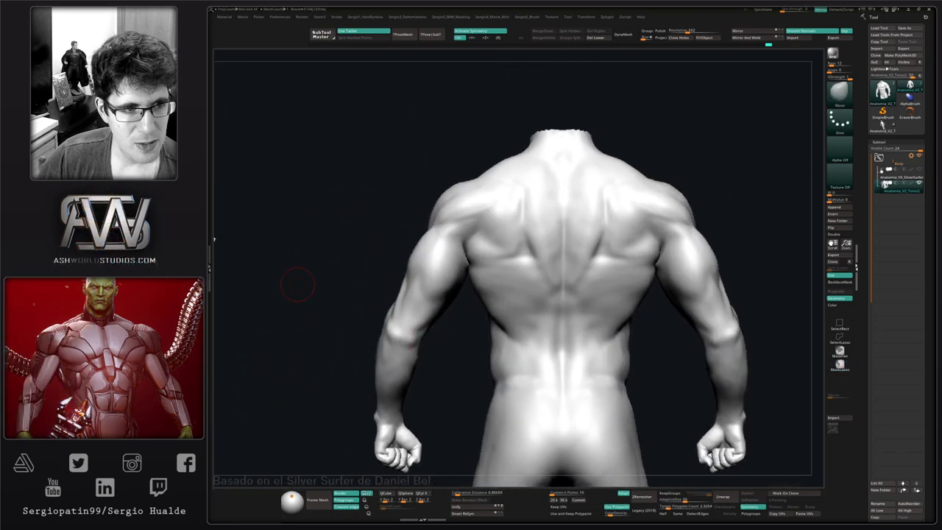
{"action": "left_click_drag", "start_coordinate": [677, 311], "coordinate": [520, 326]}
{"action": "key", "text": "b"}
{"action": "key", "text": "c"}
{"action": "key", "text": "l"}
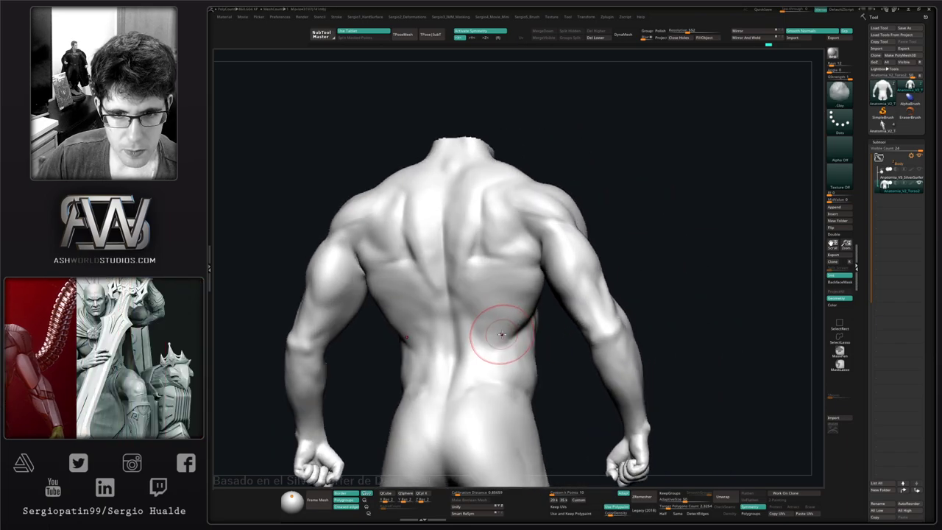
{"action": "mouse_move", "coordinate": [522, 320]}
{"action": "left_mouse_down"}
{"action": "mouse_move", "coordinate": [505, 316]}
{"action": "mouse_move", "coordinate": [513, 320]}
{"action": "mouse_move", "coordinate": [493, 347]}
{"action": "mouse_move", "coordinate": [505, 358]}
{"action": "mouse_move", "coordinate": [516, 347]}
{"action": "mouse_move", "coordinate": [504, 382]}
{"action": "left_mouse_up"}
{"action": "right_click_drag", "start_coordinate": [511, 390], "coordinate": [541, 405]}
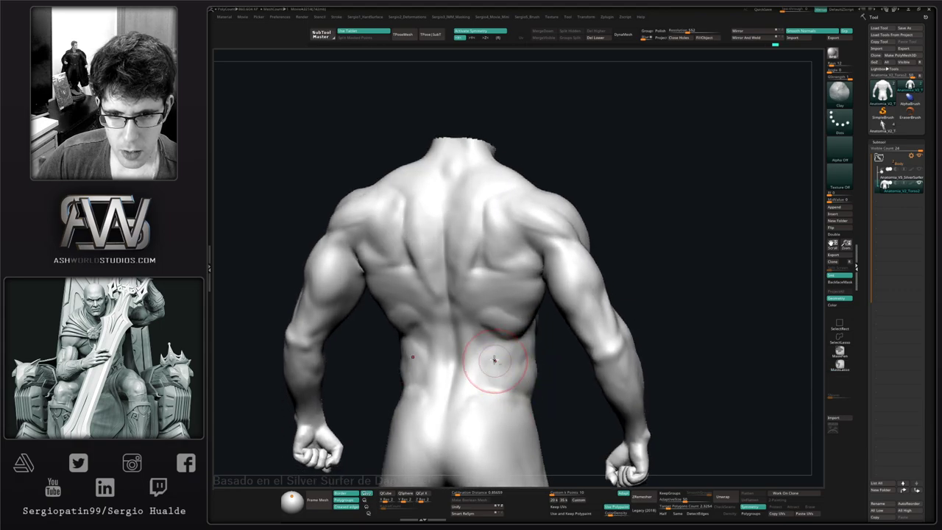
- Sculpt the lower back muscles on both sides of the spine with the Clay brush
{"action": "left_click_drag", "start_coordinate": [494, 360], "coordinate": [493, 380]}
{"action": "right_click_drag", "start_coordinate": [489, 374], "coordinate": [508, 379]}
{"action": "left_click_drag", "start_coordinate": [503, 387], "coordinate": [498, 384]}
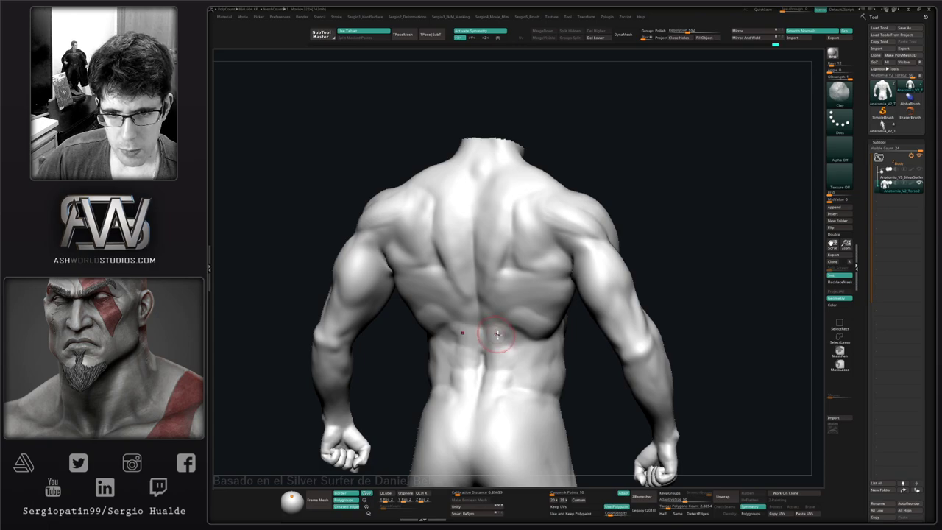
{"action": "right_click_drag", "start_coordinate": [496, 335], "coordinate": [508, 338]}
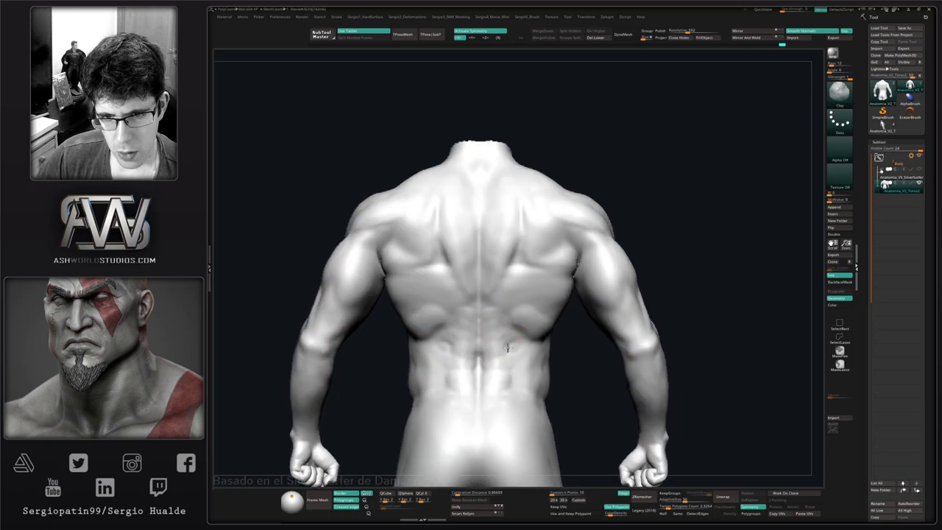
{"action": "right_click_drag", "start_coordinate": [478, 392], "coordinate": [499, 369]}
{"action": "left_click_drag", "start_coordinate": [513, 360], "coordinate": [513, 347]}
{"action": "mouse_move", "coordinate": [522, 344]}
{"action": "right_mouse_down", "text": "alt"}
{"action": "mouse_move", "coordinate": [539, 379]}
{"action": "mouse_move", "coordinate": [500, 336]}
{"action": "right_mouse_up", "text": "alt"}
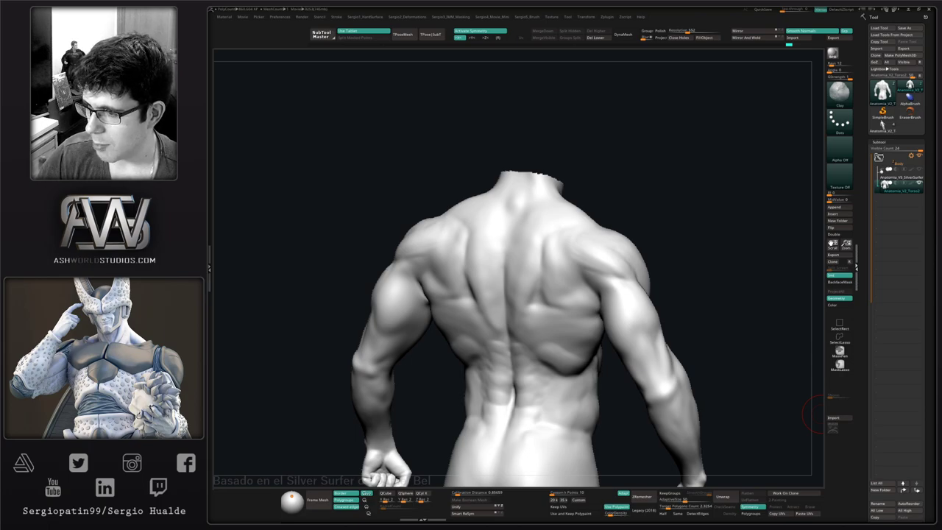
- Refine the volume of the latissimus and mid-back muscles with a resized Clay brush
{"action": "left_click_drag", "start_coordinate": [741, 329], "coordinate": [744, 333]}
{"action": "right_click", "coordinate": [743, 333]}
{"action": "mouse_move", "coordinate": [612, 220]}
{"action": "left_mouse_down"}
{"action": "mouse_move", "coordinate": [609, 229]}
{"action": "mouse_move", "coordinate": [586, 214]}
{"action": "left_mouse_up"}
{"action": "mouse_move", "coordinate": [543, 330]}
{"action": "left_mouse_down"}
{"action": "mouse_move", "coordinate": [521, 325]}
{"action": "mouse_move", "coordinate": [513, 296]}
{"action": "mouse_move", "coordinate": [547, 334]}
{"action": "left_mouse_up"}
{"action": "key", "text": "space"}
{"action": "right_click_drag", "start_coordinate": [547, 334], "coordinate": [558, 321]}
{"action": "mouse_move", "coordinate": [490, 307]}
{"action": "right_mouse_down"}
{"action": "mouse_move", "coordinate": [505, 326]}
{"action": "mouse_move", "coordinate": [482, 346]}
{"action": "right_mouse_up"}
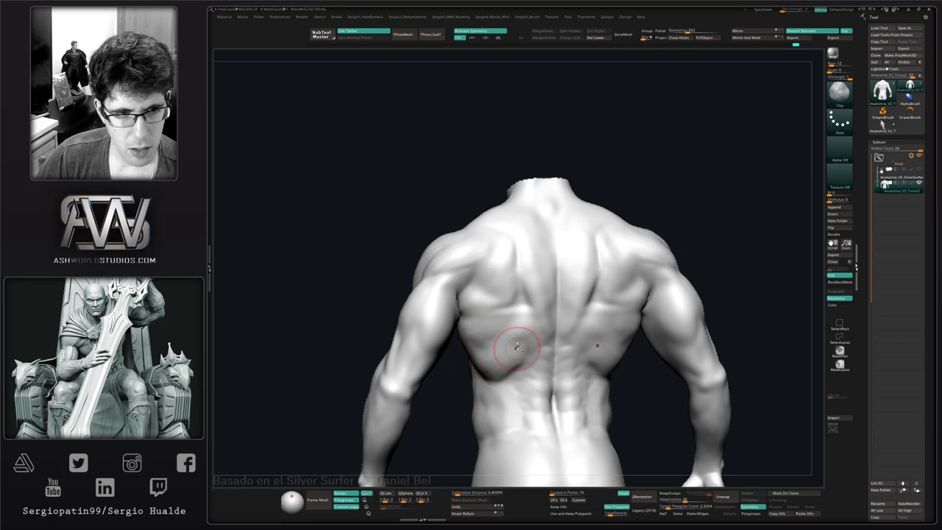
- Reshape the latissimus and its lower edge with a resized Move brush
{"action": "right_click_drag", "start_coordinate": [505, 337], "coordinate": [490, 357]}
{"action": "key", "text": "b"}
{"action": "key", "text": "m"}
{"action": "key", "text": "v"}
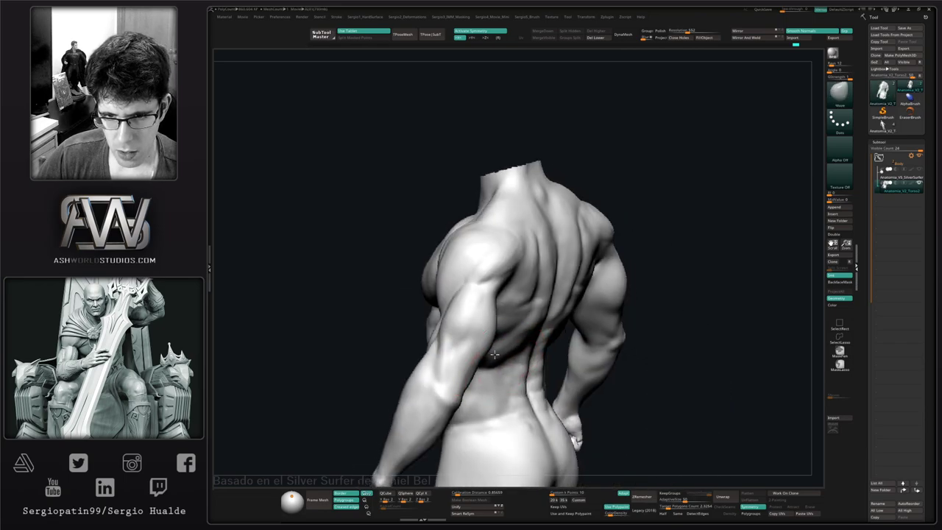
{"action": "mouse_move", "coordinate": [530, 318]}
{"action": "right_mouse_down"}
{"action": "mouse_move", "coordinate": [545, 296]}
{"action": "mouse_move", "coordinate": [516, 291]}
{"action": "mouse_move", "coordinate": [508, 301]}
{"action": "mouse_move", "coordinate": [520, 319]}
{"action": "right_mouse_up"}
{"action": "key", "text": "s"}
{"action": "left_click_drag", "start_coordinate": [546, 308], "coordinate": [539, 308]}
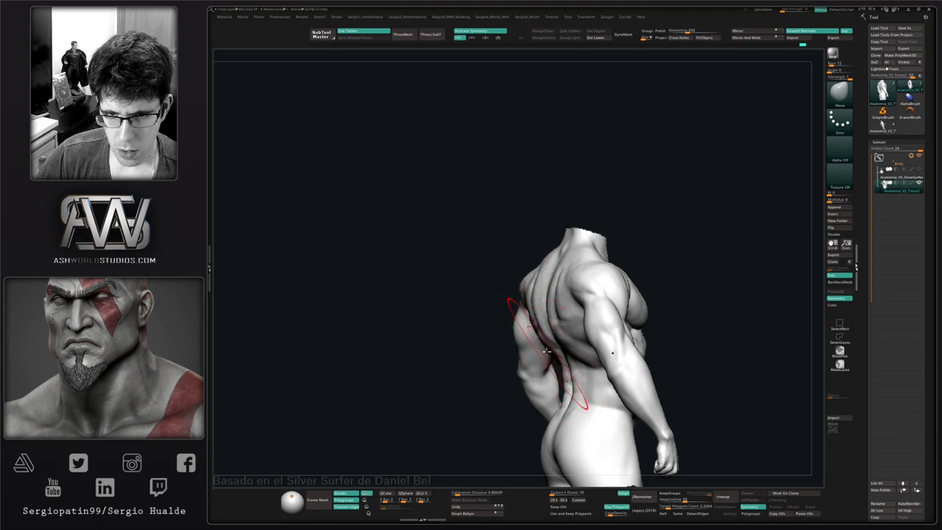
- Adjust the back's profile and the upper arm's silhouette with the Move brush at different sizes
{"action": "right_click_drag", "start_coordinate": [559, 346], "coordinate": [601, 346]}
{"action": "key", "text": "s"}
{"action": "left_click_drag", "start_coordinate": [557, 305], "coordinate": [550, 305]}
{"action": "mouse_move", "coordinate": [588, 306]}
{"action": "right_mouse_down"}
{"action": "mouse_move", "coordinate": [541, 306]}
{"action": "mouse_move", "coordinate": [531, 324]}
{"action": "right_mouse_up"}
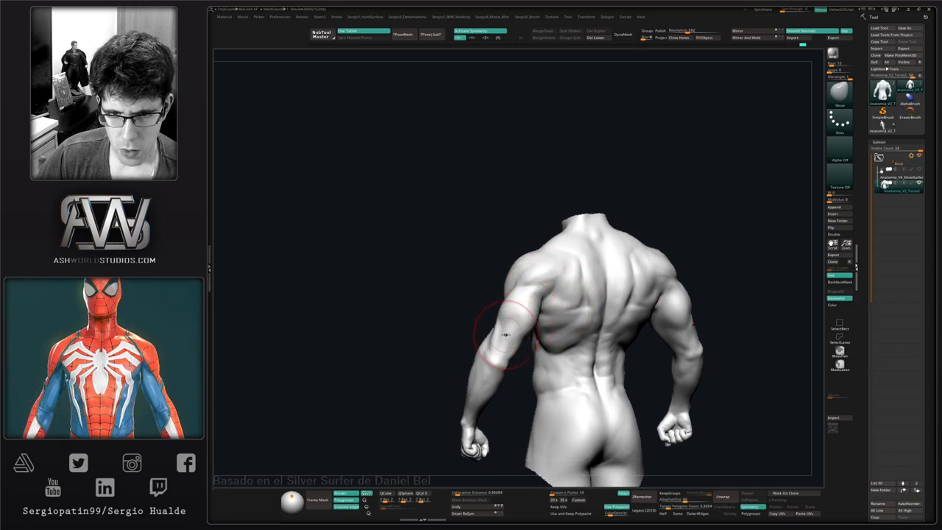
{"action": "mouse_move", "coordinate": [492, 359]}
{"action": "right_mouse_down"}
{"action": "mouse_move", "coordinate": [474, 361]}
{"action": "mouse_move", "coordinate": [519, 305]}
{"action": "mouse_move", "coordinate": [526, 266]}
{"action": "mouse_move", "coordinate": [513, 318]}
{"action": "mouse_move", "coordinate": [488, 273]}
{"action": "mouse_move", "coordinate": [582, 286]}
{"action": "mouse_move", "coordinate": [565, 280]}
{"action": "mouse_move", "coordinate": [594, 303]}
{"action": "mouse_move", "coordinate": [583, 327]}
{"action": "mouse_move", "coordinate": [556, 322]}
{"action": "right_mouse_up"}
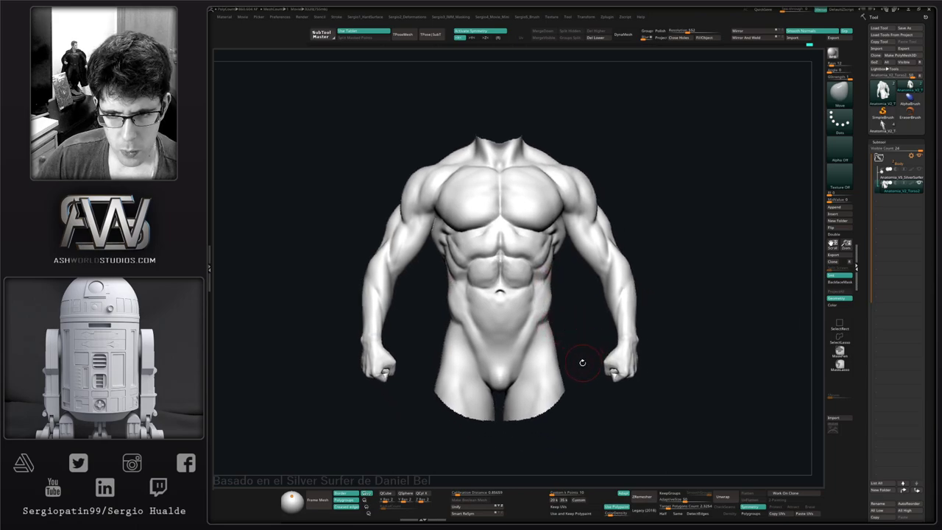
{"action": "mouse_move", "coordinate": [582, 361]}
{"action": "right_mouse_down"}
{"action": "mouse_move", "coordinate": [612, 305]}
{"action": "mouse_move", "coordinate": [665, 294]}
{"action": "mouse_move", "coordinate": [638, 307]}
{"action": "right_mouse_up"}
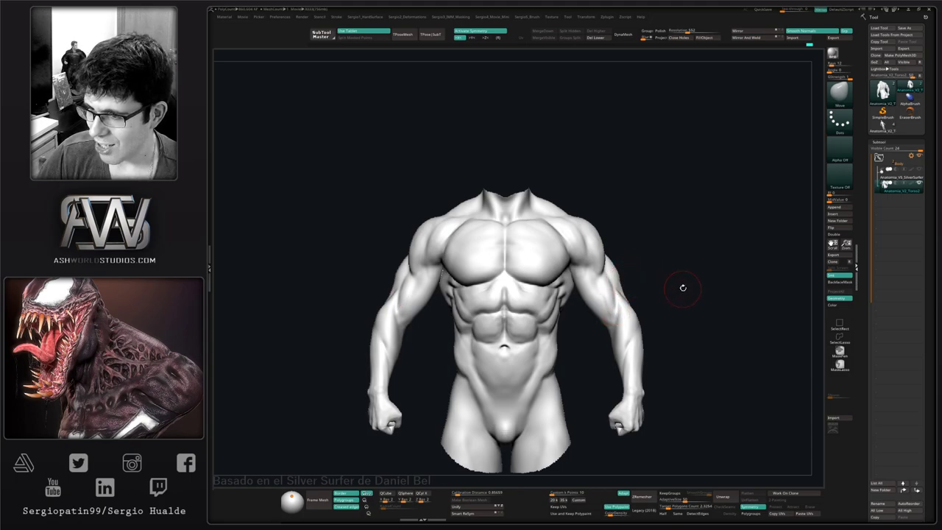
{"action": "right_click_drag", "start_coordinate": [683, 284], "coordinate": [661, 288]}
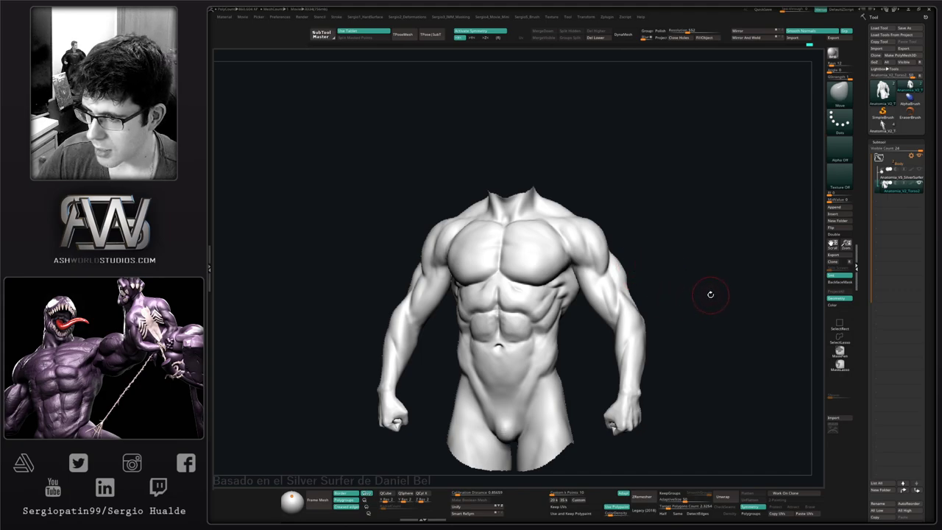
{"action": "left_click_drag", "start_coordinate": [710, 293], "coordinate": [709, 316]}
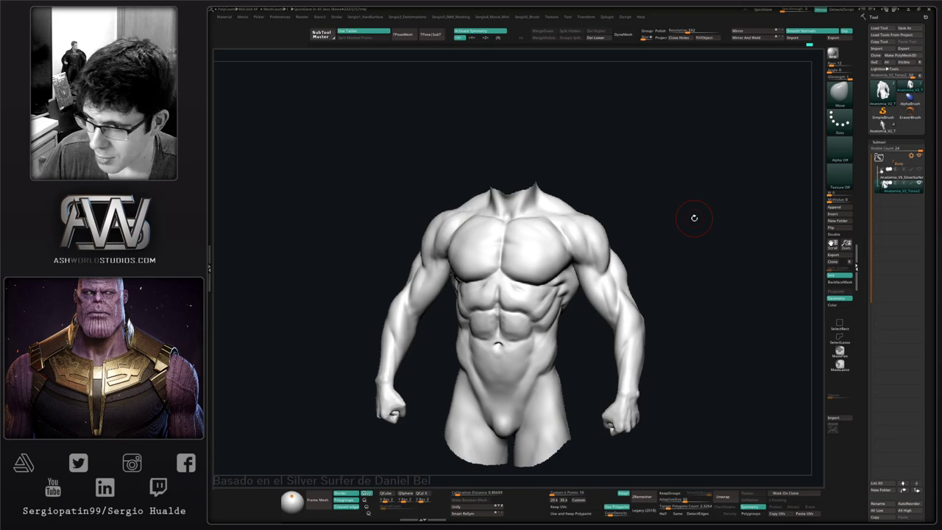
{"action": "left_click_drag", "start_coordinate": [671, 267], "coordinate": [581, 285]}
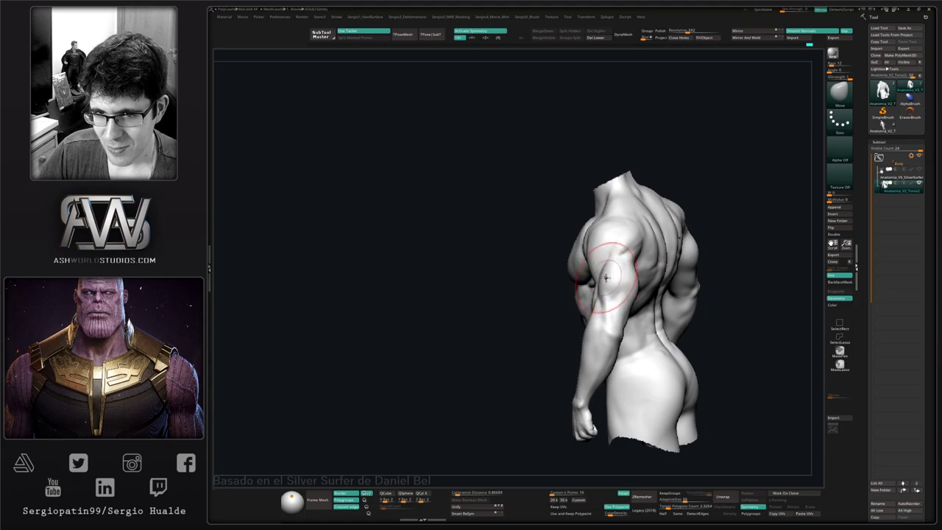
{"action": "right_click_drag", "start_coordinate": [613, 292], "coordinate": [631, 282]}
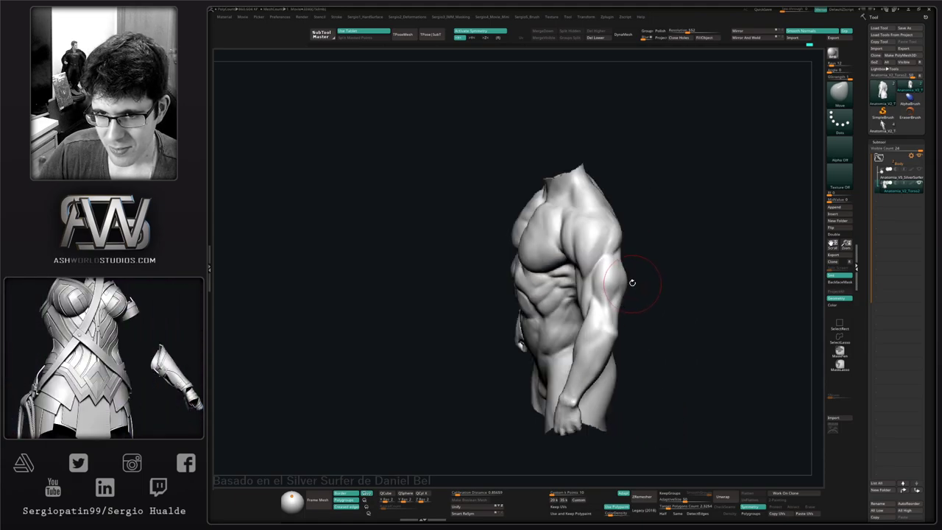
- Duplicate the Anatomia_V2_Torso2 subtool, compare the two versions and make the copy Anatomia_V2_Torso3 active
{"action": "left_click_drag", "start_coordinate": [631, 290], "coordinate": [585, 309]}
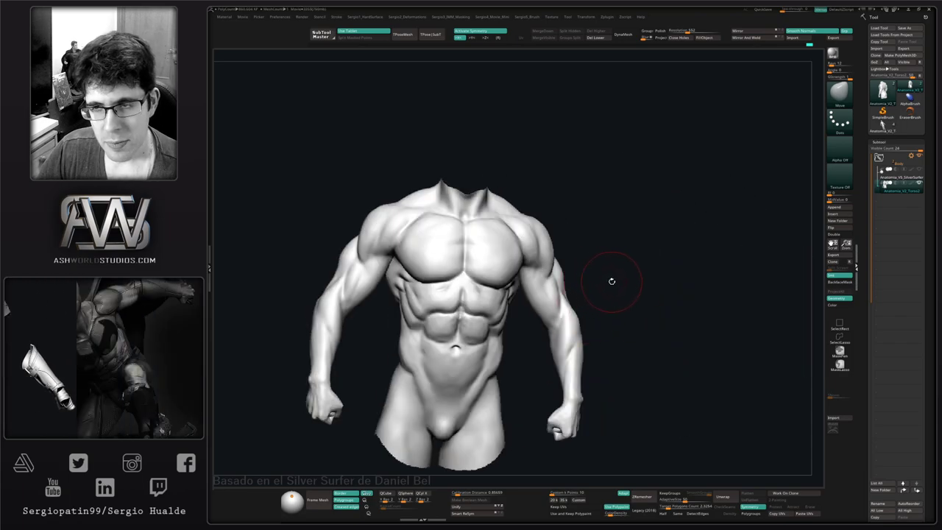
{"action": "left_click_drag", "start_coordinate": [612, 279], "coordinate": [674, 319], "text": "shift"}
{"action": "key", "text": "ctrl+shift+d"}
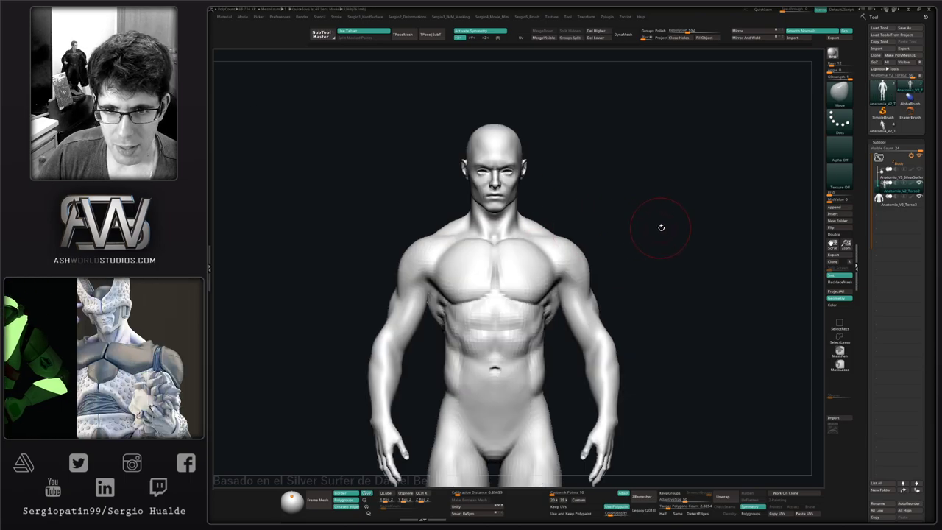
{"action": "left_click_drag", "start_coordinate": [624, 253], "coordinate": [661, 227], "text": "alt"}
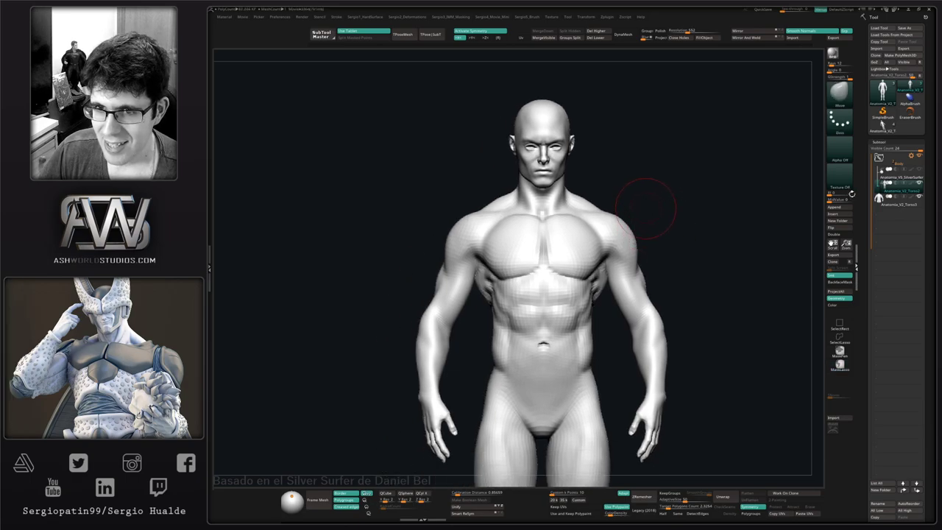
{"action": "key", "text": "d"}
{"action": "left_click", "coordinate": [883, 204]}
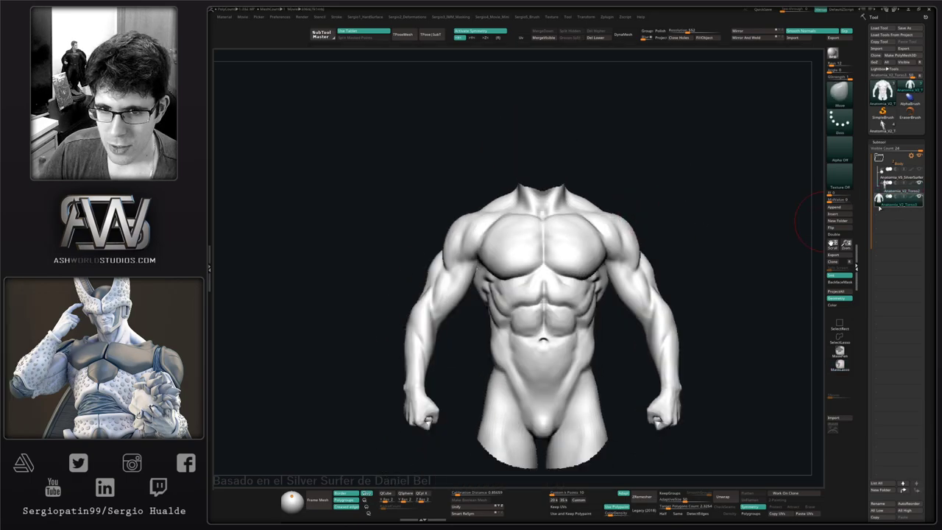
{"action": "left_click", "coordinate": [887, 190]}
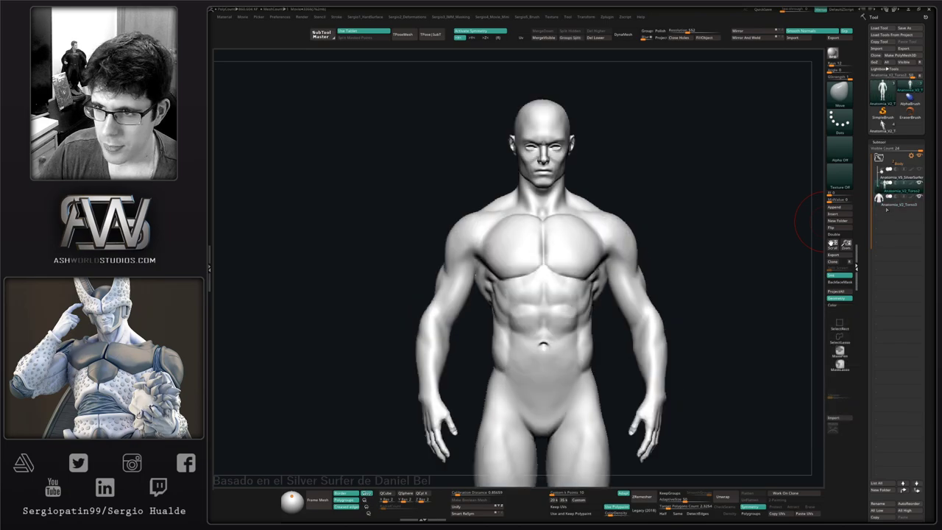
{"action": "left_click", "coordinate": [889, 205]}
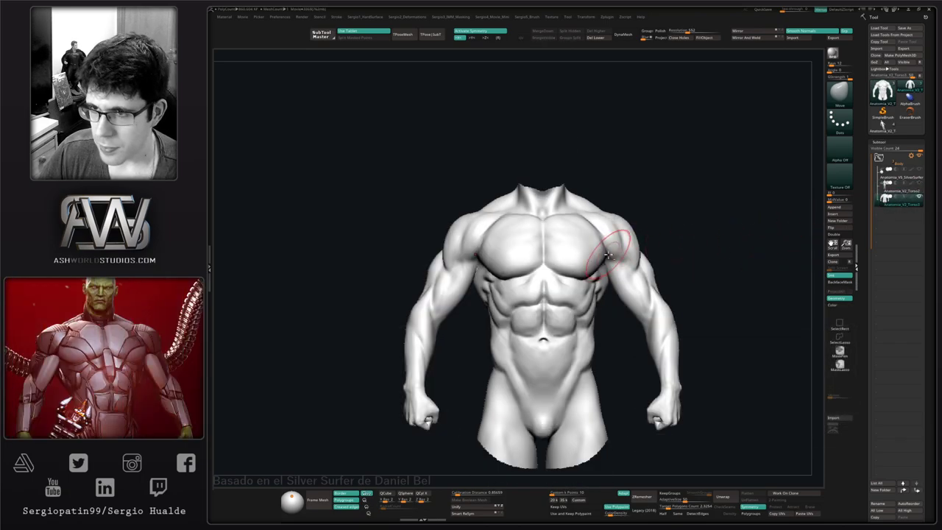
- Hide the arms below mid upper arm so only the torso and shoulders remain visible
{"action": "mouse_move", "coordinate": [608, 255]}
{"action": "left_mouse_down"}
{"action": "mouse_move", "coordinate": [650, 234]}
{"action": "mouse_move", "coordinate": [622, 231]}
{"action": "mouse_move", "coordinate": [660, 237]}
{"action": "mouse_move", "coordinate": [684, 309]}
{"action": "mouse_move", "coordinate": [567, 324]}
{"action": "mouse_move", "coordinate": [623, 360]}
{"action": "mouse_move", "coordinate": [692, 336]}
{"action": "left_mouse_up"}
{"action": "left_click_drag", "start_coordinate": [691, 337], "coordinate": [608, 301], "text": "alt"}
{"action": "mouse_move", "coordinate": [660, 254]}
{"action": "left_mouse_down", "text": "ctrl+shift"}
{"action": "mouse_move", "coordinate": [568, 280]}
{"action": "mouse_move", "coordinate": [662, 423]}
{"action": "left_mouse_up", "text": "ctrl+shift"}
- Sculpt the flank muscles between the ribcage and hip with the Clay brush
{"action": "mouse_move", "coordinate": [582, 357]}
{"action": "left_mouse_down"}
{"action": "mouse_move", "coordinate": [558, 336]}
{"action": "mouse_move", "coordinate": [560, 314]}
{"action": "left_mouse_up"}
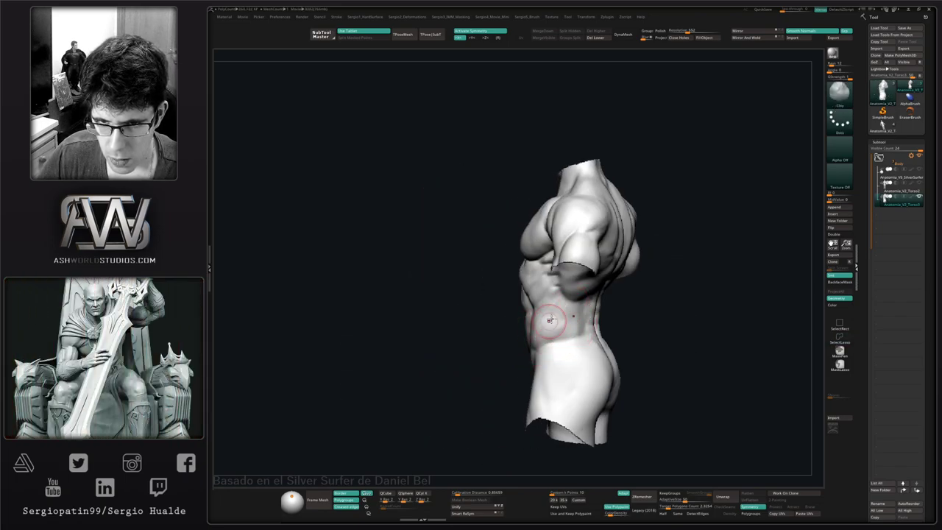
{"action": "right_click_drag", "start_coordinate": [551, 342], "coordinate": [558, 331]}
{"action": "mouse_move", "coordinate": [564, 322]}
{"action": "left_mouse_down"}
{"action": "mouse_move", "coordinate": [580, 323]}
{"action": "mouse_move", "coordinate": [559, 325]}
{"action": "left_mouse_up"}
{"action": "right_click_drag", "start_coordinate": [560, 353], "coordinate": [605, 350]}
{"action": "right_click_drag", "start_coordinate": [605, 350], "coordinate": [548, 335], "text": "alt"}
{"action": "right_click_drag", "start_coordinate": [548, 335], "coordinate": [517, 393], "text": "alt"}
- Refine the shoulder blade muscles and their transition into the rear shoulder with the Clay brush
{"action": "right_click_drag", "start_coordinate": [613, 336], "coordinate": [565, 350], "text": "alt"}
{"action": "right_click_drag", "start_coordinate": [469, 326], "coordinate": [501, 351], "text": "ctrl"}
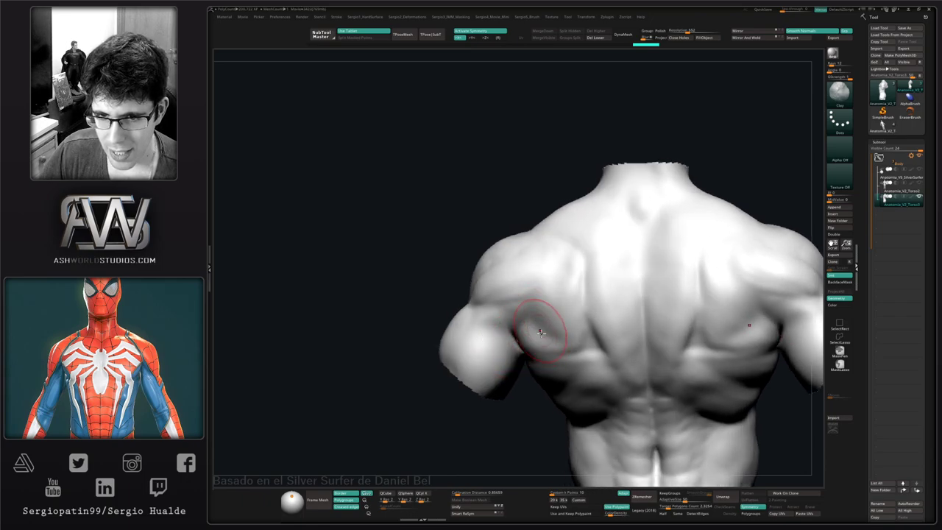
{"action": "right_click_drag", "start_coordinate": [547, 326], "coordinate": [578, 279]}
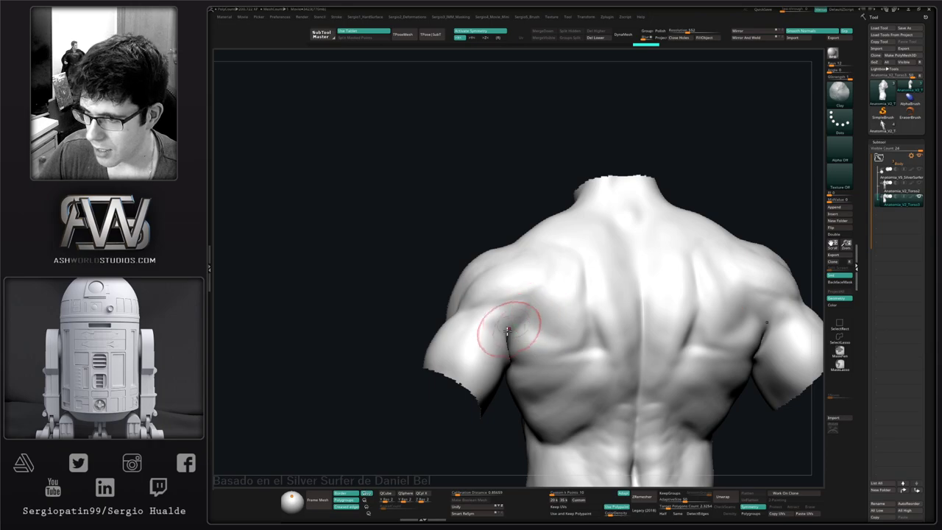
{"action": "right_click_drag", "start_coordinate": [521, 348], "coordinate": [541, 354], "text": "alt"}
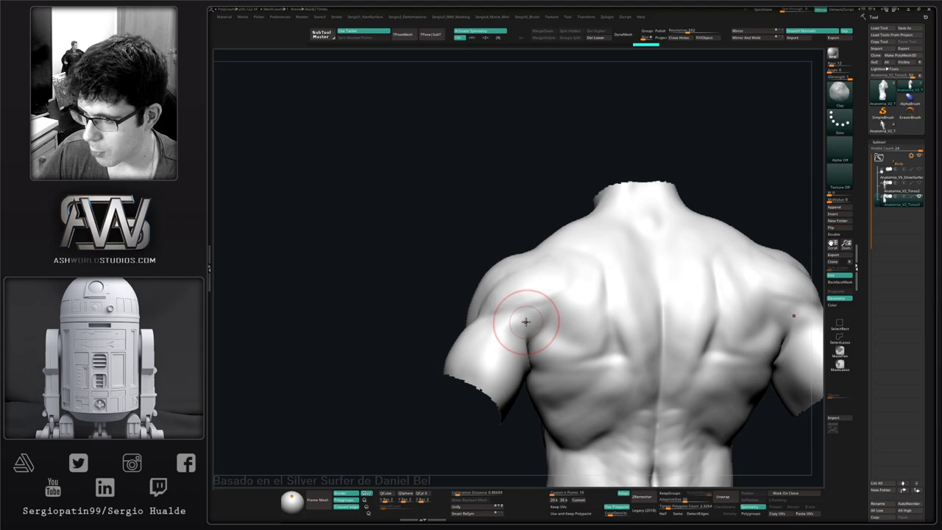
{"action": "right_click_drag", "start_coordinate": [526, 311], "coordinate": [528, 258]}
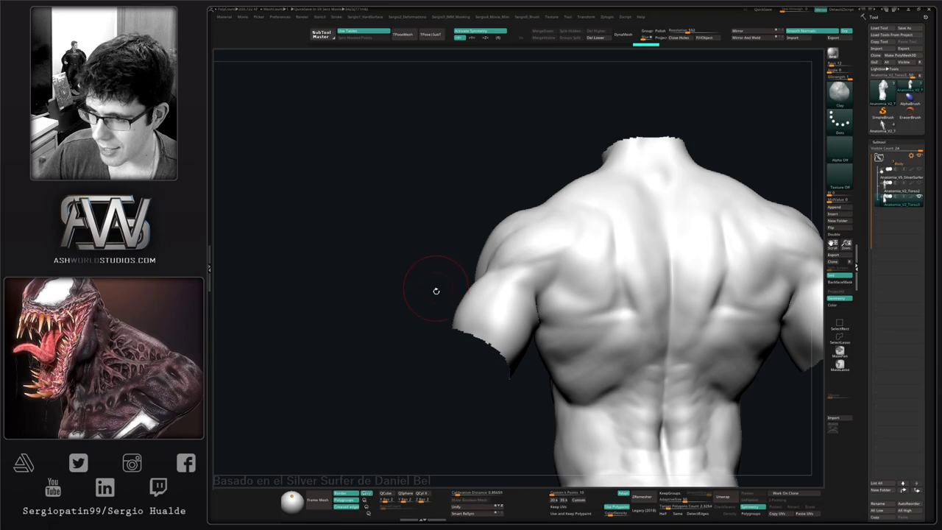
{"action": "mouse_move", "coordinate": [484, 265]}
{"action": "right_mouse_down"}
{"action": "mouse_move", "coordinate": [526, 285]}
{"action": "mouse_move", "coordinate": [451, 253]}
{"action": "mouse_move", "coordinate": [444, 311]}
{"action": "mouse_move", "coordinate": [431, 316]}
{"action": "mouse_move", "coordinate": [442, 309]}
{"action": "mouse_move", "coordinate": [459, 351]}
{"action": "mouse_move", "coordinate": [469, 312]}
{"action": "mouse_move", "coordinate": [444, 303]}
{"action": "right_mouse_up"}
{"action": "mouse_move", "coordinate": [472, 276]}
{"action": "left_mouse_down", "text": "shift"}
{"action": "mouse_move", "coordinate": [458, 271]}
{"action": "mouse_move", "coordinate": [471, 274]}
{"action": "left_mouse_up", "text": "shift"}
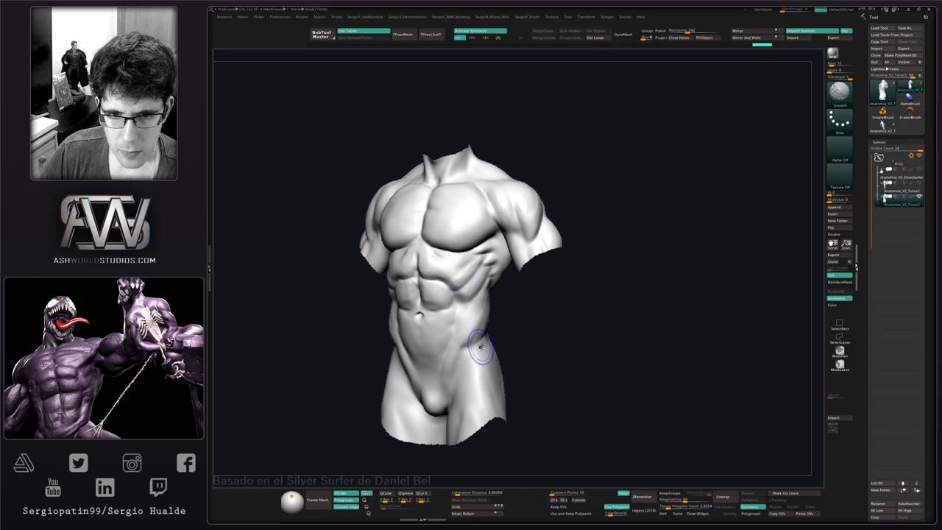
- Smooth the side of the waist and adjust the latissimus outline from behind with the Move brush
{"action": "mouse_move", "coordinate": [478, 346]}
{"action": "right_mouse_down"}
{"action": "mouse_move", "coordinate": [467, 348]}
{"action": "mouse_move", "coordinate": [466, 329]}
{"action": "right_mouse_up"}
{"action": "mouse_move", "coordinate": [514, 298]}
{"action": "right_mouse_down", "text": "alt"}
{"action": "mouse_move", "coordinate": [477, 343]}
{"action": "mouse_move", "coordinate": [456, 324]}
{"action": "right_mouse_up", "text": "alt"}
{"action": "key", "text": "b"}
{"action": "key", "text": "m"}
{"action": "key", "text": "v"}
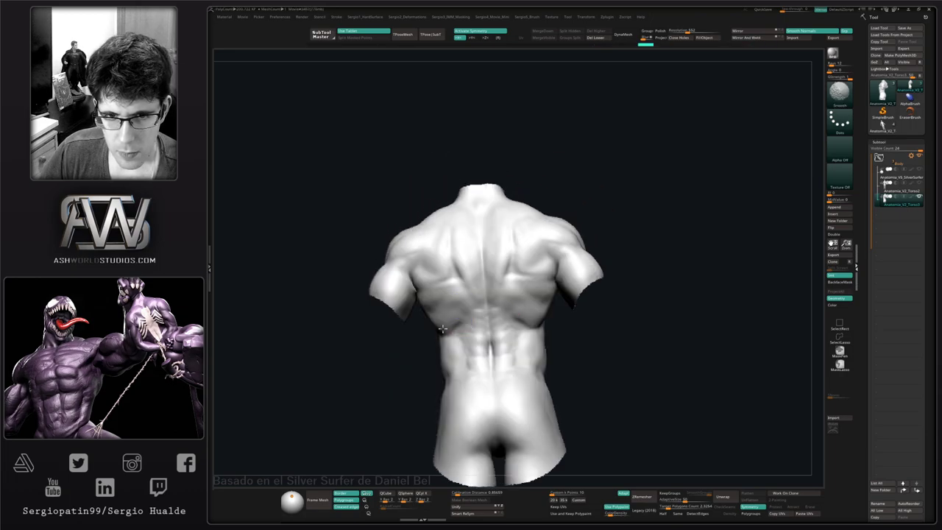
{"action": "left_click_drag", "start_coordinate": [542, 312], "coordinate": [549, 326], "text": "shift"}
{"action": "right_click_drag", "start_coordinate": [551, 330], "coordinate": [545, 301]}
- Mask the arms and thighs, reshape the latissimus and waist silhouette with the Move brush, and clear the mask
{"action": "key", "text": "w"}
{"action": "left_click", "coordinate": [525, 315], "text": "ctrl"}
{"action": "key", "text": "q"}
{"action": "left_click_drag", "start_coordinate": [545, 301], "coordinate": [542, 308]}
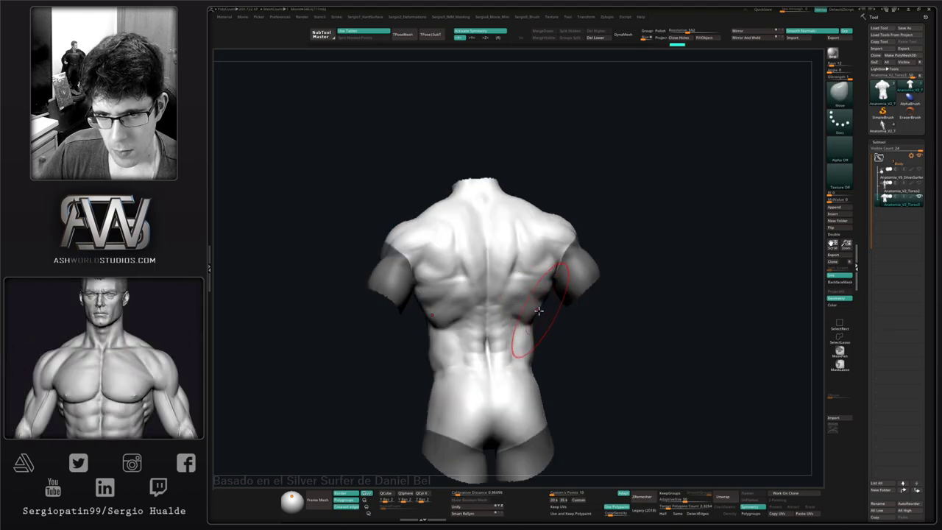
{"action": "left_click", "coordinate": [561, 325], "text": "ctrl"}
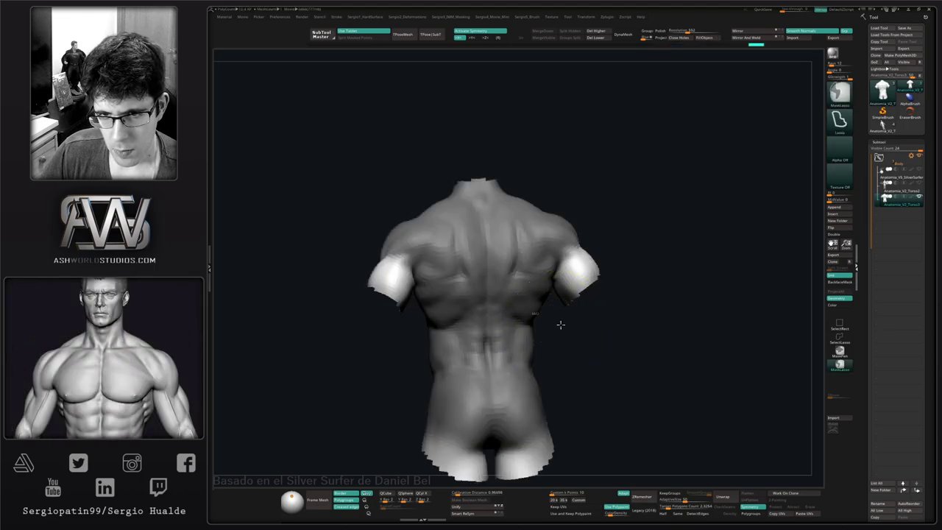
{"action": "left_click_drag", "start_coordinate": [561, 325], "coordinate": [549, 326], "text": "ctrl"}
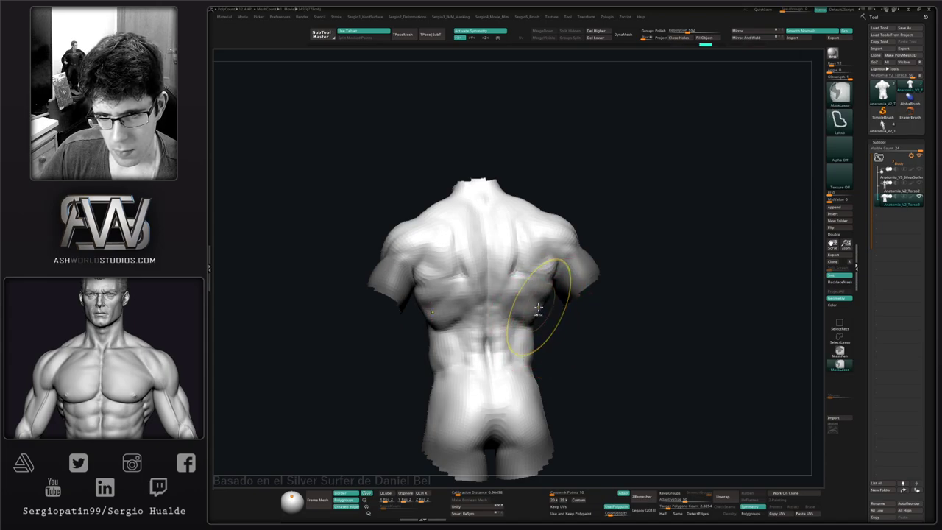
{"action": "left_click_drag", "start_coordinate": [611, 317], "coordinate": [562, 314]}
{"action": "mouse_move", "coordinate": [562, 315]}
{"action": "right_mouse_down", "text": "shift"}
{"action": "mouse_move", "coordinate": [605, 315]}
{"action": "mouse_move", "coordinate": [452, 337]}
{"action": "right_mouse_up", "text": "shift"}
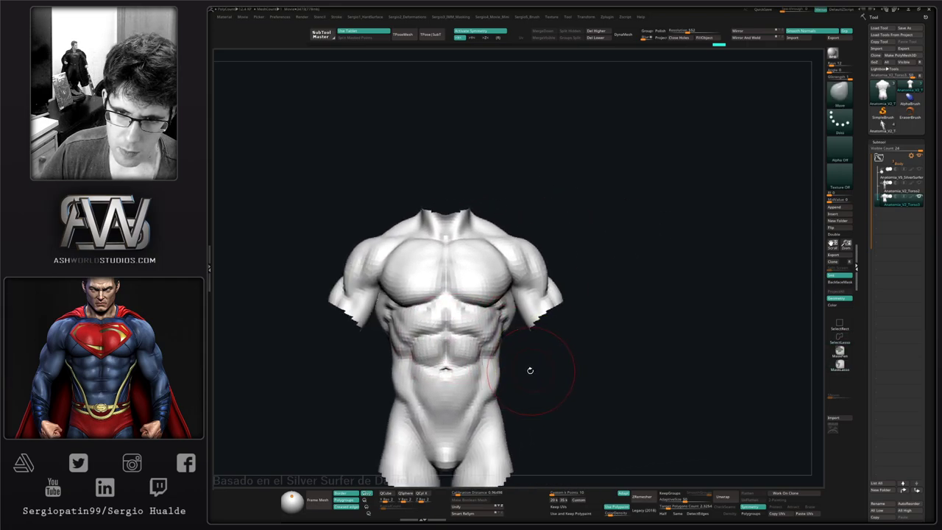
{"action": "mouse_move", "coordinate": [530, 331]}
{"action": "left_mouse_down"}
{"action": "mouse_move", "coordinate": [504, 339]}
{"action": "mouse_move", "coordinate": [454, 331]}
{"action": "mouse_move", "coordinate": [480, 333]}
{"action": "mouse_move", "coordinate": [495, 273]}
{"action": "left_mouse_up"}
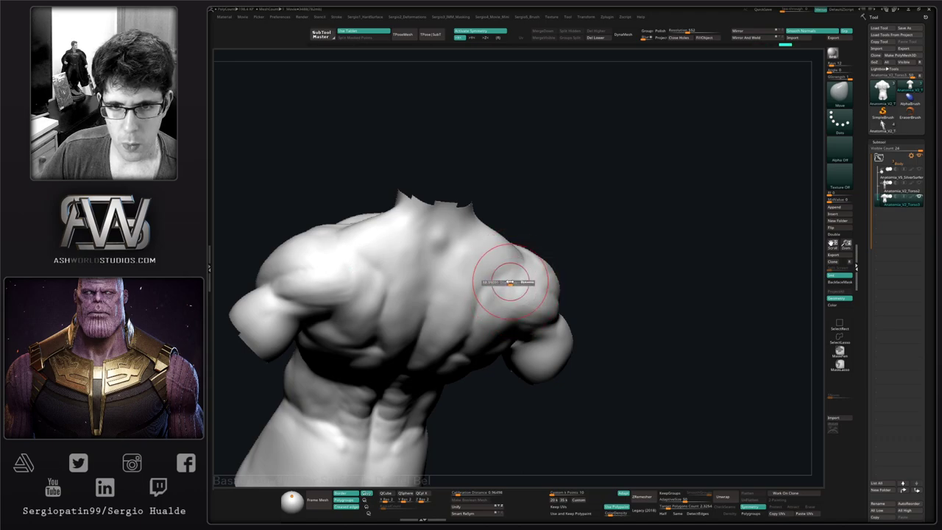
- Adjust the shape of the muscles around the shoulder blades with a resized Move brush
{"action": "left_click_drag", "start_coordinate": [481, 287], "coordinate": [484, 305], "text": "shift"}
{"action": "right_click_drag", "start_coordinate": [489, 296], "coordinate": [482, 287]}
{"action": "left_click_drag", "start_coordinate": [470, 324], "coordinate": [469, 330]}
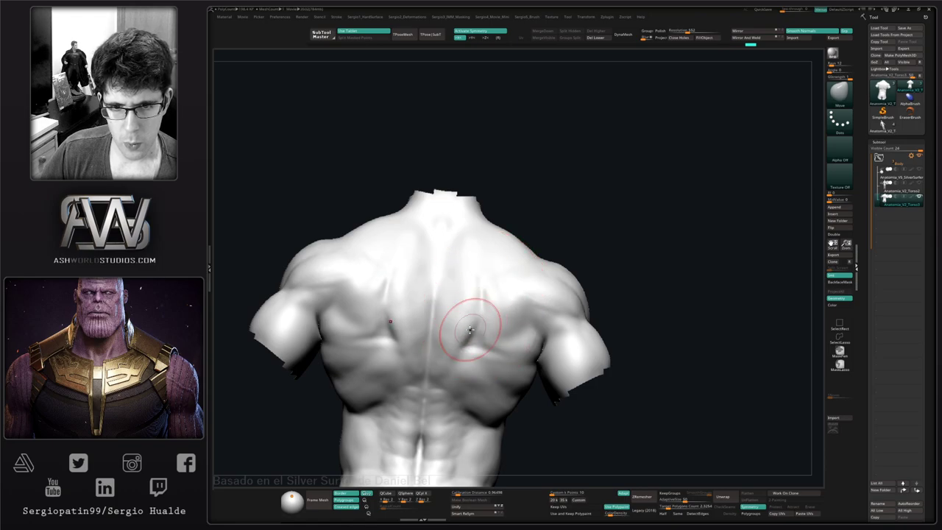
{"action": "right_click_drag", "start_coordinate": [470, 330], "coordinate": [472, 313]}
- Refine the upper back muscles with the Standard brush and unhide the rest of the figure
{"action": "key", "text": "b"}
{"action": "key", "text": "s"}
{"action": "key", "text": "t"}
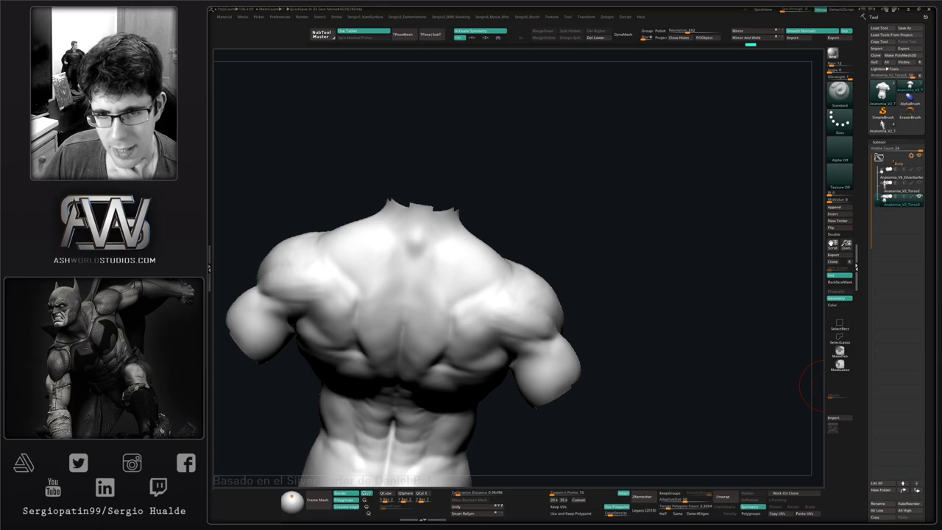
{"action": "mouse_move", "coordinate": [612, 311]}
{"action": "left_mouse_down"}
{"action": "mouse_move", "coordinate": [444, 361]}
{"action": "mouse_move", "coordinate": [488, 316]}
{"action": "mouse_move", "coordinate": [455, 366]}
{"action": "left_mouse_up"}
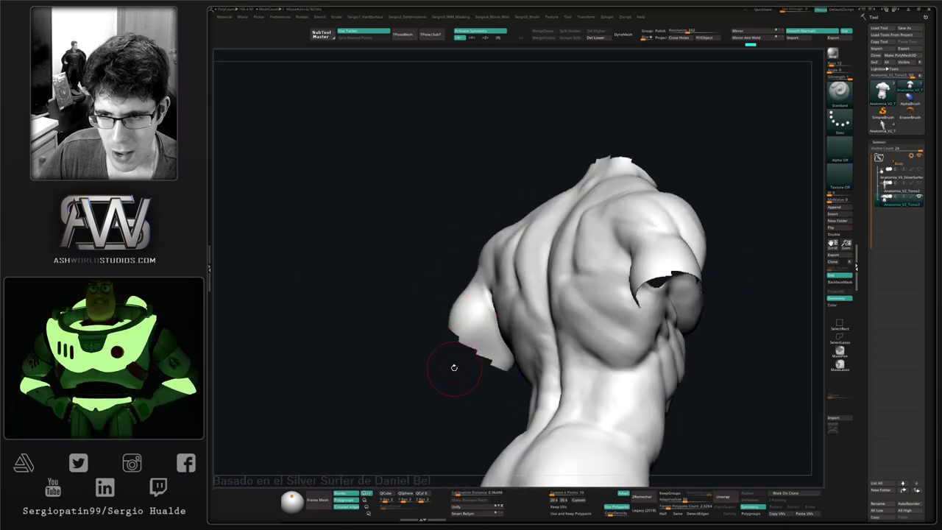
{"action": "left_click_drag", "start_coordinate": [455, 348], "coordinate": [452, 295]}
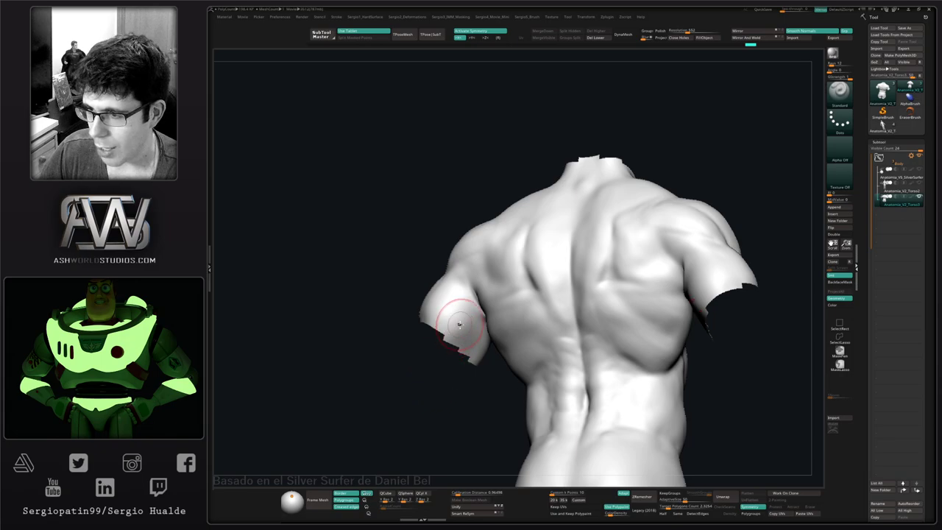
{"action": "left_click_drag", "start_coordinate": [448, 347], "coordinate": [494, 308]}
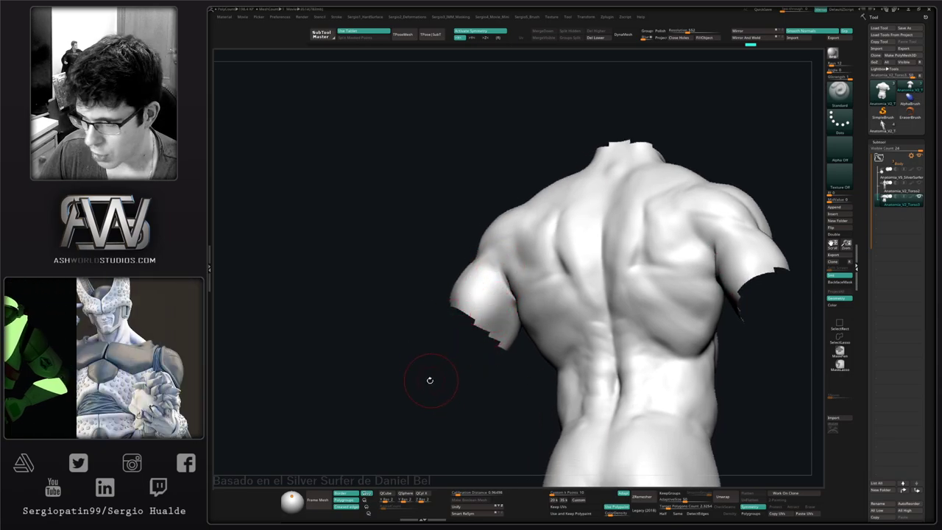
{"action": "mouse_move", "coordinate": [462, 323]}
{"action": "right_mouse_down", "text": "ctrl"}
{"action": "mouse_move", "coordinate": [451, 369]}
{"action": "mouse_move", "coordinate": [485, 366]}
{"action": "mouse_move", "coordinate": [481, 356]}
{"action": "right_mouse_up", "text": "ctrl"}
{"action": "left_click", "coordinate": [451, 369], "text": "ctrl+shift"}
- Try carving the separation of the triceps on the back of the upper arm with the DamStandard brush
{"action": "key", "text": "b"}
{"action": "key", "text": "d"}
{"action": "key", "text": "s"}
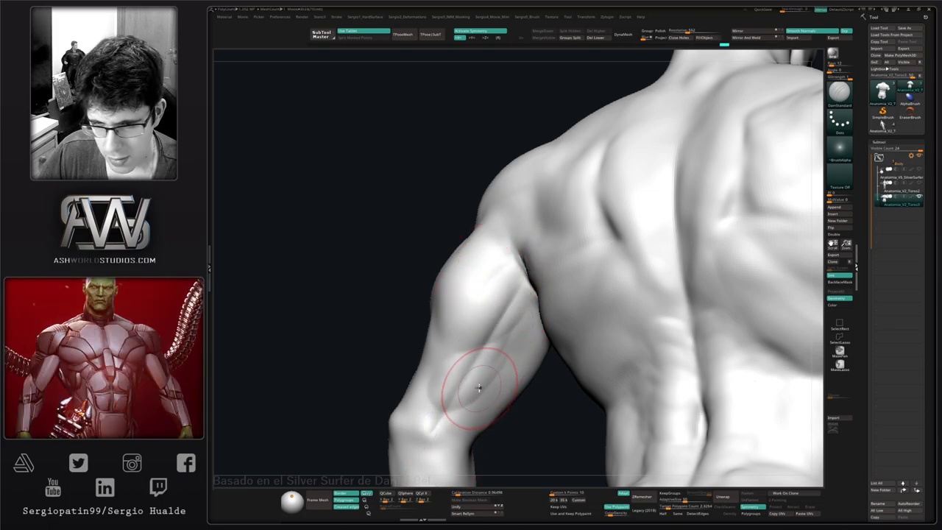
{"action": "key", "text": "ctrl+z"}
{"action": "key", "text": "ctrl+z"}
{"action": "key", "text": "ctrl+z"}
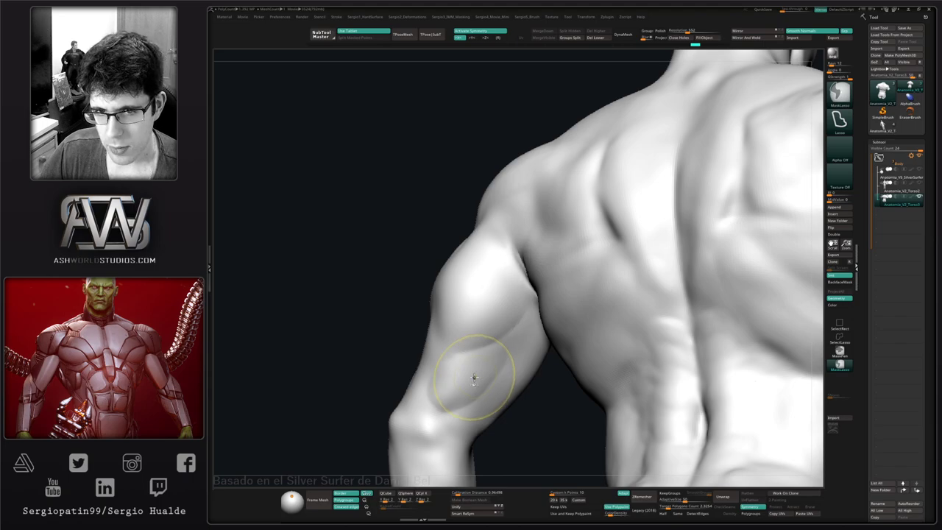
- Build up the lower triceps with the Clay brush and smooth its surface
{"action": "right_click_drag", "start_coordinate": [484, 344], "coordinate": [492, 323], "text": "ctrl"}
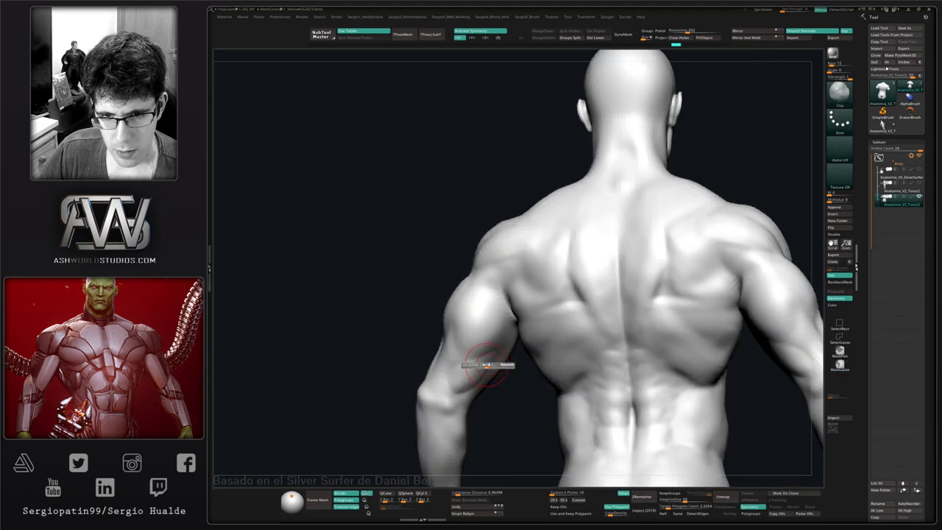
{"action": "mouse_move", "coordinate": [488, 363]}
{"action": "right_mouse_down", "text": "ctrl"}
{"action": "mouse_move", "coordinate": [475, 392]}
{"action": "mouse_move", "coordinate": [456, 395]}
{"action": "right_mouse_up", "text": "ctrl"}
{"action": "left_click_drag", "start_coordinate": [456, 395], "coordinate": [459, 400]}
{"action": "right_click_drag", "start_coordinate": [459, 400], "coordinate": [500, 358]}
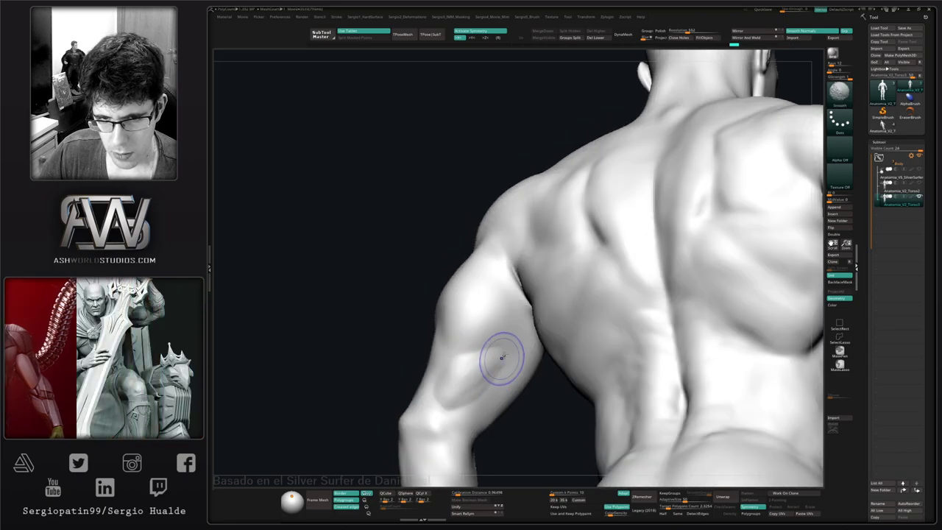
{"action": "left_click_drag", "start_coordinate": [501, 358], "coordinate": [485, 393], "text": "shift"}
{"action": "mouse_move", "coordinate": [478, 391]}
{"action": "right_mouse_down"}
{"action": "mouse_move", "coordinate": [459, 402]}
{"action": "mouse_move", "coordinate": [466, 409]}
{"action": "mouse_move", "coordinate": [468, 386]}
{"action": "right_mouse_up"}
- Carve the grooves between the triceps heads down to the elbow with the DamStandard brush
{"action": "key", "text": "b"}
{"action": "key", "text": "d"}
{"action": "key", "text": "s"}
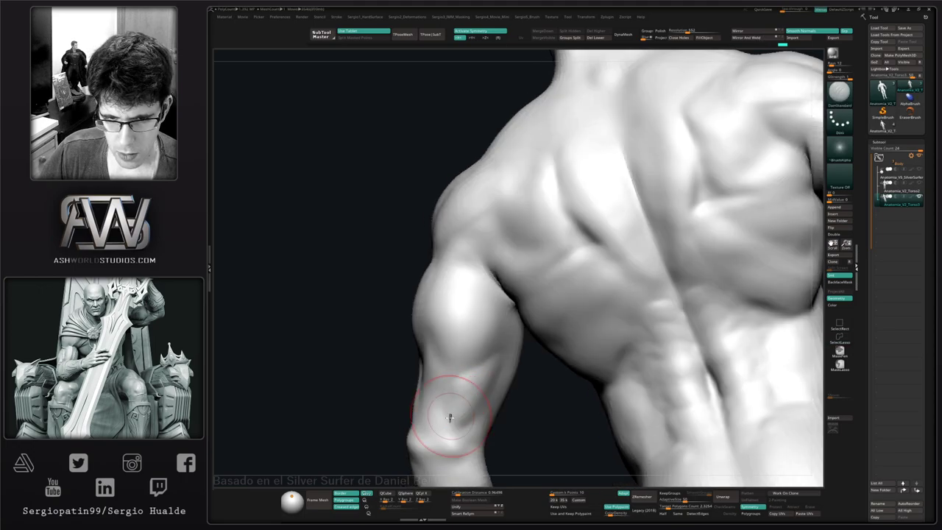
{"action": "mouse_move", "coordinate": [474, 392]}
{"action": "left_mouse_down"}
{"action": "mouse_move", "coordinate": [456, 419]}
{"action": "mouse_move", "coordinate": [459, 372]}
{"action": "mouse_move", "coordinate": [453, 423]}
{"action": "mouse_move", "coordinate": [499, 343]}
{"action": "left_mouse_up"}
{"action": "mouse_move", "coordinate": [498, 343]}
{"action": "right_mouse_down", "text": "ctrl"}
{"action": "mouse_move", "coordinate": [479, 358]}
{"action": "mouse_move", "coordinate": [496, 406]}
{"action": "mouse_move", "coordinate": [479, 405]}
{"action": "mouse_move", "coordinate": [478, 341]}
{"action": "right_mouse_up", "text": "ctrl"}
{"action": "key", "text": "s"}
{"action": "key", "text": "shift"}
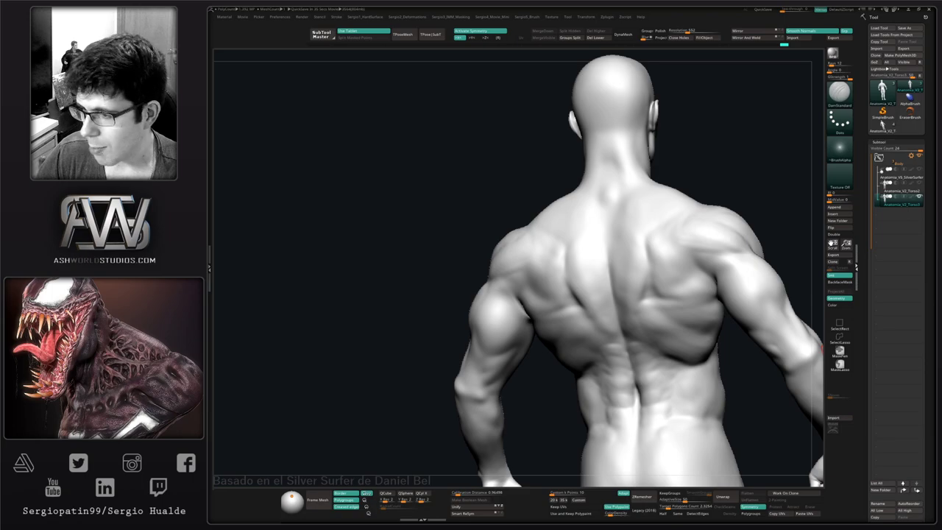
- Refine and smooth the triceps tendon area above the elbow
{"action": "mouse_move", "coordinate": [536, 387]}
{"action": "right_mouse_down"}
{"action": "mouse_move", "coordinate": [505, 337]}
{"action": "mouse_move", "coordinate": [527, 358]}
{"action": "right_mouse_up"}
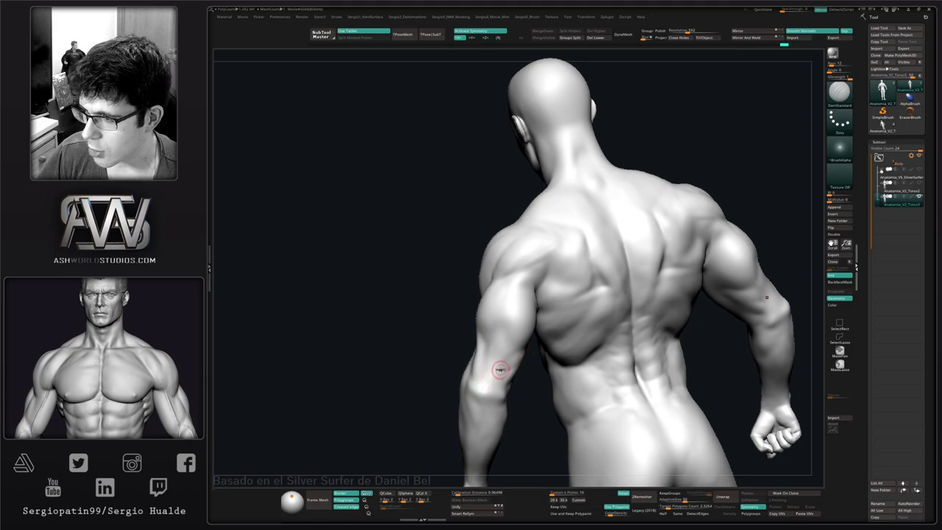
{"action": "left_click_drag", "start_coordinate": [458, 349], "coordinate": [540, 332]}
{"action": "mouse_move", "coordinate": [540, 333]}
{"action": "right_mouse_down", "text": "alt"}
{"action": "mouse_move", "coordinate": [506, 383]}
{"action": "mouse_move", "coordinate": [511, 343]}
{"action": "right_mouse_up", "text": "alt"}
{"action": "left_click_drag", "start_coordinate": [511, 343], "coordinate": [501, 362], "text": "shift"}
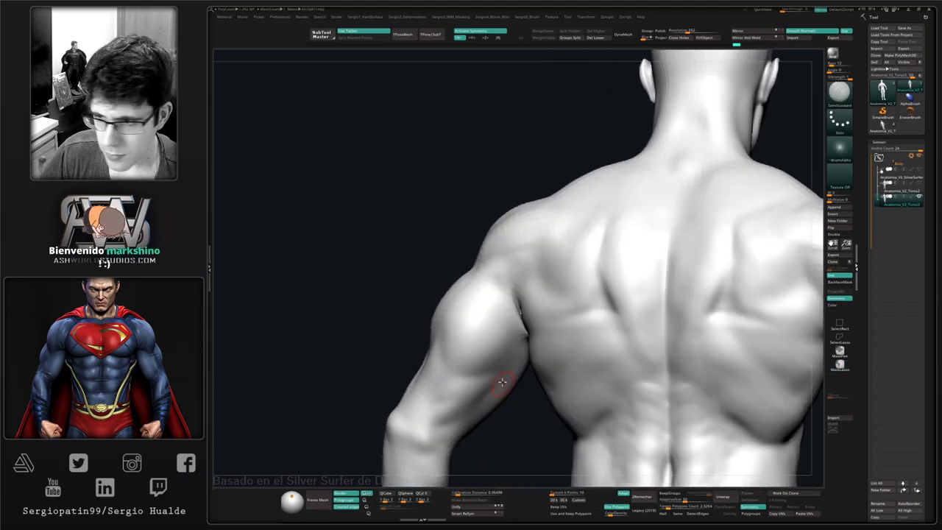
- Mask everything except the upper arm with a softened edge and carve the rear triceps groove with the DamStandard brush
{"action": "key", "text": "w"}
{"action": "left_click", "coordinate": [498, 358], "text": "ctrl"}
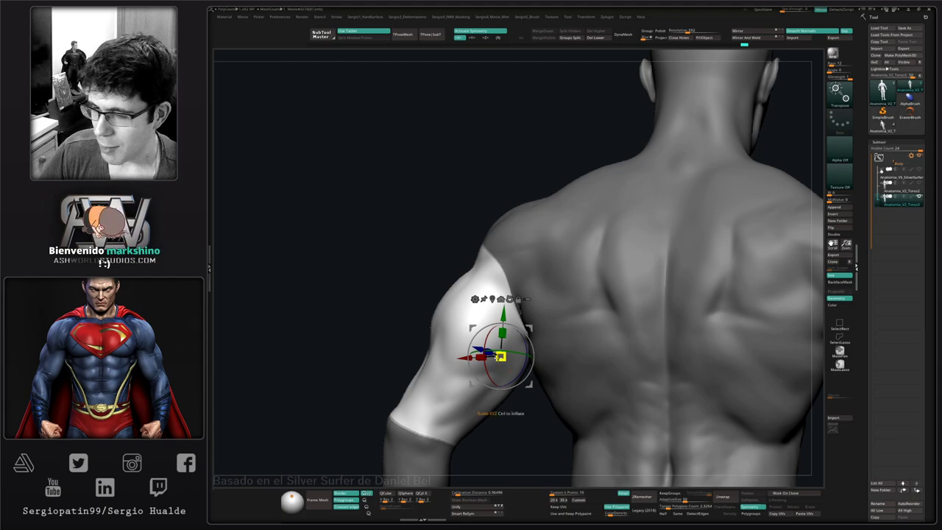
{"action": "left_click", "coordinate": [503, 357], "text": "ctrl"}
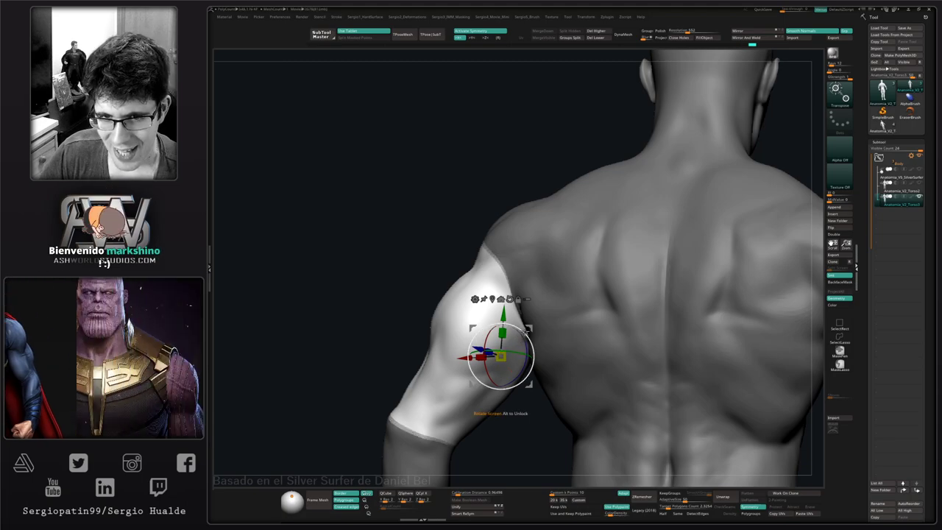
{"action": "mouse_move", "coordinate": [519, 349]}
{"action": "right_mouse_down"}
{"action": "mouse_move", "coordinate": [535, 343]}
{"action": "mouse_move", "coordinate": [514, 327]}
{"action": "right_mouse_up"}
{"action": "key", "text": "q"}
{"action": "left_click", "coordinate": [517, 343], "text": "ctrl"}
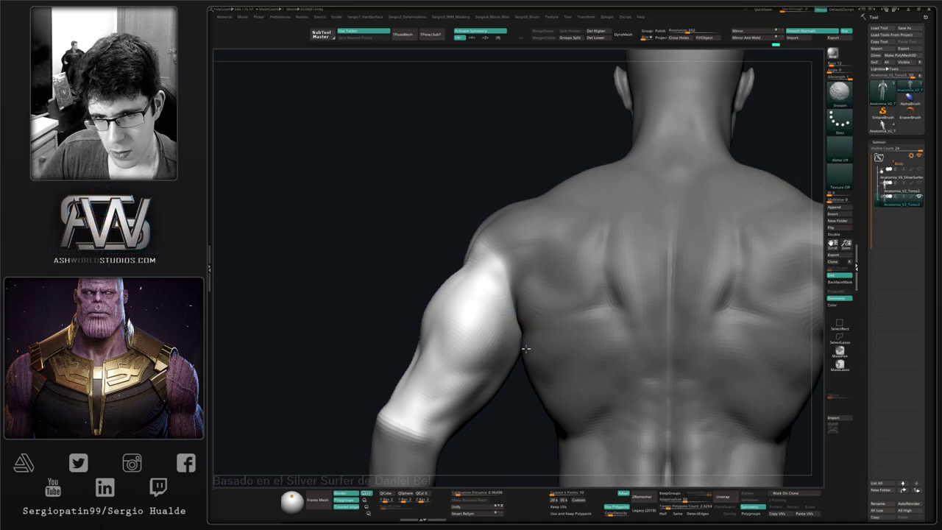
{"action": "mouse_move", "coordinate": [511, 435]}
{"action": "left_mouse_down"}
{"action": "mouse_move", "coordinate": [508, 361]}
{"action": "mouse_move", "coordinate": [446, 365]}
{"action": "mouse_move", "coordinate": [465, 364]}
{"action": "left_mouse_up"}
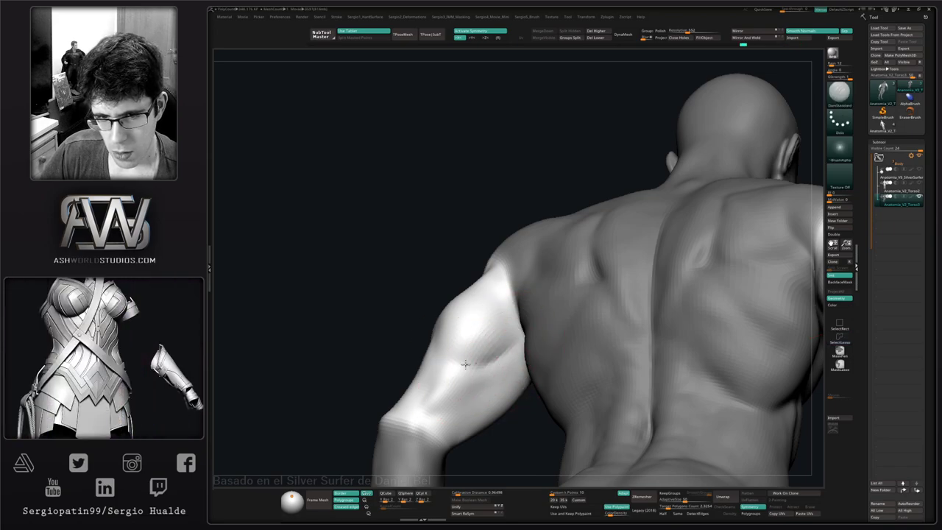
- Clear the mask and isolate the upper-arm polygroup so only the upper arms are shown
{"action": "right_click_drag", "start_coordinate": [483, 369], "coordinate": [510, 409]}
{"action": "left_click_drag", "start_coordinate": [510, 408], "coordinate": [516, 397], "text": "ctrl"}
{"action": "left_click", "coordinate": [504, 387], "text": "ctrl+shift"}
{"action": "right_click_drag", "start_coordinate": [521, 398], "coordinate": [506, 359]}
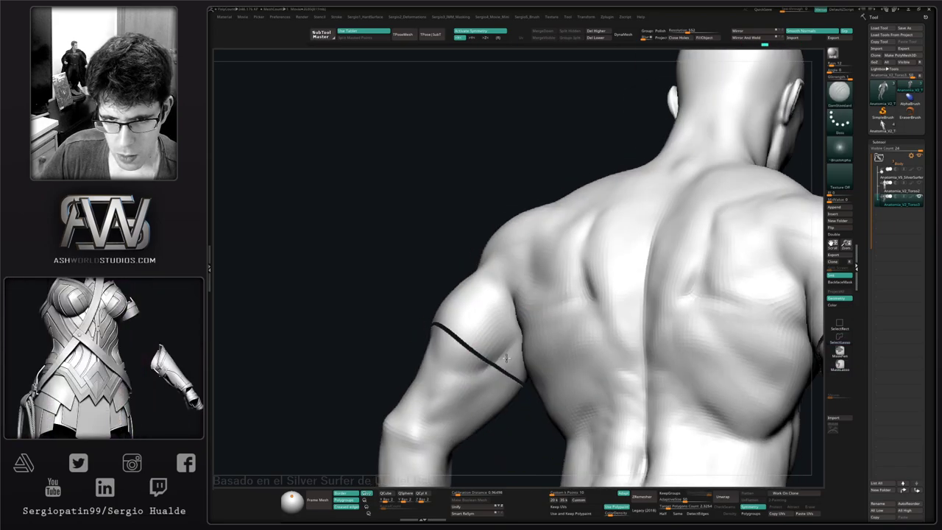
{"action": "left_click", "coordinate": [515, 368], "text": "ctrl+shift"}
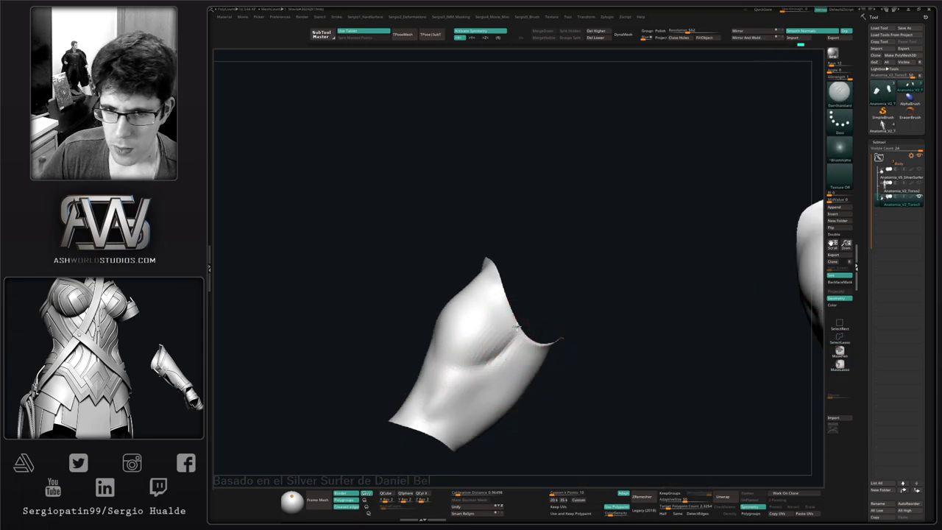
- Smooth the groove and inner side of the triceps on the isolated upper arm and restore the whole figure
{"action": "mouse_move", "coordinate": [523, 320]}
{"action": "right_mouse_down"}
{"action": "mouse_move", "coordinate": [527, 387]}
{"action": "mouse_move", "coordinate": [544, 383]}
{"action": "right_mouse_up"}
{"action": "left_click_drag", "start_coordinate": [511, 356], "coordinate": [519, 340], "text": "shift"}
{"action": "right_click_drag", "start_coordinate": [545, 360], "coordinate": [511, 360]}
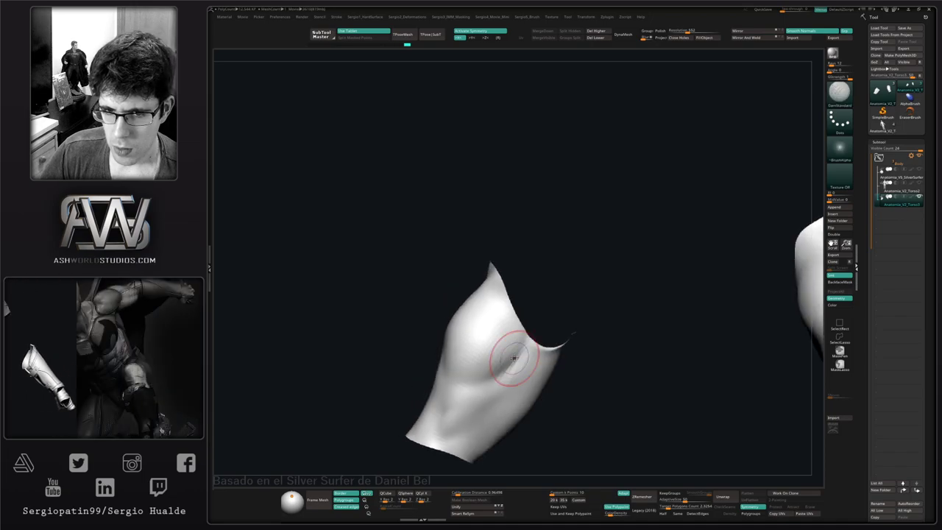
{"action": "left_click_drag", "start_coordinate": [511, 360], "coordinate": [542, 358], "text": "shift"}
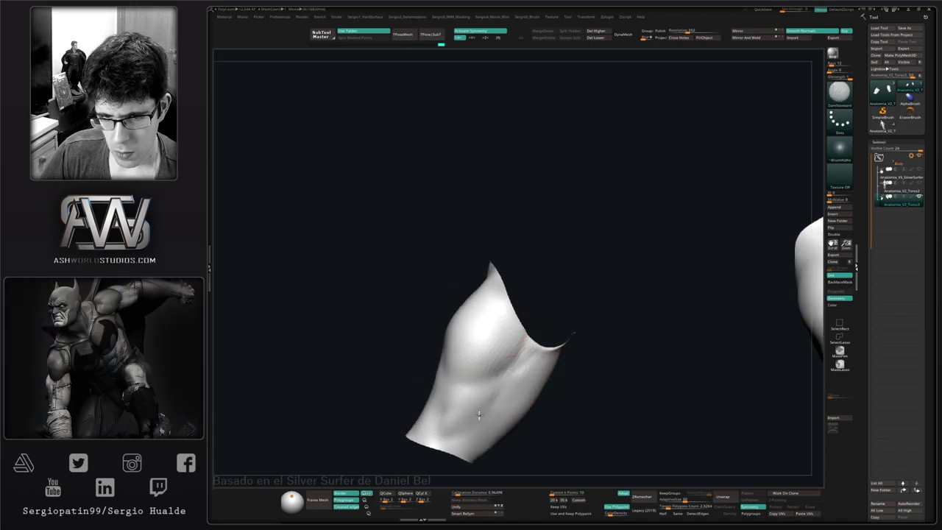
{"action": "left_click_drag", "start_coordinate": [507, 378], "coordinate": [522, 365], "text": "shift"}
{"action": "right_click_drag", "start_coordinate": [521, 372], "coordinate": [538, 331]}
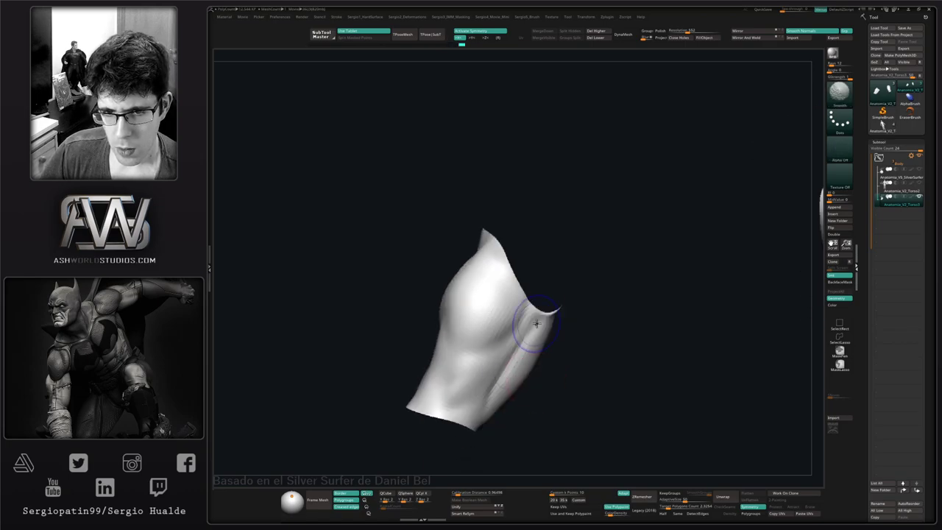
{"action": "left_click_drag", "start_coordinate": [538, 321], "coordinate": [517, 379], "text": "shift"}
{"action": "mouse_move", "coordinate": [511, 420]}
{"action": "right_mouse_down"}
{"action": "mouse_move", "coordinate": [530, 410]}
{"action": "mouse_move", "coordinate": [521, 396]}
{"action": "right_mouse_up"}
{"action": "left_click", "coordinate": [506, 407], "text": "ctrl+shift"}
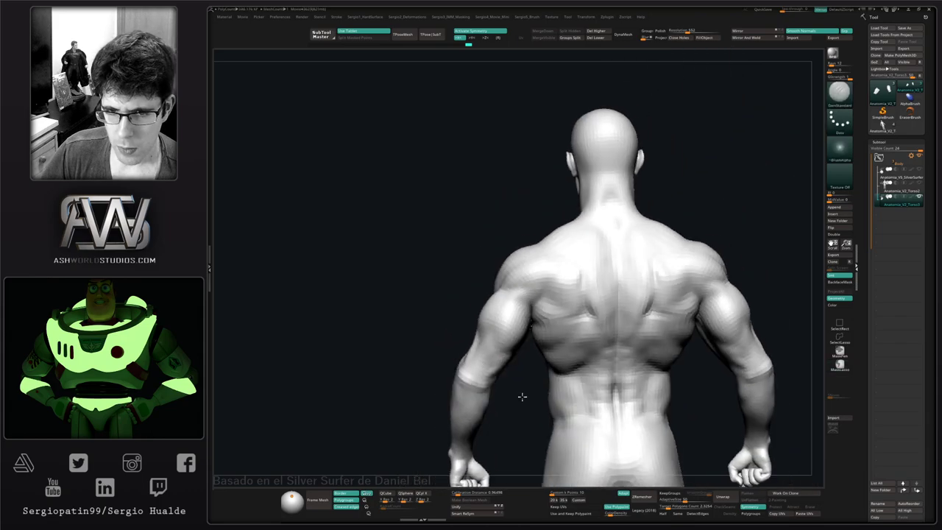
- Build up and soften the rear deltoid above the triceps with the Clay brush
{"action": "right_click_drag", "start_coordinate": [544, 350], "coordinate": [564, 344]}
{"action": "mouse_move", "coordinate": [564, 344]}
{"action": "left_mouse_down"}
{"action": "mouse_move", "coordinate": [467, 315]}
{"action": "mouse_move", "coordinate": [494, 320]}
{"action": "left_mouse_up"}
{"action": "right_click_drag", "start_coordinate": [451, 332], "coordinate": [457, 344]}
{"action": "left_click_drag", "start_coordinate": [448, 329], "coordinate": [490, 319]}
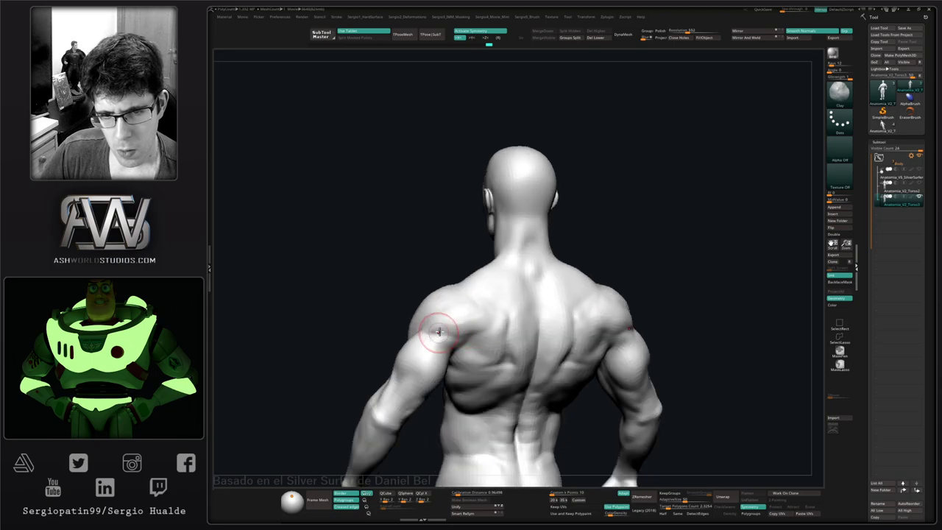
{"action": "right_click_drag", "start_coordinate": [446, 322], "coordinate": [477, 322], "text": "shift"}
- Build up the teres and infraspinatus muscles over the shoulder blade with the Clay brush
{"action": "right_click_drag", "start_coordinate": [545, 317], "coordinate": [637, 340]}
{"action": "mouse_move", "coordinate": [636, 339]}
{"action": "left_mouse_down"}
{"action": "mouse_move", "coordinate": [610, 358]}
{"action": "mouse_move", "coordinate": [593, 337]}
{"action": "mouse_move", "coordinate": [601, 344]}
{"action": "left_mouse_up"}
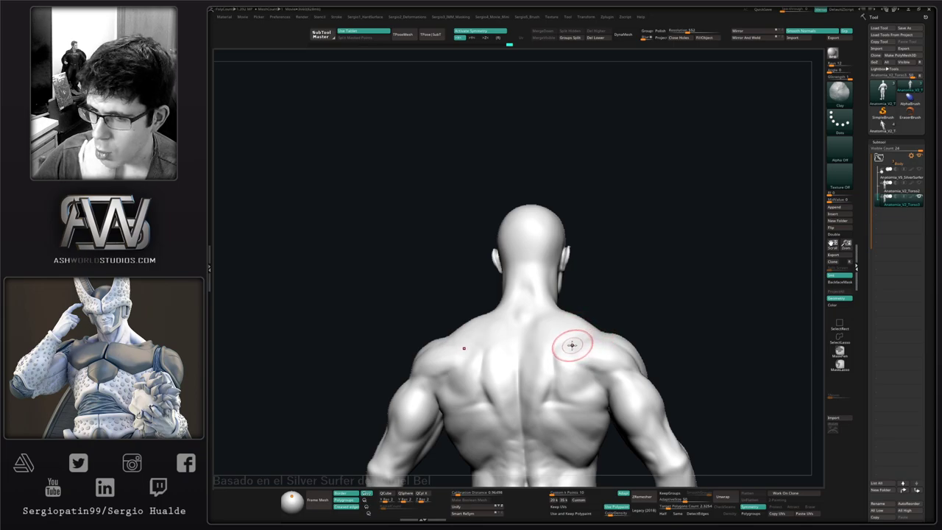
{"action": "mouse_move", "coordinate": [572, 345]}
{"action": "left_mouse_down"}
{"action": "mouse_move", "coordinate": [563, 379]}
{"action": "mouse_move", "coordinate": [562, 357]}
{"action": "mouse_move", "coordinate": [599, 385]}
{"action": "mouse_move", "coordinate": [557, 357]}
{"action": "left_mouse_up"}
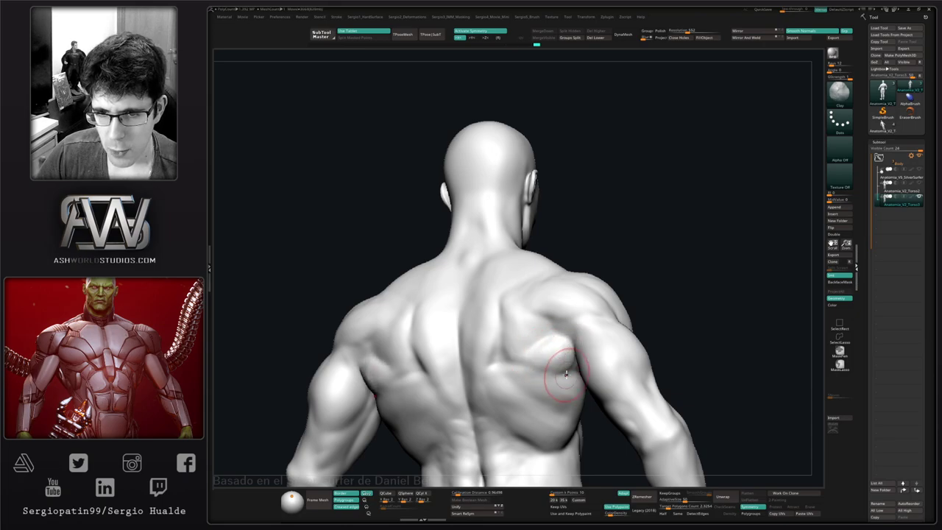
{"action": "left_click_drag", "start_coordinate": [563, 392], "coordinate": [568, 373]}
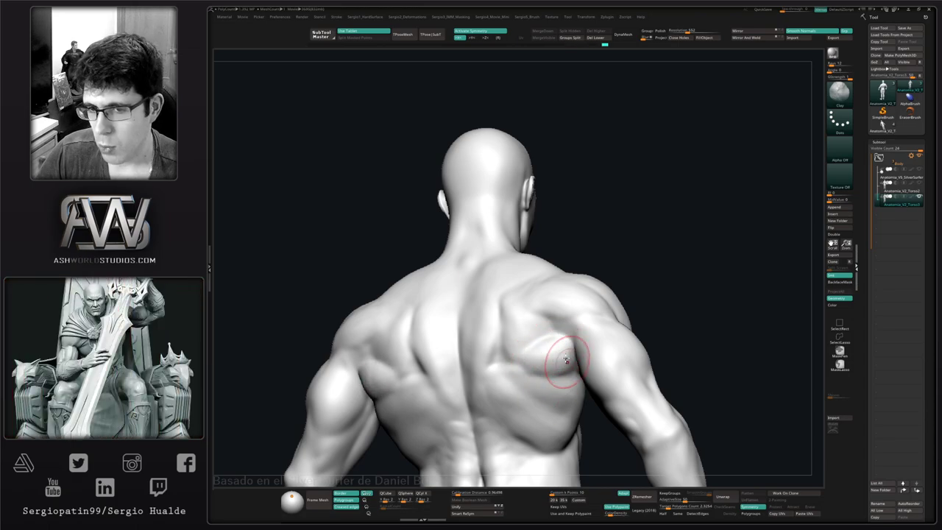
{"action": "right_click_drag", "start_coordinate": [550, 340], "coordinate": [559, 374], "text": "alt"}
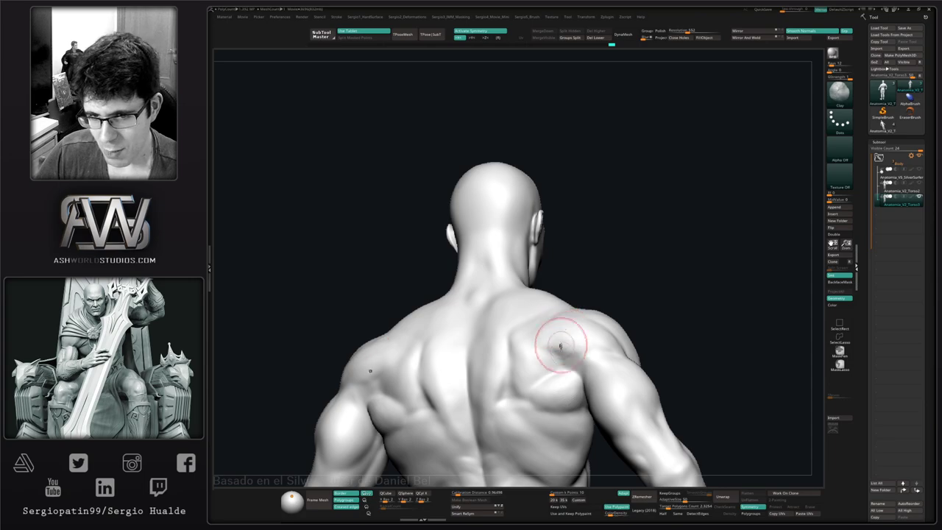
{"action": "right_click_drag", "start_coordinate": [543, 313], "coordinate": [556, 353]}
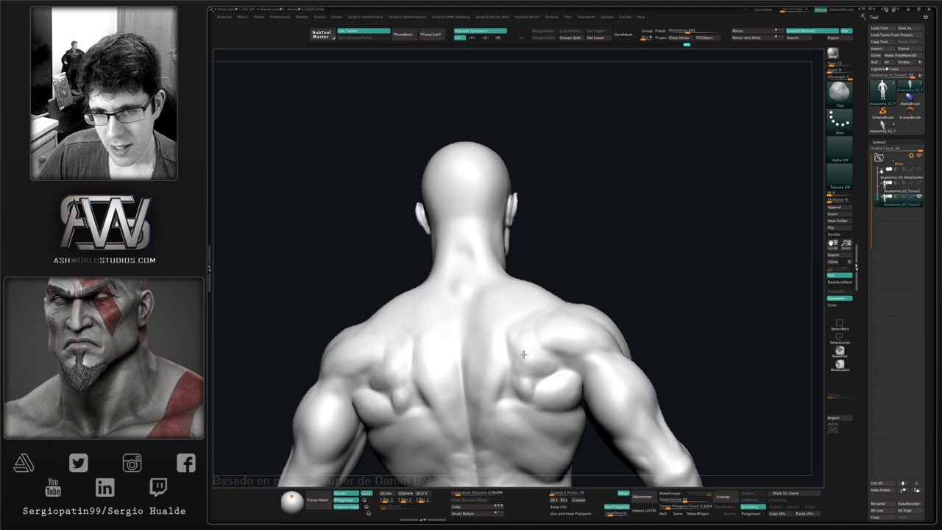
- Smooth the shoulder-blade muscles and their transition into the rear deltoid and latissimus
{"action": "mouse_move", "coordinate": [558, 362]}
{"action": "right_mouse_down"}
{"action": "mouse_move", "coordinate": [543, 383]}
{"action": "mouse_move", "coordinate": [541, 368]}
{"action": "right_mouse_up"}
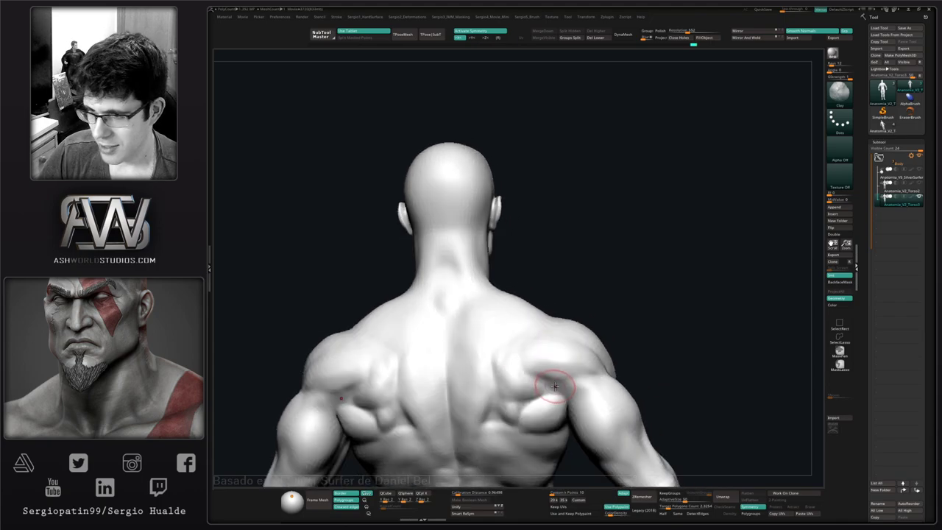
{"action": "left_click_drag", "start_coordinate": [550, 383], "coordinate": [516, 363], "text": "shift"}
{"action": "left_click_drag", "start_coordinate": [552, 396], "coordinate": [538, 449], "text": "shift"}
{"action": "right_click_drag", "start_coordinate": [548, 434], "coordinate": [541, 413], "text": "ctrl"}
{"action": "mouse_move", "coordinate": [575, 440]}
{"action": "right_mouse_down", "text": "ctrl"}
{"action": "mouse_move", "coordinate": [536, 440]}
{"action": "mouse_move", "coordinate": [524, 393]}
{"action": "right_mouse_up", "text": "ctrl"}
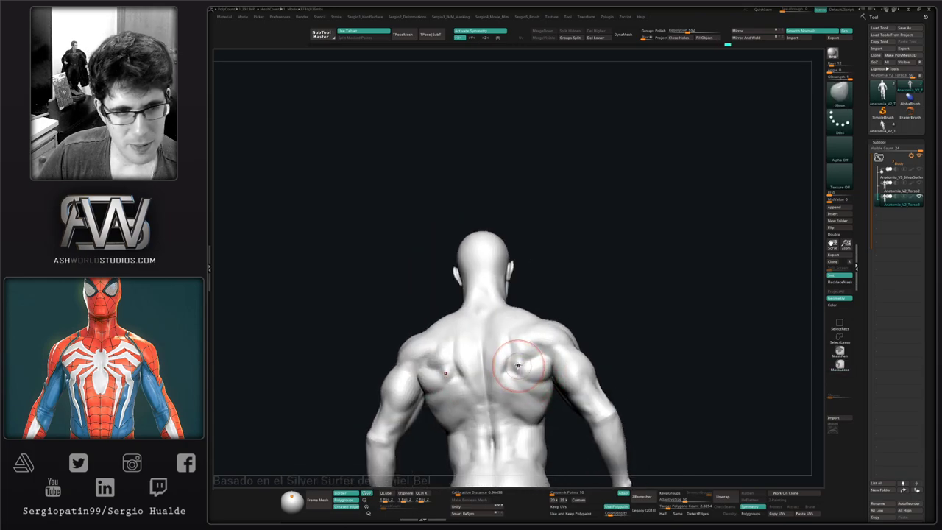
- Reshape the muscle masses over the shoulder blade with a resized Move brush
{"action": "right_click_drag", "start_coordinate": [516, 348], "coordinate": [505, 369]}
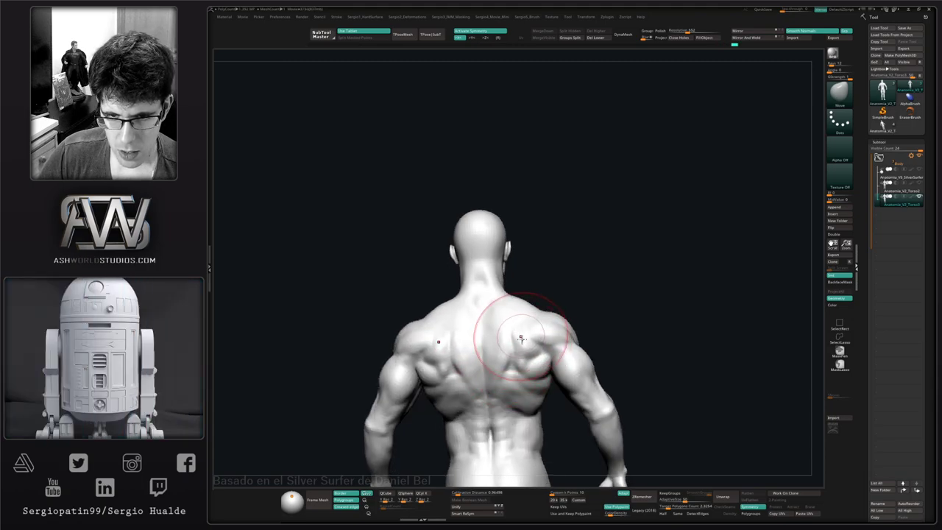
{"action": "mouse_move", "coordinate": [518, 367]}
{"action": "right_mouse_down"}
{"action": "mouse_move", "coordinate": [566, 361]}
{"action": "mouse_move", "coordinate": [562, 389]}
{"action": "mouse_move", "coordinate": [517, 371]}
{"action": "mouse_move", "coordinate": [501, 334]}
{"action": "mouse_move", "coordinate": [510, 357]}
{"action": "mouse_move", "coordinate": [506, 344]}
{"action": "right_mouse_up"}
{"action": "key", "text": "b"}
{"action": "key", "text": "m"}
{"action": "key", "text": "v"}
{"action": "key", "text": "s"}
{"action": "key", "text": "s"}
{"action": "left_click_drag", "start_coordinate": [506, 343], "coordinate": [498, 343]}
- Carve the spine and upper inner corner of the shoulder blade with the DamStandard brush
{"action": "left_click_drag", "start_coordinate": [532, 313], "coordinate": [507, 335]}
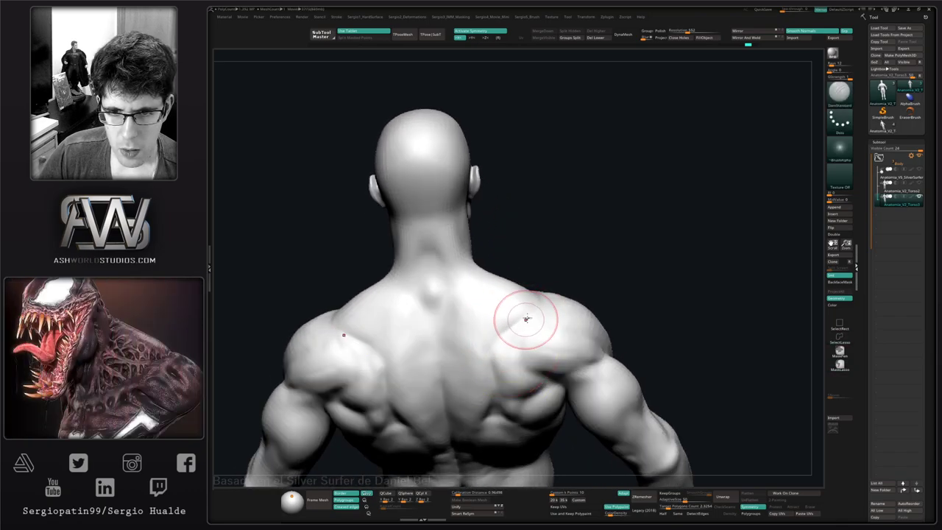
{"action": "key", "text": "ctrl+z"}
{"action": "mouse_move", "coordinate": [537, 305]}
{"action": "left_mouse_down"}
{"action": "mouse_move", "coordinate": [498, 339]}
{"action": "mouse_move", "coordinate": [481, 333]}
{"action": "mouse_move", "coordinate": [498, 335]}
{"action": "mouse_move", "coordinate": [493, 373]}
{"action": "left_mouse_up"}
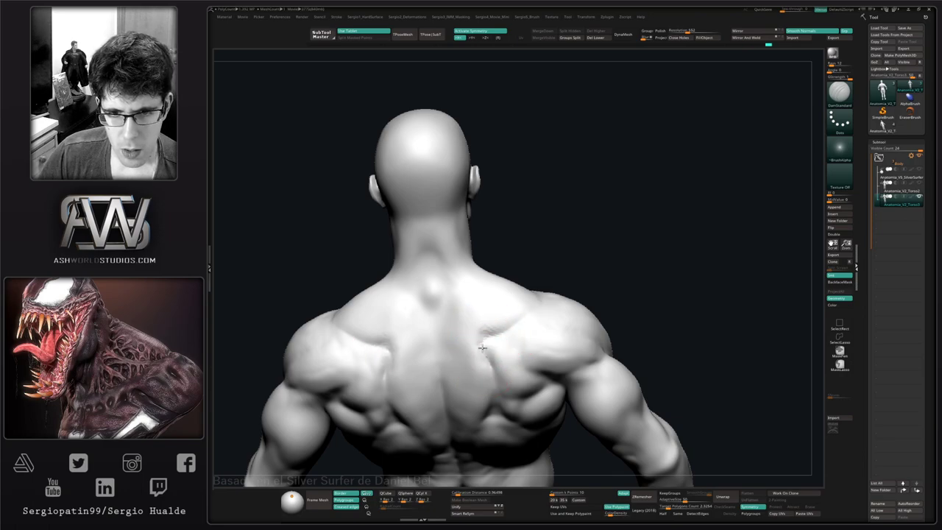
{"action": "right_click_drag", "start_coordinate": [490, 381], "coordinate": [493, 350], "text": "alt"}
{"action": "left_click_drag", "start_coordinate": [490, 316], "coordinate": [499, 341]}
{"action": "right_click_drag", "start_coordinate": [499, 341], "coordinate": [496, 346]}
{"action": "left_click_drag", "start_coordinate": [491, 319], "coordinate": [498, 353]}
- Carve the inner border of the shoulder blade down to the lower trapezius
{"action": "mouse_move", "coordinate": [494, 341]}
{"action": "right_mouse_down"}
{"action": "mouse_move", "coordinate": [503, 354]}
{"action": "mouse_move", "coordinate": [520, 331]}
{"action": "right_mouse_up"}
{"action": "right_click_drag", "start_coordinate": [505, 365], "coordinate": [518, 338]}
{"action": "left_click_drag", "start_coordinate": [521, 336], "coordinate": [491, 370]}
{"action": "right_click_drag", "start_coordinate": [491, 370], "coordinate": [499, 356]}
{"action": "left_click_drag", "start_coordinate": [509, 355], "coordinate": [478, 398]}
{"action": "right_click_drag", "start_coordinate": [498, 388], "coordinate": [486, 387]}
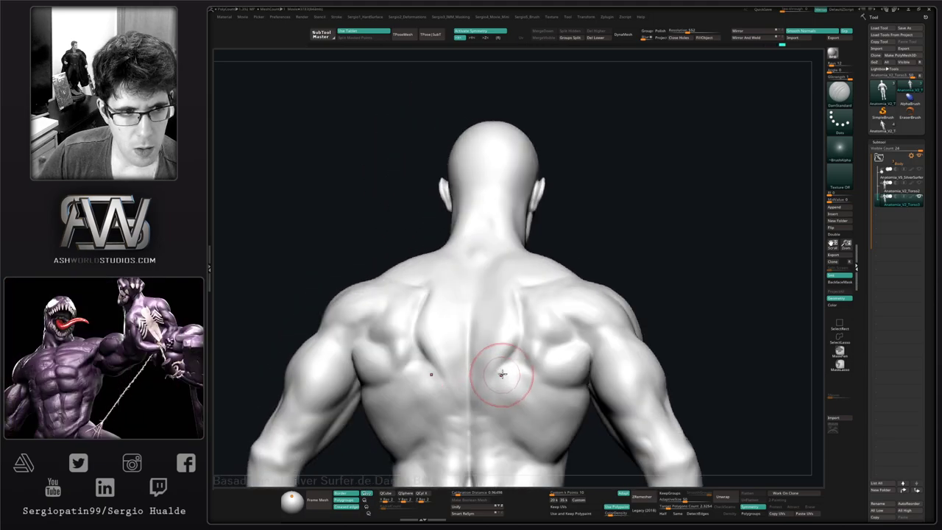
- Deepen the lower trapezius edge and the groove beside the inner shoulder blade
{"action": "left_click_drag", "start_coordinate": [502, 371], "coordinate": [473, 406]}
{"action": "right_click_drag", "start_coordinate": [496, 377], "coordinate": [504, 377]}
{"action": "left_click_drag", "start_coordinate": [527, 324], "coordinate": [517, 346]}
{"action": "left_click_drag", "start_coordinate": [521, 277], "coordinate": [521, 322]}
{"action": "mouse_move", "coordinate": [526, 324]}
{"action": "right_mouse_down", "text": "alt"}
{"action": "mouse_move", "coordinate": [527, 363]}
{"action": "mouse_move", "coordinate": [521, 353]}
{"action": "right_mouse_up", "text": "alt"}
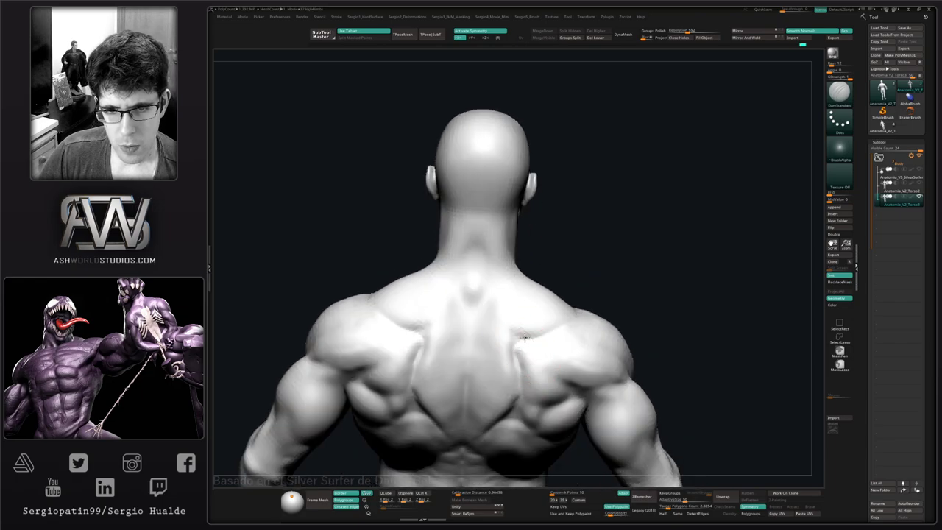
{"action": "left_click_drag", "start_coordinate": [515, 353], "coordinate": [526, 366]}
{"action": "right_click_drag", "start_coordinate": [527, 364], "coordinate": [524, 377]}
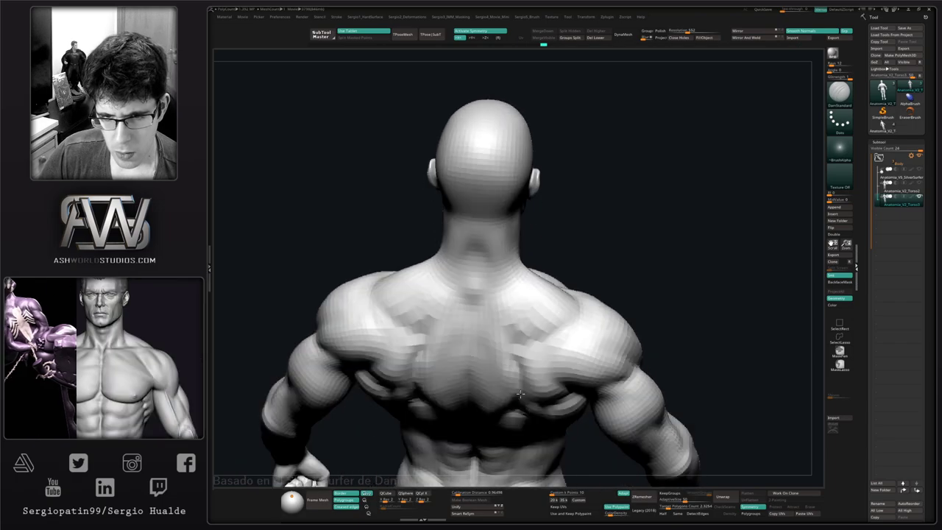
- Add volume at the inner corner of the shoulder blade with the ClayBuildup brush and smooth it
{"action": "key", "text": "b"}
{"action": "key", "text": "c"}
{"action": "key", "text": "b"}
{"action": "mouse_move", "coordinate": [515, 346]}
{"action": "left_mouse_down"}
{"action": "mouse_move", "coordinate": [521, 373]}
{"action": "mouse_move", "coordinate": [506, 345]}
{"action": "mouse_move", "coordinate": [514, 372]}
{"action": "mouse_move", "coordinate": [524, 322]}
{"action": "left_mouse_up"}
{"action": "key", "text": "shift"}
{"action": "right_click_drag", "start_coordinate": [525, 323], "coordinate": [538, 357]}
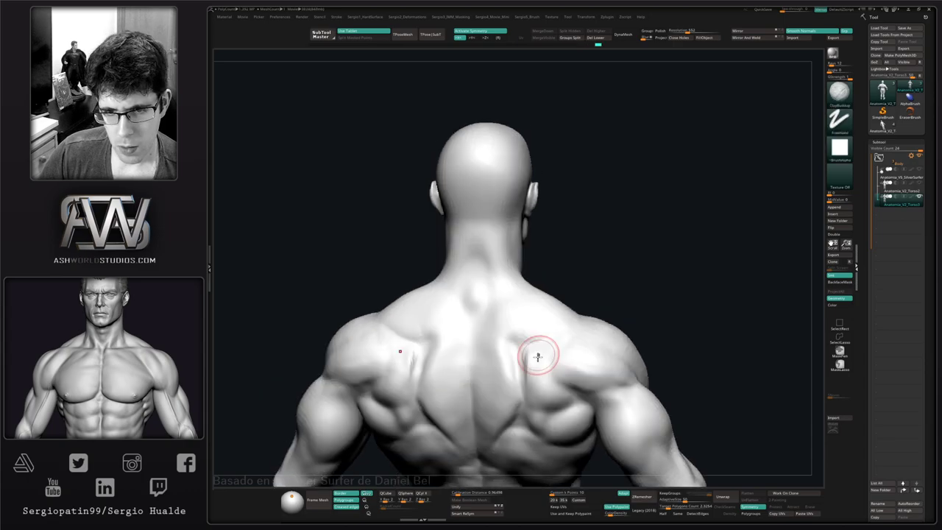
{"action": "left_click_drag", "start_coordinate": [532, 346], "coordinate": [532, 376], "text": "shift"}
- Build up the infraspinatus beside the inner border of the shoulder blade with ClayBuildup strokes and blend them
{"action": "right_click_drag", "start_coordinate": [533, 374], "coordinate": [543, 368]}
{"action": "left_click_drag", "start_coordinate": [534, 355], "coordinate": [529, 377]}
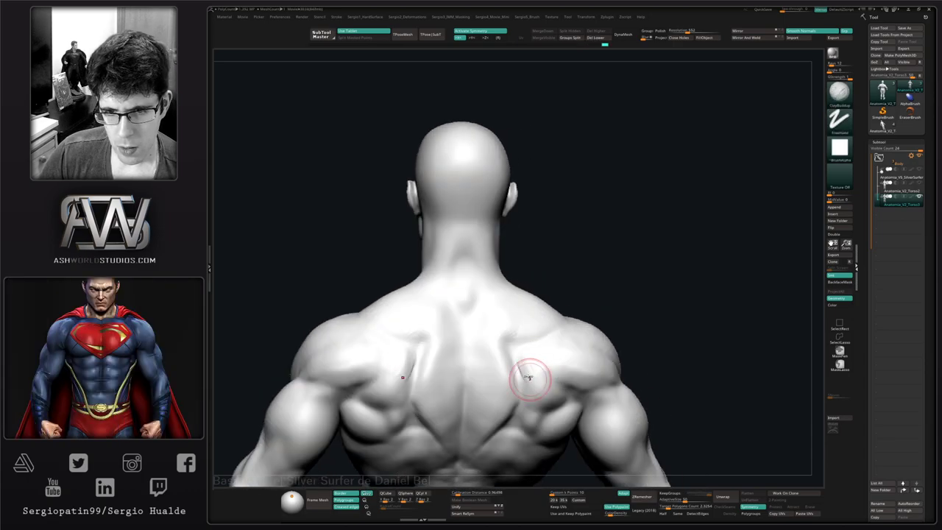
{"action": "right_click_drag", "start_coordinate": [536, 380], "coordinate": [533, 376]}
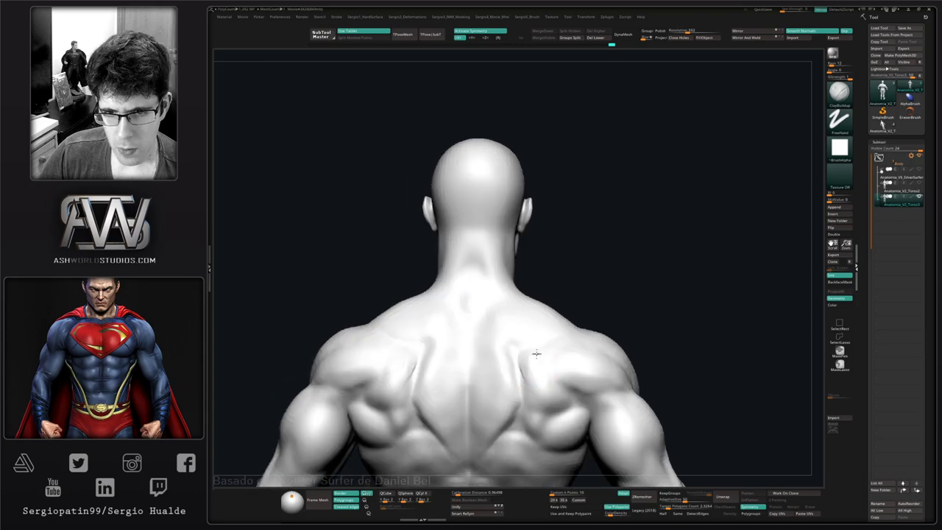
{"action": "left_click_drag", "start_coordinate": [537, 357], "coordinate": [530, 373]}
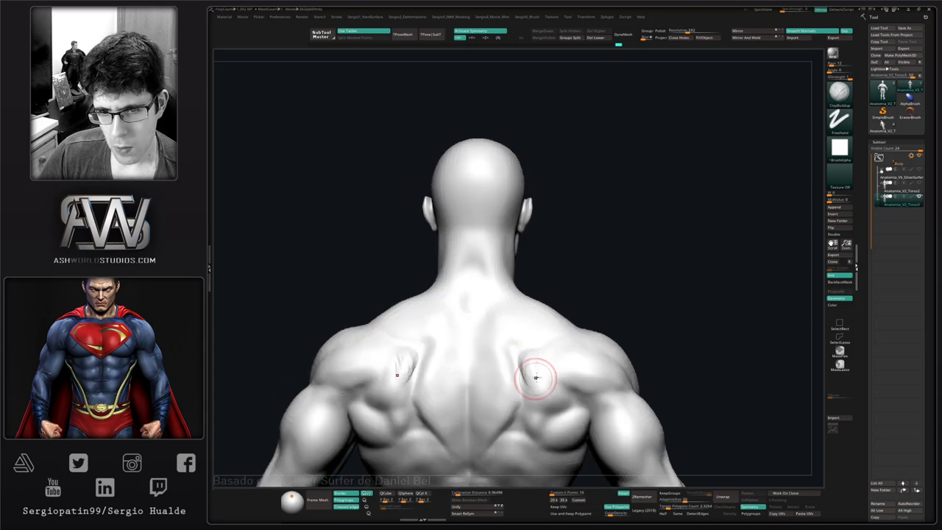
{"action": "key", "text": "shift"}
{"action": "left_click_drag", "start_coordinate": [536, 361], "coordinate": [532, 381]}
{"action": "mouse_move", "coordinate": [533, 382]}
{"action": "right_mouse_down"}
{"action": "mouse_move", "coordinate": [556, 405]}
{"action": "mouse_move", "coordinate": [536, 351]}
{"action": "mouse_move", "coordinate": [507, 339]}
{"action": "mouse_move", "coordinate": [517, 346]}
{"action": "right_mouse_up"}
{"action": "key", "text": "shift"}
{"action": "right_click_drag", "start_coordinate": [517, 346], "coordinate": [520, 361], "text": "ctrl"}
- Enlarge the Move brush and adjust the contour of the upper back in side view
{"action": "key", "text": "b"}
{"action": "key", "text": "m"}
{"action": "key", "text": "v"}
{"action": "key", "text": "s"}
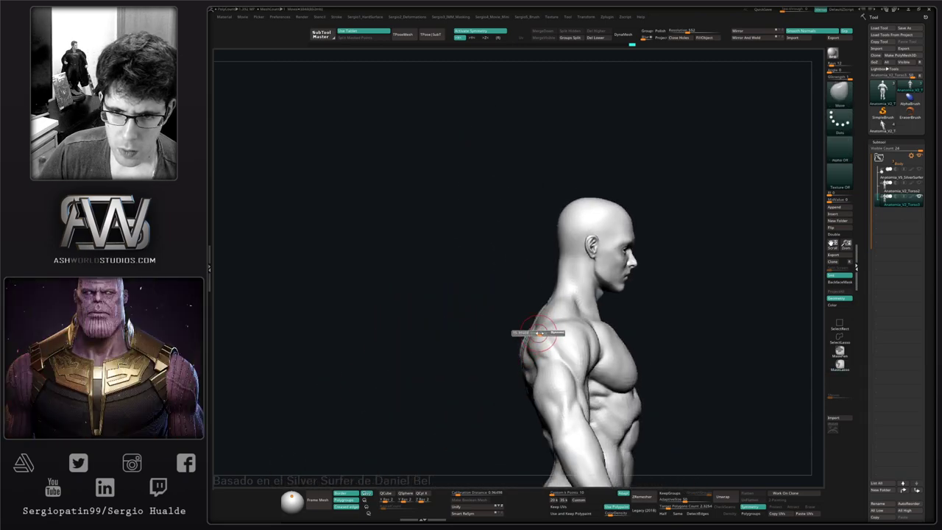
{"action": "left_click_drag", "start_coordinate": [538, 332], "coordinate": [544, 332]}
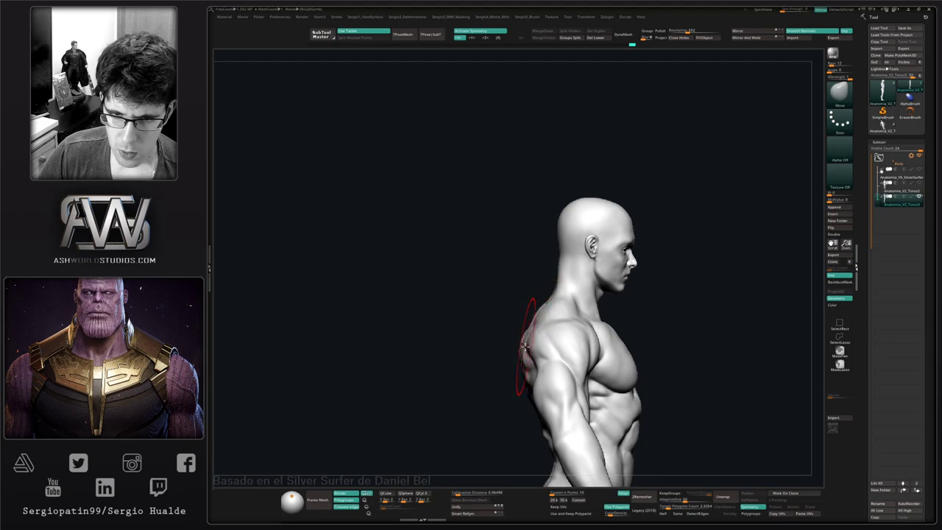
{"action": "right_click_drag", "start_coordinate": [522, 358], "coordinate": [535, 308], "text": "alt"}
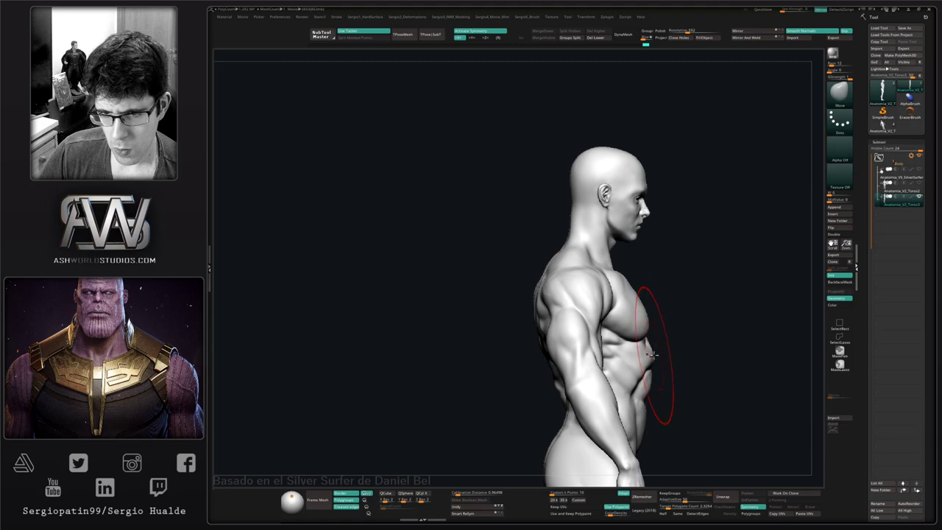
{"action": "mouse_move", "coordinate": [648, 341]}
{"action": "right_mouse_down"}
{"action": "mouse_move", "coordinate": [610, 364]}
{"action": "mouse_move", "coordinate": [631, 357]}
{"action": "mouse_move", "coordinate": [543, 363]}
{"action": "mouse_move", "coordinate": [556, 332]}
{"action": "right_mouse_up"}
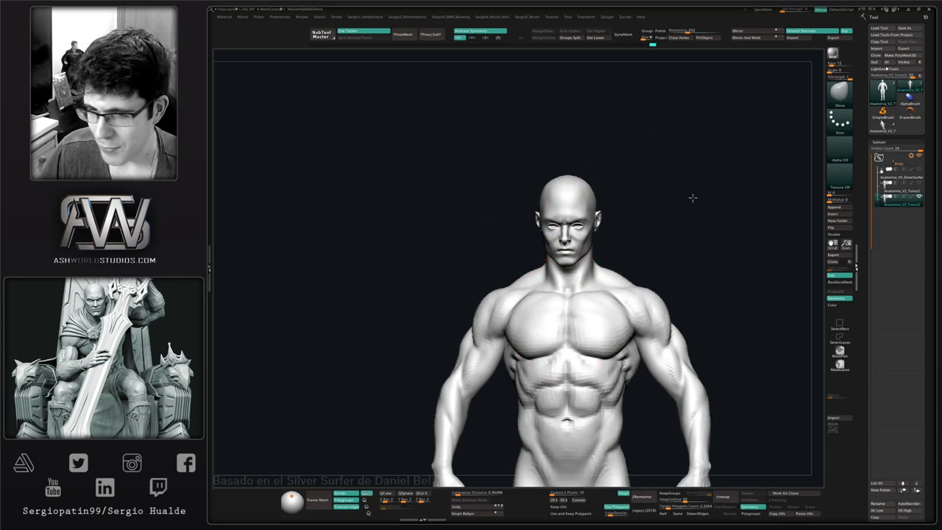
- Carve the groove between the collarbone and the upper chest with the DamStandard brush
{"action": "mouse_move", "coordinate": [692, 199]}
{"action": "left_mouse_down"}
{"action": "mouse_move", "coordinate": [586, 238]}
{"action": "mouse_move", "coordinate": [584, 206]}
{"action": "left_mouse_up"}
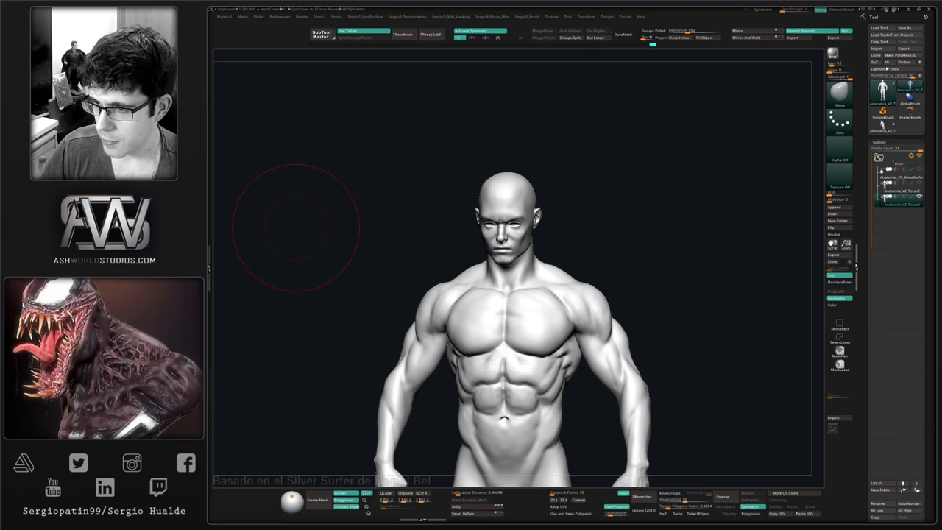
{"action": "left_click_drag", "start_coordinate": [558, 242], "coordinate": [490, 248]}
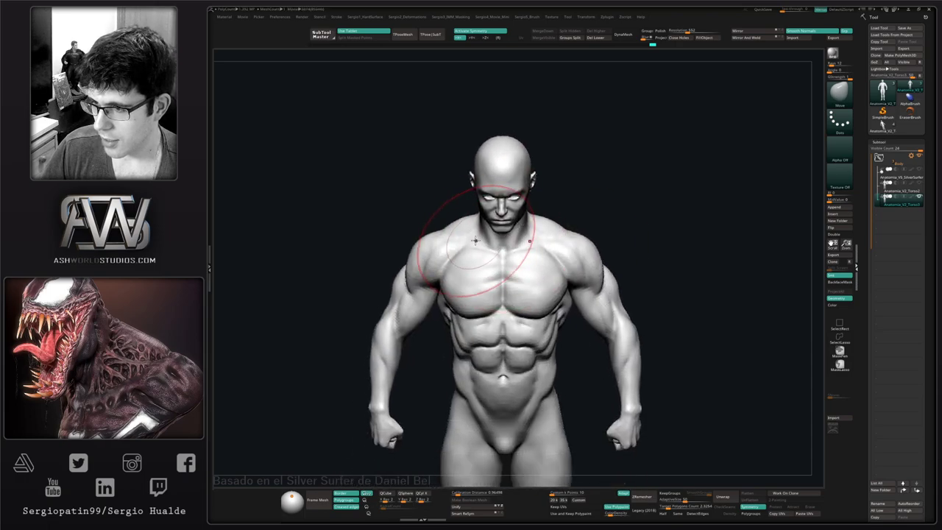
{"action": "right_click_drag", "start_coordinate": [640, 199], "coordinate": [638, 230]}
{"action": "mouse_move", "coordinate": [505, 265]}
{"action": "right_mouse_down", "text": "ctrl"}
{"action": "mouse_move", "coordinate": [479, 326]}
{"action": "mouse_move", "coordinate": [500, 279]}
{"action": "mouse_move", "coordinate": [530, 296]}
{"action": "right_mouse_up", "text": "ctrl"}
{"action": "key", "text": "b"}
{"action": "key", "text": "d"}
{"action": "key", "text": "s"}
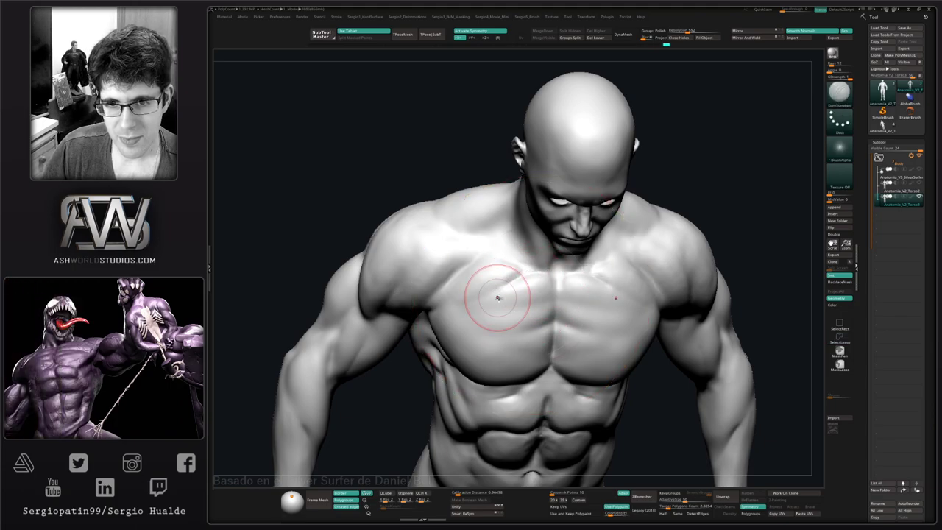
{"action": "mouse_move", "coordinate": [496, 293]}
{"action": "right_mouse_down", "text": "alt"}
{"action": "mouse_move", "coordinate": [496, 308]}
{"action": "mouse_move", "coordinate": [459, 274]}
{"action": "right_mouse_up", "text": "alt"}
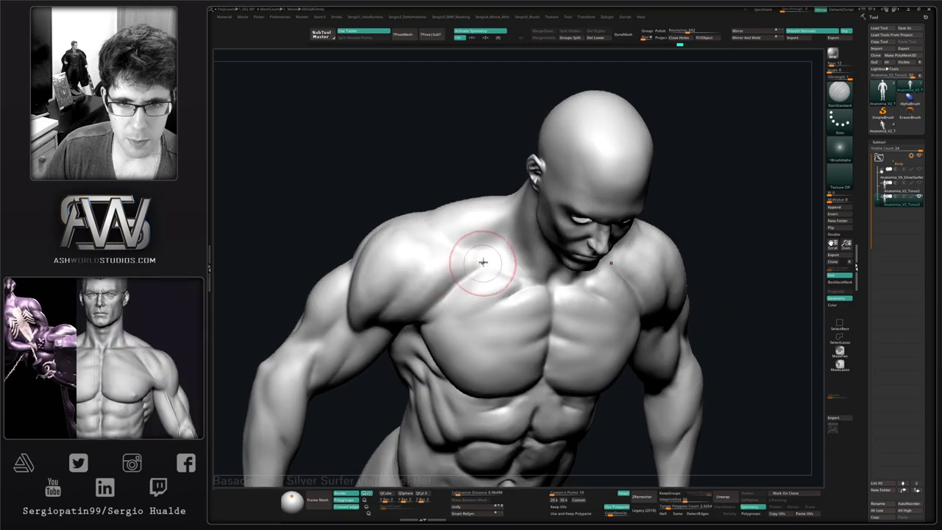
- Build up the upper pectoral below the collarbone with the Clay brush and redefine its creases with DamStandard
{"action": "key", "text": "b"}
{"action": "key", "text": "c"}
{"action": "key", "text": "l"}
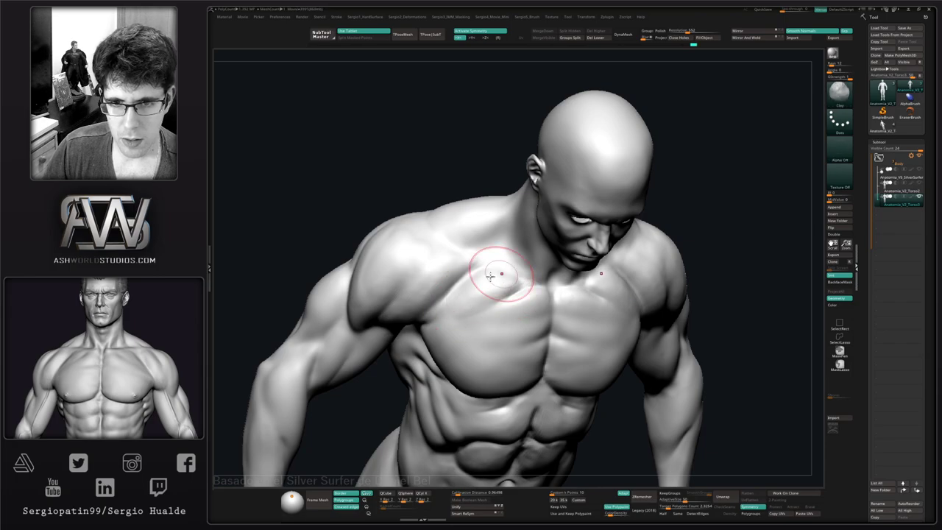
{"action": "key", "text": "b"}
{"action": "key", "text": "d"}
{"action": "key", "text": "s"}
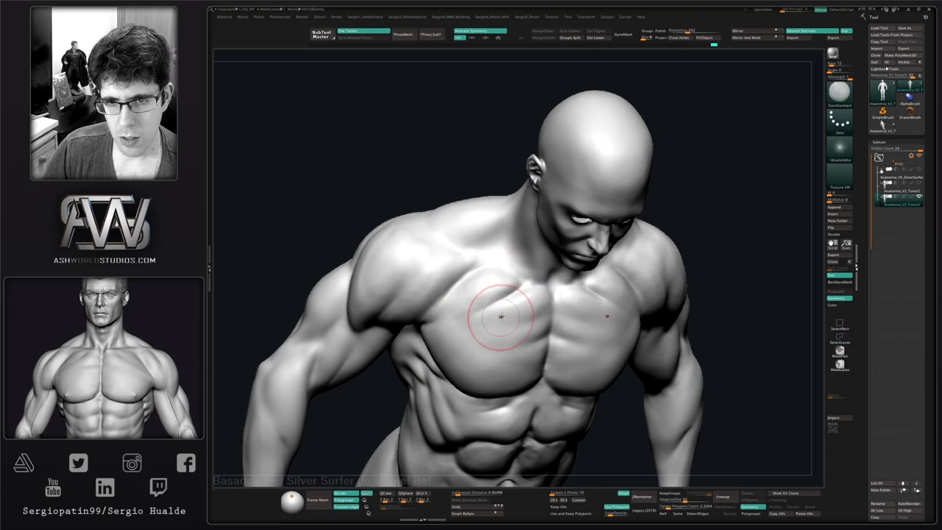
{"action": "mouse_move", "coordinate": [490, 313]}
{"action": "right_mouse_down", "text": "shift"}
{"action": "mouse_move", "coordinate": [496, 292]}
{"action": "mouse_move", "coordinate": [526, 311]}
{"action": "mouse_move", "coordinate": [567, 320]}
{"action": "mouse_move", "coordinate": [537, 312]}
{"action": "mouse_move", "coordinate": [559, 326]}
{"action": "right_mouse_up", "text": "shift"}
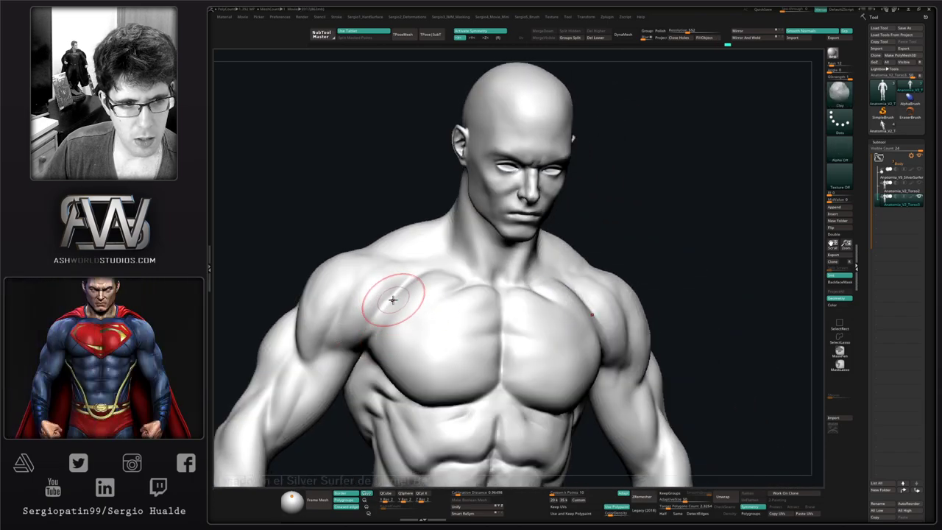
- Add volume with the Clay brush where the front deltoid meets the outer pectoral
{"action": "left_click_drag", "start_coordinate": [401, 276], "coordinate": [405, 271]}
{"action": "right_click_drag", "start_coordinate": [396, 310], "coordinate": [423, 311], "text": "alt"}
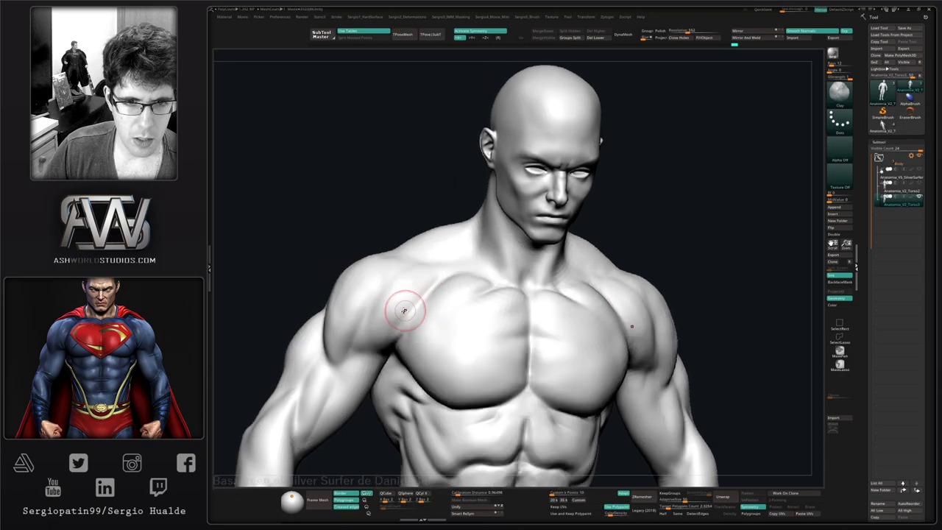
{"action": "left_click_drag", "start_coordinate": [406, 311], "coordinate": [381, 344]}
{"action": "right_click_drag", "start_coordinate": [405, 294], "coordinate": [483, 277]}
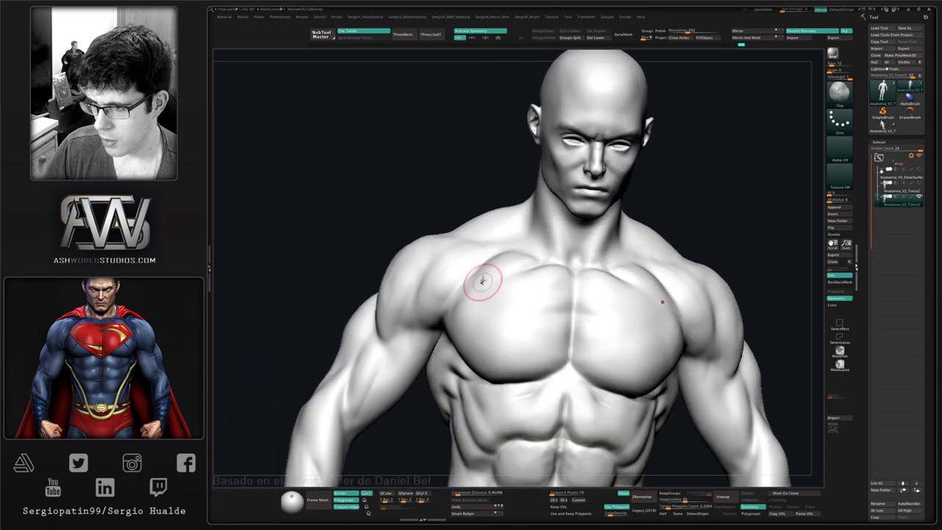
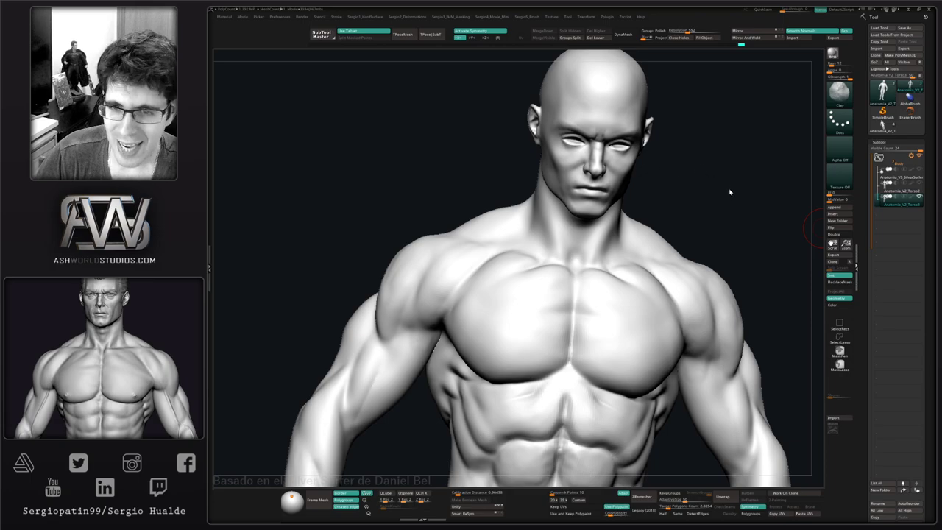
{"action": "right_click_drag", "start_coordinate": [730, 192], "coordinate": [561, 250], "text": "ctrl"}
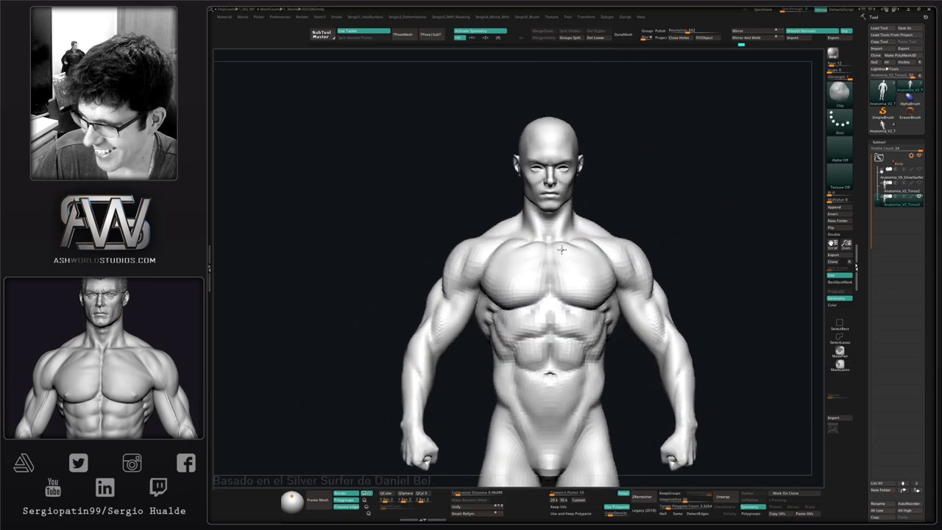
{"action": "left_click_drag", "start_coordinate": [562, 250], "coordinate": [639, 250]}
{"action": "left_click_drag", "start_coordinate": [676, 197], "coordinate": [611, 254]}
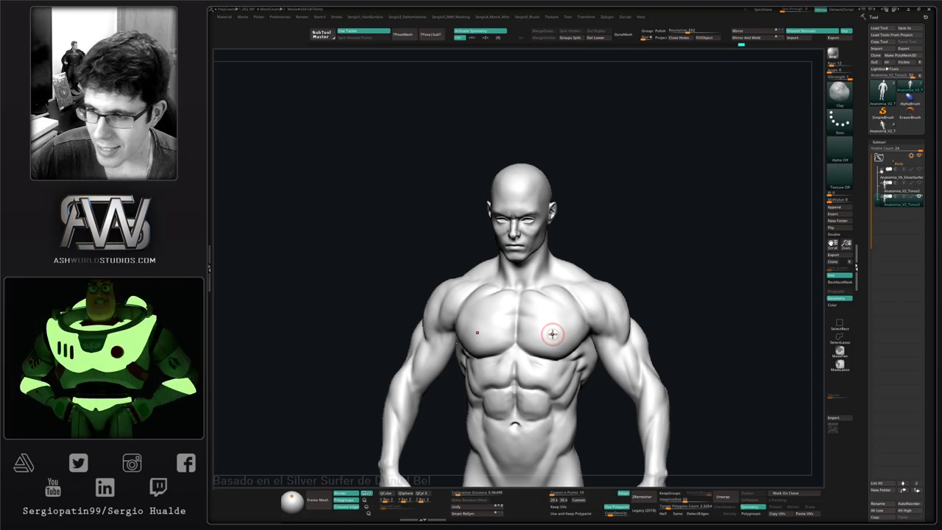
{"action": "mouse_move", "coordinate": [593, 184]}
{"action": "left_mouse_down"}
{"action": "mouse_move", "coordinate": [650, 223]}
{"action": "mouse_move", "coordinate": [596, 206]}
{"action": "left_mouse_up"}
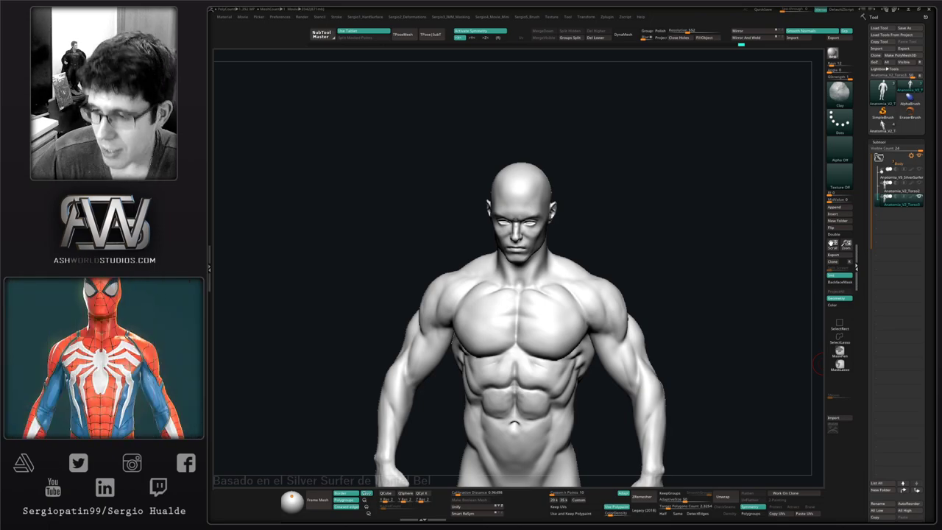
{"action": "left_click_drag", "start_coordinate": [683, 285], "coordinate": [638, 284]}
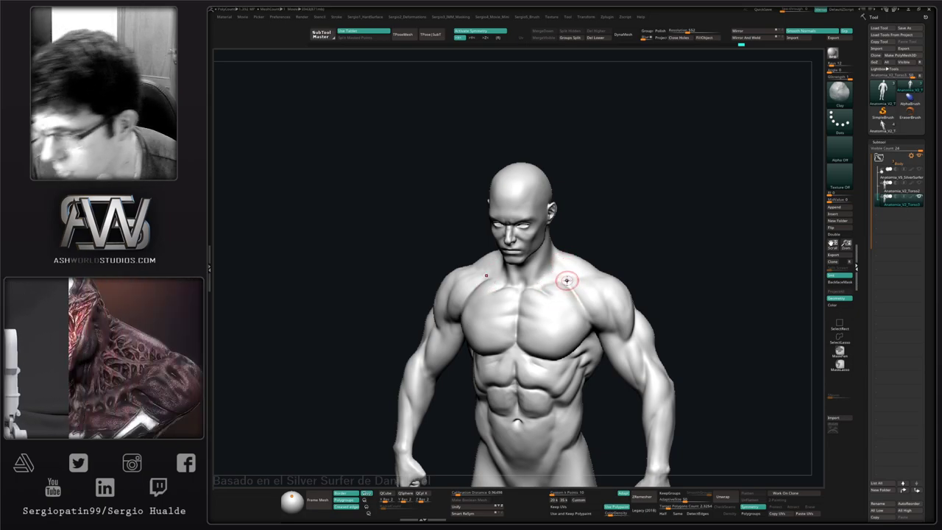
{"action": "left_click_drag", "start_coordinate": [637, 241], "coordinate": [646, 243]}
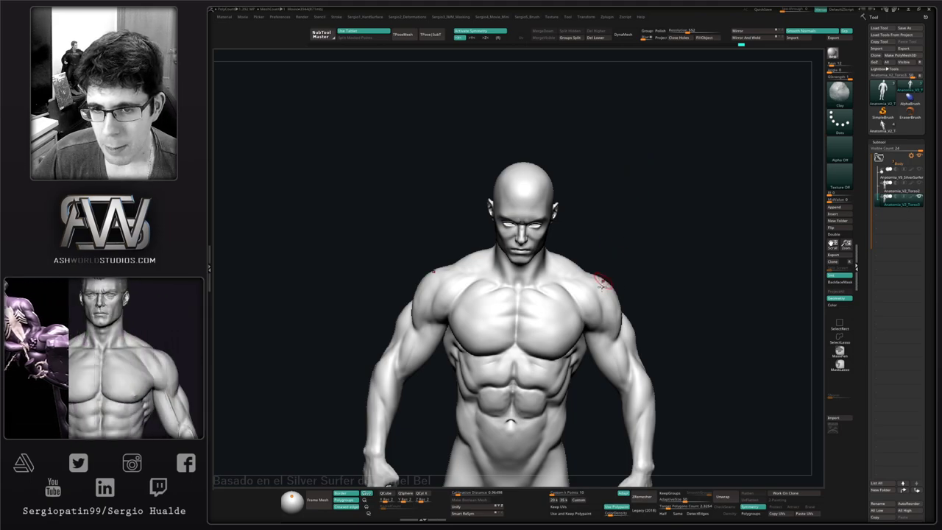
- Switch to the Move brush, mask everything except the upper arms and soften the mask's edges
{"action": "left_click_drag", "start_coordinate": [668, 259], "coordinate": [581, 280]}
{"action": "left_click_drag", "start_coordinate": [582, 280], "coordinate": [600, 223], "text": "alt"}
{"action": "mouse_move", "coordinate": [449, 282]}
{"action": "left_mouse_down", "text": "alt"}
{"action": "mouse_move", "coordinate": [446, 294]}
{"action": "mouse_move", "coordinate": [472, 314]}
{"action": "mouse_move", "coordinate": [477, 305]}
{"action": "mouse_move", "coordinate": [467, 305]}
{"action": "mouse_move", "coordinate": [481, 297]}
{"action": "left_mouse_up", "text": "alt"}
{"action": "key", "text": "b"}
{"action": "key", "text": "m"}
{"action": "key", "text": "v"}
{"action": "key", "text": "s"}
{"action": "key", "text": "w"}
{"action": "left_click", "coordinate": [459, 296], "text": "ctrl"}
{"action": "key", "text": "q"}
{"action": "left_click", "coordinate": [463, 319], "text": "ctrl"}
{"action": "left_click", "coordinate": [468, 304], "text": "ctrl"}
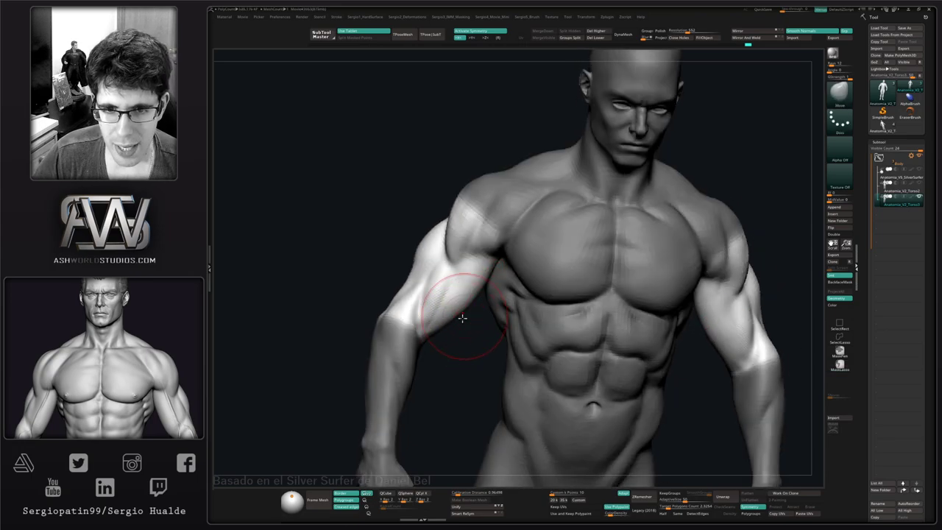
- Reshape the inner contour of the unmasked upper arms with the Move brush and clear the mask
{"action": "mouse_move", "coordinate": [440, 332]}
{"action": "left_mouse_down"}
{"action": "mouse_move", "coordinate": [427, 330]}
{"action": "mouse_move", "coordinate": [457, 321]}
{"action": "left_mouse_up"}
{"action": "right_click_drag", "start_coordinate": [459, 322], "coordinate": [459, 306]}
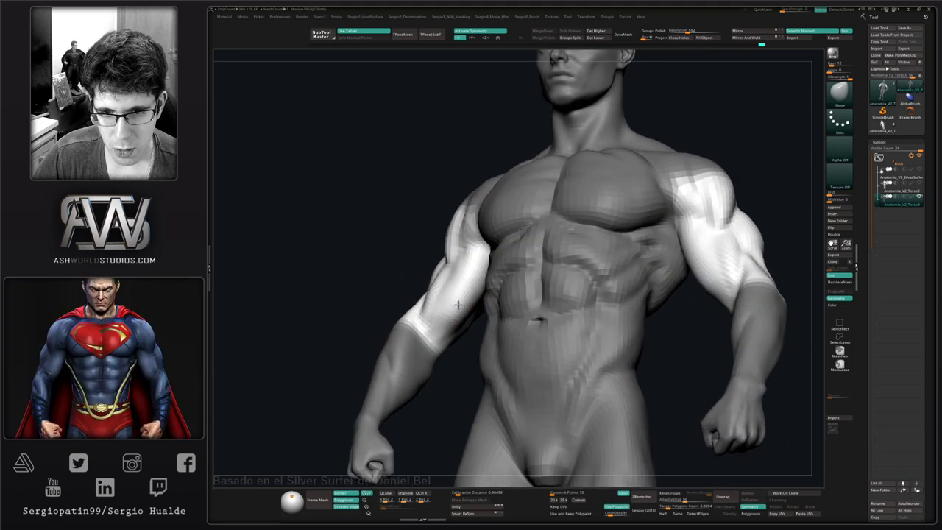
{"action": "left_click_drag", "start_coordinate": [452, 327], "coordinate": [458, 326]}
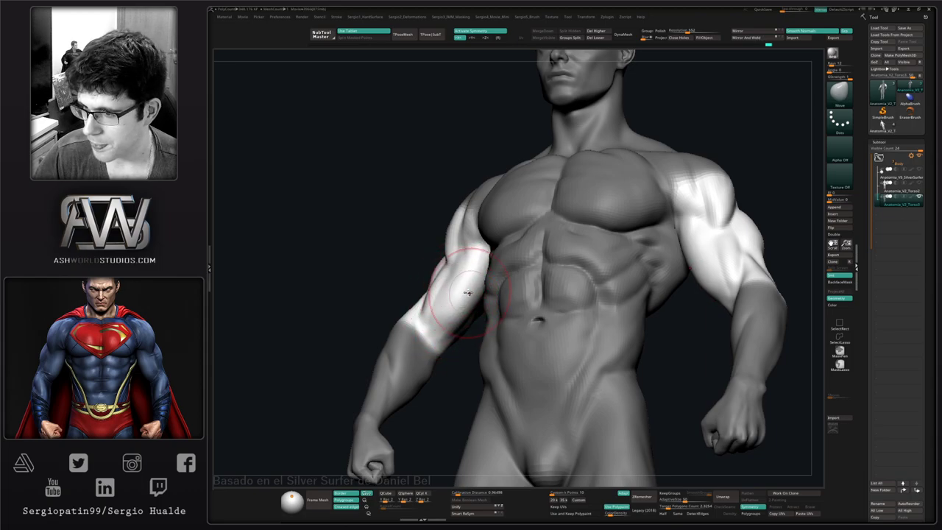
{"action": "mouse_move", "coordinate": [458, 319]}
{"action": "right_mouse_down"}
{"action": "mouse_move", "coordinate": [467, 301]}
{"action": "mouse_move", "coordinate": [478, 347]}
{"action": "mouse_move", "coordinate": [448, 326]}
{"action": "right_mouse_up"}
{"action": "left_click_drag", "start_coordinate": [449, 328], "coordinate": [458, 323]}
{"action": "right_click_drag", "start_coordinate": [465, 346], "coordinate": [456, 337]}
{"action": "left_click_drag", "start_coordinate": [461, 359], "coordinate": [467, 366], "text": "ctrl"}
{"action": "mouse_move", "coordinate": [467, 365]}
{"action": "right_mouse_down"}
{"action": "mouse_move", "coordinate": [442, 311]}
{"action": "mouse_move", "coordinate": [455, 308]}
{"action": "right_mouse_up"}
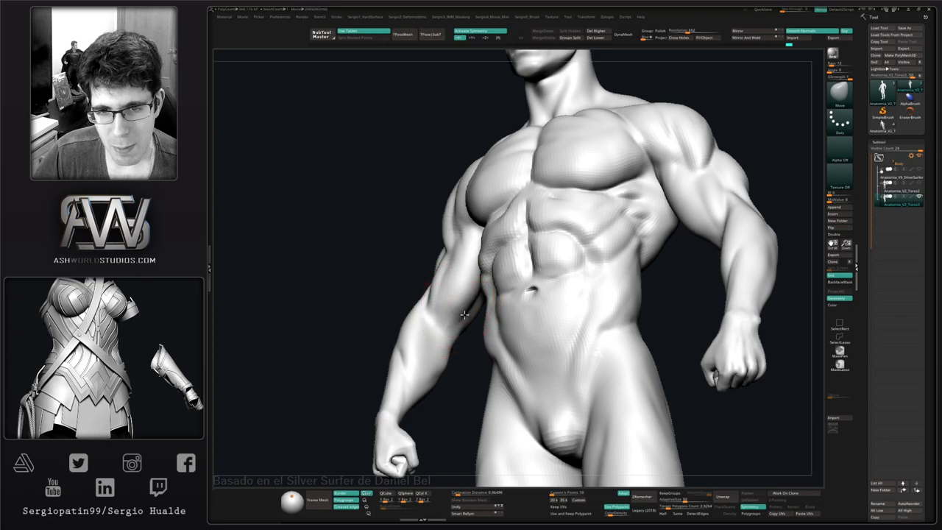
- Build up the triceps on the back of the upper arm with the Clay brush and smooth the transitions
{"action": "mouse_move", "coordinate": [463, 315]}
{"action": "right_mouse_down"}
{"action": "mouse_move", "coordinate": [421, 296]}
{"action": "mouse_move", "coordinate": [480, 313]}
{"action": "mouse_move", "coordinate": [463, 295]}
{"action": "mouse_move", "coordinate": [484, 284]}
{"action": "right_mouse_up"}
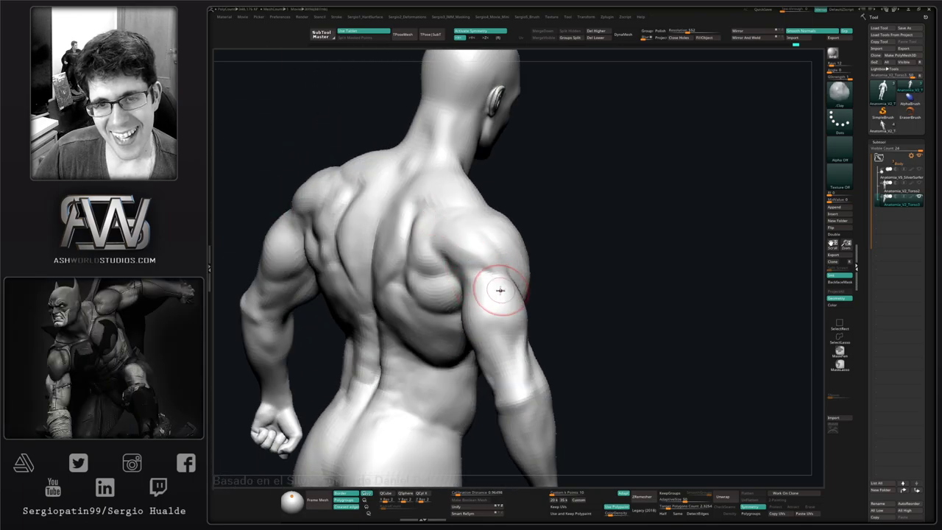
{"action": "right_click_drag", "start_coordinate": [502, 290], "coordinate": [478, 295]}
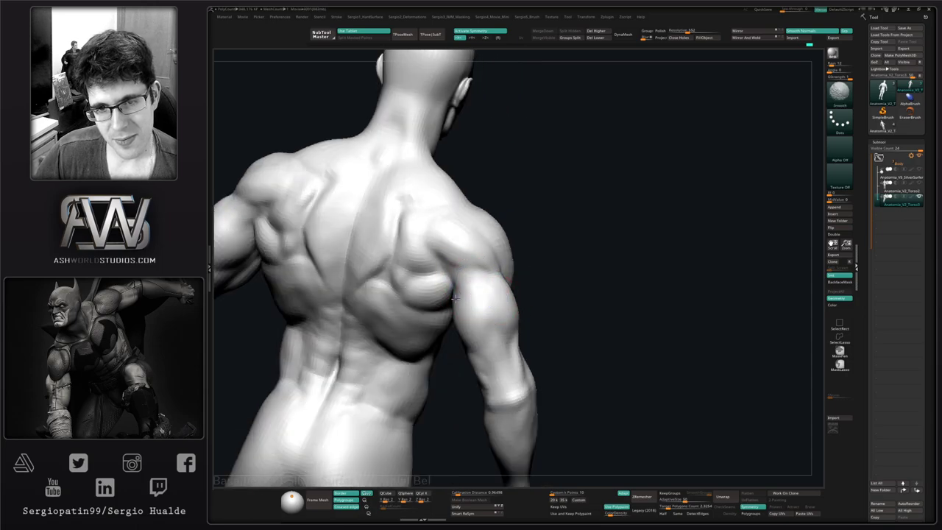
{"action": "right_click_drag", "start_coordinate": [479, 295], "coordinate": [455, 310]}
{"action": "left_click_drag", "start_coordinate": [457, 318], "coordinate": [459, 288]}
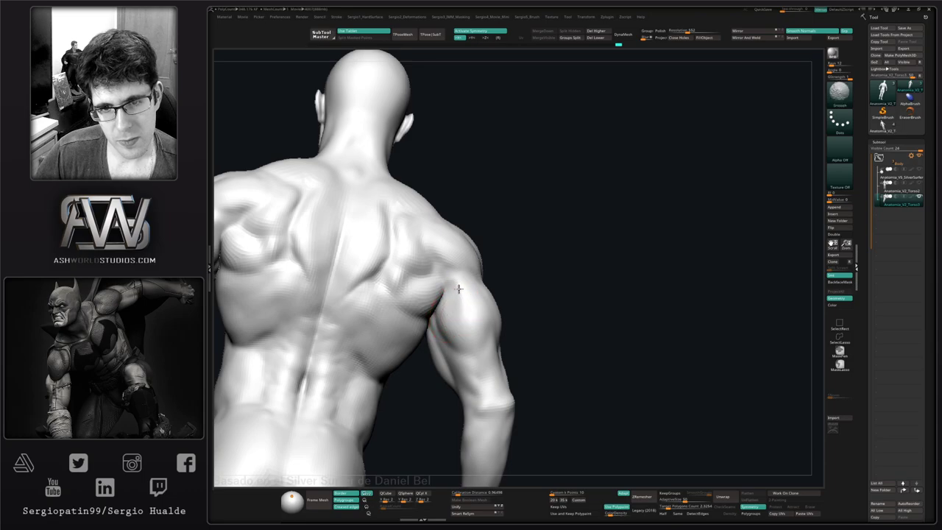
{"action": "mouse_move", "coordinate": [461, 329]}
{"action": "right_mouse_down"}
{"action": "mouse_move", "coordinate": [516, 328]}
{"action": "mouse_move", "coordinate": [490, 336]}
{"action": "right_mouse_up"}
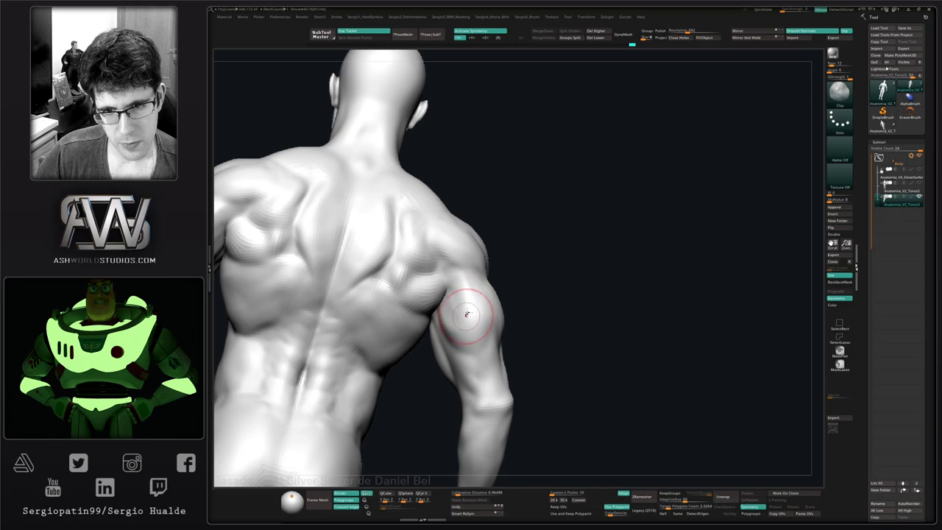
{"action": "mouse_move", "coordinate": [479, 343]}
{"action": "right_mouse_down"}
{"action": "mouse_move", "coordinate": [467, 301]}
{"action": "mouse_move", "coordinate": [524, 276]}
{"action": "mouse_move", "coordinate": [530, 326]}
{"action": "mouse_move", "coordinate": [521, 324]}
{"action": "mouse_move", "coordinate": [545, 296]}
{"action": "mouse_move", "coordinate": [543, 324]}
{"action": "right_mouse_up"}
- Adjust the outer contour of the triceps from behind with a resized Move brush
{"action": "key", "text": "b"}
{"action": "key", "text": "m"}
{"action": "key", "text": "v"}
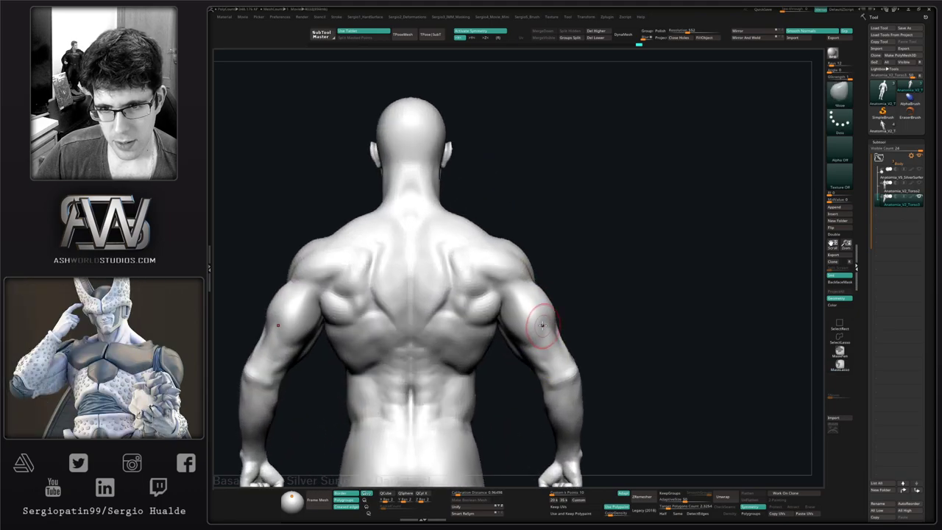
{"action": "key", "text": "s"}
{"action": "left_click_drag", "start_coordinate": [544, 324], "coordinate": [555, 324]}
{"action": "right_click_drag", "start_coordinate": [530, 337], "coordinate": [548, 357]}
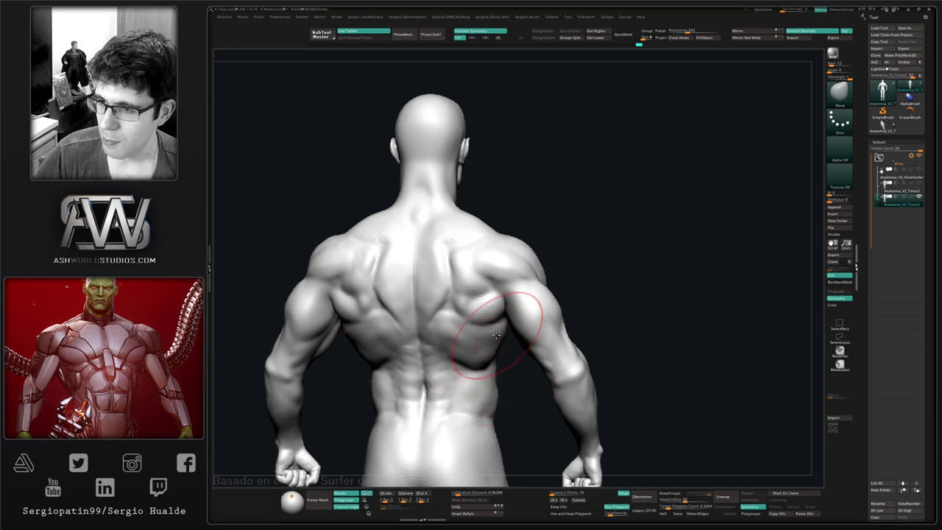
- Soften the muscles below the shoulder blade with the Clay brush and smoothing strokes
{"action": "mouse_move", "coordinate": [483, 343]}
{"action": "right_mouse_down", "text": "alt"}
{"action": "mouse_move", "coordinate": [550, 325]}
{"action": "mouse_move", "coordinate": [489, 332]}
{"action": "mouse_move", "coordinate": [532, 347]}
{"action": "mouse_move", "coordinate": [487, 320]}
{"action": "mouse_move", "coordinate": [479, 327]}
{"action": "mouse_move", "coordinate": [486, 321]}
{"action": "right_mouse_up", "text": "alt"}
{"action": "key", "text": "b"}
{"action": "key", "text": "c"}
{"action": "key", "text": "l"}
{"action": "left_click_drag", "start_coordinate": [506, 306], "coordinate": [475, 308], "text": "shift"}
{"action": "right_click_drag", "start_coordinate": [475, 308], "coordinate": [485, 316]}
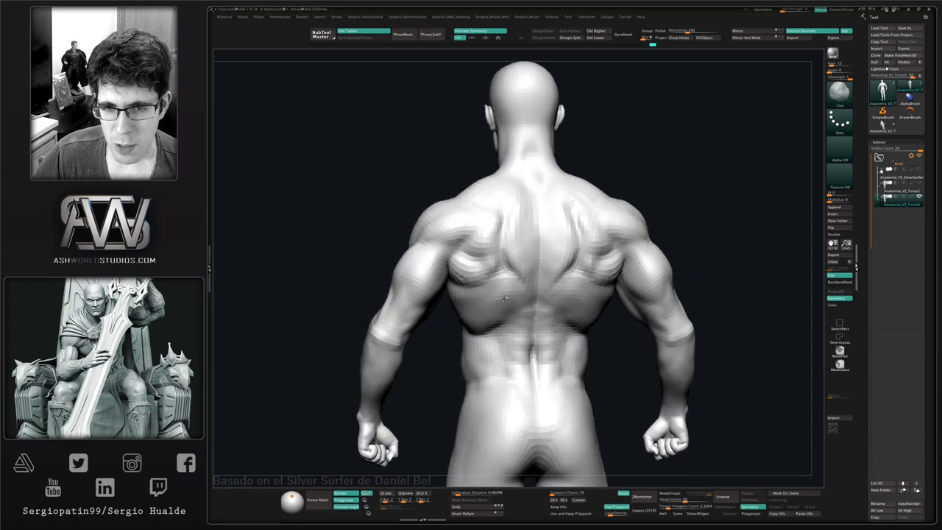
{"action": "left_click_drag", "start_coordinate": [463, 259], "coordinate": [472, 271], "text": "shift"}
- Refine the lower edge of the latissimus beside the spine with the Clay brush
{"action": "right_click_drag", "start_coordinate": [486, 338], "coordinate": [511, 333]}
{"action": "mouse_move", "coordinate": [479, 336]}
{"action": "left_mouse_down"}
{"action": "mouse_move", "coordinate": [452, 326]}
{"action": "mouse_move", "coordinate": [513, 308]}
{"action": "left_mouse_up"}
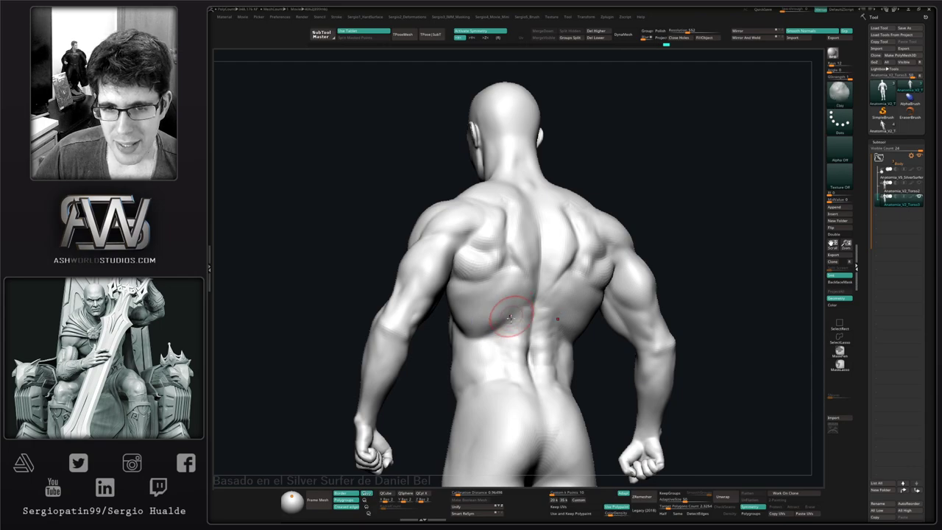
{"action": "mouse_move", "coordinate": [508, 307]}
{"action": "right_mouse_down"}
{"action": "mouse_move", "coordinate": [488, 315]}
{"action": "mouse_move", "coordinate": [505, 315]}
{"action": "right_mouse_up"}
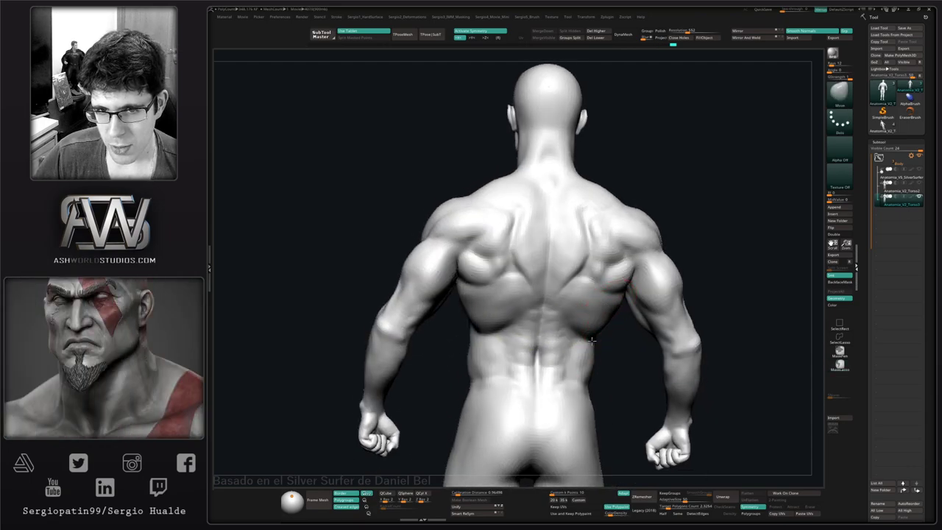
- Enlarge the Move brush and adjust the silhouette of the upper arm in back view
{"action": "right_click_drag", "start_coordinate": [591, 340], "coordinate": [583, 301]}
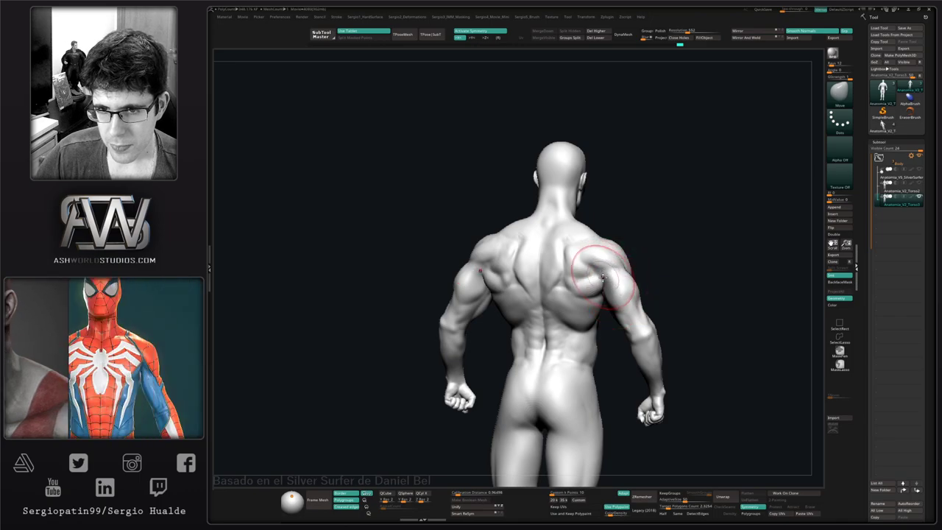
{"action": "right_click_drag", "start_coordinate": [603, 273], "coordinate": [597, 278]}
{"action": "key", "text": "]"}
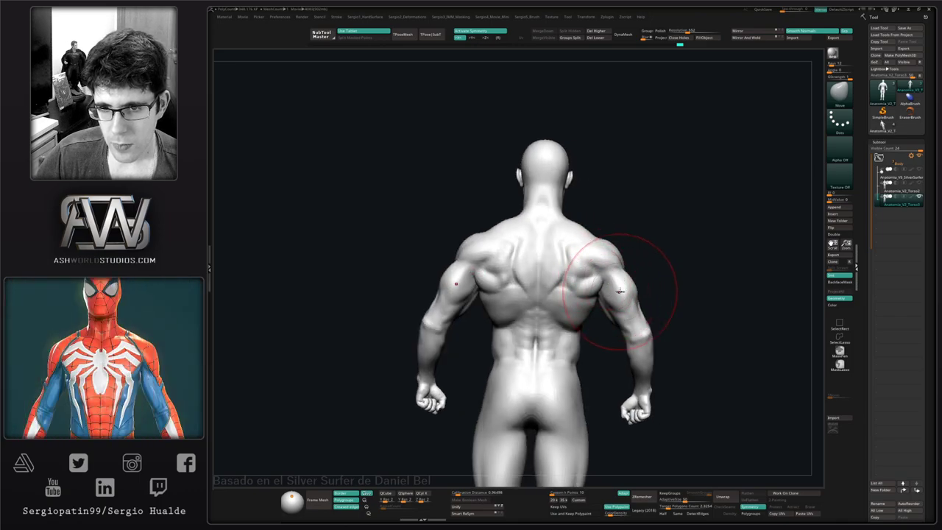
{"action": "left_click_drag", "start_coordinate": [624, 290], "coordinate": [621, 290]}
{"action": "right_click_drag", "start_coordinate": [621, 289], "coordinate": [626, 284]}
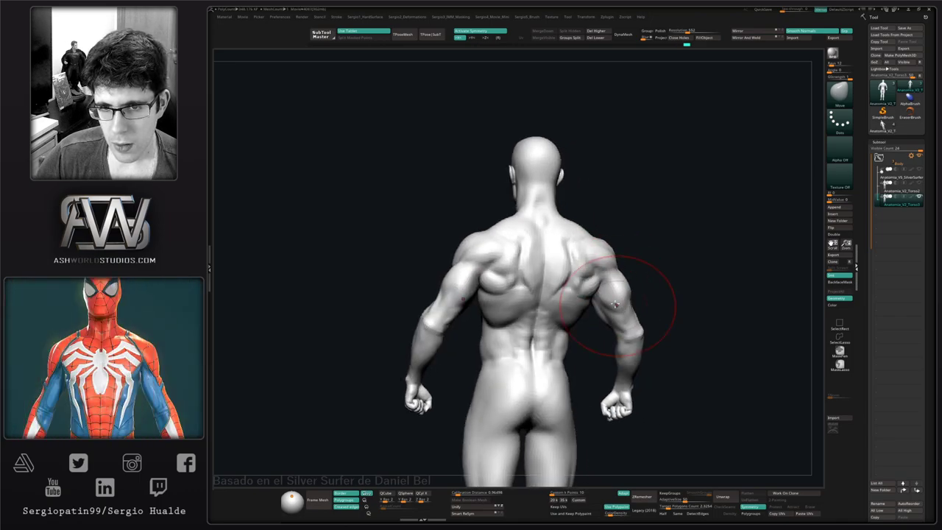
- Adjust the shoulder and upper back forms with the Move brush, checking them from the back and side
{"action": "right_click_drag", "start_coordinate": [568, 297], "coordinate": [562, 298]}
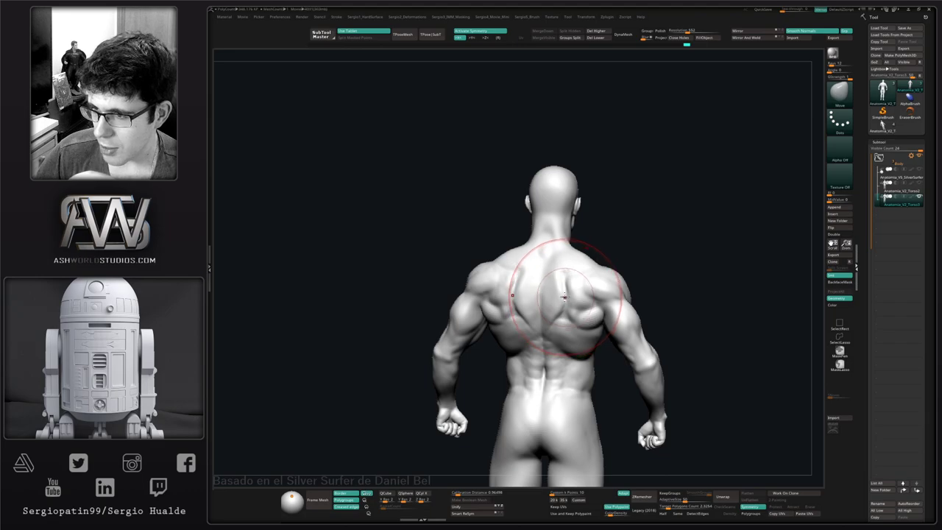
{"action": "mouse_move", "coordinate": [580, 311]}
{"action": "right_mouse_down"}
{"action": "mouse_move", "coordinate": [556, 309]}
{"action": "mouse_move", "coordinate": [566, 311]}
{"action": "right_mouse_up"}
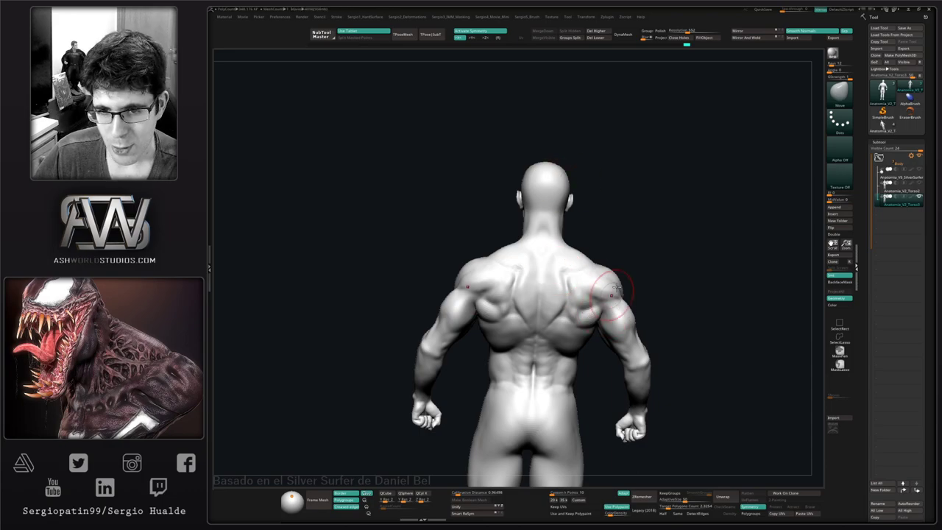
{"action": "mouse_move", "coordinate": [557, 271]}
{"action": "right_mouse_down"}
{"action": "mouse_move", "coordinate": [537, 316]}
{"action": "mouse_move", "coordinate": [542, 288]}
{"action": "right_mouse_up"}
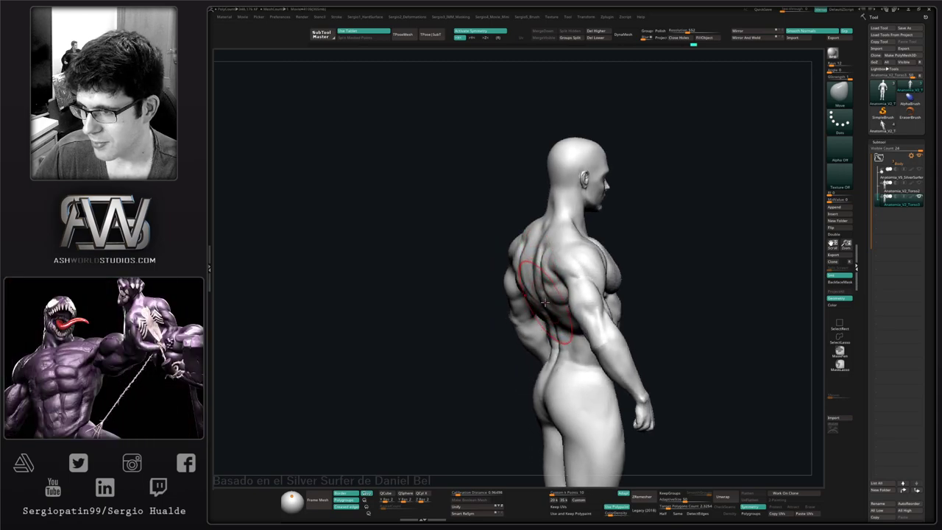
{"action": "right_click_drag", "start_coordinate": [544, 302], "coordinate": [560, 302]}
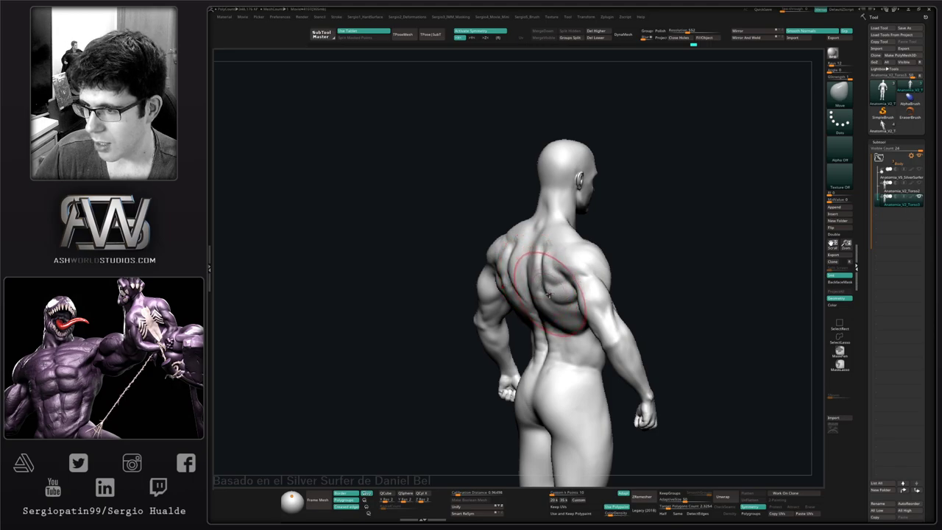
- Build up the muscles of the forearm just below the elbow with the Clay brush and smooth them
{"action": "right_click_drag", "start_coordinate": [551, 294], "coordinate": [556, 293]}
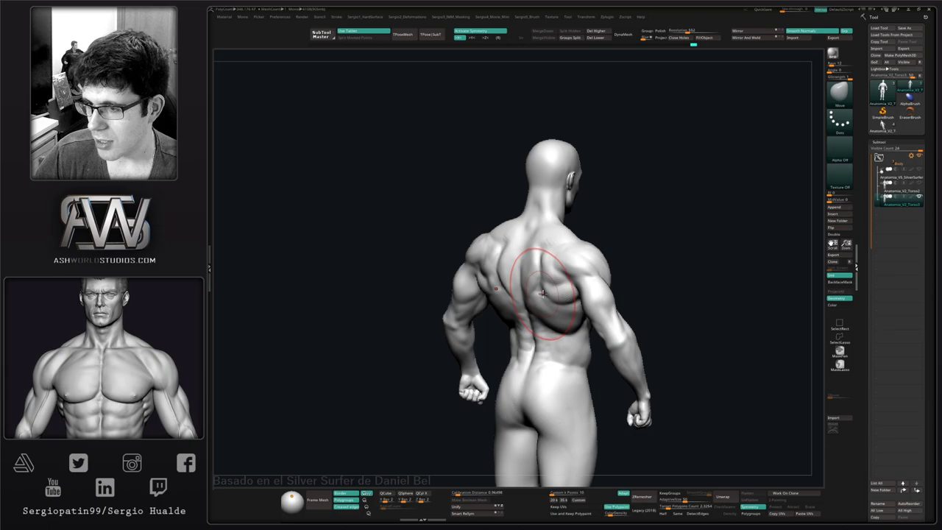
{"action": "mouse_move", "coordinate": [542, 293]}
{"action": "right_mouse_down"}
{"action": "mouse_move", "coordinate": [553, 289]}
{"action": "mouse_move", "coordinate": [595, 336]}
{"action": "mouse_move", "coordinate": [587, 343]}
{"action": "right_mouse_up"}
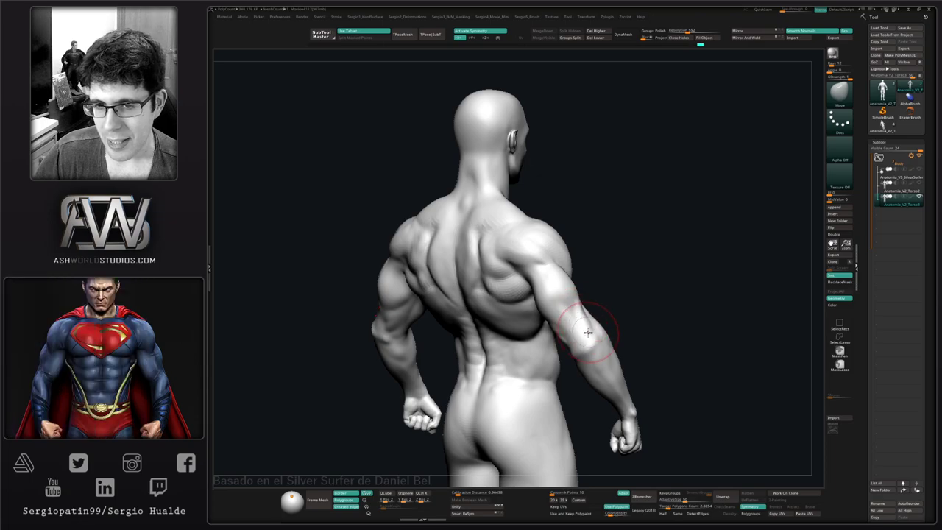
{"action": "mouse_move", "coordinate": [589, 333]}
{"action": "right_mouse_down"}
{"action": "mouse_move", "coordinate": [625, 353]}
{"action": "mouse_move", "coordinate": [588, 345]}
{"action": "right_mouse_up"}
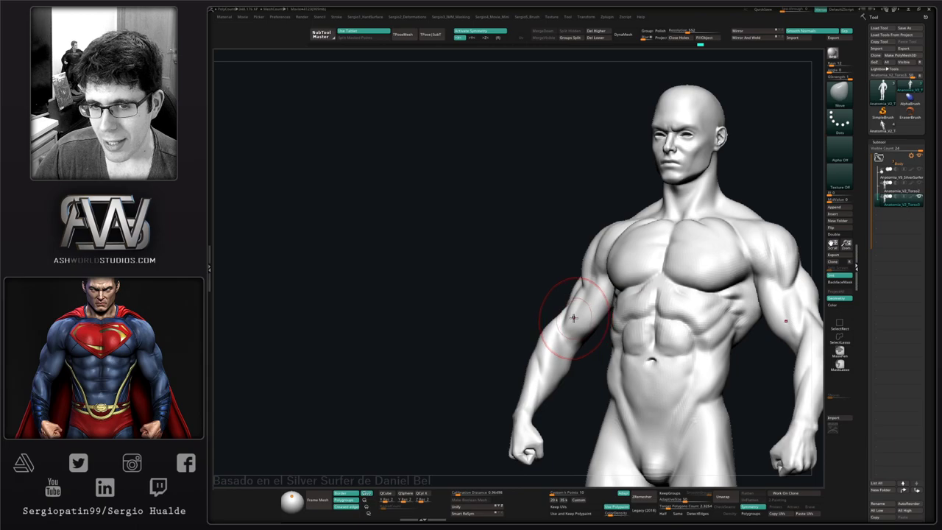
{"action": "mouse_move", "coordinate": [585, 331]}
{"action": "right_mouse_down"}
{"action": "mouse_move", "coordinate": [578, 339]}
{"action": "mouse_move", "coordinate": [571, 315]}
{"action": "right_mouse_up"}
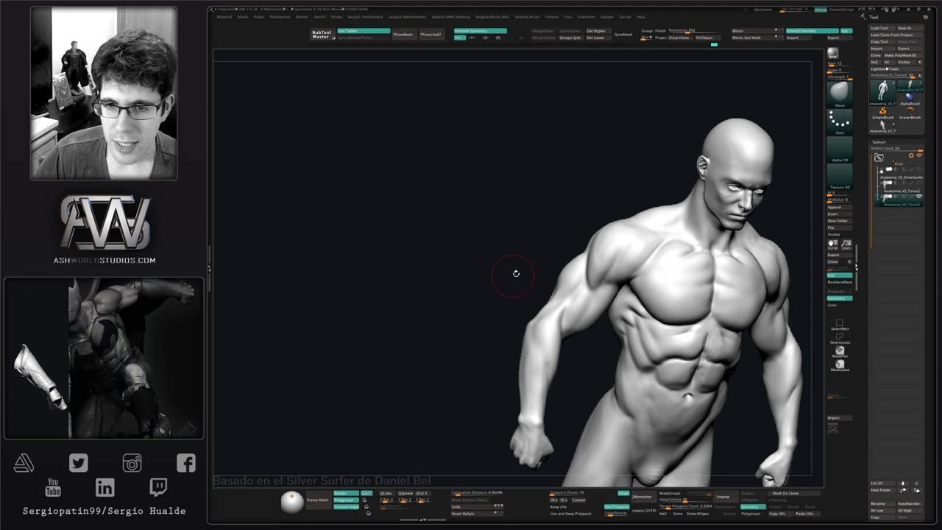
{"action": "left_click_drag", "start_coordinate": [492, 248], "coordinate": [556, 288]}
{"action": "right_click_drag", "start_coordinate": [556, 290], "coordinate": [558, 320]}
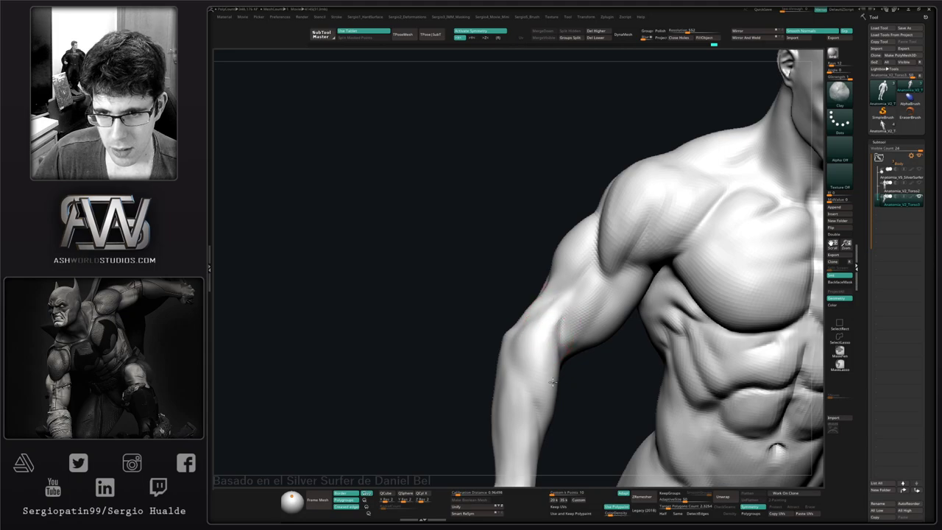
{"action": "mouse_move", "coordinate": [555, 322]}
{"action": "left_mouse_down", "text": "shift"}
{"action": "mouse_move", "coordinate": [537, 341]}
{"action": "mouse_move", "coordinate": [549, 336]}
{"action": "left_mouse_up", "text": "shift"}
{"action": "right_click_drag", "start_coordinate": [538, 396], "coordinate": [547, 333]}
{"action": "mouse_move", "coordinate": [547, 333]}
{"action": "left_mouse_down"}
{"action": "mouse_move", "coordinate": [551, 393]}
{"action": "mouse_move", "coordinate": [553, 376]}
{"action": "left_mouse_up"}
{"action": "right_click_drag", "start_coordinate": [553, 376], "coordinate": [544, 338]}
{"action": "right_click_drag", "start_coordinate": [552, 396], "coordinate": [535, 358]}
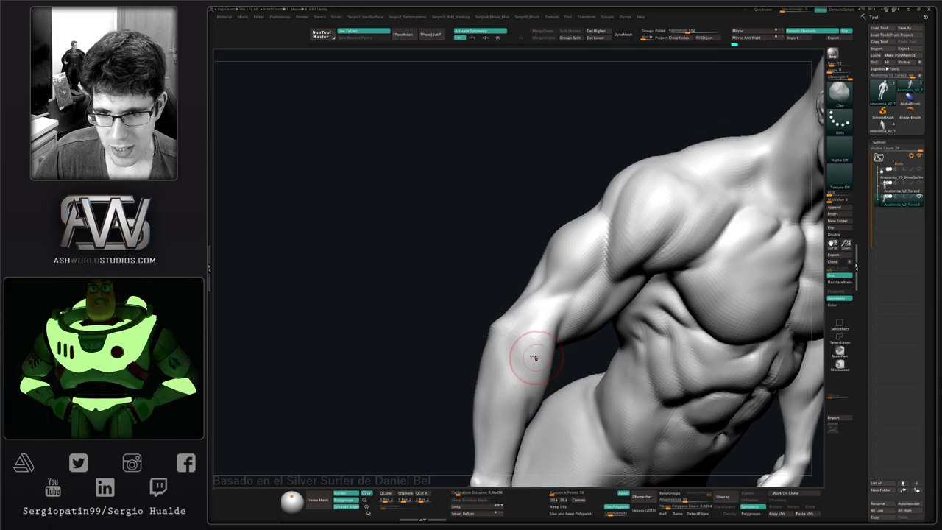
- Mask the elbow and inner upper forearm with a lasso mask and select the Move brush
{"action": "right_click_drag", "start_coordinate": [532, 321], "coordinate": [526, 339]}
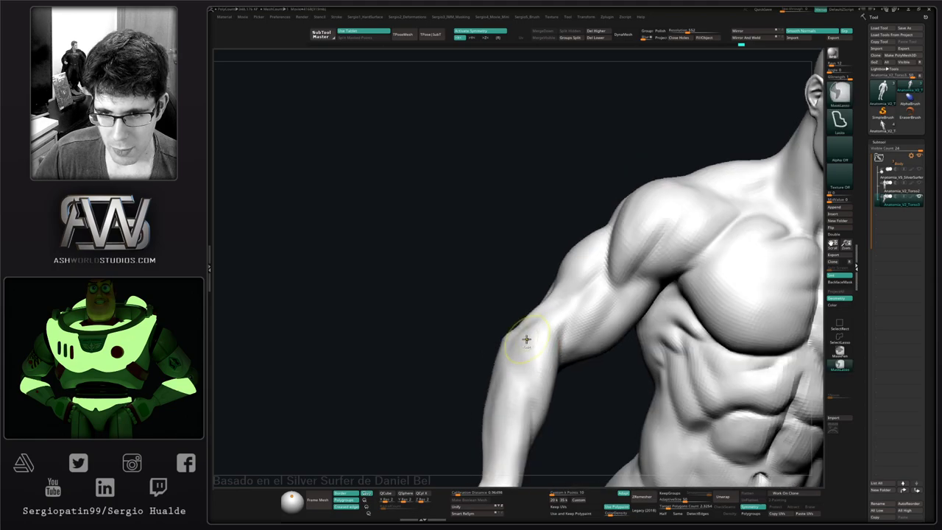
{"action": "right_click_drag", "start_coordinate": [537, 413], "coordinate": [536, 356]}
{"action": "mouse_move", "coordinate": [549, 427]}
{"action": "right_mouse_down"}
{"action": "mouse_move", "coordinate": [541, 343]}
{"action": "mouse_move", "coordinate": [564, 326]}
{"action": "mouse_move", "coordinate": [592, 321]}
{"action": "mouse_move", "coordinate": [594, 330]}
{"action": "right_mouse_up"}
{"action": "key", "text": "b"}
{"action": "key", "text": "m"}
{"action": "key", "text": "v"}
{"action": "mouse_move", "coordinate": [611, 340]}
{"action": "left_mouse_down", "text": "ctrl"}
{"action": "mouse_move", "coordinate": [618, 210]}
{"action": "mouse_move", "coordinate": [547, 269]}
{"action": "left_mouse_up", "text": "ctrl"}
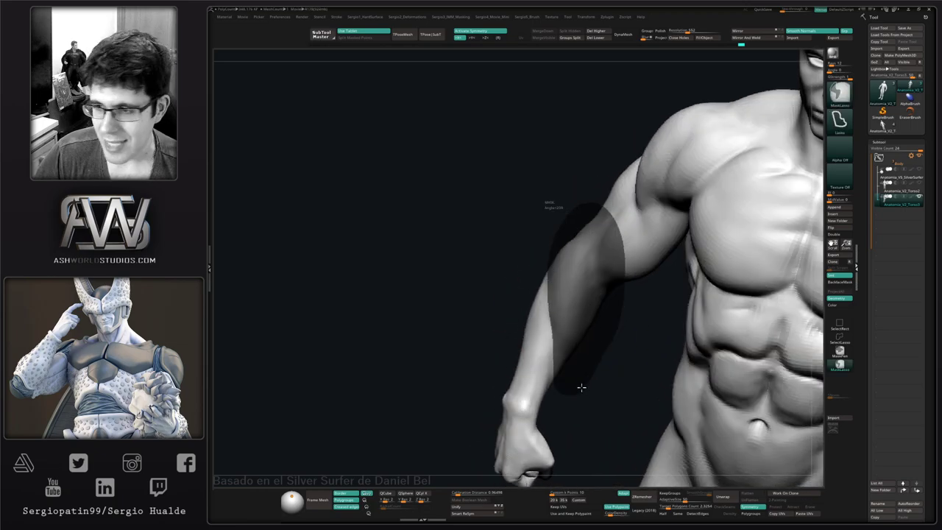
{"action": "left_click_drag", "start_coordinate": [581, 387], "coordinate": [586, 382], "text": "ctrl"}
- Reshape the unmasked forearm with the Move brush, checking it from front and back, and clear the mask
{"action": "right_click_drag", "start_coordinate": [566, 415], "coordinate": [526, 290]}
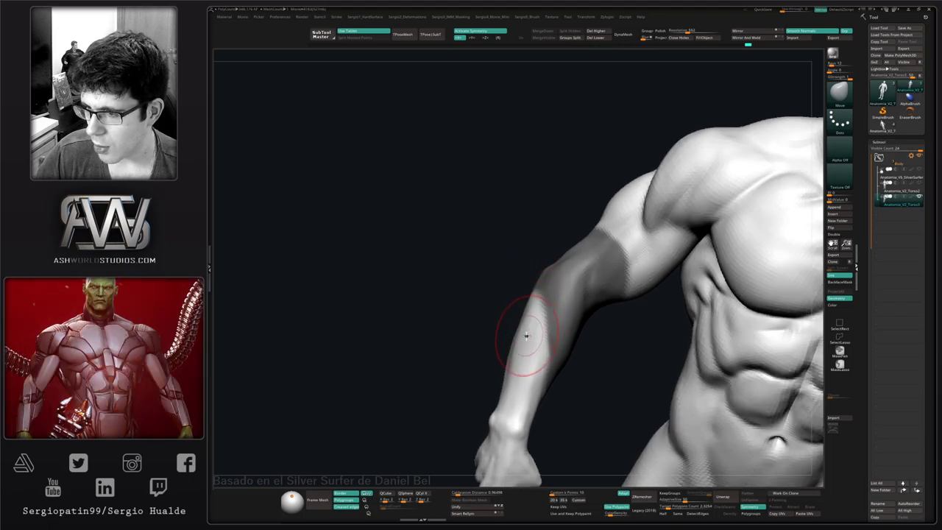
{"action": "mouse_move", "coordinate": [522, 336]}
{"action": "right_mouse_down"}
{"action": "mouse_move", "coordinate": [557, 346]}
{"action": "mouse_move", "coordinate": [517, 324]}
{"action": "mouse_move", "coordinate": [587, 336]}
{"action": "mouse_move", "coordinate": [570, 293]}
{"action": "right_mouse_up"}
{"action": "key", "text": "ctrl"}
{"action": "left_click_drag", "start_coordinate": [463, 393], "coordinate": [446, 268], "text": "ctrl"}
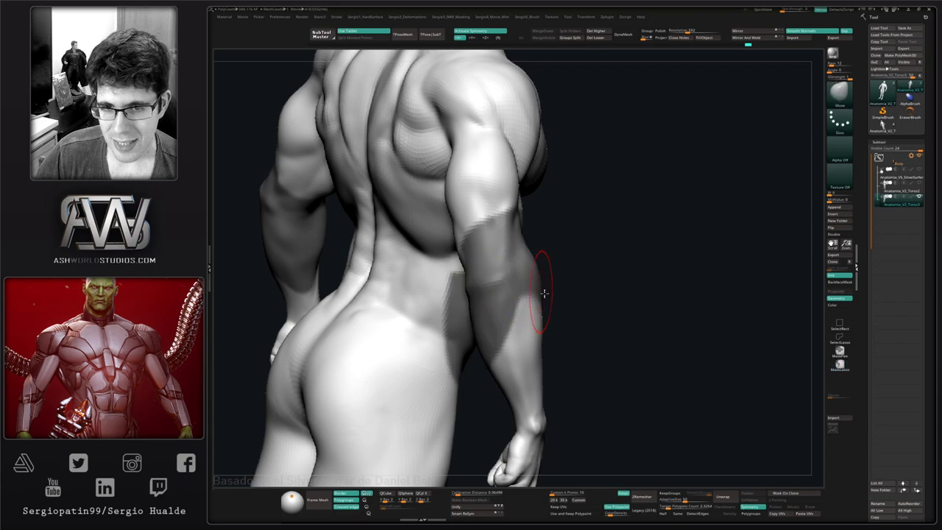
{"action": "mouse_move", "coordinate": [548, 296]}
{"action": "right_mouse_down"}
{"action": "mouse_move", "coordinate": [578, 319]}
{"action": "mouse_move", "coordinate": [633, 320]}
{"action": "right_mouse_up"}
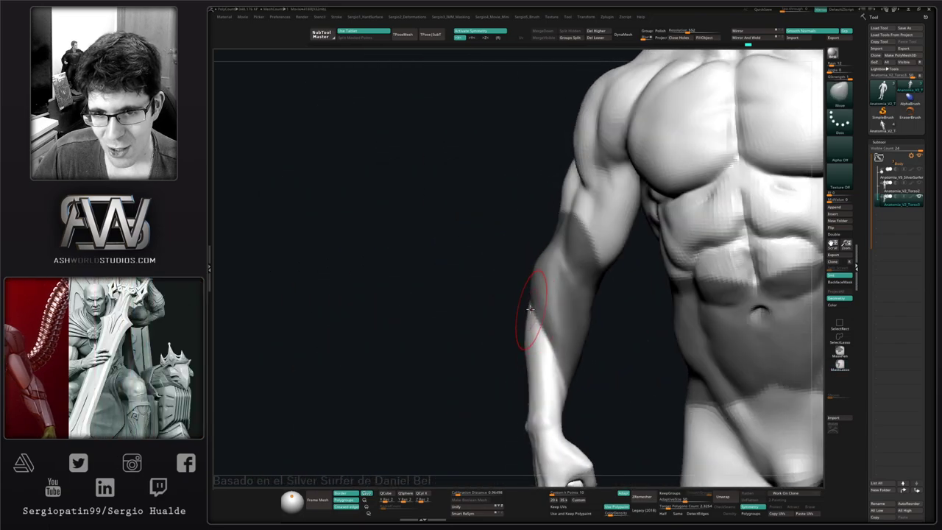
{"action": "mouse_move", "coordinate": [524, 337]}
{"action": "right_mouse_down"}
{"action": "mouse_move", "coordinate": [586, 349]}
{"action": "mouse_move", "coordinate": [522, 310]}
{"action": "mouse_move", "coordinate": [547, 326]}
{"action": "mouse_move", "coordinate": [561, 320]}
{"action": "mouse_move", "coordinate": [507, 322]}
{"action": "mouse_move", "coordinate": [527, 334]}
{"action": "mouse_move", "coordinate": [530, 446]}
{"action": "mouse_move", "coordinate": [528, 390]}
{"action": "mouse_move", "coordinate": [542, 400]}
{"action": "mouse_move", "coordinate": [519, 328]}
{"action": "right_mouse_up"}
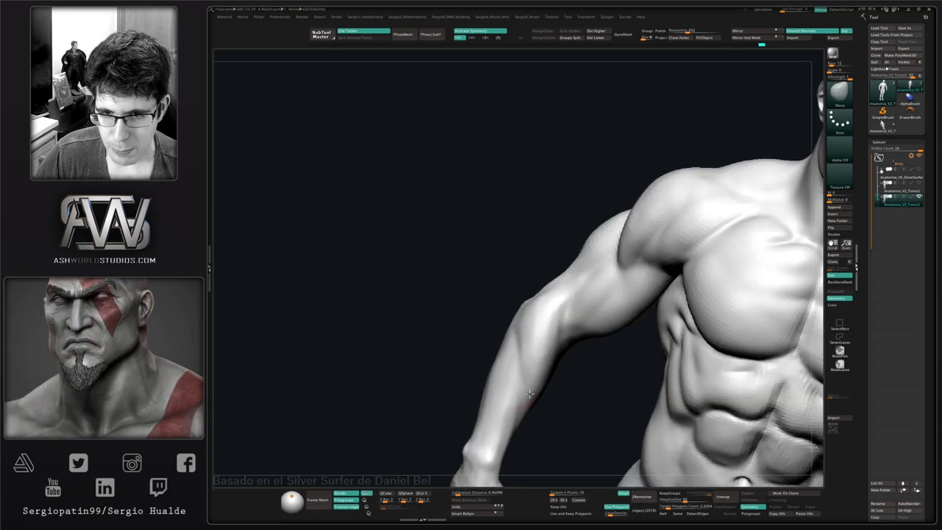
- Carve the muscle separation on the upper forearm with the DamStandard brush and soften it
{"action": "right_click_drag", "start_coordinate": [529, 394], "coordinate": [518, 318]}
{"action": "left_click_drag", "start_coordinate": [521, 318], "coordinate": [519, 342], "text": "shift"}
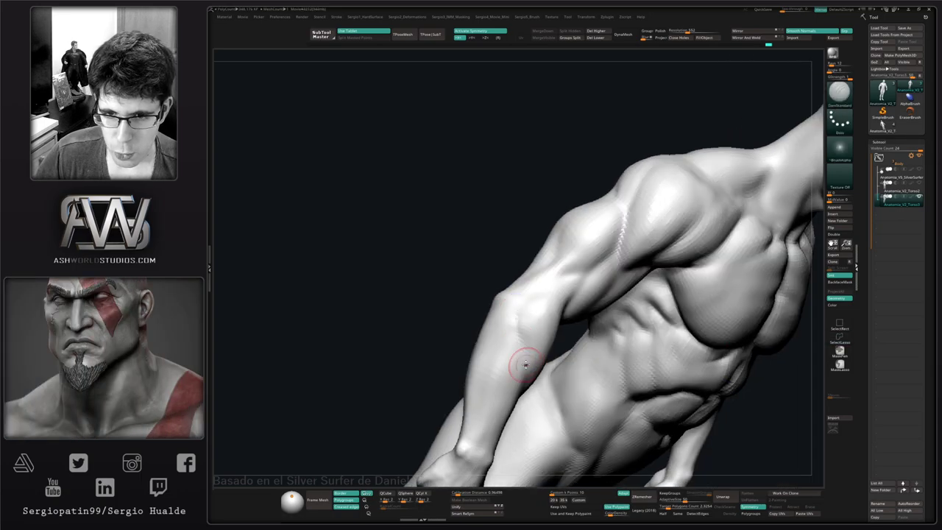
{"action": "mouse_move", "coordinate": [526, 365]}
{"action": "right_mouse_down"}
{"action": "mouse_move", "coordinate": [524, 315]}
{"action": "mouse_move", "coordinate": [546, 308]}
{"action": "mouse_move", "coordinate": [522, 363]}
{"action": "mouse_move", "coordinate": [538, 369]}
{"action": "right_mouse_up"}
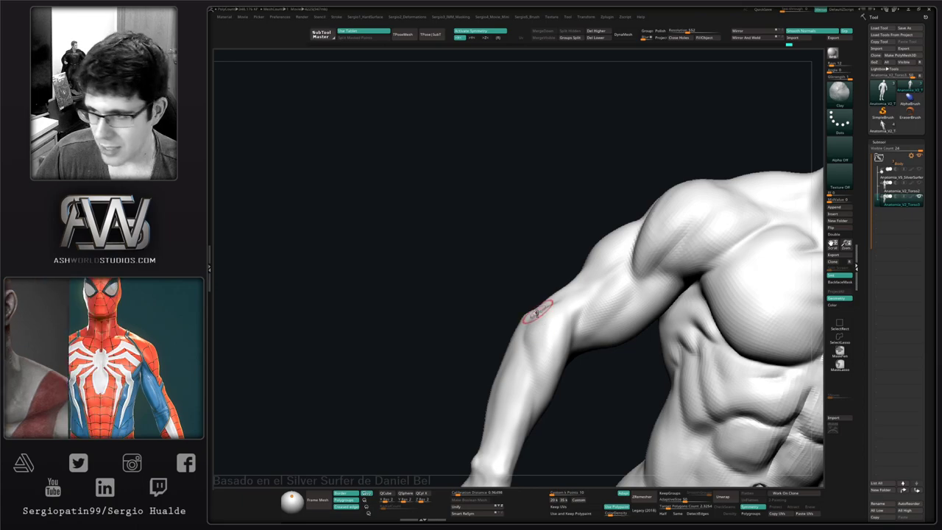
- Add volume to the outer forearm below the elbow with the Clay brush, alternating with smoothing strokes
{"action": "right_click_drag", "start_coordinate": [537, 315], "coordinate": [562, 310]}
{"action": "left_click_drag", "start_coordinate": [559, 352], "coordinate": [559, 374], "text": "shift"}
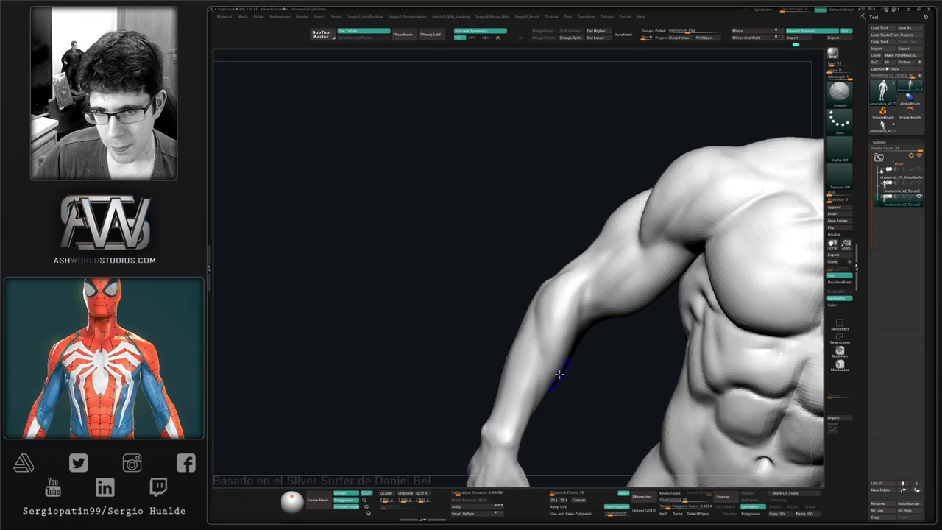
{"action": "right_click_drag", "start_coordinate": [564, 343], "coordinate": [565, 315]}
{"action": "left_click_drag", "start_coordinate": [564, 315], "coordinate": [561, 329], "text": "shift"}
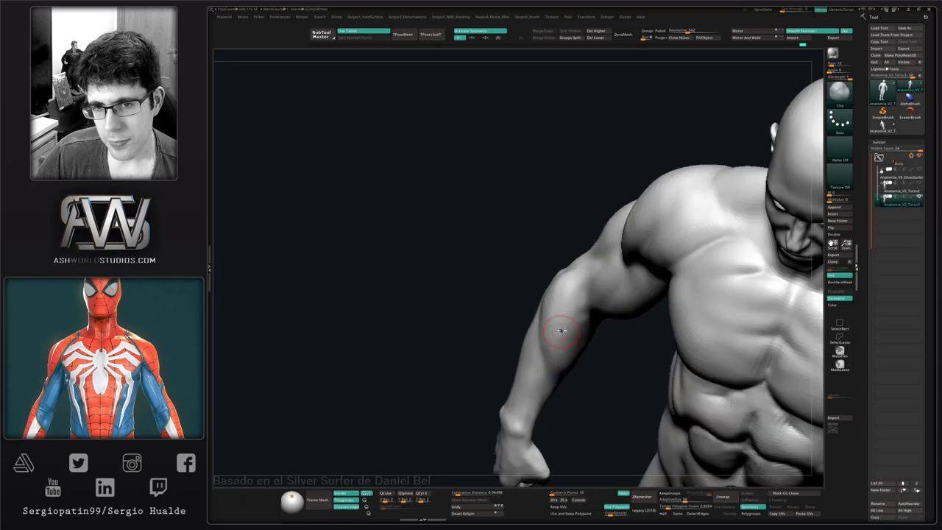
{"action": "right_click_drag", "start_coordinate": [561, 328], "coordinate": [577, 280]}
{"action": "right_click_drag", "start_coordinate": [546, 323], "coordinate": [567, 320]}
{"action": "left_click_drag", "start_coordinate": [541, 298], "coordinate": [532, 284], "text": "shift"}
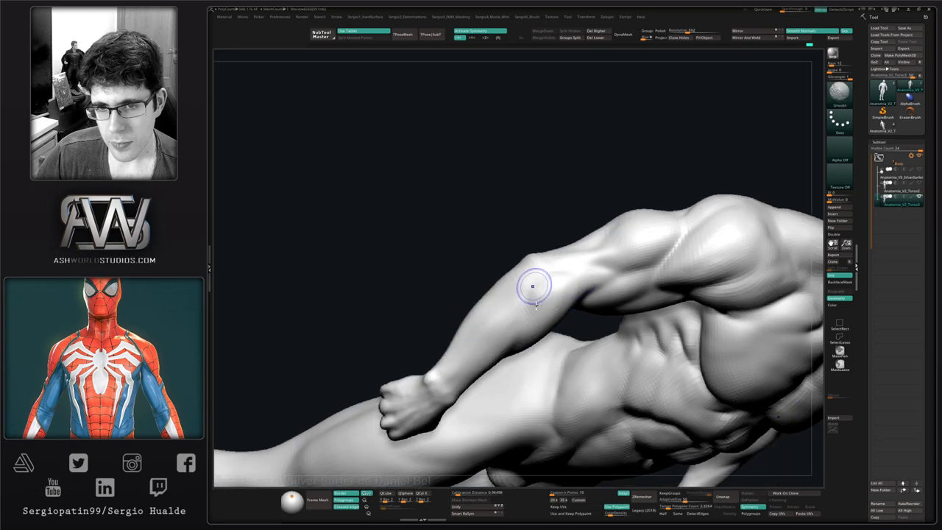
{"action": "mouse_move", "coordinate": [545, 299]}
{"action": "right_mouse_down", "text": "ctrl"}
{"action": "mouse_move", "coordinate": [516, 291]}
{"action": "mouse_move", "coordinate": [519, 333]}
{"action": "mouse_move", "coordinate": [553, 326]}
{"action": "mouse_move", "coordinate": [529, 301]}
{"action": "right_mouse_up", "text": "ctrl"}
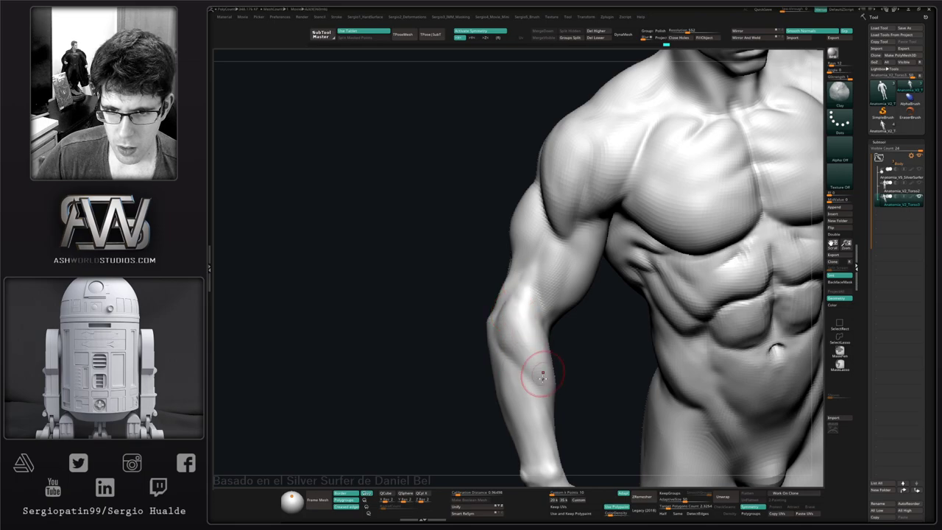
- Sculpt the forearm muscles from the elbow towards the wrist in front view with the Clay brush and smooth them
{"action": "right_click_drag", "start_coordinate": [541, 376], "coordinate": [500, 283]}
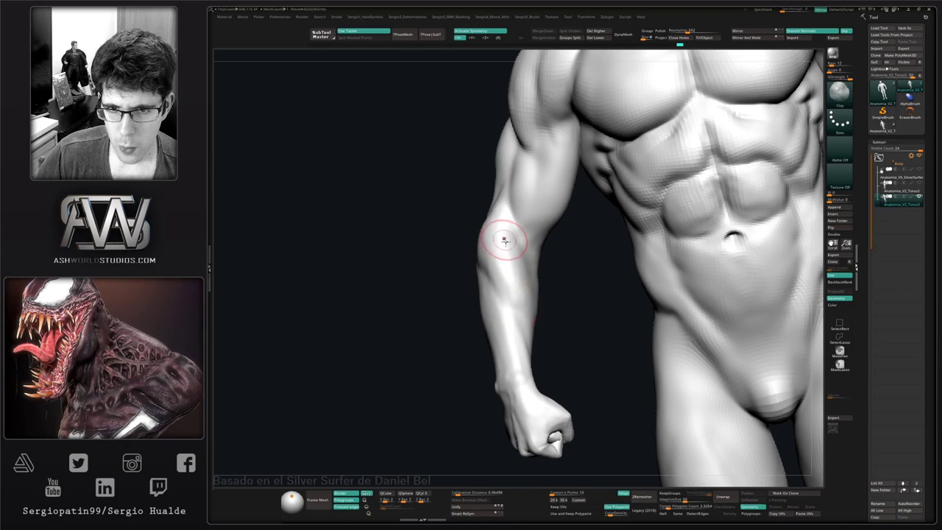
{"action": "right_click_drag", "start_coordinate": [520, 312], "coordinate": [519, 285]}
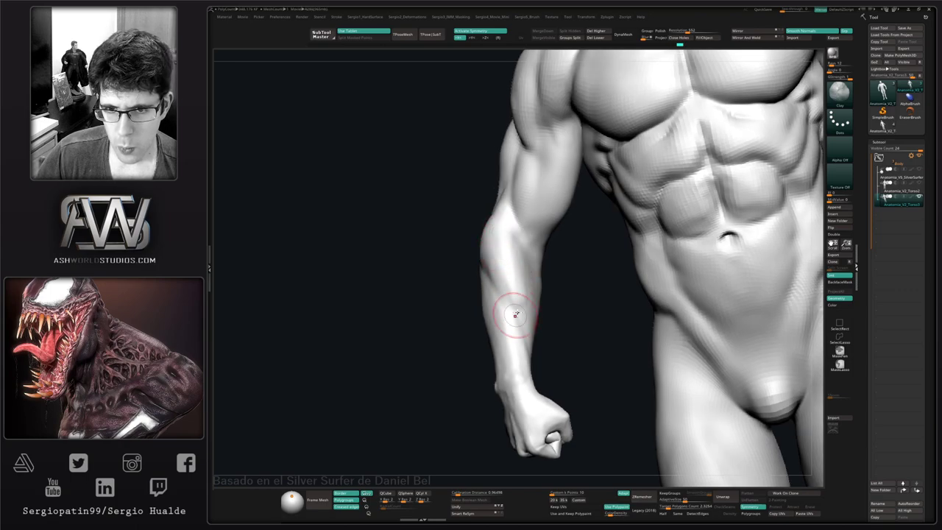
{"action": "right_click_drag", "start_coordinate": [530, 326], "coordinate": [533, 277]}
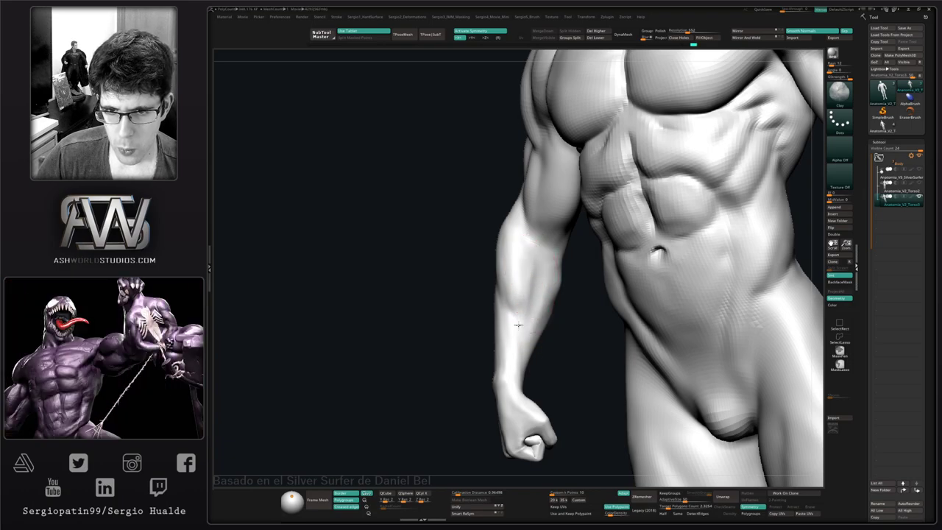
{"action": "right_click_drag", "start_coordinate": [513, 308], "coordinate": [512, 242]}
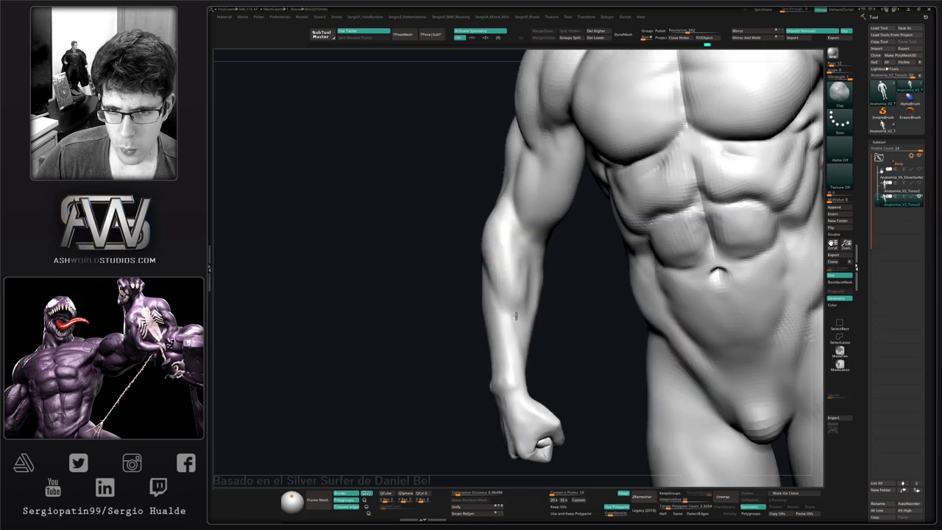
{"action": "right_click_drag", "start_coordinate": [525, 324], "coordinate": [528, 267]}
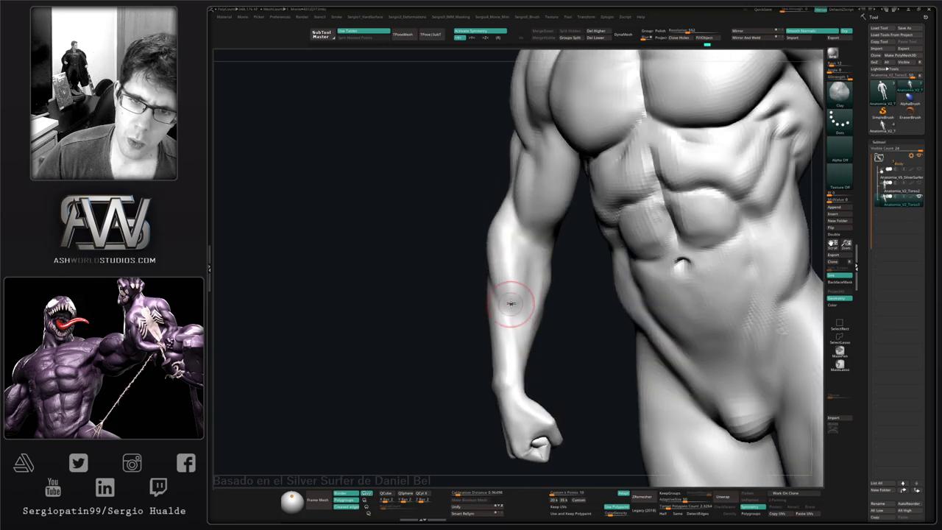
{"action": "mouse_move", "coordinate": [511, 304]}
{"action": "left_mouse_down", "text": "shift"}
{"action": "mouse_move", "coordinate": [510, 254]}
{"action": "mouse_move", "coordinate": [496, 309]}
{"action": "left_mouse_up", "text": "shift"}
{"action": "mouse_move", "coordinate": [534, 323]}
{"action": "right_mouse_down"}
{"action": "mouse_move", "coordinate": [578, 321]}
{"action": "mouse_move", "coordinate": [523, 328]}
{"action": "right_mouse_up"}
{"action": "key", "text": "d"}
{"action": "key", "text": "d"}
{"action": "key", "text": "d"}
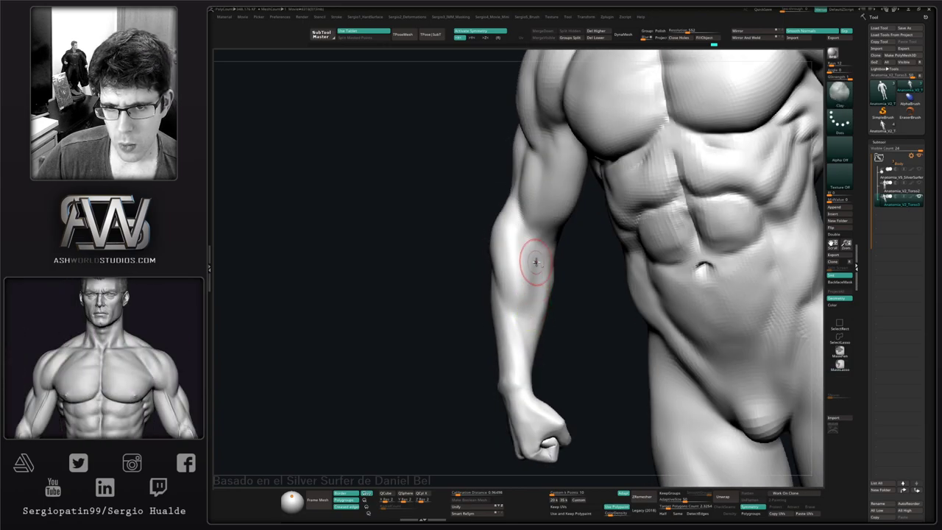
- Refine the transition between the biceps and the inner forearm at the elbow with Clay and smoothing strokes
{"action": "right_click_drag", "start_coordinate": [535, 274], "coordinate": [522, 302], "text": "alt"}
{"action": "right_click_drag", "start_coordinate": [542, 299], "coordinate": [524, 297]}
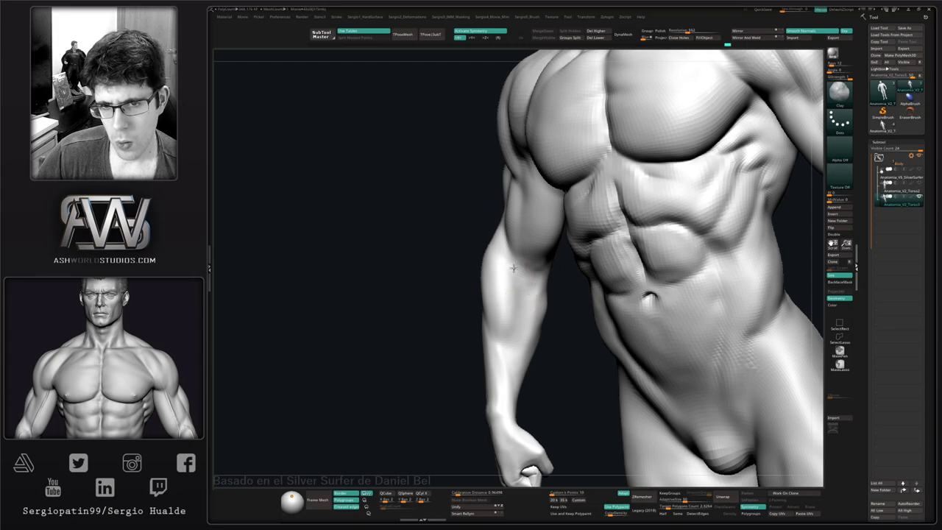
{"action": "right_click_drag", "start_coordinate": [521, 266], "coordinate": [523, 251]}
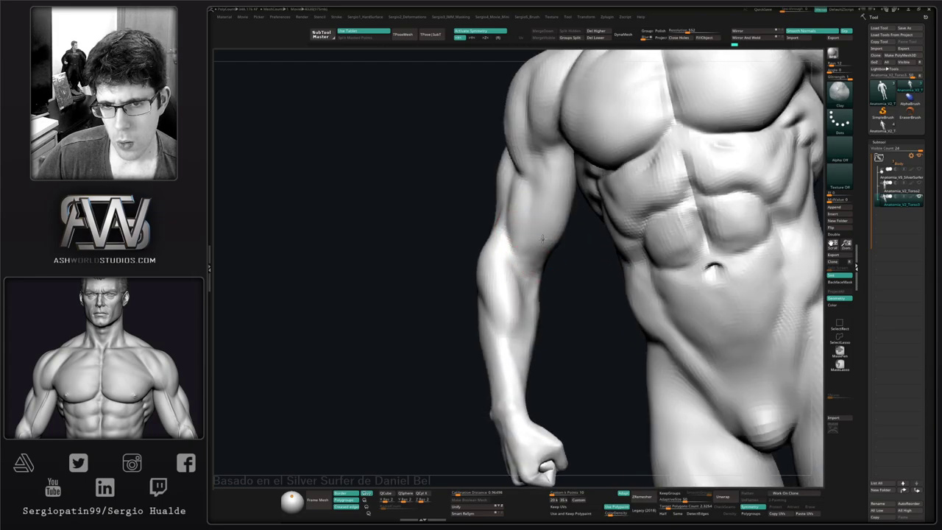
{"action": "mouse_move", "coordinate": [551, 265]}
{"action": "right_mouse_down"}
{"action": "mouse_move", "coordinate": [537, 248]}
{"action": "mouse_move", "coordinate": [544, 223]}
{"action": "mouse_move", "coordinate": [542, 297]}
{"action": "mouse_move", "coordinate": [501, 269]}
{"action": "right_mouse_up"}
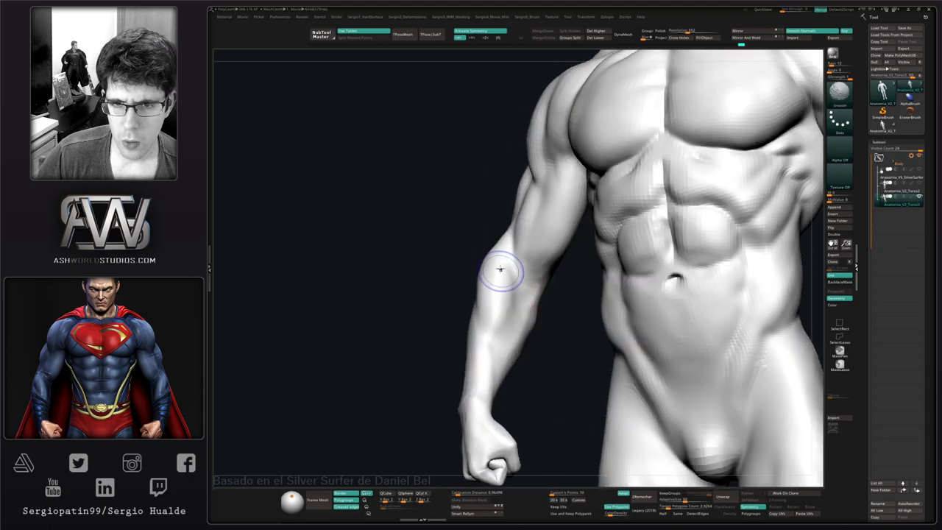
{"action": "mouse_move", "coordinate": [507, 301]}
{"action": "right_mouse_down"}
{"action": "mouse_move", "coordinate": [497, 317]}
{"action": "mouse_move", "coordinate": [463, 293]}
{"action": "right_mouse_up"}
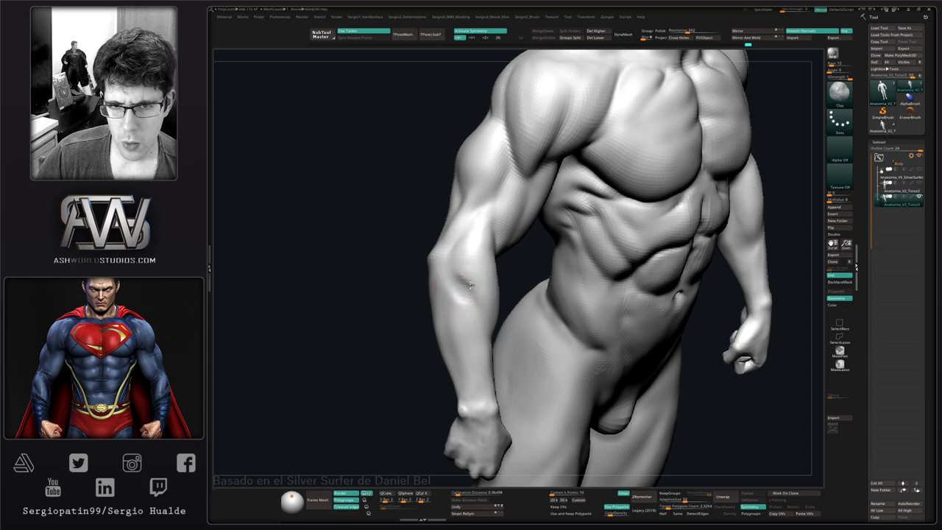
{"action": "key", "text": "shift"}
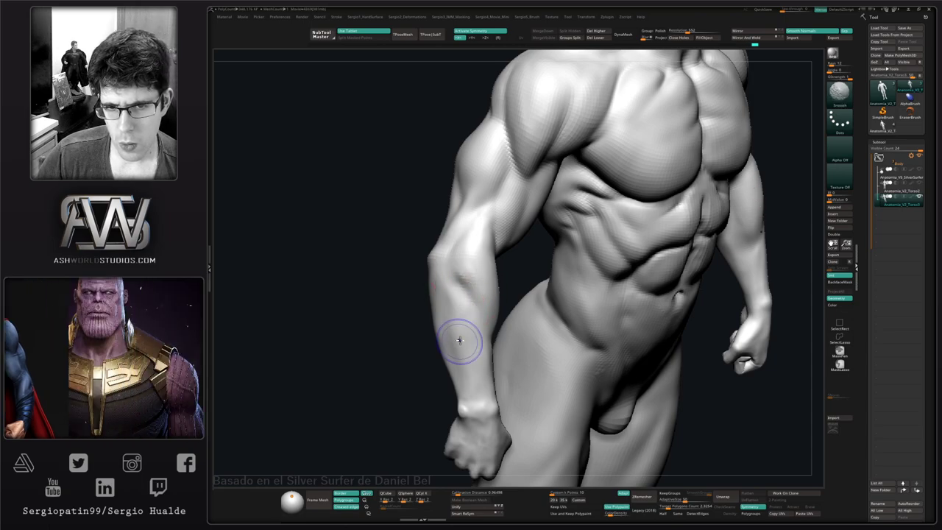
- Refine the lower forearm and the back of the elbow with Clay and smoothing strokes from front, side and back
{"action": "mouse_move", "coordinate": [463, 265]}
{"action": "right_mouse_down"}
{"action": "mouse_move", "coordinate": [485, 336]}
{"action": "mouse_move", "coordinate": [483, 317]}
{"action": "mouse_move", "coordinate": [511, 327]}
{"action": "mouse_move", "coordinate": [508, 308]}
{"action": "right_mouse_up"}
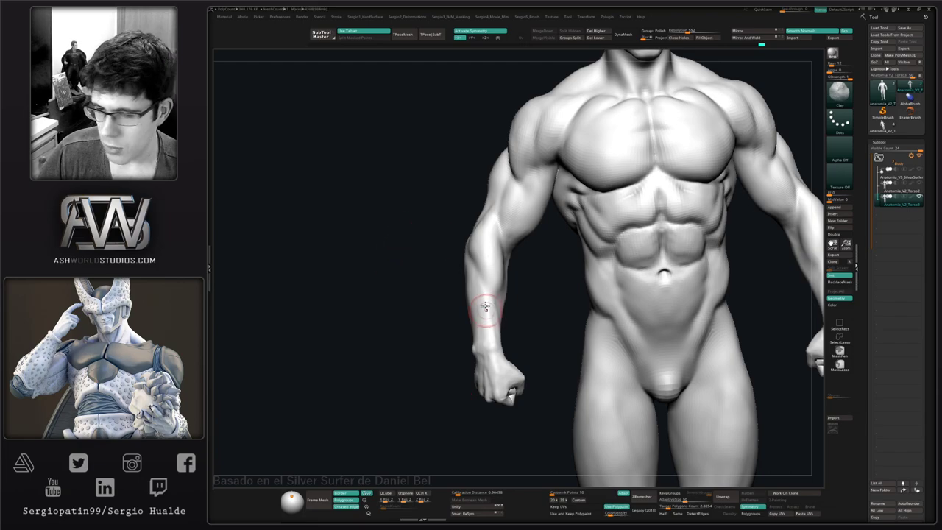
{"action": "mouse_move", "coordinate": [441, 336]}
{"action": "left_mouse_down"}
{"action": "mouse_move", "coordinate": [499, 336]}
{"action": "mouse_move", "coordinate": [516, 280]}
{"action": "mouse_move", "coordinate": [493, 293]}
{"action": "left_mouse_up"}
{"action": "key", "text": "d"}
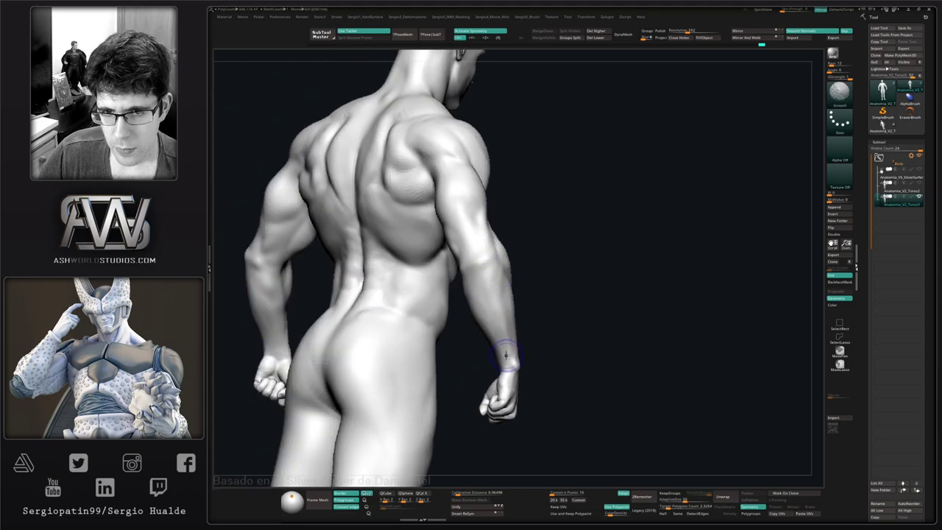
{"action": "left_click_drag", "start_coordinate": [511, 368], "coordinate": [463, 337]}
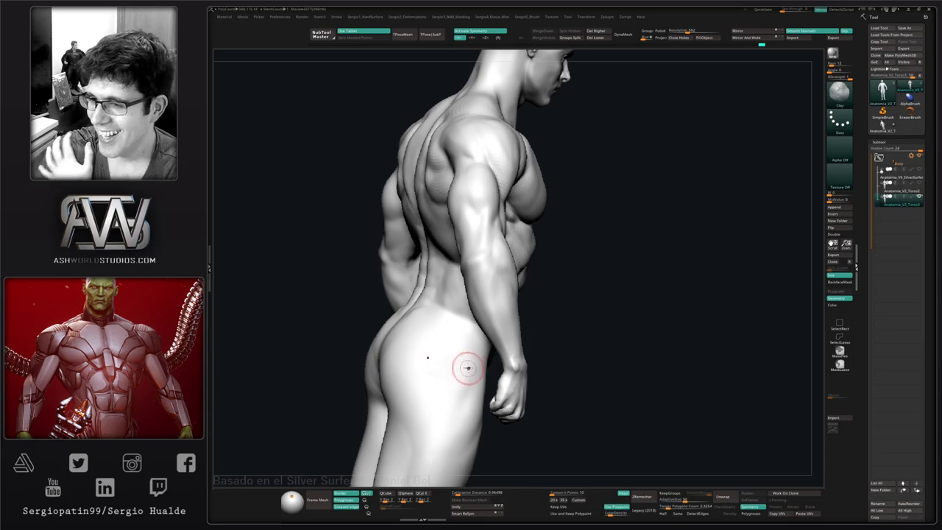
{"action": "mouse_move", "coordinate": [471, 356]}
{"action": "right_mouse_down"}
{"action": "mouse_move", "coordinate": [497, 317]}
{"action": "mouse_move", "coordinate": [500, 281]}
{"action": "right_mouse_up"}
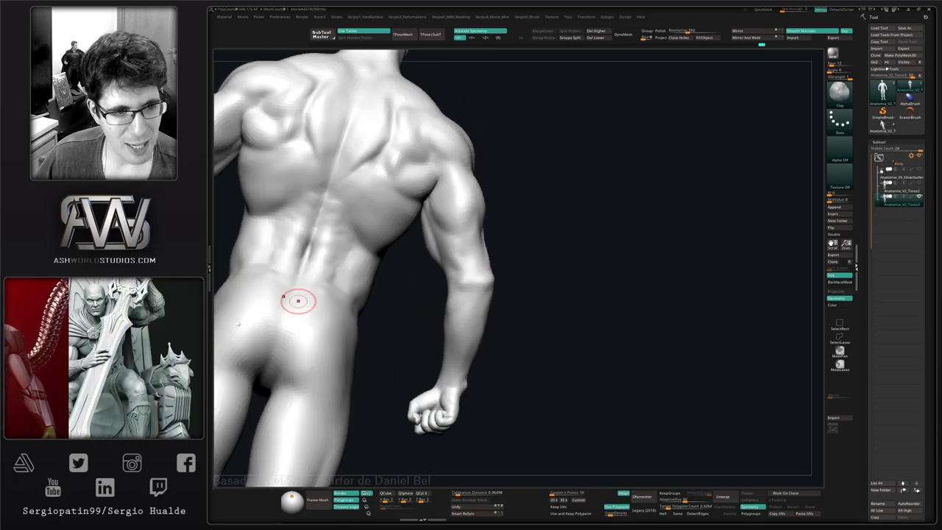
- Isolate both forearms by hiding the rest of the body
{"action": "right_click_drag", "start_coordinate": [326, 322], "coordinate": [516, 340]}
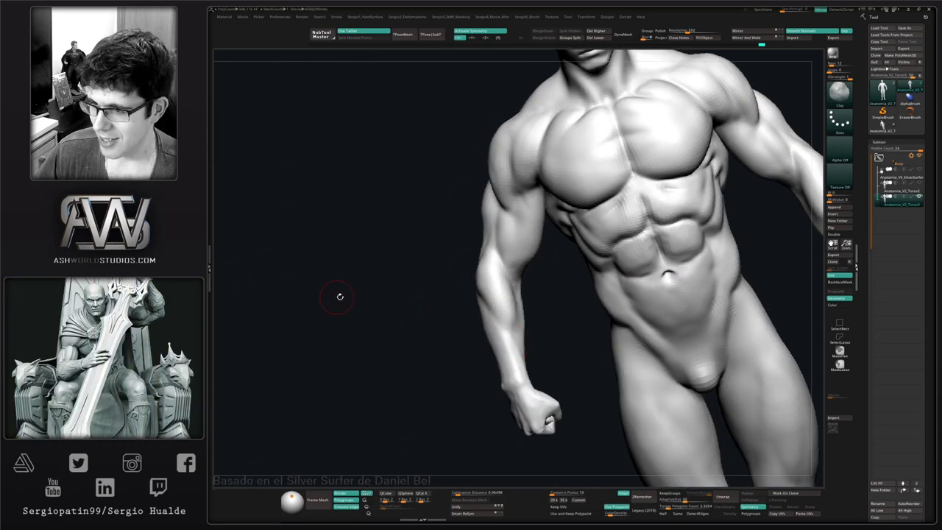
{"action": "mouse_move", "coordinate": [340, 297]}
{"action": "right_mouse_down", "text": "ctrl"}
{"action": "mouse_move", "coordinate": [408, 284]}
{"action": "mouse_move", "coordinate": [465, 324]}
{"action": "mouse_move", "coordinate": [452, 313]}
{"action": "right_mouse_up", "text": "ctrl"}
{"action": "mouse_move", "coordinate": [449, 315]}
{"action": "left_mouse_down", "text": "ctrl+shift"}
{"action": "mouse_move", "coordinate": [506, 424]}
{"action": "mouse_move", "coordinate": [531, 383]}
{"action": "mouse_move", "coordinate": [529, 294]}
{"action": "mouse_move", "coordinate": [447, 247]}
{"action": "left_mouse_up", "text": "ctrl+shift"}
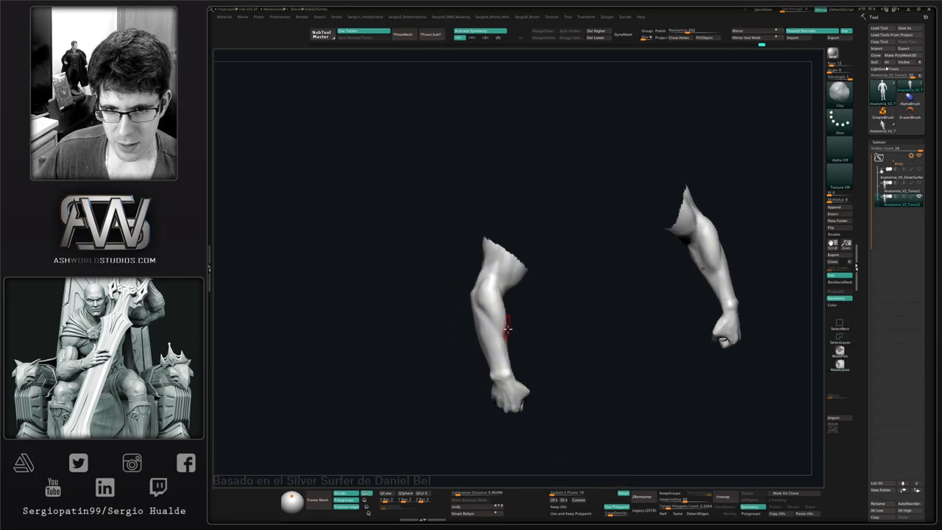
- Reshape the forearm contour from the elbow towards the wrist with the Move brush at different brush sizes
{"action": "right_click_drag", "start_coordinate": [508, 329], "coordinate": [505, 315]}
{"action": "key", "text": "b"}
{"action": "key", "text": "m"}
{"action": "key", "text": "v"}
{"action": "key", "text": "s"}
{"action": "left_click_drag", "start_coordinate": [505, 315], "coordinate": [502, 303]}
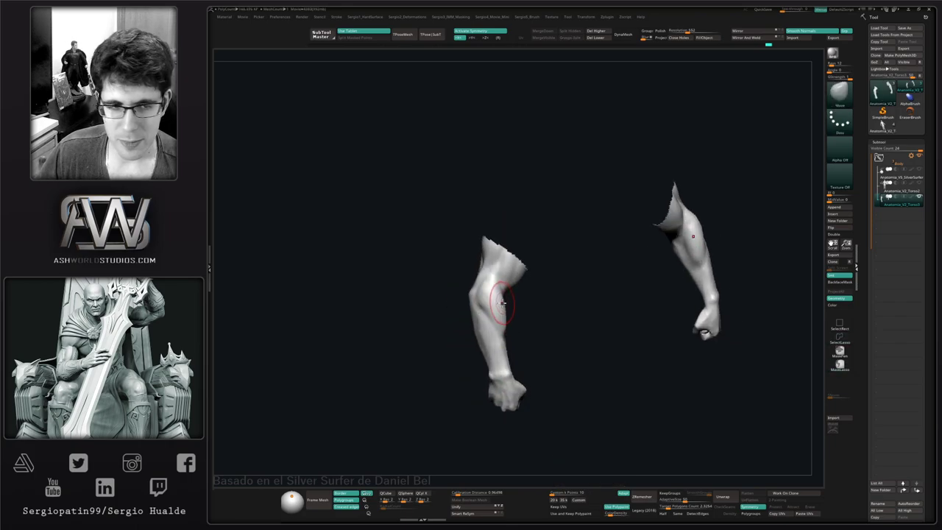
{"action": "right_click_drag", "start_coordinate": [502, 303], "coordinate": [511, 301]}
{"action": "key", "text": "s"}
{"action": "left_click_drag", "start_coordinate": [508, 323], "coordinate": [508, 354]}
{"action": "key", "text": "s"}
{"action": "right_click_drag", "start_coordinate": [507, 354], "coordinate": [503, 384], "text": "ctrl"}
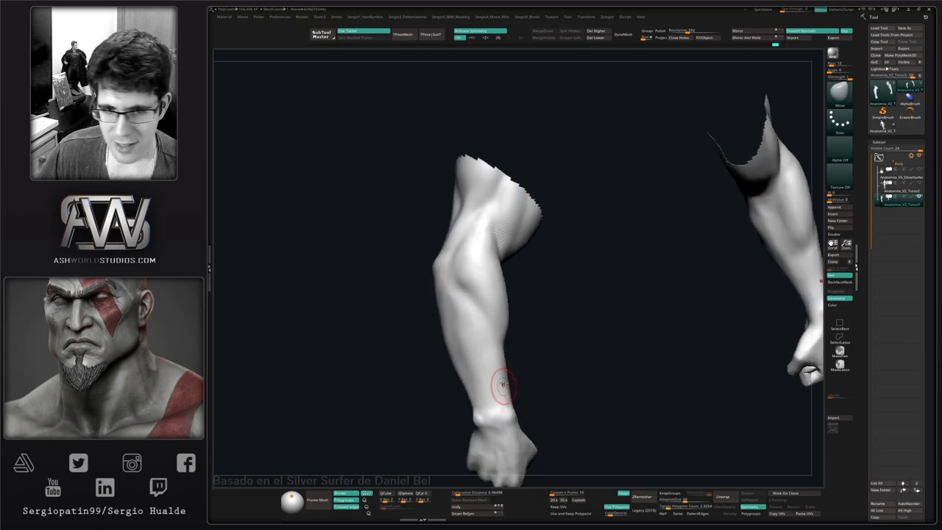
- Build up the outer and back forearm muscles below the elbow with the Clay brush, working from several angles
{"action": "key", "text": "b"}
{"action": "key", "text": "c"}
{"action": "key", "text": "l"}
{"action": "right_click_drag", "start_coordinate": [471, 352], "coordinate": [464, 312], "text": "ctrl"}
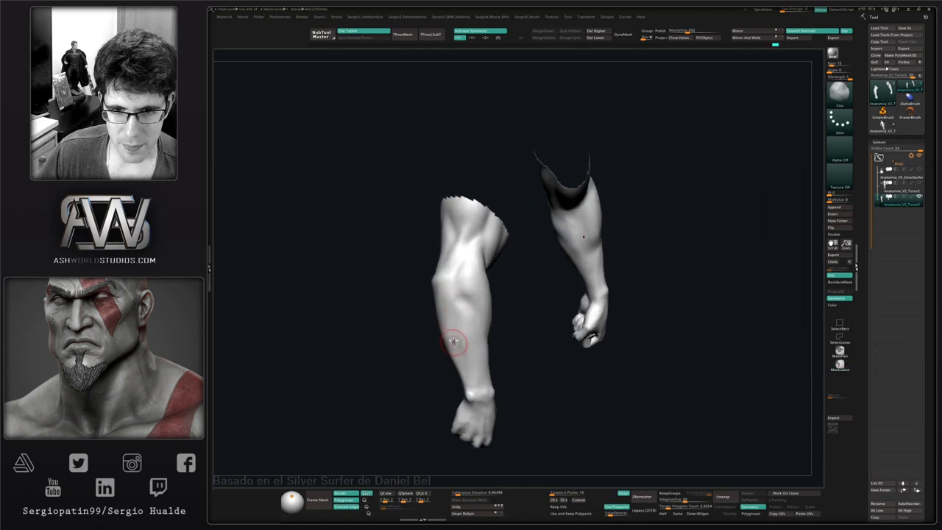
{"action": "mouse_move", "coordinate": [469, 372]}
{"action": "right_mouse_down", "text": "shift"}
{"action": "mouse_move", "coordinate": [463, 311]}
{"action": "mouse_move", "coordinate": [449, 299]}
{"action": "right_mouse_up", "text": "shift"}
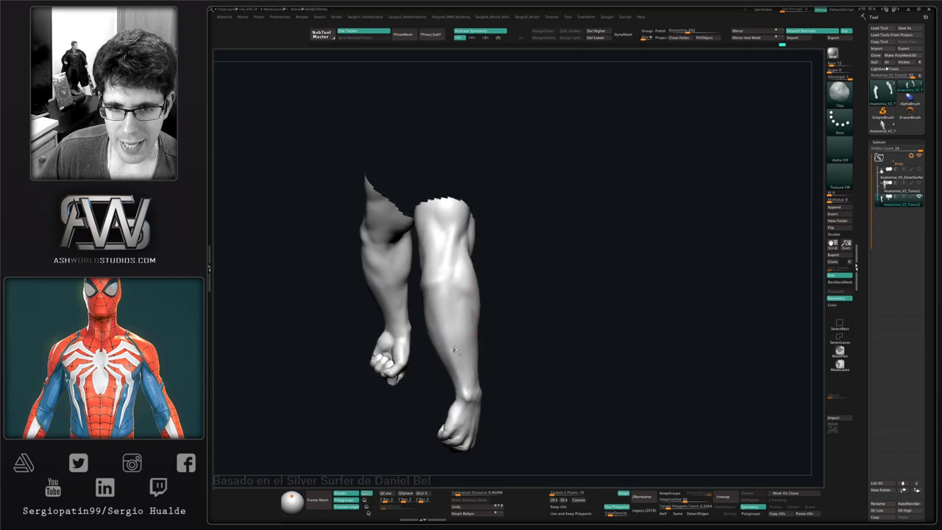
{"action": "right_click_drag", "start_coordinate": [464, 351], "coordinate": [449, 322]}
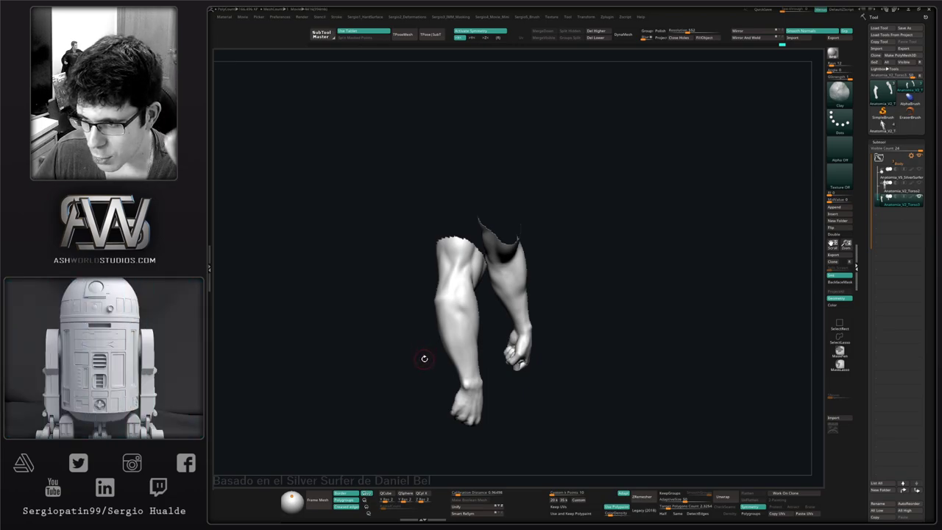
{"action": "right_click_drag", "start_coordinate": [423, 353], "coordinate": [463, 332]}
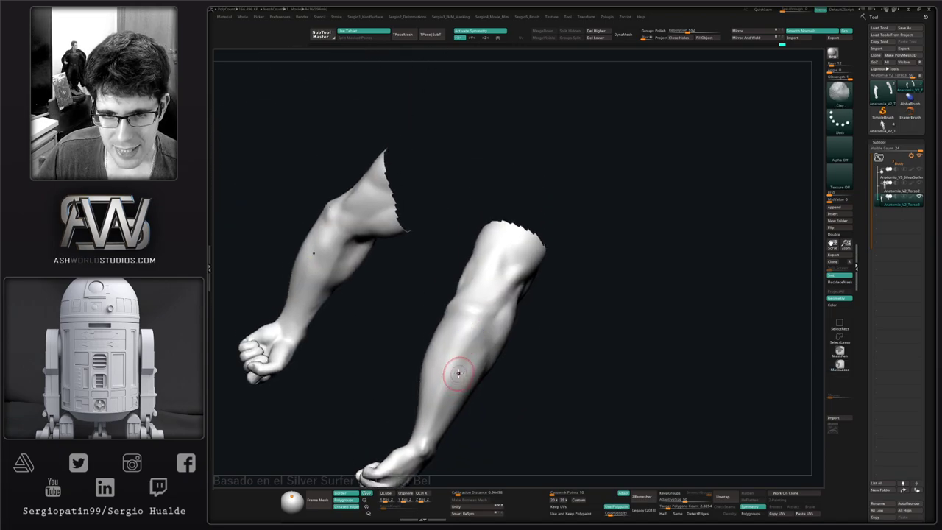
{"action": "right_click_drag", "start_coordinate": [456, 375], "coordinate": [449, 362]}
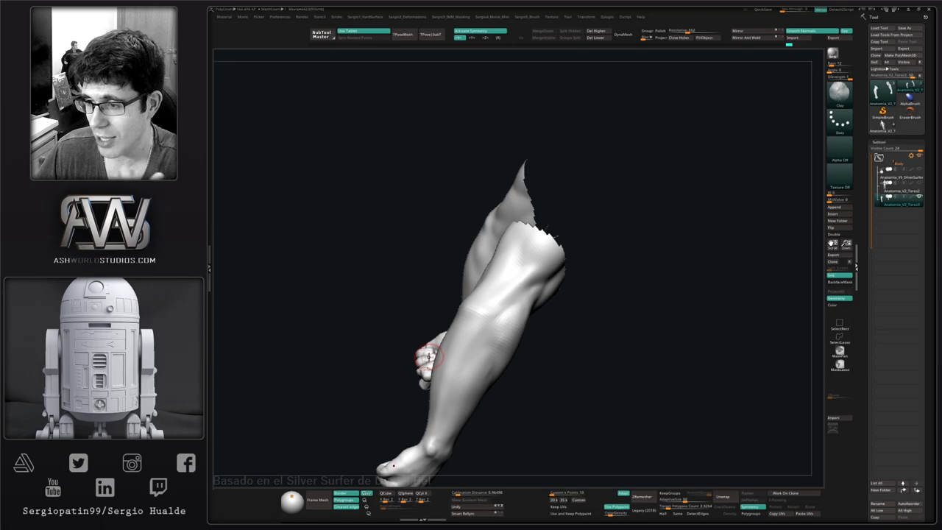
{"action": "right_click_drag", "start_coordinate": [461, 318], "coordinate": [465, 359]}
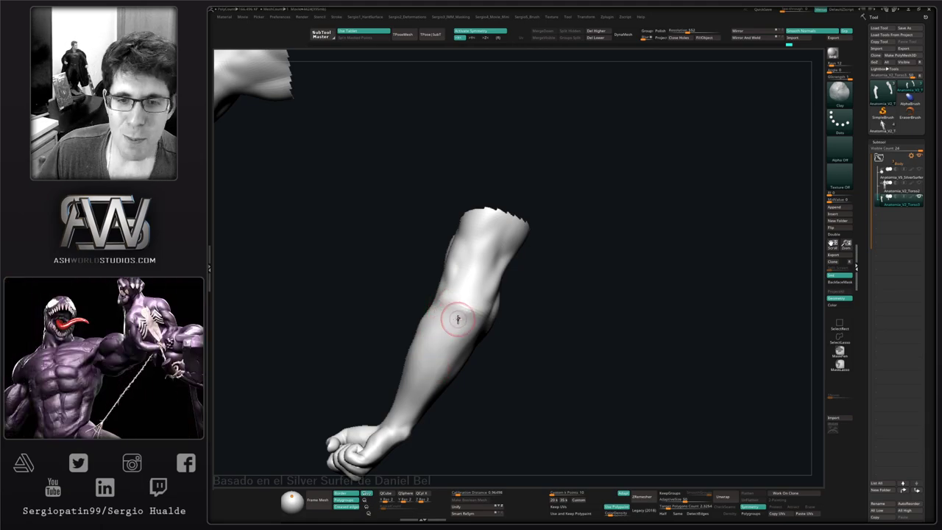
- Sculpt the inner forearm muscles from the elbow crease towards the wrist with Clay strokes
{"action": "left_click_drag", "start_coordinate": [471, 316], "coordinate": [476, 337]}
{"action": "left_click_drag", "start_coordinate": [521, 356], "coordinate": [519, 364]}
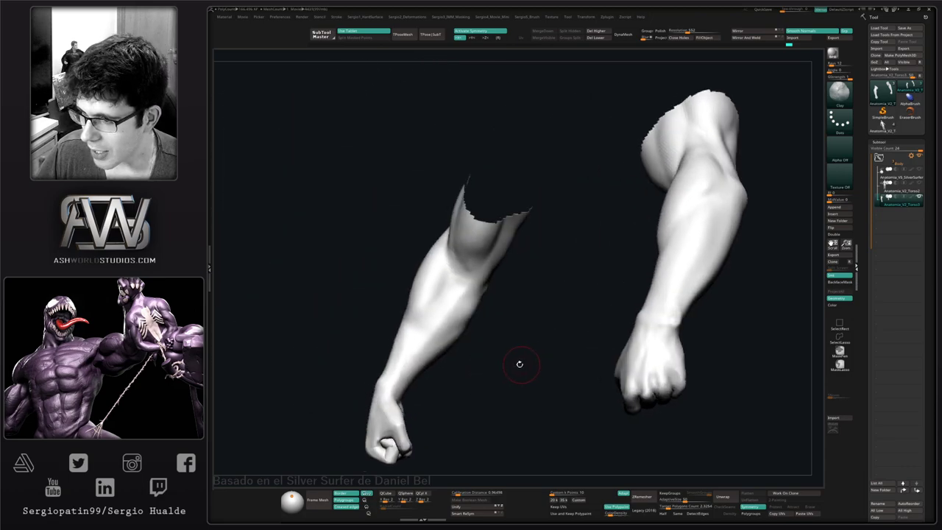
{"action": "left_click_drag", "start_coordinate": [456, 340], "coordinate": [494, 330]}
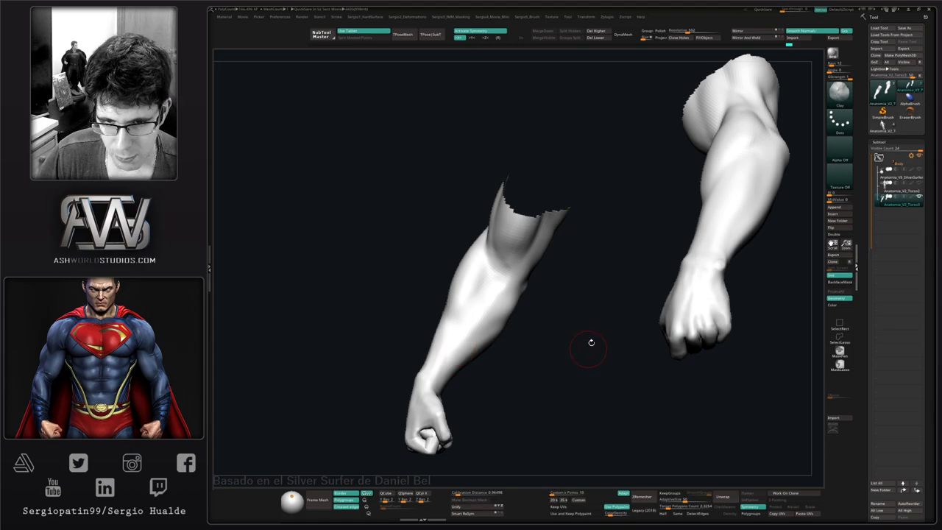
{"action": "left_click_drag", "start_coordinate": [589, 340], "coordinate": [520, 292]}
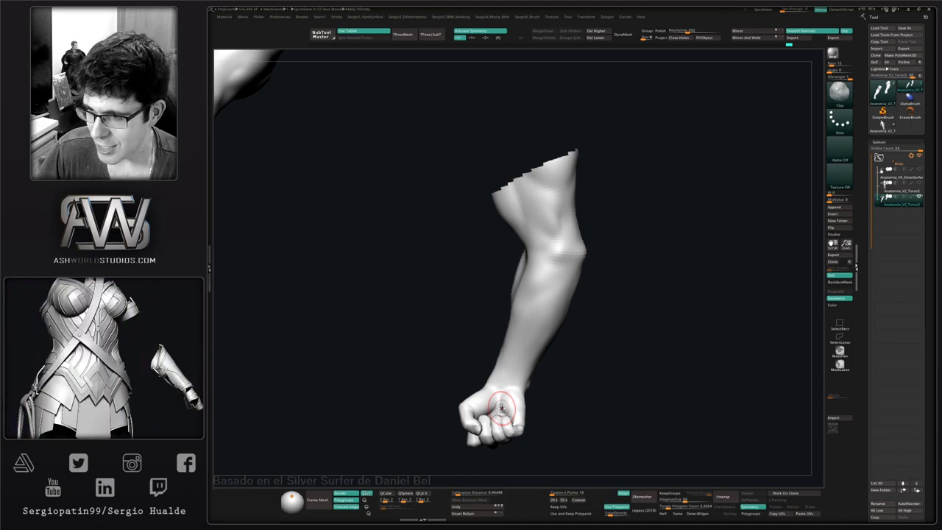
{"action": "mouse_move", "coordinate": [572, 341]}
{"action": "left_mouse_down"}
{"action": "mouse_move", "coordinate": [552, 336]}
{"action": "mouse_move", "coordinate": [562, 282]}
{"action": "mouse_move", "coordinate": [589, 281]}
{"action": "left_mouse_up"}
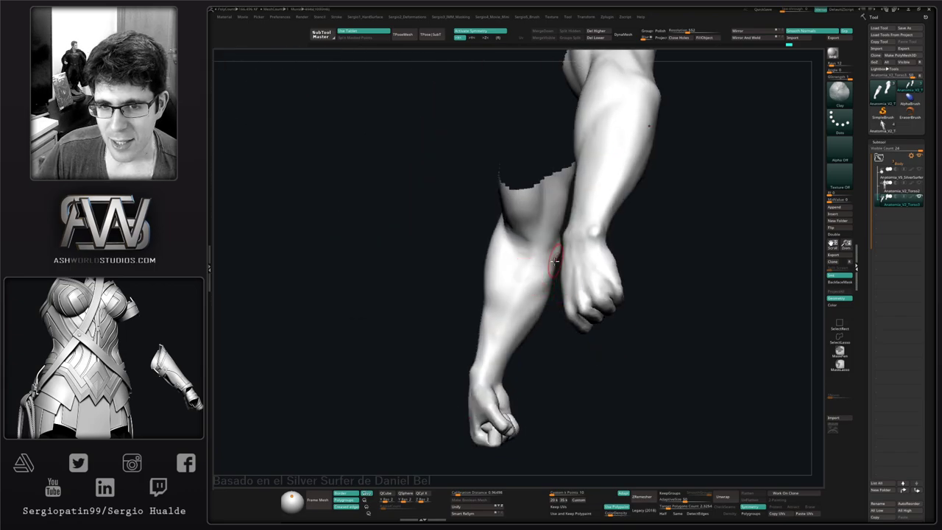
- Rework the inner forearm below the elbow crease with Clay and smoothing strokes, undoing the unwanted ones
{"action": "key", "text": "ctrl+z"}
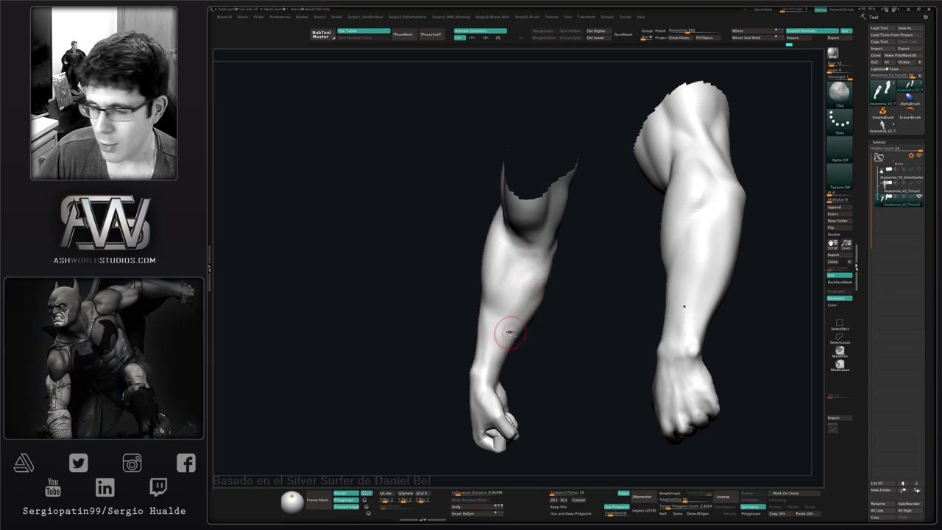
{"action": "key", "text": "ctrl+z"}
{"action": "key", "text": "ctrl+z"}
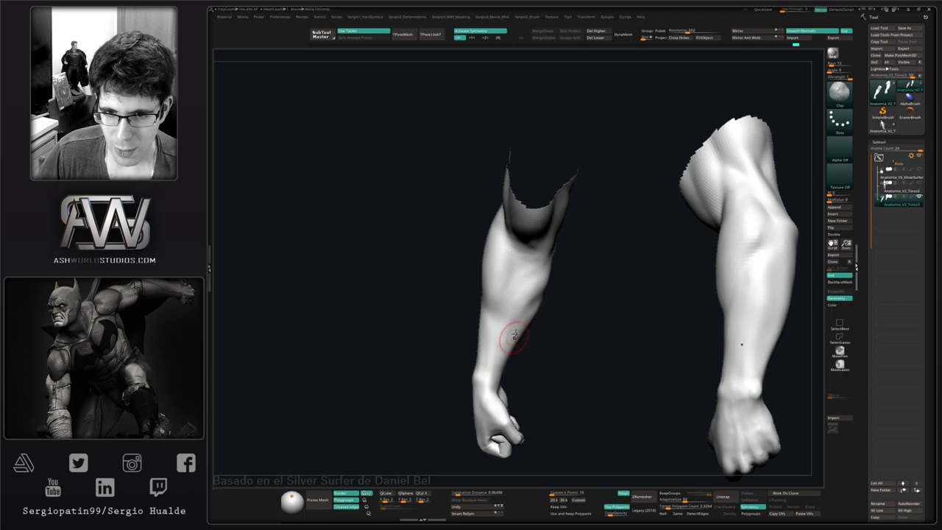
{"action": "left_click_drag", "start_coordinate": [507, 337], "coordinate": [539, 295]}
{"action": "right_click_drag", "start_coordinate": [500, 326], "coordinate": [539, 296]}
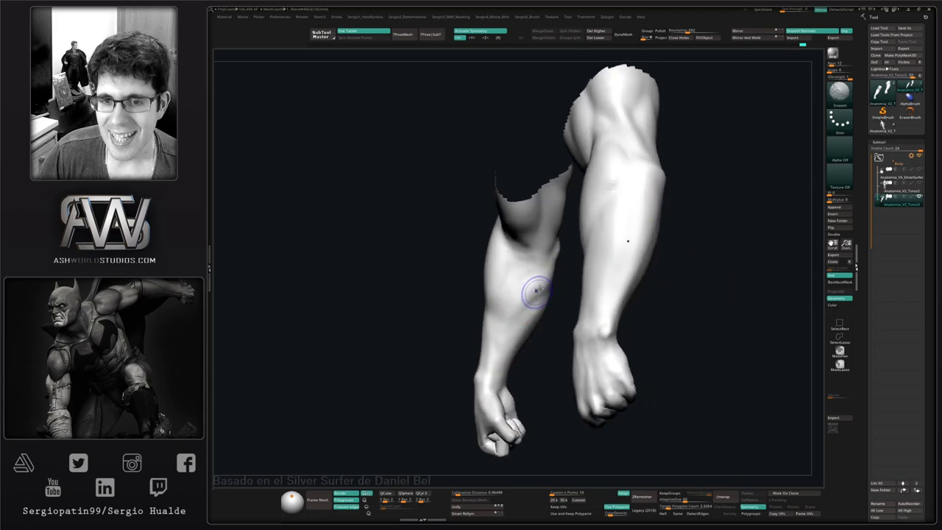
{"action": "key", "text": "ctrl+z"}
{"action": "key", "text": "ctrl+z"}
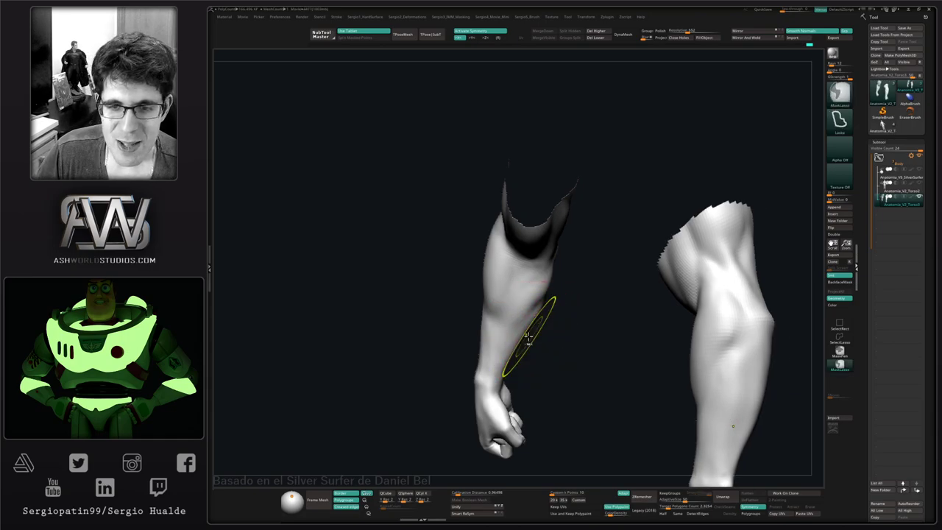
- Adjust the silhouette of the lower forearm and wrist with the Move brush, undoing the unwanted changes
{"action": "key", "text": "ctrl+z"}
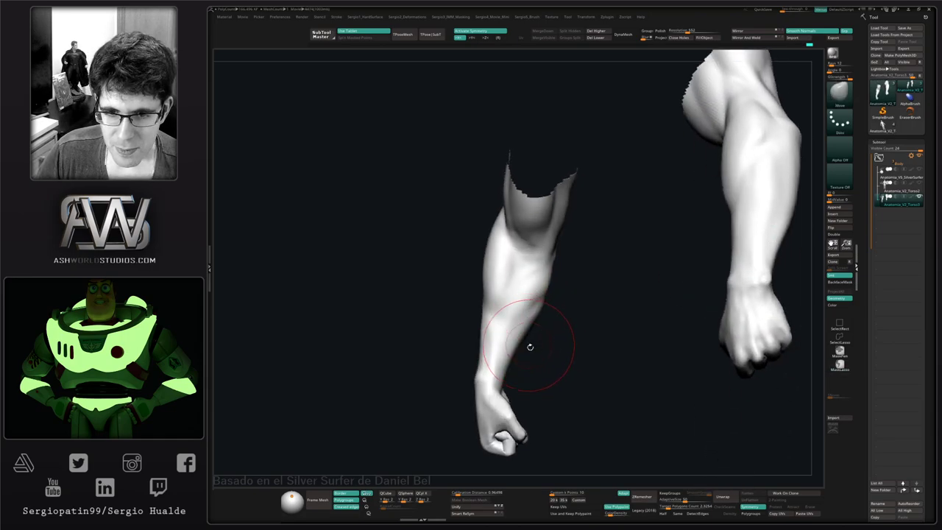
{"action": "key", "text": "ctrl+z"}
{"action": "key", "text": "ctrl+z"}
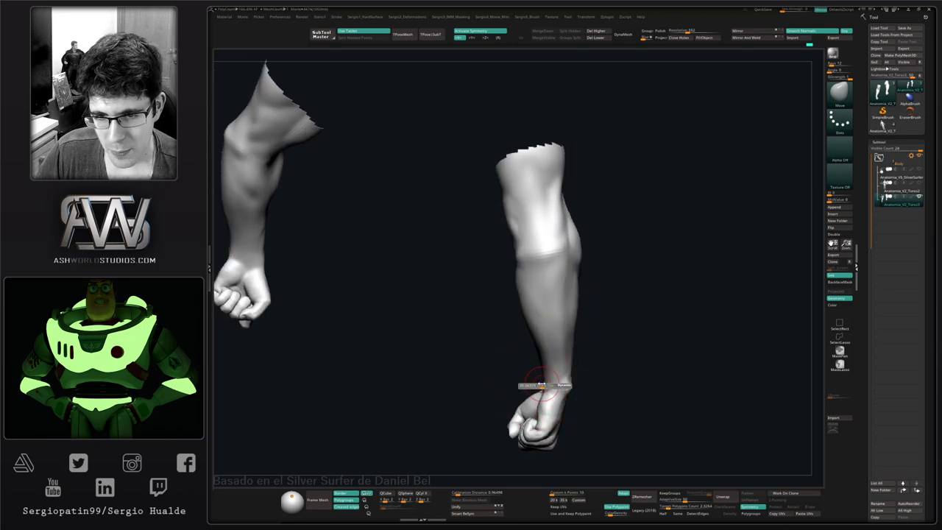
{"action": "key", "text": "ctrl+z"}
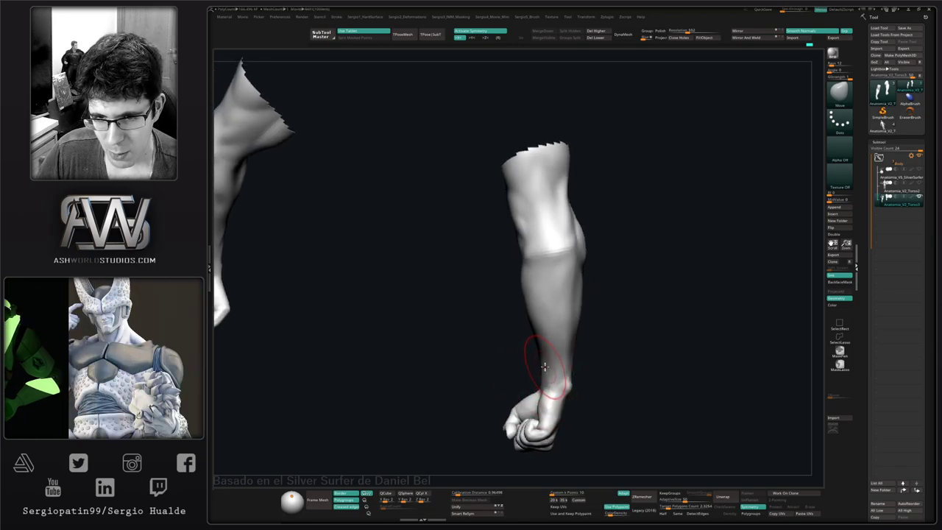
{"action": "key", "text": "ctrl+z"}
{"action": "key", "text": "ctrl+z"}
{"action": "key", "text": "ctrl+z"}
{"action": "key", "text": "ctrl+z"}
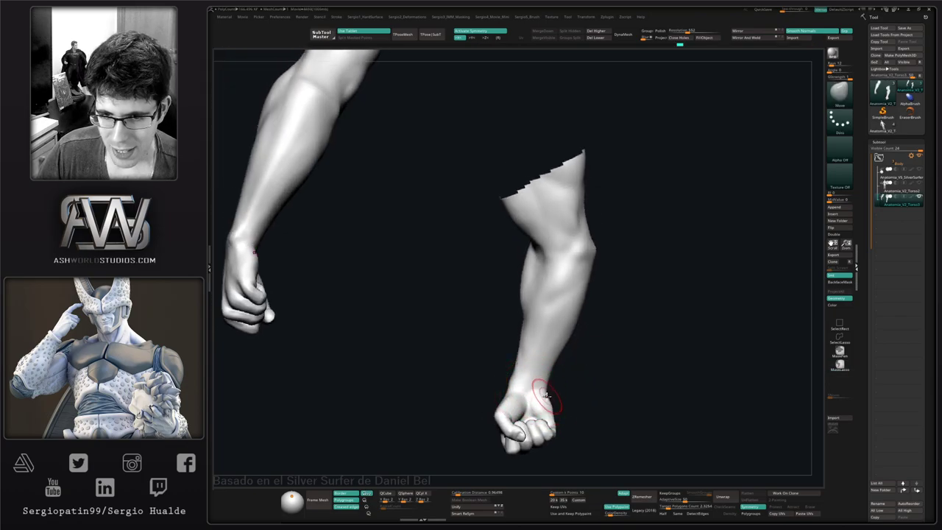
{"action": "key", "text": "ctrl+z"}
- Refine the heel of the palm and the wrist crease with the Clay brush and adjust their contour with Move
{"action": "mouse_move", "coordinate": [546, 391]}
{"action": "right_mouse_down"}
{"action": "mouse_move", "coordinate": [562, 412]}
{"action": "mouse_move", "coordinate": [546, 418]}
{"action": "mouse_move", "coordinate": [540, 366]}
{"action": "mouse_move", "coordinate": [545, 385]}
{"action": "right_mouse_up"}
{"action": "key", "text": "b"}
{"action": "key", "text": "c"}
{"action": "key", "text": "l"}
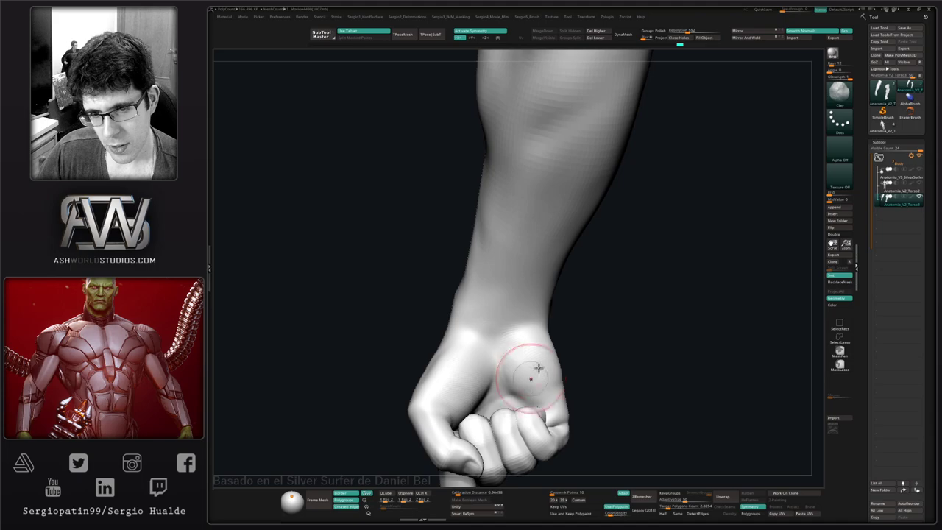
{"action": "mouse_move", "coordinate": [537, 330]}
{"action": "right_mouse_down"}
{"action": "mouse_move", "coordinate": [537, 353]}
{"action": "mouse_move", "coordinate": [488, 337]}
{"action": "mouse_move", "coordinate": [463, 312]}
{"action": "right_mouse_up"}
{"action": "key", "text": "b"}
{"action": "key", "text": "m"}
{"action": "key", "text": "v"}
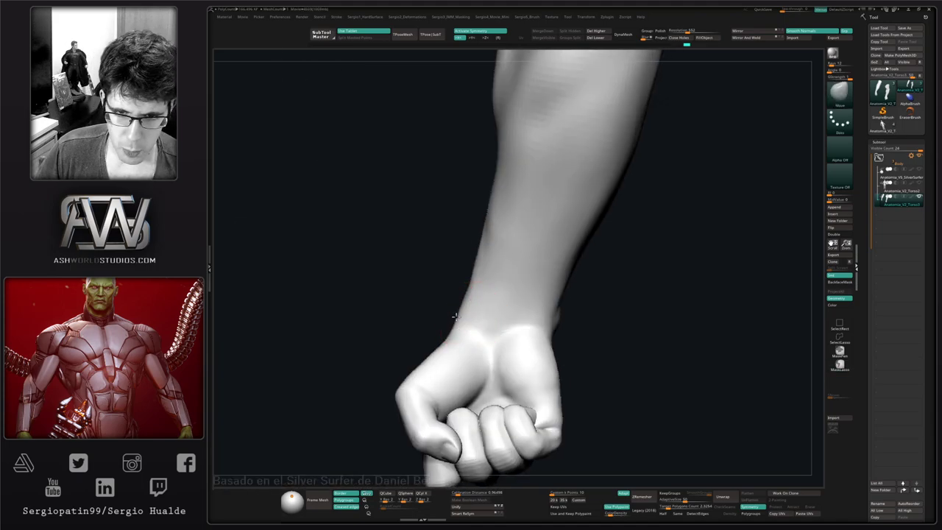
{"action": "scroll", "coordinate": [458, 318], "scroll_direction": "down", "scroll_amount": 10}
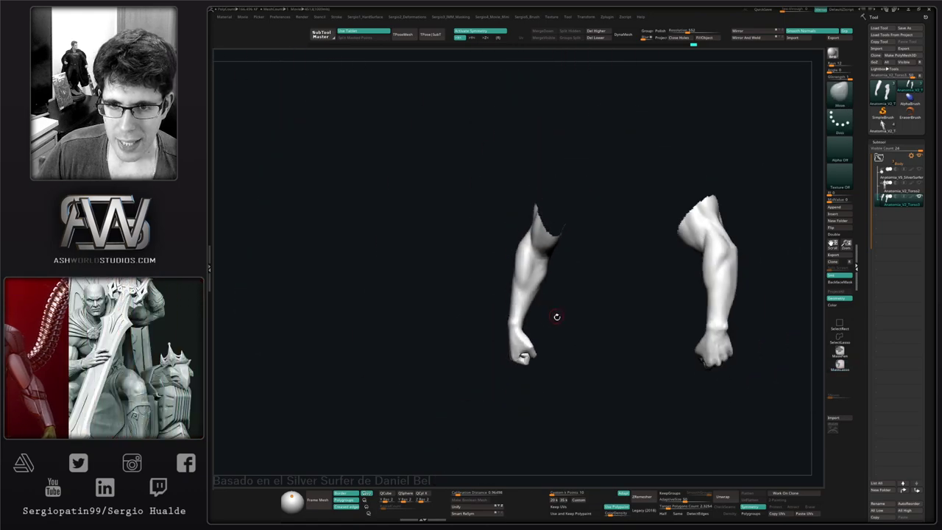
- Refine the elbow and the upper forearm beside it with Clay and smoothing strokes
{"action": "right_click_drag", "start_coordinate": [556, 325], "coordinate": [530, 338], "text": "ctrl"}
{"action": "mouse_move", "coordinate": [524, 287]}
{"action": "right_mouse_down"}
{"action": "mouse_move", "coordinate": [542, 317]}
{"action": "mouse_move", "coordinate": [524, 293]}
{"action": "right_mouse_up"}
{"action": "left_click_drag", "start_coordinate": [537, 287], "coordinate": [546, 303], "text": "shift"}
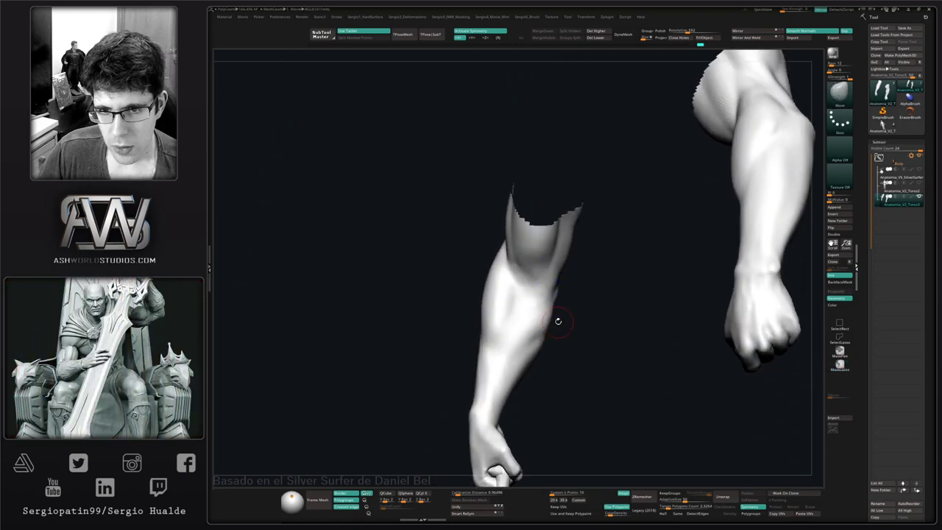
{"action": "right_click_drag", "start_coordinate": [558, 320], "coordinate": [578, 349]}
{"action": "mouse_move", "coordinate": [578, 349]}
{"action": "right_mouse_down", "text": "ctrl"}
{"action": "mouse_move", "coordinate": [582, 324]}
{"action": "mouse_move", "coordinate": [601, 340]}
{"action": "mouse_move", "coordinate": [564, 343]}
{"action": "right_mouse_up", "text": "ctrl"}
{"action": "mouse_move", "coordinate": [563, 343]}
{"action": "right_mouse_down", "text": "ctrl"}
{"action": "mouse_move", "coordinate": [558, 369]}
{"action": "mouse_move", "coordinate": [543, 309]}
{"action": "mouse_move", "coordinate": [563, 295]}
{"action": "right_mouse_up", "text": "ctrl"}
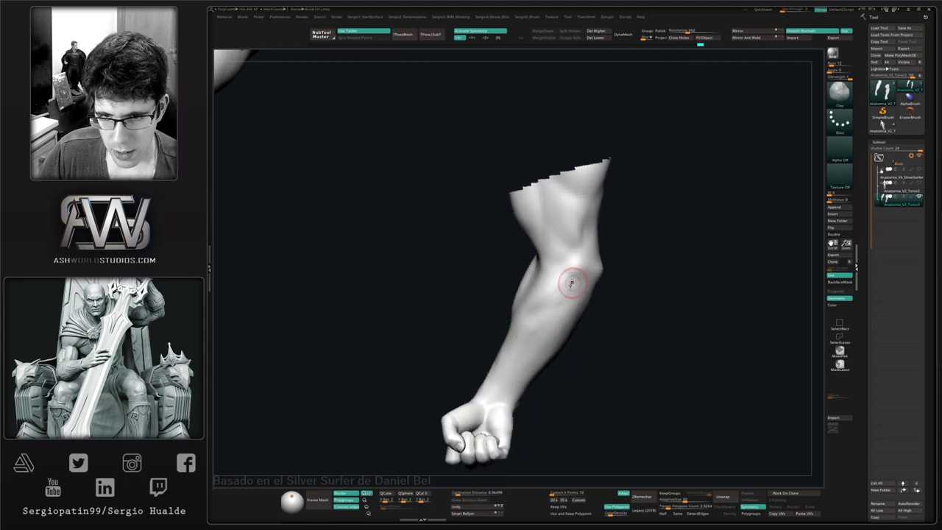
{"action": "key", "text": "shift"}
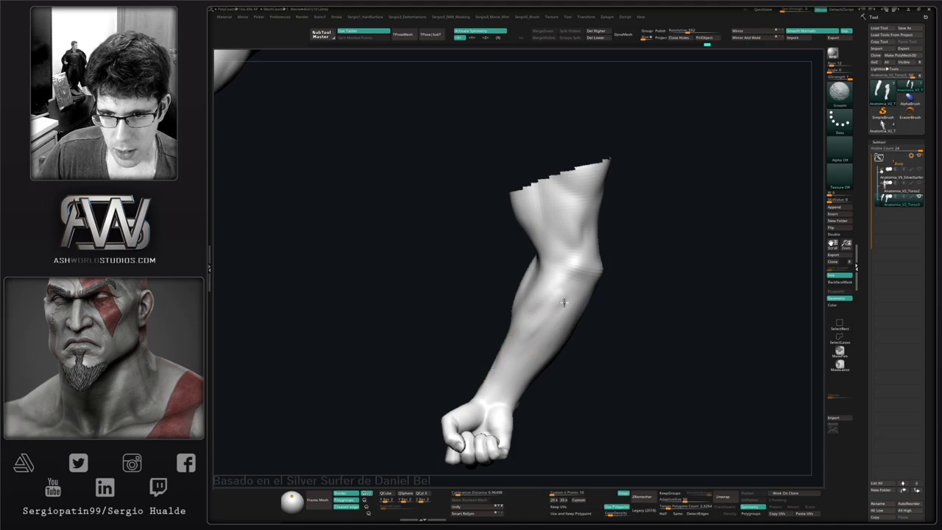
{"action": "right_click_drag", "start_coordinate": [567, 299], "coordinate": [538, 302]}
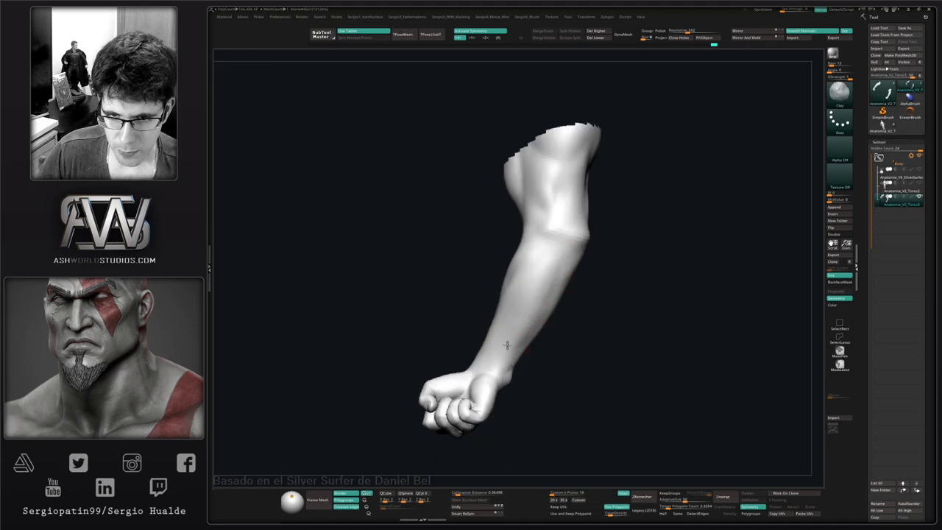
- Carve a long groove between the muscles along the back of the forearm with the DamStandard brush, redoing an unwanted stroke
{"action": "right_click_drag", "start_coordinate": [507, 344], "coordinate": [545, 339]}
{"action": "key", "text": "b"}
{"action": "key", "text": "d"}
{"action": "key", "text": "s"}
{"action": "left_click_drag", "start_coordinate": [551, 293], "coordinate": [537, 337]}
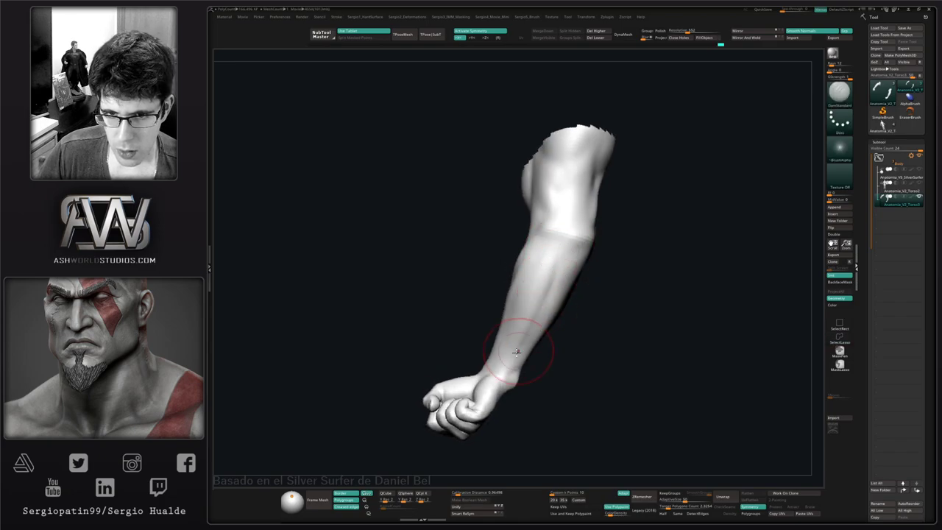
{"action": "right_click_drag", "start_coordinate": [516, 349], "coordinate": [553, 294]}
{"action": "key", "text": "ctrl+z"}
{"action": "left_click_drag", "start_coordinate": [553, 295], "coordinate": [522, 366]}
{"action": "right_click_drag", "start_coordinate": [522, 346], "coordinate": [547, 294]}
{"action": "left_click_drag", "start_coordinate": [547, 295], "coordinate": [524, 351]}
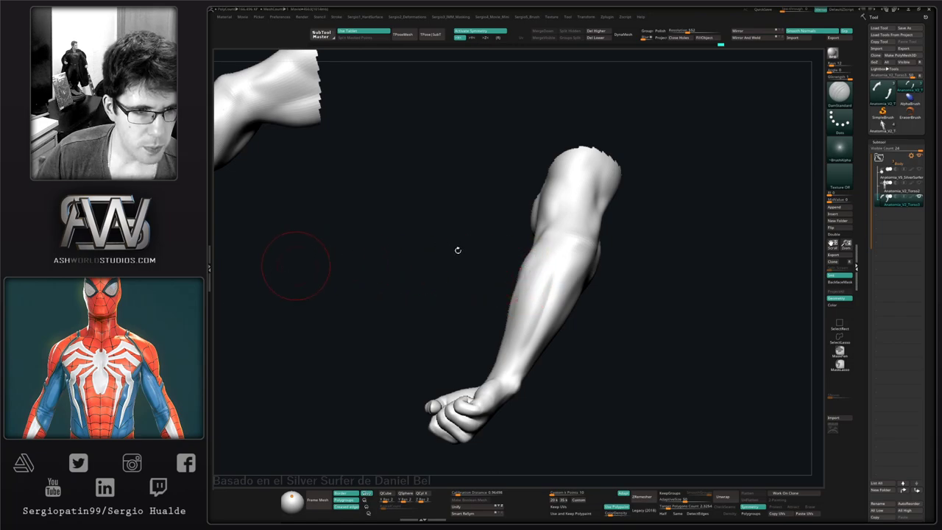
- Carve muscle separations along the outer forearm towards the wrist with DamStandard strokes
{"action": "mouse_move", "coordinate": [624, 304]}
{"action": "right_mouse_down"}
{"action": "mouse_move", "coordinate": [579, 284]}
{"action": "mouse_move", "coordinate": [595, 320]}
{"action": "mouse_move", "coordinate": [551, 312]}
{"action": "mouse_move", "coordinate": [554, 294]}
{"action": "mouse_move", "coordinate": [520, 307]}
{"action": "mouse_move", "coordinate": [497, 339]}
{"action": "mouse_move", "coordinate": [505, 312]}
{"action": "right_mouse_up"}
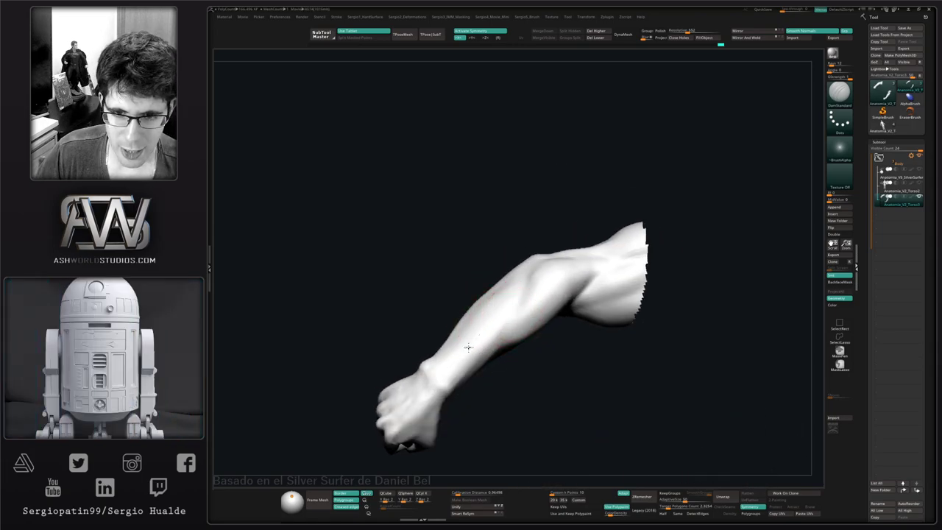
{"action": "mouse_move", "coordinate": [468, 347]}
{"action": "right_mouse_down"}
{"action": "mouse_move", "coordinate": [502, 337]}
{"action": "mouse_move", "coordinate": [501, 316]}
{"action": "right_mouse_up"}
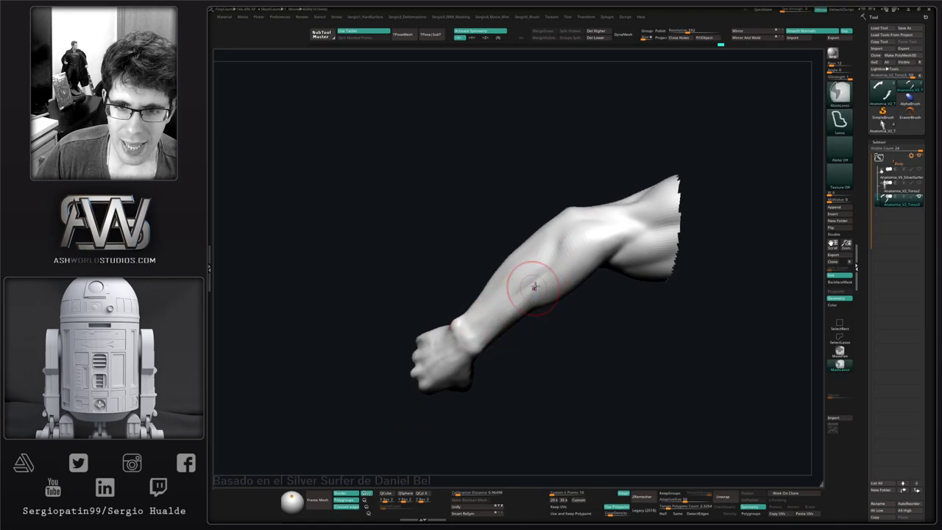
{"action": "mouse_move", "coordinate": [469, 340]}
{"action": "right_mouse_down"}
{"action": "mouse_move", "coordinate": [512, 308]}
{"action": "mouse_move", "coordinate": [522, 316]}
{"action": "right_mouse_up"}
{"action": "mouse_move", "coordinate": [524, 305]}
{"action": "left_mouse_down"}
{"action": "mouse_move", "coordinate": [507, 336]}
{"action": "mouse_move", "coordinate": [472, 352]}
{"action": "left_mouse_up"}
{"action": "mouse_move", "coordinate": [489, 341]}
{"action": "right_mouse_down"}
{"action": "mouse_move", "coordinate": [531, 344]}
{"action": "mouse_move", "coordinate": [504, 337]}
{"action": "mouse_move", "coordinate": [526, 361]}
{"action": "mouse_move", "coordinate": [527, 320]}
{"action": "mouse_move", "coordinate": [521, 343]}
{"action": "right_mouse_up"}
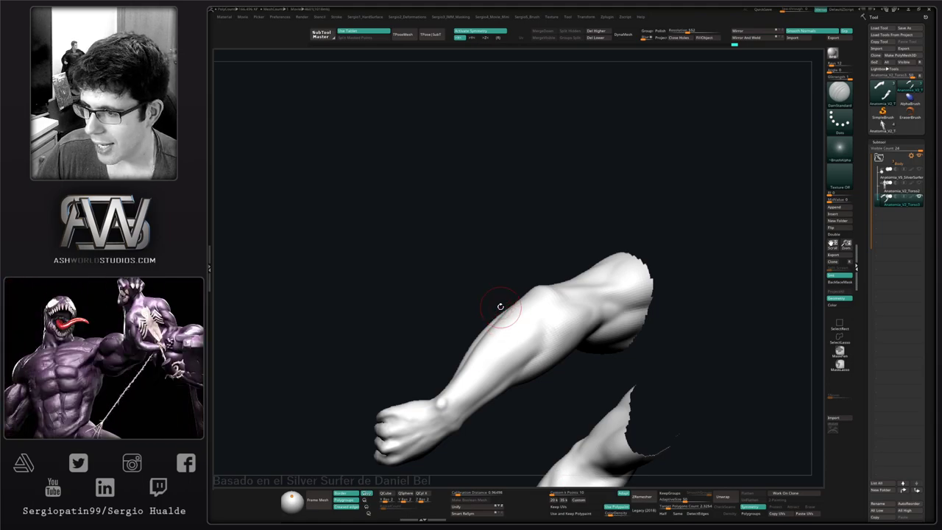
- Deepen the grooves between the extensor muscles down to the wrist with DamStandard and soften them by smoothing
{"action": "mouse_move", "coordinate": [495, 316]}
{"action": "right_mouse_down"}
{"action": "mouse_move", "coordinate": [515, 343]}
{"action": "mouse_move", "coordinate": [522, 337]}
{"action": "mouse_move", "coordinate": [478, 339]}
{"action": "mouse_move", "coordinate": [497, 330]}
{"action": "right_mouse_up"}
{"action": "right_click_drag", "start_coordinate": [450, 373], "coordinate": [499, 337]}
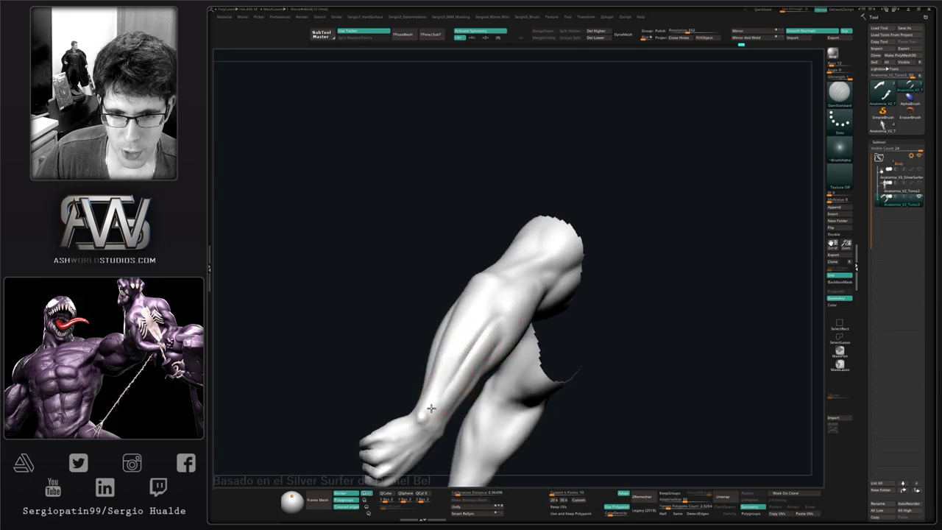
{"action": "mouse_move", "coordinate": [431, 408]}
{"action": "right_mouse_down"}
{"action": "mouse_move", "coordinate": [488, 311]}
{"action": "mouse_move", "coordinate": [465, 341]}
{"action": "right_mouse_up"}
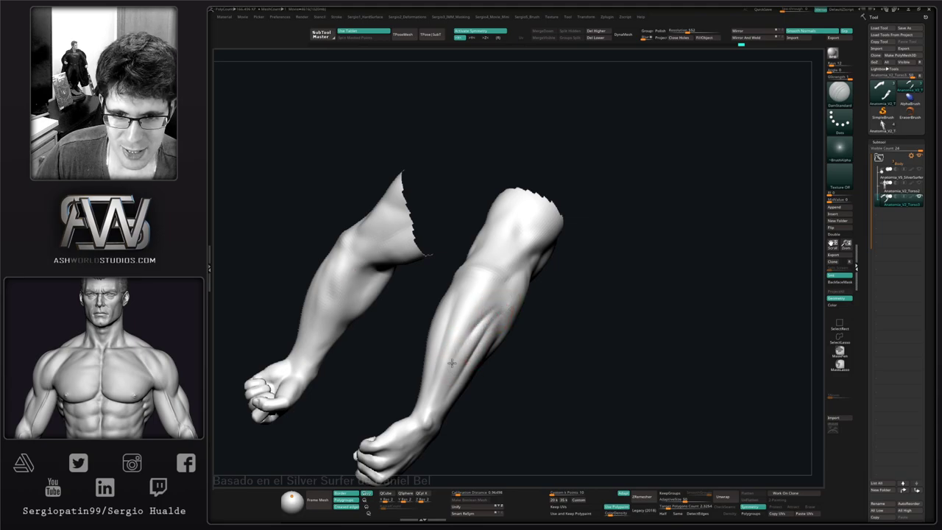
{"action": "left_click_drag", "start_coordinate": [473, 341], "coordinate": [467, 328], "text": "shift"}
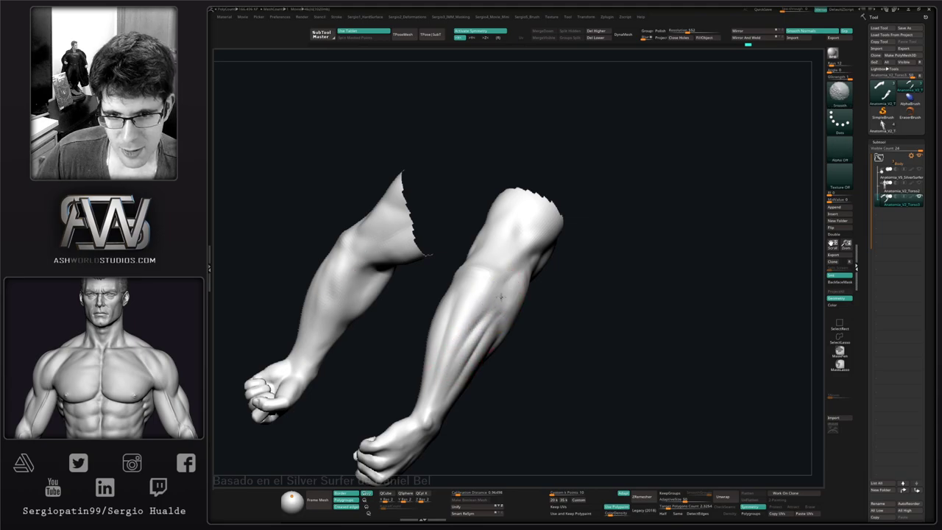
- Refine the muscle volumes of the forearm between elbow and wrist with Clay and smoothing strokes
{"action": "mouse_move", "coordinate": [501, 296]}
{"action": "right_mouse_down"}
{"action": "mouse_move", "coordinate": [479, 315]}
{"action": "mouse_move", "coordinate": [499, 316]}
{"action": "right_mouse_up"}
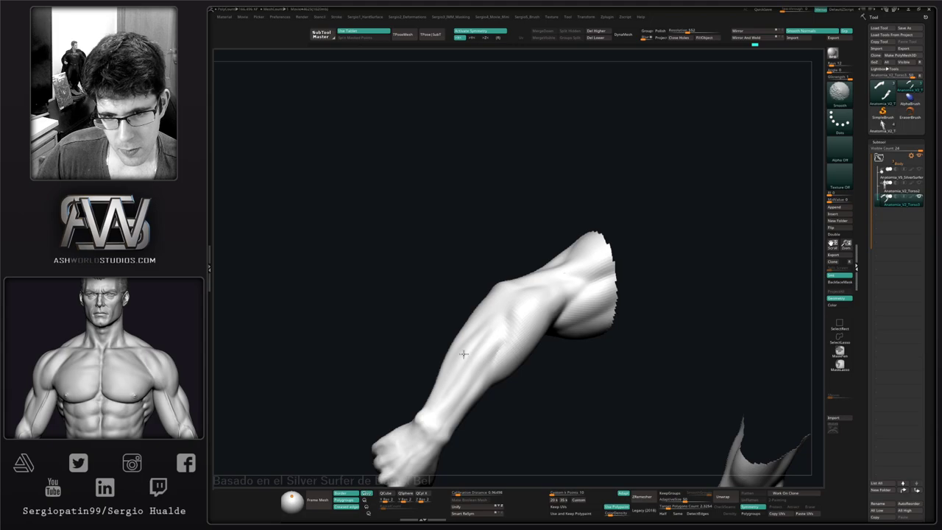
{"action": "right_click_drag", "start_coordinate": [475, 382], "coordinate": [488, 320]}
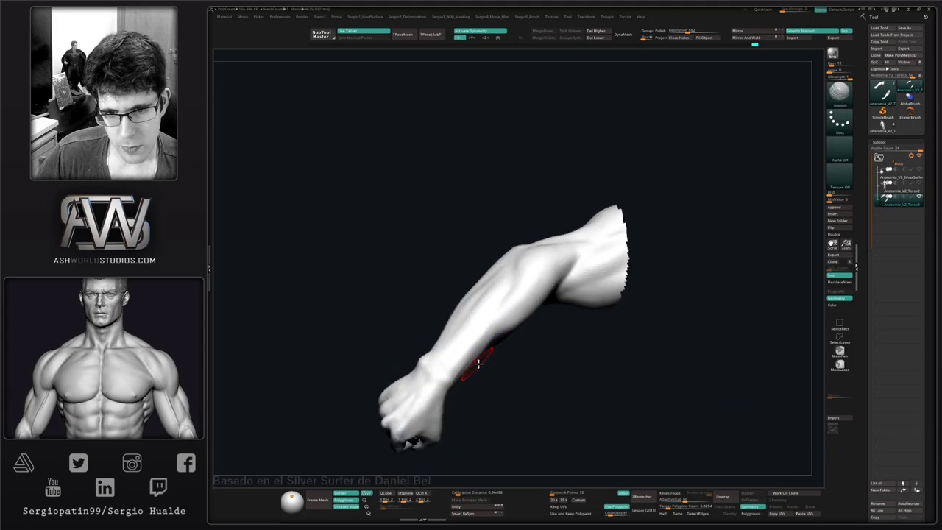
{"action": "right_click_drag", "start_coordinate": [478, 363], "coordinate": [488, 363]}
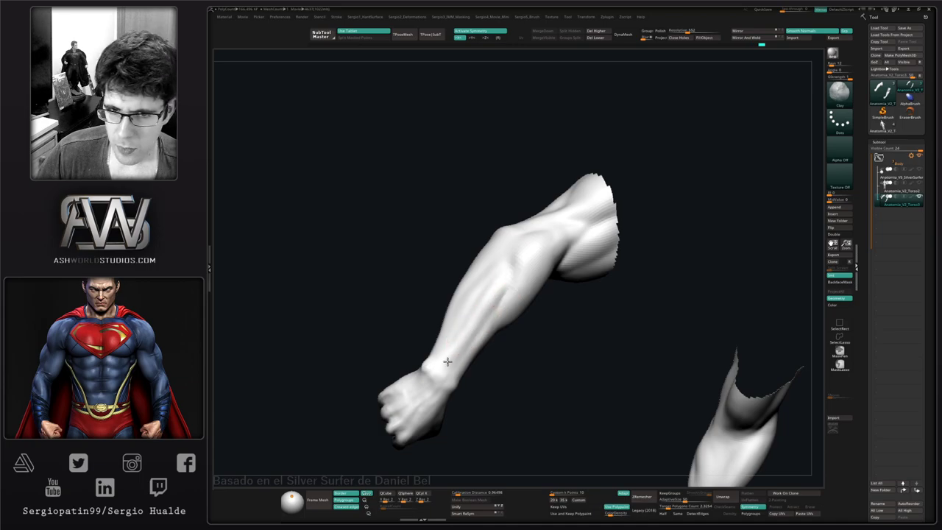
{"action": "mouse_move", "coordinate": [431, 380]}
{"action": "right_mouse_down"}
{"action": "mouse_move", "coordinate": [479, 301]}
{"action": "mouse_move", "coordinate": [543, 363]}
{"action": "mouse_move", "coordinate": [557, 328]}
{"action": "mouse_move", "coordinate": [490, 347]}
{"action": "mouse_move", "coordinate": [496, 385]}
{"action": "mouse_move", "coordinate": [479, 312]}
{"action": "mouse_move", "coordinate": [490, 330]}
{"action": "mouse_move", "coordinate": [494, 312]}
{"action": "mouse_move", "coordinate": [471, 307]}
{"action": "mouse_move", "coordinate": [497, 318]}
{"action": "right_mouse_up"}
{"action": "key", "text": "shift"}
{"action": "key", "text": "b"}
{"action": "key", "text": "m"}
{"action": "key", "text": "v"}
{"action": "key", "text": "b"}
{"action": "key", "text": "c"}
{"action": "key", "text": "l"}
- Adjust the contour of the lower forearm above the wrist with the Move brush and unhide the rest of the body
{"action": "key", "text": "b"}
{"action": "key", "text": "m"}
{"action": "key", "text": "v"}
{"action": "mouse_move", "coordinate": [497, 318]}
{"action": "right_mouse_down", "text": "ctrl"}
{"action": "mouse_move", "coordinate": [482, 310]}
{"action": "mouse_move", "coordinate": [510, 330]}
{"action": "mouse_move", "coordinate": [495, 309]}
{"action": "right_mouse_up", "text": "ctrl"}
{"action": "key", "text": "shift"}
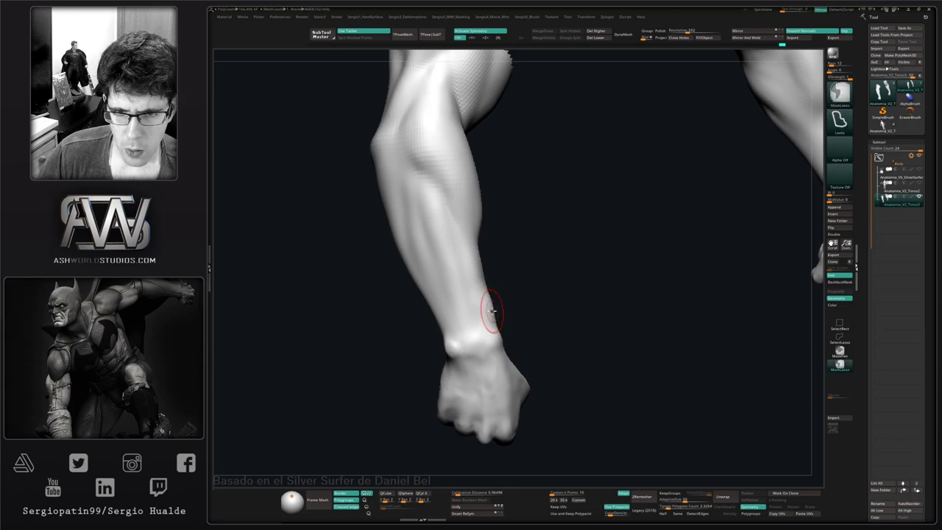
{"action": "mouse_move", "coordinate": [479, 290]}
{"action": "right_mouse_down"}
{"action": "mouse_move", "coordinate": [506, 316]}
{"action": "mouse_move", "coordinate": [476, 289]}
{"action": "right_mouse_up"}
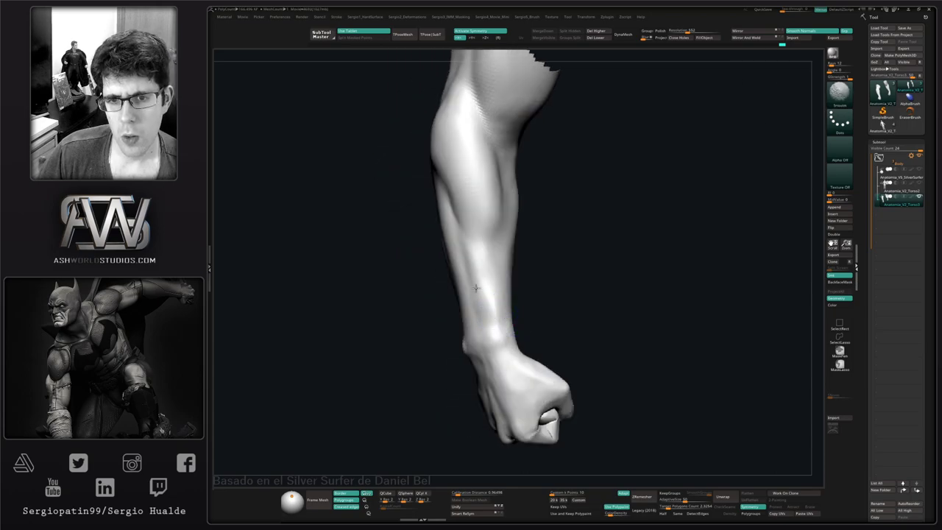
{"action": "mouse_move", "coordinate": [515, 335]}
{"action": "right_mouse_down", "text": "ctrl"}
{"action": "mouse_move", "coordinate": [488, 217]}
{"action": "mouse_move", "coordinate": [530, 336]}
{"action": "mouse_move", "coordinate": [510, 341]}
{"action": "right_mouse_up", "text": "ctrl"}
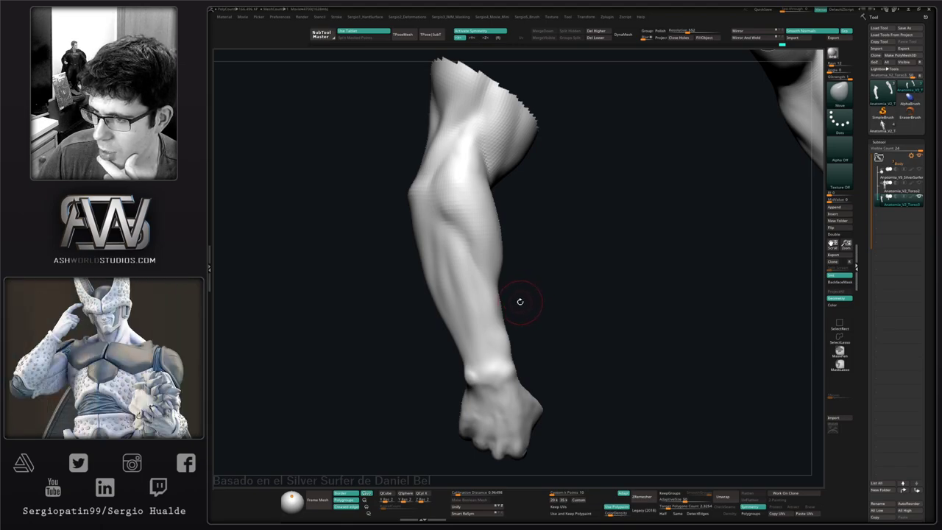
{"action": "mouse_move", "coordinate": [516, 302]}
{"action": "left_mouse_down"}
{"action": "mouse_move", "coordinate": [544, 284]}
{"action": "mouse_move", "coordinate": [546, 309]}
{"action": "mouse_move", "coordinate": [591, 318]}
{"action": "mouse_move", "coordinate": [572, 273]}
{"action": "mouse_move", "coordinate": [575, 308]}
{"action": "mouse_move", "coordinate": [543, 305]}
{"action": "mouse_move", "coordinate": [557, 284]}
{"action": "left_mouse_up"}
{"action": "left_click", "coordinate": [591, 317], "text": "ctrl+shift"}
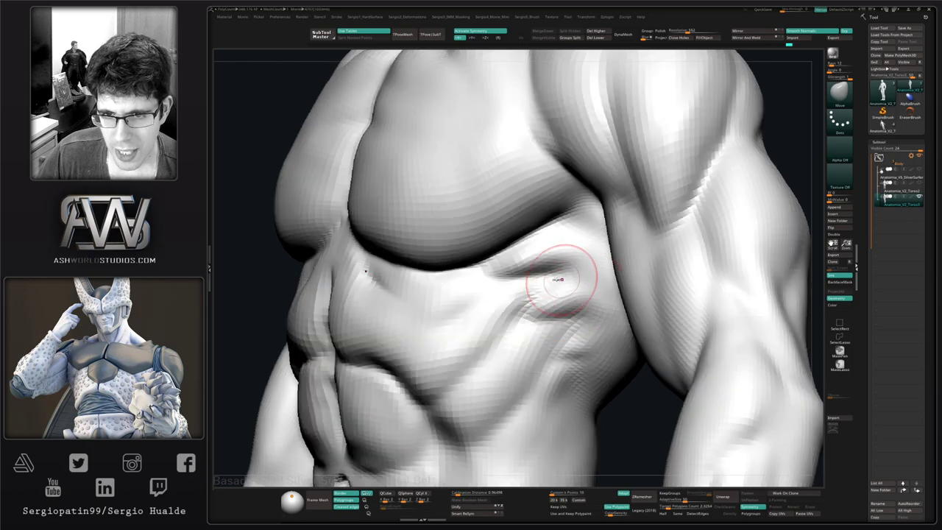
- Carve crossing DamStandard lines along the side of the ribcage to mark the direction of the ribs and the serratus and oblique muscles
{"action": "key", "text": "b"}
{"action": "key", "text": "d"}
{"action": "key", "text": "s"}
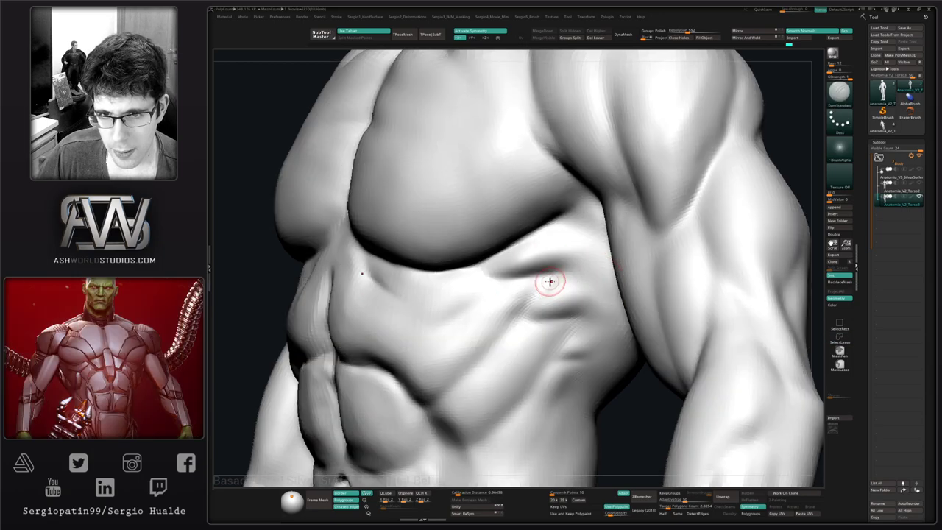
{"action": "mouse_move", "coordinate": [583, 267]}
{"action": "left_mouse_down"}
{"action": "mouse_move", "coordinate": [515, 275]}
{"action": "mouse_move", "coordinate": [442, 267]}
{"action": "mouse_move", "coordinate": [602, 264]}
{"action": "mouse_move", "coordinate": [438, 262]}
{"action": "mouse_move", "coordinate": [604, 265]}
{"action": "mouse_move", "coordinate": [439, 387]}
{"action": "left_mouse_up"}
{"action": "left_click_drag", "start_coordinate": [440, 386], "coordinate": [541, 290]}
{"action": "mouse_move", "coordinate": [619, 299]}
{"action": "left_mouse_down"}
{"action": "mouse_move", "coordinate": [515, 312]}
{"action": "mouse_move", "coordinate": [619, 299]}
{"action": "left_mouse_up"}
{"action": "left_click_drag", "start_coordinate": [619, 299], "coordinate": [483, 313]}
{"action": "right_click_drag", "start_coordinate": [545, 355], "coordinate": [529, 296], "text": "alt"}
{"action": "left_click_drag", "start_coordinate": [557, 247], "coordinate": [463, 373]}
{"action": "mouse_move", "coordinate": [464, 373]}
{"action": "left_mouse_down"}
{"action": "mouse_move", "coordinate": [558, 247]}
{"action": "mouse_move", "coordinate": [466, 372]}
{"action": "left_mouse_up"}
{"action": "left_click_drag", "start_coordinate": [614, 291], "coordinate": [514, 300]}
{"action": "mouse_move", "coordinate": [615, 290]}
{"action": "left_mouse_down"}
{"action": "mouse_move", "coordinate": [511, 300]}
{"action": "mouse_move", "coordinate": [507, 404]}
{"action": "left_mouse_up"}
{"action": "left_click_drag", "start_coordinate": [563, 305], "coordinate": [507, 403]}
{"action": "right_click_drag", "start_coordinate": [517, 382], "coordinate": [469, 458], "text": "alt"}
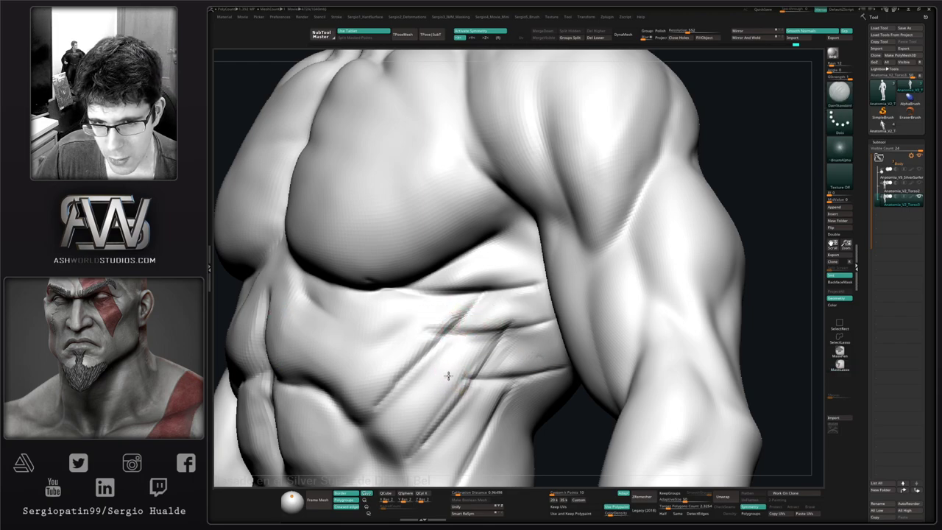
- Review the trial lines on the side of the ribcage from several angles and undo them
{"action": "right_click_drag", "start_coordinate": [479, 361], "coordinate": [499, 359], "text": "ctrl"}
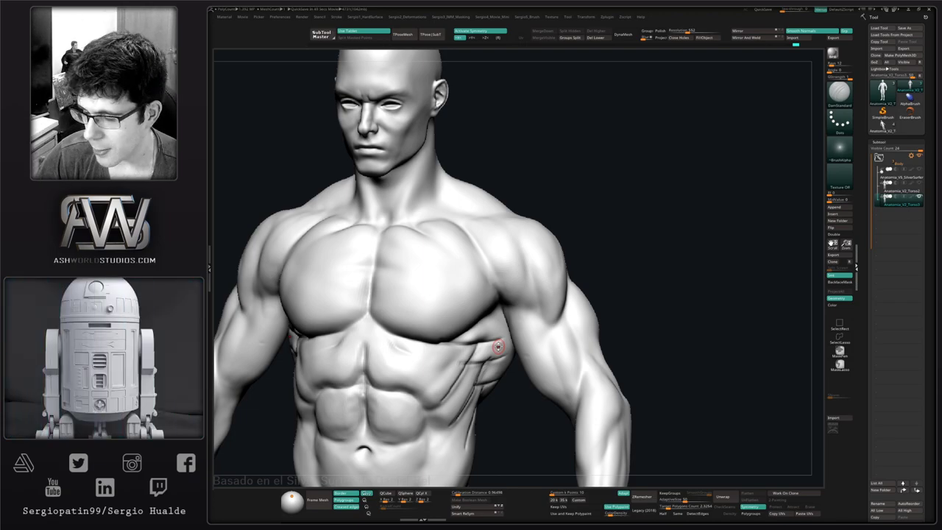
{"action": "right_click_drag", "start_coordinate": [603, 265], "coordinate": [559, 274]}
{"action": "mouse_move", "coordinate": [508, 372]}
{"action": "right_mouse_down", "text": "alt"}
{"action": "mouse_move", "coordinate": [525, 318]}
{"action": "mouse_move", "coordinate": [486, 342]}
{"action": "right_mouse_up", "text": "alt"}
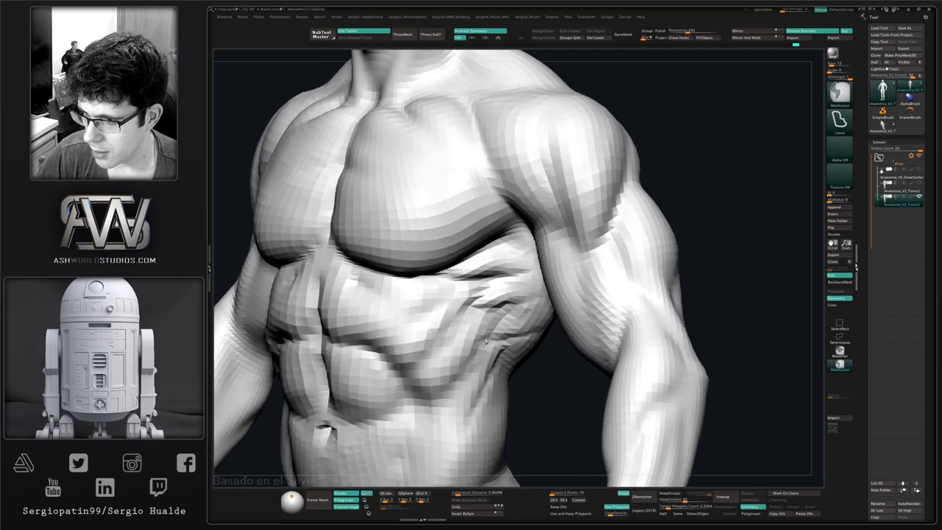
{"action": "right_click_drag", "start_coordinate": [495, 384], "coordinate": [483, 374]}
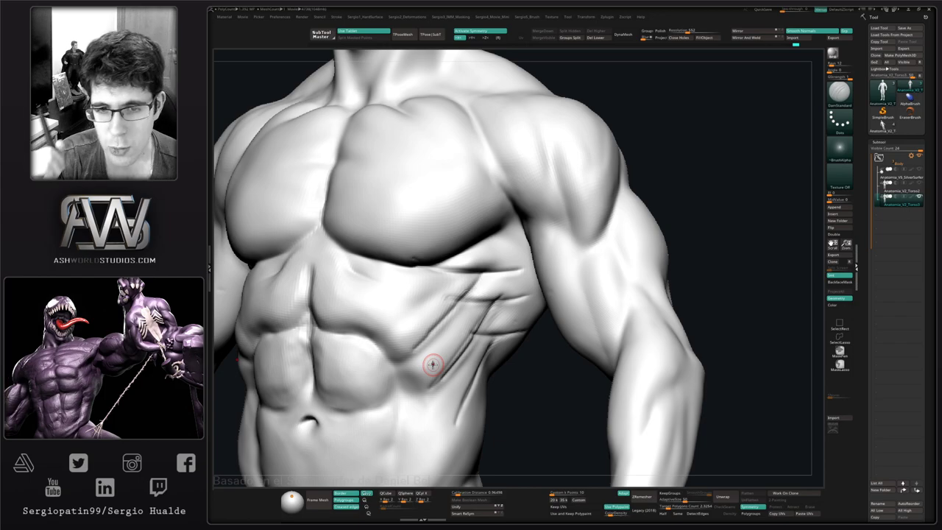
{"action": "key", "text": "ctrl+z"}
{"action": "key", "text": "ctrl+z"}
{"action": "key", "text": "ctrl+z"}
{"action": "key", "text": "ctrl+z"}
{"action": "key", "text": "ctrl+z"}
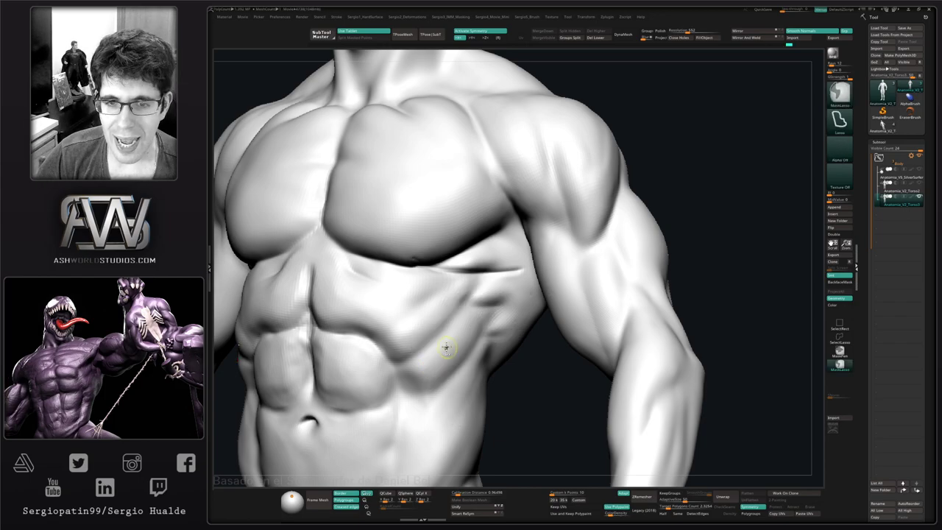
{"action": "key", "text": "ctrl+z"}
{"action": "right_click_drag", "start_coordinate": [489, 381], "coordinate": [479, 349], "text": "ctrl"}
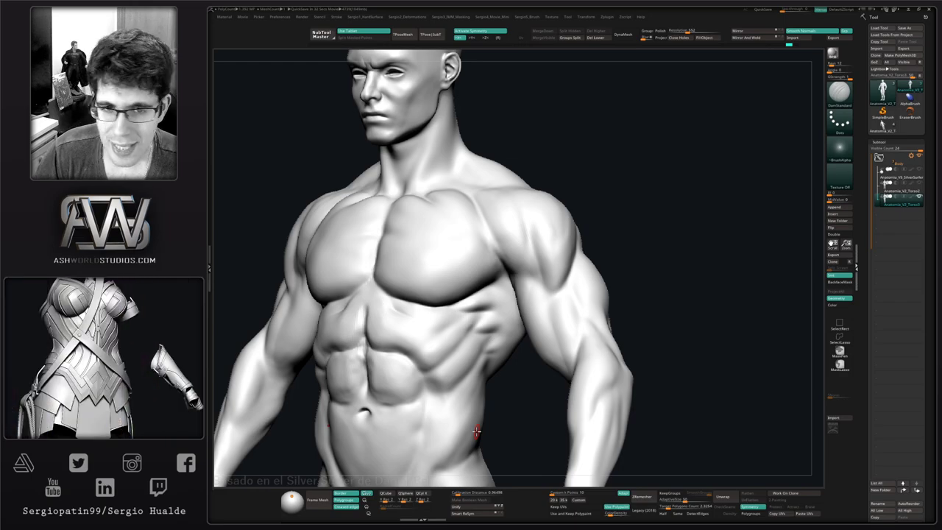
- Refine the upper abdomen just beneath the pectorals with Clay and smoothing strokes, undoing an unwanted stroke
{"action": "left_click_drag", "start_coordinate": [647, 216], "coordinate": [420, 309]}
{"action": "key", "text": "b"}
{"action": "key", "text": "c"}
{"action": "key", "text": "l"}
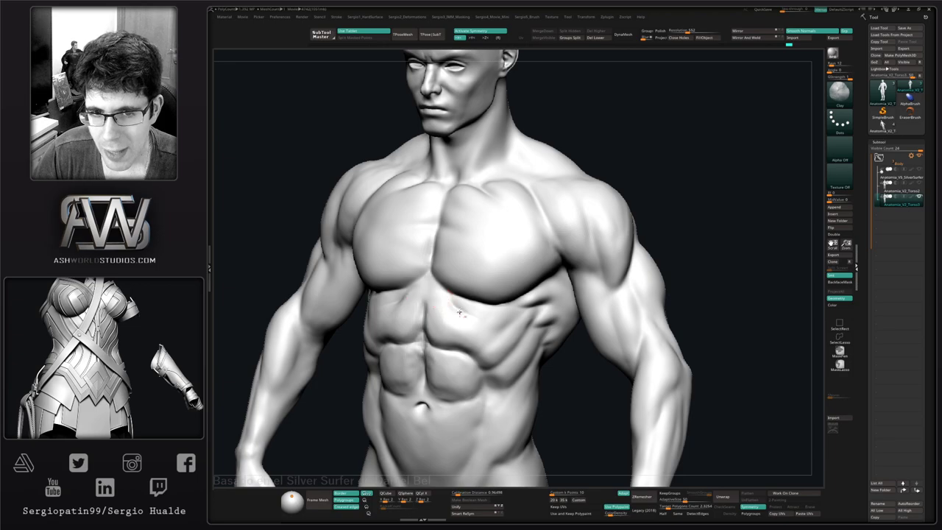
{"action": "left_click_drag", "start_coordinate": [459, 312], "coordinate": [452, 299]}
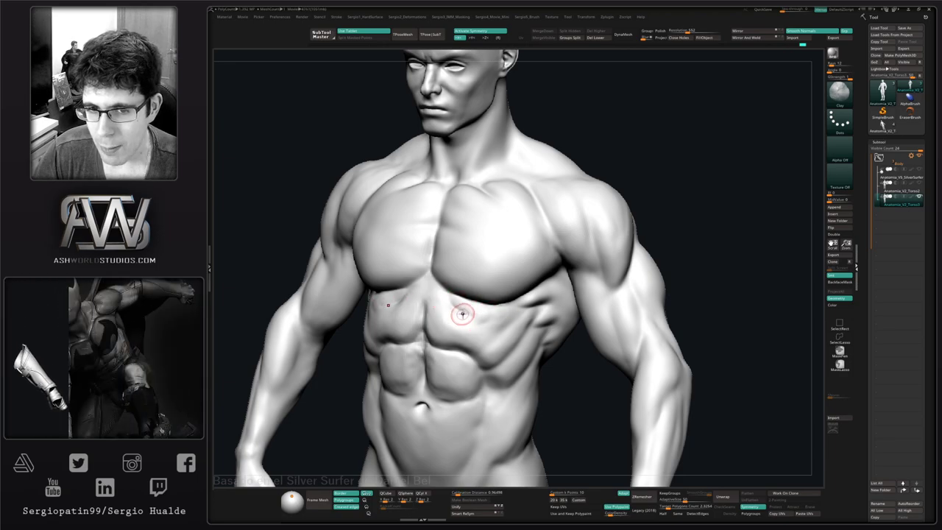
{"action": "mouse_move", "coordinate": [431, 311]}
{"action": "right_mouse_down"}
{"action": "mouse_move", "coordinate": [385, 301]}
{"action": "mouse_move", "coordinate": [415, 312]}
{"action": "mouse_move", "coordinate": [381, 312]}
{"action": "right_mouse_up"}
{"action": "left_click_drag", "start_coordinate": [372, 301], "coordinate": [400, 286]}
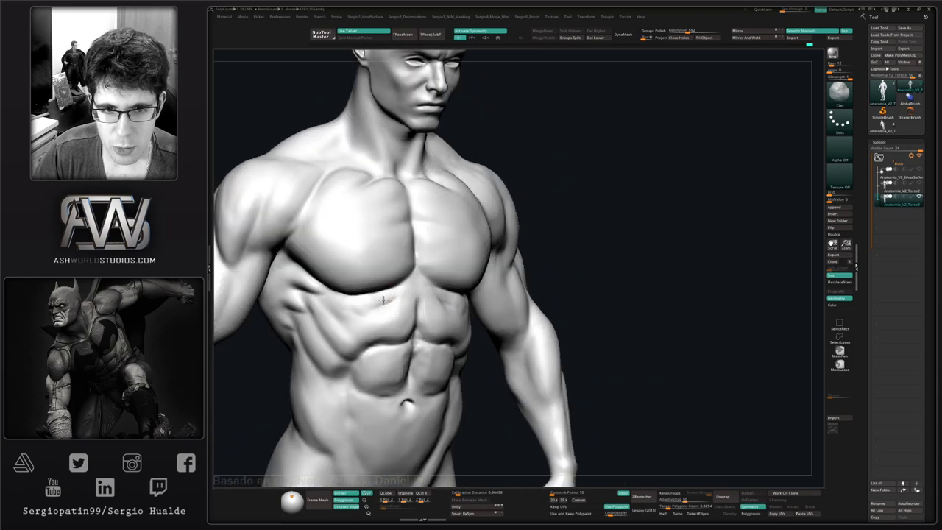
{"action": "key", "text": "ctrl+z"}
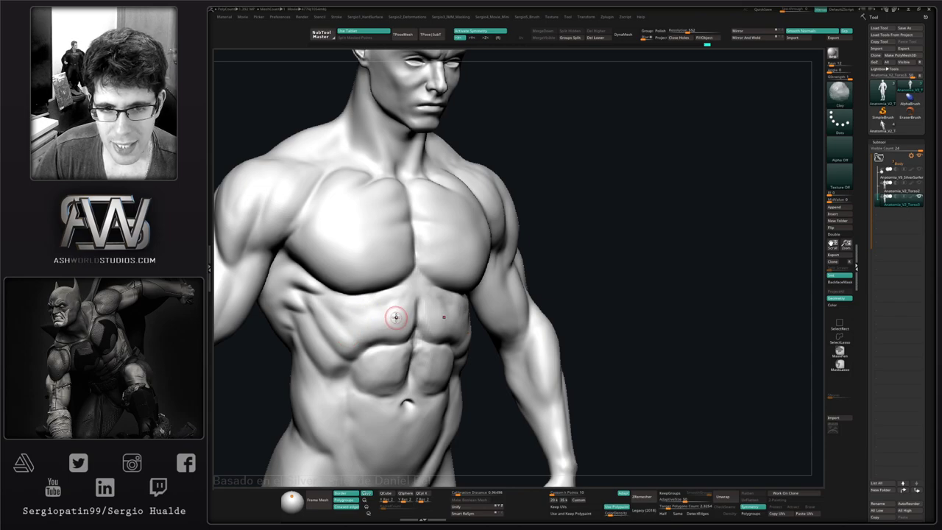
{"action": "right_click_drag", "start_coordinate": [395, 317], "coordinate": [479, 316]}
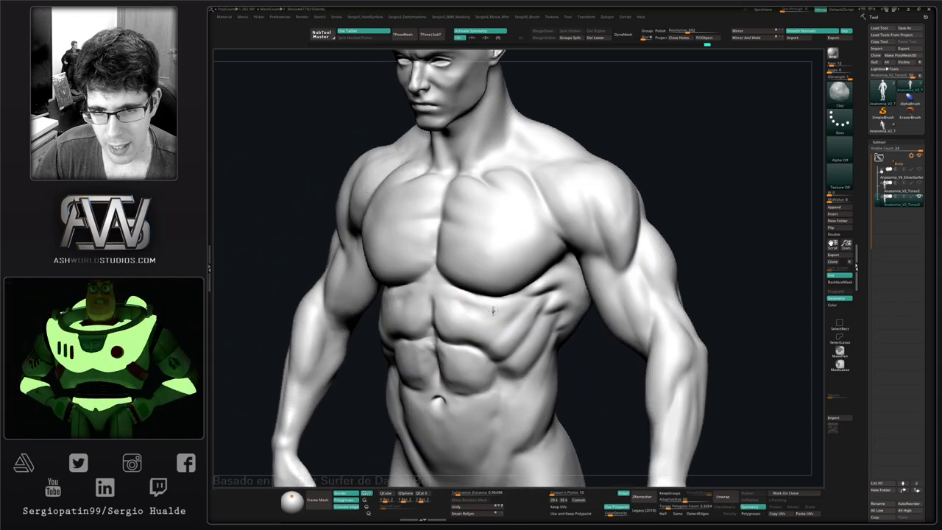
{"action": "left_click_drag", "start_coordinate": [466, 317], "coordinate": [488, 317], "text": "shift"}
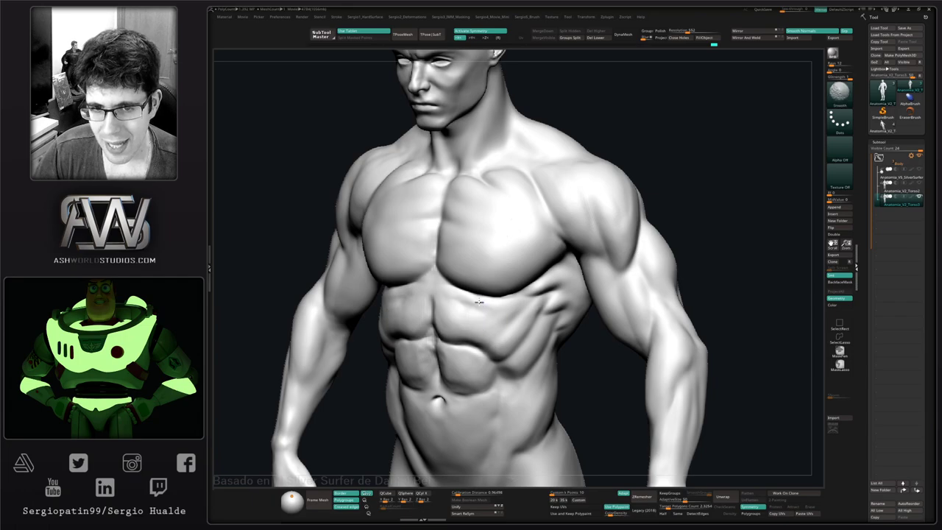
{"action": "mouse_move", "coordinate": [506, 320]}
{"action": "right_mouse_down"}
{"action": "mouse_move", "coordinate": [521, 320]}
{"action": "mouse_move", "coordinate": [450, 334]}
{"action": "mouse_move", "coordinate": [508, 329]}
{"action": "right_mouse_up"}
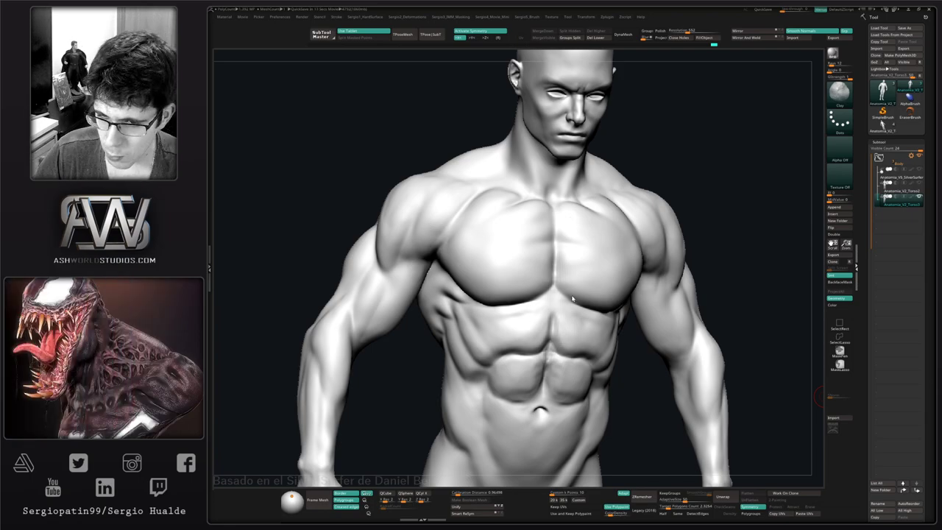
- Adjust the outer forearm silhouette below the elbow in front view with the Move brush
{"action": "mouse_move", "coordinate": [731, 262]}
{"action": "right_mouse_down"}
{"action": "mouse_move", "coordinate": [579, 377]}
{"action": "mouse_move", "coordinate": [549, 335]}
{"action": "mouse_move", "coordinate": [520, 315]}
{"action": "mouse_move", "coordinate": [513, 321]}
{"action": "right_mouse_up"}
{"action": "mouse_move", "coordinate": [393, 298]}
{"action": "right_mouse_down", "text": "ctrl"}
{"action": "mouse_move", "coordinate": [381, 309]}
{"action": "mouse_move", "coordinate": [428, 318]}
{"action": "right_mouse_up", "text": "ctrl"}
{"action": "key", "text": "b"}
{"action": "key", "text": "m"}
{"action": "key", "text": "v"}
{"action": "key", "text": "s"}
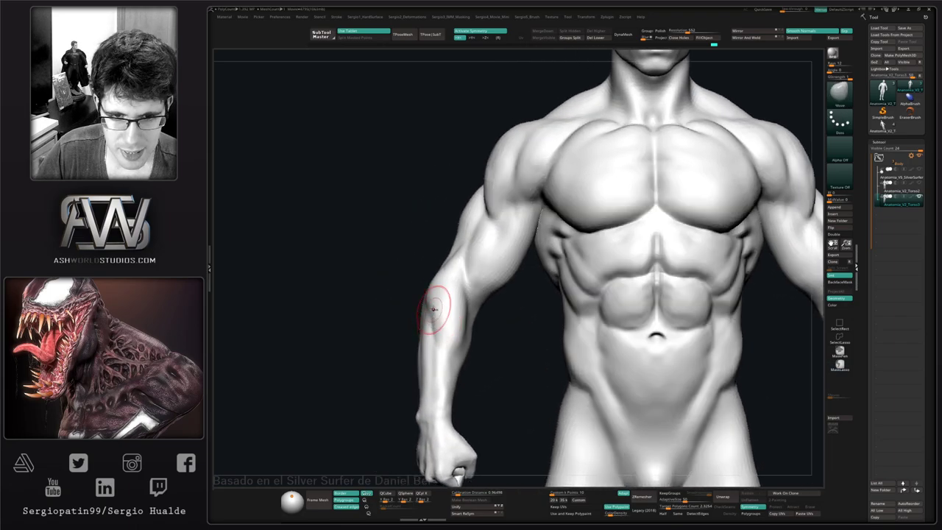
{"action": "mouse_move", "coordinate": [435, 318]}
{"action": "right_mouse_down"}
{"action": "mouse_move", "coordinate": [478, 315]}
{"action": "mouse_move", "coordinate": [403, 312]}
{"action": "mouse_move", "coordinate": [427, 250]}
{"action": "right_mouse_up"}
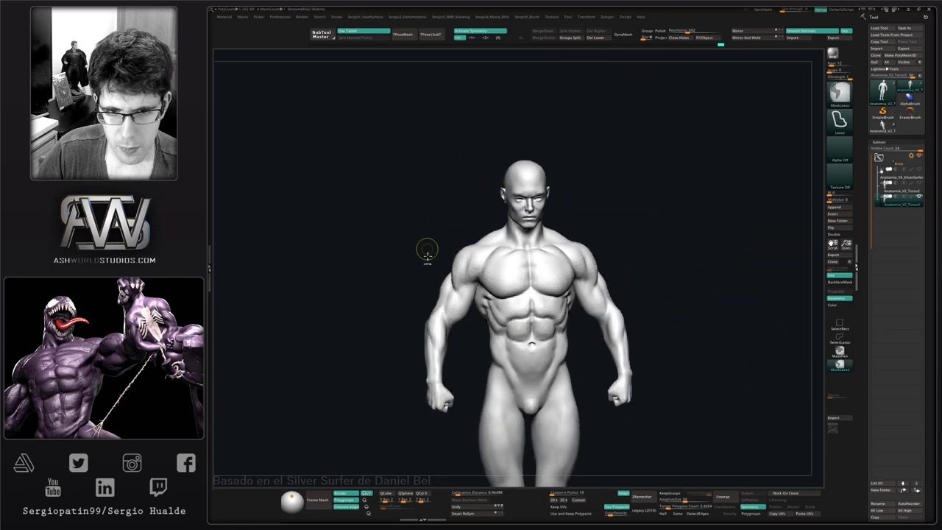
{"action": "mouse_move", "coordinate": [504, 331]}
{"action": "right_mouse_down"}
{"action": "mouse_move", "coordinate": [490, 337]}
{"action": "mouse_move", "coordinate": [430, 321]}
{"action": "right_mouse_up"}
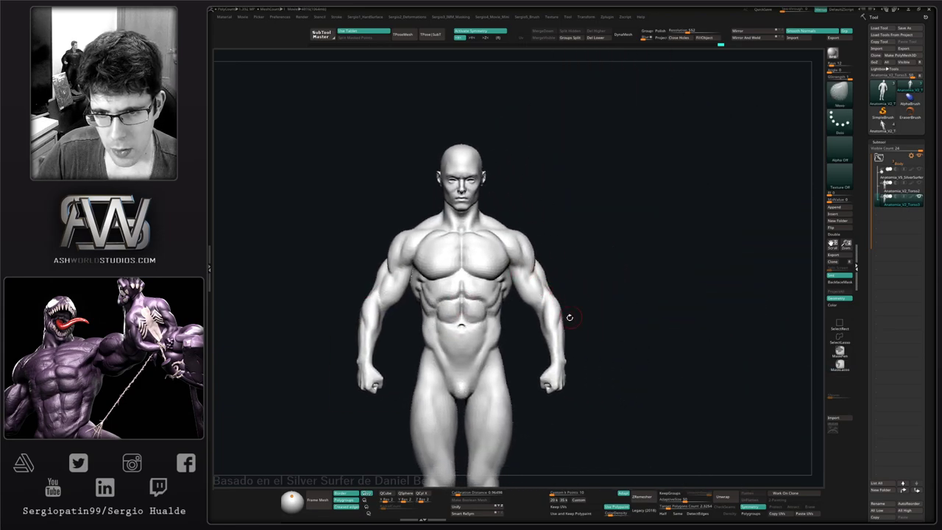
- Adjust the Move brush size for reshaping the forearm below the elbow
{"action": "right_click_drag", "start_coordinate": [562, 346], "coordinate": [557, 348]}
{"action": "left_click_drag", "start_coordinate": [556, 347], "coordinate": [545, 329]}
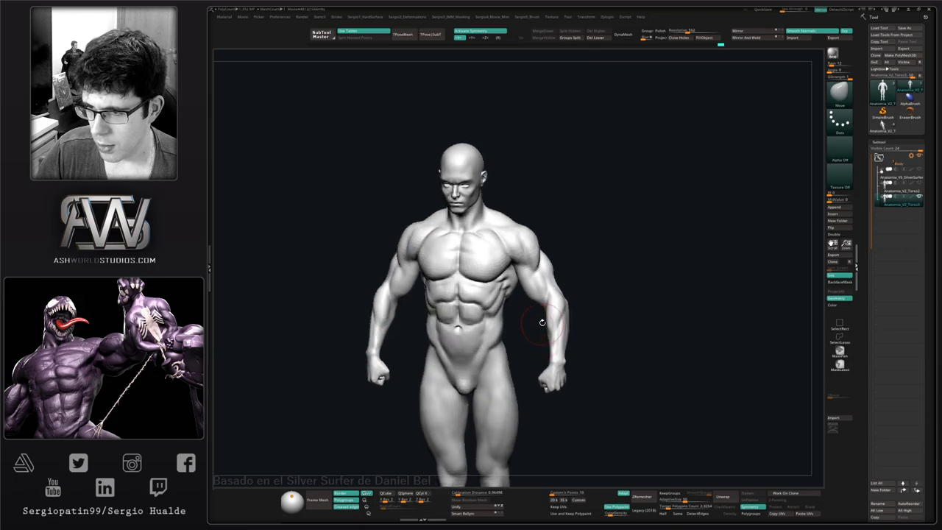
{"action": "right_click_drag", "start_coordinate": [543, 323], "coordinate": [545, 337], "text": "ctrl"}
{"action": "key", "text": "s"}
{"action": "left_click_drag", "start_coordinate": [543, 322], "coordinate": [549, 325]}
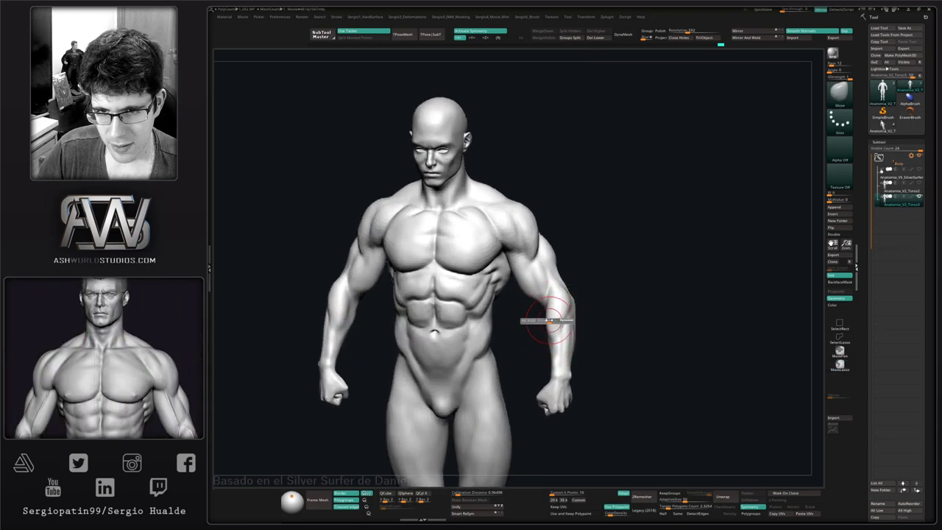
- Smooth the side of the ribcage below the armpit
{"action": "right_click_drag", "start_coordinate": [549, 332], "coordinate": [554, 354], "text": "ctrl"}
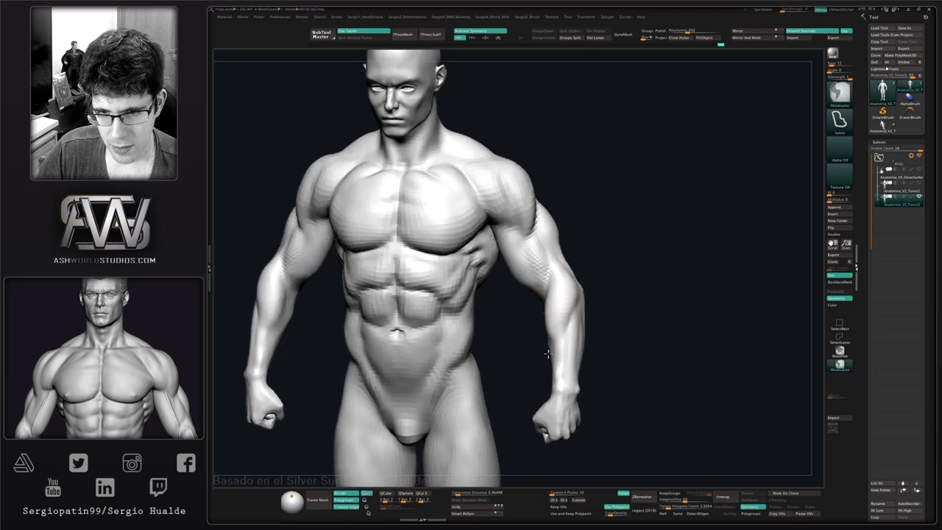
{"action": "scroll", "coordinate": [546, 326], "scroll_direction": "down", "scroll_amount": 4}
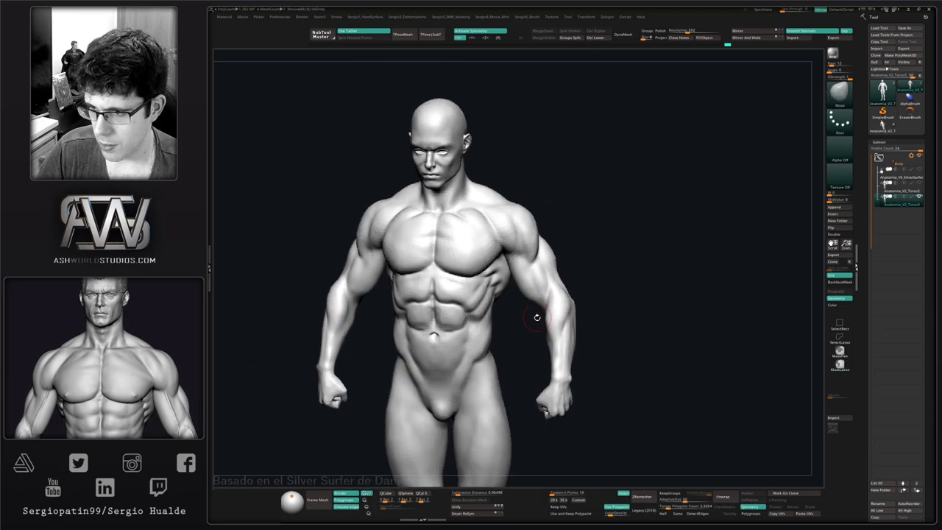
{"action": "left_click_drag", "start_coordinate": [554, 278], "coordinate": [547, 294], "text": "shift"}
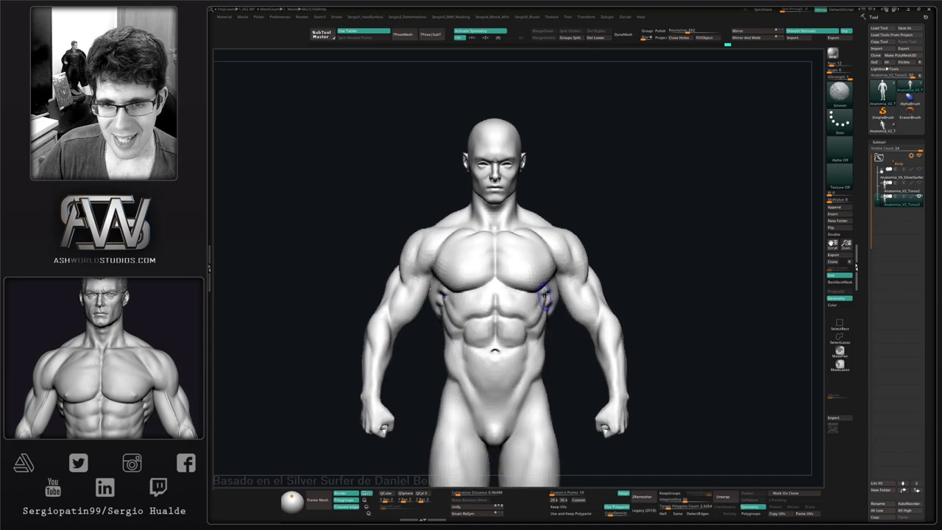
- Isolate the upper body by lassoing it from the hips up, hiding the legs
{"action": "left_click_drag", "start_coordinate": [579, 214], "coordinate": [580, 250], "text": "alt"}
{"action": "left_click_drag", "start_coordinate": [648, 257], "coordinate": [633, 266]}
{"action": "mouse_move", "coordinate": [633, 266]}
{"action": "right_mouse_down"}
{"action": "mouse_move", "coordinate": [503, 290]}
{"action": "mouse_move", "coordinate": [549, 275]}
{"action": "mouse_move", "coordinate": [530, 302]}
{"action": "mouse_move", "coordinate": [515, 309]}
{"action": "mouse_move", "coordinate": [511, 297]}
{"action": "mouse_move", "coordinate": [506, 327]}
{"action": "mouse_move", "coordinate": [523, 375]}
{"action": "mouse_move", "coordinate": [512, 319]}
{"action": "right_mouse_up"}
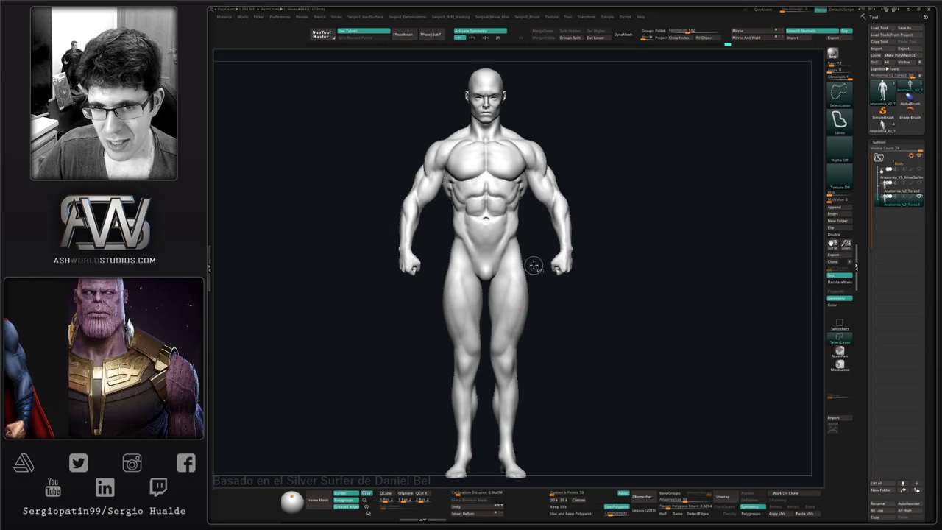
{"action": "mouse_move", "coordinate": [531, 269]}
{"action": "left_mouse_down", "text": "ctrl+shift"}
{"action": "mouse_move", "coordinate": [479, 286]}
{"action": "mouse_move", "coordinate": [492, 513]}
{"action": "mouse_move", "coordinate": [536, 277]}
{"action": "mouse_move", "coordinate": [520, 292]}
{"action": "left_mouse_up", "text": "ctrl+shift"}
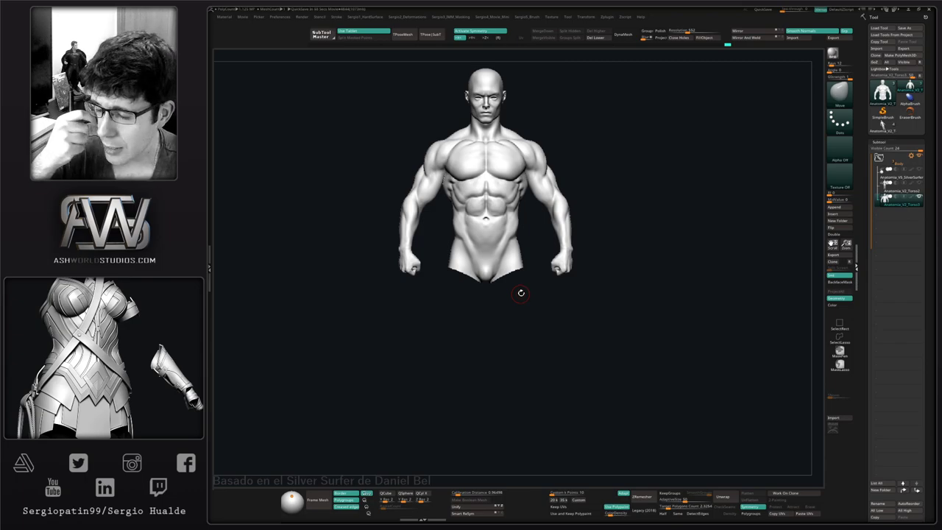
{"action": "right_click_drag", "start_coordinate": [536, 304], "coordinate": [545, 383], "text": "alt"}
{"action": "right_click_drag", "start_coordinate": [545, 383], "coordinate": [535, 324], "text": "ctrl"}
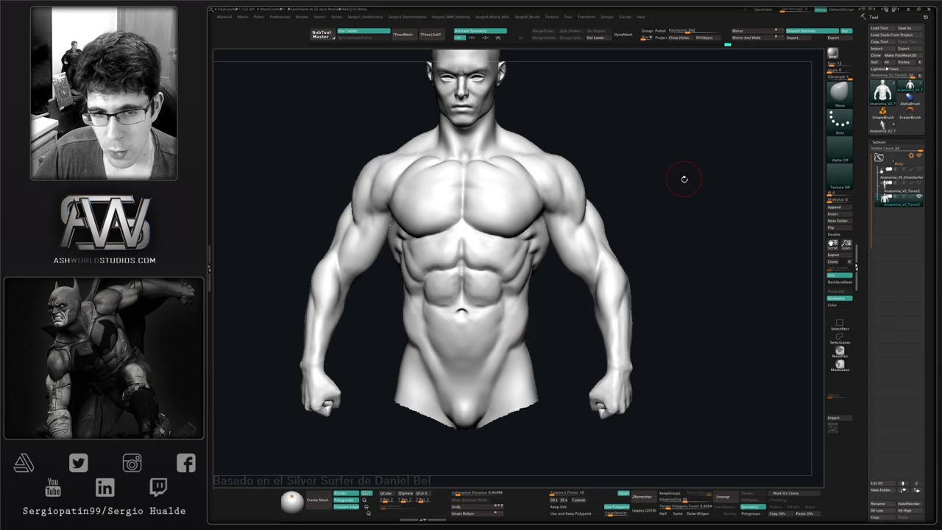
- Carve the crease running from the hip bone down to the groin with the DamStandard brush
{"action": "right_click_drag", "start_coordinate": [683, 179], "coordinate": [626, 193]}
{"action": "right_click_drag", "start_coordinate": [505, 312], "coordinate": [456, 284], "text": "alt"}
{"action": "mouse_move", "coordinate": [457, 284]}
{"action": "right_mouse_down", "text": "ctrl"}
{"action": "mouse_move", "coordinate": [469, 330]}
{"action": "mouse_move", "coordinate": [452, 352]}
{"action": "right_mouse_up", "text": "ctrl"}
{"action": "key", "text": "b"}
{"action": "key", "text": "d"}
{"action": "key", "text": "s"}
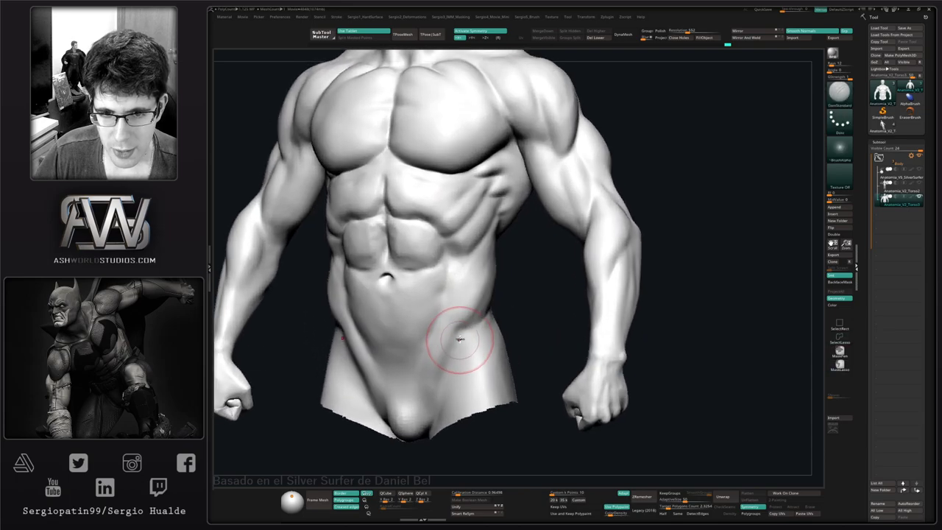
{"action": "mouse_move", "coordinate": [479, 319]}
{"action": "right_mouse_down"}
{"action": "mouse_move", "coordinate": [489, 311]}
{"action": "mouse_move", "coordinate": [479, 326]}
{"action": "right_mouse_up"}
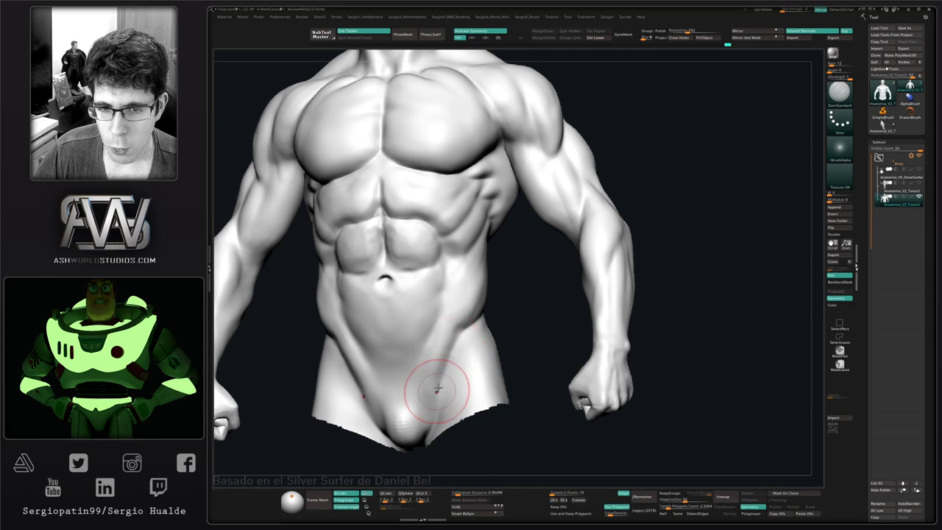
{"action": "right_click_drag", "start_coordinate": [431, 410], "coordinate": [468, 333]}
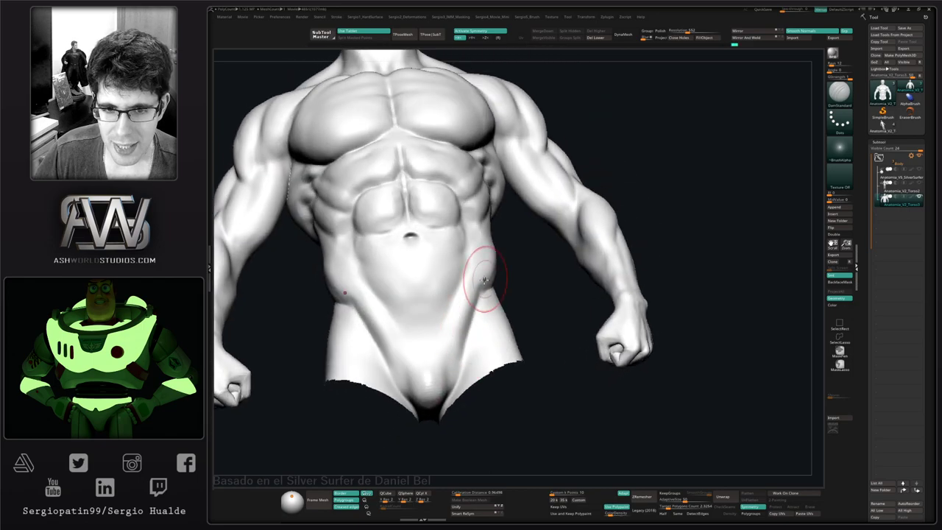
{"action": "mouse_move", "coordinate": [483, 273]}
{"action": "right_mouse_down"}
{"action": "mouse_move", "coordinate": [486, 304]}
{"action": "mouse_move", "coordinate": [474, 304]}
{"action": "right_mouse_up"}
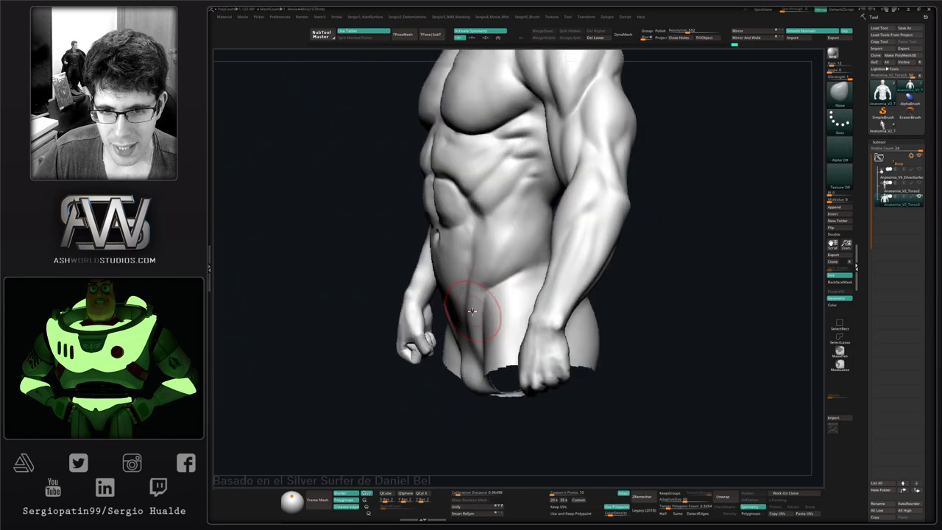
- Reshape the lower abdomen beside the groin crease with the Move brush
{"action": "key", "text": "b"}
{"action": "key", "text": "m"}
{"action": "key", "text": "v"}
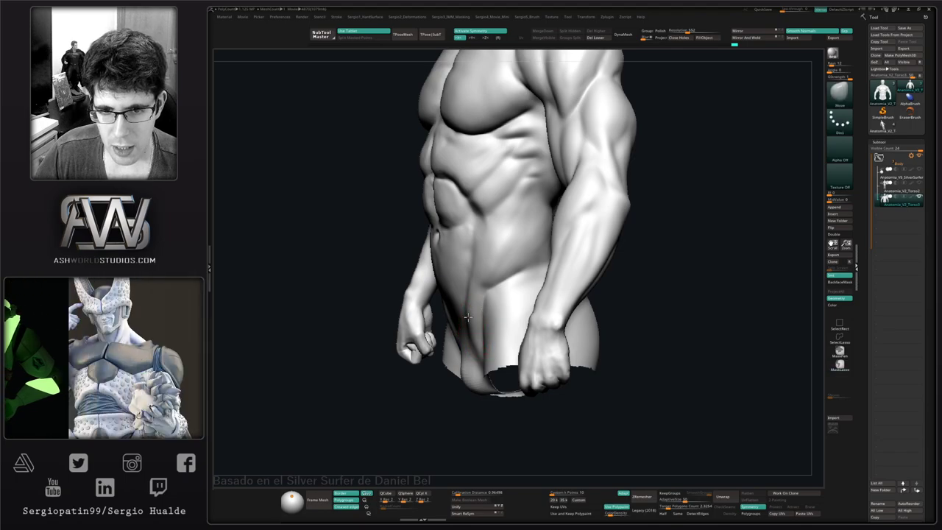
{"action": "right_click_drag", "start_coordinate": [475, 336], "coordinate": [478, 357]}
- Sharpen the groin crease with the DamStandard brush and soften its edges
{"action": "key", "text": "b"}
{"action": "key", "text": "d"}
{"action": "key", "text": "s"}
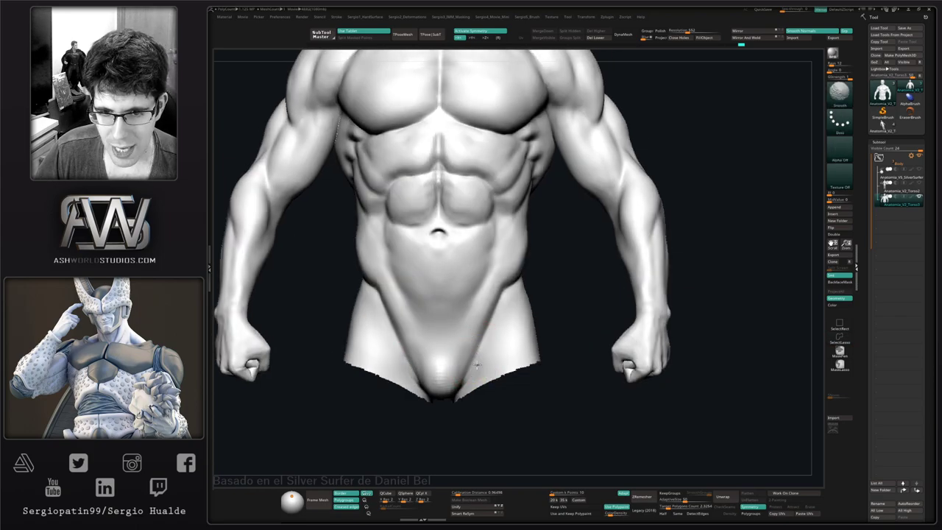
- Build up the lower abdomen next to the groin with the Clay brush and smooth the transition into the thigh
{"action": "key", "text": "b"}
{"action": "key", "text": "c"}
{"action": "key", "text": "l"}
{"action": "right_click_drag", "start_coordinate": [484, 343], "coordinate": [459, 361]}
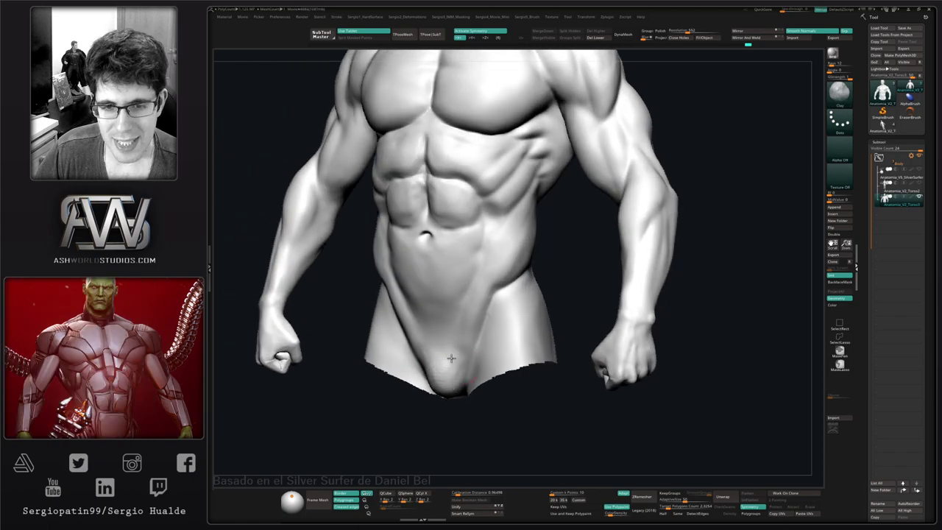
{"action": "mouse_move", "coordinate": [451, 358]}
{"action": "left_mouse_down"}
{"action": "mouse_move", "coordinate": [453, 380]}
{"action": "mouse_move", "coordinate": [454, 362]}
{"action": "left_mouse_up"}
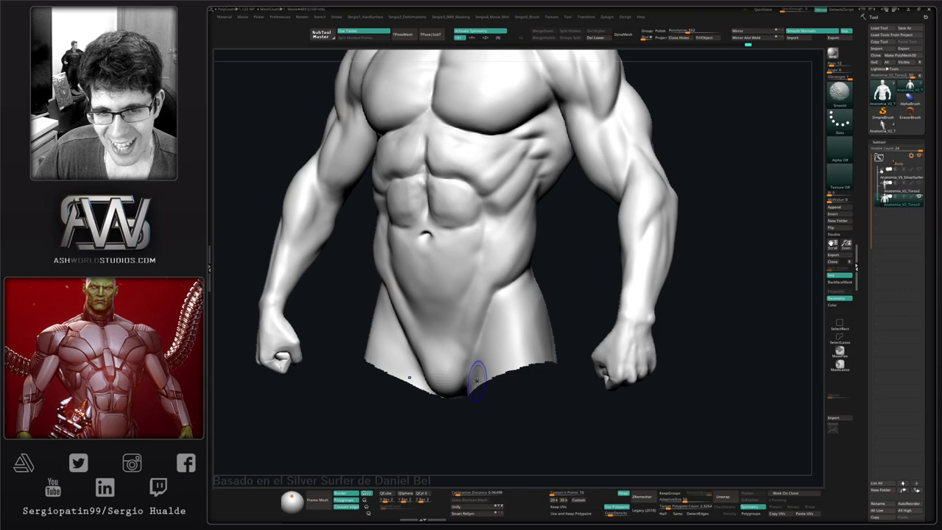
{"action": "right_click_drag", "start_coordinate": [477, 381], "coordinate": [472, 393], "text": "shift"}
{"action": "left_click_drag", "start_coordinate": [471, 393], "coordinate": [463, 352], "text": "shift"}
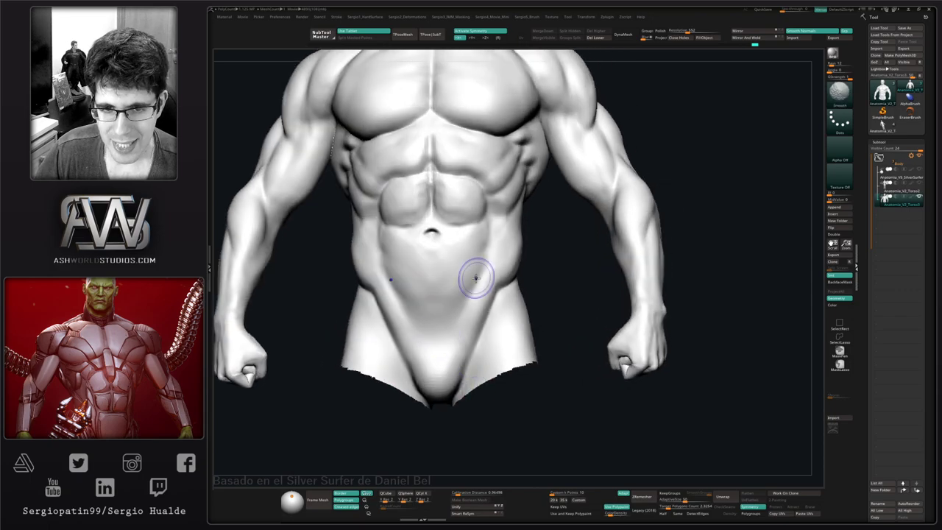
- Refine the abdomen below the navel with the DamStandard and Clay brushes, smoothing the surface
{"action": "right_click_drag", "start_coordinate": [451, 321], "coordinate": [436, 315]}
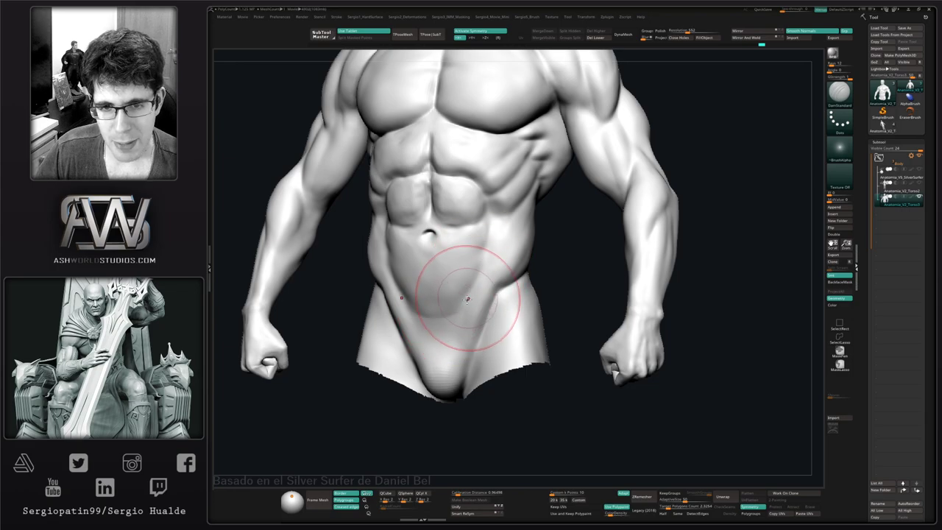
{"action": "key", "text": "shift"}
{"action": "right_click_drag", "start_coordinate": [483, 302], "coordinate": [472, 243], "text": "ctrl"}
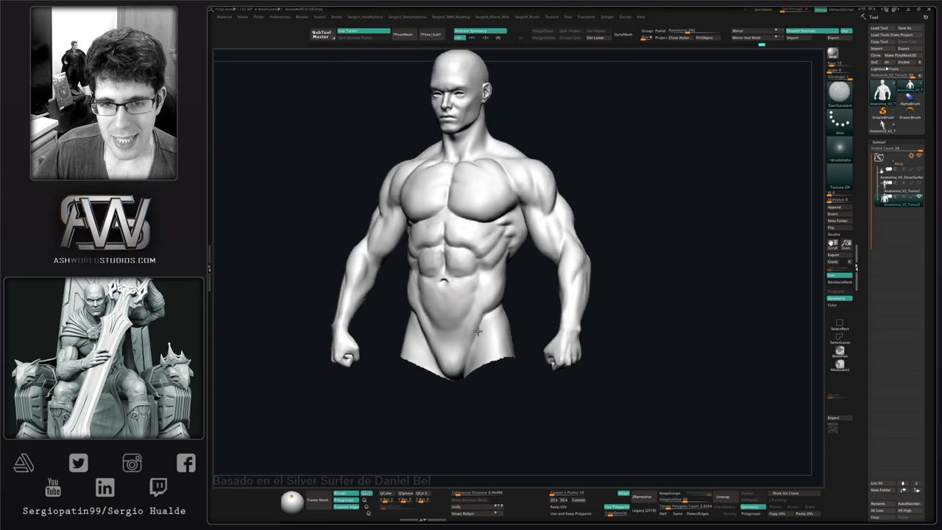
{"action": "mouse_move", "coordinate": [442, 309]}
{"action": "right_mouse_down"}
{"action": "mouse_move", "coordinate": [458, 313]}
{"action": "mouse_move", "coordinate": [455, 346]}
{"action": "mouse_move", "coordinate": [449, 337]}
{"action": "right_mouse_up"}
{"action": "key", "text": "s"}
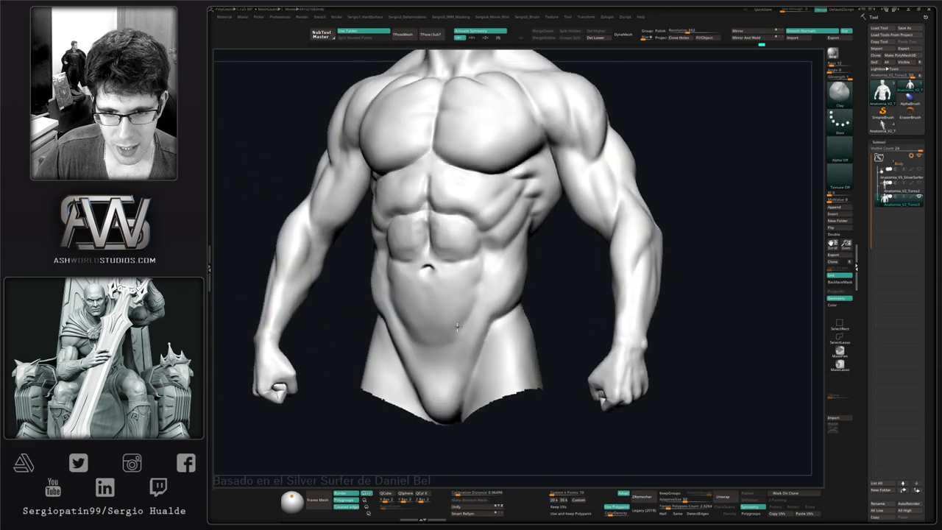
{"action": "left_click_drag", "start_coordinate": [450, 284], "coordinate": [456, 286], "text": "shift"}
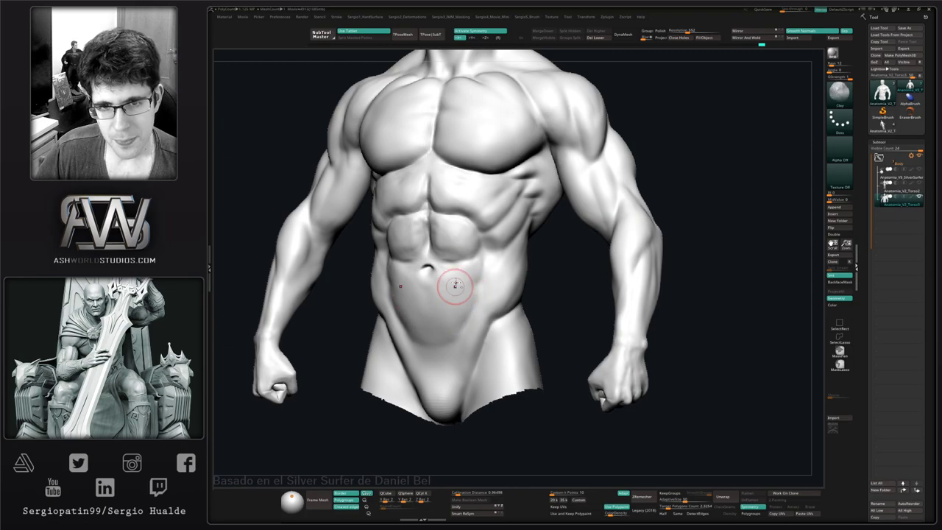
- Isolate the head, neck and upper shoulders by hiding the rest of the torso and arms
{"action": "right_click_drag", "start_coordinate": [456, 286], "coordinate": [460, 360], "text": "alt"}
{"action": "mouse_move", "coordinate": [483, 302]}
{"action": "right_mouse_down", "text": "ctrl"}
{"action": "mouse_move", "coordinate": [466, 287]}
{"action": "mouse_move", "coordinate": [508, 293]}
{"action": "mouse_move", "coordinate": [479, 302]}
{"action": "right_mouse_up", "text": "ctrl"}
{"action": "right_click_drag", "start_coordinate": [479, 302], "coordinate": [548, 290], "text": "ctrl"}
{"action": "right_click_drag", "start_coordinate": [492, 322], "coordinate": [554, 295], "text": "alt"}
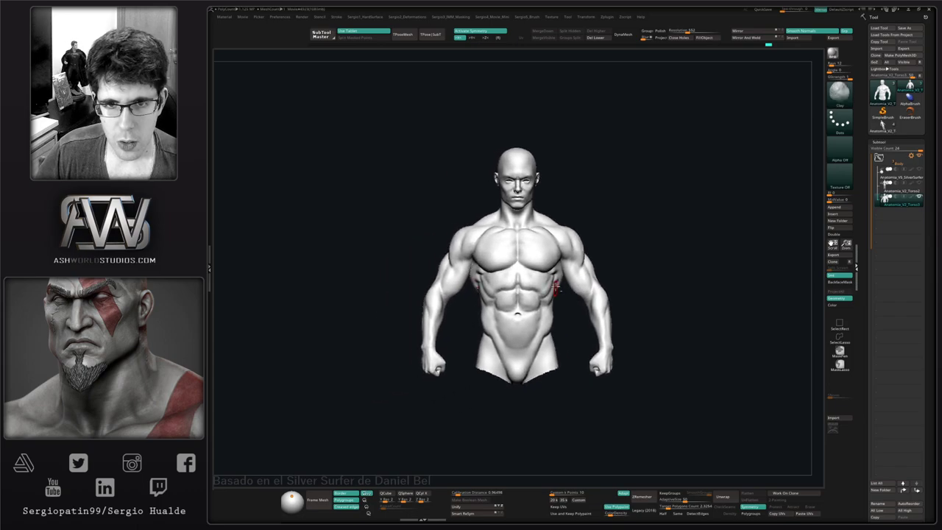
{"action": "right_click_drag", "start_coordinate": [575, 245], "coordinate": [559, 332], "text": "alt"}
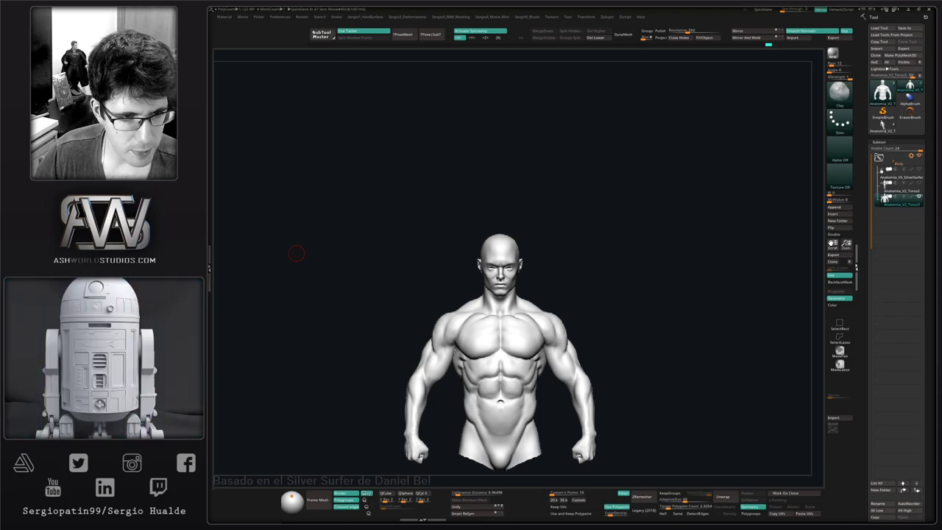
{"action": "right_click_drag", "start_coordinate": [651, 306], "coordinate": [542, 301]}
{"action": "mouse_move", "coordinate": [521, 247]}
{"action": "right_mouse_down", "text": "ctrl"}
{"action": "mouse_move", "coordinate": [513, 342]}
{"action": "mouse_move", "coordinate": [490, 354]}
{"action": "mouse_move", "coordinate": [545, 295]}
{"action": "right_mouse_up", "text": "ctrl"}
{"action": "mouse_move", "coordinate": [568, 221]}
{"action": "left_mouse_down", "text": "ctrl+shift"}
{"action": "mouse_move", "coordinate": [442, 394]}
{"action": "mouse_move", "coordinate": [638, 358]}
{"action": "mouse_move", "coordinate": [612, 335]}
{"action": "left_mouse_up", "text": "ctrl+shift"}
- Build up the base of the neck with the Clay brush, undoing the first stroke and repeating it
{"action": "right_click_drag", "start_coordinate": [535, 379], "coordinate": [575, 349]}
{"action": "right_click_drag", "start_coordinate": [575, 349], "coordinate": [546, 318], "text": "ctrl"}
{"action": "mouse_move", "coordinate": [546, 318]}
{"action": "left_mouse_down"}
{"action": "mouse_move", "coordinate": [578, 361]}
{"action": "mouse_move", "coordinate": [582, 332]}
{"action": "mouse_move", "coordinate": [513, 366]}
{"action": "mouse_move", "coordinate": [530, 366]}
{"action": "left_mouse_up"}
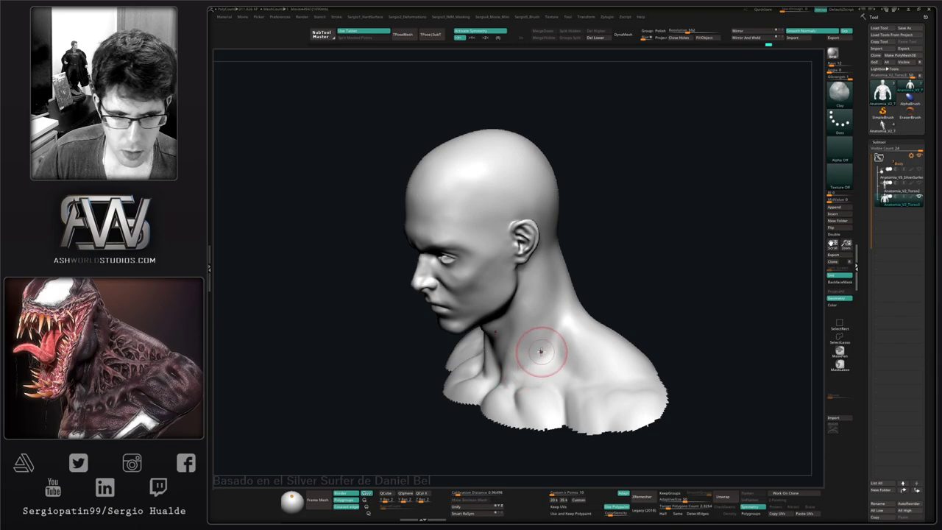
{"action": "key", "text": "ctrl+z"}
{"action": "right_click_drag", "start_coordinate": [538, 352], "coordinate": [552, 341]}
{"action": "mouse_move", "coordinate": [530, 370]}
{"action": "left_mouse_down"}
{"action": "mouse_move", "coordinate": [544, 378]}
{"action": "mouse_move", "coordinate": [568, 366]}
{"action": "left_mouse_up"}
- Define the hollow between the neck, trapezius and collarbone with the DamStandard brush and smooth it
{"action": "key", "text": "b"}
{"action": "key", "text": "d"}
{"action": "key", "text": "s"}
{"action": "mouse_move", "coordinate": [557, 354]}
{"action": "right_mouse_down"}
{"action": "mouse_move", "coordinate": [606, 363]}
{"action": "mouse_move", "coordinate": [635, 354]}
{"action": "right_mouse_up"}
{"action": "left_click_drag", "start_coordinate": [564, 332], "coordinate": [573, 342], "text": "shift"}
{"action": "right_click_drag", "start_coordinate": [574, 343], "coordinate": [541, 347]}
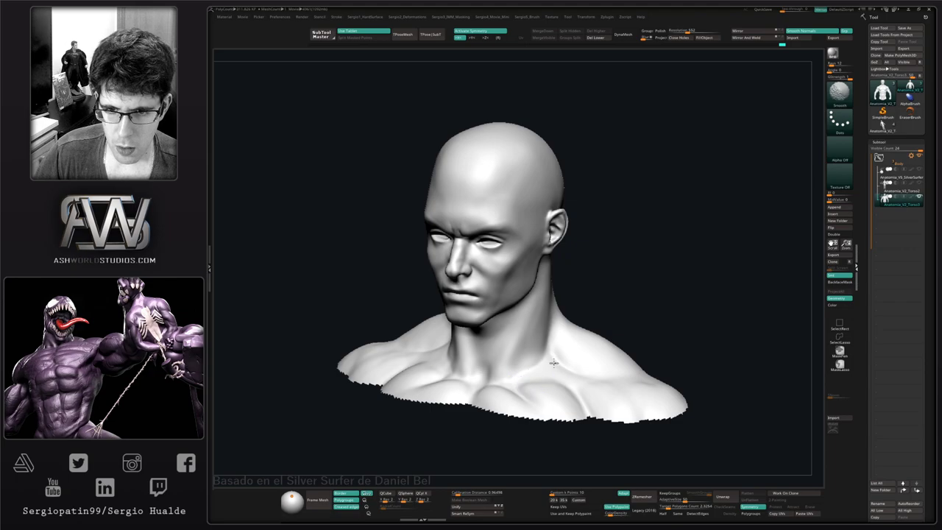
{"action": "mouse_move", "coordinate": [554, 362]}
{"action": "left_mouse_down"}
{"action": "mouse_move", "coordinate": [505, 378]}
{"action": "mouse_move", "coordinate": [582, 370]}
{"action": "left_mouse_up"}
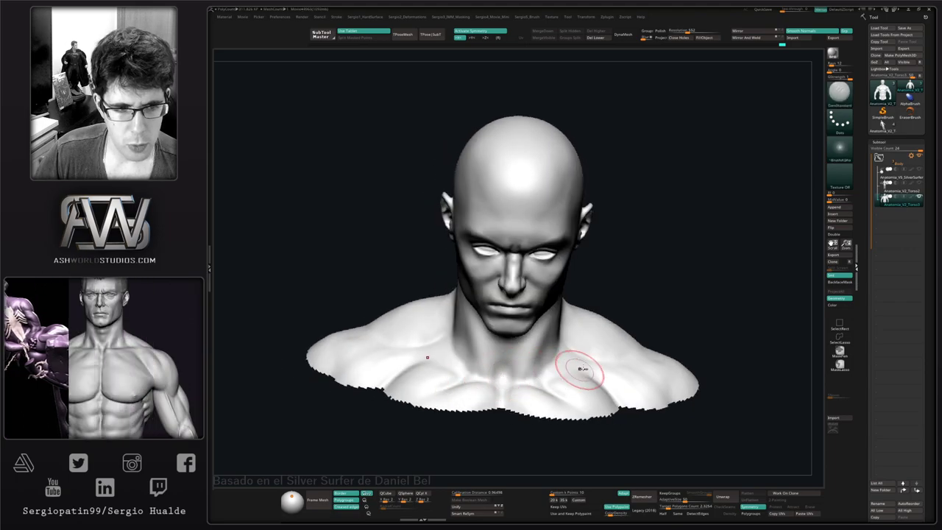
{"action": "right_click_drag", "start_coordinate": [583, 369], "coordinate": [568, 366]}
- Add volume above the collarbone with the Clay brush and smooth it into the trapezius
{"action": "key", "text": "b"}
{"action": "key", "text": "c"}
{"action": "key", "text": "l"}
{"action": "left_click_drag", "start_coordinate": [568, 361], "coordinate": [575, 353]}
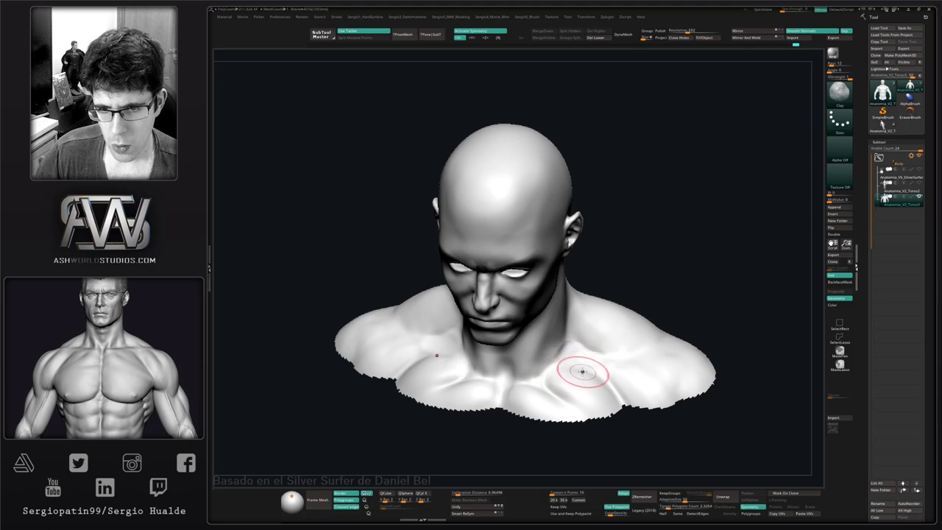
{"action": "key", "text": "shift"}
{"action": "left_click_drag", "start_coordinate": [592, 347], "coordinate": [600, 336], "text": "shift"}
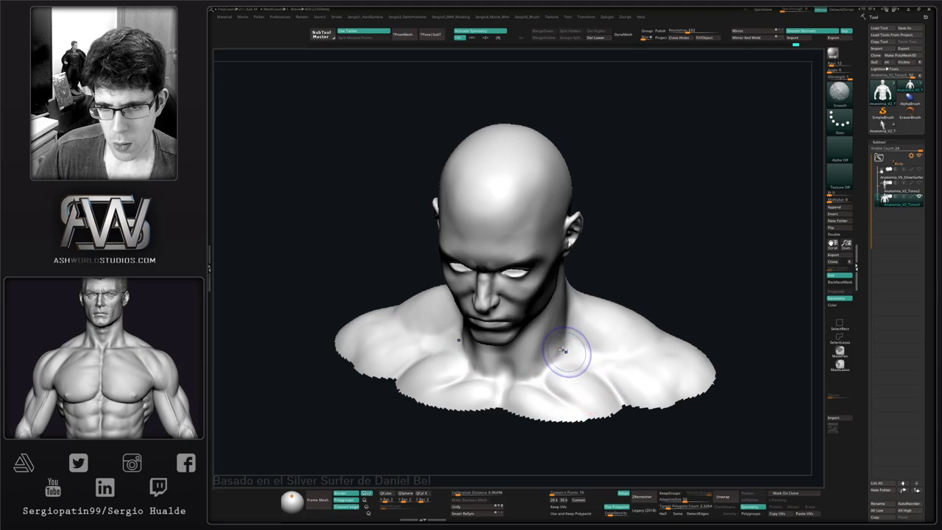
{"action": "mouse_move", "coordinate": [572, 351]}
{"action": "right_mouse_down", "text": "shift"}
{"action": "mouse_move", "coordinate": [583, 368]}
{"action": "mouse_move", "coordinate": [600, 351]}
{"action": "mouse_move", "coordinate": [571, 377]}
{"action": "right_mouse_up", "text": "shift"}
{"action": "left_click_drag", "start_coordinate": [592, 342], "coordinate": [589, 332]}
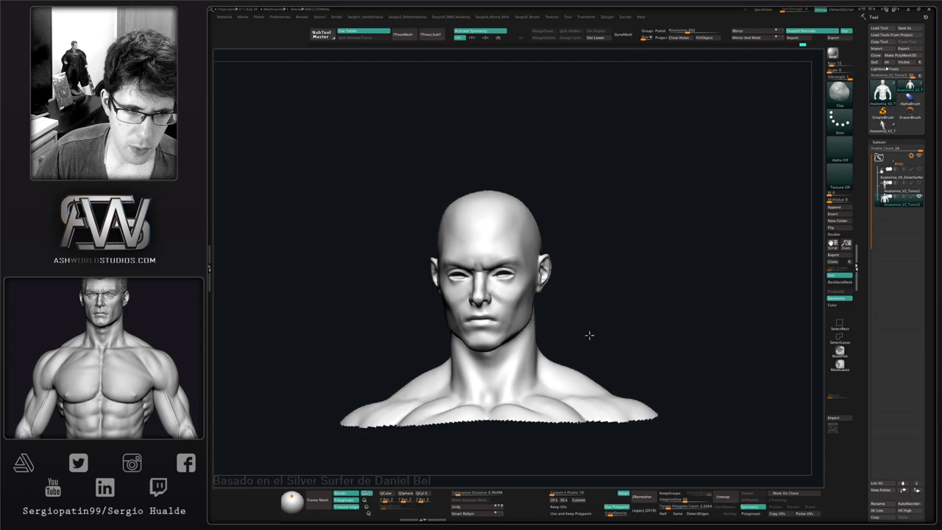
- Adjust the contour where the neck meets the trapezius with the Move brush, undoing the previous change
{"action": "key", "text": "b"}
{"action": "key", "text": "m"}
{"action": "key", "text": "v"}
{"action": "key", "text": "ctrl+z"}
{"action": "left_click_drag", "start_coordinate": [535, 361], "coordinate": [537, 350]}
{"action": "left_click_drag", "start_coordinate": [594, 323], "coordinate": [572, 301]}
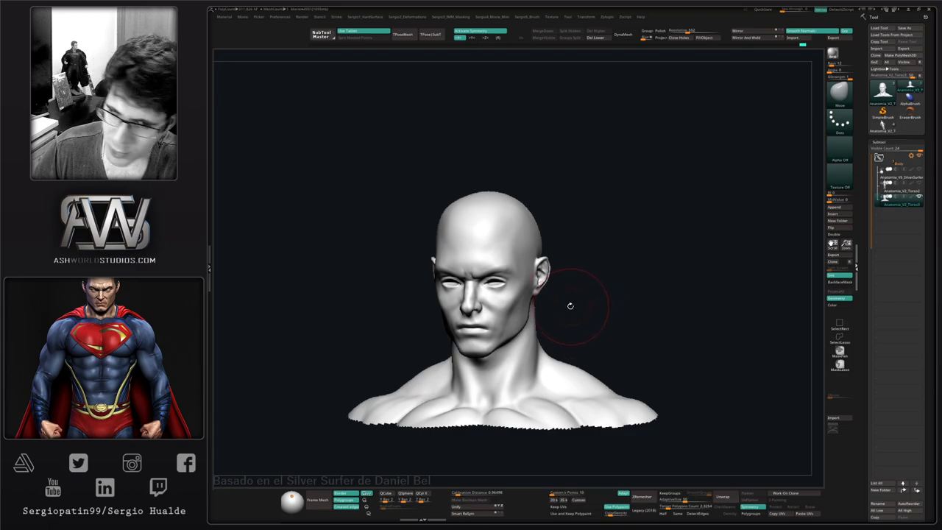
- Sculpt the temple and cheekbone planes on the side of the head with the Clay brush
{"action": "left_click_drag", "start_coordinate": [620, 306], "coordinate": [582, 302]}
{"action": "mouse_move", "coordinate": [552, 258]}
{"action": "right_mouse_down", "text": "ctrl"}
{"action": "mouse_move", "coordinate": [507, 305]}
{"action": "mouse_move", "coordinate": [501, 284]}
{"action": "mouse_move", "coordinate": [503, 328]}
{"action": "right_mouse_up", "text": "ctrl"}
{"action": "right_click_drag", "start_coordinate": [502, 329], "coordinate": [503, 352], "text": "ctrl"}
{"action": "key", "text": "s"}
{"action": "left_click_drag", "start_coordinate": [503, 351], "coordinate": [486, 356]}
{"action": "right_click_drag", "start_coordinate": [487, 357], "coordinate": [507, 329], "text": "alt"}
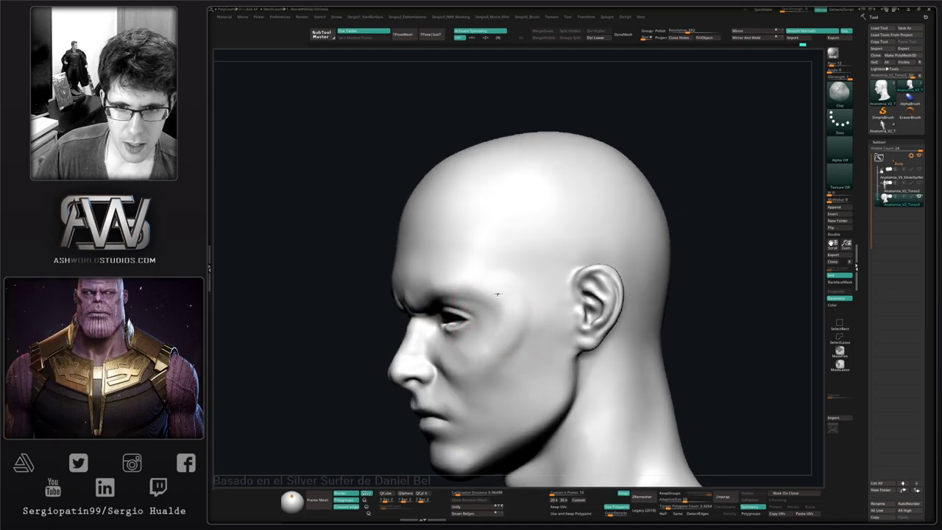
{"action": "mouse_move", "coordinate": [496, 294]}
{"action": "right_mouse_down", "text": "alt"}
{"action": "mouse_move", "coordinate": [511, 315]}
{"action": "mouse_move", "coordinate": [492, 312]}
{"action": "right_mouse_up", "text": "alt"}
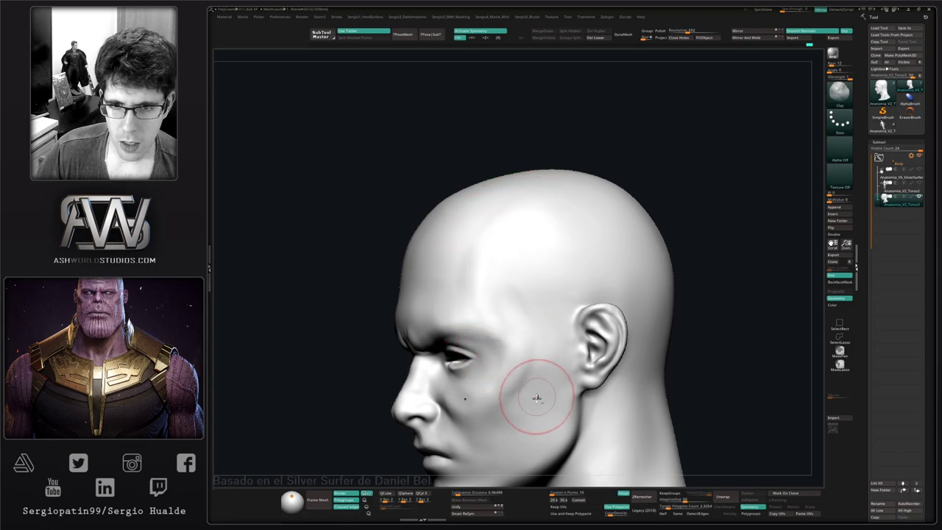
{"action": "right_click_drag", "start_coordinate": [509, 419], "coordinate": [518, 318], "text": "alt"}
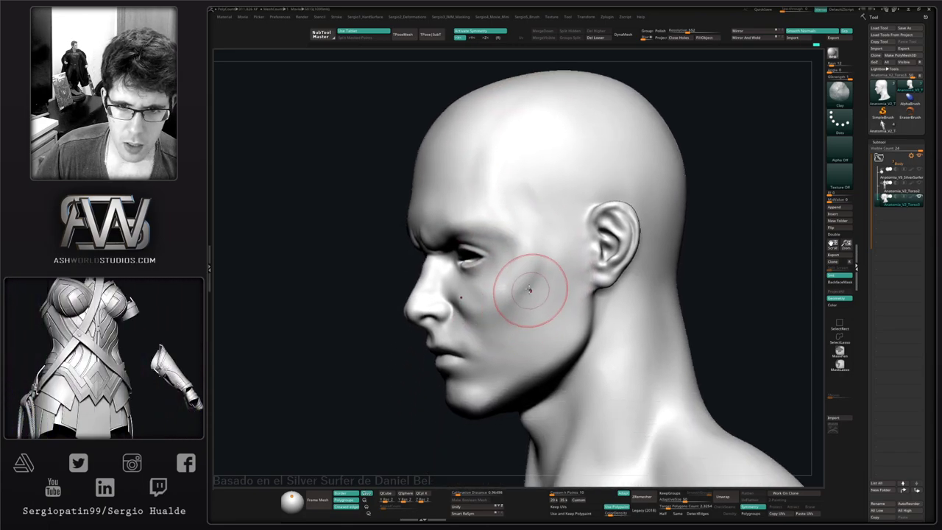
- Build up the cheek planes beside the nose with the Clay brush and smooth the area below the eye
{"action": "right_click_drag", "start_coordinate": [498, 361], "coordinate": [501, 326]}
{"action": "left_click_drag", "start_coordinate": [535, 286], "coordinate": [495, 390]}
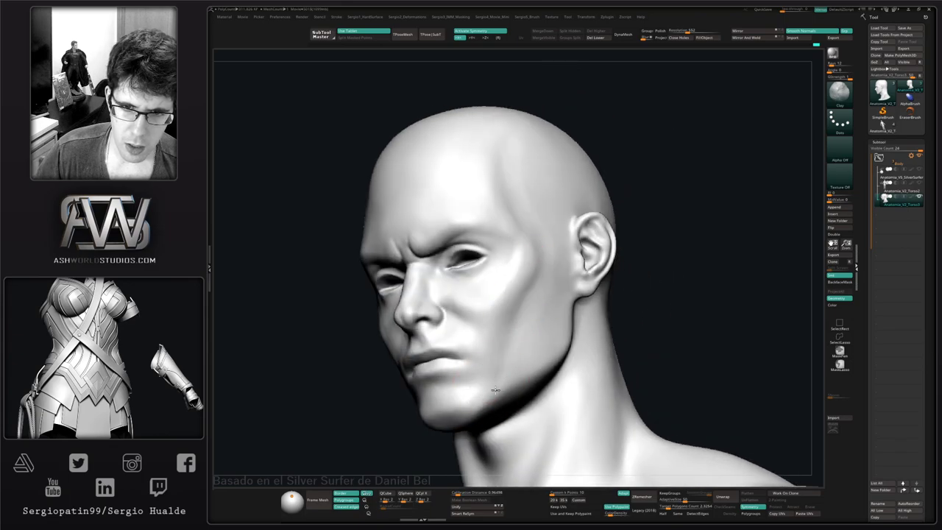
{"action": "right_click_drag", "start_coordinate": [532, 322], "coordinate": [533, 270]}
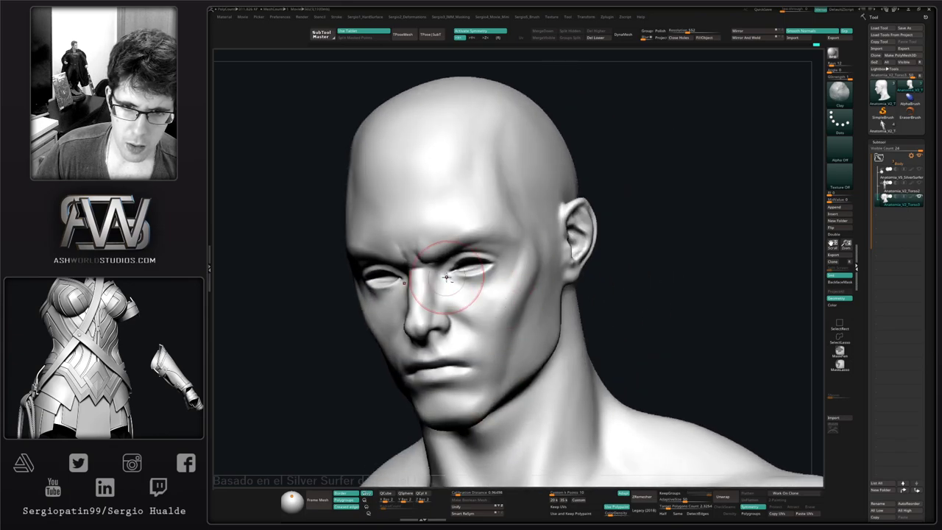
{"action": "right_click_drag", "start_coordinate": [505, 326], "coordinate": [461, 336]}
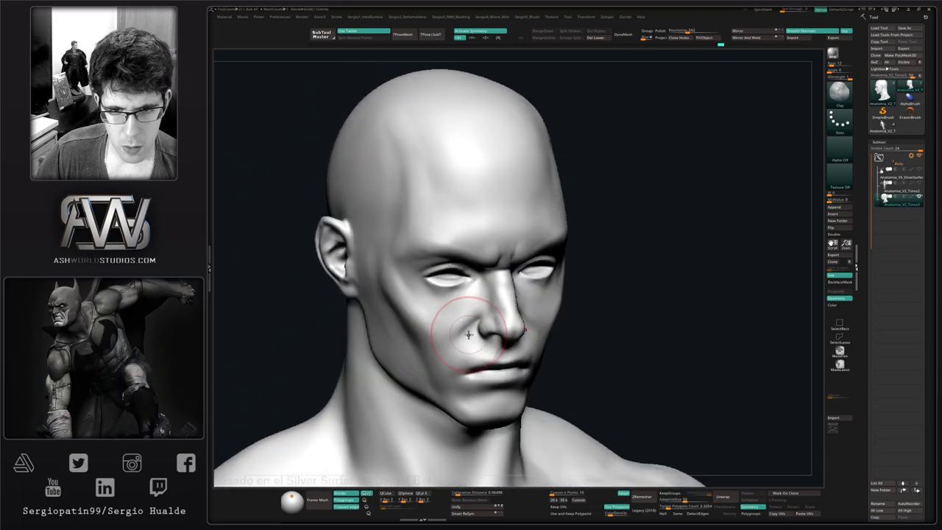
{"action": "left_click_drag", "start_coordinate": [468, 335], "coordinate": [465, 334]}
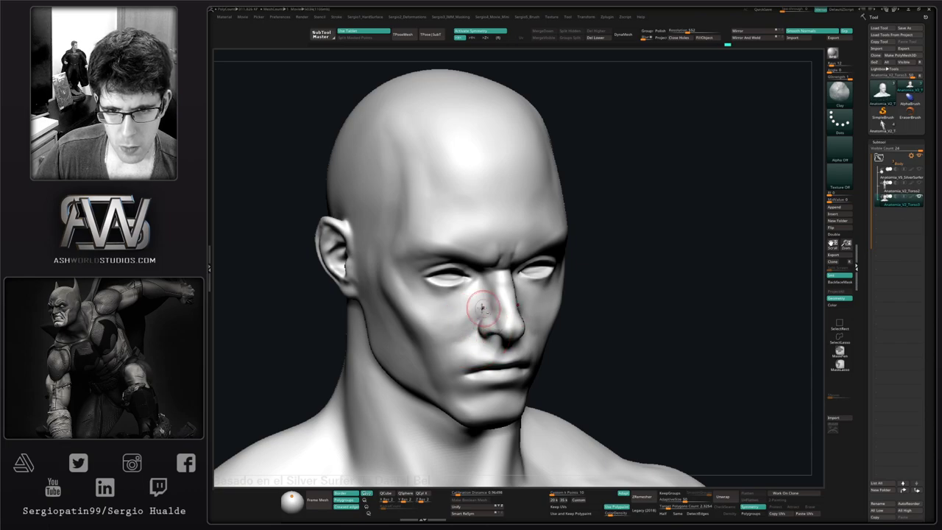
{"action": "key", "text": "shift"}
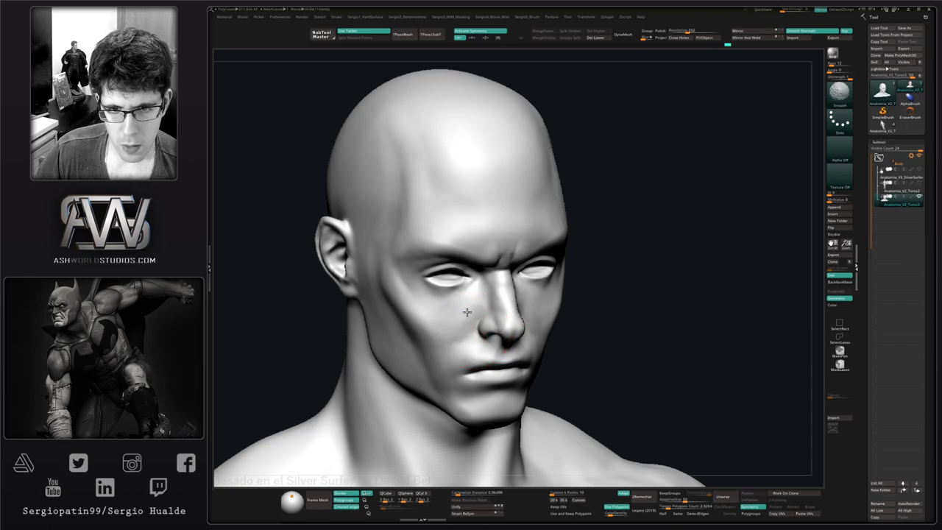
{"action": "left_click_drag", "start_coordinate": [467, 312], "coordinate": [467, 321], "text": "shift"}
- Flatten the cheek hollow with the TrimDynamic brush and smooth the transitions around the cheekbone and temple
{"action": "right_click_drag", "start_coordinate": [466, 326], "coordinate": [384, 335]}
{"action": "key", "text": "ctrl+shift"}
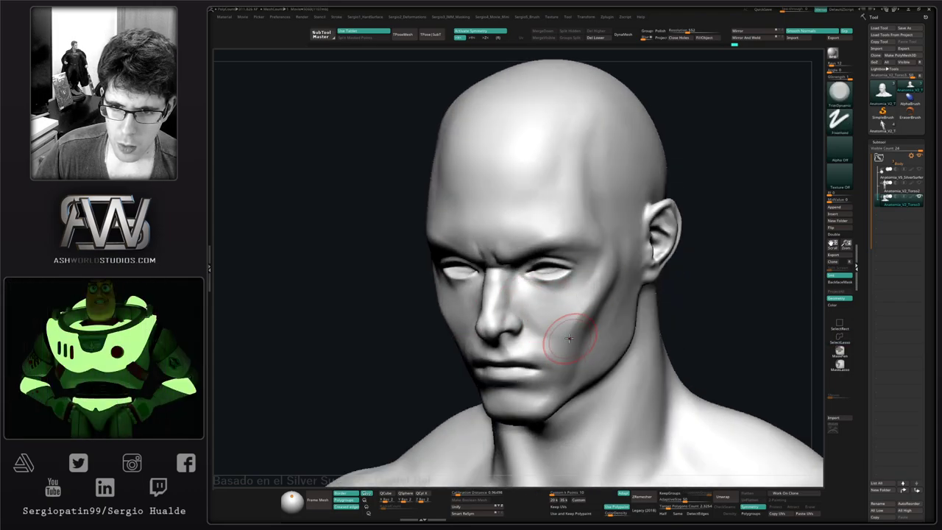
{"action": "mouse_move", "coordinate": [571, 318]}
{"action": "left_mouse_down", "text": "shift"}
{"action": "mouse_move", "coordinate": [551, 322]}
{"action": "mouse_move", "coordinate": [593, 292]}
{"action": "left_mouse_up", "text": "shift"}
{"action": "mouse_move", "coordinate": [626, 289]}
{"action": "right_mouse_down"}
{"action": "mouse_move", "coordinate": [585, 290]}
{"action": "mouse_move", "coordinate": [586, 322]}
{"action": "mouse_move", "coordinate": [566, 315]}
{"action": "mouse_move", "coordinate": [551, 337]}
{"action": "right_mouse_up"}
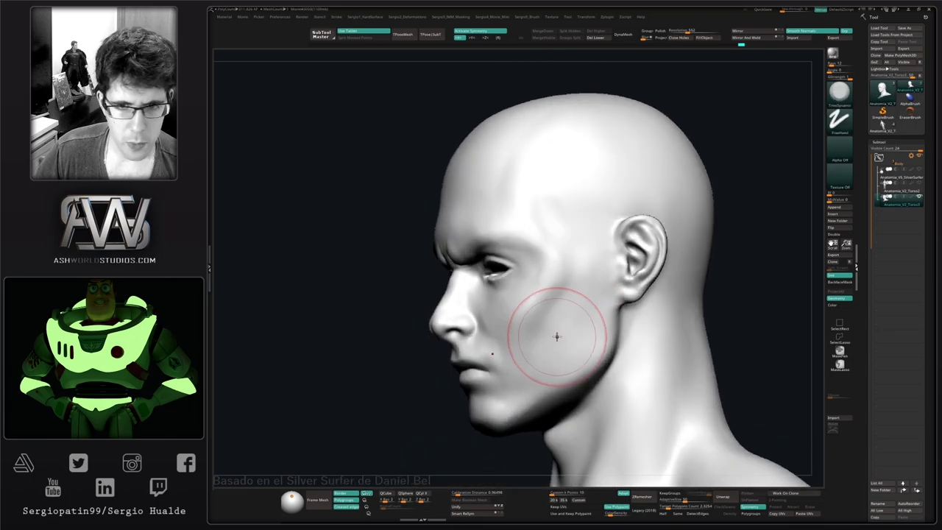
{"action": "right_click_drag", "start_coordinate": [564, 267], "coordinate": [553, 331]}
{"action": "right_click_drag", "start_coordinate": [588, 194], "coordinate": [567, 288]}
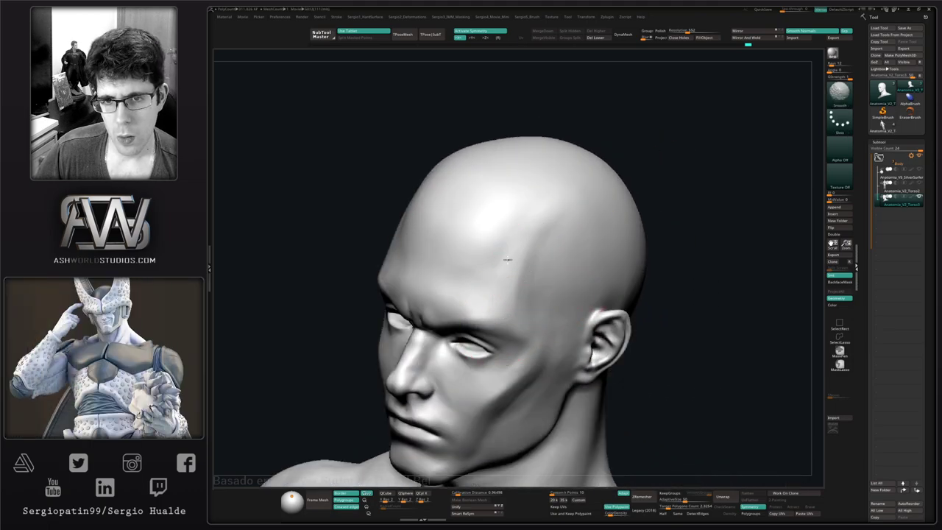
{"action": "right_click_drag", "start_coordinate": [552, 304], "coordinate": [541, 281]}
- Define the temple ridge from the forehead down toward the cheekbone with the Clay brush
{"action": "key", "text": "b"}
{"action": "key", "text": "c"}
{"action": "key", "text": "l"}
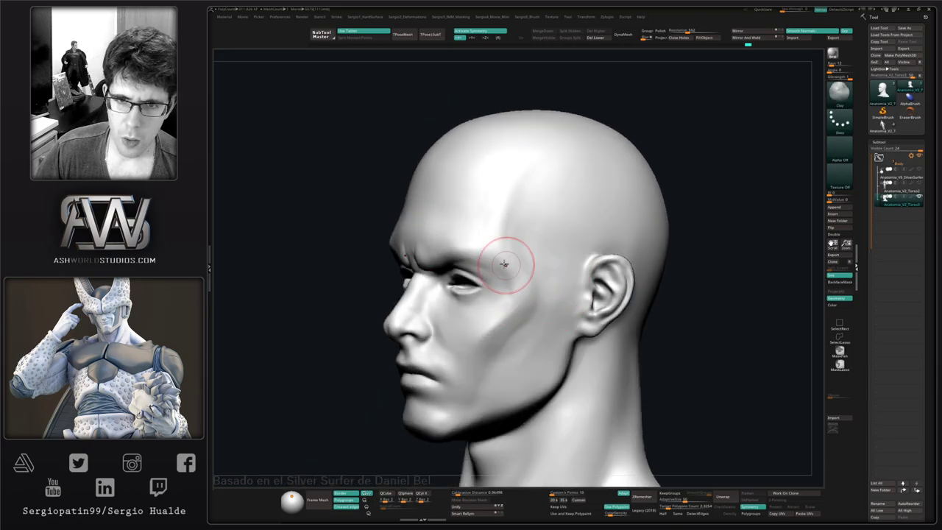
{"action": "right_click_drag", "start_coordinate": [526, 312], "coordinate": [494, 266]}
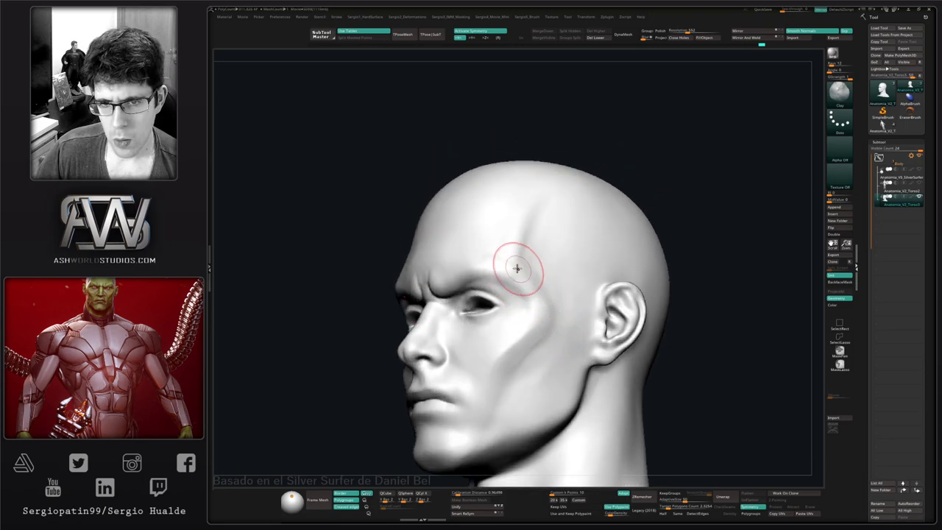
{"action": "left_click_drag", "start_coordinate": [518, 269], "coordinate": [551, 297]}
{"action": "right_click_drag", "start_coordinate": [550, 297], "coordinate": [540, 262]}
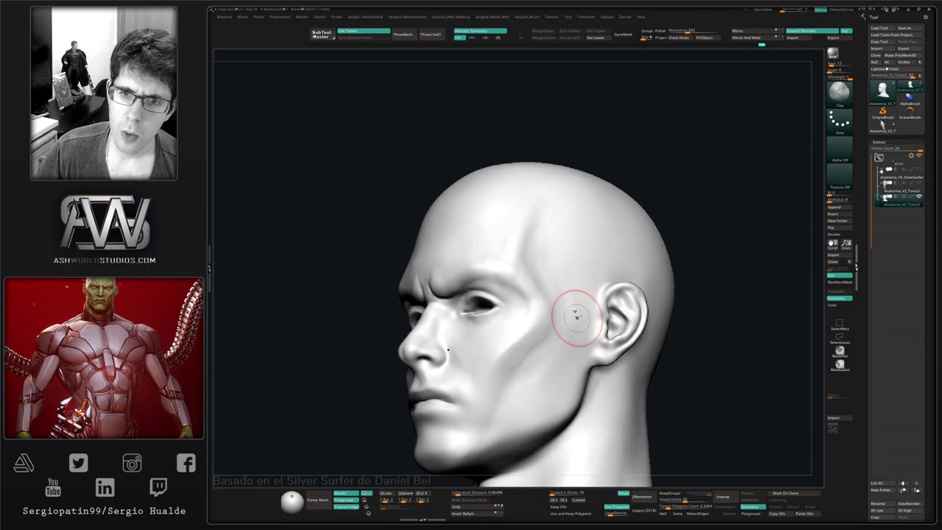
{"action": "right_click_drag", "start_coordinate": [577, 315], "coordinate": [554, 236], "text": "shift"}
{"action": "mouse_move", "coordinate": [562, 284]}
{"action": "right_mouse_down", "text": "shift"}
{"action": "mouse_move", "coordinate": [553, 290]}
{"action": "mouse_move", "coordinate": [566, 282]}
{"action": "right_mouse_up", "text": "shift"}
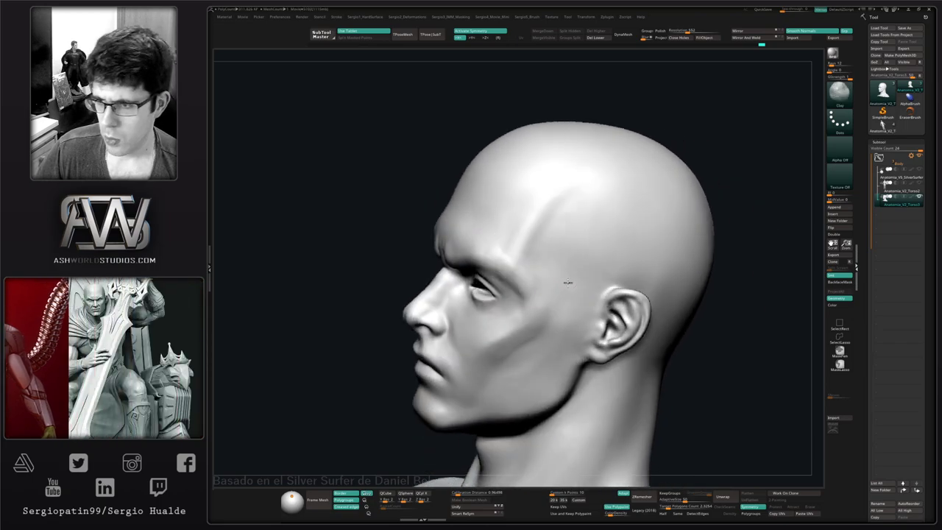
{"action": "right_click_drag", "start_coordinate": [555, 232], "coordinate": [564, 257], "text": "alt"}
- Flatten the plane of the cheek below the cheekbone with the TrimDynamic brush
{"action": "key", "text": "ctrl+shift"}
{"action": "key", "text": "ctrl+shift+z"}
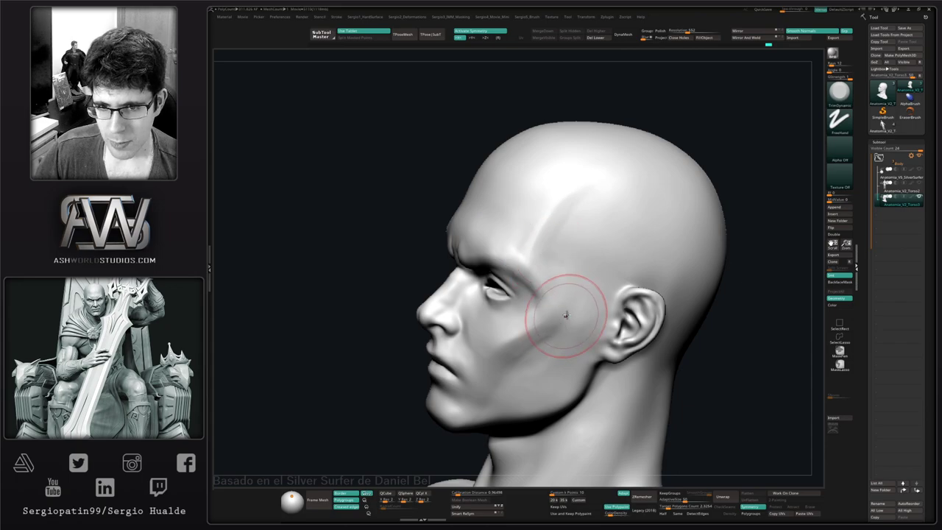
{"action": "left_click_drag", "start_coordinate": [502, 359], "coordinate": [530, 368]}
{"action": "mouse_move", "coordinate": [530, 368]}
{"action": "right_mouse_down"}
{"action": "mouse_move", "coordinate": [552, 349]}
{"action": "mouse_move", "coordinate": [563, 279]}
{"action": "mouse_move", "coordinate": [550, 299]}
{"action": "mouse_move", "coordinate": [580, 256]}
{"action": "right_mouse_up"}
- Adjust the contour of the temple and outer brow with the Move brush
{"action": "key", "text": "b"}
{"action": "key", "text": "m"}
{"action": "key", "text": "v"}
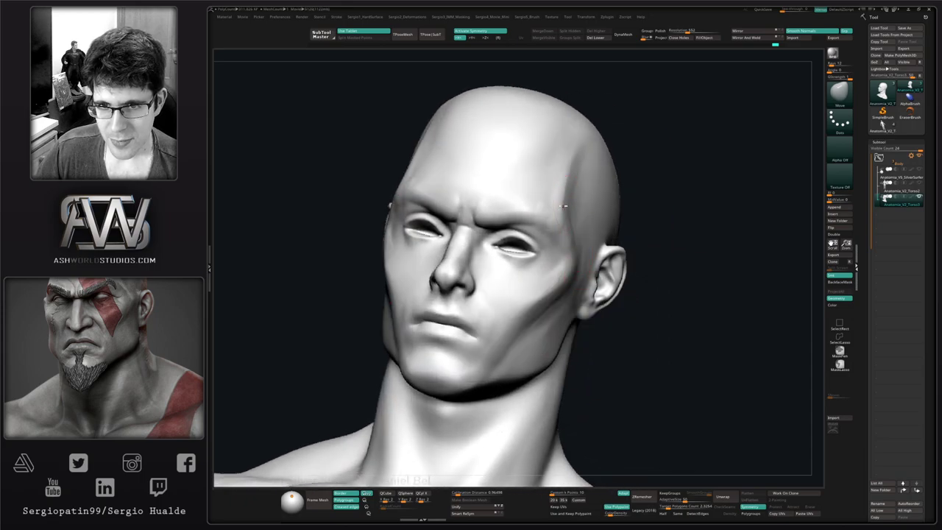
{"action": "mouse_move", "coordinate": [564, 206]}
{"action": "right_mouse_down"}
{"action": "mouse_move", "coordinate": [584, 263]}
{"action": "mouse_move", "coordinate": [576, 236]}
{"action": "right_mouse_up"}
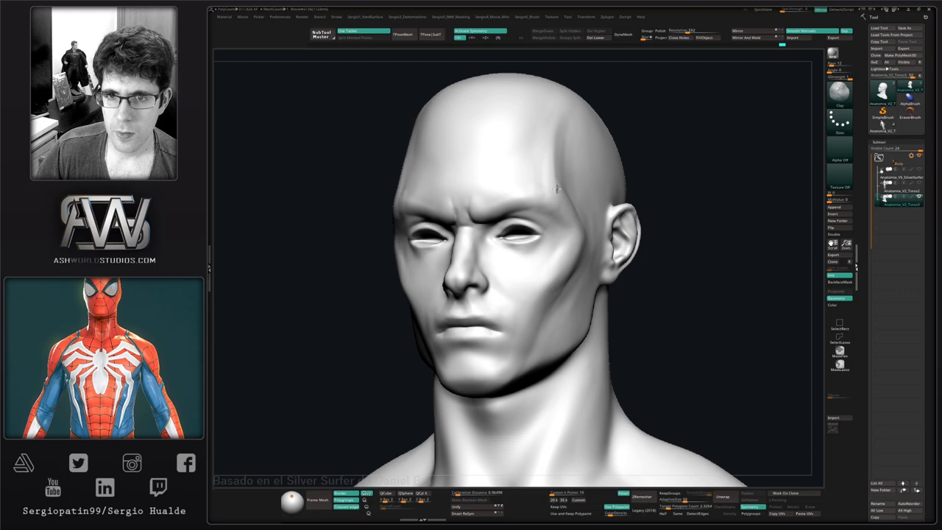
- Sculpt the side of the cheek between cheekbone and jaw corner with the Clay brush and smooth it
{"action": "mouse_move", "coordinate": [558, 189]}
{"action": "right_mouse_down"}
{"action": "mouse_move", "coordinate": [582, 243]}
{"action": "mouse_move", "coordinate": [567, 243]}
{"action": "mouse_move", "coordinate": [568, 273]}
{"action": "right_mouse_up"}
{"action": "key", "text": "b"}
{"action": "key", "text": "c"}
{"action": "key", "text": "l"}
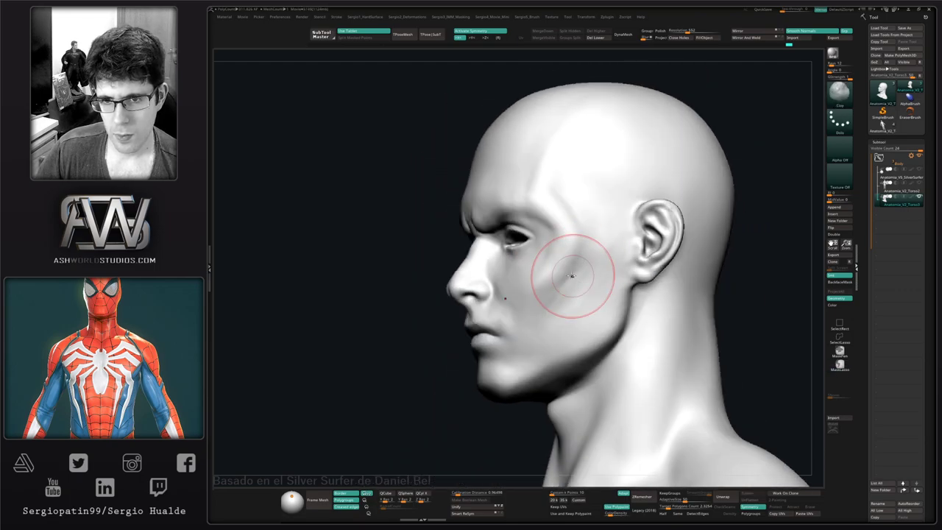
{"action": "right_click_drag", "start_coordinate": [553, 315], "coordinate": [566, 282]}
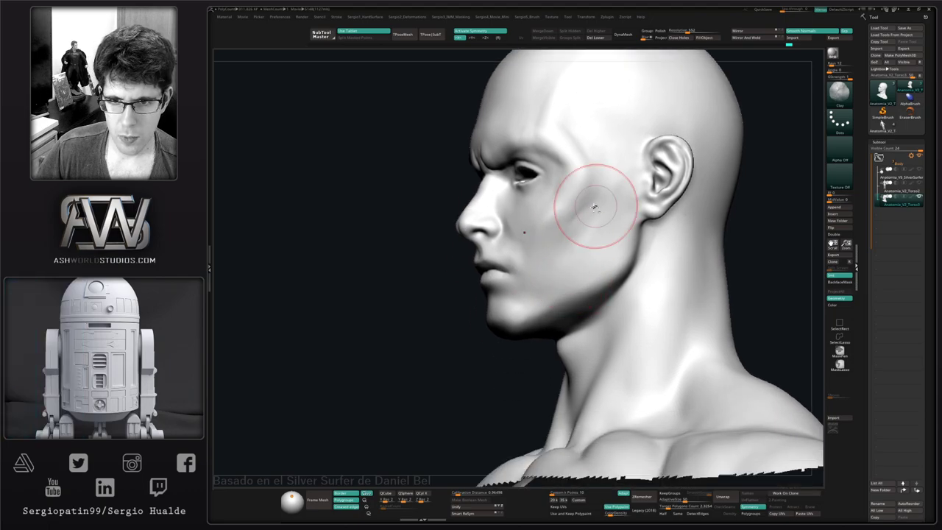
{"action": "right_click_drag", "start_coordinate": [595, 207], "coordinate": [558, 283]}
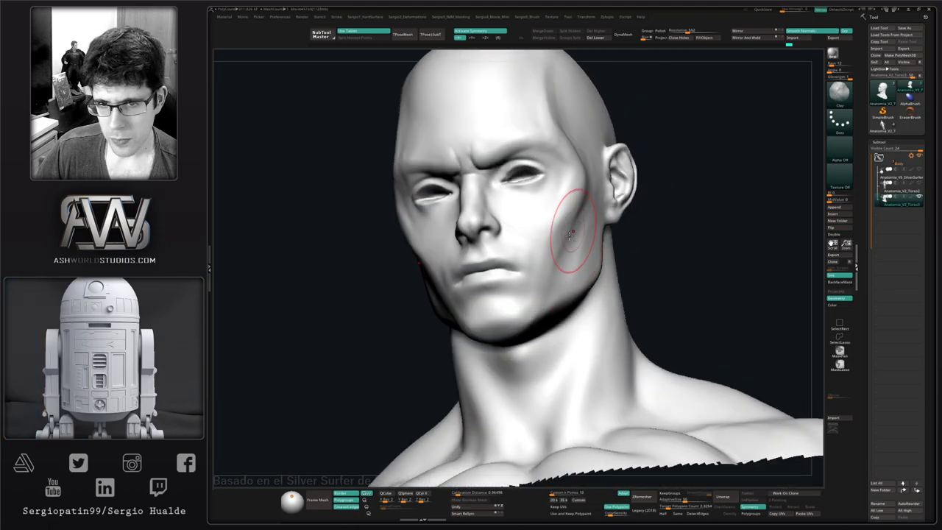
{"action": "right_click_drag", "start_coordinate": [589, 223], "coordinate": [582, 256]}
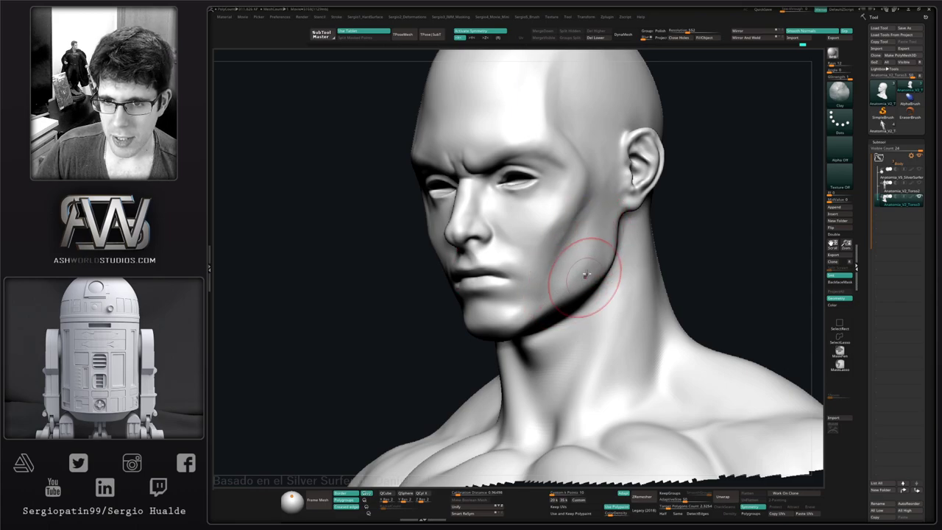
{"action": "mouse_move", "coordinate": [593, 237]}
{"action": "left_mouse_down"}
{"action": "mouse_move", "coordinate": [565, 272]}
{"action": "mouse_move", "coordinate": [589, 246]}
{"action": "left_mouse_up"}
{"action": "mouse_move", "coordinate": [583, 267]}
{"action": "right_mouse_down"}
{"action": "mouse_move", "coordinate": [644, 234]}
{"action": "mouse_move", "coordinate": [588, 261]}
{"action": "right_mouse_up"}
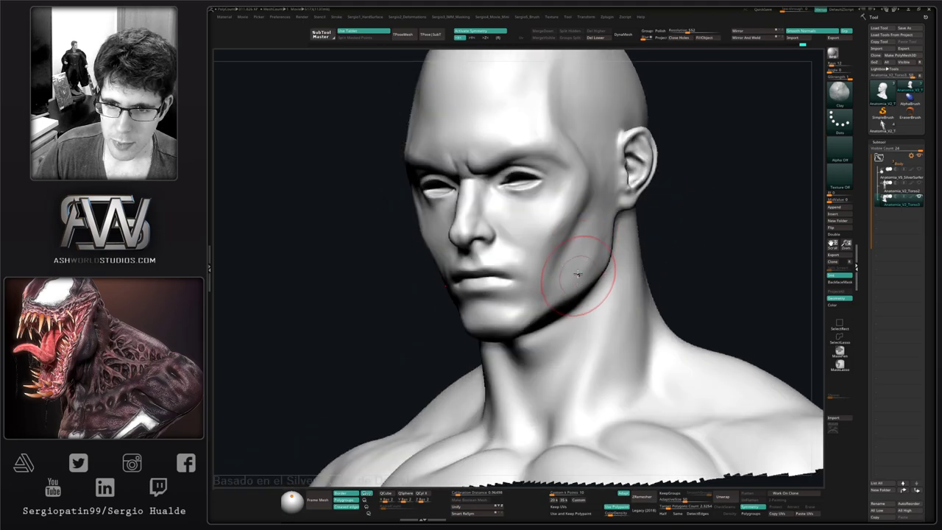
{"action": "left_click_drag", "start_coordinate": [598, 223], "coordinate": [600, 206], "text": "shift"}
- Refine the silhouette of the cheek and cheekbone with the Move brush, checking it from several angles
{"action": "mouse_move", "coordinate": [600, 193]}
{"action": "right_mouse_down", "text": "ctrl"}
{"action": "mouse_move", "coordinate": [598, 160]}
{"action": "mouse_move", "coordinate": [524, 181]}
{"action": "right_mouse_up", "text": "ctrl"}
{"action": "right_click_drag", "start_coordinate": [524, 221], "coordinate": [525, 304], "text": "ctrl"}
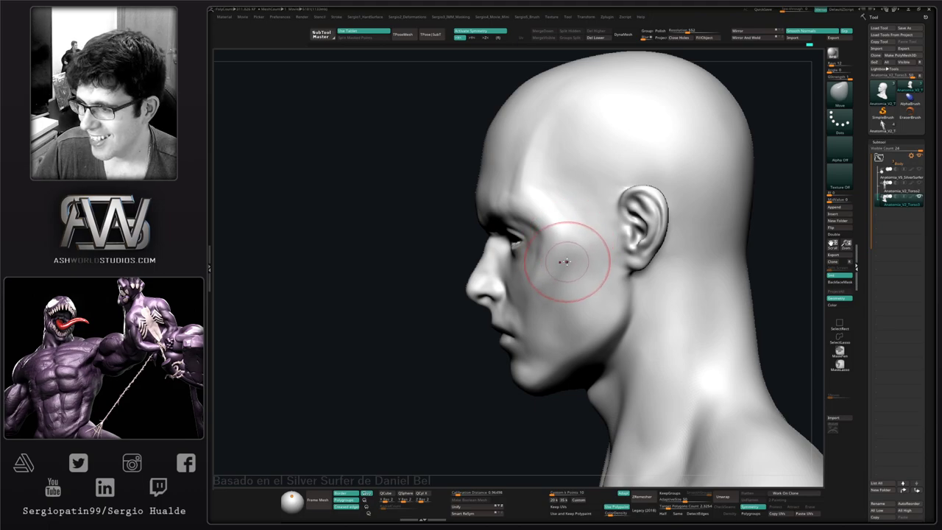
{"action": "mouse_move", "coordinate": [564, 262]}
{"action": "right_mouse_down"}
{"action": "mouse_move", "coordinate": [599, 270]}
{"action": "mouse_move", "coordinate": [591, 255]}
{"action": "right_mouse_up"}
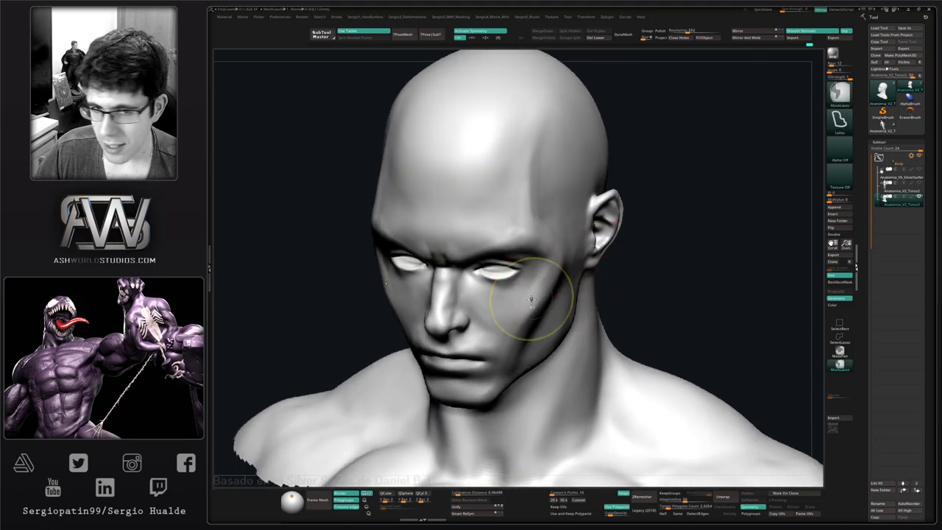
{"action": "mouse_move", "coordinate": [535, 301]}
{"action": "right_mouse_down", "text": "ctrl"}
{"action": "mouse_move", "coordinate": [547, 317]}
{"action": "mouse_move", "coordinate": [521, 321]}
{"action": "mouse_move", "coordinate": [513, 310]}
{"action": "mouse_move", "coordinate": [550, 321]}
{"action": "mouse_move", "coordinate": [519, 315]}
{"action": "right_mouse_up", "text": "ctrl"}
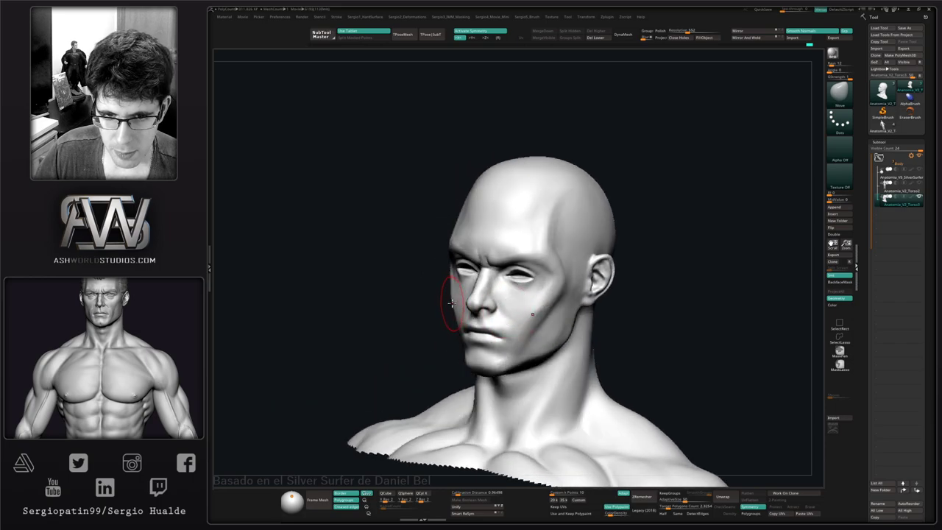
{"action": "mouse_move", "coordinate": [447, 305]}
{"action": "right_mouse_down"}
{"action": "mouse_move", "coordinate": [434, 303]}
{"action": "mouse_move", "coordinate": [429, 284]}
{"action": "right_mouse_up"}
{"action": "key", "text": "shift"}
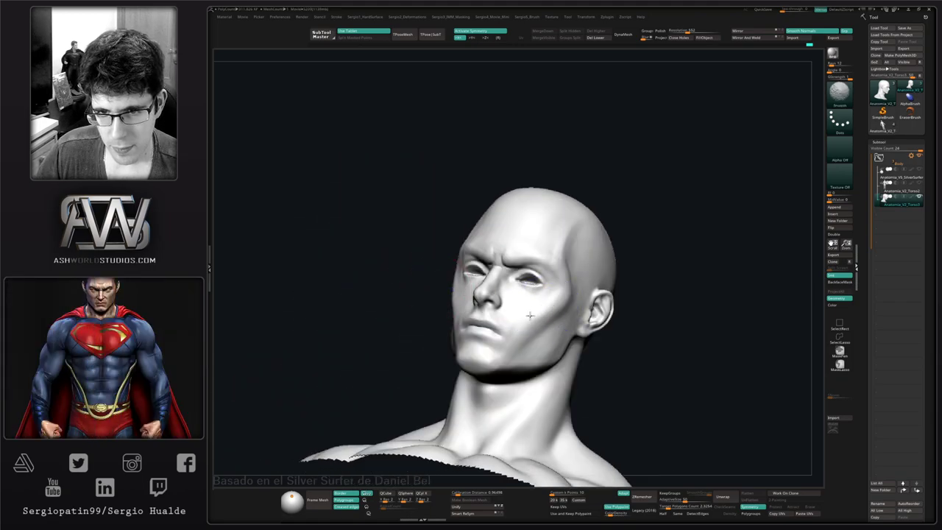
{"action": "right_click_drag", "start_coordinate": [548, 294], "coordinate": [524, 293]}
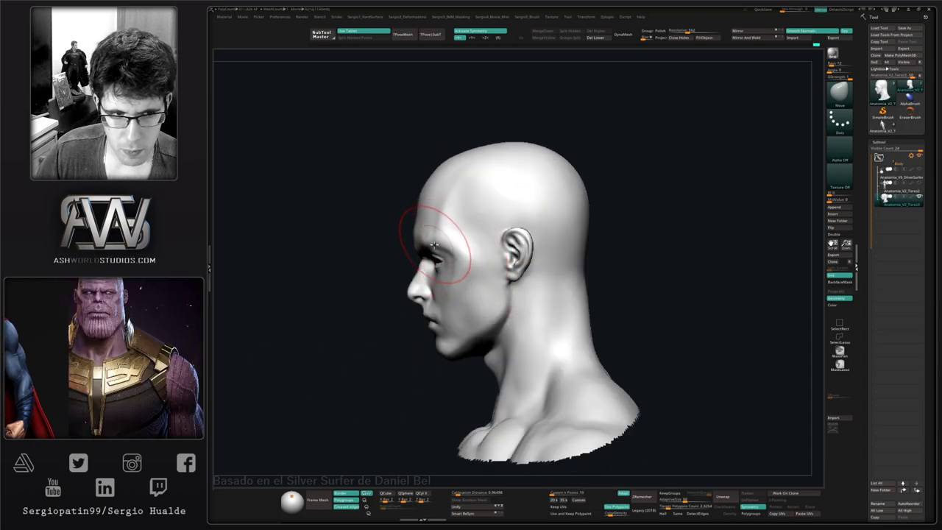
{"action": "mouse_move", "coordinate": [435, 237]}
{"action": "right_mouse_down", "text": "alt"}
{"action": "mouse_move", "coordinate": [439, 263]}
{"action": "mouse_move", "coordinate": [452, 258]}
{"action": "mouse_move", "coordinate": [433, 280]}
{"action": "right_mouse_up", "text": "alt"}
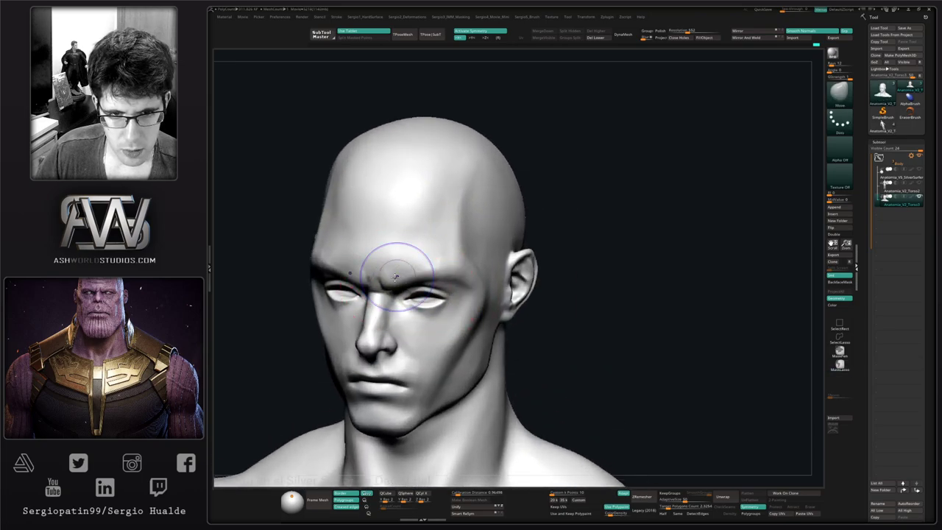
- Sculpt the frown area between the eyebrows with the Standard brush
{"action": "key", "text": "b"}
{"action": "key", "text": "s"}
{"action": "key", "text": "t"}
{"action": "key", "text": "s"}
{"action": "left_click_drag", "start_coordinate": [386, 272], "coordinate": [383, 272]}
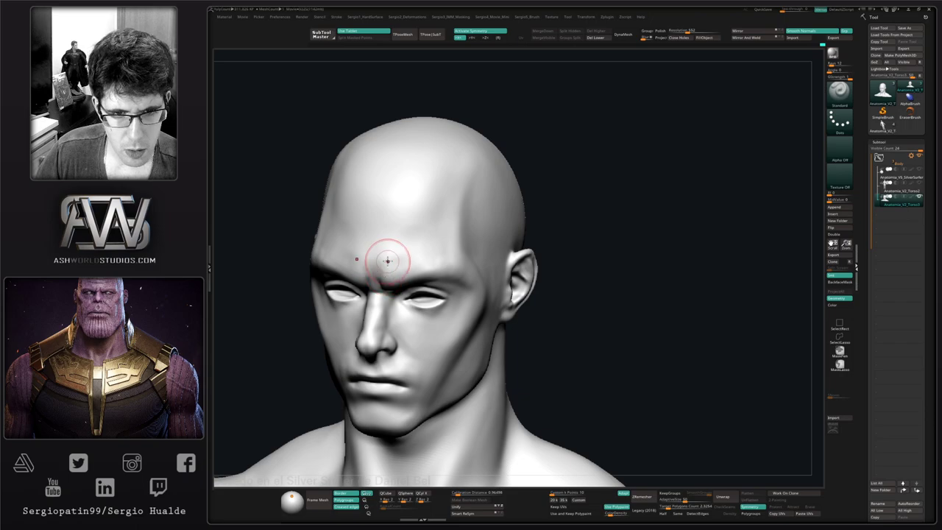
{"action": "right_click_drag", "start_coordinate": [387, 282], "coordinate": [412, 267]}
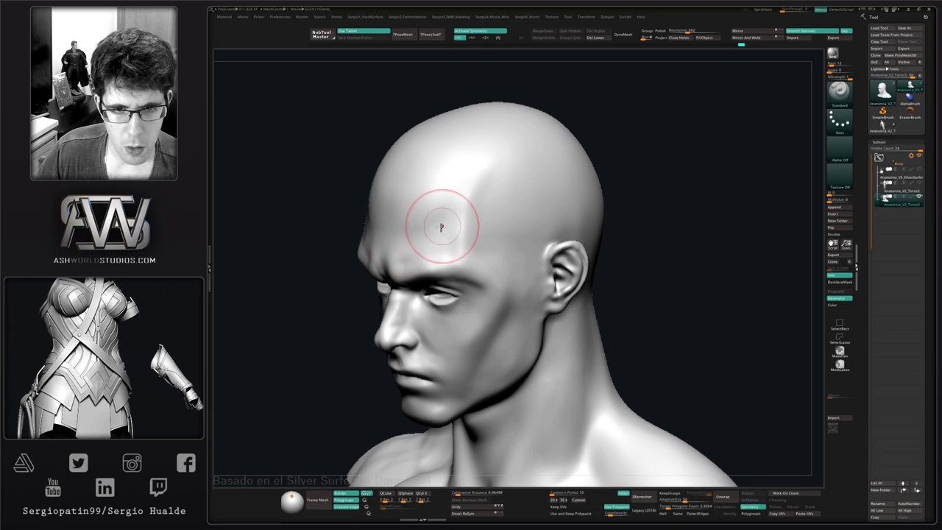
- Flatten the forehead with the TrimDynamic brush and adjust its contour with the Move brush
{"action": "key", "text": "ctrl+shift+t"}
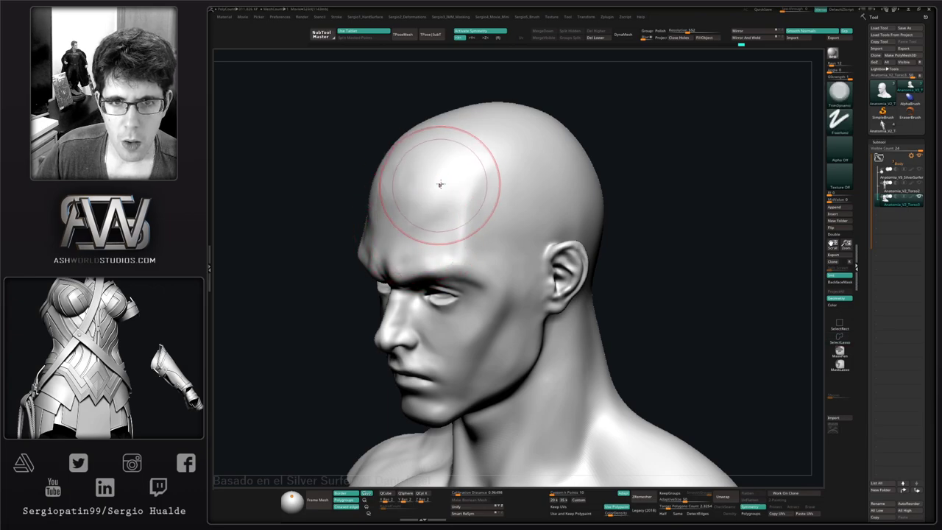
{"action": "right_click_drag", "start_coordinate": [445, 219], "coordinate": [411, 222]}
{"action": "key", "text": "b"}
{"action": "key", "text": "m"}
{"action": "key", "text": "v"}
{"action": "left_click_drag", "start_coordinate": [413, 231], "coordinate": [400, 206]}
{"action": "right_click_drag", "start_coordinate": [418, 224], "coordinate": [414, 184], "text": "ctrl"}
{"action": "mouse_move", "coordinate": [437, 254]}
{"action": "right_mouse_down"}
{"action": "mouse_move", "coordinate": [447, 281]}
{"action": "mouse_move", "coordinate": [463, 262]}
{"action": "right_mouse_up"}
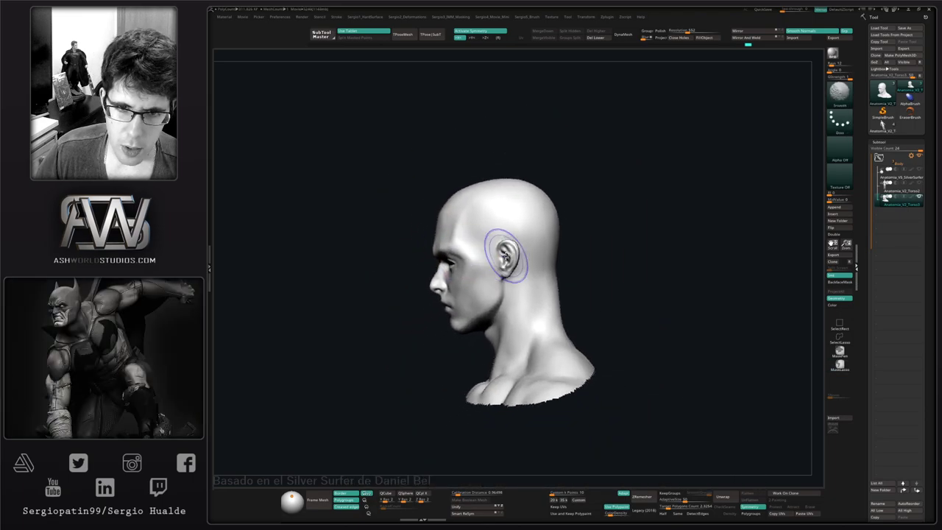
- Switch the head mesh down to a lower subdivision level for broad shape changes
{"action": "key", "text": "shift+d"}
{"action": "key", "text": "shift+d"}
{"action": "key", "text": "shift+d"}
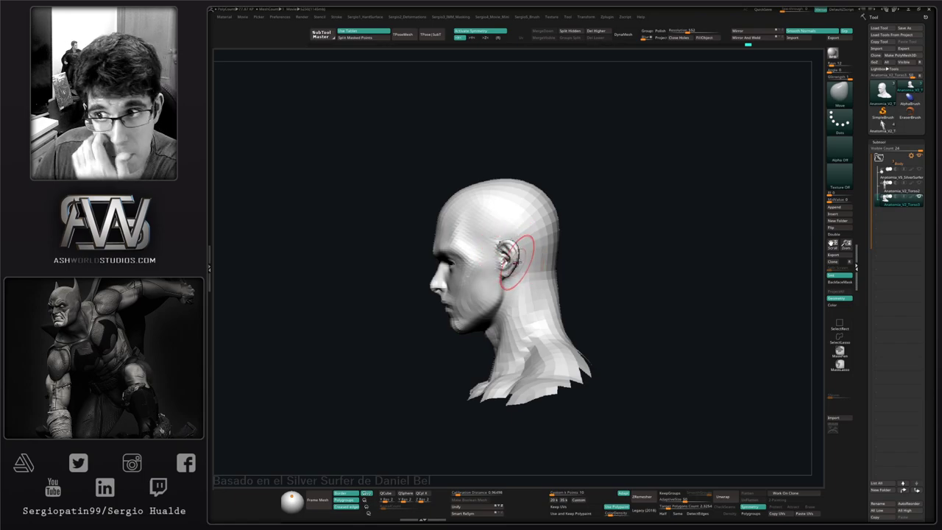
{"action": "right_click_drag", "start_coordinate": [489, 215], "coordinate": [548, 277], "text": "ctrl"}
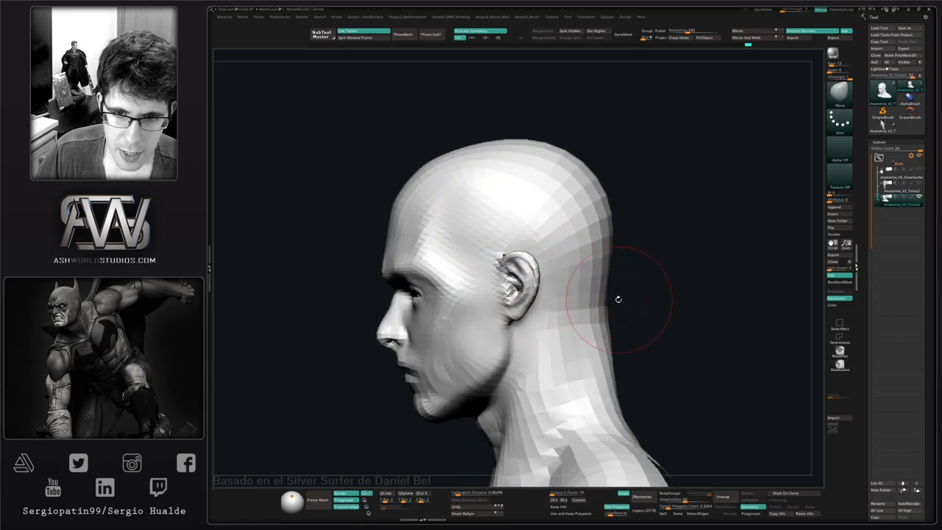
{"action": "right_click_drag", "start_coordinate": [618, 296], "coordinate": [622, 249], "text": "alt"}
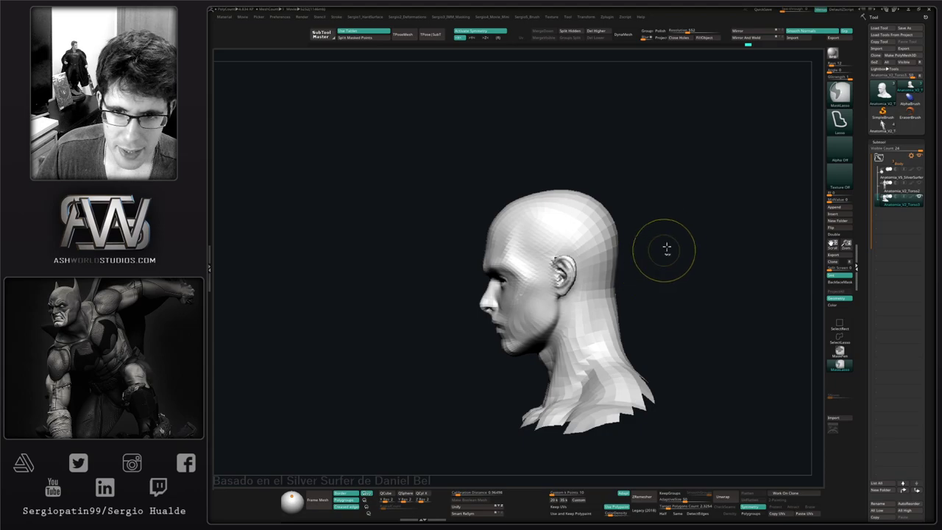
- Mask the head down to the neck, soften the mask's edge, and invert it to free the head for transformation
{"action": "mouse_move", "coordinate": [662, 221]}
{"action": "left_mouse_down", "text": "ctrl"}
{"action": "mouse_move", "coordinate": [438, 273]}
{"action": "mouse_move", "coordinate": [515, 364]}
{"action": "mouse_move", "coordinate": [681, 284]}
{"action": "left_mouse_up", "text": "ctrl"}
{"action": "left_click", "coordinate": [603, 305], "text": "ctrl"}
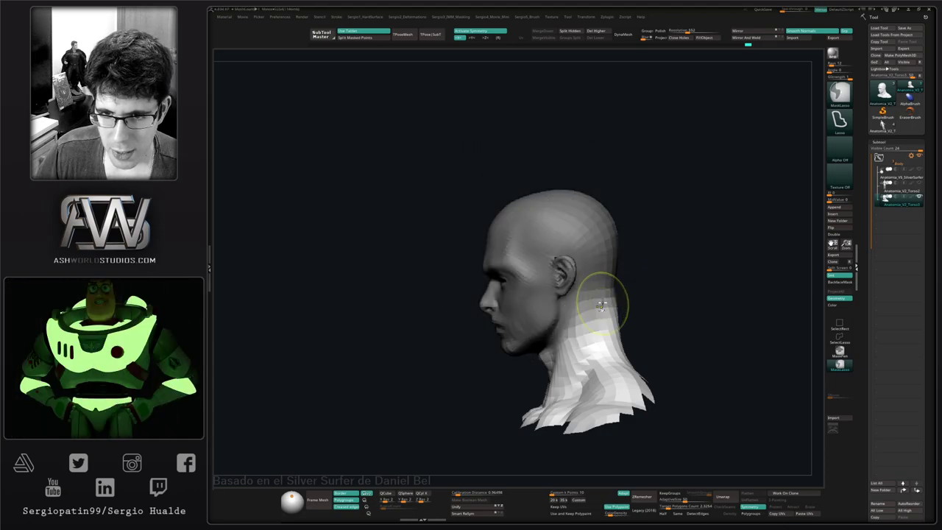
{"action": "left_click", "coordinate": [644, 306], "text": "ctrl"}
{"action": "key", "text": "w"}
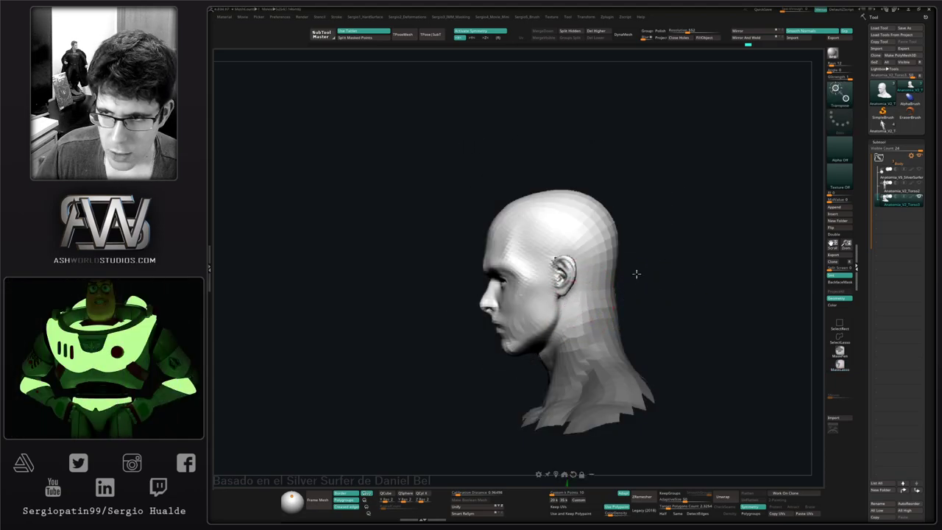
- Reposition the unmasked head over the neck with the transform gizmo, checking its proportions against the full body
{"action": "right_click_drag", "start_coordinate": [513, 273], "coordinate": [518, 317]}
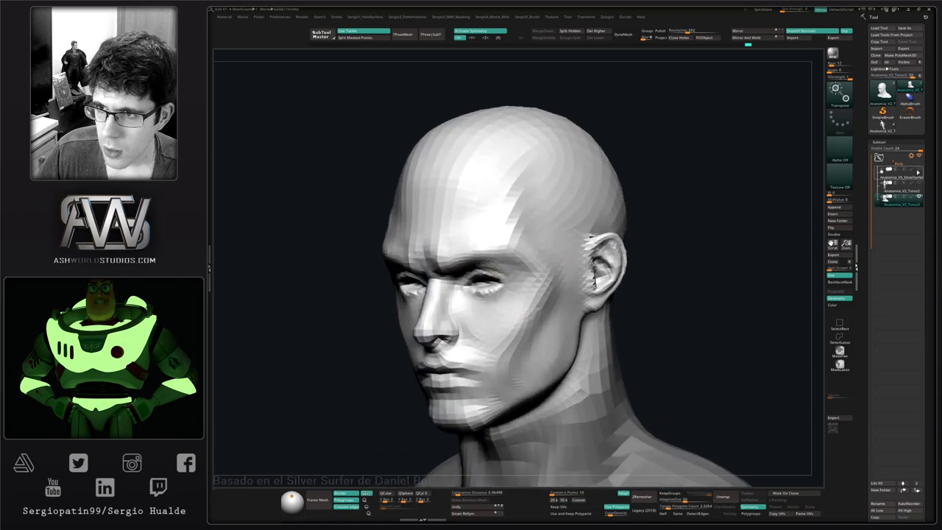
{"action": "mouse_move", "coordinate": [919, 171]}
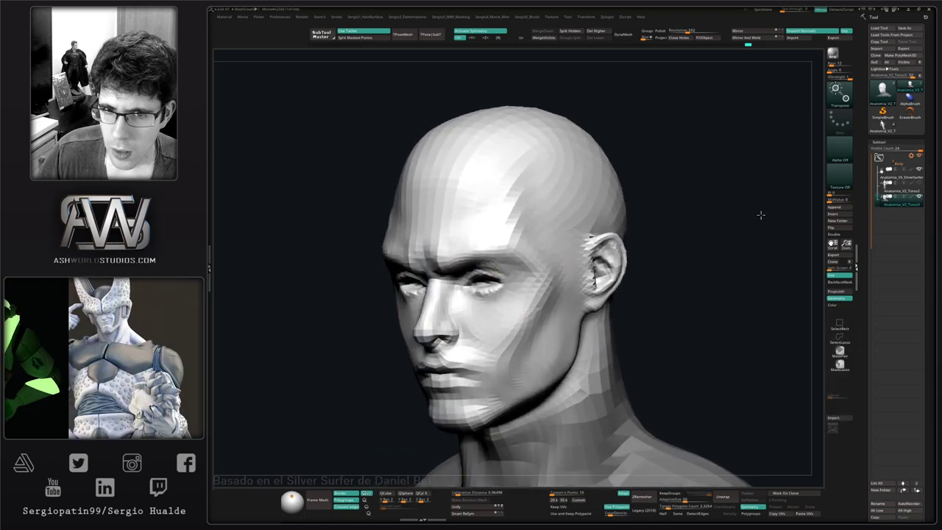
{"action": "left_click_drag", "start_coordinate": [709, 237], "coordinate": [685, 246]}
{"action": "right_click_drag", "start_coordinate": [504, 309], "coordinate": [521, 346]}
{"action": "right_click_drag", "start_coordinate": [520, 346], "coordinate": [577, 299], "text": "alt"}
{"action": "left_click_drag", "start_coordinate": [527, 234], "coordinate": [508, 265]}
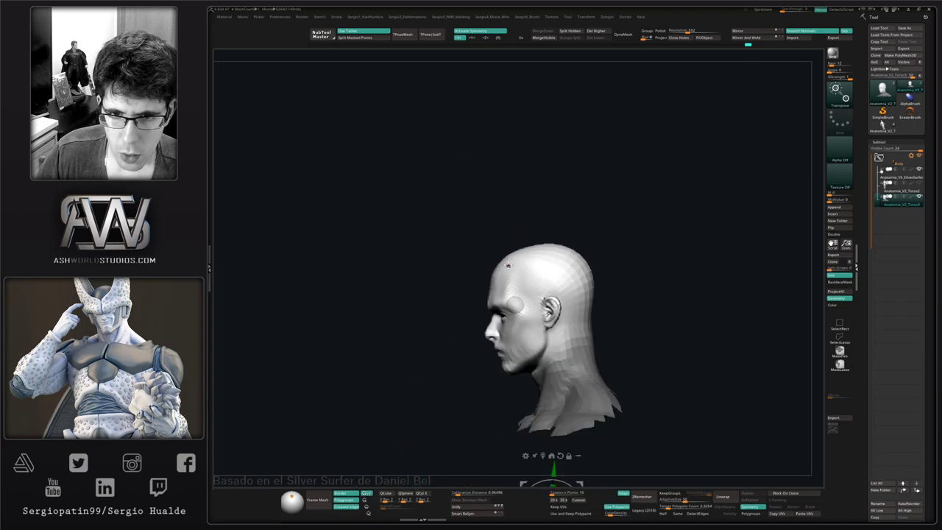
{"action": "right_click_drag", "start_coordinate": [561, 296], "coordinate": [567, 240], "text": "alt"}
{"action": "right_click_drag", "start_coordinate": [568, 239], "coordinate": [551, 296], "text": "ctrl"}
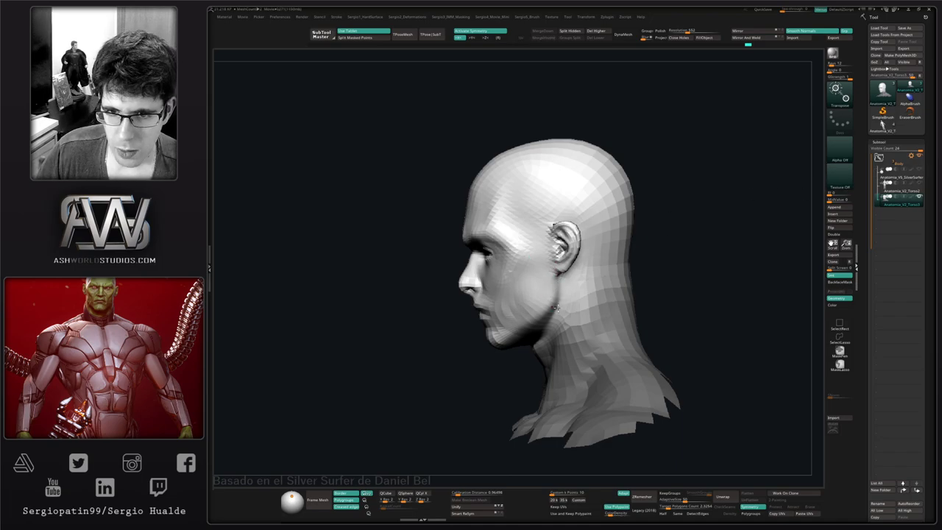
{"action": "key", "text": "w"}
{"action": "left_click_drag", "start_coordinate": [590, 290], "coordinate": [656, 313]}
{"action": "left_click", "coordinate": [650, 278], "text": "ctrl+shift"}
{"action": "right_click_drag", "start_coordinate": [633, 324], "coordinate": [615, 326], "text": "ctrl"}
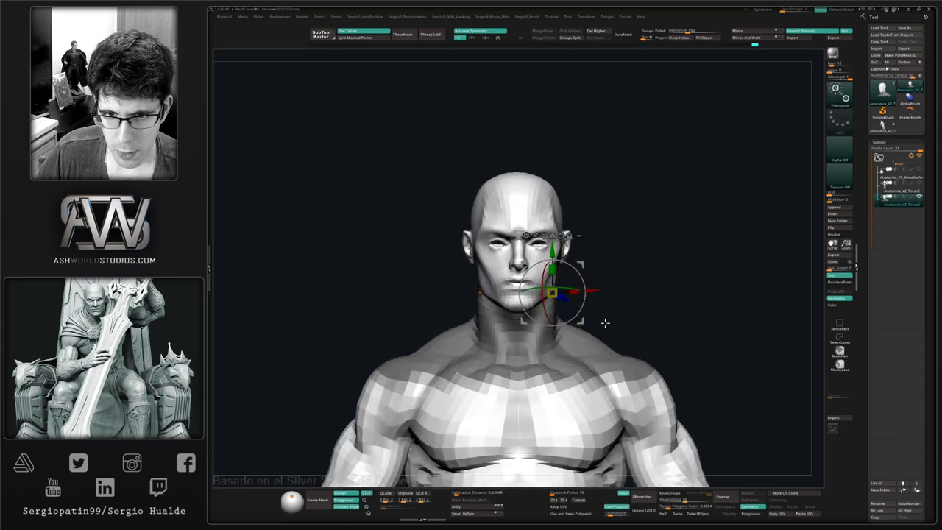
- Isolate the head and neck with the mask cleared and raise the mesh to a higher subdivision level
{"action": "left_click", "coordinate": [541, 352], "text": "ctrl+shift"}
{"action": "key", "text": "q"}
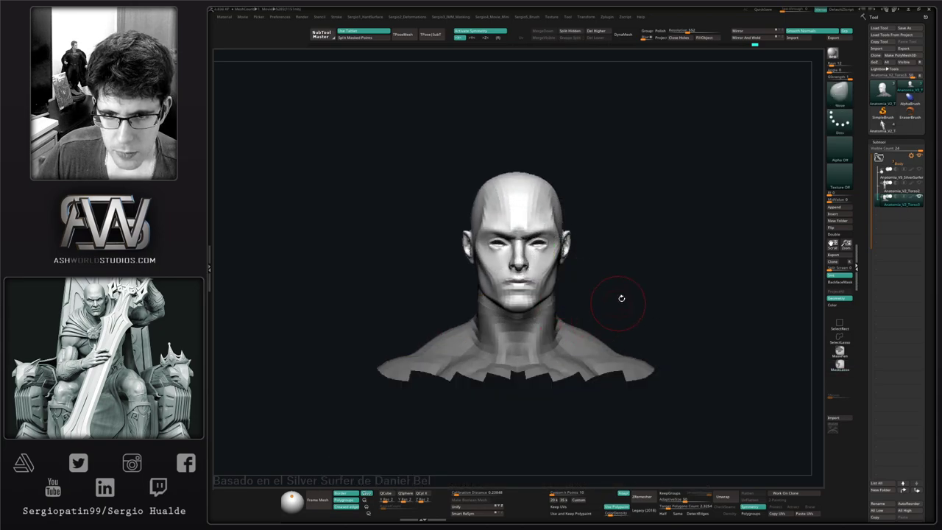
{"action": "left_click_drag", "start_coordinate": [622, 295], "coordinate": [633, 272], "text": "ctrl"}
{"action": "mouse_move", "coordinate": [589, 283]}
{"action": "right_mouse_down", "text": "ctrl"}
{"action": "mouse_move", "coordinate": [540, 292]}
{"action": "mouse_move", "coordinate": [546, 307]}
{"action": "right_mouse_up", "text": "ctrl"}
{"action": "mouse_move", "coordinate": [546, 307]}
{"action": "right_mouse_down", "text": "alt"}
{"action": "mouse_move", "coordinate": [581, 347]}
{"action": "mouse_move", "coordinate": [547, 347]}
{"action": "mouse_move", "coordinate": [557, 311]}
{"action": "mouse_move", "coordinate": [608, 321]}
{"action": "mouse_move", "coordinate": [634, 256]}
{"action": "mouse_move", "coordinate": [699, 259]}
{"action": "right_mouse_up", "text": "alt"}
{"action": "key", "text": "d"}
{"action": "key", "text": "d"}
{"action": "key", "text": "d"}
- Define the line between the lips and the mouth corner with the DamStandard brush
{"action": "mouse_move", "coordinate": [538, 251]}
{"action": "right_mouse_down", "text": "ctrl"}
{"action": "mouse_move", "coordinate": [522, 302]}
{"action": "mouse_move", "coordinate": [503, 315]}
{"action": "mouse_move", "coordinate": [530, 303]}
{"action": "right_mouse_up", "text": "ctrl"}
{"action": "key", "text": "b"}
{"action": "key", "text": "d"}
{"action": "key", "text": "s"}
{"action": "key", "text": "s"}
{"action": "key", "text": "s"}
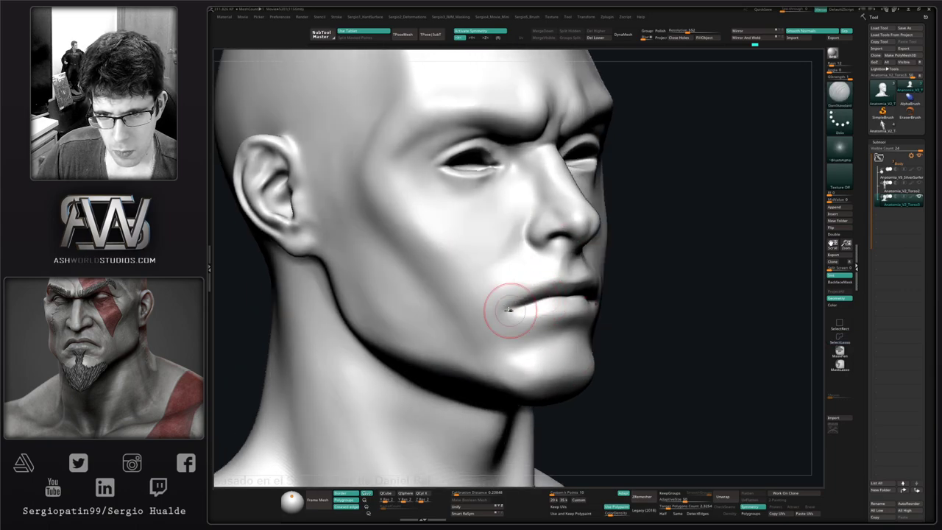
{"action": "left_click_drag", "start_coordinate": [555, 293], "coordinate": [582, 294]}
{"action": "mouse_move", "coordinate": [567, 295]}
{"action": "right_mouse_down"}
{"action": "mouse_move", "coordinate": [526, 292]}
{"action": "mouse_move", "coordinate": [522, 311]}
{"action": "mouse_move", "coordinate": [539, 316]}
{"action": "mouse_move", "coordinate": [541, 298]}
{"action": "mouse_move", "coordinate": [486, 297]}
{"action": "mouse_move", "coordinate": [525, 300]}
{"action": "right_mouse_up"}
- Reshape the upper lip with the Move brush and smooth the area around it
{"action": "key", "text": "b"}
{"action": "key", "text": "m"}
{"action": "key", "text": "v"}
{"action": "key", "text": "s"}
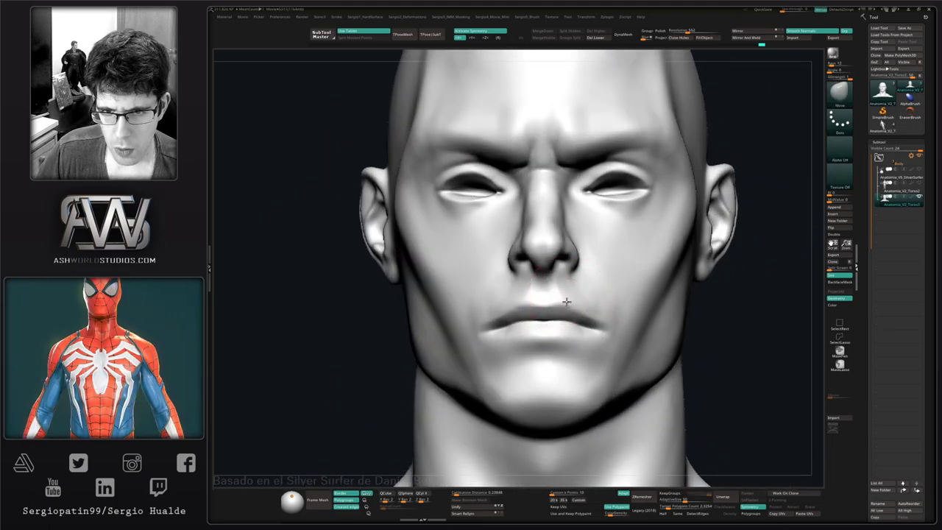
{"action": "mouse_move", "coordinate": [565, 302]}
{"action": "left_mouse_down"}
{"action": "mouse_move", "coordinate": [574, 297]}
{"action": "mouse_move", "coordinate": [507, 282]}
{"action": "mouse_move", "coordinate": [579, 300]}
{"action": "left_mouse_up"}
{"action": "key", "text": "shift"}
- Flatten the planes around the upper lip with the TrimDynamic brush
{"action": "key", "text": "b"}
{"action": "key", "text": "t"}
{"action": "key", "text": "d"}
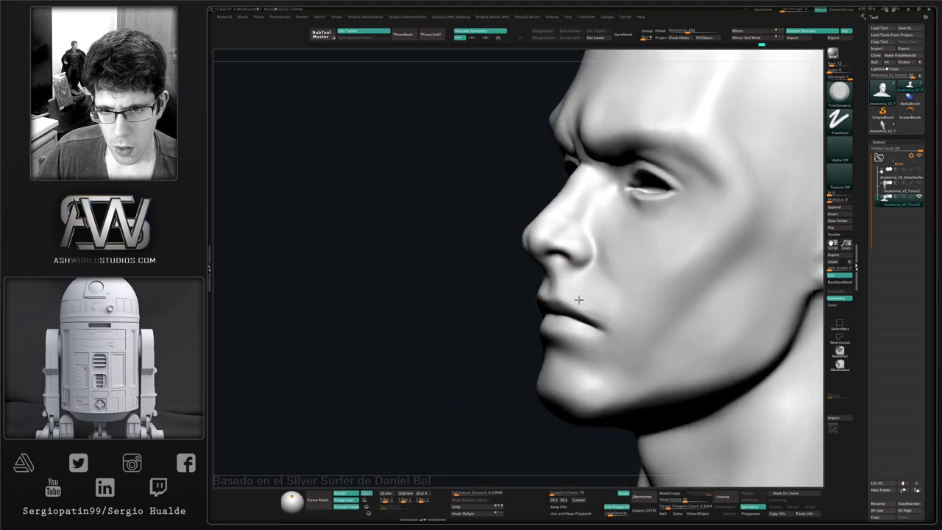
{"action": "mouse_move", "coordinate": [536, 304]}
{"action": "right_mouse_down"}
{"action": "mouse_move", "coordinate": [591, 300]}
{"action": "mouse_move", "coordinate": [587, 315]}
{"action": "right_mouse_up"}
- Carve the crease beneath the lower lip with the DamStandard brush
{"action": "key", "text": "b"}
{"action": "key", "text": "d"}
{"action": "key", "text": "s"}
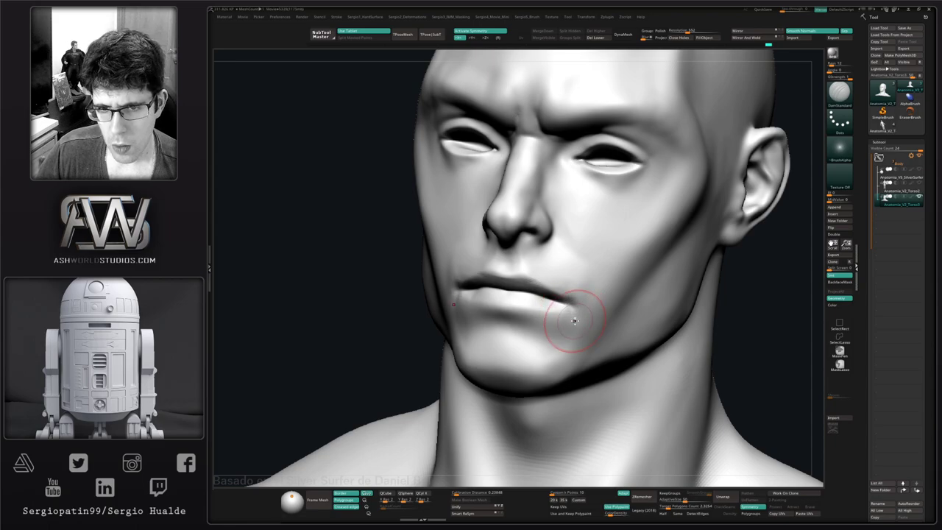
{"action": "left_click_drag", "start_coordinate": [568, 331], "coordinate": [555, 324]}
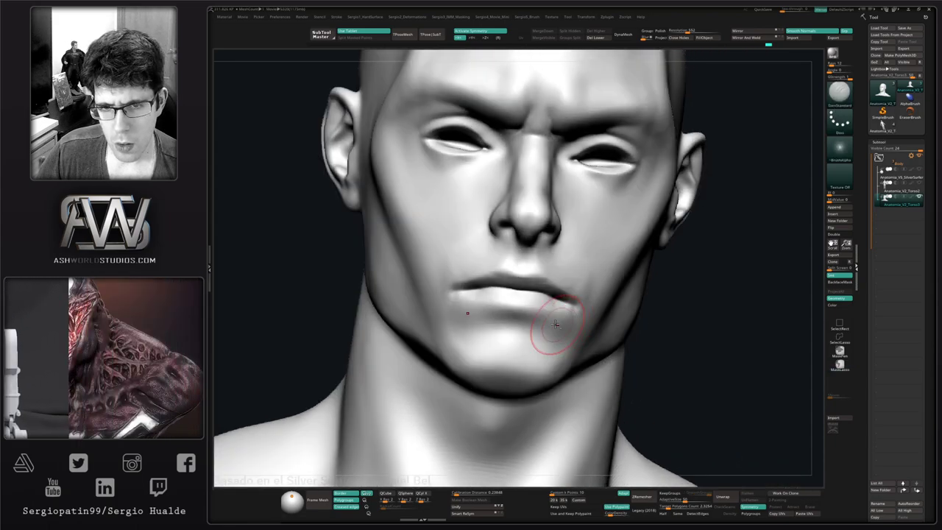
{"action": "mouse_move", "coordinate": [555, 324]}
{"action": "right_mouse_down"}
{"action": "mouse_move", "coordinate": [542, 330]}
{"action": "mouse_move", "coordinate": [557, 321]}
{"action": "mouse_move", "coordinate": [551, 305]}
{"action": "right_mouse_up"}
- Sculpt the volume below the lower lip near the mouth corner with the Standard brush
{"action": "key", "text": "b"}
{"action": "key", "text": "s"}
{"action": "key", "text": "t"}
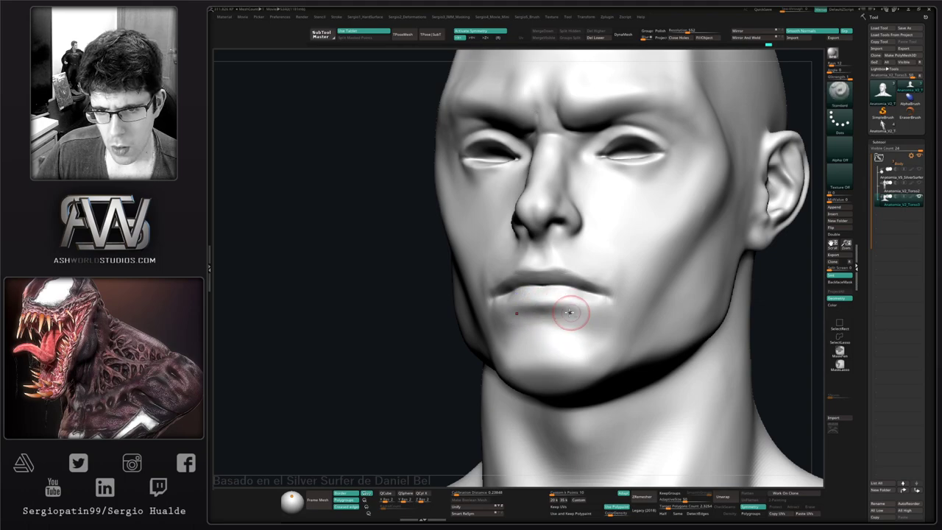
{"action": "mouse_move", "coordinate": [574, 325]}
{"action": "left_mouse_down"}
{"action": "mouse_move", "coordinate": [584, 331]}
{"action": "mouse_move", "coordinate": [556, 312]}
{"action": "left_mouse_up"}
- Build up the area between the mouth corner and chin with the Clay brush and smooth it
{"action": "key", "text": "b"}
{"action": "key", "text": "c"}
{"action": "key", "text": "l"}
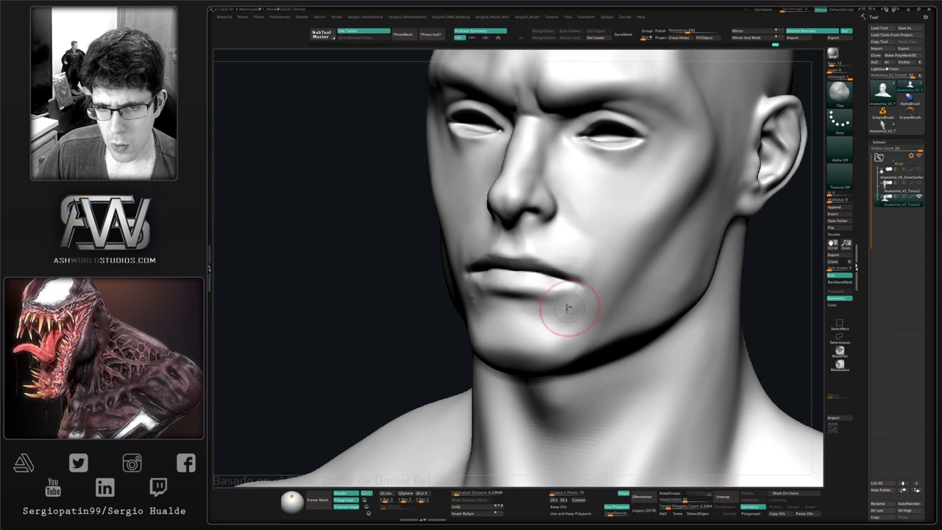
{"action": "mouse_move", "coordinate": [557, 316]}
{"action": "left_mouse_down"}
{"action": "mouse_move", "coordinate": [572, 302]}
{"action": "mouse_move", "coordinate": [555, 308]}
{"action": "left_mouse_up"}
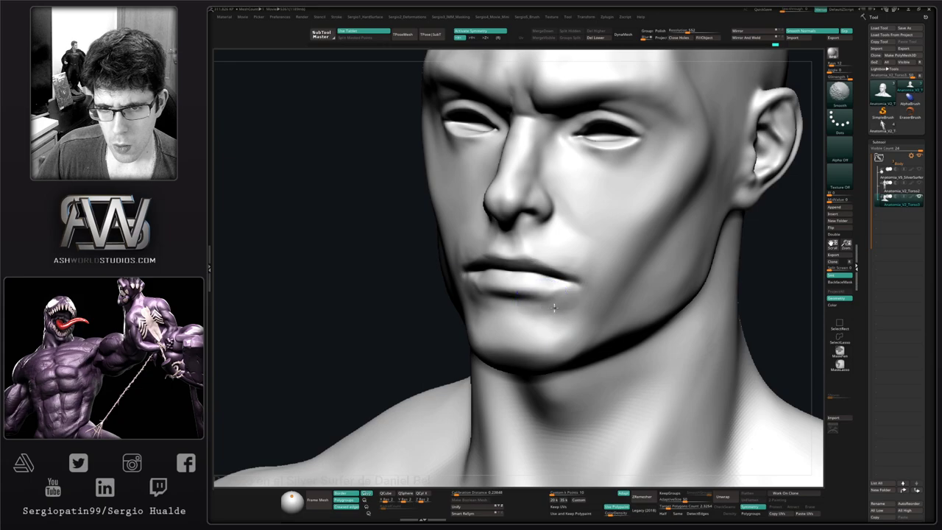
- Adjust the shape of the nose and nostrils with the Move brush
{"action": "right_click_drag", "start_coordinate": [591, 265], "coordinate": [484, 266], "text": "ctrl"}
{"action": "left_click_drag", "start_coordinate": [477, 257], "coordinate": [469, 256]}
{"action": "mouse_move", "coordinate": [470, 256]}
{"action": "right_mouse_down", "text": "ctrl"}
{"action": "mouse_move", "coordinate": [495, 277]}
{"action": "mouse_move", "coordinate": [523, 277]}
{"action": "mouse_move", "coordinate": [502, 273]}
{"action": "right_mouse_up", "text": "ctrl"}
{"action": "right_click_drag", "start_coordinate": [502, 274], "coordinate": [505, 296]}
{"action": "left_click_drag", "start_coordinate": [520, 271], "coordinate": [511, 271]}
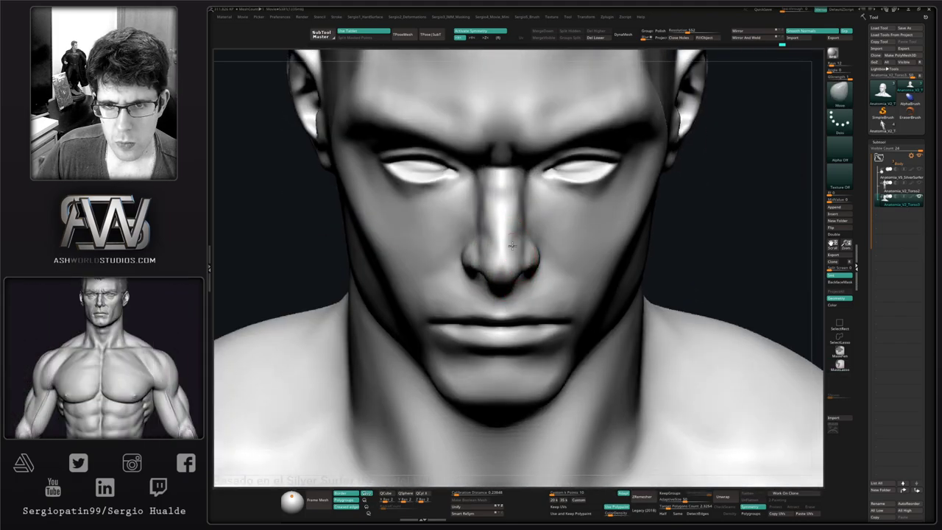
- Flatten the planes along the nose bridge with the TrimDynamic brush and smooth the result
{"action": "mouse_move", "coordinate": [513, 261]}
{"action": "right_mouse_down"}
{"action": "mouse_move", "coordinate": [519, 234]}
{"action": "mouse_move", "coordinate": [504, 233]}
{"action": "right_mouse_up"}
{"action": "right_click_drag", "start_coordinate": [504, 233], "coordinate": [513, 238], "text": "ctrl"}
{"action": "key", "text": "b"}
{"action": "key", "text": "t"}
{"action": "key", "text": "d"}
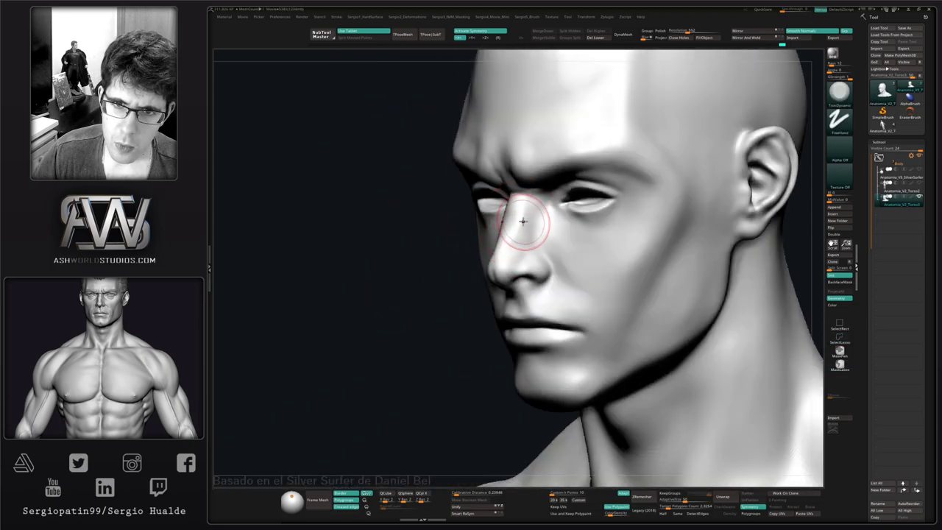
{"action": "right_click_drag", "start_coordinate": [522, 224], "coordinate": [519, 260]}
{"action": "key", "text": "shift"}
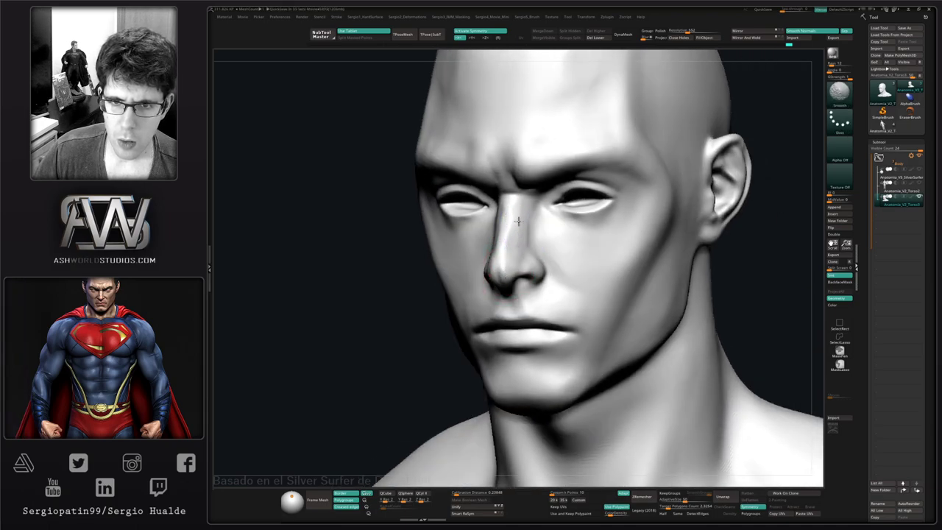
{"action": "right_click_drag", "start_coordinate": [508, 272], "coordinate": [516, 190], "text": "shift"}
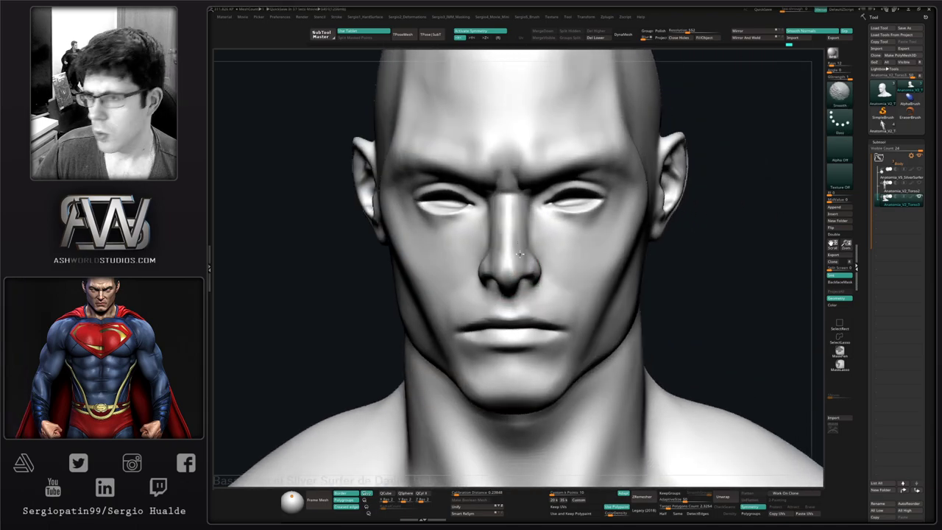
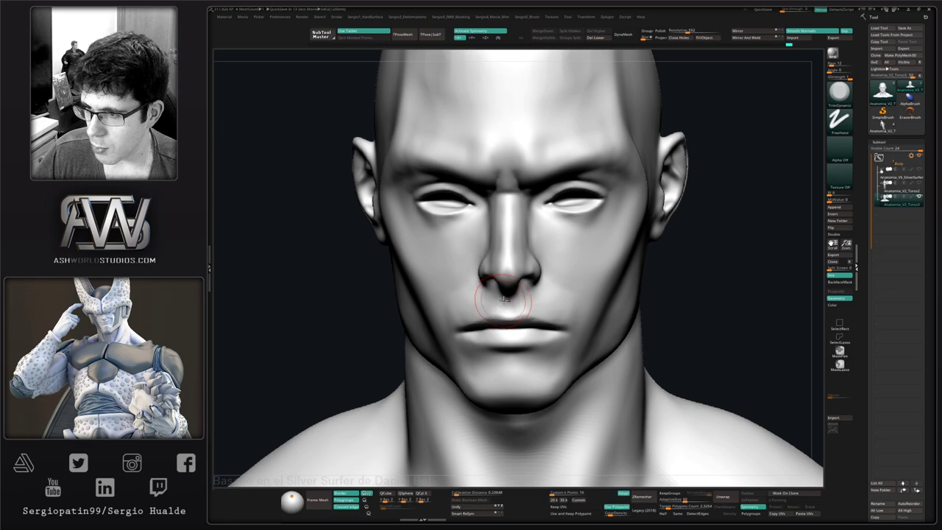
- Adjust the contour of the lower cheek and mouth corner with the Move brush
{"action": "left_click_drag", "start_coordinate": [713, 293], "coordinate": [681, 294]}
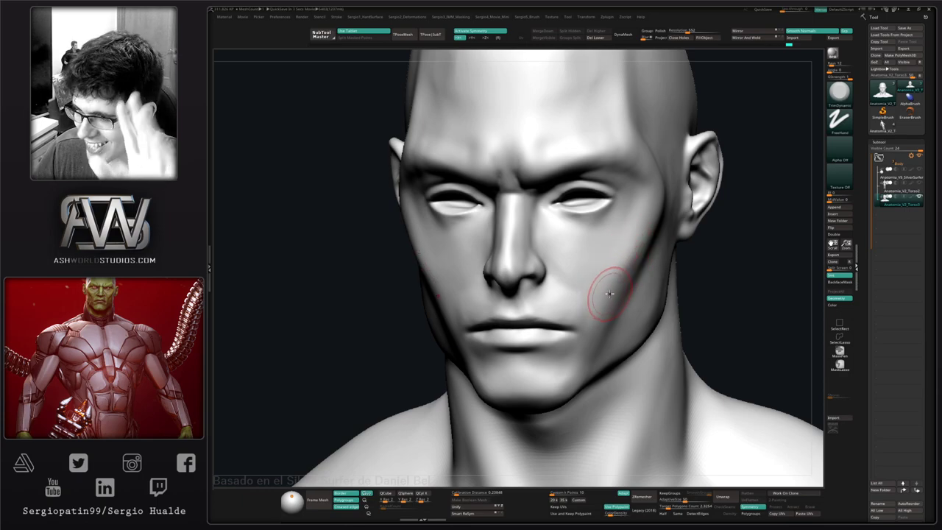
{"action": "mouse_move", "coordinate": [602, 306]}
{"action": "right_mouse_down", "text": "alt"}
{"action": "mouse_move", "coordinate": [551, 317]}
{"action": "mouse_move", "coordinate": [571, 305]}
{"action": "mouse_move", "coordinate": [550, 310]}
{"action": "mouse_move", "coordinate": [545, 300]}
{"action": "mouse_move", "coordinate": [564, 302]}
{"action": "mouse_move", "coordinate": [556, 295]}
{"action": "mouse_move", "coordinate": [551, 307]}
{"action": "mouse_move", "coordinate": [559, 284]}
{"action": "right_mouse_up", "text": "alt"}
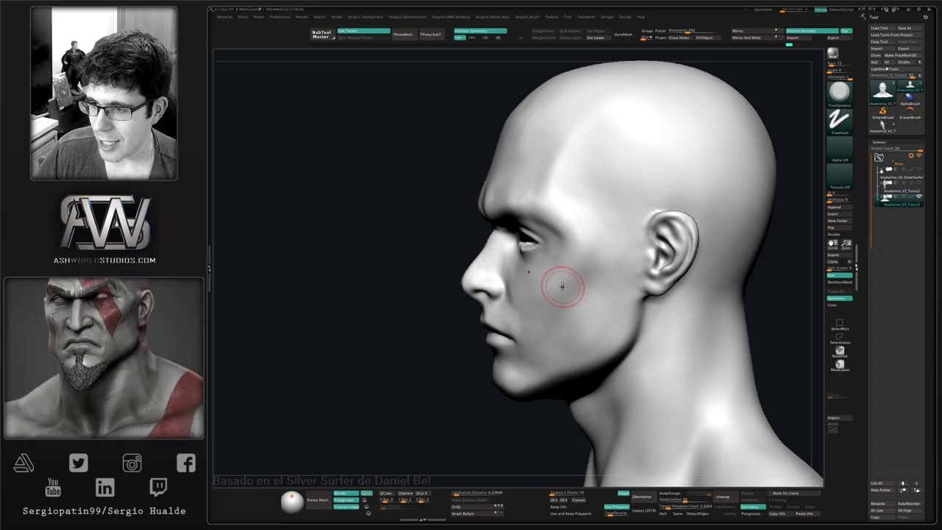
{"action": "right_click_drag", "start_coordinate": [553, 306], "coordinate": [569, 298]}
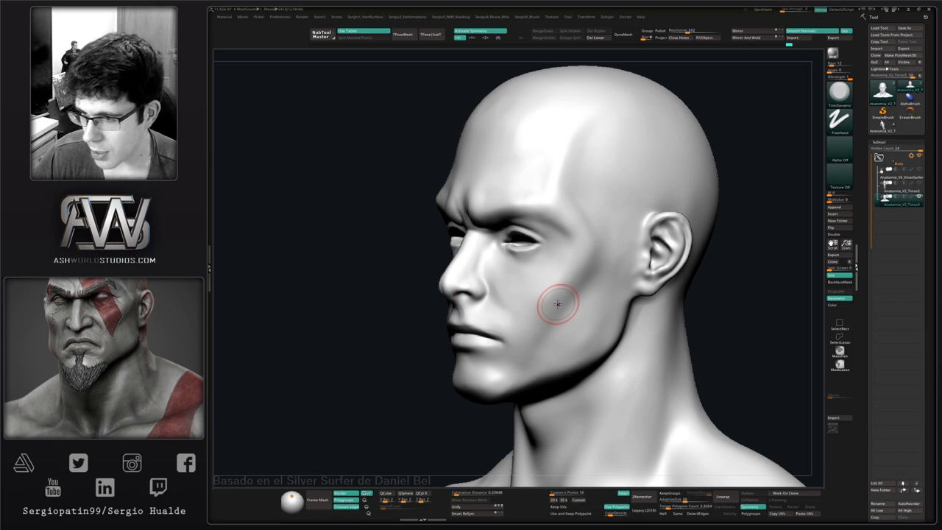
{"action": "mouse_move", "coordinate": [557, 292]}
{"action": "right_mouse_down", "text": "ctrl"}
{"action": "mouse_move", "coordinate": [550, 299]}
{"action": "mouse_move", "coordinate": [570, 296]}
{"action": "mouse_move", "coordinate": [502, 305]}
{"action": "mouse_move", "coordinate": [506, 324]}
{"action": "mouse_move", "coordinate": [522, 316]}
{"action": "mouse_move", "coordinate": [488, 324]}
{"action": "mouse_move", "coordinate": [474, 315]}
{"action": "mouse_move", "coordinate": [465, 326]}
{"action": "right_mouse_up", "text": "ctrl"}
{"action": "key", "text": "b"}
{"action": "key", "text": "m"}
{"action": "key", "text": "v"}
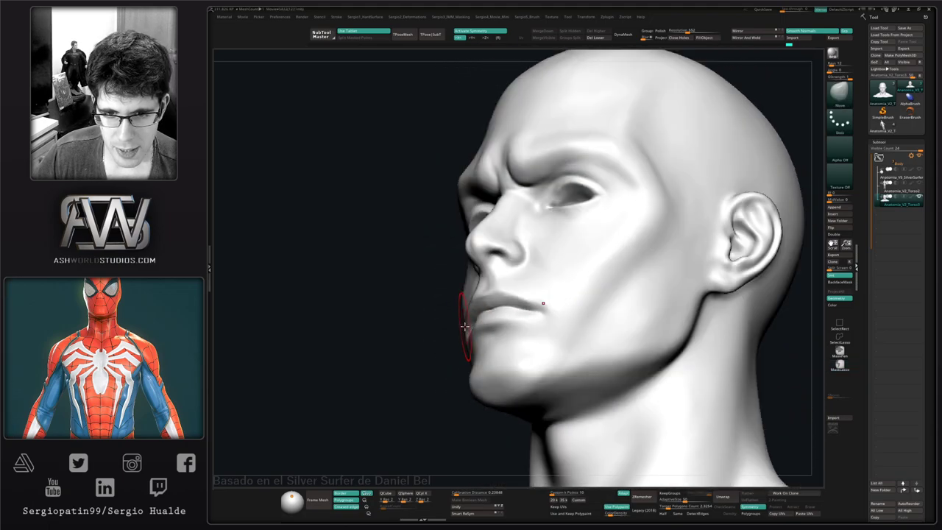
{"action": "left_click_drag", "start_coordinate": [466, 326], "coordinate": [468, 326]}
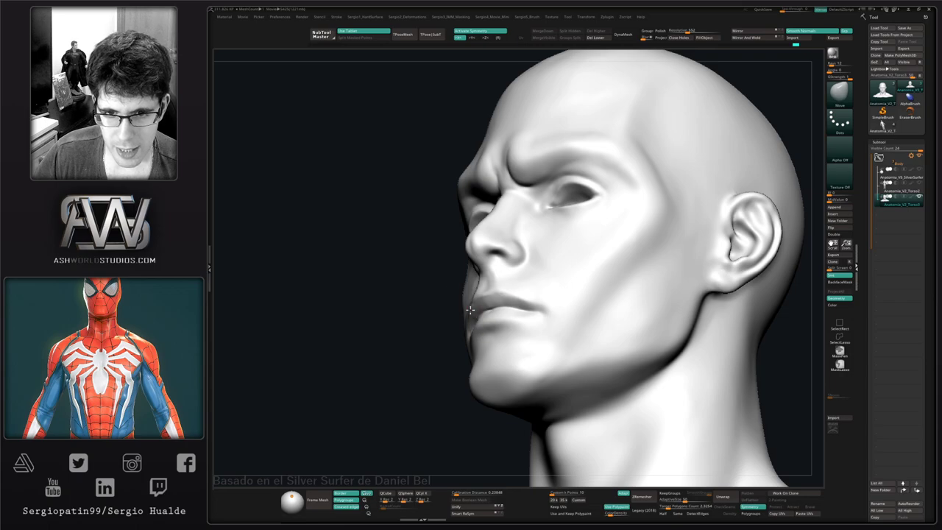
{"action": "right_click_drag", "start_coordinate": [469, 310], "coordinate": [544, 311]}
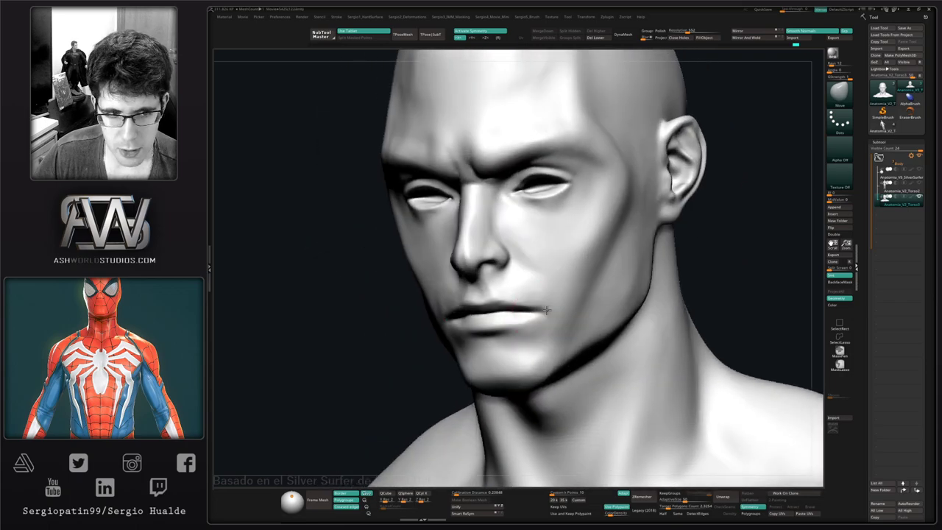
{"action": "left_click_drag", "start_coordinate": [547, 310], "coordinate": [548, 312]}
- Carve the transition between the mouth and the chin with the DamStandard brush
{"action": "mouse_move", "coordinate": [547, 312]}
{"action": "right_mouse_down", "text": "ctrl"}
{"action": "mouse_move", "coordinate": [535, 210]}
{"action": "mouse_move", "coordinate": [522, 312]}
{"action": "mouse_move", "coordinate": [499, 330]}
{"action": "mouse_move", "coordinate": [502, 301]}
{"action": "right_mouse_up", "text": "ctrl"}
{"action": "key", "text": "b"}
{"action": "key", "text": "d"}
{"action": "key", "text": "s"}
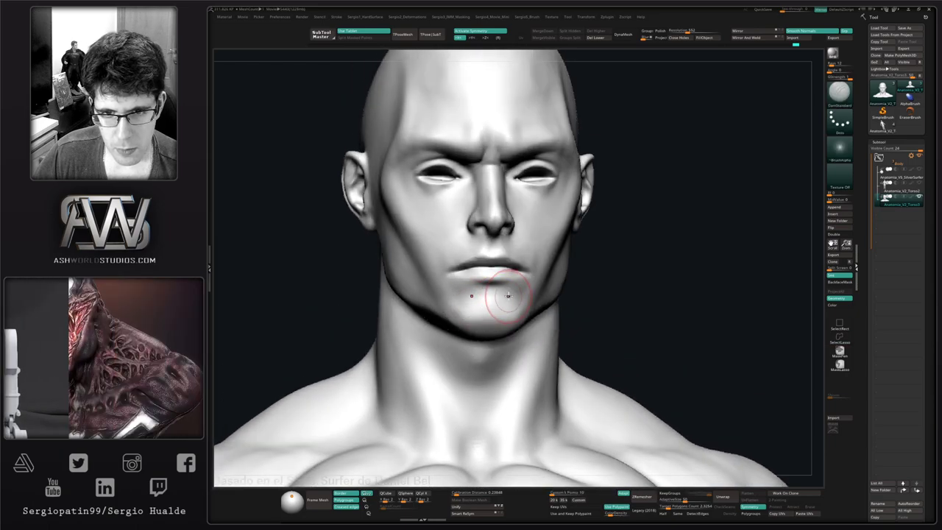
{"action": "right_click_drag", "start_coordinate": [466, 316], "coordinate": [506, 307]}
- Flatten the front plane of the chin with the TrimDynamic brush and smooth its edges
{"action": "key", "text": "b"}
{"action": "key", "text": "t"}
{"action": "key", "text": "d"}
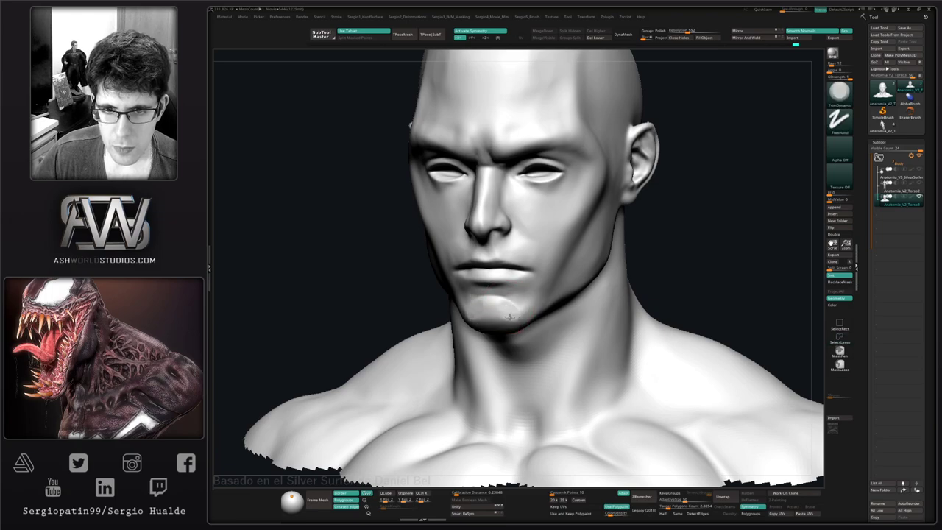
{"action": "key", "text": "shift"}
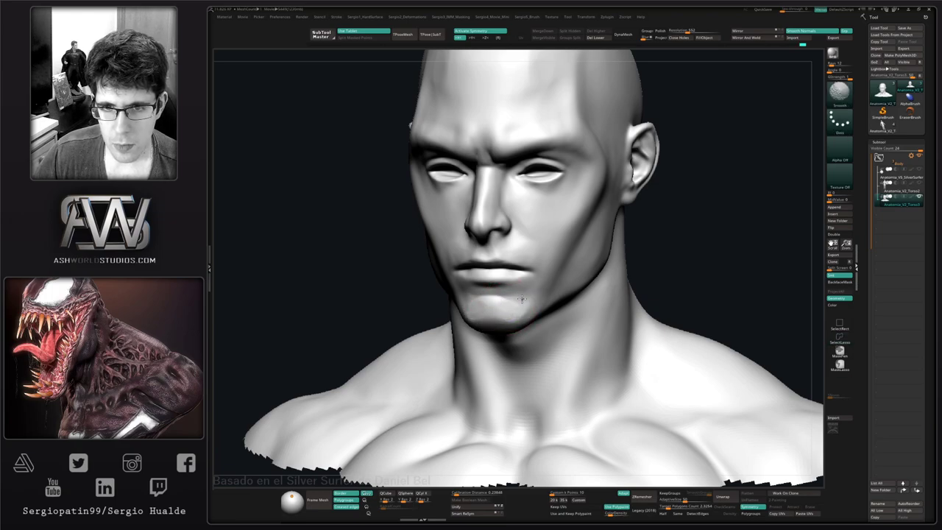
{"action": "right_click_drag", "start_coordinate": [521, 298], "coordinate": [511, 316], "text": "shift"}
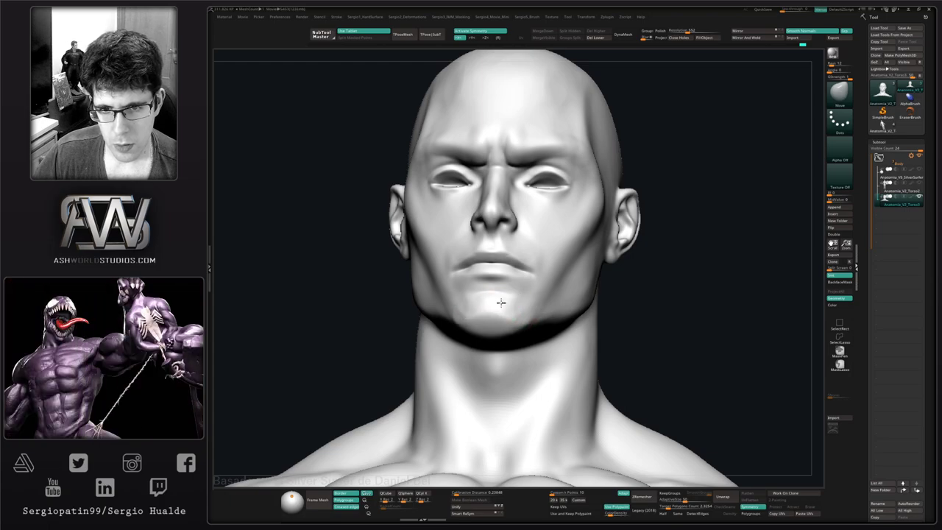
- Refine the chin volume below the lower lip with the Clay brush, smoothing the surrounding surface
{"action": "key", "text": "shift"}
{"action": "mouse_move", "coordinate": [540, 304]}
{"action": "right_mouse_down", "text": "shift"}
{"action": "mouse_move", "coordinate": [526, 335]}
{"action": "mouse_move", "coordinate": [474, 325]}
{"action": "right_mouse_up", "text": "shift"}
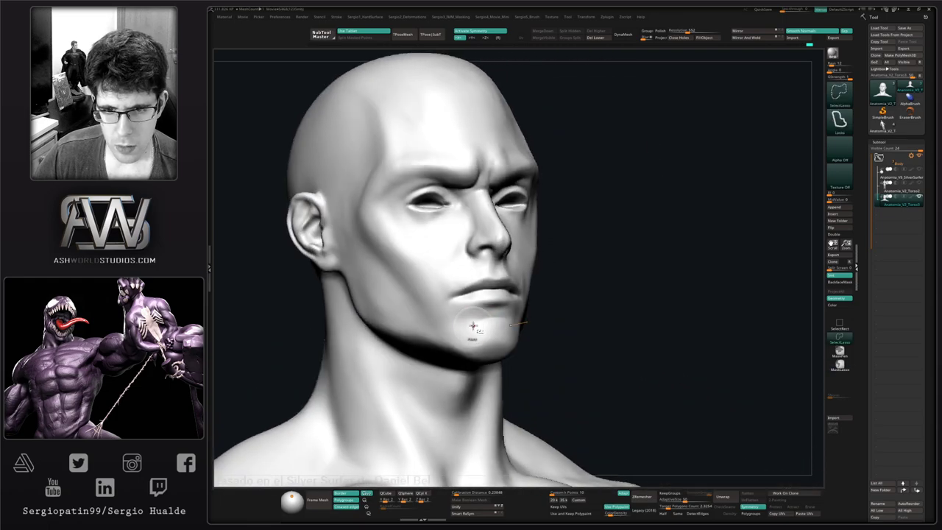
{"action": "left_click_drag", "start_coordinate": [465, 328], "coordinate": [479, 332]}
{"action": "right_click_drag", "start_coordinate": [462, 324], "coordinate": [487, 320], "text": "shift"}
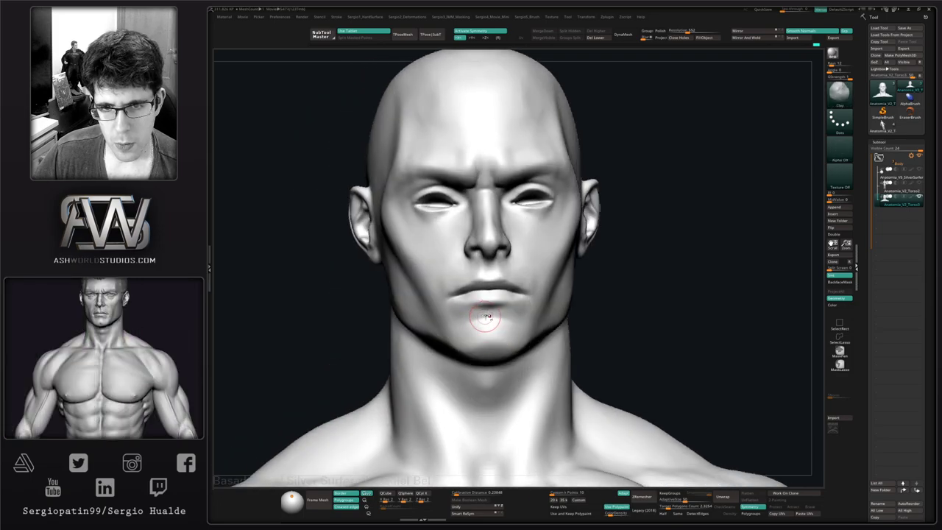
- Adjust the jawline and the underside of the chin with the Move brush, undoing one unwanted change
{"action": "mouse_move", "coordinate": [508, 352]}
{"action": "right_mouse_down"}
{"action": "mouse_move", "coordinate": [481, 360]}
{"action": "mouse_move", "coordinate": [501, 326]}
{"action": "mouse_move", "coordinate": [541, 333]}
{"action": "mouse_move", "coordinate": [559, 303]}
{"action": "mouse_move", "coordinate": [564, 313]}
{"action": "mouse_move", "coordinate": [483, 354]}
{"action": "mouse_move", "coordinate": [500, 349]}
{"action": "right_mouse_up"}
{"action": "key", "text": "b"}
{"action": "key", "text": "m"}
{"action": "key", "text": "v"}
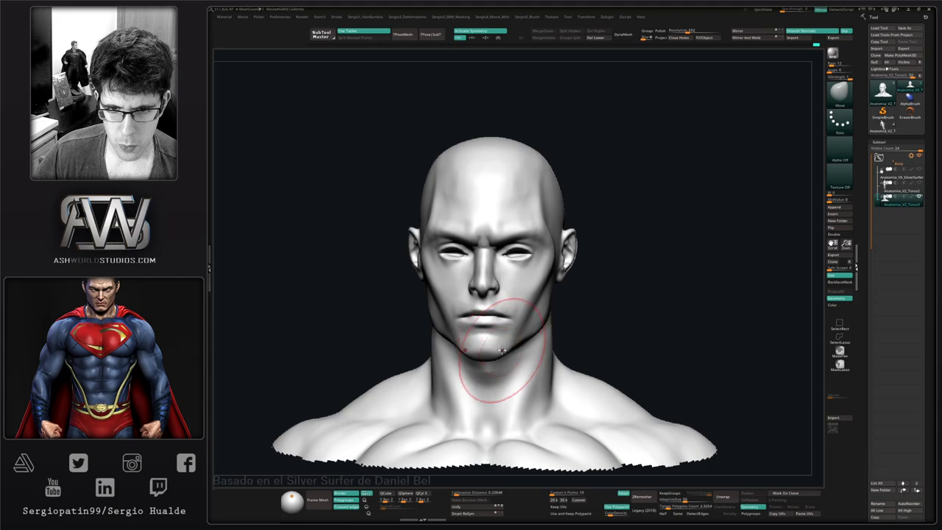
{"action": "key", "text": "ctrl+z"}
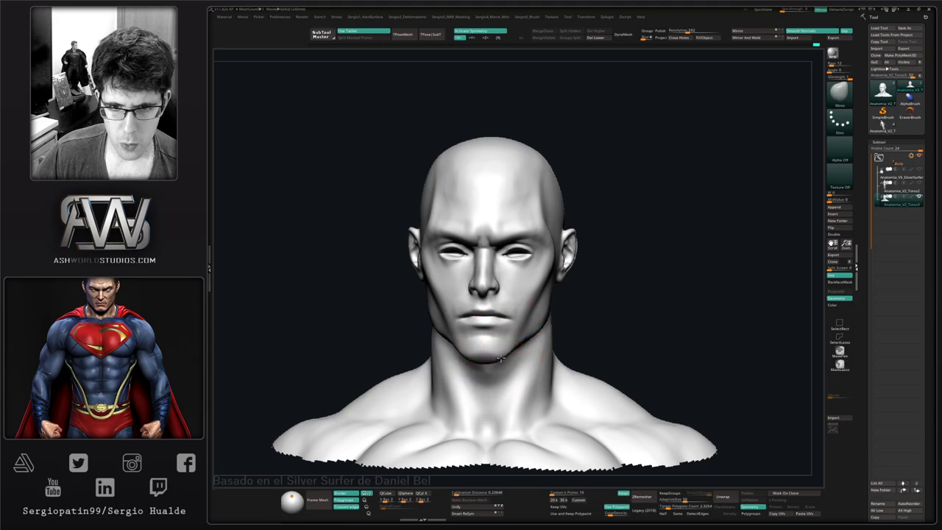
{"action": "mouse_move", "coordinate": [500, 357]}
{"action": "right_mouse_down"}
{"action": "mouse_move", "coordinate": [509, 350]}
{"action": "mouse_move", "coordinate": [488, 360]}
{"action": "right_mouse_up"}
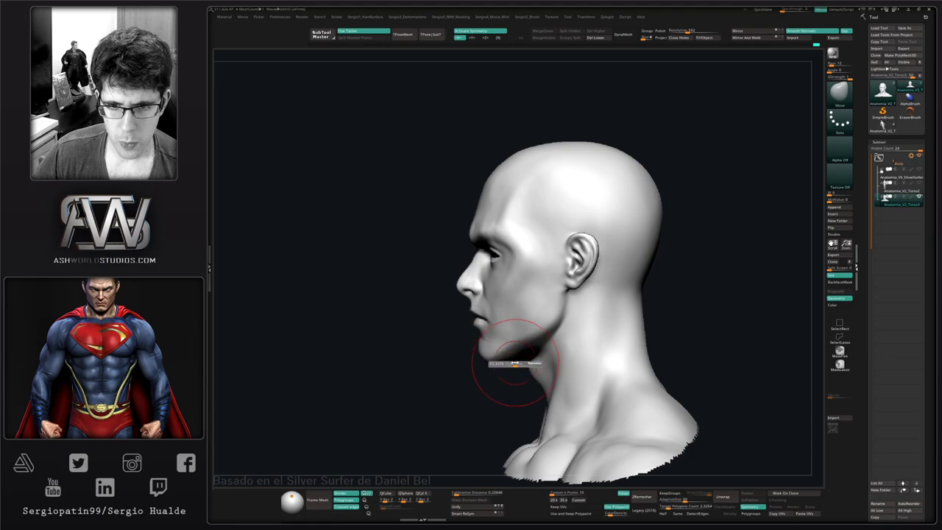
{"action": "left_click_drag", "start_coordinate": [515, 363], "coordinate": [525, 361]}
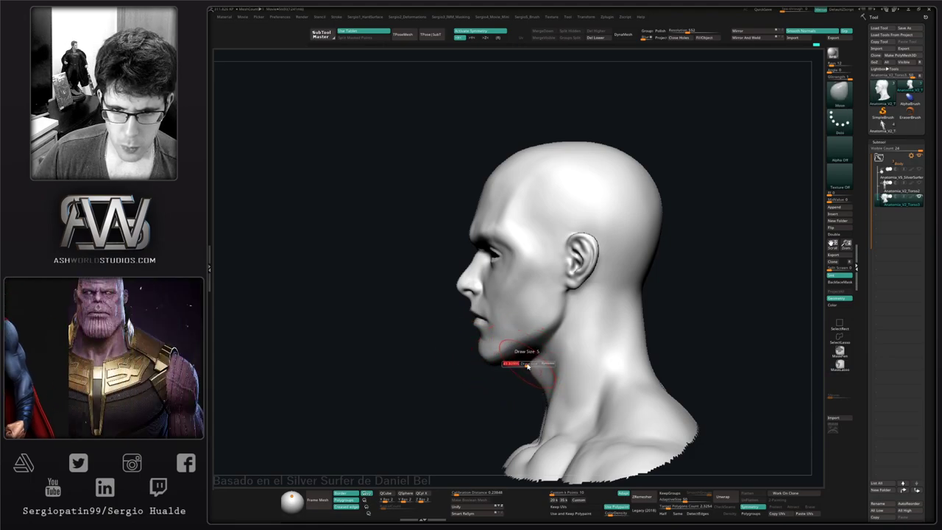
- Build up the temple and the side of the forehead with the Clay brush
{"action": "mouse_move", "coordinate": [525, 361]}
{"action": "right_mouse_down"}
{"action": "mouse_move", "coordinate": [549, 366]}
{"action": "mouse_move", "coordinate": [538, 342]}
{"action": "mouse_move", "coordinate": [525, 338]}
{"action": "mouse_move", "coordinate": [503, 371]}
{"action": "mouse_move", "coordinate": [504, 318]}
{"action": "right_mouse_up"}
{"action": "key", "text": "b"}
{"action": "key", "text": "c"}
{"action": "key", "text": "l"}
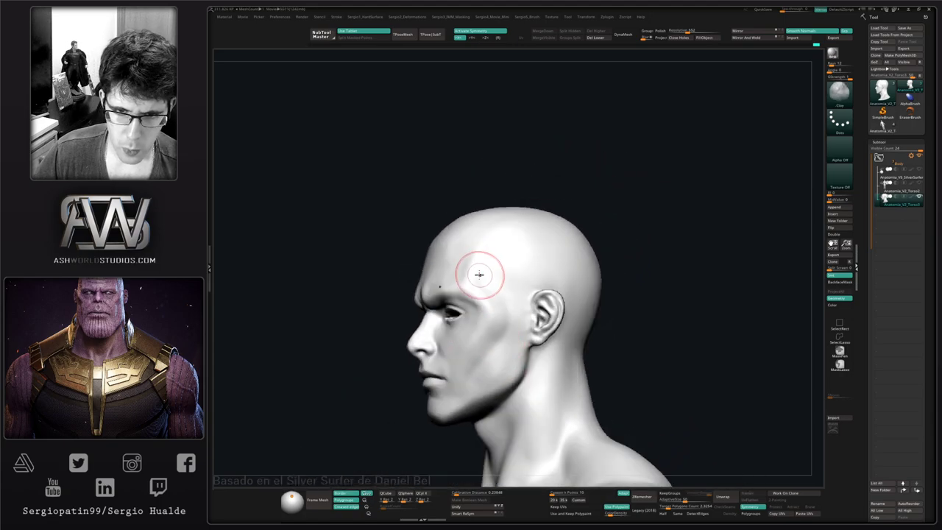
{"action": "right_click_drag", "start_coordinate": [459, 427], "coordinate": [501, 311]}
{"action": "left_click_drag", "start_coordinate": [506, 338], "coordinate": [502, 309]}
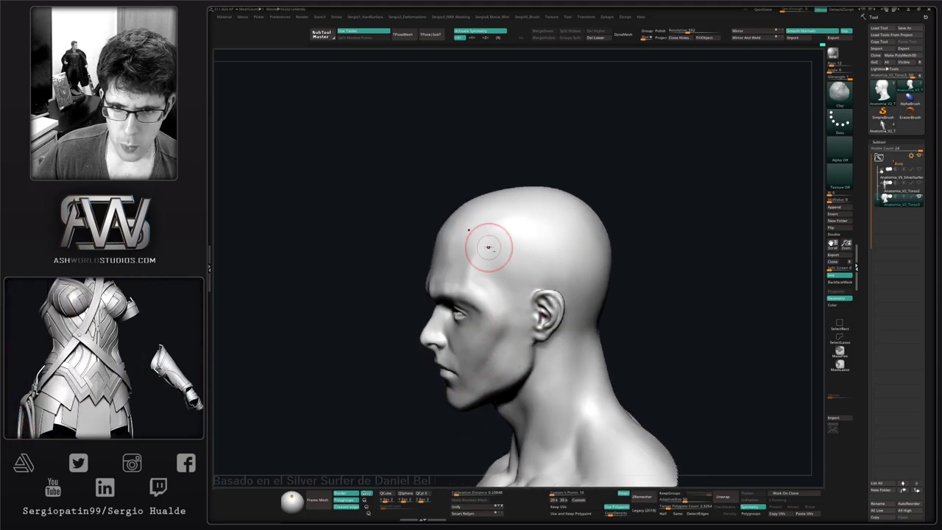
- Flatten the plane of the temple with the TrimDynamic brush and smooth its transition into the forehead
{"action": "right_click_drag", "start_coordinate": [488, 248], "coordinate": [513, 299]}
{"action": "key", "text": "b"}
{"action": "key", "text": "t"}
{"action": "key", "text": "d"}
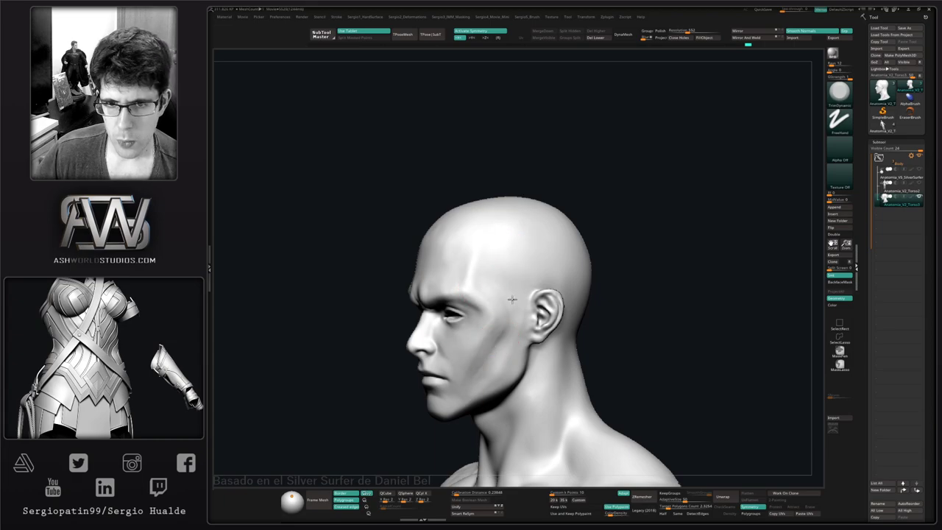
{"action": "right_click_drag", "start_coordinate": [496, 310], "coordinate": [492, 258]}
{"action": "key", "text": "shift"}
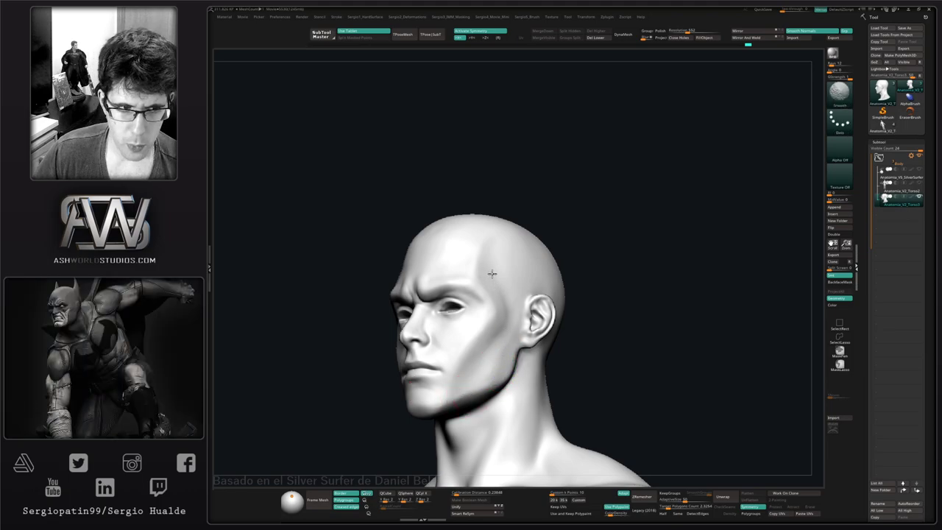
- Reshape the hollow of the lower cheek with the Move brush, undoing and repeating the adjustment
{"action": "mouse_move", "coordinate": [491, 273]}
{"action": "right_mouse_down"}
{"action": "mouse_move", "coordinate": [538, 347]}
{"action": "mouse_move", "coordinate": [513, 331]}
{"action": "mouse_move", "coordinate": [477, 356]}
{"action": "mouse_move", "coordinate": [480, 368]}
{"action": "right_mouse_up"}
{"action": "key", "text": "b"}
{"action": "key", "text": "m"}
{"action": "key", "text": "v"}
{"action": "left_click_drag", "start_coordinate": [463, 372], "coordinate": [454, 374]}
{"action": "right_click_drag", "start_coordinate": [467, 372], "coordinate": [454, 369]}
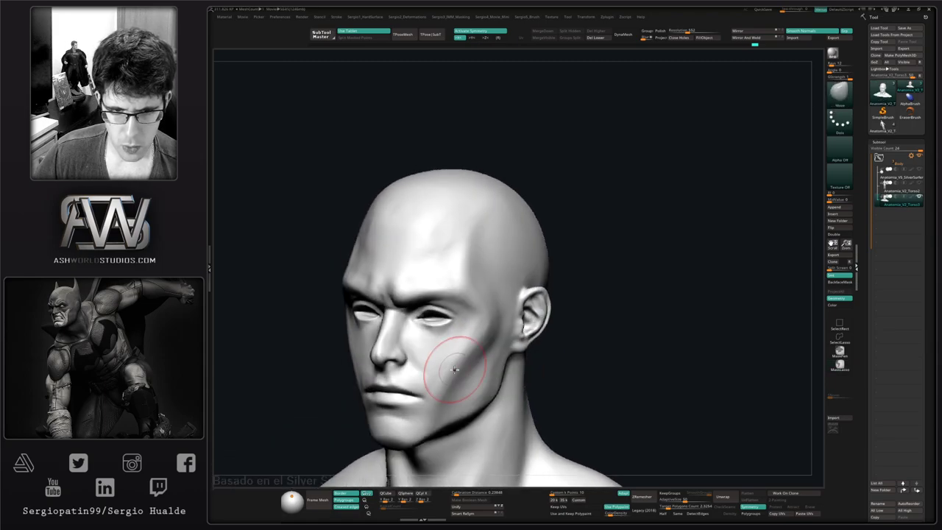
{"action": "key", "text": "ctrl+z"}
{"action": "left_click_drag", "start_coordinate": [455, 366], "coordinate": [449, 362]}
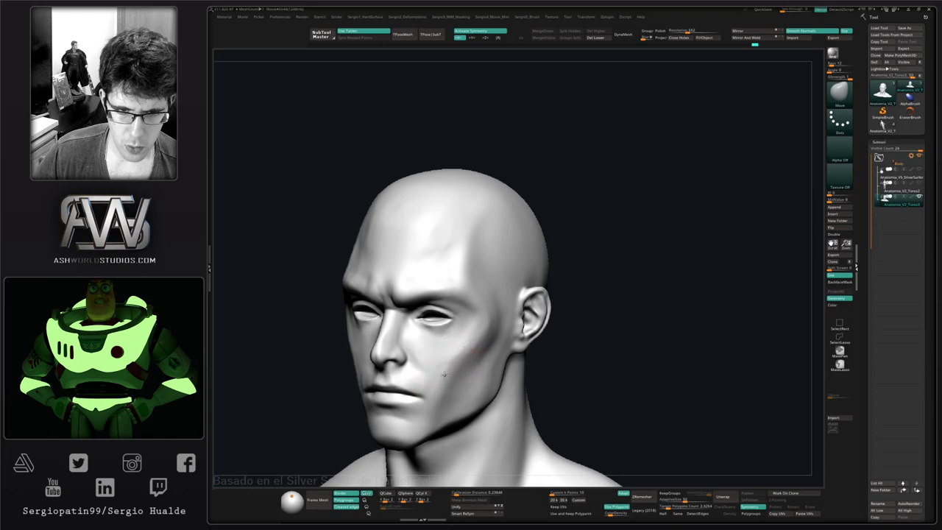
- Smooth the cheek surface below the cheekbone and check the face's overall proportions
{"action": "right_click_drag", "start_coordinate": [311, 369], "coordinate": [314, 380]}
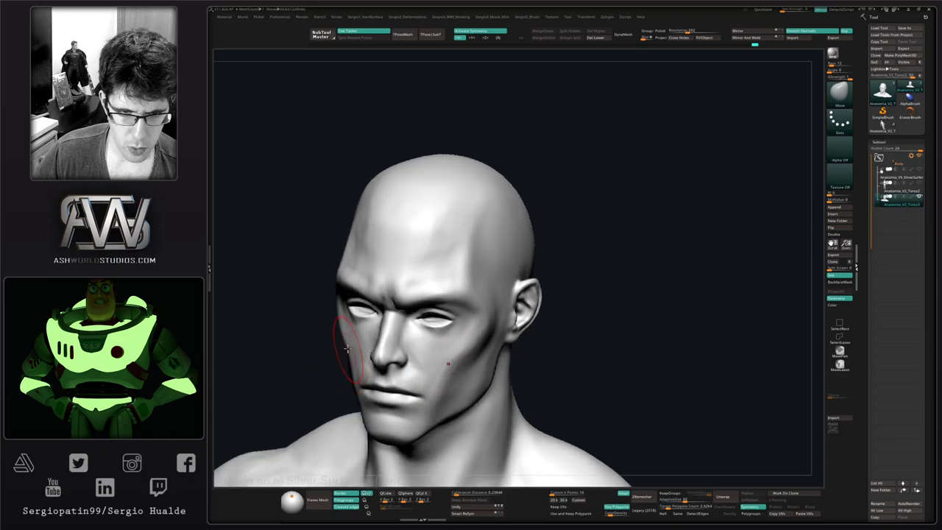
{"action": "right_click_drag", "start_coordinate": [347, 349], "coordinate": [478, 324]}
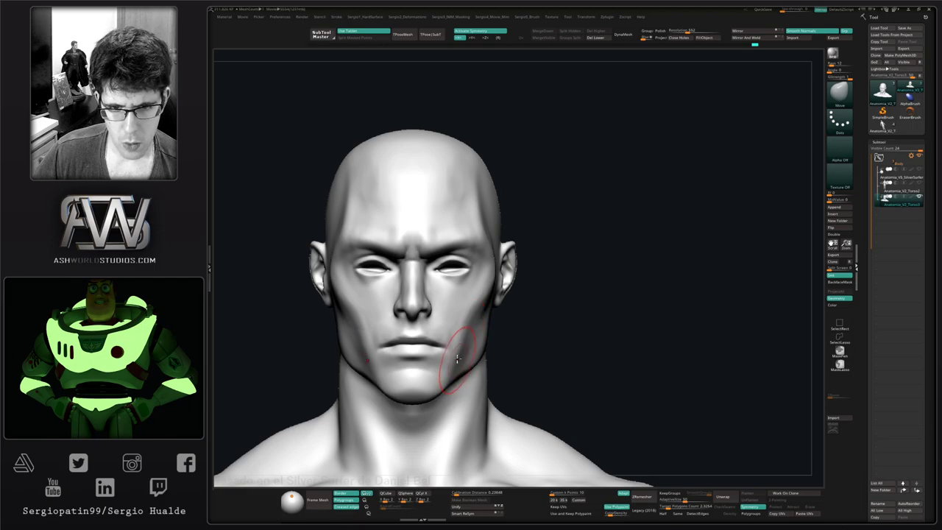
{"action": "right_click_drag", "start_coordinate": [457, 359], "coordinate": [484, 312]}
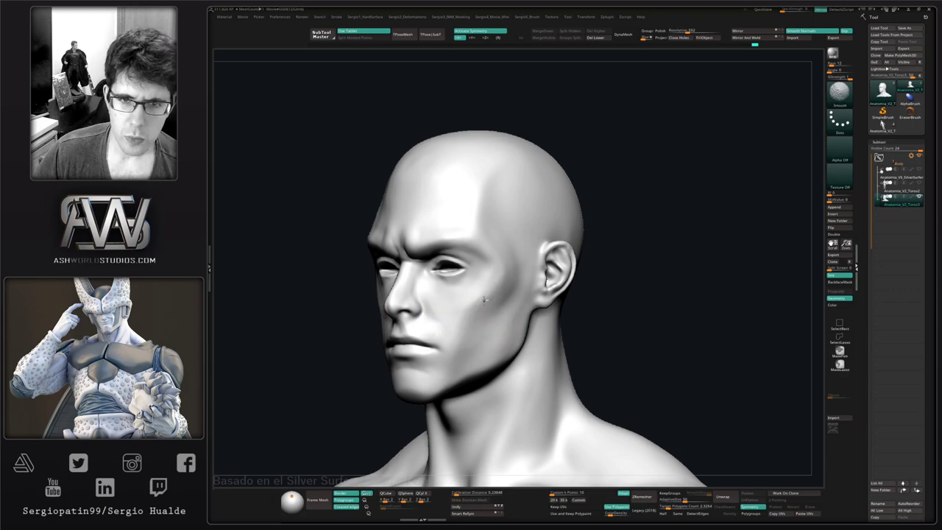
{"action": "right_click_drag", "start_coordinate": [486, 319], "coordinate": [533, 296]}
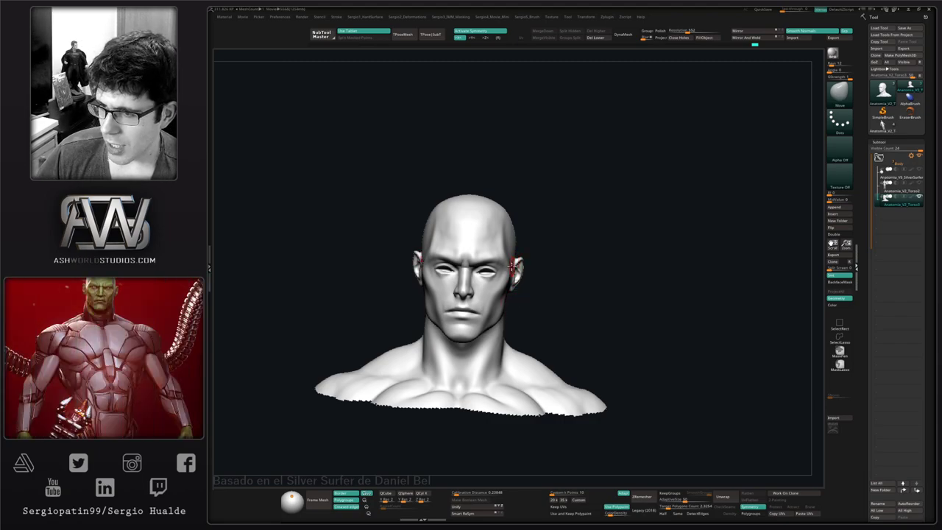
{"action": "right_click_drag", "start_coordinate": [562, 290], "coordinate": [561, 300]}
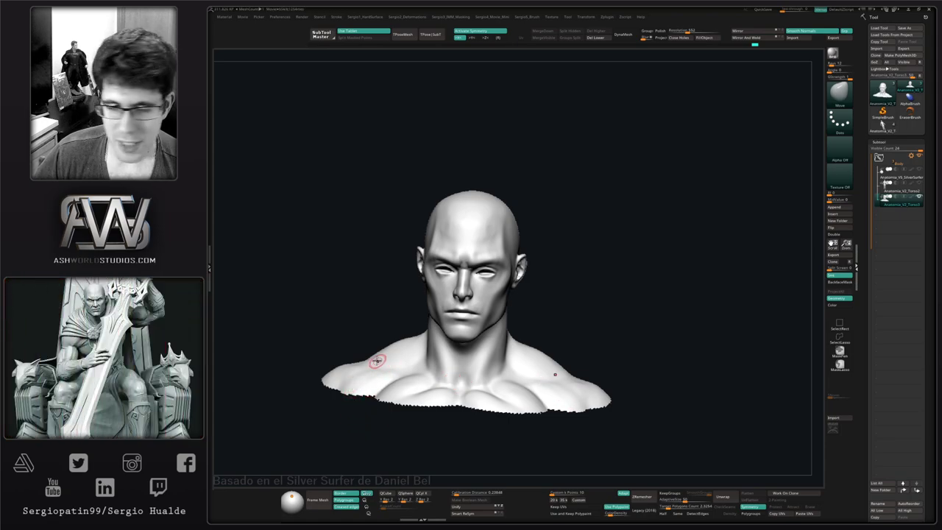
- Adjust the transition between the outer brow and the temple with the Move brush
{"action": "right_click_drag", "start_coordinate": [576, 296], "coordinate": [552, 284]}
{"action": "right_click_drag", "start_coordinate": [537, 318], "coordinate": [538, 337], "text": "alt"}
{"action": "right_click_drag", "start_coordinate": [538, 337], "coordinate": [540, 368], "text": "ctrl"}
{"action": "mouse_move", "coordinate": [539, 309]}
{"action": "right_mouse_down"}
{"action": "mouse_move", "coordinate": [501, 284]}
{"action": "mouse_move", "coordinate": [496, 364]}
{"action": "mouse_move", "coordinate": [508, 372]}
{"action": "right_mouse_up"}
{"action": "left_click_drag", "start_coordinate": [490, 361], "coordinate": [504, 366]}
{"action": "mouse_move", "coordinate": [505, 366]}
{"action": "right_mouse_down"}
{"action": "mouse_move", "coordinate": [500, 352]}
{"action": "mouse_move", "coordinate": [511, 376]}
{"action": "right_mouse_up"}
- Refine the volume of the temple beside the outer brow with the Clay brush
{"action": "key", "text": "b"}
{"action": "key", "text": "c"}
{"action": "key", "text": "l"}
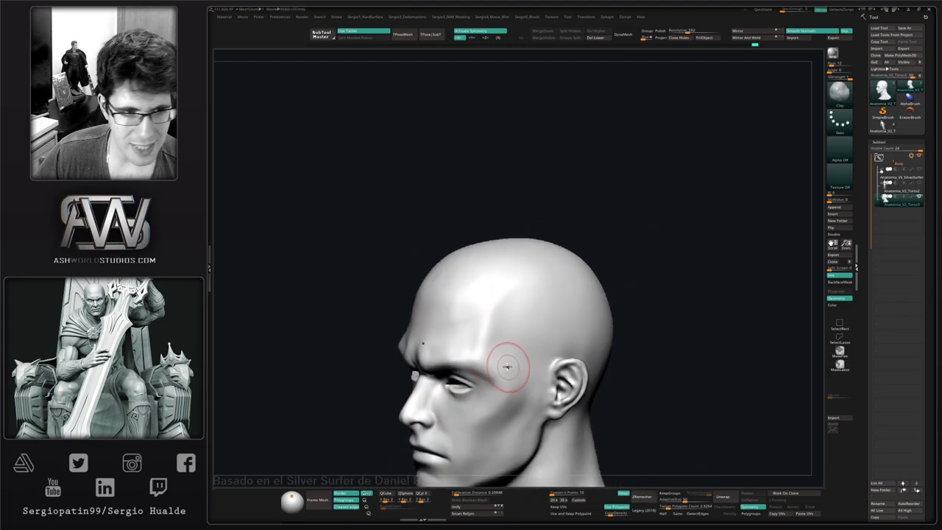
{"action": "right_click_drag", "start_coordinate": [518, 374], "coordinate": [505, 358]}
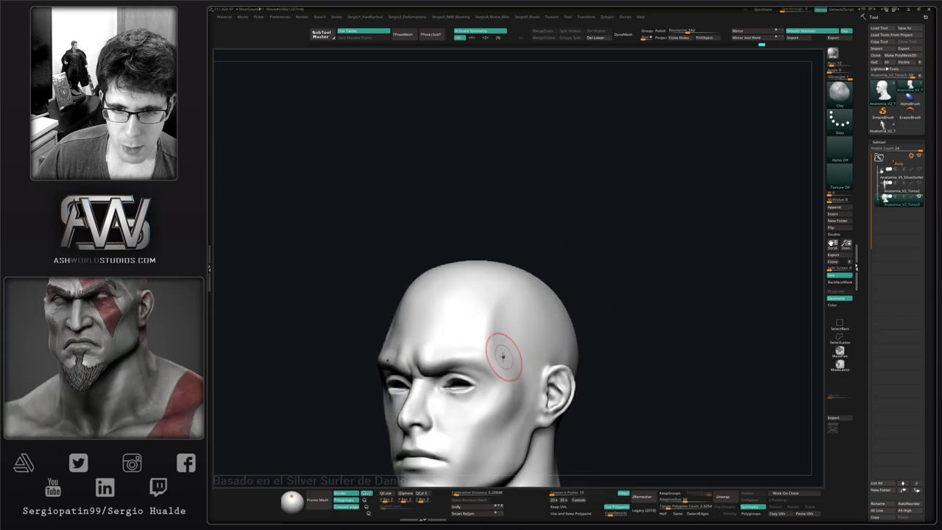
- Adjust the side contour of the forehead and skull with a resized Move brush
{"action": "mouse_move", "coordinate": [498, 287]}
{"action": "right_mouse_down"}
{"action": "mouse_move", "coordinate": [517, 358]}
{"action": "mouse_move", "coordinate": [514, 340]}
{"action": "right_mouse_up"}
{"action": "key", "text": "b"}
{"action": "key", "text": "m"}
{"action": "key", "text": "v"}
{"action": "key", "text": "s"}
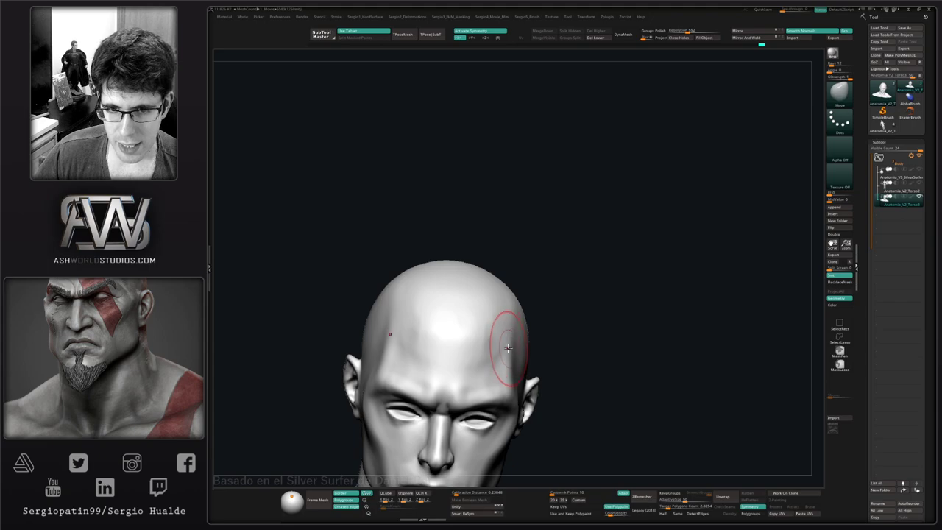
- Flatten the cheek below the cheekbone with the TrimDynamic brush and refine the lower cheek with the Standard brush
{"action": "mouse_move", "coordinate": [505, 371]}
{"action": "right_mouse_down", "text": "ctrl"}
{"action": "mouse_move", "coordinate": [498, 363]}
{"action": "mouse_move", "coordinate": [557, 360]}
{"action": "mouse_move", "coordinate": [561, 298]}
{"action": "mouse_move", "coordinate": [532, 288]}
{"action": "mouse_move", "coordinate": [511, 315]}
{"action": "right_mouse_up", "text": "ctrl"}
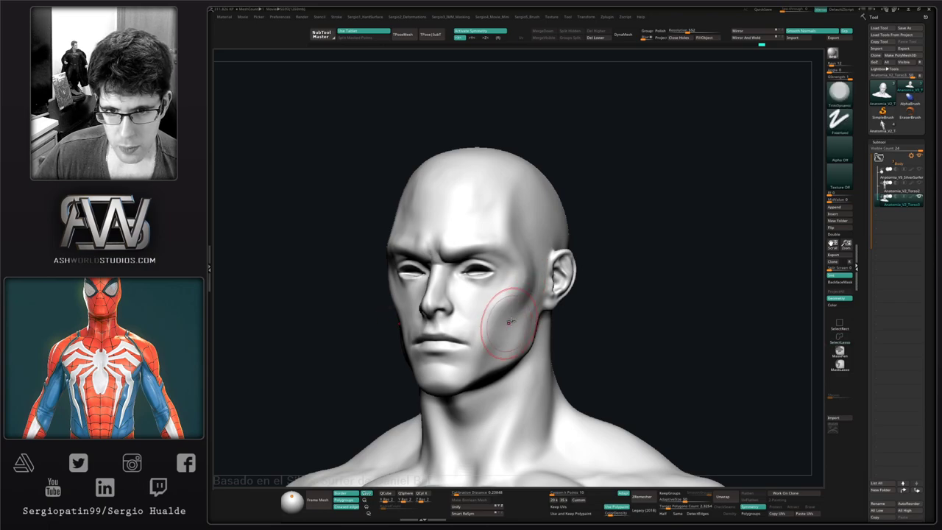
{"action": "right_click_drag", "start_coordinate": [509, 356], "coordinate": [506, 335]}
{"action": "key", "text": "b"}
{"action": "key", "text": "s"}
{"action": "key", "text": "t"}
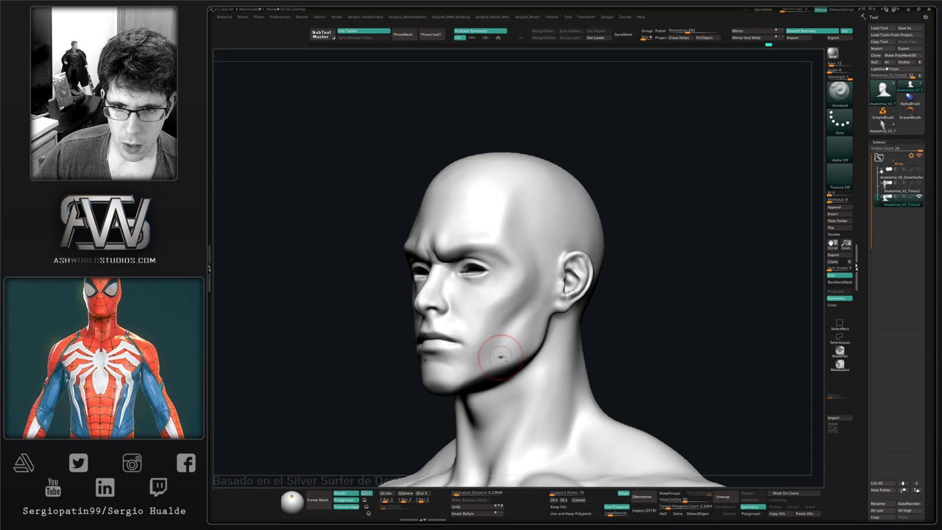
{"action": "right_click_drag", "start_coordinate": [500, 357], "coordinate": [506, 332], "text": "shift"}
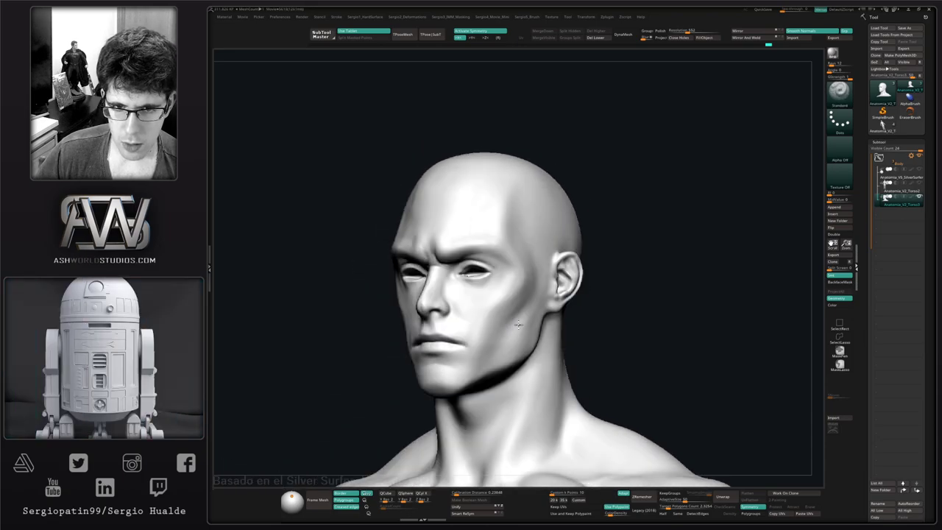
- Refine the side and tip of the nose with the Clay brush
{"action": "right_click_drag", "start_coordinate": [486, 324], "coordinate": [523, 329], "text": "alt"}
{"action": "mouse_move", "coordinate": [446, 301]}
{"action": "right_mouse_down", "text": "ctrl"}
{"action": "mouse_move", "coordinate": [446, 353]}
{"action": "mouse_move", "coordinate": [506, 329]}
{"action": "right_mouse_up", "text": "ctrl"}
{"action": "key", "text": "b"}
{"action": "key", "text": "m"}
{"action": "key", "text": "v"}
{"action": "key", "text": "b"}
{"action": "key", "text": "c"}
{"action": "key", "text": "l"}
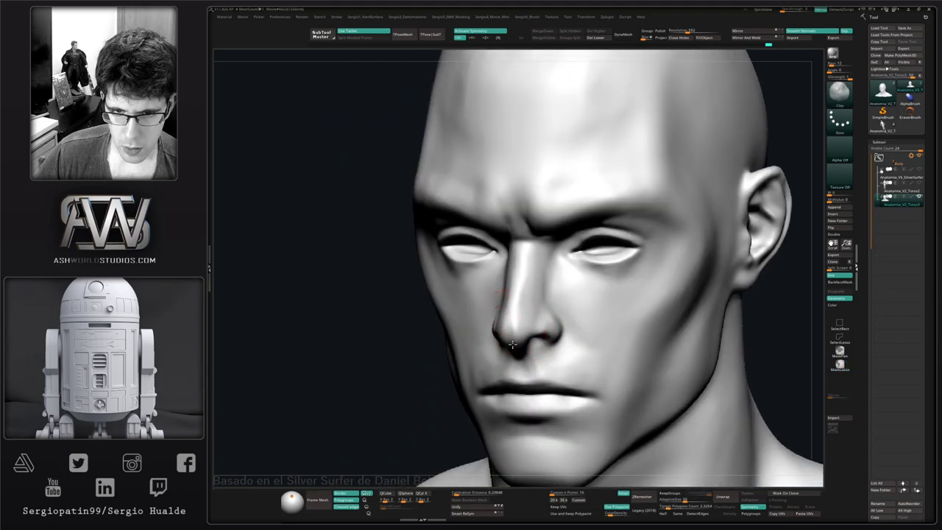
- Adjust the nose's width and contour with the Move brush and smooth the bridge
{"action": "key", "text": "b"}
{"action": "key", "text": "m"}
{"action": "key", "text": "v"}
{"action": "right_click_drag", "start_coordinate": [530, 326], "coordinate": [513, 329]}
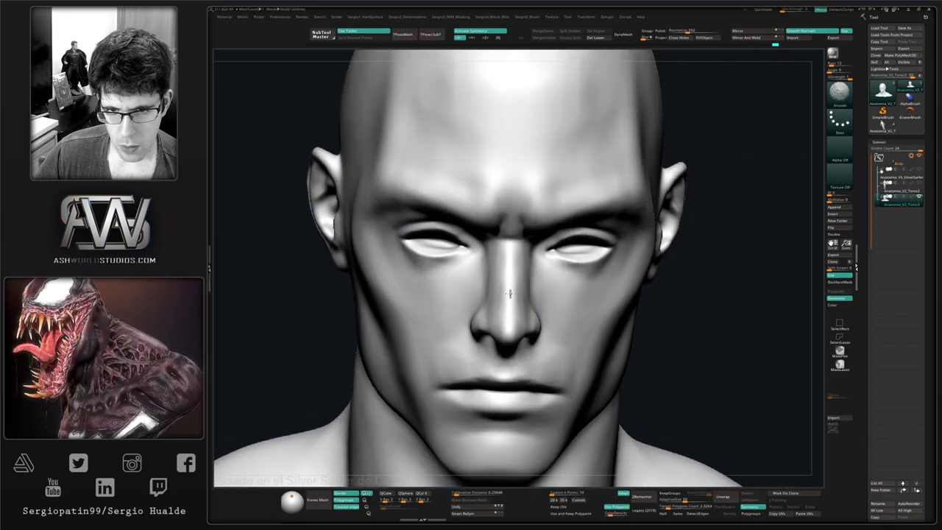
- Flatten the front plane of the nose bridge with the TrimDynamic brush
{"action": "key", "text": "b"}
{"action": "key", "text": "t"}
{"action": "key", "text": "d"}
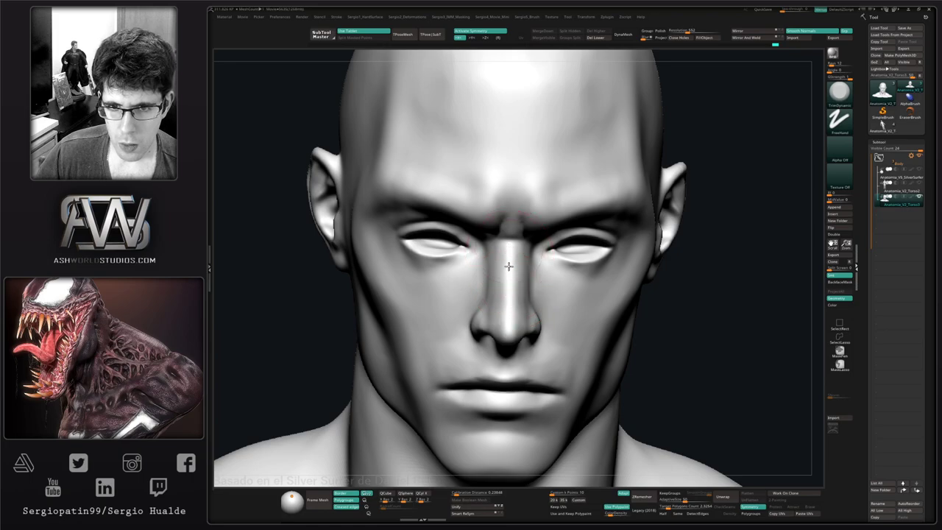
{"action": "mouse_move", "coordinate": [511, 241]}
{"action": "left_mouse_down"}
{"action": "mouse_move", "coordinate": [511, 267]}
{"action": "mouse_move", "coordinate": [511, 245]}
{"action": "left_mouse_up"}
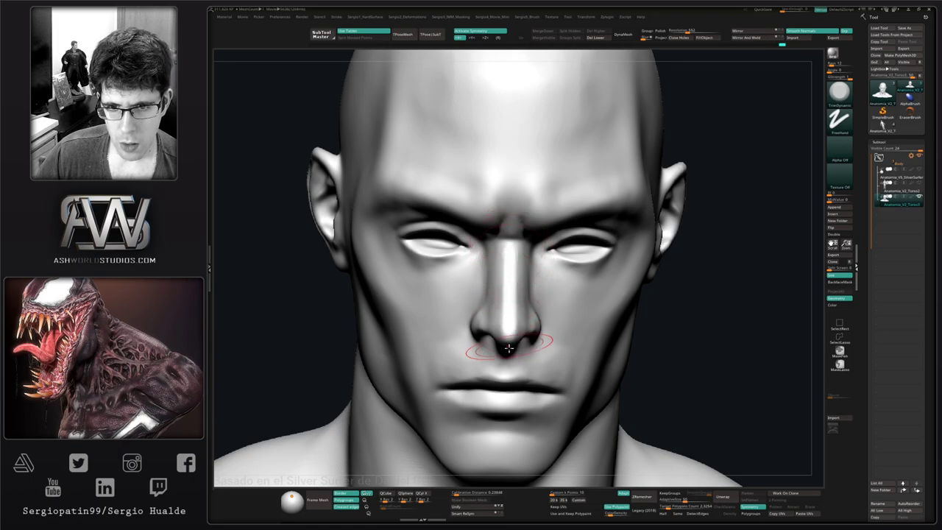
- Reshape the nose tip and nostril wings with the Move brush, smoothing the nose surface
{"action": "mouse_move", "coordinate": [510, 403]}
{"action": "right_mouse_down"}
{"action": "mouse_move", "coordinate": [513, 346]}
{"action": "mouse_move", "coordinate": [496, 362]}
{"action": "mouse_move", "coordinate": [507, 343]}
{"action": "mouse_move", "coordinate": [541, 333]}
{"action": "right_mouse_up"}
{"action": "key", "text": "b"}
{"action": "key", "text": "m"}
{"action": "key", "text": "v"}
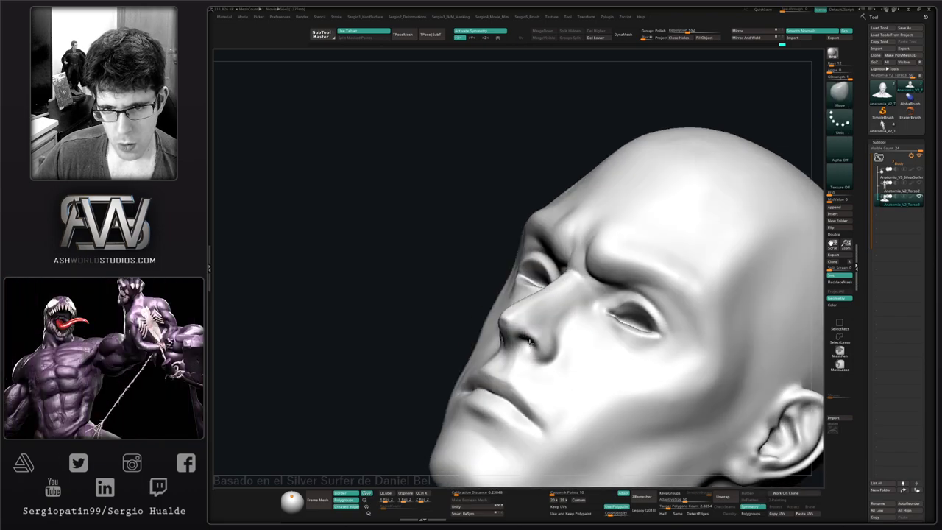
{"action": "left_click_drag", "start_coordinate": [515, 328], "coordinate": [504, 335], "text": "shift"}
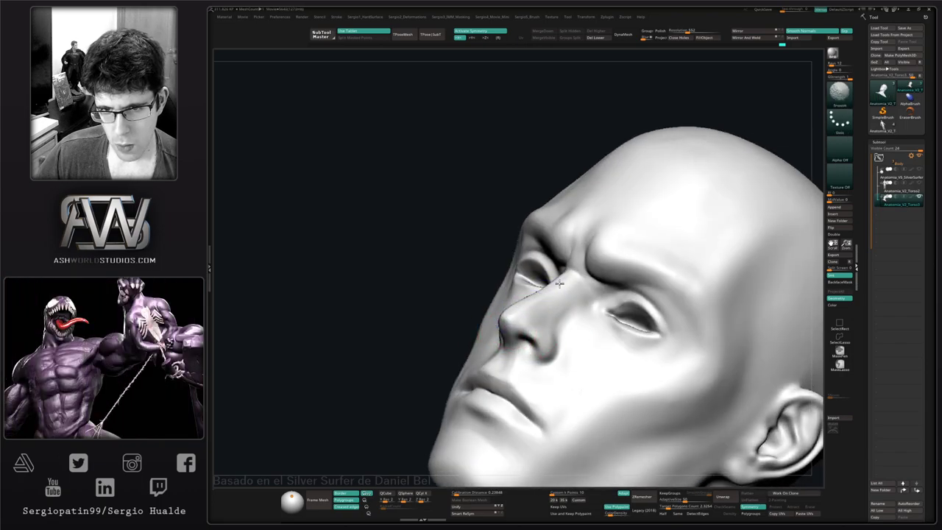
{"action": "mouse_move", "coordinate": [504, 336]}
{"action": "right_mouse_down"}
{"action": "mouse_move", "coordinate": [533, 317]}
{"action": "mouse_move", "coordinate": [518, 326]}
{"action": "mouse_move", "coordinate": [473, 316]}
{"action": "mouse_move", "coordinate": [483, 335]}
{"action": "right_mouse_up"}
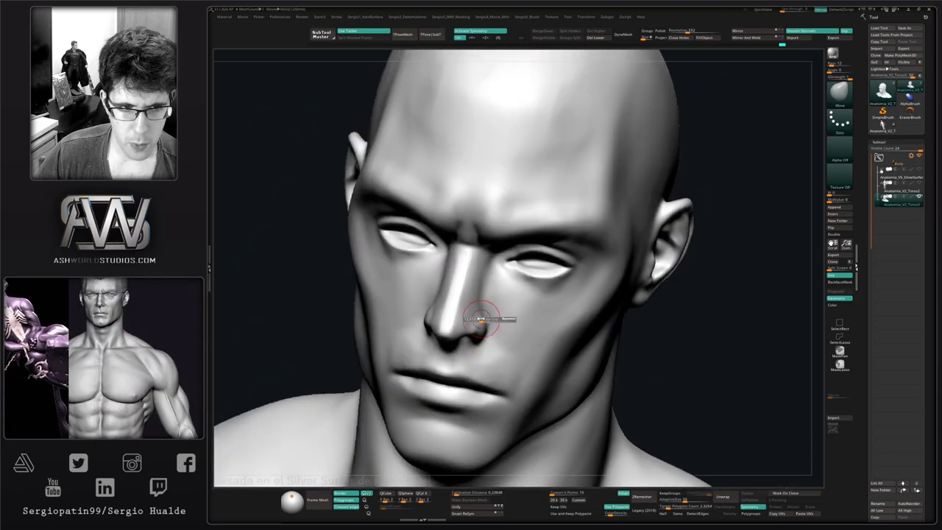
{"action": "mouse_move", "coordinate": [481, 316]}
{"action": "right_mouse_down"}
{"action": "mouse_move", "coordinate": [473, 313]}
{"action": "mouse_move", "coordinate": [488, 341]}
{"action": "mouse_move", "coordinate": [505, 306]}
{"action": "mouse_move", "coordinate": [478, 311]}
{"action": "right_mouse_up"}
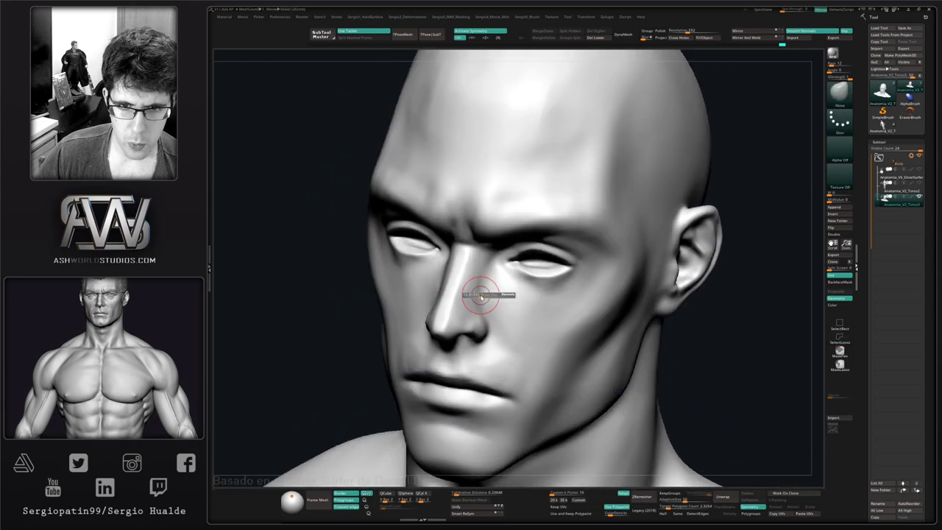
- Sculpt the philtrum between the nose and the upper lip with the Standard brush and smooth it
{"action": "mouse_move", "coordinate": [483, 276]}
{"action": "right_mouse_down"}
{"action": "mouse_move", "coordinate": [456, 280]}
{"action": "mouse_move", "coordinate": [485, 286]}
{"action": "mouse_move", "coordinate": [466, 329]}
{"action": "mouse_move", "coordinate": [466, 318]}
{"action": "mouse_move", "coordinate": [488, 316]}
{"action": "mouse_move", "coordinate": [460, 355]}
{"action": "mouse_move", "coordinate": [479, 386]}
{"action": "mouse_move", "coordinate": [427, 380]}
{"action": "mouse_move", "coordinate": [472, 426]}
{"action": "mouse_move", "coordinate": [452, 347]}
{"action": "right_mouse_up"}
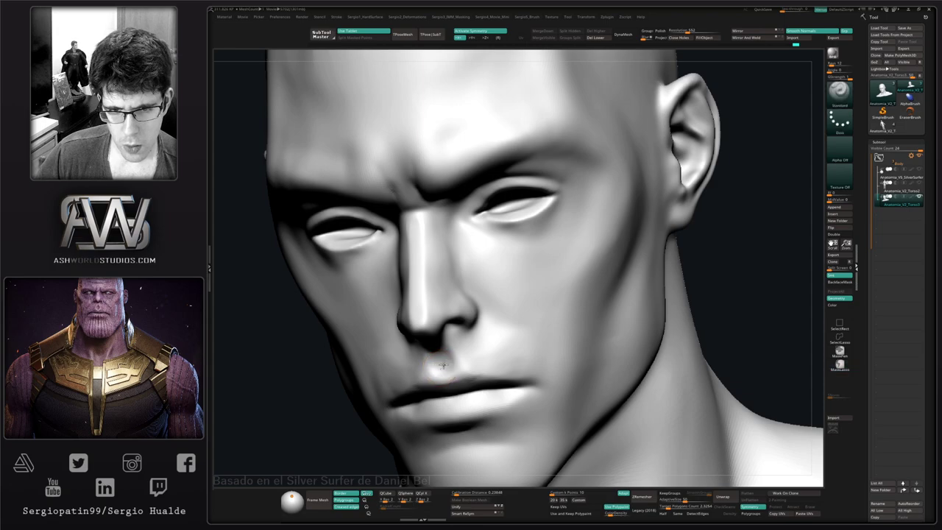
{"action": "mouse_move", "coordinate": [448, 360]}
{"action": "left_mouse_down"}
{"action": "mouse_move", "coordinate": [438, 374]}
{"action": "mouse_move", "coordinate": [465, 364]}
{"action": "left_mouse_up"}
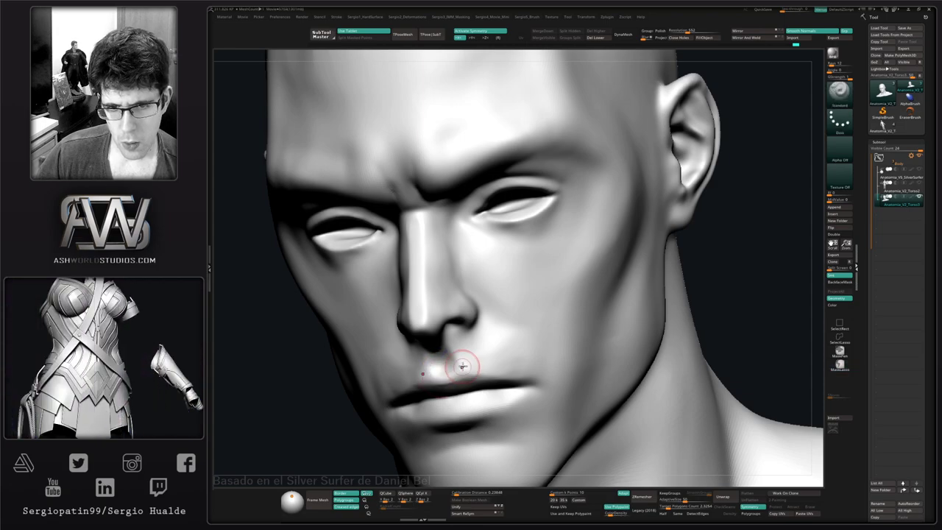
{"action": "right_click_drag", "start_coordinate": [440, 368], "coordinate": [464, 363]}
{"action": "left_click_drag", "start_coordinate": [464, 364], "coordinate": [458, 348], "text": "shift"}
{"action": "right_click_drag", "start_coordinate": [458, 348], "coordinate": [448, 357]}
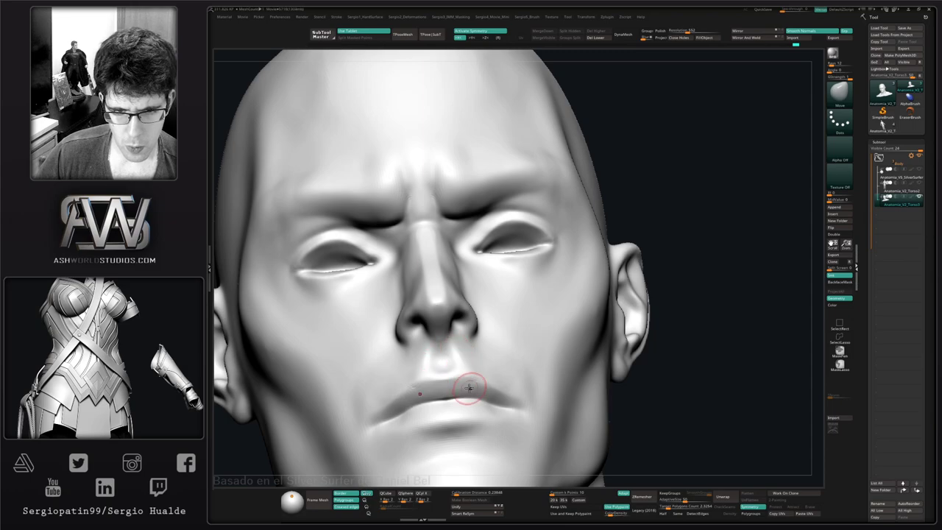
- Refine the area below the lower lip with the Standard brush and flatten it with the TrimDynamic brush
{"action": "mouse_move", "coordinate": [449, 404]}
{"action": "right_mouse_down", "text": "ctrl"}
{"action": "mouse_move", "coordinate": [450, 379]}
{"action": "mouse_move", "coordinate": [468, 346]}
{"action": "mouse_move", "coordinate": [456, 341]}
{"action": "right_mouse_up", "text": "ctrl"}
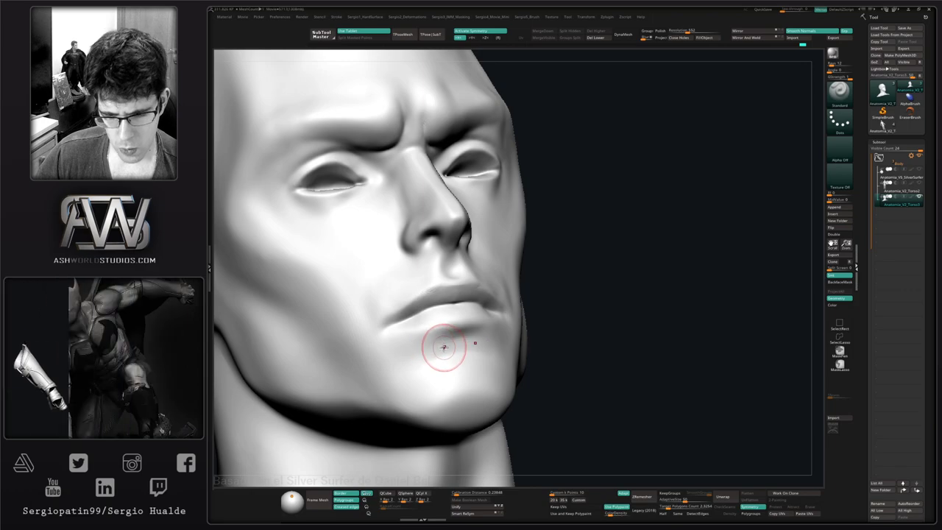
{"action": "key", "text": "b"}
{"action": "key", "text": "t"}
{"action": "key", "text": "d"}
{"action": "left_click_drag", "start_coordinate": [466, 335], "coordinate": [460, 329]}
{"action": "mouse_move", "coordinate": [475, 335]}
{"action": "right_mouse_down"}
{"action": "mouse_move", "coordinate": [457, 349]}
{"action": "mouse_move", "coordinate": [477, 387]}
{"action": "mouse_move", "coordinate": [490, 361]}
{"action": "mouse_move", "coordinate": [514, 389]}
{"action": "mouse_move", "coordinate": [481, 318]}
{"action": "right_mouse_up"}
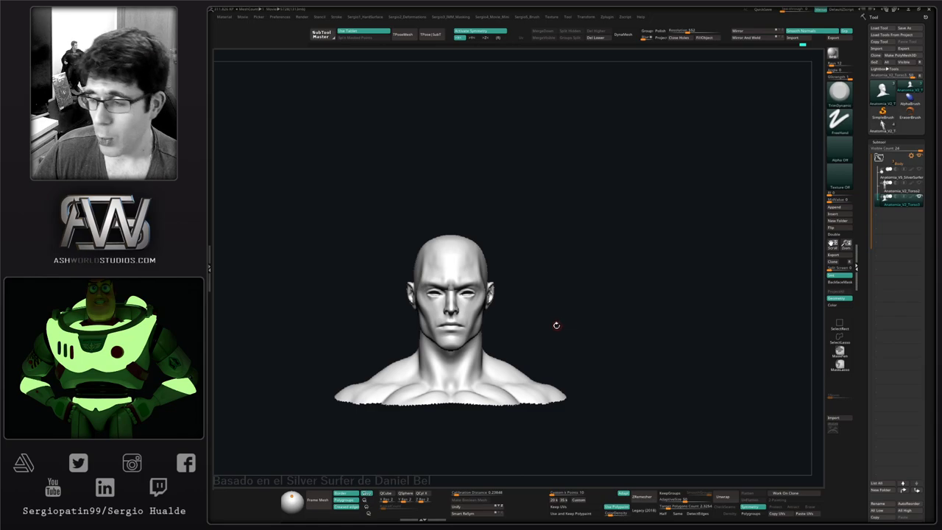
- Build up the throat and the pit of the neck between the neck muscles with the Clay brush
{"action": "mouse_move", "coordinate": [595, 313]}
{"action": "right_mouse_down", "text": "alt"}
{"action": "mouse_move", "coordinate": [560, 310]}
{"action": "mouse_move", "coordinate": [440, 387]}
{"action": "mouse_move", "coordinate": [423, 367]}
{"action": "right_mouse_up", "text": "alt"}
{"action": "key", "text": "b"}
{"action": "key", "text": "c"}
{"action": "key", "text": "l"}
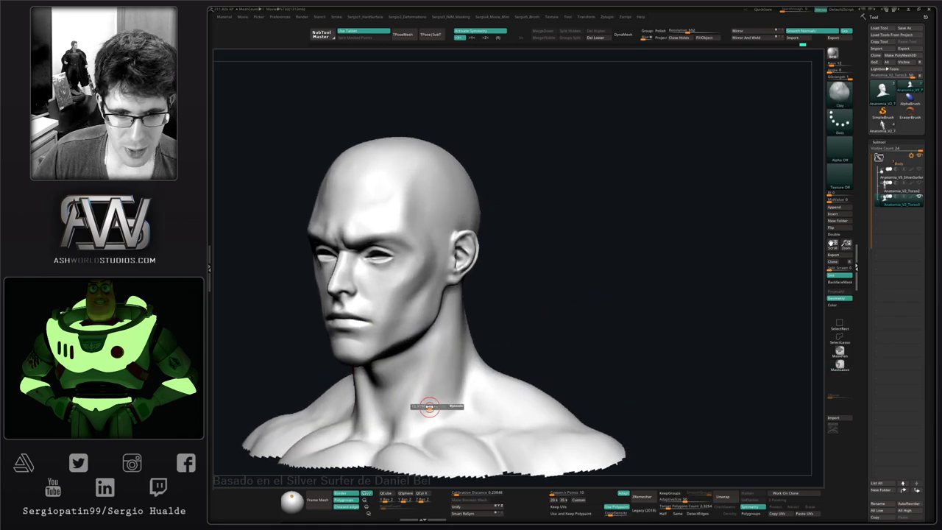
{"action": "right_click_drag", "start_coordinate": [422, 424], "coordinate": [400, 431]}
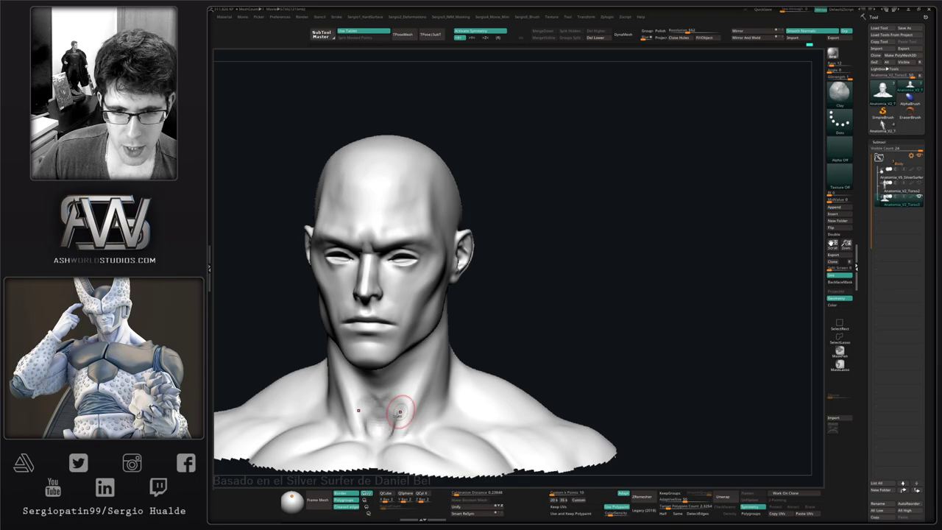
{"action": "right_click_drag", "start_coordinate": [390, 403], "coordinate": [391, 408]}
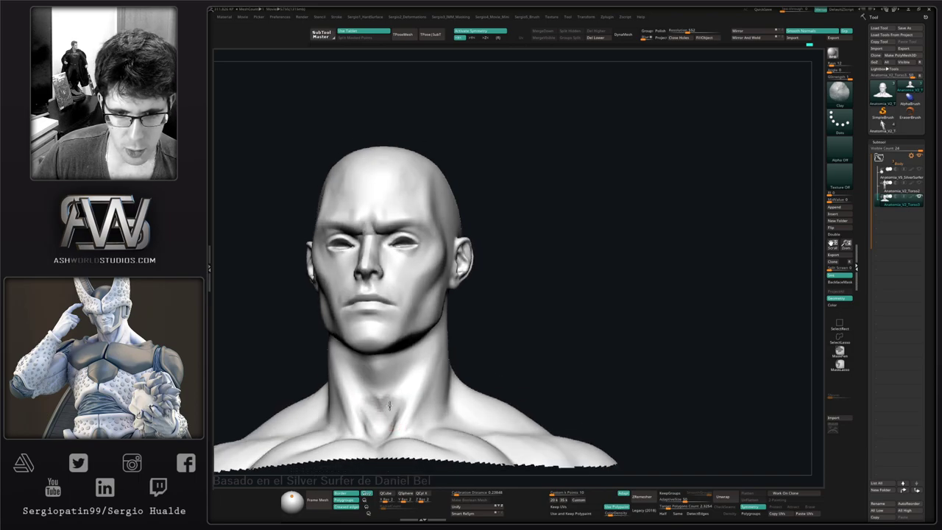
{"action": "mouse_move", "coordinate": [397, 372]}
{"action": "right_mouse_down"}
{"action": "mouse_move", "coordinate": [378, 404]}
{"action": "mouse_move", "coordinate": [410, 374]}
{"action": "right_mouse_up"}
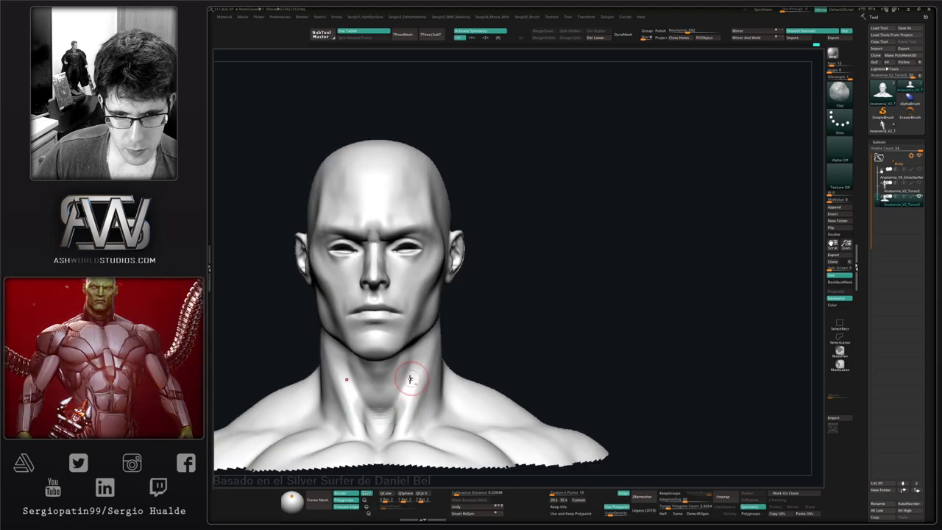
- Add volume along the sternocleidomastoid muscles on the side of the neck with the Clay brush
{"action": "mouse_move", "coordinate": [389, 431]}
{"action": "right_mouse_down"}
{"action": "mouse_move", "coordinate": [404, 391]}
{"action": "mouse_move", "coordinate": [404, 409]}
{"action": "mouse_move", "coordinate": [419, 393]}
{"action": "right_mouse_up"}
{"action": "key", "text": "b"}
{"action": "key", "text": "c"}
{"action": "key", "text": "l"}
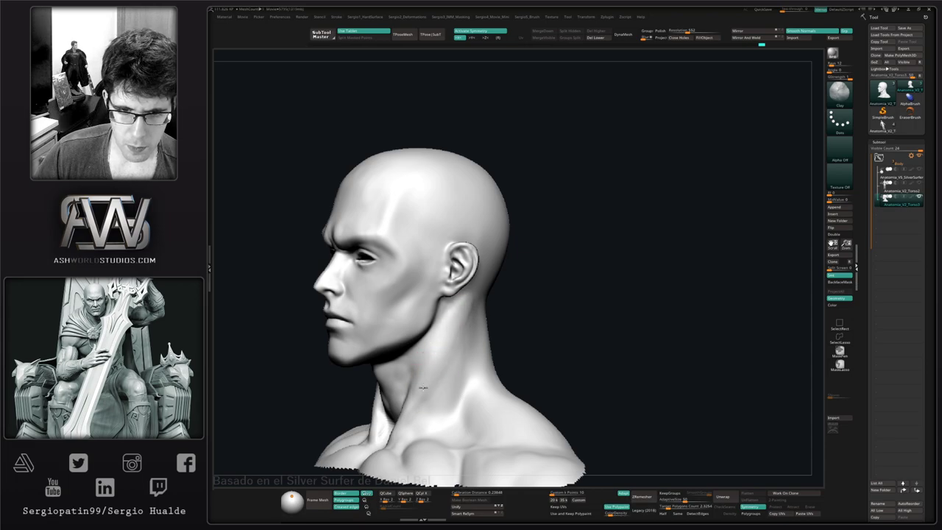
{"action": "right_click_drag", "start_coordinate": [404, 412], "coordinate": [426, 359]}
{"action": "mouse_move", "coordinate": [390, 400]}
{"action": "right_mouse_down"}
{"action": "mouse_move", "coordinate": [431, 336]}
{"action": "mouse_move", "coordinate": [437, 342]}
{"action": "mouse_move", "coordinate": [412, 354]}
{"action": "mouse_move", "coordinate": [442, 347]}
{"action": "mouse_move", "coordinate": [433, 319]}
{"action": "right_mouse_up"}
{"action": "left_click_drag", "start_coordinate": [420, 343], "coordinate": [419, 359]}
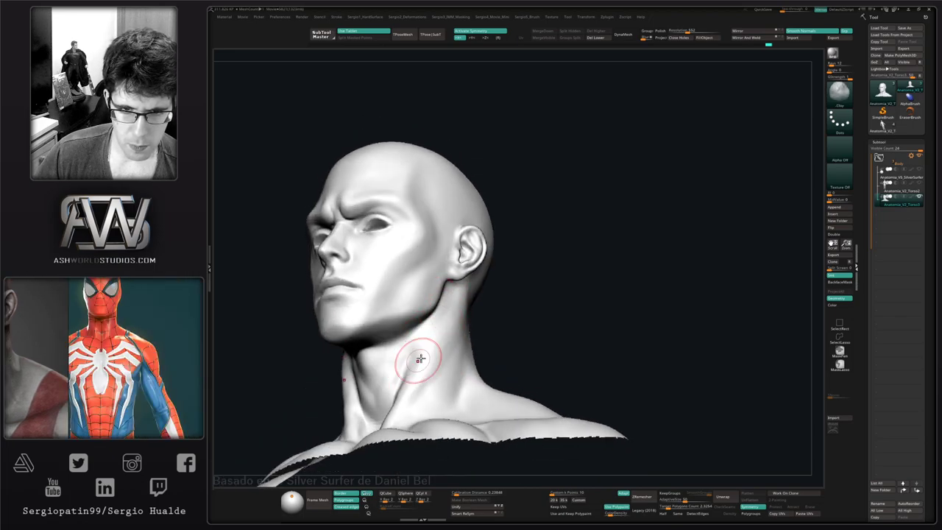
- Smooth the clay strokes on the side and base of the neck
{"action": "mouse_move", "coordinate": [420, 359]}
{"action": "right_mouse_down"}
{"action": "mouse_move", "coordinate": [434, 341]}
{"action": "mouse_move", "coordinate": [438, 376]}
{"action": "right_mouse_up"}
{"action": "right_click_drag", "start_coordinate": [419, 411], "coordinate": [430, 387]}
{"action": "key", "text": "shift"}
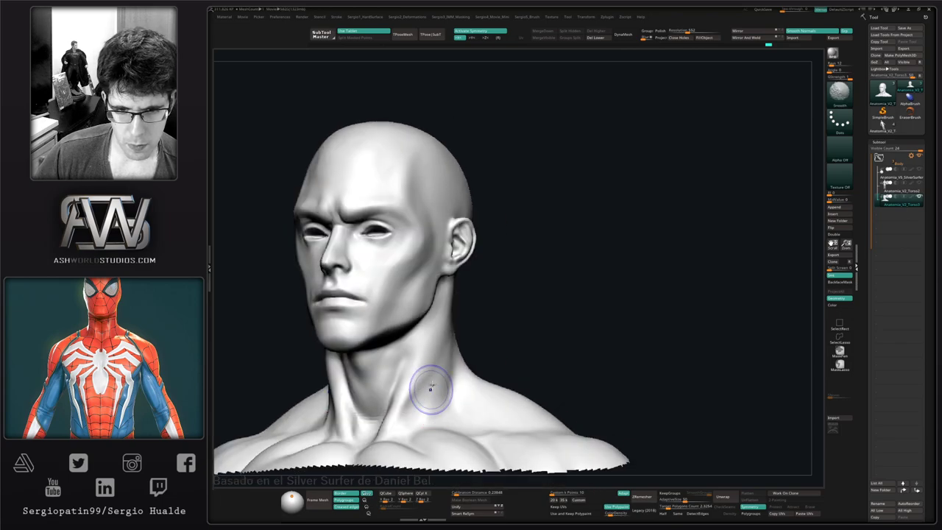
{"action": "left_click_drag", "start_coordinate": [396, 416], "coordinate": [382, 432], "text": "shift"}
{"action": "right_click_drag", "start_coordinate": [381, 433], "coordinate": [398, 412]}
{"action": "mouse_move", "coordinate": [373, 411]}
{"action": "left_mouse_down", "text": "shift"}
{"action": "mouse_move", "coordinate": [362, 429]}
{"action": "mouse_move", "coordinate": [367, 415]}
{"action": "left_mouse_up", "text": "shift"}
- Define the neck muscle edges with the DamStandard brush and adjust the neck's side contour with the Move brush
{"action": "mouse_move", "coordinate": [376, 404]}
{"action": "right_mouse_down", "text": "ctrl"}
{"action": "mouse_move", "coordinate": [389, 365]}
{"action": "mouse_move", "coordinate": [432, 351]}
{"action": "mouse_move", "coordinate": [422, 391]}
{"action": "mouse_move", "coordinate": [442, 390]}
{"action": "mouse_move", "coordinate": [416, 338]}
{"action": "right_mouse_up", "text": "ctrl"}
{"action": "key", "text": "b"}
{"action": "key", "text": "d"}
{"action": "key", "text": "s"}
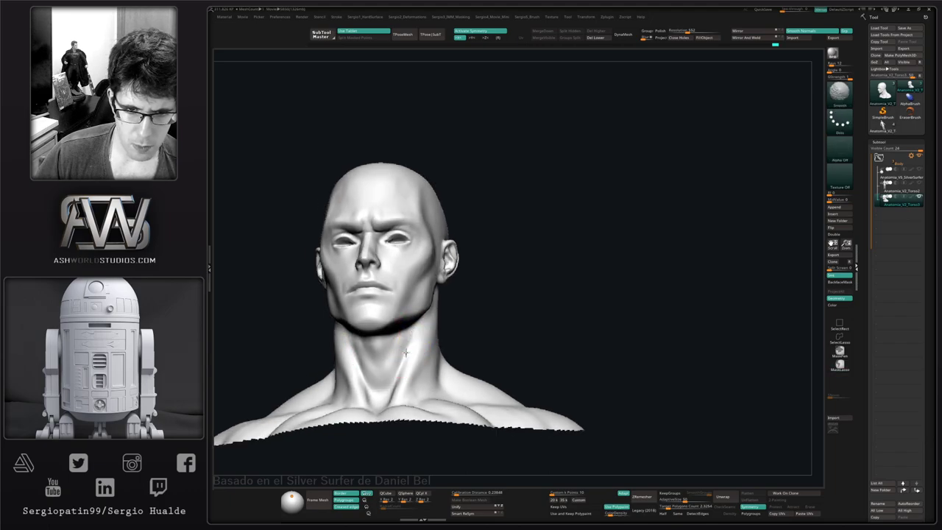
{"action": "right_click_drag", "start_coordinate": [408, 357], "coordinate": [421, 385], "text": "shift"}
{"action": "key", "text": "b"}
{"action": "key", "text": "m"}
{"action": "key", "text": "v"}
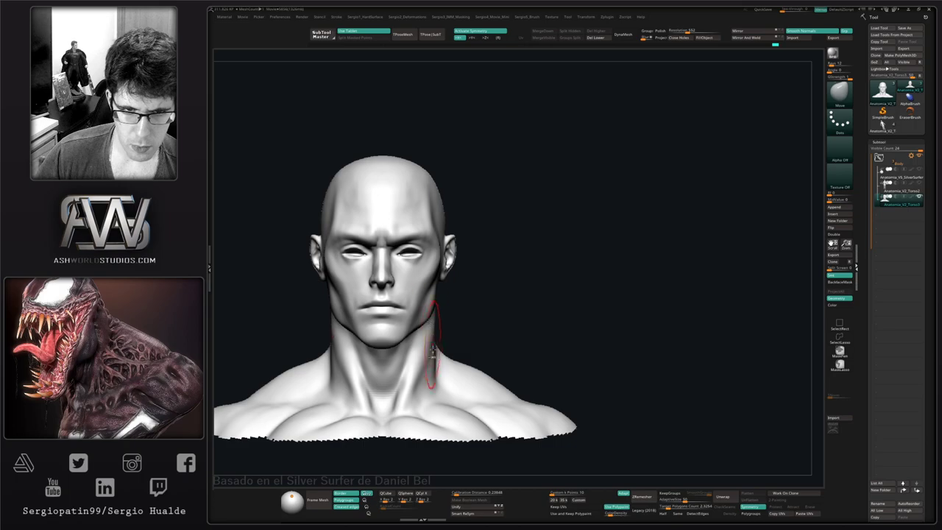
- Examine the head's proportions and the ear placement from the front, three-quarter and side views
{"action": "right_click_drag", "start_coordinate": [433, 357], "coordinate": [416, 295], "text": "ctrl"}
{"action": "right_click_drag", "start_coordinate": [415, 294], "coordinate": [454, 309], "text": "alt"}
{"action": "right_click_drag", "start_coordinate": [453, 309], "coordinate": [466, 398], "text": "ctrl"}
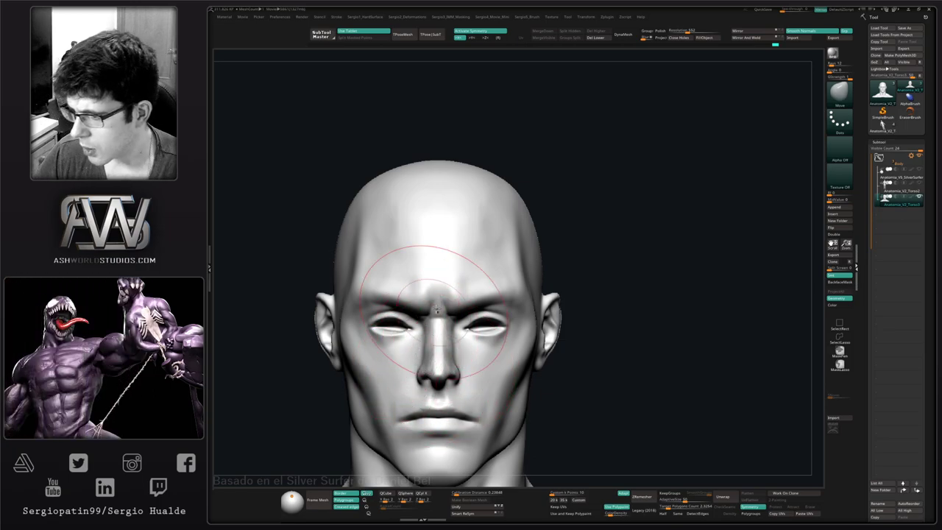
{"action": "right_click_drag", "start_coordinate": [493, 316], "coordinate": [505, 200], "text": "ctrl"}
{"action": "right_click_drag", "start_coordinate": [530, 320], "coordinate": [519, 271], "text": "ctrl"}
{"action": "right_click_drag", "start_coordinate": [520, 270], "coordinate": [519, 307], "text": "alt"}
{"action": "right_click_drag", "start_coordinate": [511, 271], "coordinate": [516, 302], "text": "ctrl"}
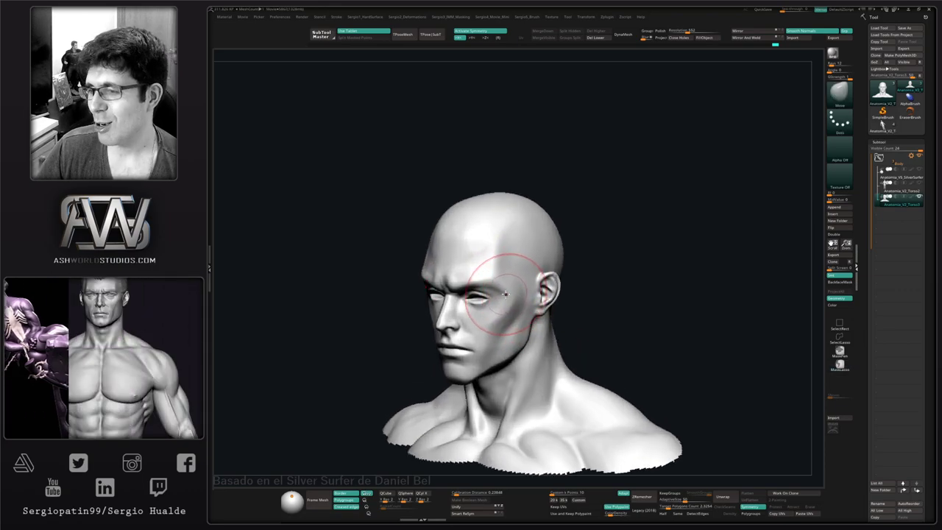
{"action": "mouse_move", "coordinate": [498, 280]}
{"action": "right_mouse_down"}
{"action": "mouse_move", "coordinate": [467, 282]}
{"action": "mouse_move", "coordinate": [507, 336]}
{"action": "mouse_move", "coordinate": [517, 326]}
{"action": "mouse_move", "coordinate": [498, 289]}
{"action": "mouse_move", "coordinate": [503, 302]}
{"action": "right_mouse_up"}
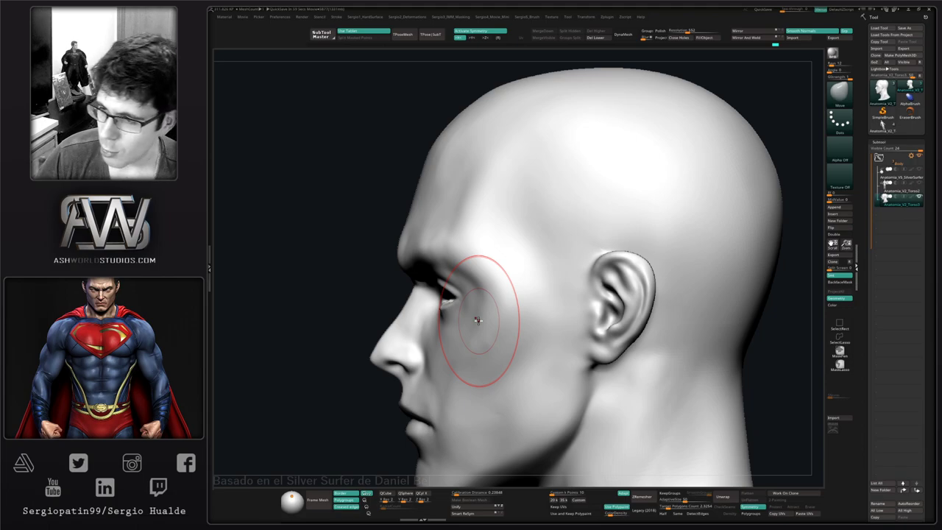
{"action": "right_click_drag", "start_coordinate": [505, 324], "coordinate": [501, 301], "text": "ctrl"}
{"action": "mouse_move", "coordinate": [562, 304]}
{"action": "right_mouse_down", "text": "alt"}
{"action": "mouse_move", "coordinate": [502, 303]}
{"action": "mouse_move", "coordinate": [520, 304]}
{"action": "mouse_move", "coordinate": [482, 324]}
{"action": "mouse_move", "coordinate": [444, 321]}
{"action": "right_mouse_up", "text": "alt"}
- Smooth the ears down into the head at a lower subdivision level with the Smooth Stronger brush
{"action": "key", "text": "shift"}
{"action": "right_click_drag", "start_coordinate": [535, 319], "coordinate": [527, 299], "text": "shift"}
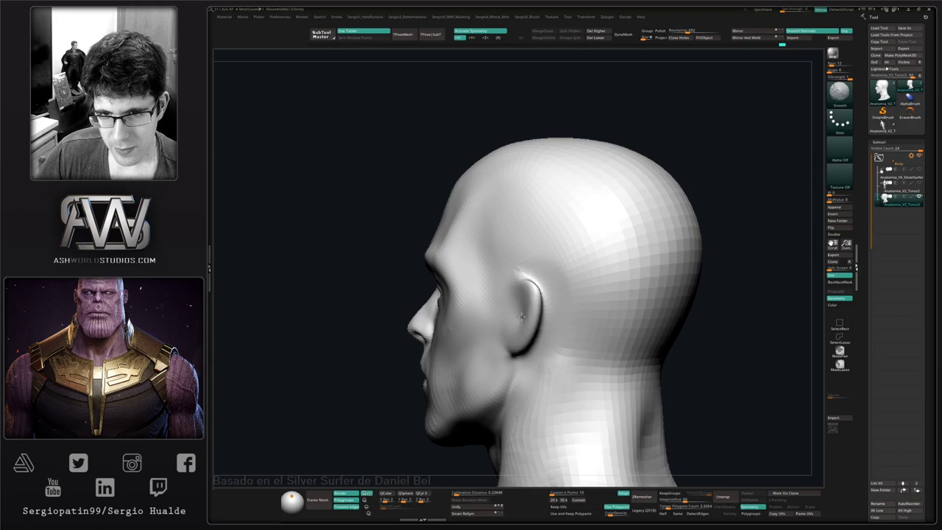
{"action": "key", "text": "ctrl+shift+t"}
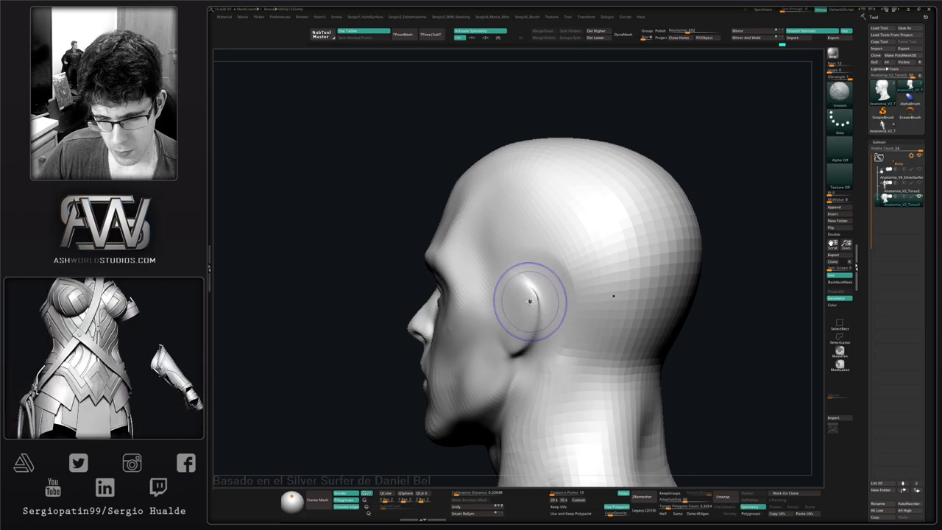
{"action": "key", "text": "shift+b"}
{"action": "left_click", "coordinate": [557, 286]}
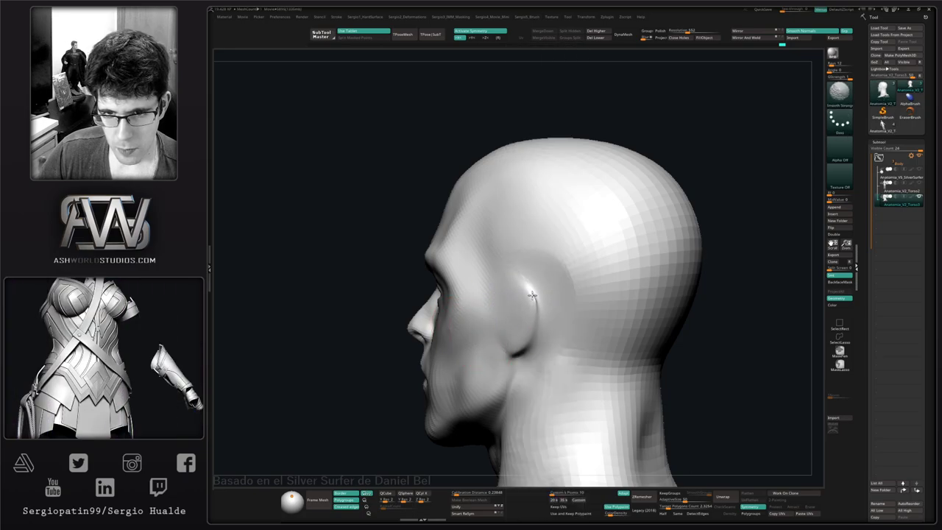
{"action": "right_click_drag", "start_coordinate": [487, 329], "coordinate": [541, 302]}
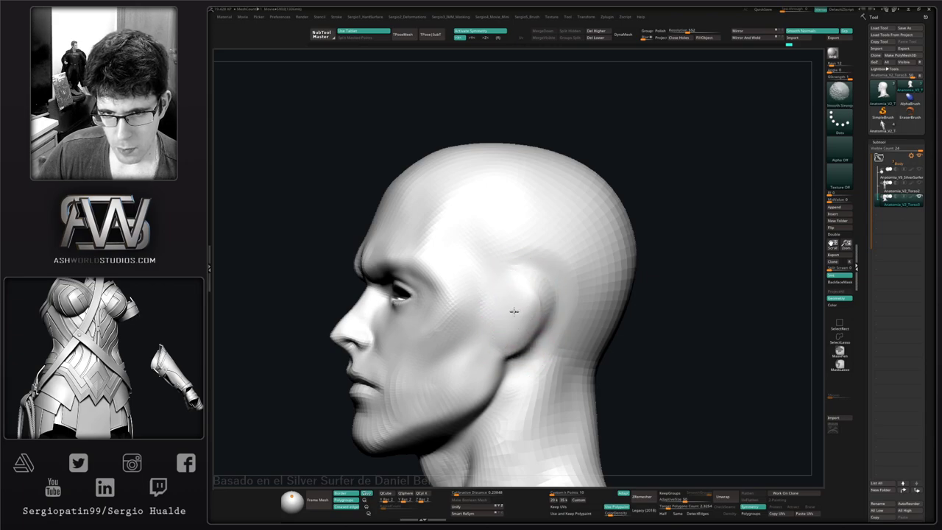
{"action": "right_click_drag", "start_coordinate": [510, 312], "coordinate": [543, 285]}
{"action": "key", "text": "shift+f"}
{"action": "mouse_move", "coordinate": [527, 323]}
{"action": "right_mouse_down"}
{"action": "mouse_move", "coordinate": [546, 317]}
{"action": "mouse_move", "coordinate": [544, 332]}
{"action": "mouse_move", "coordinate": [589, 308]}
{"action": "mouse_move", "coordinate": [531, 295]}
{"action": "right_mouse_up"}
{"action": "key", "text": "shift+f"}
{"action": "right_click_drag", "start_coordinate": [531, 295], "coordinate": [527, 327], "text": "ctrl"}
- Flatten the remaining ear bump with the Move brush and fill in its surroundings with the Clay brush
{"action": "key", "text": "b"}
{"action": "key", "text": "m"}
{"action": "key", "text": "v"}
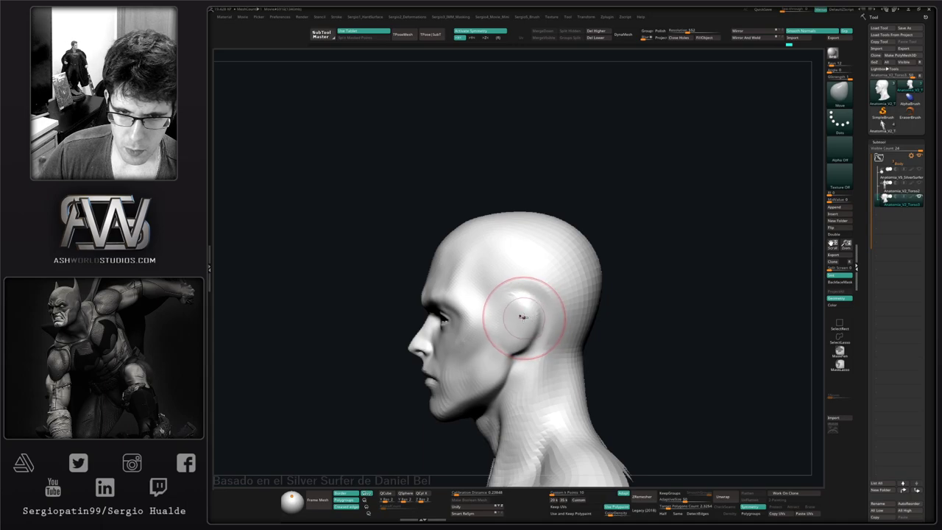
{"action": "key", "text": "b"}
{"action": "key", "text": "c"}
{"action": "key", "text": "l"}
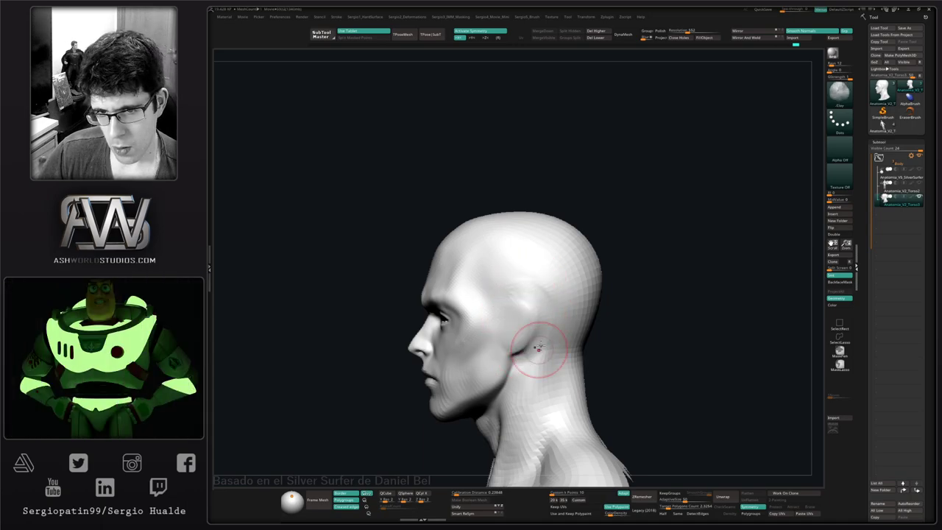
- Switch back to the regular Smooth brush and blend the ear area into the skull and upper neck
{"action": "key", "text": "shift+b"}
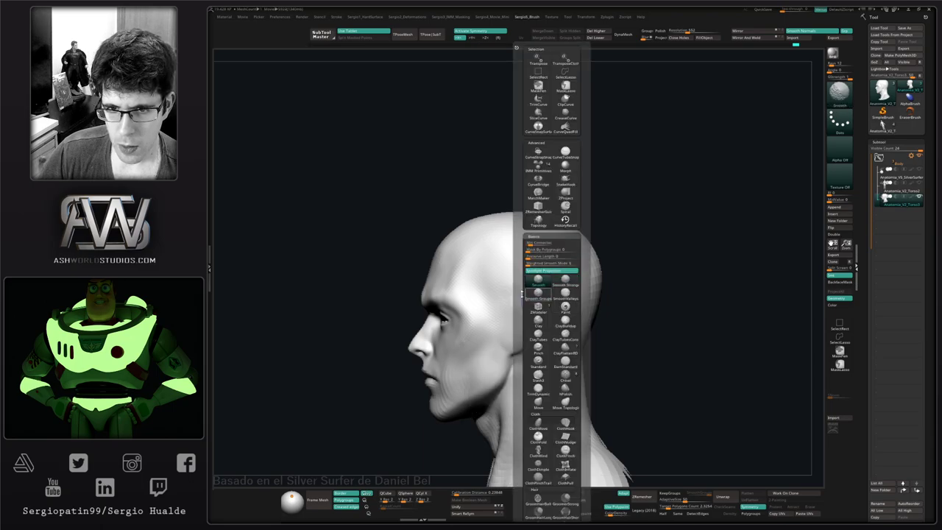
{"action": "left_click", "coordinate": [530, 296]}
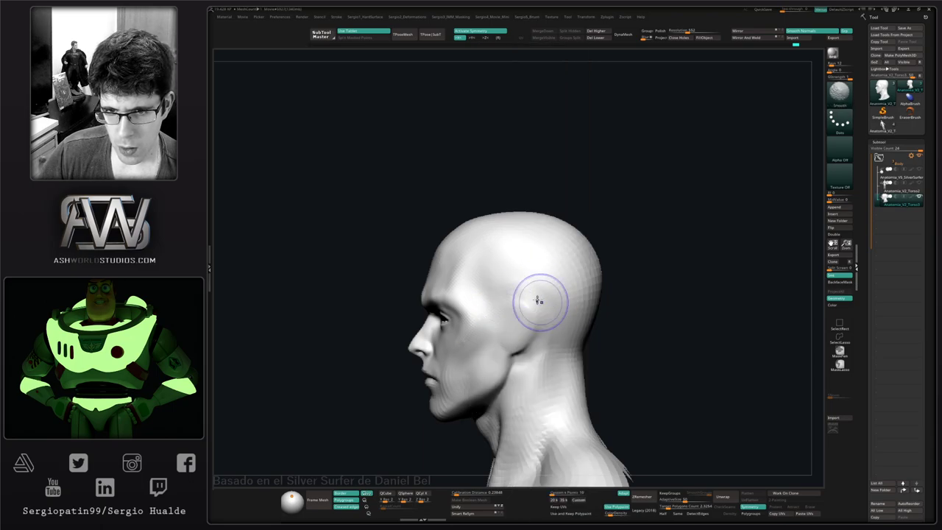
{"action": "left_click_drag", "start_coordinate": [549, 290], "coordinate": [532, 366], "text": "shift"}
{"action": "mouse_move", "coordinate": [532, 366]}
{"action": "right_mouse_down"}
{"action": "mouse_move", "coordinate": [561, 346]}
{"action": "mouse_move", "coordinate": [526, 335]}
{"action": "right_mouse_up"}
{"action": "left_click_drag", "start_coordinate": [527, 335], "coordinate": [530, 311], "text": "shift"}
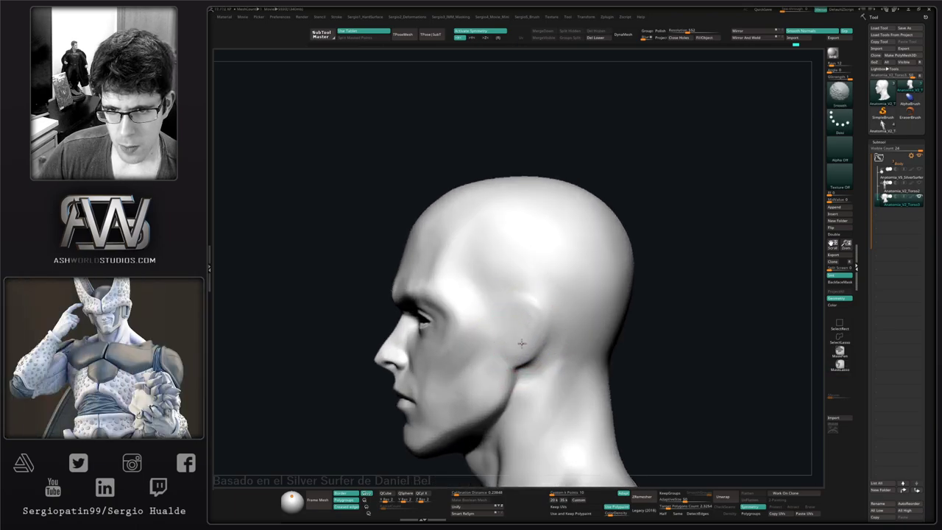
- Sculpt a soft covered-ear form on the side of the head with the Standard brush and smooth it
{"action": "mouse_move", "coordinate": [521, 343]}
{"action": "right_mouse_down"}
{"action": "mouse_move", "coordinate": [566, 346]}
{"action": "mouse_move", "coordinate": [543, 312]}
{"action": "mouse_move", "coordinate": [552, 312]}
{"action": "right_mouse_up"}
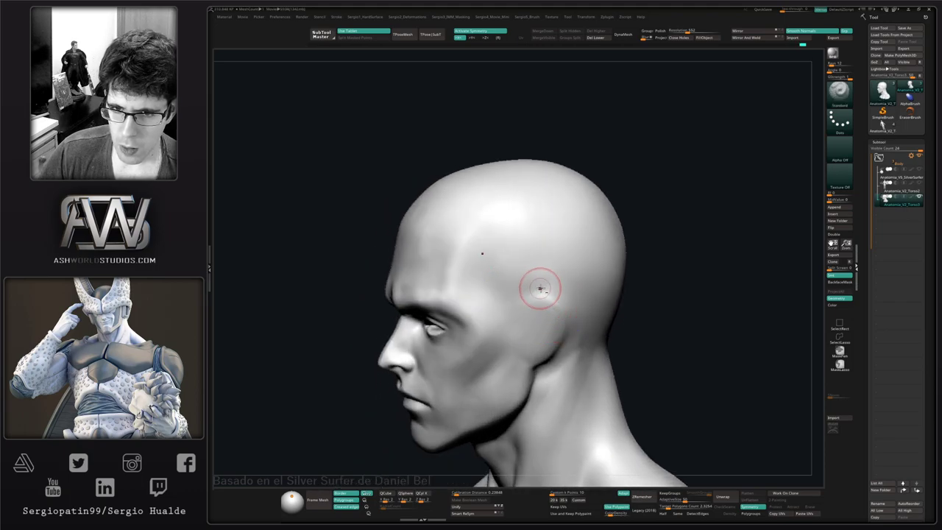
{"action": "mouse_move", "coordinate": [559, 341]}
{"action": "left_mouse_down", "text": "shift"}
{"action": "mouse_move", "coordinate": [566, 291]}
{"action": "mouse_move", "coordinate": [522, 287]}
{"action": "mouse_move", "coordinate": [547, 281]}
{"action": "mouse_move", "coordinate": [577, 331]}
{"action": "left_mouse_up", "text": "shift"}
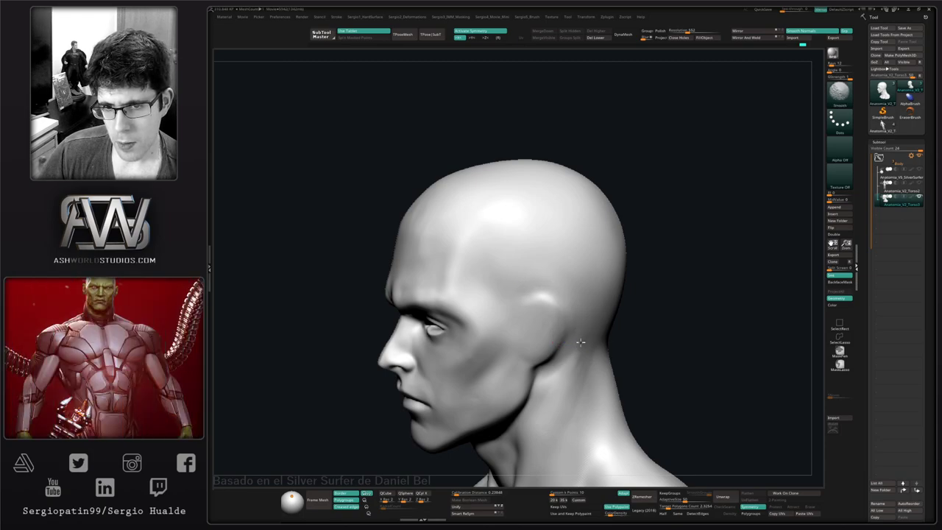
{"action": "mouse_move", "coordinate": [580, 342]}
{"action": "right_mouse_down", "text": "shift"}
{"action": "mouse_move", "coordinate": [623, 336]}
{"action": "mouse_move", "coordinate": [516, 332]}
{"action": "mouse_move", "coordinate": [533, 310]}
{"action": "right_mouse_up", "text": "shift"}
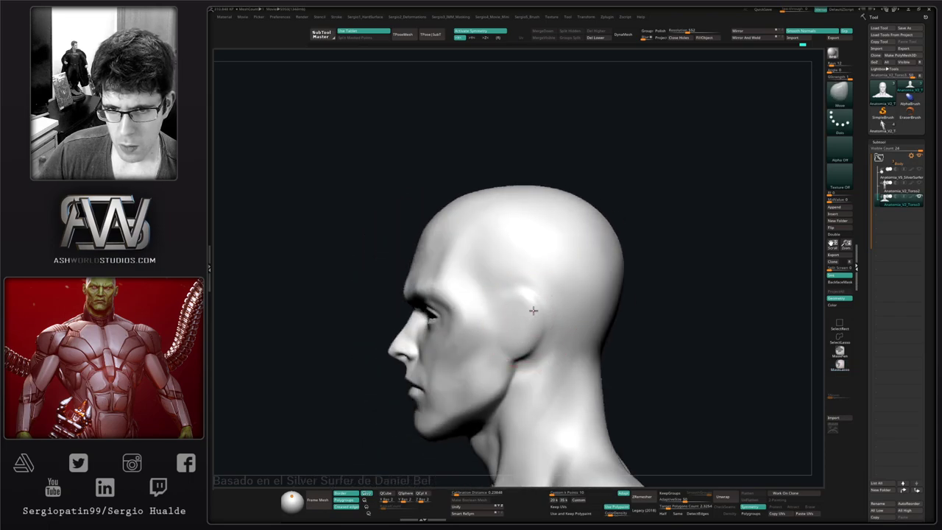
- Adjust the outline of the covered ears with the Move brush from the front and back views
{"action": "right_click_drag", "start_coordinate": [490, 353], "coordinate": [528, 335], "text": "shift"}
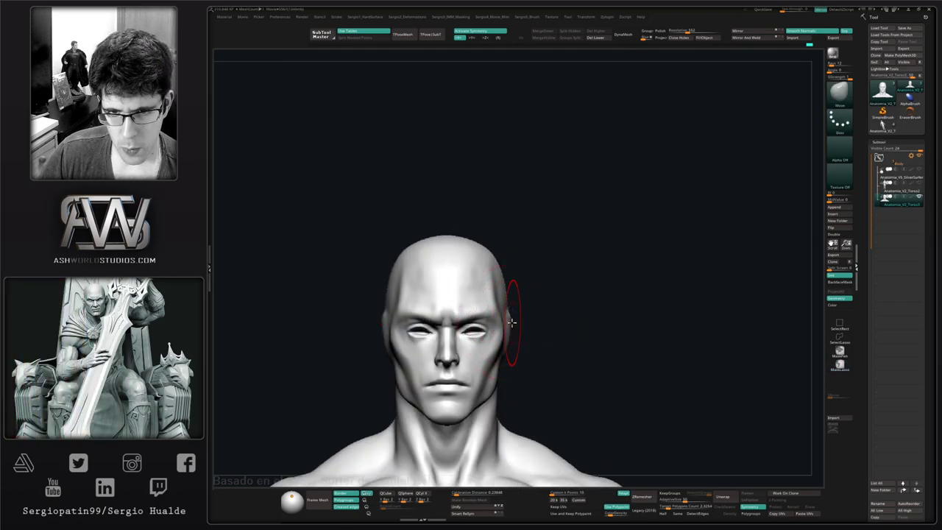
{"action": "left_click_drag", "start_coordinate": [511, 318], "coordinate": [516, 298]}
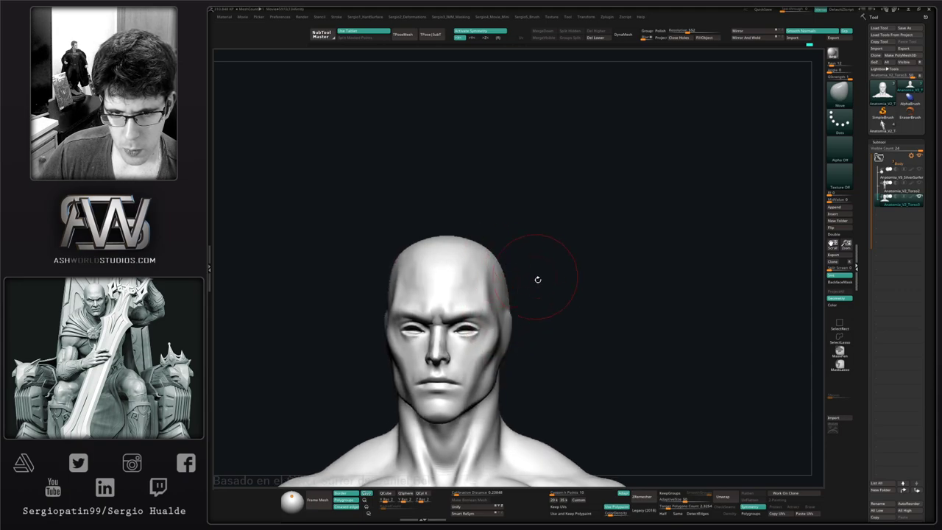
{"action": "right_click_drag", "start_coordinate": [538, 280], "coordinate": [498, 302]}
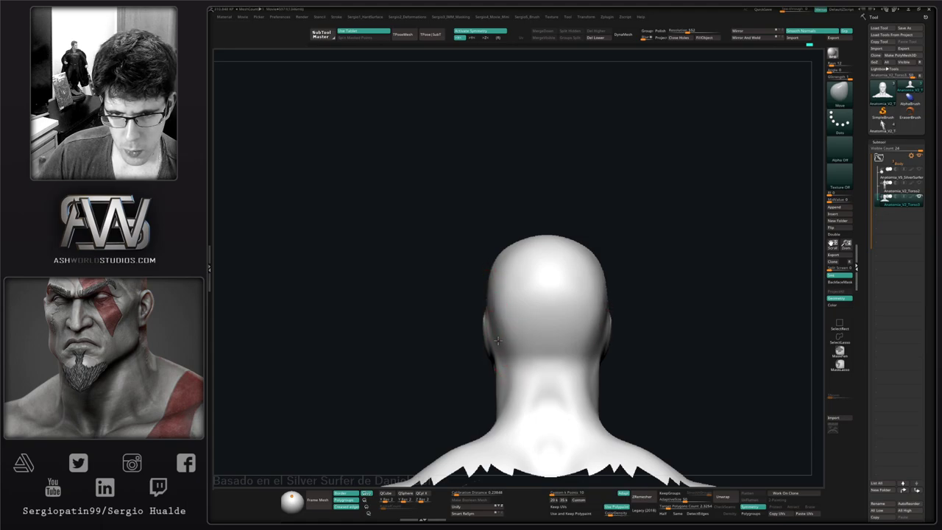
{"action": "right_click_drag", "start_coordinate": [495, 353], "coordinate": [568, 340]}
- Unhide the rest of the figure so the whole body is shown
{"action": "left_click", "coordinate": [545, 378], "text": "ctrl+shift"}
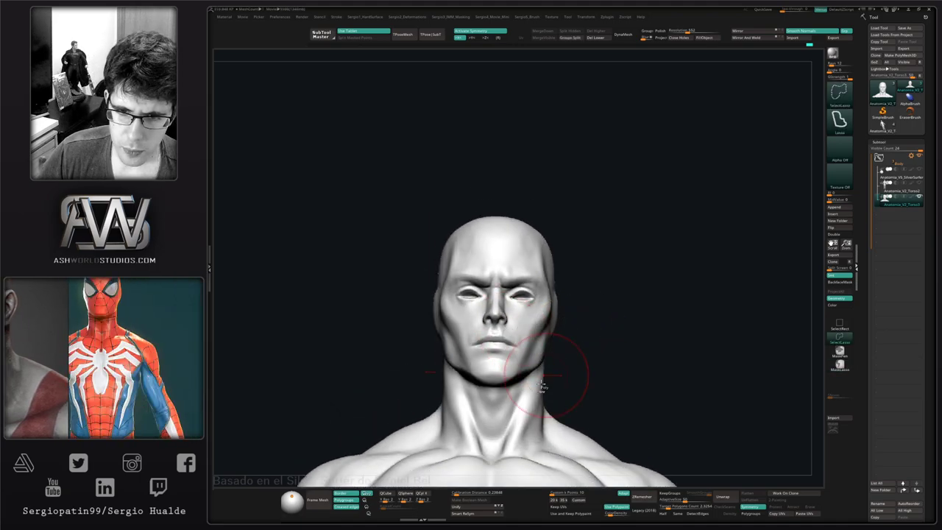
{"action": "right_click_drag", "start_coordinate": [541, 385], "coordinate": [545, 327], "text": "ctrl"}
{"action": "mouse_move", "coordinate": [544, 438]}
{"action": "right_mouse_down", "text": "alt"}
{"action": "mouse_move", "coordinate": [540, 340]}
{"action": "mouse_move", "coordinate": [550, 336]}
{"action": "mouse_move", "coordinate": [549, 317]}
{"action": "right_mouse_up", "text": "alt"}
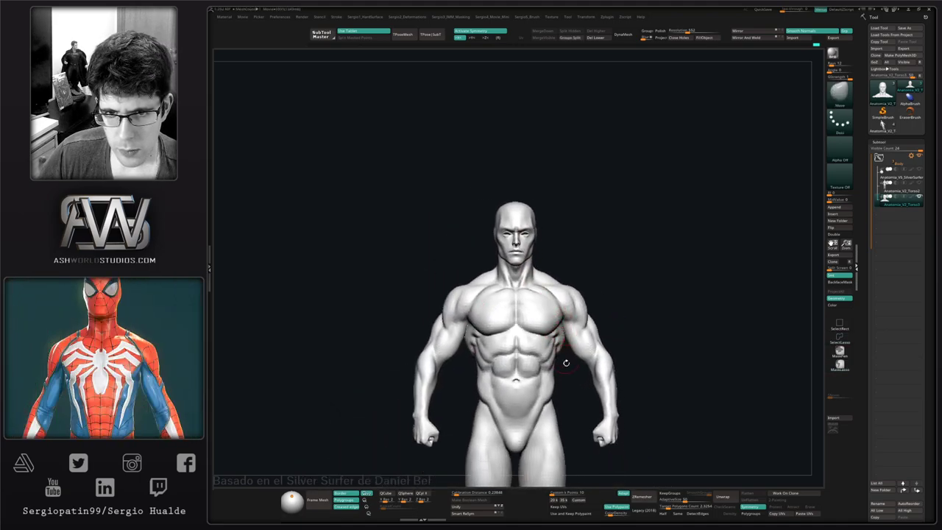
{"action": "right_click_drag", "start_coordinate": [566, 363], "coordinate": [538, 326], "text": "alt"}
- Hide the legs below the hips, leaving only the head, torso and arms shown
{"action": "mouse_move", "coordinate": [559, 332]}
{"action": "left_mouse_down", "text": "ctrl+shift"}
{"action": "mouse_move", "coordinate": [513, 350]}
{"action": "mouse_move", "coordinate": [567, 401]}
{"action": "mouse_move", "coordinate": [569, 386]}
{"action": "left_mouse_up", "text": "ctrl+shift"}
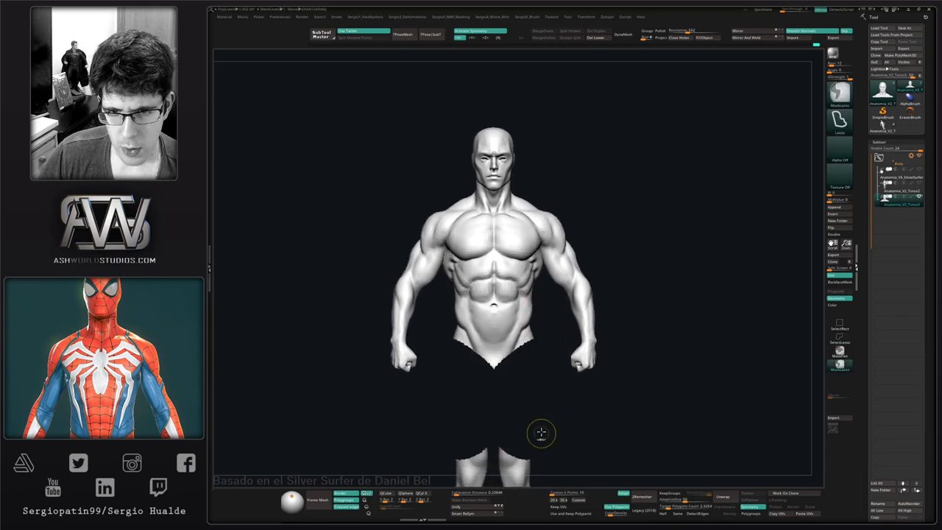
{"action": "right_click_drag", "start_coordinate": [541, 432], "coordinate": [541, 412], "text": "ctrl"}
{"action": "right_click_drag", "start_coordinate": [541, 412], "coordinate": [541, 343], "text": "alt"}
{"action": "mouse_move", "coordinate": [552, 268]}
{"action": "left_mouse_down", "text": "ctrl+alt+shift"}
{"action": "mouse_move", "coordinate": [523, 431]}
{"action": "mouse_move", "coordinate": [570, 291]}
{"action": "left_mouse_up", "text": "ctrl+alt+shift"}
{"action": "right_click_drag", "start_coordinate": [536, 290], "coordinate": [503, 398], "text": "alt"}
{"action": "mouse_move", "coordinate": [504, 398]}
{"action": "right_mouse_down", "text": "ctrl"}
{"action": "mouse_move", "coordinate": [504, 318]}
{"action": "mouse_move", "coordinate": [616, 272]}
{"action": "mouse_move", "coordinate": [588, 279]}
{"action": "right_mouse_up", "text": "ctrl"}
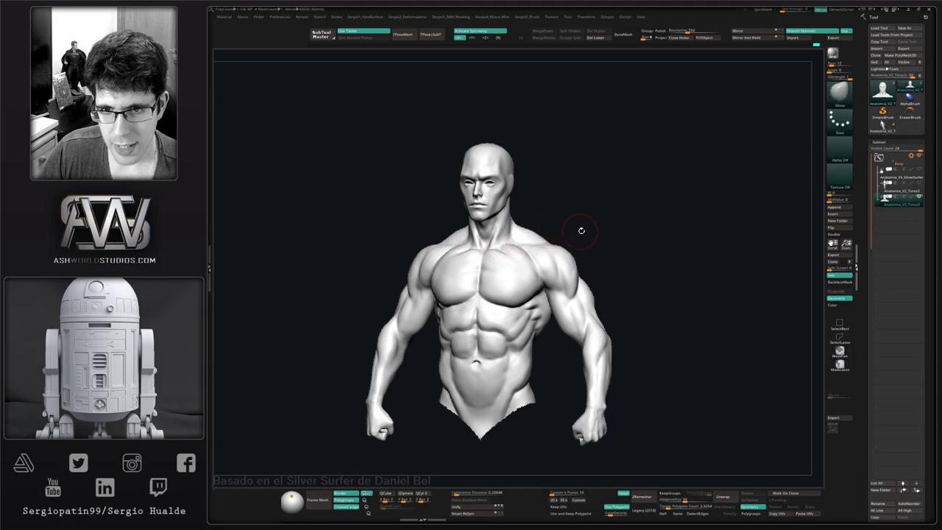
- Save the recorded movie and start a new timelapse recording with the figure in front view
{"action": "left_click_drag", "start_coordinate": [581, 228], "coordinate": [587, 237]}
{"action": "key", "text": "4"}
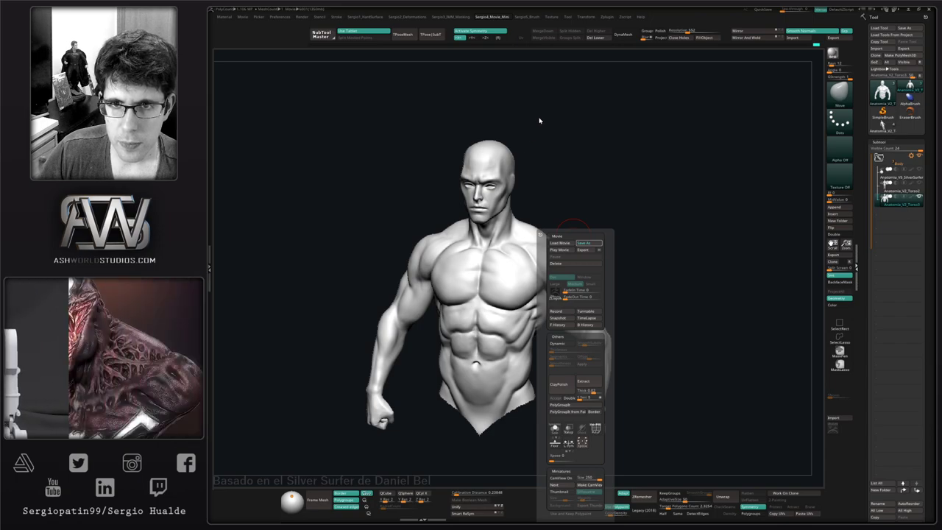
{"action": "left_click", "coordinate": [496, 262]}
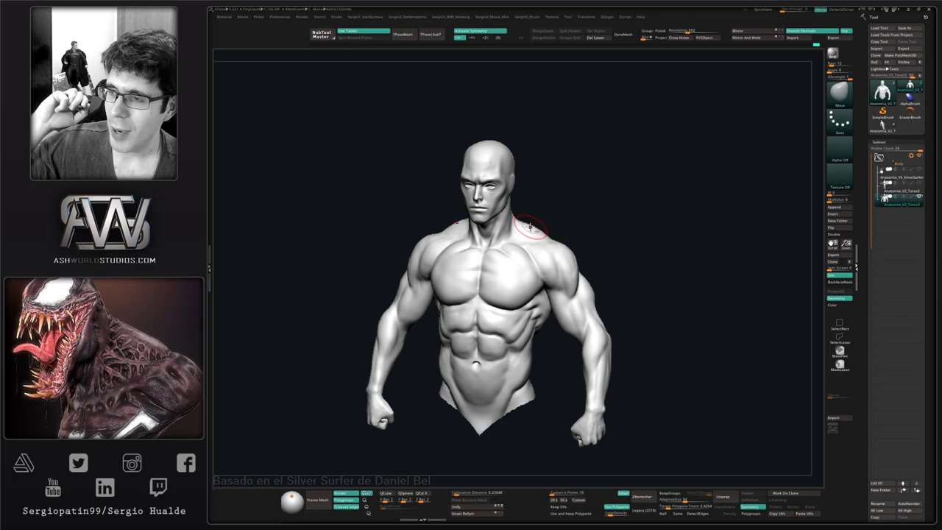
{"action": "key", "text": "4"}
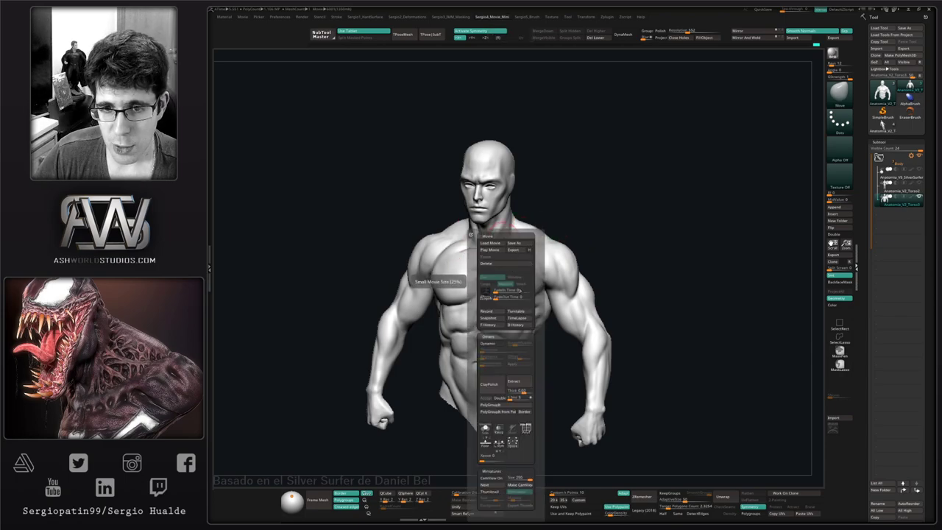
{"action": "left_click", "coordinate": [518, 318]}
{"action": "right_click_drag", "start_coordinate": [599, 265], "coordinate": [629, 240], "text": "shift"}
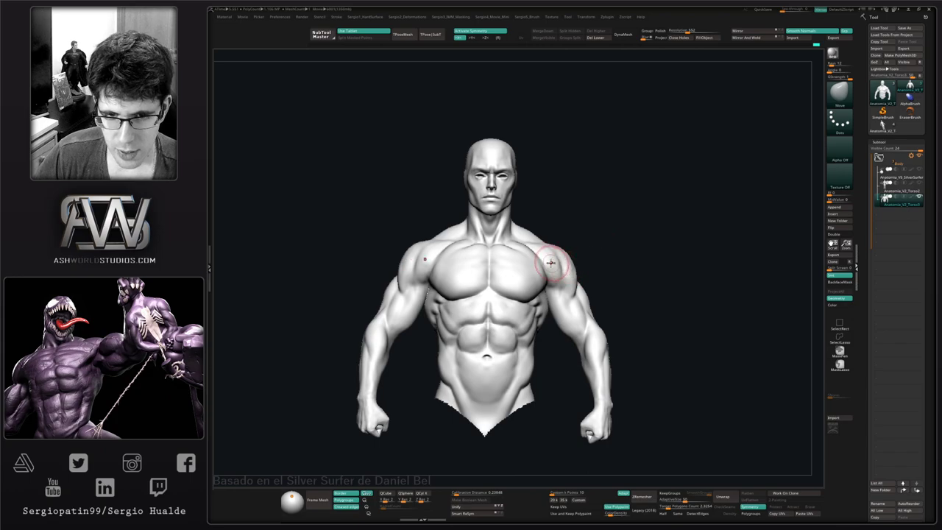
- Adjust the outline of the wrists and fists with the Move brush from the front view
{"action": "mouse_move", "coordinate": [550, 263]}
{"action": "right_mouse_down"}
{"action": "mouse_move", "coordinate": [541, 299]}
{"action": "mouse_move", "coordinate": [551, 276]}
{"action": "right_mouse_up"}
{"action": "right_click_drag", "start_coordinate": [551, 276], "coordinate": [559, 254], "text": "ctrl"}
{"action": "right_click_drag", "start_coordinate": [582, 259], "coordinate": [644, 286], "text": "shift"}
{"action": "right_click_drag", "start_coordinate": [617, 383], "coordinate": [591, 358], "text": "alt"}
{"action": "right_click_drag", "start_coordinate": [591, 358], "coordinate": [582, 339]}
{"action": "right_click_drag", "start_coordinate": [582, 339], "coordinate": [587, 361], "text": "ctrl"}
{"action": "left_click_drag", "start_coordinate": [587, 361], "coordinate": [583, 335]}
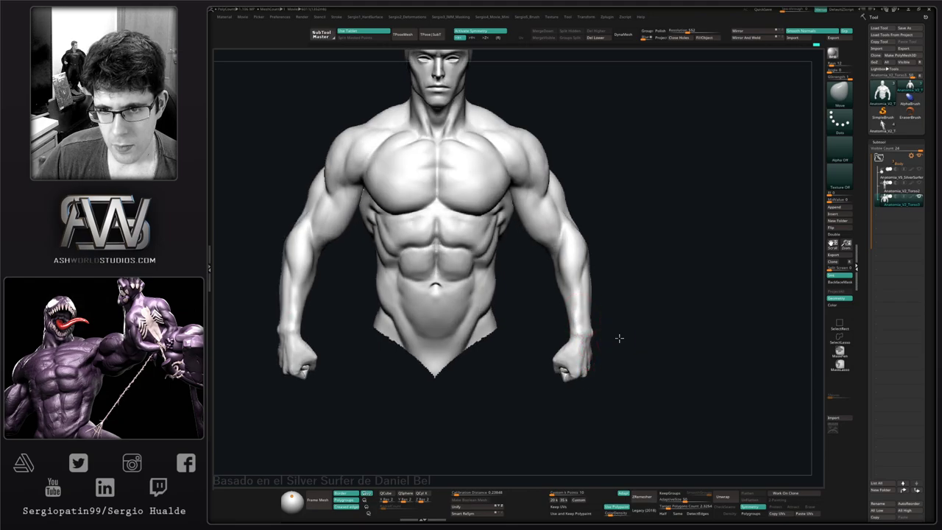
- Lower the mesh three subdivision levels, mask everything except the fists, and place the transform gizmo at the wrist
{"action": "right_click_drag", "start_coordinate": [607, 338], "coordinate": [619, 338]}
{"action": "key", "text": "shift+d"}
{"action": "key", "text": "shift+d"}
{"action": "key", "text": "shift+d"}
{"action": "left_click_drag", "start_coordinate": [604, 328], "coordinate": [599, 345], "text": "ctrl"}
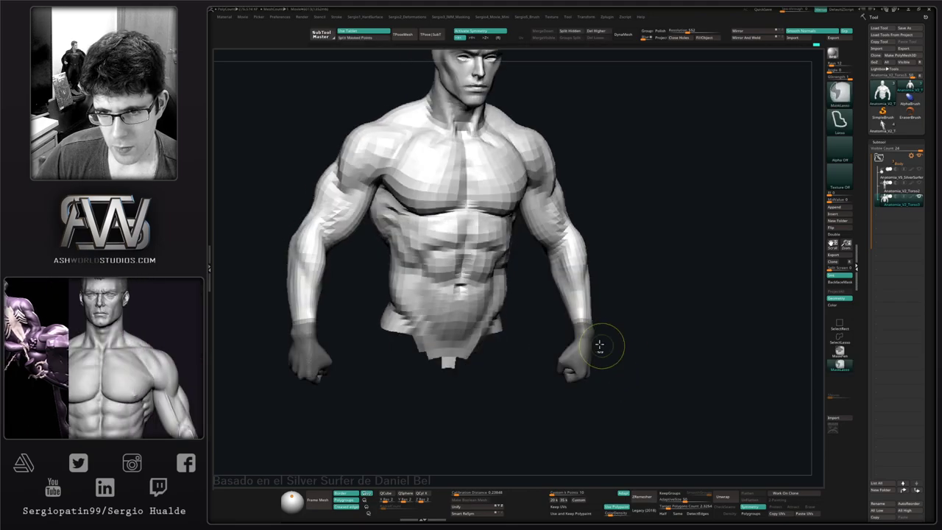
{"action": "left_click", "coordinate": [611, 347], "text": "ctrl"}
{"action": "key", "text": "w"}
{"action": "left_click", "coordinate": [582, 333], "text": "alt"}
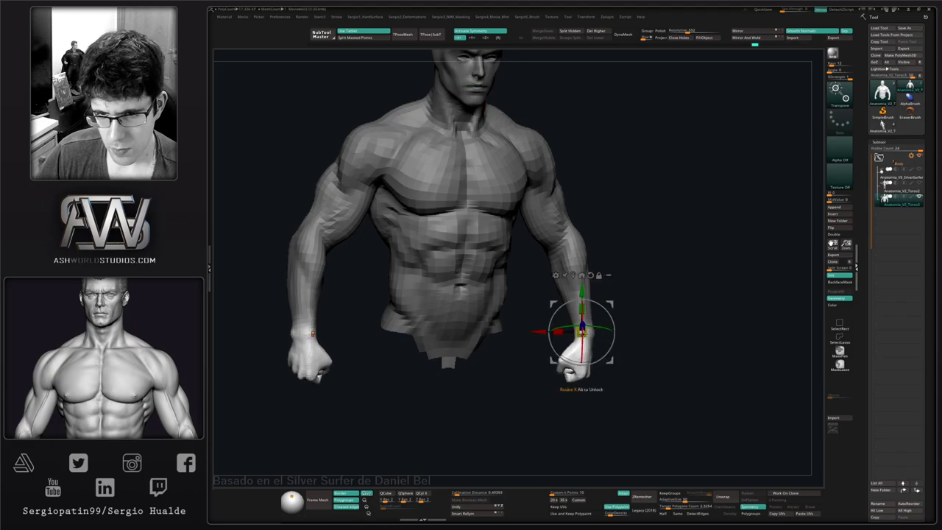
- Shift both unmasked fists slightly outward at the wrists with the transform gizmo
{"action": "left_click_drag", "start_coordinate": [587, 333], "coordinate": [594, 333]}
{"action": "mouse_move", "coordinate": [595, 335]}
{"action": "right_mouse_down"}
{"action": "mouse_move", "coordinate": [558, 334]}
{"action": "mouse_move", "coordinate": [579, 333]}
{"action": "right_mouse_up"}
{"action": "left_click_drag", "start_coordinate": [582, 333], "coordinate": [588, 335]}
{"action": "right_click_drag", "start_coordinate": [639, 360], "coordinate": [622, 349], "text": "shift"}
{"action": "key", "text": "q"}
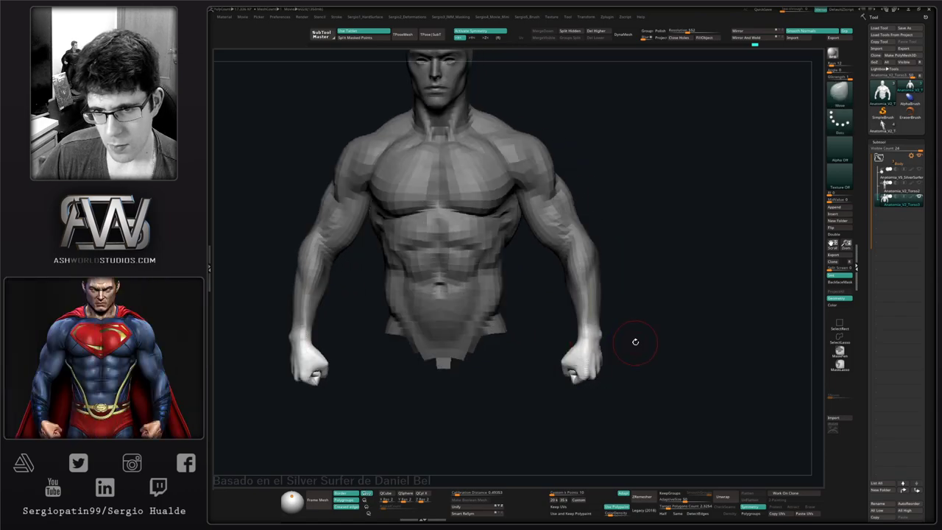
- Clear the mask from the figure and raise the mesh back up three subdivision levels
{"action": "left_click_drag", "start_coordinate": [635, 342], "coordinate": [609, 385], "text": "ctrl"}
{"action": "key", "text": "f"}
{"action": "key", "text": "d"}
{"action": "key", "text": "d"}
{"action": "key", "text": "d"}
- Refine the forehead above the brows with the Clay and Standard brushes, smoothing the surface
{"action": "right_click_drag", "start_coordinate": [571, 297], "coordinate": [573, 353], "text": "alt"}
{"action": "right_click_drag", "start_coordinate": [572, 354], "coordinate": [571, 368], "text": "ctrl"}
{"action": "right_click_drag", "start_coordinate": [641, 314], "coordinate": [649, 355], "text": "alt"}
{"action": "mouse_move", "coordinate": [571, 294]}
{"action": "right_mouse_down", "text": "ctrl"}
{"action": "mouse_move", "coordinate": [572, 319]}
{"action": "mouse_move", "coordinate": [659, 305]}
{"action": "mouse_move", "coordinate": [561, 336]}
{"action": "right_mouse_up", "text": "ctrl"}
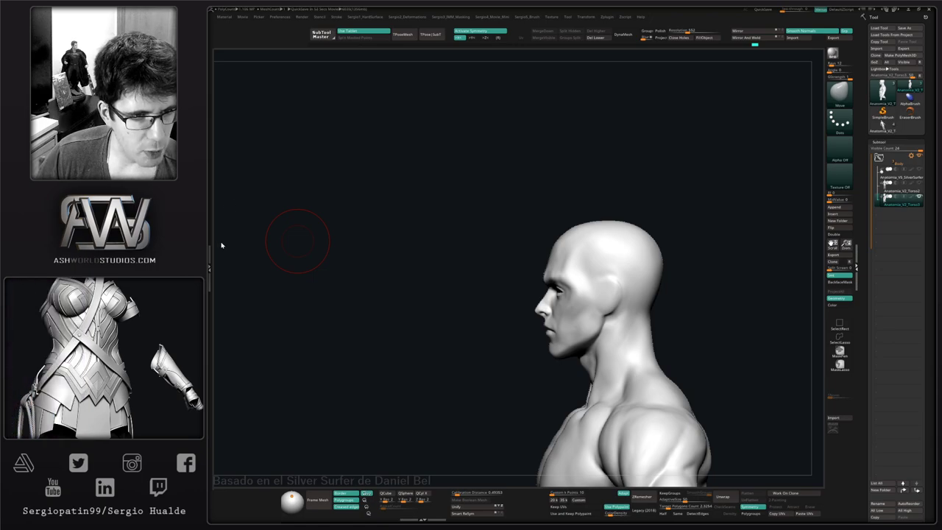
{"action": "mouse_move", "coordinate": [699, 305]}
{"action": "right_mouse_down"}
{"action": "mouse_move", "coordinate": [559, 342]}
{"action": "mouse_move", "coordinate": [583, 330]}
{"action": "mouse_move", "coordinate": [583, 301]}
{"action": "mouse_move", "coordinate": [564, 311]}
{"action": "mouse_move", "coordinate": [585, 319]}
{"action": "right_mouse_up"}
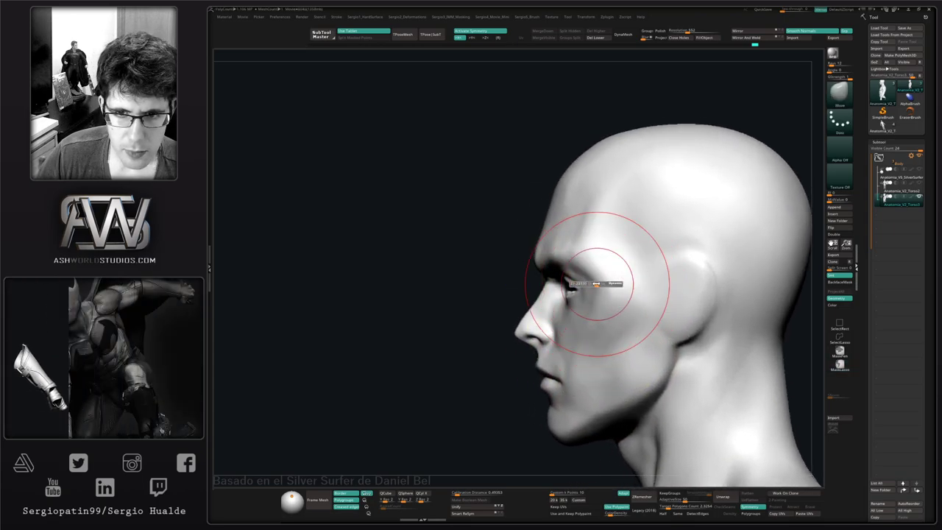
{"action": "mouse_move", "coordinate": [577, 297]}
{"action": "right_mouse_down"}
{"action": "mouse_move", "coordinate": [591, 293]}
{"action": "mouse_move", "coordinate": [567, 294]}
{"action": "mouse_move", "coordinate": [567, 324]}
{"action": "mouse_move", "coordinate": [571, 315]}
{"action": "mouse_move", "coordinate": [541, 305]}
{"action": "right_mouse_up"}
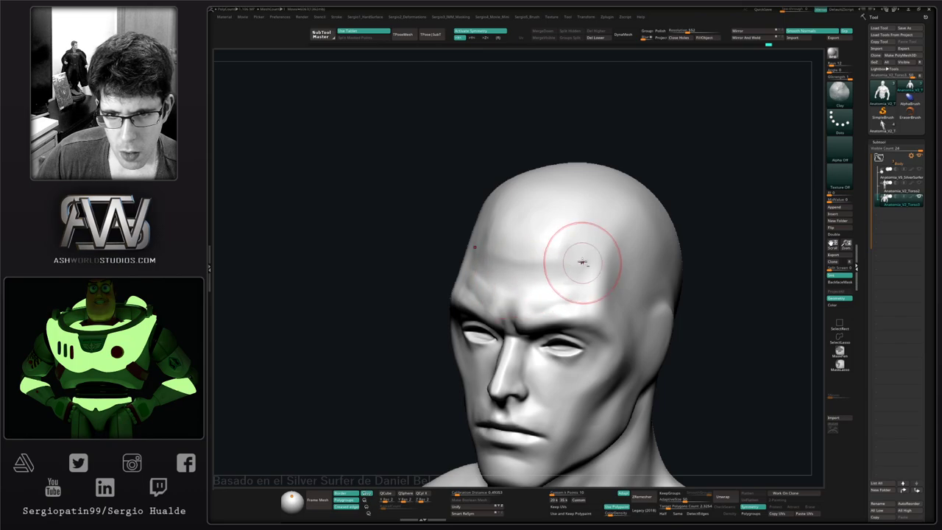
{"action": "mouse_move", "coordinate": [564, 248]}
{"action": "right_mouse_down"}
{"action": "mouse_move", "coordinate": [526, 265]}
{"action": "mouse_move", "coordinate": [551, 286]}
{"action": "right_mouse_up"}
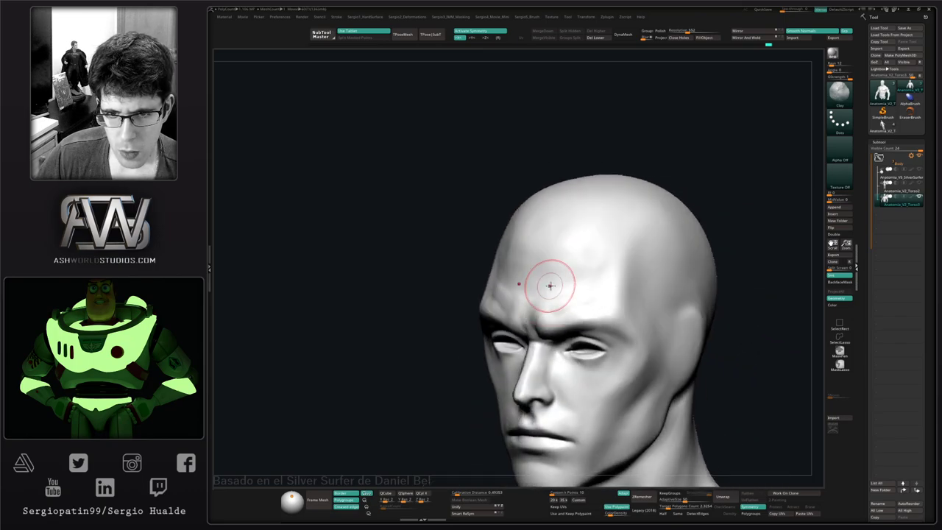
{"action": "key", "text": "ctrl+shift+s"}
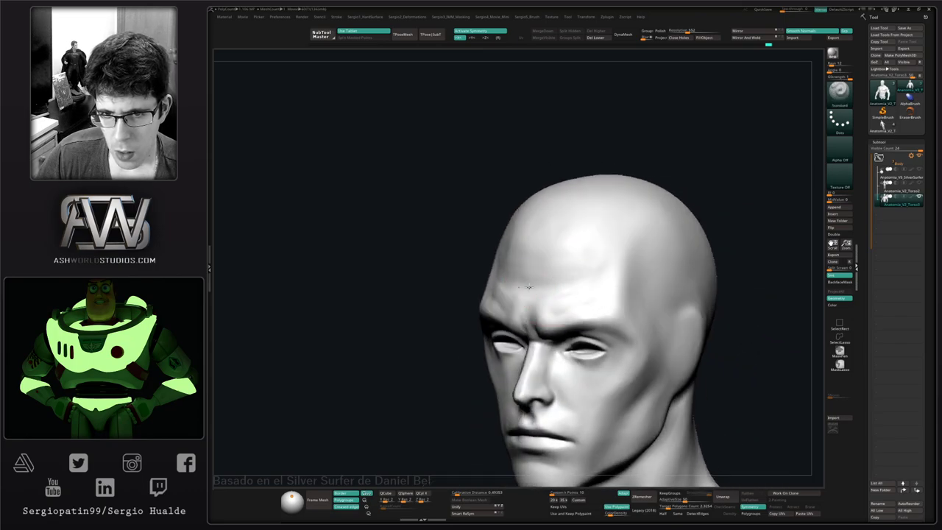
{"action": "right_click_drag", "start_coordinate": [575, 287], "coordinate": [542, 268]}
{"action": "left_click_drag", "start_coordinate": [540, 273], "coordinate": [549, 254], "text": "shift"}
- Reshape the lower eyelids and outer eye corners with the Move brush in three-quarter and front views
{"action": "mouse_move", "coordinate": [602, 243]}
{"action": "right_mouse_down"}
{"action": "mouse_move", "coordinate": [594, 295]}
{"action": "mouse_move", "coordinate": [595, 267]}
{"action": "mouse_move", "coordinate": [567, 304]}
{"action": "mouse_move", "coordinate": [579, 312]}
{"action": "mouse_move", "coordinate": [581, 295]}
{"action": "mouse_move", "coordinate": [604, 315]}
{"action": "mouse_move", "coordinate": [555, 310]}
{"action": "mouse_move", "coordinate": [559, 293]}
{"action": "mouse_move", "coordinate": [530, 295]}
{"action": "mouse_move", "coordinate": [585, 307]}
{"action": "mouse_move", "coordinate": [541, 306]}
{"action": "mouse_move", "coordinate": [583, 285]}
{"action": "mouse_move", "coordinate": [622, 324]}
{"action": "mouse_move", "coordinate": [616, 336]}
{"action": "right_mouse_up"}
{"action": "key", "text": "shift"}
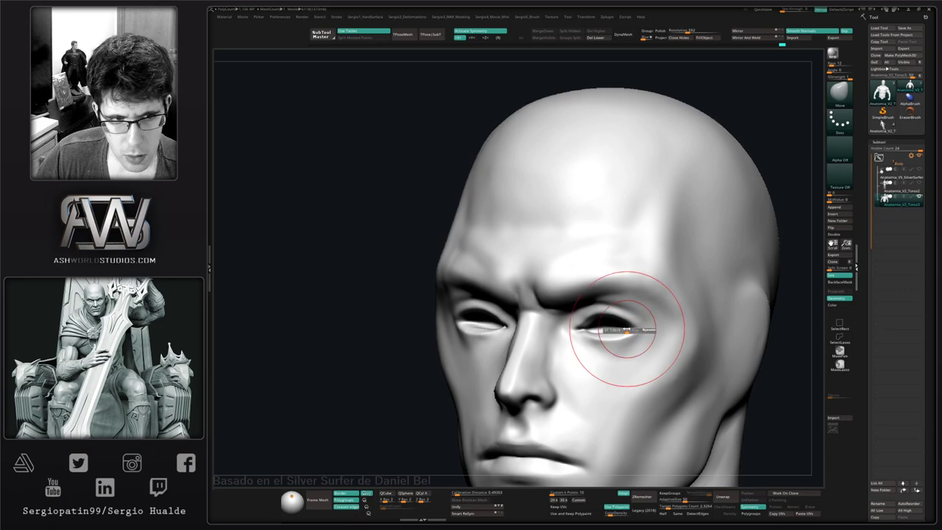
{"action": "left_click_drag", "start_coordinate": [625, 329], "coordinate": [622, 336]}
{"action": "right_click_drag", "start_coordinate": [620, 339], "coordinate": [608, 247], "text": "ctrl"}
{"action": "mouse_move", "coordinate": [609, 353]}
{"action": "right_mouse_down", "text": "shift"}
{"action": "mouse_move", "coordinate": [626, 377]}
{"action": "mouse_move", "coordinate": [625, 302]}
{"action": "mouse_move", "coordinate": [596, 303]}
{"action": "right_mouse_up", "text": "shift"}
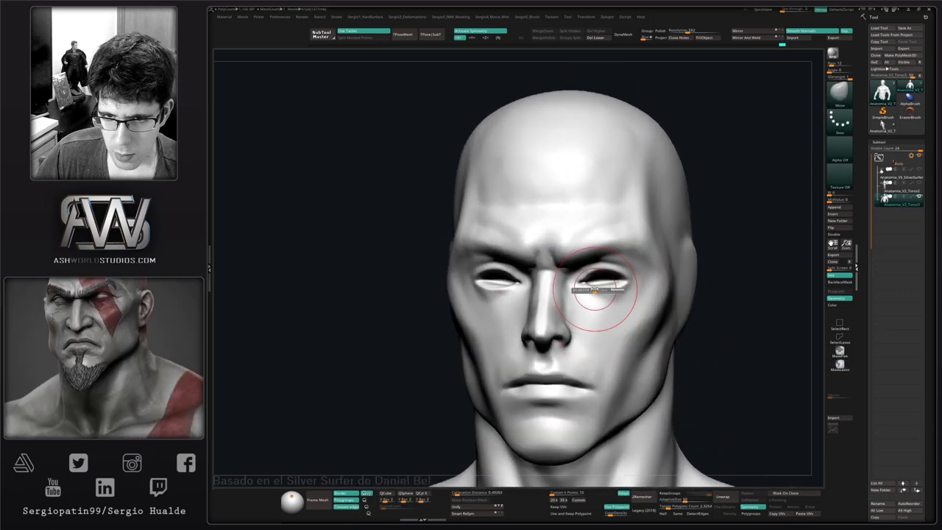
{"action": "mouse_move", "coordinate": [608, 281]}
{"action": "left_mouse_down"}
{"action": "mouse_move", "coordinate": [587, 276]}
{"action": "mouse_move", "coordinate": [610, 273]}
{"action": "left_mouse_up"}
- Mask a band running from below the eye across the cheekbone to the covered ear on both sides
{"action": "key", "text": "ctrl"}
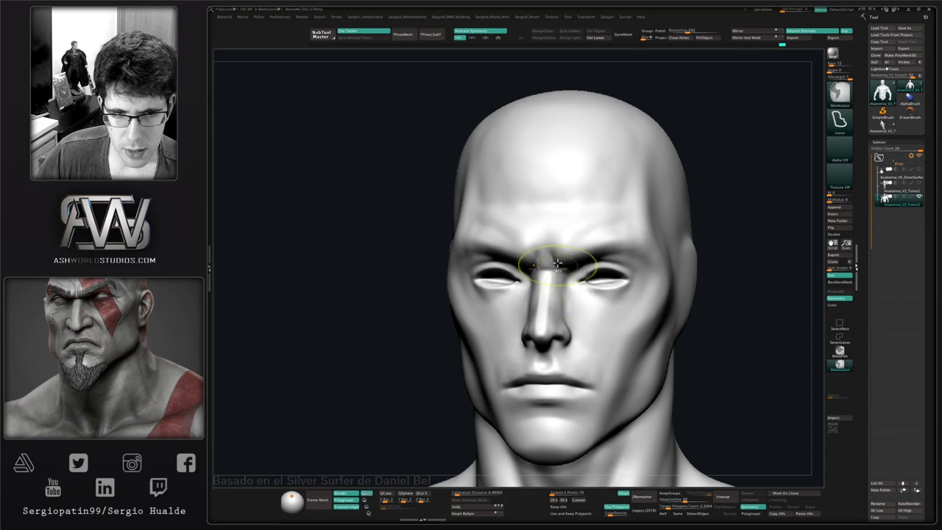
{"action": "right_click_drag", "start_coordinate": [558, 263], "coordinate": [586, 266], "text": "ctrl"}
{"action": "mouse_move", "coordinate": [586, 266]}
{"action": "right_mouse_down"}
{"action": "mouse_move", "coordinate": [559, 265]}
{"action": "mouse_move", "coordinate": [554, 246]}
{"action": "right_mouse_up"}
{"action": "mouse_move", "coordinate": [728, 312]}
{"action": "left_mouse_down", "text": "ctrl"}
{"action": "mouse_move", "coordinate": [680, 277]}
{"action": "mouse_move", "coordinate": [597, 257]}
{"action": "mouse_move", "coordinate": [681, 329]}
{"action": "mouse_move", "coordinate": [717, 324]}
{"action": "left_mouse_up", "text": "ctrl"}
{"action": "left_click", "coordinate": [668, 288], "text": "ctrl"}
{"action": "right_click_drag", "start_coordinate": [668, 287], "coordinate": [579, 275]}
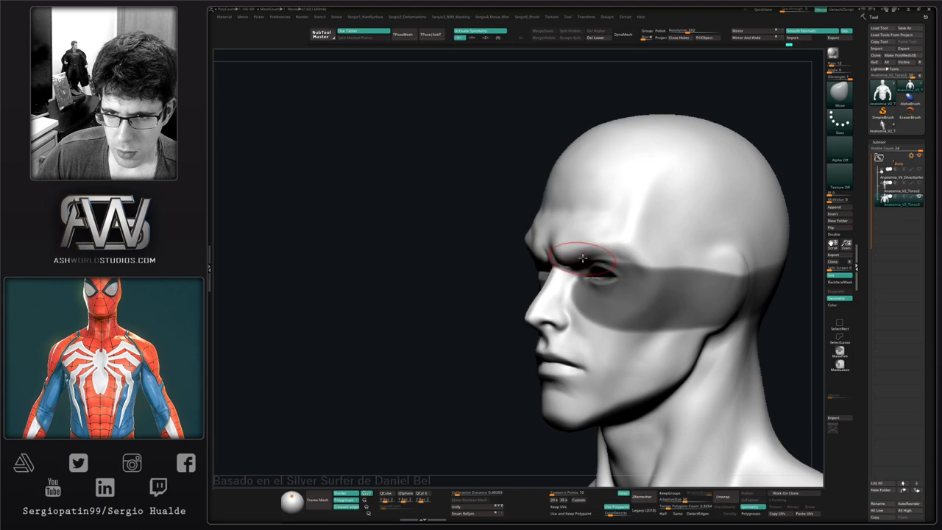
{"action": "mouse_move", "coordinate": [599, 254]}
{"action": "right_mouse_down"}
{"action": "mouse_move", "coordinate": [645, 259]}
{"action": "mouse_move", "coordinate": [578, 275]}
{"action": "right_mouse_up"}
{"action": "right_click_drag", "start_coordinate": [578, 276], "coordinate": [603, 276], "text": "shift"}
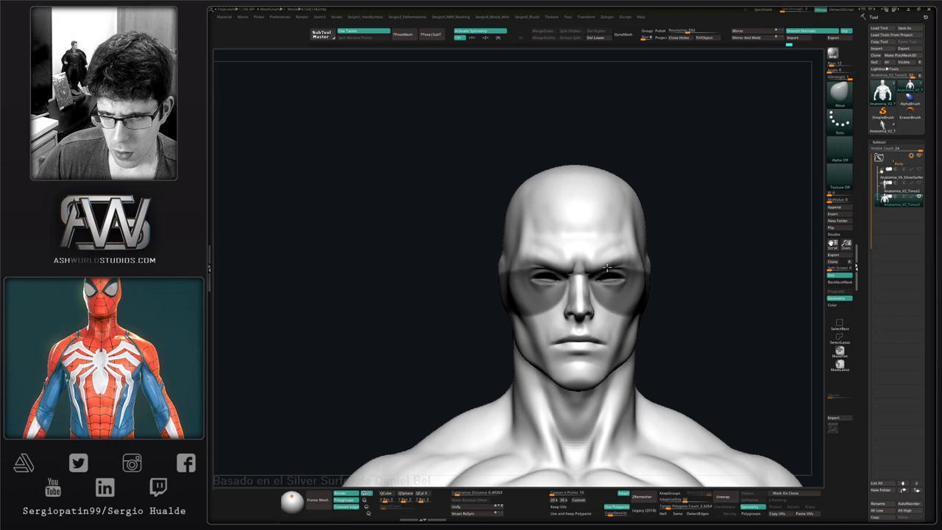
- Invert the mask to expose only the eye and cheekbone band, and clear the mask
{"action": "key", "text": "ctrl+i"}
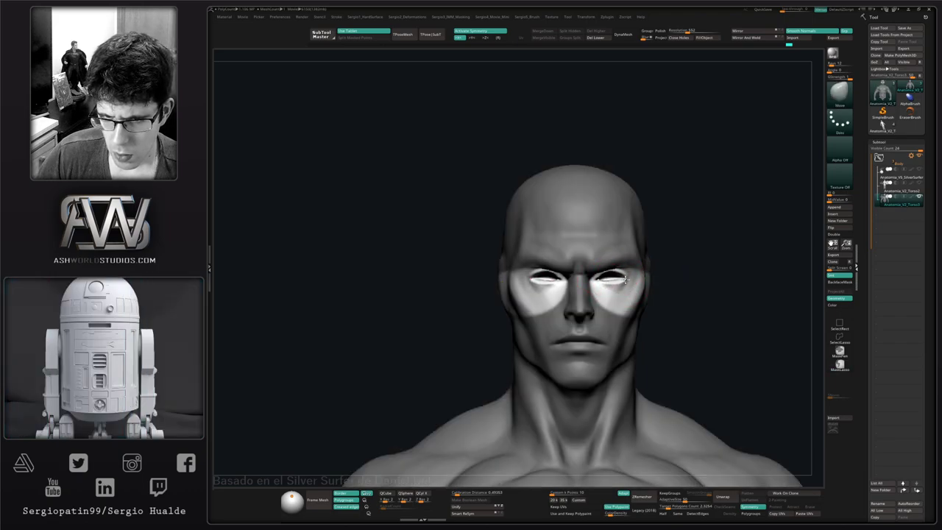
{"action": "right_click_drag", "start_coordinate": [625, 281], "coordinate": [507, 302]}
{"action": "left_click_drag", "start_coordinate": [508, 303], "coordinate": [461, 250], "text": "ctrl"}
- Sculpt the cheekbone beside the outer eye corner with the Standard brush
{"action": "right_click_drag", "start_coordinate": [547, 295], "coordinate": [571, 296]}
{"action": "mouse_move", "coordinate": [571, 296]}
{"action": "right_mouse_down", "text": "ctrl"}
{"action": "mouse_move", "coordinate": [578, 313]}
{"action": "mouse_move", "coordinate": [607, 294]}
{"action": "right_mouse_up", "text": "ctrl"}
{"action": "key", "text": "b"}
{"action": "key", "text": "s"}
{"action": "key", "text": "t"}
{"action": "key", "text": "s"}
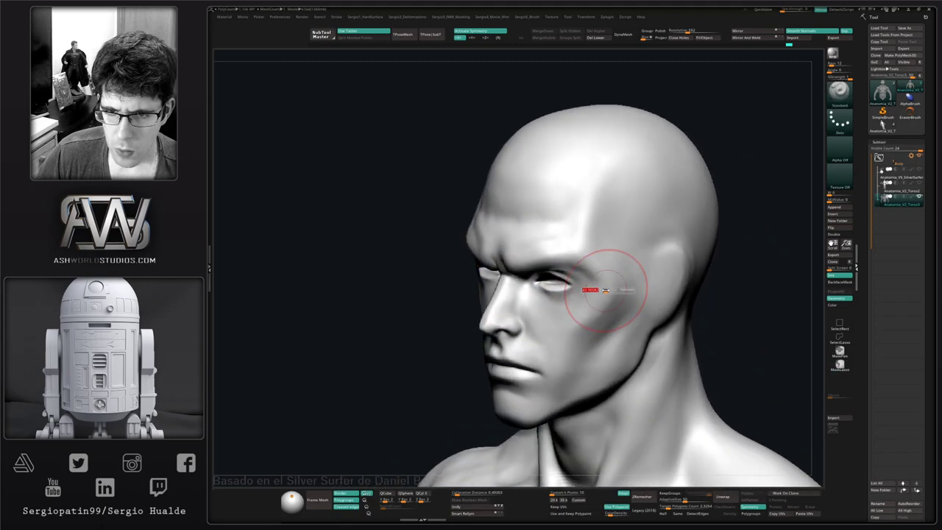
{"action": "mouse_move", "coordinate": [606, 290]}
{"action": "left_mouse_down"}
{"action": "mouse_move", "coordinate": [595, 290]}
{"action": "mouse_move", "coordinate": [594, 303]}
{"action": "left_mouse_up"}
{"action": "left_click_drag", "start_coordinate": [620, 272], "coordinate": [600, 300]}
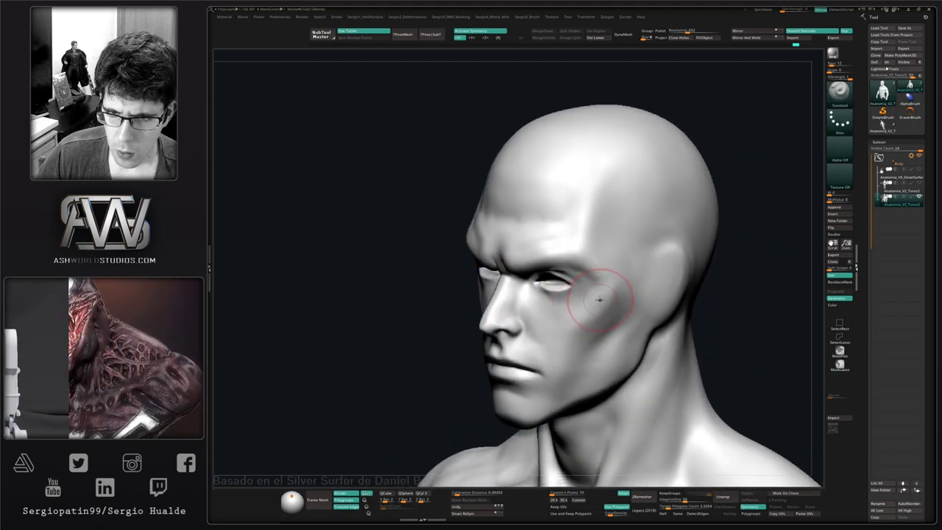
- Smooth the temple and adjust the cheekbone and outer eye area with the Move brush
{"action": "right_click_drag", "start_coordinate": [600, 301], "coordinate": [606, 263]}
{"action": "key", "text": "b"}
{"action": "key", "text": "m"}
{"action": "key", "text": "v"}
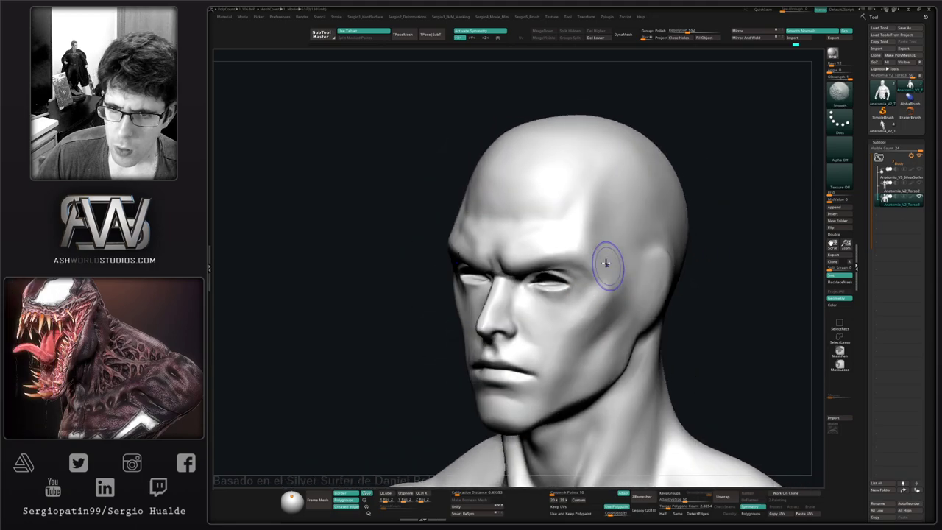
{"action": "key", "text": "shift"}
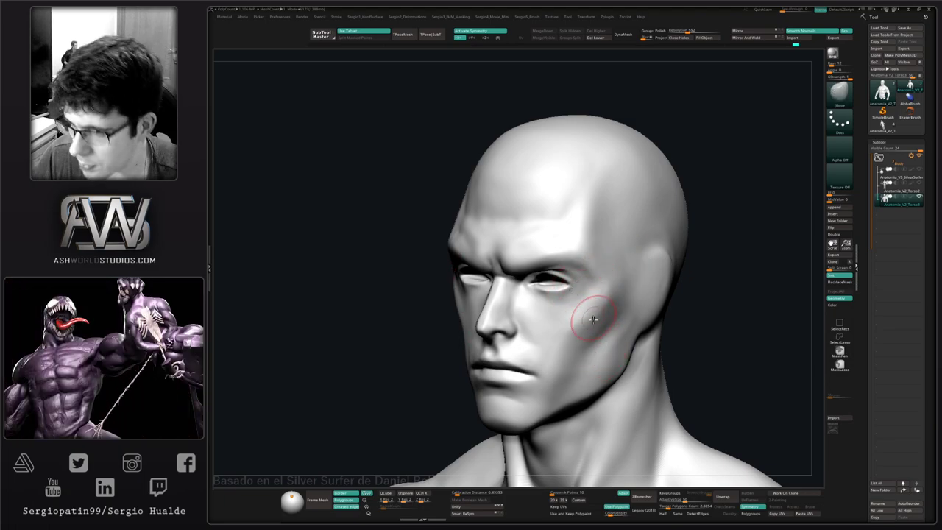
{"action": "right_click_drag", "start_coordinate": [593, 318], "coordinate": [602, 296]}
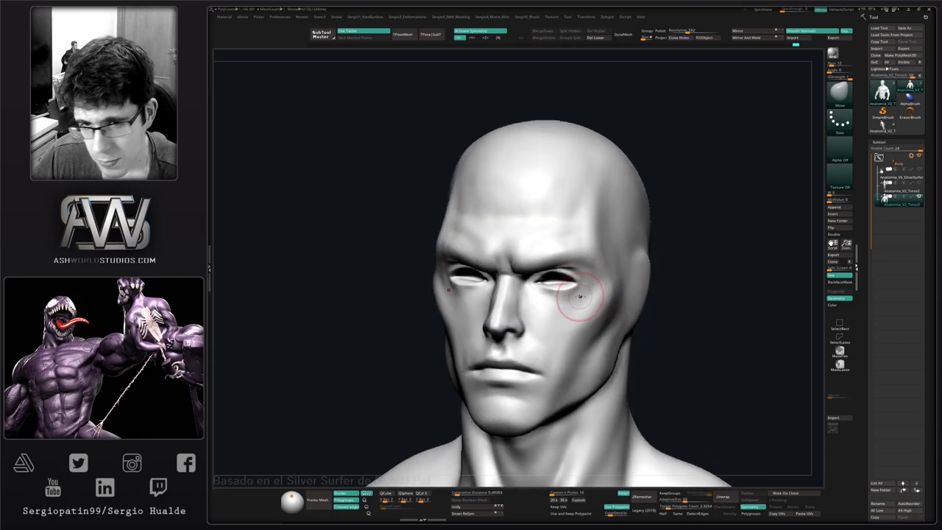
- Add volume to the cheek below the outer eye corner with the Clay brush
{"action": "mouse_move", "coordinate": [580, 297]}
{"action": "right_mouse_down", "text": "ctrl"}
{"action": "mouse_move", "coordinate": [589, 311]}
{"action": "mouse_move", "coordinate": [581, 337]}
{"action": "mouse_move", "coordinate": [579, 298]}
{"action": "right_mouse_up", "text": "ctrl"}
{"action": "key", "text": "b"}
{"action": "key", "text": "c"}
{"action": "key", "text": "l"}
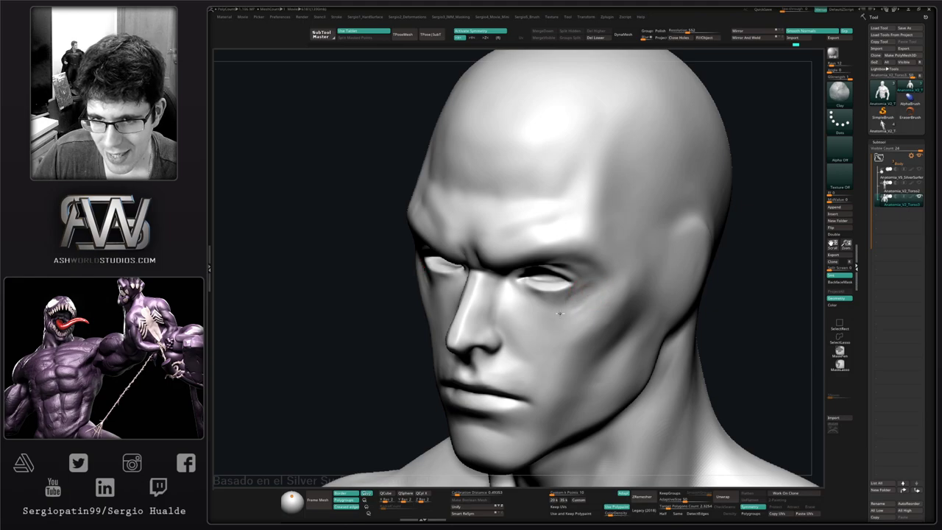
{"action": "mouse_move", "coordinate": [579, 307]}
{"action": "left_mouse_down"}
{"action": "mouse_move", "coordinate": [583, 299]}
{"action": "mouse_move", "coordinate": [571, 301]}
{"action": "left_mouse_up"}
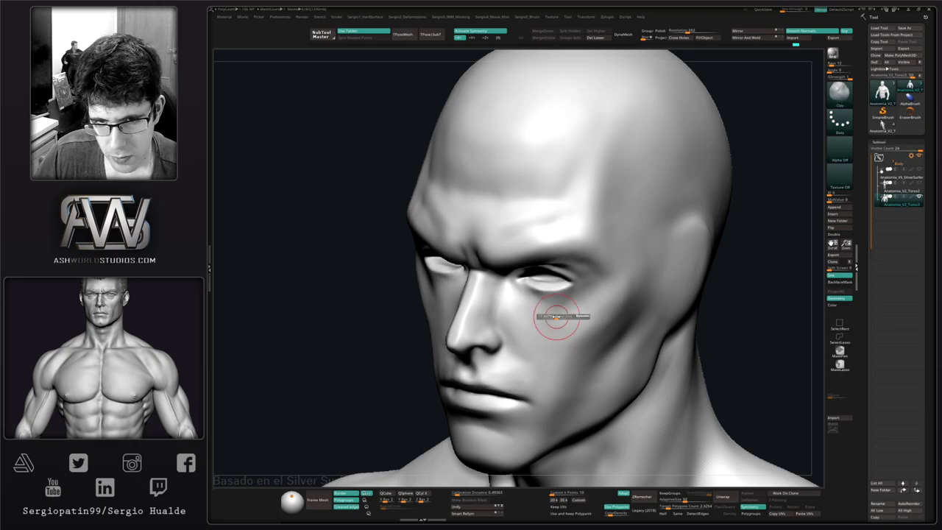
- Refine the curve and depth of the lower eyelids with the Move brush from side, front and high views
{"action": "mouse_move", "coordinate": [547, 352]}
{"action": "right_mouse_down"}
{"action": "mouse_move", "coordinate": [542, 326]}
{"action": "mouse_move", "coordinate": [521, 331]}
{"action": "right_mouse_up"}
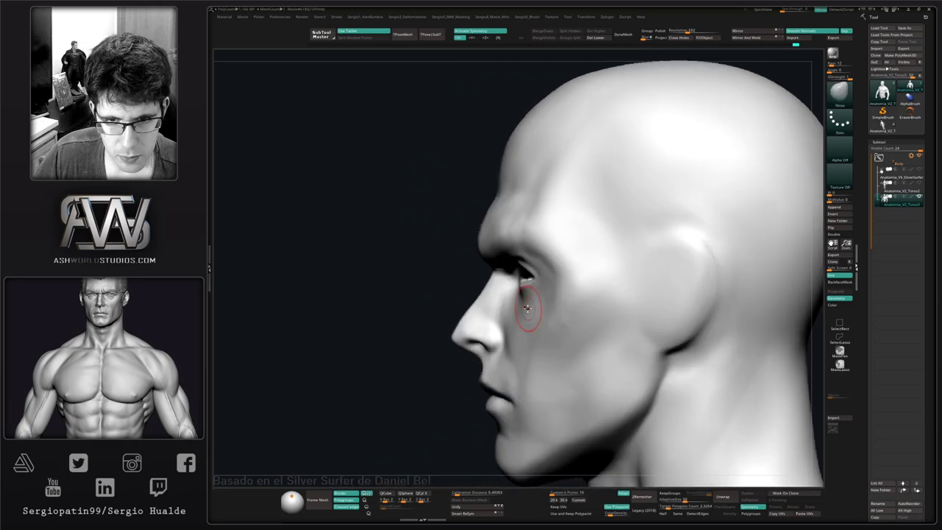
{"action": "right_click_drag", "start_coordinate": [517, 296], "coordinate": [509, 283]}
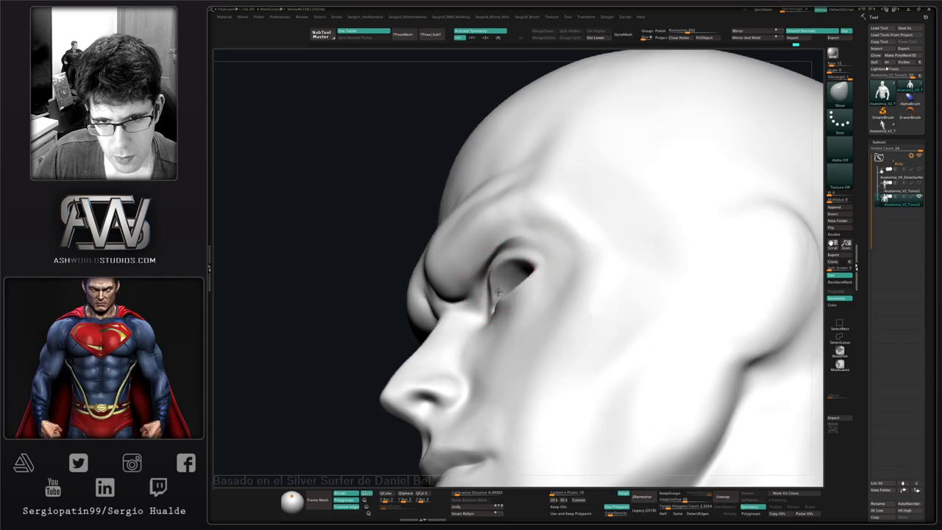
{"action": "mouse_move", "coordinate": [497, 292]}
{"action": "right_mouse_down"}
{"action": "mouse_move", "coordinate": [499, 319]}
{"action": "mouse_move", "coordinate": [496, 300]}
{"action": "mouse_move", "coordinate": [496, 309]}
{"action": "right_mouse_up"}
{"action": "right_click", "coordinate": [497, 319]}
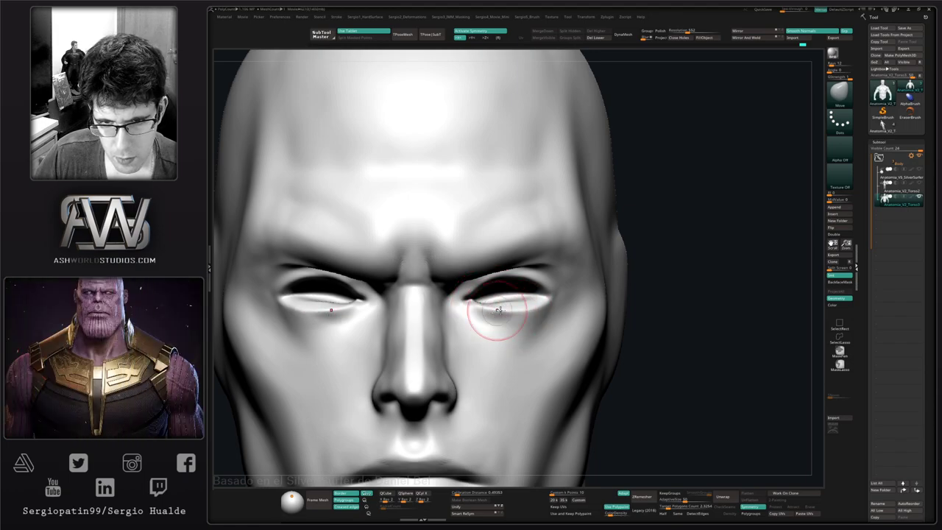
{"action": "mouse_move", "coordinate": [499, 311]}
{"action": "left_mouse_down"}
{"action": "mouse_move", "coordinate": [527, 307]}
{"action": "mouse_move", "coordinate": [493, 312]}
{"action": "left_mouse_up"}
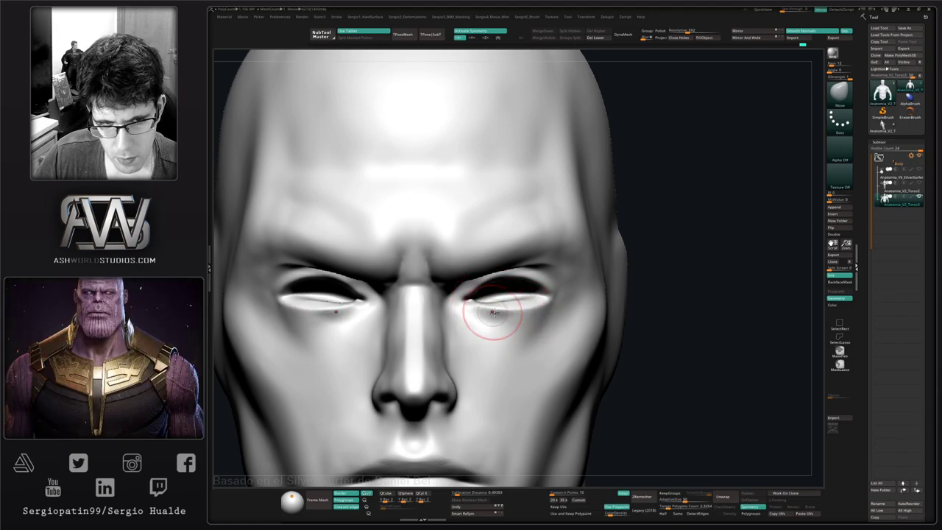
{"action": "right_click_drag", "start_coordinate": [531, 329], "coordinate": [516, 312]}
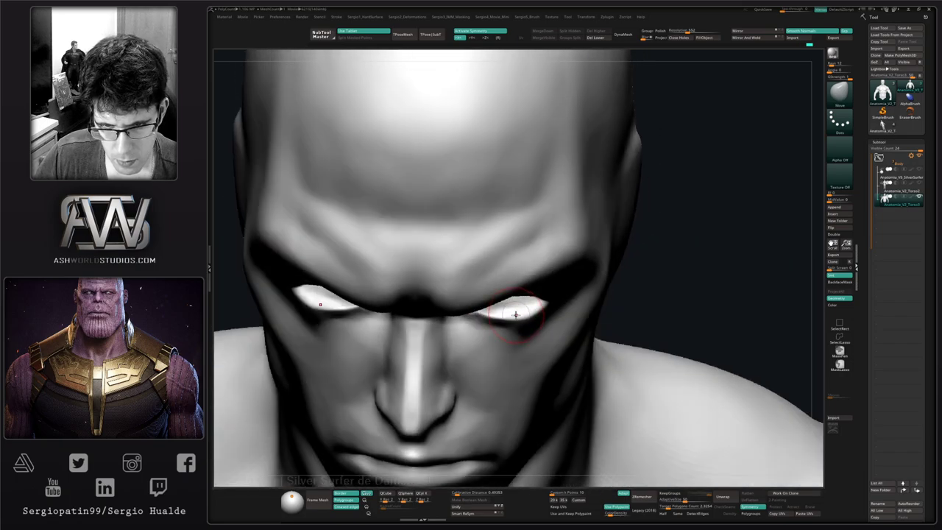
{"action": "left_click_drag", "start_coordinate": [515, 313], "coordinate": [518, 315]}
{"action": "right_click_drag", "start_coordinate": [523, 319], "coordinate": [504, 353]}
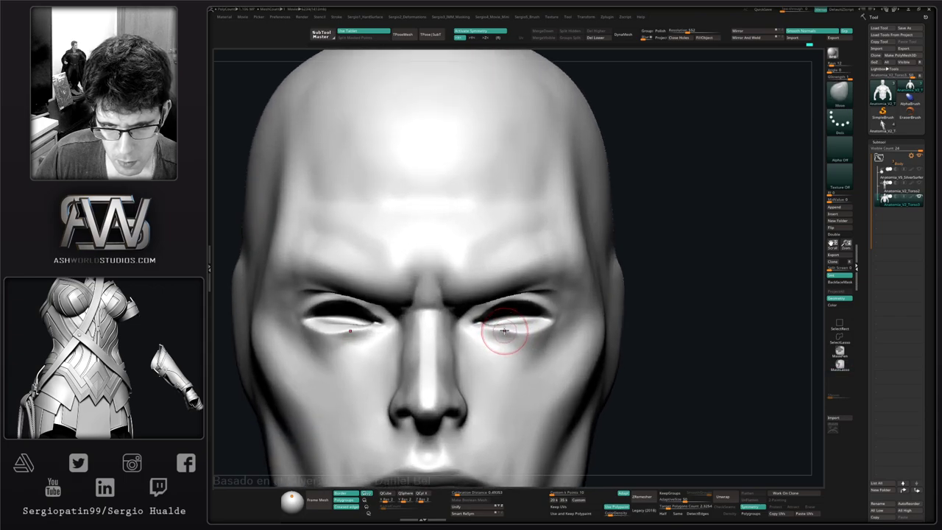
- Isolate the strip around the eyes and flatten the lower lid edges with TrimDynamic, showing the whole figure again
{"action": "mouse_move", "coordinate": [613, 319]}
{"action": "left_mouse_down", "text": "ctrl+shift"}
{"action": "mouse_move", "coordinate": [656, 330]}
{"action": "mouse_move", "coordinate": [463, 398]}
{"action": "mouse_move", "coordinate": [523, 329]}
{"action": "left_mouse_up", "text": "ctrl+shift"}
{"action": "right_click_drag", "start_coordinate": [523, 329], "coordinate": [503, 364]}
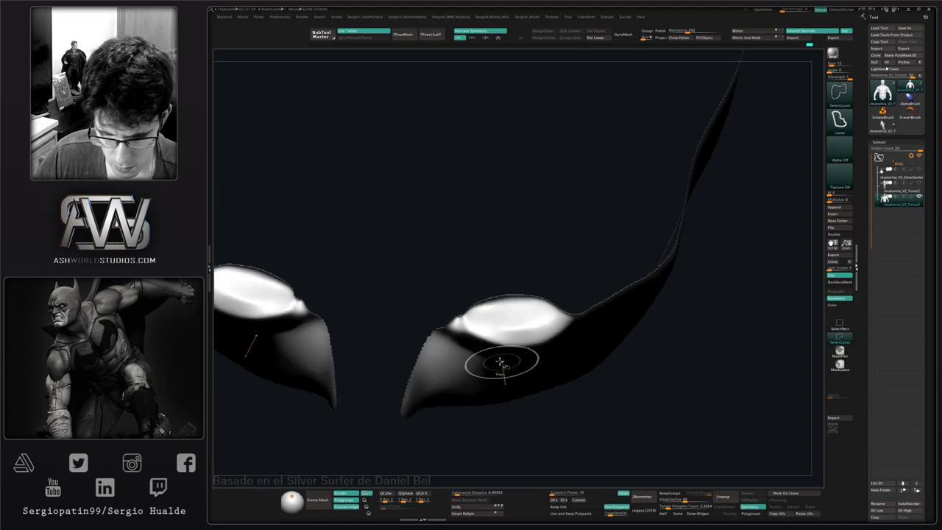
{"action": "key", "text": "b"}
{"action": "key", "text": "t"}
{"action": "key", "text": "d"}
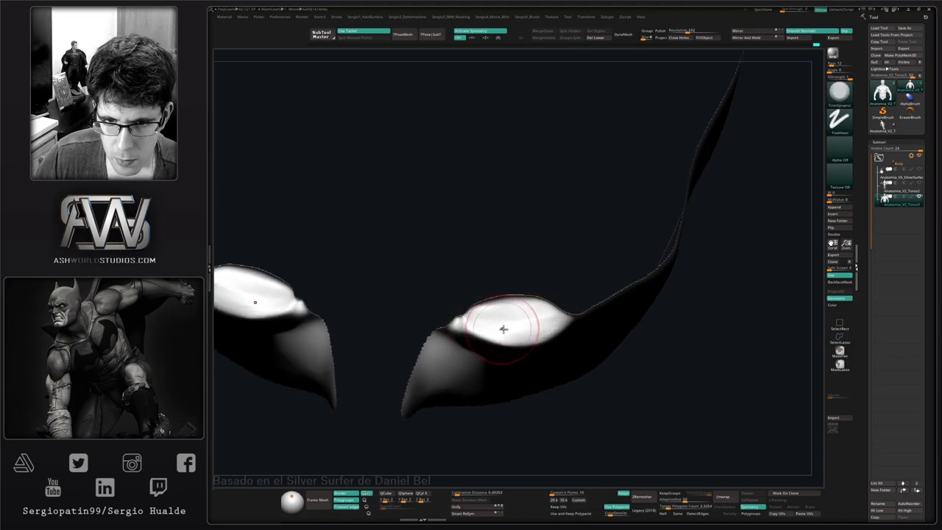
{"action": "mouse_move", "coordinate": [491, 338]}
{"action": "right_mouse_down"}
{"action": "mouse_move", "coordinate": [525, 329]}
{"action": "mouse_move", "coordinate": [478, 315]}
{"action": "mouse_move", "coordinate": [555, 282]}
{"action": "right_mouse_up"}
{"action": "left_click", "coordinate": [555, 281], "text": "ctrl+shift"}
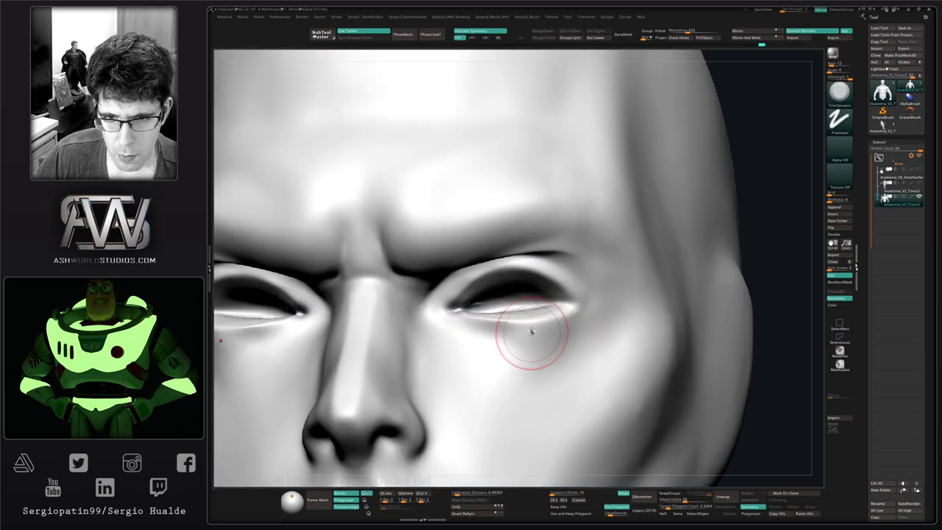
- Undo the last edit around the eyes and adjust the eye shape with the Move brush from the front
{"action": "key", "text": "ctrl+z"}
{"action": "mouse_move", "coordinate": [546, 315]}
{"action": "right_mouse_down"}
{"action": "mouse_move", "coordinate": [560, 329]}
{"action": "mouse_move", "coordinate": [547, 357]}
{"action": "mouse_move", "coordinate": [490, 366]}
{"action": "mouse_move", "coordinate": [551, 364]}
{"action": "mouse_move", "coordinate": [502, 368]}
{"action": "mouse_move", "coordinate": [551, 362]}
{"action": "mouse_move", "coordinate": [540, 317]}
{"action": "right_mouse_up"}
{"action": "right_click_drag", "start_coordinate": [540, 368], "coordinate": [536, 401]}
{"action": "right_click_drag", "start_coordinate": [535, 401], "coordinate": [527, 294], "text": "alt"}
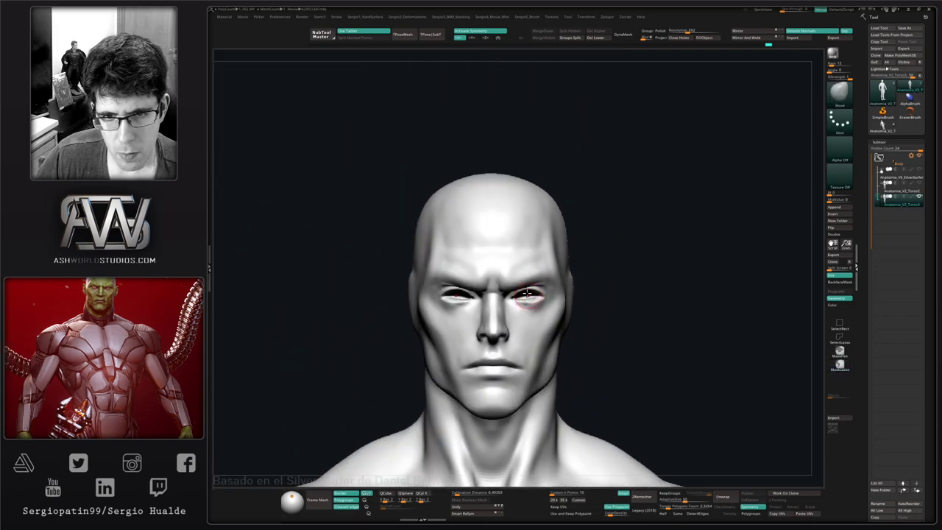
- Build up the forehead just above the inner brows with the Clay brush
{"action": "right_click_drag", "start_coordinate": [512, 248], "coordinate": [499, 313], "text": "ctrl"}
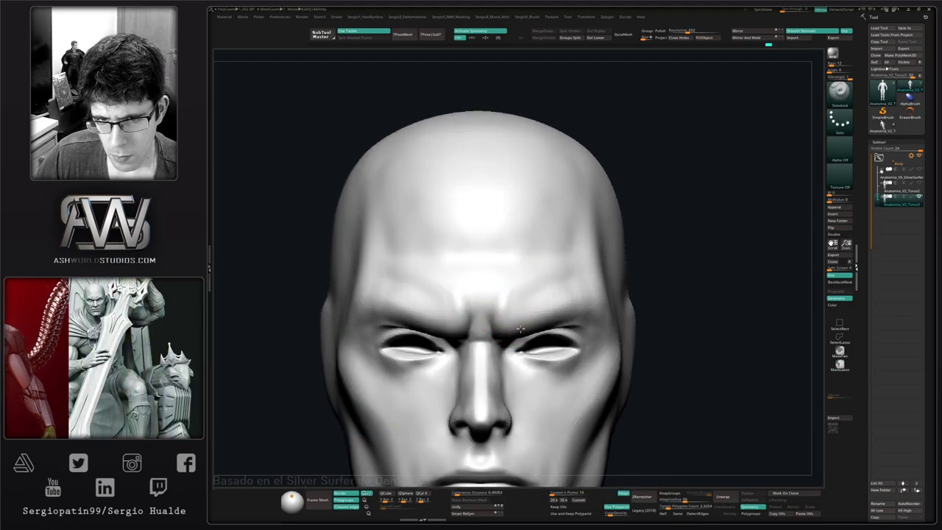
{"action": "mouse_move", "coordinate": [578, 313]}
{"action": "right_mouse_down"}
{"action": "mouse_move", "coordinate": [542, 315]}
{"action": "mouse_move", "coordinate": [583, 299]}
{"action": "right_mouse_up"}
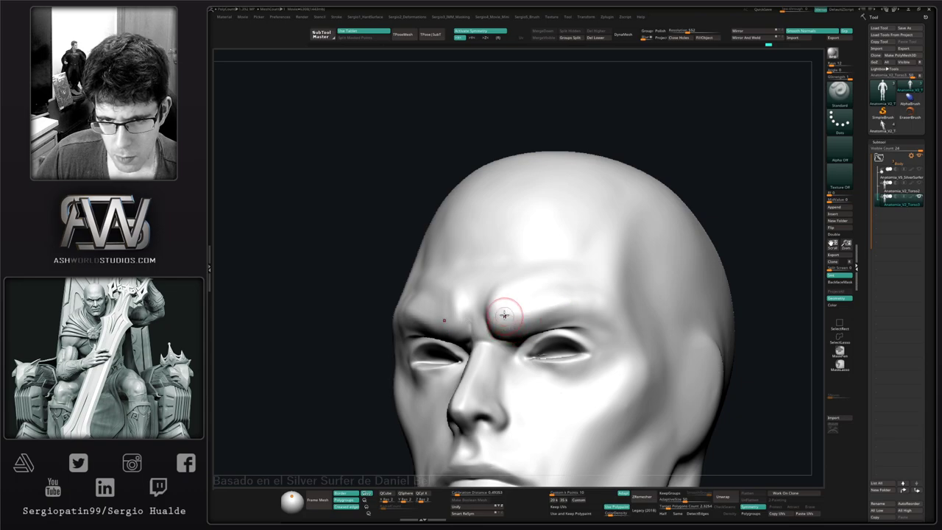
{"action": "right_click_drag", "start_coordinate": [522, 304], "coordinate": [545, 328]}
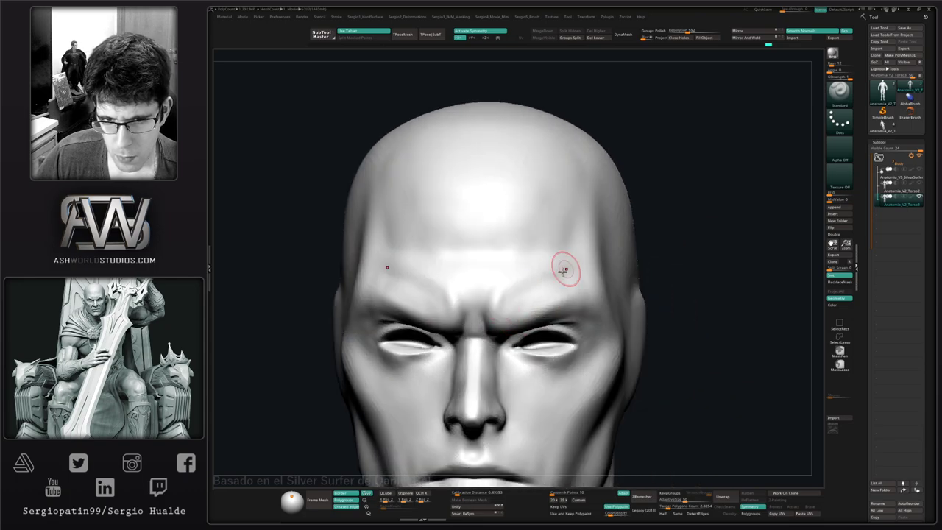
{"action": "key", "text": "b"}
{"action": "key", "text": "c"}
{"action": "key", "text": "l"}
{"action": "mouse_move", "coordinate": [525, 282]}
{"action": "left_mouse_down"}
{"action": "mouse_move", "coordinate": [519, 291]}
{"action": "mouse_move", "coordinate": [536, 282]}
{"action": "mouse_move", "coordinate": [503, 291]}
{"action": "left_mouse_up"}
- Add volume between the brow and upper eyelid with the Clay brush and smooth the outer eye corner
{"action": "right_click_drag", "start_coordinate": [589, 284], "coordinate": [584, 328]}
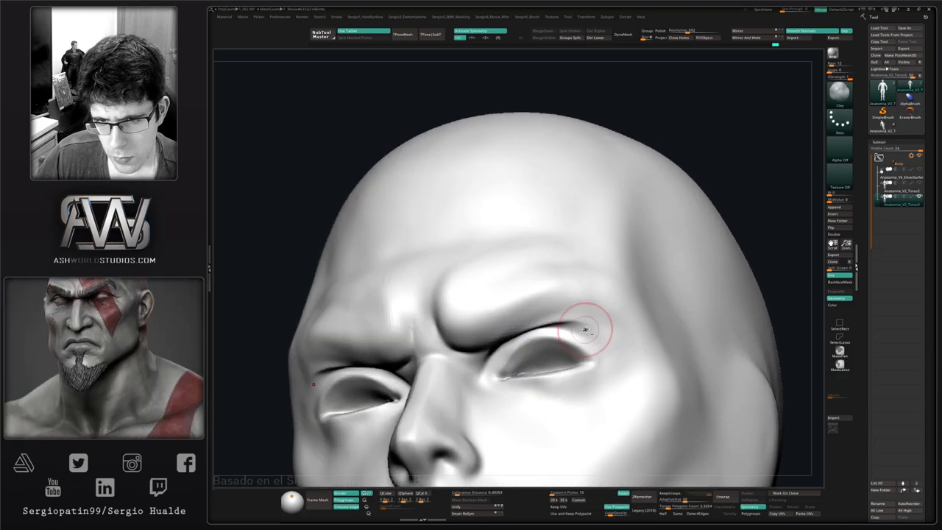
{"action": "mouse_move", "coordinate": [584, 329]}
{"action": "left_mouse_down"}
{"action": "mouse_move", "coordinate": [541, 328]}
{"action": "mouse_move", "coordinate": [481, 351]}
{"action": "left_mouse_up"}
{"action": "key", "text": "shift"}
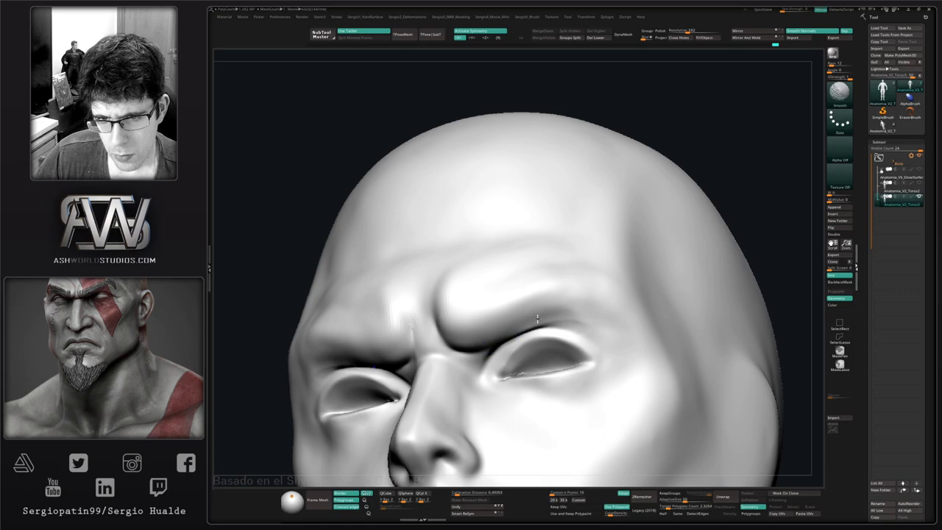
{"action": "left_click_drag", "start_coordinate": [594, 330], "coordinate": [497, 330]}
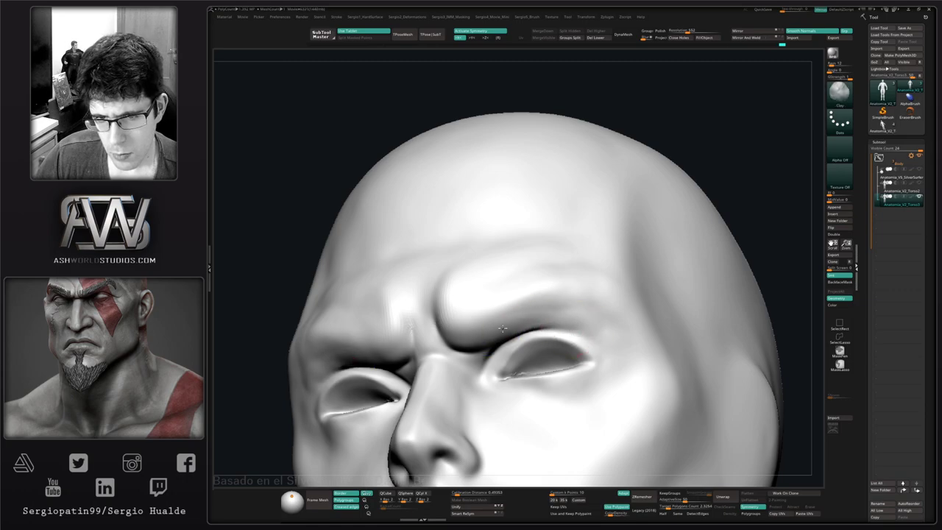
{"action": "mouse_move", "coordinate": [612, 334]}
{"action": "right_mouse_down", "text": "shift"}
{"action": "mouse_move", "coordinate": [566, 336]}
{"action": "mouse_move", "coordinate": [597, 348]}
{"action": "right_mouse_up", "text": "shift"}
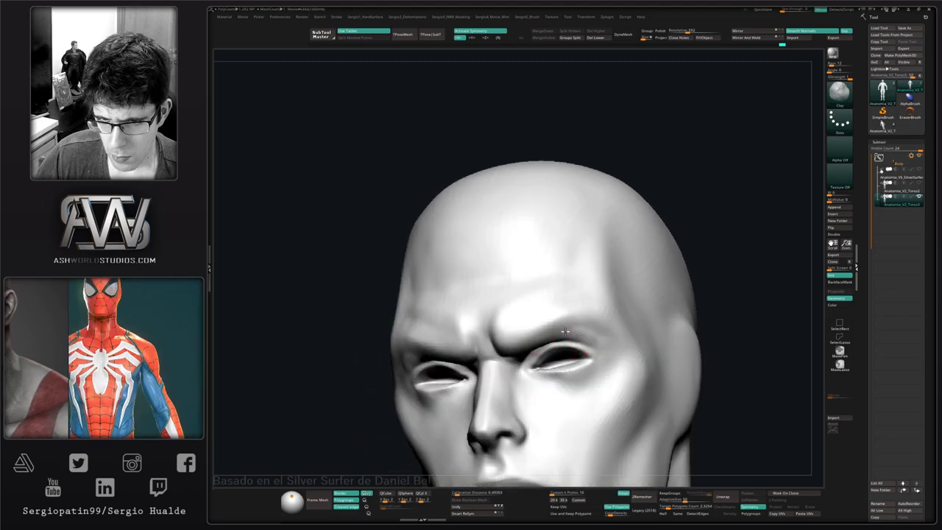
{"action": "left_click_drag", "start_coordinate": [599, 349], "coordinate": [593, 332], "text": "shift"}
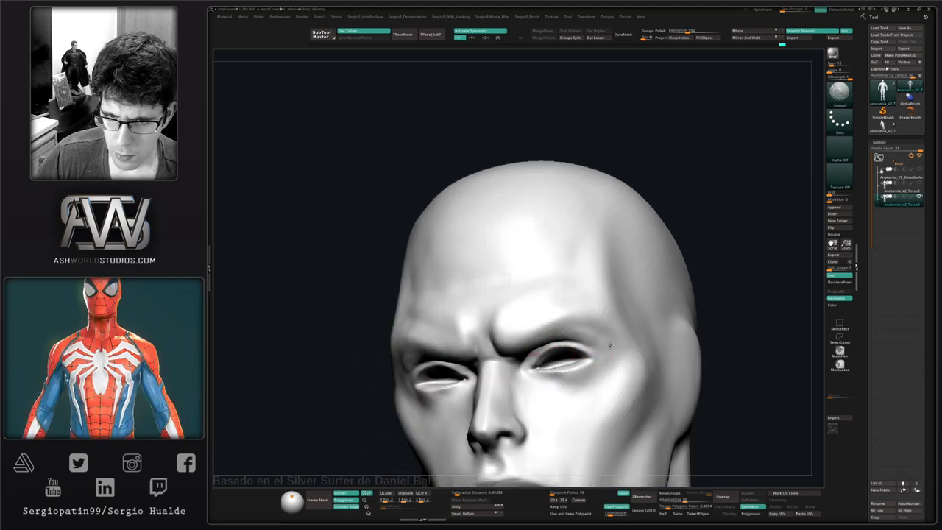
- Shape the jawline and the underside of the chin with the Clay brush and smooth the transition
{"action": "right_click_drag", "start_coordinate": [609, 346], "coordinate": [555, 295], "text": "ctrl"}
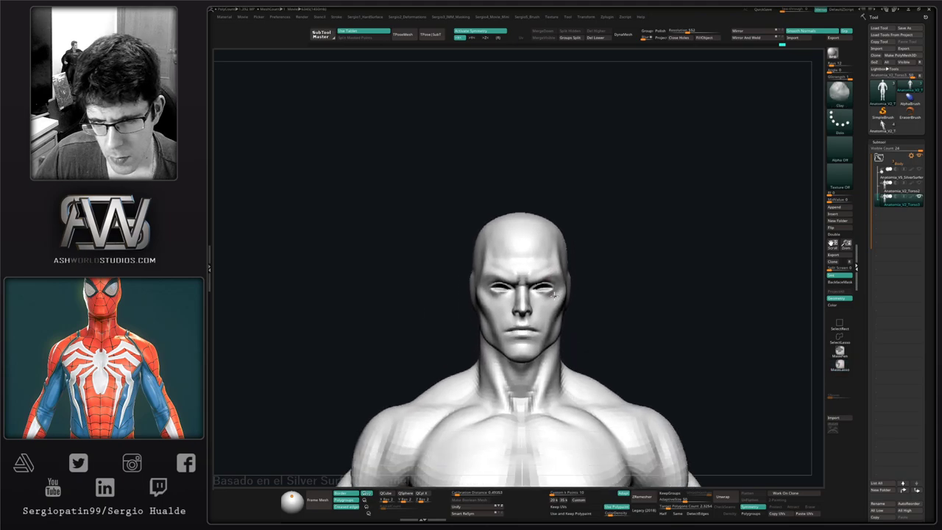
{"action": "mouse_move", "coordinate": [608, 317]}
{"action": "right_mouse_down"}
{"action": "mouse_move", "coordinate": [631, 299]}
{"action": "mouse_move", "coordinate": [587, 305]}
{"action": "right_mouse_up"}
{"action": "right_click_drag", "start_coordinate": [524, 298], "coordinate": [537, 328], "text": "alt"}
{"action": "right_click_drag", "start_coordinate": [537, 327], "coordinate": [538, 363], "text": "ctrl"}
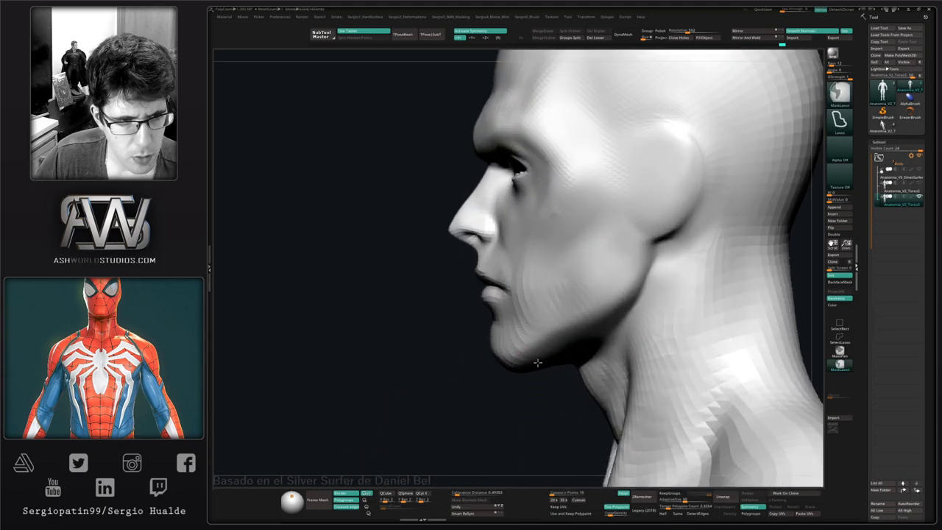
{"action": "mouse_move", "coordinate": [554, 405]}
{"action": "right_mouse_down", "text": "alt"}
{"action": "mouse_move", "coordinate": [530, 375]}
{"action": "mouse_move", "coordinate": [521, 332]}
{"action": "right_mouse_up", "text": "alt"}
{"action": "mouse_move", "coordinate": [521, 332]}
{"action": "right_mouse_down"}
{"action": "mouse_move", "coordinate": [536, 312]}
{"action": "mouse_move", "coordinate": [547, 322]}
{"action": "right_mouse_up"}
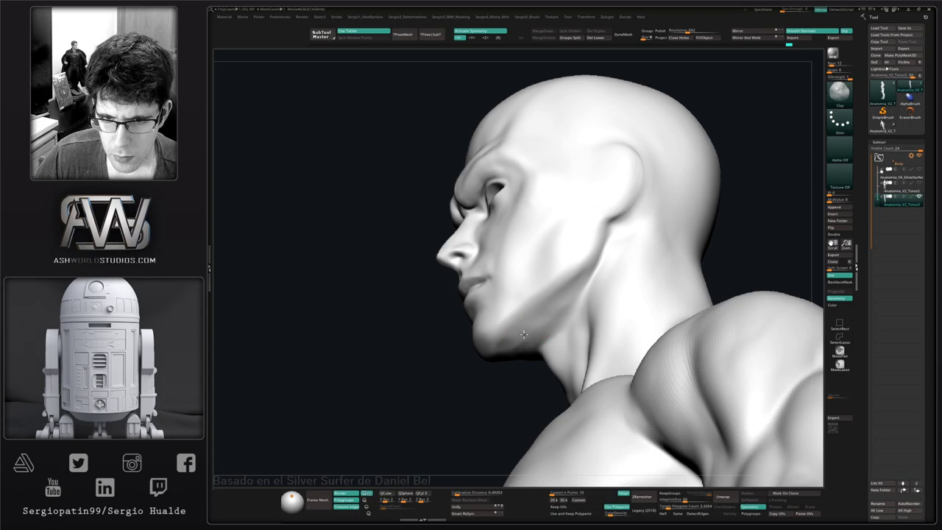
{"action": "right_click_drag", "start_coordinate": [512, 346], "coordinate": [553, 315]}
{"action": "right_click_drag", "start_coordinate": [513, 345], "coordinate": [575, 295]}
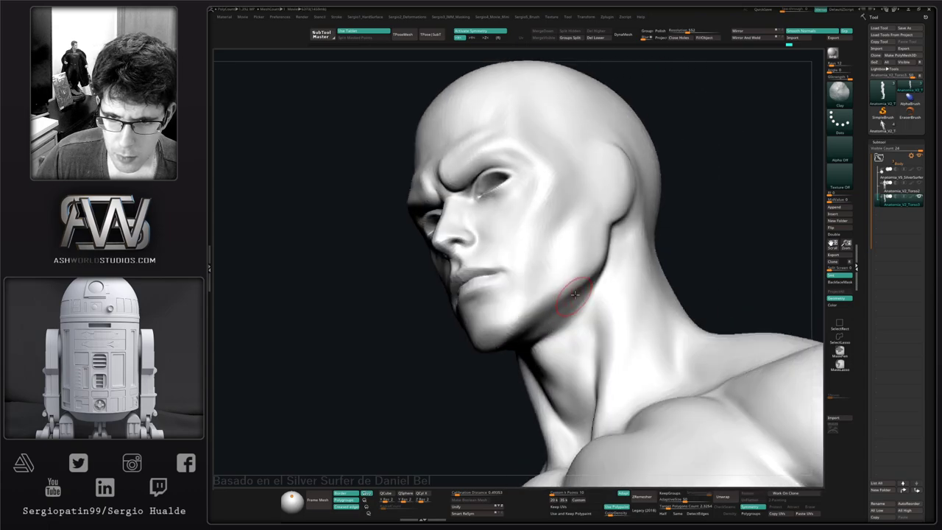
{"action": "mouse_move", "coordinate": [522, 322]}
{"action": "right_mouse_down"}
{"action": "mouse_move", "coordinate": [522, 304]}
{"action": "mouse_move", "coordinate": [516, 344]}
{"action": "right_mouse_up"}
{"action": "left_click_drag", "start_coordinate": [530, 331], "coordinate": [541, 324], "text": "shift"}
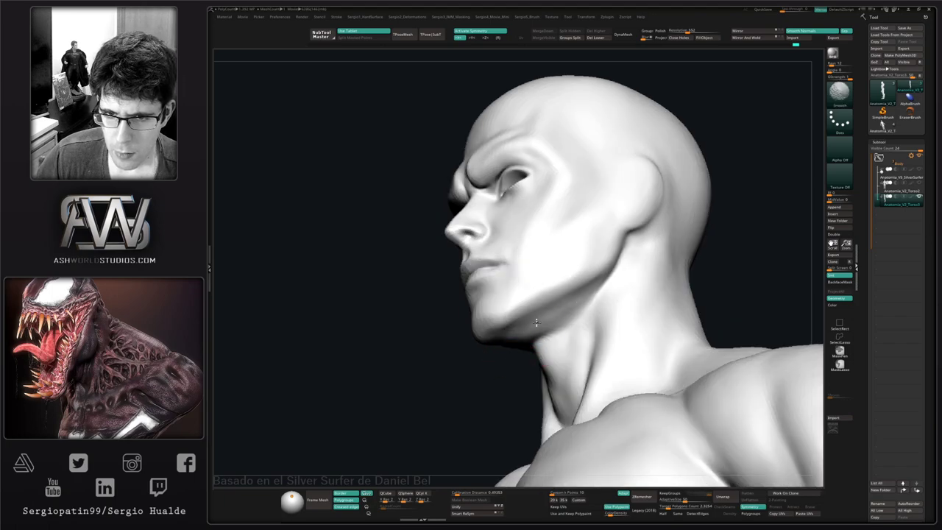
- Refine the lower jaw edge from the chin towards the ear with the Clay brush and smooth it
{"action": "right_click_drag", "start_coordinate": [536, 322], "coordinate": [558, 319]}
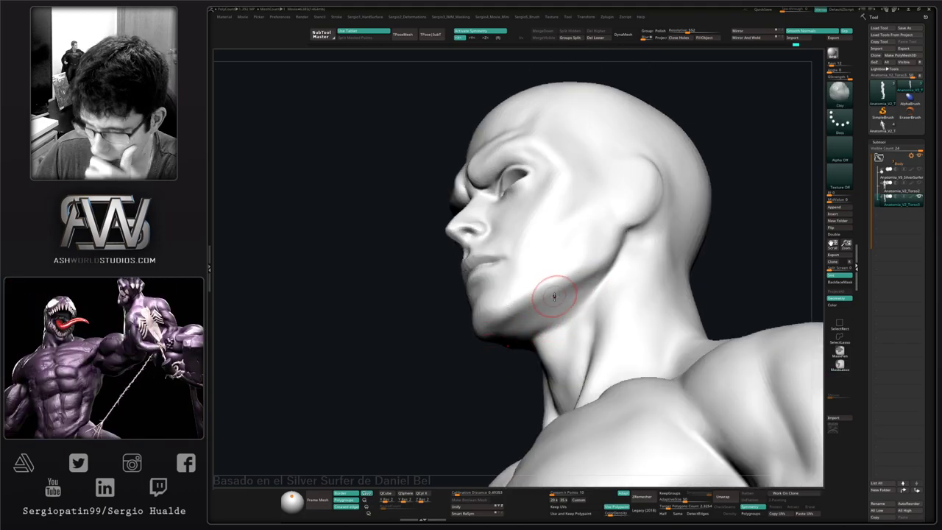
{"action": "mouse_move", "coordinate": [550, 282]}
{"action": "right_mouse_down"}
{"action": "mouse_move", "coordinate": [558, 316]}
{"action": "mouse_move", "coordinate": [583, 322]}
{"action": "mouse_move", "coordinate": [553, 341]}
{"action": "mouse_move", "coordinate": [514, 315]}
{"action": "right_mouse_up"}
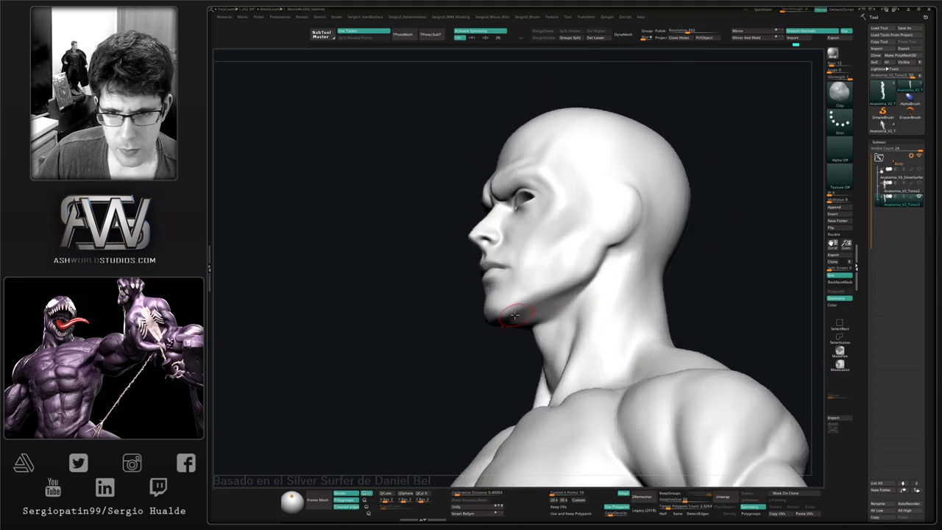
{"action": "right_click_drag", "start_coordinate": [593, 271], "coordinate": [588, 237]}
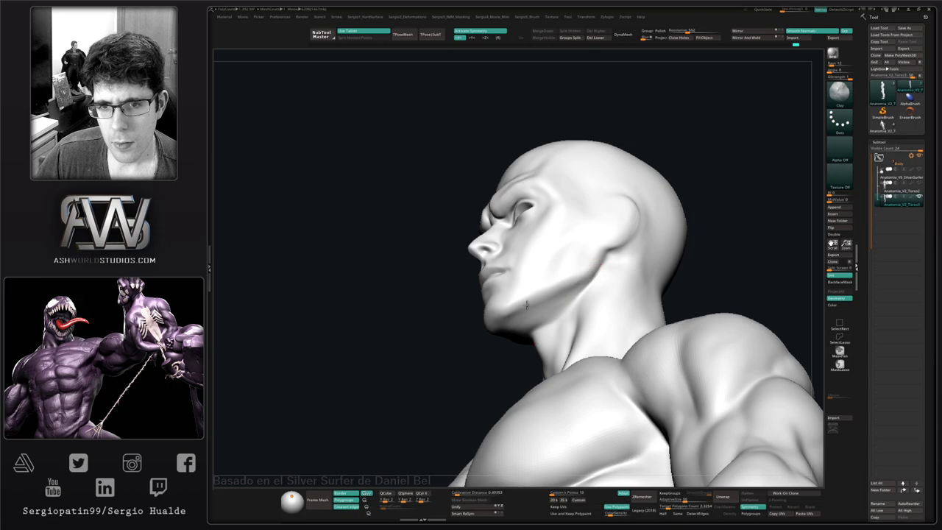
{"action": "mouse_move", "coordinate": [591, 275]}
{"action": "left_mouse_down", "text": "shift"}
{"action": "mouse_move", "coordinate": [533, 290]}
{"action": "mouse_move", "coordinate": [567, 293]}
{"action": "mouse_move", "coordinate": [541, 291]}
{"action": "left_mouse_up", "text": "shift"}
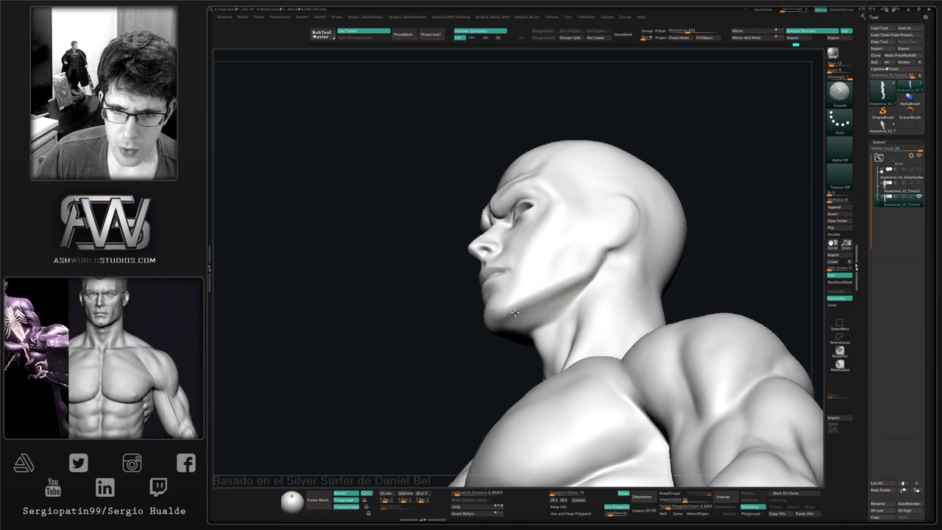
- Adjust the nape and back-of-head profile with the Move brush in side view
{"action": "mouse_move", "coordinate": [541, 291]}
{"action": "right_mouse_down", "text": "ctrl"}
{"action": "mouse_move", "coordinate": [542, 270]}
{"action": "mouse_move", "coordinate": [550, 302]}
{"action": "right_mouse_up", "text": "ctrl"}
{"action": "mouse_move", "coordinate": [550, 302]}
{"action": "right_mouse_down", "text": "ctrl"}
{"action": "mouse_move", "coordinate": [553, 320]}
{"action": "mouse_move", "coordinate": [586, 330]}
{"action": "right_mouse_up", "text": "ctrl"}
{"action": "mouse_move", "coordinate": [587, 331]}
{"action": "right_mouse_down", "text": "alt"}
{"action": "mouse_move", "coordinate": [543, 336]}
{"action": "mouse_move", "coordinate": [559, 342]}
{"action": "mouse_move", "coordinate": [540, 346]}
{"action": "mouse_move", "coordinate": [530, 339]}
{"action": "right_mouse_up", "text": "alt"}
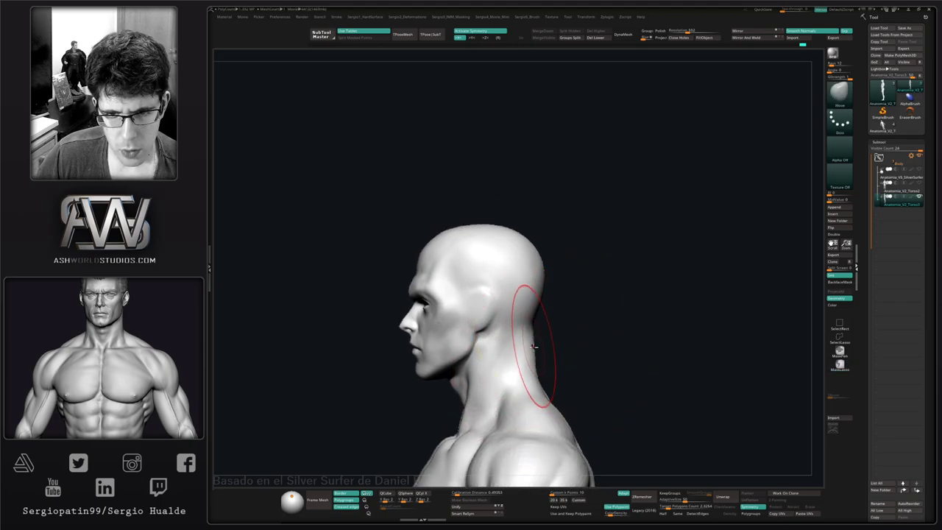
{"action": "left_click_drag", "start_coordinate": [536, 370], "coordinate": [532, 370]}
{"action": "right_click_drag", "start_coordinate": [490, 375], "coordinate": [520, 348], "text": "alt"}
{"action": "right_click_drag", "start_coordinate": [546, 298], "coordinate": [515, 389], "text": "alt"}
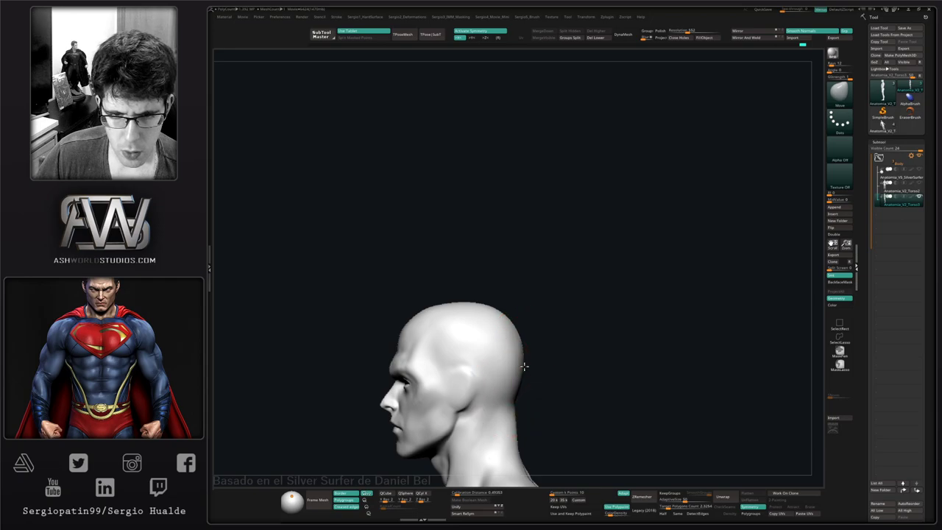
{"action": "right_click_drag", "start_coordinate": [527, 367], "coordinate": [506, 376]}
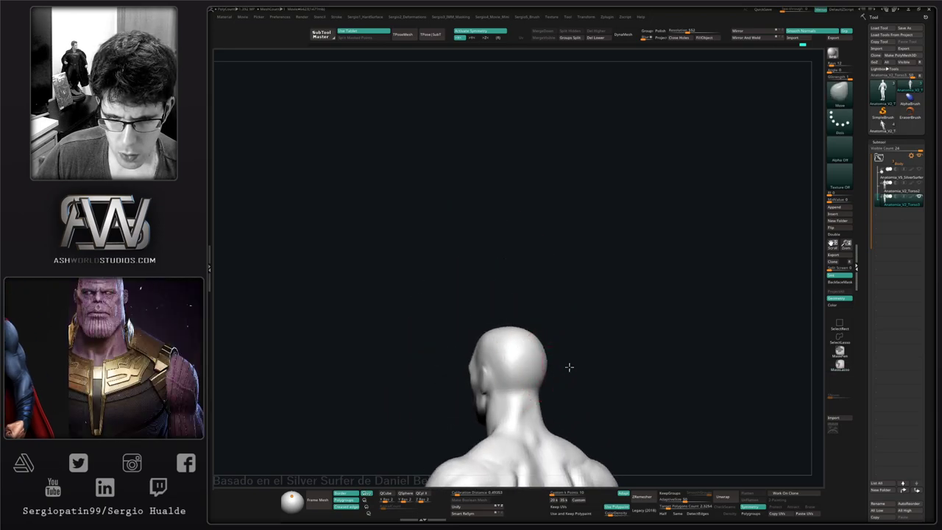
- Even out the back of the skull with TrimDynamic and smoothing
{"action": "mouse_move", "coordinate": [568, 366]}
{"action": "right_mouse_down"}
{"action": "mouse_move", "coordinate": [550, 367]}
{"action": "mouse_move", "coordinate": [603, 391]}
{"action": "mouse_move", "coordinate": [627, 366]}
{"action": "mouse_move", "coordinate": [577, 370]}
{"action": "right_mouse_up"}
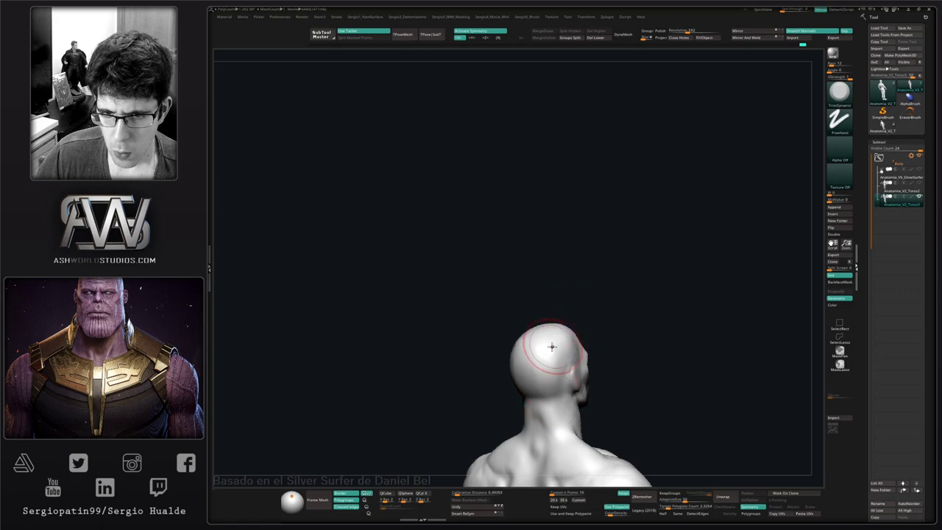
{"action": "left_click_drag", "start_coordinate": [552, 347], "coordinate": [535, 361], "text": "shift"}
{"action": "mouse_move", "coordinate": [545, 392]}
{"action": "right_mouse_down"}
{"action": "mouse_move", "coordinate": [572, 372]}
{"action": "mouse_move", "coordinate": [589, 376]}
{"action": "mouse_move", "coordinate": [572, 417]}
{"action": "mouse_move", "coordinate": [553, 306]}
{"action": "mouse_move", "coordinate": [606, 297]}
{"action": "mouse_move", "coordinate": [553, 307]}
{"action": "mouse_move", "coordinate": [563, 357]}
{"action": "mouse_move", "coordinate": [565, 348]}
{"action": "right_mouse_up"}
- Add volume to the triceps on the back of the upper arm with the Clay brush
{"action": "right_click_drag", "start_coordinate": [654, 280], "coordinate": [654, 297], "text": "alt"}
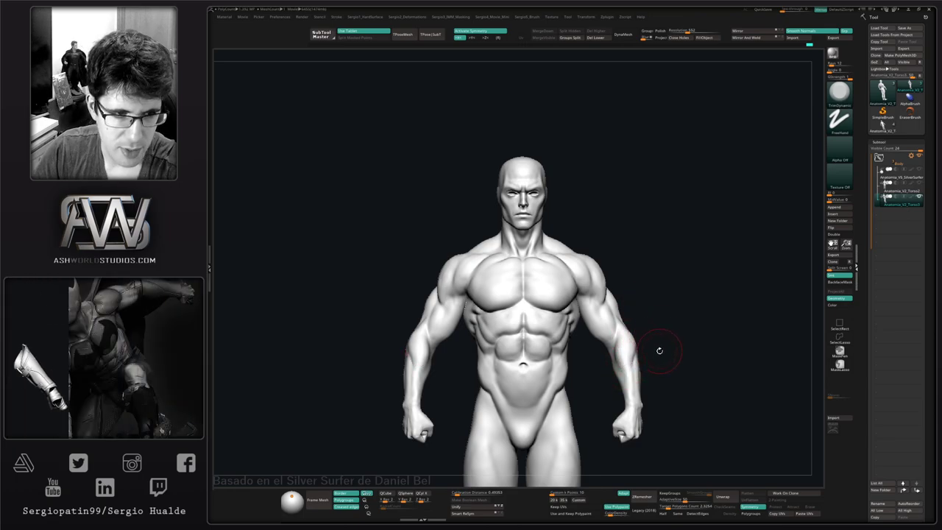
{"action": "left_click_drag", "start_coordinate": [660, 351], "coordinate": [569, 336]}
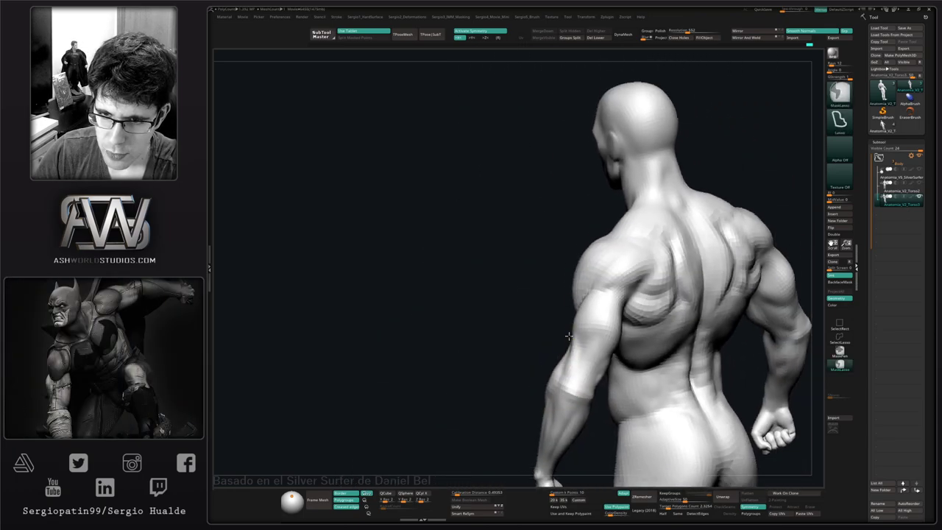
{"action": "mouse_move", "coordinate": [569, 337]}
{"action": "right_mouse_down", "text": "ctrl"}
{"action": "mouse_move", "coordinate": [552, 364]}
{"action": "mouse_move", "coordinate": [530, 362]}
{"action": "mouse_move", "coordinate": [542, 368]}
{"action": "mouse_move", "coordinate": [550, 357]}
{"action": "right_mouse_up", "text": "ctrl"}
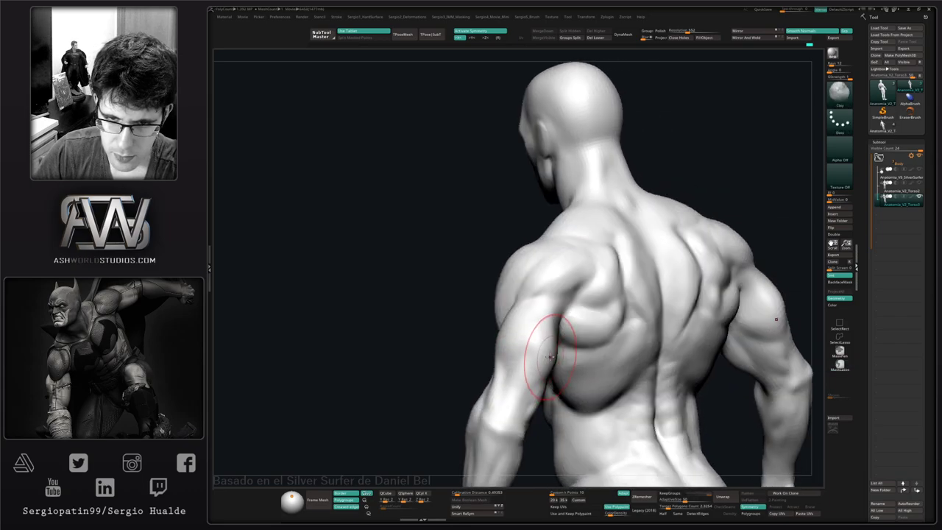
{"action": "left_click_drag", "start_coordinate": [537, 370], "coordinate": [493, 316]}
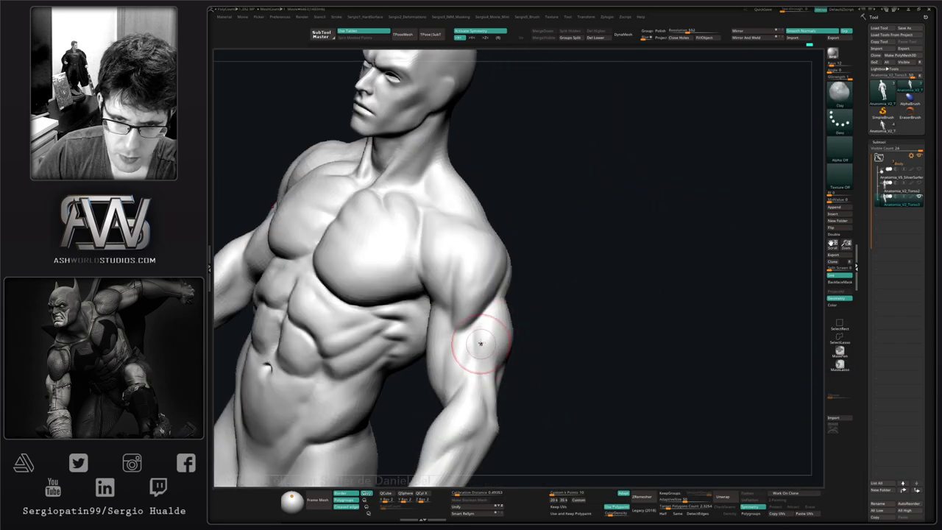
- Carve the muscle separation on the outer upper arm with the DamStandard brush
{"action": "mouse_move", "coordinate": [499, 380]}
{"action": "right_mouse_down"}
{"action": "mouse_move", "coordinate": [507, 349]}
{"action": "mouse_move", "coordinate": [503, 363]}
{"action": "right_mouse_up"}
{"action": "key", "text": "b"}
{"action": "key", "text": "d"}
{"action": "key", "text": "s"}
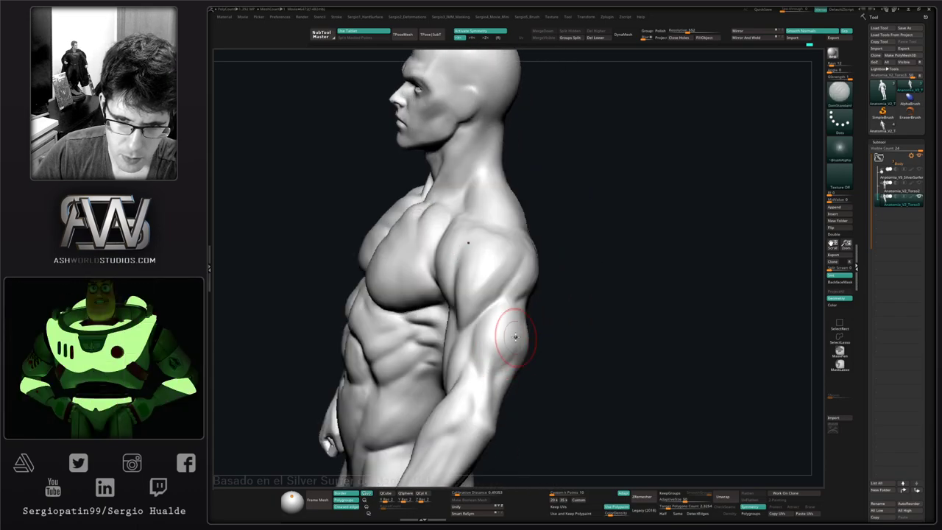
{"action": "left_click_drag", "start_coordinate": [513, 343], "coordinate": [496, 351]}
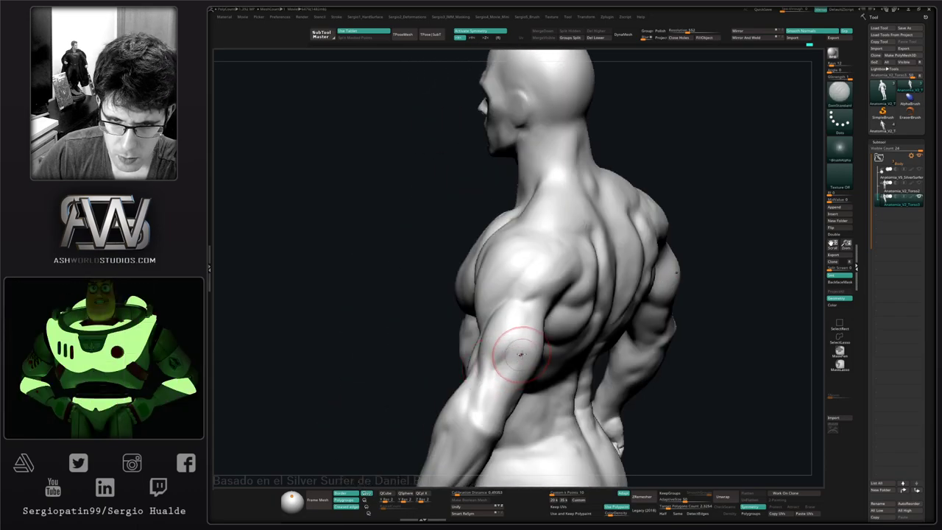
- Build up the triceps heads with the Clay brush from back and side views
{"action": "key", "text": "b"}
{"action": "key", "text": "c"}
{"action": "key", "text": "l"}
{"action": "right_click_drag", "start_coordinate": [526, 366], "coordinate": [530, 326]}
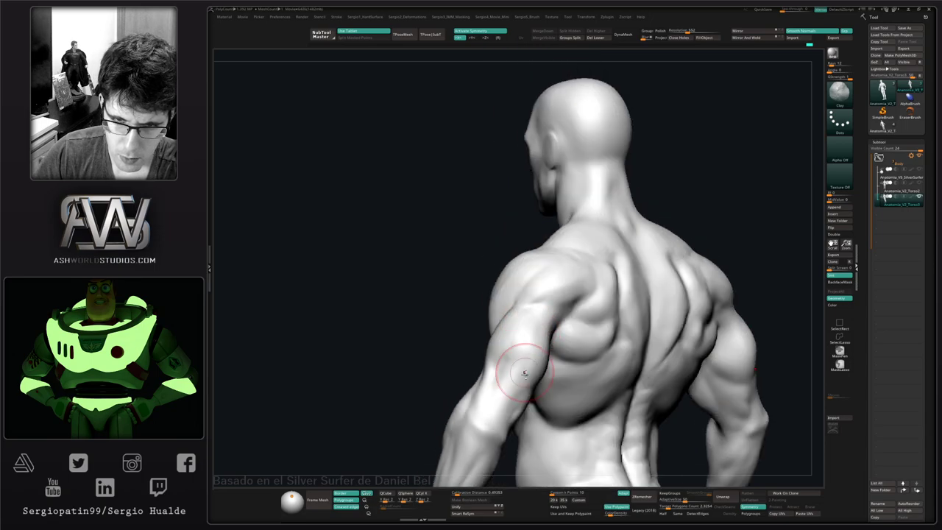
{"action": "right_click_drag", "start_coordinate": [524, 374], "coordinate": [538, 361]}
{"action": "left_click_drag", "start_coordinate": [532, 332], "coordinate": [462, 278]}
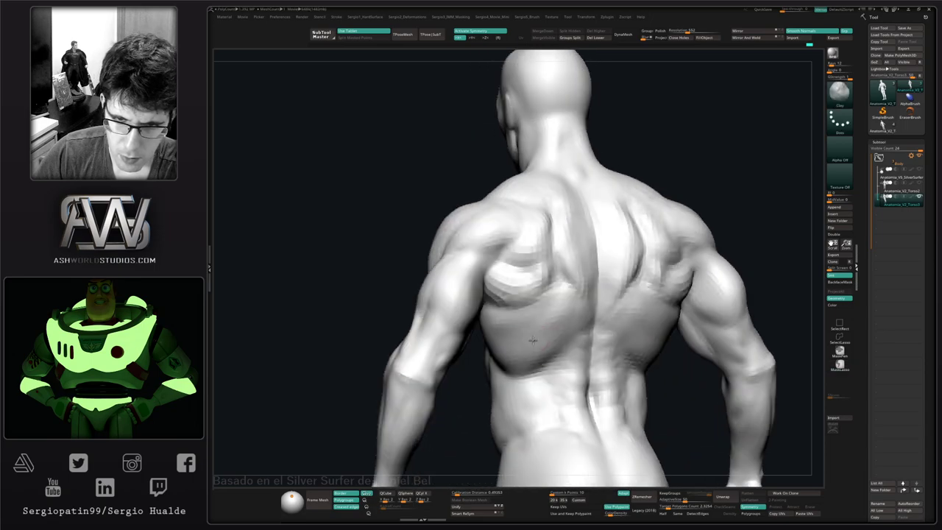
{"action": "mouse_move", "coordinate": [465, 317]}
{"action": "right_mouse_down"}
{"action": "mouse_move", "coordinate": [463, 302]}
{"action": "mouse_move", "coordinate": [480, 303]}
{"action": "mouse_move", "coordinate": [482, 332]}
{"action": "right_mouse_up"}
{"action": "left_click_drag", "start_coordinate": [482, 333], "coordinate": [441, 331]}
- Define the lower triceps above the elbow with a smaller Clay brush
{"action": "key", "text": "space"}
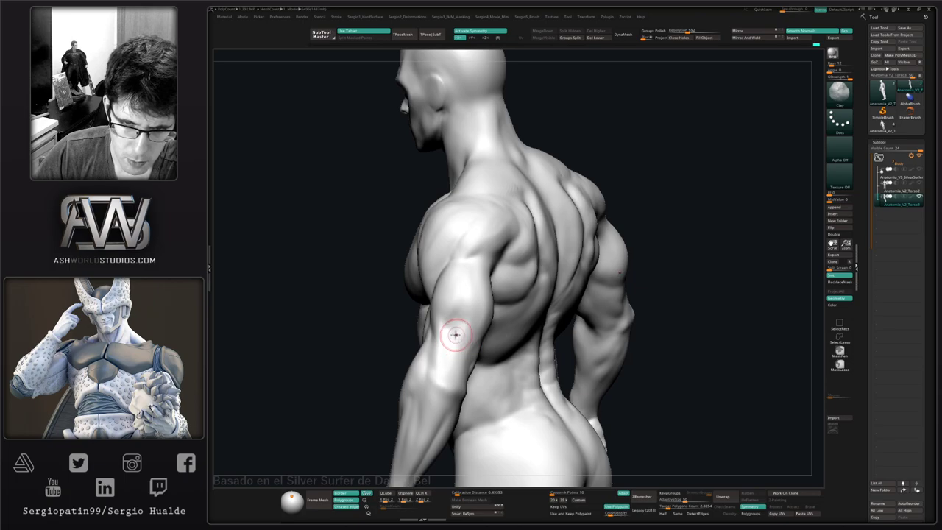
{"action": "left_click_drag", "start_coordinate": [455, 335], "coordinate": [455, 337]}
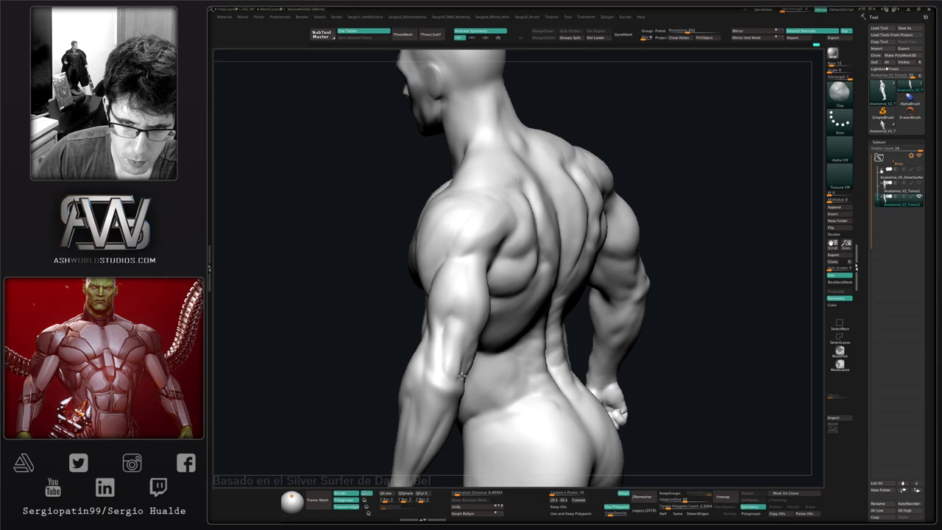
{"action": "mouse_move", "coordinate": [461, 376]}
{"action": "left_mouse_down"}
{"action": "mouse_move", "coordinate": [473, 349]}
{"action": "mouse_move", "coordinate": [462, 363]}
{"action": "left_mouse_up"}
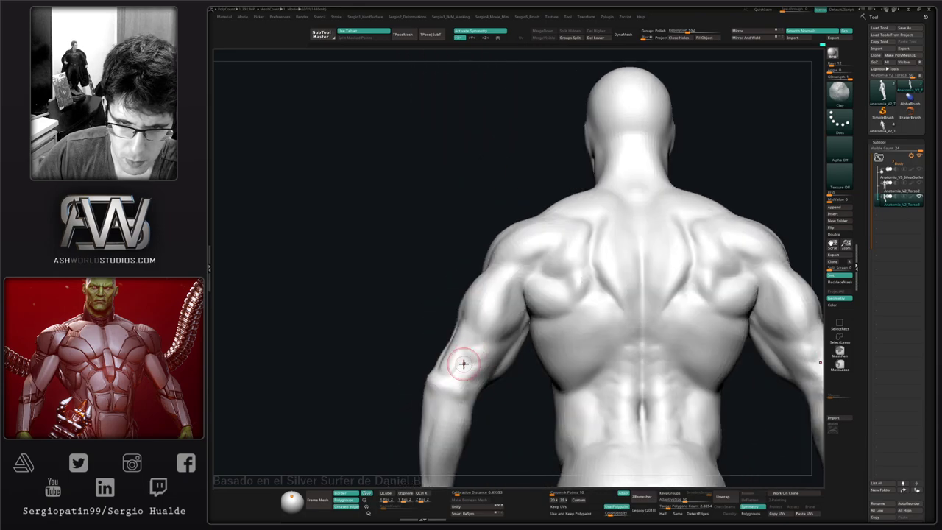
- Adjust the back of the upper arm with the Move brush and refine the triceps tendon with Clay
{"action": "mouse_move", "coordinate": [468, 333]}
{"action": "right_mouse_down"}
{"action": "mouse_move", "coordinate": [520, 333]}
{"action": "mouse_move", "coordinate": [431, 378]}
{"action": "mouse_move", "coordinate": [444, 375]}
{"action": "mouse_move", "coordinate": [386, 377]}
{"action": "right_mouse_up"}
{"action": "key", "text": "b"}
{"action": "key", "text": "m"}
{"action": "key", "text": "v"}
{"action": "key", "text": "s"}
{"action": "key", "text": "b"}
{"action": "key", "text": "c"}
{"action": "key", "text": "l"}
{"action": "key", "text": "s"}
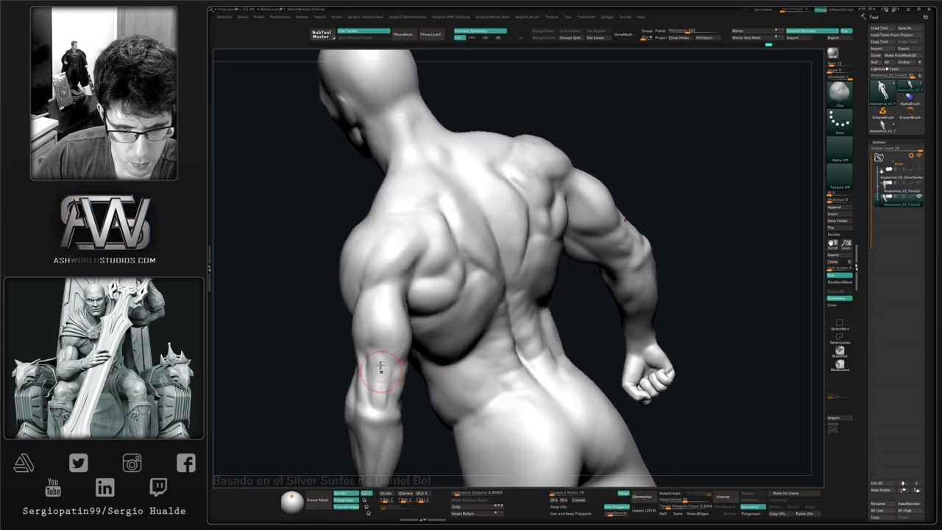
- Flatten the triceps tendon above the elbow with TrimDynamic and smooth the back of the arm and shoulder
{"action": "key", "text": "b"}
{"action": "key", "text": "t"}
{"action": "key", "text": "d"}
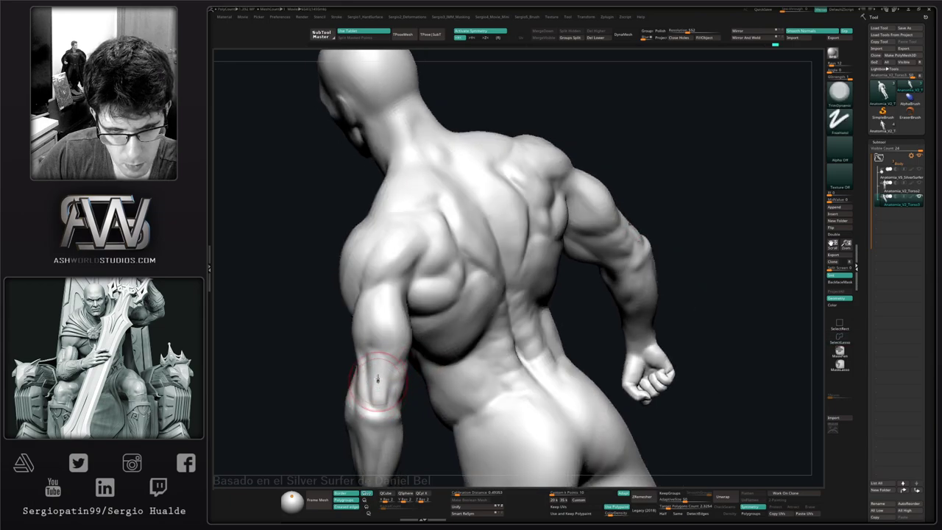
{"action": "right_click_drag", "start_coordinate": [378, 404], "coordinate": [373, 377]}
{"action": "right_click_drag", "start_coordinate": [378, 410], "coordinate": [401, 372]}
{"action": "key", "text": "shift"}
{"action": "left_click_drag", "start_coordinate": [387, 240], "coordinate": [408, 257]}
{"action": "mouse_move", "coordinate": [385, 368]}
{"action": "right_mouse_down", "text": "ctrl"}
{"action": "mouse_move", "coordinate": [387, 391]}
{"action": "mouse_move", "coordinate": [401, 373]}
{"action": "mouse_move", "coordinate": [404, 397]}
{"action": "mouse_move", "coordinate": [428, 389]}
{"action": "right_mouse_up", "text": "ctrl"}
- Refine the triceps shape with the Move, DamStandard and Clay brushes and smooth the transitions between its heads
{"action": "key", "text": "b"}
{"action": "key", "text": "m"}
{"action": "key", "text": "v"}
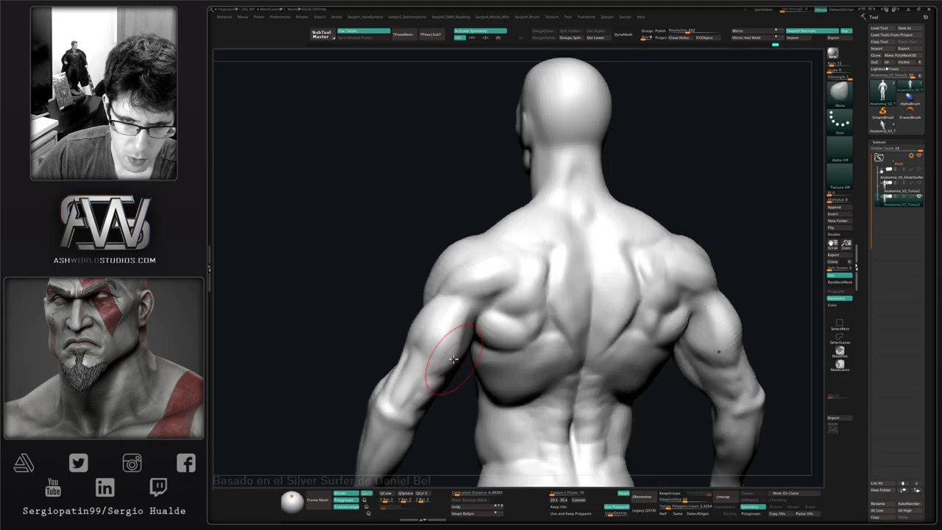
{"action": "mouse_move", "coordinate": [454, 359]}
{"action": "right_mouse_down"}
{"action": "mouse_move", "coordinate": [471, 362]}
{"action": "mouse_move", "coordinate": [441, 319]}
{"action": "mouse_move", "coordinate": [417, 350]}
{"action": "right_mouse_up"}
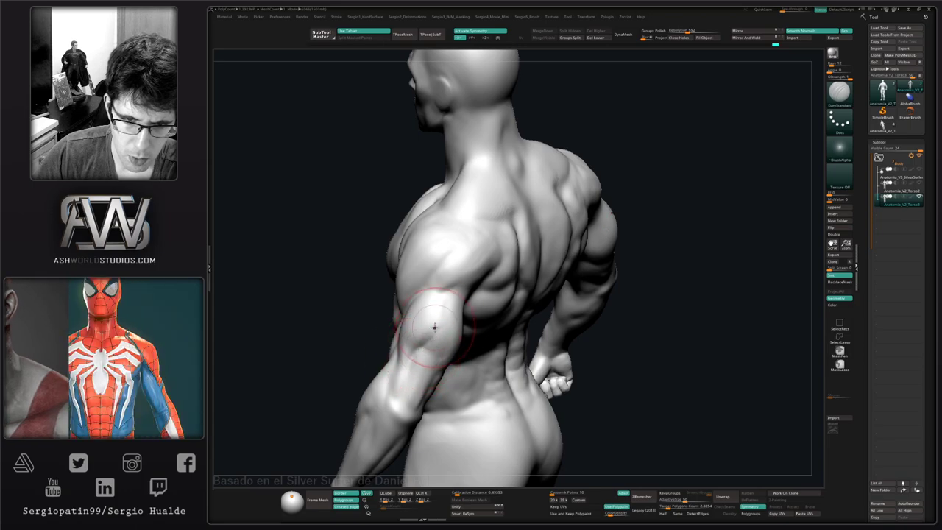
{"action": "mouse_move", "coordinate": [421, 316]}
{"action": "right_mouse_down"}
{"action": "mouse_move", "coordinate": [444, 380]}
{"action": "mouse_move", "coordinate": [423, 357]}
{"action": "mouse_move", "coordinate": [434, 330]}
{"action": "mouse_move", "coordinate": [441, 374]}
{"action": "mouse_move", "coordinate": [450, 347]}
{"action": "mouse_move", "coordinate": [456, 356]}
{"action": "right_mouse_up"}
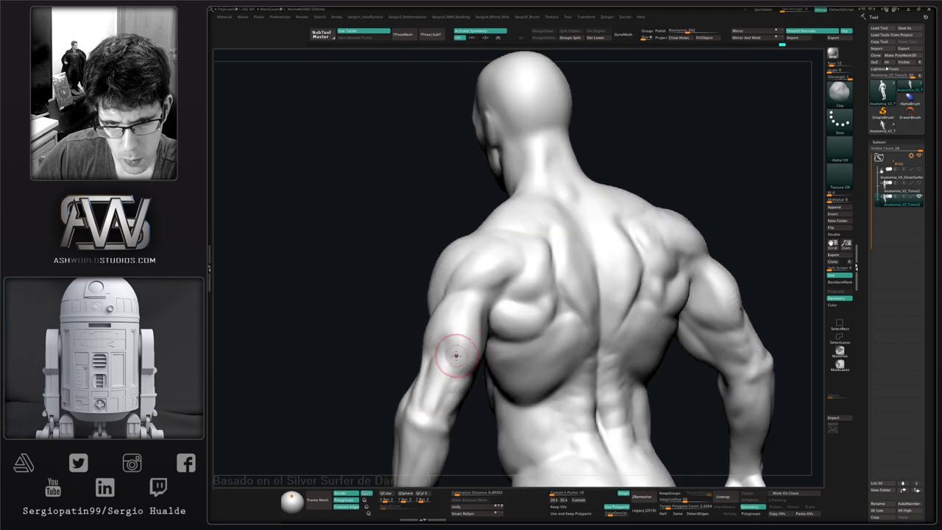
{"action": "left_click_drag", "start_coordinate": [474, 318], "coordinate": [465, 343], "text": "shift"}
{"action": "right_click_drag", "start_coordinate": [423, 354], "coordinate": [471, 361]}
{"action": "left_click_drag", "start_coordinate": [433, 324], "coordinate": [435, 339], "text": "shift"}
{"action": "right_click_drag", "start_coordinate": [435, 340], "coordinate": [467, 375], "text": "ctrl"}
{"action": "right_click_drag", "start_coordinate": [467, 375], "coordinate": [562, 321], "text": "alt"}
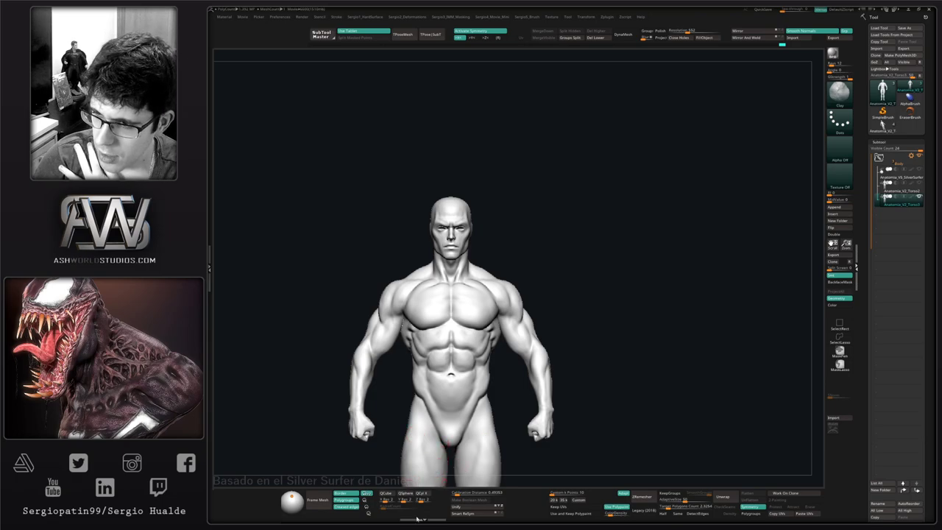
- Define the upper abdominal creases below the chest with DamStandard and build up the adjoining muscle with Clay
{"action": "right_click_drag", "start_coordinate": [616, 322], "coordinate": [583, 319]}
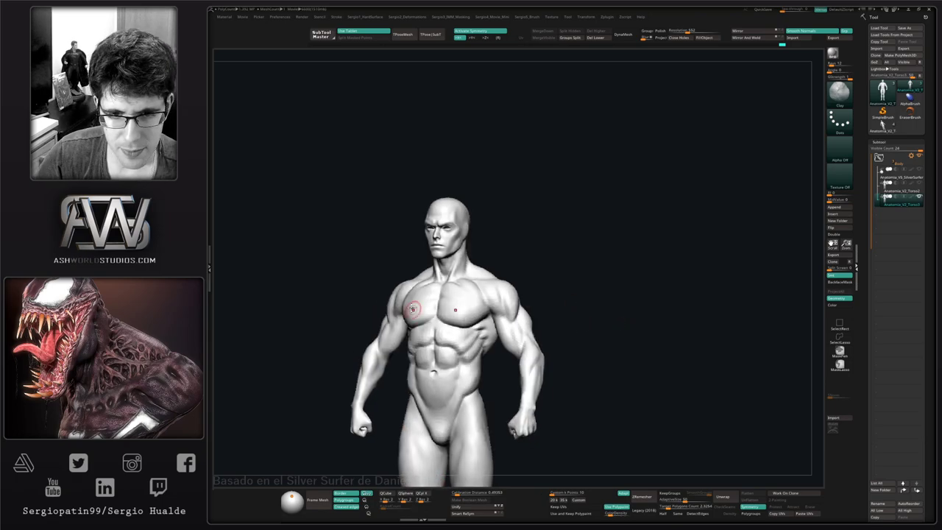
{"action": "mouse_move", "coordinate": [413, 310]}
{"action": "right_mouse_down", "text": "ctrl"}
{"action": "mouse_move", "coordinate": [452, 377]}
{"action": "mouse_move", "coordinate": [471, 371]}
{"action": "mouse_move", "coordinate": [467, 361]}
{"action": "right_mouse_up", "text": "ctrl"}
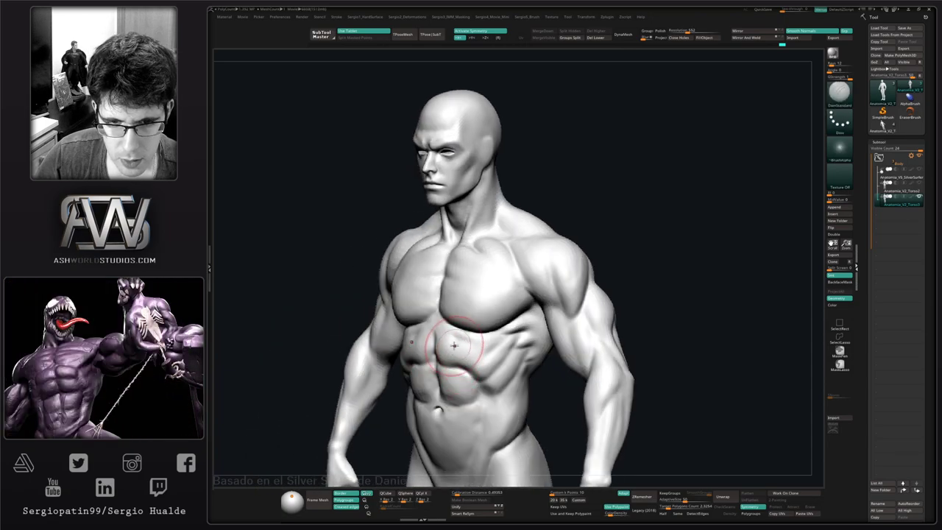
{"action": "left_click_drag", "start_coordinate": [449, 331], "coordinate": [469, 349]}
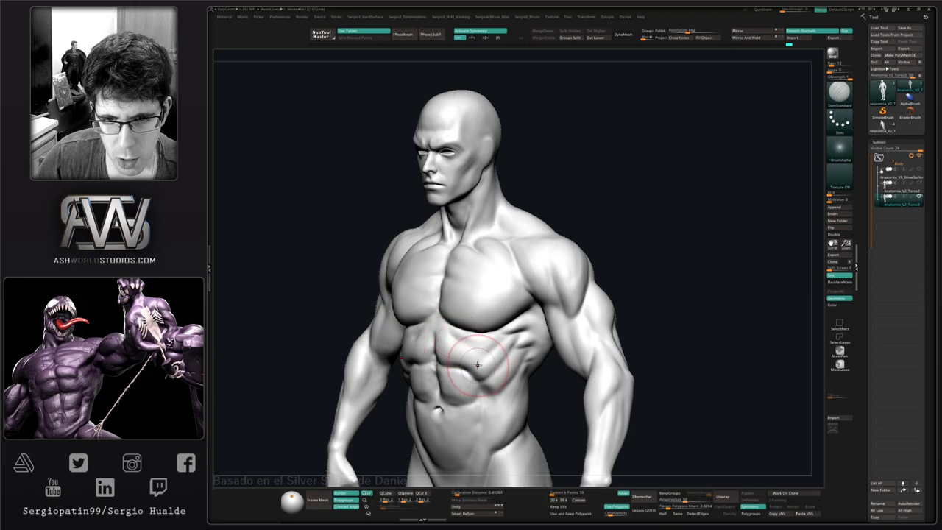
{"action": "right_click_drag", "start_coordinate": [457, 358], "coordinate": [478, 355]}
{"action": "mouse_move", "coordinate": [479, 345]}
{"action": "left_mouse_down"}
{"action": "mouse_move", "coordinate": [422, 394]}
{"action": "mouse_move", "coordinate": [503, 342]}
{"action": "mouse_move", "coordinate": [487, 344]}
{"action": "left_mouse_up"}
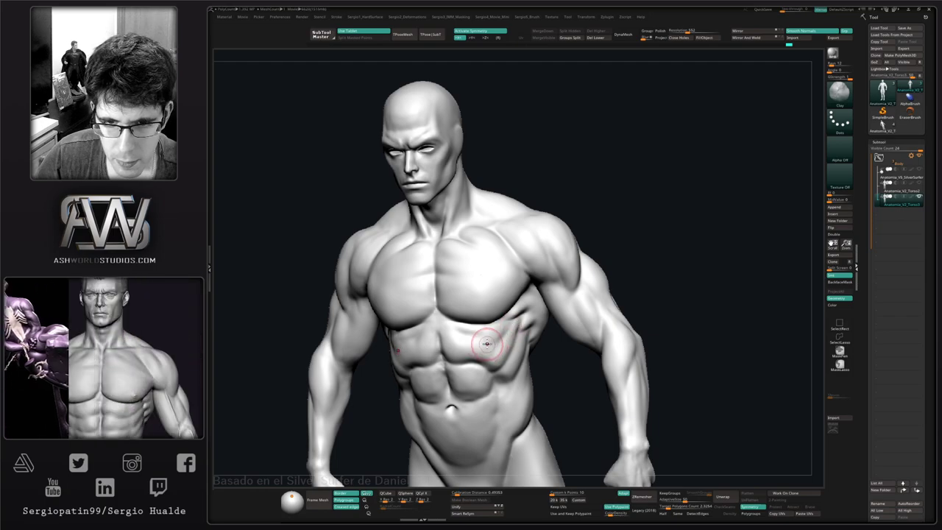
{"action": "mouse_move", "coordinate": [459, 363]}
{"action": "right_mouse_down"}
{"action": "mouse_move", "coordinate": [489, 361]}
{"action": "mouse_move", "coordinate": [446, 357]}
{"action": "right_mouse_up"}
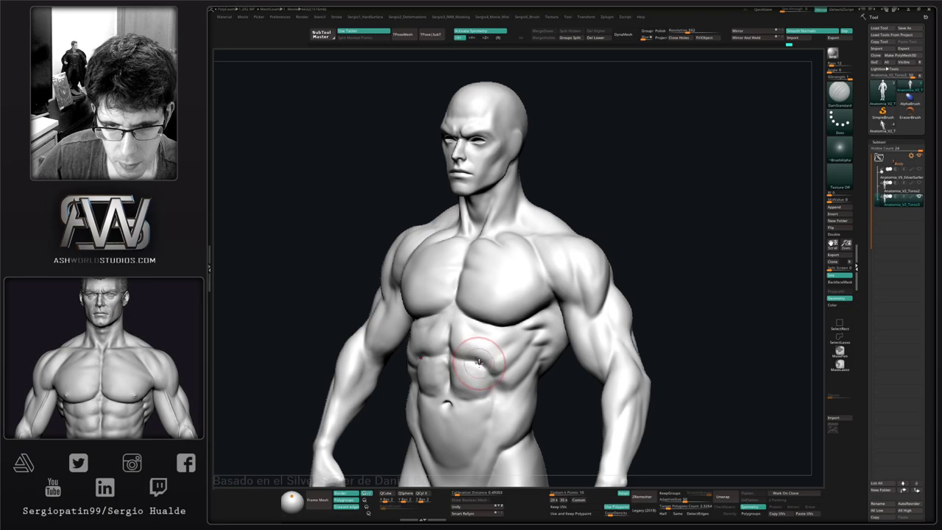
- Try further DamStandard strokes on the upper abdominals and undo them
{"action": "mouse_move", "coordinate": [485, 336]}
{"action": "left_mouse_down"}
{"action": "mouse_move", "coordinate": [418, 336]}
{"action": "mouse_move", "coordinate": [401, 348]}
{"action": "left_mouse_up"}
{"action": "key", "text": "ctrl+z"}
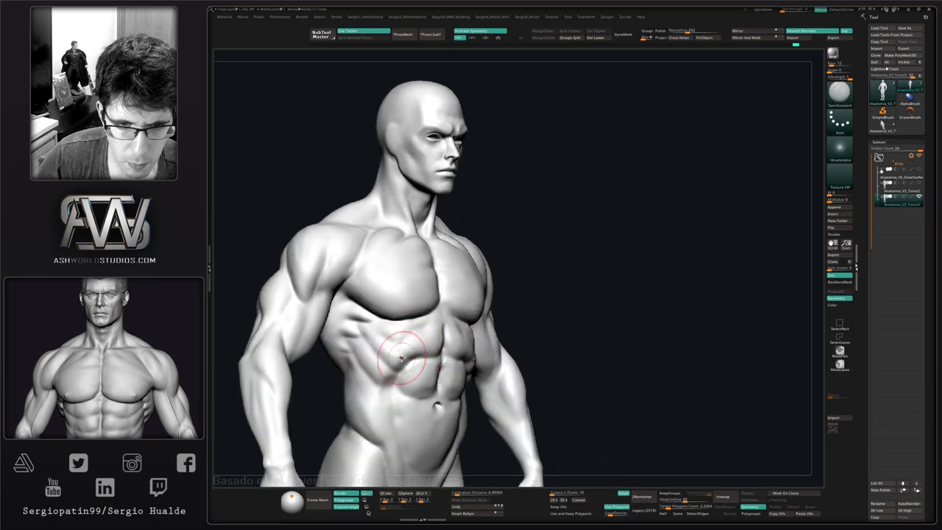
{"action": "key", "text": "ctrl+z"}
{"action": "key", "text": "ctrl+z"}
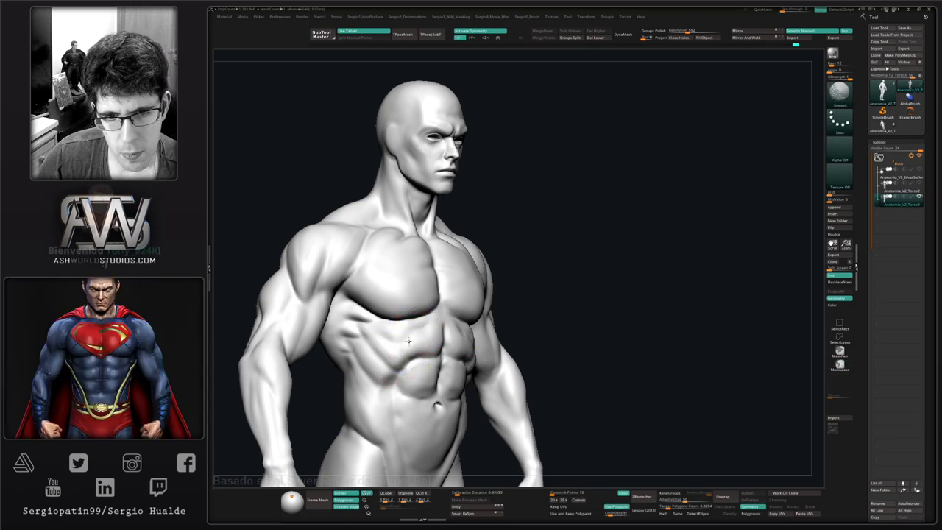
- Build up the front of the upper arm with the Clay brush and smooth it beside the chest
{"action": "right_click_drag", "start_coordinate": [425, 365], "coordinate": [495, 334]}
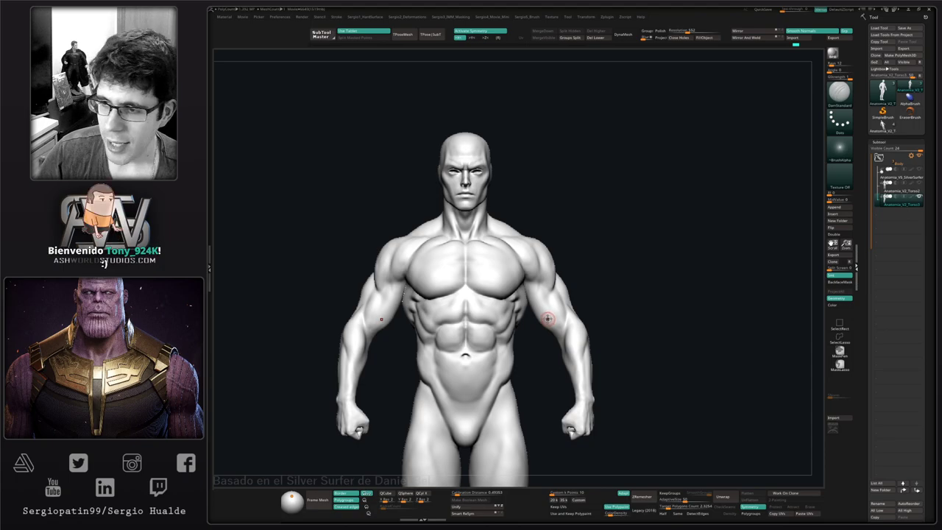
{"action": "left_click_drag", "start_coordinate": [650, 323], "coordinate": [594, 334]}
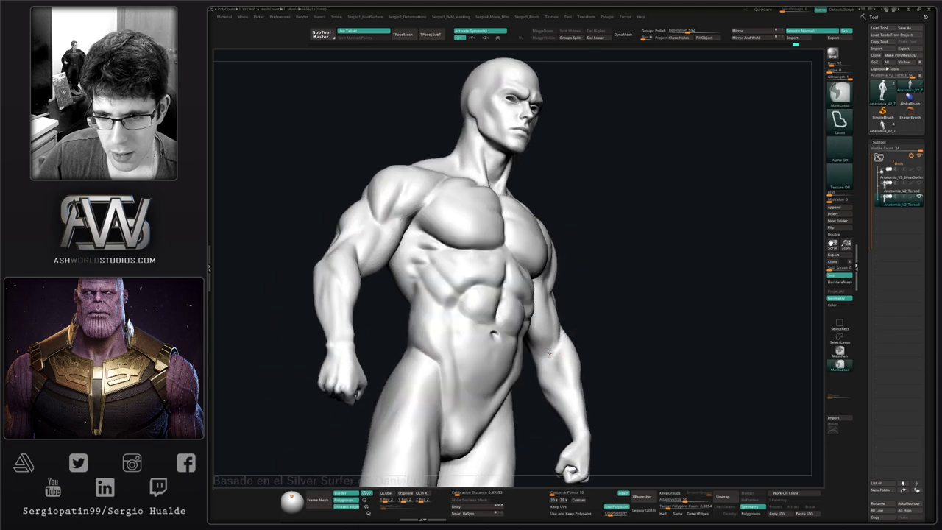
{"action": "mouse_move", "coordinate": [594, 334]}
{"action": "right_mouse_down", "text": "ctrl"}
{"action": "mouse_move", "coordinate": [548, 362]}
{"action": "mouse_move", "coordinate": [550, 401]}
{"action": "mouse_move", "coordinate": [551, 332]}
{"action": "mouse_move", "coordinate": [537, 326]}
{"action": "mouse_move", "coordinate": [562, 329]}
{"action": "mouse_move", "coordinate": [537, 364]}
{"action": "right_mouse_up", "text": "ctrl"}
{"action": "key", "text": "b"}
{"action": "key", "text": "c"}
{"action": "key", "text": "l"}
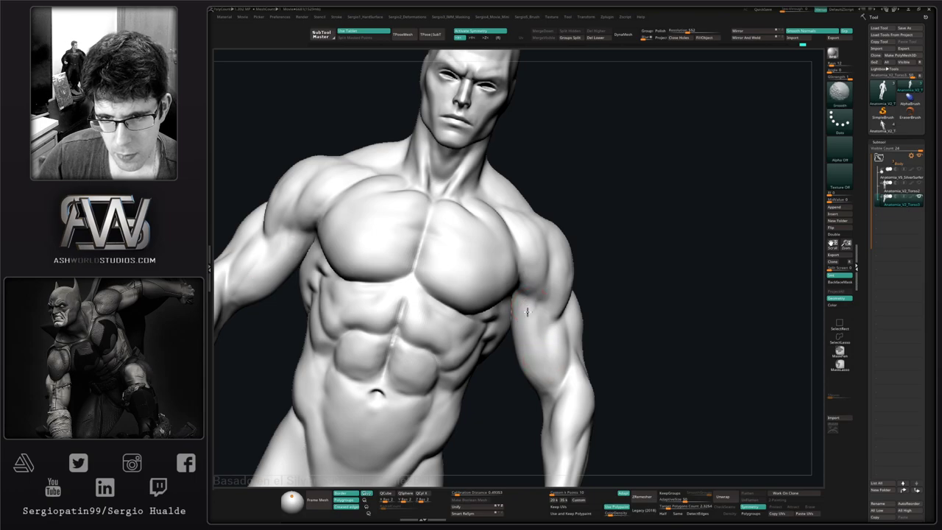
{"action": "mouse_move", "coordinate": [530, 365]}
{"action": "right_mouse_down", "text": "ctrl"}
{"action": "mouse_move", "coordinate": [549, 373]}
{"action": "mouse_move", "coordinate": [513, 390]}
{"action": "mouse_move", "coordinate": [532, 389]}
{"action": "mouse_move", "coordinate": [582, 322]}
{"action": "mouse_move", "coordinate": [508, 326]}
{"action": "mouse_move", "coordinate": [613, 346]}
{"action": "mouse_move", "coordinate": [545, 363]}
{"action": "right_mouse_up", "text": "ctrl"}
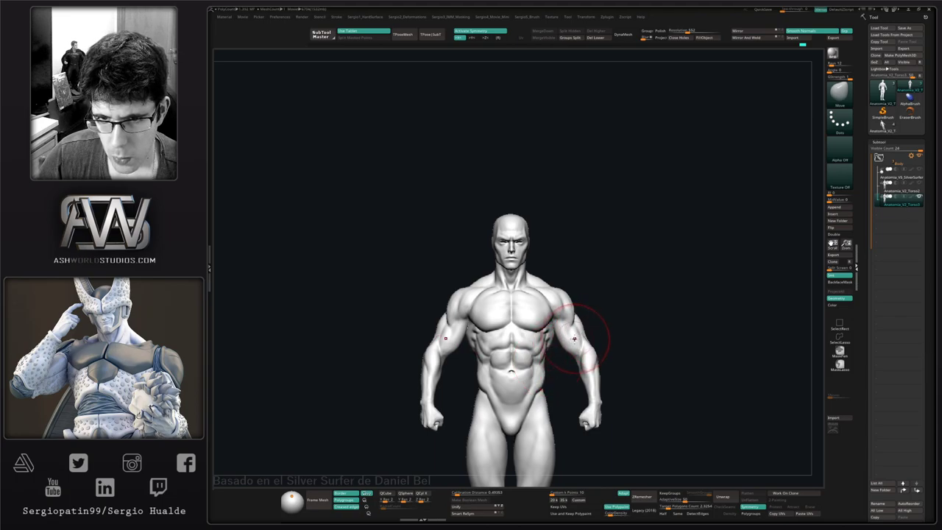
- Adjust the profile of the lips and nose with a smaller Move brush
{"action": "key", "text": "4"}
{"action": "right_click_drag", "start_coordinate": [638, 312], "coordinate": [591, 311]}
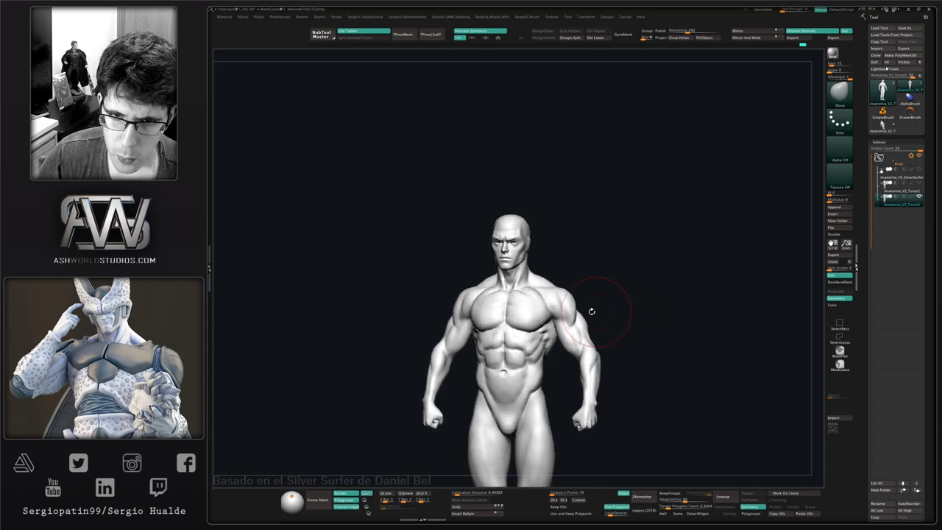
{"action": "right_click_drag", "start_coordinate": [508, 239], "coordinate": [546, 337], "text": "alt"}
{"action": "right_click_drag", "start_coordinate": [600, 326], "coordinate": [543, 314]}
{"action": "mouse_move", "coordinate": [533, 346]}
{"action": "right_mouse_down", "text": "ctrl"}
{"action": "mouse_move", "coordinate": [526, 412]}
{"action": "mouse_move", "coordinate": [521, 341]}
{"action": "mouse_move", "coordinate": [505, 347]}
{"action": "mouse_move", "coordinate": [514, 364]}
{"action": "right_mouse_up", "text": "ctrl"}
{"action": "key", "text": "s"}
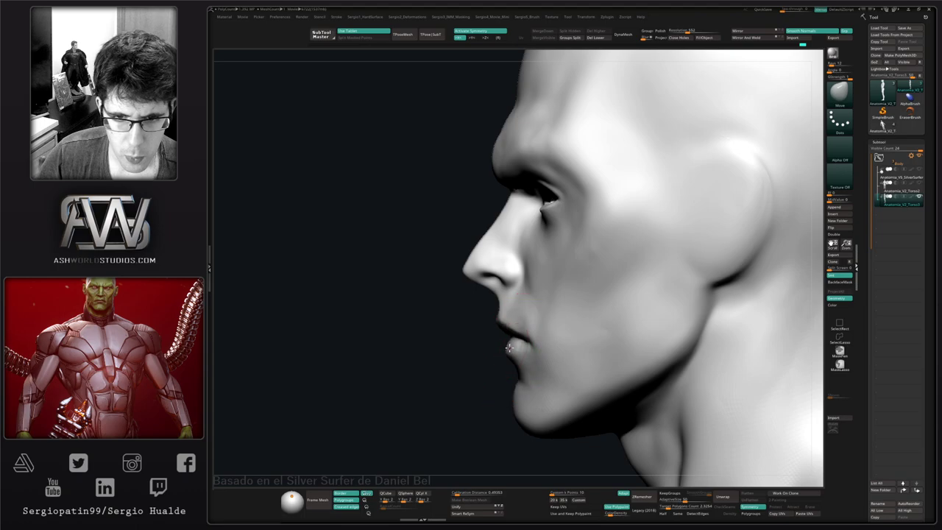
{"action": "mouse_move", "coordinate": [508, 342]}
{"action": "right_mouse_down"}
{"action": "mouse_move", "coordinate": [517, 354]}
{"action": "mouse_move", "coordinate": [516, 327]}
{"action": "mouse_move", "coordinate": [516, 351]}
{"action": "right_mouse_up"}
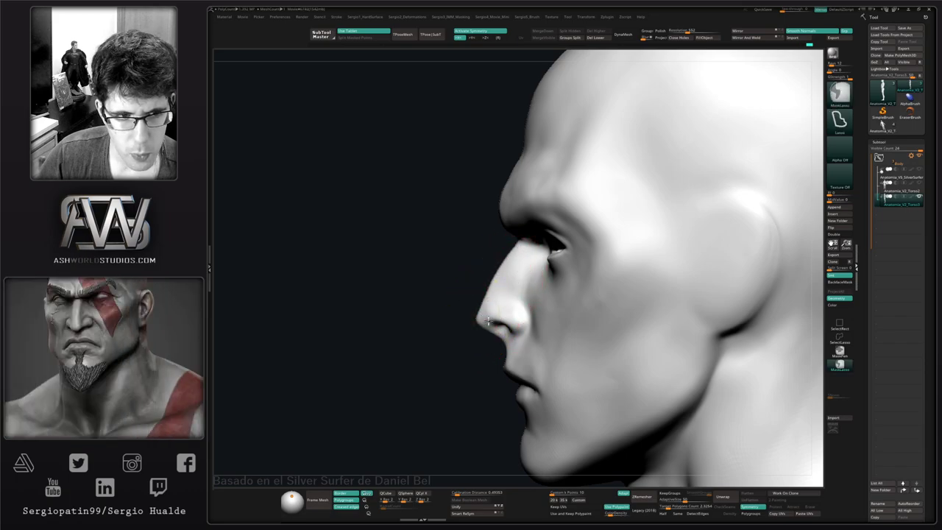
{"action": "right_click_drag", "start_coordinate": [478, 326], "coordinate": [493, 349], "text": "alt"}
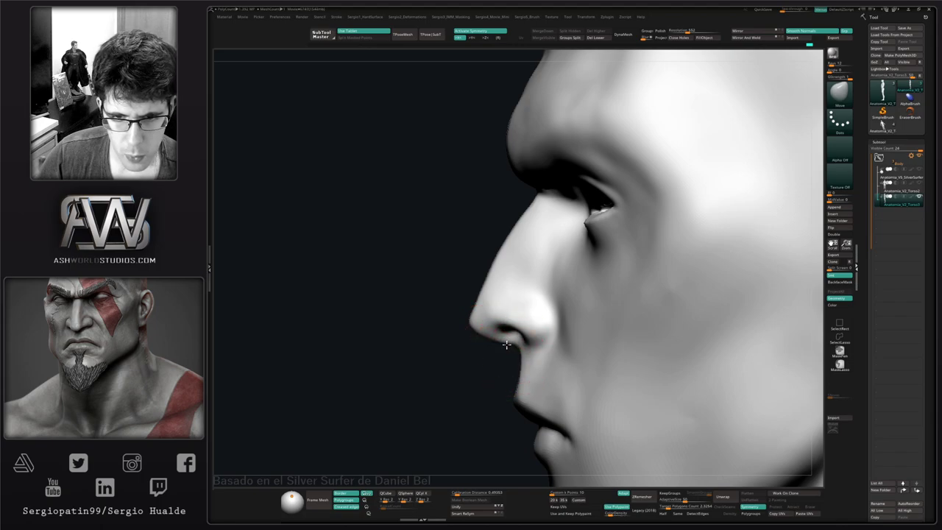
{"action": "right_click_drag", "start_coordinate": [463, 329], "coordinate": [489, 331]}
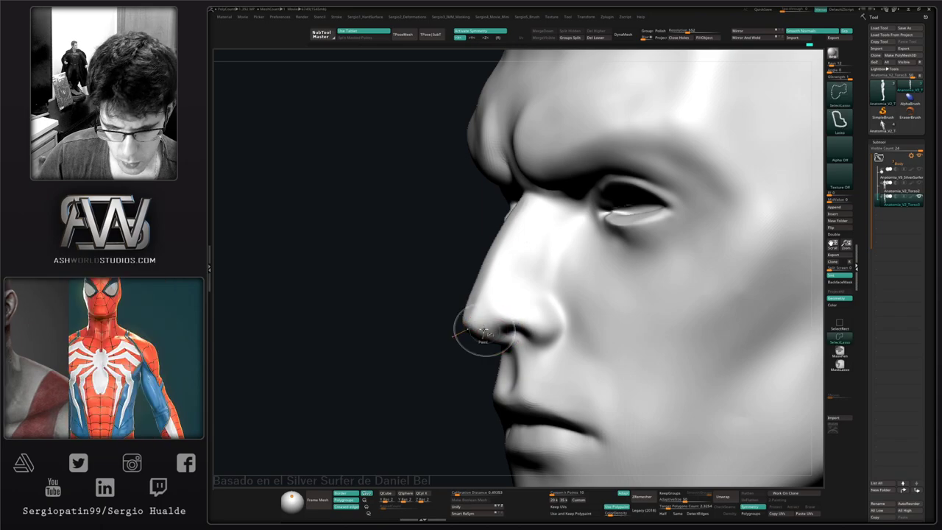
- Flatten the planes of the nose tip with TrimDynamic and shape the nostrils with the Standard brush
{"action": "key", "text": "ctrl+shift+t"}
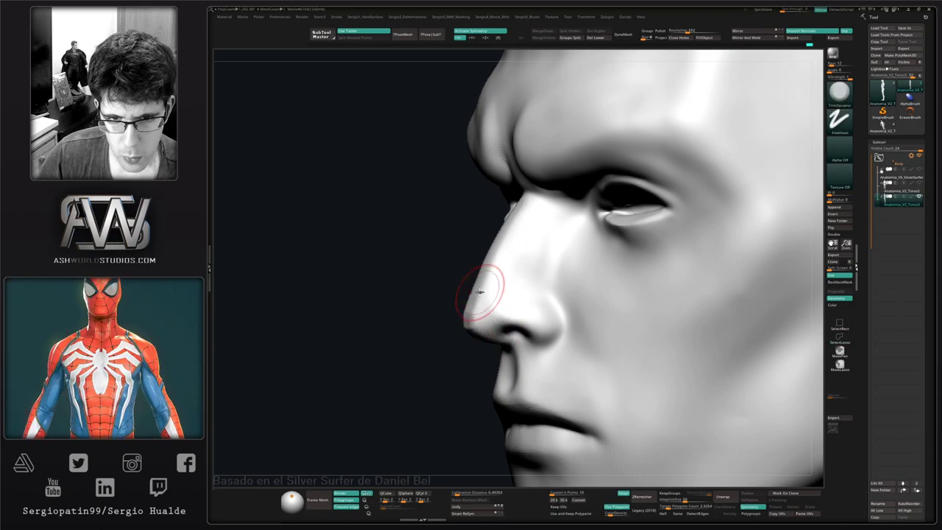
{"action": "key", "text": "shift"}
{"action": "mouse_move", "coordinate": [477, 333]}
{"action": "right_mouse_down"}
{"action": "mouse_move", "coordinate": [513, 328]}
{"action": "mouse_move", "coordinate": [538, 278]}
{"action": "mouse_move", "coordinate": [505, 326]}
{"action": "right_mouse_up"}
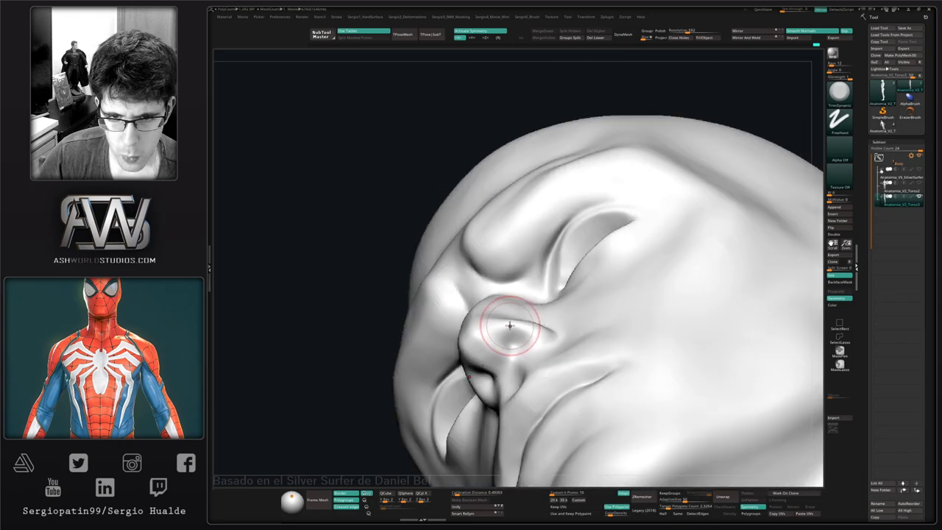
{"action": "key", "text": "ctrl+shift"}
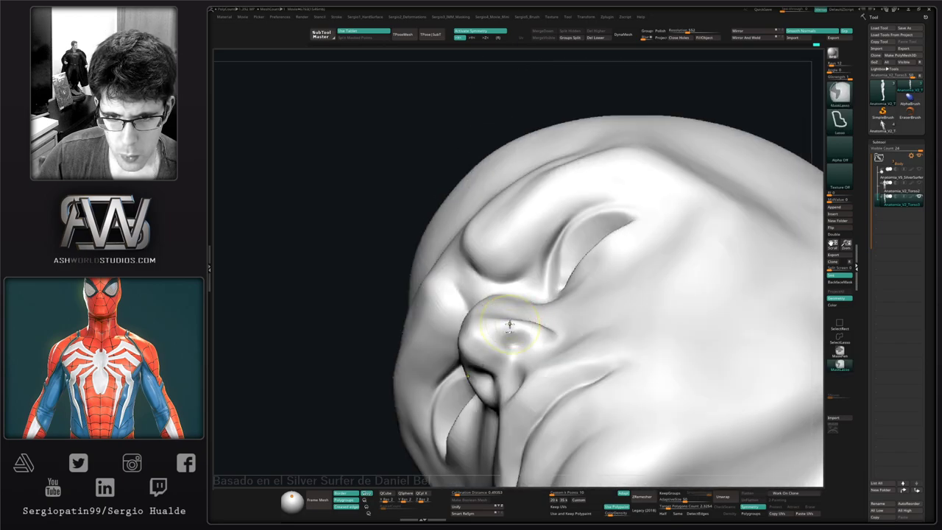
{"action": "mouse_move", "coordinate": [505, 326]}
{"action": "right_mouse_down"}
{"action": "mouse_move", "coordinate": [491, 314]}
{"action": "mouse_move", "coordinate": [518, 324]}
{"action": "mouse_move", "coordinate": [515, 343]}
{"action": "right_mouse_up"}
{"action": "key", "text": "shift"}
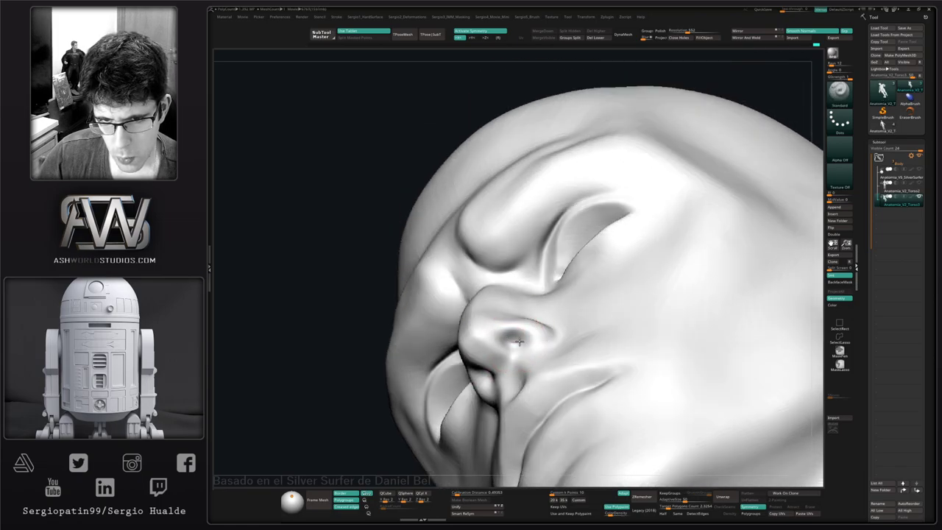
{"action": "mouse_move", "coordinate": [527, 343]}
{"action": "right_mouse_down"}
{"action": "mouse_move", "coordinate": [526, 353]}
{"action": "mouse_move", "coordinate": [539, 351]}
{"action": "right_mouse_up"}
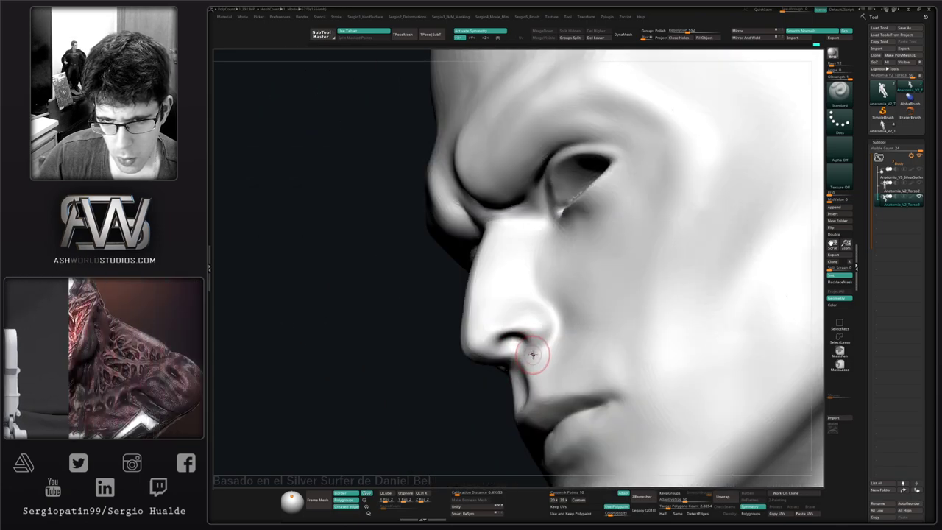
- Sharpen the crease beneath the nostril with a resized DamStandard brush and smooth the skin beside it
{"action": "key", "text": "b"}
{"action": "key", "text": "d"}
{"action": "key", "text": "s"}
{"action": "key", "text": "s"}
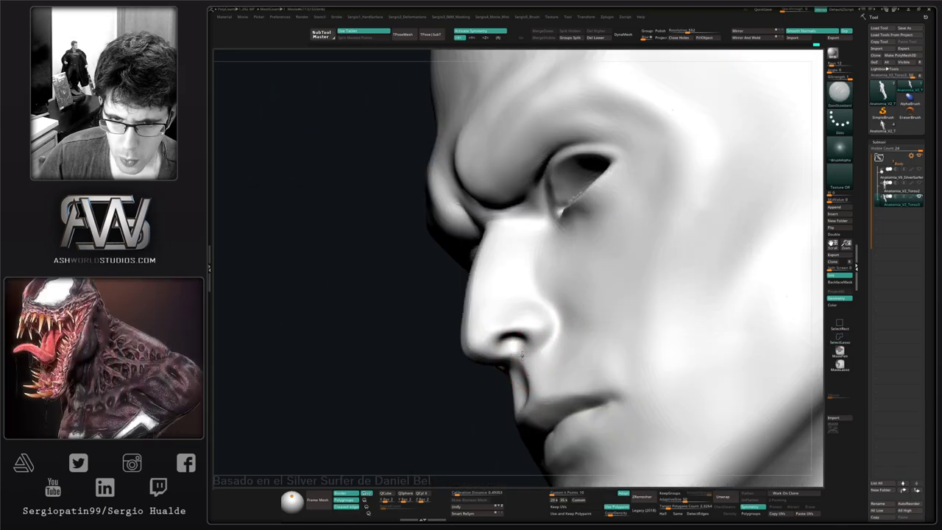
{"action": "key", "text": "shift"}
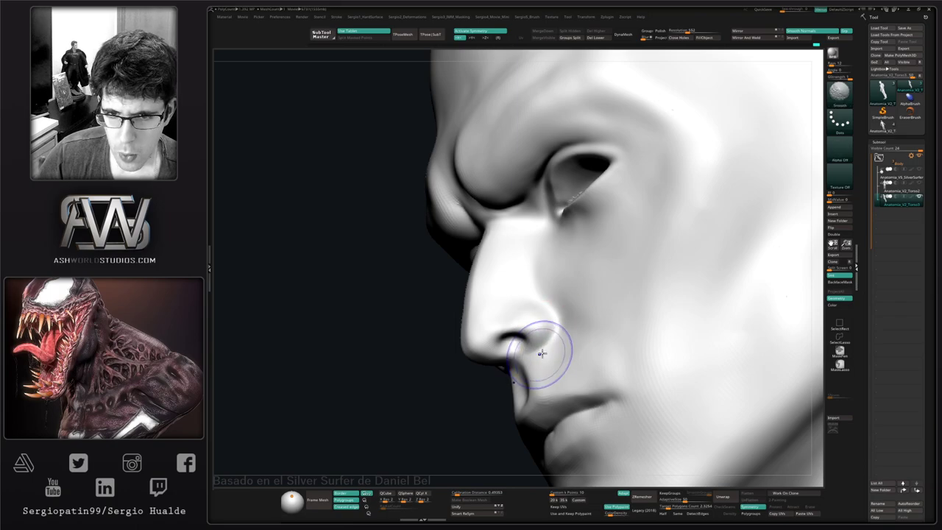
- Carve the crease around the nostril wing with DamStandard from the side view
{"action": "right_click_drag", "start_coordinate": [553, 330], "coordinate": [554, 285], "text": "ctrl"}
{"action": "mouse_move", "coordinate": [554, 286]}
{"action": "right_mouse_down"}
{"action": "mouse_move", "coordinate": [547, 352]}
{"action": "mouse_move", "coordinate": [542, 305]}
{"action": "mouse_move", "coordinate": [520, 300]}
{"action": "right_mouse_up"}
{"action": "right_click_drag", "start_coordinate": [513, 344], "coordinate": [573, 335]}
{"action": "right_click_drag", "start_coordinate": [572, 335], "coordinate": [541, 363], "text": "ctrl"}
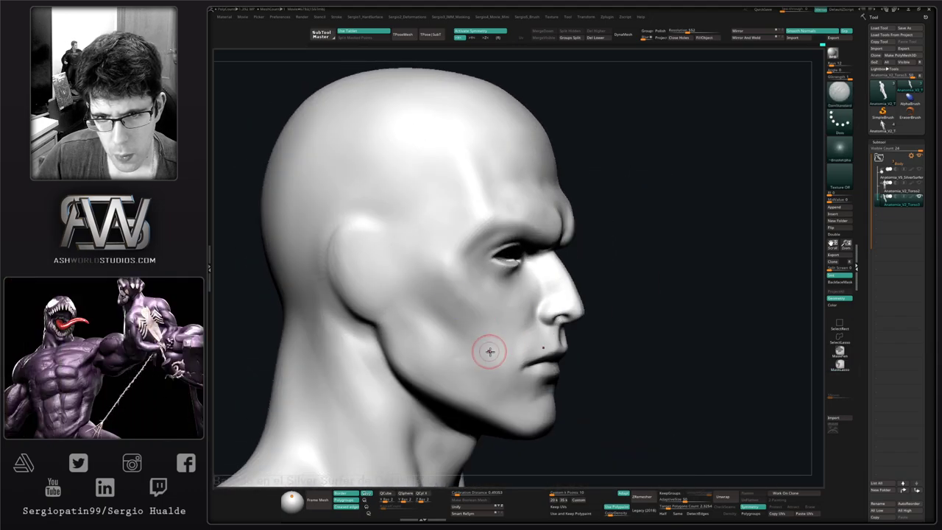
{"action": "right_click_drag", "start_coordinate": [488, 349], "coordinate": [520, 346]}
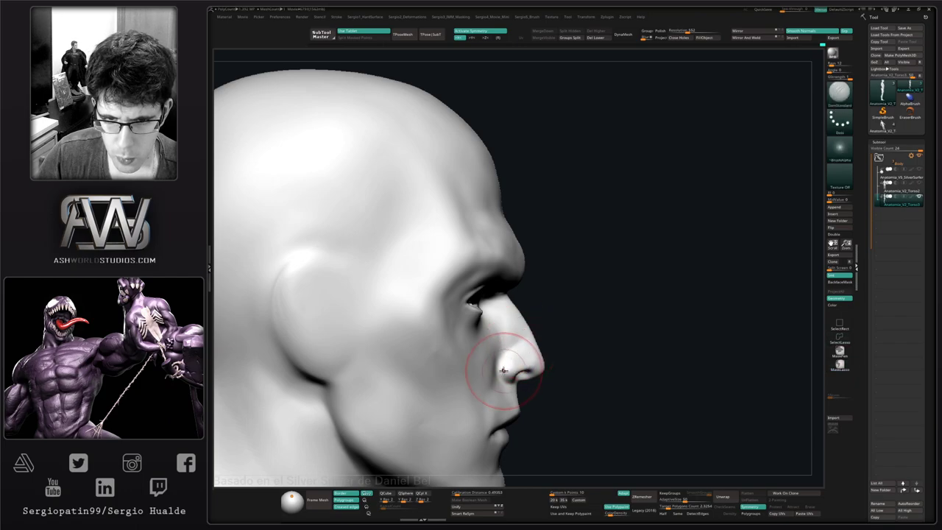
{"action": "left_click_drag", "start_coordinate": [503, 370], "coordinate": [522, 337]}
{"action": "mouse_move", "coordinate": [496, 370]}
{"action": "right_mouse_down"}
{"action": "mouse_move", "coordinate": [522, 333]}
{"action": "mouse_move", "coordinate": [508, 343]}
{"action": "mouse_move", "coordinate": [553, 361]}
{"action": "mouse_move", "coordinate": [595, 363]}
{"action": "right_mouse_up"}
- Touch up the side of the nose with the Clay brush
{"action": "key", "text": "2"}
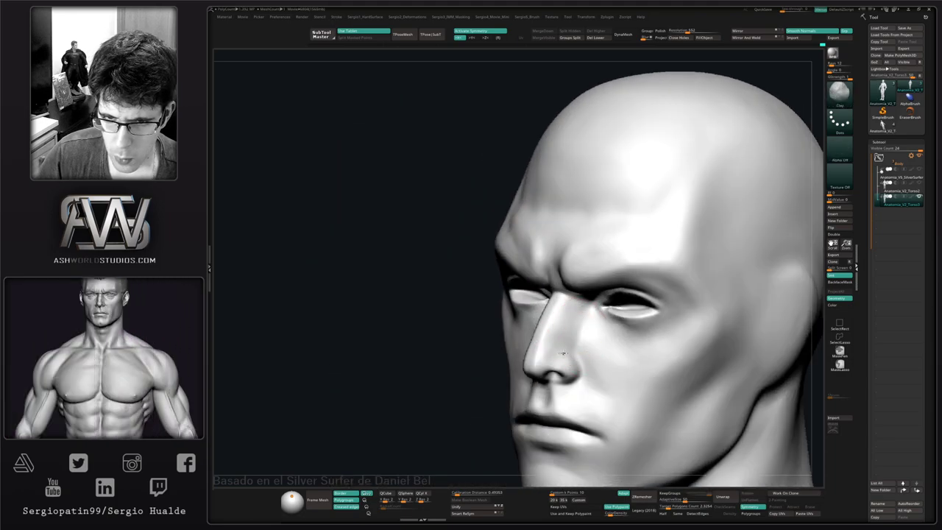
{"action": "mouse_move", "coordinate": [573, 320]}
{"action": "right_mouse_down"}
{"action": "mouse_move", "coordinate": [584, 331]}
{"action": "mouse_move", "coordinate": [563, 295]}
{"action": "right_mouse_up"}
{"action": "mouse_move", "coordinate": [564, 296]}
{"action": "right_mouse_down", "text": "alt"}
{"action": "mouse_move", "coordinate": [541, 328]}
{"action": "mouse_move", "coordinate": [554, 357]}
{"action": "mouse_move", "coordinate": [549, 330]}
{"action": "right_mouse_up", "text": "alt"}
{"action": "mouse_move", "coordinate": [549, 330]}
{"action": "right_mouse_down", "text": "shift"}
{"action": "mouse_move", "coordinate": [572, 335]}
{"action": "mouse_move", "coordinate": [565, 306]}
{"action": "right_mouse_up", "text": "shift"}
{"action": "right_click_drag", "start_coordinate": [566, 401], "coordinate": [552, 324], "text": "alt"}
{"action": "right_click_drag", "start_coordinate": [552, 324], "coordinate": [512, 342], "text": "shift"}
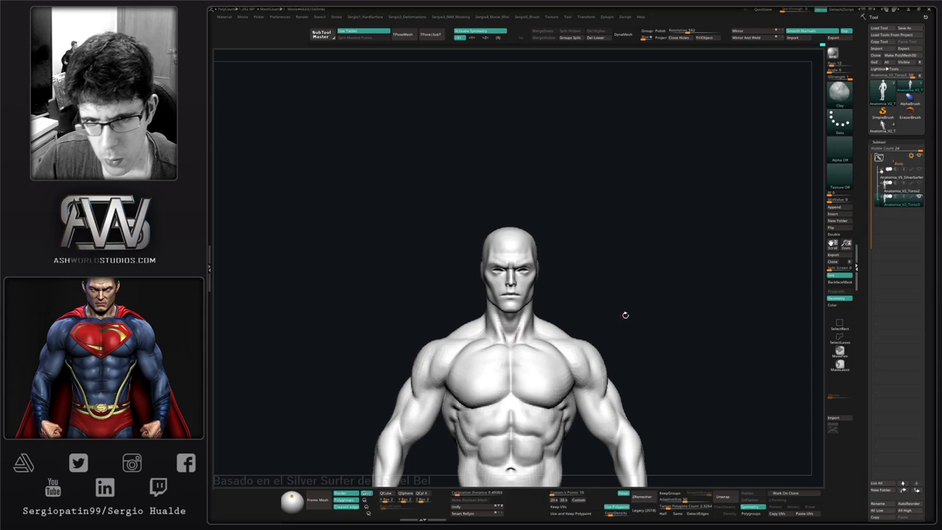
- Refine the neck muscles and the pit between the collarbones with the Clay brush
{"action": "mouse_move", "coordinate": [625, 315]}
{"action": "right_mouse_down"}
{"action": "mouse_move", "coordinate": [589, 324]}
{"action": "mouse_move", "coordinate": [613, 307]}
{"action": "right_mouse_up"}
{"action": "right_click_drag", "start_coordinate": [517, 297], "coordinate": [509, 332], "text": "alt"}
{"action": "mouse_move", "coordinate": [496, 343]}
{"action": "right_mouse_down", "text": "alt"}
{"action": "mouse_move", "coordinate": [502, 273]}
{"action": "mouse_move", "coordinate": [504, 390]}
{"action": "mouse_move", "coordinate": [505, 342]}
{"action": "right_mouse_up", "text": "alt"}
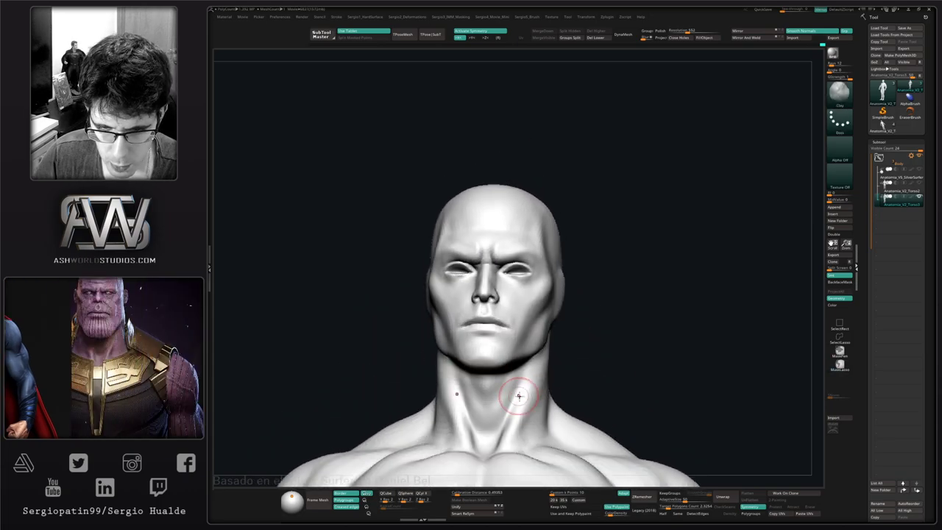
{"action": "mouse_move", "coordinate": [519, 393]}
{"action": "right_mouse_down"}
{"action": "mouse_move", "coordinate": [530, 405]}
{"action": "mouse_move", "coordinate": [523, 397]}
{"action": "right_mouse_up"}
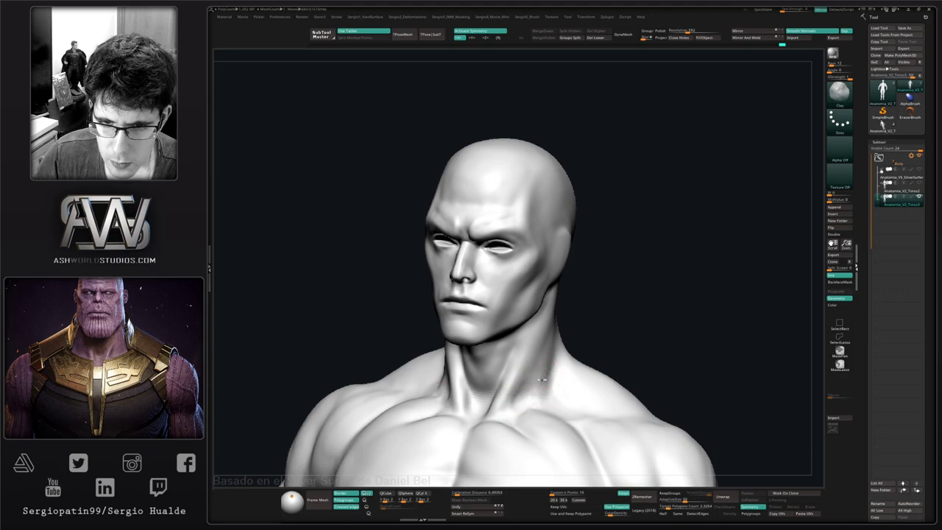
{"action": "right_click_drag", "start_coordinate": [530, 386], "coordinate": [505, 411], "text": "shift"}
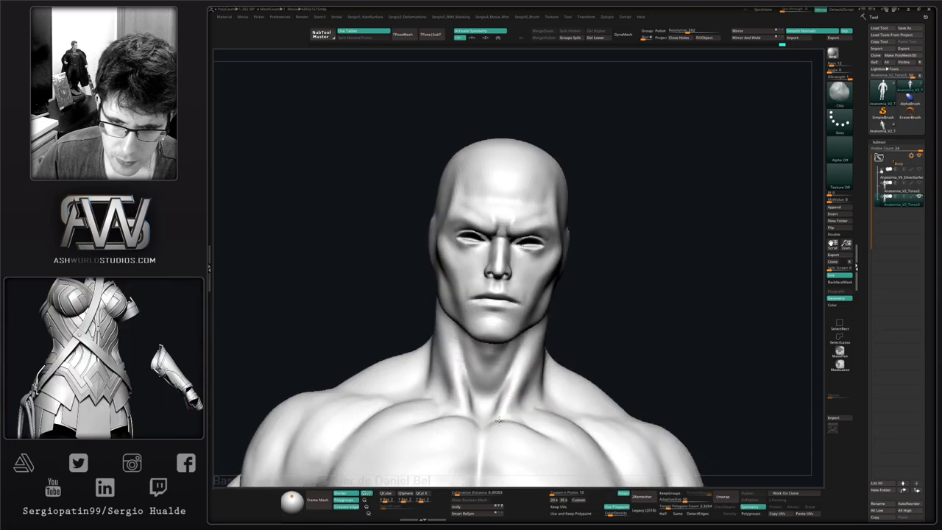
- Hide the legs with a lasso selection to isolate the upper body and arms
{"action": "mouse_move", "coordinate": [502, 409]}
{"action": "right_mouse_down"}
{"action": "mouse_move", "coordinate": [518, 412]}
{"action": "mouse_move", "coordinate": [515, 286]}
{"action": "right_mouse_up"}
{"action": "mouse_move", "coordinate": [515, 442]}
{"action": "right_mouse_down", "text": "alt"}
{"action": "mouse_move", "coordinate": [517, 335]}
{"action": "mouse_move", "coordinate": [526, 396]}
{"action": "mouse_move", "coordinate": [513, 280]}
{"action": "mouse_move", "coordinate": [511, 418]}
{"action": "mouse_move", "coordinate": [505, 258]}
{"action": "right_mouse_up", "text": "alt"}
{"action": "mouse_move", "coordinate": [543, 244]}
{"action": "left_mouse_down", "text": "ctrl+shift"}
{"action": "mouse_move", "coordinate": [526, 250]}
{"action": "mouse_move", "coordinate": [482, 328]}
{"action": "mouse_move", "coordinate": [547, 389]}
{"action": "mouse_move", "coordinate": [545, 310]}
{"action": "mouse_move", "coordinate": [524, 377]}
{"action": "left_mouse_up", "text": "ctrl+shift"}
{"action": "mouse_move", "coordinate": [508, 331]}
{"action": "right_mouse_down", "text": "alt"}
{"action": "mouse_move", "coordinate": [502, 391]}
{"action": "mouse_move", "coordinate": [538, 390]}
{"action": "right_mouse_up", "text": "alt"}
{"action": "mouse_move", "coordinate": [537, 390]}
{"action": "right_mouse_down", "text": "ctrl"}
{"action": "mouse_move", "coordinate": [552, 363]}
{"action": "mouse_move", "coordinate": [490, 357]}
{"action": "right_mouse_up", "text": "ctrl"}
{"action": "right_click_drag", "start_coordinate": [509, 320], "coordinate": [449, 372], "text": "ctrl"}
{"action": "right_click_drag", "start_coordinate": [449, 372], "coordinate": [527, 372]}
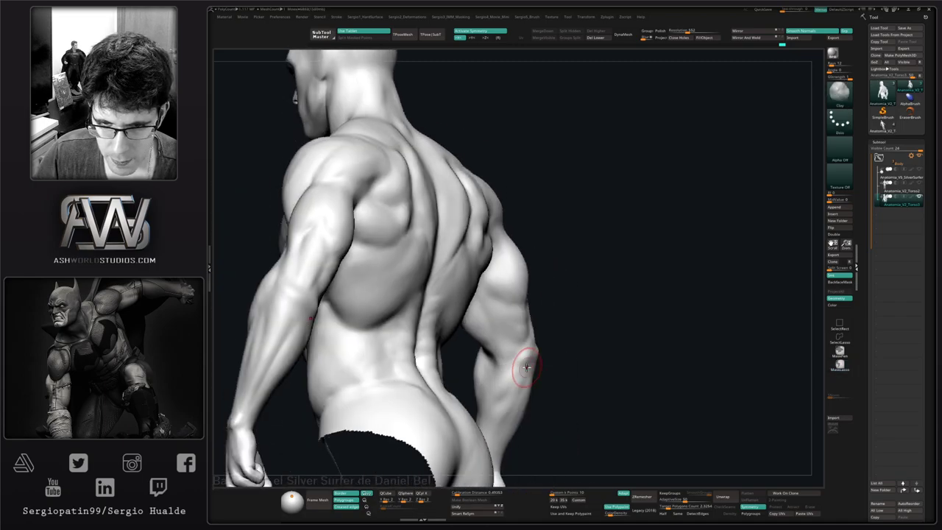
- Refine and smooth the back of the upper arm above the elbow with the Clay brush
{"action": "right_click_drag", "start_coordinate": [524, 357], "coordinate": [518, 360]}
{"action": "mouse_move", "coordinate": [519, 360]}
{"action": "left_mouse_down", "text": "shift"}
{"action": "mouse_move", "coordinate": [526, 368]}
{"action": "mouse_move", "coordinate": [503, 361]}
{"action": "left_mouse_up", "text": "shift"}
{"action": "mouse_move", "coordinate": [516, 356]}
{"action": "right_mouse_down"}
{"action": "mouse_move", "coordinate": [515, 375]}
{"action": "mouse_move", "coordinate": [578, 368]}
{"action": "mouse_move", "coordinate": [513, 361]}
{"action": "mouse_move", "coordinate": [552, 391]}
{"action": "mouse_move", "coordinate": [523, 339]}
{"action": "right_mouse_up"}
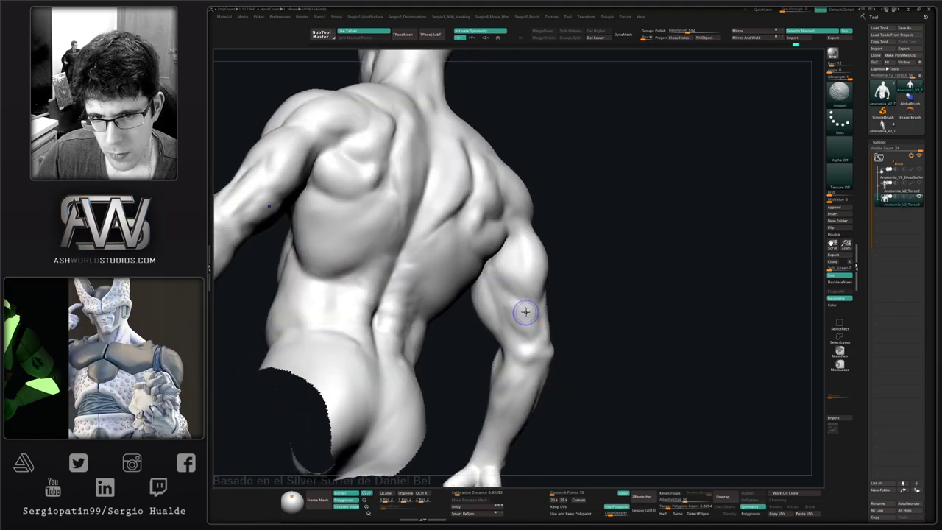
{"action": "mouse_move", "coordinate": [526, 311]}
{"action": "right_mouse_down"}
{"action": "mouse_move", "coordinate": [509, 335]}
{"action": "mouse_move", "coordinate": [512, 271]}
{"action": "right_mouse_up"}
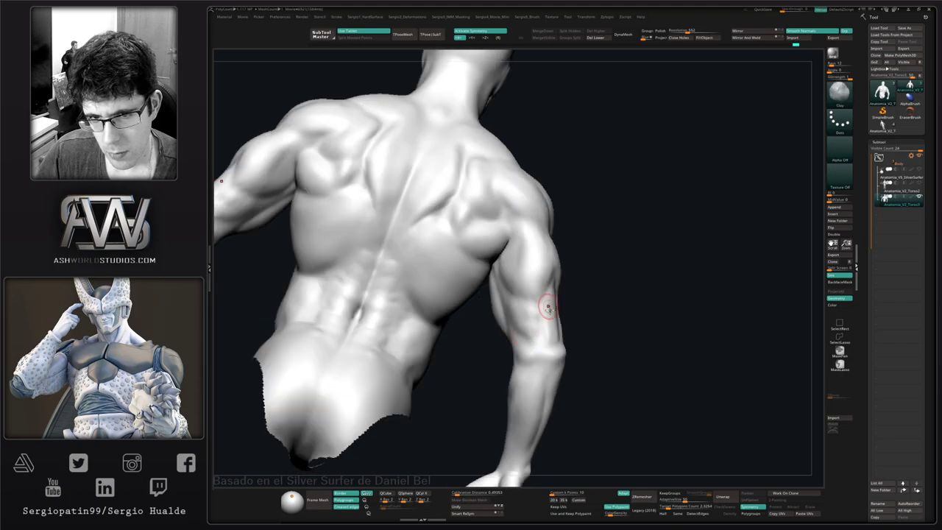
{"action": "mouse_move", "coordinate": [549, 310]}
{"action": "right_mouse_down"}
{"action": "mouse_move", "coordinate": [547, 355]}
{"action": "mouse_move", "coordinate": [511, 350]}
{"action": "mouse_move", "coordinate": [540, 343]}
{"action": "mouse_move", "coordinate": [549, 361]}
{"action": "mouse_move", "coordinate": [541, 332]}
{"action": "right_mouse_up"}
- Define the elbow and upper forearm with DamStandard and Clay, softening the transitions with Smooth
{"action": "key", "text": "ctrl+shift+d"}
{"action": "mouse_move", "coordinate": [534, 366]}
{"action": "right_mouse_down"}
{"action": "mouse_move", "coordinate": [552, 372]}
{"action": "mouse_move", "coordinate": [489, 324]}
{"action": "right_mouse_up"}
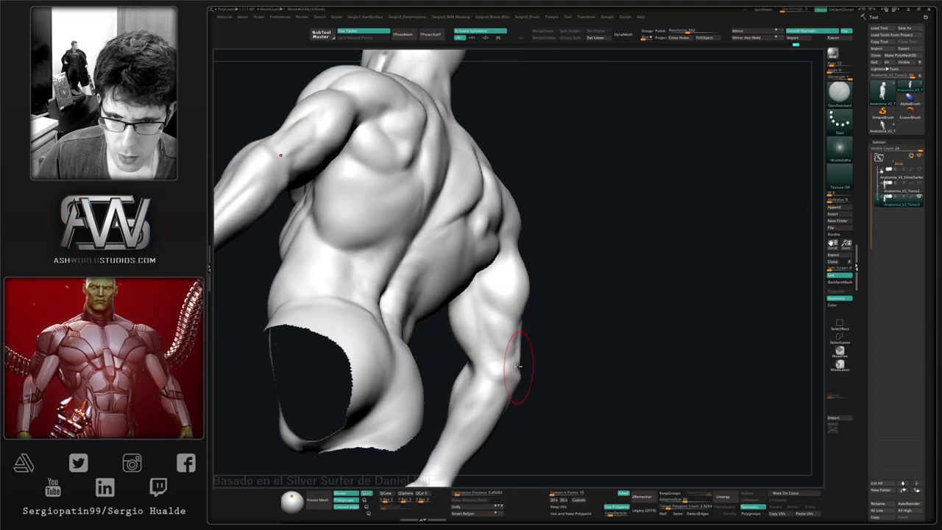
{"action": "key", "text": "1"}
{"action": "left_click_drag", "start_coordinate": [490, 356], "coordinate": [485, 371]}
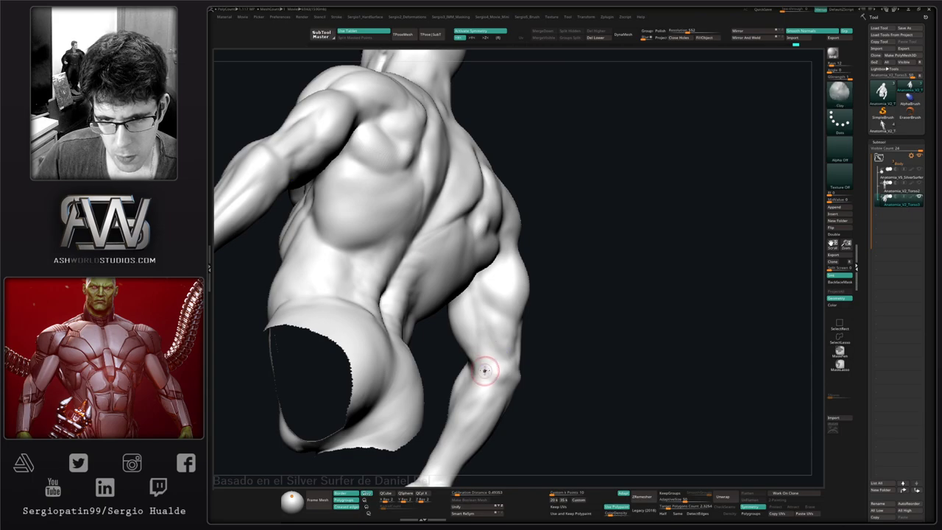
{"action": "key", "text": "shift"}
{"action": "mouse_move", "coordinate": [474, 367]}
{"action": "right_mouse_down"}
{"action": "mouse_move", "coordinate": [488, 406]}
{"action": "mouse_move", "coordinate": [677, 401]}
{"action": "mouse_move", "coordinate": [633, 328]}
{"action": "mouse_move", "coordinate": [505, 396]}
{"action": "mouse_move", "coordinate": [509, 373]}
{"action": "mouse_move", "coordinate": [490, 375]}
{"action": "mouse_move", "coordinate": [534, 391]}
{"action": "mouse_move", "coordinate": [484, 393]}
{"action": "right_mouse_up"}
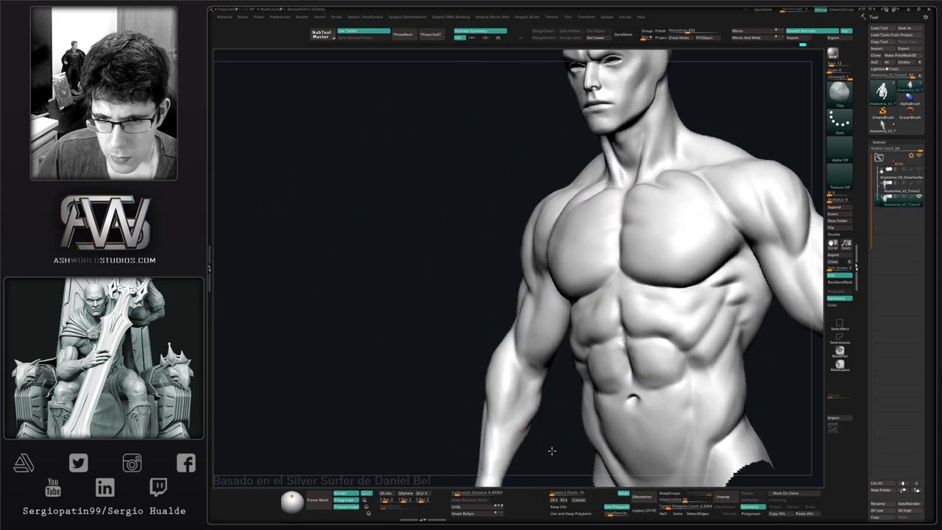
{"action": "key", "text": "shift"}
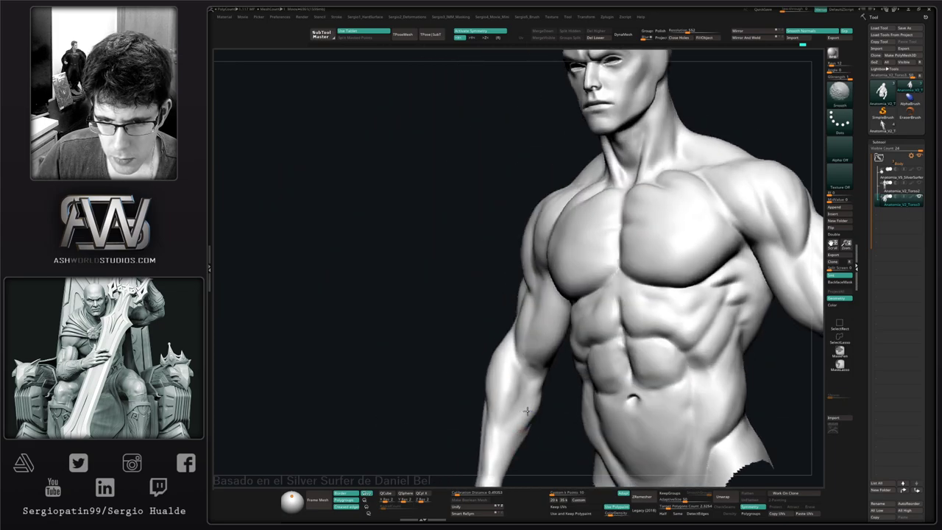
{"action": "mouse_move", "coordinate": [522, 431]}
{"action": "right_mouse_down", "text": "ctrl"}
{"action": "mouse_move", "coordinate": [518, 381]}
{"action": "mouse_move", "coordinate": [538, 429]}
{"action": "mouse_move", "coordinate": [530, 336]}
{"action": "right_mouse_up", "text": "ctrl"}
{"action": "right_click_drag", "start_coordinate": [543, 392], "coordinate": [543, 337], "text": "alt"}
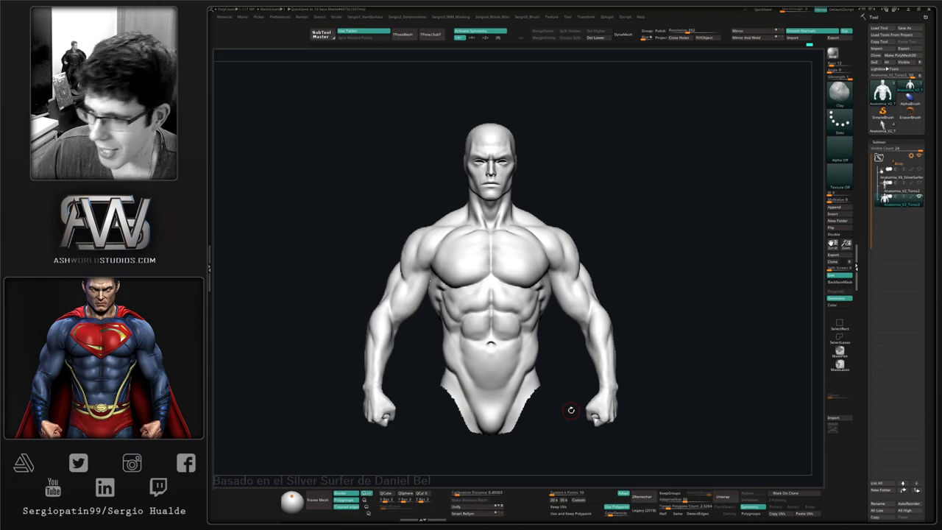
- Sculpt the muscles of the upper back between the shoulder blades with the Clay brush
{"action": "mouse_move", "coordinate": [633, 250]}
{"action": "left_mouse_down"}
{"action": "mouse_move", "coordinate": [576, 248]}
{"action": "mouse_move", "coordinate": [562, 310]}
{"action": "mouse_move", "coordinate": [581, 322]}
{"action": "mouse_move", "coordinate": [527, 317]}
{"action": "mouse_move", "coordinate": [515, 287]}
{"action": "mouse_move", "coordinate": [491, 356]}
{"action": "mouse_move", "coordinate": [545, 328]}
{"action": "mouse_move", "coordinate": [577, 337]}
{"action": "mouse_move", "coordinate": [526, 304]}
{"action": "left_mouse_up"}
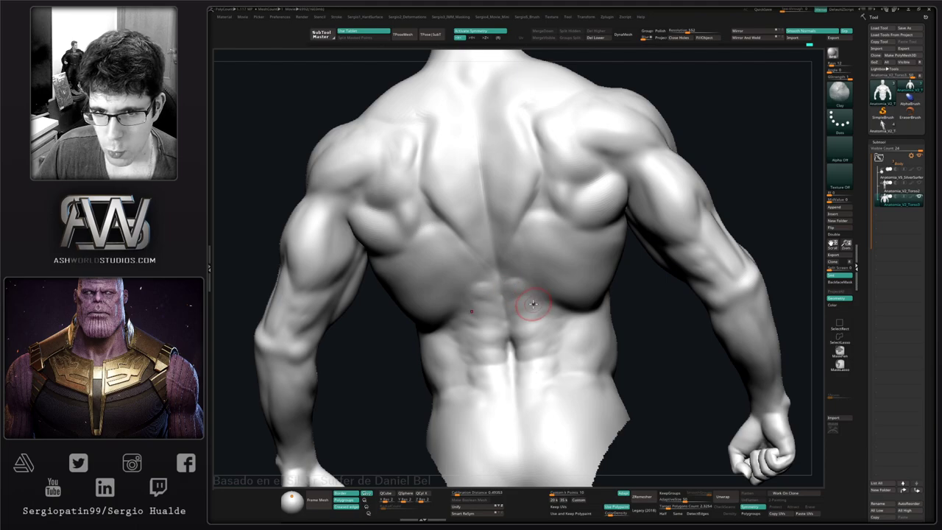
{"action": "mouse_move", "coordinate": [533, 304]}
{"action": "right_mouse_down", "text": "alt"}
{"action": "mouse_move", "coordinate": [533, 342]}
{"action": "mouse_move", "coordinate": [529, 318]}
{"action": "mouse_move", "coordinate": [533, 324]}
{"action": "right_mouse_up", "text": "alt"}
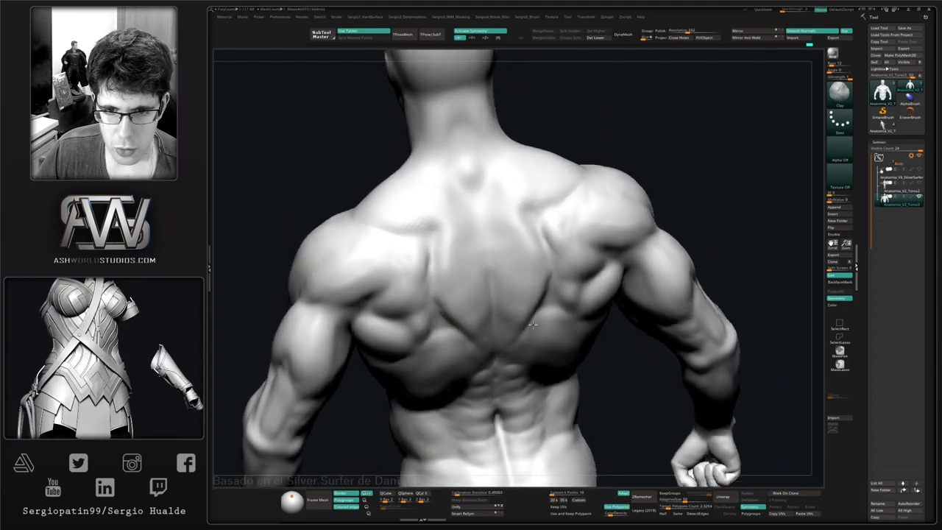
{"action": "left_click_drag", "start_coordinate": [533, 325], "coordinate": [504, 337]}
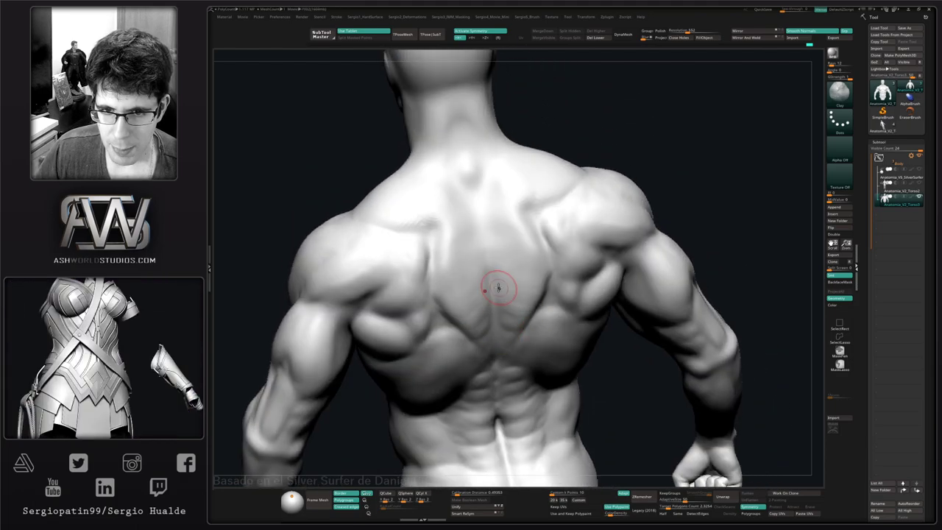
{"action": "left_click_drag", "start_coordinate": [498, 280], "coordinate": [507, 257]}
{"action": "key", "text": "ctrl"}
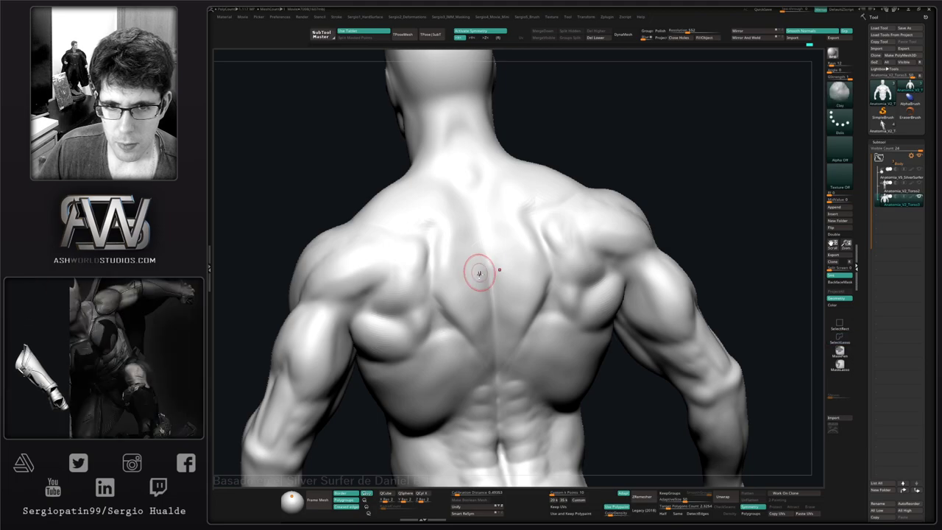
{"action": "left_click_drag", "start_coordinate": [479, 273], "coordinate": [444, 286]}
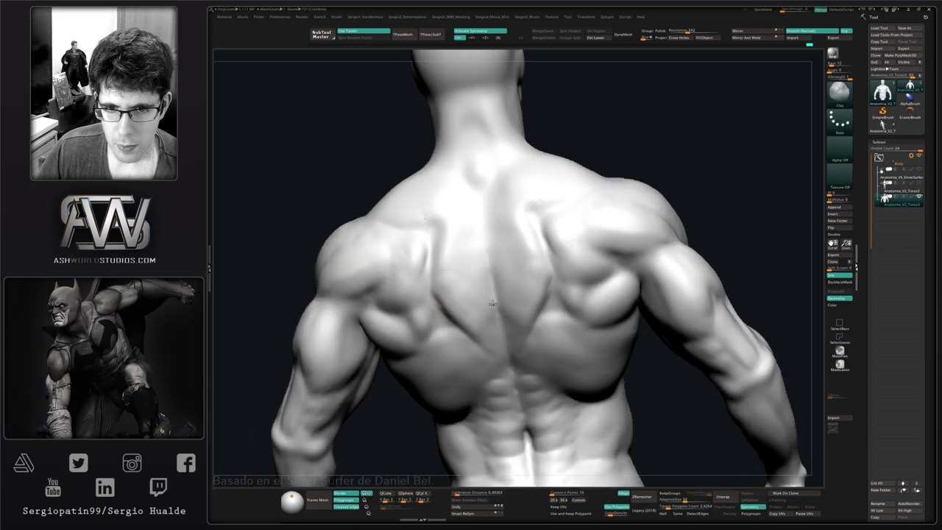
{"action": "right_click_drag", "start_coordinate": [549, 265], "coordinate": [515, 284]}
- Carve the spine's vertebral detail down the middle of the upper back with DamStandard and soften it
{"action": "key", "text": "ctrl+shift+d"}
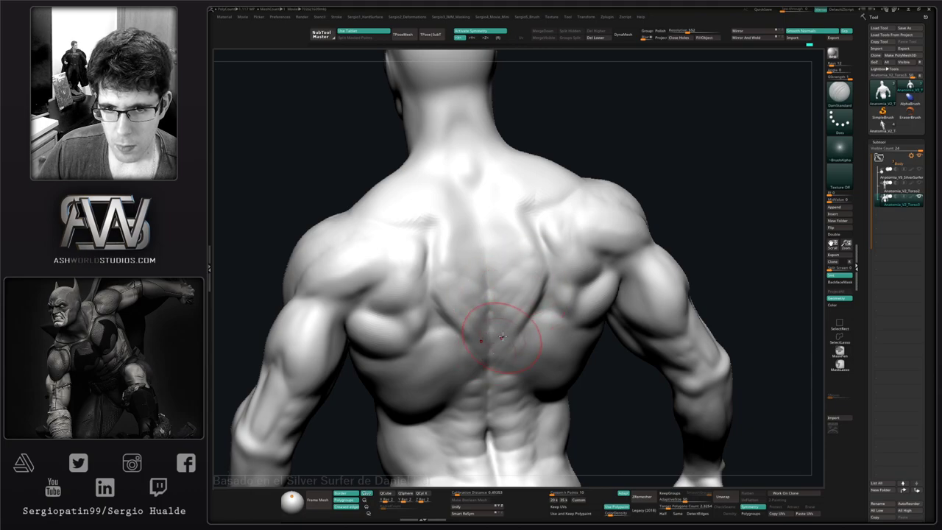
{"action": "key", "text": "s"}
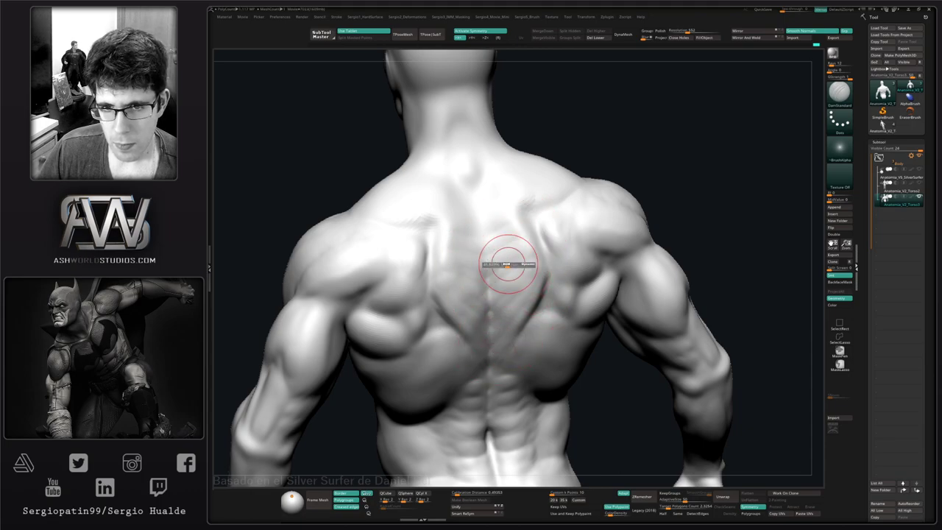
{"action": "key", "text": "shift"}
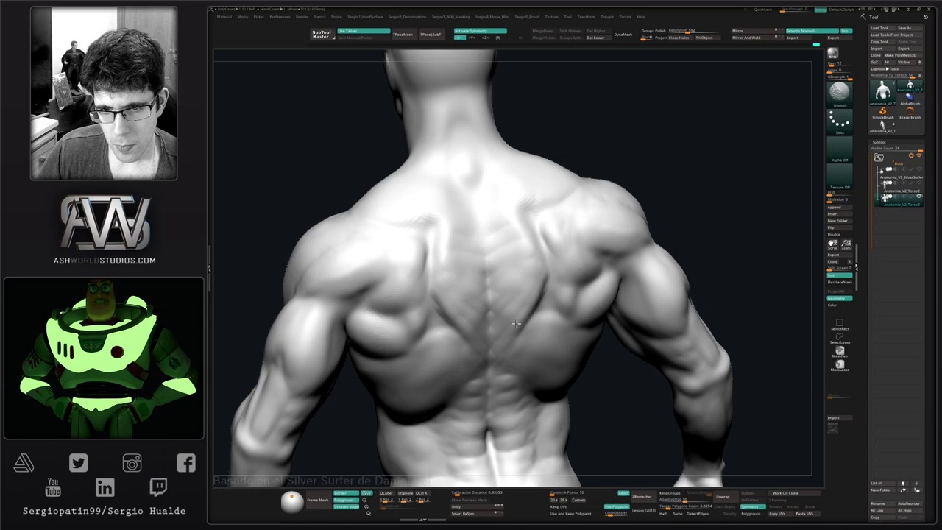
{"action": "mouse_move", "coordinate": [539, 247]}
{"action": "right_mouse_down"}
{"action": "mouse_move", "coordinate": [521, 251]}
{"action": "mouse_move", "coordinate": [509, 307]}
{"action": "right_mouse_up"}
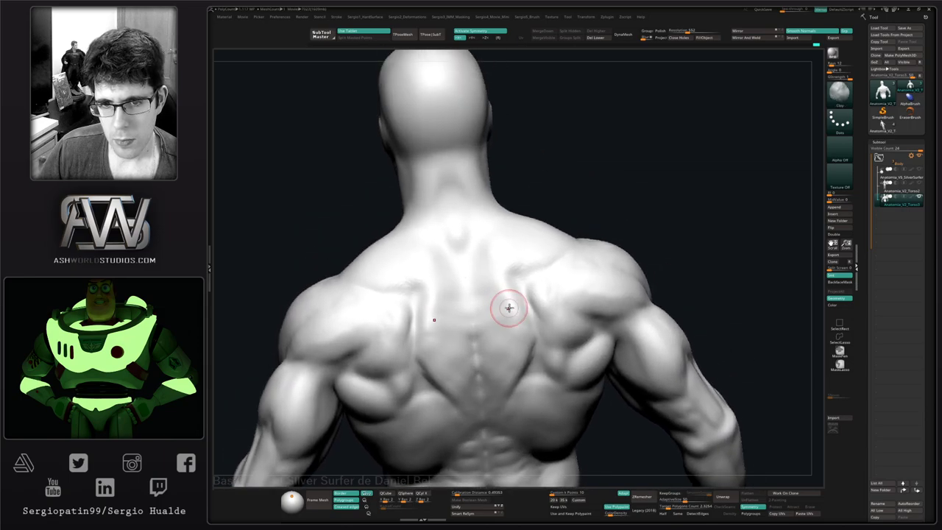
- Adjust the contour of the back of the upper arm from the side view with the Move brush
{"action": "mouse_move", "coordinate": [480, 254]}
{"action": "right_mouse_down"}
{"action": "mouse_move", "coordinate": [498, 284]}
{"action": "mouse_move", "coordinate": [515, 284]}
{"action": "mouse_move", "coordinate": [511, 316]}
{"action": "mouse_move", "coordinate": [495, 321]}
{"action": "mouse_move", "coordinate": [510, 336]}
{"action": "mouse_move", "coordinate": [501, 370]}
{"action": "right_mouse_up"}
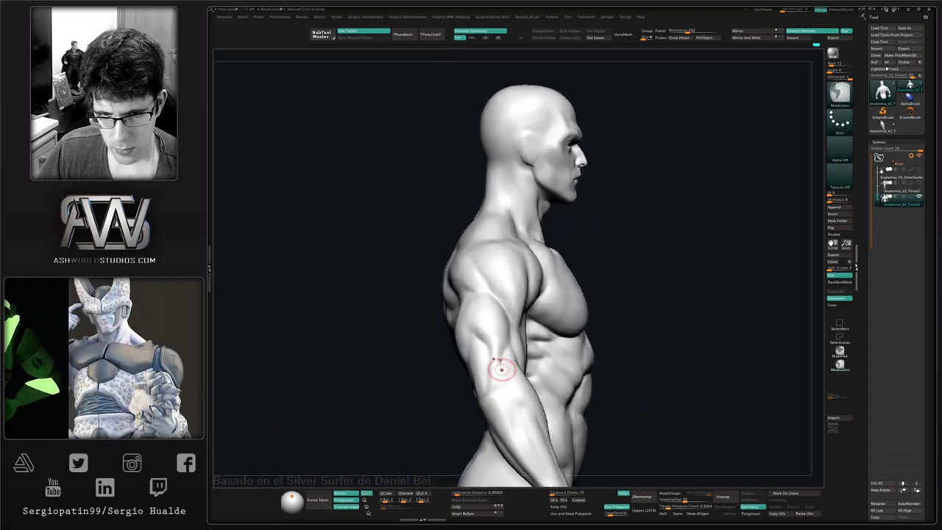
{"action": "left_click_drag", "start_coordinate": [489, 330], "coordinate": [486, 317]}
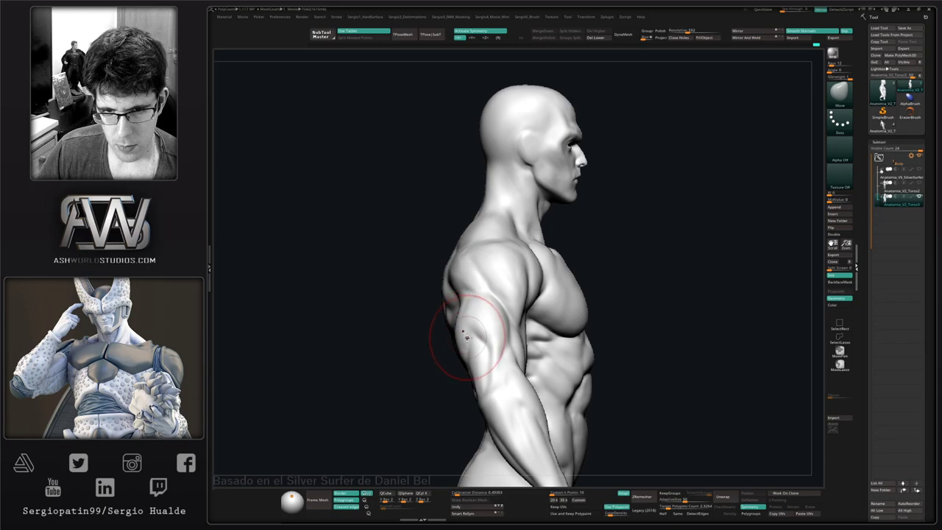
{"action": "mouse_move", "coordinate": [458, 339]}
{"action": "right_mouse_down"}
{"action": "mouse_move", "coordinate": [459, 358]}
{"action": "mouse_move", "coordinate": [485, 385]}
{"action": "mouse_move", "coordinate": [505, 381]}
{"action": "mouse_move", "coordinate": [477, 326]}
{"action": "mouse_move", "coordinate": [469, 332]}
{"action": "right_mouse_up"}
- Define the corners of the mouth with DamStandard and Clay, smoothing the surrounding skin
{"action": "mouse_move", "coordinate": [508, 287]}
{"action": "right_mouse_down", "text": "alt"}
{"action": "mouse_move", "coordinate": [427, 347]}
{"action": "mouse_move", "coordinate": [477, 303]}
{"action": "mouse_move", "coordinate": [469, 294]}
{"action": "mouse_move", "coordinate": [452, 301]}
{"action": "mouse_move", "coordinate": [507, 306]}
{"action": "right_mouse_up", "text": "alt"}
{"action": "mouse_move", "coordinate": [508, 307]}
{"action": "right_mouse_down", "text": "ctrl"}
{"action": "mouse_move", "coordinate": [484, 331]}
{"action": "mouse_move", "coordinate": [393, 303]}
{"action": "right_mouse_up", "text": "ctrl"}
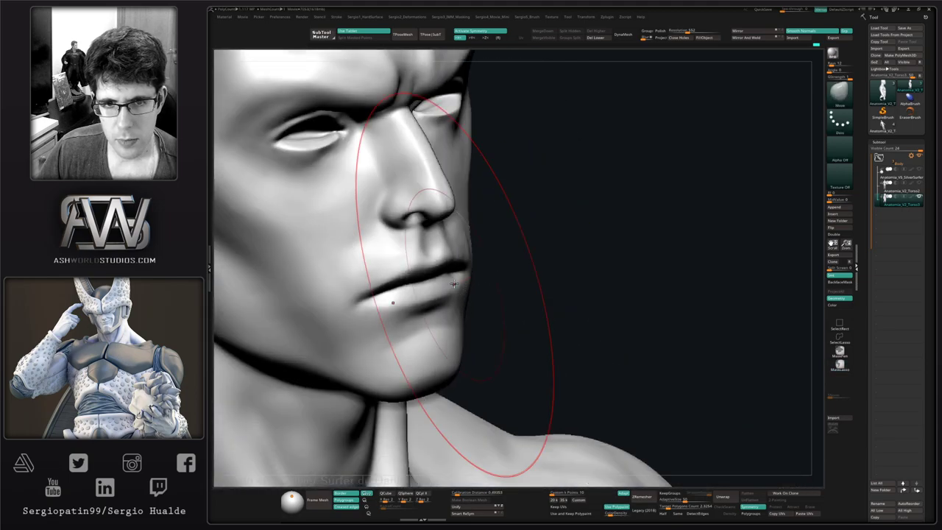
{"action": "key", "text": "b"}
{"action": "key", "text": "d"}
{"action": "key", "text": "s"}
{"action": "mouse_move", "coordinate": [449, 279]}
{"action": "right_mouse_down"}
{"action": "mouse_move", "coordinate": [467, 304]}
{"action": "mouse_move", "coordinate": [435, 374]}
{"action": "mouse_move", "coordinate": [427, 370]}
{"action": "right_mouse_up"}
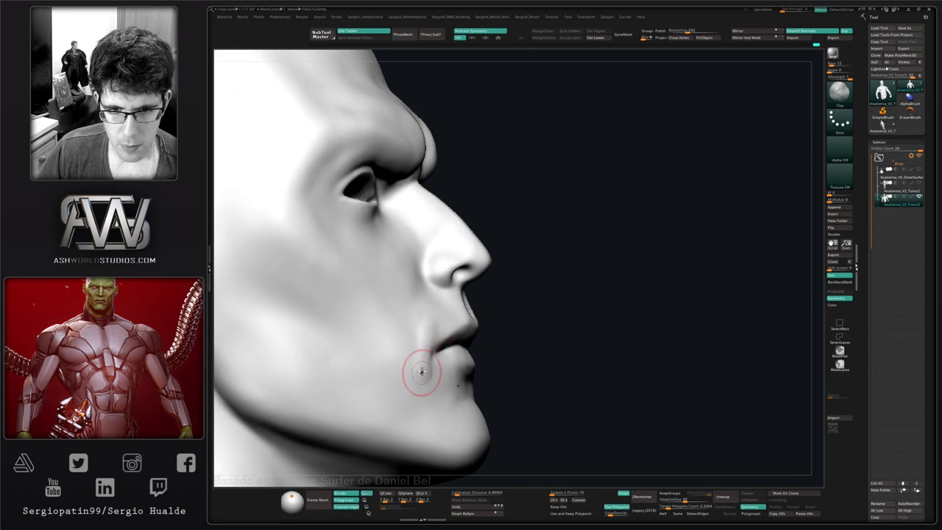
{"action": "key", "text": "shift"}
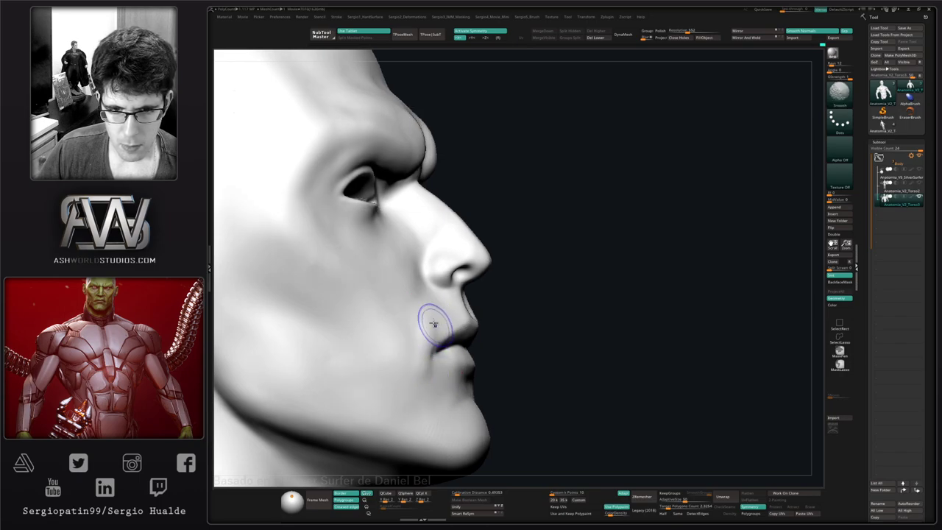
{"action": "mouse_move", "coordinate": [431, 380]}
{"action": "right_mouse_down", "text": "shift"}
{"action": "mouse_move", "coordinate": [420, 395]}
{"action": "mouse_move", "coordinate": [445, 306]}
{"action": "mouse_move", "coordinate": [463, 374]}
{"action": "mouse_move", "coordinate": [595, 377]}
{"action": "right_mouse_up", "text": "shift"}
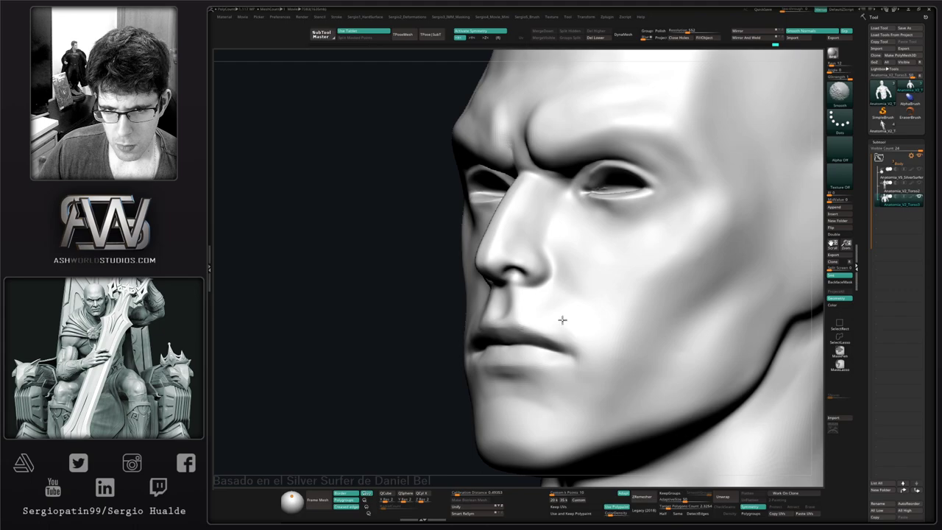
{"action": "mouse_move", "coordinate": [561, 320]}
{"action": "right_mouse_down"}
{"action": "mouse_move", "coordinate": [595, 331]}
{"action": "mouse_move", "coordinate": [466, 316]}
{"action": "mouse_move", "coordinate": [513, 335]}
{"action": "mouse_move", "coordinate": [451, 330]}
{"action": "right_mouse_up"}
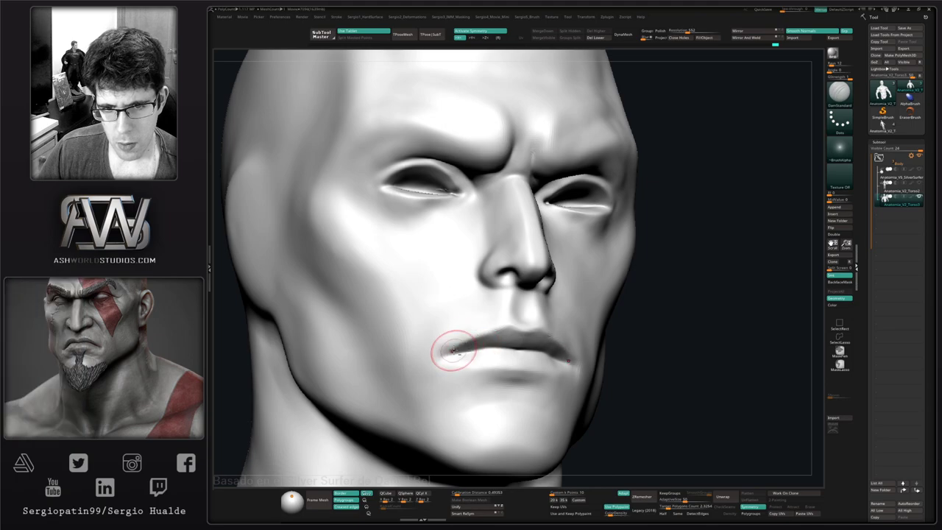
{"action": "mouse_move", "coordinate": [452, 351]}
{"action": "right_mouse_down", "text": "shift"}
{"action": "mouse_move", "coordinate": [518, 368]}
{"action": "mouse_move", "coordinate": [523, 360]}
{"action": "right_mouse_up", "text": "shift"}
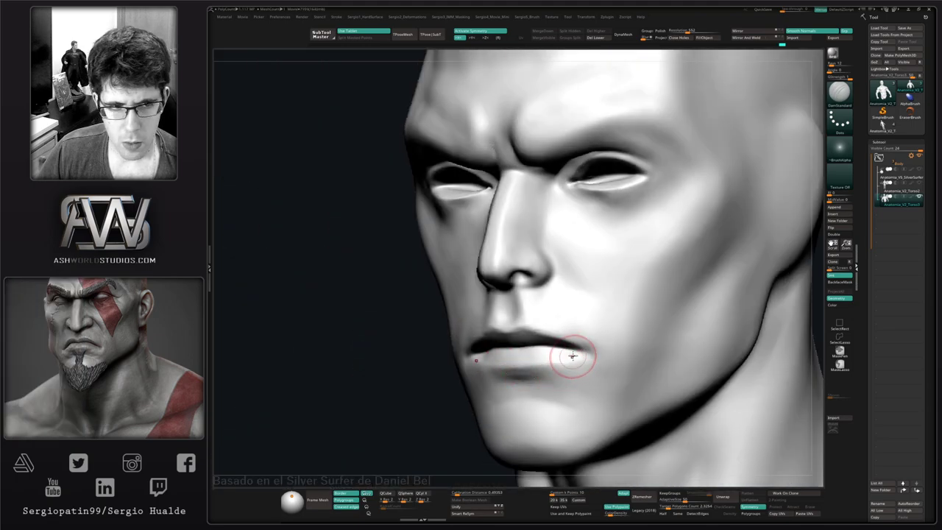
- Reshape the lips and mouth line with the Move brush from the profile and front views
{"action": "right_click_drag", "start_coordinate": [572, 355], "coordinate": [527, 329]}
{"action": "mouse_move", "coordinate": [527, 330]}
{"action": "right_mouse_down"}
{"action": "mouse_move", "coordinate": [578, 342]}
{"action": "mouse_move", "coordinate": [557, 321]}
{"action": "mouse_move", "coordinate": [542, 378]}
{"action": "mouse_move", "coordinate": [522, 346]}
{"action": "right_mouse_up"}
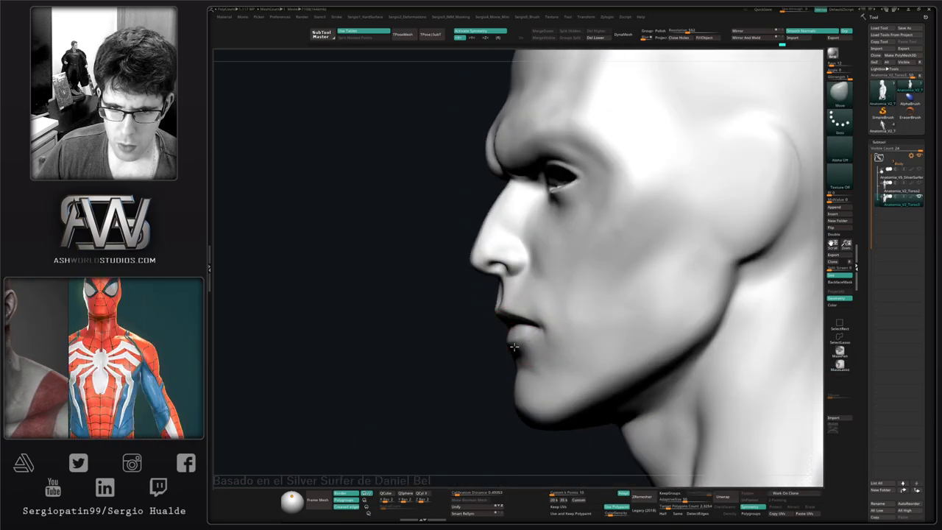
{"action": "right_click_drag", "start_coordinate": [525, 362], "coordinate": [514, 333]}
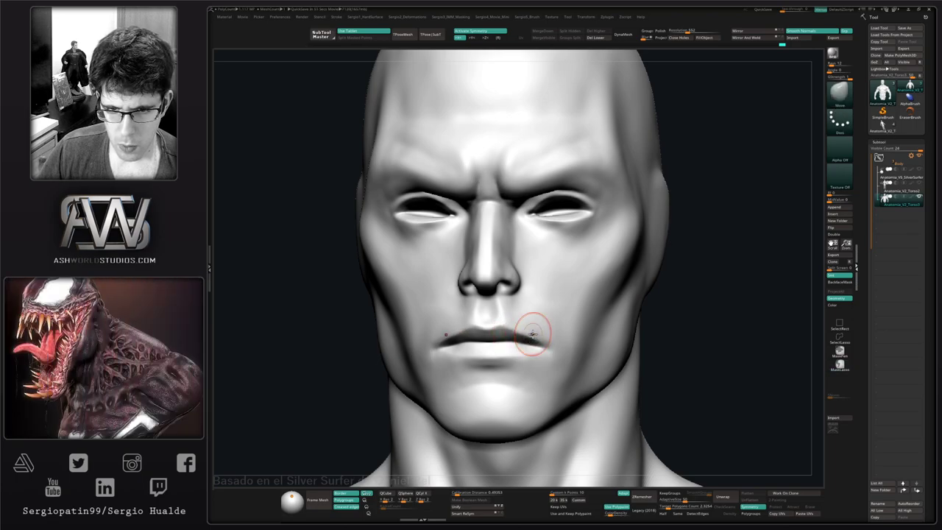
{"action": "right_click_drag", "start_coordinate": [530, 336], "coordinate": [522, 303], "text": "ctrl"}
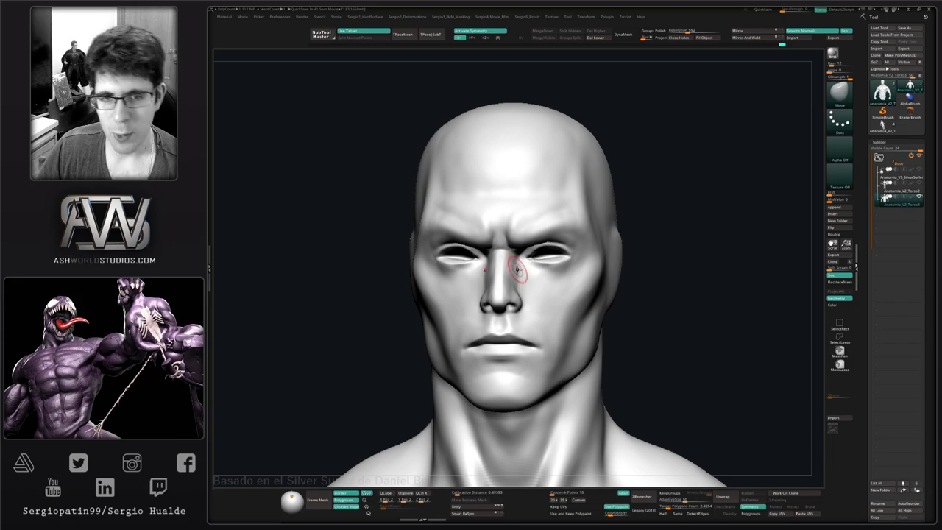
{"action": "right_click_drag", "start_coordinate": [508, 294], "coordinate": [511, 290]}
- Refine the temple and side of the head with the Standard brush and smooth the surface
{"action": "right_click_drag", "start_coordinate": [448, 252], "coordinate": [501, 298], "text": "ctrl"}
{"action": "mouse_move", "coordinate": [501, 298]}
{"action": "right_mouse_down"}
{"action": "mouse_move", "coordinate": [482, 318]}
{"action": "mouse_move", "coordinate": [471, 312]}
{"action": "right_mouse_up"}
{"action": "right_click_drag", "start_coordinate": [471, 313], "coordinate": [500, 272], "text": "ctrl"}
{"action": "key", "text": "b"}
{"action": "key", "text": "s"}
{"action": "key", "text": "t"}
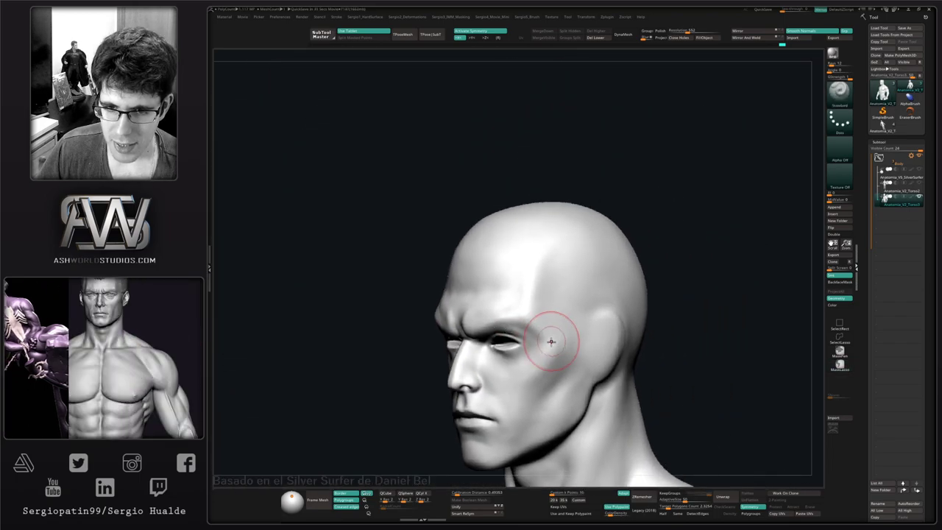
{"action": "mouse_move", "coordinate": [551, 341]}
{"action": "right_mouse_down"}
{"action": "mouse_move", "coordinate": [615, 332]}
{"action": "mouse_move", "coordinate": [551, 326]}
{"action": "right_mouse_up"}
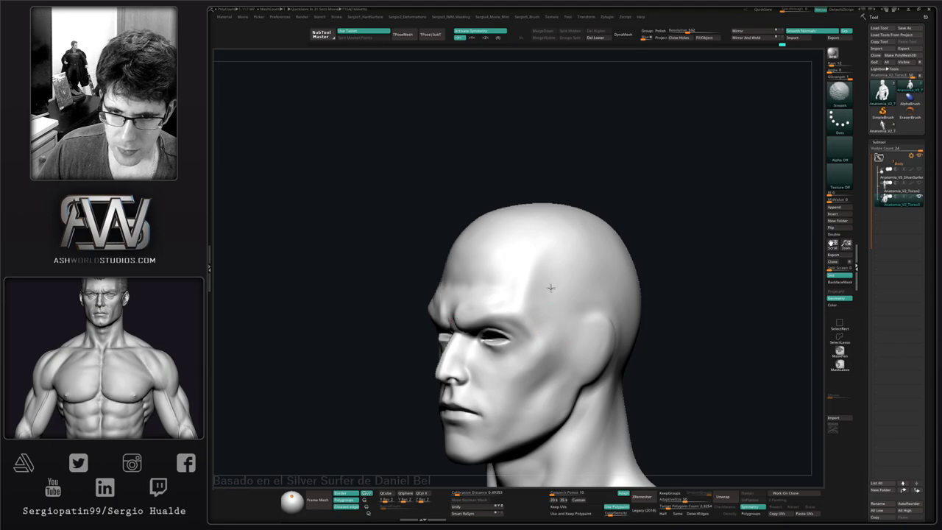
{"action": "right_click_drag", "start_coordinate": [617, 296], "coordinate": [591, 319]}
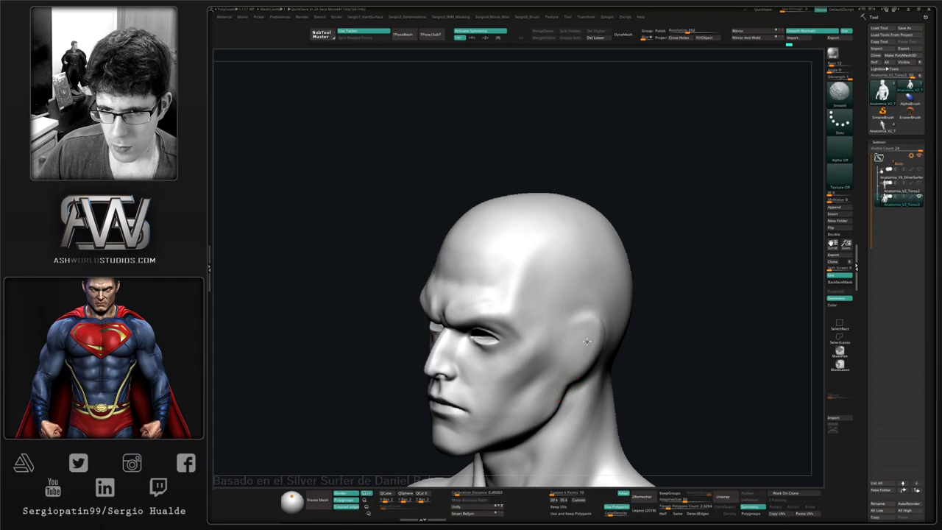
- Adjust the outline of the ear area and rear jaw with the Move brush and smooth the jaw edge
{"action": "mouse_move", "coordinate": [565, 360]}
{"action": "right_mouse_down"}
{"action": "mouse_move", "coordinate": [594, 330]}
{"action": "mouse_move", "coordinate": [599, 370]}
{"action": "mouse_move", "coordinate": [585, 372]}
{"action": "right_mouse_up"}
{"action": "key", "text": "b"}
{"action": "key", "text": "m"}
{"action": "key", "text": "v"}
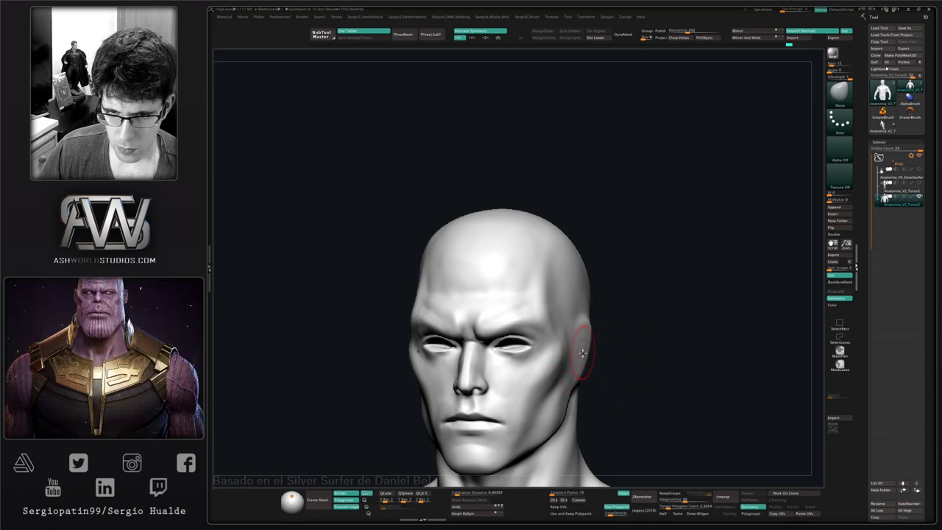
{"action": "mouse_move", "coordinate": [578, 374]}
{"action": "right_mouse_down"}
{"action": "mouse_move", "coordinate": [588, 375]}
{"action": "mouse_move", "coordinate": [596, 341]}
{"action": "mouse_move", "coordinate": [583, 335]}
{"action": "mouse_move", "coordinate": [587, 362]}
{"action": "mouse_move", "coordinate": [554, 389]}
{"action": "right_mouse_up"}
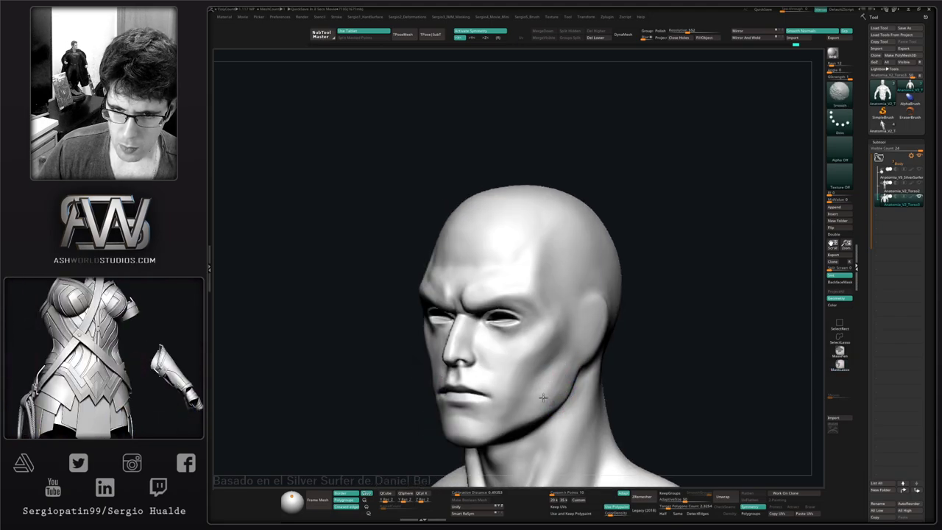
- Refine the skin around the outer corner of the eye and upper cheek with the Clay brush
{"action": "right_click_drag", "start_coordinate": [557, 395], "coordinate": [541, 376], "text": "ctrl"}
{"action": "right_click_drag", "start_coordinate": [541, 376], "coordinate": [554, 347]}
{"action": "right_click_drag", "start_coordinate": [543, 267], "coordinate": [519, 322], "text": "ctrl"}
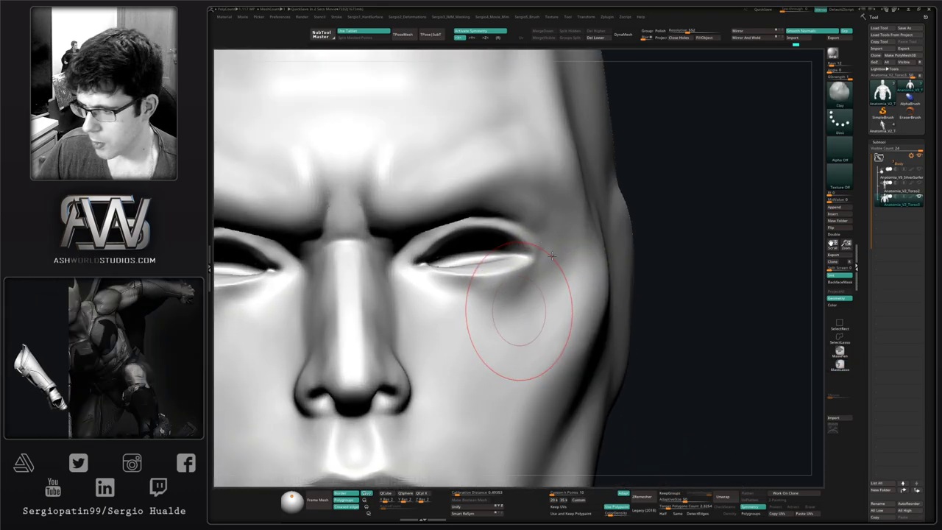
{"action": "right_click_drag", "start_coordinate": [551, 257], "coordinate": [539, 260], "text": "ctrl"}
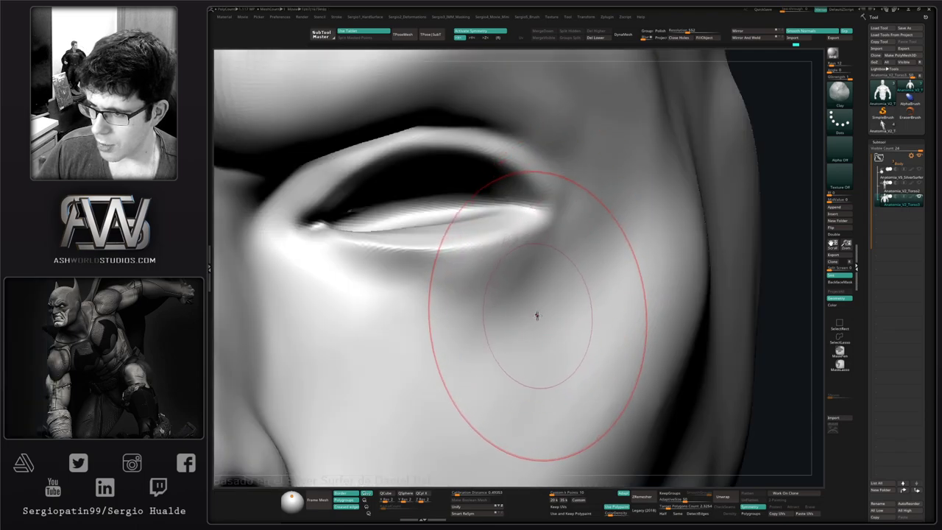
{"action": "key", "text": "ctrl"}
{"action": "mouse_move", "coordinate": [534, 336]}
{"action": "right_mouse_down", "text": "ctrl"}
{"action": "mouse_move", "coordinate": [532, 217]}
{"action": "mouse_move", "coordinate": [509, 310]}
{"action": "mouse_move", "coordinate": [546, 299]}
{"action": "mouse_move", "coordinate": [518, 304]}
{"action": "mouse_move", "coordinate": [566, 312]}
{"action": "mouse_move", "coordinate": [524, 284]}
{"action": "right_mouse_up", "text": "ctrl"}
{"action": "mouse_move", "coordinate": [524, 284]}
{"action": "right_mouse_down", "text": "ctrl"}
{"action": "mouse_move", "coordinate": [565, 304]}
{"action": "mouse_move", "coordinate": [548, 294]}
{"action": "mouse_move", "coordinate": [573, 297]}
{"action": "right_mouse_up", "text": "ctrl"}
{"action": "key", "text": "b"}
{"action": "key", "text": "c"}
{"action": "key", "text": "l"}
{"action": "key", "text": "s"}
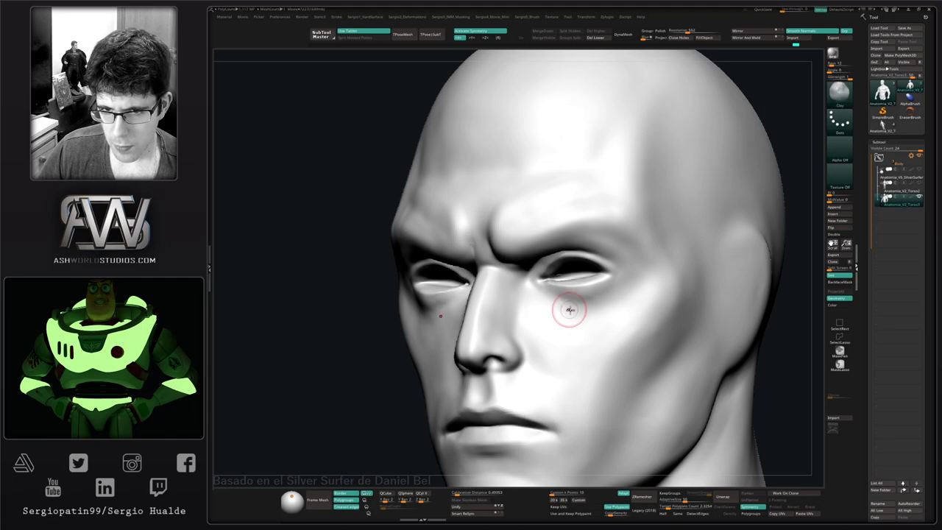
- Show and select the eyeballs, and reposition them in the eye sockets with the gizmo from the profile view
{"action": "mouse_move", "coordinate": [570, 310]}
{"action": "right_mouse_down"}
{"action": "mouse_move", "coordinate": [564, 302]}
{"action": "mouse_move", "coordinate": [604, 312]}
{"action": "mouse_move", "coordinate": [581, 309]}
{"action": "right_mouse_up"}
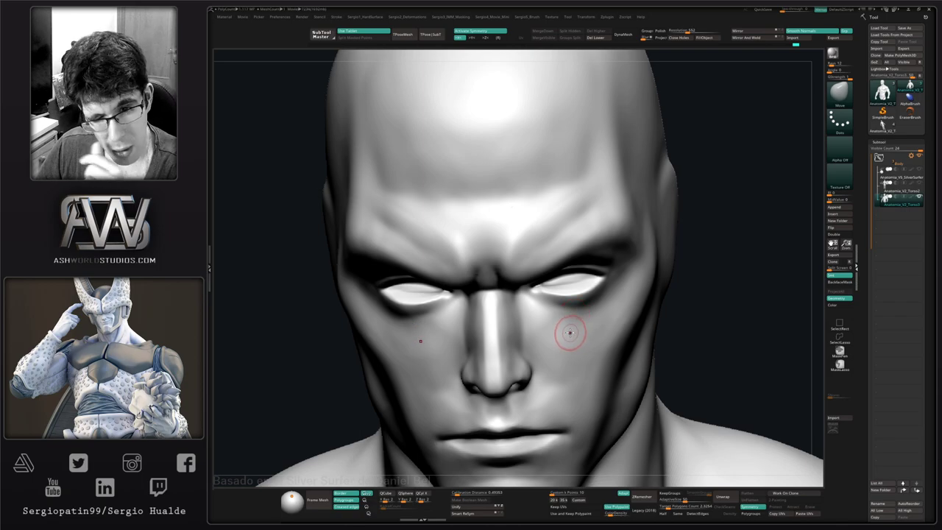
{"action": "right_click_drag", "start_coordinate": [536, 336], "coordinate": [519, 356], "text": "ctrl"}
{"action": "right_click_drag", "start_coordinate": [525, 278], "coordinate": [532, 303], "text": "ctrl"}
{"action": "right_click_drag", "start_coordinate": [582, 286], "coordinate": [540, 276]}
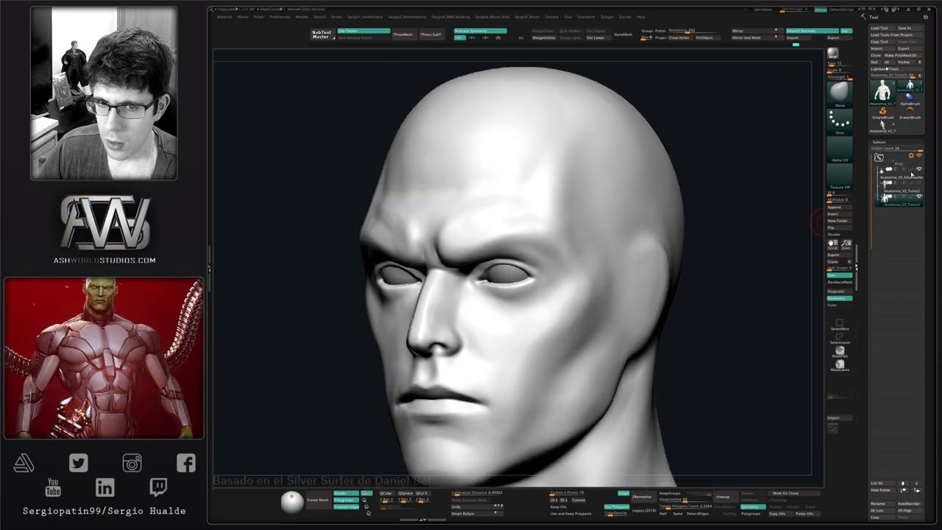
{"action": "left_click", "coordinate": [506, 276], "text": "alt"}
{"action": "right_click_drag", "start_coordinate": [506, 276], "coordinate": [455, 279]}
{"action": "key", "text": "w"}
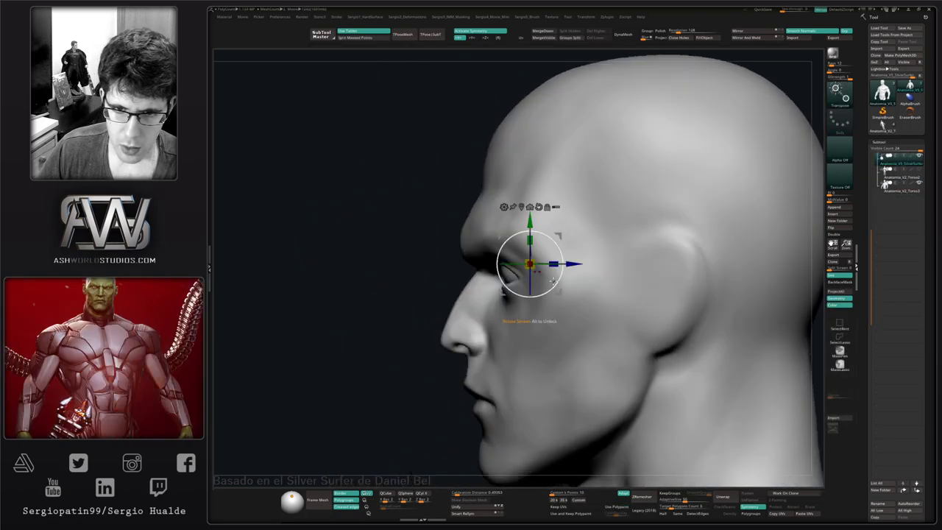
{"action": "left_click_drag", "start_coordinate": [560, 240], "coordinate": [563, 244]}
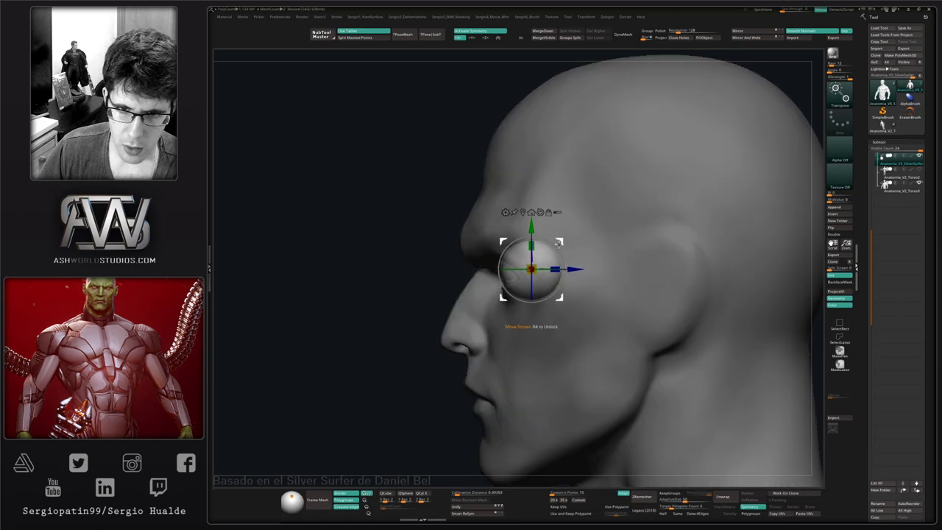
{"action": "mouse_move", "coordinate": [512, 320]}
{"action": "right_mouse_down"}
{"action": "mouse_move", "coordinate": [548, 321]}
{"action": "mouse_move", "coordinate": [539, 322]}
{"action": "mouse_move", "coordinate": [545, 282]}
{"action": "mouse_move", "coordinate": [523, 264]}
{"action": "mouse_move", "coordinate": [528, 315]}
{"action": "right_mouse_up"}
{"action": "key", "text": "q"}
{"action": "key", "text": "w"}
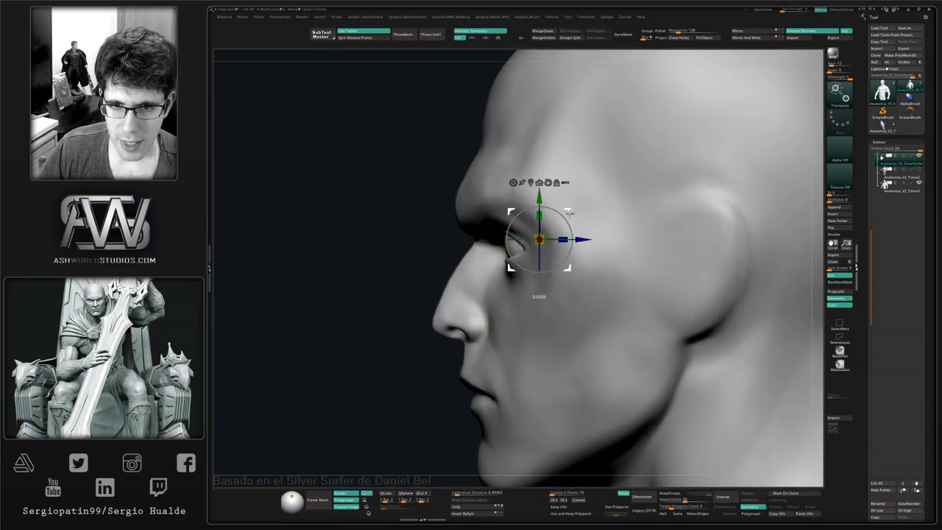
{"action": "left_click_drag", "start_coordinate": [568, 213], "coordinate": [570, 214]}
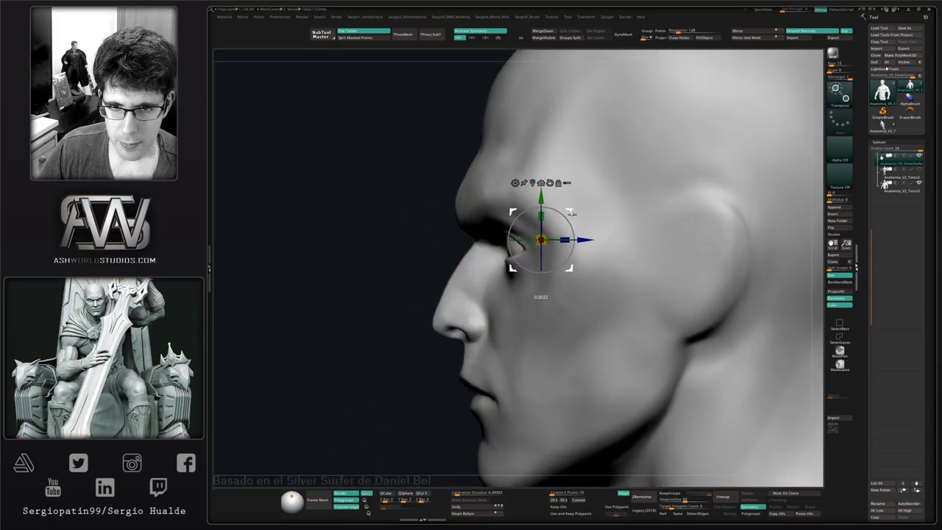
- Isolate the eyeballs and rotate them with the gizmo from the side view
{"action": "key", "text": "q"}
{"action": "mouse_move", "coordinate": [536, 242]}
{"action": "right_mouse_down"}
{"action": "mouse_move", "coordinate": [543, 279]}
{"action": "mouse_move", "coordinate": [521, 386]}
{"action": "right_mouse_up"}
{"action": "left_click", "coordinate": [516, 265], "text": "ctrl+shift"}
{"action": "right_click_drag", "start_coordinate": [524, 272], "coordinate": [552, 270]}
{"action": "right_click_drag", "start_coordinate": [552, 269], "coordinate": [444, 315], "text": "alt"}
{"action": "key", "text": "w"}
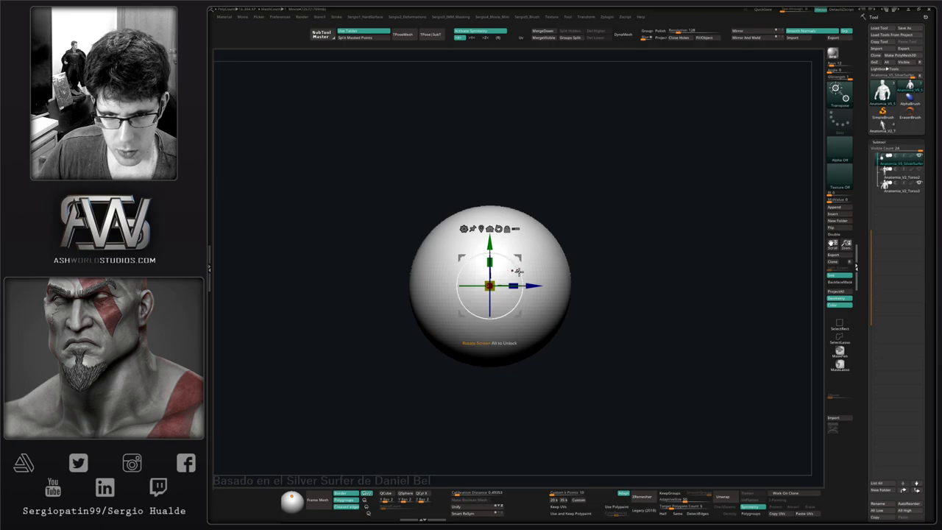
{"action": "left_click_drag", "start_coordinate": [516, 269], "coordinate": [477, 260], "text": "shift"}
{"action": "key", "text": "q"}
- Activate Dynamic Subdiv on the eyeballs, choosing Always YES for automatic activation
{"action": "right_click_drag", "start_coordinate": [450, 300], "coordinate": [372, 299], "text": "alt"}
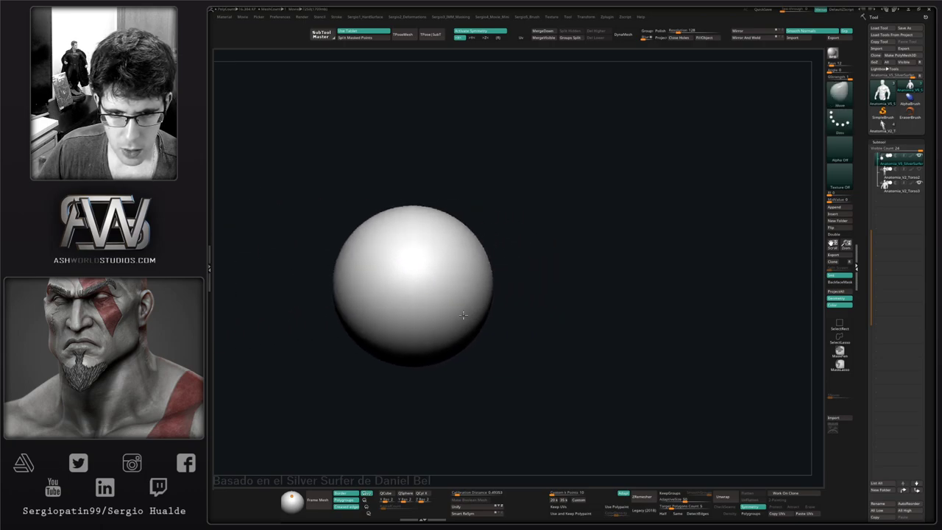
{"action": "right_click_drag", "start_coordinate": [492, 316], "coordinate": [451, 318], "text": "shift"}
{"action": "right_click_drag", "start_coordinate": [486, 324], "coordinate": [513, 278], "text": "ctrl"}
{"action": "right_click_drag", "start_coordinate": [546, 319], "coordinate": [554, 282], "text": "alt"}
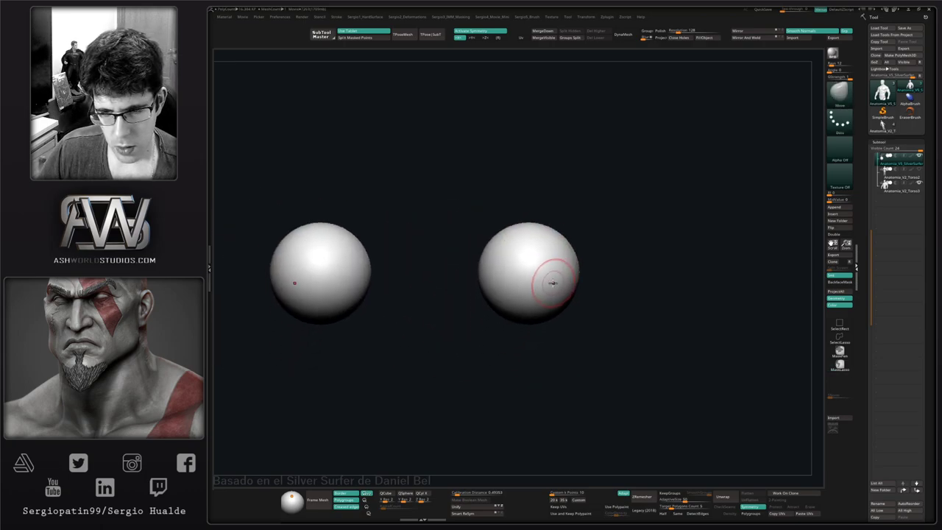
{"action": "key", "text": "shift+f"}
{"action": "key", "text": "shift+f"}
{"action": "key", "text": "d"}
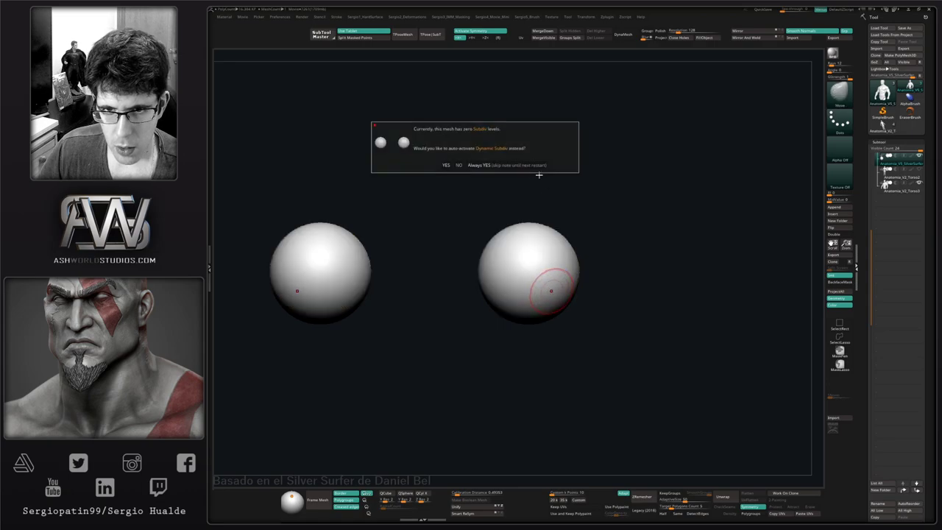
{"action": "left_click", "coordinate": [536, 166]}
{"action": "right_click_drag", "start_coordinate": [559, 292], "coordinate": [593, 258], "text": "alt"}
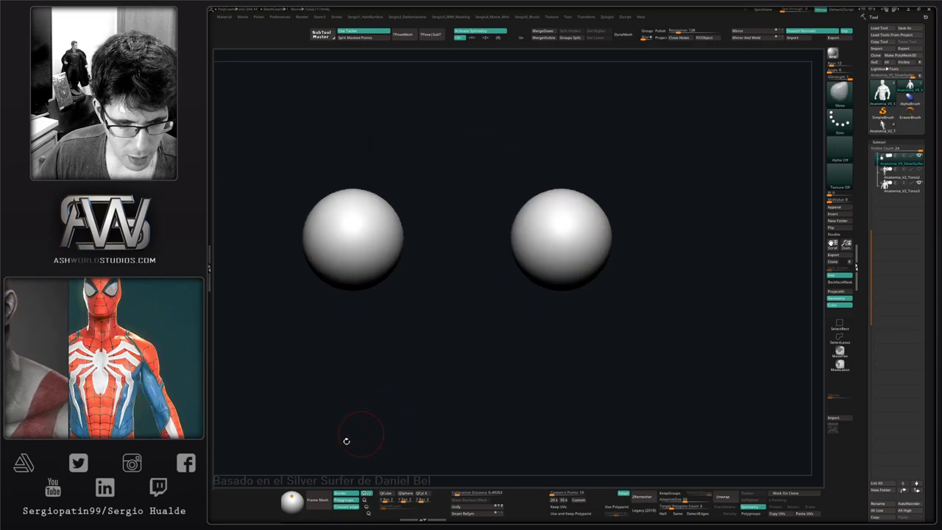
- Assign a glossy material and white colour to the isolated eyeballs, fill them with it, and show the whole figure again
{"action": "left_click_drag", "start_coordinate": [294, 464], "coordinate": [237, 464]}
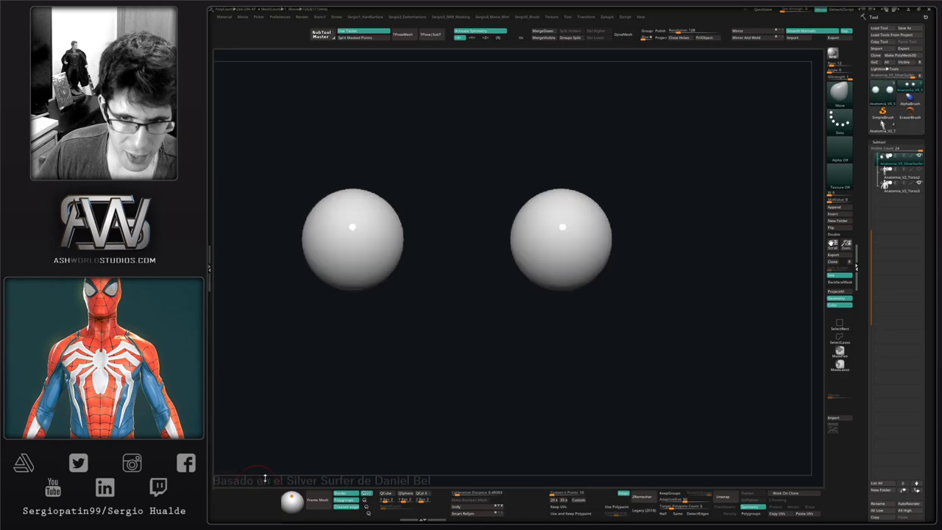
{"action": "key", "text": "space"}
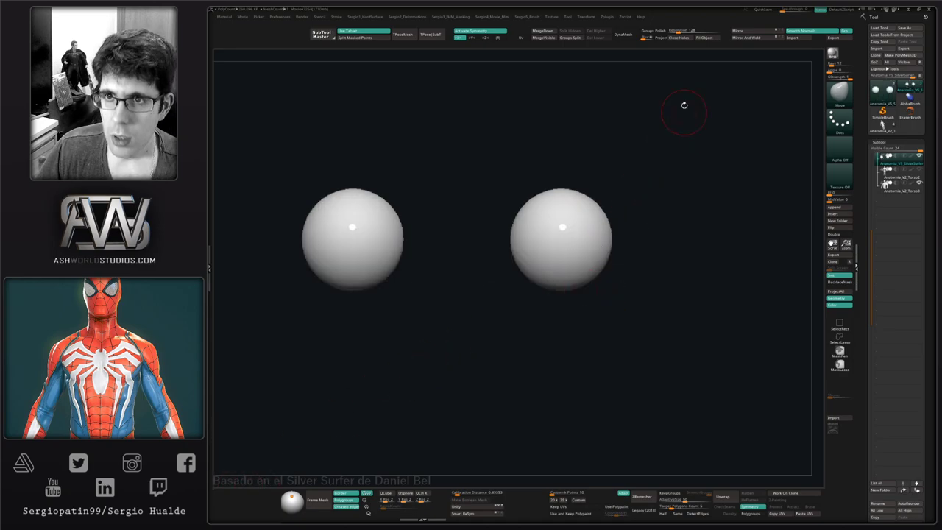
{"action": "key", "text": "space"}
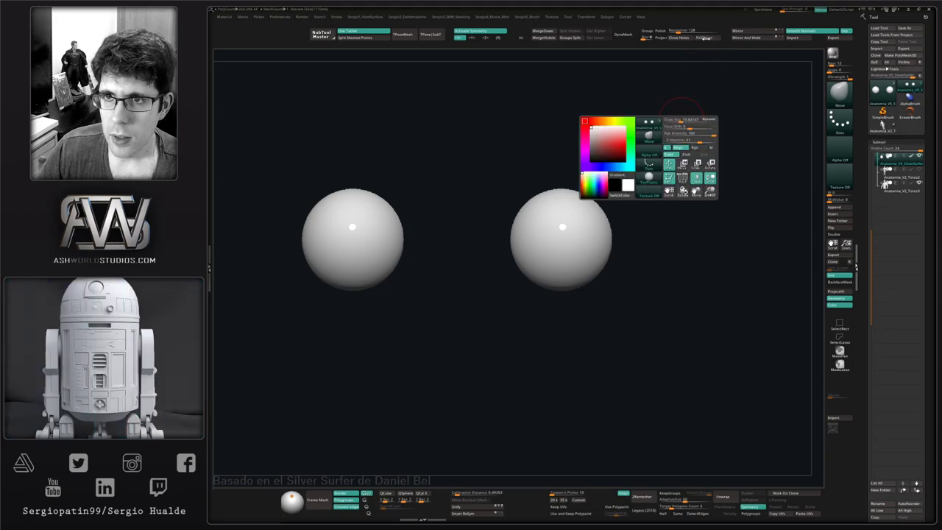
{"action": "key", "text": "space"}
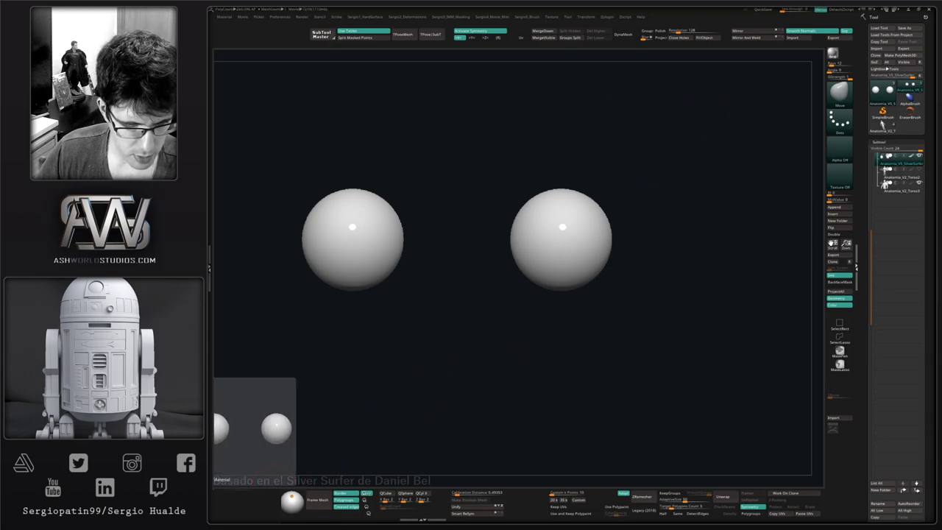
{"action": "key", "text": "alt+s"}
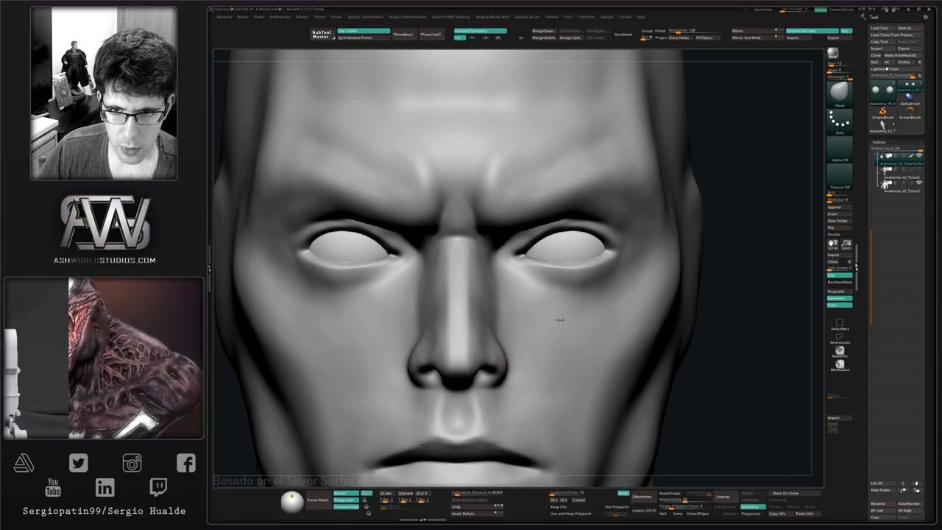
- Select the body, choose a grey colour, and fill the object with its colour and material
{"action": "left_click", "coordinate": [560, 320], "text": "alt"}
{"action": "right_click_drag", "start_coordinate": [557, 329], "coordinate": [536, 290]}
{"action": "key", "text": "space"}
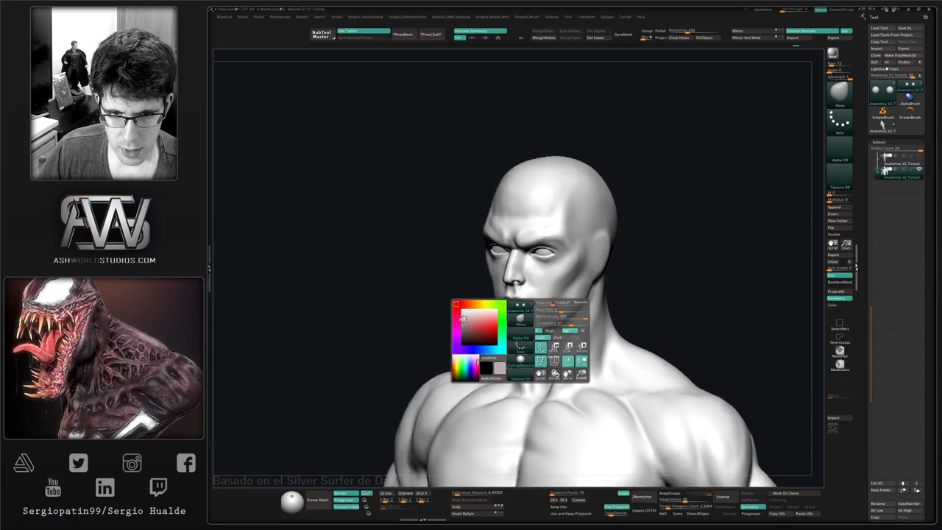
{"action": "left_click", "coordinate": [462, 320]}
{"action": "right_click_drag", "start_coordinate": [563, 301], "coordinate": [547, 313]}
{"action": "right_click_drag", "start_coordinate": [589, 273], "coordinate": [572, 279]}
{"action": "key", "text": "space"}
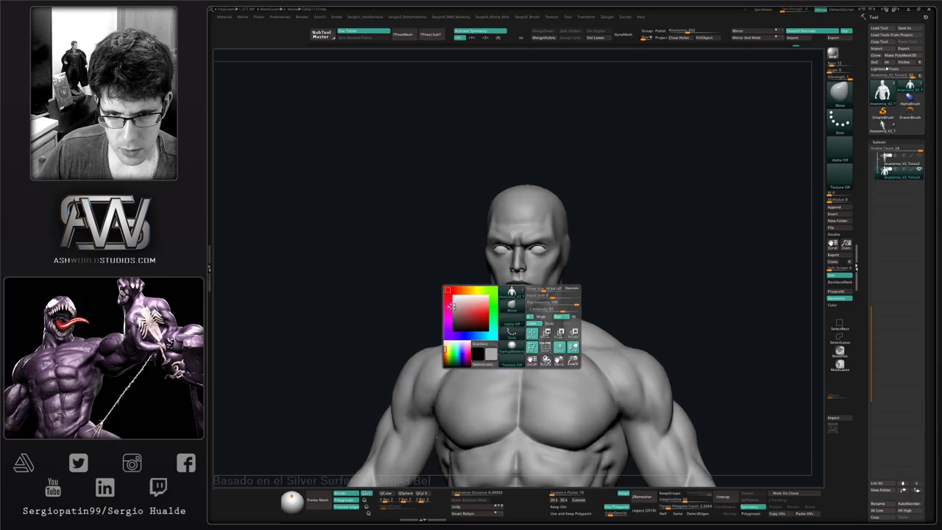
{"action": "key", "text": "space"}
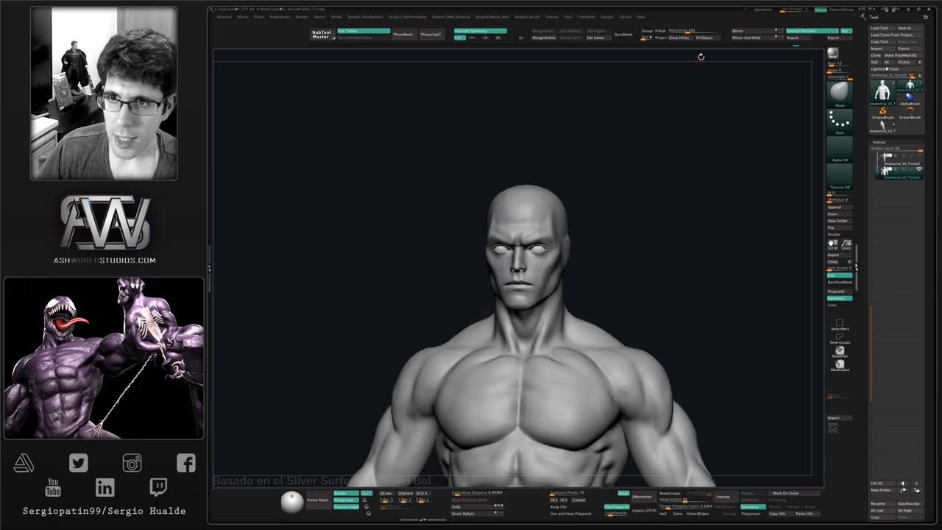
{"action": "left_click", "coordinate": [715, 40]}
- Refine the cheek and side of the jaw with the Clay brush from the side and three-quarter views
{"action": "right_click_drag", "start_coordinate": [588, 200], "coordinate": [581, 166], "text": "ctrl"}
{"action": "right_click_drag", "start_coordinate": [545, 357], "coordinate": [578, 247], "text": "alt"}
{"action": "right_click_drag", "start_coordinate": [578, 248], "coordinate": [574, 285], "text": "ctrl"}
{"action": "right_click_drag", "start_coordinate": [574, 286], "coordinate": [573, 322], "text": "alt"}
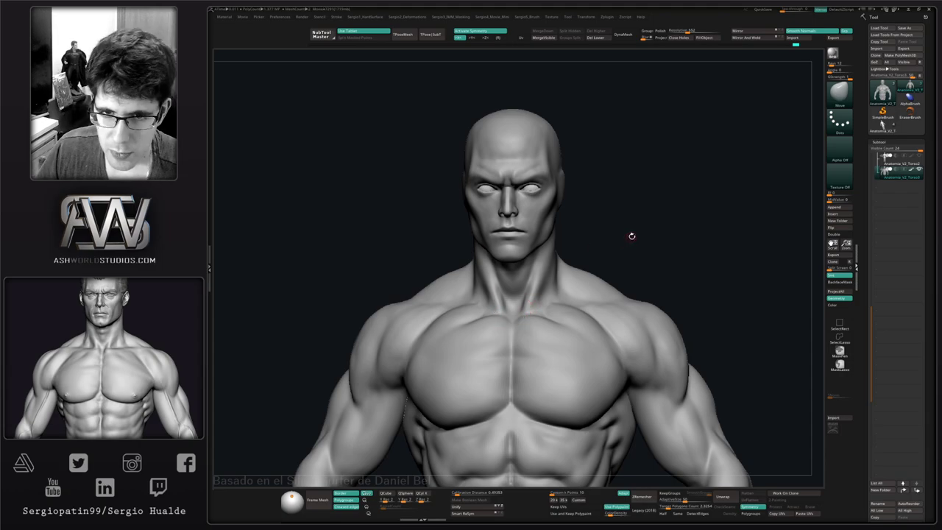
{"action": "right_click_drag", "start_coordinate": [631, 236], "coordinate": [499, 297]}
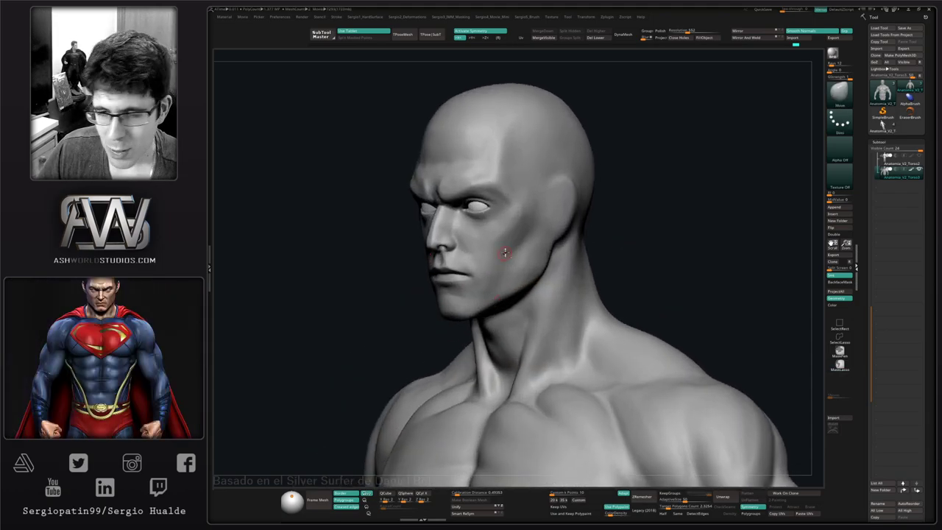
{"action": "mouse_move", "coordinate": [505, 253]}
{"action": "right_mouse_down", "text": "ctrl"}
{"action": "mouse_move", "coordinate": [488, 307]}
{"action": "mouse_move", "coordinate": [517, 301]}
{"action": "mouse_move", "coordinate": [502, 298]}
{"action": "mouse_move", "coordinate": [506, 312]}
{"action": "right_mouse_up", "text": "ctrl"}
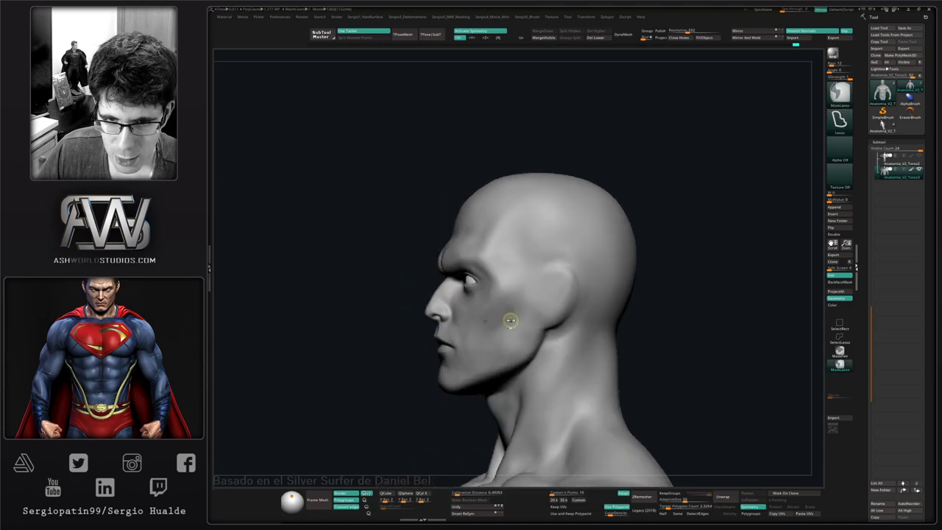
{"action": "key", "text": "b"}
{"action": "key", "text": "c"}
{"action": "key", "text": "l"}
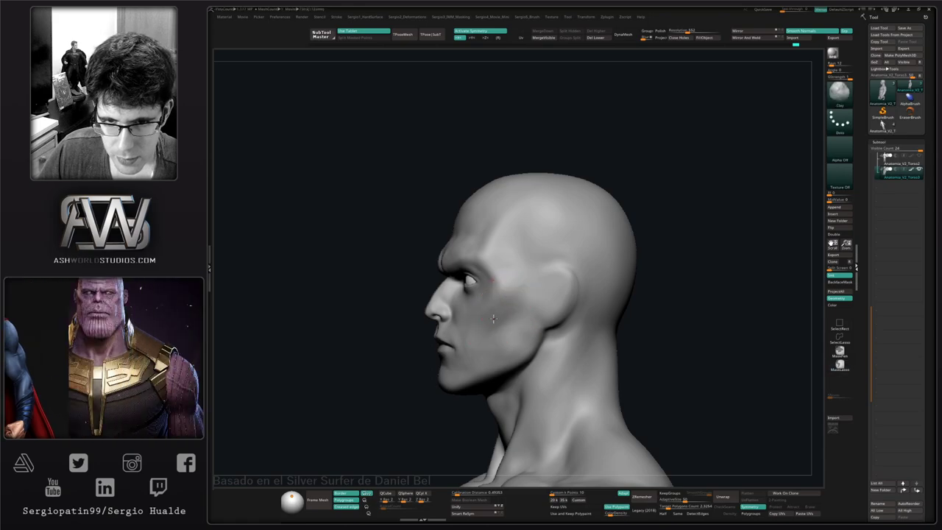
{"action": "mouse_move", "coordinate": [502, 306]}
{"action": "right_mouse_down"}
{"action": "mouse_move", "coordinate": [513, 304]}
{"action": "mouse_move", "coordinate": [507, 311]}
{"action": "right_mouse_up"}
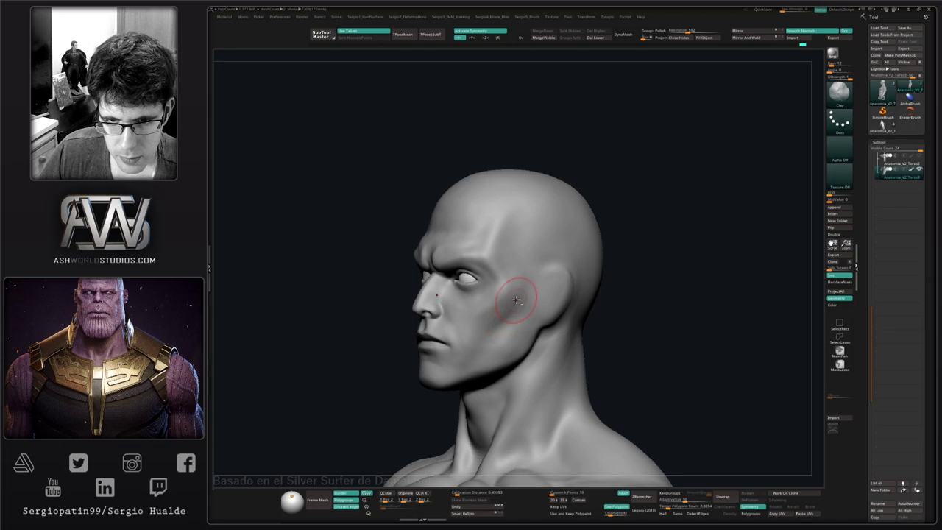
{"action": "key", "text": "space"}
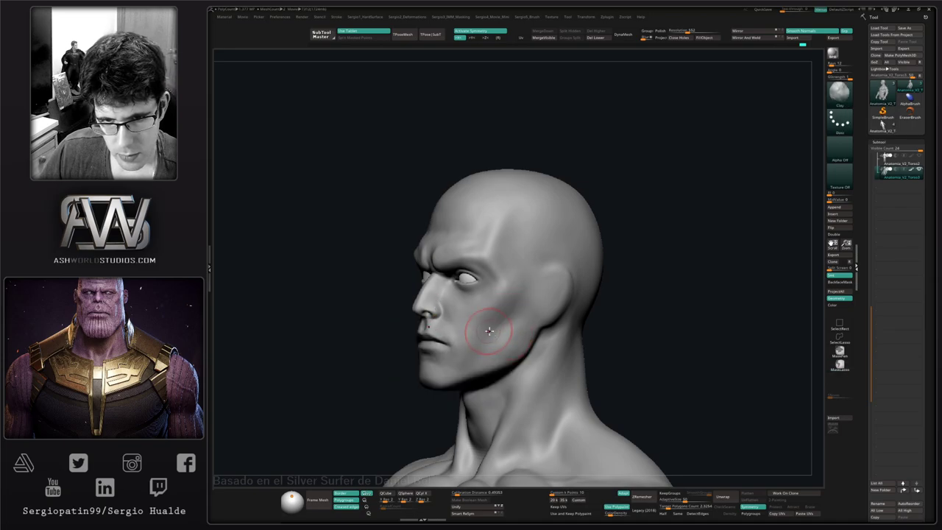
{"action": "right_click_drag", "start_coordinate": [489, 332], "coordinate": [517, 308]}
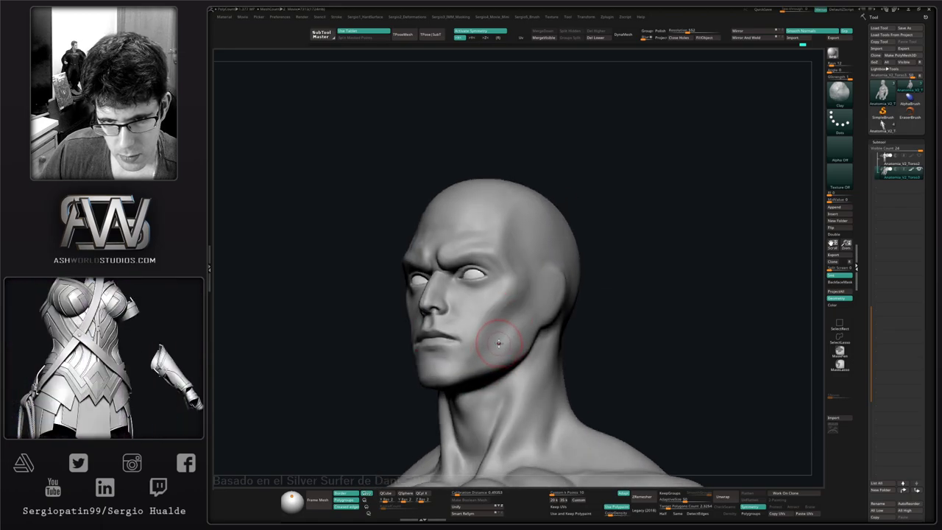
{"action": "right_click_drag", "start_coordinate": [498, 343], "coordinate": [496, 295]}
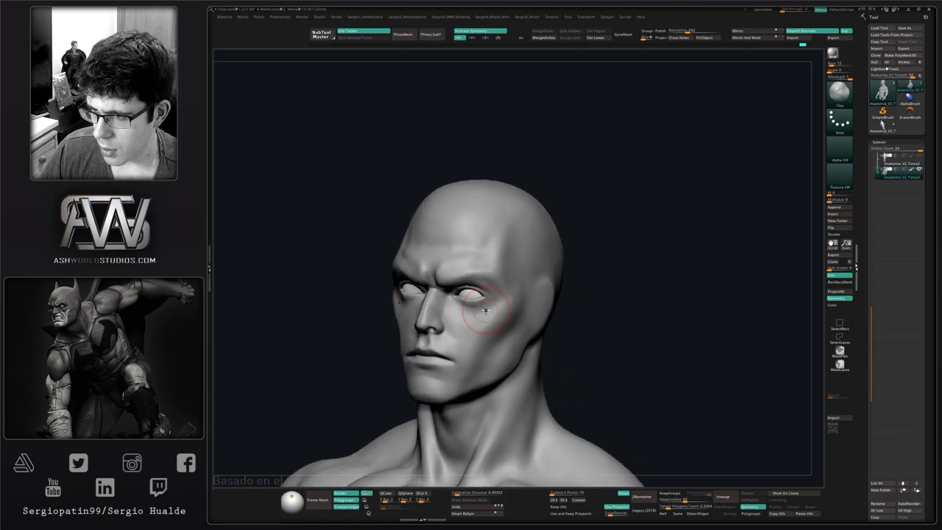
- Select the eyeballs and isolate them in close-up for editing
{"action": "right_click_drag", "start_coordinate": [486, 310], "coordinate": [504, 314]}
{"action": "right_click_drag", "start_coordinate": [504, 314], "coordinate": [501, 321], "text": "ctrl"}
{"action": "left_click", "coordinate": [493, 322], "text": "alt"}
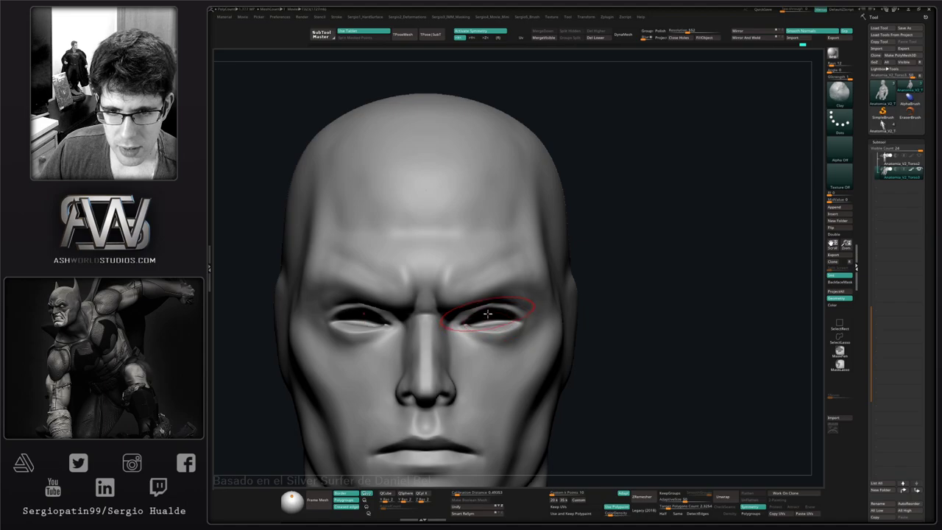
{"action": "left_click", "coordinate": [494, 320], "text": "alt"}
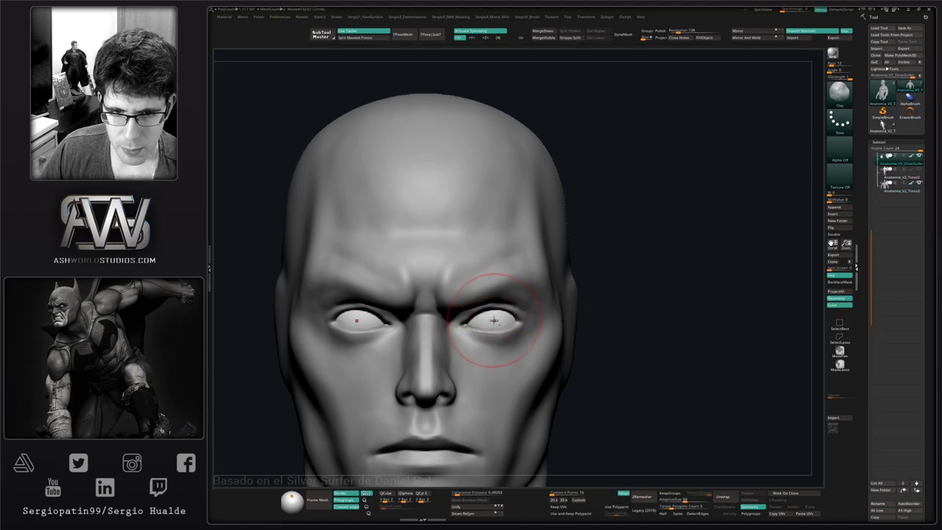
{"action": "key", "text": "alt+s"}
{"action": "mouse_move", "coordinate": [505, 316]}
{"action": "right_mouse_down", "text": "ctrl"}
{"action": "mouse_move", "coordinate": [528, 314]}
{"action": "mouse_move", "coordinate": [527, 326]}
{"action": "right_mouse_up", "text": "ctrl"}
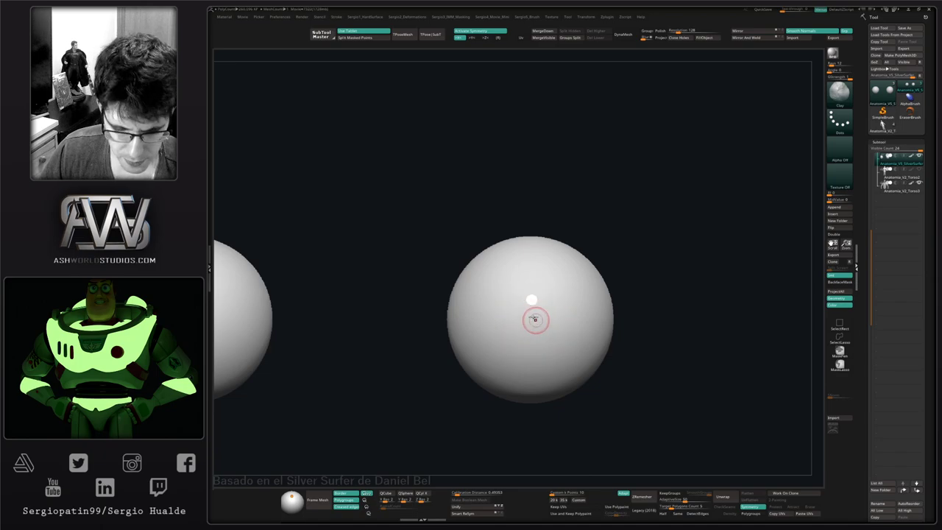
- Paint a solid blue iris on the front of the mirrored eyeballs with the Clay brush, enabling Rgb colour
{"action": "key", "text": "b"}
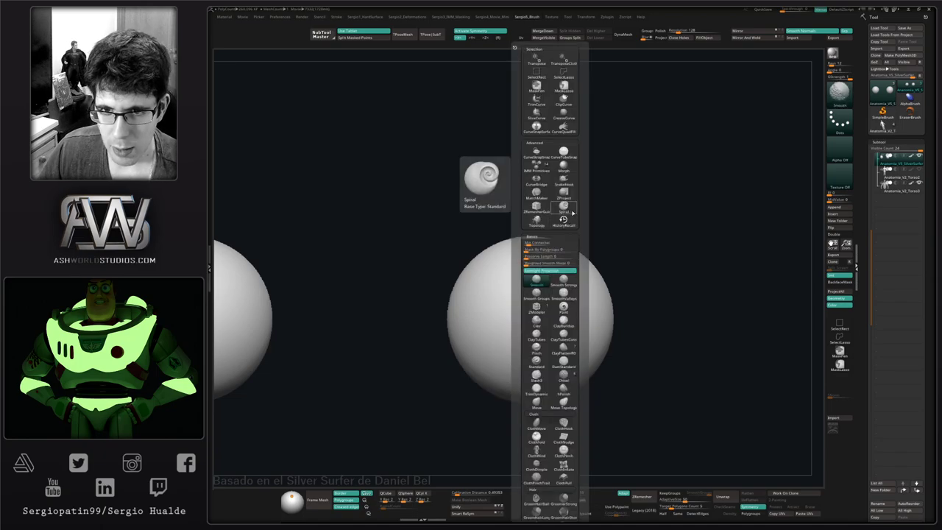
{"action": "left_click", "coordinate": [564, 318]}
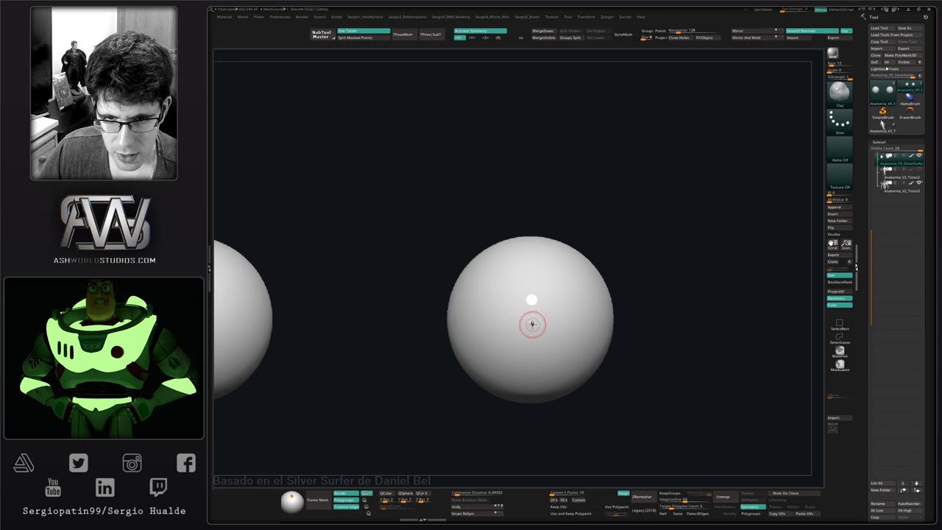
{"action": "key", "text": "space"}
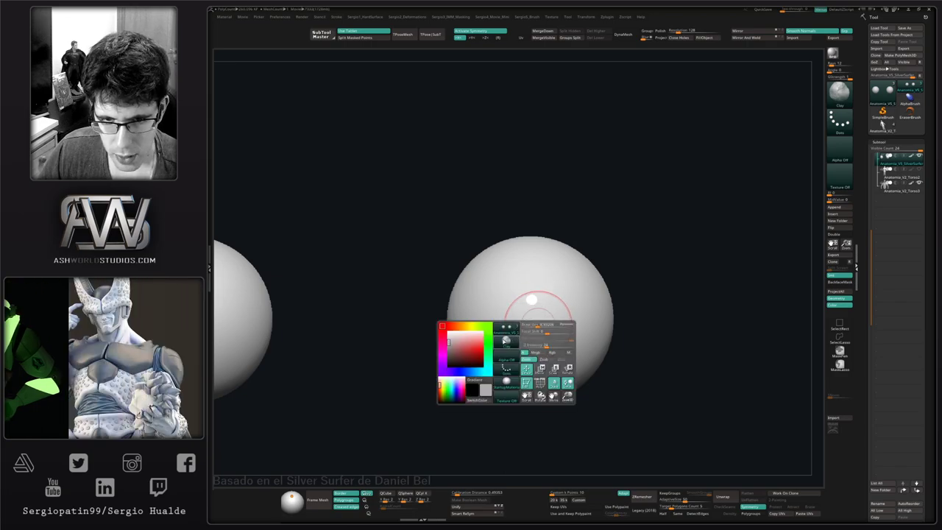
{"action": "left_click", "coordinate": [465, 370]}
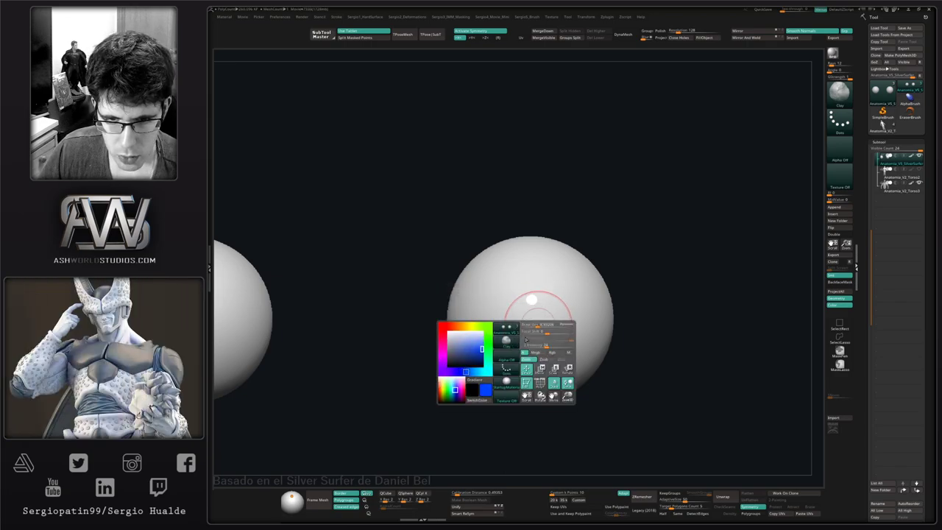
{"action": "left_click", "coordinate": [552, 353]}
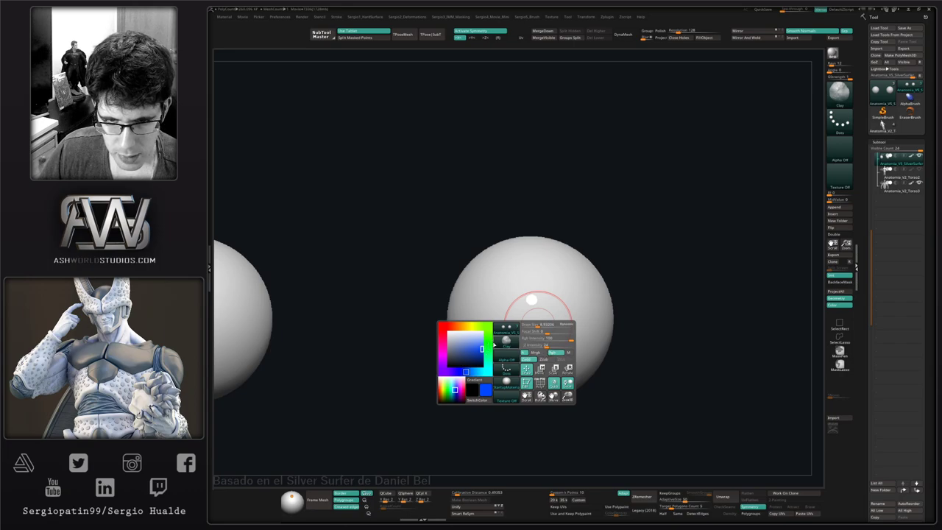
{"action": "left_click", "coordinate": [537, 311]}
{"action": "key", "text": "ctrl+z"}
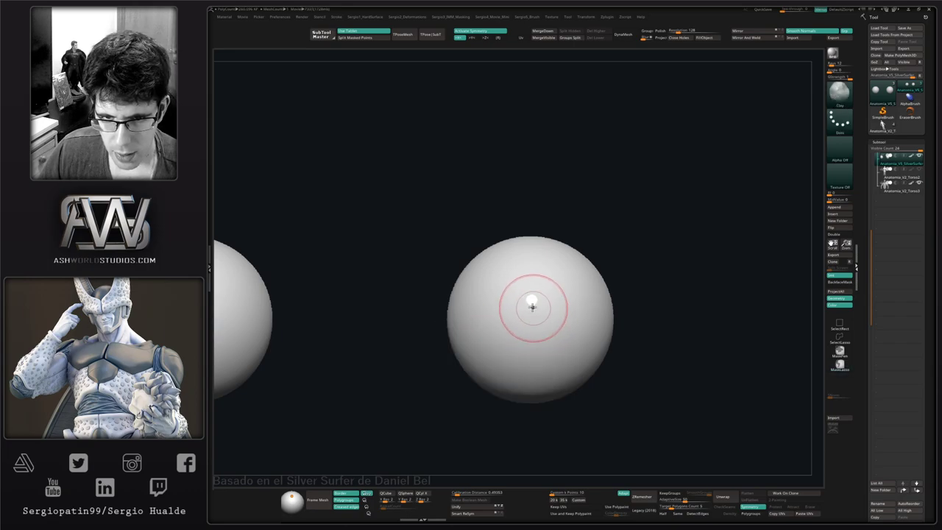
{"action": "left_click", "coordinate": [532, 307]}
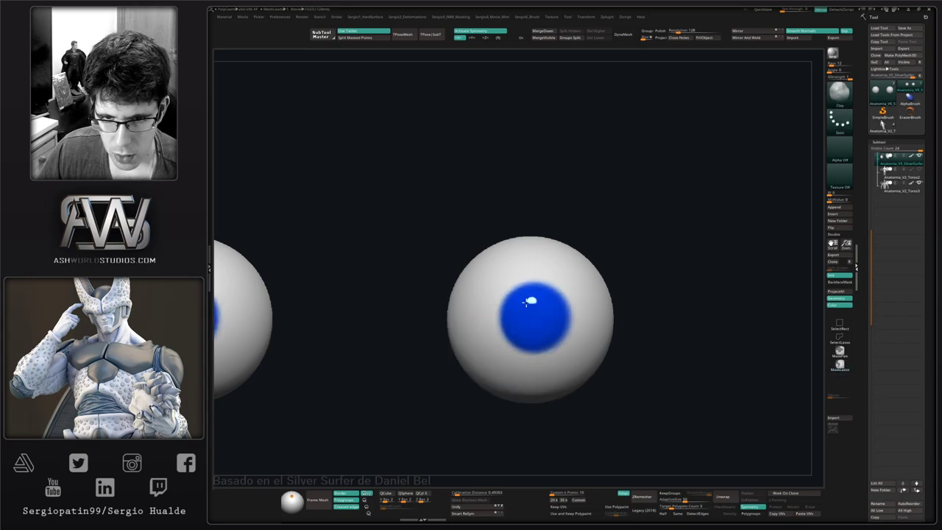
- Paint a darker blue disc inside the iris, leaving a brighter blue outer ring
{"action": "key", "text": "space"}
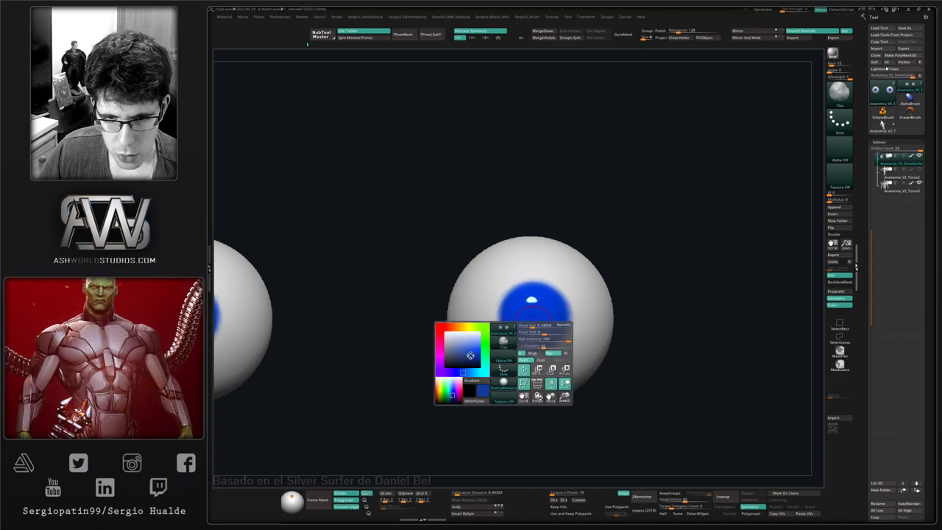
{"action": "left_click_drag", "start_coordinate": [470, 355], "coordinate": [471, 365]}
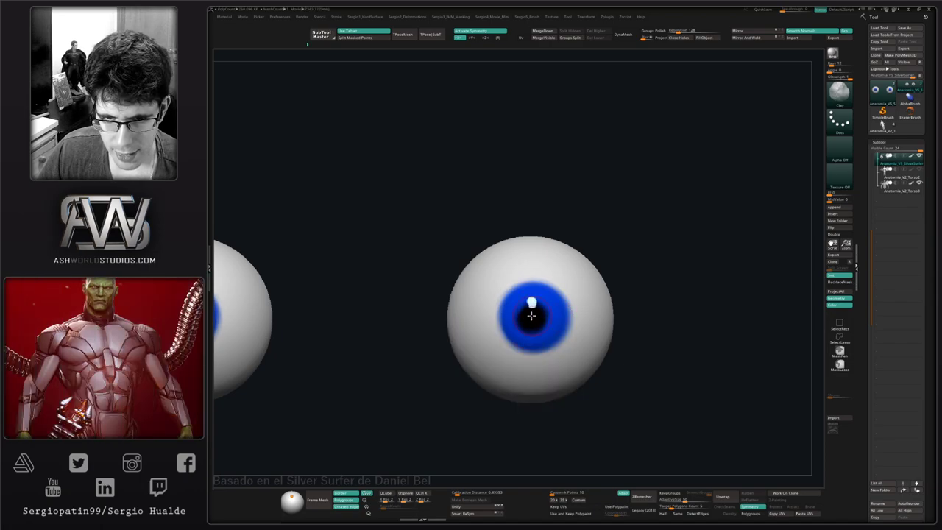
{"action": "key", "text": "ctrl+z"}
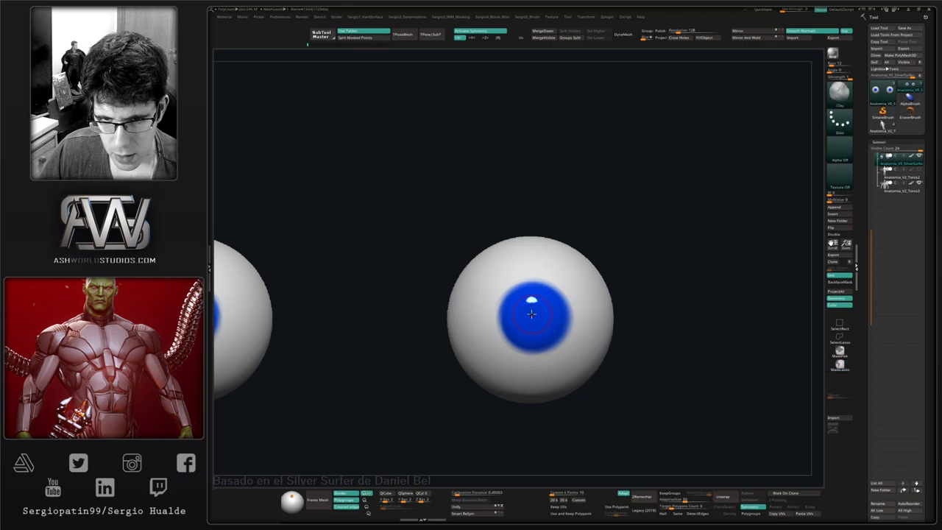
{"action": "key", "text": "space"}
{"action": "left_click", "coordinate": [476, 344]}
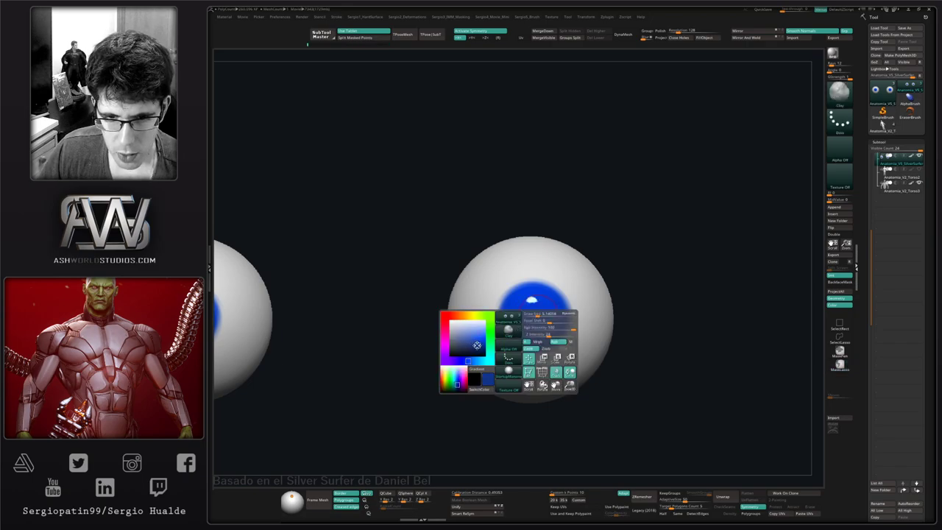
{"action": "left_click_drag", "start_coordinate": [531, 306], "coordinate": [535, 340]}
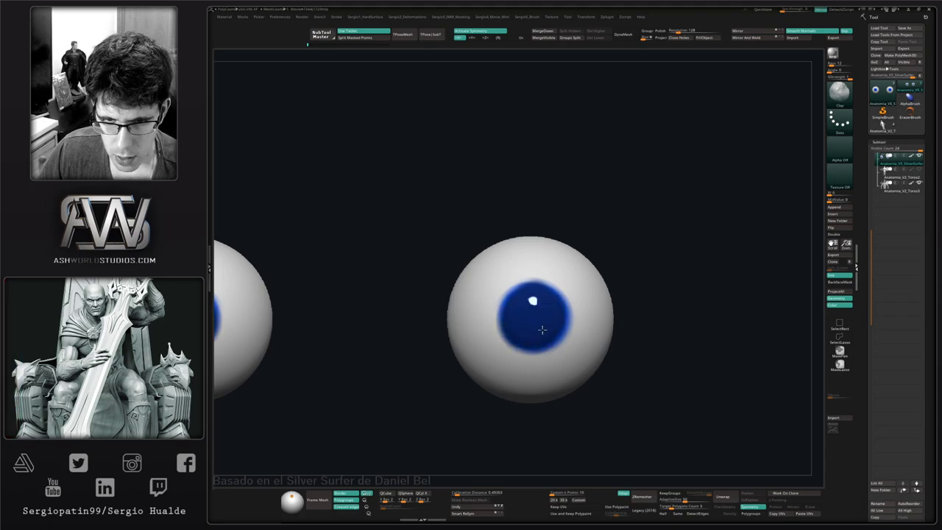
{"action": "key", "text": "ctrl+z"}
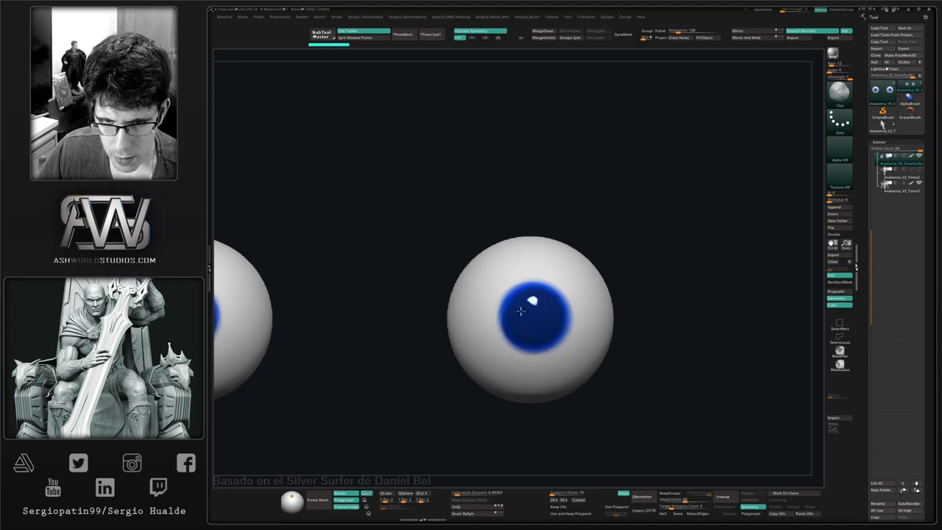
- Paint a small black pupil in the centre of the dark blue iris
{"action": "key", "text": "space"}
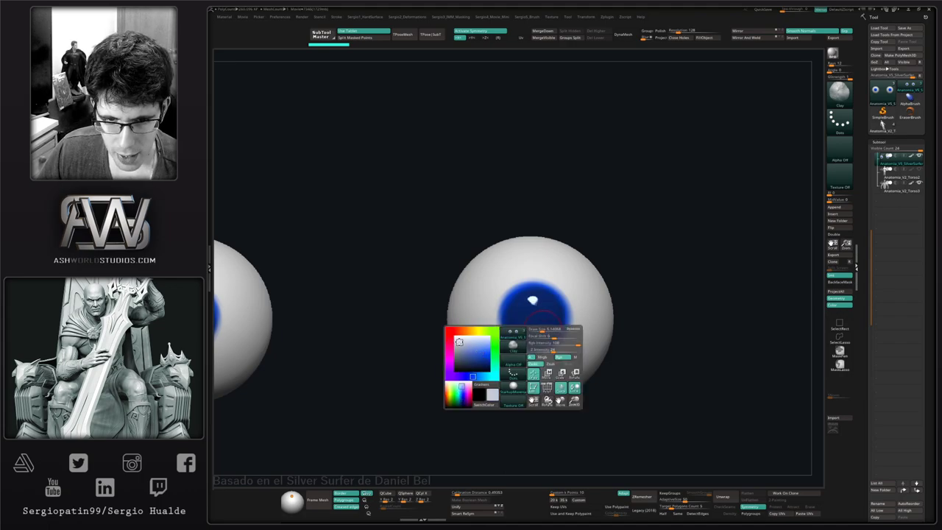
{"action": "key", "text": "space"}
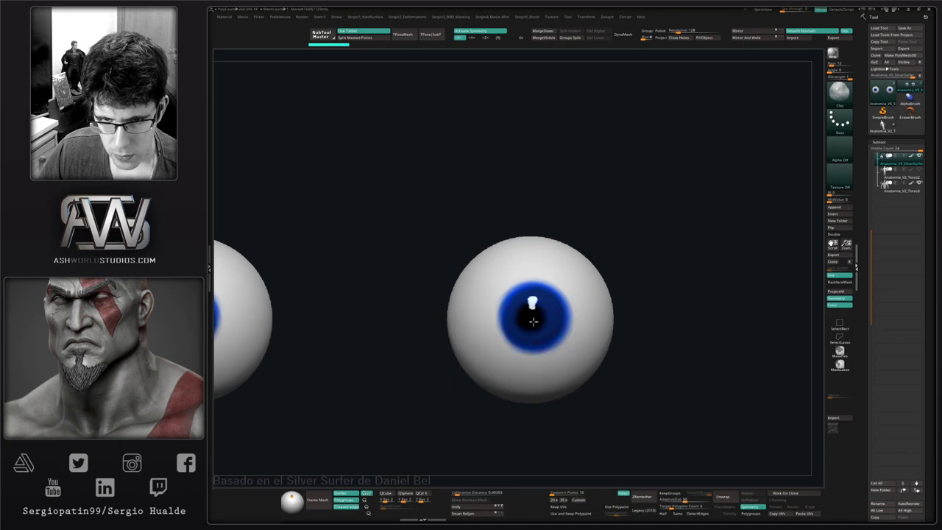
{"action": "left_click_drag", "start_coordinate": [534, 321], "coordinate": [535, 319], "text": "shift"}
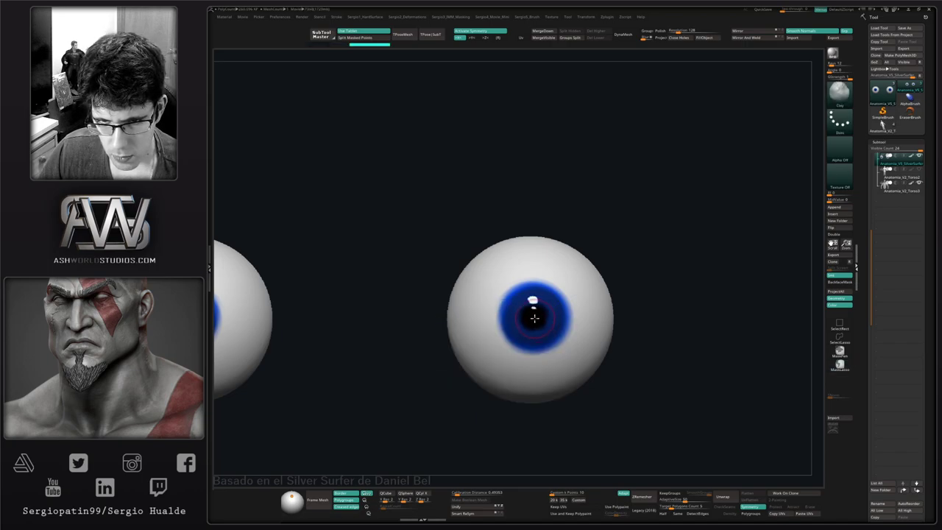
{"action": "right_click_drag", "start_coordinate": [543, 334], "coordinate": [534, 317]}
{"action": "key", "text": "s"}
{"action": "left_click", "coordinate": [535, 328]}
{"action": "key", "text": "ctrl+z"}
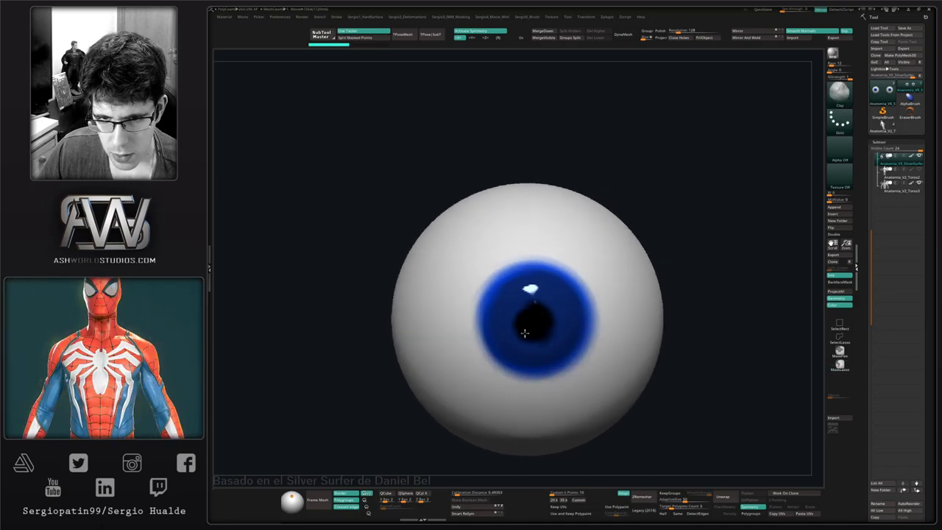
- Sample the iris blue, lighten it and paint thin radial streaks around the pupil
{"action": "key", "text": "space"}
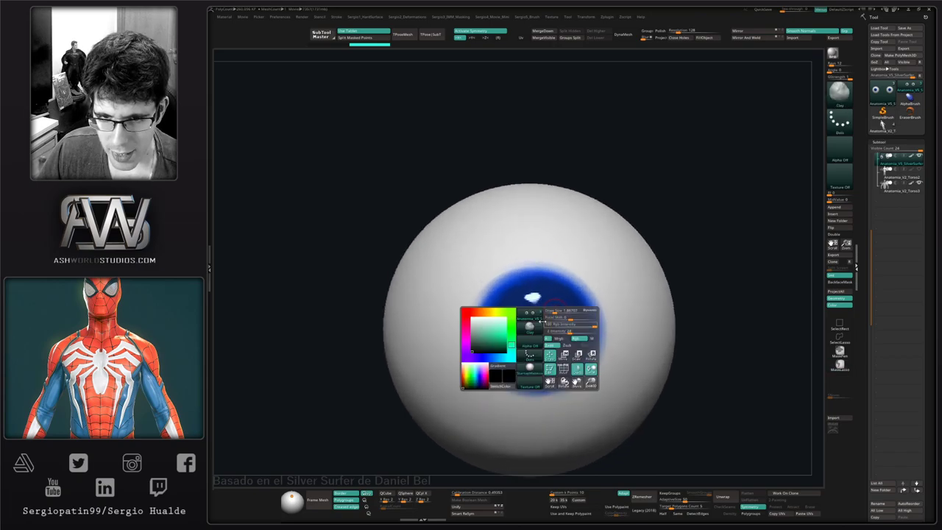
{"action": "left_click", "coordinate": [506, 329]}
{"action": "left_click_drag", "start_coordinate": [518, 309], "coordinate": [553, 295]}
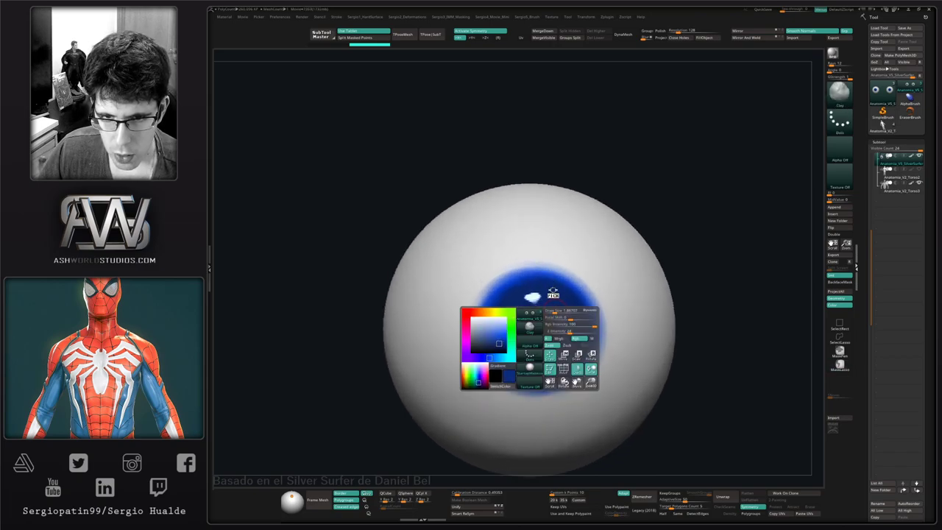
{"action": "key", "text": "space"}
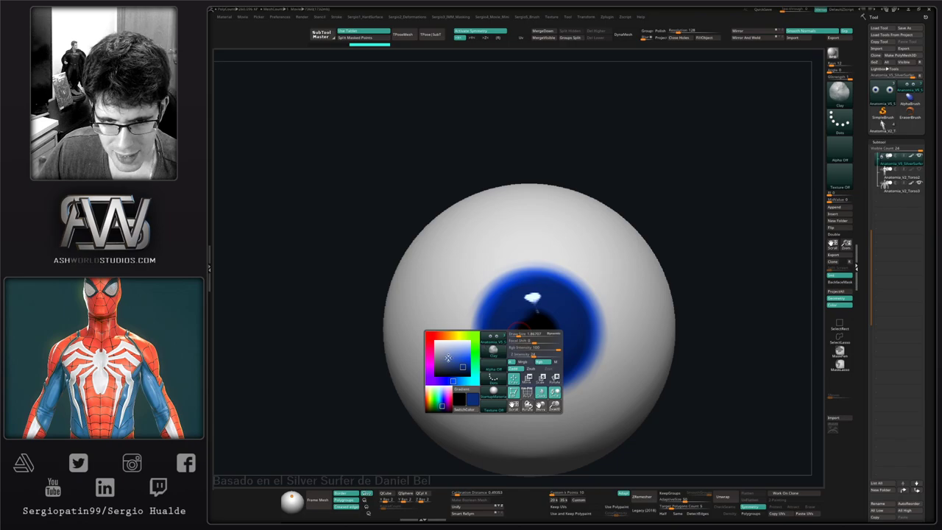
{"action": "left_click", "coordinate": [456, 355]}
{"action": "key", "text": "s"}
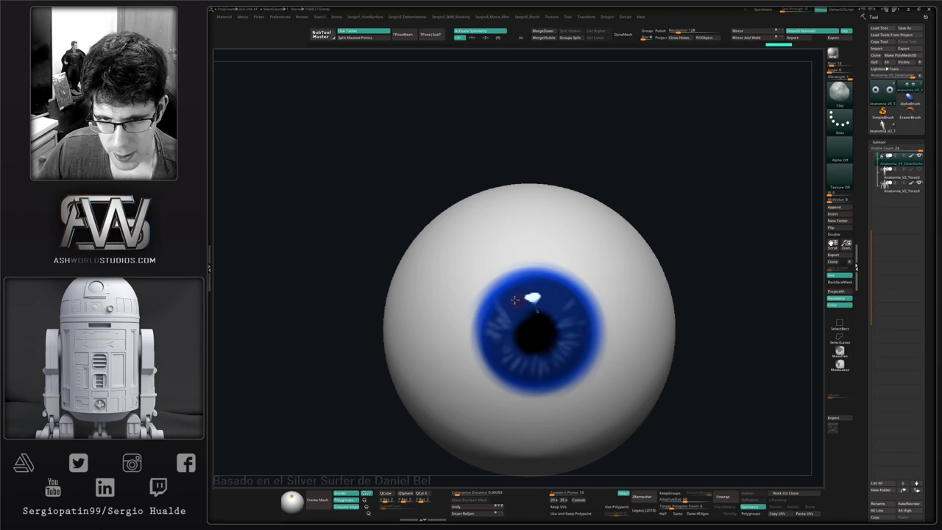
- Show the whole head again and examine the painted eyes from the front and up close
{"action": "right_click_drag", "start_coordinate": [557, 368], "coordinate": [572, 280], "text": "ctrl"}
{"action": "right_click_drag", "start_coordinate": [545, 327], "coordinate": [616, 313]}
{"action": "right_click_drag", "start_coordinate": [594, 373], "coordinate": [589, 332], "text": "ctrl"}
{"action": "right_click_drag", "start_coordinate": [566, 332], "coordinate": [592, 331]}
{"action": "mouse_move", "coordinate": [588, 344]}
{"action": "right_mouse_down", "text": "ctrl"}
{"action": "mouse_move", "coordinate": [575, 285]}
{"action": "mouse_move", "coordinate": [595, 315]}
{"action": "mouse_move", "coordinate": [572, 321]}
{"action": "mouse_move", "coordinate": [652, 323]}
{"action": "mouse_move", "coordinate": [647, 312]}
{"action": "mouse_move", "coordinate": [629, 328]}
{"action": "right_mouse_up", "text": "ctrl"}
{"action": "key", "text": "s"}
{"action": "key", "text": "f"}
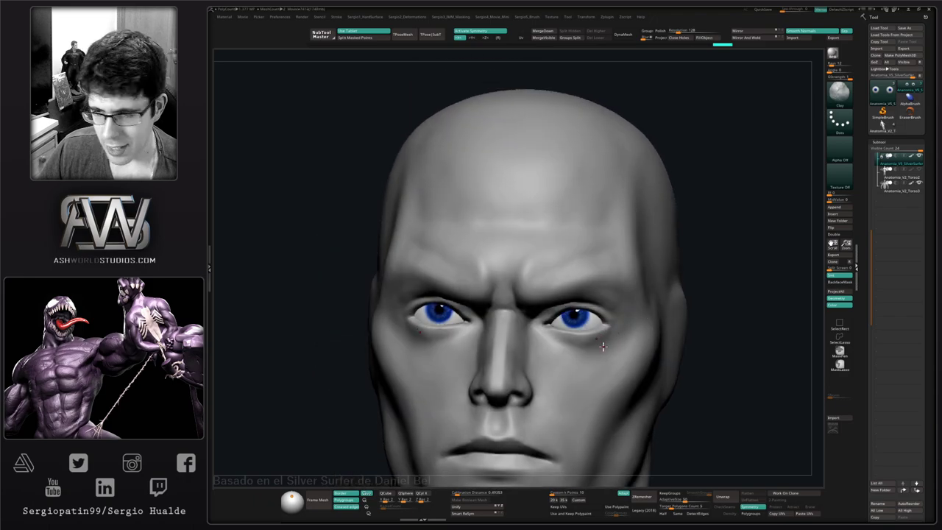
{"action": "right_click_drag", "start_coordinate": [573, 320], "coordinate": [581, 386], "text": "ctrl"}
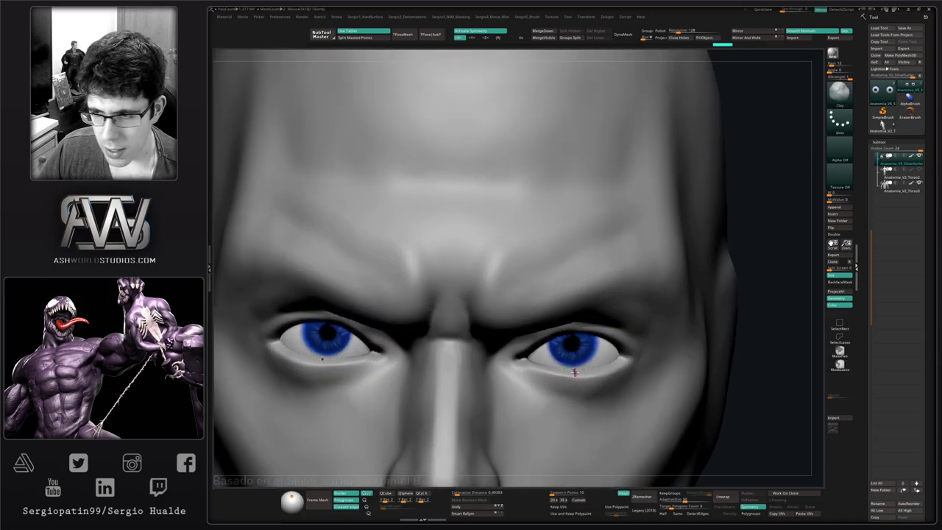
- Try rolling the eyeballs back to a state before the iris painting, and isolate them from the head
{"action": "key", "text": "space"}
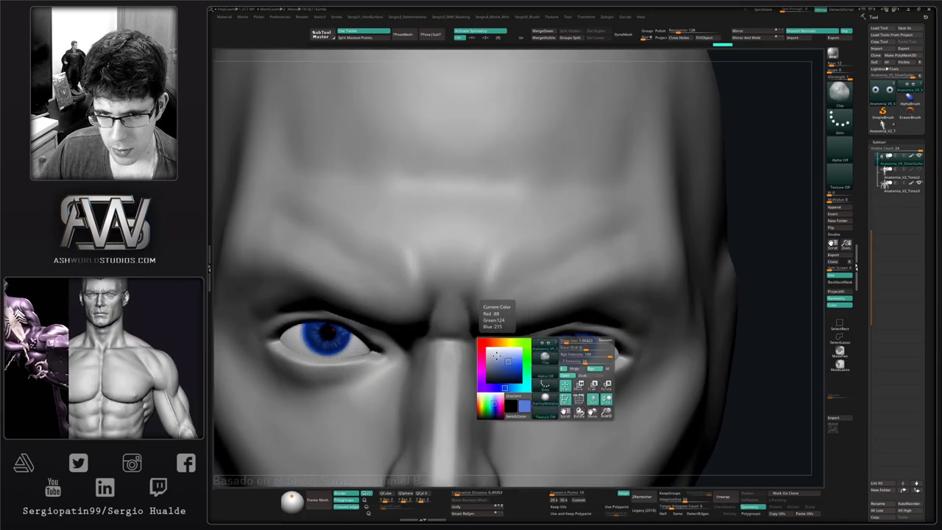
{"action": "left_click", "coordinate": [718, 38]}
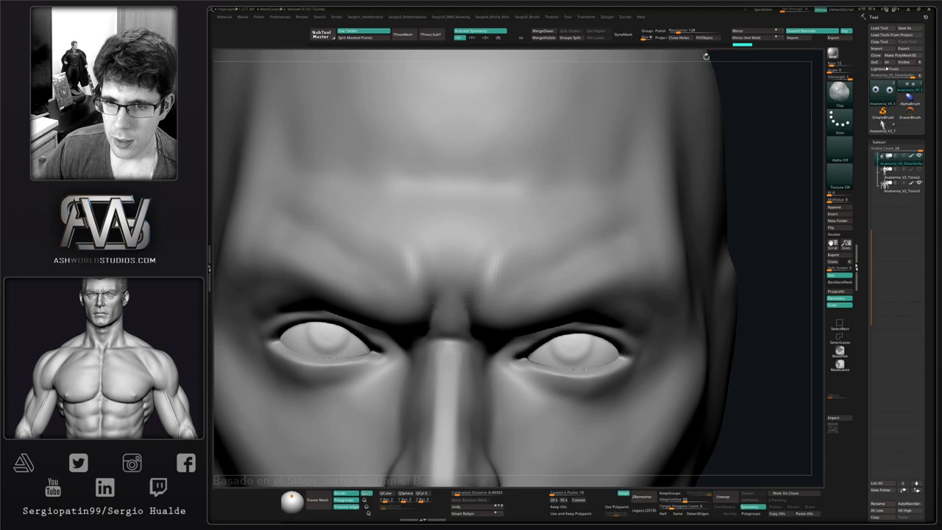
{"action": "right_click_drag", "start_coordinate": [584, 292], "coordinate": [583, 257], "text": "ctrl"}
{"action": "key", "text": "alt+s"}
{"action": "mouse_move", "coordinate": [580, 363]}
{"action": "right_mouse_down", "text": "ctrl"}
{"action": "mouse_move", "coordinate": [591, 388]}
{"action": "mouse_move", "coordinate": [567, 402]}
{"action": "right_mouse_up", "text": "ctrl"}
- Undo the iris and pupil painting on both eyeballs and bring the head back into view
{"action": "key", "text": "ctrl+z"}
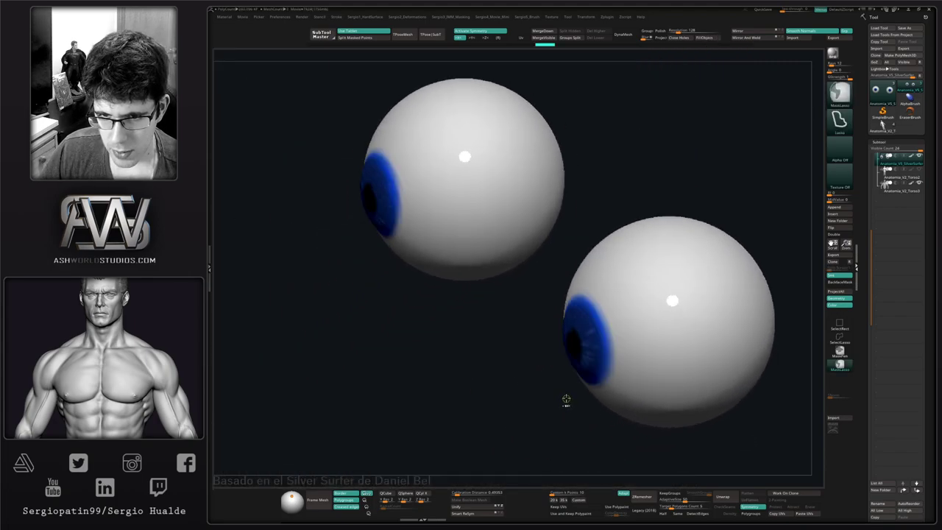
{"action": "key", "text": "ctrl+z"}
{"action": "key", "text": "ctrl+z"}
{"action": "key", "text": "ctrl+shift+z"}
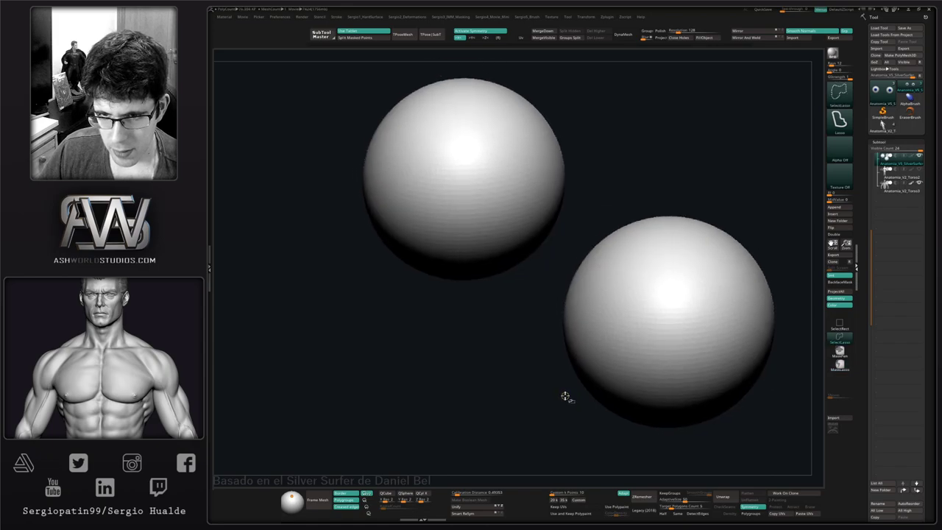
{"action": "key", "text": "ctrl+shift+z"}
{"action": "key", "text": "ctrl+shift+z"}
{"action": "key", "text": "ctrl+z"}
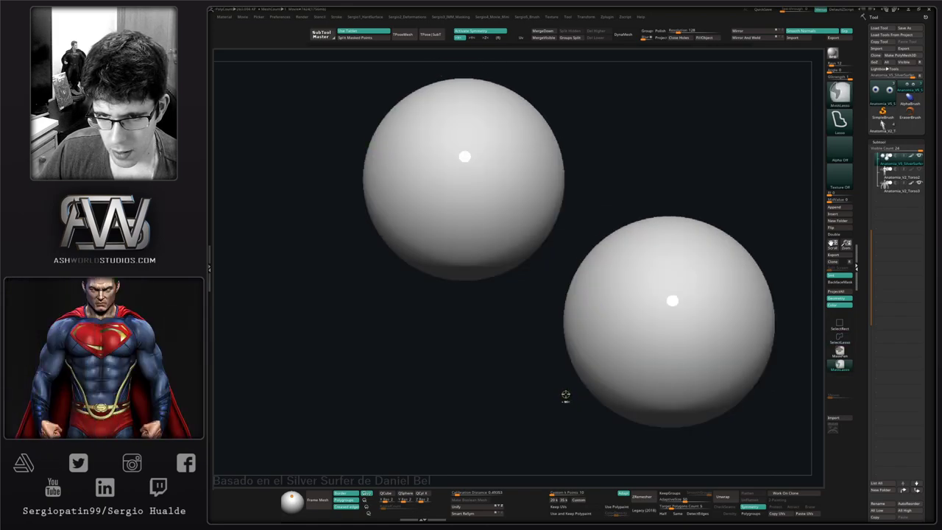
{"action": "mouse_move", "coordinate": [565, 396]}
{"action": "right_mouse_down", "text": "ctrl"}
{"action": "mouse_move", "coordinate": [582, 326]}
{"action": "mouse_move", "coordinate": [599, 360]}
{"action": "mouse_move", "coordinate": [637, 307]}
{"action": "right_mouse_up", "text": "ctrl"}
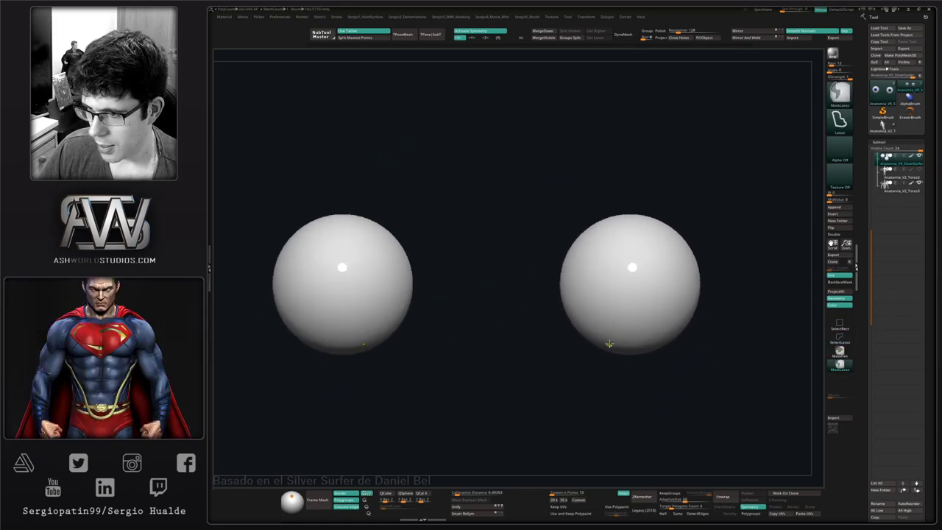
{"action": "right_click_drag", "start_coordinate": [610, 343], "coordinate": [612, 319], "text": "ctrl"}
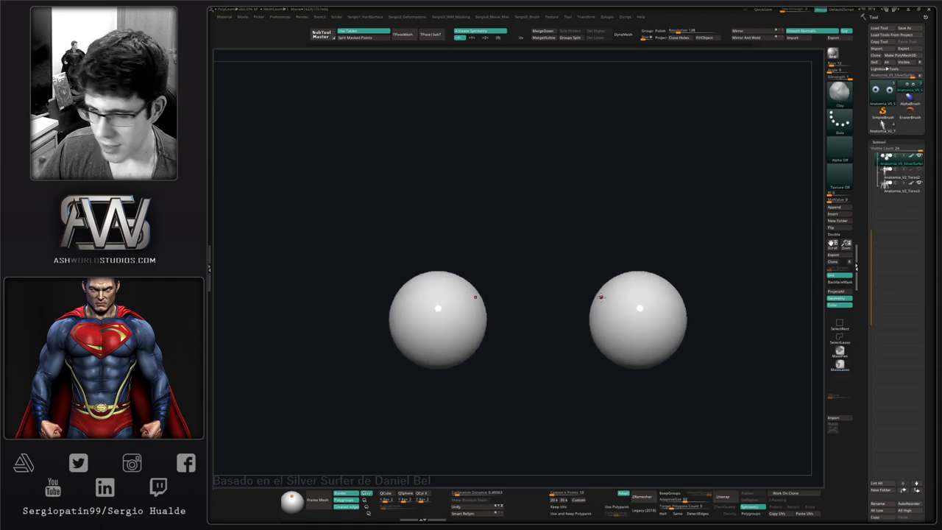
{"action": "key", "text": "alt+s"}
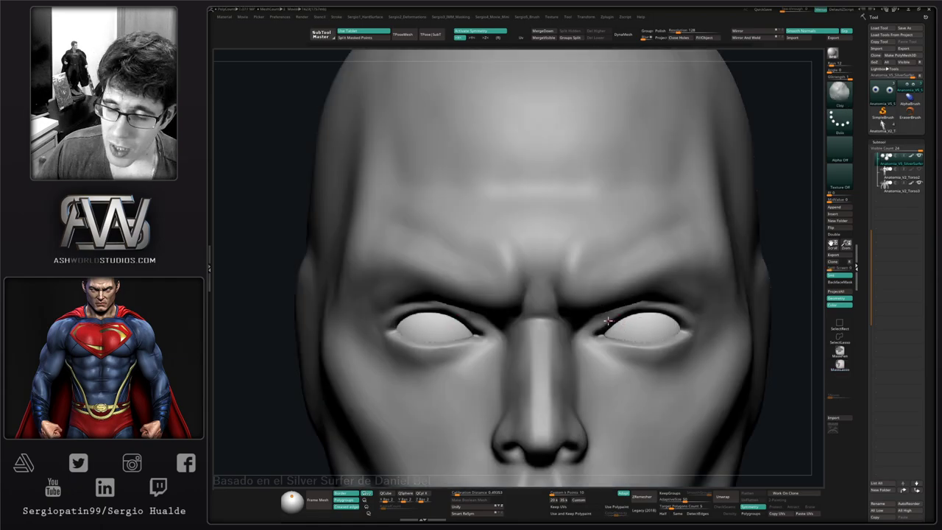
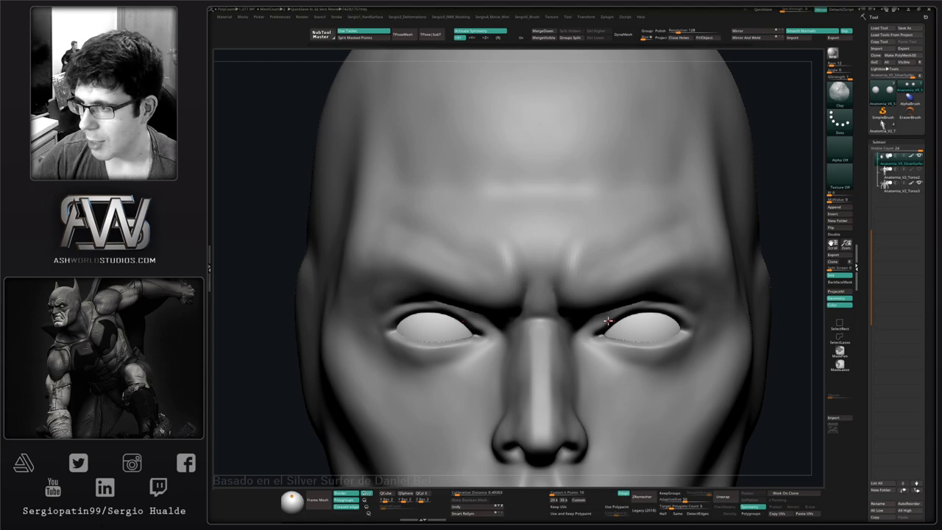
- Make the head mesh active and nudge the lower eyelids upward with the Move brush
{"action": "right_click_drag", "start_coordinate": [591, 349], "coordinate": [633, 355]}
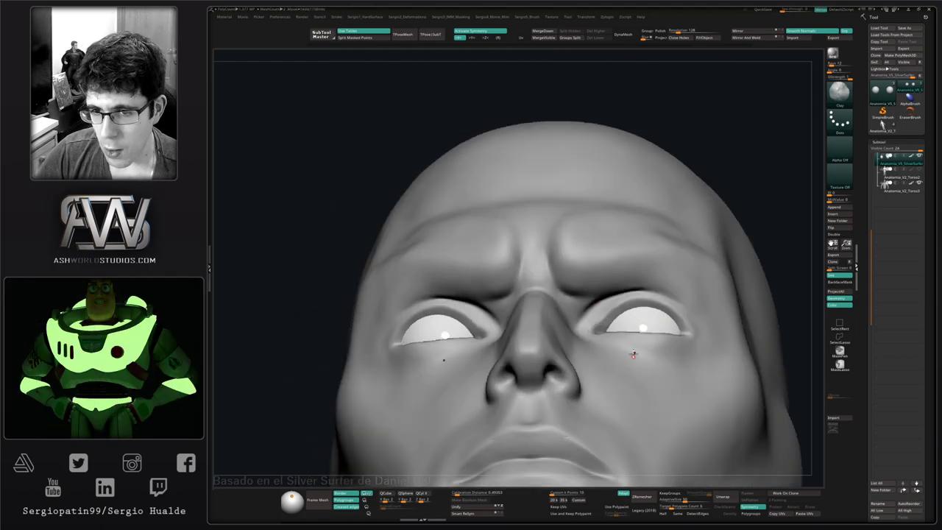
{"action": "mouse_move", "coordinate": [635, 321]}
{"action": "right_mouse_down"}
{"action": "mouse_move", "coordinate": [574, 321]}
{"action": "mouse_move", "coordinate": [593, 353]}
{"action": "mouse_move", "coordinate": [605, 341]}
{"action": "right_mouse_up"}
{"action": "left_click_drag", "start_coordinate": [607, 343], "coordinate": [607, 337]}
{"action": "left_click_drag", "start_coordinate": [636, 339], "coordinate": [637, 334]}
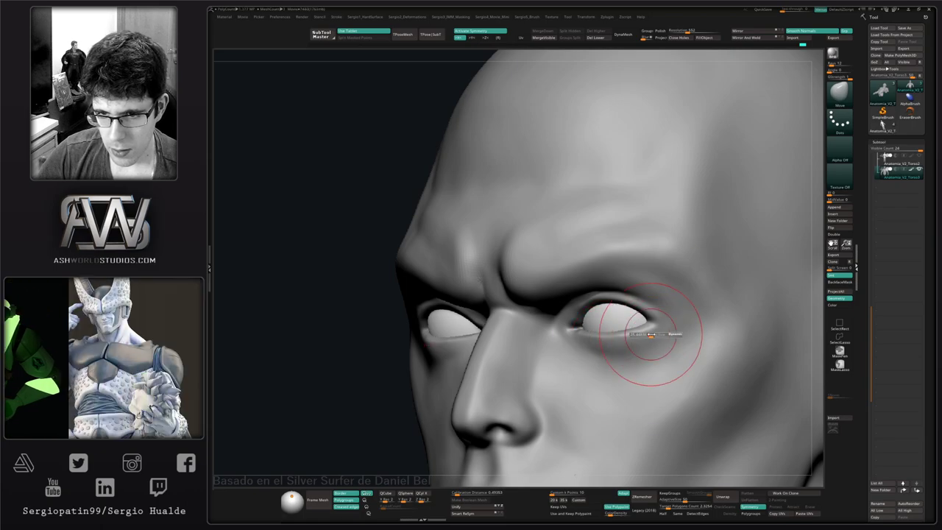
- Pull the outer corners of both eyes outward with the Move brush, judging the shape from the front and side
{"action": "right_click_drag", "start_coordinate": [638, 321], "coordinate": [647, 326], "text": "shift"}
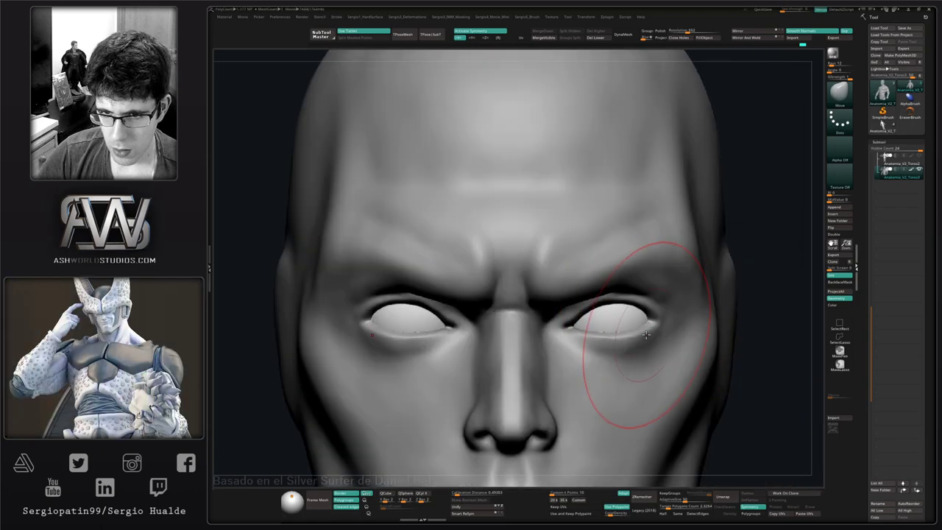
{"action": "right_click_drag", "start_coordinate": [648, 336], "coordinate": [639, 333]}
{"action": "left_click_drag", "start_coordinate": [639, 332], "coordinate": [655, 331]}
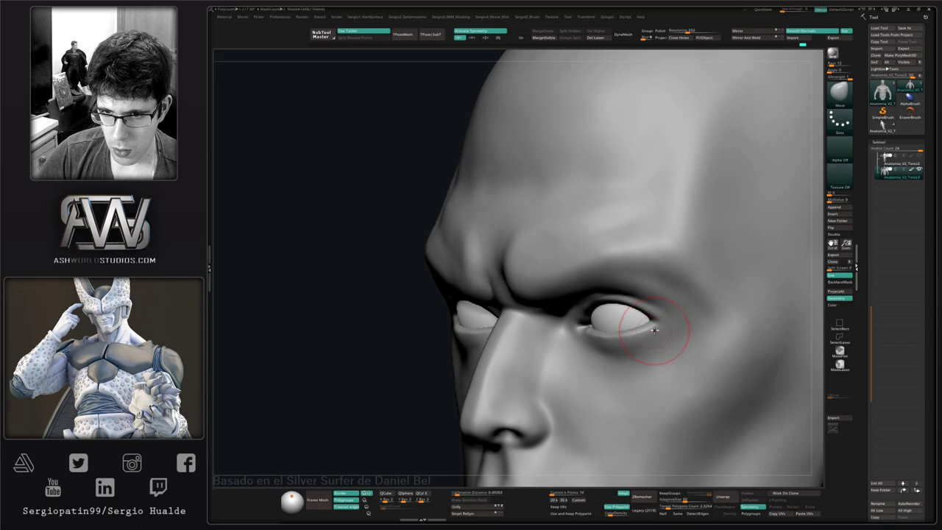
{"action": "right_click_drag", "start_coordinate": [659, 328], "coordinate": [664, 320], "text": "shift"}
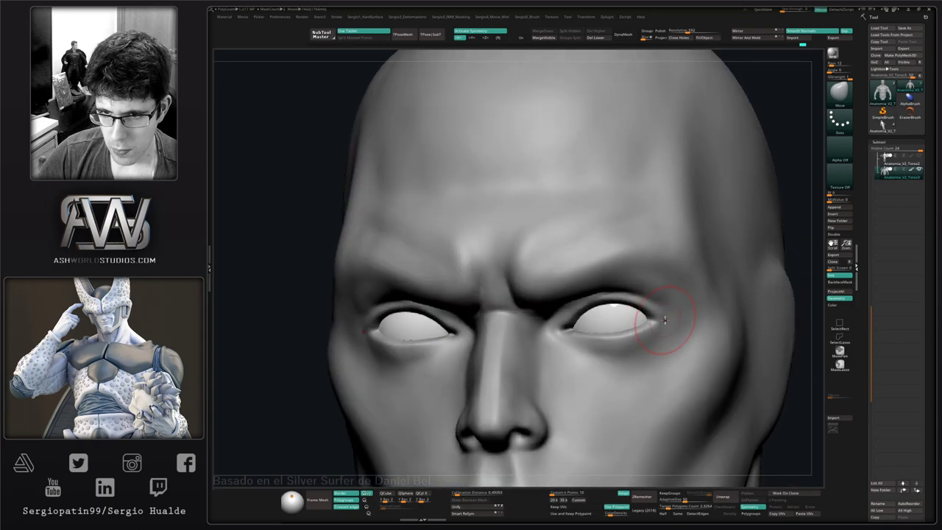
- Mask the head with a softened lasso mask, leaving the skin around the upper eyelids free to edit
{"action": "mouse_move", "coordinate": [795, 264]}
{"action": "left_mouse_down", "text": "ctrl"}
{"action": "mouse_move", "coordinate": [666, 266]}
{"action": "mouse_move", "coordinate": [600, 322]}
{"action": "mouse_move", "coordinate": [511, 300]}
{"action": "mouse_move", "coordinate": [780, 254]}
{"action": "left_mouse_up", "text": "ctrl"}
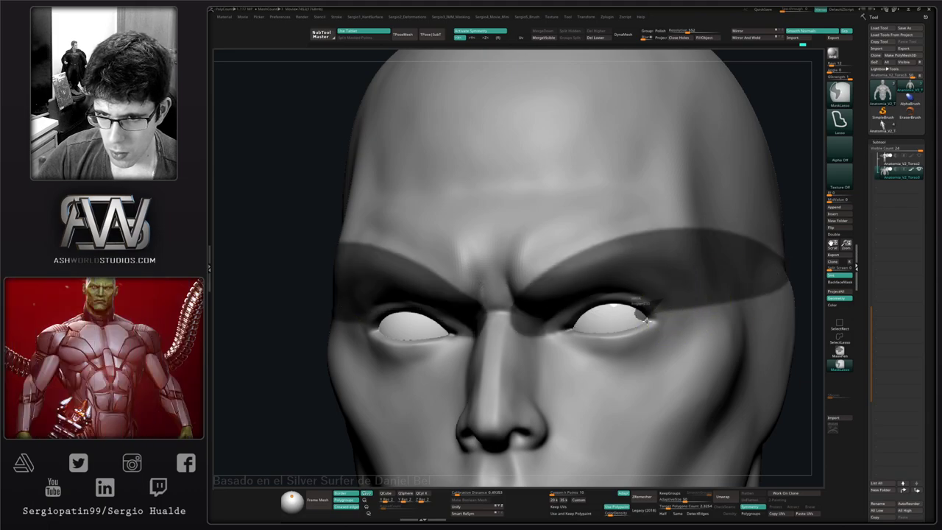
{"action": "right_click_drag", "start_coordinate": [700, 322], "coordinate": [719, 267]}
{"action": "left_click", "coordinate": [719, 267], "text": "ctrl"}
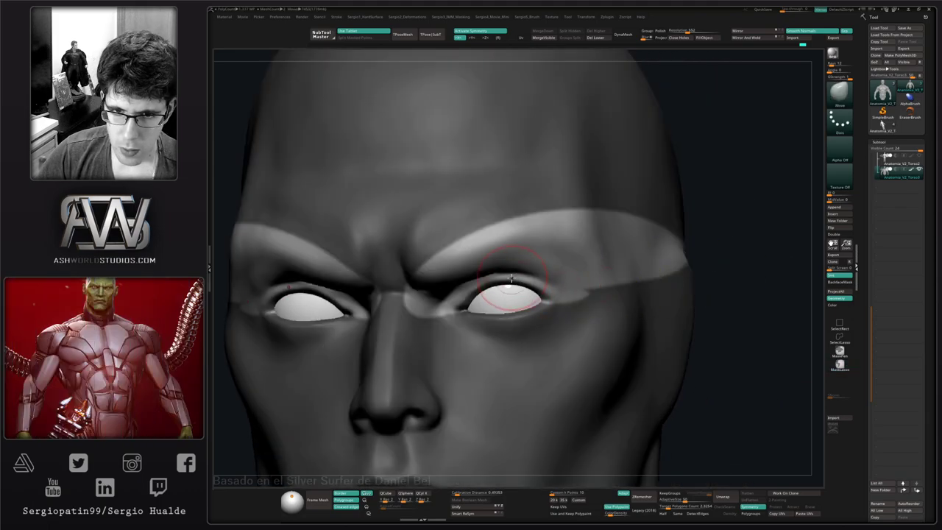
{"action": "right_click_drag", "start_coordinate": [535, 292], "coordinate": [558, 263]}
{"action": "mouse_move", "coordinate": [620, 241]}
{"action": "left_mouse_down", "text": "ctrl"}
{"action": "mouse_move", "coordinate": [622, 298]}
{"action": "mouse_move", "coordinate": [509, 269]}
{"action": "mouse_move", "coordinate": [457, 285]}
{"action": "mouse_move", "coordinate": [623, 130]}
{"action": "mouse_move", "coordinate": [622, 246]}
{"action": "left_mouse_up", "text": "ctrl"}
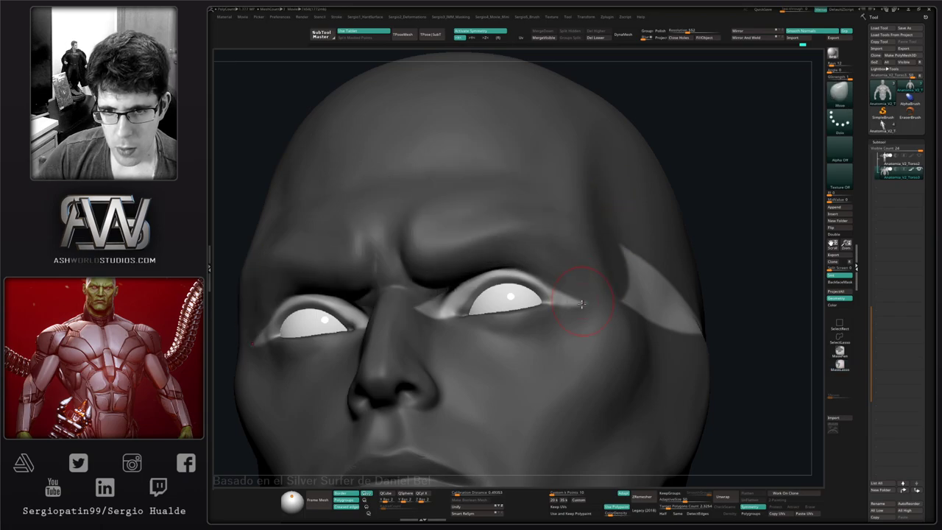
{"action": "right_click_drag", "start_coordinate": [581, 298], "coordinate": [619, 327]}
{"action": "left_click", "coordinate": [548, 293], "text": "ctrl"}
{"action": "left_click", "coordinate": [653, 271], "text": "ctrl"}
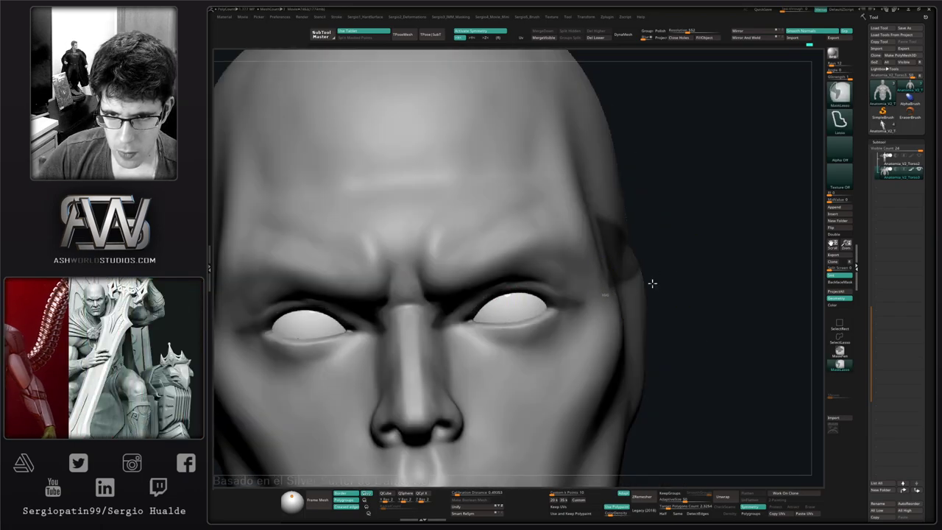
{"action": "left_click", "coordinate": [653, 284], "text": "ctrl"}
- Reshape the unmasked upper eyelids toward their outer corners with the Move brush and clear the mask
{"action": "left_click_drag", "start_coordinate": [518, 292], "coordinate": [529, 294]}
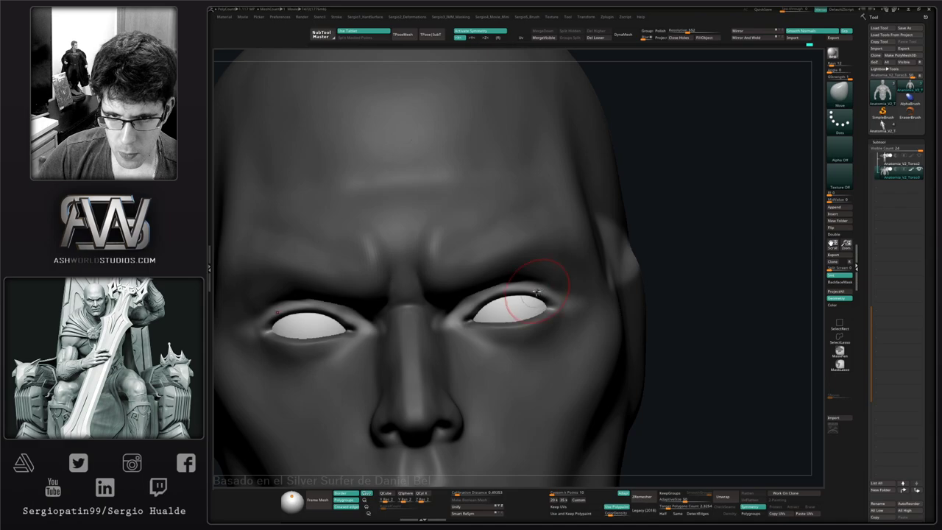
{"action": "mouse_move", "coordinate": [536, 292]}
{"action": "right_mouse_down"}
{"action": "mouse_move", "coordinate": [551, 289]}
{"action": "mouse_move", "coordinate": [551, 280]}
{"action": "mouse_move", "coordinate": [544, 296]}
{"action": "right_mouse_up"}
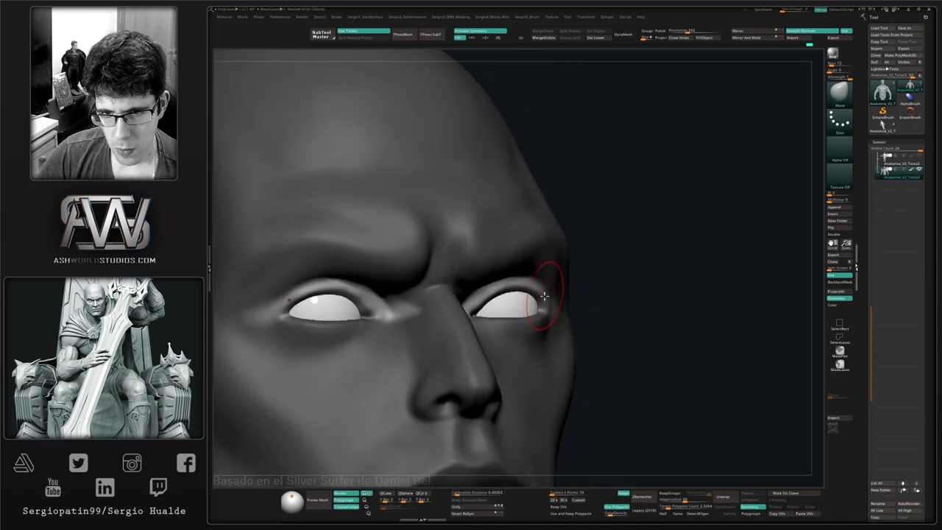
{"action": "left_click_drag", "start_coordinate": [597, 306], "coordinate": [612, 325], "text": "ctrl"}
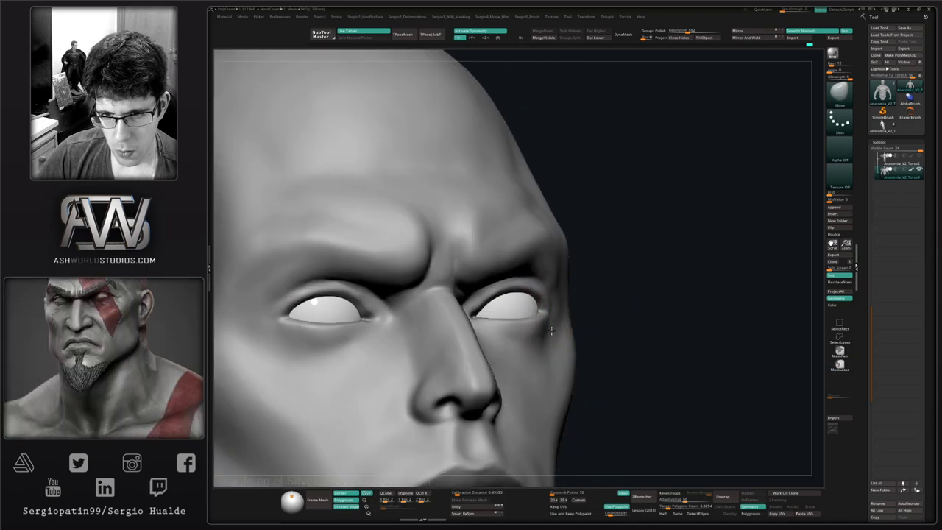
- Sharpen the crease above the upper eyelid with the DamStandard brush
{"action": "mouse_move", "coordinate": [550, 331]}
{"action": "right_mouse_down"}
{"action": "mouse_move", "coordinate": [541, 312]}
{"action": "mouse_move", "coordinate": [568, 304]}
{"action": "right_mouse_up"}
{"action": "key", "text": "b"}
{"action": "key", "text": "d"}
{"action": "key", "text": "s"}
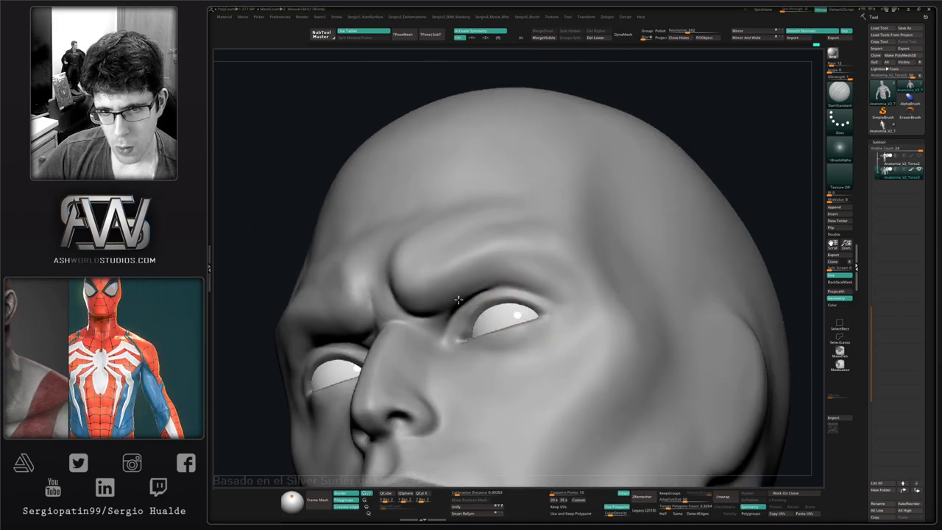
{"action": "left_click_drag", "start_coordinate": [505, 305], "coordinate": [532, 295]}
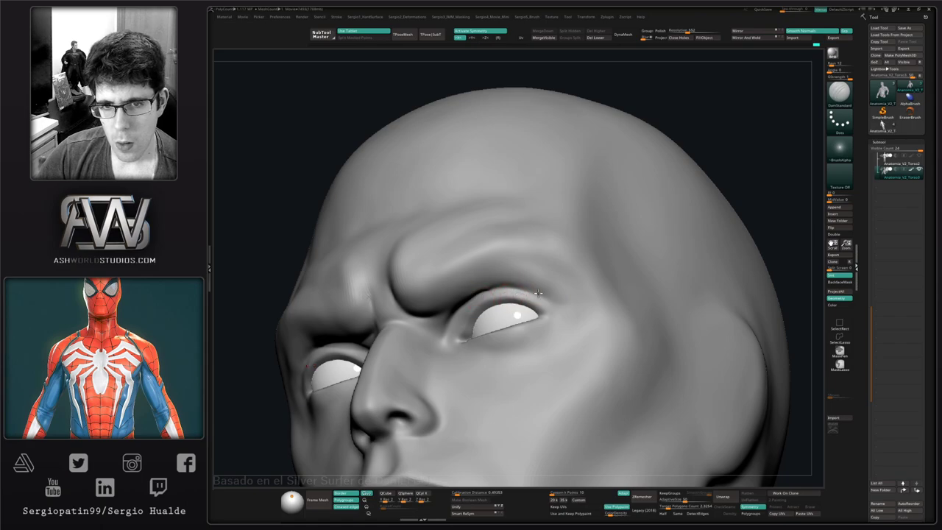
{"action": "right_click_drag", "start_coordinate": [539, 295], "coordinate": [483, 280]}
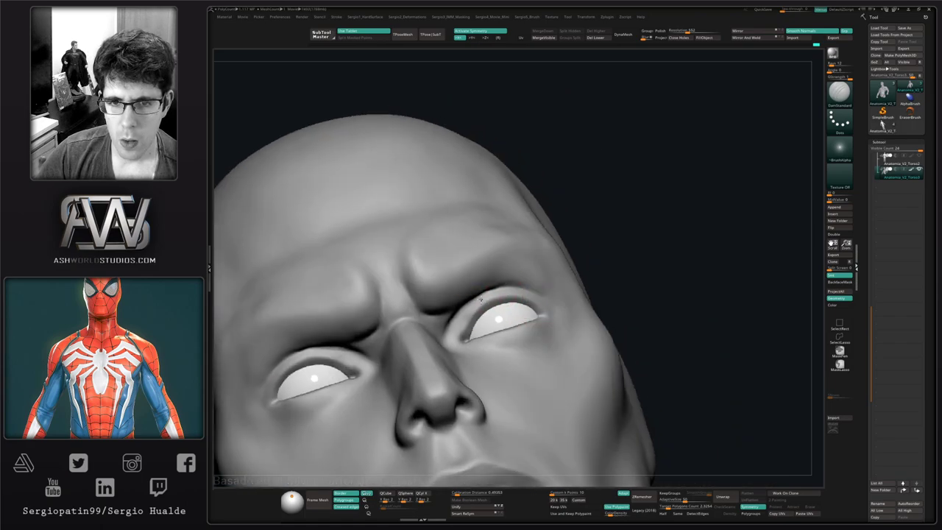
{"action": "key", "text": "b"}
{"action": "key", "text": "p"}
{"action": "key", "text": "a"}
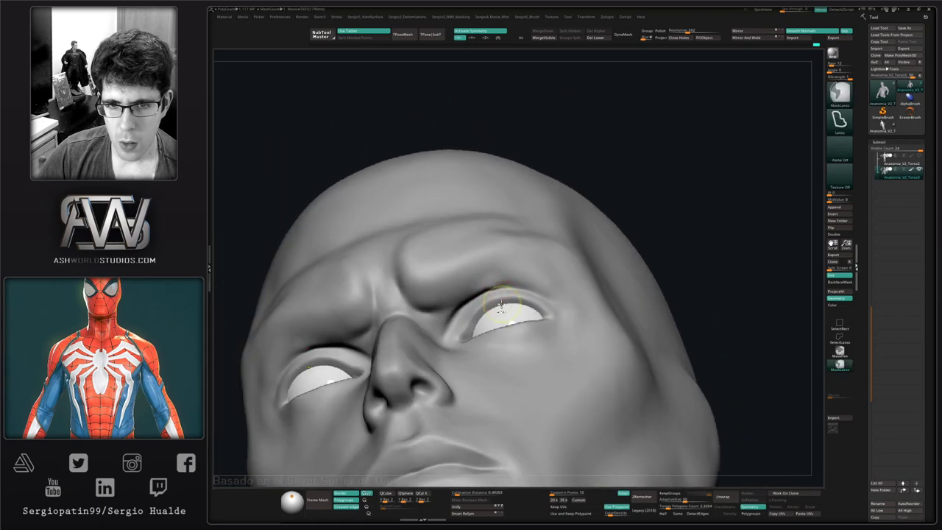
{"action": "right_click_drag", "start_coordinate": [476, 289], "coordinate": [492, 278]}
{"action": "key", "text": "space"}
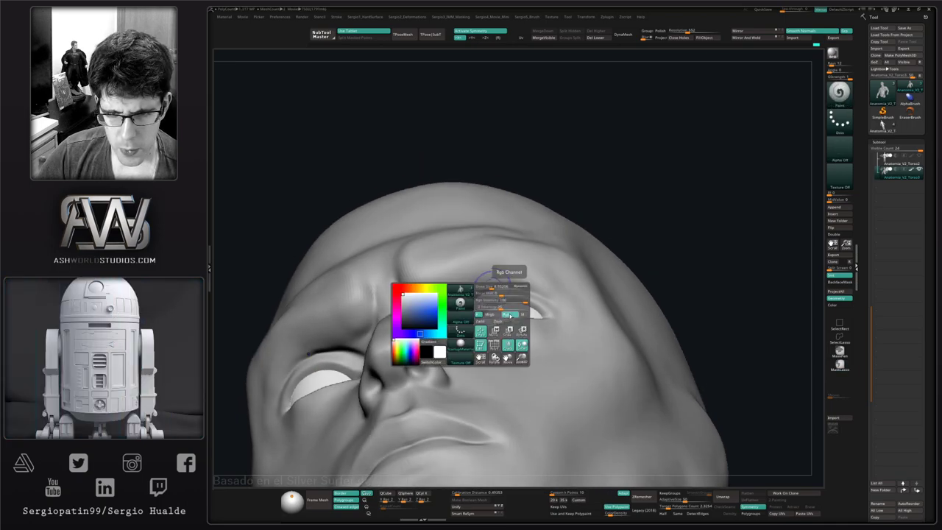
{"action": "key", "text": "b"}
{"action": "key", "text": "d"}
{"action": "key", "text": "s"}
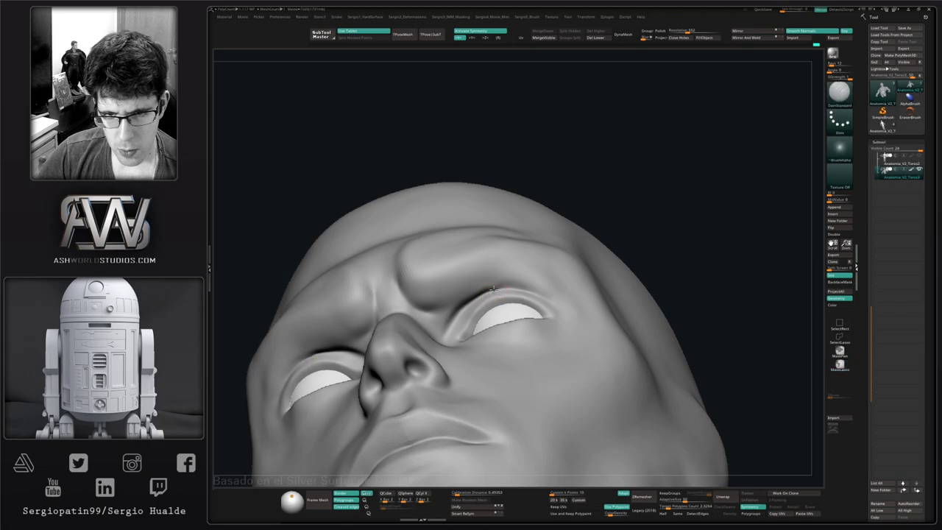
- Switch to the Move brush and lasso-mask the brow and the forehead area above the eyes
{"action": "mouse_move", "coordinate": [481, 318]}
{"action": "right_mouse_down"}
{"action": "mouse_move", "coordinate": [523, 312]}
{"action": "mouse_move", "coordinate": [488, 337]}
{"action": "right_mouse_up"}
{"action": "key", "text": "b"}
{"action": "key", "text": "m"}
{"action": "key", "text": "v"}
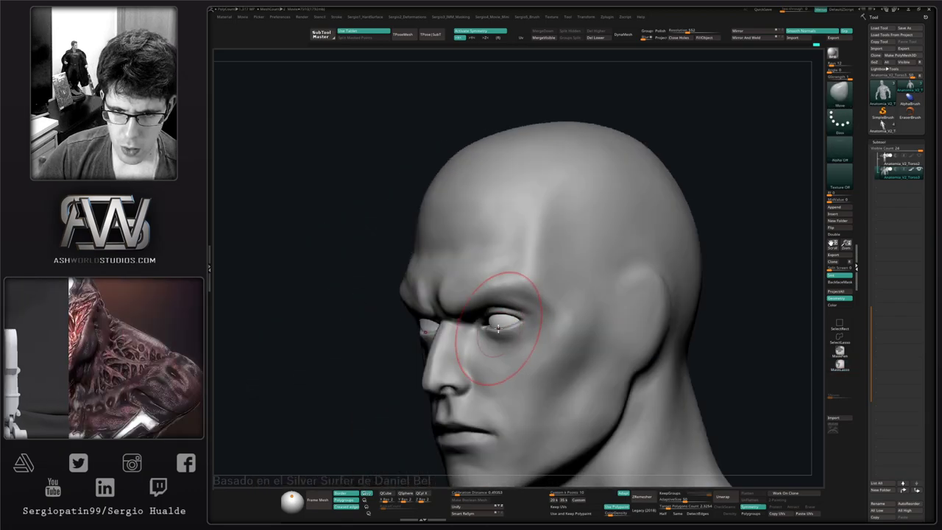
{"action": "key", "text": "ctrl+shift"}
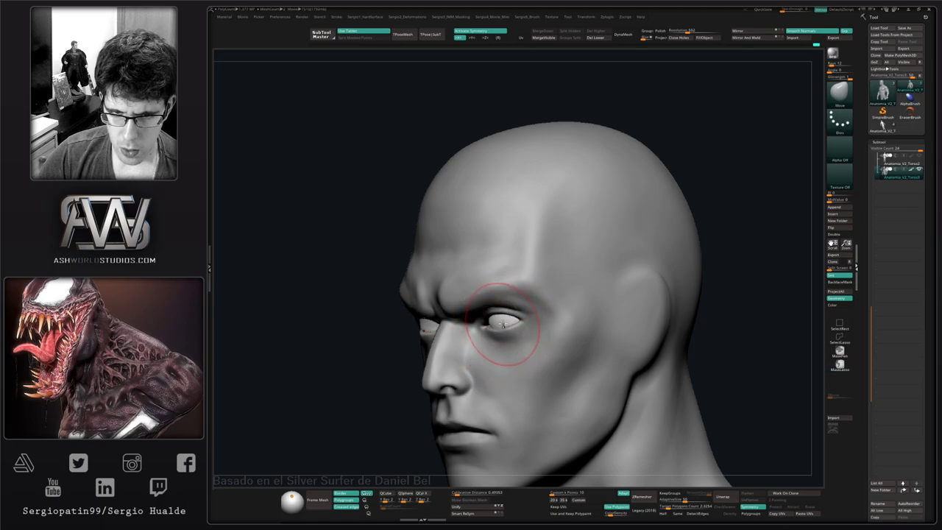
{"action": "right_click_drag", "start_coordinate": [502, 324], "coordinate": [526, 261]}
{"action": "key", "text": "ctrl"}
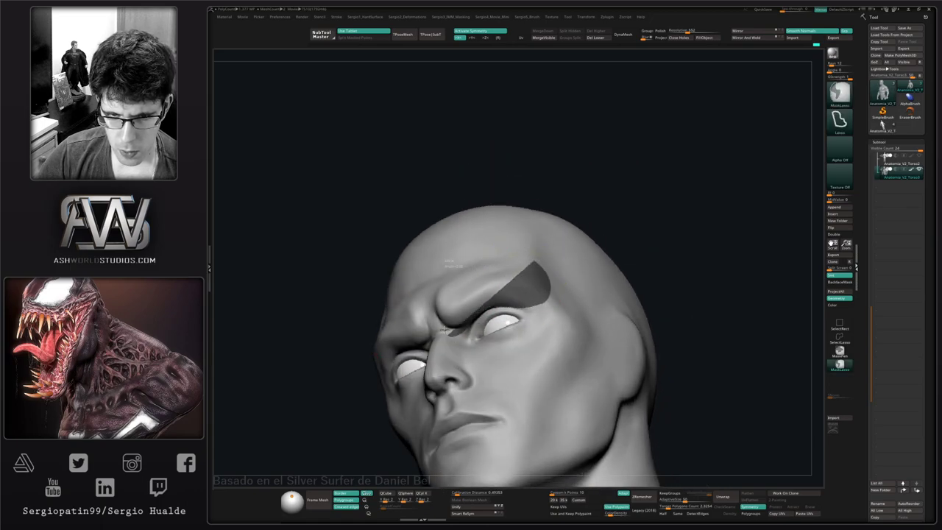
{"action": "mouse_move", "coordinate": [445, 330]}
{"action": "left_mouse_down"}
{"action": "mouse_move", "coordinate": [505, 284]}
{"action": "mouse_move", "coordinate": [510, 300]}
{"action": "left_mouse_up"}
- Raise the lower eyelids slightly with the Move brush beneath the masked brows
{"action": "right_click_drag", "start_coordinate": [511, 305], "coordinate": [511, 335]}
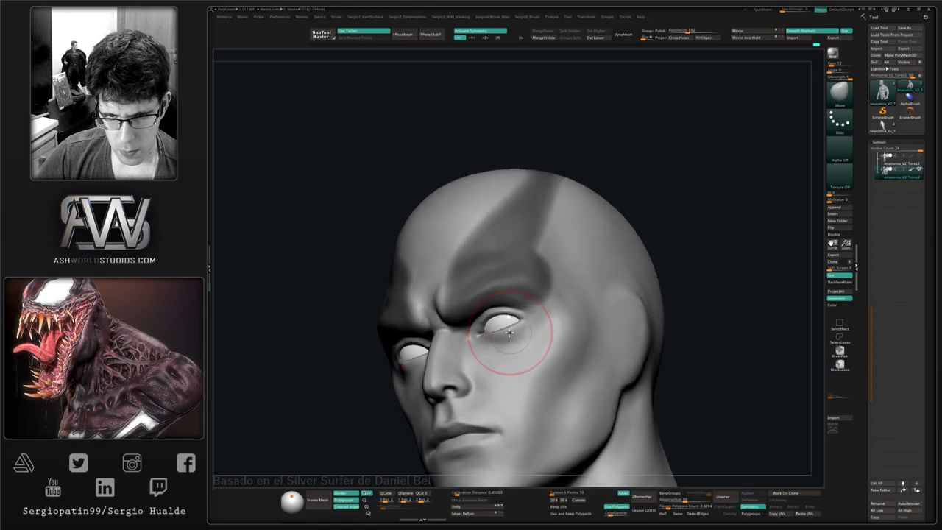
{"action": "left_click_drag", "start_coordinate": [508, 333], "coordinate": [503, 322]}
{"action": "mouse_move", "coordinate": [504, 335]}
{"action": "right_mouse_down"}
{"action": "mouse_move", "coordinate": [506, 343]}
{"action": "mouse_move", "coordinate": [494, 330]}
{"action": "mouse_move", "coordinate": [502, 337]}
{"action": "right_mouse_up"}
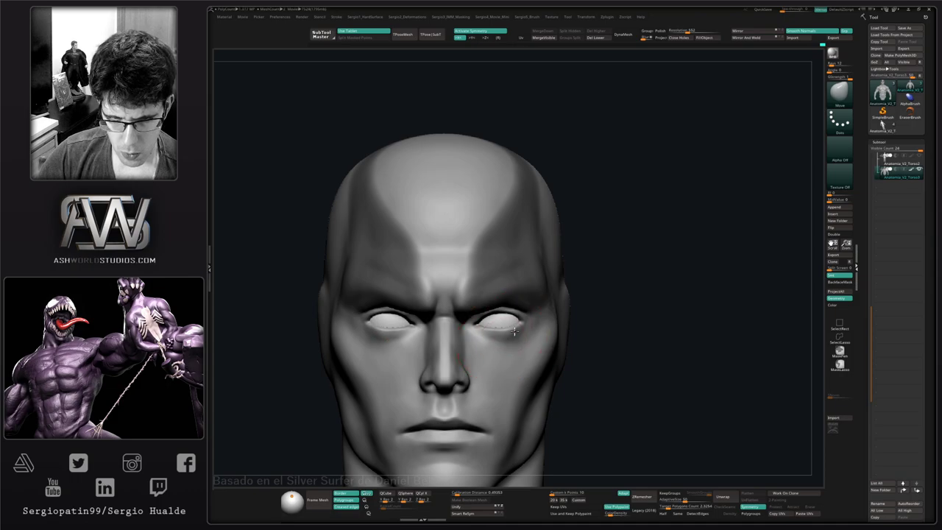
{"action": "mouse_move", "coordinate": [539, 322]}
{"action": "right_mouse_down"}
{"action": "mouse_move", "coordinate": [596, 301]}
{"action": "mouse_move", "coordinate": [515, 337]}
{"action": "mouse_move", "coordinate": [462, 311]}
{"action": "mouse_move", "coordinate": [505, 286]}
{"action": "mouse_move", "coordinate": [490, 334]}
{"action": "mouse_move", "coordinate": [467, 349]}
{"action": "mouse_move", "coordinate": [495, 331]}
{"action": "mouse_move", "coordinate": [562, 332]}
{"action": "mouse_move", "coordinate": [457, 337]}
{"action": "mouse_move", "coordinate": [507, 339]}
{"action": "mouse_move", "coordinate": [435, 329]}
{"action": "mouse_move", "coordinate": [454, 346]}
{"action": "right_mouse_up"}
{"action": "key", "text": "b"}
{"action": "key", "text": "s"}
{"action": "key", "text": "t"}
{"action": "key", "text": "space"}
{"action": "left_click", "coordinate": [466, 374]}
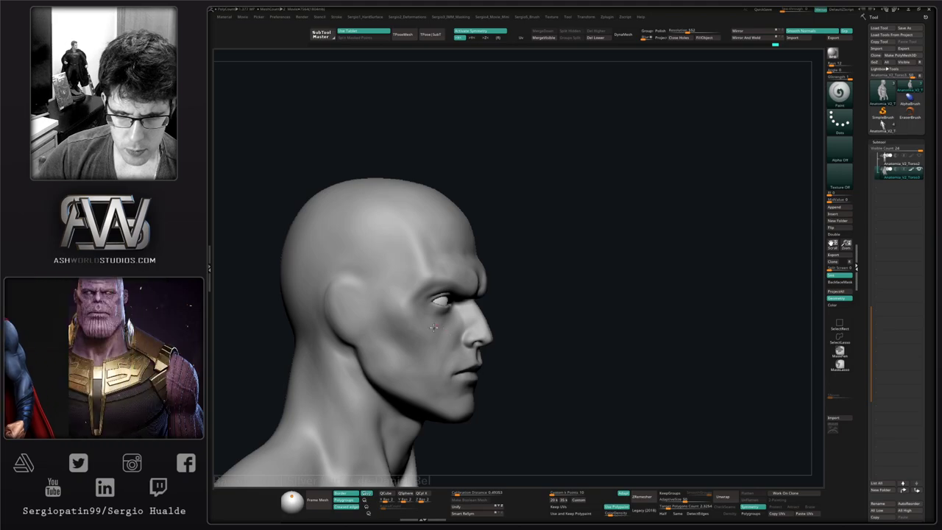
- Shape and smooth the cheek and jaw area with the Clay brush, undoing the last stroke
{"action": "right_click_drag", "start_coordinate": [507, 361], "coordinate": [410, 347]}
{"action": "left_click_drag", "start_coordinate": [410, 347], "coordinate": [421, 347]}
{"action": "left_click_drag", "start_coordinate": [503, 340], "coordinate": [533, 326], "text": "shift"}
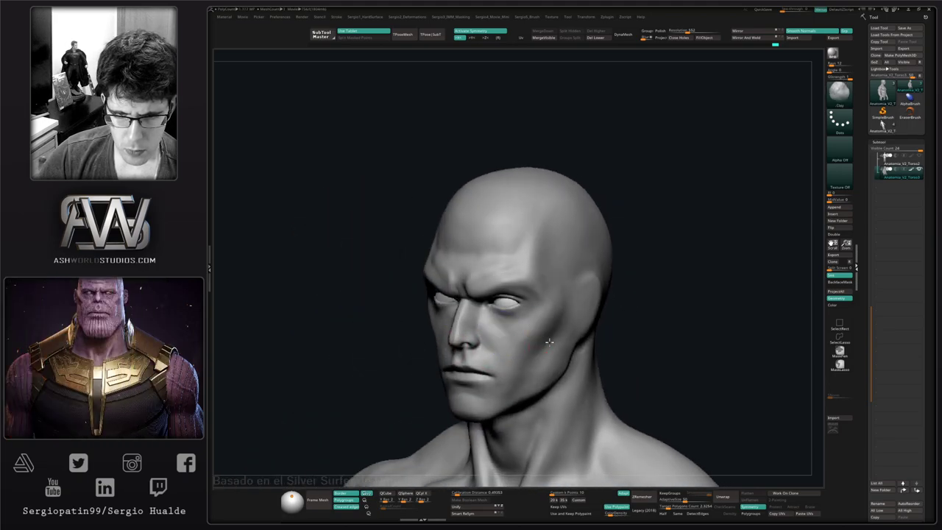
{"action": "left_click_drag", "start_coordinate": [368, 346], "coordinate": [420, 346]}
{"action": "right_click_drag", "start_coordinate": [541, 322], "coordinate": [516, 361]}
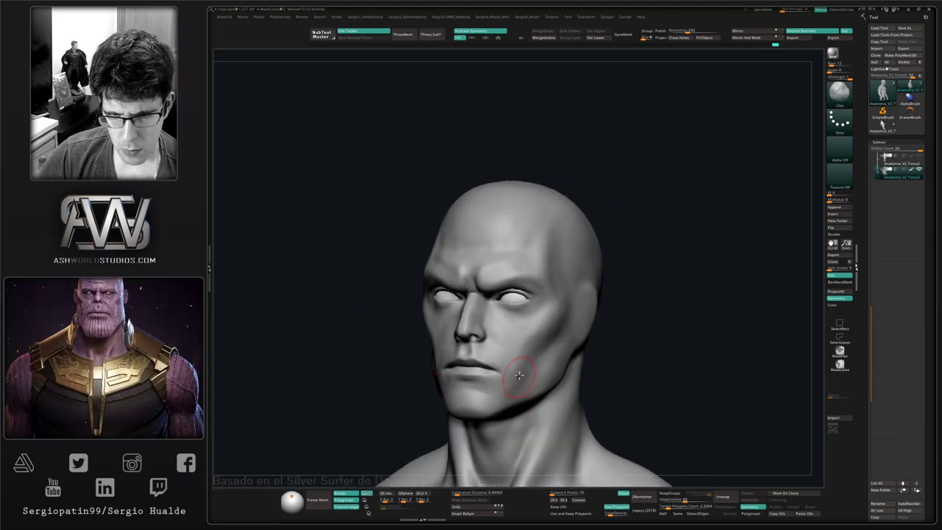
{"action": "key", "text": "ctrl+z"}
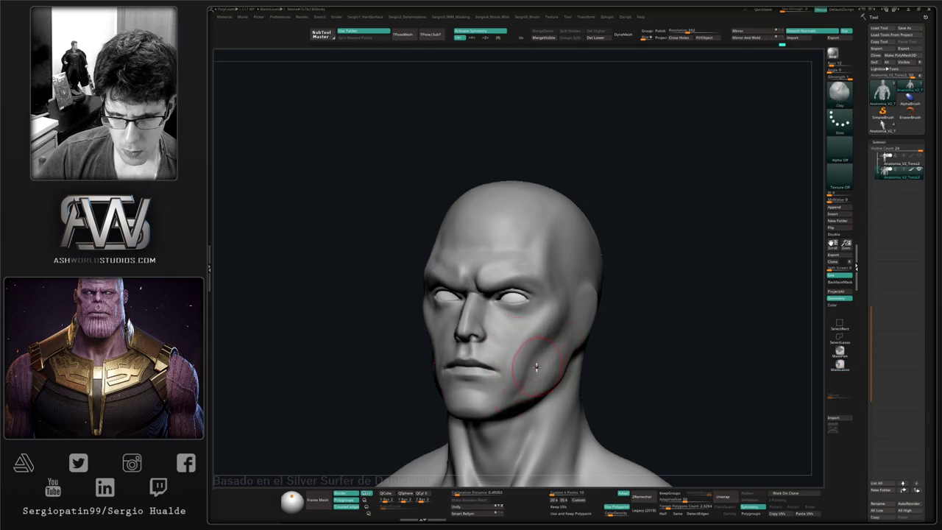
- Refine the plane between the mouth corner and the jaw with the TrimDynamic brush and smooth it
{"action": "right_click_drag", "start_coordinate": [521, 381], "coordinate": [508, 379]}
{"action": "key", "text": "b"}
{"action": "key", "text": "d"}
{"action": "key", "text": "s"}
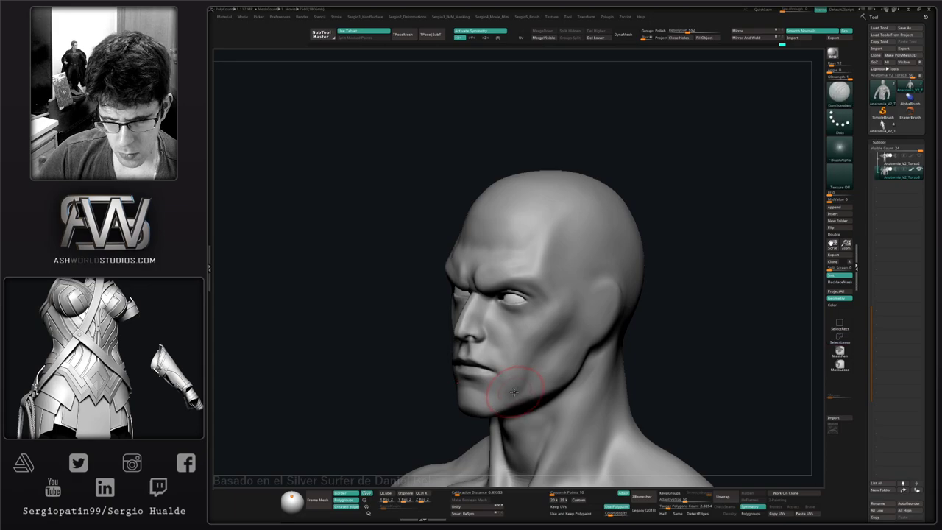
{"action": "key", "text": "b"}
{"action": "key", "text": "t"}
{"action": "key", "text": "d"}
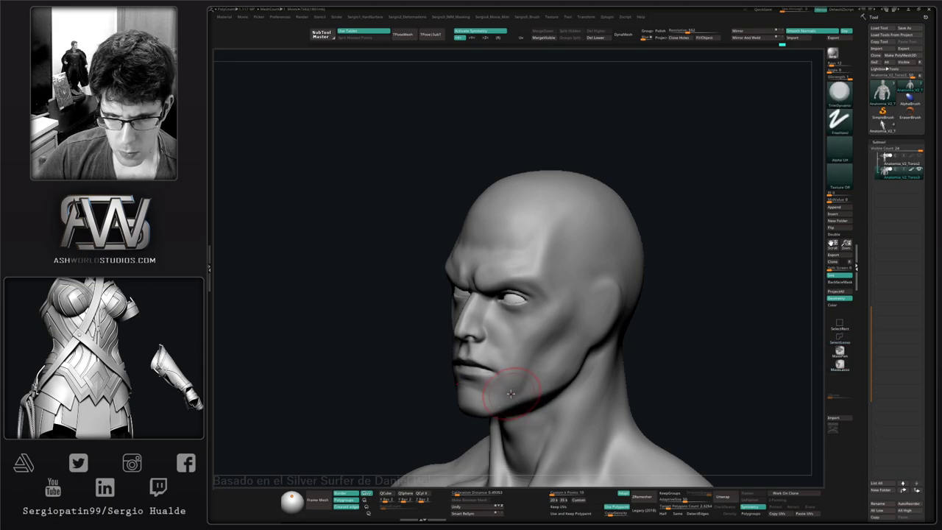
{"action": "mouse_move", "coordinate": [518, 415]}
{"action": "right_mouse_down"}
{"action": "mouse_move", "coordinate": [549, 382]}
{"action": "mouse_move", "coordinate": [532, 366]}
{"action": "right_mouse_up"}
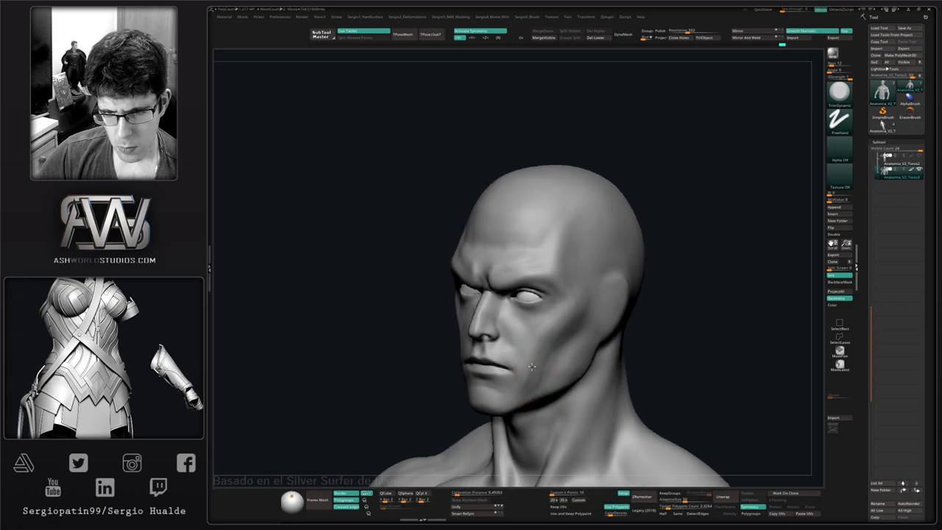
{"action": "mouse_move", "coordinate": [537, 359]}
{"action": "left_mouse_down", "text": "shift"}
{"action": "mouse_move", "coordinate": [533, 377]}
{"action": "mouse_move", "coordinate": [541, 374]}
{"action": "left_mouse_up", "text": "shift"}
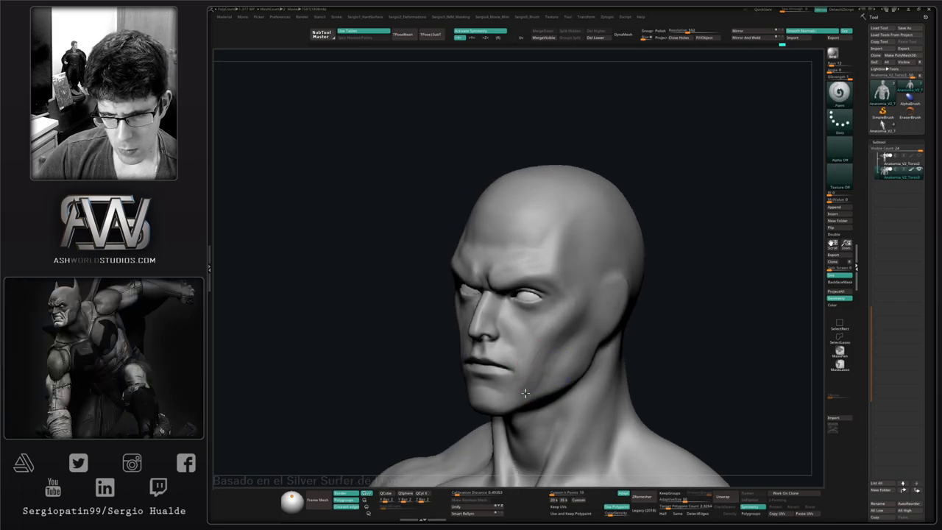
- Smooth the plane between the lower cheek and the jawline and check it from several angles
{"action": "key", "text": "space"}
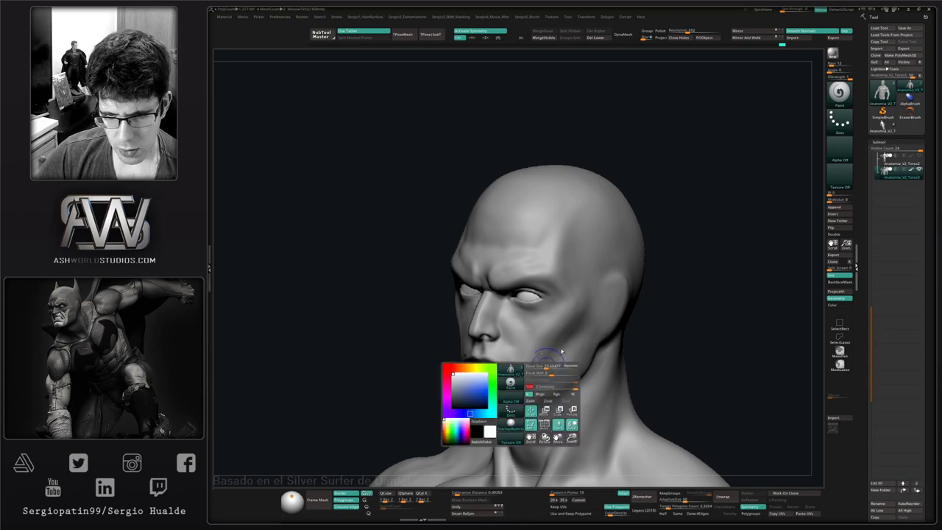
{"action": "left_click_drag", "start_coordinate": [536, 380], "coordinate": [539, 374], "text": "shift"}
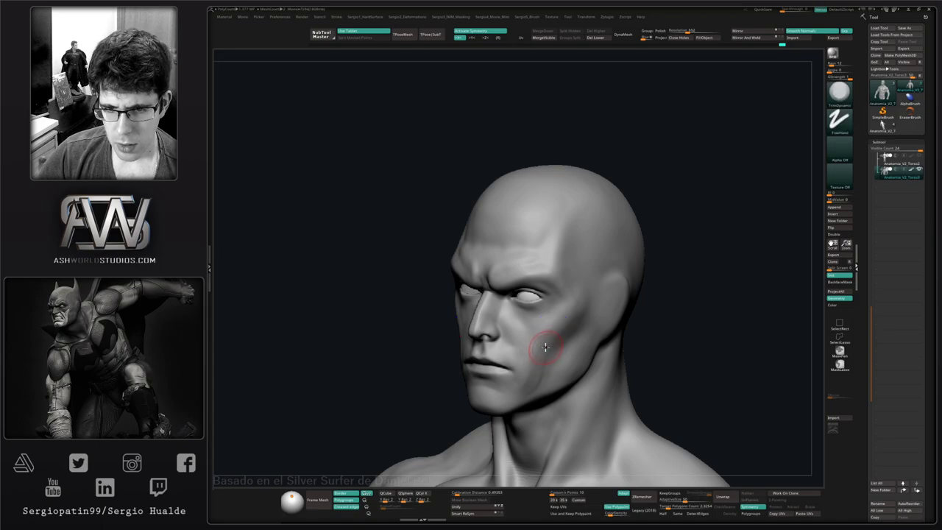
{"action": "key", "text": "5"}
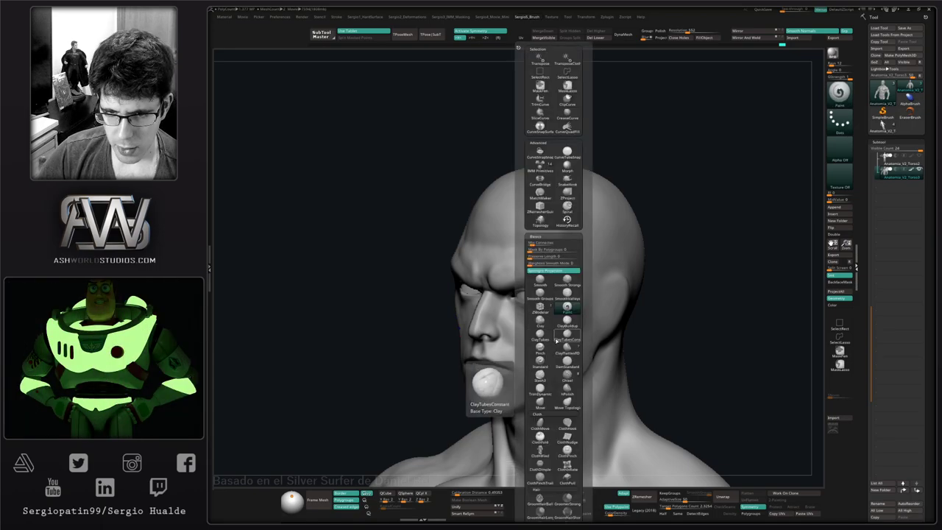
{"action": "left_click", "coordinate": [568, 309]}
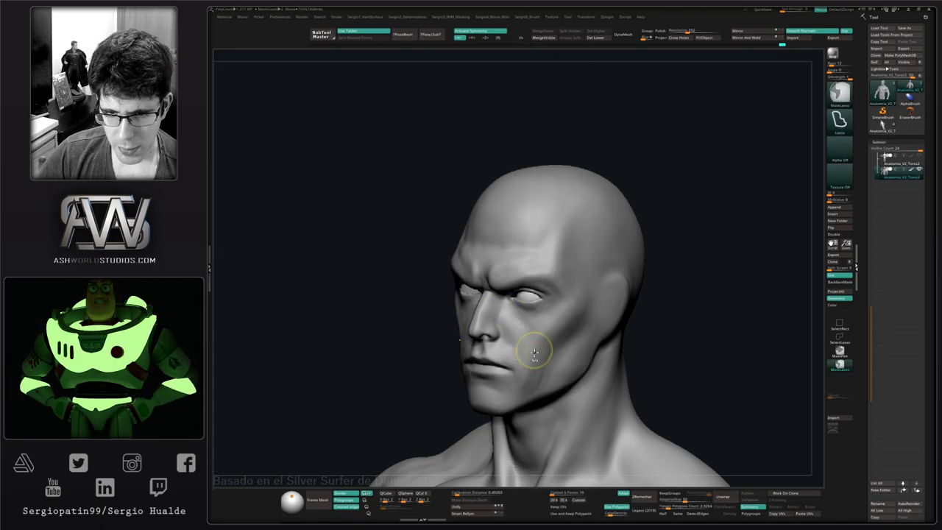
{"action": "mouse_move", "coordinate": [553, 375]}
{"action": "left_mouse_down", "text": "shift"}
{"action": "mouse_move", "coordinate": [530, 395]}
{"action": "mouse_move", "coordinate": [546, 374]}
{"action": "left_mouse_up", "text": "shift"}
{"action": "right_click_drag", "start_coordinate": [553, 363], "coordinate": [542, 388]}
{"action": "mouse_move", "coordinate": [537, 393]}
{"action": "left_mouse_down", "text": "shift"}
{"action": "mouse_move", "coordinate": [523, 405]}
{"action": "mouse_move", "coordinate": [550, 354]}
{"action": "mouse_move", "coordinate": [525, 352]}
{"action": "left_mouse_up", "text": "shift"}
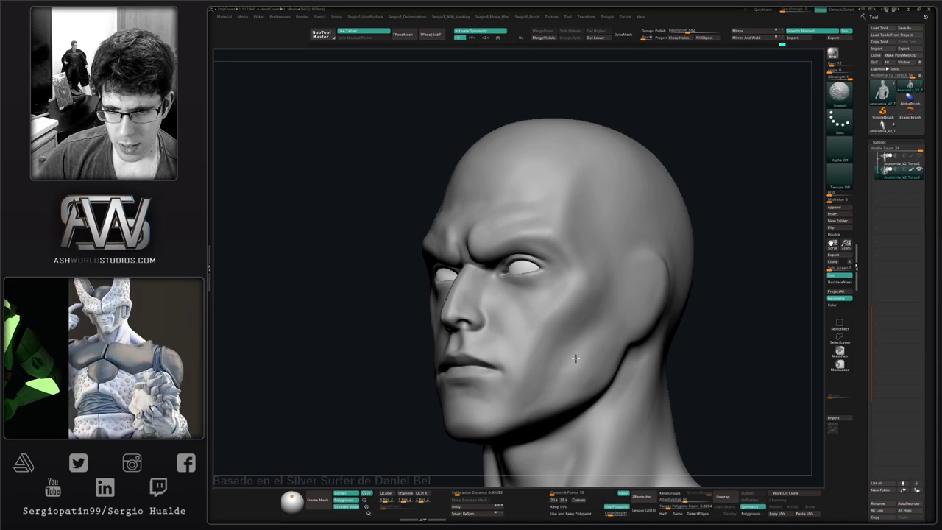
{"action": "right_click_drag", "start_coordinate": [552, 346], "coordinate": [563, 302], "text": "ctrl"}
{"action": "right_click_drag", "start_coordinate": [589, 360], "coordinate": [635, 376]}
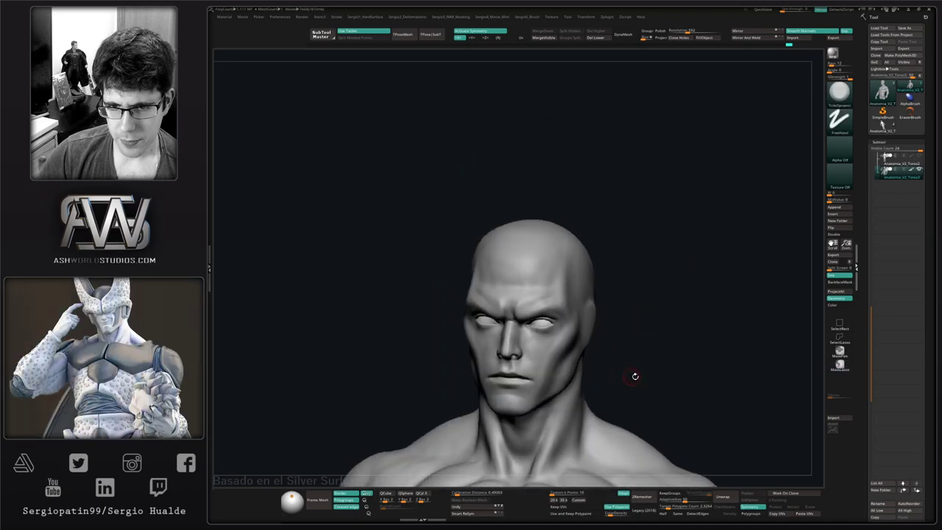
- Smooth the upper cheek beneath the outer corner of the eye
{"action": "mouse_move", "coordinate": [564, 379]}
{"action": "right_mouse_down"}
{"action": "mouse_move", "coordinate": [594, 383]}
{"action": "mouse_move", "coordinate": [546, 416]}
{"action": "mouse_move", "coordinate": [555, 361]}
{"action": "right_mouse_up"}
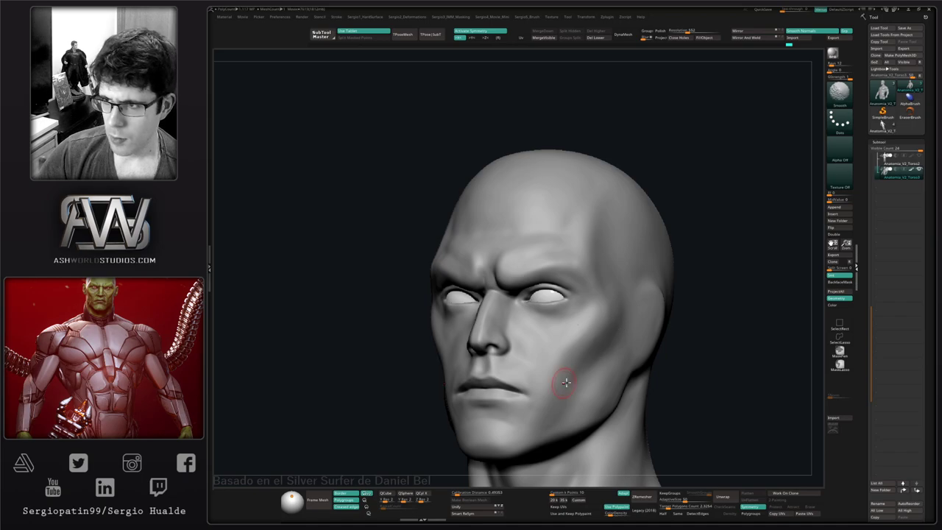
{"action": "right_click_drag", "start_coordinate": [566, 382], "coordinate": [568, 335], "text": "ctrl"}
{"action": "mouse_move", "coordinate": [530, 362]}
{"action": "right_mouse_down"}
{"action": "mouse_move", "coordinate": [570, 370]}
{"action": "mouse_move", "coordinate": [573, 323]}
{"action": "right_mouse_up"}
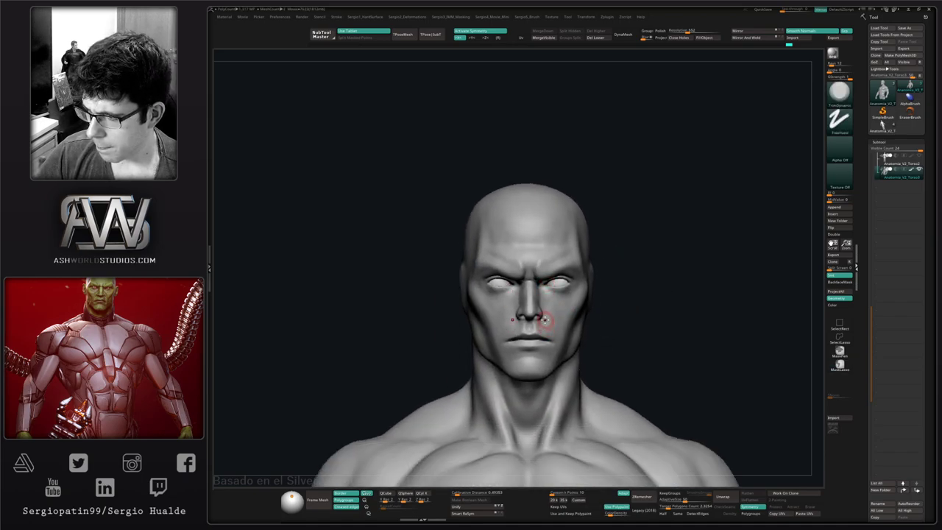
{"action": "mouse_move", "coordinate": [550, 322]}
{"action": "right_mouse_down"}
{"action": "mouse_move", "coordinate": [562, 353]}
{"action": "mouse_move", "coordinate": [543, 312]}
{"action": "right_mouse_up"}
{"action": "right_click_drag", "start_coordinate": [552, 315], "coordinate": [564, 340], "text": "ctrl"}
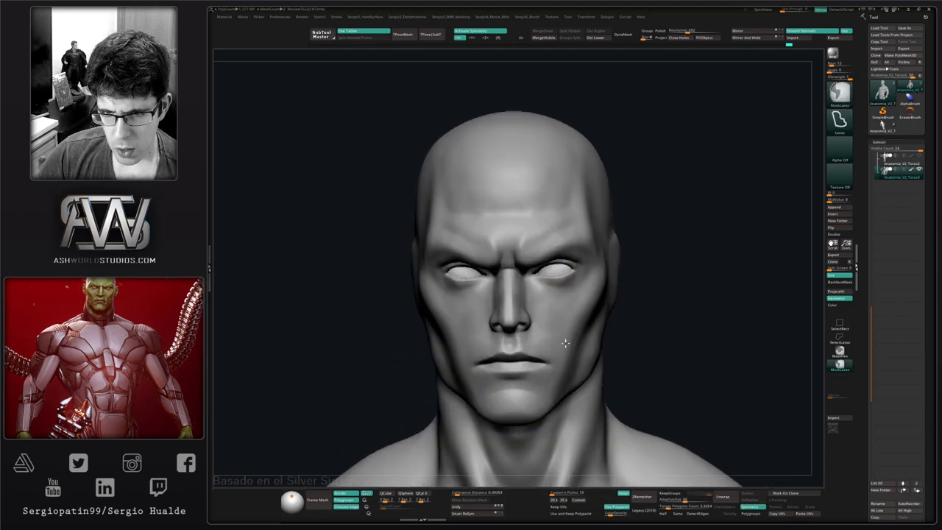
{"action": "left_click_drag", "start_coordinate": [579, 302], "coordinate": [586, 279], "text": "shift"}
{"action": "mouse_move", "coordinate": [577, 276]}
{"action": "right_mouse_down", "text": "ctrl"}
{"action": "mouse_move", "coordinate": [585, 291]}
{"action": "mouse_move", "coordinate": [568, 294]}
{"action": "right_mouse_up", "text": "ctrl"}
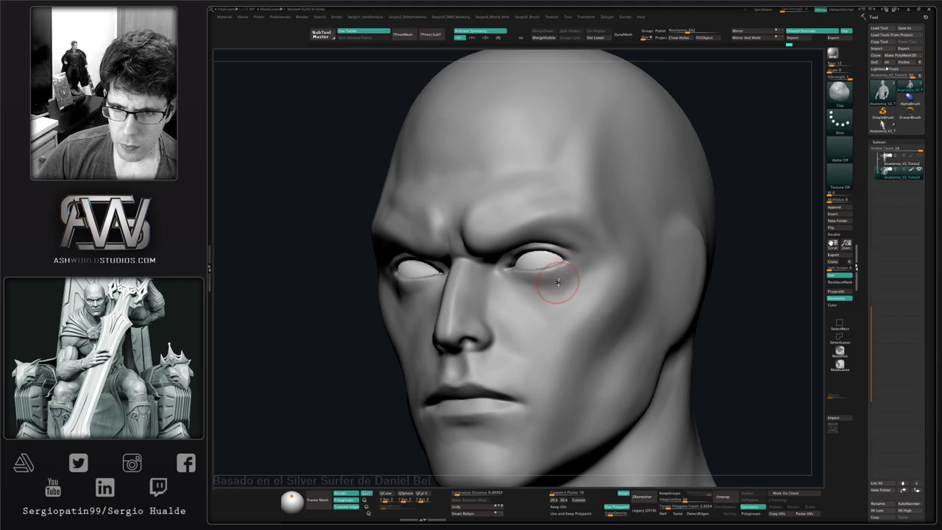
- Try building up the area beside the outer eye corner with the Clay brush
{"action": "right_click_drag", "start_coordinate": [583, 252], "coordinate": [449, 247]}
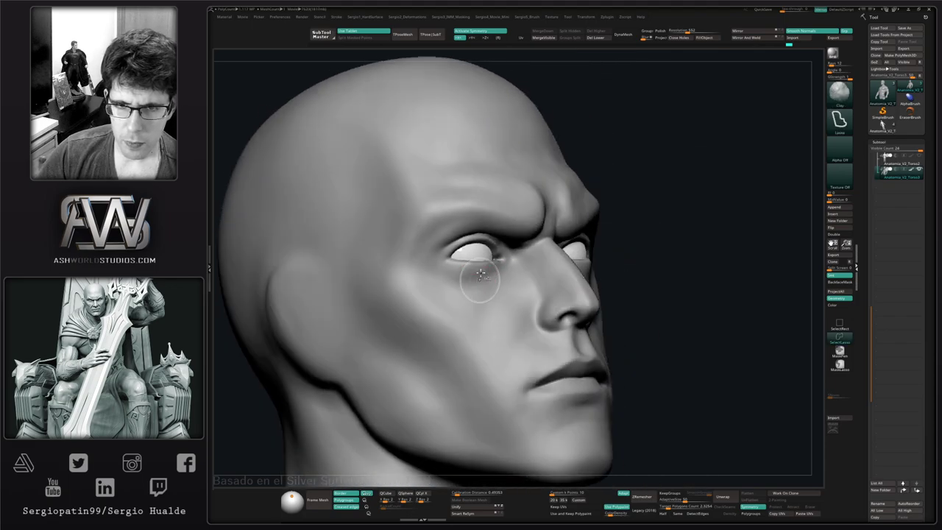
{"action": "mouse_move", "coordinate": [427, 258]}
{"action": "left_mouse_down"}
{"action": "mouse_move", "coordinate": [465, 245]}
{"action": "mouse_move", "coordinate": [423, 261]}
{"action": "mouse_move", "coordinate": [453, 224]}
{"action": "left_mouse_up"}
{"action": "key", "text": "ctrl+z"}
- Switch to the Move brush, adjust its size and refine the lip profile from the side
{"action": "mouse_move", "coordinate": [452, 224]}
{"action": "right_mouse_down", "text": "ctrl"}
{"action": "mouse_move", "coordinate": [443, 247]}
{"action": "mouse_move", "coordinate": [461, 357]}
{"action": "mouse_move", "coordinate": [508, 346]}
{"action": "mouse_move", "coordinate": [505, 368]}
{"action": "mouse_move", "coordinate": [520, 305]}
{"action": "mouse_move", "coordinate": [526, 324]}
{"action": "mouse_move", "coordinate": [507, 337]}
{"action": "mouse_move", "coordinate": [481, 330]}
{"action": "mouse_move", "coordinate": [486, 362]}
{"action": "mouse_move", "coordinate": [485, 342]}
{"action": "right_mouse_up", "text": "ctrl"}
{"action": "key", "text": "b"}
{"action": "key", "text": "m"}
{"action": "key", "text": "v"}
{"action": "key", "text": "s"}
{"action": "left_click_drag", "start_coordinate": [494, 346], "coordinate": [497, 352]}
{"action": "key", "text": "s"}
{"action": "right_click_drag", "start_coordinate": [481, 358], "coordinate": [482, 361]}
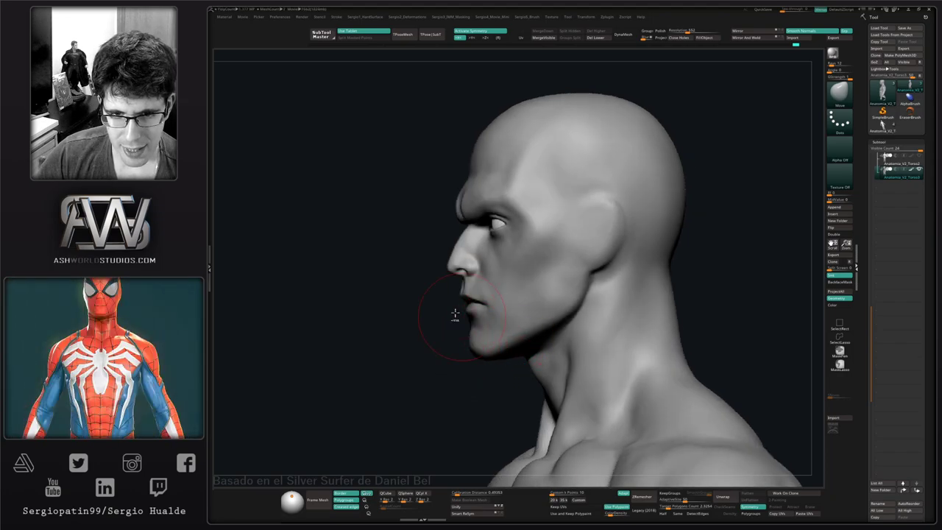
{"action": "right_click_drag", "start_coordinate": [455, 313], "coordinate": [464, 311], "text": "ctrl"}
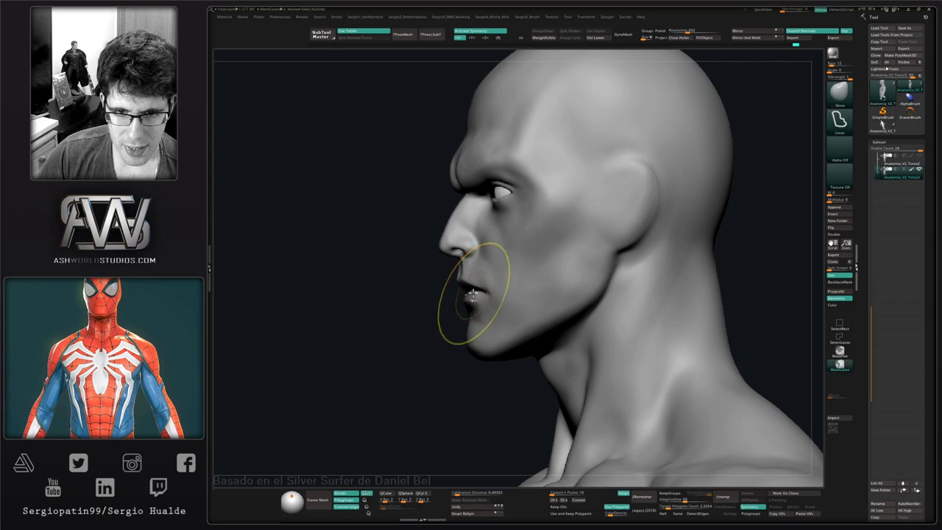
{"action": "key", "text": "s"}
{"action": "left_click_drag", "start_coordinate": [473, 287], "coordinate": [461, 279]}
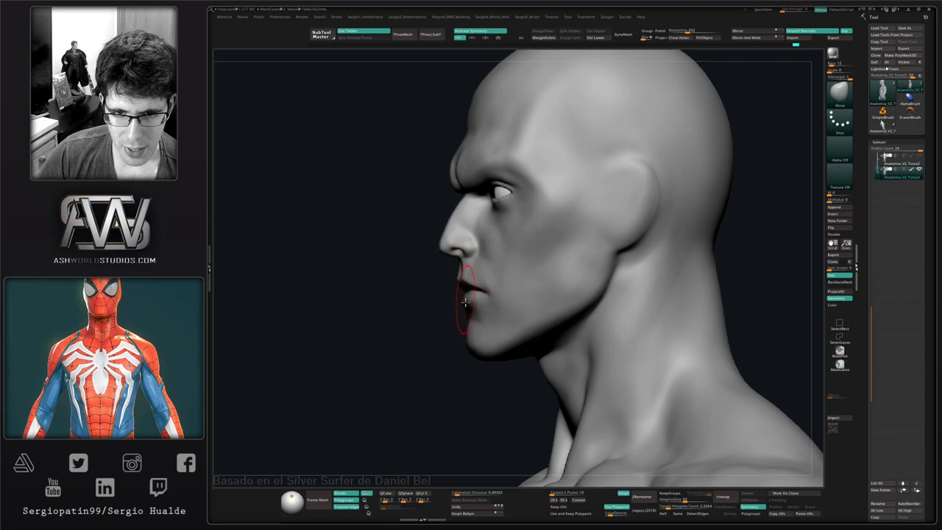
{"action": "right_click_drag", "start_coordinate": [473, 318], "coordinate": [512, 303], "text": "ctrl"}
- Adjust the shape of the wrists with the Move brush and smooth the transition into the hand
{"action": "right_click_drag", "start_coordinate": [513, 303], "coordinate": [529, 222], "text": "ctrl"}
{"action": "right_click_drag", "start_coordinate": [661, 297], "coordinate": [643, 309]}
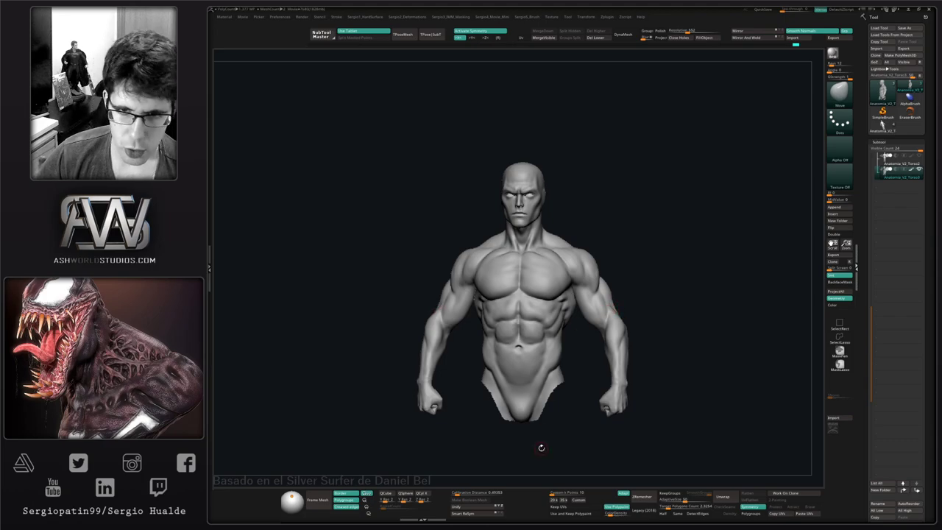
{"action": "right_click_drag", "start_coordinate": [681, 296], "coordinate": [688, 368]}
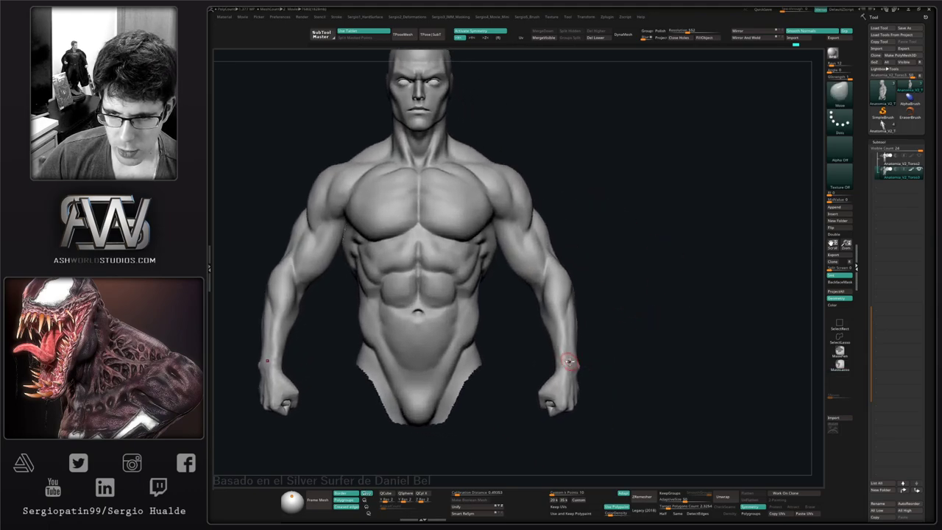
{"action": "right_click_drag", "start_coordinate": [612, 361], "coordinate": [582, 365]}
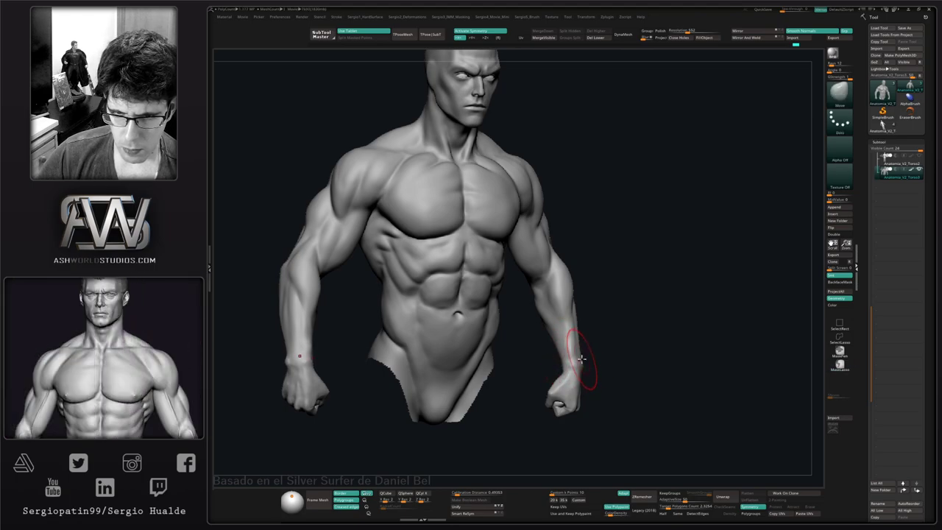
{"action": "left_click_drag", "start_coordinate": [598, 362], "coordinate": [574, 356]}
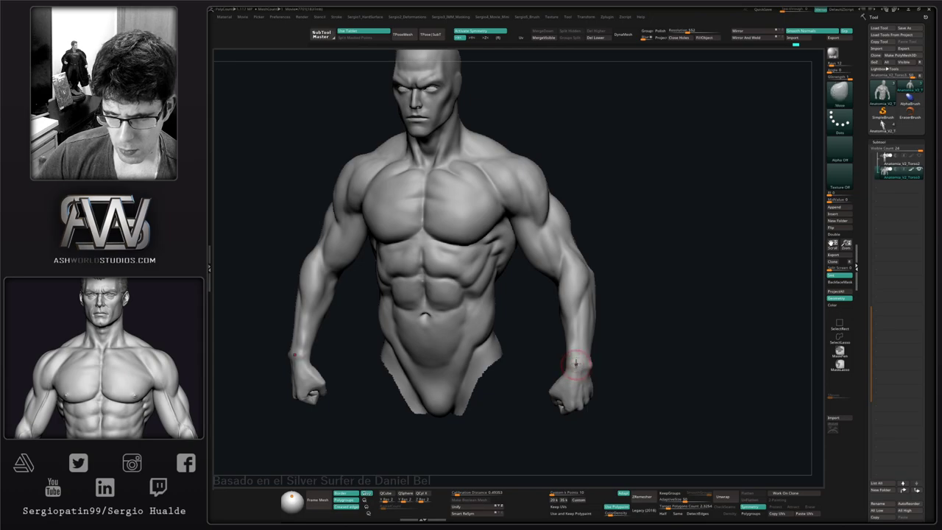
{"action": "mouse_move", "coordinate": [578, 366]}
{"action": "right_mouse_down", "text": "ctrl"}
{"action": "mouse_move", "coordinate": [580, 384]}
{"action": "mouse_move", "coordinate": [566, 378]}
{"action": "right_mouse_up", "text": "ctrl"}
{"action": "left_click_drag", "start_coordinate": [557, 372], "coordinate": [550, 381], "text": "shift"}
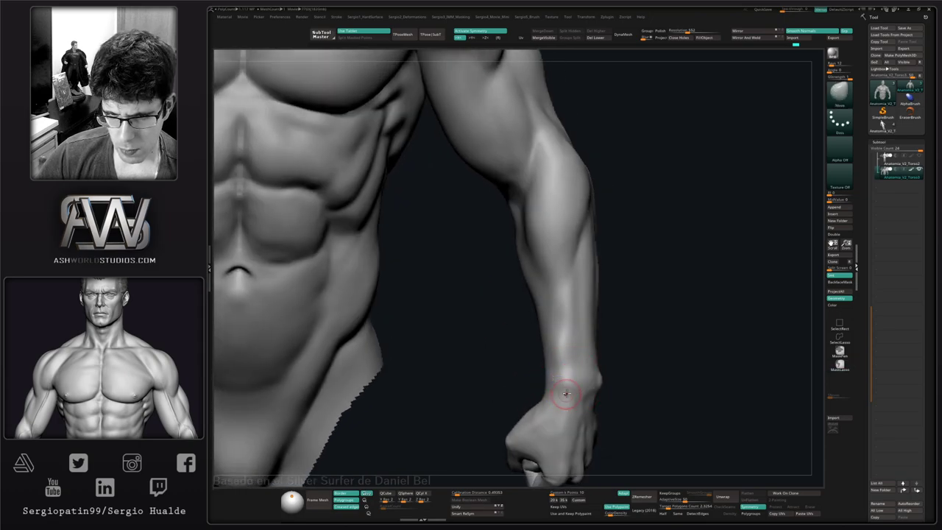
- Refine and smooth the back of the hand below the wrist, and select the Standard brush
{"action": "right_click_drag", "start_coordinate": [572, 393], "coordinate": [551, 393]}
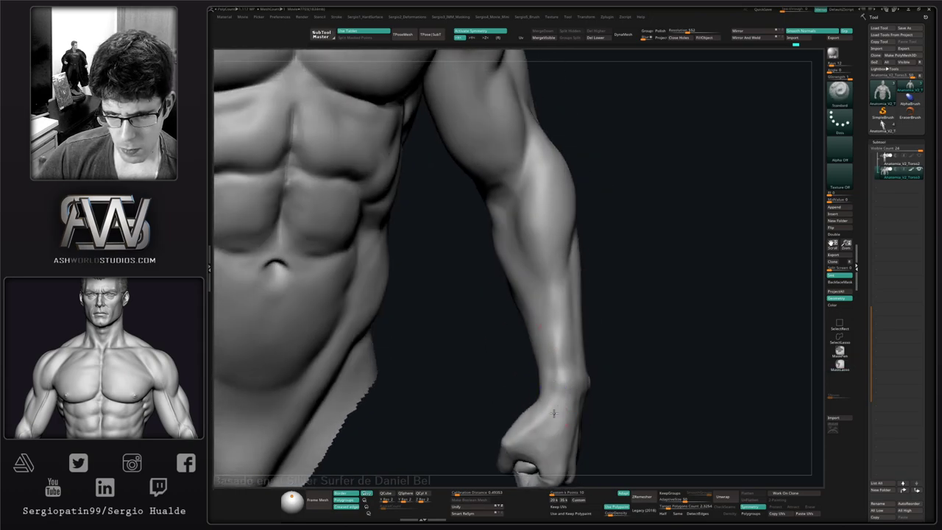
{"action": "right_click_drag", "start_coordinate": [548, 421], "coordinate": [536, 425]}
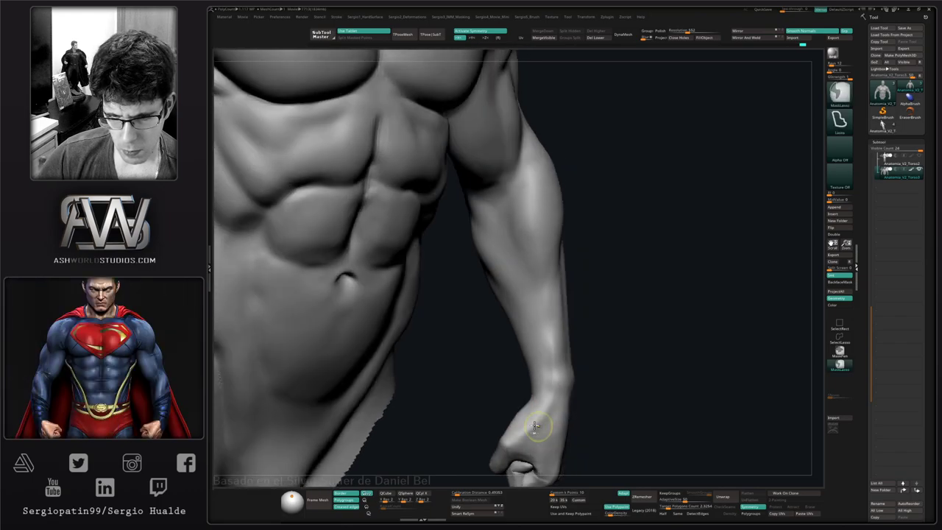
{"action": "mouse_move", "coordinate": [548, 421]}
{"action": "left_mouse_down", "text": "shift"}
{"action": "mouse_move", "coordinate": [554, 401]}
{"action": "mouse_move", "coordinate": [548, 417]}
{"action": "left_mouse_up", "text": "shift"}
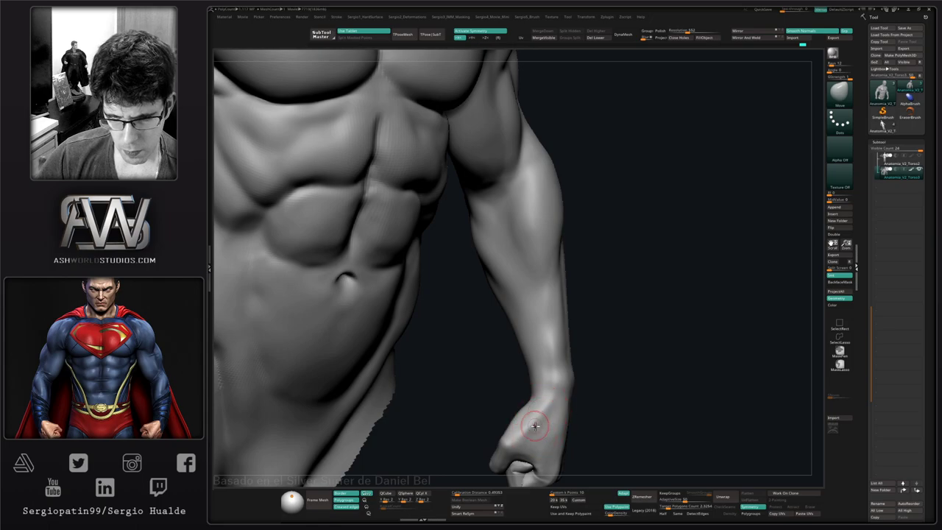
{"action": "mouse_move", "coordinate": [535, 426]}
{"action": "right_mouse_down"}
{"action": "mouse_move", "coordinate": [549, 423]}
{"action": "mouse_move", "coordinate": [535, 427]}
{"action": "right_mouse_up"}
{"action": "mouse_move", "coordinate": [538, 426]}
{"action": "left_mouse_down", "text": "alt"}
{"action": "mouse_move", "coordinate": [532, 444]}
{"action": "mouse_move", "coordinate": [541, 421]}
{"action": "left_mouse_up", "text": "alt"}
{"action": "key", "text": "b"}
{"action": "key", "text": "s"}
{"action": "key", "text": "t"}
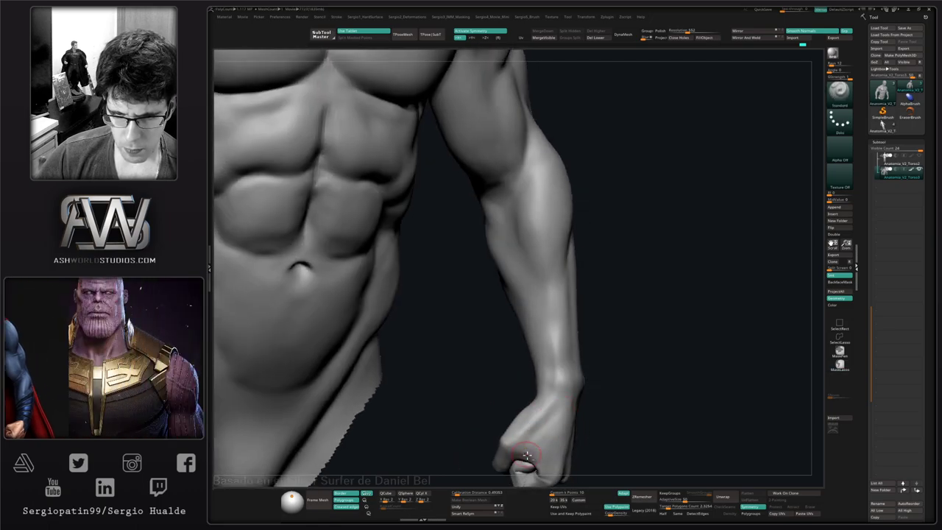
- Shape the back of the hand with the Clay brush and smooth the hand, wrist and forearm
{"action": "key", "text": "b"}
{"action": "key", "text": "c"}
{"action": "key", "text": "l"}
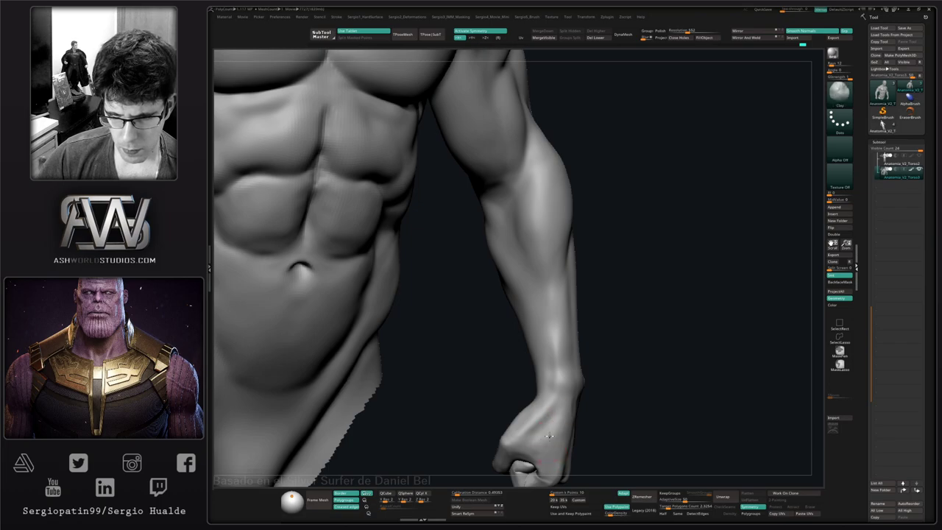
{"action": "right_click_drag", "start_coordinate": [552, 457], "coordinate": [551, 428], "text": "alt"}
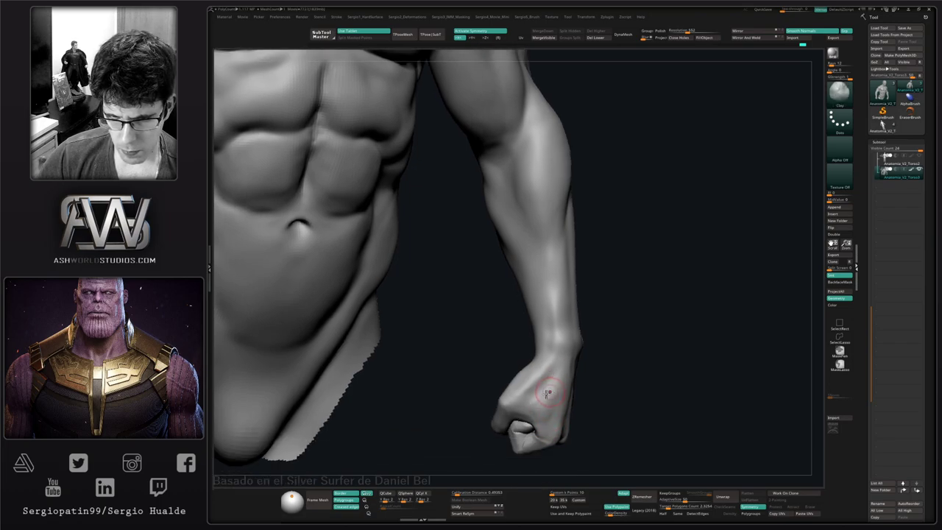
{"action": "key", "text": "shift"}
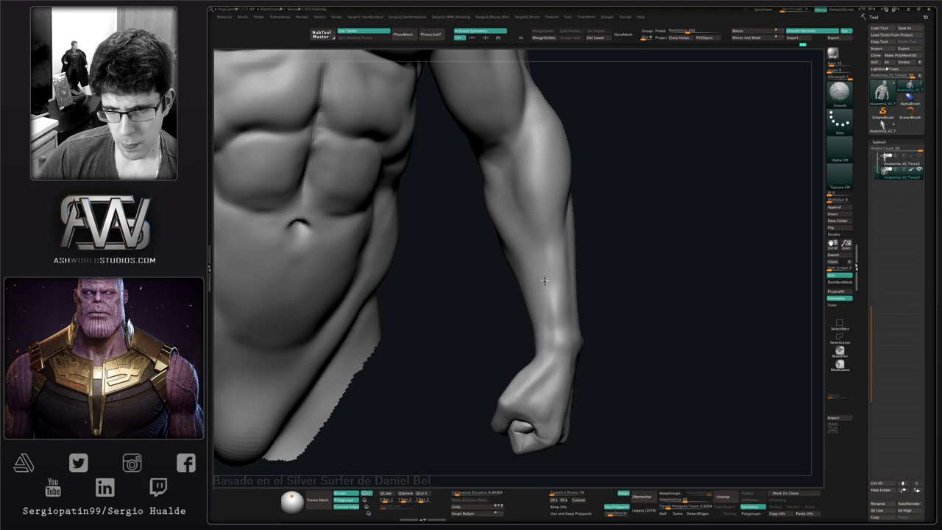
{"action": "right_click_drag", "start_coordinate": [568, 372], "coordinate": [563, 394], "text": "ctrl"}
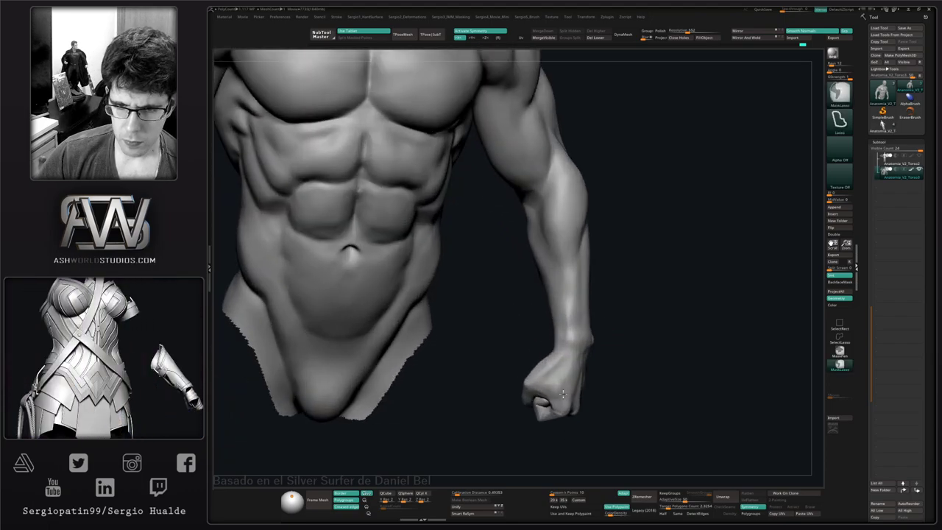
{"action": "key", "text": "shift"}
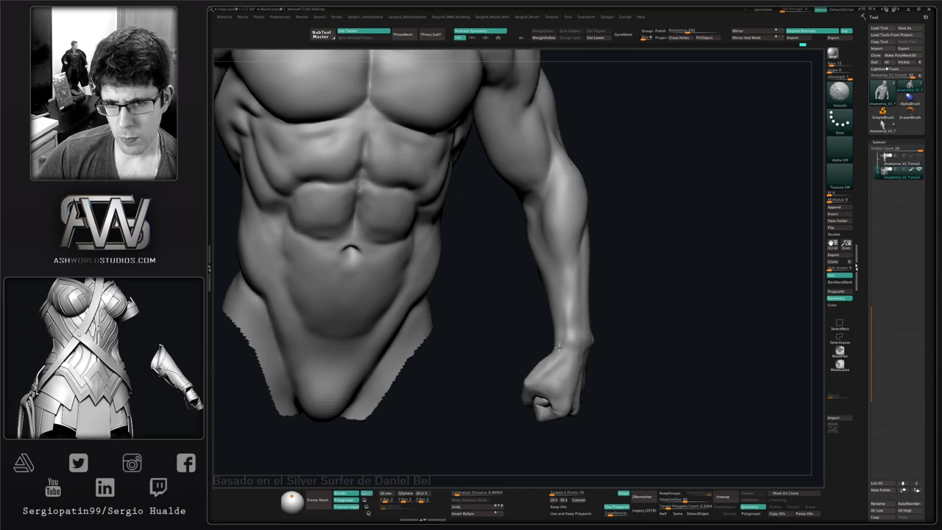
- Adjust the knuckles and fingers of the fist with the Move brush
{"action": "mouse_move", "coordinate": [559, 347]}
{"action": "right_mouse_down"}
{"action": "mouse_move", "coordinate": [578, 399]}
{"action": "mouse_move", "coordinate": [555, 360]}
{"action": "mouse_move", "coordinate": [564, 324]}
{"action": "mouse_move", "coordinate": [569, 368]}
{"action": "mouse_move", "coordinate": [546, 393]}
{"action": "mouse_move", "coordinate": [587, 405]}
{"action": "mouse_move", "coordinate": [564, 348]}
{"action": "right_mouse_up"}
{"action": "key", "text": "b"}
{"action": "key", "text": "m"}
{"action": "key", "text": "v"}
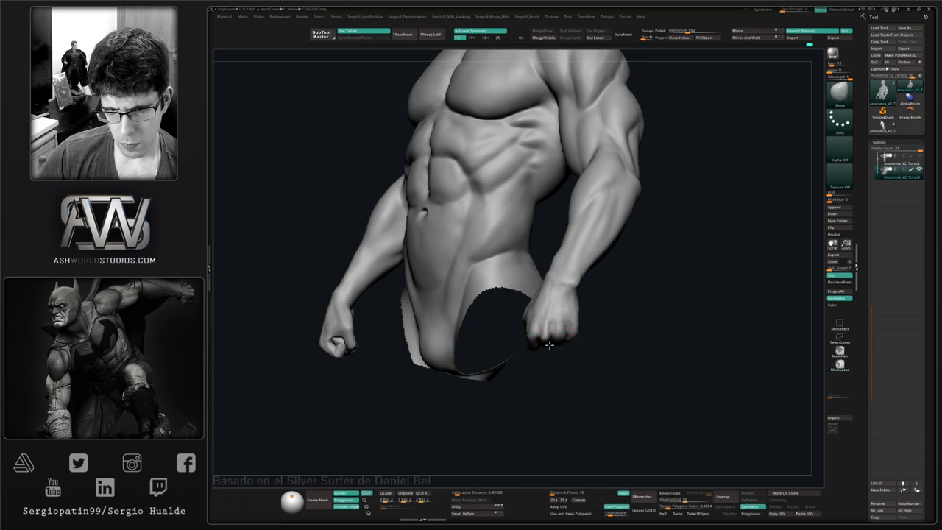
{"action": "right_click_drag", "start_coordinate": [560, 369], "coordinate": [563, 344]}
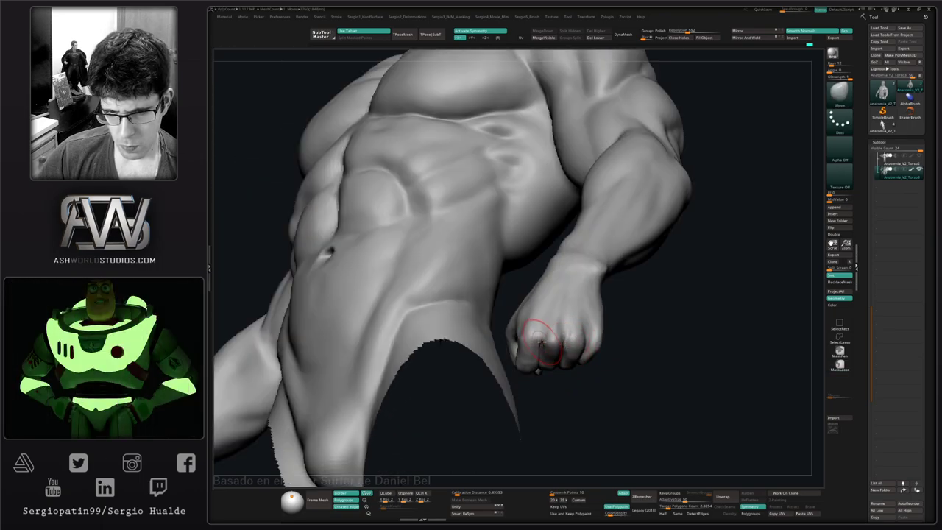
{"action": "right_click_drag", "start_coordinate": [555, 382], "coordinate": [564, 372], "text": "ctrl"}
- Compare the sculpted torso with the original torso subtool from the front by switching between the subtools
{"action": "right_click_drag", "start_coordinate": [565, 372], "coordinate": [623, 397]}
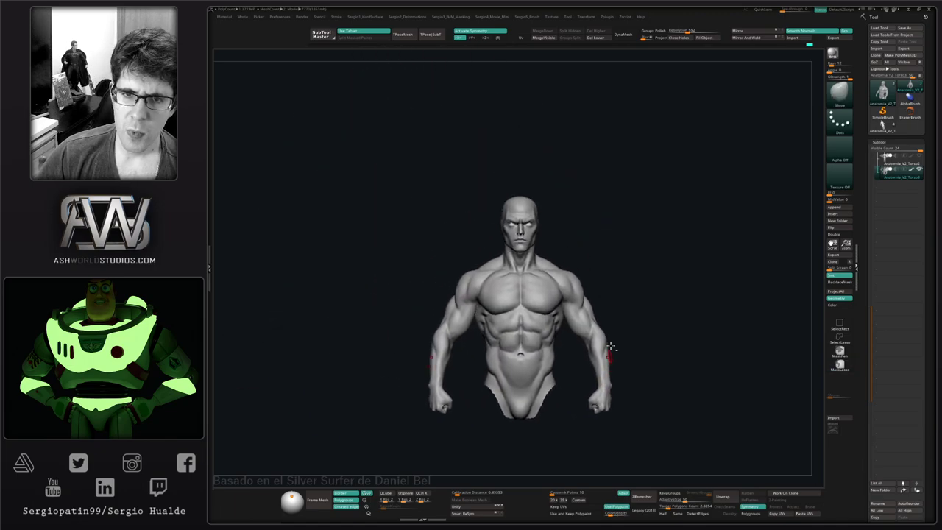
{"action": "right_click_drag", "start_coordinate": [651, 302], "coordinate": [648, 305]}
{"action": "mouse_move", "coordinate": [548, 282]}
{"action": "right_mouse_down", "text": "alt"}
{"action": "mouse_move", "coordinate": [539, 373]}
{"action": "mouse_move", "coordinate": [561, 355]}
{"action": "mouse_move", "coordinate": [543, 324]}
{"action": "mouse_move", "coordinate": [549, 314]}
{"action": "mouse_move", "coordinate": [543, 352]}
{"action": "right_mouse_up", "text": "alt"}
{"action": "right_click_drag", "start_coordinate": [631, 311], "coordinate": [659, 298], "text": "ctrl"}
{"action": "key", "text": "Up"}
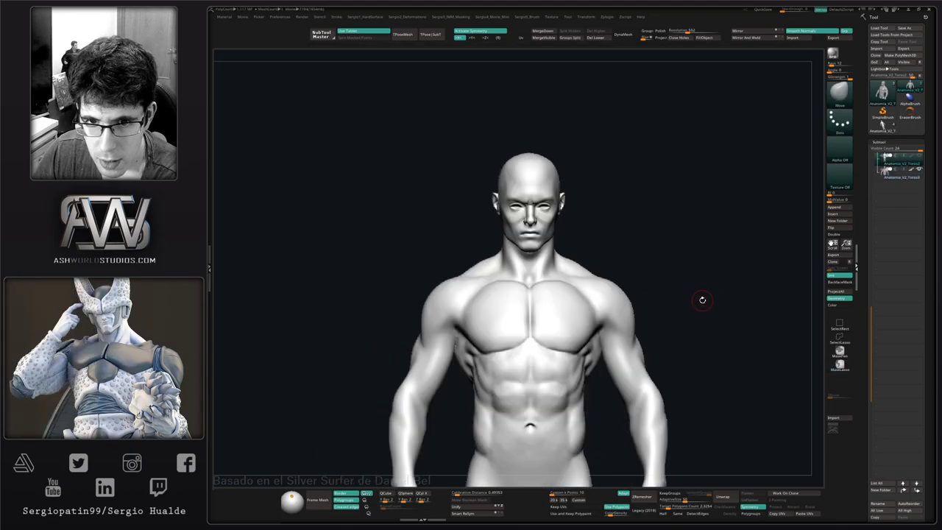
{"action": "key", "text": "Up"}
{"action": "key", "text": "Down"}
{"action": "key", "text": "Up"}
{"action": "key", "text": "Up"}
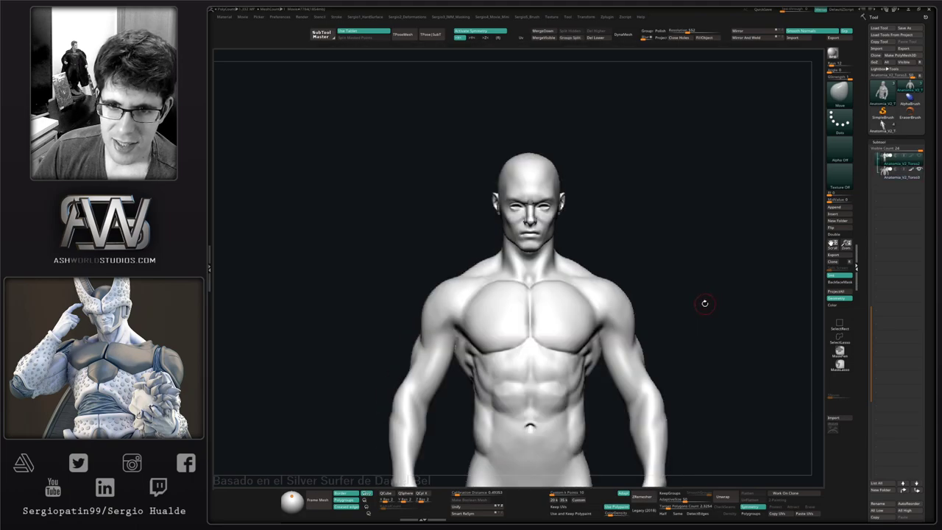
{"action": "key", "text": "Down"}
{"action": "key", "text": "Down"}
{"action": "key", "text": "Up"}
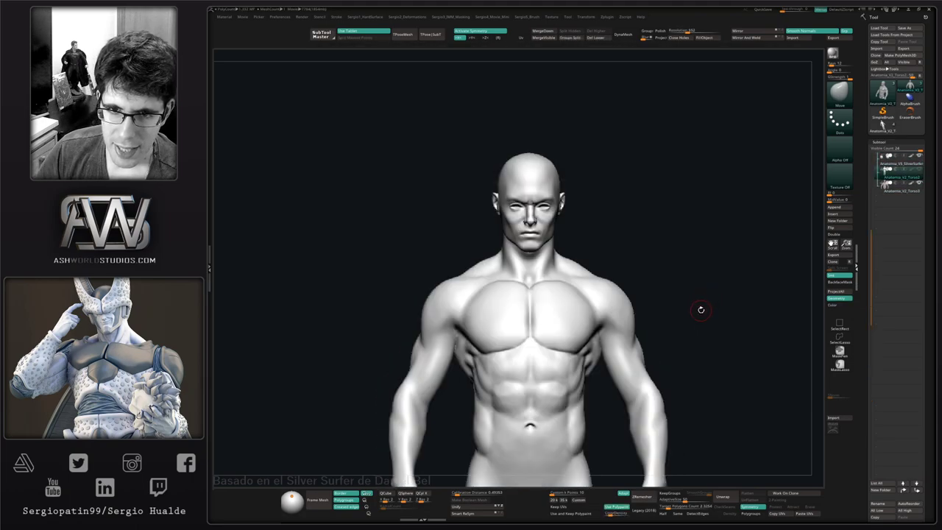
{"action": "key", "text": "Down"}
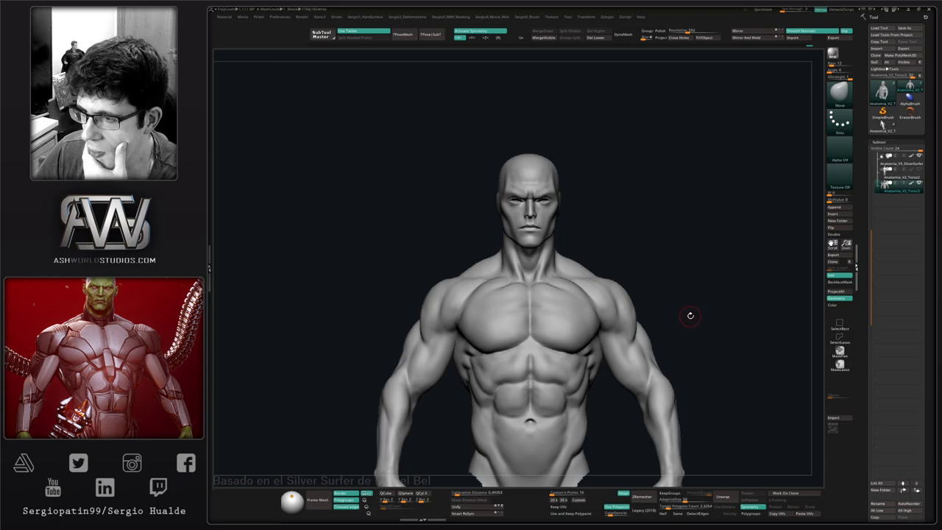
- Build up the rib area beneath the outer edge of the chest with the Clay brush and smooth it
{"action": "right_click_drag", "start_coordinate": [711, 323], "coordinate": [685, 329]}
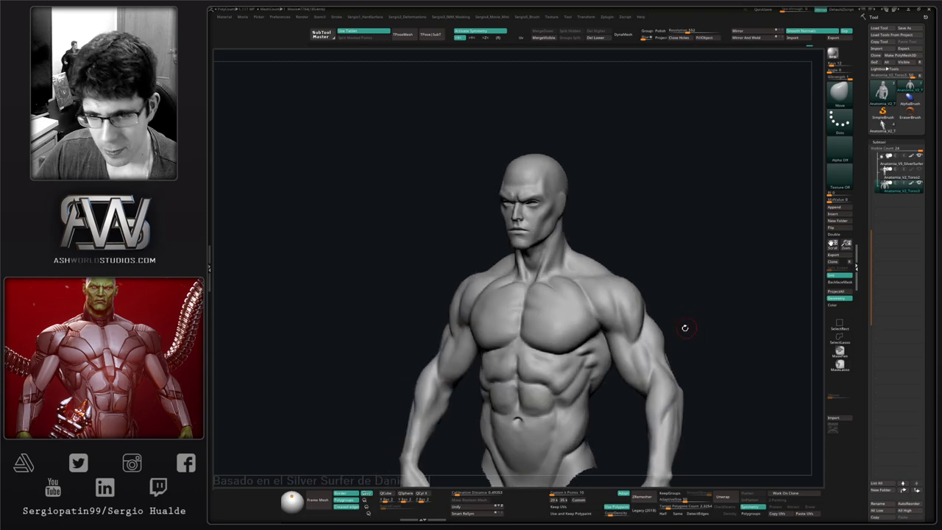
{"action": "right_click_drag", "start_coordinate": [616, 441], "coordinate": [600, 308], "text": "ctrl"}
{"action": "right_click_drag", "start_coordinate": [600, 308], "coordinate": [620, 321], "text": "ctrl"}
{"action": "key", "text": "b"}
{"action": "key", "text": "c"}
{"action": "key", "text": "l"}
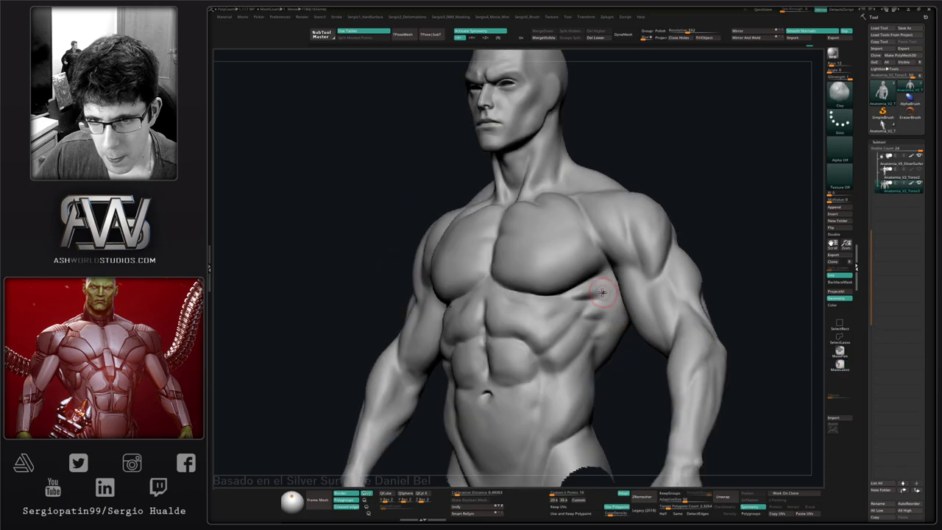
{"action": "left_click_drag", "start_coordinate": [601, 290], "coordinate": [612, 299]}
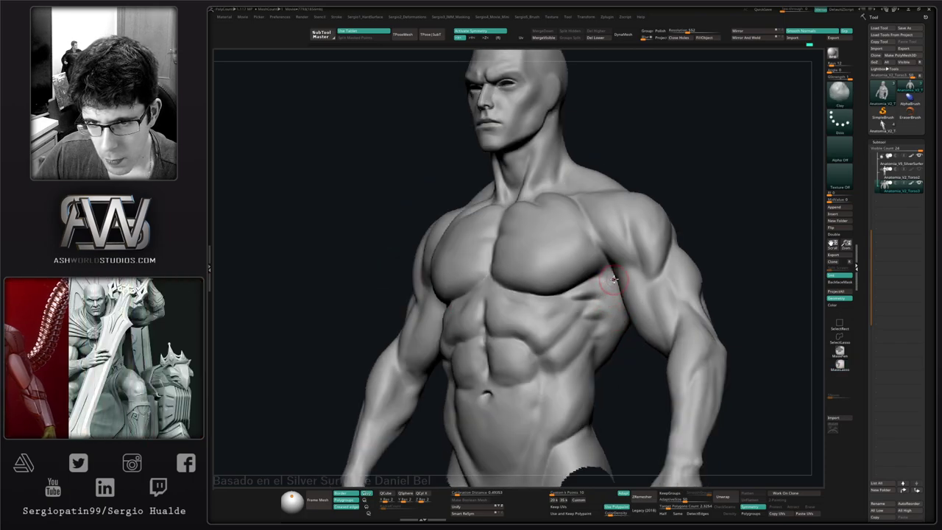
{"action": "key", "text": "shift"}
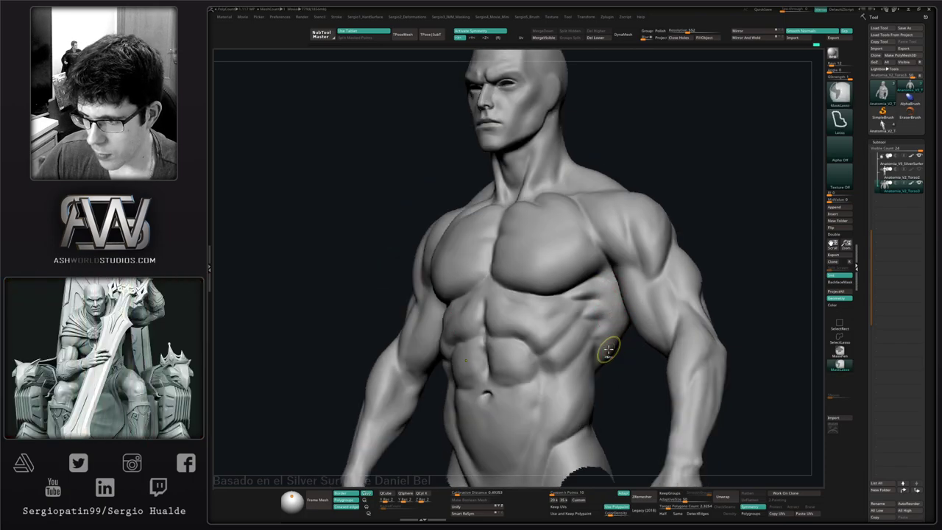
- Shape the obliques along the side of the waist with the Clay brush and smooth them into the hip
{"action": "mouse_move", "coordinate": [610, 351]}
{"action": "right_mouse_down", "text": "ctrl"}
{"action": "mouse_move", "coordinate": [613, 341]}
{"action": "mouse_move", "coordinate": [563, 319]}
{"action": "mouse_move", "coordinate": [591, 341]}
{"action": "mouse_move", "coordinate": [583, 343]}
{"action": "right_mouse_up", "text": "ctrl"}
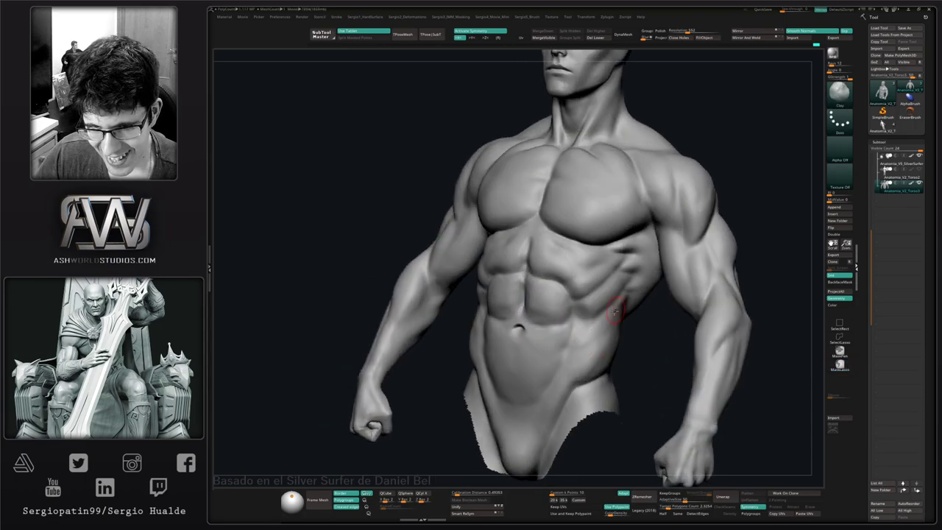
{"action": "key", "text": "shift"}
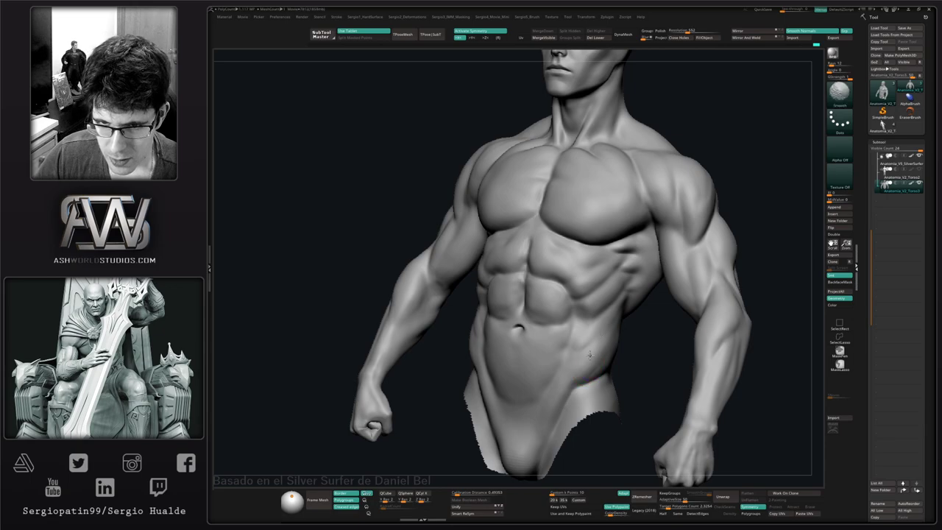
{"action": "right_click_drag", "start_coordinate": [589, 355], "coordinate": [606, 358], "text": "shift"}
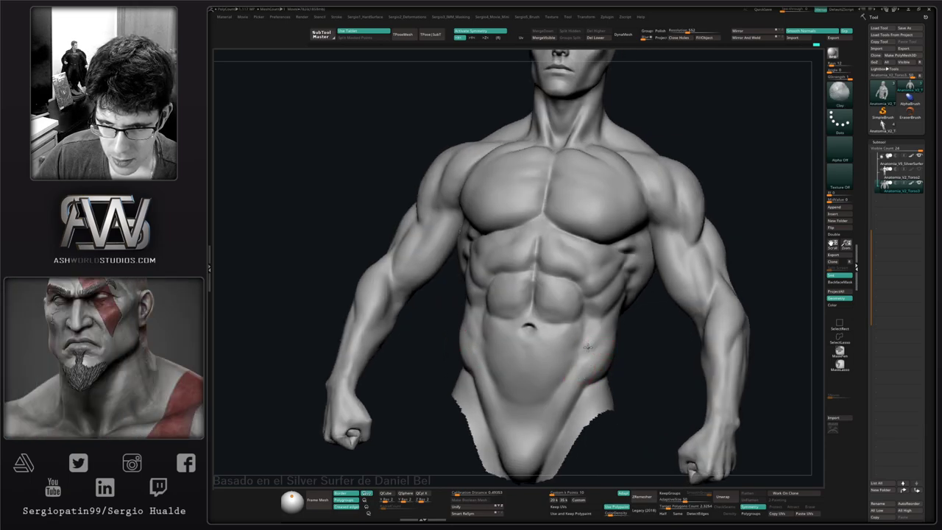
{"action": "key", "text": "shift"}
{"action": "right_click_drag", "start_coordinate": [602, 361], "coordinate": [618, 324]}
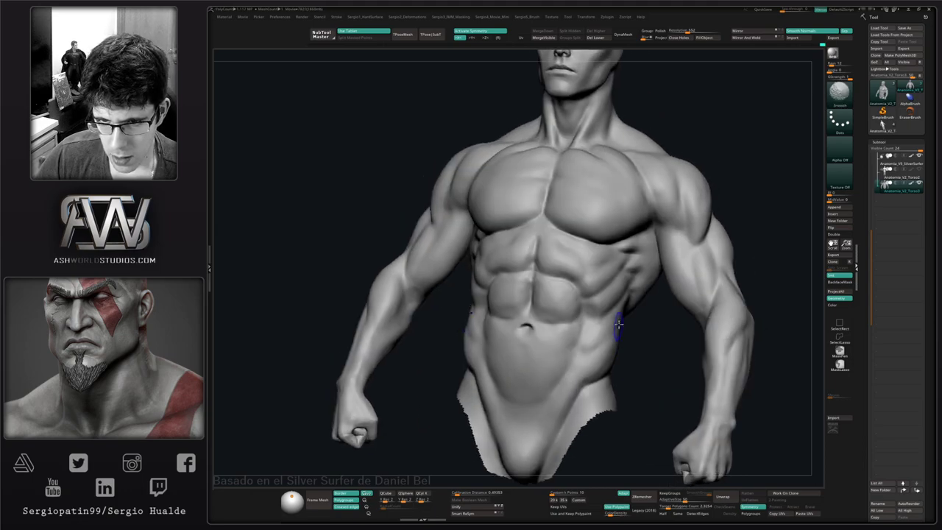
{"action": "right_click_drag", "start_coordinate": [589, 372], "coordinate": [610, 352]}
{"action": "left_click_drag", "start_coordinate": [591, 341], "coordinate": [616, 345], "text": "shift"}
{"action": "mouse_move", "coordinate": [616, 347]}
{"action": "right_mouse_down", "text": "ctrl"}
{"action": "mouse_move", "coordinate": [607, 374]}
{"action": "mouse_move", "coordinate": [585, 384]}
{"action": "mouse_move", "coordinate": [581, 377]}
{"action": "mouse_move", "coordinate": [604, 395]}
{"action": "right_mouse_up", "text": "ctrl"}
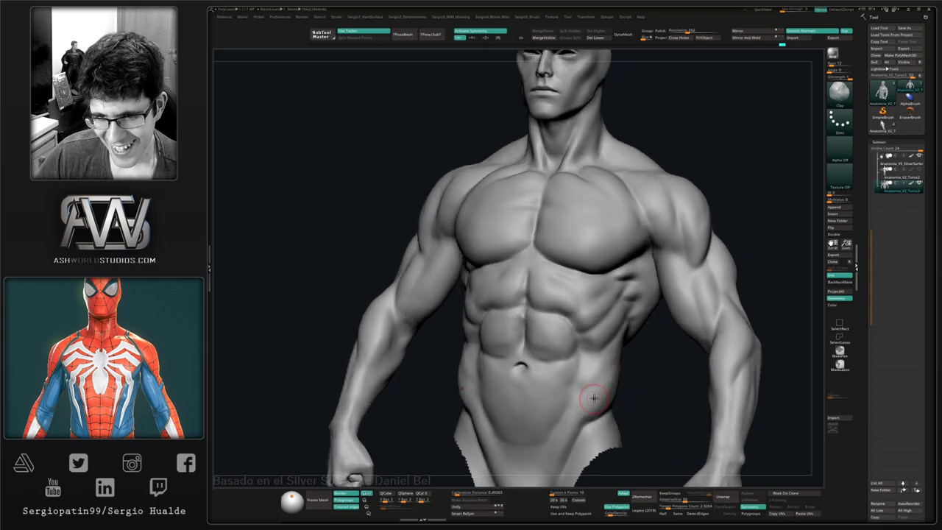
- Select the DamStandard brush, adjust the brush size and smooth the lower back beside the spine
{"action": "right_click_drag", "start_coordinate": [621, 380], "coordinate": [573, 346]}
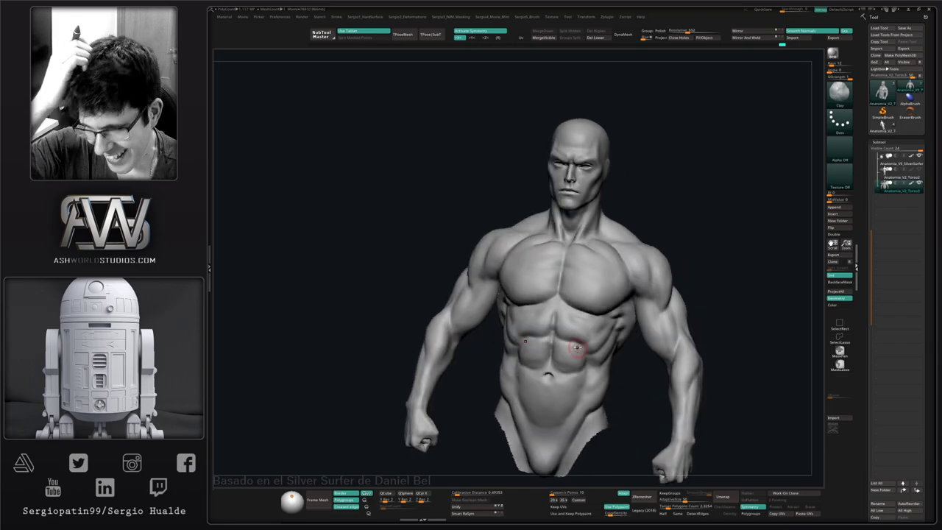
{"action": "right_click_drag", "start_coordinate": [692, 255], "coordinate": [712, 255]}
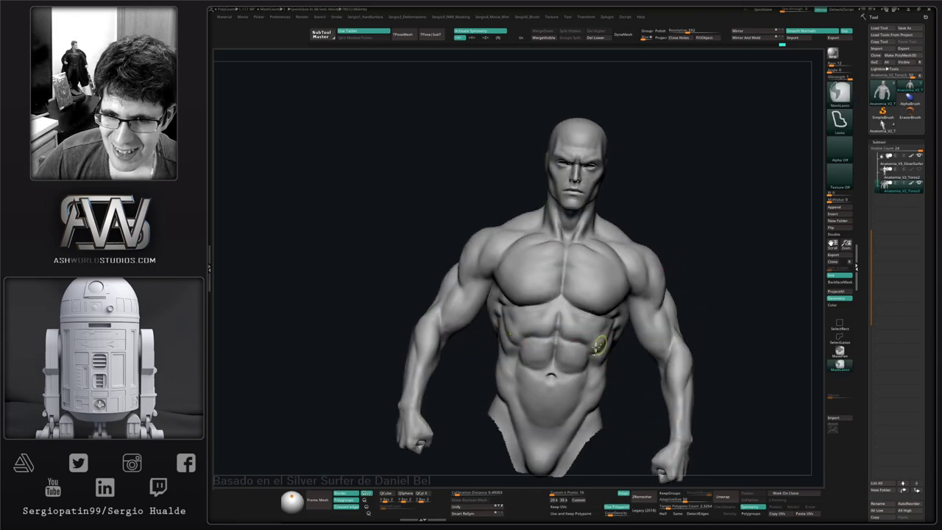
{"action": "mouse_move", "coordinate": [601, 343]}
{"action": "right_mouse_down", "text": "ctrl"}
{"action": "mouse_move", "coordinate": [575, 312]}
{"action": "mouse_move", "coordinate": [610, 322]}
{"action": "mouse_move", "coordinate": [599, 336]}
{"action": "mouse_move", "coordinate": [542, 310]}
{"action": "mouse_move", "coordinate": [523, 339]}
{"action": "mouse_move", "coordinate": [541, 343]}
{"action": "mouse_move", "coordinate": [524, 342]}
{"action": "mouse_move", "coordinate": [519, 330]}
{"action": "mouse_move", "coordinate": [511, 357]}
{"action": "mouse_move", "coordinate": [517, 342]}
{"action": "mouse_move", "coordinate": [487, 368]}
{"action": "right_mouse_up", "text": "ctrl"}
{"action": "key", "text": "s"}
{"action": "key", "text": "s"}
{"action": "right_click", "coordinate": [549, 357]}
{"action": "key", "text": "b"}
{"action": "key", "text": "d"}
{"action": "key", "text": "s"}
{"action": "left_click_drag", "start_coordinate": [495, 373], "coordinate": [504, 378], "text": "shift"}
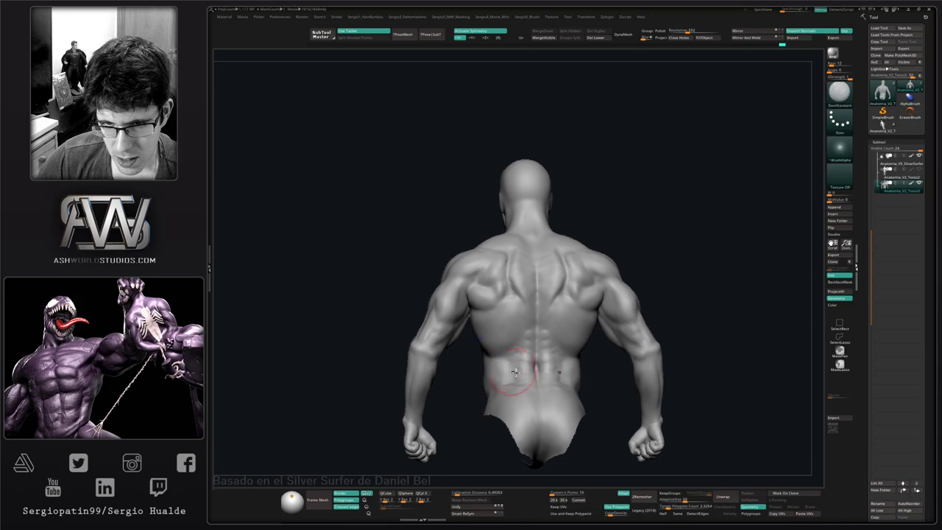
- Define the muscle edges between the spine and the latissimus with the DamStandard brush
{"action": "mouse_move", "coordinate": [503, 379]}
{"action": "right_mouse_down"}
{"action": "mouse_move", "coordinate": [545, 353]}
{"action": "mouse_move", "coordinate": [560, 369]}
{"action": "mouse_move", "coordinate": [538, 353]}
{"action": "right_mouse_up"}
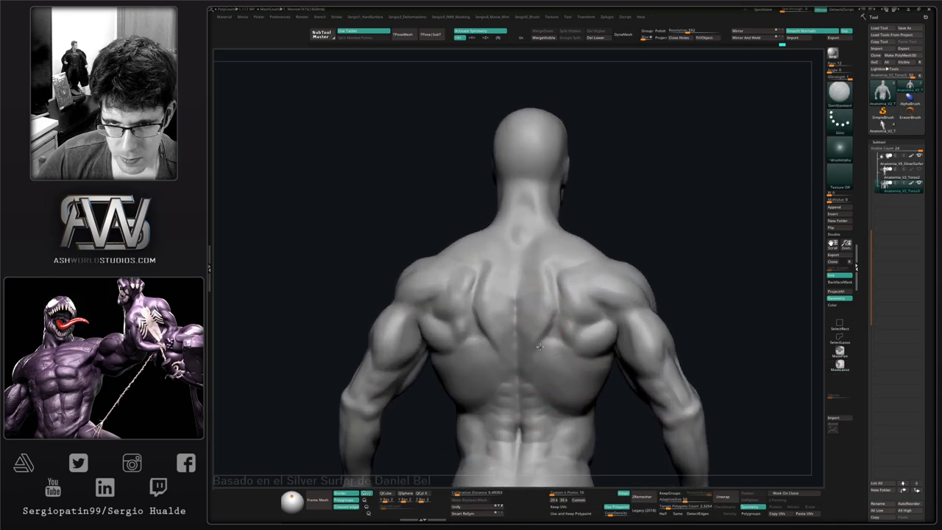
{"action": "right_click_drag", "start_coordinate": [517, 408], "coordinate": [538, 356], "text": "shift"}
{"action": "left_click_drag", "start_coordinate": [538, 355], "coordinate": [551, 331]}
{"action": "right_click_drag", "start_coordinate": [558, 400], "coordinate": [505, 378]}
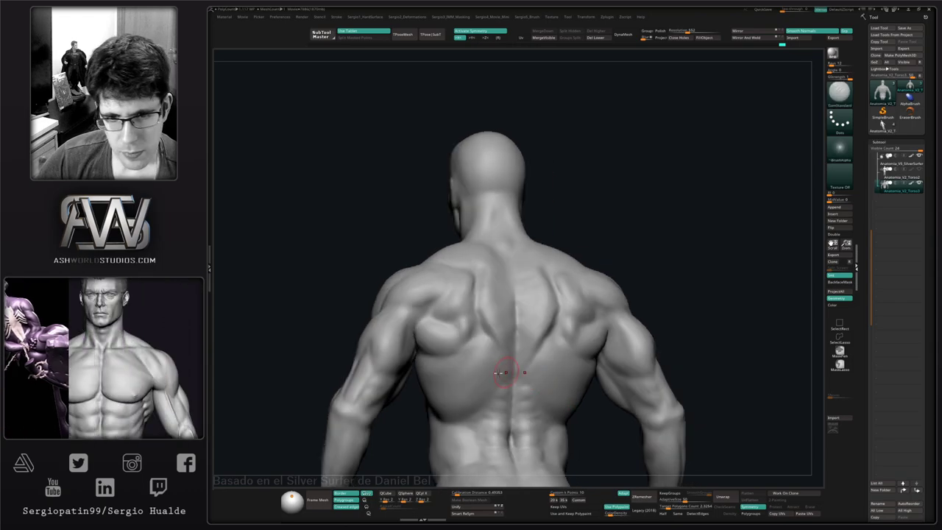
{"action": "left_click_drag", "start_coordinate": [457, 380], "coordinate": [478, 348]}
{"action": "right_click_drag", "start_coordinate": [475, 388], "coordinate": [446, 387]}
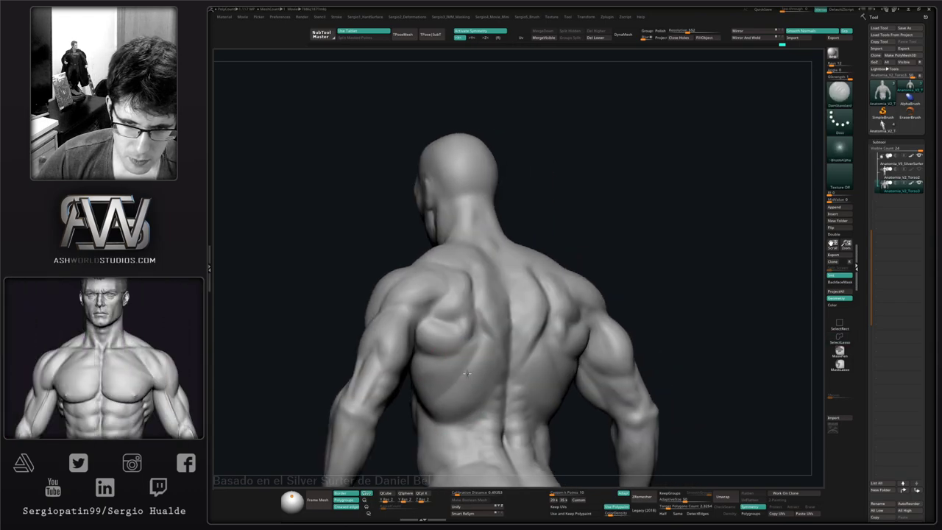
- Build up the latissimus below the shoulder blade with the Clay brush and smooth its surface
{"action": "key", "text": "b"}
{"action": "key", "text": "c"}
{"action": "key", "text": "l"}
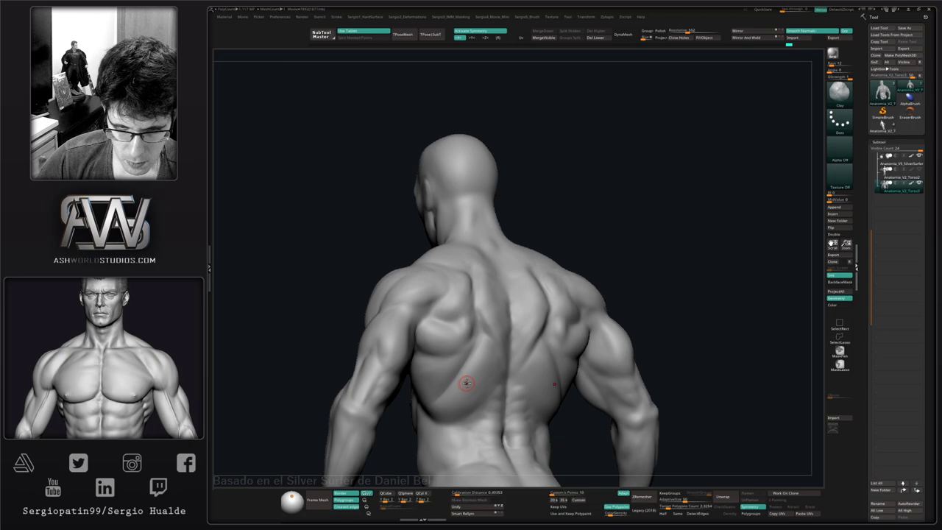
{"action": "left_click_drag", "start_coordinate": [466, 383], "coordinate": [479, 361]}
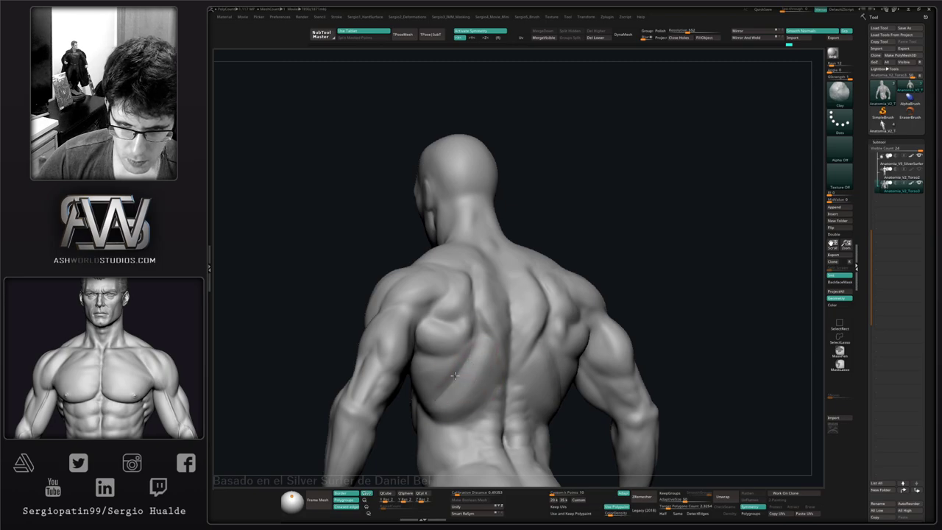
{"action": "key", "text": "shift"}
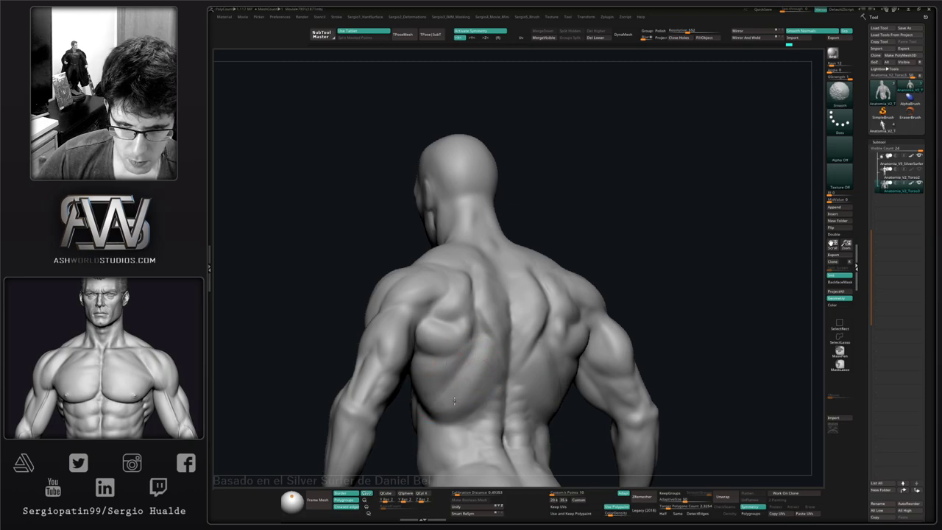
{"action": "mouse_move", "coordinate": [484, 355]}
{"action": "right_mouse_down"}
{"action": "mouse_move", "coordinate": [475, 394]}
{"action": "mouse_move", "coordinate": [504, 368]}
{"action": "right_mouse_up"}
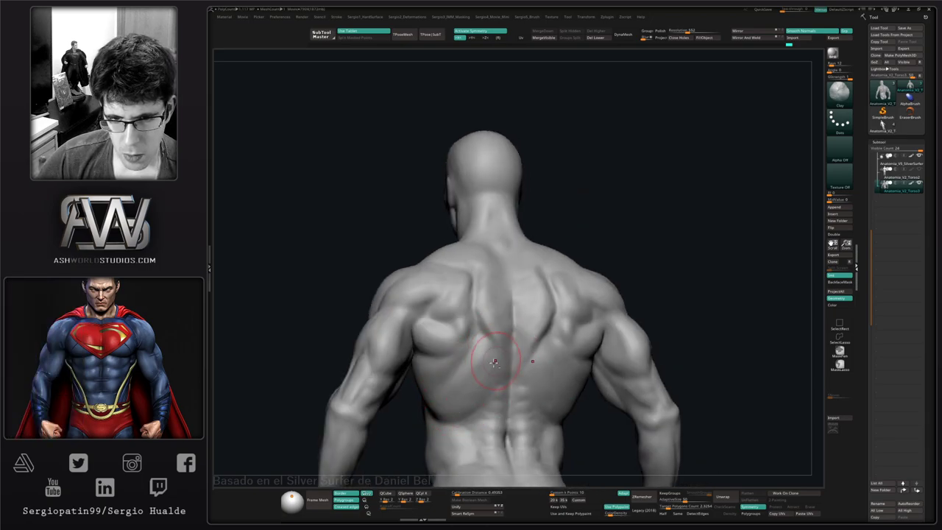
{"action": "left_click_drag", "start_coordinate": [483, 379], "coordinate": [480, 391], "text": "shift"}
{"action": "mouse_move", "coordinate": [479, 391]}
{"action": "right_mouse_down"}
{"action": "mouse_move", "coordinate": [463, 390]}
{"action": "mouse_move", "coordinate": [489, 370]}
{"action": "right_mouse_up"}
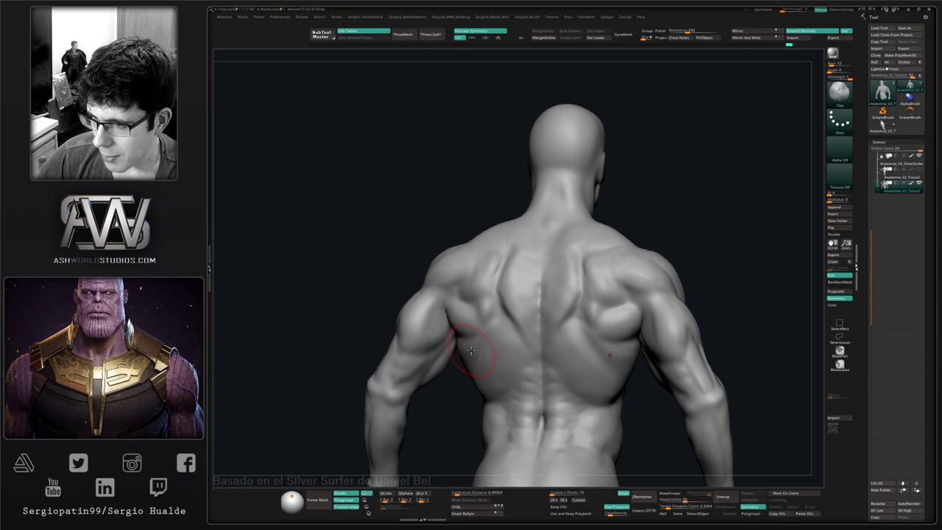
- Adjust the Clay brush settings and blend the muscles beneath the shoulder blade into the middle of the back
{"action": "right_click_drag", "start_coordinate": [468, 344], "coordinate": [496, 357]}
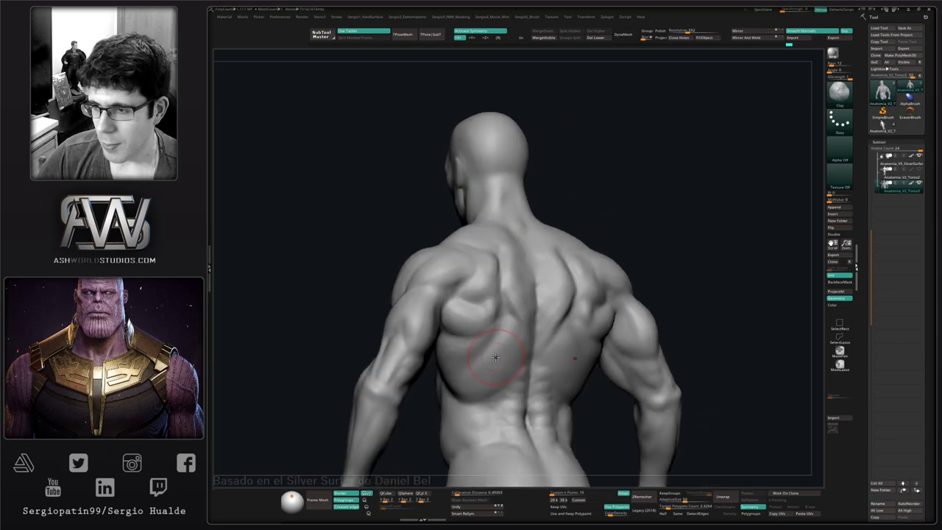
{"action": "key", "text": "space"}
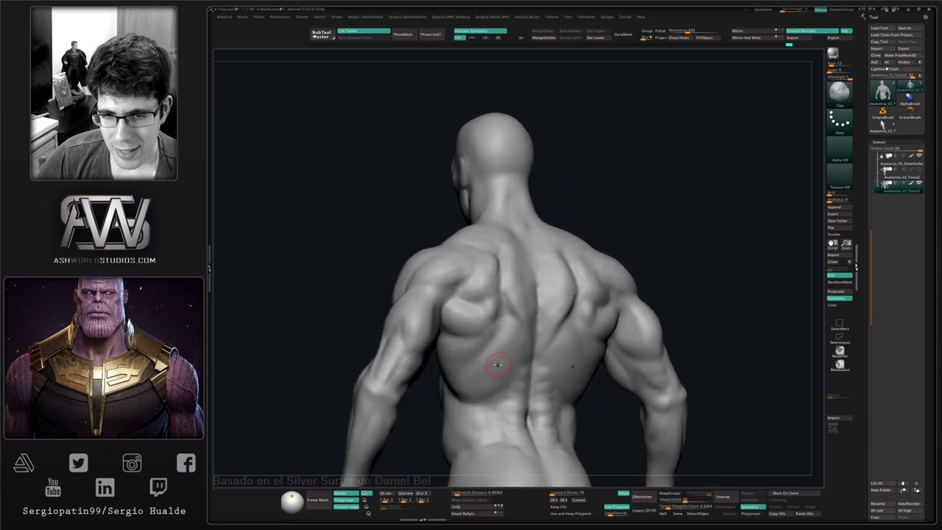
{"action": "key", "text": "space"}
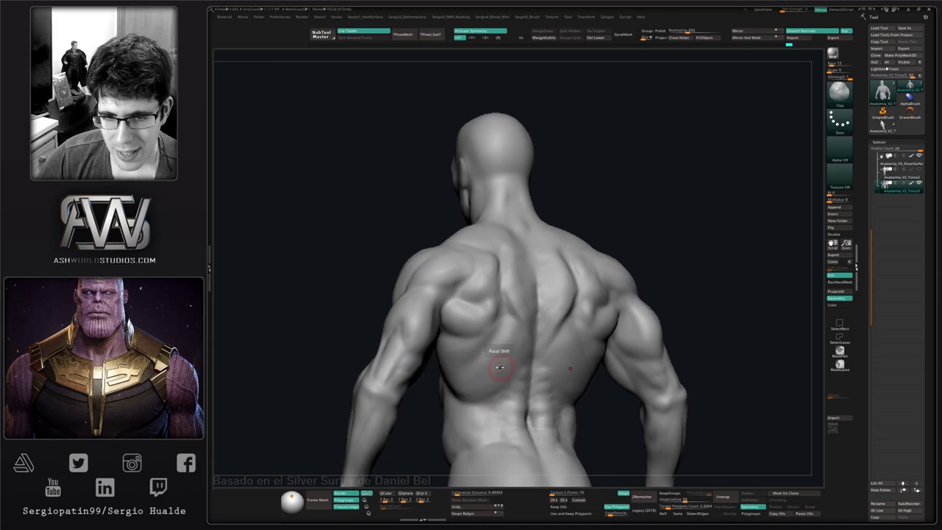
{"action": "mouse_move", "coordinate": [505, 328]}
{"action": "right_mouse_down"}
{"action": "mouse_move", "coordinate": [475, 374]}
{"action": "mouse_move", "coordinate": [509, 337]}
{"action": "mouse_move", "coordinate": [508, 357]}
{"action": "mouse_move", "coordinate": [516, 338]}
{"action": "right_mouse_up"}
{"action": "key", "text": "shift"}
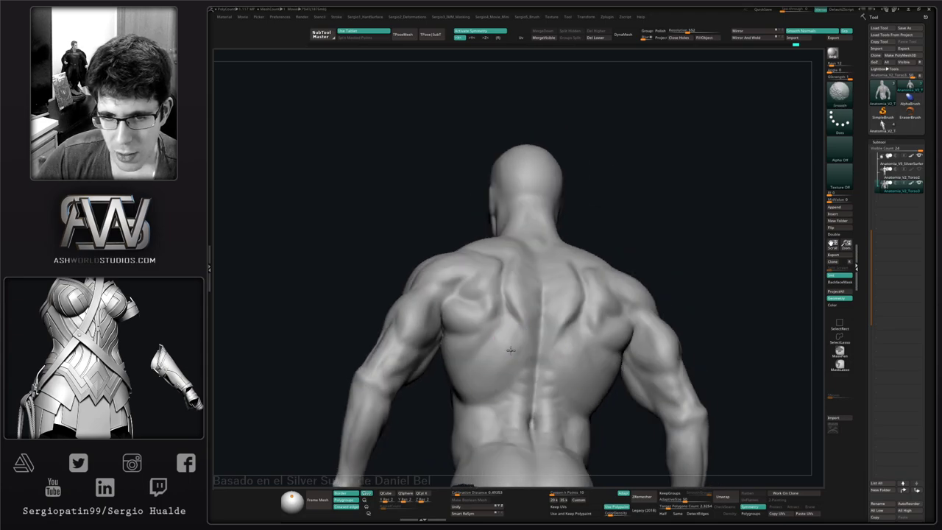
{"action": "mouse_move", "coordinate": [498, 385]}
{"action": "right_mouse_down"}
{"action": "mouse_move", "coordinate": [479, 382]}
{"action": "mouse_move", "coordinate": [488, 379]}
{"action": "mouse_move", "coordinate": [489, 387]}
{"action": "mouse_move", "coordinate": [482, 322]}
{"action": "right_mouse_up"}
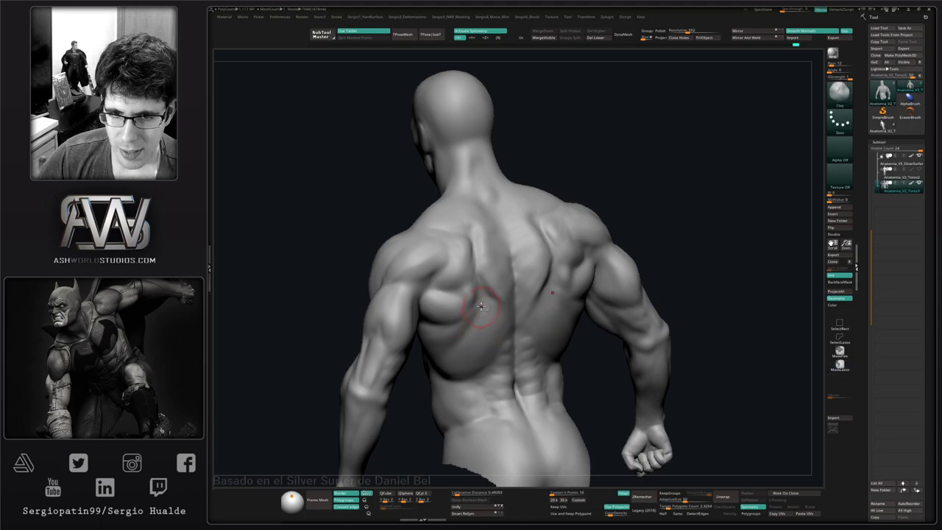
{"action": "right_click_drag", "start_coordinate": [478, 416], "coordinate": [500, 340]}
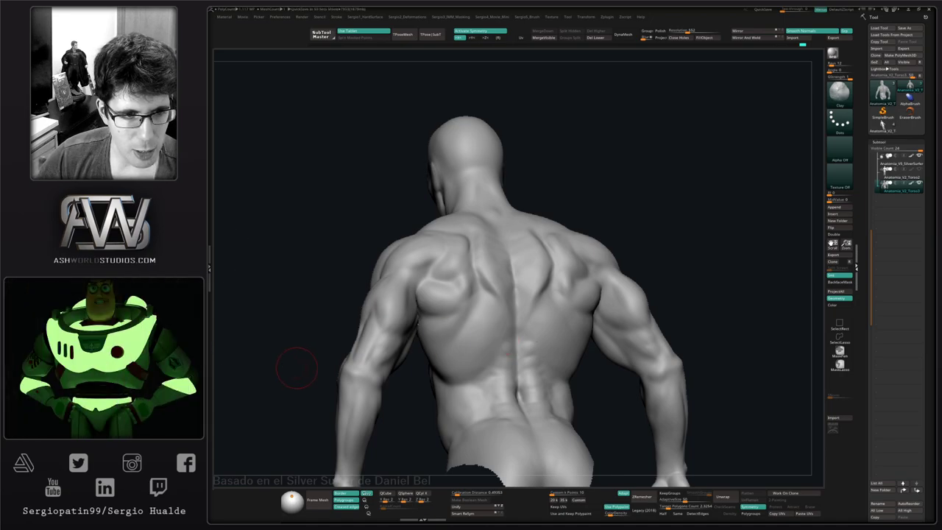
- Refine the lower and outer parts of the latissimus with the Clay brush and smooth the forms
{"action": "mouse_move", "coordinate": [663, 231]}
{"action": "right_mouse_down"}
{"action": "mouse_move", "coordinate": [505, 263]}
{"action": "mouse_move", "coordinate": [457, 346]}
{"action": "right_mouse_up"}
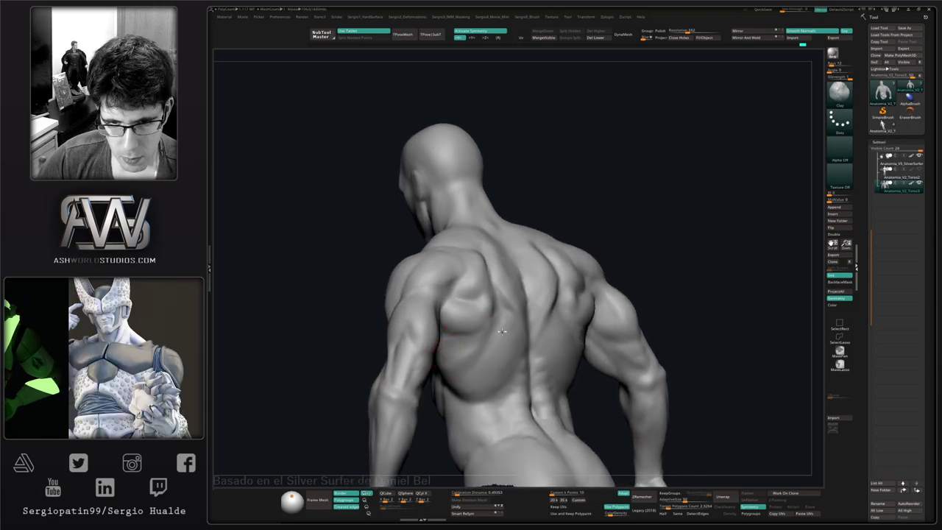
{"action": "mouse_move", "coordinate": [498, 359]}
{"action": "right_mouse_down"}
{"action": "mouse_move", "coordinate": [490, 339]}
{"action": "mouse_move", "coordinate": [487, 349]}
{"action": "right_mouse_up"}
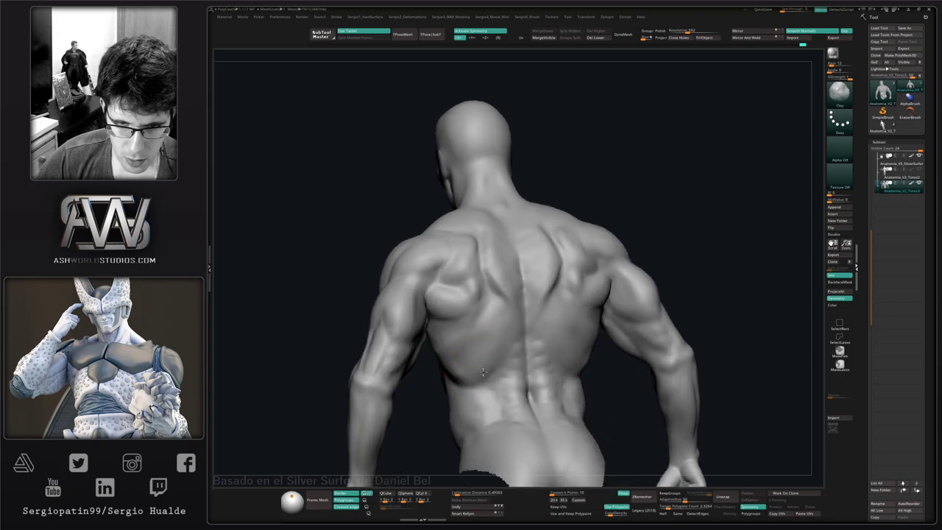
{"action": "key", "text": "shift"}
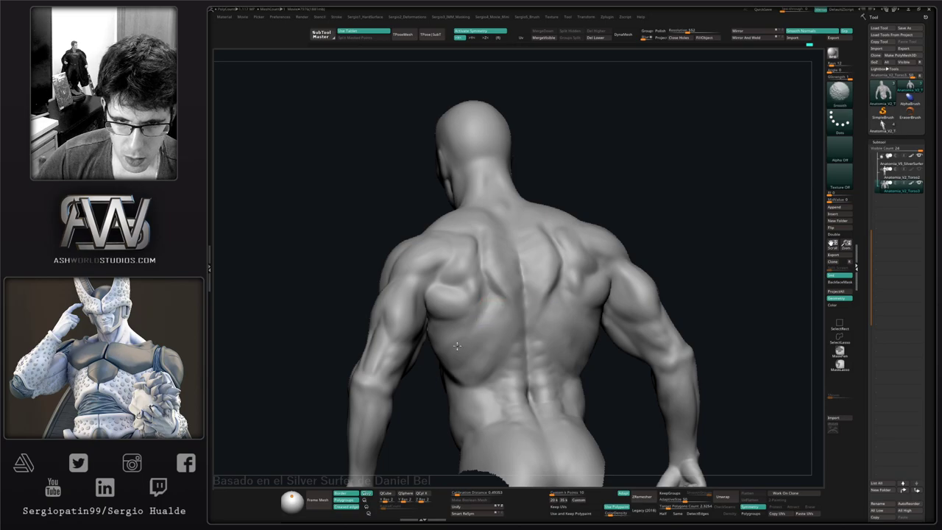
{"action": "mouse_move", "coordinate": [465, 357]}
{"action": "left_mouse_down"}
{"action": "mouse_move", "coordinate": [511, 320]}
{"action": "mouse_move", "coordinate": [486, 349]}
{"action": "left_mouse_up"}
{"action": "mouse_move", "coordinate": [478, 368]}
{"action": "right_mouse_down"}
{"action": "mouse_move", "coordinate": [551, 366]}
{"action": "mouse_move", "coordinate": [508, 333]}
{"action": "mouse_move", "coordinate": [432, 340]}
{"action": "mouse_move", "coordinate": [440, 325]}
{"action": "mouse_move", "coordinate": [451, 329]}
{"action": "right_mouse_up"}
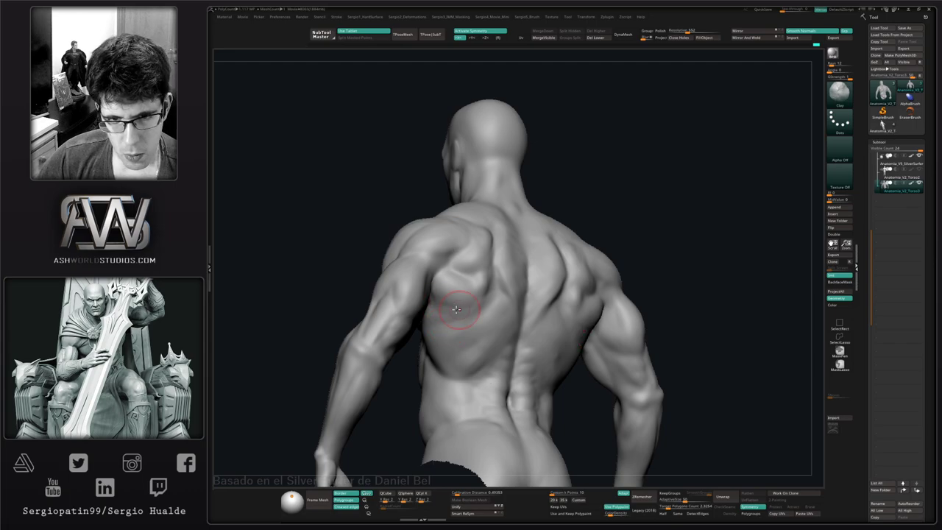
{"action": "right_click_drag", "start_coordinate": [435, 321], "coordinate": [461, 341]}
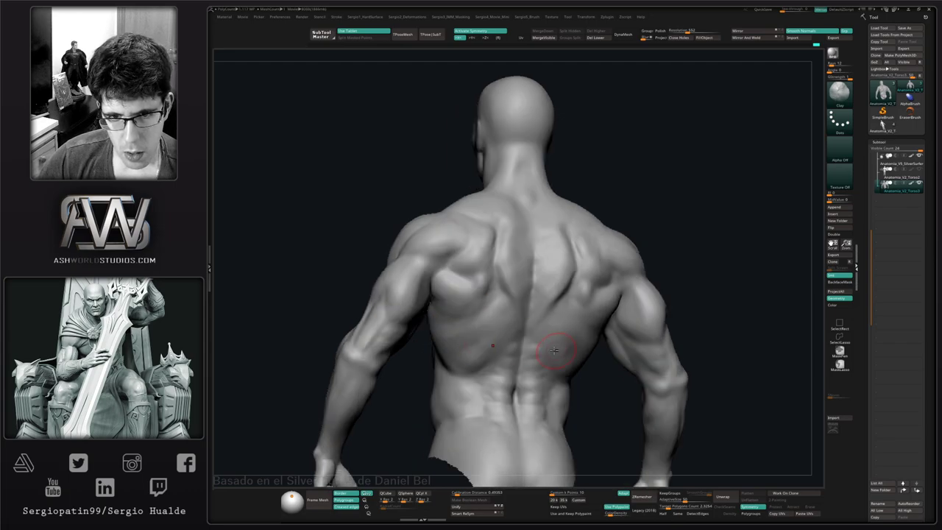
{"action": "right_click_drag", "start_coordinate": [551, 336], "coordinate": [639, 361]}
{"action": "mouse_move", "coordinate": [484, 345]}
{"action": "right_mouse_down"}
{"action": "mouse_move", "coordinate": [439, 331]}
{"action": "mouse_move", "coordinate": [441, 344]}
{"action": "right_mouse_up"}
- Sculpt the outer latissimus below the armpit with a resized Standard brush and smooth the transitions
{"action": "key", "text": "b"}
{"action": "key", "text": "s"}
{"action": "key", "text": "t"}
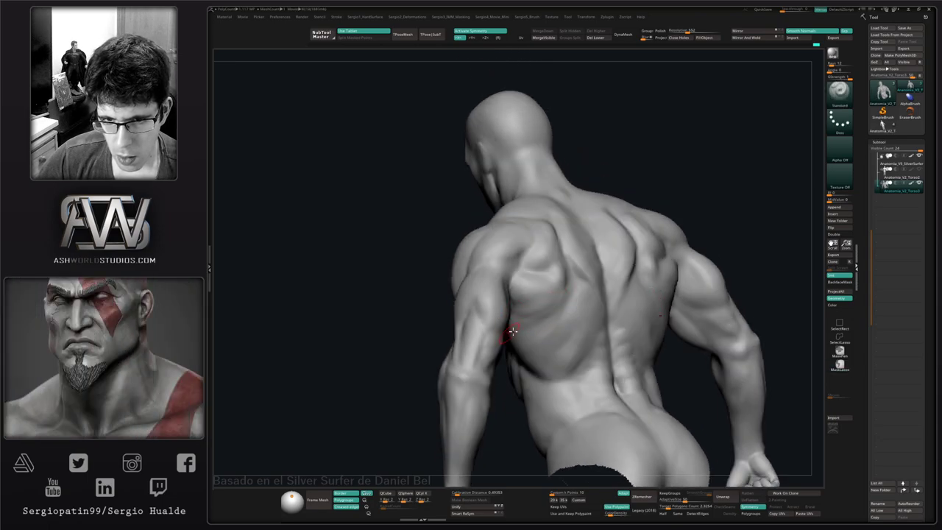
{"action": "right_click_drag", "start_coordinate": [568, 312], "coordinate": [537, 311]}
{"action": "left_click_drag", "start_coordinate": [537, 311], "coordinate": [583, 283], "text": "shift"}
{"action": "right_click_drag", "start_coordinate": [549, 336], "coordinate": [565, 340]}
{"action": "key", "text": "s"}
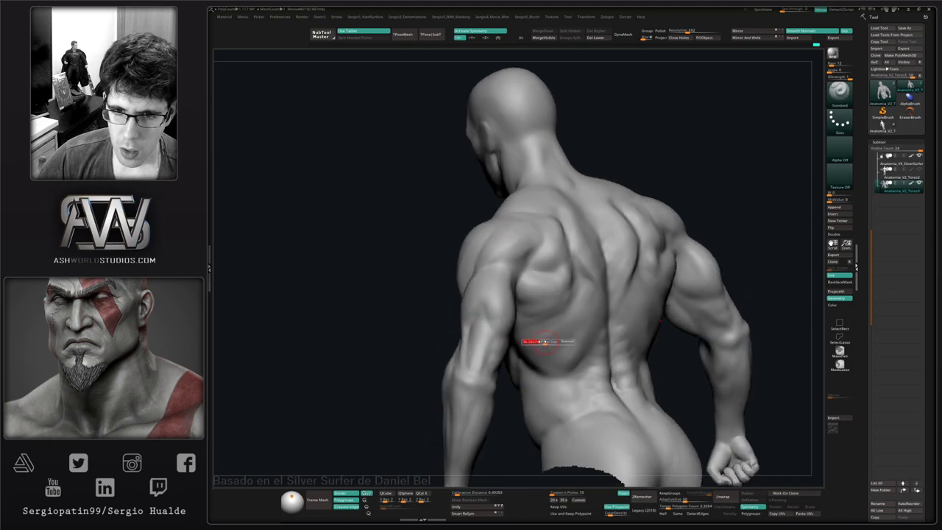
{"action": "left_click_drag", "start_coordinate": [543, 341], "coordinate": [552, 342]}
{"action": "mouse_move", "coordinate": [513, 337]}
{"action": "right_mouse_down"}
{"action": "mouse_move", "coordinate": [557, 343]}
{"action": "mouse_move", "coordinate": [532, 311]}
{"action": "right_mouse_up"}
- Adjust the shape of the upper back and latissimus with the Move brush
{"action": "key", "text": "b"}
{"action": "key", "text": "m"}
{"action": "key", "text": "v"}
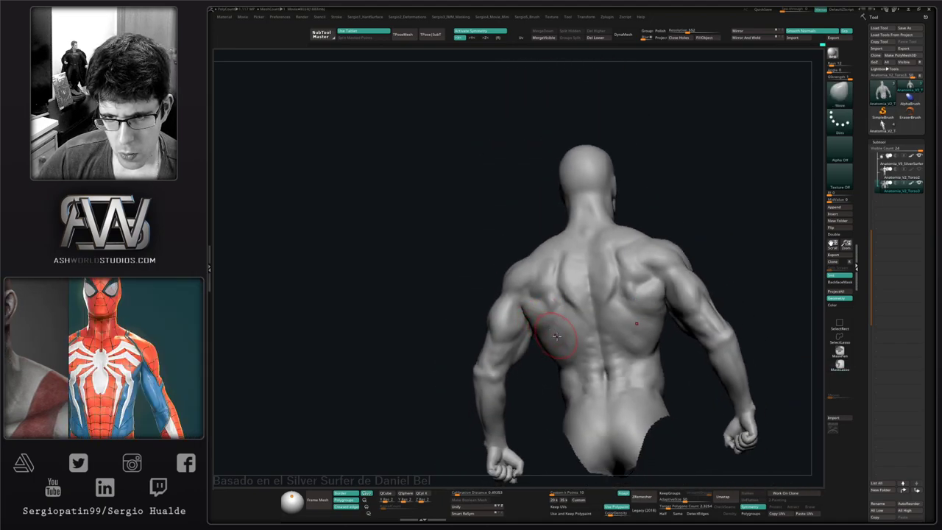
{"action": "mouse_move", "coordinate": [633, 328]}
{"action": "right_mouse_down"}
{"action": "mouse_move", "coordinate": [654, 337]}
{"action": "mouse_move", "coordinate": [639, 349]}
{"action": "mouse_move", "coordinate": [629, 331]}
{"action": "mouse_move", "coordinate": [610, 337]}
{"action": "mouse_move", "coordinate": [611, 319]}
{"action": "mouse_move", "coordinate": [665, 316]}
{"action": "mouse_move", "coordinate": [634, 300]}
{"action": "mouse_move", "coordinate": [578, 316]}
{"action": "mouse_move", "coordinate": [576, 269]}
{"action": "mouse_move", "coordinate": [591, 346]}
{"action": "mouse_move", "coordinate": [582, 298]}
{"action": "mouse_move", "coordinate": [611, 294]}
{"action": "mouse_move", "coordinate": [593, 345]}
{"action": "right_mouse_up"}
{"action": "right_click_drag", "start_coordinate": [573, 293], "coordinate": [605, 287]}
- Sharpen the corner of the mouth with a DamStandard stroke and check the face from other angles
{"action": "right_click_drag", "start_coordinate": [551, 187], "coordinate": [543, 229], "text": "ctrl"}
{"action": "right_click_drag", "start_coordinate": [543, 229], "coordinate": [531, 384], "text": "alt"}
{"action": "right_click_drag", "start_coordinate": [531, 384], "coordinate": [538, 418], "text": "ctrl"}
{"action": "mouse_move", "coordinate": [545, 335]}
{"action": "right_mouse_down", "text": "ctrl"}
{"action": "mouse_move", "coordinate": [550, 346]}
{"action": "mouse_move", "coordinate": [554, 329]}
{"action": "right_mouse_up", "text": "ctrl"}
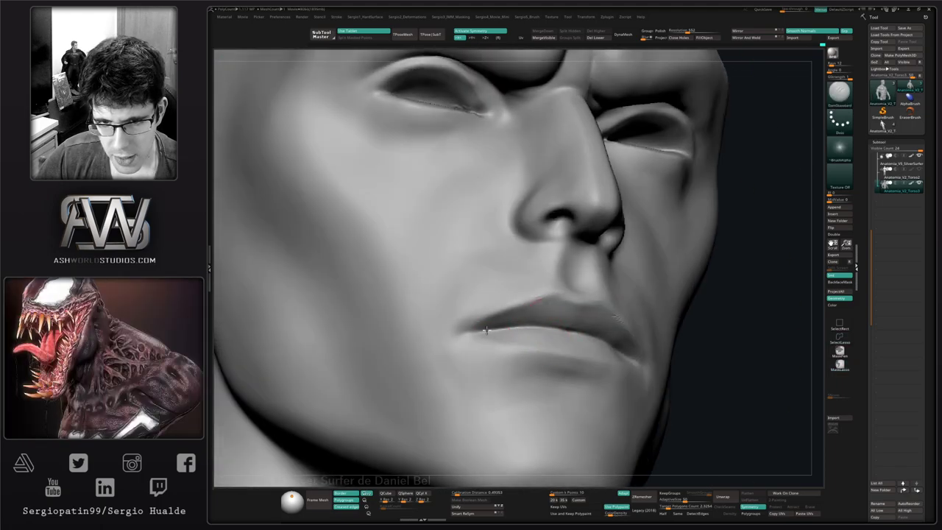
{"action": "left_click_drag", "start_coordinate": [487, 331], "coordinate": [465, 330]}
{"action": "right_click_drag", "start_coordinate": [499, 386], "coordinate": [497, 338], "text": "ctrl"}
{"action": "right_click_drag", "start_coordinate": [497, 339], "coordinate": [524, 274]}
{"action": "right_click_drag", "start_coordinate": [527, 361], "coordinate": [526, 326], "text": "ctrl"}
{"action": "mouse_move", "coordinate": [527, 326]}
{"action": "right_mouse_down"}
{"action": "mouse_move", "coordinate": [535, 368]}
{"action": "mouse_move", "coordinate": [527, 326]}
{"action": "right_mouse_up"}
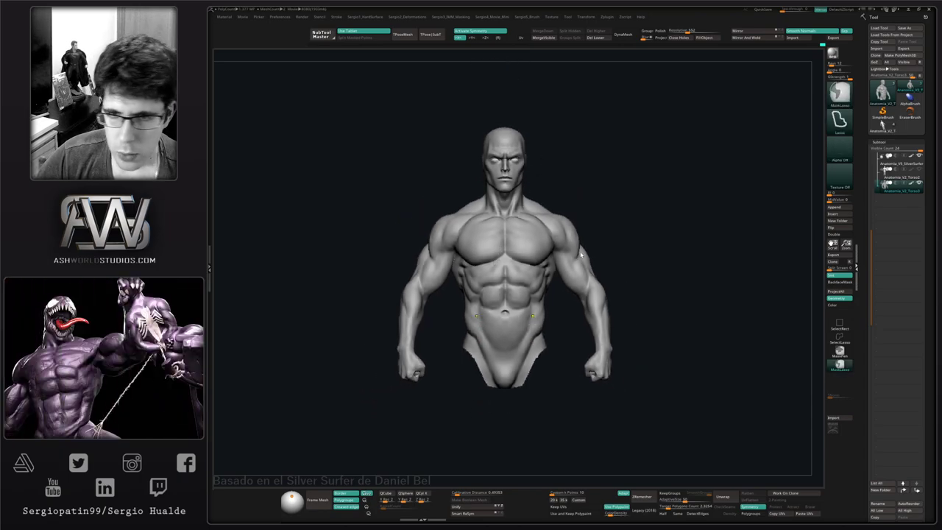
- Square the figure to the front view and start a TimeLapse movie recording
{"action": "key", "text": "ctrl"}
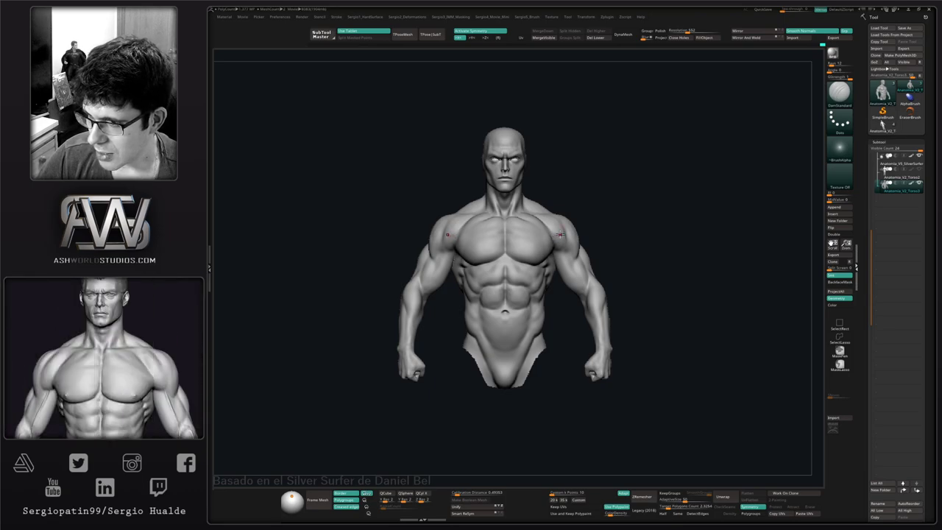
{"action": "left_click_drag", "start_coordinate": [666, 275], "coordinate": [654, 279]}
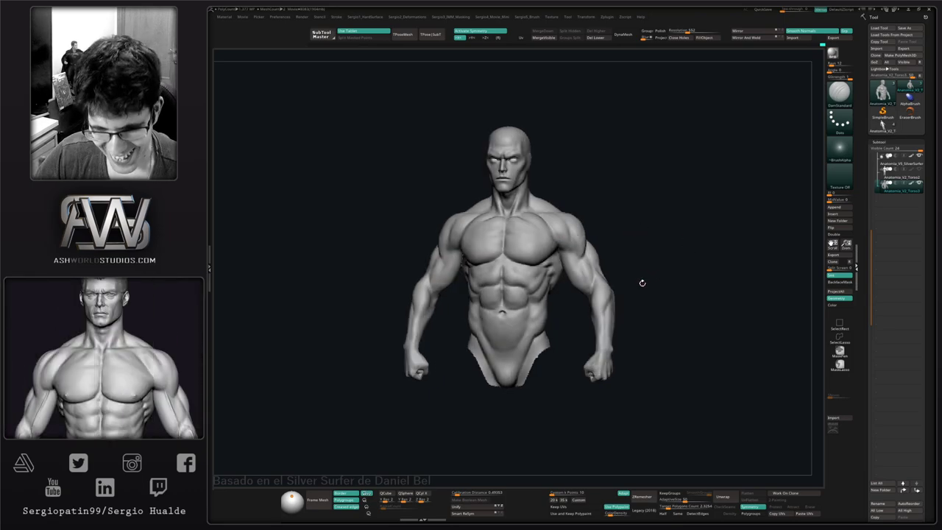
{"action": "key", "text": "4"}
{"action": "left_click", "coordinate": [642, 257]}
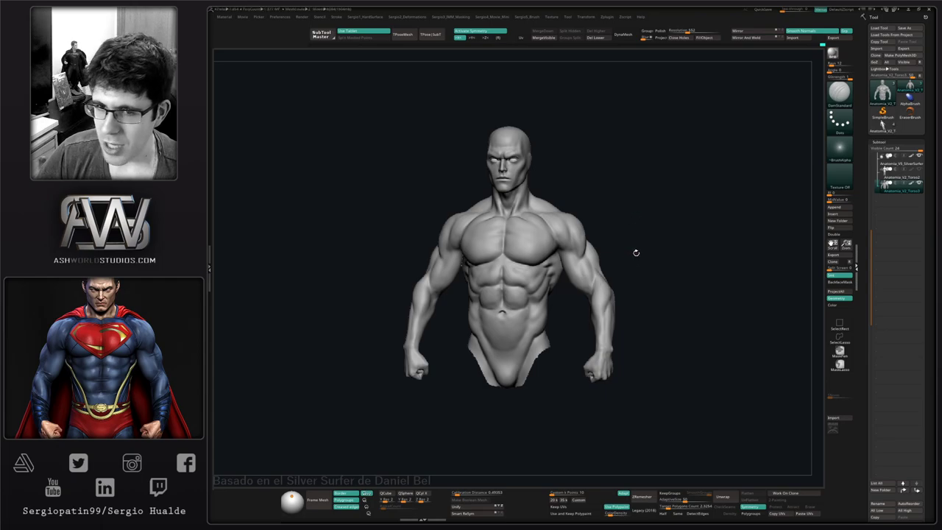
{"action": "left_click_drag", "start_coordinate": [637, 252], "coordinate": [638, 255], "text": "shift"}
{"action": "key", "text": "4"}
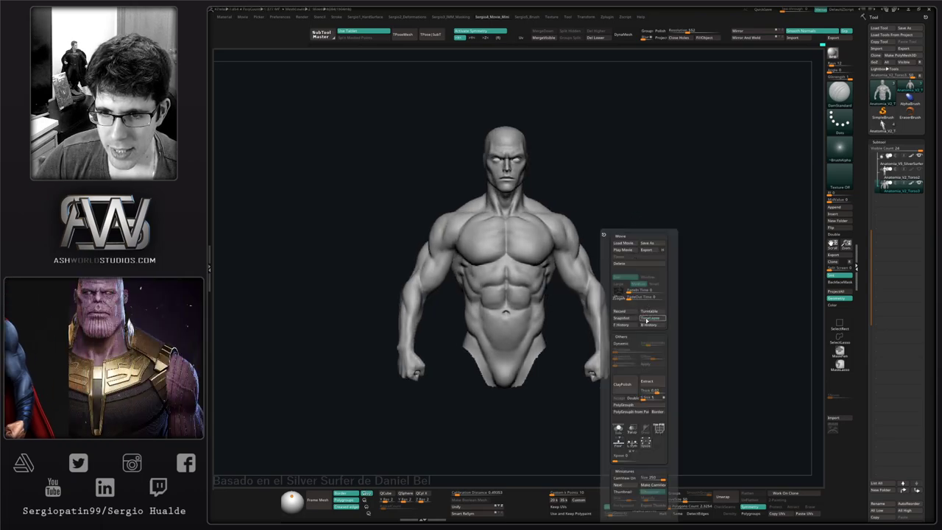
{"action": "left_click", "coordinate": [647, 320]}
- Mask the figure so that only the fists stay editable, soften the mask edge at the wrists and activate the gizmo
{"action": "right_click_drag", "start_coordinate": [514, 335], "coordinate": [501, 207], "text": "ctrl"}
{"action": "mouse_move", "coordinate": [537, 282]}
{"action": "right_mouse_down", "text": "alt"}
{"action": "mouse_move", "coordinate": [521, 263]}
{"action": "mouse_move", "coordinate": [541, 313]}
{"action": "right_mouse_up", "text": "alt"}
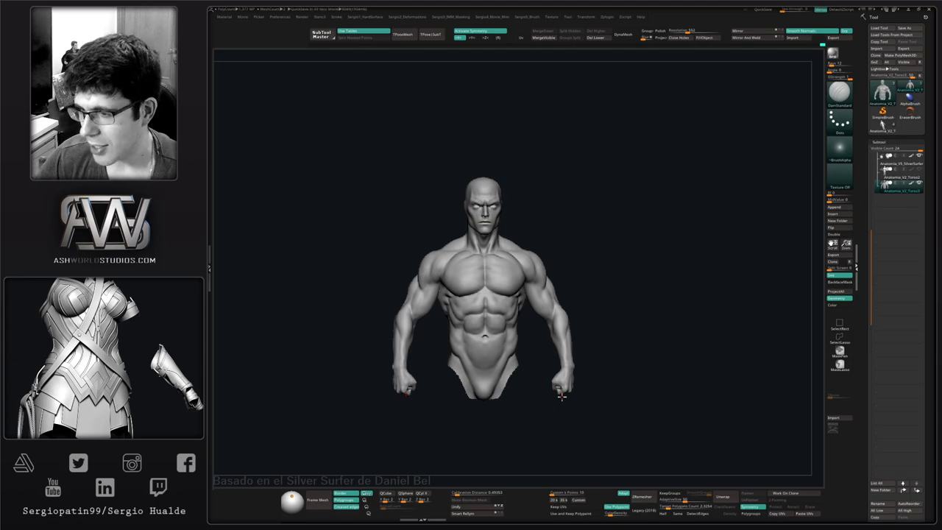
{"action": "right_click_drag", "start_coordinate": [574, 351], "coordinate": [585, 294], "text": "alt"}
{"action": "right_click_drag", "start_coordinate": [585, 295], "coordinate": [589, 350], "text": "ctrl"}
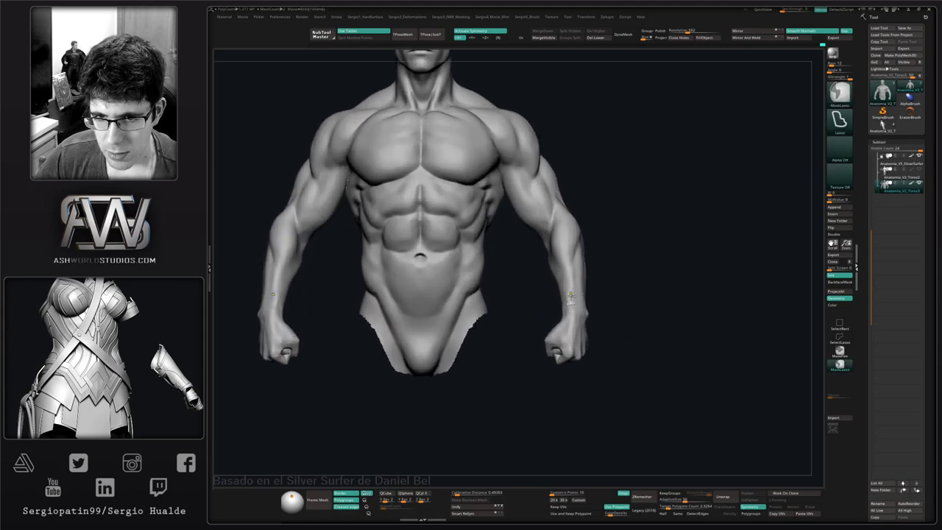
{"action": "mouse_move", "coordinate": [590, 317]}
{"action": "right_mouse_down", "text": "ctrl"}
{"action": "mouse_move", "coordinate": [593, 347]}
{"action": "mouse_move", "coordinate": [587, 334]}
{"action": "right_mouse_up", "text": "ctrl"}
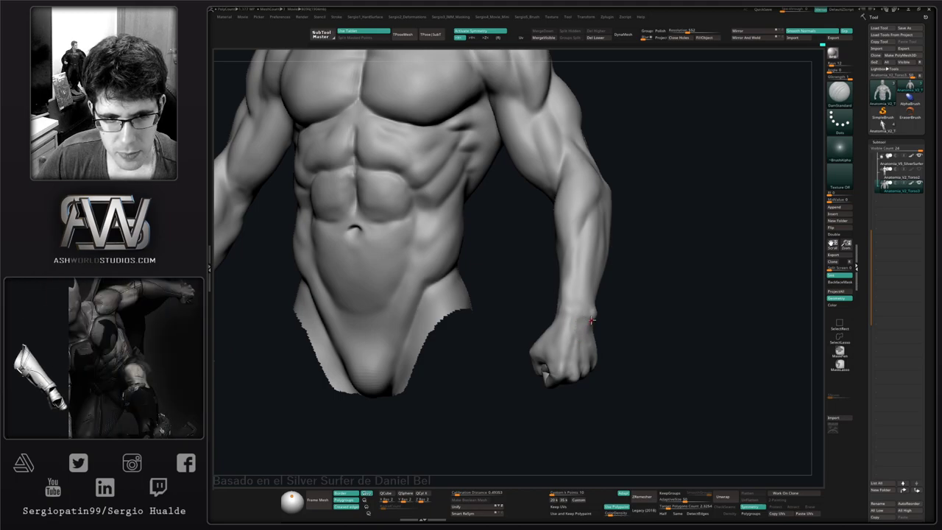
{"action": "mouse_move", "coordinate": [608, 339]}
{"action": "left_mouse_down"}
{"action": "mouse_move", "coordinate": [608, 326]}
{"action": "mouse_move", "coordinate": [614, 334]}
{"action": "mouse_move", "coordinate": [543, 316]}
{"action": "mouse_move", "coordinate": [620, 372]}
{"action": "mouse_move", "coordinate": [625, 341]}
{"action": "mouse_move", "coordinate": [627, 354]}
{"action": "left_mouse_up"}
{"action": "left_click", "coordinate": [625, 340], "text": "ctrl"}
{"action": "left_click", "coordinate": [611, 345], "text": "ctrl"}
{"action": "left_click", "coordinate": [606, 341], "text": "ctrl"}
{"action": "key", "text": "w"}
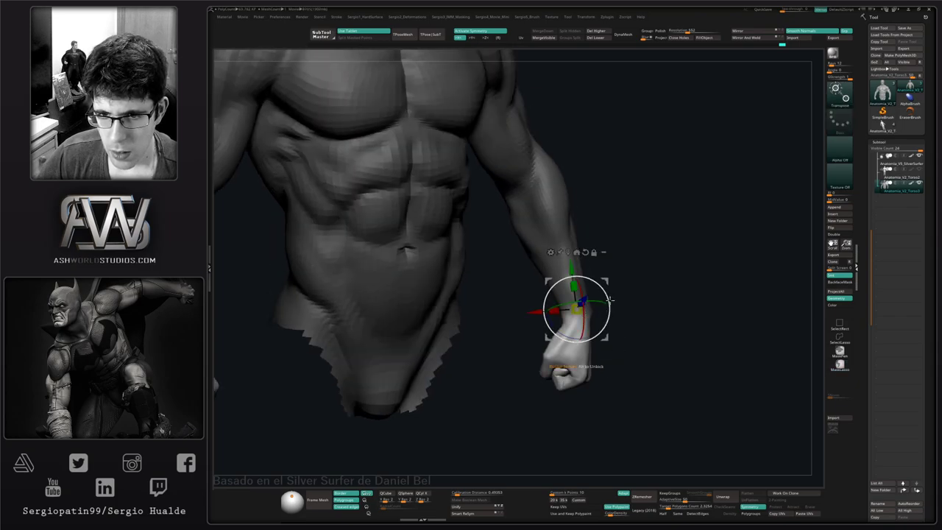
- Adjust the placement of the fists at the wrists with the gizmo and return to sculpting mode
{"action": "left_click", "coordinate": [613, 291], "text": "ctrl"}
{"action": "left_click_drag", "start_coordinate": [630, 293], "coordinate": [612, 329]}
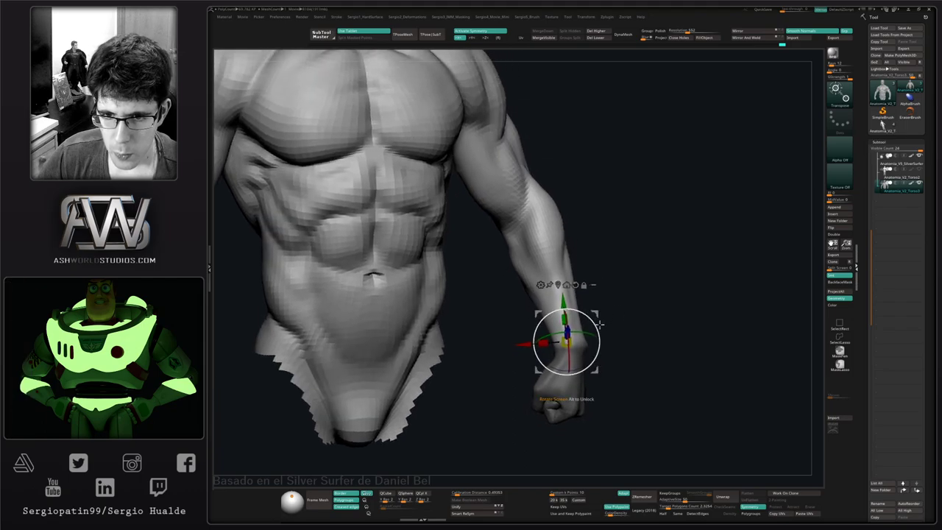
{"action": "left_click", "coordinate": [607, 325], "text": "ctrl"}
{"action": "mouse_move", "coordinate": [598, 313]}
{"action": "left_mouse_down"}
{"action": "mouse_move", "coordinate": [599, 331]}
{"action": "mouse_move", "coordinate": [597, 321]}
{"action": "left_mouse_up"}
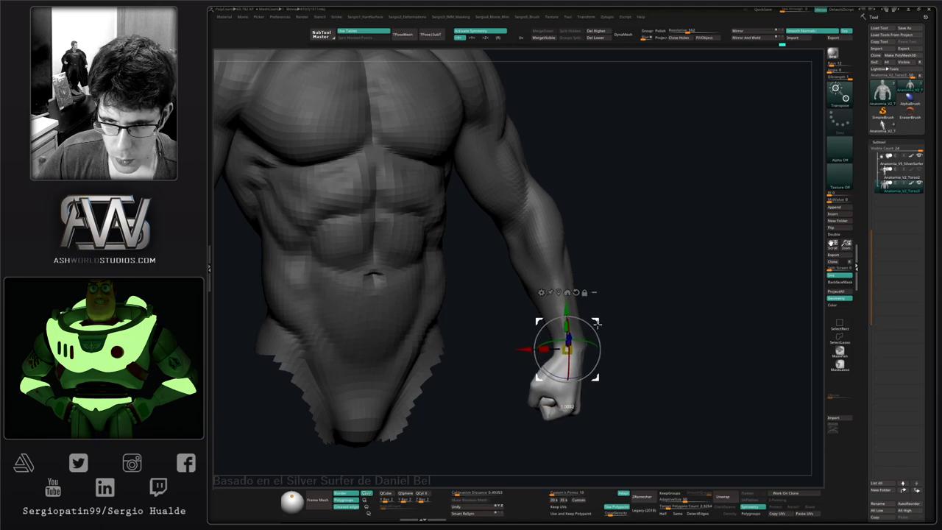
{"action": "mouse_move", "coordinate": [619, 368]}
{"action": "right_mouse_down", "text": "ctrl"}
{"action": "mouse_move", "coordinate": [621, 340]}
{"action": "mouse_move", "coordinate": [605, 375]}
{"action": "right_mouse_up", "text": "ctrl"}
{"action": "key", "text": "q"}
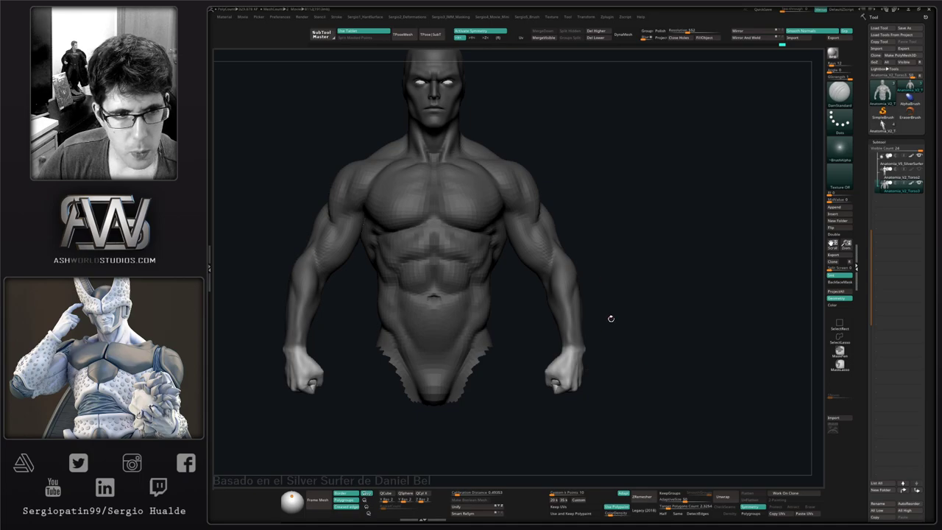
- Rework the wrist and the back of the hand with the Clay brush and clear the mask
{"action": "right_click_drag", "start_coordinate": [610, 319], "coordinate": [610, 372], "text": "ctrl"}
{"action": "mouse_move", "coordinate": [610, 372]}
{"action": "right_mouse_down"}
{"action": "mouse_move", "coordinate": [610, 398]}
{"action": "mouse_move", "coordinate": [597, 339]}
{"action": "mouse_move", "coordinate": [612, 370]}
{"action": "mouse_move", "coordinate": [634, 371]}
{"action": "mouse_move", "coordinate": [622, 359]}
{"action": "right_mouse_up"}
{"action": "key", "text": "b"}
{"action": "key", "text": "c"}
{"action": "key", "text": "l"}
{"action": "left_click_drag", "start_coordinate": [622, 358], "coordinate": [620, 346]}
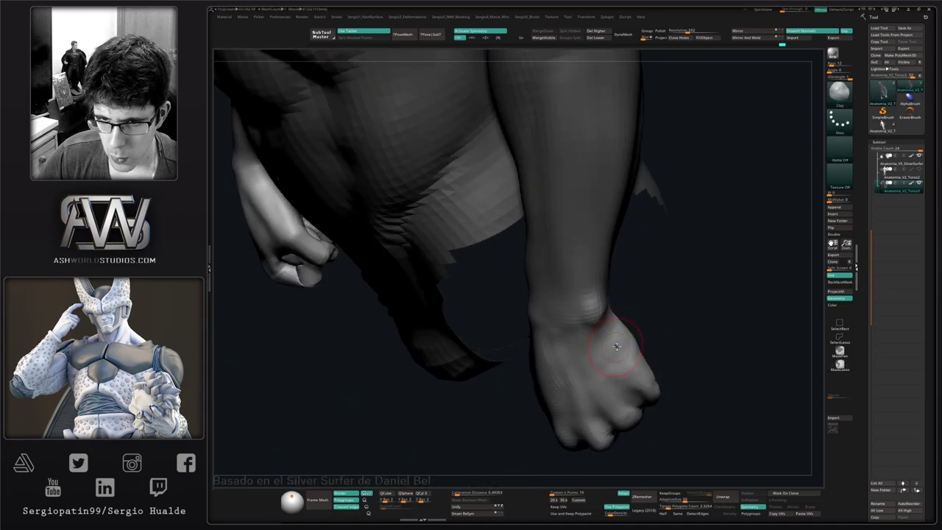
{"action": "left_click_drag", "start_coordinate": [628, 391], "coordinate": [599, 361]}
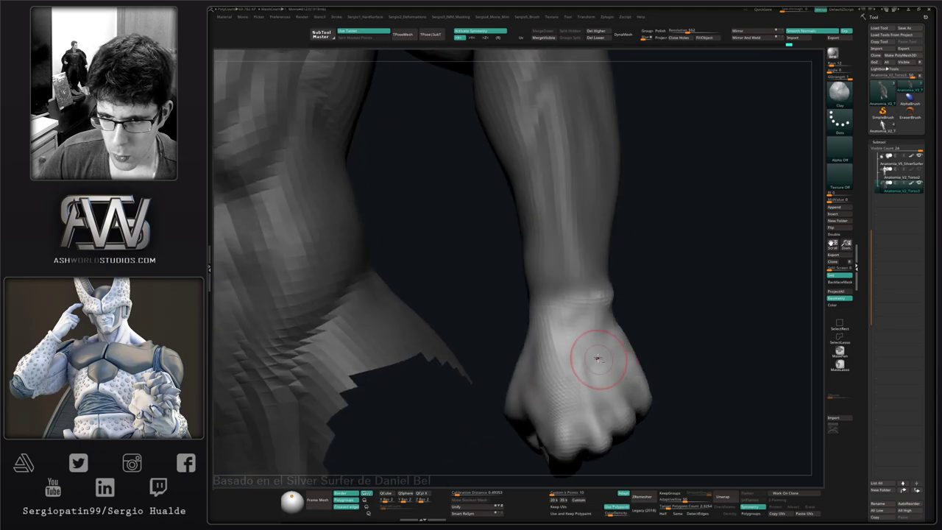
{"action": "mouse_move", "coordinate": [619, 436]}
{"action": "right_mouse_down", "text": "ctrl"}
{"action": "mouse_move", "coordinate": [605, 383]}
{"action": "mouse_move", "coordinate": [599, 393]}
{"action": "mouse_move", "coordinate": [670, 322]}
{"action": "right_mouse_up", "text": "ctrl"}
{"action": "mouse_move", "coordinate": [671, 322]}
{"action": "left_mouse_down"}
{"action": "mouse_move", "coordinate": [618, 381]}
{"action": "mouse_move", "coordinate": [625, 383]}
{"action": "left_mouse_up"}
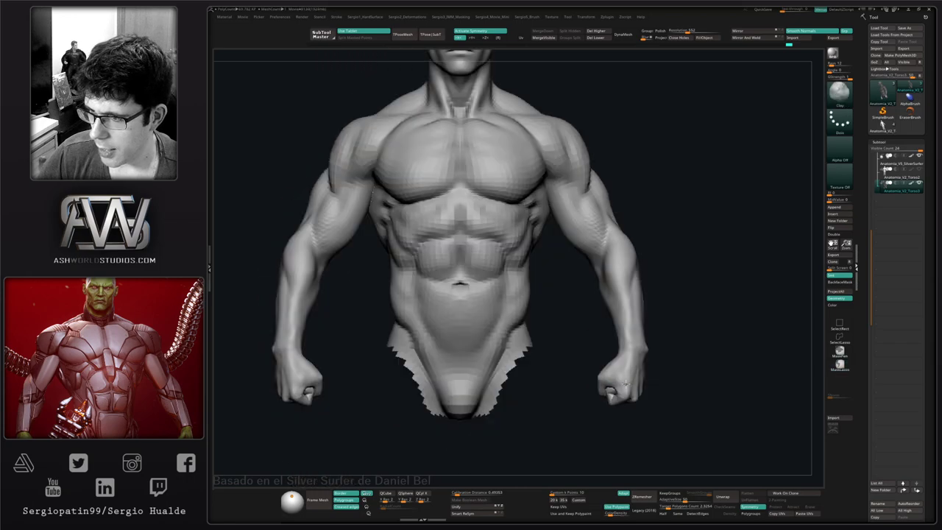
{"action": "mouse_move", "coordinate": [584, 335]}
{"action": "left_mouse_down", "text": "alt"}
{"action": "mouse_move", "coordinate": [612, 375]}
{"action": "mouse_move", "coordinate": [599, 375]}
{"action": "mouse_move", "coordinate": [595, 332]}
{"action": "mouse_move", "coordinate": [574, 346]}
{"action": "left_mouse_up", "text": "alt"}
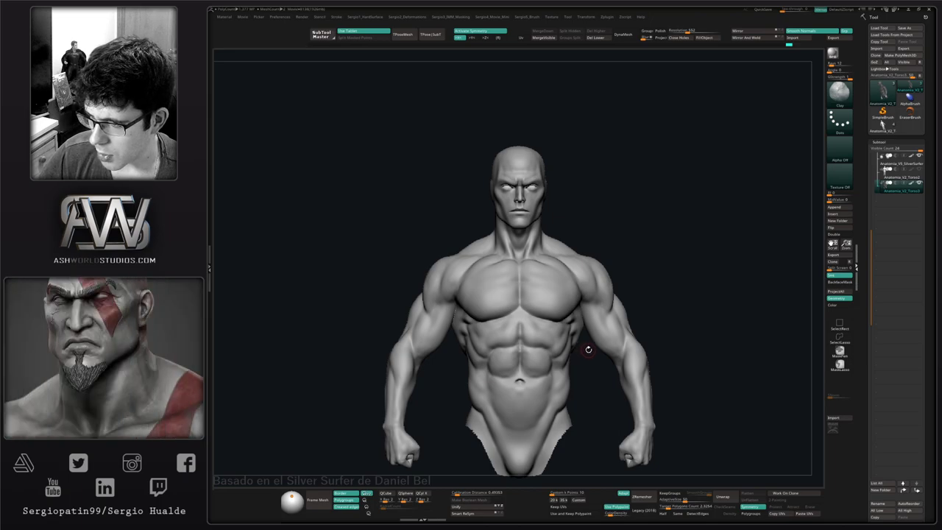
- Smooth the shoulder blade muscles and carve a triangular outline around the scapula with a resized DamStandard brush
{"action": "right_click_drag", "start_coordinate": [611, 351], "coordinate": [532, 332]}
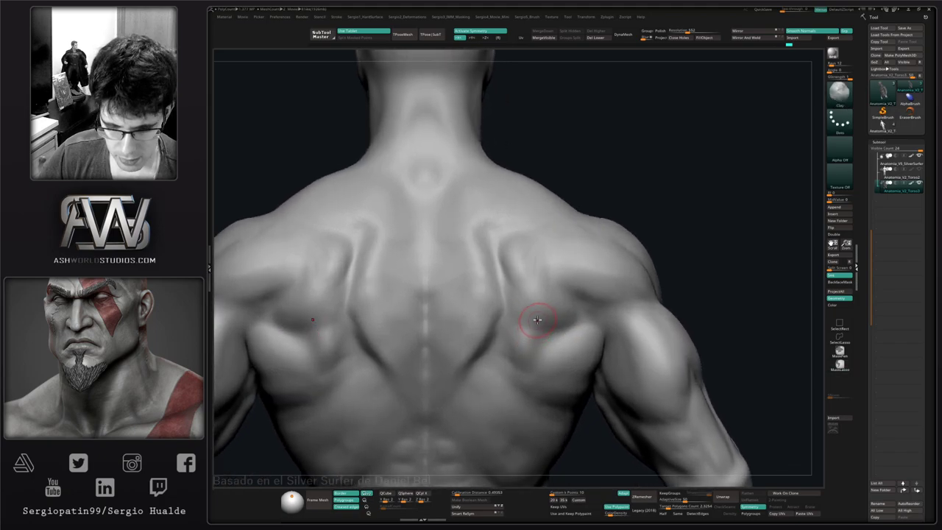
{"action": "left_click_drag", "start_coordinate": [539, 296], "coordinate": [556, 318], "text": "shift"}
{"action": "key", "text": "b"}
{"action": "key", "text": "d"}
{"action": "key", "text": "s"}
{"action": "key", "text": "s"}
{"action": "right_click_drag", "start_coordinate": [556, 318], "coordinate": [562, 340], "text": "alt"}
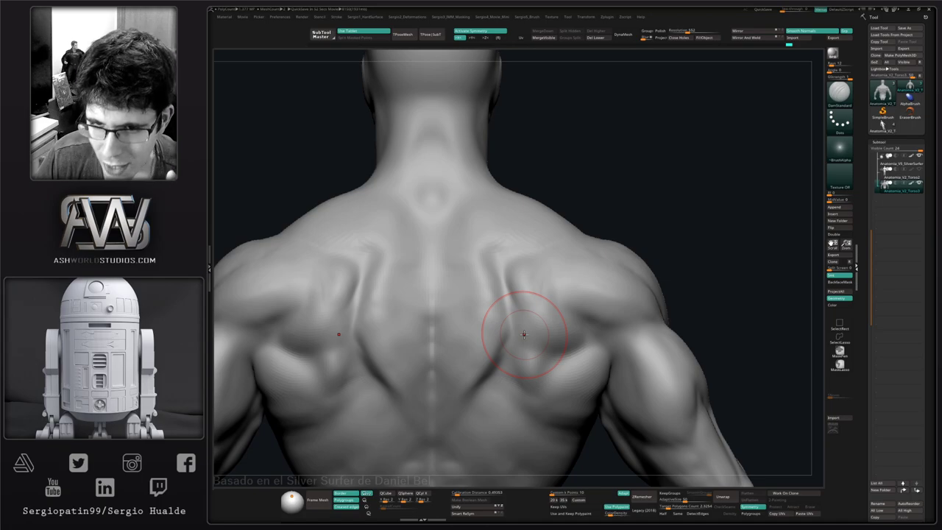
{"action": "right_click_drag", "start_coordinate": [578, 311], "coordinate": [542, 336]}
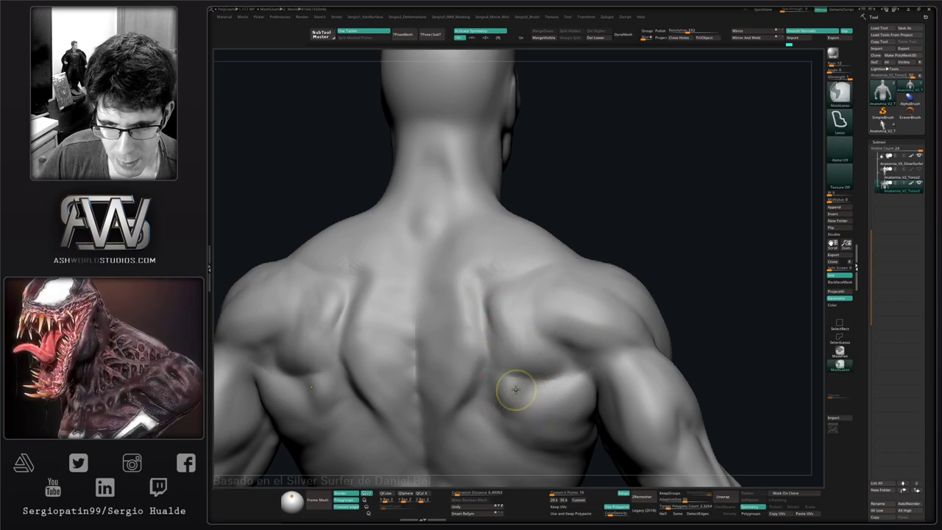
{"action": "key", "text": "space"}
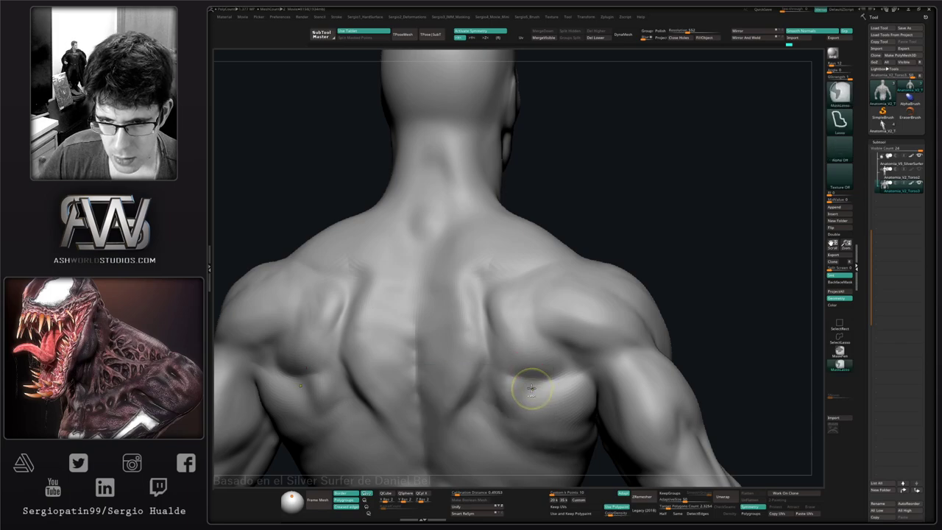
{"action": "mouse_move", "coordinate": [492, 303]}
{"action": "left_mouse_down"}
{"action": "mouse_move", "coordinate": [506, 401]}
{"action": "mouse_move", "coordinate": [630, 360]}
{"action": "mouse_move", "coordinate": [632, 346]}
{"action": "mouse_move", "coordinate": [505, 294]}
{"action": "mouse_move", "coordinate": [494, 331]}
{"action": "left_mouse_up"}
{"action": "right_click_drag", "start_coordinate": [574, 379], "coordinate": [526, 333], "text": "alt"}
{"action": "right_click_drag", "start_coordinate": [449, 275], "coordinate": [475, 259]}
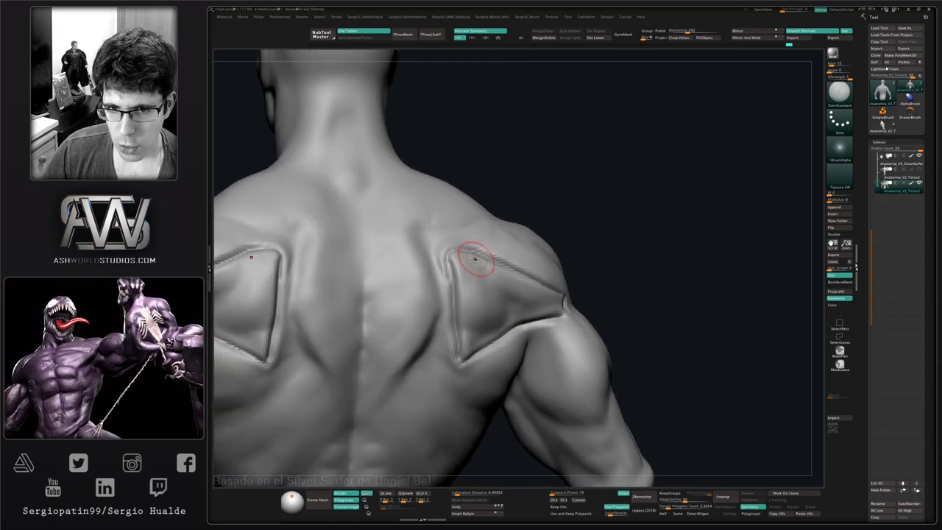
- Carve a smaller inverted triangle with a folded upper edge on each side of the mid back using DamStandard
{"action": "mouse_move", "coordinate": [516, 317]}
{"action": "right_mouse_down"}
{"action": "mouse_move", "coordinate": [500, 314]}
{"action": "mouse_move", "coordinate": [552, 309]}
{"action": "mouse_move", "coordinate": [459, 361]}
{"action": "mouse_move", "coordinate": [508, 368]}
{"action": "mouse_move", "coordinate": [552, 353]}
{"action": "mouse_move", "coordinate": [499, 358]}
{"action": "right_mouse_up"}
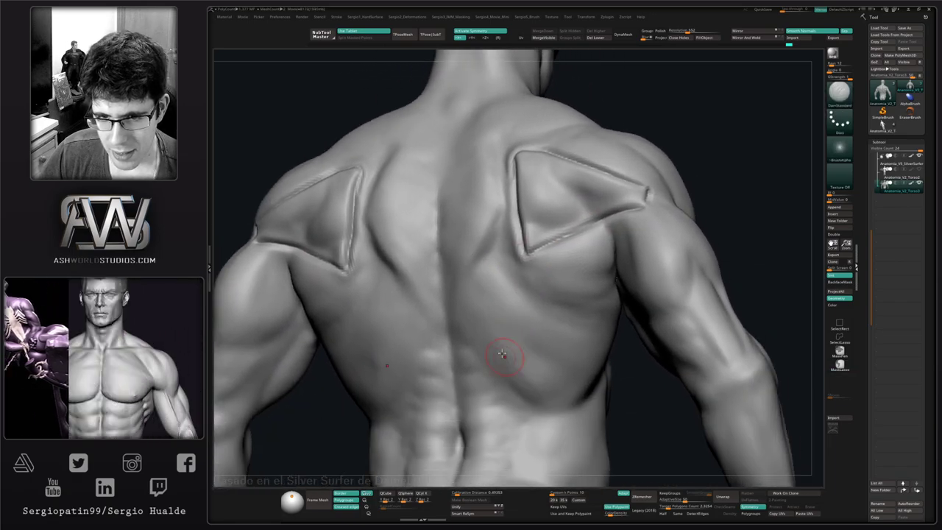
{"action": "mouse_move", "coordinate": [570, 316]}
{"action": "left_mouse_down"}
{"action": "mouse_move", "coordinate": [482, 337]}
{"action": "mouse_move", "coordinate": [565, 322]}
{"action": "mouse_move", "coordinate": [479, 329]}
{"action": "mouse_move", "coordinate": [554, 317]}
{"action": "left_mouse_up"}
{"action": "mouse_move", "coordinate": [479, 333]}
{"action": "left_mouse_down"}
{"action": "mouse_move", "coordinate": [508, 401]}
{"action": "mouse_move", "coordinate": [560, 321]}
{"action": "left_mouse_up"}
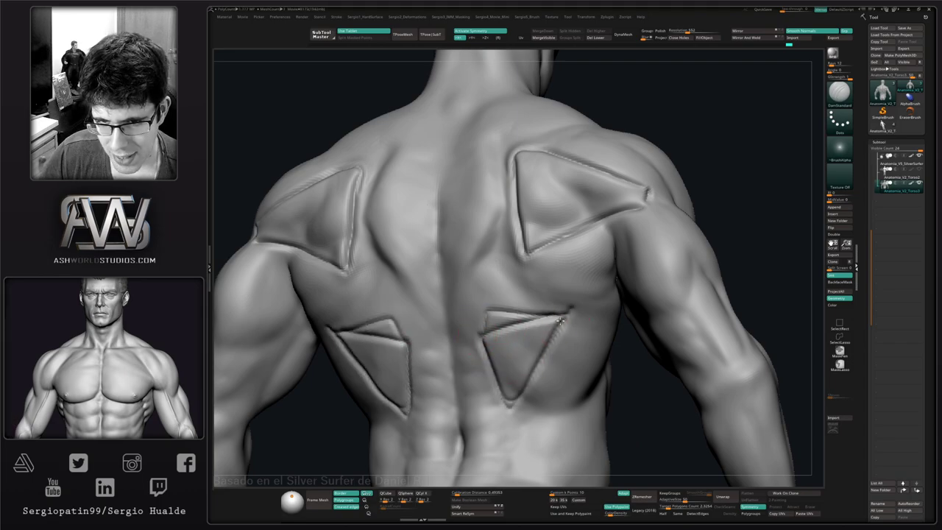
{"action": "right_click_drag", "start_coordinate": [552, 328], "coordinate": [536, 401], "text": "alt"}
{"action": "mouse_move", "coordinate": [518, 223]}
{"action": "left_mouse_down"}
{"action": "mouse_move", "coordinate": [503, 294]}
{"action": "mouse_move", "coordinate": [556, 311]}
{"action": "left_mouse_up"}
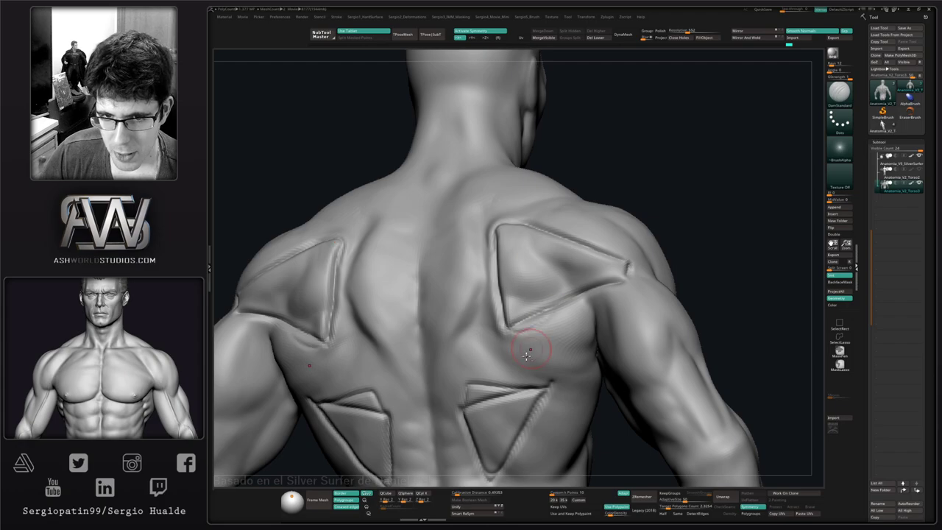
{"action": "mouse_move", "coordinate": [496, 413]}
{"action": "right_mouse_down", "text": "alt"}
{"action": "mouse_move", "coordinate": [508, 336]}
{"action": "mouse_move", "coordinate": [494, 343]}
{"action": "right_mouse_up", "text": "alt"}
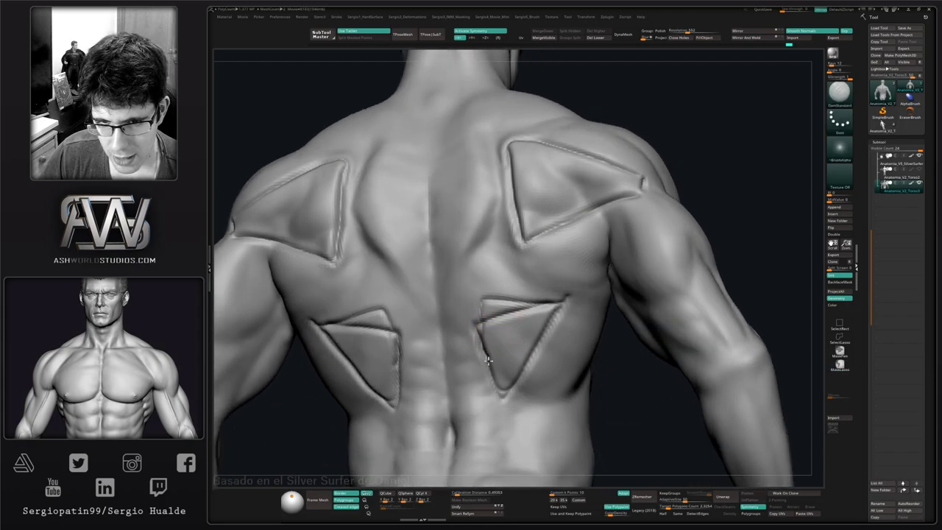
- Undo the first strokes beneath the inverted triangle and draw a curved lobe along its lower outer side
{"action": "mouse_move", "coordinate": [493, 378]}
{"action": "left_mouse_down"}
{"action": "mouse_move", "coordinate": [586, 328]}
{"action": "mouse_move", "coordinate": [477, 320]}
{"action": "mouse_move", "coordinate": [512, 369]}
{"action": "mouse_move", "coordinate": [505, 383]}
{"action": "mouse_move", "coordinate": [571, 341]}
{"action": "left_mouse_up"}
{"action": "key", "text": "ctrl+z"}
{"action": "key", "text": "ctrl+z"}
{"action": "left_click_drag", "start_coordinate": [568, 370], "coordinate": [502, 401]}
- Carve the rounded outline of the teres major between the scapula triangle and the armpit
{"action": "right_click_drag", "start_coordinate": [535, 391], "coordinate": [472, 452], "text": "alt"}
{"action": "mouse_move", "coordinate": [462, 317]}
{"action": "left_mouse_down"}
{"action": "mouse_move", "coordinate": [459, 289]}
{"action": "mouse_move", "coordinate": [478, 327]}
{"action": "mouse_move", "coordinate": [542, 333]}
{"action": "left_mouse_up"}
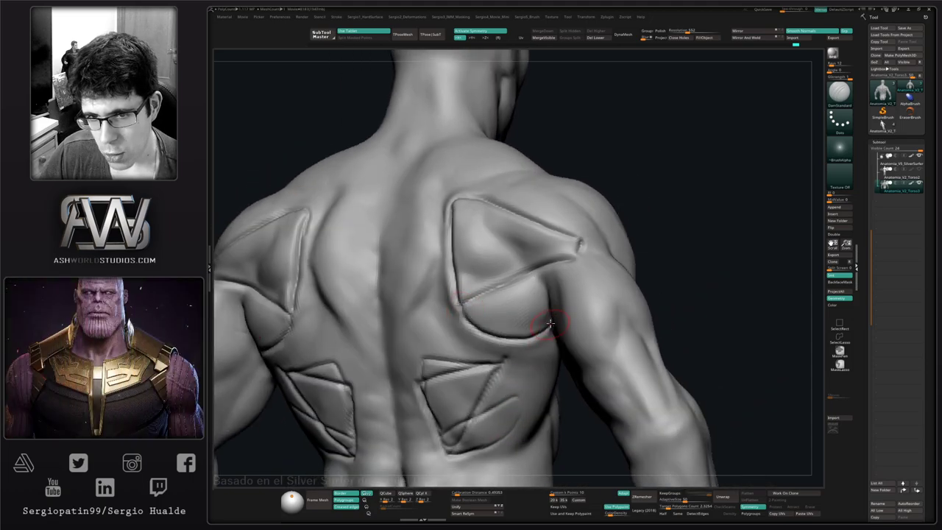
{"action": "left_click_drag", "start_coordinate": [463, 303], "coordinate": [504, 289]}
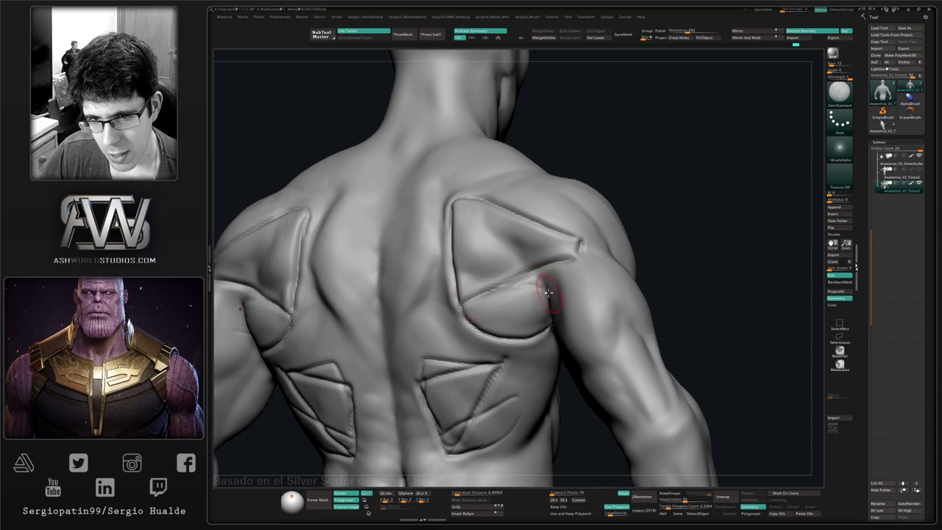
{"action": "right_click_drag", "start_coordinate": [486, 377], "coordinate": [476, 386]}
{"action": "right_click_drag", "start_coordinate": [515, 311], "coordinate": [478, 298]}
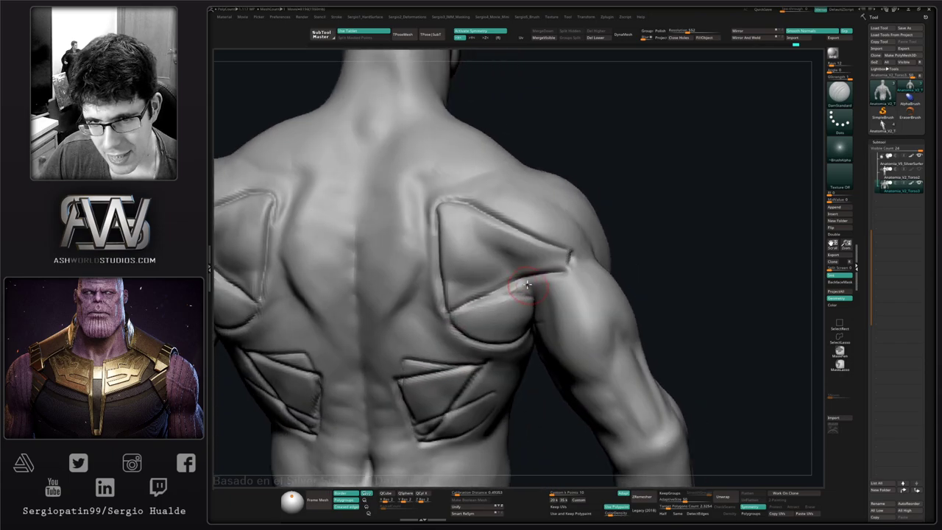
- Rework the crease above the teres major and undo the stray stroke on the mid-back diagram
{"action": "left_click_drag", "start_coordinate": [520, 293], "coordinate": [535, 292]}
{"action": "key", "text": "ctrl+z"}
{"action": "right_click_drag", "start_coordinate": [457, 412], "coordinate": [496, 249], "text": "alt"}
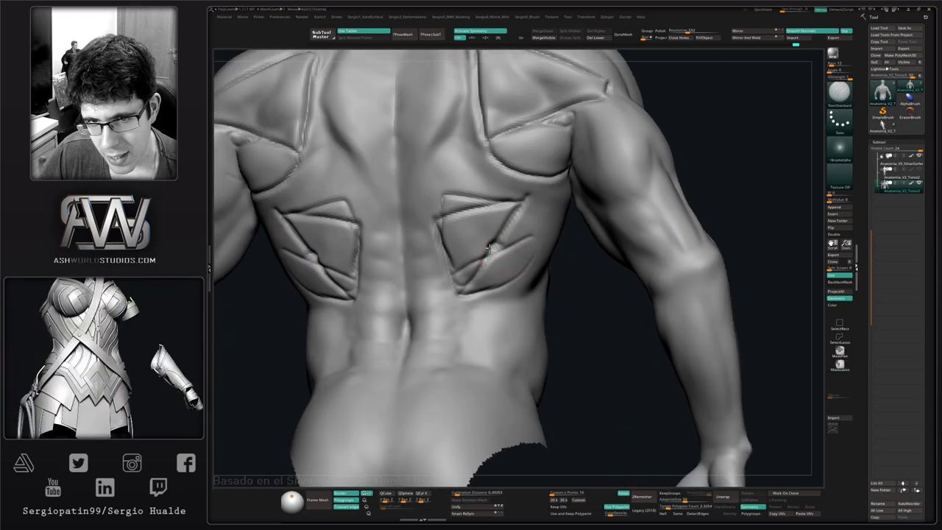
{"action": "key", "text": "ctrl+z"}
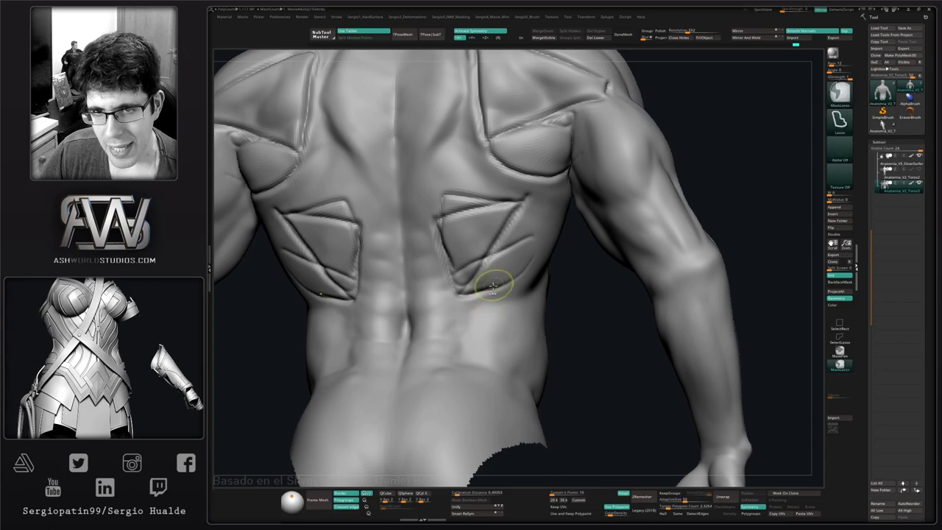
- Outline the rear deltoid from the upper edge of the scapula triangle around the back of the shoulder
{"action": "mouse_move", "coordinate": [493, 286]}
{"action": "right_mouse_down"}
{"action": "mouse_move", "coordinate": [501, 294]}
{"action": "mouse_move", "coordinate": [505, 269]}
{"action": "mouse_move", "coordinate": [523, 279]}
{"action": "mouse_move", "coordinate": [448, 275]}
{"action": "mouse_move", "coordinate": [429, 250]}
{"action": "right_mouse_up"}
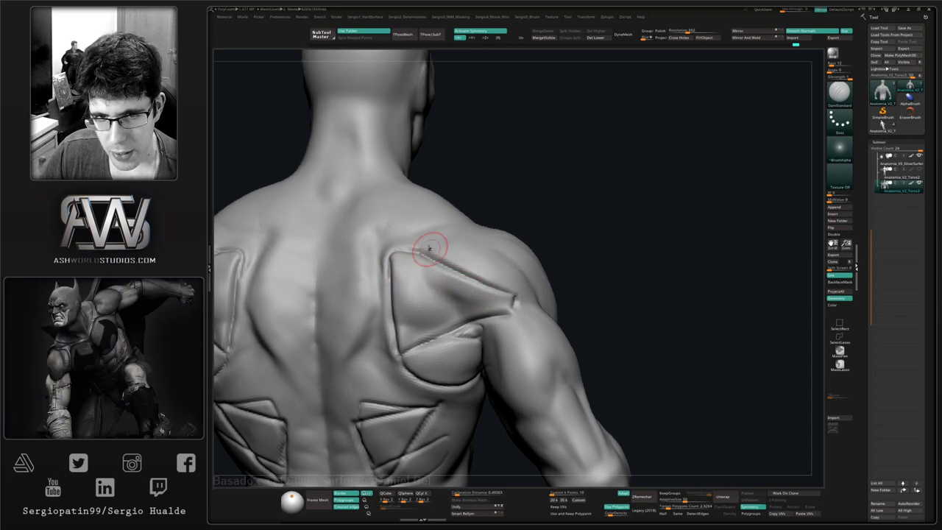
{"action": "mouse_move", "coordinate": [429, 250]}
{"action": "left_mouse_down"}
{"action": "mouse_move", "coordinate": [431, 266]}
{"action": "mouse_move", "coordinate": [458, 294]}
{"action": "mouse_move", "coordinate": [500, 312]}
{"action": "mouse_move", "coordinate": [541, 308]}
{"action": "mouse_move", "coordinate": [519, 250]}
{"action": "mouse_move", "coordinate": [430, 246]}
{"action": "left_mouse_up"}
{"action": "mouse_move", "coordinate": [488, 273]}
{"action": "right_mouse_down"}
{"action": "mouse_move", "coordinate": [516, 305]}
{"action": "mouse_move", "coordinate": [478, 252]}
{"action": "right_mouse_up"}
{"action": "key", "text": "ctrl+z"}
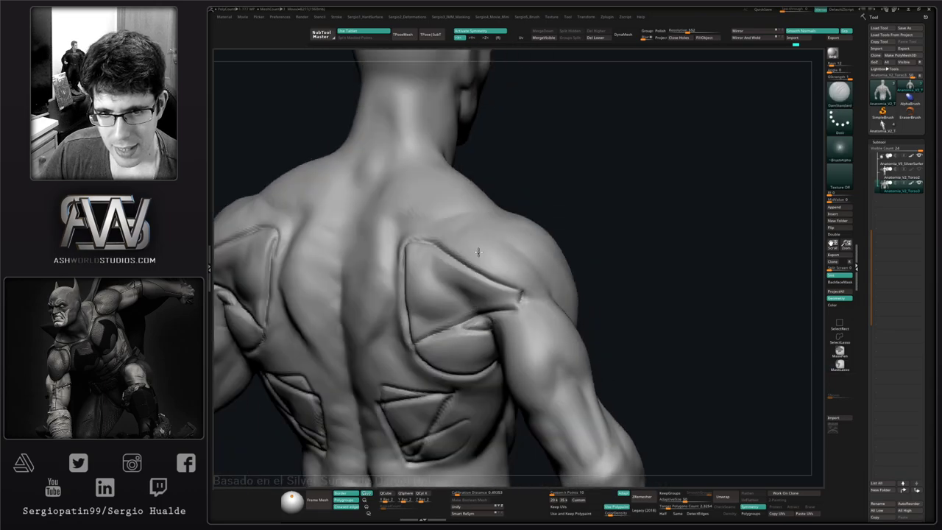
{"action": "mouse_move", "coordinate": [432, 246]}
{"action": "left_mouse_down"}
{"action": "mouse_move", "coordinate": [497, 304]}
{"action": "mouse_move", "coordinate": [543, 292]}
{"action": "mouse_move", "coordinate": [499, 246]}
{"action": "left_mouse_up"}
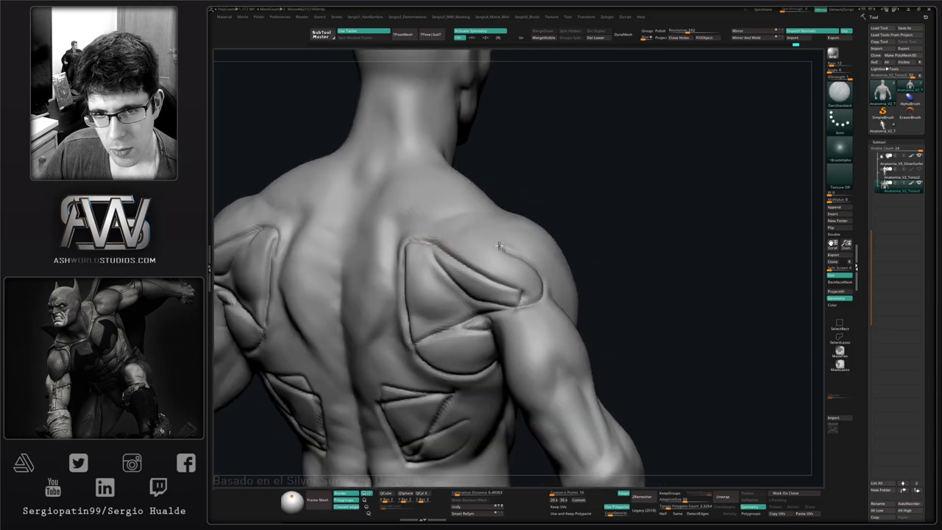
- Build up the volume of the outlined rear deltoid with the Clay brush
{"action": "mouse_move", "coordinate": [446, 235]}
{"action": "right_mouse_down"}
{"action": "mouse_move", "coordinate": [475, 280]}
{"action": "mouse_move", "coordinate": [488, 278]}
{"action": "mouse_move", "coordinate": [455, 259]}
{"action": "right_mouse_up"}
{"action": "key", "text": "b"}
{"action": "key", "text": "c"}
{"action": "key", "text": "l"}
{"action": "left_click_drag", "start_coordinate": [446, 248], "coordinate": [535, 295]}
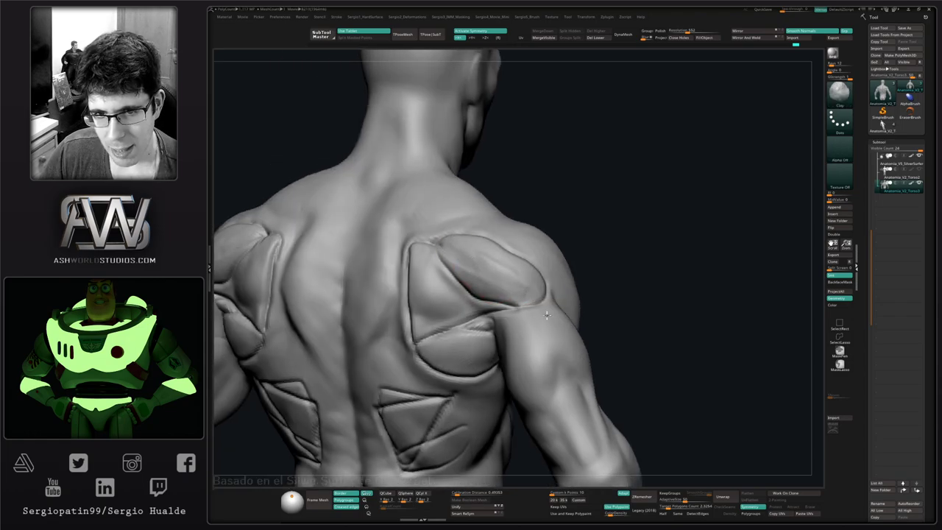
- Undo the carved rear deltoid, scapula, teres major and mid-back outlines on the back
{"action": "mouse_move", "coordinate": [546, 315]}
{"action": "right_mouse_down"}
{"action": "mouse_move", "coordinate": [593, 315]}
{"action": "mouse_move", "coordinate": [591, 293]}
{"action": "mouse_move", "coordinate": [569, 302]}
{"action": "right_mouse_up"}
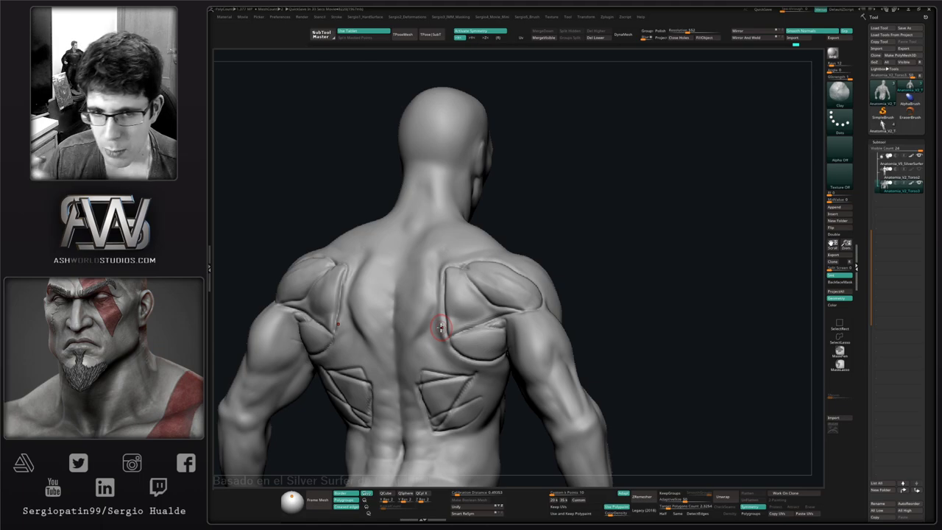
{"action": "key", "text": "ctrl+z"}
{"action": "key", "text": "ctrl+z"}
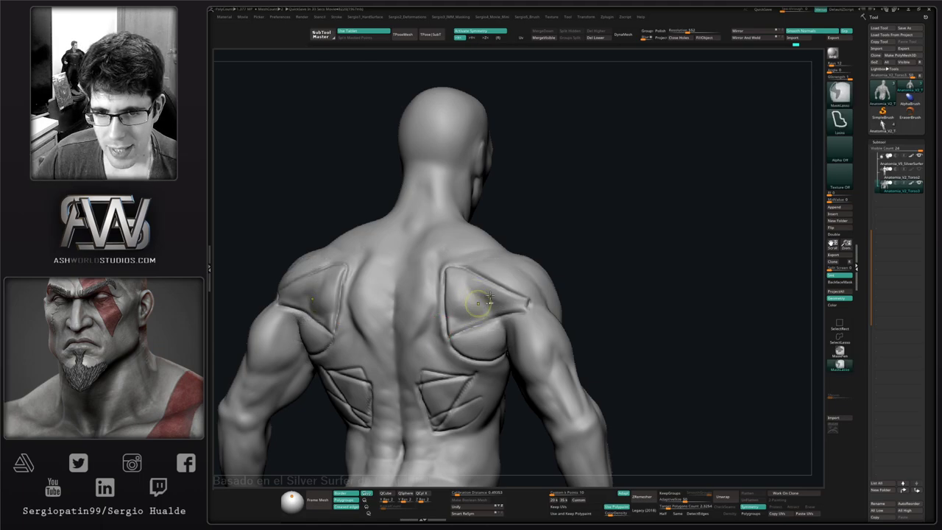
{"action": "key", "text": "ctrl+z"}
{"action": "key", "text": "ctrl+z"}
{"action": "key", "text": "ctrl+z"}
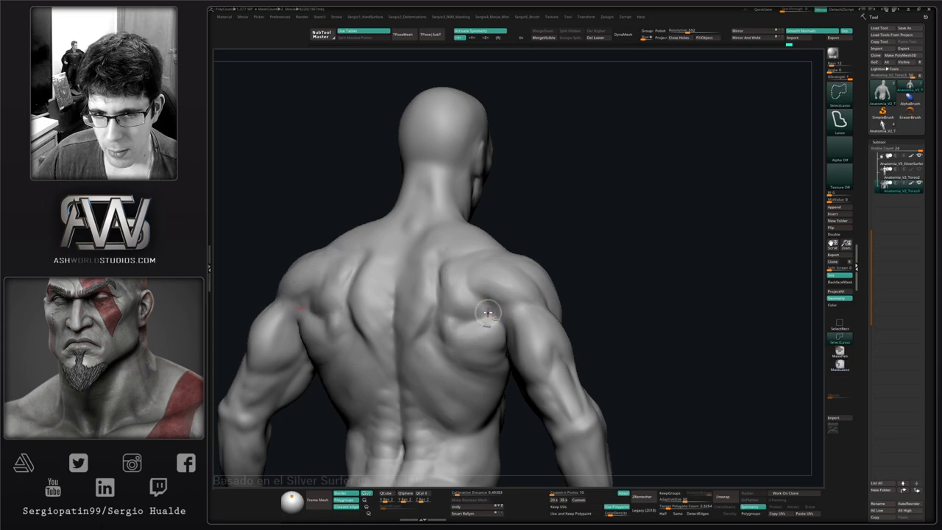
{"action": "key", "text": "ctrl+shift+z"}
{"action": "key", "text": "ctrl+z"}
{"action": "mouse_move", "coordinate": [479, 314]}
{"action": "right_mouse_down", "text": "alt"}
{"action": "mouse_move", "coordinate": [504, 311]}
{"action": "mouse_move", "coordinate": [493, 323]}
{"action": "mouse_move", "coordinate": [483, 312]}
{"action": "mouse_move", "coordinate": [498, 281]}
{"action": "right_mouse_up", "text": "alt"}
{"action": "key", "text": "ctrl+z"}
{"action": "key", "text": "ctrl+z"}
{"action": "key", "text": "ctrl+z"}
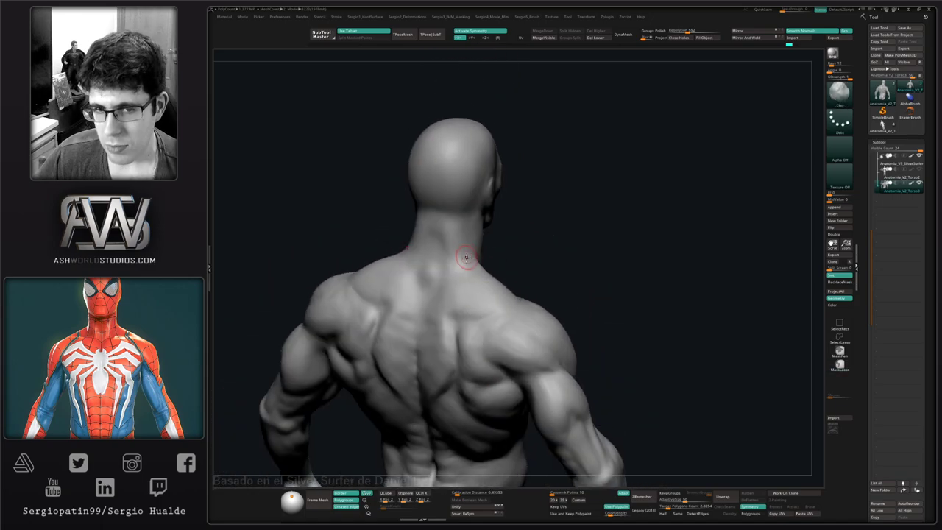
{"action": "key", "text": "ctrl+z"}
{"action": "key", "text": "ctrl+z"}
{"action": "key", "text": "ctrl+z"}
{"action": "key", "text": "ctrl+z"}
{"action": "key", "text": "ctrl+z"}
{"action": "key", "text": "ctrl+z"}
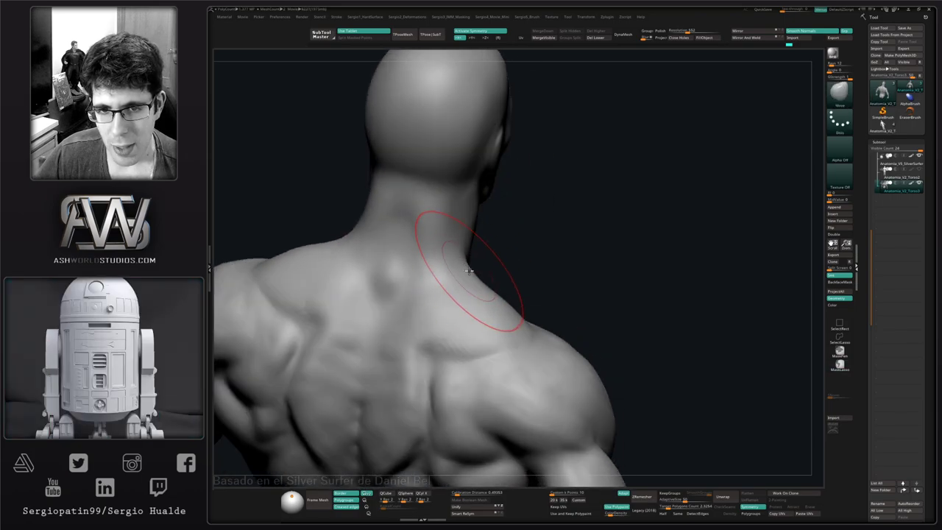
- Reshape the trapezius slope at the base of the neck with the Move brush and try Clay strokes on it
{"action": "left_click_drag", "start_coordinate": [470, 271], "coordinate": [461, 280]}
{"action": "mouse_move", "coordinate": [468, 280]}
{"action": "right_mouse_down", "text": "ctrl"}
{"action": "mouse_move", "coordinate": [468, 225]}
{"action": "mouse_move", "coordinate": [546, 341]}
{"action": "mouse_move", "coordinate": [490, 228]}
{"action": "mouse_move", "coordinate": [479, 277]}
{"action": "mouse_move", "coordinate": [486, 334]}
{"action": "right_mouse_up", "text": "ctrl"}
{"action": "key", "text": "b"}
{"action": "key", "text": "c"}
{"action": "key", "text": "l"}
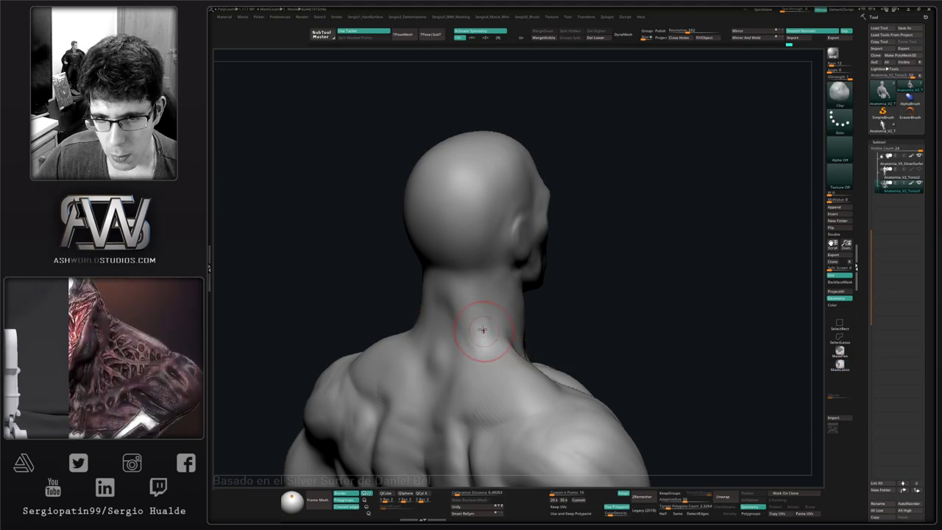
{"action": "left_click_drag", "start_coordinate": [482, 330], "coordinate": [475, 309]}
{"action": "right_click_drag", "start_coordinate": [475, 323], "coordinate": [502, 345]}
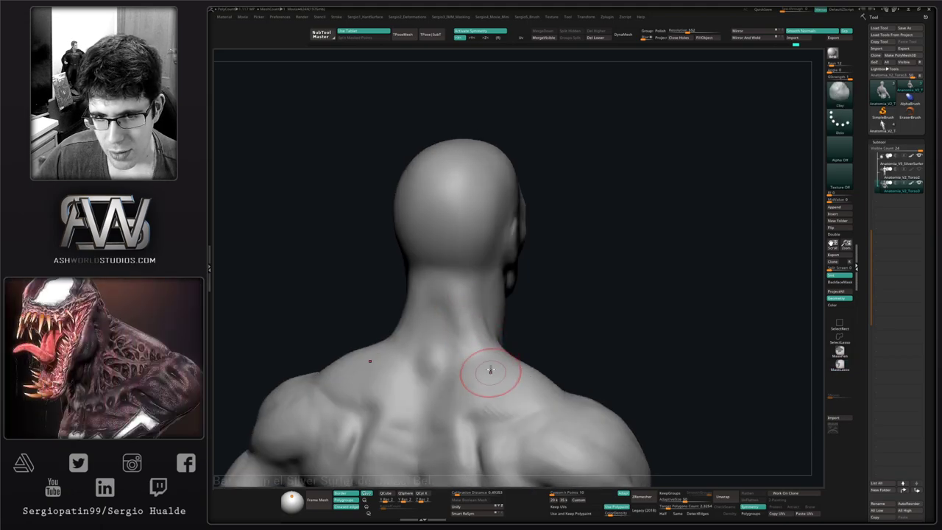
{"action": "key", "text": "ctrl+z"}
{"action": "key", "text": "ctrl+z"}
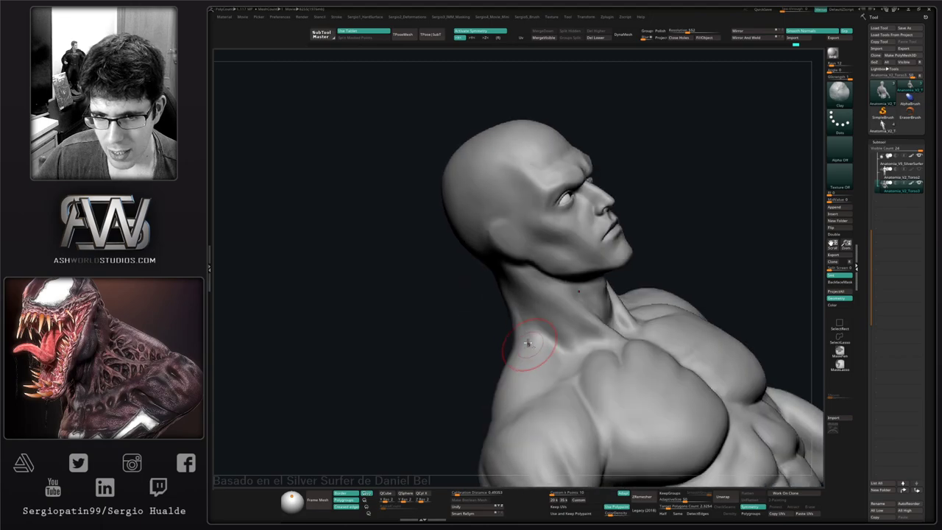
- Carve the front edge of the trapezius along the side of the neck with DamStandard and smooth the neck above it
{"action": "mouse_move", "coordinate": [558, 357]}
{"action": "right_mouse_down"}
{"action": "mouse_move", "coordinate": [526, 376]}
{"action": "mouse_move", "coordinate": [533, 344]}
{"action": "mouse_move", "coordinate": [523, 337]}
{"action": "right_mouse_up"}
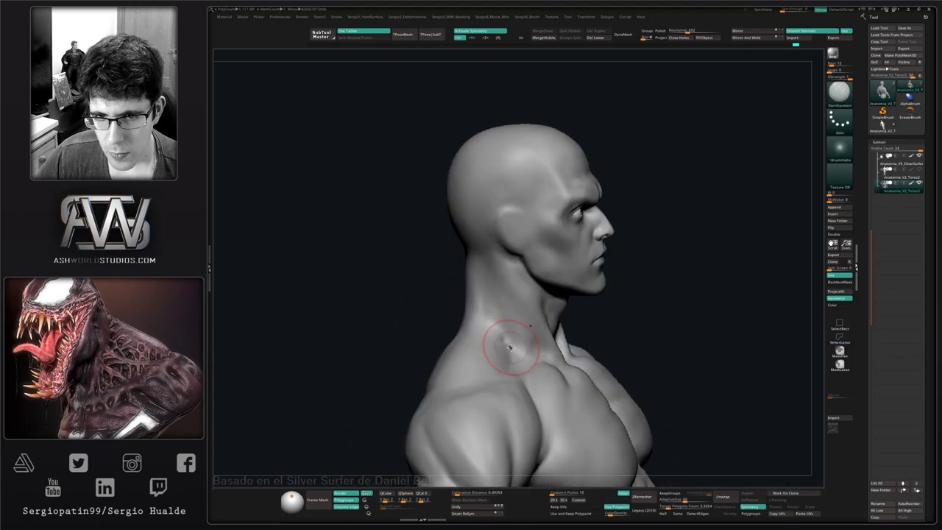
{"action": "left_click_drag", "start_coordinate": [504, 338], "coordinate": [510, 346]}
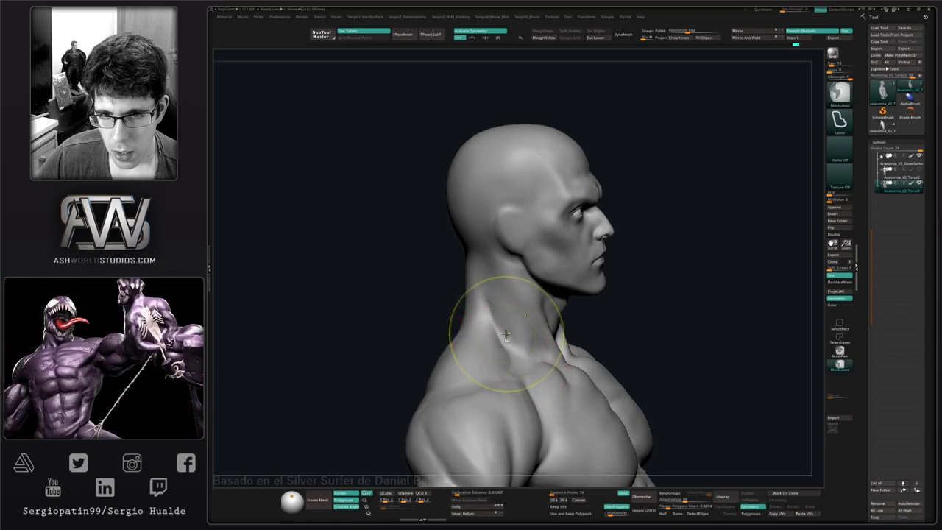
{"action": "key", "text": "space"}
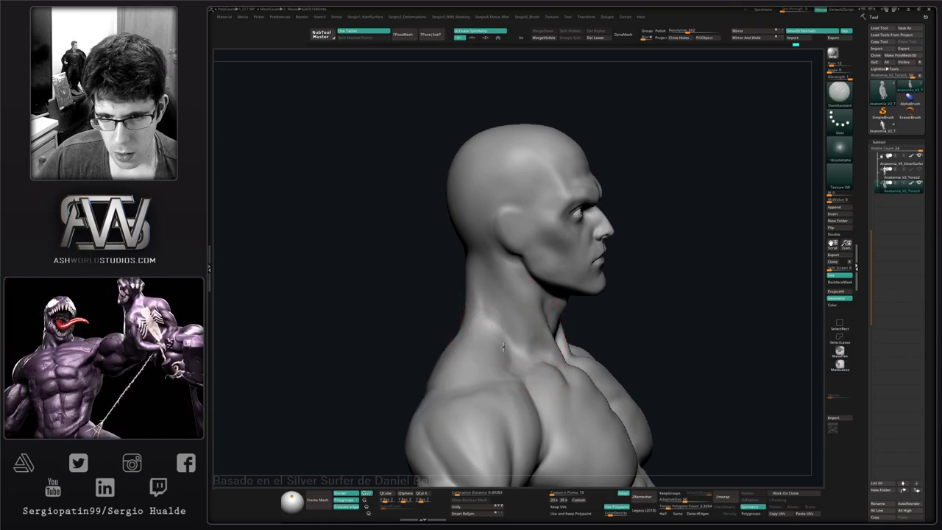
{"action": "key", "text": "shift"}
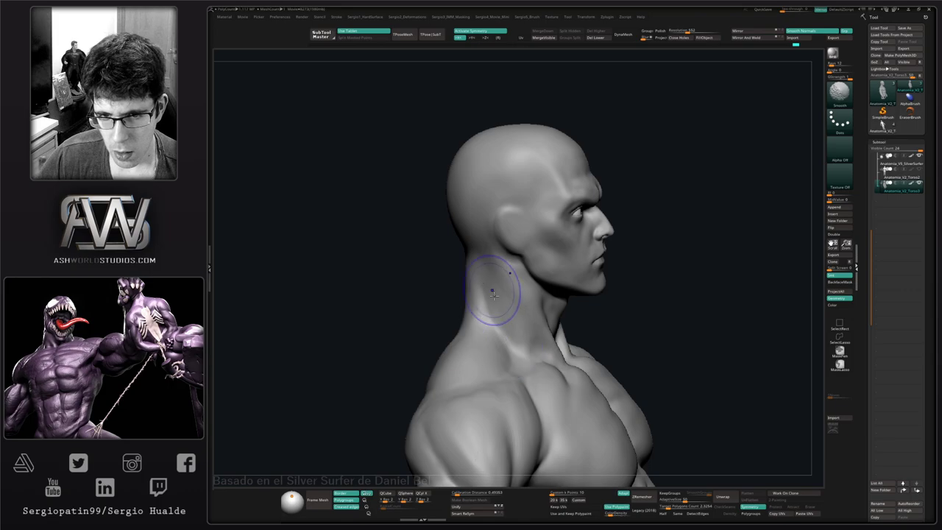
- Refine the nape around the protruding vertebra at the base of the neck with Clay and smoothing strokes
{"action": "mouse_move", "coordinate": [482, 327]}
{"action": "right_mouse_down"}
{"action": "mouse_move", "coordinate": [467, 357]}
{"action": "mouse_move", "coordinate": [458, 300]}
{"action": "right_mouse_up"}
{"action": "mouse_move", "coordinate": [458, 300]}
{"action": "right_mouse_down"}
{"action": "mouse_move", "coordinate": [452, 378]}
{"action": "mouse_move", "coordinate": [488, 366]}
{"action": "right_mouse_up"}
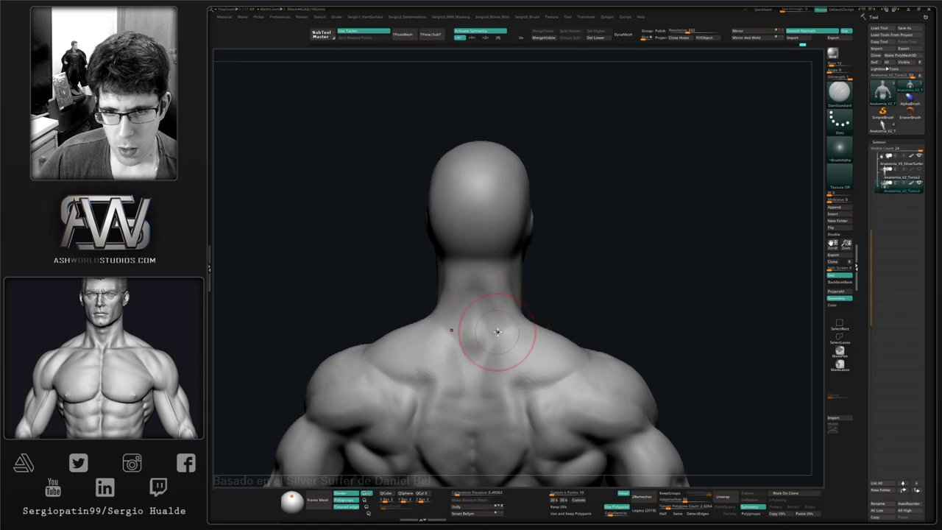
{"action": "key", "text": "shift"}
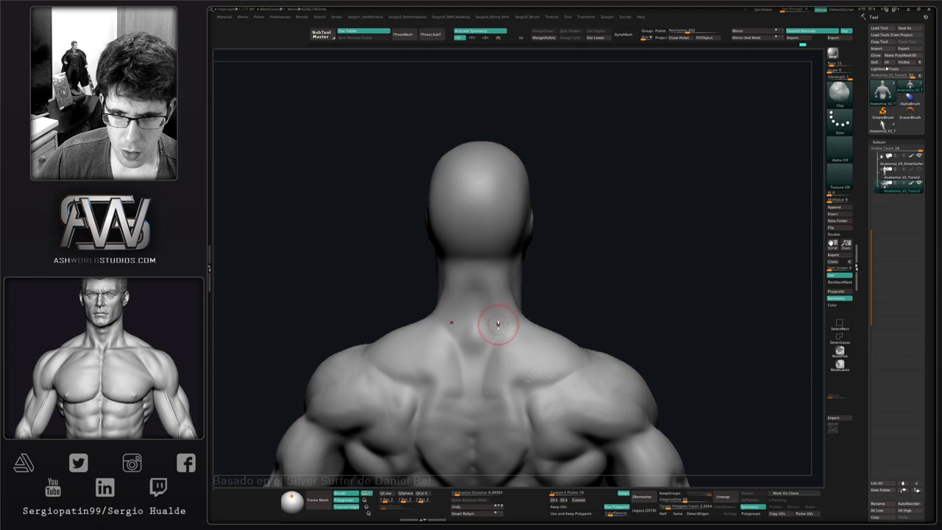
{"action": "key", "text": "shift"}
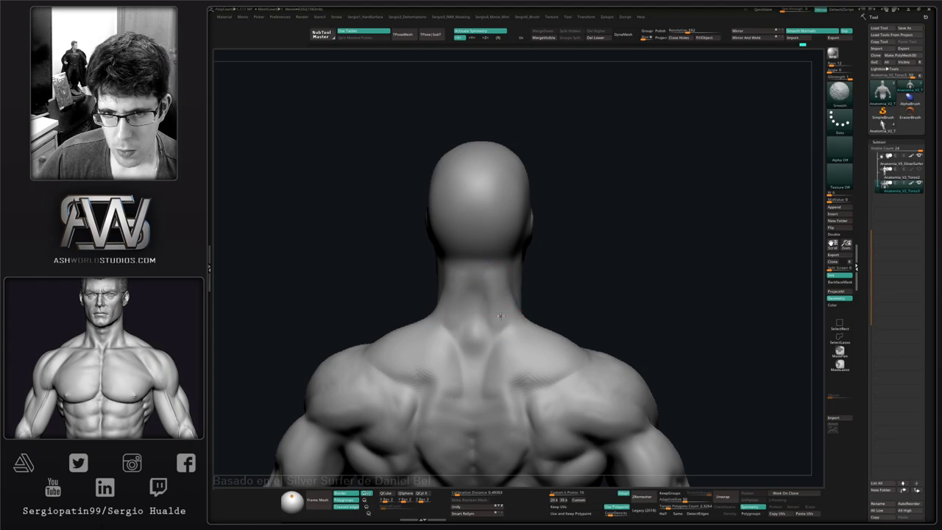
{"action": "left_click_drag", "start_coordinate": [490, 321], "coordinate": [491, 358], "text": "shift"}
- Carve the scapula triangles and the ridge along their upper edge on both sides of the back with DamStandard
{"action": "mouse_move", "coordinate": [497, 410]}
{"action": "right_mouse_down", "text": "ctrl"}
{"action": "mouse_move", "coordinate": [498, 336]}
{"action": "mouse_move", "coordinate": [508, 372]}
{"action": "right_mouse_up", "text": "ctrl"}
{"action": "mouse_move", "coordinate": [508, 372]}
{"action": "right_mouse_down", "text": "ctrl"}
{"action": "mouse_move", "coordinate": [512, 318]}
{"action": "mouse_move", "coordinate": [488, 330]}
{"action": "mouse_move", "coordinate": [484, 305]}
{"action": "mouse_move", "coordinate": [468, 294]}
{"action": "right_mouse_up", "text": "ctrl"}
{"action": "mouse_move", "coordinate": [523, 313]}
{"action": "right_mouse_down"}
{"action": "mouse_move", "coordinate": [479, 313]}
{"action": "mouse_move", "coordinate": [507, 361]}
{"action": "right_mouse_up"}
{"action": "mouse_move", "coordinate": [435, 271]}
{"action": "right_mouse_down", "text": "alt"}
{"action": "mouse_move", "coordinate": [510, 332]}
{"action": "mouse_move", "coordinate": [541, 327]}
{"action": "mouse_move", "coordinate": [498, 361]}
{"action": "mouse_move", "coordinate": [524, 365]}
{"action": "mouse_move", "coordinate": [510, 346]}
{"action": "mouse_move", "coordinate": [486, 343]}
{"action": "mouse_move", "coordinate": [513, 349]}
{"action": "mouse_move", "coordinate": [521, 320]}
{"action": "mouse_move", "coordinate": [552, 299]}
{"action": "mouse_move", "coordinate": [538, 308]}
{"action": "right_mouse_up", "text": "alt"}
{"action": "key", "text": "b"}
{"action": "key", "text": "d"}
{"action": "key", "text": "s"}
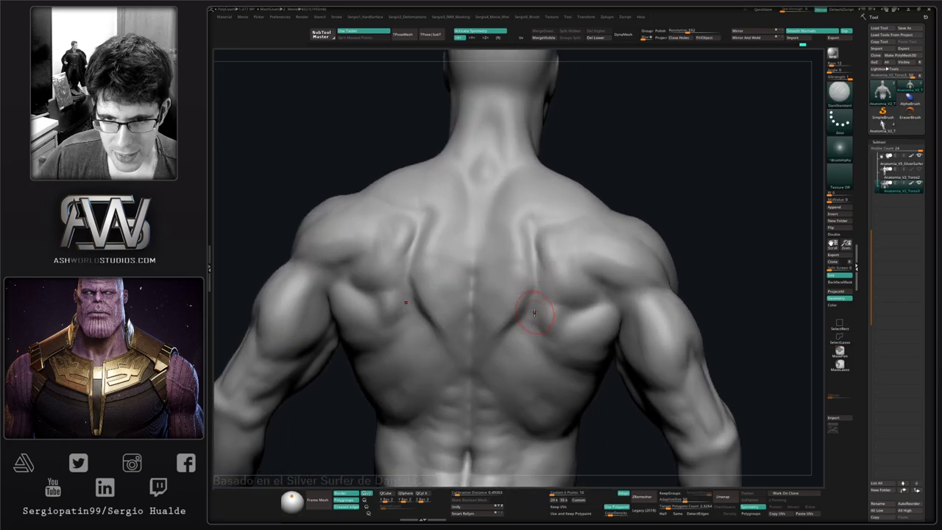
{"action": "key", "text": "space"}
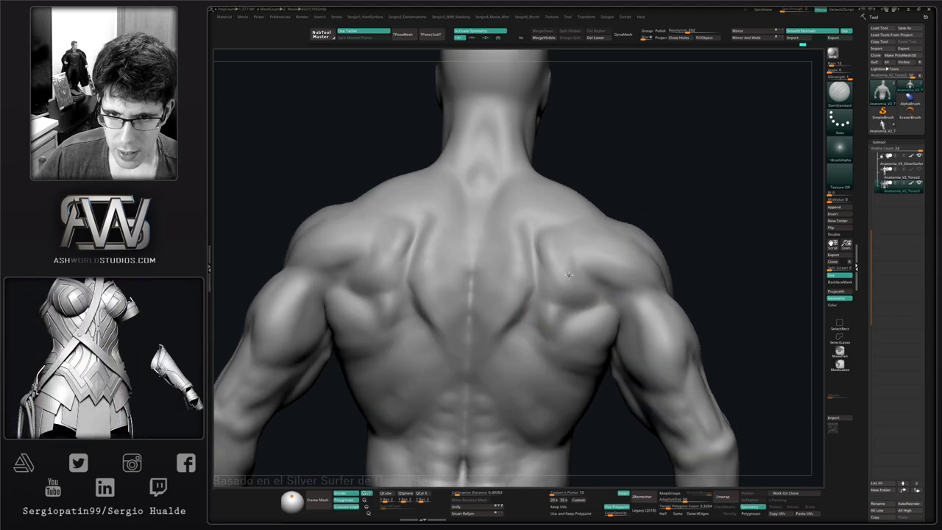
{"action": "mouse_move", "coordinate": [534, 233]}
{"action": "left_mouse_down"}
{"action": "mouse_move", "coordinate": [545, 359]}
{"action": "mouse_move", "coordinate": [581, 327]}
{"action": "mouse_move", "coordinate": [624, 257]}
{"action": "mouse_move", "coordinate": [548, 247]}
{"action": "mouse_move", "coordinate": [531, 222]}
{"action": "left_mouse_up"}
{"action": "right_click_drag", "start_coordinate": [534, 325], "coordinate": [566, 305], "text": "alt"}
- Carve the spine line from the neck to the lower back and the rhomboid outlines between spine and scapulae
{"action": "left_click_drag", "start_coordinate": [515, 147], "coordinate": [493, 446]}
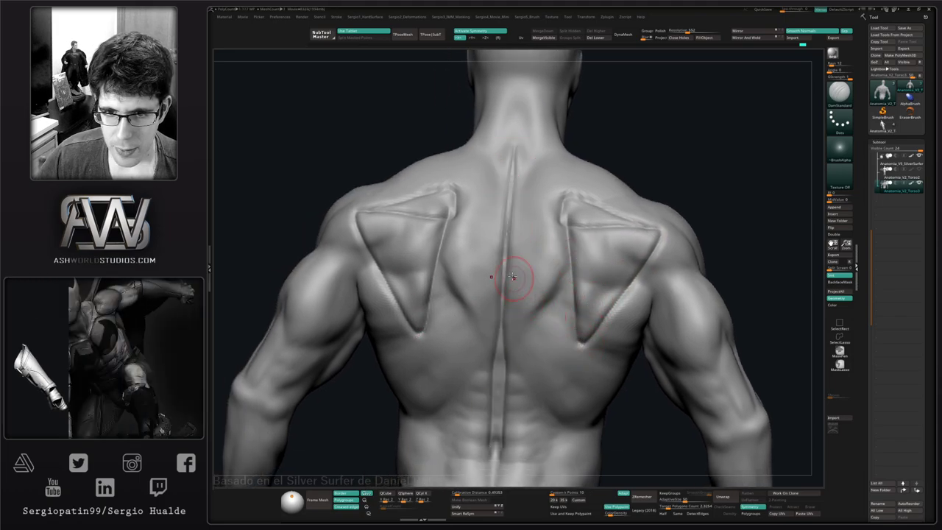
{"action": "left_click_drag", "start_coordinate": [506, 259], "coordinate": [581, 340]}
{"action": "left_click_drag", "start_coordinate": [519, 176], "coordinate": [568, 218]}
{"action": "right_click_drag", "start_coordinate": [546, 259], "coordinate": [530, 315], "text": "alt"}
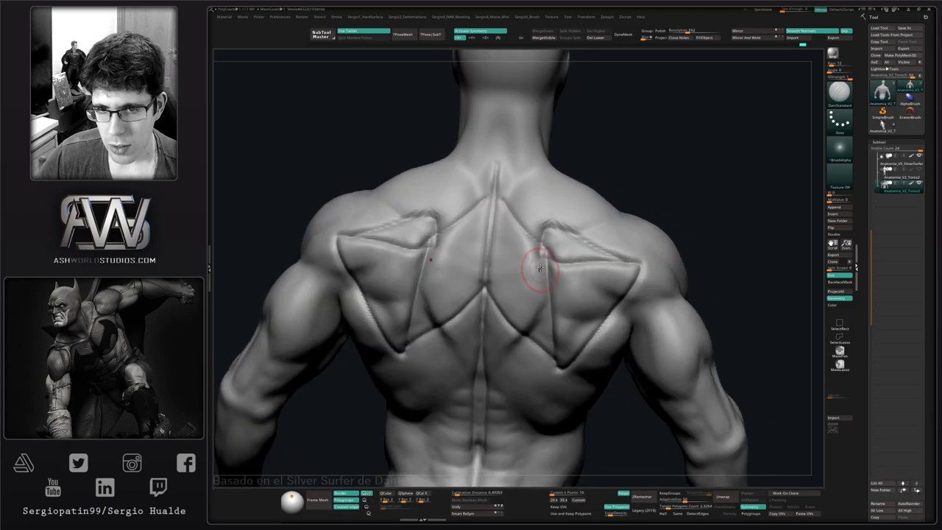
{"action": "left_click_drag", "start_coordinate": [503, 184], "coordinate": [532, 230]}
{"action": "key", "text": "ctrl+z"}
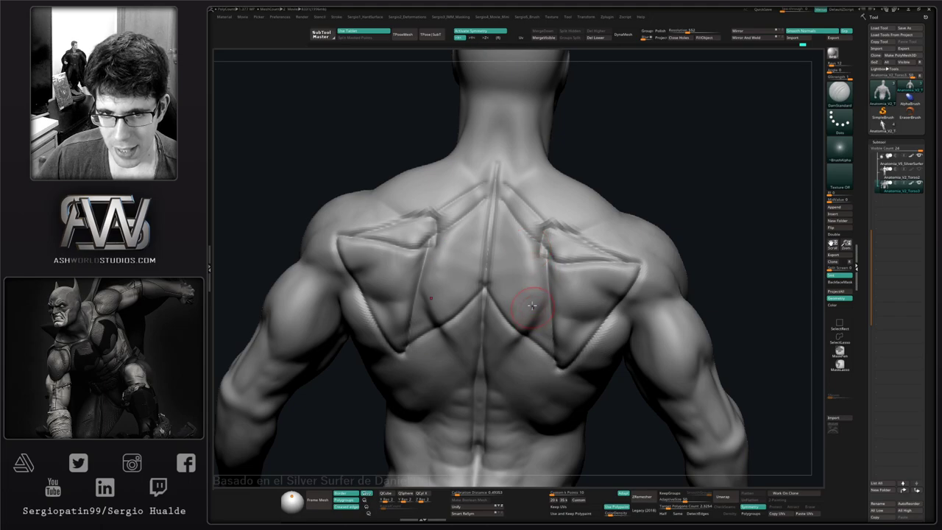
- Carve the lower trapezius V down to the mid-spine and the upper latissimus edge across the lower scapula tips
{"action": "right_click_drag", "start_coordinate": [536, 273], "coordinate": [530, 264]}
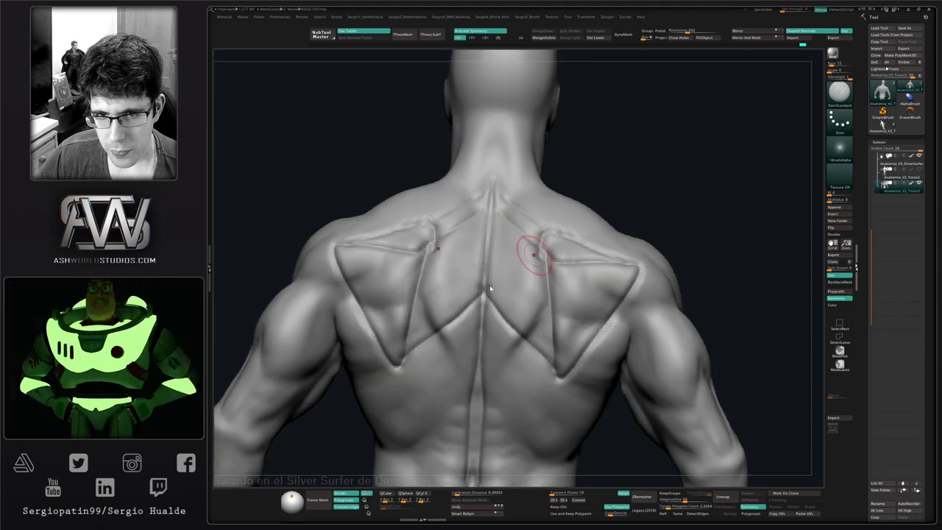
{"action": "mouse_move", "coordinate": [488, 294]}
{"action": "right_mouse_down"}
{"action": "mouse_move", "coordinate": [564, 301]}
{"action": "mouse_move", "coordinate": [564, 275]}
{"action": "mouse_move", "coordinate": [641, 293]}
{"action": "right_mouse_up"}
{"action": "mouse_move", "coordinate": [633, 298]}
{"action": "left_mouse_down"}
{"action": "mouse_move", "coordinate": [572, 303]}
{"action": "mouse_move", "coordinate": [502, 275]}
{"action": "left_mouse_up"}
{"action": "mouse_move", "coordinate": [521, 321]}
{"action": "right_mouse_down", "text": "shift"}
{"action": "mouse_move", "coordinate": [524, 312]}
{"action": "mouse_move", "coordinate": [515, 315]}
{"action": "mouse_move", "coordinate": [502, 290]}
{"action": "right_mouse_up", "text": "shift"}
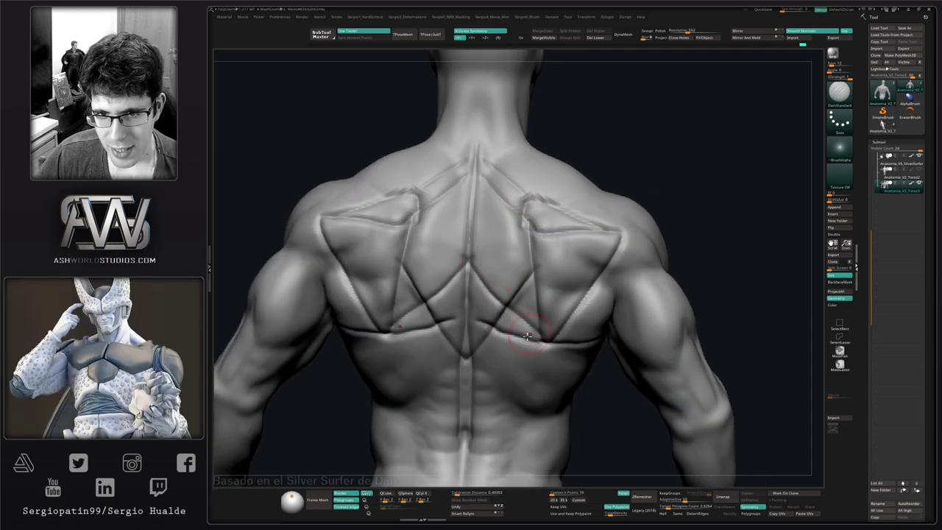
{"action": "mouse_move", "coordinate": [549, 310]}
{"action": "right_mouse_down"}
{"action": "mouse_move", "coordinate": [516, 292]}
{"action": "mouse_move", "coordinate": [536, 269]}
{"action": "right_mouse_up"}
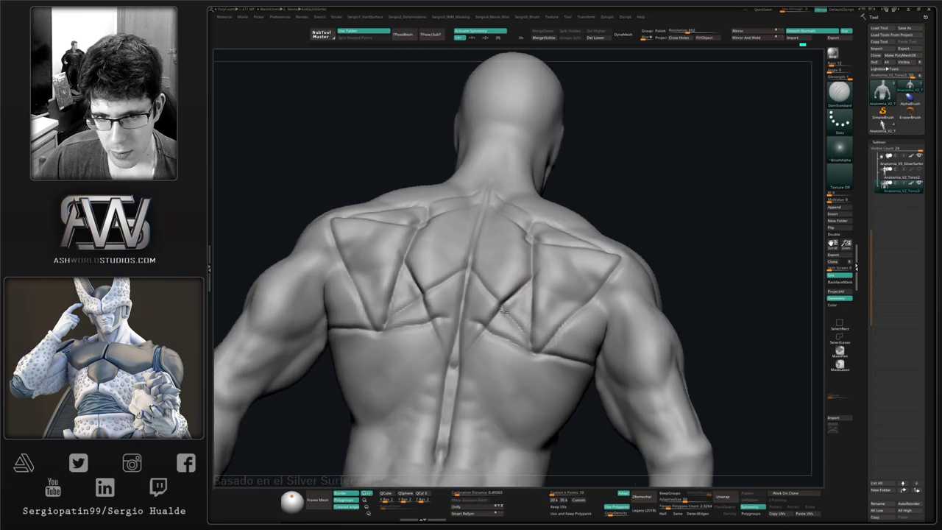
{"action": "right_click_drag", "start_coordinate": [511, 343], "coordinate": [545, 312]}
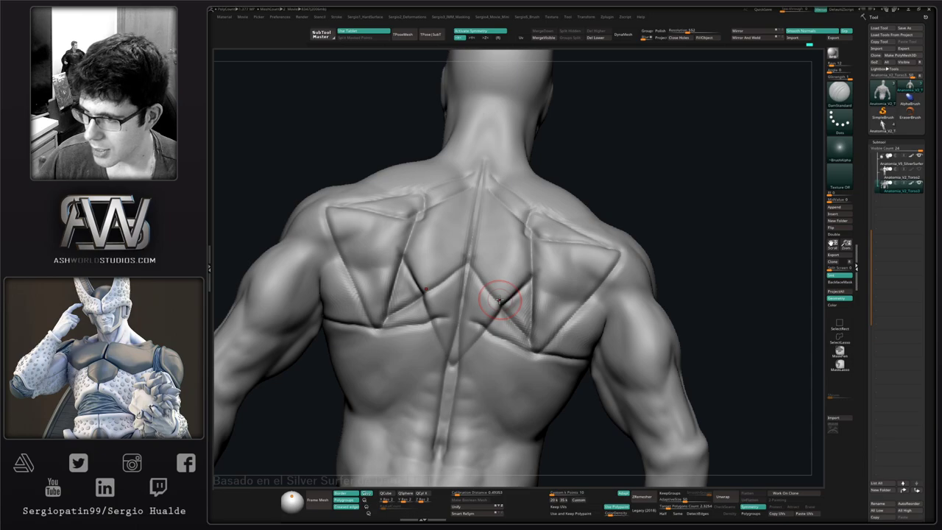
- Undo the spine, rhomboid, trapezius, latissimus and scapula outlines carved on the back
{"action": "key", "text": "ctrl+z"}
{"action": "key", "text": "ctrl+z"}
{"action": "key", "text": "ctrl+z"}
{"action": "key", "text": "ctrl+z"}
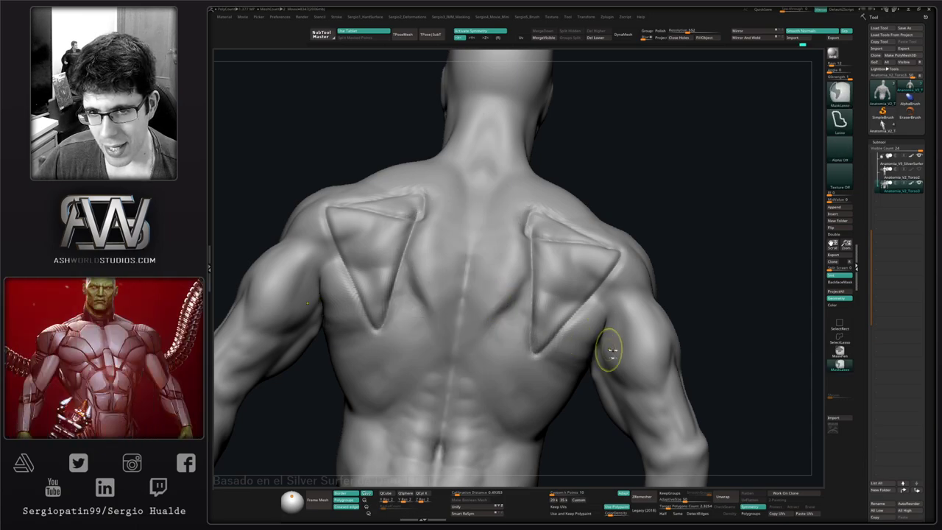
{"action": "key", "text": "ctrl+z"}
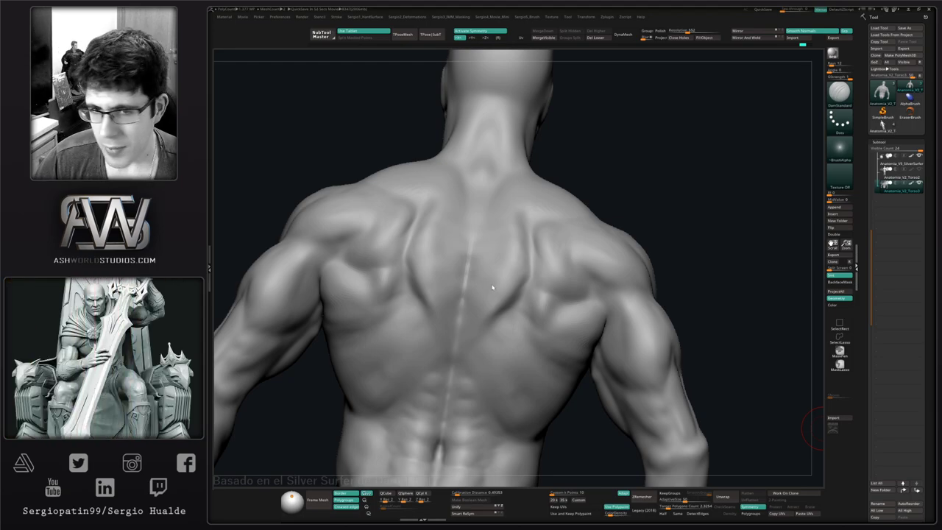
{"action": "left_click_drag", "start_coordinate": [681, 234], "coordinate": [686, 237]}
{"action": "left_click_drag", "start_coordinate": [543, 304], "coordinate": [538, 306]}
{"action": "mouse_move", "coordinate": [692, 235]}
{"action": "left_mouse_down", "text": "alt"}
{"action": "mouse_move", "coordinate": [699, 254]}
{"action": "mouse_move", "coordinate": [681, 243]}
{"action": "left_mouse_up", "text": "alt"}
{"action": "left_click_drag", "start_coordinate": [551, 301], "coordinate": [522, 308]}
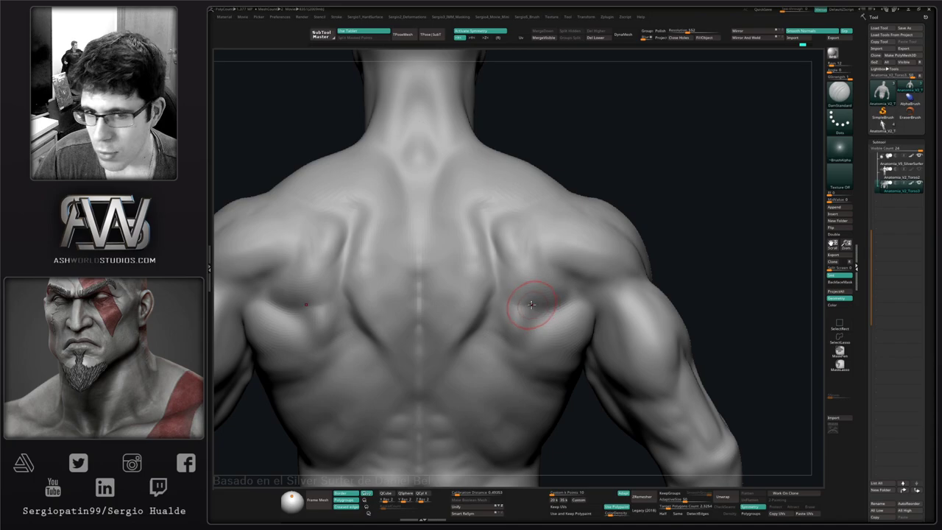
{"action": "left_click_drag", "start_coordinate": [528, 315], "coordinate": [522, 301]}
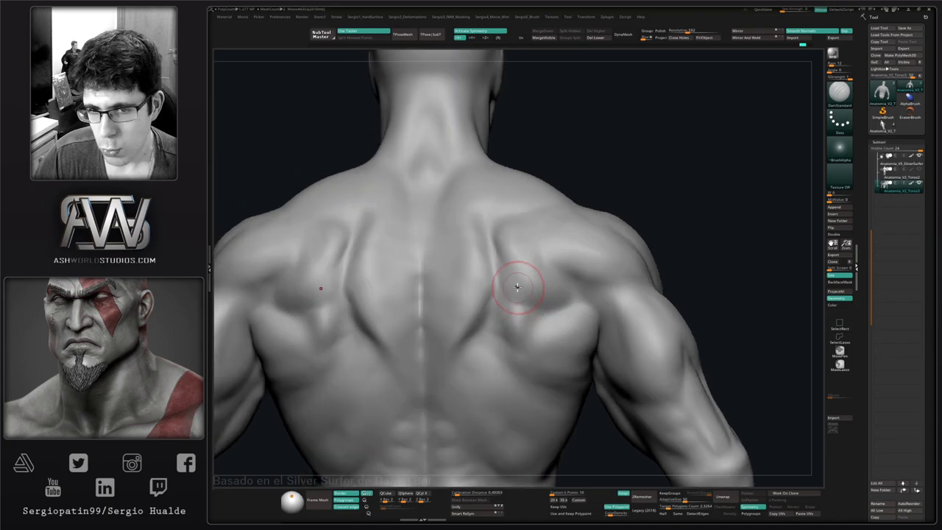
- Try a closed outline from the inner scapula edge to the rear of the shoulder, with a short curve near its lower tip
{"action": "mouse_move", "coordinate": [520, 292]}
{"action": "right_mouse_down"}
{"action": "mouse_move", "coordinate": [543, 292]}
{"action": "mouse_move", "coordinate": [528, 295]}
{"action": "right_mouse_up"}
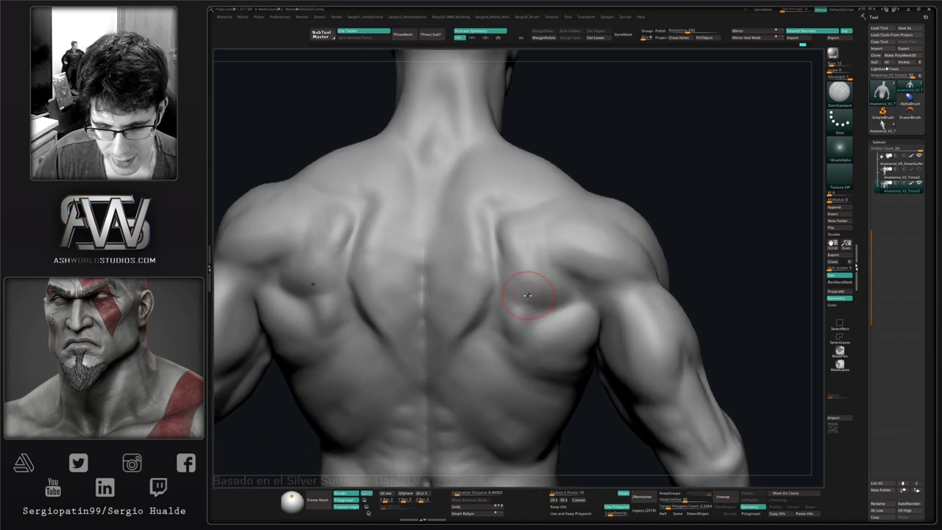
{"action": "mouse_move", "coordinate": [497, 221]}
{"action": "left_mouse_down"}
{"action": "mouse_move", "coordinate": [510, 339]}
{"action": "mouse_move", "coordinate": [631, 273]}
{"action": "mouse_move", "coordinate": [531, 220]}
{"action": "mouse_move", "coordinate": [497, 220]}
{"action": "left_mouse_up"}
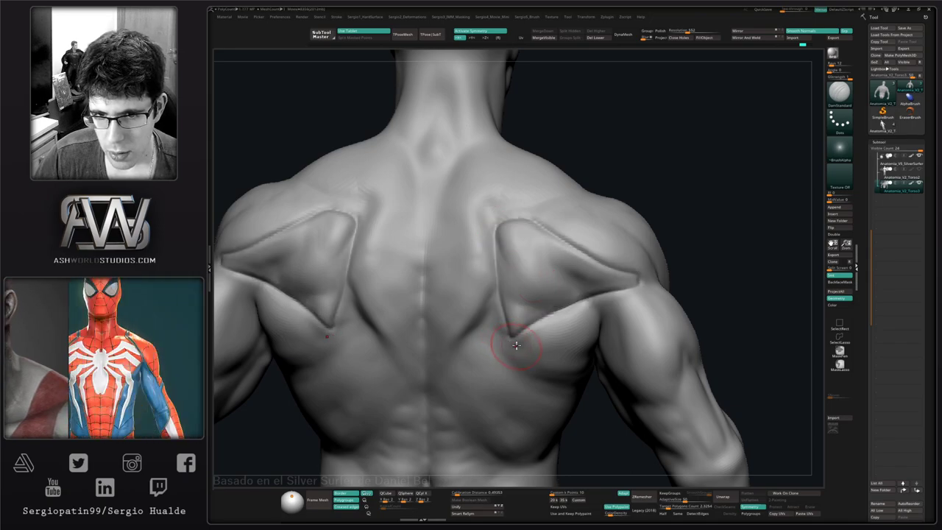
{"action": "mouse_move", "coordinate": [522, 328]}
{"action": "right_mouse_down"}
{"action": "mouse_move", "coordinate": [467, 291]}
{"action": "mouse_move", "coordinate": [499, 307]}
{"action": "right_mouse_up"}
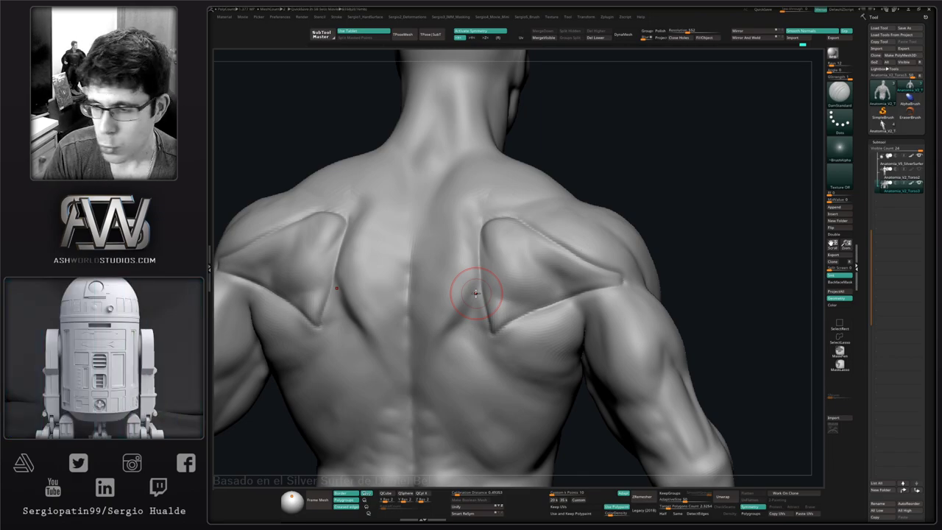
{"action": "right_click_drag", "start_coordinate": [504, 263], "coordinate": [486, 286]}
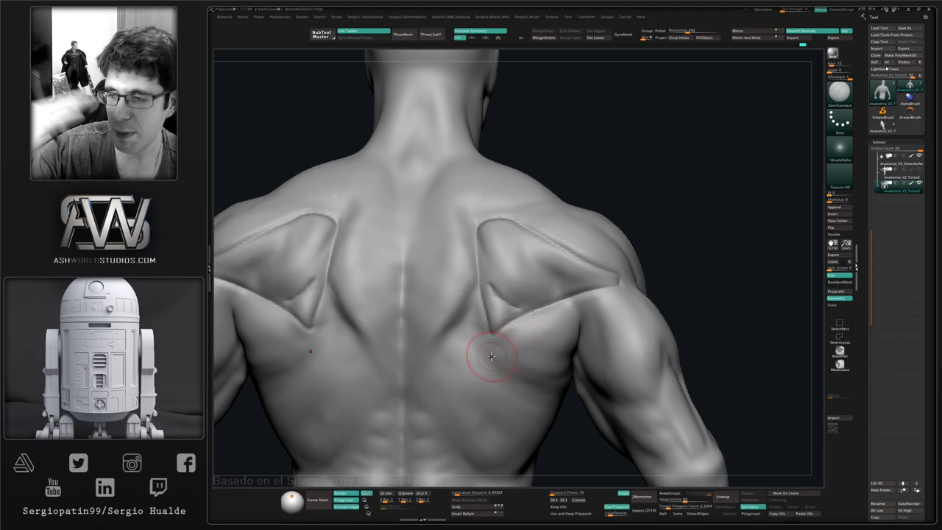
{"action": "key", "text": "ctrl+z"}
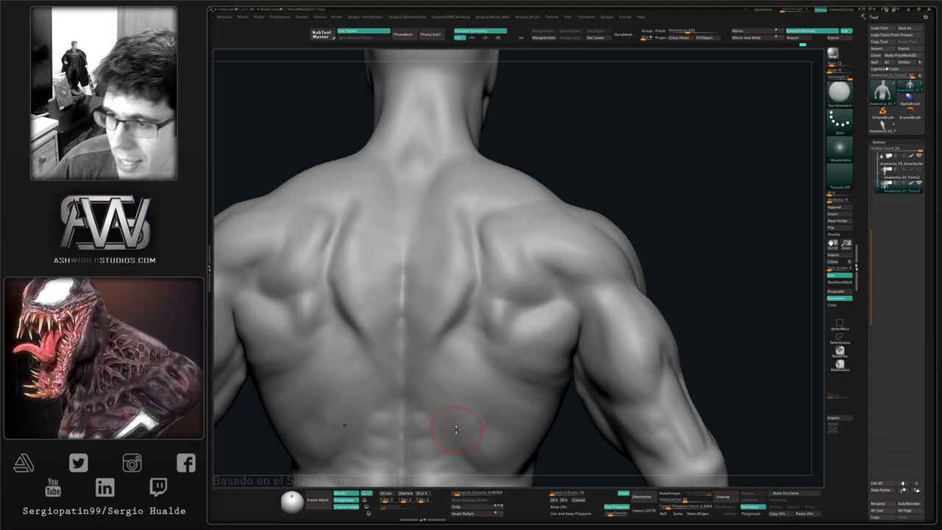
- Try curved grooves below the navel, running from both sides of the lower abdomen down toward the midline
{"action": "mouse_move", "coordinate": [504, 309]}
{"action": "right_mouse_down", "text": "ctrl"}
{"action": "mouse_move", "coordinate": [526, 298]}
{"action": "mouse_move", "coordinate": [486, 311]}
{"action": "right_mouse_up", "text": "ctrl"}
{"action": "mouse_move", "coordinate": [567, 315]}
{"action": "right_mouse_down"}
{"action": "mouse_move", "coordinate": [515, 325]}
{"action": "mouse_move", "coordinate": [543, 294]}
{"action": "mouse_move", "coordinate": [529, 265]}
{"action": "mouse_move", "coordinate": [541, 339]}
{"action": "right_mouse_up"}
{"action": "mouse_move", "coordinate": [541, 339]}
{"action": "right_mouse_down"}
{"action": "mouse_move", "coordinate": [565, 351]}
{"action": "mouse_move", "coordinate": [520, 337]}
{"action": "right_mouse_up"}
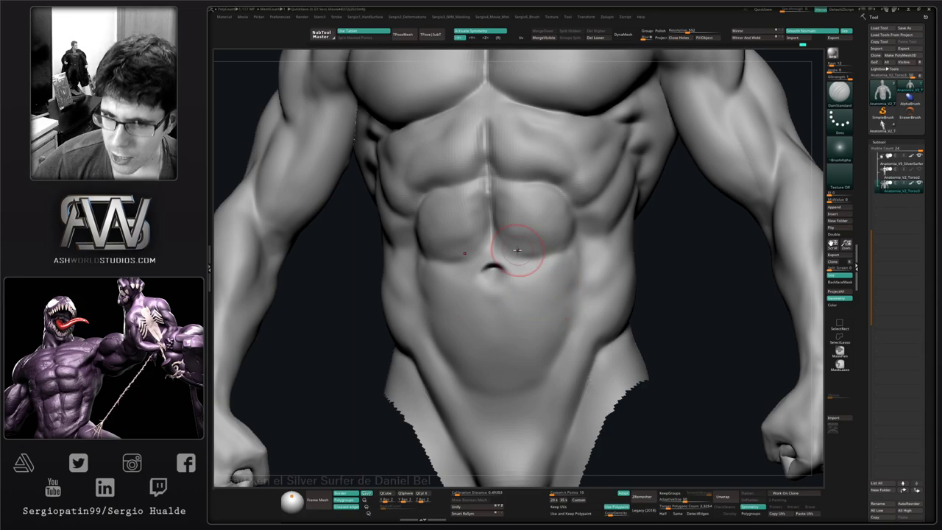
{"action": "right_click_drag", "start_coordinate": [518, 311], "coordinate": [547, 301]}
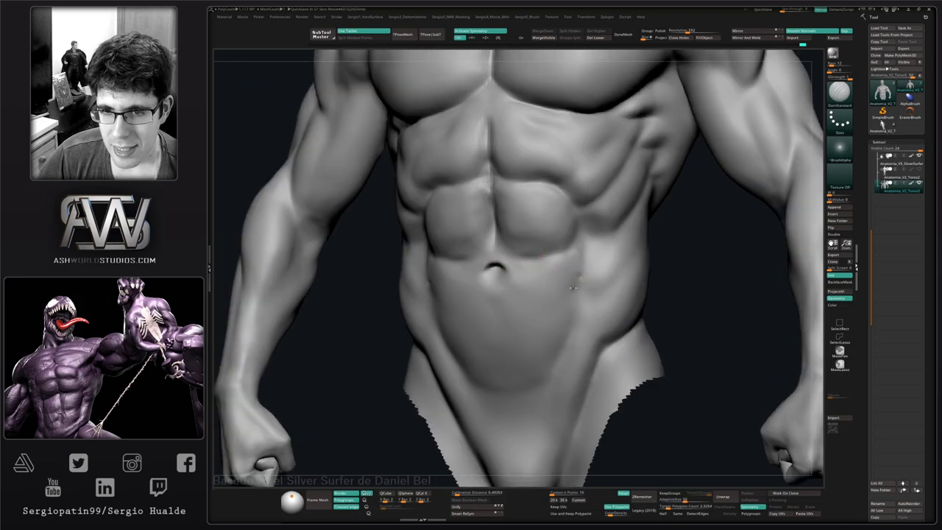
{"action": "mouse_move", "coordinate": [578, 282]}
{"action": "left_mouse_down"}
{"action": "mouse_move", "coordinate": [518, 322]}
{"action": "mouse_move", "coordinate": [586, 269]}
{"action": "left_mouse_up"}
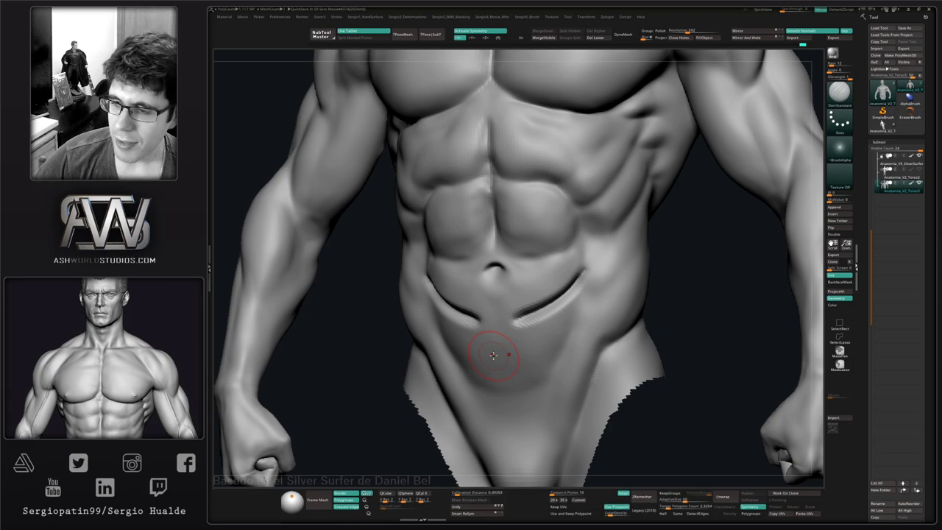
- Undo the curved grooves carved on the lower abdomen
{"action": "key", "text": "ctrl+z"}
{"action": "key", "text": "ctrl+z"}
{"action": "key", "text": "ctrl+z"}
{"action": "key", "text": "ctrl+z"}
{"action": "key", "text": "ctrl+z"}
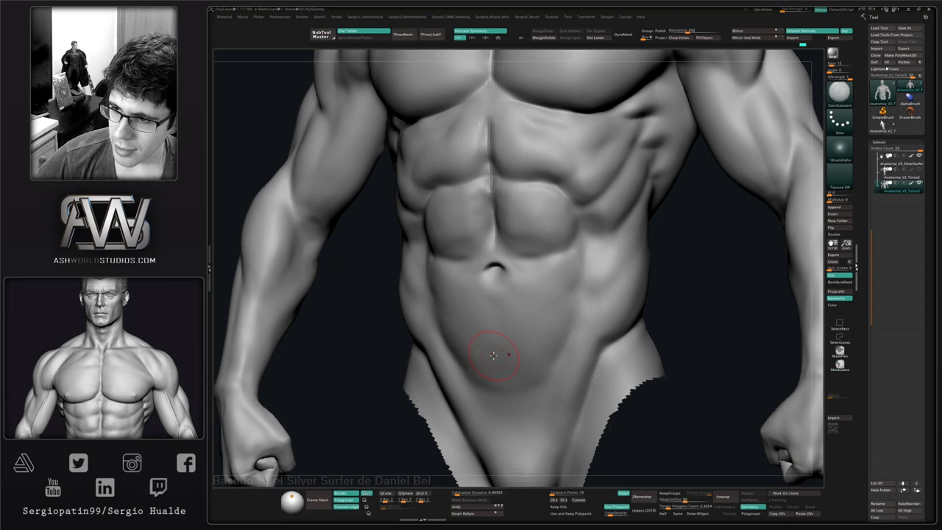
{"action": "key", "text": "space"}
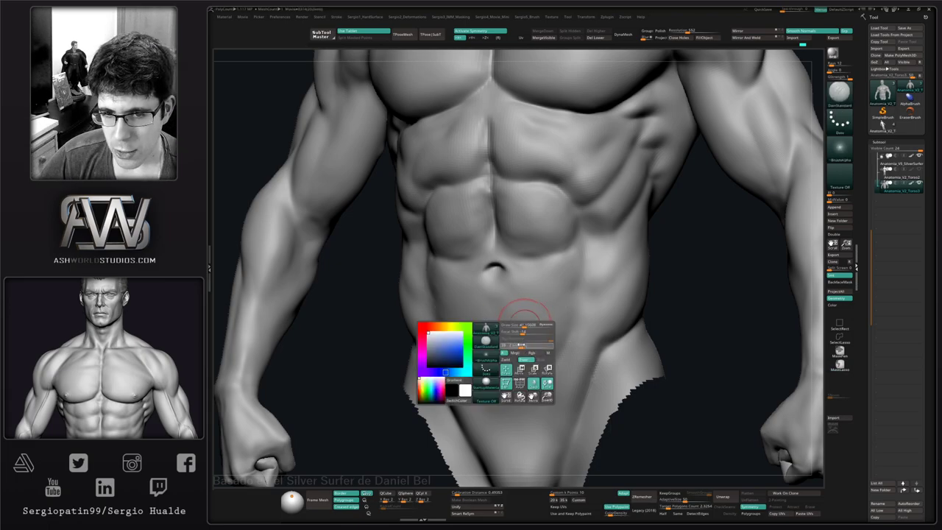
- Examine the overall proportions of the figure from the front, the back and three-quarter angles
{"action": "right_click_drag", "start_coordinate": [520, 351], "coordinate": [463, 332], "text": "ctrl"}
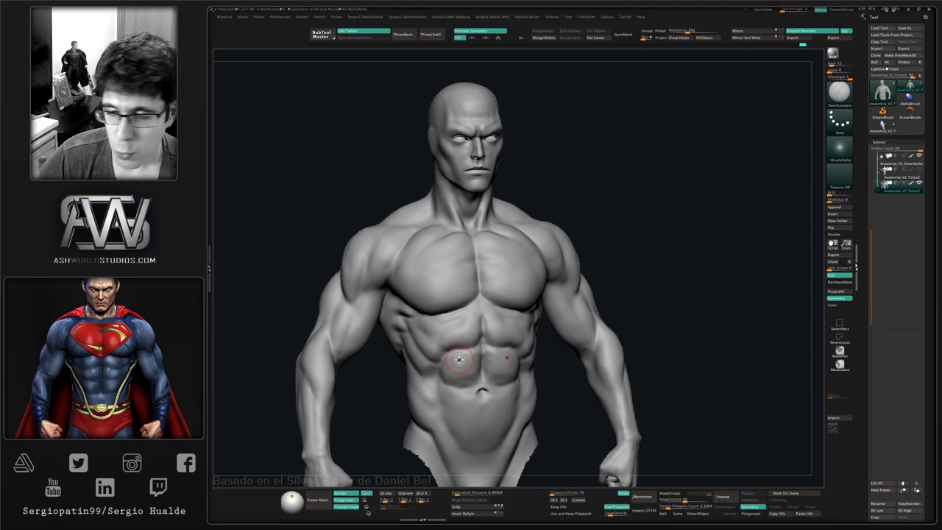
{"action": "right_click_drag", "start_coordinate": [429, 340], "coordinate": [515, 310]}
{"action": "mouse_move", "coordinate": [512, 254]}
{"action": "right_mouse_down", "text": "ctrl"}
{"action": "mouse_move", "coordinate": [510, 309]}
{"action": "mouse_move", "coordinate": [501, 301]}
{"action": "right_mouse_up", "text": "ctrl"}
{"action": "right_click_drag", "start_coordinate": [534, 306], "coordinate": [528, 325]}
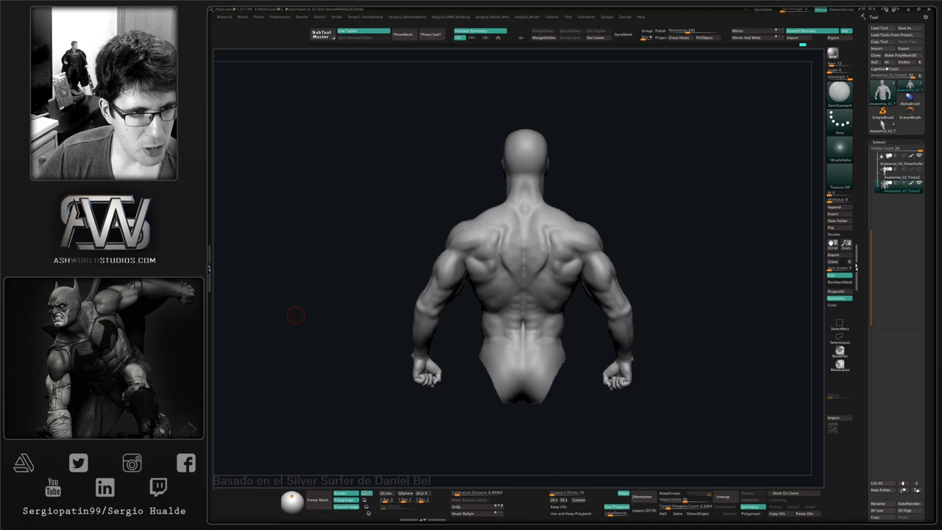
{"action": "right_click_drag", "start_coordinate": [688, 292], "coordinate": [678, 289]}
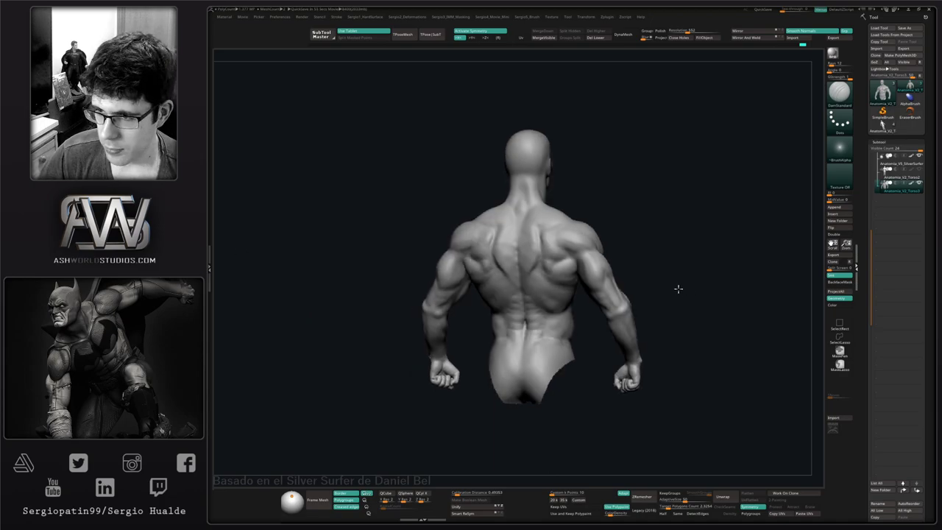
{"action": "right_click_drag", "start_coordinate": [613, 359], "coordinate": [608, 337], "text": "ctrl"}
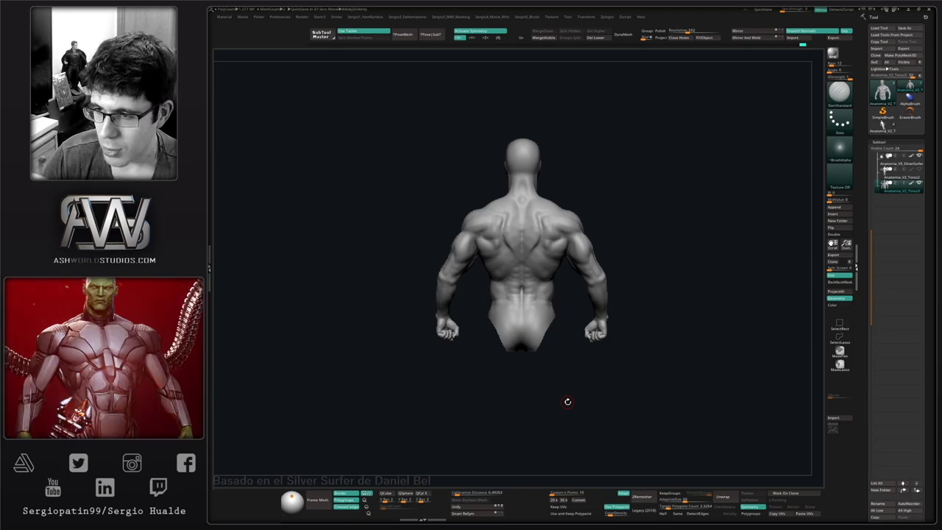
- Reveal the hidden thighs and legs with lasso visibility selections until the whole figure is shown
{"action": "key", "text": "shift+d"}
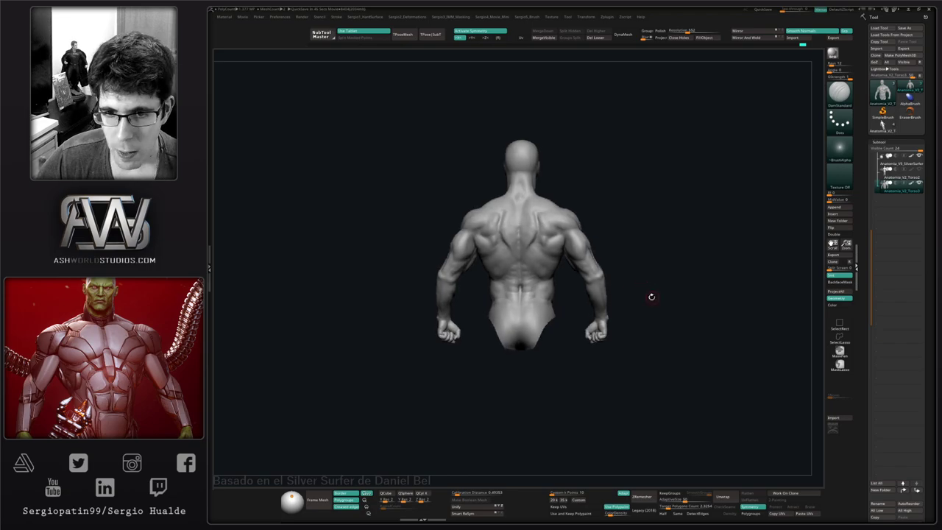
{"action": "left_click_drag", "start_coordinate": [656, 302], "coordinate": [574, 359], "text": "ctrl+shift"}
{"action": "mouse_move", "coordinate": [557, 294]}
{"action": "left_mouse_down", "text": "ctrl+shift"}
{"action": "mouse_move", "coordinate": [557, 357]}
{"action": "mouse_move", "coordinate": [592, 368]}
{"action": "mouse_move", "coordinate": [593, 410]}
{"action": "mouse_move", "coordinate": [583, 400]}
{"action": "left_mouse_up", "text": "ctrl+shift"}
{"action": "key", "text": "ctrl+z"}
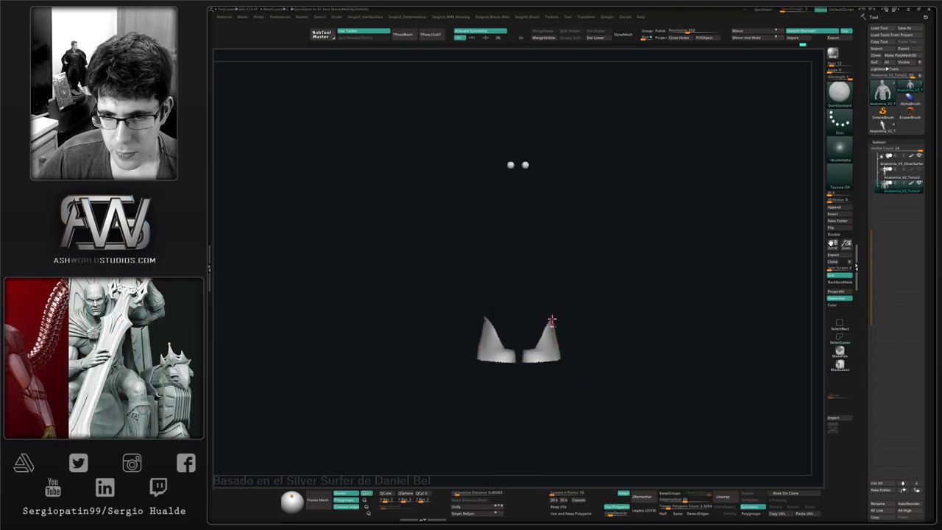
{"action": "key", "text": "ctrl+z"}
{"action": "mouse_move", "coordinate": [554, 308]}
{"action": "left_mouse_down", "text": "ctrl+alt+shift"}
{"action": "mouse_move", "coordinate": [488, 294]}
{"action": "mouse_move", "coordinate": [599, 343]}
{"action": "mouse_move", "coordinate": [606, 410]}
{"action": "left_mouse_up", "text": "ctrl+alt+shift"}
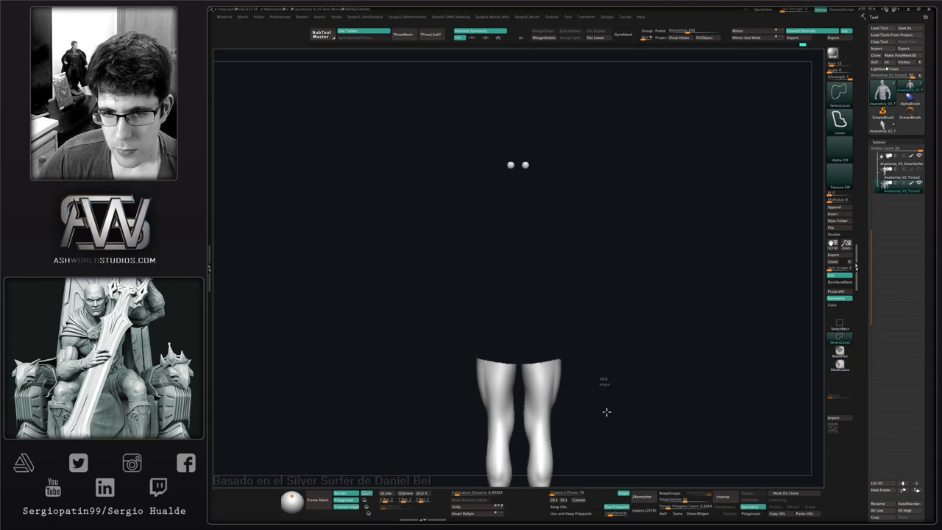
{"action": "left_click", "coordinate": [573, 393], "text": "ctrl+shift"}
{"action": "right_click_drag", "start_coordinate": [533, 360], "coordinate": [544, 349]}
{"action": "key", "text": "4"}
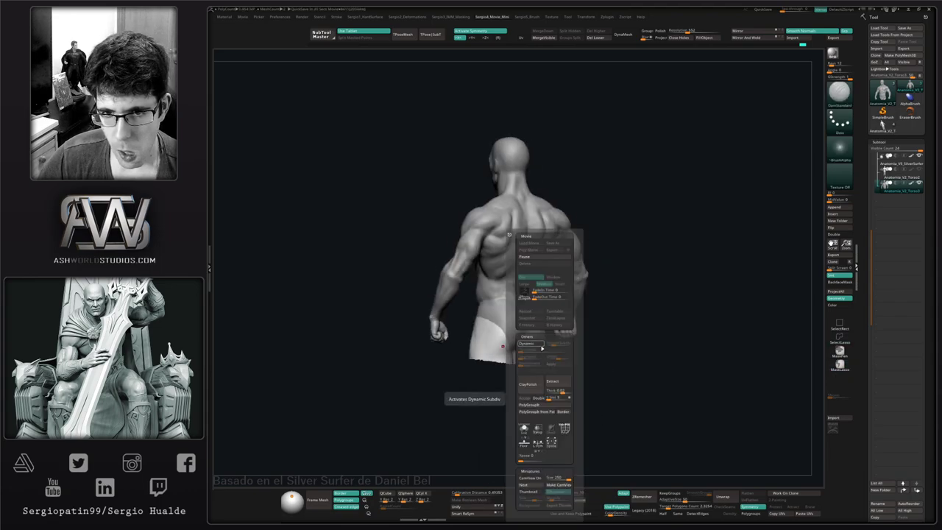
{"action": "left_click", "coordinate": [625, 372], "text": "ctrl+shift"}
{"action": "right_click", "coordinate": [567, 364]}
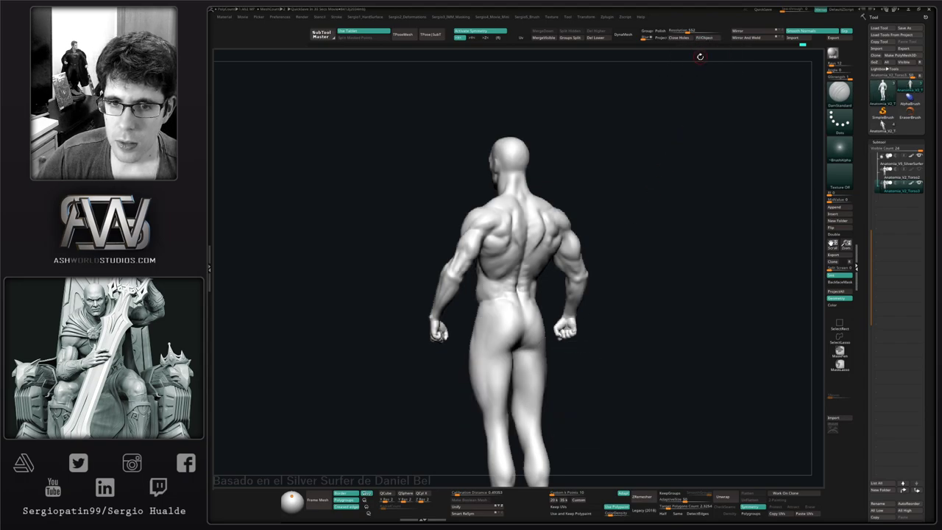
- Fill the whole figure with a uniform light gray colour so the legs match the torso
{"action": "key", "text": "space"}
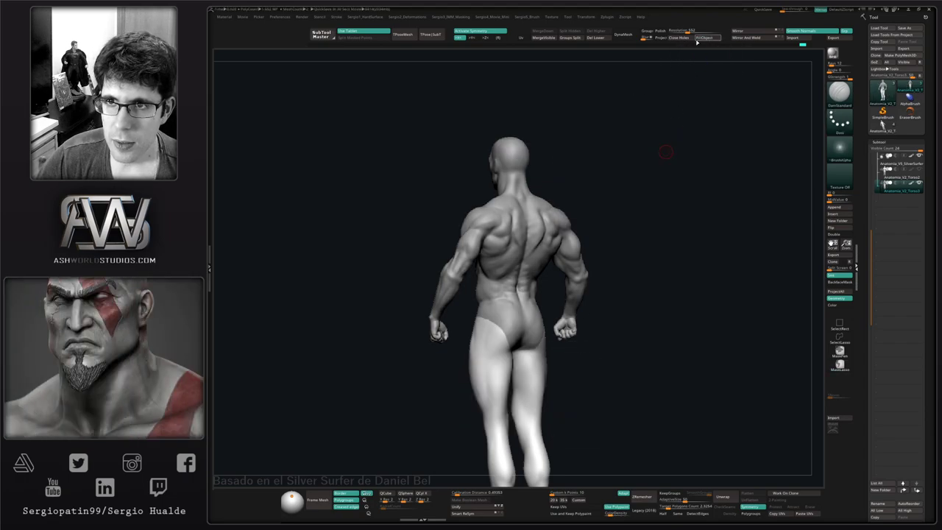
{"action": "left_click", "coordinate": [691, 49]}
{"action": "left_click_drag", "start_coordinate": [623, 248], "coordinate": [557, 238]}
{"action": "key", "text": "space"}
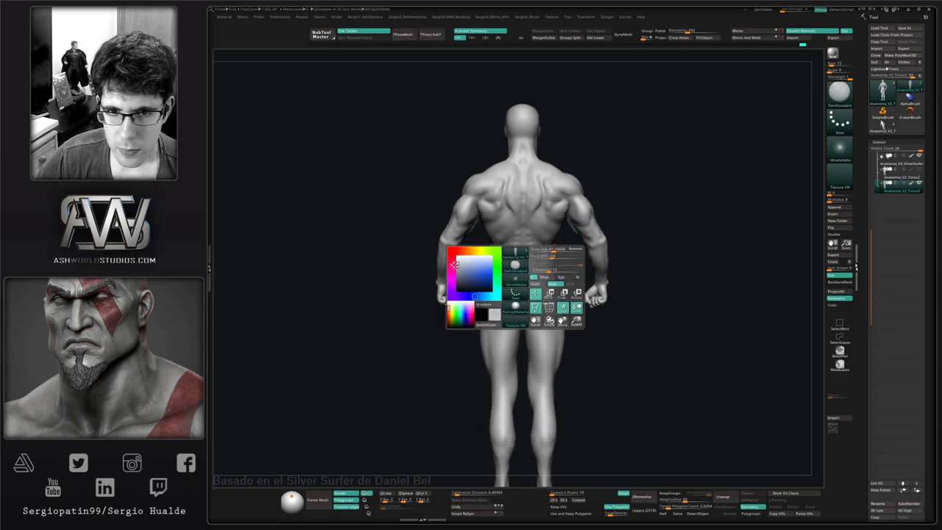
{"action": "left_click", "coordinate": [699, 47]}
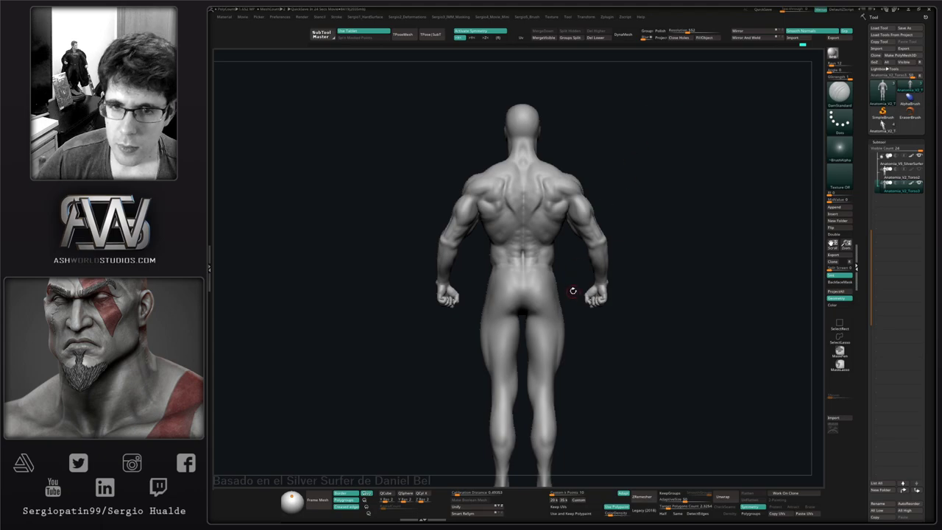
- Hide the legs below the upper thighs and frame the lower back and buttocks
{"action": "mouse_move", "coordinate": [630, 315]}
{"action": "left_mouse_down", "text": "ctrl+shift"}
{"action": "mouse_move", "coordinate": [456, 331]}
{"action": "mouse_move", "coordinate": [624, 57]}
{"action": "mouse_move", "coordinate": [590, 266]}
{"action": "left_mouse_up", "text": "ctrl+shift"}
{"action": "mouse_move", "coordinate": [589, 266]}
{"action": "right_mouse_down", "text": "alt"}
{"action": "mouse_move", "coordinate": [594, 219]}
{"action": "mouse_move", "coordinate": [595, 251]}
{"action": "right_mouse_up", "text": "alt"}
{"action": "mouse_move", "coordinate": [594, 252]}
{"action": "right_mouse_down", "text": "alt"}
{"action": "mouse_move", "coordinate": [578, 271]}
{"action": "mouse_move", "coordinate": [526, 273]}
{"action": "right_mouse_up", "text": "alt"}
- Build up the buttocks with the Clay brush and carve the sacral V above the gluteal cleft with DamStandard
{"action": "left_click_drag", "start_coordinate": [527, 272], "coordinate": [499, 295]}
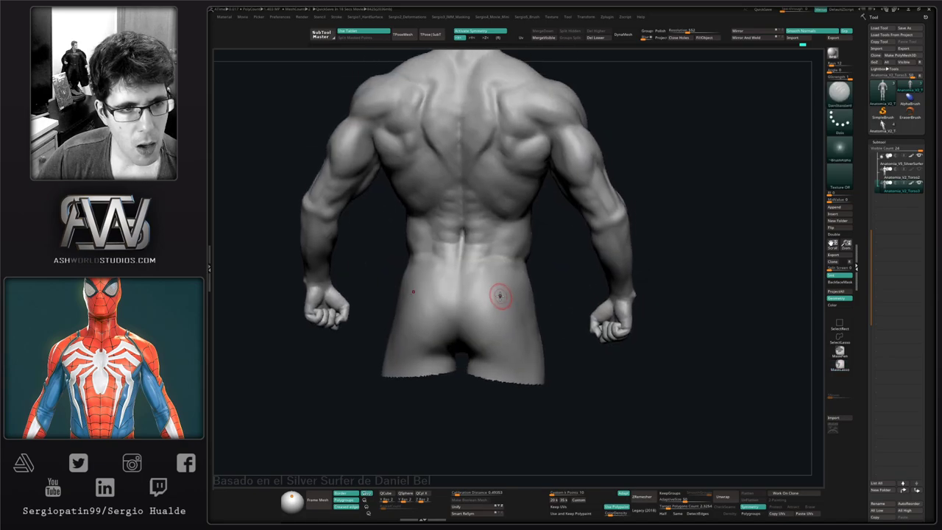
{"action": "right_click_drag", "start_coordinate": [514, 286], "coordinate": [488, 293]}
{"action": "key", "text": "b"}
{"action": "key", "text": "c"}
{"action": "key", "text": "l"}
{"action": "key", "text": "b"}
{"action": "key", "text": "d"}
{"action": "key", "text": "s"}
{"action": "key", "text": "s"}
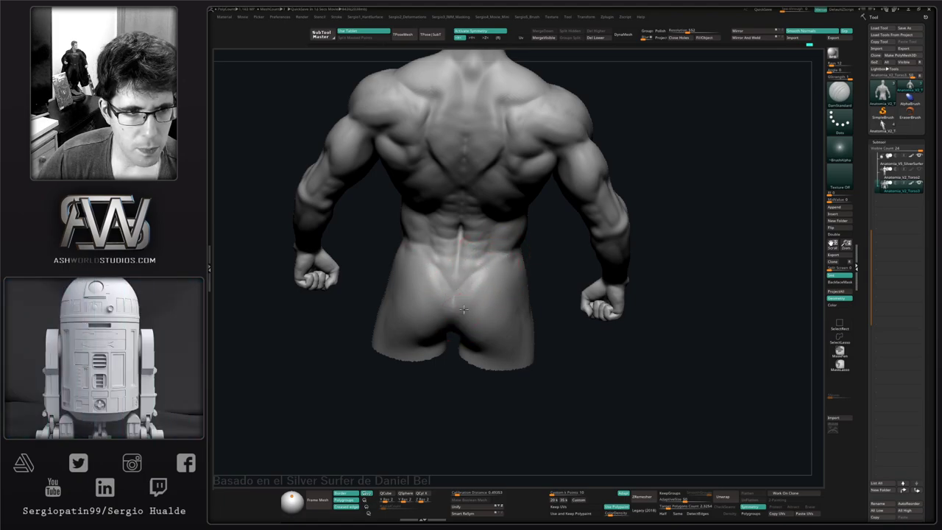
- Reshape the side profile of the buttocks and lower back with an enlarged Move brush
{"action": "mouse_move", "coordinate": [464, 309]}
{"action": "right_mouse_down"}
{"action": "mouse_move", "coordinate": [446, 326]}
{"action": "mouse_move", "coordinate": [465, 291]}
{"action": "mouse_move", "coordinate": [513, 254]}
{"action": "mouse_move", "coordinate": [494, 295]}
{"action": "right_mouse_up"}
{"action": "key", "text": "b"}
{"action": "key", "text": "m"}
{"action": "key", "text": "v"}
{"action": "key", "text": "bracketright"}
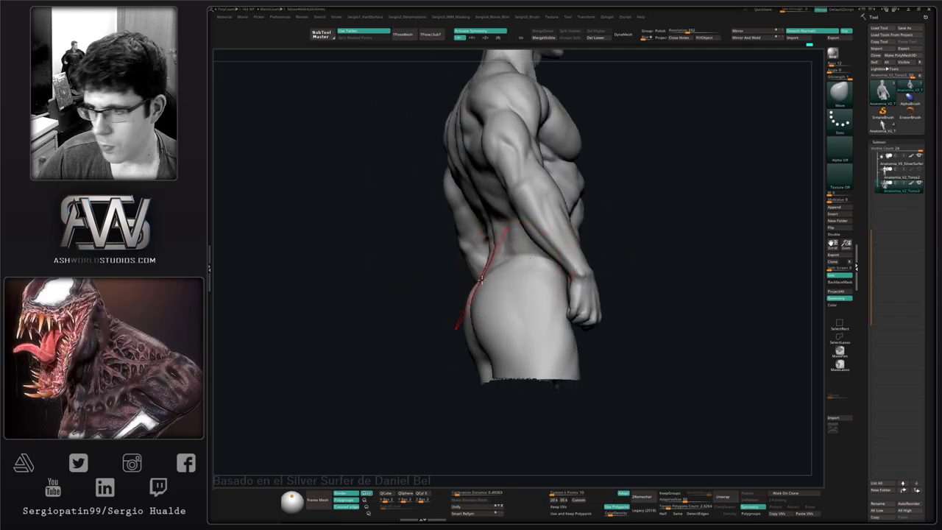
- Deepen the gluteal cleft and define the folds under both buttocks with the DamStandard brush
{"action": "mouse_move", "coordinate": [481, 287]}
{"action": "right_mouse_down"}
{"action": "mouse_move", "coordinate": [474, 335]}
{"action": "mouse_move", "coordinate": [439, 343]}
{"action": "mouse_move", "coordinate": [466, 315]}
{"action": "right_mouse_up"}
{"action": "key", "text": "b"}
{"action": "key", "text": "d"}
{"action": "key", "text": "s"}
{"action": "left_click_drag", "start_coordinate": [419, 328], "coordinate": [435, 330]}
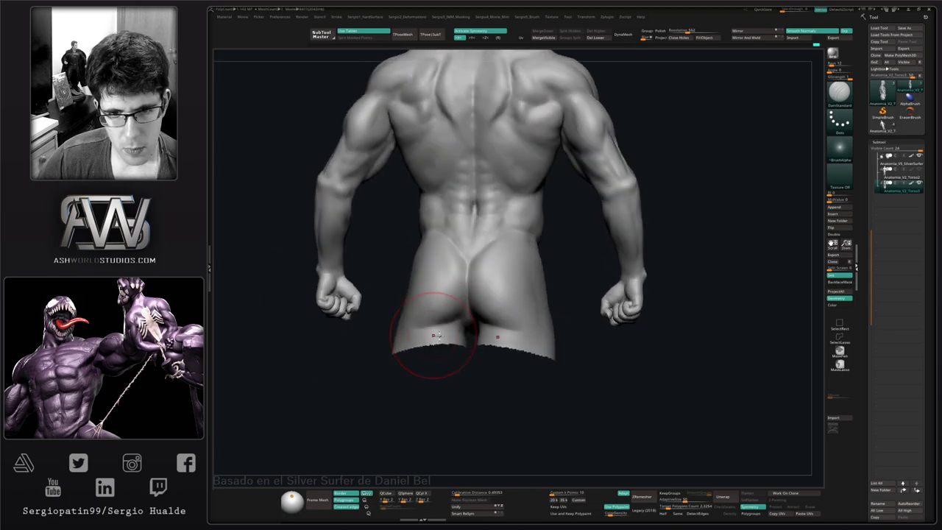
- Shape the outer buttocks and the hollows at the sides of the hips with the Clay brush
{"action": "mouse_move", "coordinate": [435, 331]}
{"action": "right_mouse_down"}
{"action": "mouse_move", "coordinate": [485, 341]}
{"action": "mouse_move", "coordinate": [478, 320]}
{"action": "mouse_move", "coordinate": [449, 332]}
{"action": "mouse_move", "coordinate": [469, 284]}
{"action": "right_mouse_up"}
{"action": "key", "text": "b"}
{"action": "key", "text": "c"}
{"action": "key", "text": "l"}
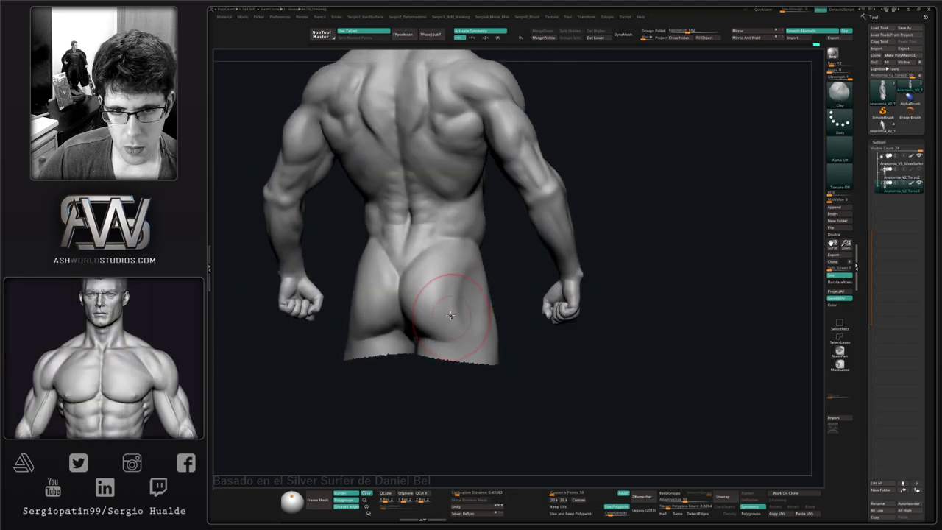
{"action": "right_click_drag", "start_coordinate": [491, 240], "coordinate": [478, 300]}
{"action": "right_click_drag", "start_coordinate": [483, 337], "coordinate": [465, 281]}
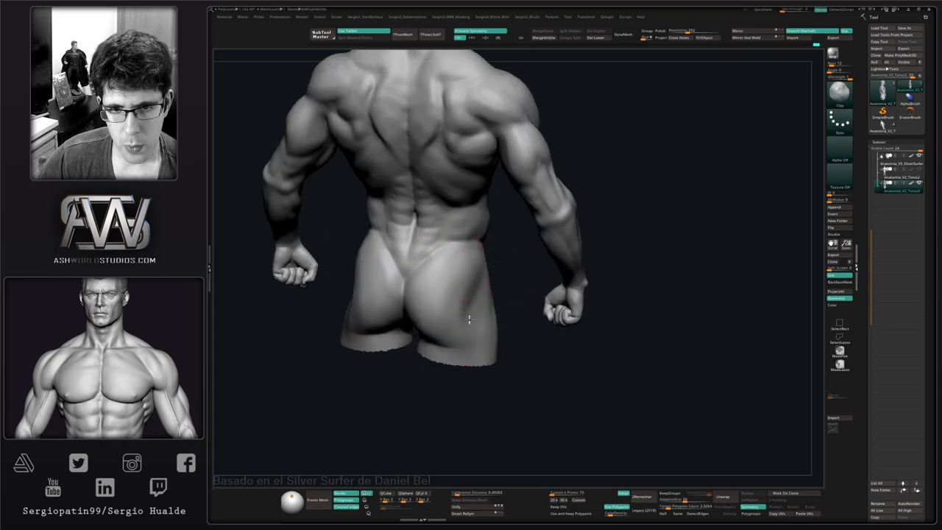
{"action": "right_click_drag", "start_coordinate": [469, 319], "coordinate": [475, 311]}
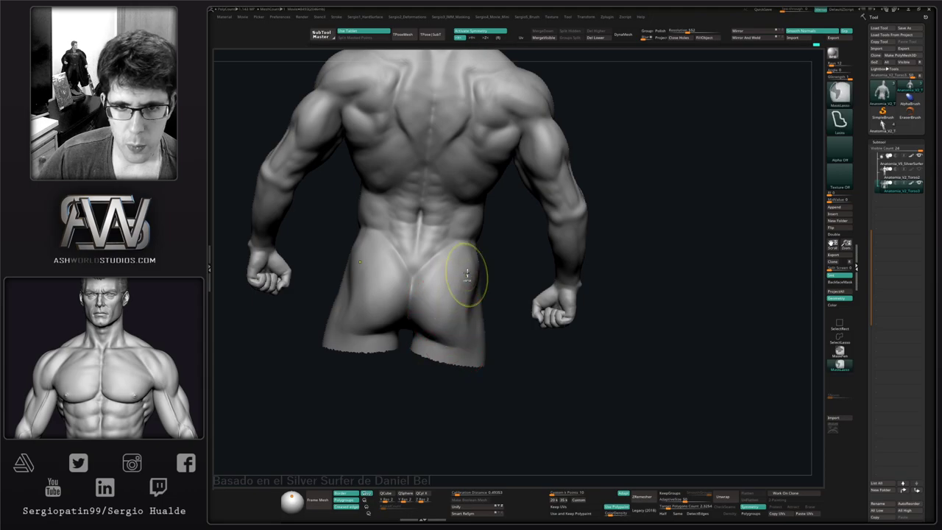
- Refine the lower fold, the area beside the sacrum and the outer edge of the buttocks with the Clay brush
{"action": "mouse_move", "coordinate": [463, 295]}
{"action": "right_mouse_down"}
{"action": "mouse_move", "coordinate": [466, 321]}
{"action": "mouse_move", "coordinate": [465, 311]}
{"action": "right_mouse_up"}
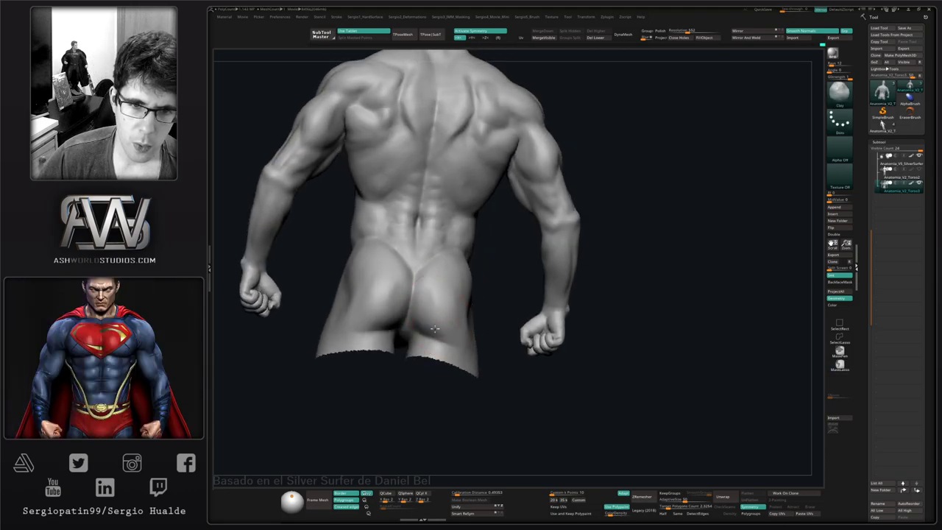
{"action": "right_click_drag", "start_coordinate": [434, 340], "coordinate": [429, 358]}
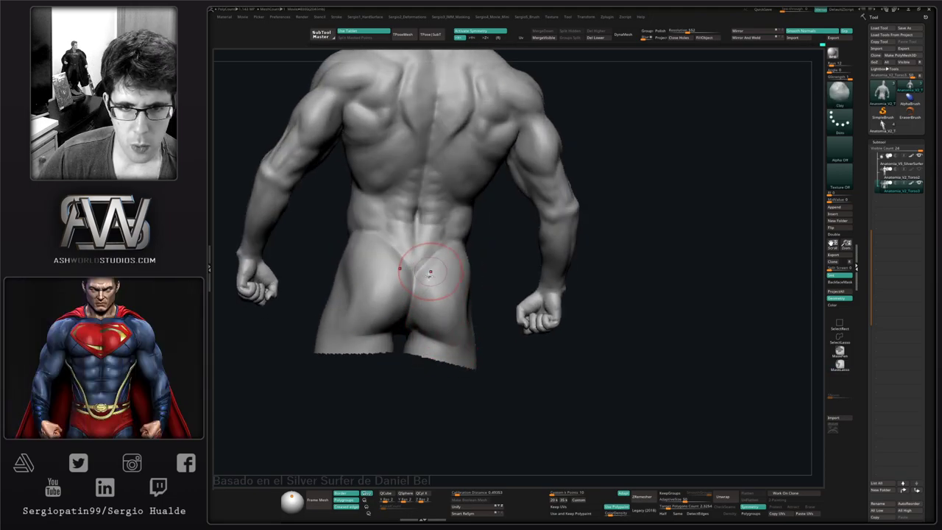
{"action": "right_click_drag", "start_coordinate": [471, 348], "coordinate": [440, 291]}
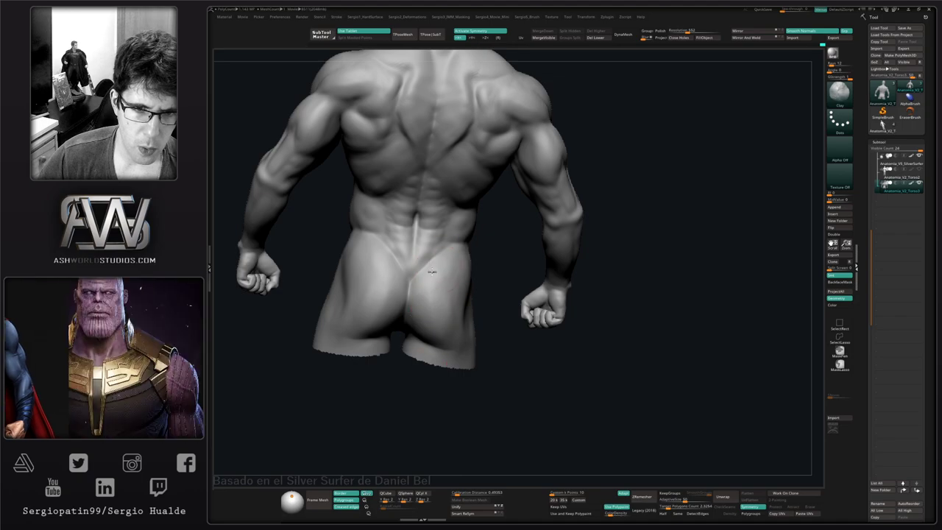
{"action": "right_click_drag", "start_coordinate": [460, 329], "coordinate": [491, 262]}
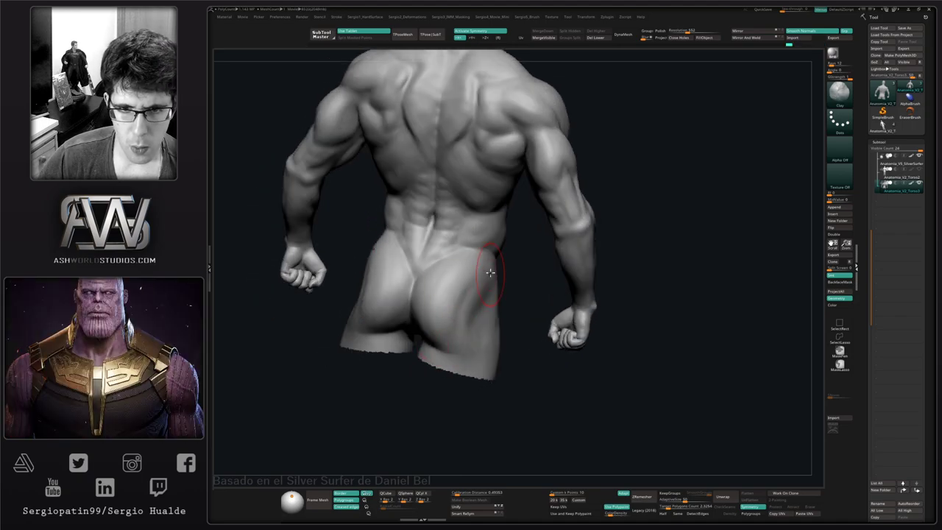
- Adjust the rear silhouette of the buttocks from the side view with the Move brush
{"action": "right_click_drag", "start_coordinate": [477, 338], "coordinate": [477, 298], "text": "ctrl"}
{"action": "right_click_drag", "start_coordinate": [477, 298], "coordinate": [448, 296]}
{"action": "key", "text": "b"}
{"action": "key", "text": "m"}
{"action": "key", "text": "v"}
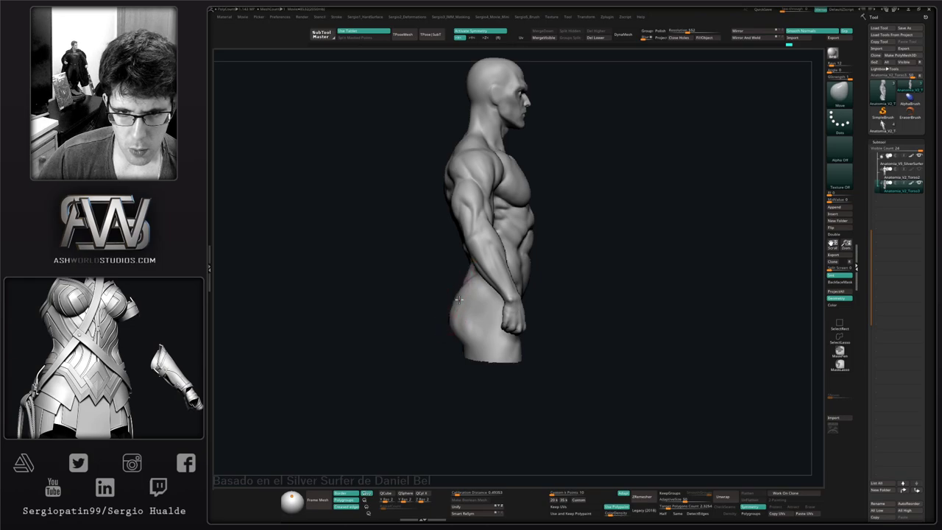
- Hide the forearms and hands with a lasso selection to clear the view of the hips
{"action": "mouse_move", "coordinate": [464, 297]}
{"action": "right_mouse_down"}
{"action": "mouse_move", "coordinate": [475, 280]}
{"action": "mouse_move", "coordinate": [530, 294]}
{"action": "mouse_move", "coordinate": [524, 257]}
{"action": "mouse_move", "coordinate": [606, 255]}
{"action": "right_mouse_up"}
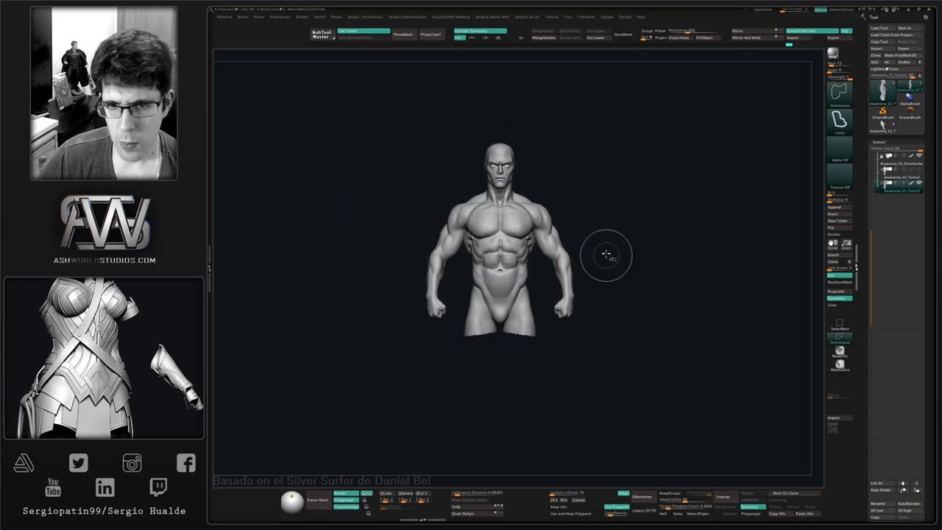
{"action": "mouse_move", "coordinate": [560, 247]}
{"action": "left_mouse_down", "text": "ctrl+alt+shift"}
{"action": "mouse_move", "coordinate": [581, 234]}
{"action": "mouse_move", "coordinate": [626, 246]}
{"action": "mouse_move", "coordinate": [559, 250]}
{"action": "left_mouse_up", "text": "ctrl+alt+shift"}
{"action": "mouse_move", "coordinate": [564, 311]}
{"action": "right_mouse_down"}
{"action": "mouse_move", "coordinate": [490, 284]}
{"action": "mouse_move", "coordinate": [464, 317]}
{"action": "mouse_move", "coordinate": [466, 279]}
{"action": "mouse_move", "coordinate": [505, 311]}
{"action": "right_mouse_up"}
- Smooth the upper buttocks and sculpt the gluteal volume and outer hips with the Clay brush
{"action": "key", "text": "s"}
{"action": "key", "text": "shift"}
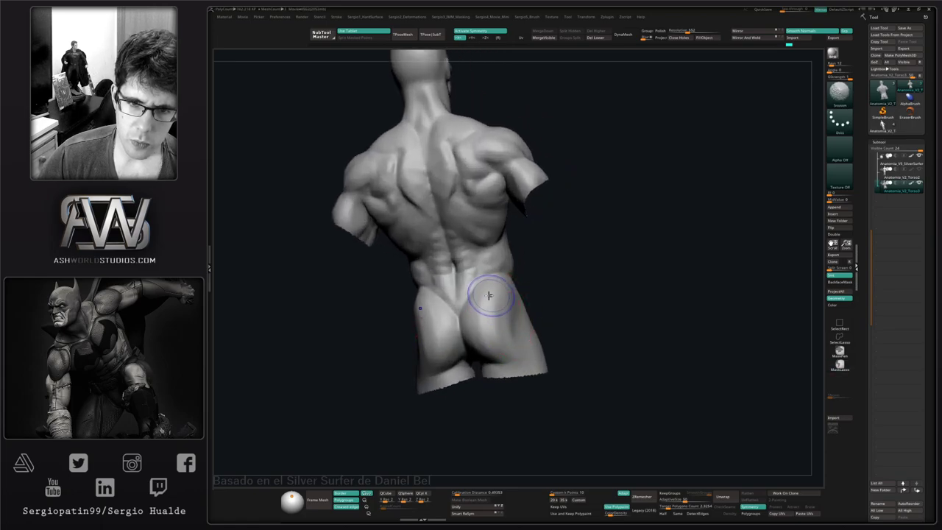
{"action": "mouse_move", "coordinate": [480, 344]}
{"action": "right_mouse_down"}
{"action": "mouse_move", "coordinate": [477, 354]}
{"action": "mouse_move", "coordinate": [489, 348]}
{"action": "right_mouse_up"}
{"action": "key", "text": "b"}
{"action": "key", "text": "c"}
{"action": "key", "text": "l"}
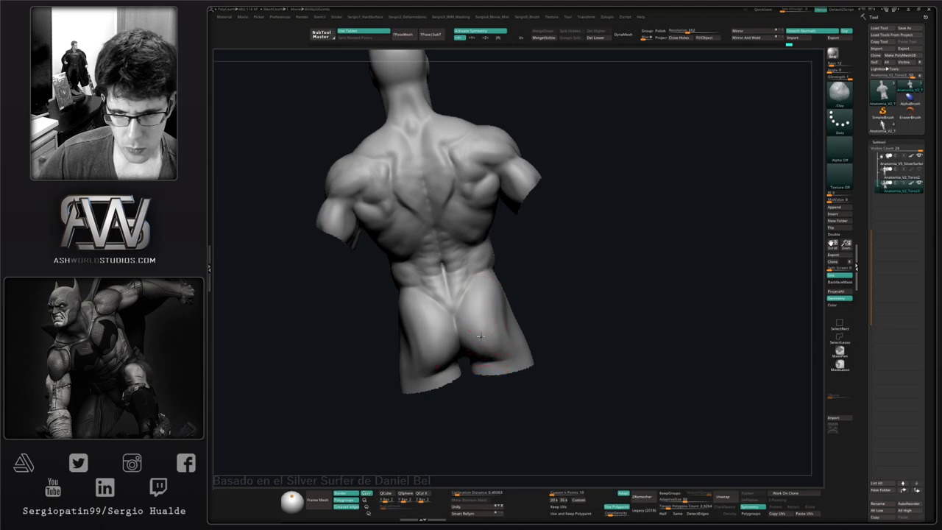
{"action": "mouse_move", "coordinate": [489, 335]}
{"action": "right_mouse_down"}
{"action": "mouse_move", "coordinate": [521, 311]}
{"action": "mouse_move", "coordinate": [538, 331]}
{"action": "mouse_move", "coordinate": [522, 341]}
{"action": "mouse_move", "coordinate": [456, 338]}
{"action": "right_mouse_up"}
{"action": "right_click_drag", "start_coordinate": [456, 337], "coordinate": [480, 339]}
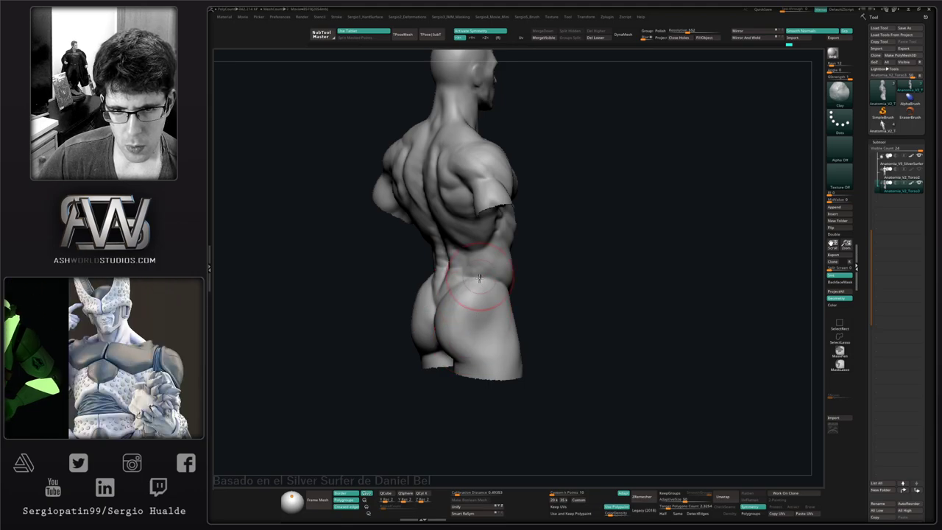
{"action": "right_click_drag", "start_coordinate": [480, 339], "coordinate": [484, 319]}
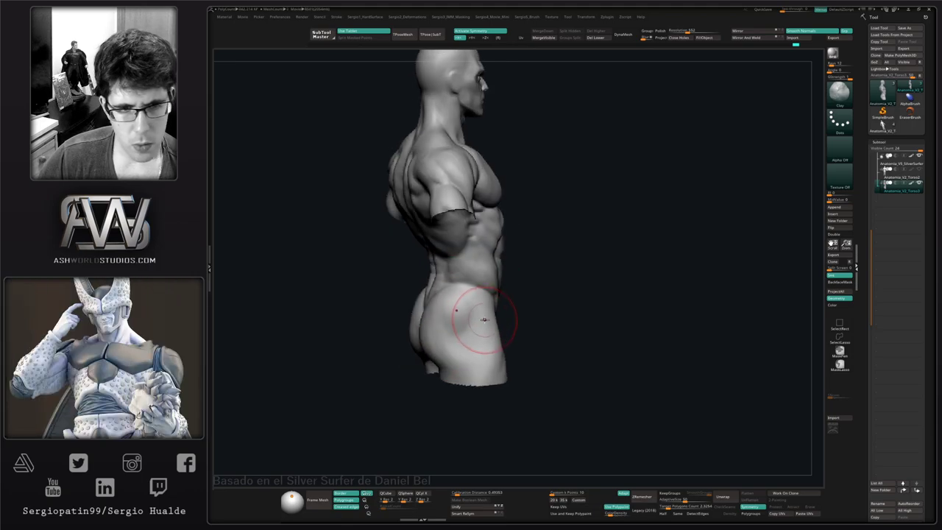
{"action": "right_click_drag", "start_coordinate": [469, 350], "coordinate": [470, 335]}
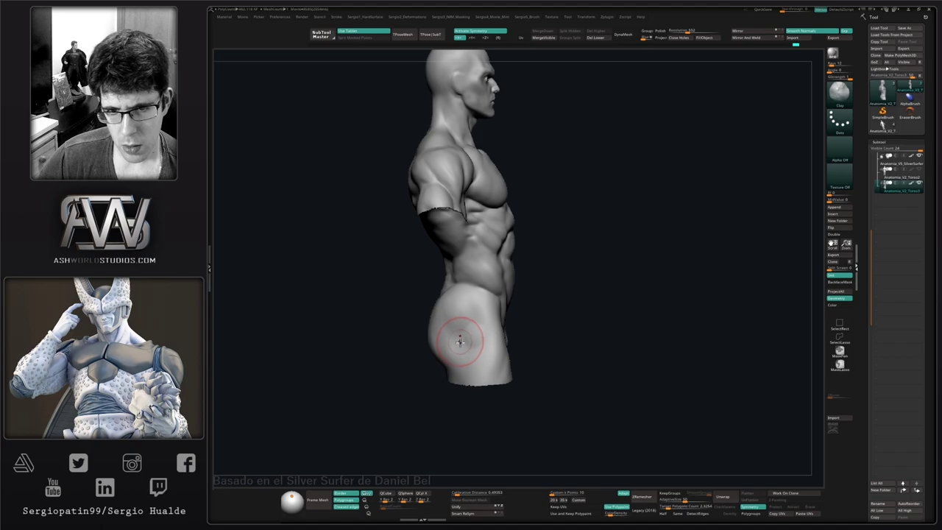
- Smooth and refine the outer hip and upper thigh, working from the side and three-quarter views
{"action": "key", "text": "shift"}
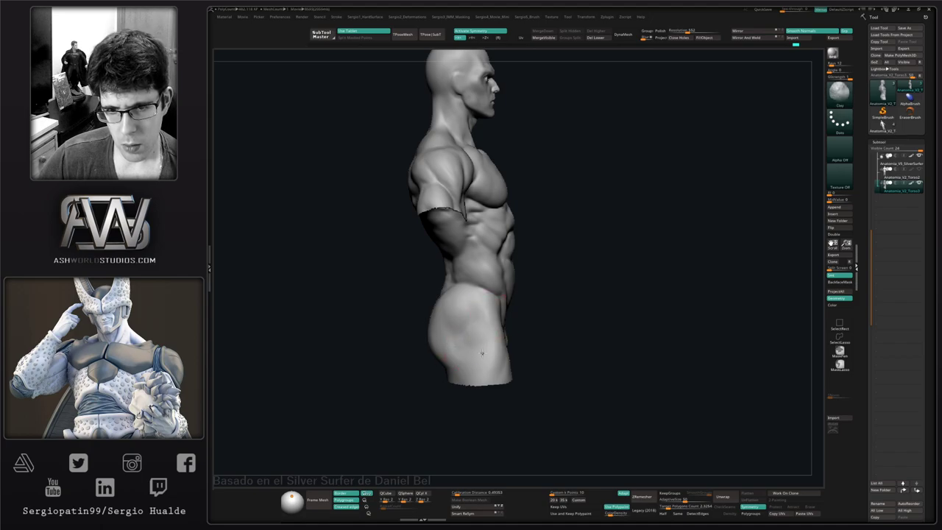
{"action": "mouse_move", "coordinate": [477, 346]}
{"action": "right_mouse_down"}
{"action": "mouse_move", "coordinate": [500, 346]}
{"action": "mouse_move", "coordinate": [488, 356]}
{"action": "mouse_move", "coordinate": [510, 317]}
{"action": "right_mouse_up"}
{"action": "key", "text": "shift"}
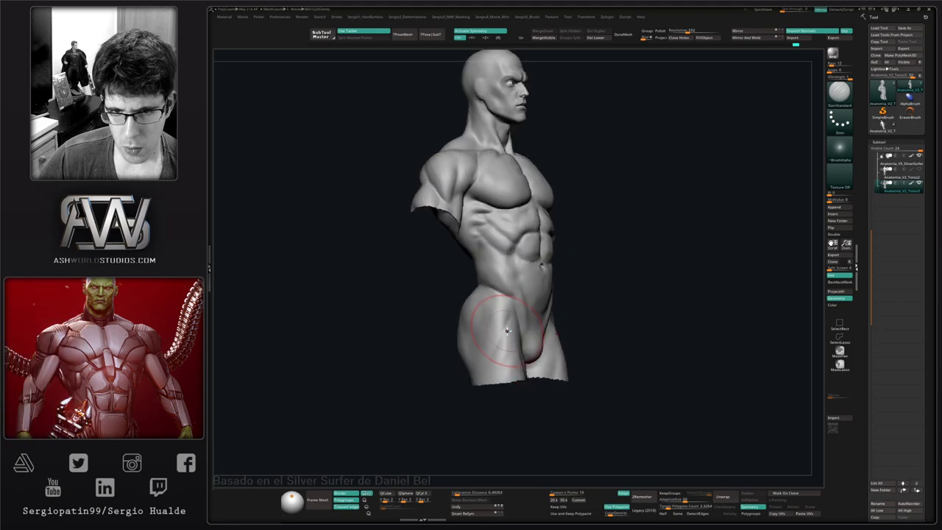
{"action": "key", "text": "shift"}
{"action": "mouse_move", "coordinate": [481, 363]}
{"action": "right_mouse_down"}
{"action": "mouse_move", "coordinate": [565, 330]}
{"action": "mouse_move", "coordinate": [551, 311]}
{"action": "mouse_move", "coordinate": [571, 331]}
{"action": "mouse_move", "coordinate": [486, 335]}
{"action": "right_mouse_up"}
{"action": "key", "text": "shift"}
{"action": "right_click_drag", "start_coordinate": [543, 338], "coordinate": [531, 316], "text": "ctrl"}
{"action": "mouse_move", "coordinate": [531, 316]}
{"action": "right_mouse_down"}
{"action": "mouse_move", "coordinate": [580, 336]}
{"action": "mouse_move", "coordinate": [568, 335]}
{"action": "right_mouse_up"}
{"action": "mouse_move", "coordinate": [567, 335]}
{"action": "right_mouse_down", "text": "ctrl"}
{"action": "mouse_move", "coordinate": [593, 346]}
{"action": "mouse_move", "coordinate": [568, 354]}
{"action": "mouse_move", "coordinate": [562, 322]}
{"action": "mouse_move", "coordinate": [577, 300]}
{"action": "mouse_move", "coordinate": [574, 284]}
{"action": "right_mouse_up", "text": "ctrl"}
- Bring back the hidden forearms, hands and thighs so the figure shows down to the knees
{"action": "key", "text": "ctrl+shift"}
{"action": "left_click", "coordinate": [595, 347], "text": "ctrl+shift"}
{"action": "mouse_move", "coordinate": [597, 307]}
{"action": "left_mouse_down", "text": "ctrl+alt+shift"}
{"action": "mouse_move", "coordinate": [591, 471]}
{"action": "mouse_move", "coordinate": [633, 324]}
{"action": "left_mouse_up", "text": "ctrl+alt+shift"}
{"action": "mouse_move", "coordinate": [512, 254]}
{"action": "right_mouse_down", "text": "alt"}
{"action": "mouse_move", "coordinate": [497, 339]}
{"action": "mouse_move", "coordinate": [573, 346]}
{"action": "mouse_move", "coordinate": [508, 341]}
{"action": "right_mouse_up", "text": "alt"}
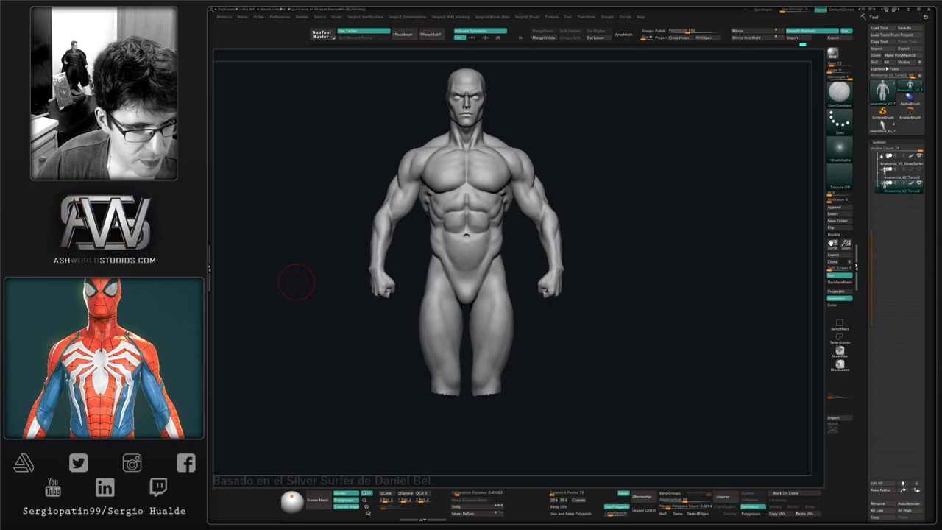
- Build up the lower forearm and wrist with the Clay brush
{"action": "mouse_move", "coordinate": [689, 341]}
{"action": "right_mouse_down"}
{"action": "mouse_move", "coordinate": [596, 298]}
{"action": "mouse_move", "coordinate": [548, 356]}
{"action": "right_mouse_up"}
{"action": "right_click_drag", "start_coordinate": [548, 357], "coordinate": [541, 401], "text": "ctrl"}
{"action": "key", "text": "c"}
{"action": "right_click_drag", "start_coordinate": [506, 342], "coordinate": [515, 337]}
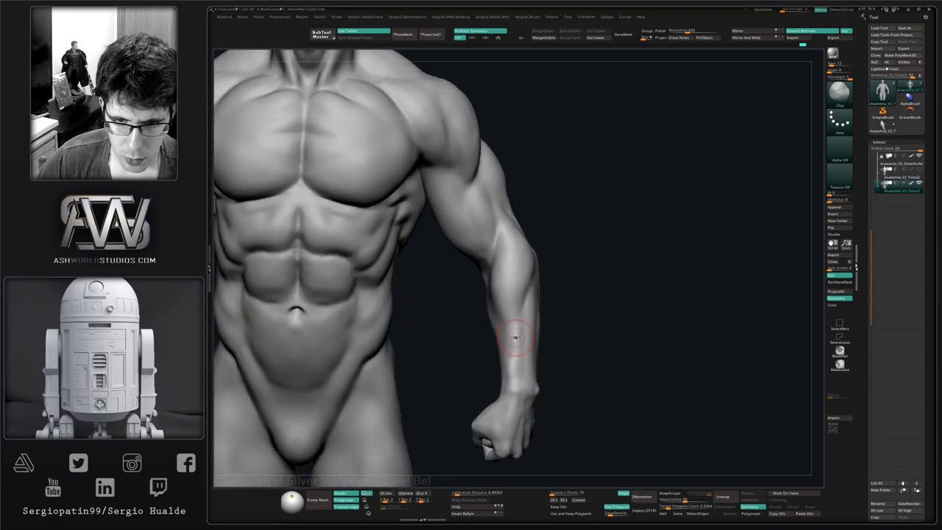
{"action": "left_click_drag", "start_coordinate": [513, 315], "coordinate": [510, 355]}
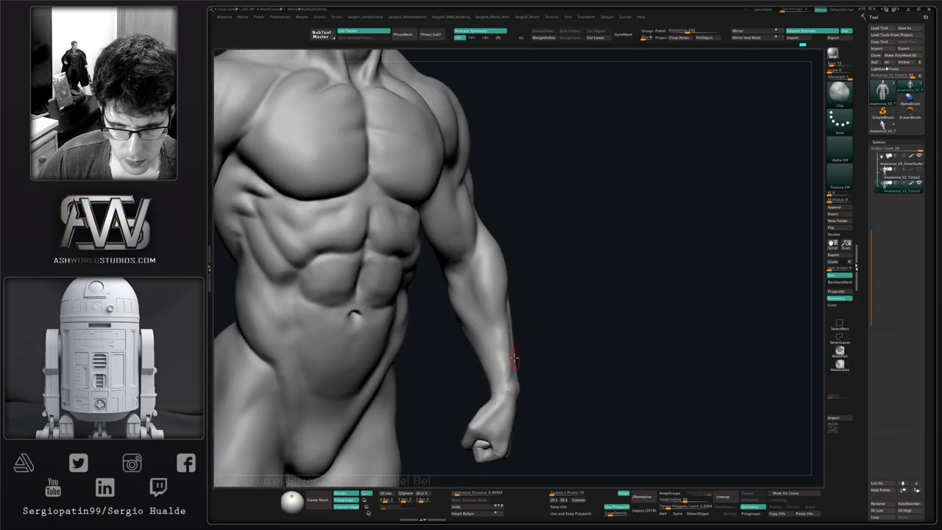
{"action": "mouse_move", "coordinate": [504, 410]}
{"action": "right_mouse_down"}
{"action": "mouse_move", "coordinate": [465, 407]}
{"action": "mouse_move", "coordinate": [513, 368]}
{"action": "mouse_move", "coordinate": [514, 356]}
{"action": "mouse_move", "coordinate": [504, 385]}
{"action": "right_mouse_up"}
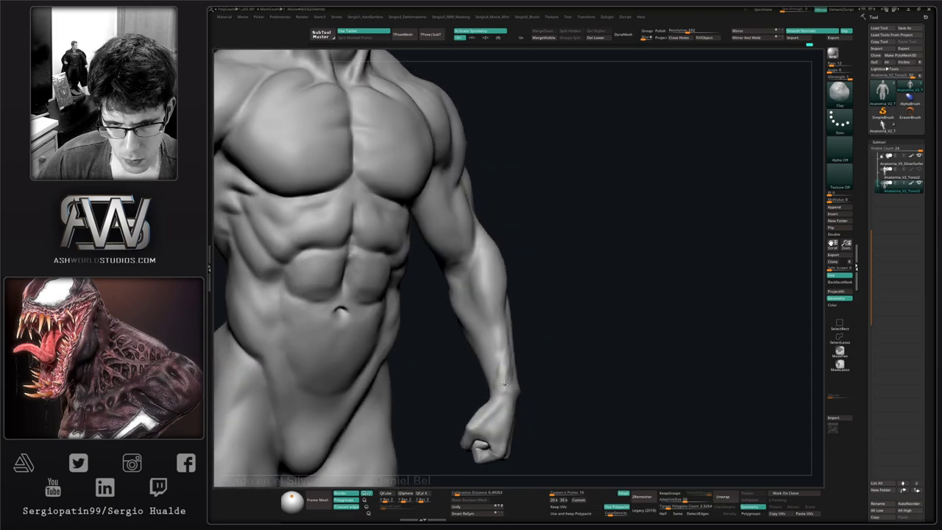
{"action": "left_click_drag", "start_coordinate": [502, 366], "coordinate": [501, 388]}
{"action": "mouse_move", "coordinate": [495, 379]}
{"action": "right_mouse_down", "text": "shift"}
{"action": "mouse_move", "coordinate": [516, 360]}
{"action": "mouse_move", "coordinate": [505, 343]}
{"action": "mouse_move", "coordinate": [508, 381]}
{"action": "right_mouse_up", "text": "shift"}
{"action": "key", "text": "shift"}
- Smooth the wrist and blend the forearm volumes from several angles
{"action": "key", "text": "shift"}
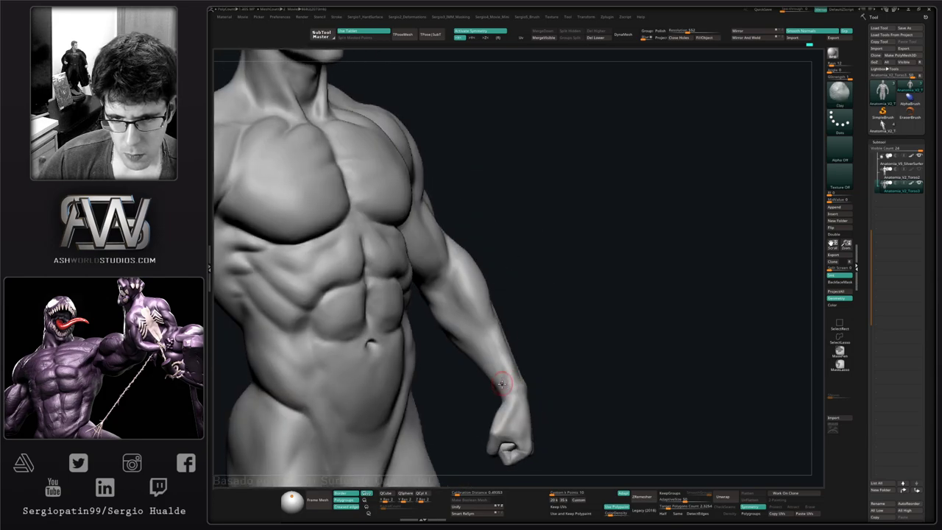
{"action": "left_click_drag", "start_coordinate": [502, 384], "coordinate": [499, 345], "text": "shift"}
{"action": "key", "text": "shift"}
{"action": "key", "text": "shift"}
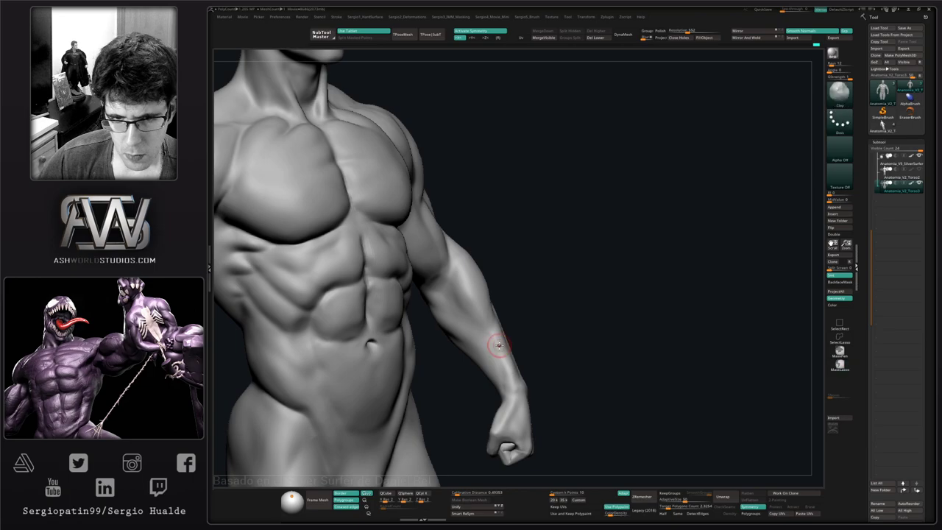
{"action": "mouse_move", "coordinate": [498, 376]}
{"action": "right_mouse_down"}
{"action": "mouse_move", "coordinate": [481, 393]}
{"action": "mouse_move", "coordinate": [470, 370]}
{"action": "mouse_move", "coordinate": [508, 350]}
{"action": "mouse_move", "coordinate": [500, 339]}
{"action": "mouse_move", "coordinate": [498, 351]}
{"action": "right_mouse_up"}
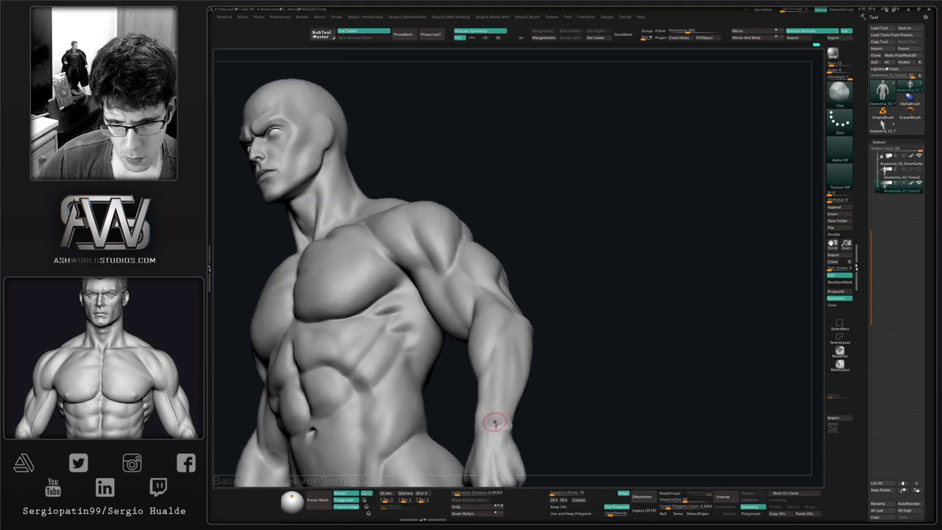
{"action": "mouse_move", "coordinate": [496, 422]}
{"action": "right_mouse_down"}
{"action": "mouse_move", "coordinate": [505, 348]}
{"action": "mouse_move", "coordinate": [516, 364]}
{"action": "right_mouse_up"}
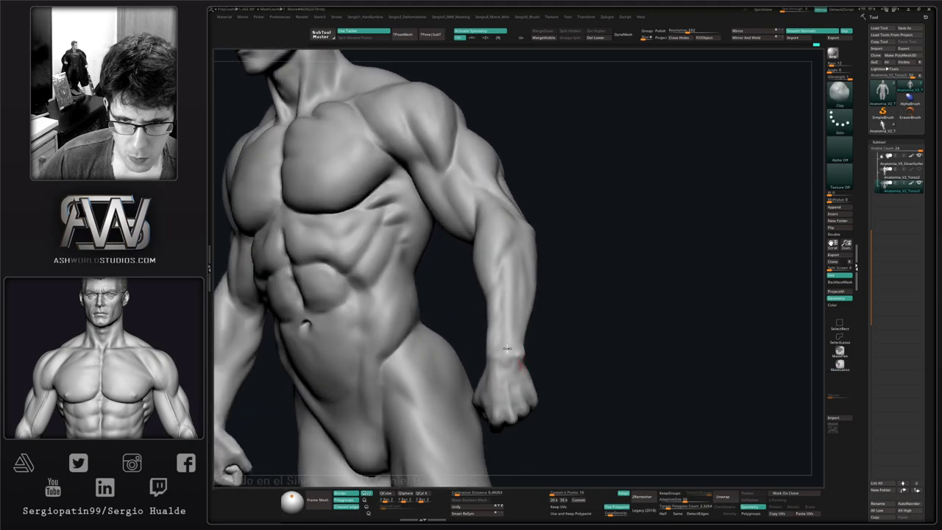
{"action": "mouse_move", "coordinate": [505, 274]}
{"action": "right_mouse_down"}
{"action": "mouse_move", "coordinate": [505, 343]}
{"action": "mouse_move", "coordinate": [533, 336]}
{"action": "mouse_move", "coordinate": [518, 346]}
{"action": "mouse_move", "coordinate": [517, 364]}
{"action": "mouse_move", "coordinate": [507, 349]}
{"action": "mouse_move", "coordinate": [488, 355]}
{"action": "right_mouse_up"}
- Refine the wrist and back of the hand with the Standard and DamStandard brushes
{"action": "key", "text": "b"}
{"action": "key", "text": "s"}
{"action": "key", "text": "t"}
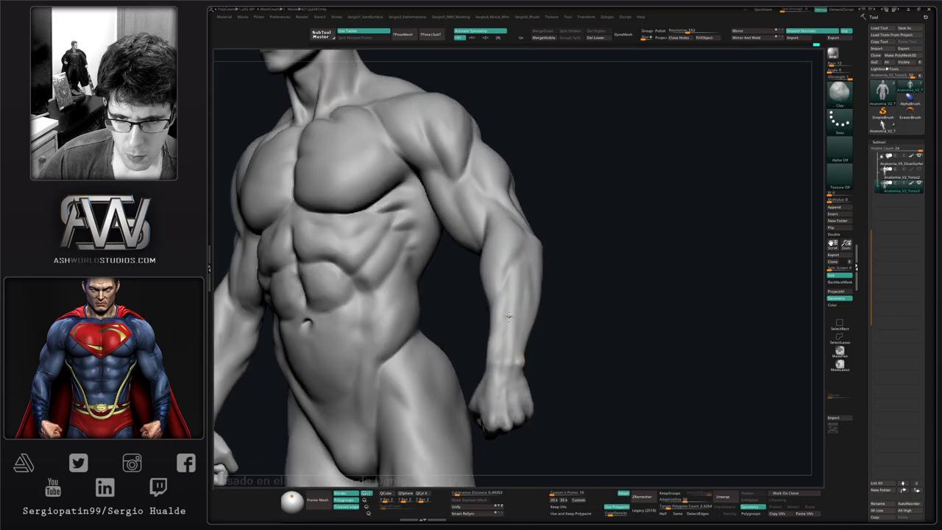
{"action": "mouse_move", "coordinate": [506, 401]}
{"action": "right_mouse_down"}
{"action": "mouse_move", "coordinate": [515, 384]}
{"action": "mouse_move", "coordinate": [506, 337]}
{"action": "mouse_move", "coordinate": [491, 365]}
{"action": "mouse_move", "coordinate": [496, 347]}
{"action": "right_mouse_up"}
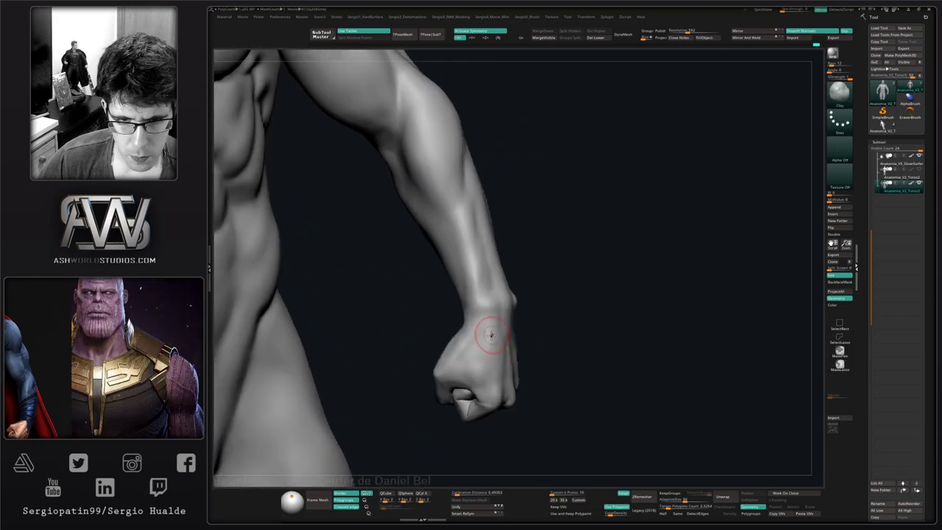
{"action": "key", "text": "b"}
{"action": "key", "text": "s"}
{"action": "key", "text": "t"}
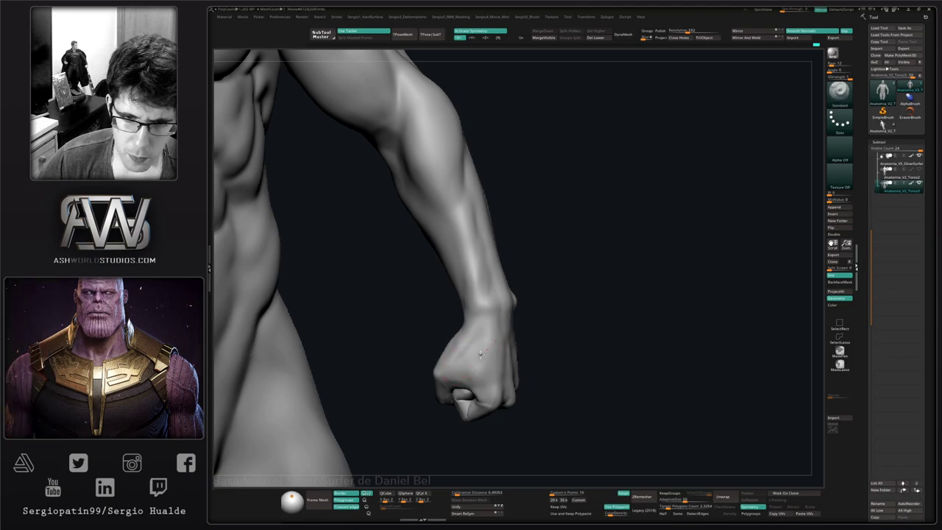
{"action": "key", "text": "b"}
{"action": "key", "text": "d"}
{"action": "key", "text": "s"}
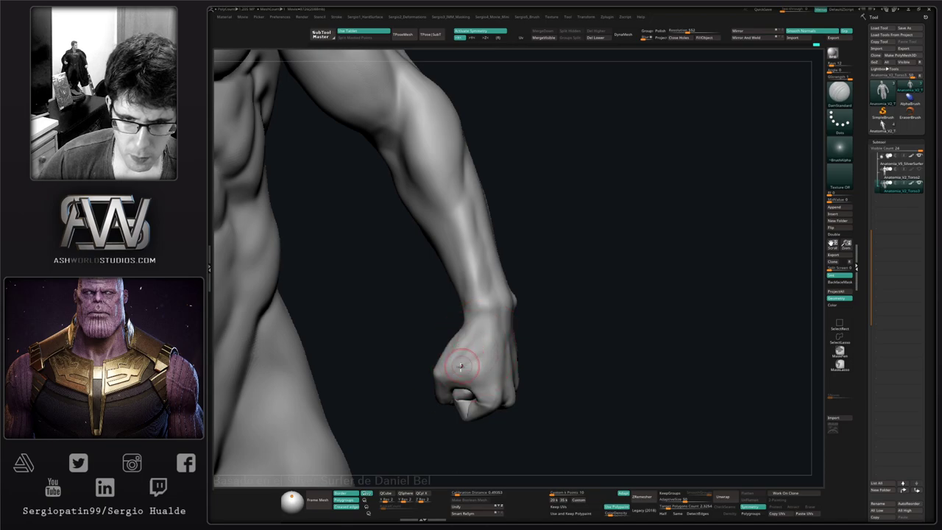
{"action": "key", "text": "b"}
{"action": "key", "text": "t"}
{"action": "key", "text": "d"}
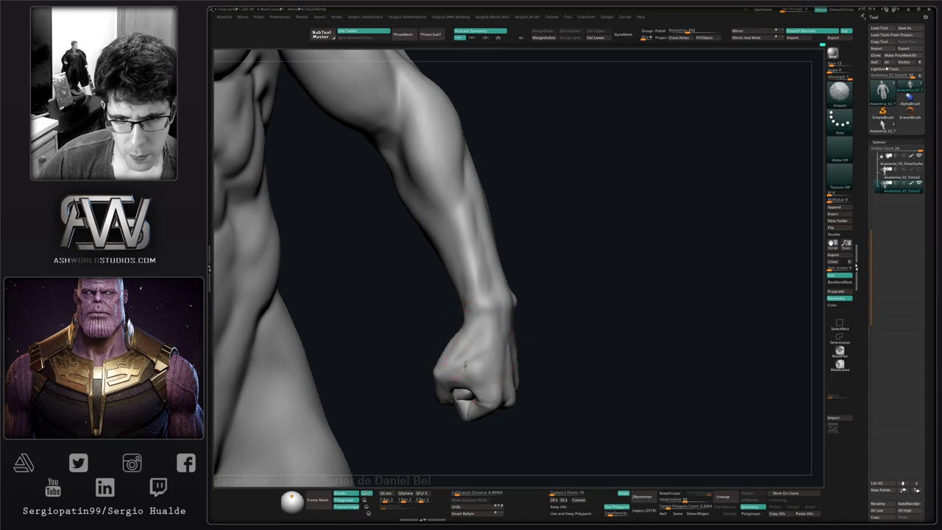
- Shape the knuckle area and back of the fist with the Clay brush and smooth the surface
{"action": "mouse_move", "coordinate": [486, 346]}
{"action": "right_mouse_down"}
{"action": "mouse_move", "coordinate": [494, 352]}
{"action": "mouse_move", "coordinate": [480, 347]}
{"action": "mouse_move", "coordinate": [467, 362]}
{"action": "mouse_move", "coordinate": [487, 384]}
{"action": "mouse_move", "coordinate": [498, 381]}
{"action": "right_mouse_up"}
{"action": "mouse_move", "coordinate": [498, 381]}
{"action": "right_mouse_down", "text": "ctrl"}
{"action": "mouse_move", "coordinate": [507, 373]}
{"action": "mouse_move", "coordinate": [467, 376]}
{"action": "mouse_move", "coordinate": [479, 380]}
{"action": "mouse_move", "coordinate": [463, 400]}
{"action": "mouse_move", "coordinate": [447, 379]}
{"action": "mouse_move", "coordinate": [447, 410]}
{"action": "right_mouse_up", "text": "ctrl"}
{"action": "key", "text": "shift"}
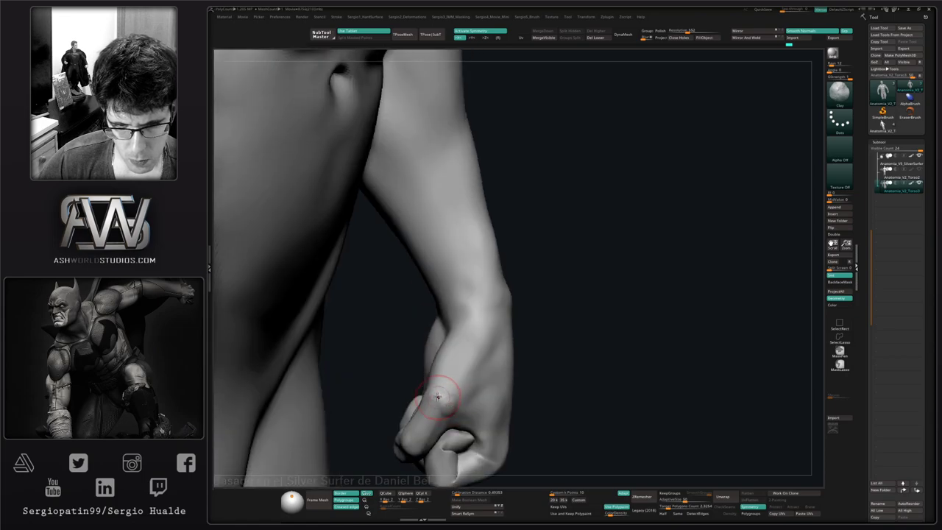
{"action": "key", "text": "shift"}
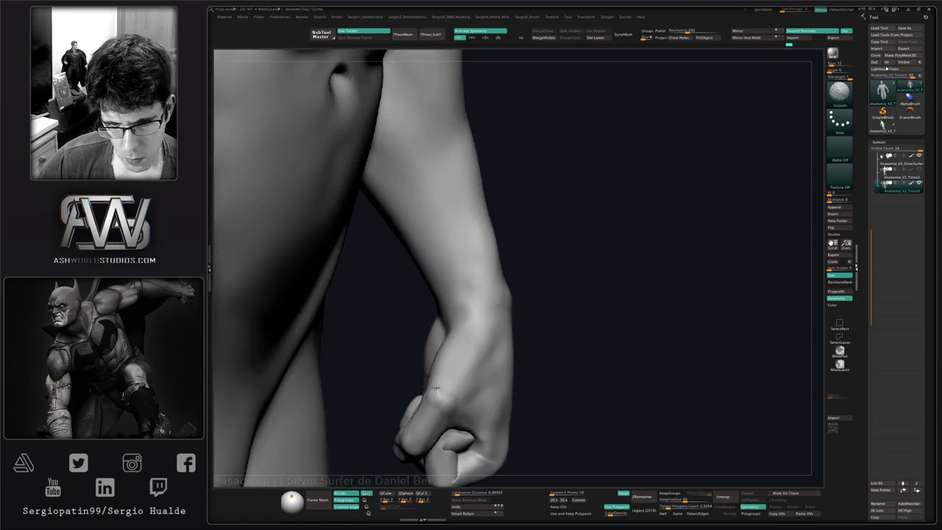
{"action": "mouse_move", "coordinate": [435, 388]}
{"action": "right_mouse_down"}
{"action": "mouse_move", "coordinate": [462, 398]}
{"action": "mouse_move", "coordinate": [446, 383]}
{"action": "mouse_move", "coordinate": [455, 396]}
{"action": "right_mouse_up"}
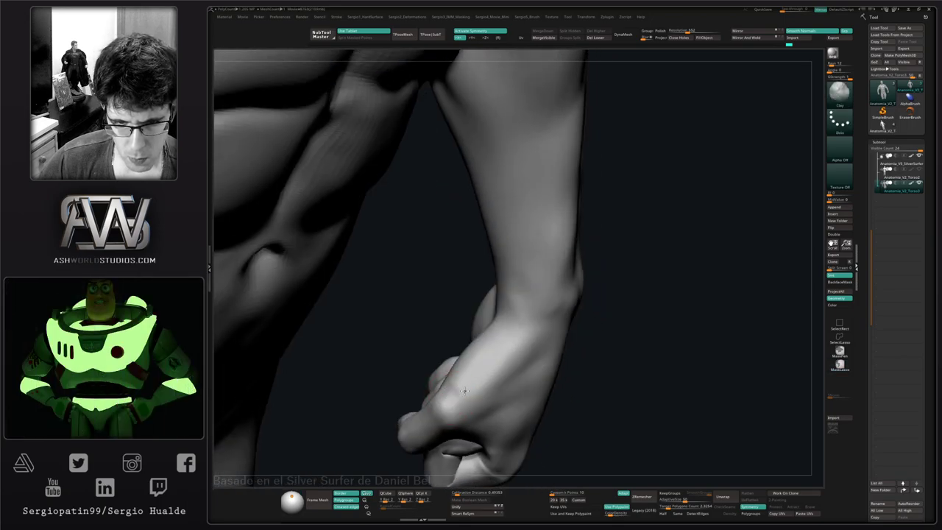
{"action": "left_click_drag", "start_coordinate": [456, 387], "coordinate": [462, 402], "text": "shift"}
{"action": "right_click_drag", "start_coordinate": [461, 402], "coordinate": [464, 409]}
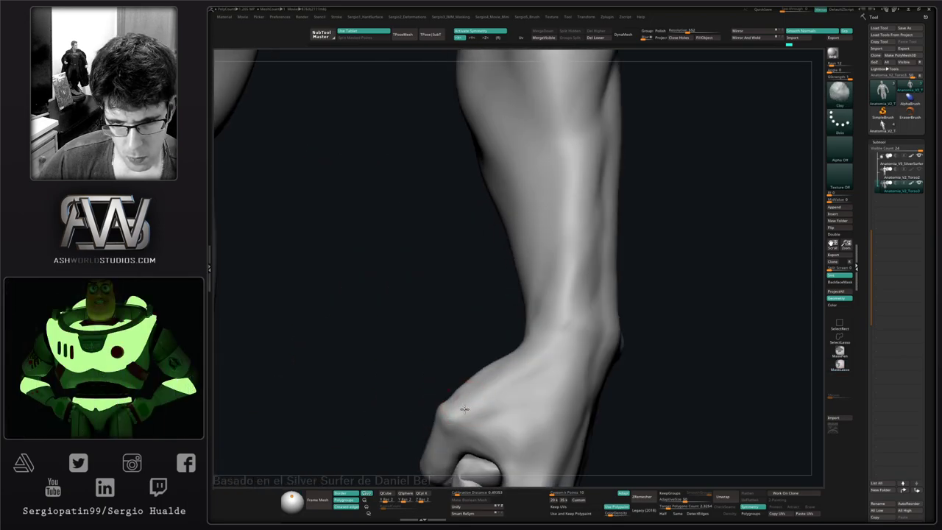
{"action": "left_click_drag", "start_coordinate": [467, 420], "coordinate": [474, 420], "text": "shift"}
{"action": "right_click_drag", "start_coordinate": [493, 399], "coordinate": [511, 394], "text": "ctrl"}
{"action": "mouse_move", "coordinate": [535, 334]}
{"action": "right_mouse_down"}
{"action": "mouse_move", "coordinate": [574, 357]}
{"action": "mouse_move", "coordinate": [548, 339]}
{"action": "right_mouse_up"}
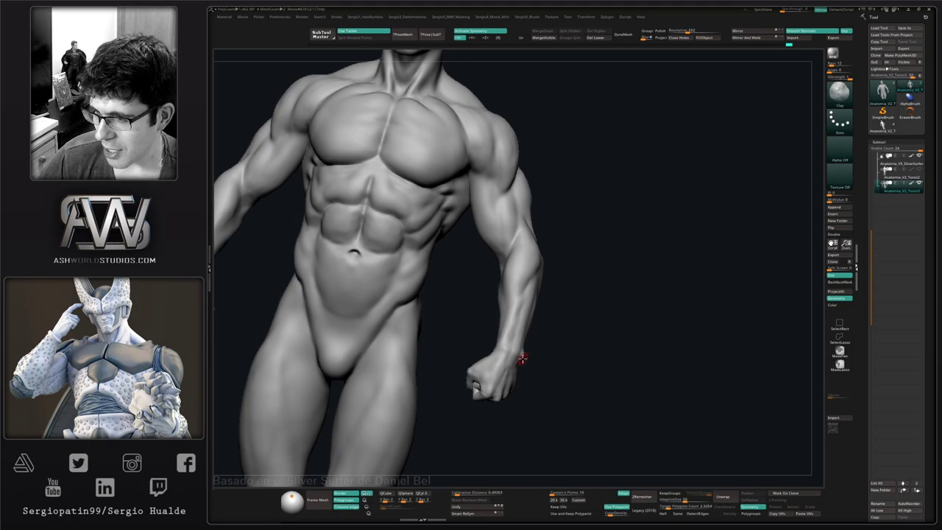
- Review the whole figure and hide the forearms and hands to clear the view of the hips and thighs
{"action": "mouse_move", "coordinate": [525, 398]}
{"action": "right_mouse_down", "text": "ctrl"}
{"action": "mouse_move", "coordinate": [512, 364]}
{"action": "mouse_move", "coordinate": [537, 347]}
{"action": "right_mouse_up", "text": "ctrl"}
{"action": "right_click_drag", "start_coordinate": [516, 301], "coordinate": [549, 336], "text": "alt"}
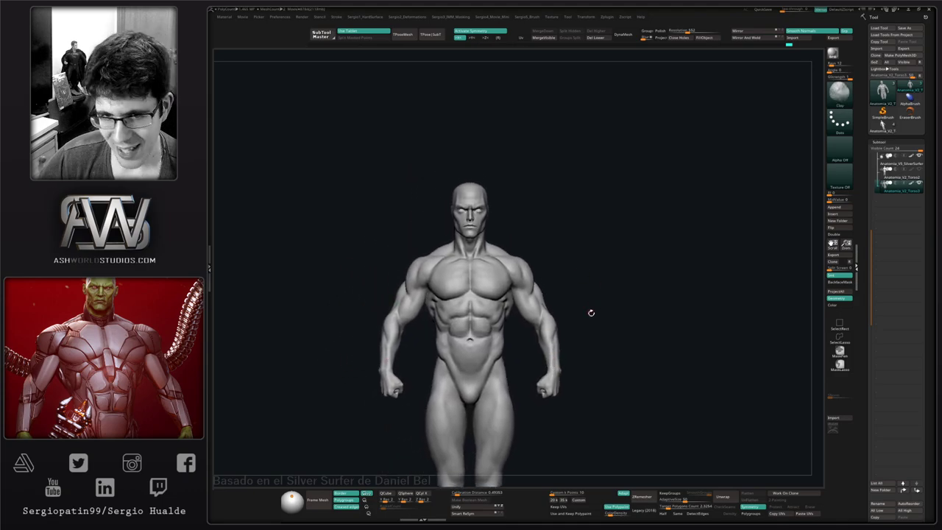
{"action": "left_click_drag", "start_coordinate": [591, 313], "coordinate": [500, 378]}
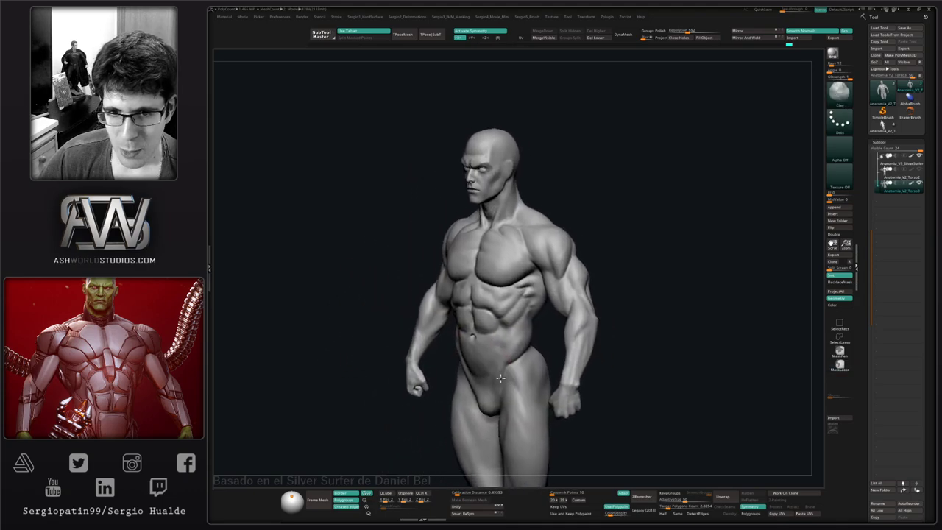
{"action": "mouse_move", "coordinate": [501, 378]}
{"action": "right_mouse_down", "text": "ctrl"}
{"action": "mouse_move", "coordinate": [498, 363]}
{"action": "mouse_move", "coordinate": [522, 386]}
{"action": "mouse_move", "coordinate": [497, 326]}
{"action": "mouse_move", "coordinate": [519, 389]}
{"action": "mouse_move", "coordinate": [520, 293]}
{"action": "right_mouse_up", "text": "ctrl"}
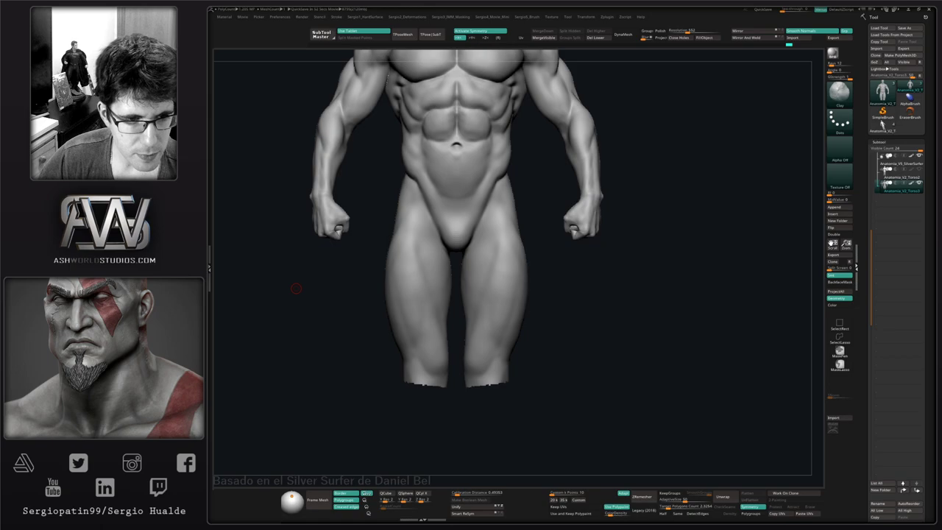
{"action": "right_click_drag", "start_coordinate": [581, 306], "coordinate": [557, 309]}
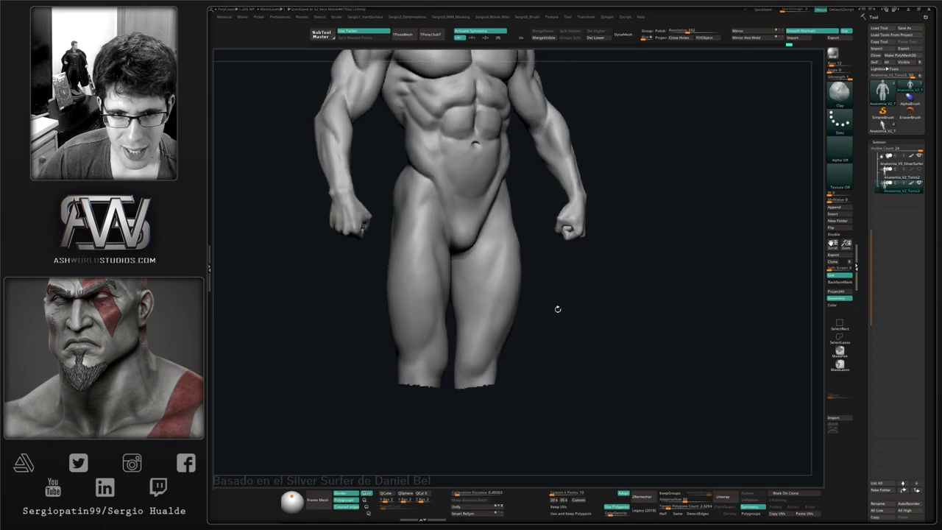
{"action": "mouse_move", "coordinate": [483, 321]}
{"action": "right_mouse_down", "text": "alt"}
{"action": "mouse_move", "coordinate": [492, 398]}
{"action": "mouse_move", "coordinate": [507, 287]}
{"action": "right_mouse_up", "text": "alt"}
{"action": "right_click_drag", "start_coordinate": [603, 255], "coordinate": [580, 252]}
{"action": "mouse_move", "coordinate": [568, 248]}
{"action": "left_mouse_down", "text": "ctrl+alt+shift"}
{"action": "mouse_move", "coordinate": [522, 360]}
{"action": "mouse_move", "coordinate": [596, 321]}
{"action": "left_mouse_up", "text": "ctrl+alt+shift"}
{"action": "mouse_move", "coordinate": [412, 359]}
{"action": "right_mouse_down"}
{"action": "mouse_move", "coordinate": [464, 358]}
{"action": "mouse_move", "coordinate": [421, 372]}
{"action": "mouse_move", "coordinate": [455, 370]}
{"action": "mouse_move", "coordinate": [436, 367]}
{"action": "right_mouse_up"}
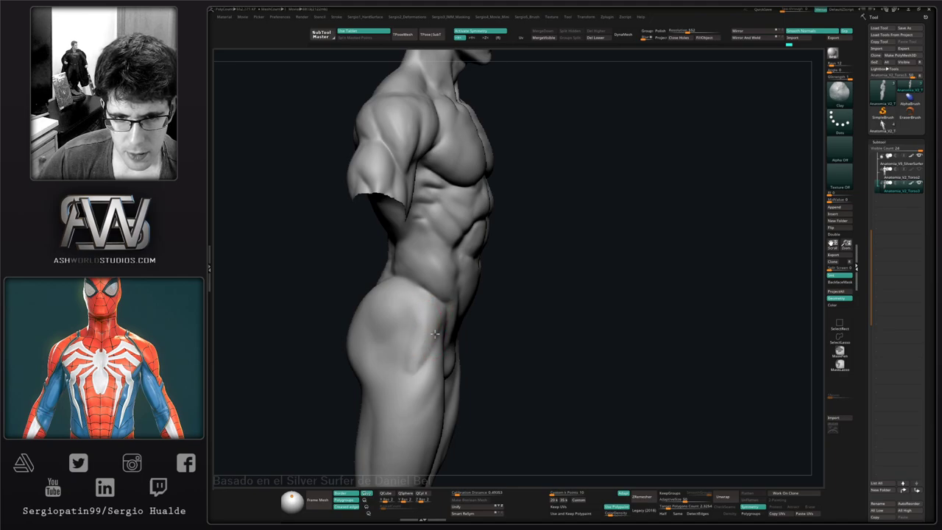
- Sculpt the outer hip and its transition into the upper thigh with the Clay brush
{"action": "right_click_drag", "start_coordinate": [440, 332], "coordinate": [423, 338]}
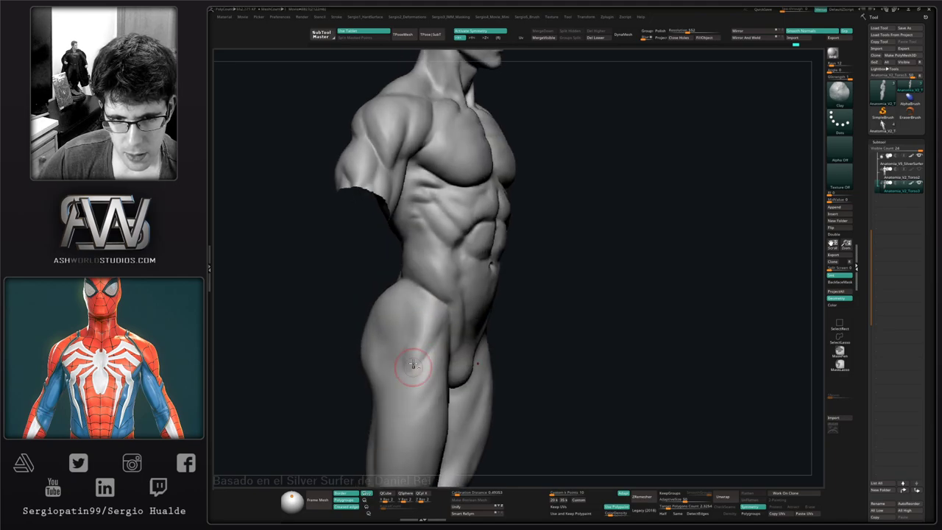
{"action": "left_click_drag", "start_coordinate": [412, 365], "coordinate": [418, 353]}
{"action": "right_click_drag", "start_coordinate": [401, 385], "coordinate": [420, 385]}
{"action": "left_click_drag", "start_coordinate": [410, 401], "coordinate": [421, 372]}
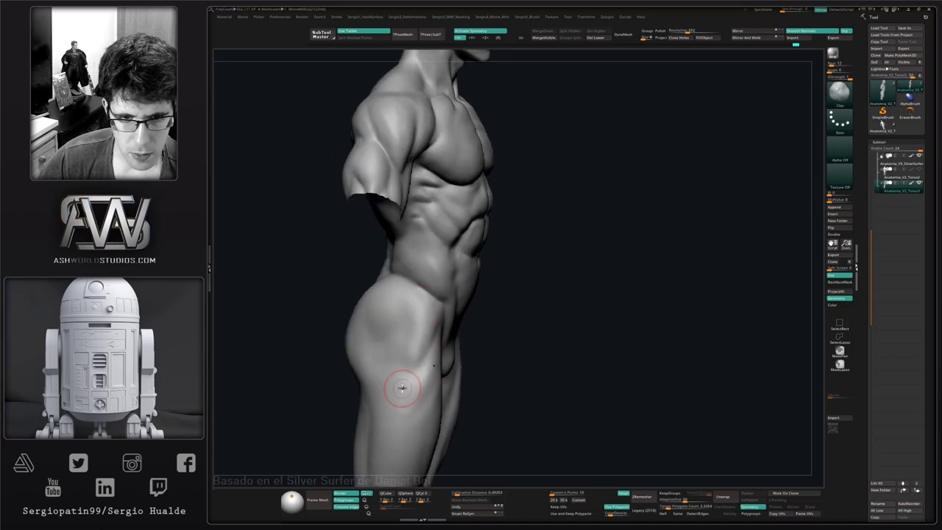
{"action": "right_click_drag", "start_coordinate": [400, 389], "coordinate": [398, 372]}
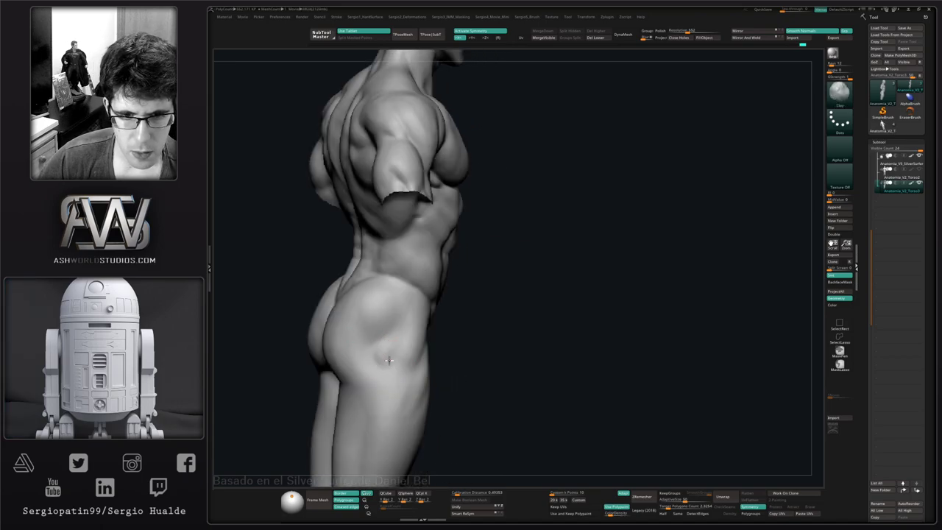
{"action": "key", "text": "shift"}
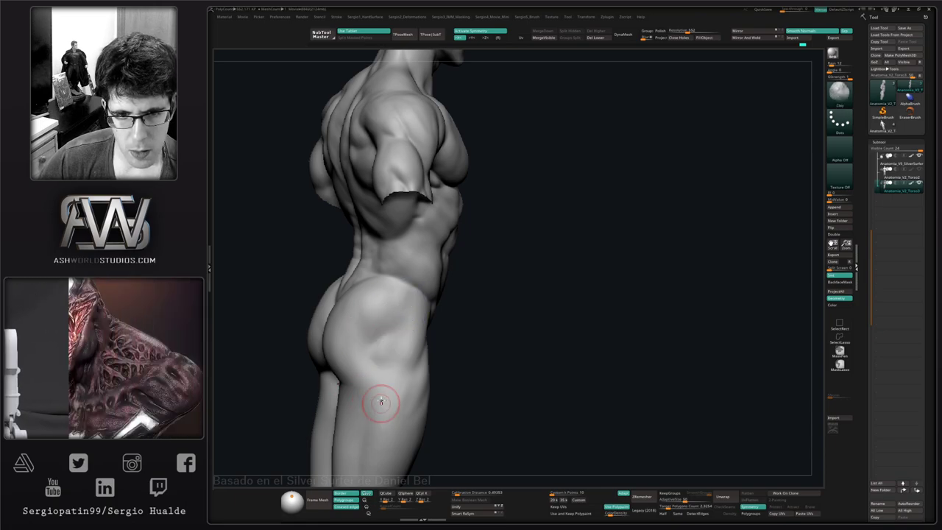
- Adjust the outer contour of the buttocks and hips from behind with the Move brush
{"action": "mouse_move", "coordinate": [386, 354]}
{"action": "right_mouse_down"}
{"action": "mouse_move", "coordinate": [452, 389]}
{"action": "mouse_move", "coordinate": [459, 382]}
{"action": "mouse_move", "coordinate": [390, 351]}
{"action": "mouse_move", "coordinate": [438, 357]}
{"action": "mouse_move", "coordinate": [418, 387]}
{"action": "mouse_move", "coordinate": [446, 359]}
{"action": "right_mouse_up"}
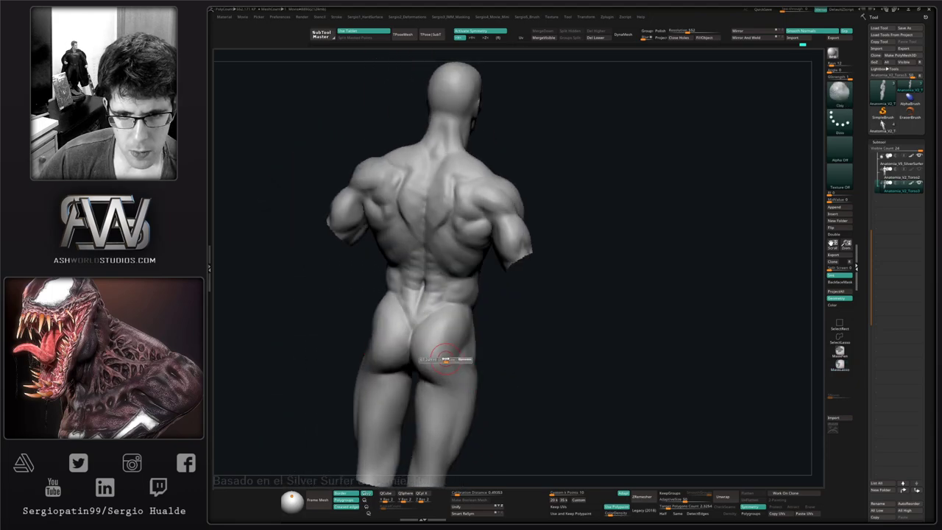
{"action": "left_click_drag", "start_coordinate": [446, 359], "coordinate": [450, 359]}
{"action": "mouse_move", "coordinate": [473, 343]}
{"action": "right_mouse_down"}
{"action": "mouse_move", "coordinate": [448, 343]}
{"action": "mouse_move", "coordinate": [463, 364]}
{"action": "right_mouse_up"}
{"action": "key", "text": "b"}
{"action": "key", "text": "m"}
{"action": "key", "text": "v"}
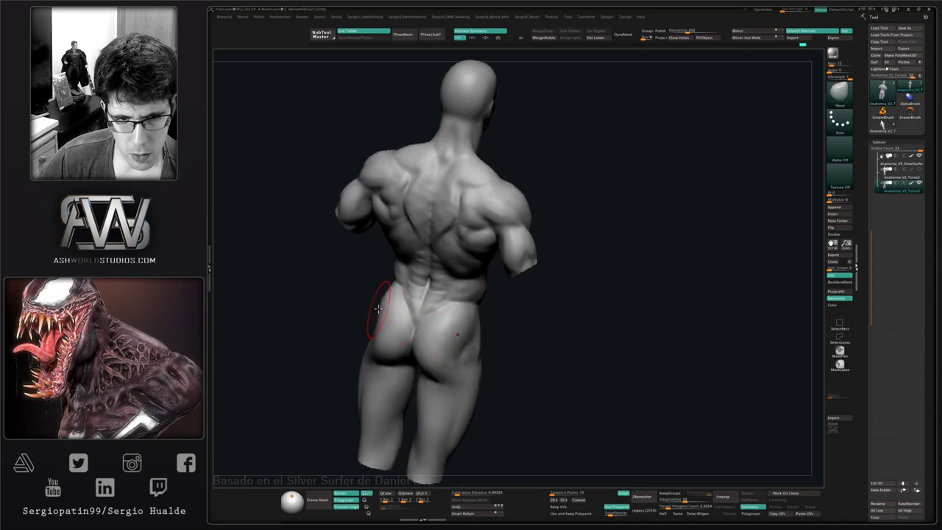
{"action": "right_click_drag", "start_coordinate": [377, 308], "coordinate": [372, 315]}
{"action": "key", "text": "ctrl"}
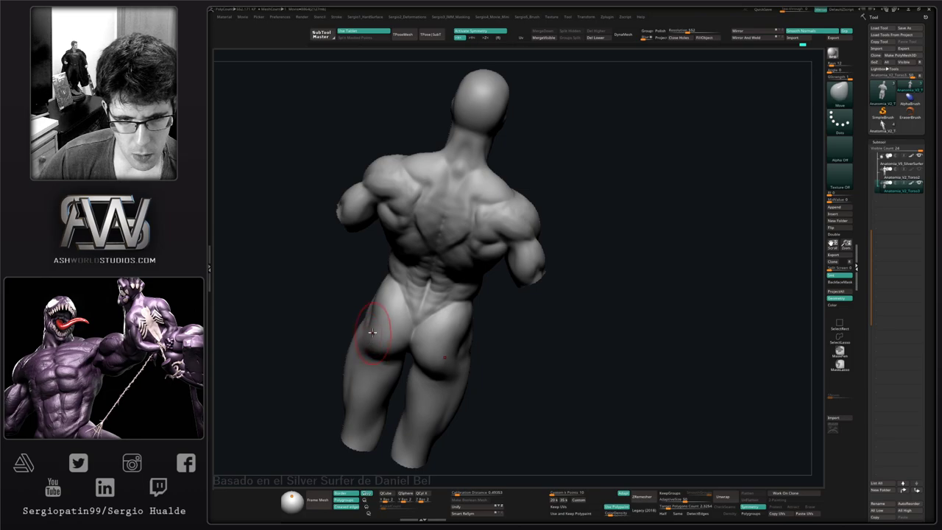
{"action": "right_click_drag", "start_coordinate": [434, 336], "coordinate": [427, 362]}
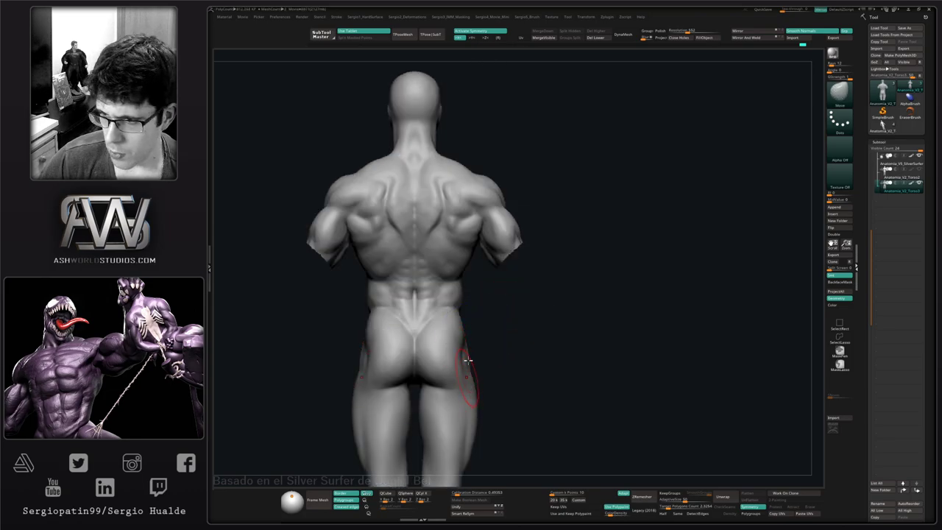
- Adjust the side contour of the thigh with the Move brush and carve the outer muscle separation with DamStandard
{"action": "mouse_move", "coordinate": [467, 360]}
{"action": "right_mouse_down"}
{"action": "mouse_move", "coordinate": [560, 307]}
{"action": "mouse_move", "coordinate": [529, 326]}
{"action": "mouse_move", "coordinate": [483, 326]}
{"action": "mouse_move", "coordinate": [486, 368]}
{"action": "mouse_move", "coordinate": [486, 310]}
{"action": "mouse_move", "coordinate": [484, 337]}
{"action": "mouse_move", "coordinate": [431, 326]}
{"action": "mouse_move", "coordinate": [519, 327]}
{"action": "mouse_move", "coordinate": [511, 361]}
{"action": "mouse_move", "coordinate": [505, 322]}
{"action": "mouse_move", "coordinate": [505, 336]}
{"action": "right_mouse_up"}
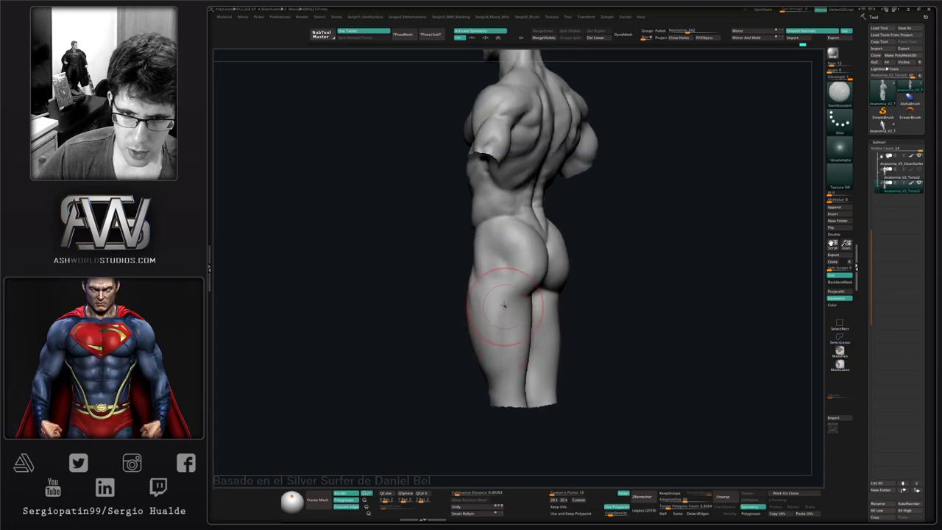
{"action": "mouse_move", "coordinate": [501, 376]}
{"action": "right_mouse_down"}
{"action": "mouse_move", "coordinate": [501, 297]}
{"action": "mouse_move", "coordinate": [512, 373]}
{"action": "right_mouse_up"}
{"action": "key", "text": "b"}
{"action": "key", "text": "m"}
{"action": "key", "text": "v"}
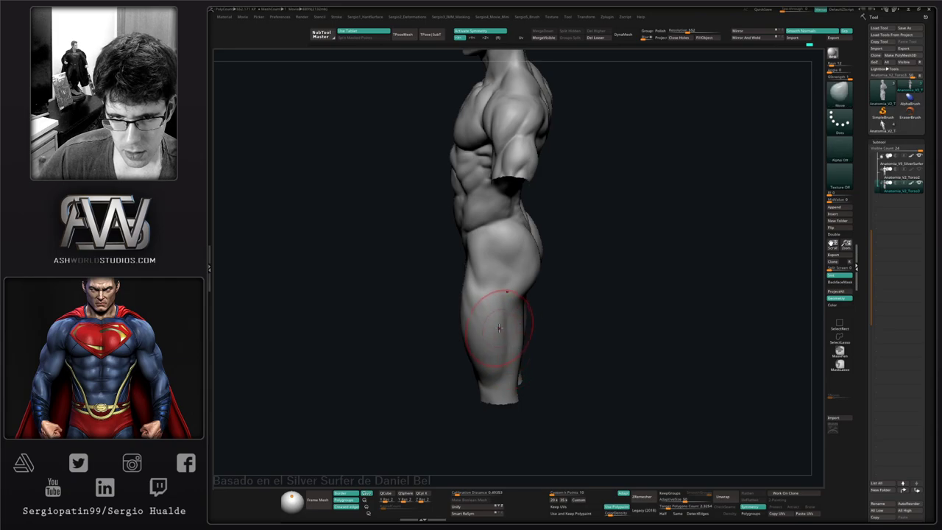
{"action": "right_click_drag", "start_coordinate": [502, 360], "coordinate": [504, 301]}
{"action": "key", "text": "b"}
{"action": "key", "text": "d"}
{"action": "key", "text": "s"}
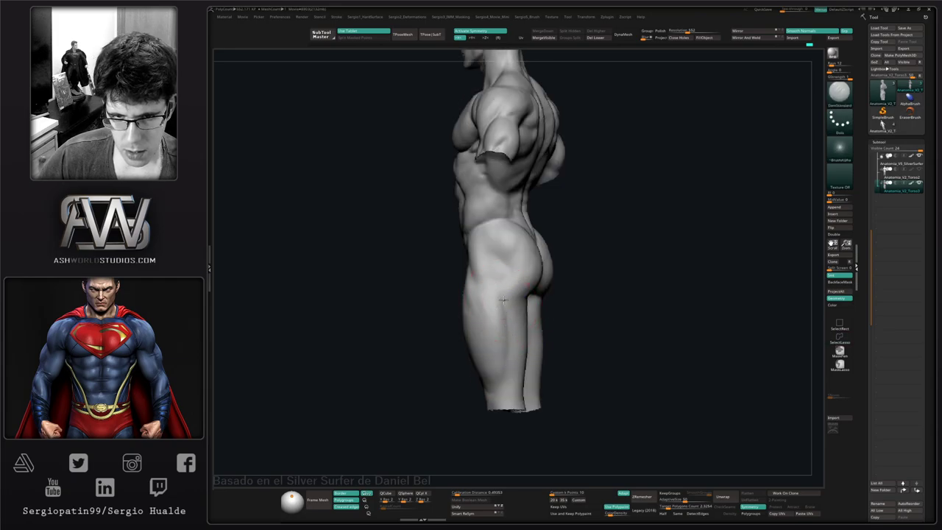
- Build up the outer back of the thigh below the buttock with the Clay brush and smooth the surface
{"action": "mouse_move", "coordinate": [508, 363]}
{"action": "right_mouse_down"}
{"action": "mouse_move", "coordinate": [498, 316]}
{"action": "mouse_move", "coordinate": [513, 339]}
{"action": "mouse_move", "coordinate": [547, 313]}
{"action": "mouse_move", "coordinate": [524, 318]}
{"action": "right_mouse_up"}
{"action": "key", "text": "b"}
{"action": "key", "text": "c"}
{"action": "key", "text": "l"}
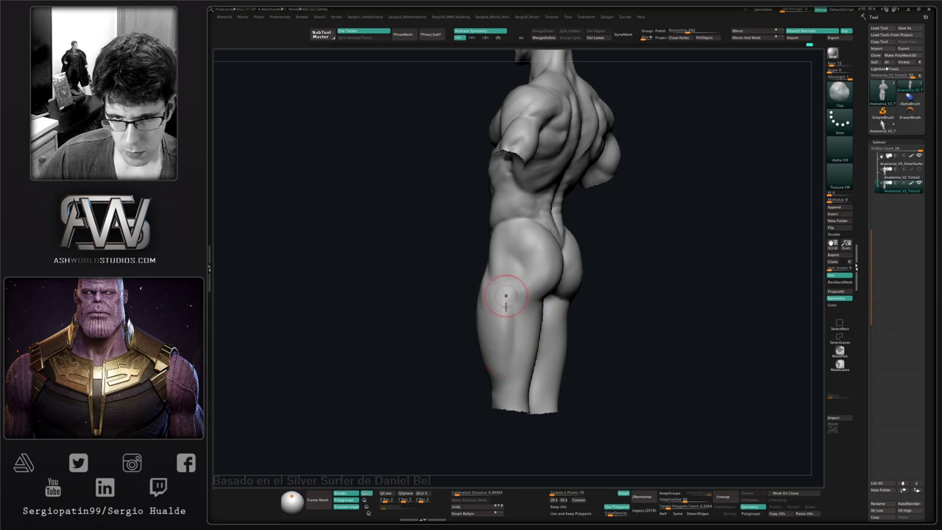
{"action": "mouse_move", "coordinate": [505, 296]}
{"action": "left_mouse_down"}
{"action": "mouse_move", "coordinate": [489, 398]}
{"action": "mouse_move", "coordinate": [504, 332]}
{"action": "mouse_move", "coordinate": [495, 358]}
{"action": "left_mouse_up"}
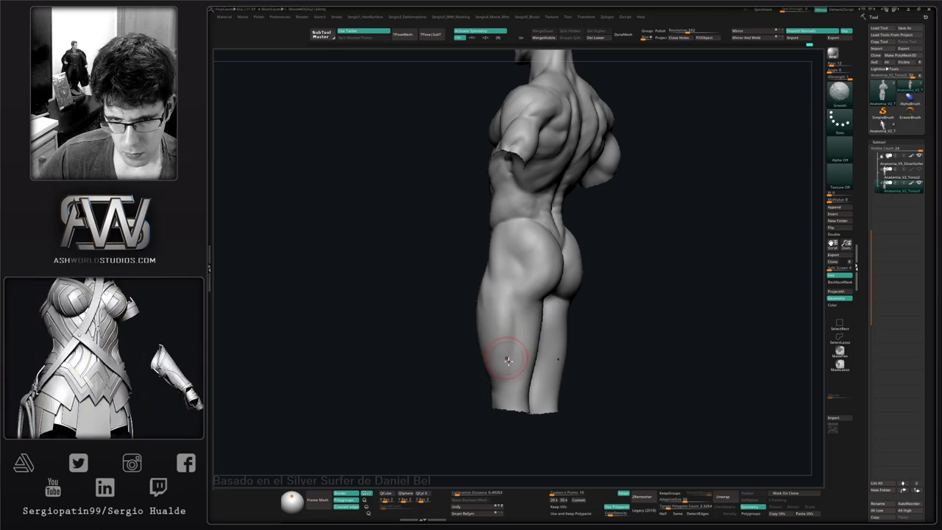
{"action": "right_click_drag", "start_coordinate": [508, 360], "coordinate": [513, 353], "text": "shift"}
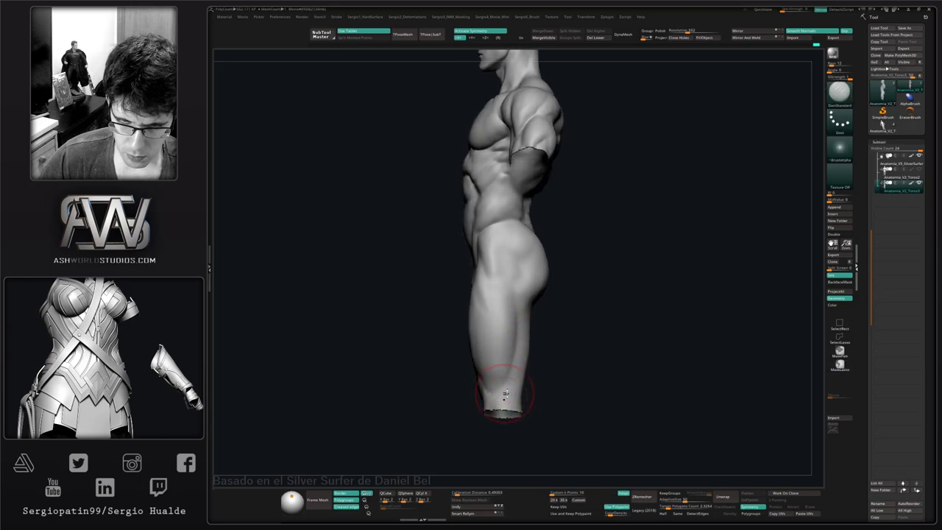
- Sculpt the front and outer volumes of the thigh down to the knee with the Clay brush
{"action": "right_click_drag", "start_coordinate": [506, 395], "coordinate": [494, 388]}
{"action": "key", "text": "b"}
{"action": "key", "text": "c"}
{"action": "key", "text": "l"}
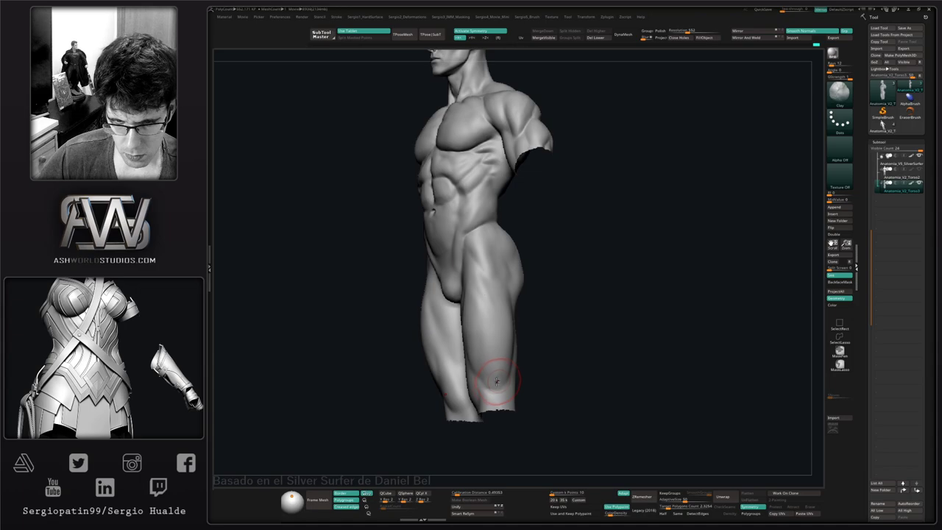
{"action": "mouse_move", "coordinate": [500, 368]}
{"action": "right_mouse_down"}
{"action": "mouse_move", "coordinate": [495, 361]}
{"action": "mouse_move", "coordinate": [519, 378]}
{"action": "mouse_move", "coordinate": [510, 342]}
{"action": "mouse_move", "coordinate": [523, 378]}
{"action": "mouse_move", "coordinate": [490, 311]}
{"action": "right_mouse_up"}
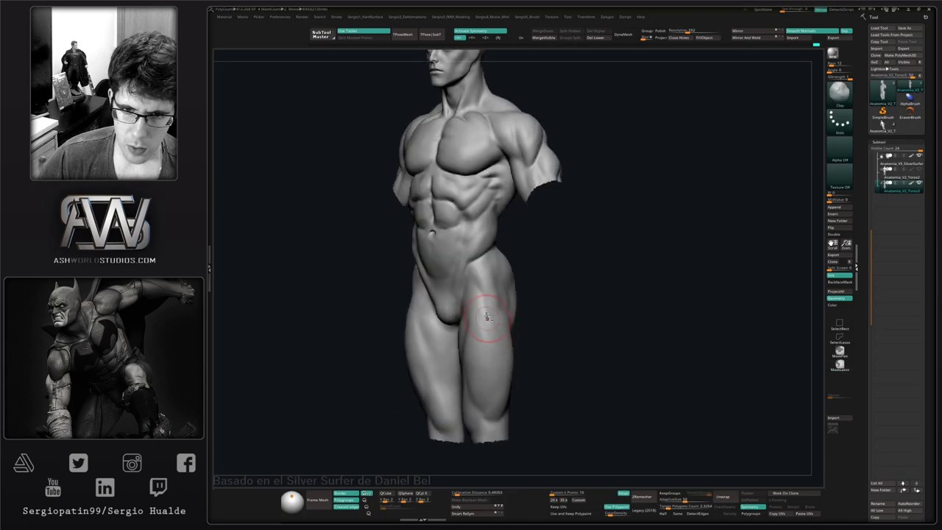
{"action": "right_click_drag", "start_coordinate": [499, 384], "coordinate": [443, 315]}
{"action": "right_click_drag", "start_coordinate": [442, 374], "coordinate": [426, 346]}
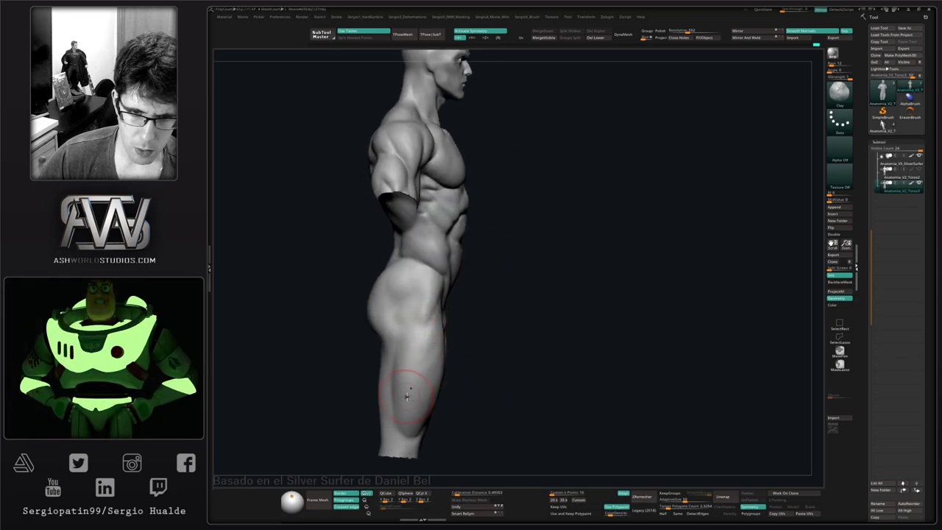
{"action": "mouse_move", "coordinate": [425, 438]}
{"action": "right_mouse_down"}
{"action": "mouse_move", "coordinate": [432, 351]}
{"action": "mouse_move", "coordinate": [415, 393]}
{"action": "right_mouse_up"}
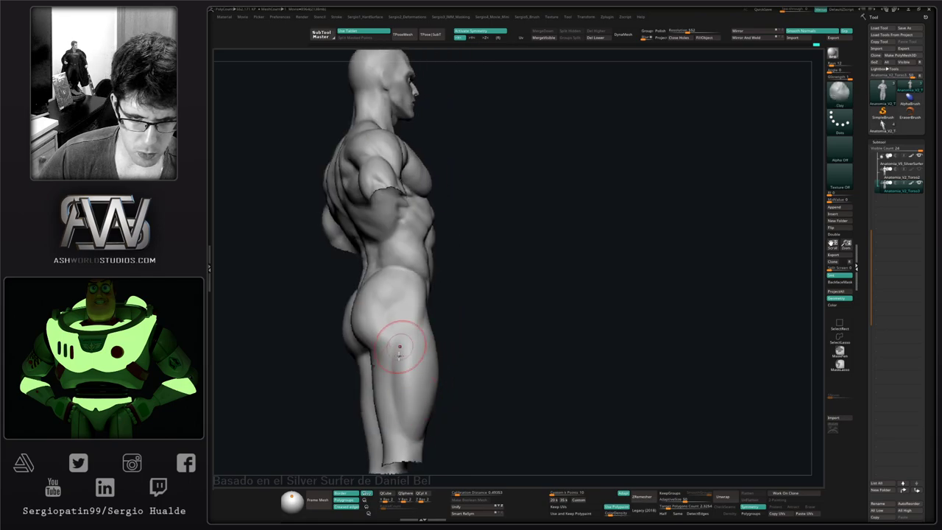
{"action": "right_click_drag", "start_coordinate": [432, 373], "coordinate": [423, 391]}
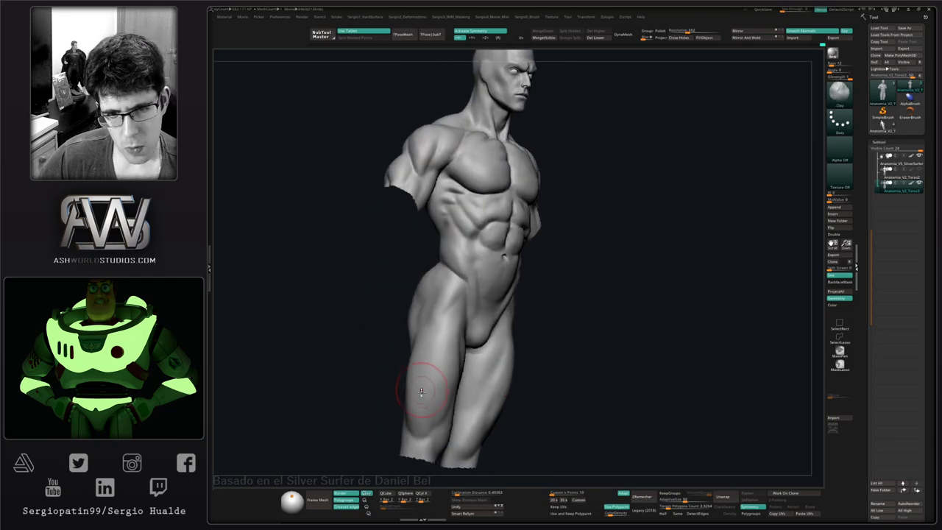
- Flatten the planes of the outer thigh with the TrimDynamic brush and smooth the surface
{"action": "right_click_drag", "start_coordinate": [421, 427], "coordinate": [432, 400]}
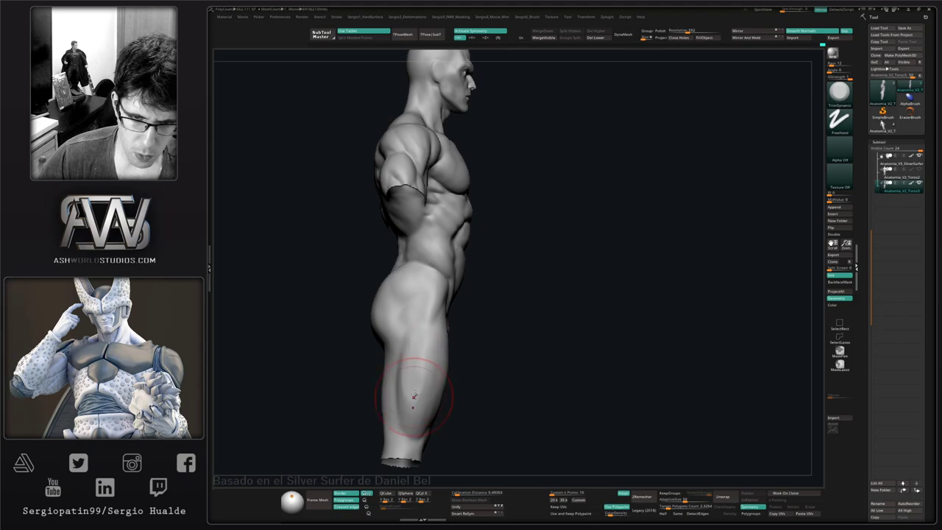
{"action": "key", "text": "shift"}
{"action": "mouse_move", "coordinate": [418, 401]}
{"action": "right_mouse_down"}
{"action": "mouse_move", "coordinate": [395, 394]}
{"action": "mouse_move", "coordinate": [430, 375]}
{"action": "right_mouse_up"}
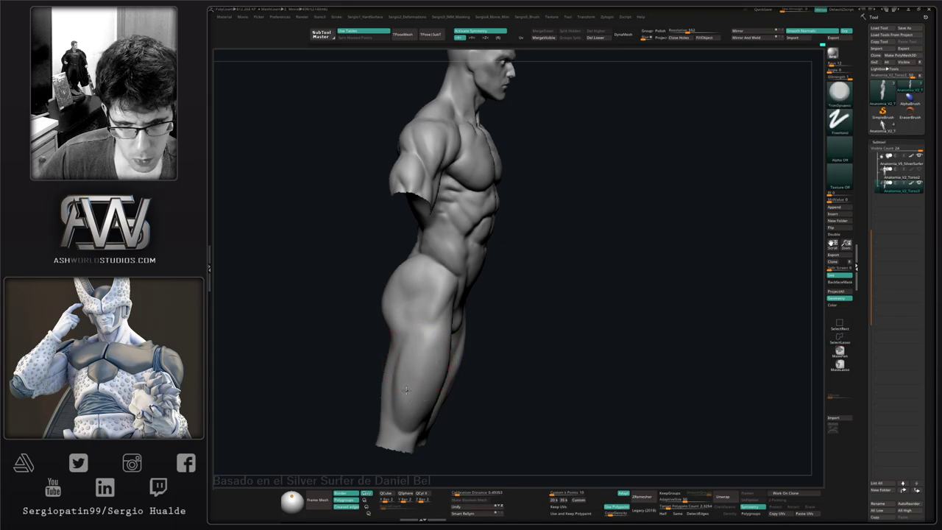
{"action": "key", "text": "shift"}
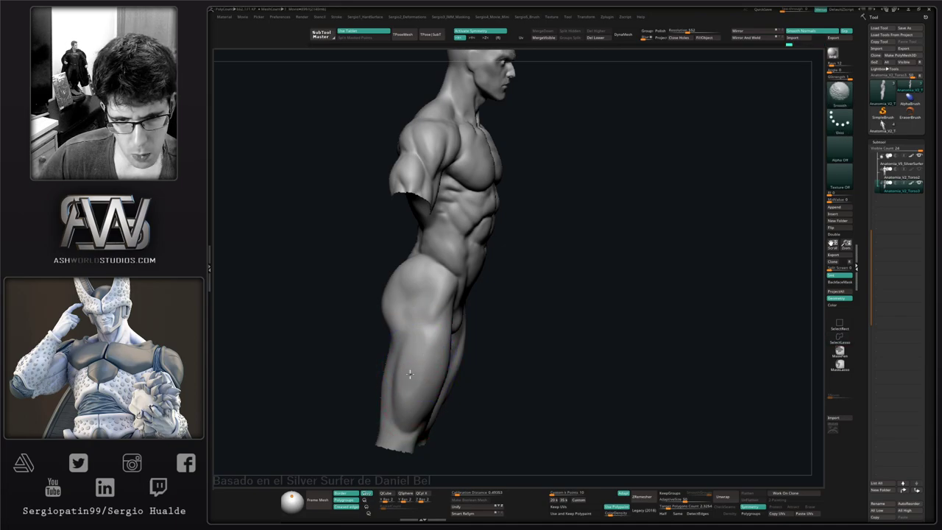
{"action": "right_click_drag", "start_coordinate": [410, 374], "coordinate": [381, 375]}
- Build up the front and inner thigh masses below the groin with the Clay brush
{"action": "mouse_move", "coordinate": [482, 384]}
{"action": "right_mouse_down"}
{"action": "mouse_move", "coordinate": [449, 372]}
{"action": "mouse_move", "coordinate": [457, 341]}
{"action": "mouse_move", "coordinate": [427, 324]}
{"action": "mouse_move", "coordinate": [505, 294]}
{"action": "right_mouse_up"}
{"action": "key", "text": "shift"}
{"action": "mouse_move", "coordinate": [482, 343]}
{"action": "right_mouse_down"}
{"action": "mouse_move", "coordinate": [494, 312]}
{"action": "mouse_move", "coordinate": [498, 337]}
{"action": "mouse_move", "coordinate": [496, 327]}
{"action": "mouse_move", "coordinate": [479, 331]}
{"action": "mouse_move", "coordinate": [473, 374]}
{"action": "mouse_move", "coordinate": [491, 356]}
{"action": "mouse_move", "coordinate": [464, 374]}
{"action": "mouse_move", "coordinate": [462, 345]}
{"action": "right_mouse_up"}
{"action": "key", "text": "b"}
{"action": "key", "text": "c"}
{"action": "key", "text": "l"}
{"action": "mouse_move", "coordinate": [462, 344]}
{"action": "right_mouse_down"}
{"action": "mouse_move", "coordinate": [493, 354]}
{"action": "mouse_move", "coordinate": [474, 363]}
{"action": "mouse_move", "coordinate": [476, 326]}
{"action": "mouse_move", "coordinate": [461, 393]}
{"action": "mouse_move", "coordinate": [463, 366]}
{"action": "mouse_move", "coordinate": [454, 378]}
{"action": "right_mouse_up"}
{"action": "right_click_drag", "start_coordinate": [485, 310], "coordinate": [455, 398]}
- Define the diagonal muscle running from the hip to the inner knee with the DamStandard and ClayBuildup brushes
{"action": "right_click_drag", "start_coordinate": [501, 298], "coordinate": [509, 259]}
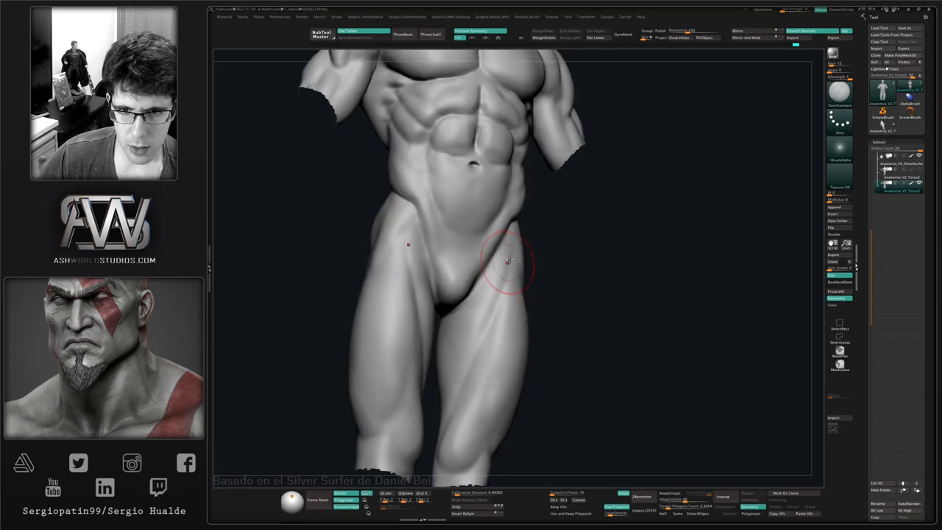
{"action": "mouse_move", "coordinate": [474, 359]}
{"action": "right_mouse_down"}
{"action": "mouse_move", "coordinate": [489, 313]}
{"action": "mouse_move", "coordinate": [508, 326]}
{"action": "mouse_move", "coordinate": [509, 296]}
{"action": "mouse_move", "coordinate": [496, 327]}
{"action": "right_mouse_up"}
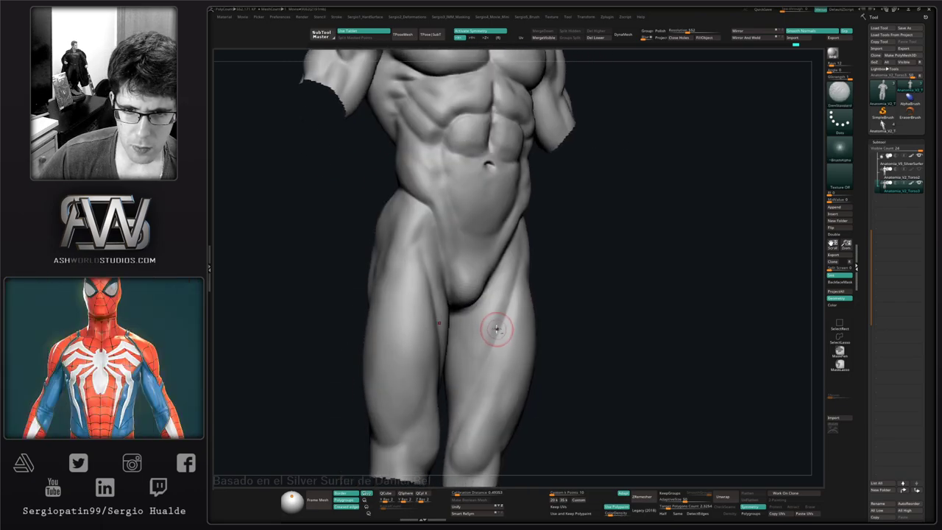
{"action": "key", "text": "b"}
{"action": "key", "text": "c"}
{"action": "key", "text": "b"}
{"action": "key", "text": "space"}
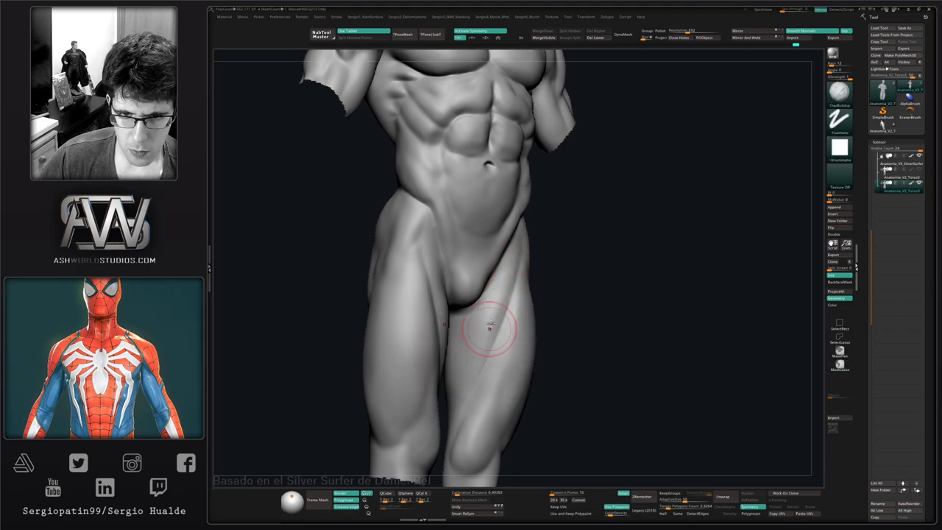
{"action": "right_click_drag", "start_coordinate": [466, 390], "coordinate": [494, 322]}
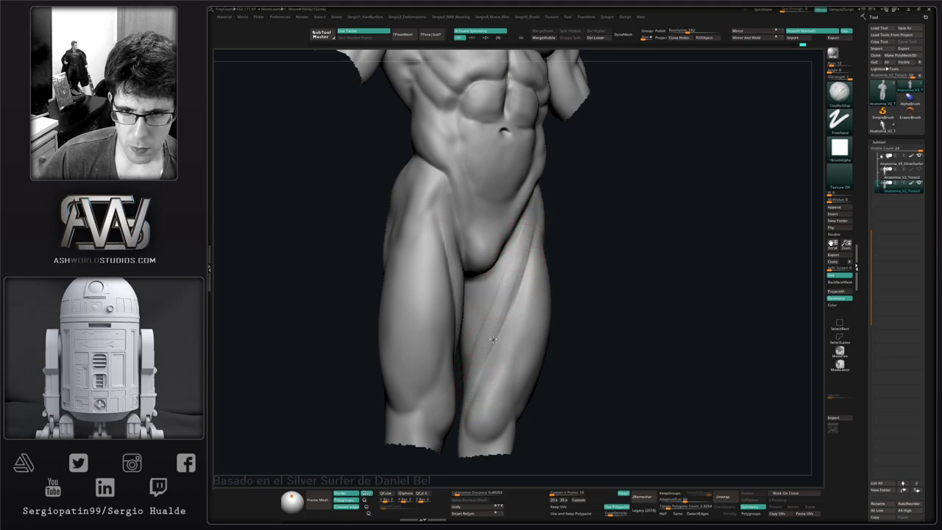
{"action": "mouse_move", "coordinate": [486, 383]}
{"action": "right_mouse_down"}
{"action": "mouse_move", "coordinate": [481, 341]}
{"action": "mouse_move", "coordinate": [488, 361]}
{"action": "mouse_move", "coordinate": [511, 289]}
{"action": "mouse_move", "coordinate": [543, 318]}
{"action": "mouse_move", "coordinate": [474, 338]}
{"action": "right_mouse_up"}
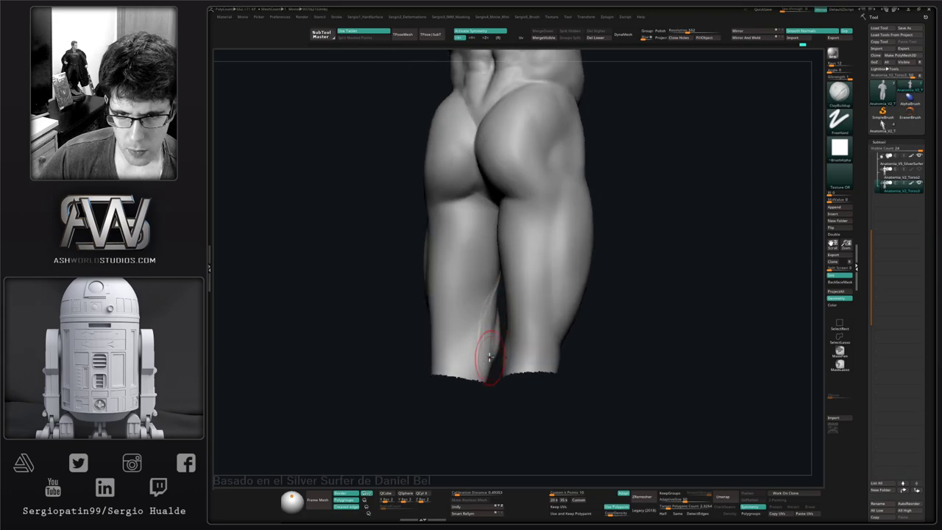
- Smooth the inner and back thigh surfaces to blend the ClayBuildup strokes into the surrounding muscles
{"action": "key", "text": "shift"}
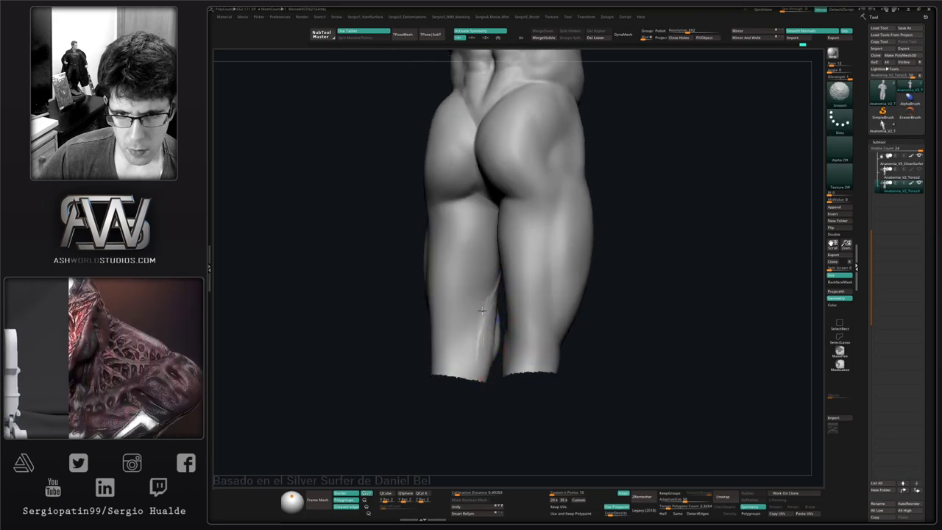
{"action": "right_click_drag", "start_coordinate": [474, 321], "coordinate": [562, 254]}
{"action": "right_click_drag", "start_coordinate": [530, 319], "coordinate": [553, 277]}
{"action": "mouse_move", "coordinate": [554, 277]}
{"action": "left_mouse_down", "text": "shift"}
{"action": "mouse_move", "coordinate": [604, 209]}
{"action": "mouse_move", "coordinate": [592, 229]}
{"action": "left_mouse_up", "text": "shift"}
{"action": "right_click_drag", "start_coordinate": [576, 267], "coordinate": [538, 304]}
{"action": "left_click_drag", "start_coordinate": [589, 249], "coordinate": [530, 340], "text": "shift"}
{"action": "mouse_move", "coordinate": [530, 340]}
{"action": "right_mouse_down"}
{"action": "mouse_move", "coordinate": [559, 280]}
{"action": "mouse_move", "coordinate": [583, 259]}
{"action": "right_mouse_up"}
{"action": "left_click_drag", "start_coordinate": [586, 264], "coordinate": [566, 273], "text": "shift"}
{"action": "mouse_move", "coordinate": [565, 273]}
{"action": "right_mouse_down", "text": "shift"}
{"action": "mouse_move", "coordinate": [507, 375]}
{"action": "mouse_move", "coordinate": [530, 346]}
{"action": "mouse_move", "coordinate": [522, 319]}
{"action": "mouse_move", "coordinate": [506, 356]}
{"action": "mouse_move", "coordinate": [514, 321]}
{"action": "right_mouse_up", "text": "shift"}
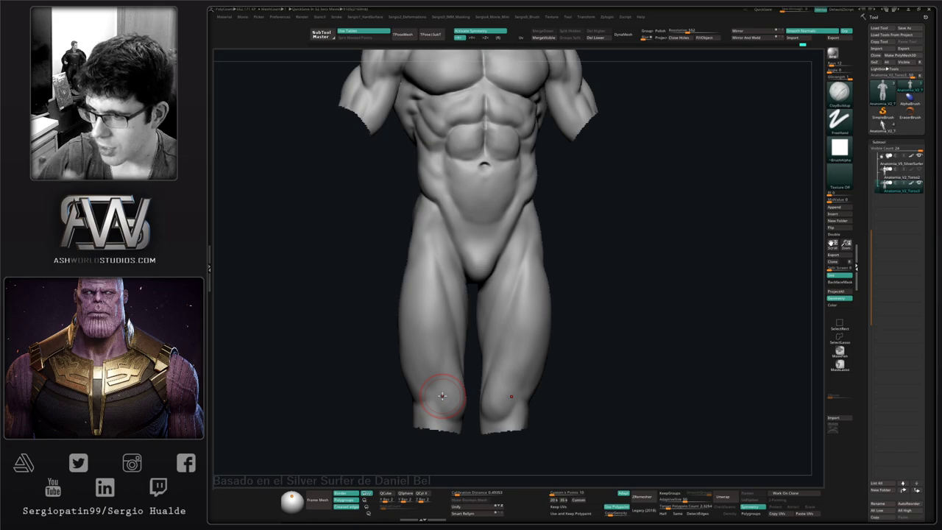
- Carve the separation of the inner teardrop muscle above the knee with the DamStandard brush
{"action": "left_click_drag", "start_coordinate": [616, 309], "coordinate": [596, 278]}
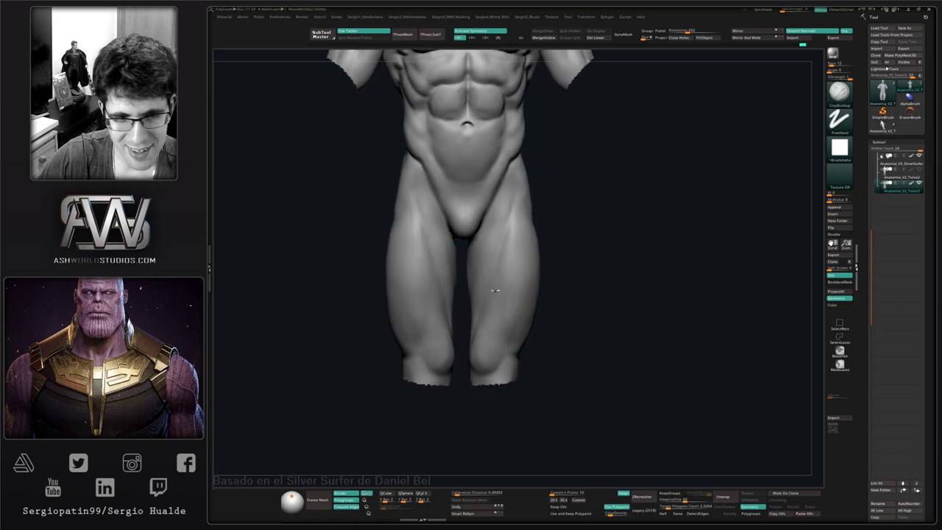
{"action": "key", "text": "b"}
{"action": "key", "text": "d"}
{"action": "key", "text": "s"}
{"action": "mouse_move", "coordinate": [487, 320]}
{"action": "right_mouse_down", "text": "alt"}
{"action": "mouse_move", "coordinate": [468, 340]}
{"action": "mouse_move", "coordinate": [473, 326]}
{"action": "right_mouse_up", "text": "alt"}
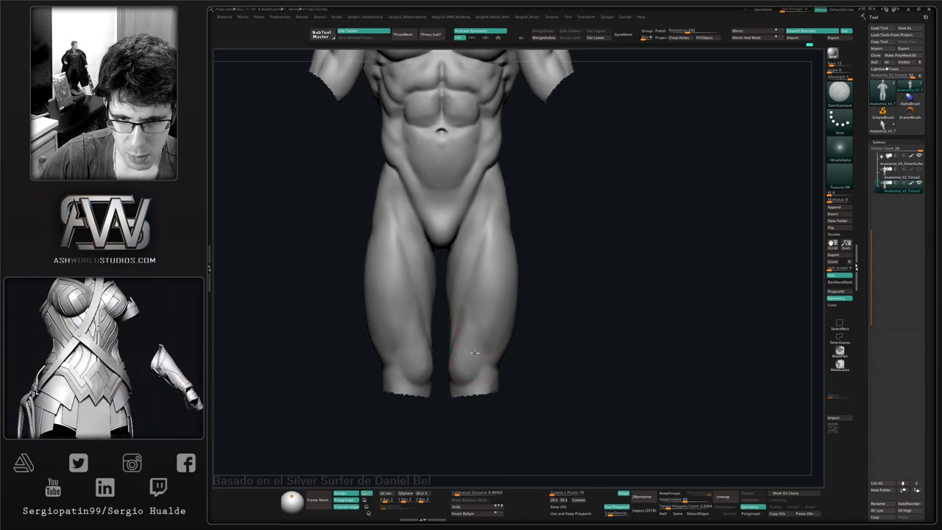
{"action": "right_click_drag", "start_coordinate": [481, 382], "coordinate": [490, 347]}
{"action": "right_click_drag", "start_coordinate": [491, 389], "coordinate": [479, 332]}
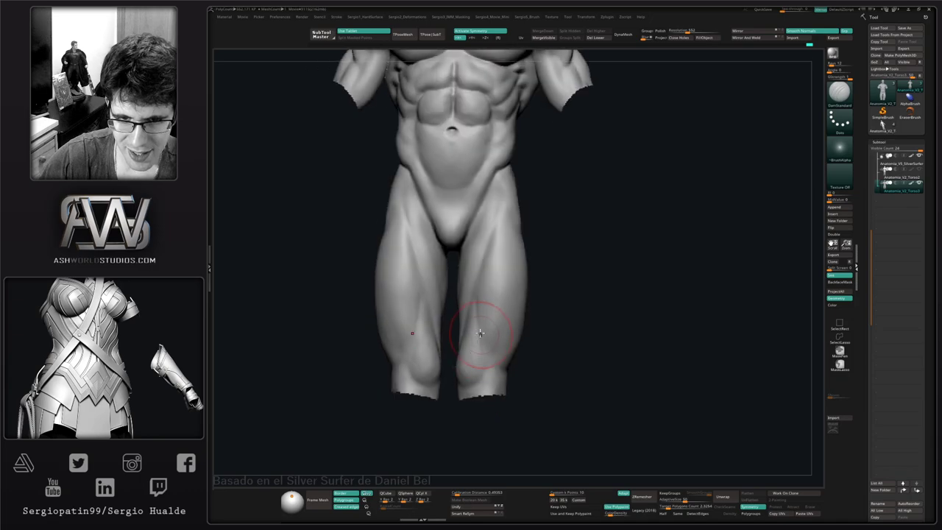
{"action": "mouse_move", "coordinate": [484, 377]}
{"action": "right_mouse_down"}
{"action": "mouse_move", "coordinate": [508, 404]}
{"action": "mouse_move", "coordinate": [486, 315]}
{"action": "mouse_move", "coordinate": [486, 327]}
{"action": "right_mouse_up"}
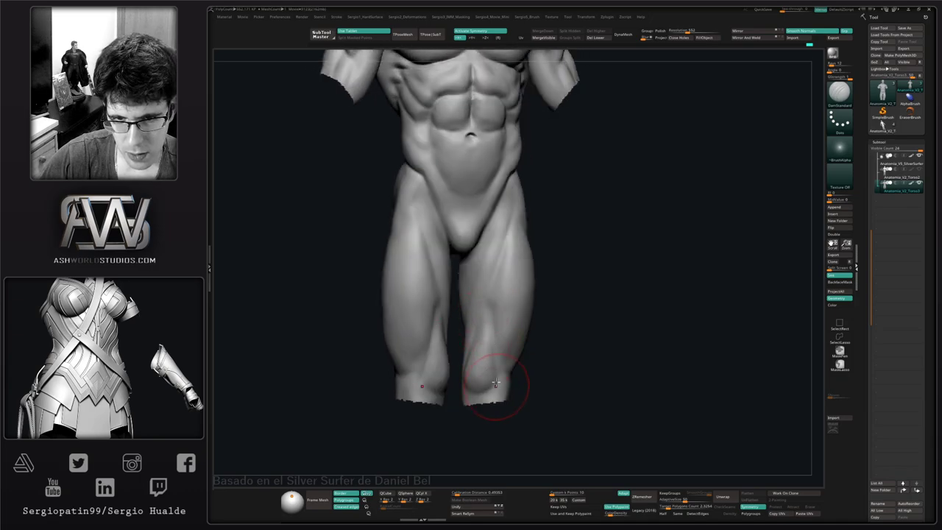
- Refine the inner knee contour with the Move brush and carve the quadriceps separation with DamStandard
{"action": "right_click_drag", "start_coordinate": [495, 382], "coordinate": [479, 348], "text": "shift"}
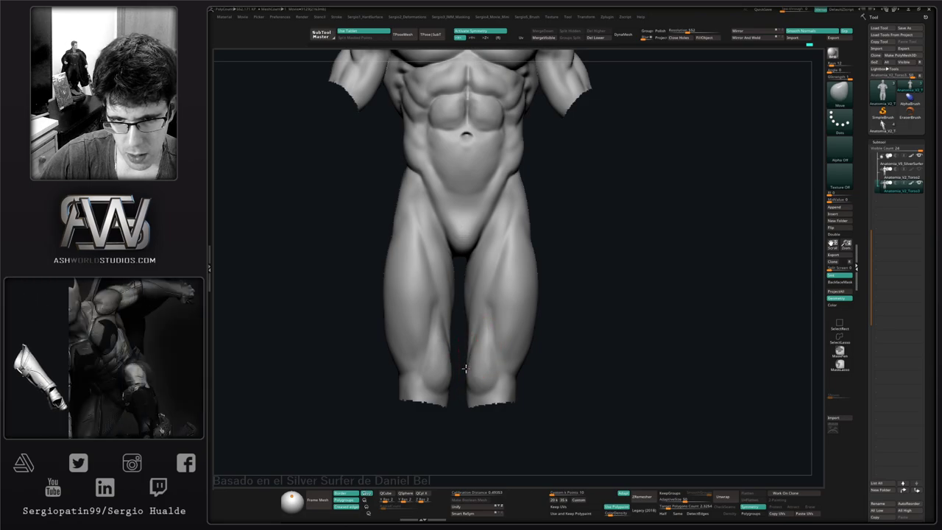
{"action": "right_click_drag", "start_coordinate": [480, 366], "coordinate": [501, 322]}
{"action": "key", "text": "b"}
{"action": "key", "text": "d"}
{"action": "key", "text": "s"}
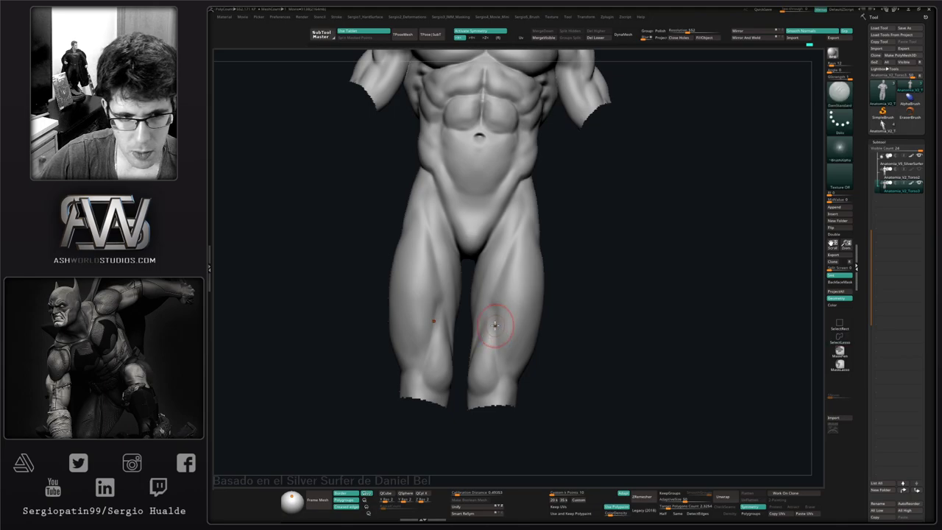
{"action": "mouse_move", "coordinate": [492, 346]}
{"action": "right_mouse_down"}
{"action": "mouse_move", "coordinate": [494, 290]}
{"action": "mouse_move", "coordinate": [484, 343]}
{"action": "mouse_move", "coordinate": [505, 273]}
{"action": "right_mouse_up"}
- Carve the muscle grooves on the upper front thigh with DamStandard and soften them with the Smooth brush
{"action": "mouse_move", "coordinate": [504, 272]}
{"action": "right_mouse_down", "text": "alt"}
{"action": "mouse_move", "coordinate": [478, 325]}
{"action": "mouse_move", "coordinate": [486, 318]}
{"action": "mouse_move", "coordinate": [446, 320]}
{"action": "right_mouse_up", "text": "alt"}
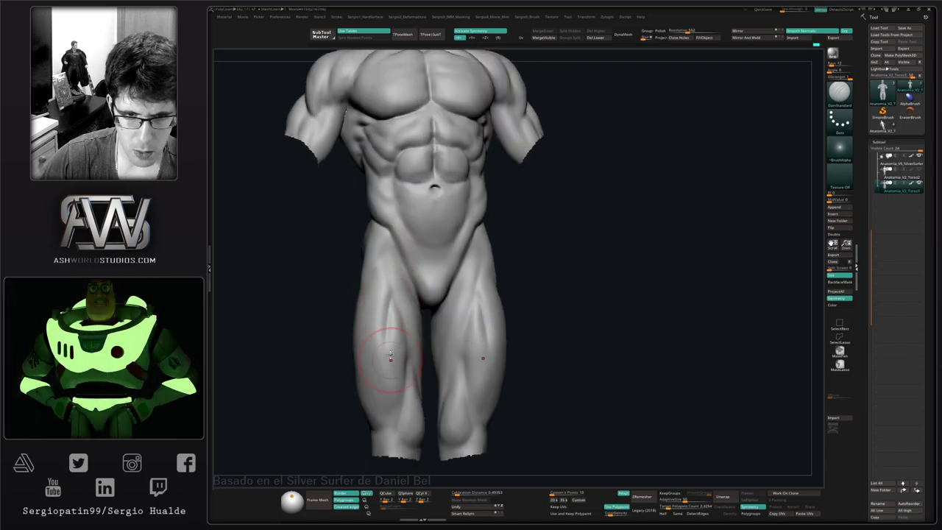
{"action": "mouse_move", "coordinate": [388, 319]}
{"action": "right_mouse_down"}
{"action": "mouse_move", "coordinate": [409, 402]}
{"action": "mouse_move", "coordinate": [413, 356]}
{"action": "right_mouse_up"}
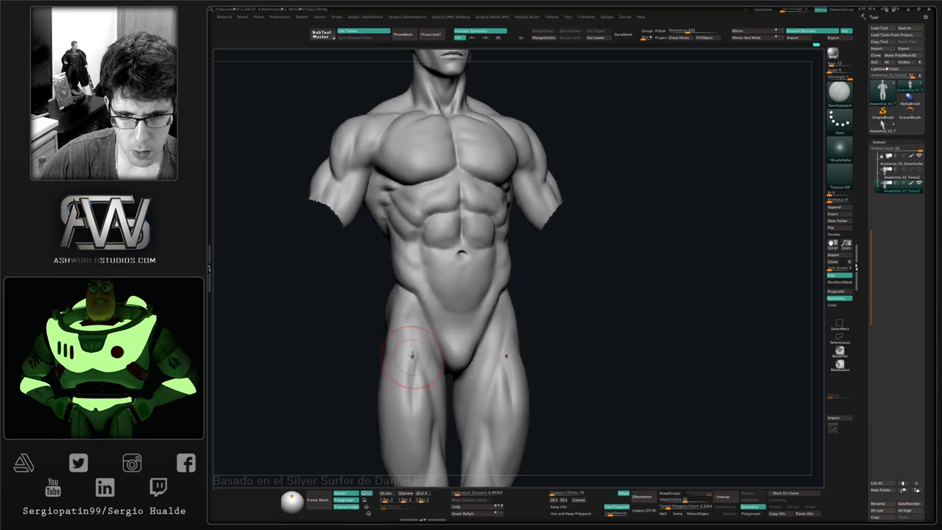
{"action": "key", "text": "shift"}
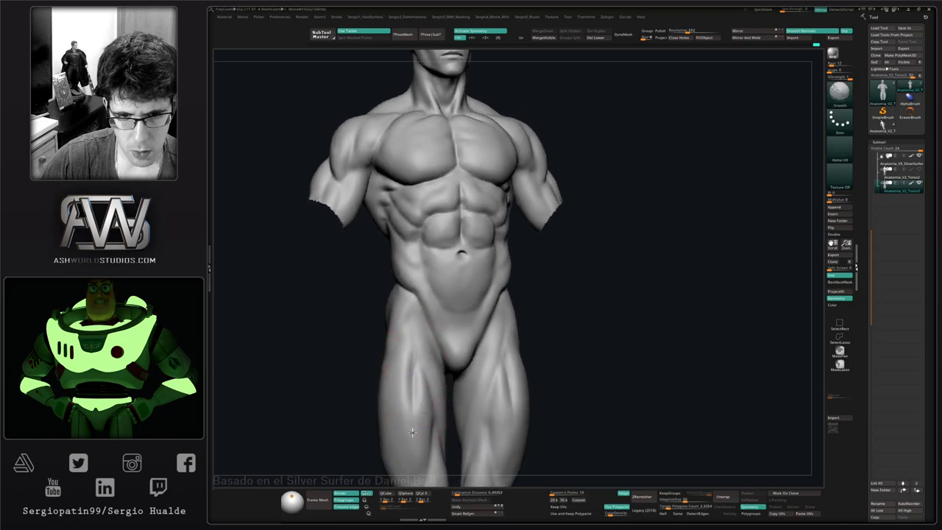
{"action": "mouse_move", "coordinate": [414, 421]}
{"action": "right_mouse_down"}
{"action": "mouse_move", "coordinate": [432, 340]}
{"action": "mouse_move", "coordinate": [422, 352]}
{"action": "right_mouse_up"}
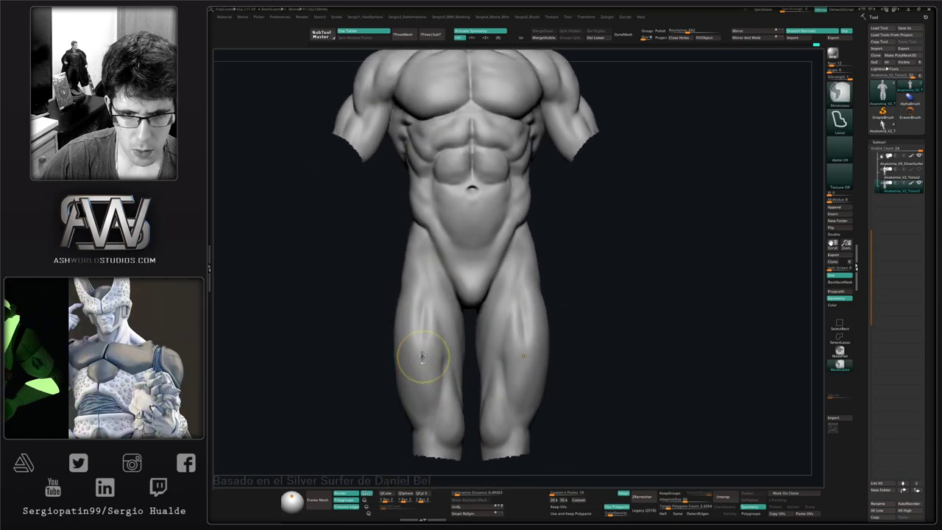
{"action": "mouse_move", "coordinate": [422, 350]}
{"action": "left_mouse_down", "text": "shift"}
{"action": "mouse_move", "coordinate": [419, 314]}
{"action": "mouse_move", "coordinate": [412, 347]}
{"action": "left_mouse_up", "text": "shift"}
{"action": "mouse_move", "coordinate": [412, 346]}
{"action": "right_mouse_down"}
{"action": "mouse_move", "coordinate": [422, 322]}
{"action": "mouse_move", "coordinate": [419, 265]}
{"action": "right_mouse_up"}
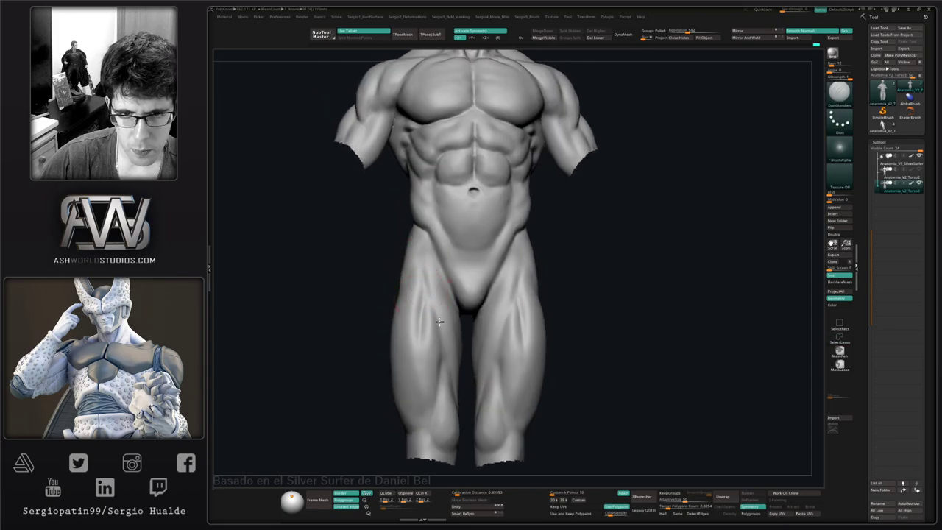
- Soften the muscle grooves on the upper and outer front thigh with the Smooth and Clay brushes
{"action": "mouse_move", "coordinate": [439, 390]}
{"action": "right_mouse_down"}
{"action": "mouse_move", "coordinate": [442, 359]}
{"action": "mouse_move", "coordinate": [446, 427]}
{"action": "mouse_move", "coordinate": [500, 377]}
{"action": "mouse_move", "coordinate": [473, 389]}
{"action": "mouse_move", "coordinate": [467, 311]}
{"action": "mouse_move", "coordinate": [458, 350]}
{"action": "mouse_move", "coordinate": [440, 292]}
{"action": "mouse_move", "coordinate": [467, 314]}
{"action": "mouse_move", "coordinate": [457, 359]}
{"action": "mouse_move", "coordinate": [471, 368]}
{"action": "mouse_move", "coordinate": [455, 361]}
{"action": "mouse_move", "coordinate": [464, 369]}
{"action": "mouse_move", "coordinate": [474, 310]}
{"action": "mouse_move", "coordinate": [487, 298]}
{"action": "right_mouse_up"}
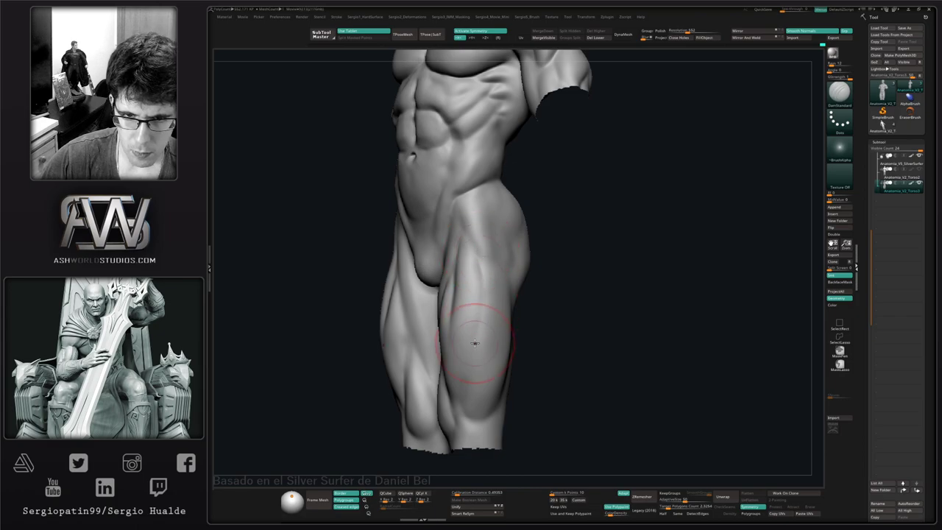
{"action": "right_click_drag", "start_coordinate": [475, 343], "coordinate": [484, 312]}
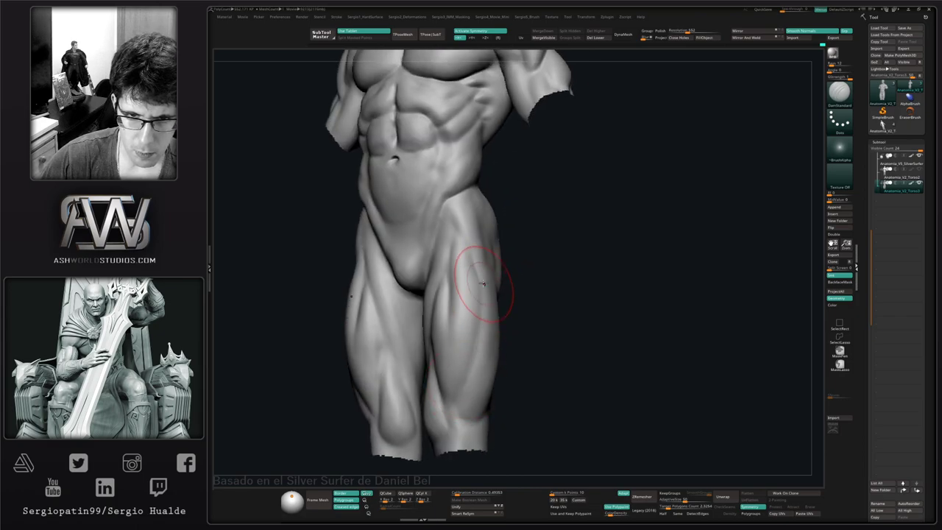
{"action": "mouse_move", "coordinate": [474, 257]}
{"action": "right_mouse_down"}
{"action": "mouse_move", "coordinate": [482, 336]}
{"action": "mouse_move", "coordinate": [473, 242]}
{"action": "right_mouse_up"}
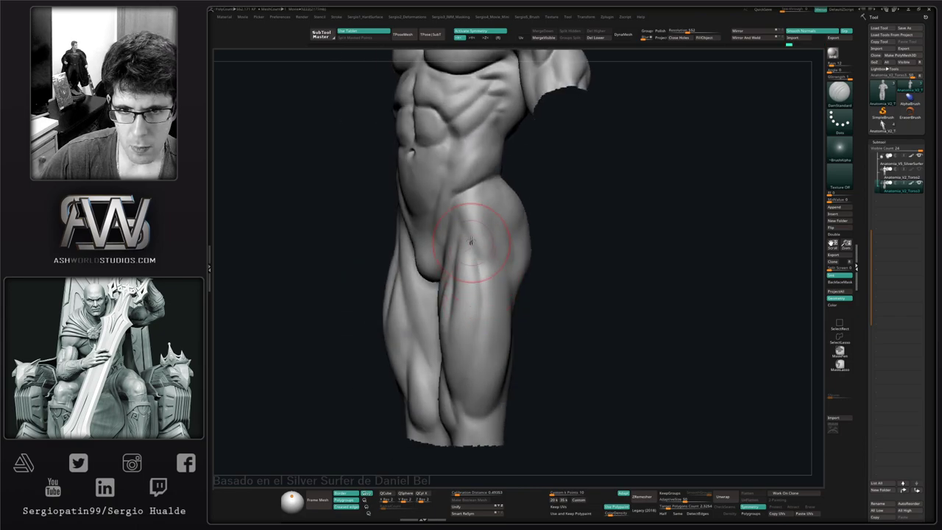
{"action": "mouse_move", "coordinate": [486, 291]}
{"action": "right_mouse_down"}
{"action": "mouse_move", "coordinate": [506, 299]}
{"action": "mouse_move", "coordinate": [488, 329]}
{"action": "mouse_move", "coordinate": [500, 357]}
{"action": "mouse_move", "coordinate": [462, 374]}
{"action": "right_mouse_up"}
{"action": "key", "text": "shift"}
{"action": "key", "text": "shift"}
{"action": "key", "text": "b"}
{"action": "key", "text": "c"}
{"action": "key", "text": "l"}
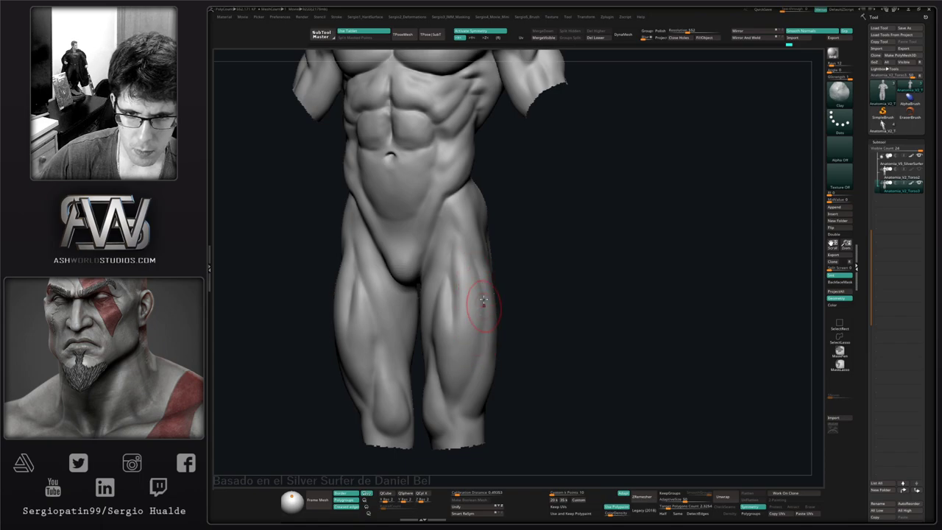
- Adjust the outer contour of the thigh in front view with the Move brush
{"action": "mouse_move", "coordinate": [483, 299]}
{"action": "right_mouse_down"}
{"action": "mouse_move", "coordinate": [486, 368]}
{"action": "mouse_move", "coordinate": [522, 362]}
{"action": "mouse_move", "coordinate": [515, 314]}
{"action": "right_mouse_up"}
{"action": "key", "text": "b"}
{"action": "key", "text": "m"}
{"action": "key", "text": "v"}
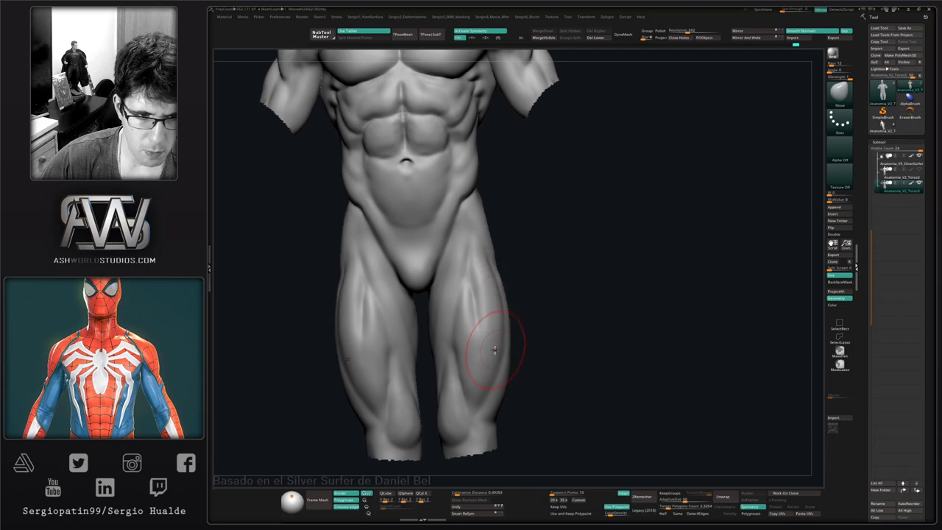
{"action": "mouse_move", "coordinate": [481, 373]}
{"action": "right_mouse_down", "text": "ctrl"}
{"action": "mouse_move", "coordinate": [489, 324]}
{"action": "mouse_move", "coordinate": [475, 331]}
{"action": "right_mouse_up", "text": "ctrl"}
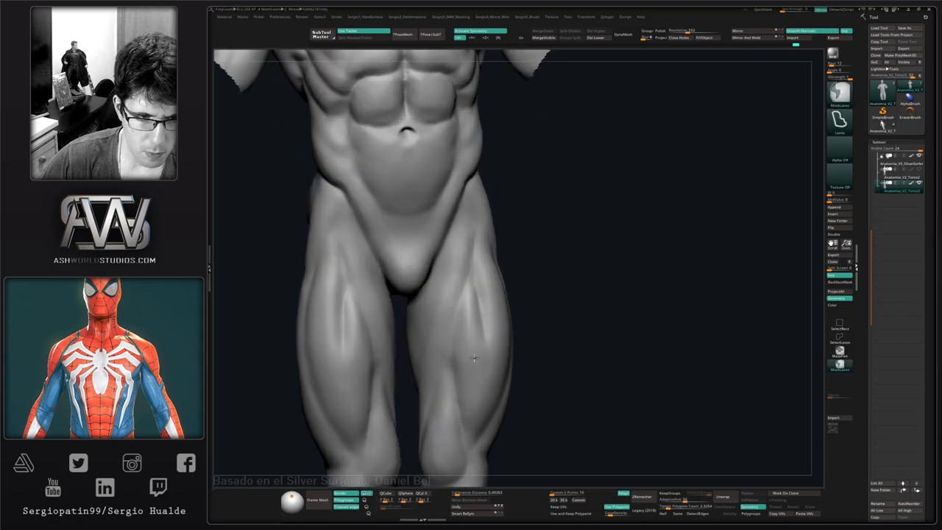
- Build up the central front thigh muscle with a small Clay brush and smooth it into the surrounding surface
{"action": "key", "text": "s"}
{"action": "key", "text": "b"}
{"action": "key", "text": "c"}
{"action": "key", "text": "l"}
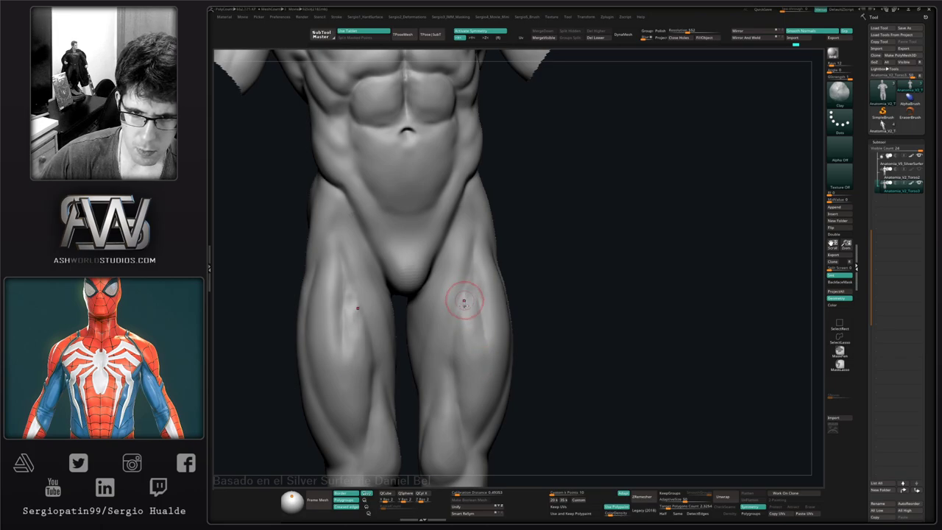
{"action": "key", "text": "shift"}
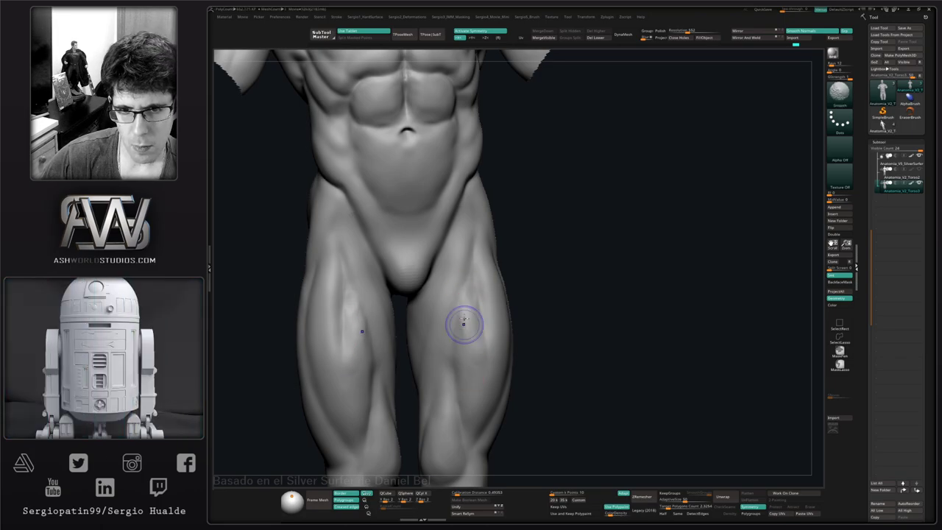
{"action": "left_click_drag", "start_coordinate": [457, 344], "coordinate": [464, 324], "text": "shift"}
{"action": "right_click_drag", "start_coordinate": [496, 311], "coordinate": [473, 313]}
{"action": "left_click_drag", "start_coordinate": [472, 331], "coordinate": [476, 374], "text": "shift"}
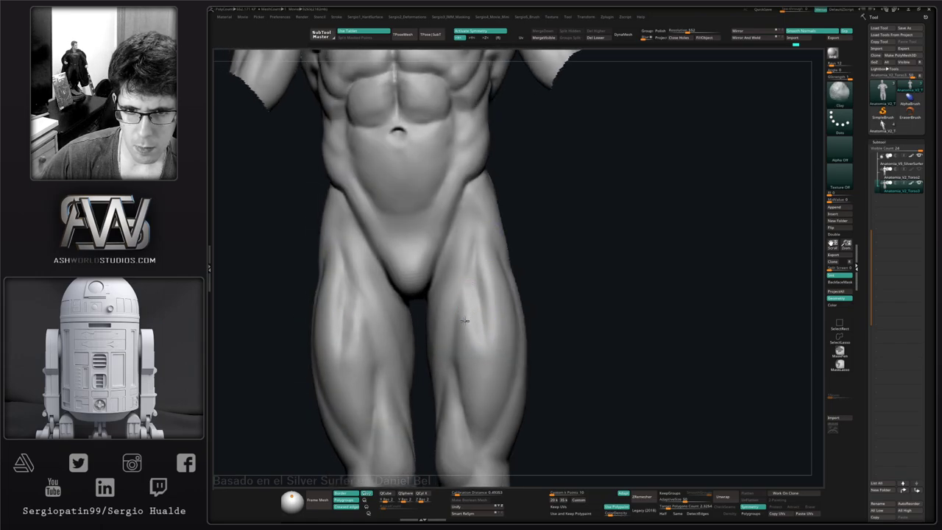
- Smooth the middle of the front thigh further and refine the quadriceps groove with a DamStandard stroke
{"action": "key", "text": "shift"}
{"action": "right_click_drag", "start_coordinate": [475, 367], "coordinate": [486, 317], "text": "shift"}
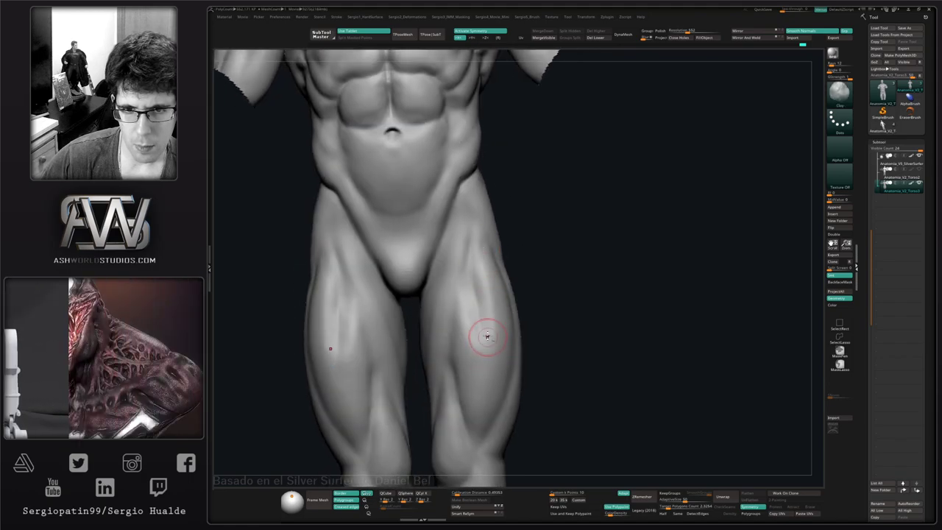
{"action": "key", "text": "shift"}
{"action": "left_click_drag", "start_coordinate": [494, 324], "coordinate": [463, 349], "text": "shift"}
{"action": "right_click_drag", "start_coordinate": [463, 349], "coordinate": [467, 336]}
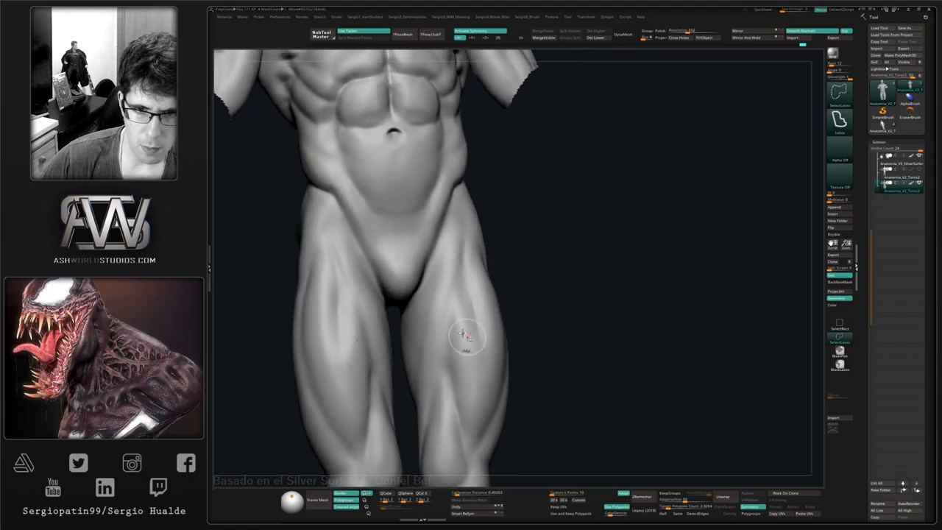
{"action": "key", "text": "ctrl+1"}
{"action": "mouse_move", "coordinate": [453, 324]}
{"action": "left_mouse_down"}
{"action": "mouse_move", "coordinate": [458, 367]}
{"action": "mouse_move", "coordinate": [454, 315]}
{"action": "mouse_move", "coordinate": [474, 314]}
{"action": "left_mouse_up"}
{"action": "right_click_drag", "start_coordinate": [474, 314], "coordinate": [462, 366]}
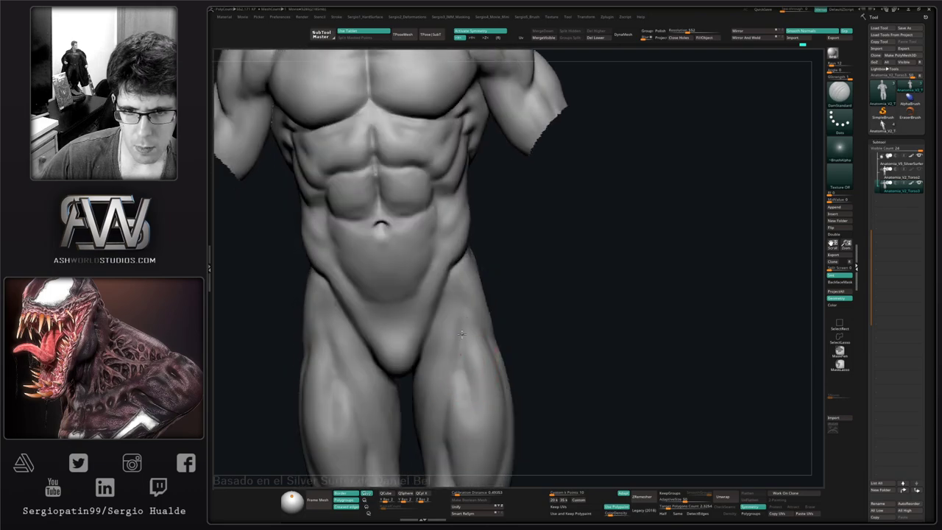
{"action": "right_click_drag", "start_coordinate": [462, 334], "coordinate": [482, 335]}
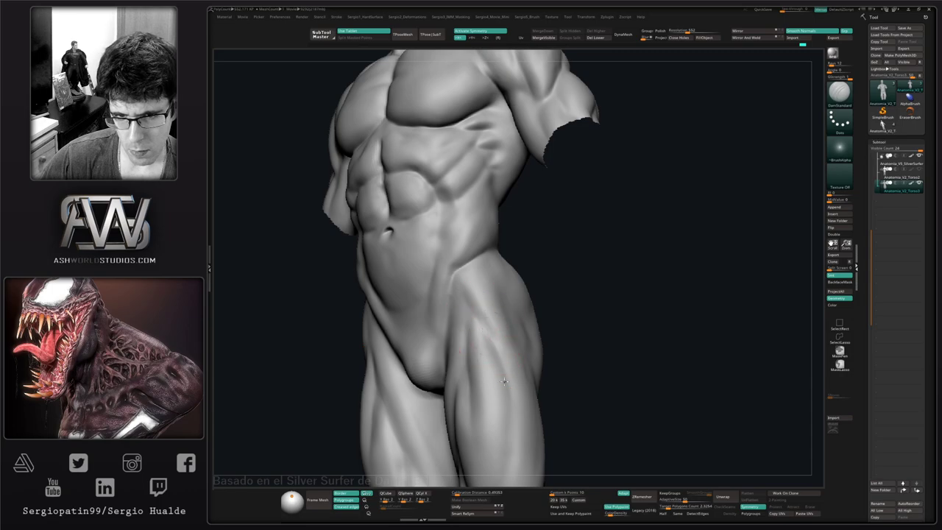
{"action": "mouse_move", "coordinate": [498, 400]}
{"action": "right_mouse_down"}
{"action": "mouse_move", "coordinate": [498, 336]}
{"action": "mouse_move", "coordinate": [494, 452]}
{"action": "right_mouse_up"}
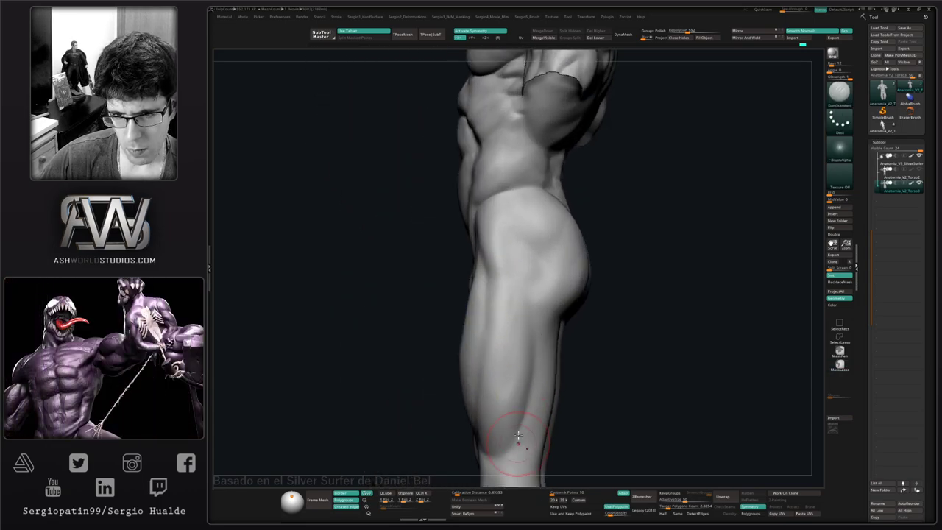
- Examine the hip and outer thigh profile from the side, both up close and against the whole figure
{"action": "key", "text": "ctrl"}
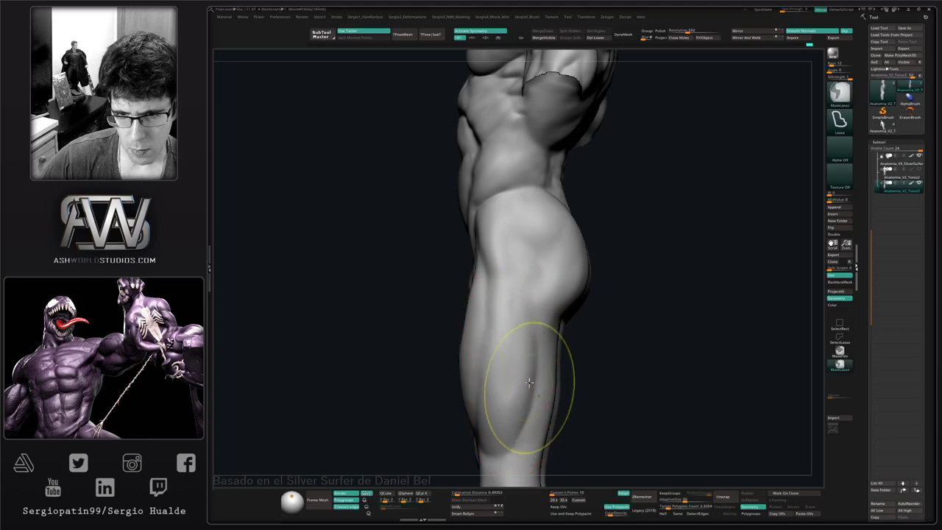
{"action": "right_click_drag", "start_coordinate": [529, 382], "coordinate": [491, 347], "text": "ctrl"}
{"action": "mouse_move", "coordinate": [486, 356]}
{"action": "right_mouse_down"}
{"action": "mouse_move", "coordinate": [528, 390]}
{"action": "mouse_move", "coordinate": [508, 356]}
{"action": "mouse_move", "coordinate": [517, 331]}
{"action": "right_mouse_up"}
{"action": "key", "text": "b"}
{"action": "key", "text": "c"}
{"action": "key", "text": "l"}
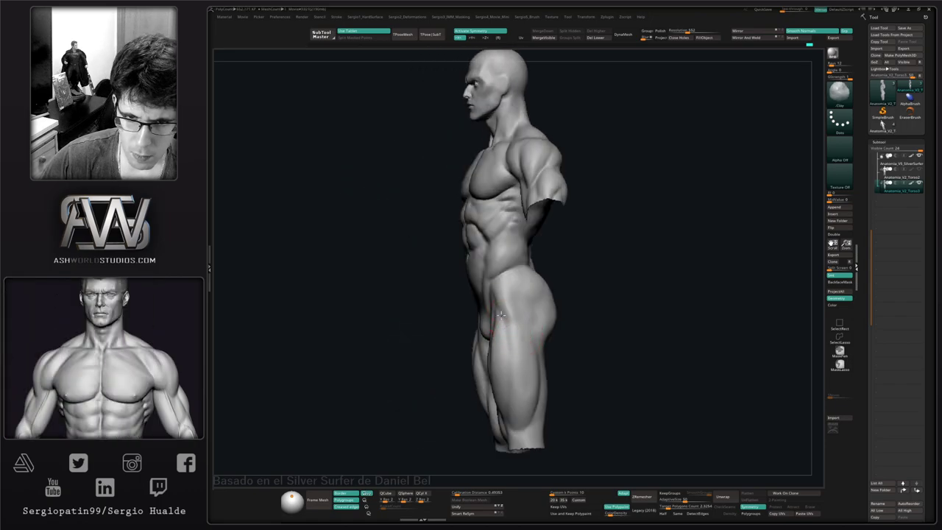
{"action": "right_click_drag", "start_coordinate": [510, 314], "coordinate": [508, 291]}
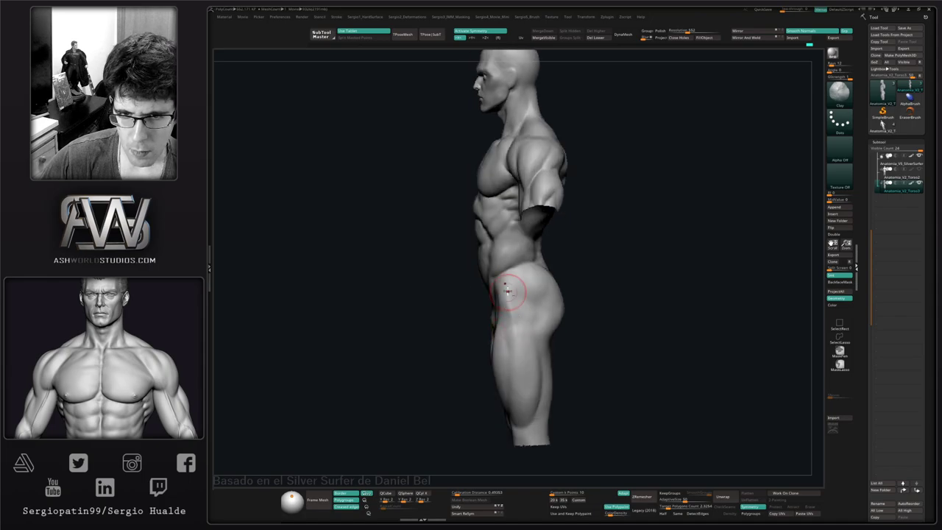
{"action": "right_click_drag", "start_coordinate": [517, 335], "coordinate": [561, 347]}
{"action": "right_click_drag", "start_coordinate": [535, 313], "coordinate": [546, 328], "text": "ctrl"}
{"action": "right_click_drag", "start_coordinate": [546, 329], "coordinate": [525, 322]}
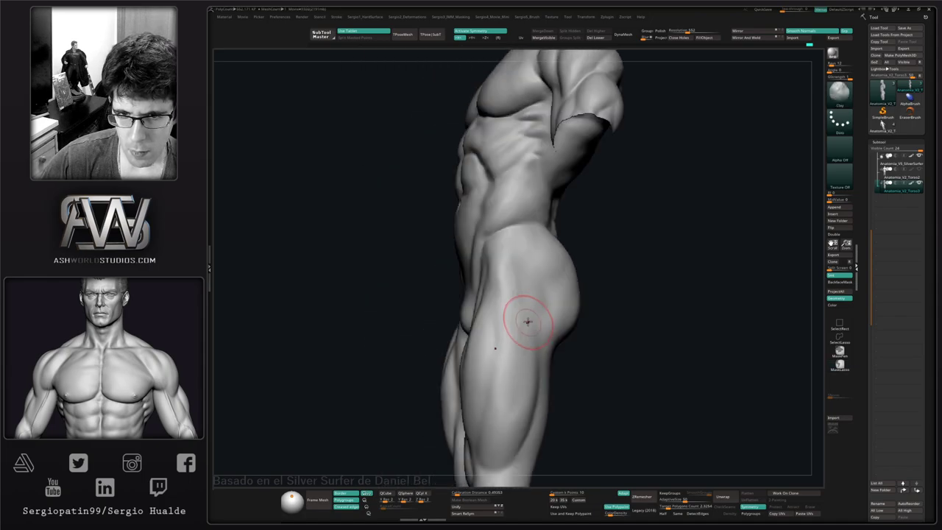
- Carve the groove below the hip on the upper outer thigh with DamStandard and soften it with Smooth
{"action": "key", "text": "b"}
{"action": "key", "text": "d"}
{"action": "key", "text": "s"}
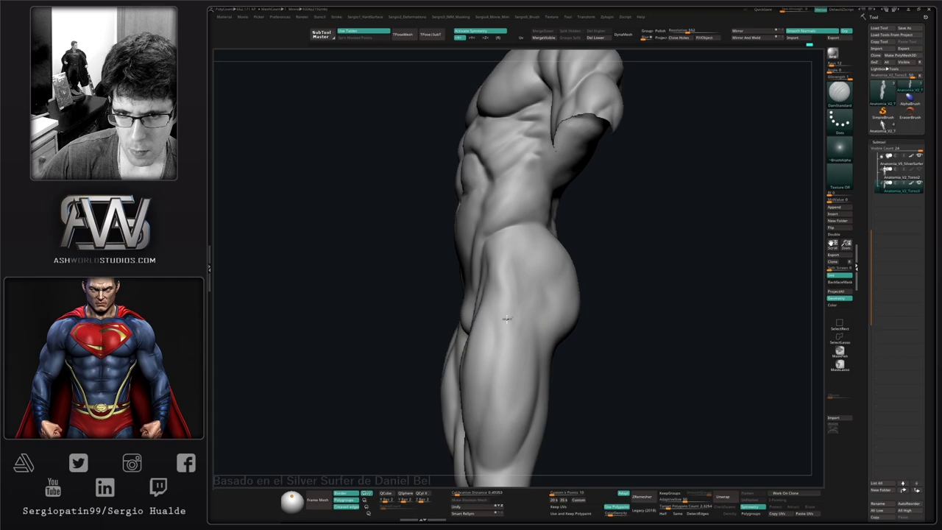
{"action": "mouse_move", "coordinate": [496, 297]}
{"action": "right_mouse_down"}
{"action": "mouse_move", "coordinate": [513, 320]}
{"action": "mouse_move", "coordinate": [498, 341]}
{"action": "right_mouse_up"}
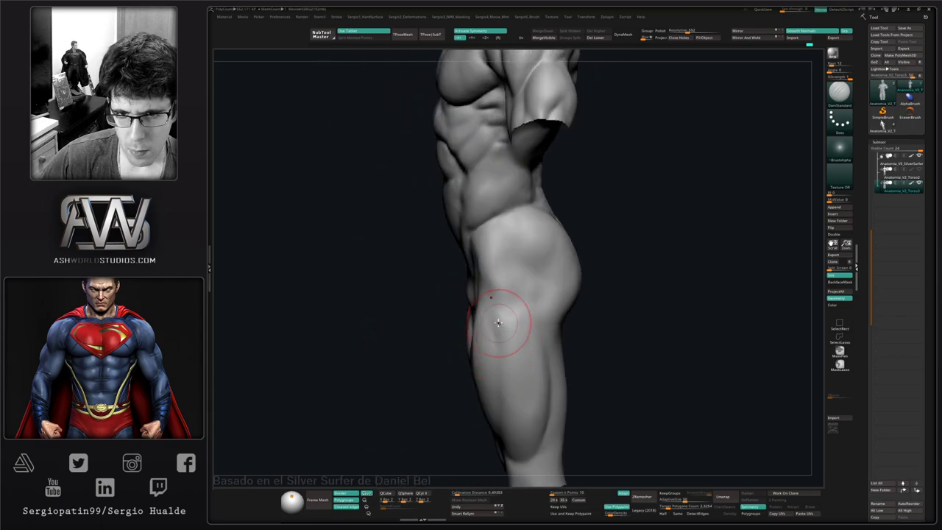
{"action": "left_click_drag", "start_coordinate": [498, 326], "coordinate": [504, 322]}
{"action": "key", "text": "shift"}
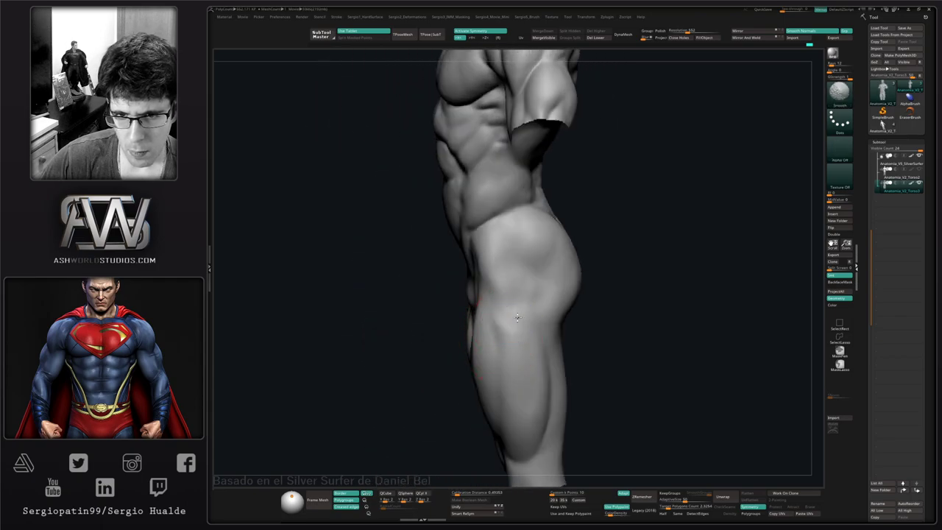
{"action": "mouse_move", "coordinate": [525, 282]}
{"action": "right_mouse_down"}
{"action": "mouse_move", "coordinate": [500, 261]}
{"action": "mouse_move", "coordinate": [497, 243]}
{"action": "right_mouse_up"}
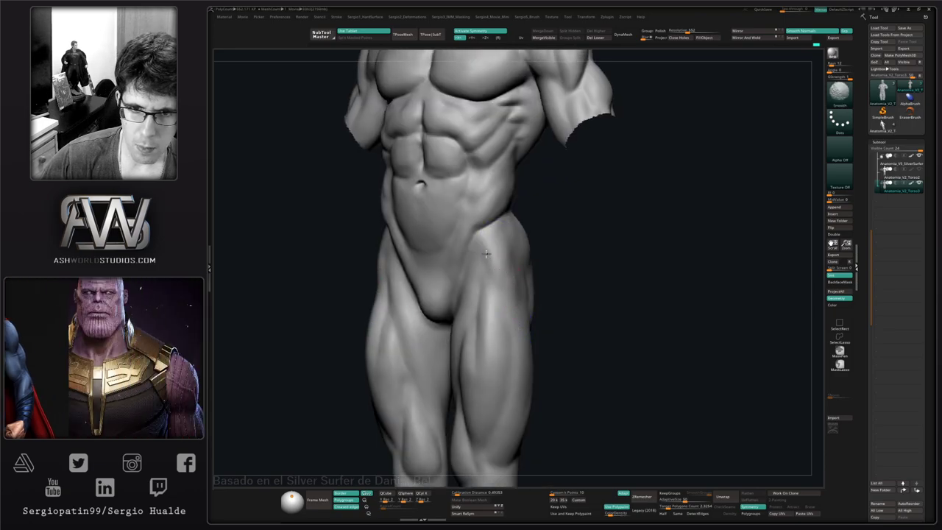
{"action": "right_click_drag", "start_coordinate": [510, 274], "coordinate": [547, 286]}
{"action": "right_click_drag", "start_coordinate": [454, 335], "coordinate": [461, 324], "text": "ctrl"}
{"action": "right_click_drag", "start_coordinate": [461, 324], "coordinate": [446, 328]}
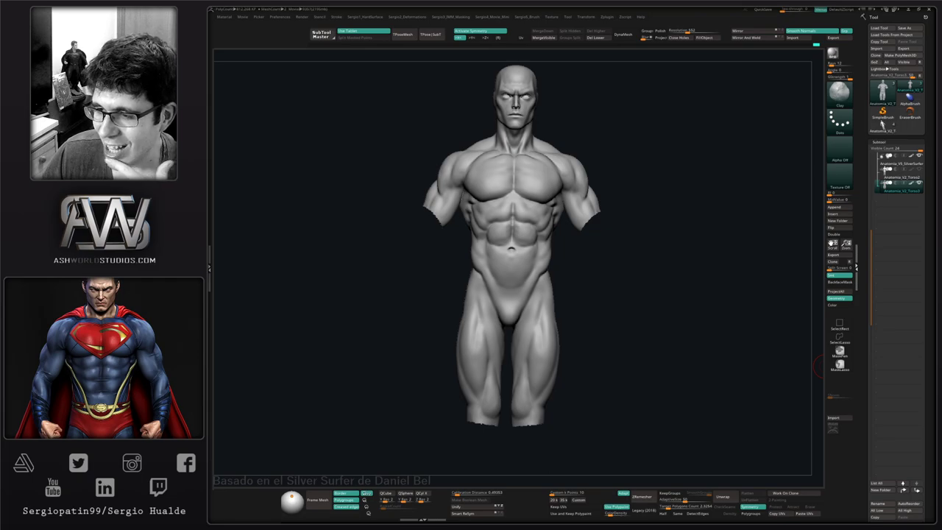
- Unhide the rest of the body, including the forearms and hands, and frame the figure from the front
{"action": "left_click_drag", "start_coordinate": [616, 332], "coordinate": [620, 336]}
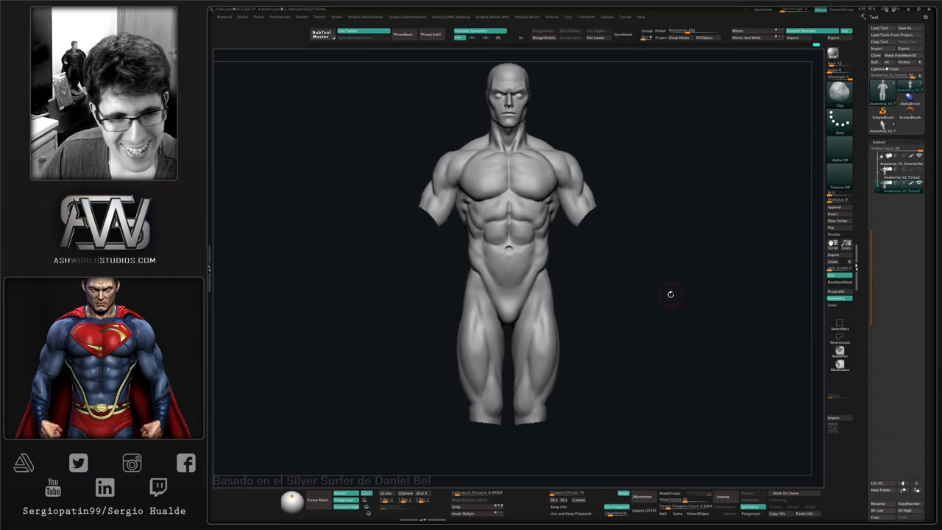
{"action": "left_click_drag", "start_coordinate": [636, 287], "coordinate": [631, 298]}
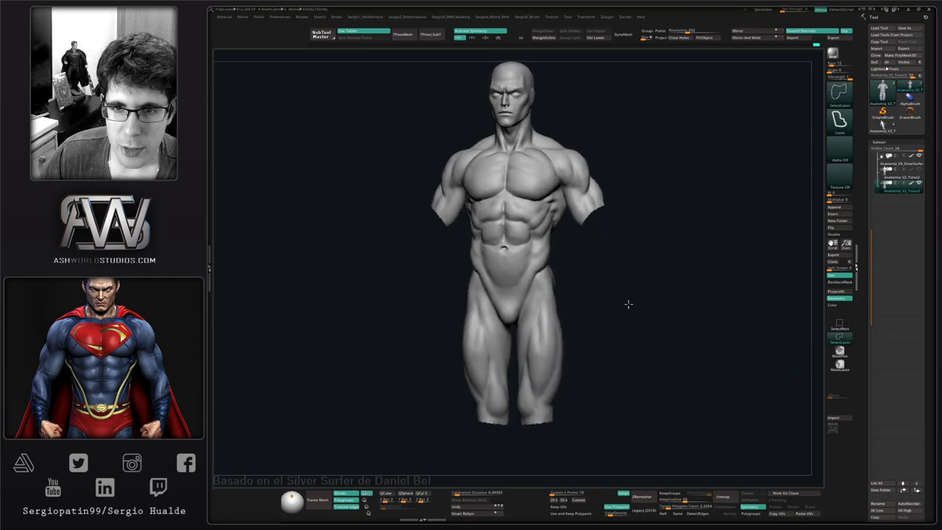
{"action": "left_click", "coordinate": [628, 305], "text": "ctrl+shift"}
{"action": "right_click_drag", "start_coordinate": [608, 308], "coordinate": [608, 349], "text": "alt"}
{"action": "right_click_drag", "start_coordinate": [581, 408], "coordinate": [578, 382], "text": "ctrl"}
{"action": "right_click_drag", "start_coordinate": [578, 383], "coordinate": [568, 313], "text": "alt"}
{"action": "mouse_move", "coordinate": [624, 294]}
{"action": "left_mouse_down", "text": "ctrl+alt+shift"}
{"action": "mouse_move", "coordinate": [612, 291]}
{"action": "mouse_move", "coordinate": [652, 415]}
{"action": "mouse_move", "coordinate": [623, 378]}
{"action": "left_mouse_up", "text": "ctrl+alt+shift"}
{"action": "right_click_drag", "start_coordinate": [589, 351], "coordinate": [597, 348]}
{"action": "mouse_move", "coordinate": [577, 246]}
{"action": "right_mouse_down", "text": "alt"}
{"action": "mouse_move", "coordinate": [557, 316]}
{"action": "mouse_move", "coordinate": [563, 354]}
{"action": "right_mouse_up", "text": "alt"}
{"action": "right_click_drag", "start_coordinate": [571, 303], "coordinate": [589, 378], "text": "alt"}
{"action": "right_click_drag", "start_coordinate": [589, 377], "coordinate": [597, 398], "text": "ctrl"}
{"action": "mouse_move", "coordinate": [586, 353]}
{"action": "right_mouse_down", "text": "alt"}
{"action": "mouse_move", "coordinate": [594, 389]}
{"action": "mouse_move", "coordinate": [597, 374]}
{"action": "right_mouse_up", "text": "alt"}
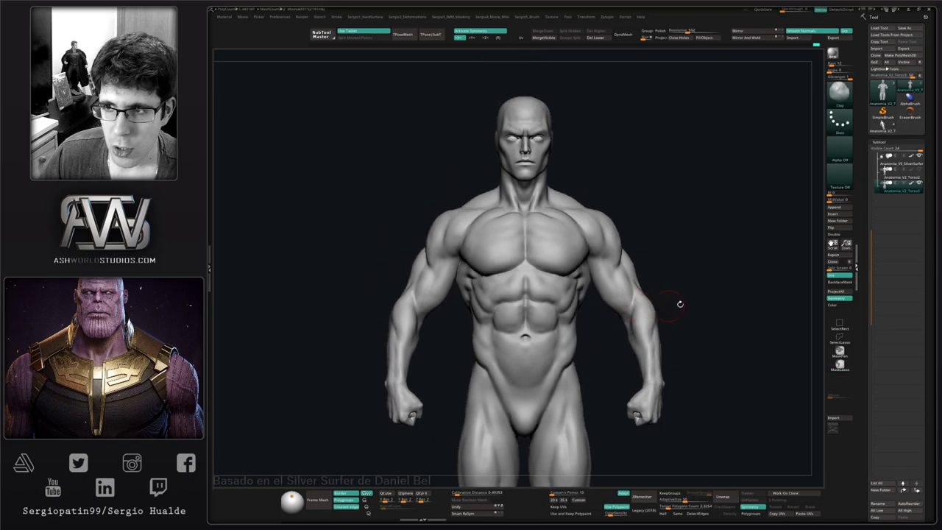
{"action": "right_click_drag", "start_coordinate": [722, 307], "coordinate": [706, 317]}
- Compare the sculpt with the Anatomia_V2_Torso2 subtool across subdivision levels and return to the Torso3 subtool to examine its front
{"action": "key", "text": "Up"}
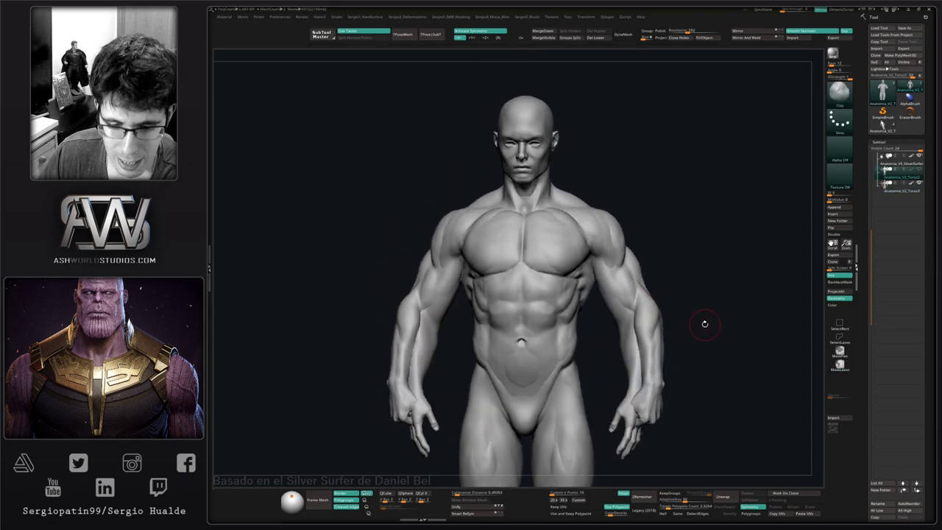
{"action": "key", "text": "alt+s"}
{"action": "key", "text": "d"}
{"action": "key", "text": "shift+d"}
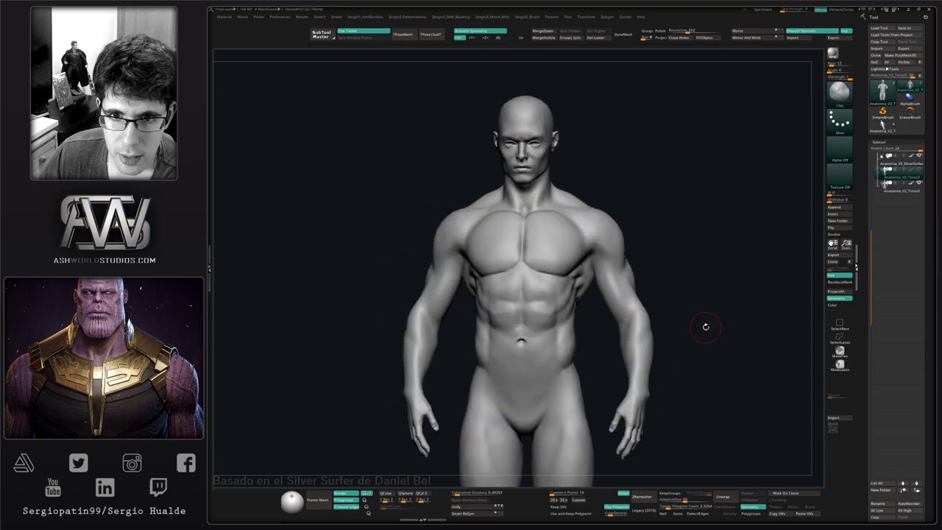
{"action": "key", "text": "d"}
{"action": "key", "text": "shift+d"}
{"action": "key", "text": "d"}
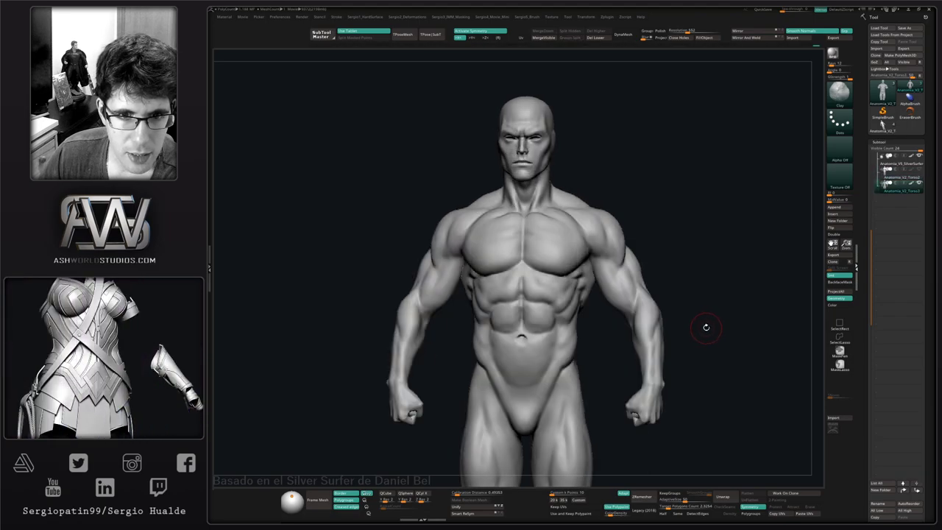
{"action": "key", "text": "shift+d"}
{"action": "key", "text": "Down"}
{"action": "left_click_drag", "start_coordinate": [709, 324], "coordinate": [722, 315]}
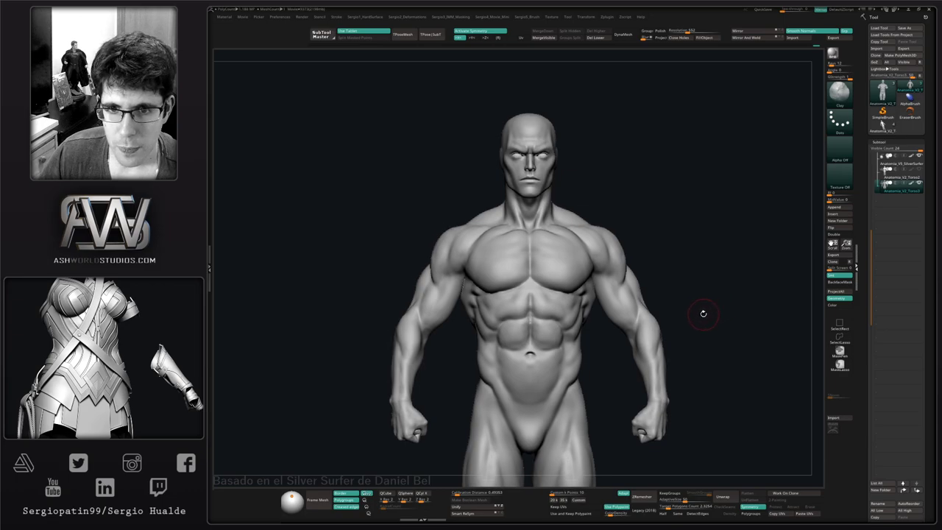
{"action": "key", "text": "space"}
{"action": "mouse_move", "coordinate": [652, 277]}
{"action": "right_mouse_down", "text": "ctrl"}
{"action": "mouse_move", "coordinate": [643, 302]}
{"action": "mouse_move", "coordinate": [659, 310]}
{"action": "right_mouse_up", "text": "ctrl"}
{"action": "mouse_move", "coordinate": [702, 284]}
{"action": "left_mouse_down"}
{"action": "mouse_move", "coordinate": [700, 299]}
{"action": "mouse_move", "coordinate": [715, 276]}
{"action": "left_mouse_up"}
{"action": "key", "text": "shift+d"}
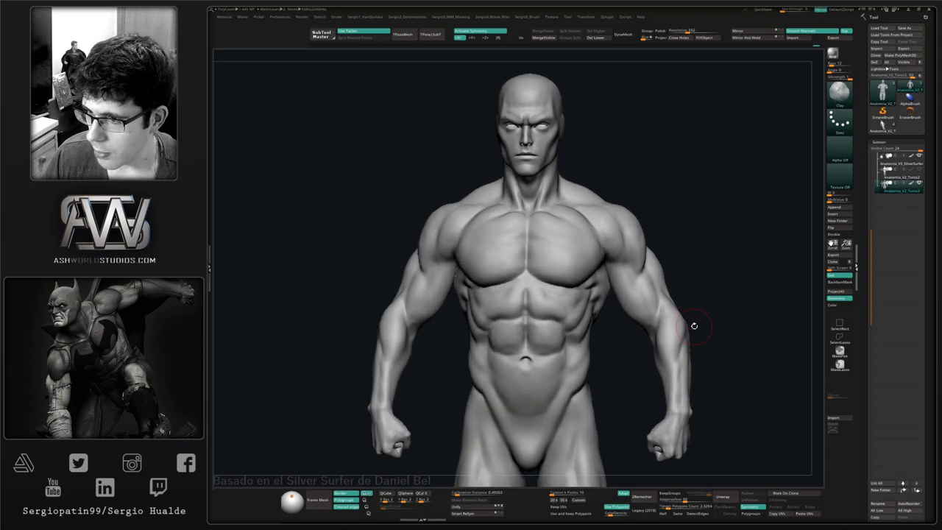